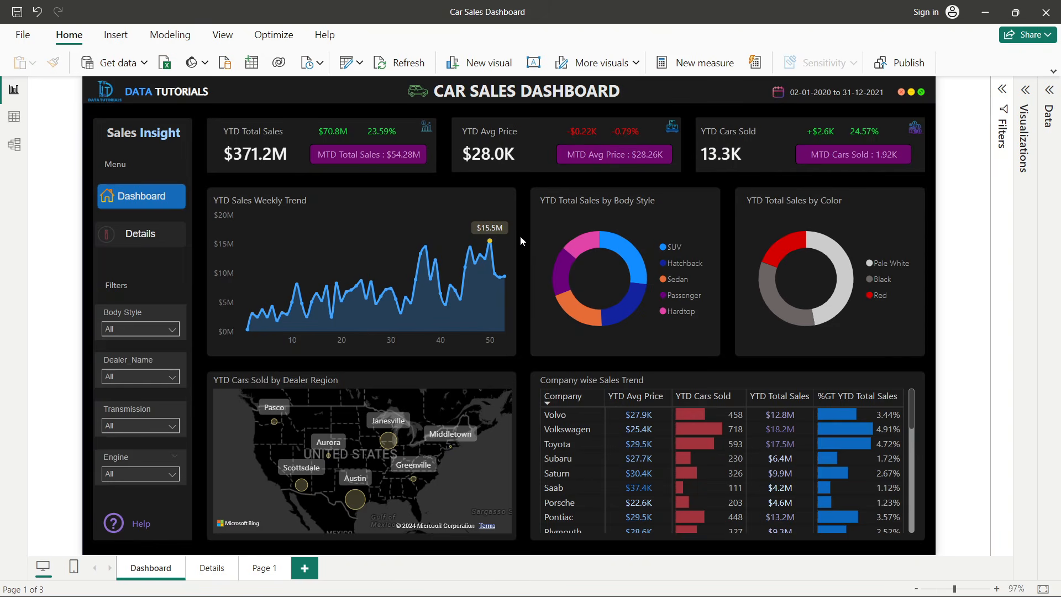
- Filter the dashboard by body style, deselecting Hatchback, Passenger and Hardtop, then reselect all body styles
mouse_move(490, 243)
left_click(122, 331)
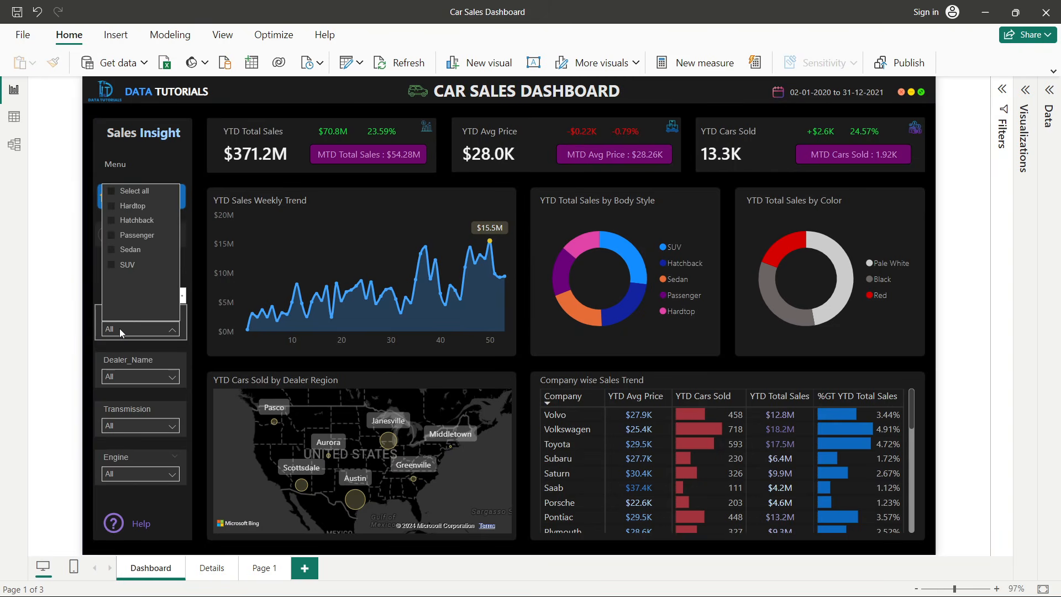
left_click(116, 221)
left_click(116, 236)
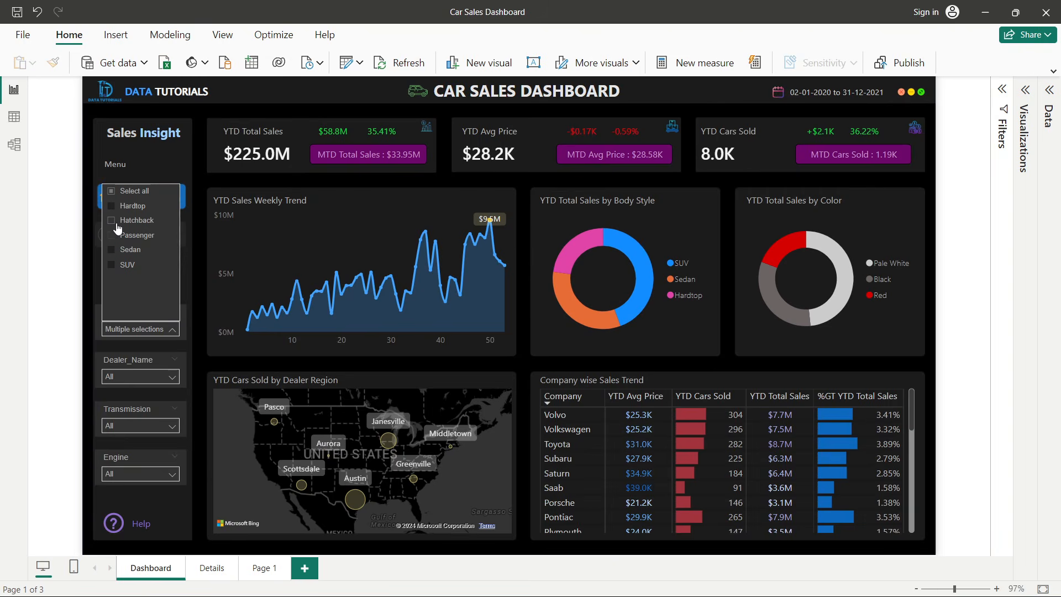
left_click(113, 207)
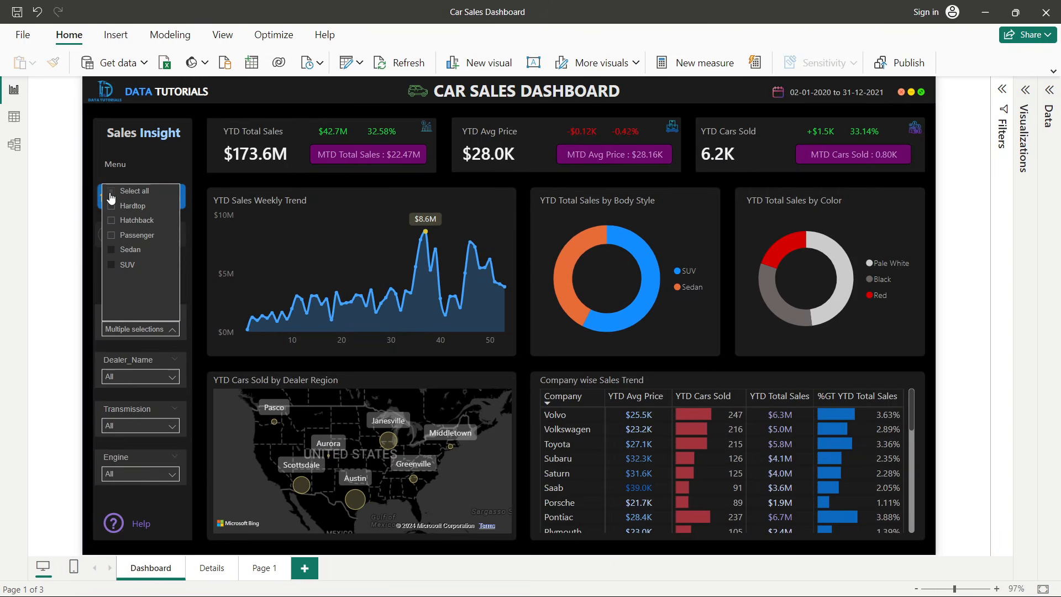
left_click(111, 192)
left_click(72, 251)
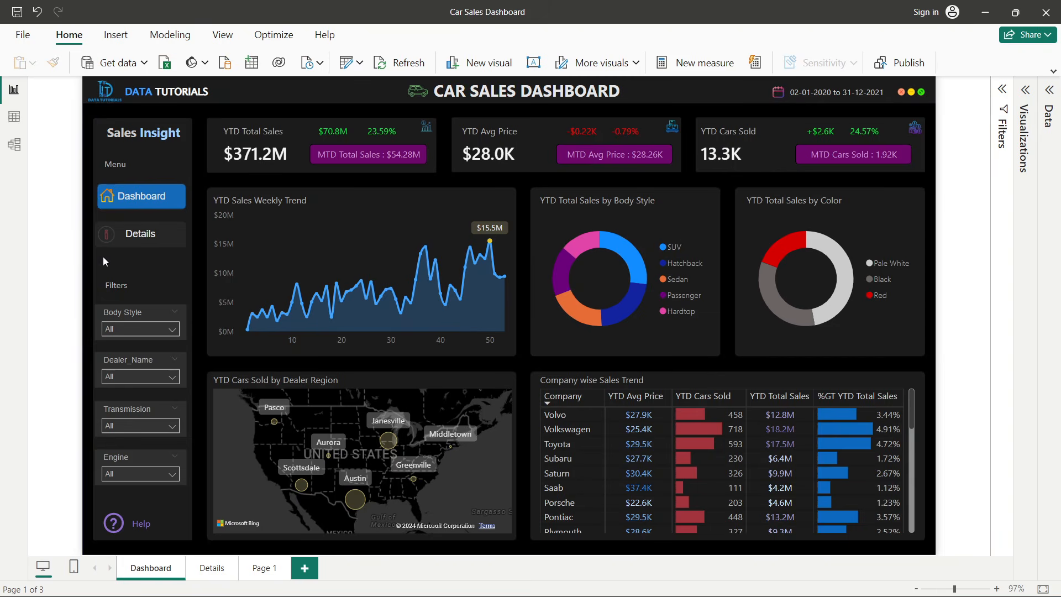
- Filter the dashboard by the Capitol KIA dealer, then clear the dealer selection
left_click(116, 375)
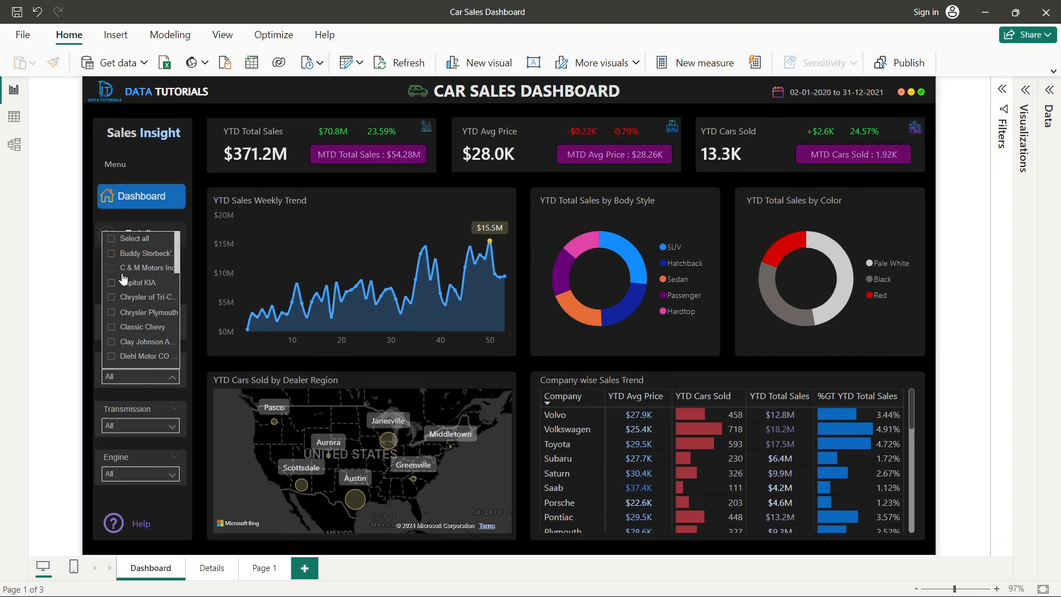
scroll(124, 278, "down", 3)
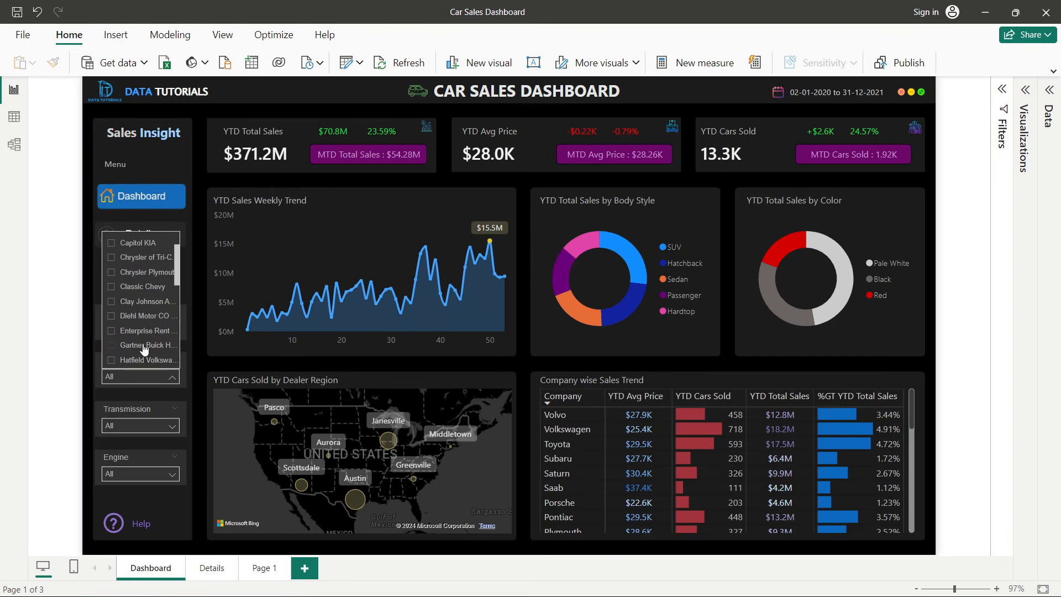
left_click(112, 375)
left_click(111, 376)
scroll(122, 265, "up", 1)
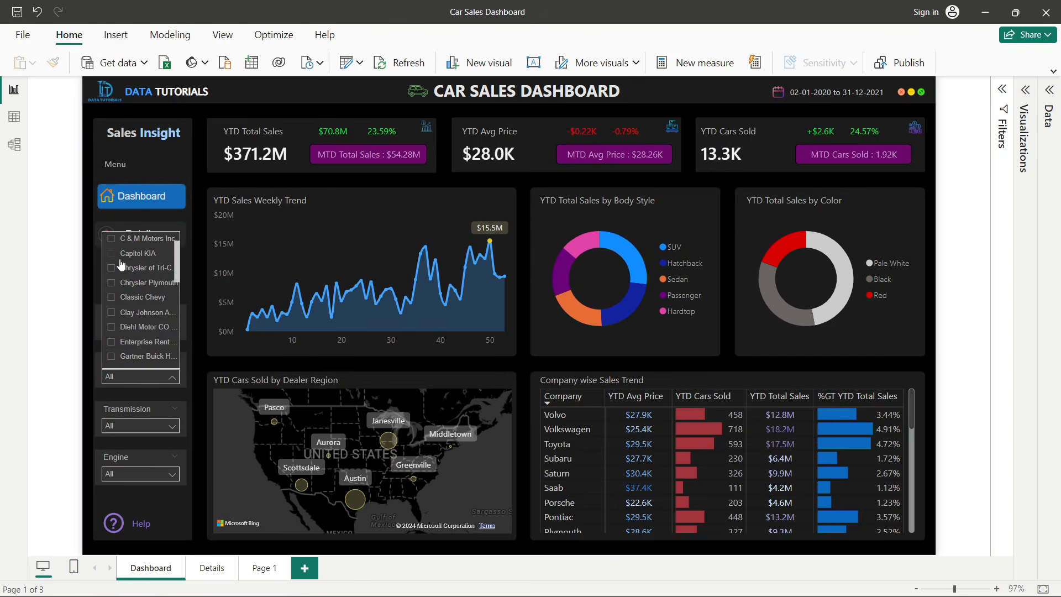
left_click(111, 255)
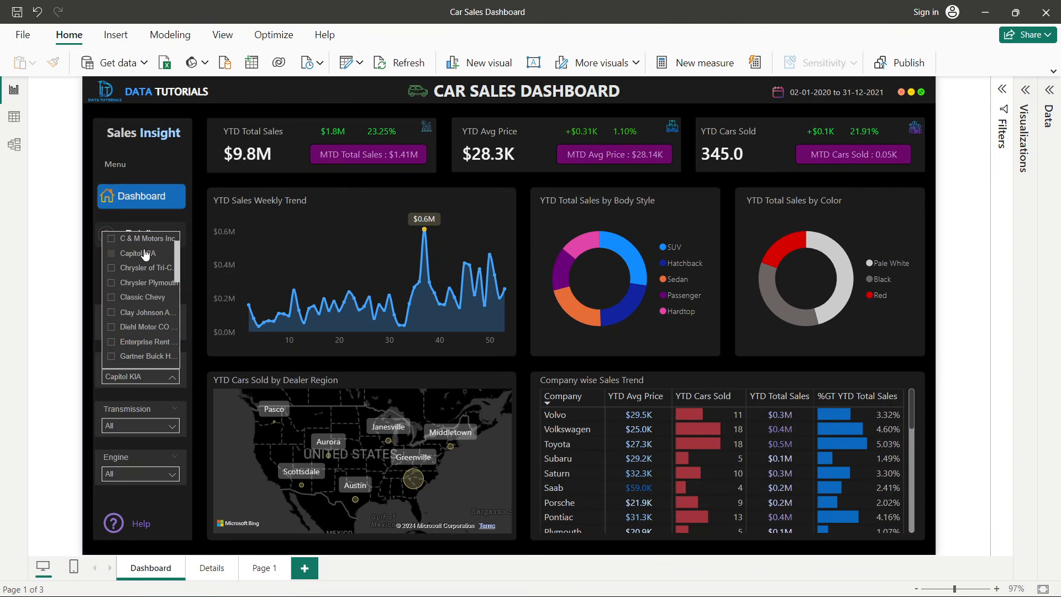
left_click(115, 256)
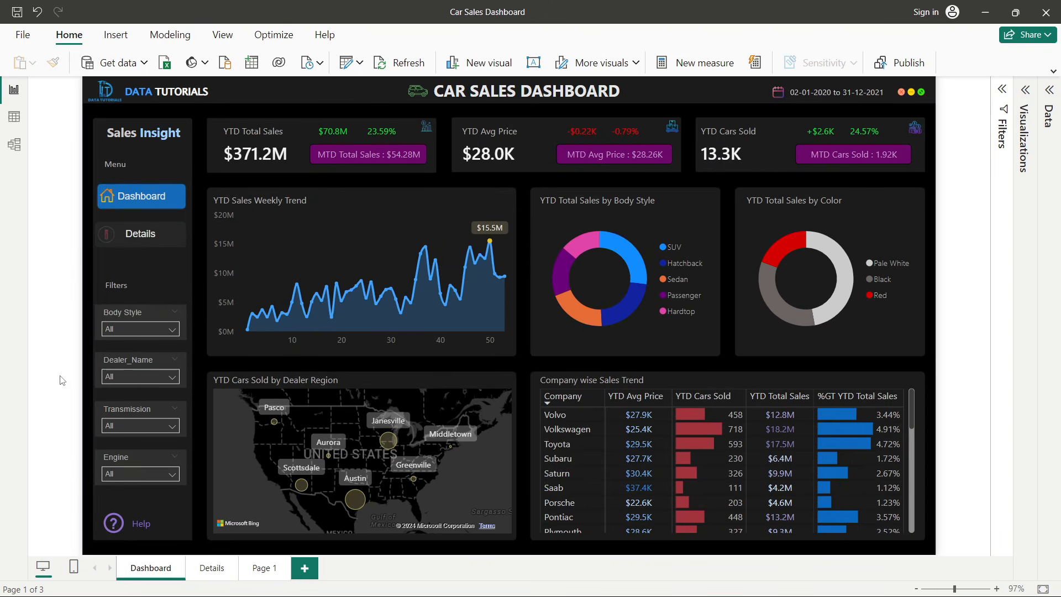
- Filter the dashboard by Manual and then Auto transmission, then clear the transmission selection
left_click(115, 424)
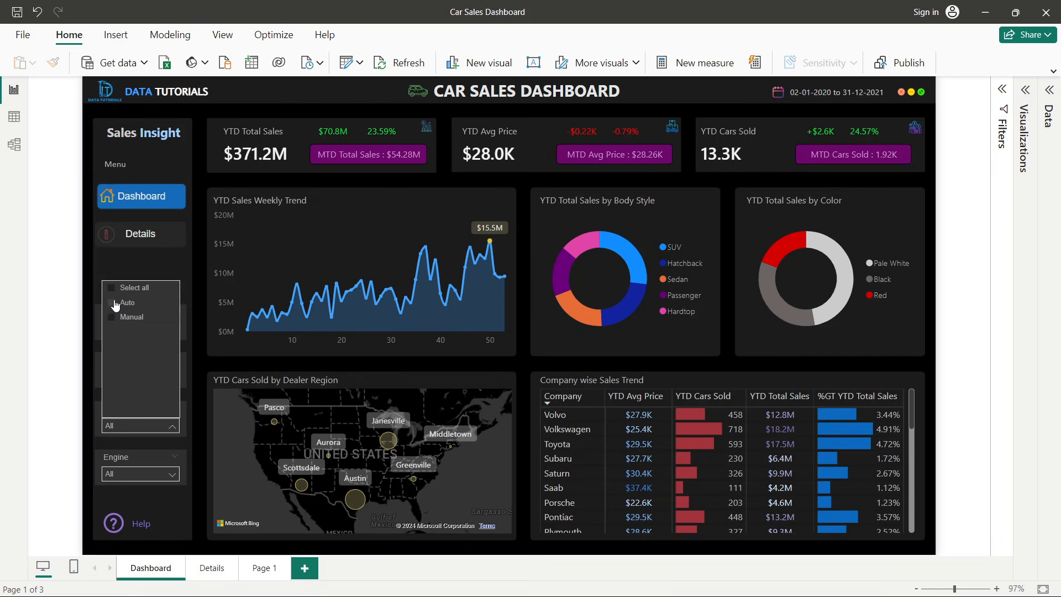
left_click(122, 319)
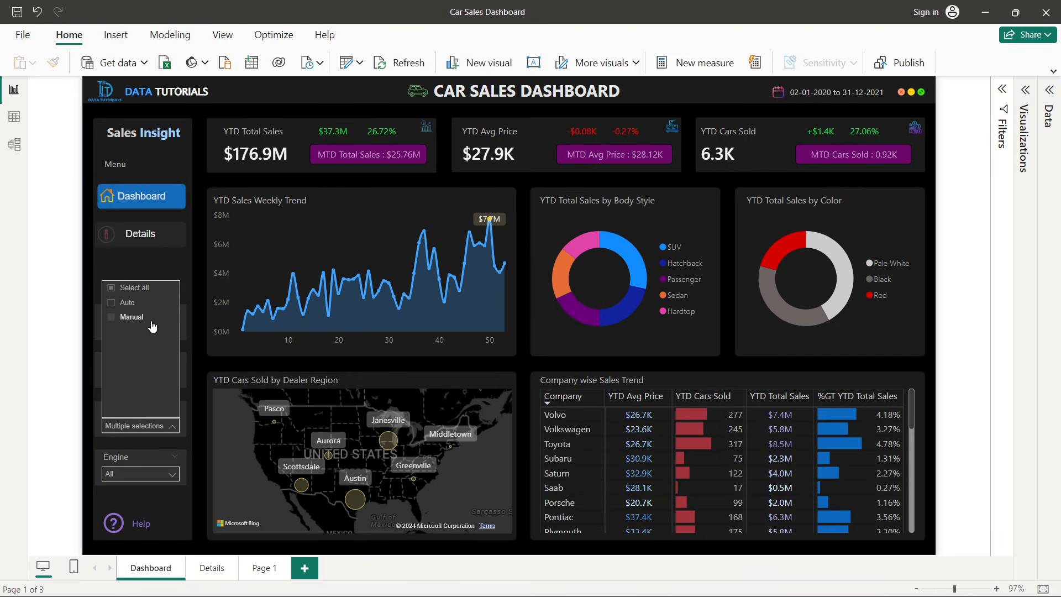
left_click(113, 303)
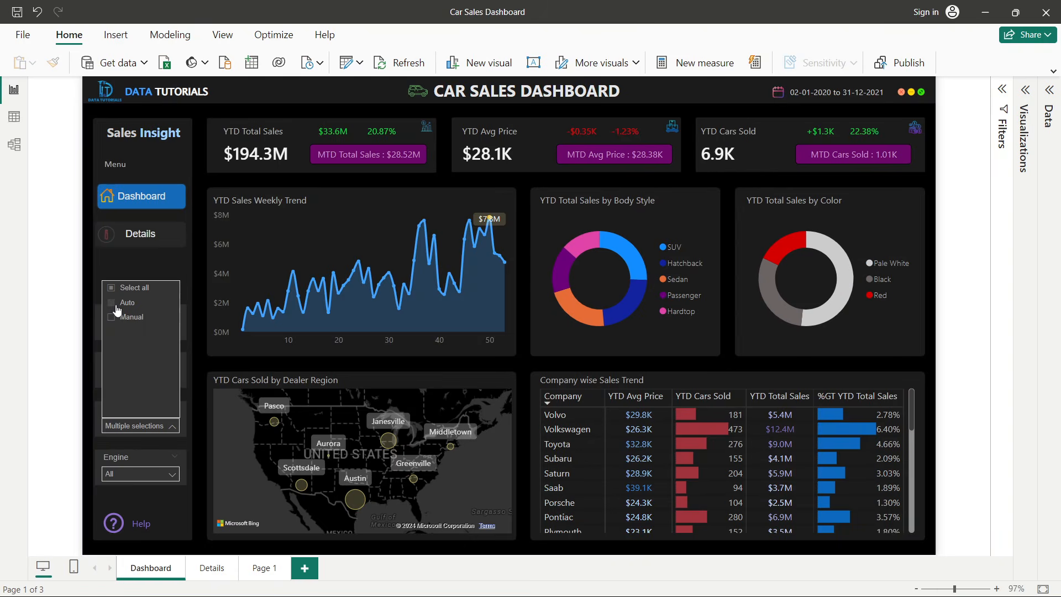
left_click(113, 303)
- Filter the dashboard by the Overhead Cams engine type, then clear the engine selection
left_click(125, 479)
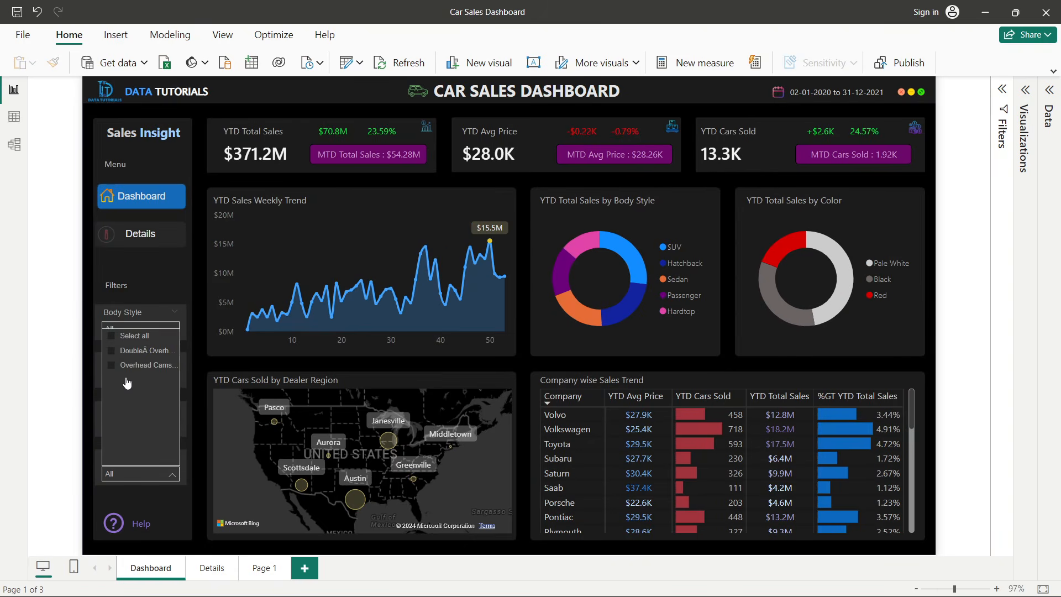
left_click(113, 366)
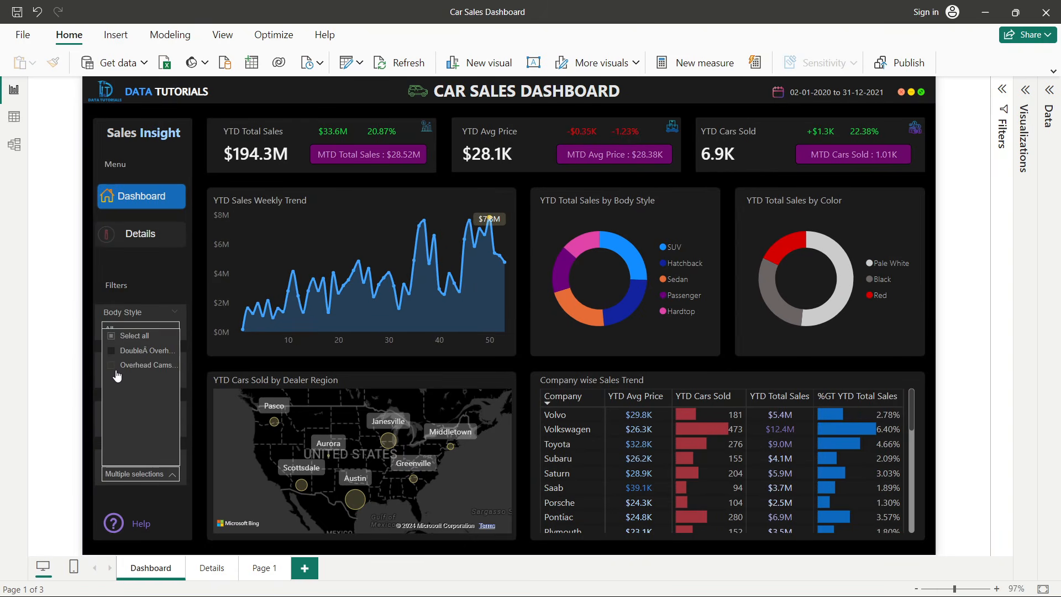
left_click(113, 366)
left_click(72, 385)
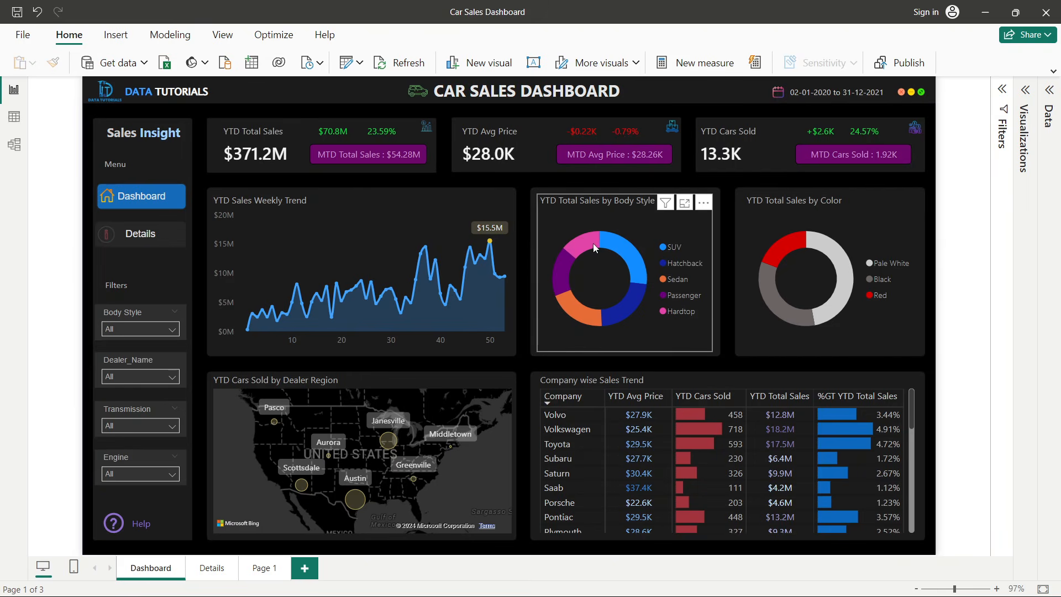
- Cross-filter the dashboard by the SUV body-style slice and then the Pale White color slice, clearing each selection
left_click(618, 243)
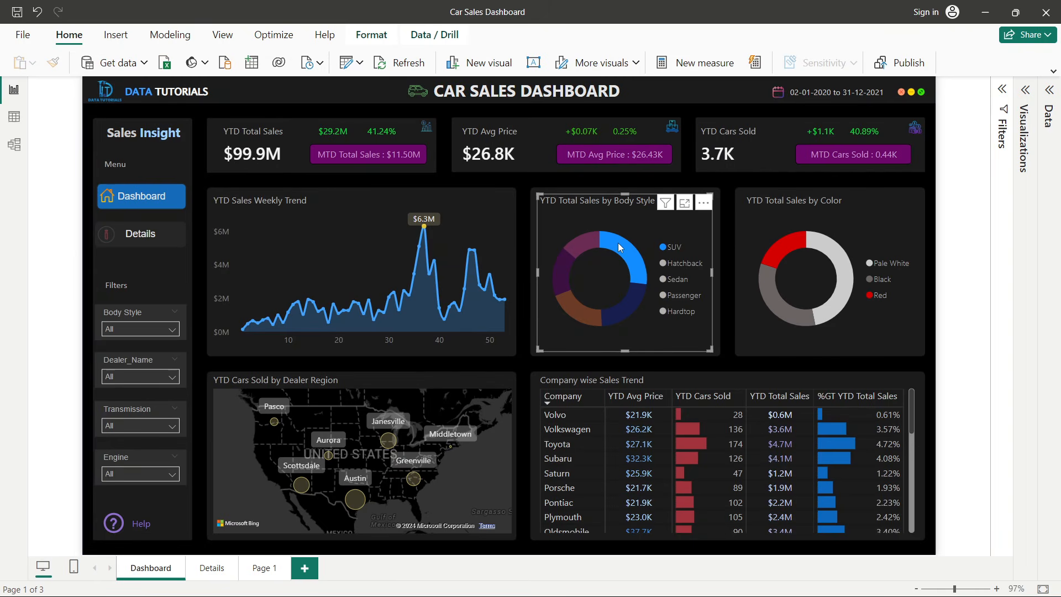
left_click(617, 243)
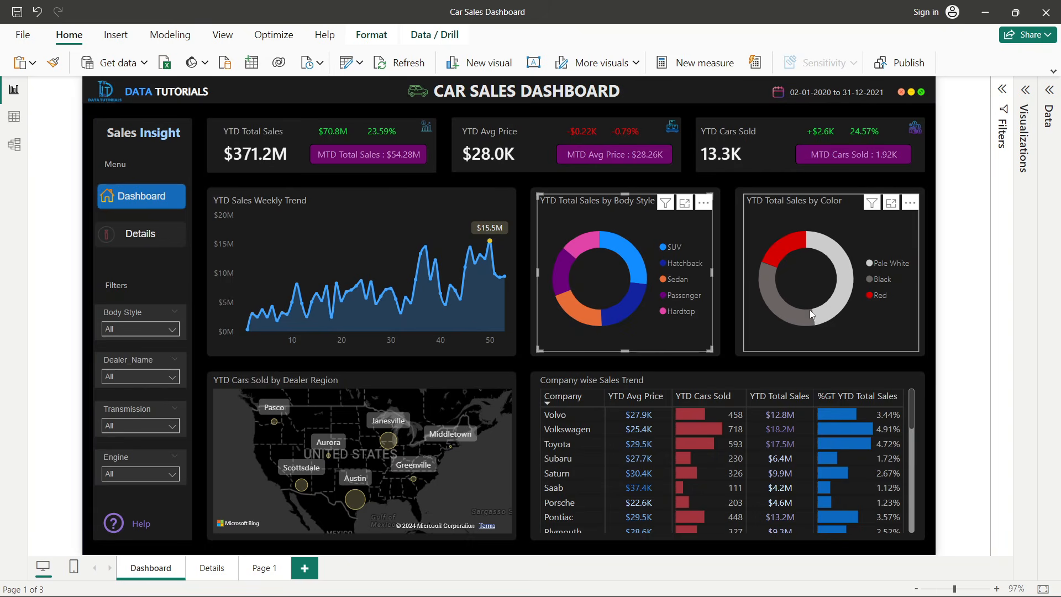
left_click(827, 320)
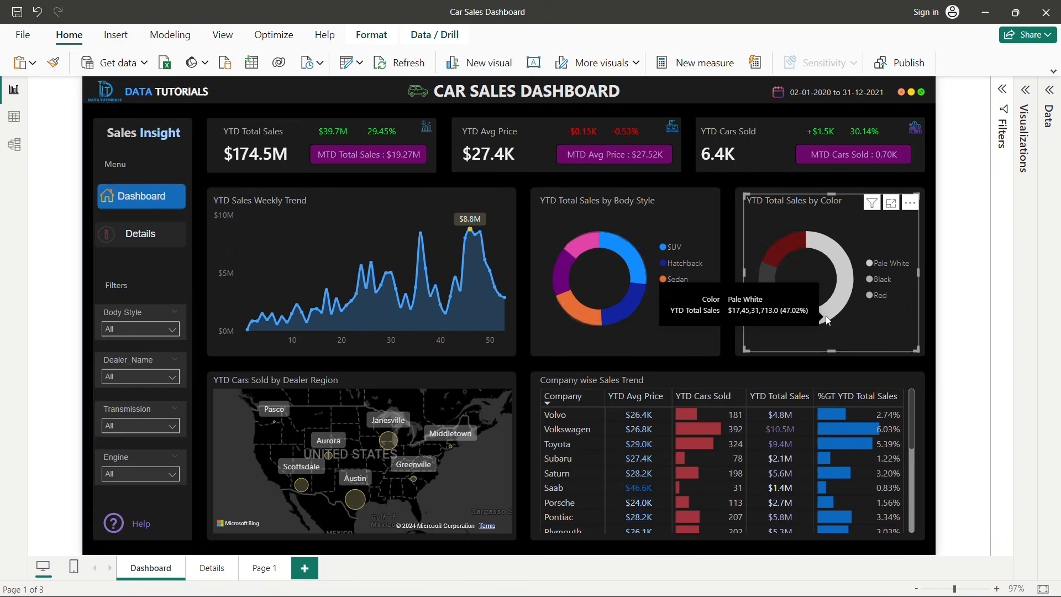
left_click(842, 284)
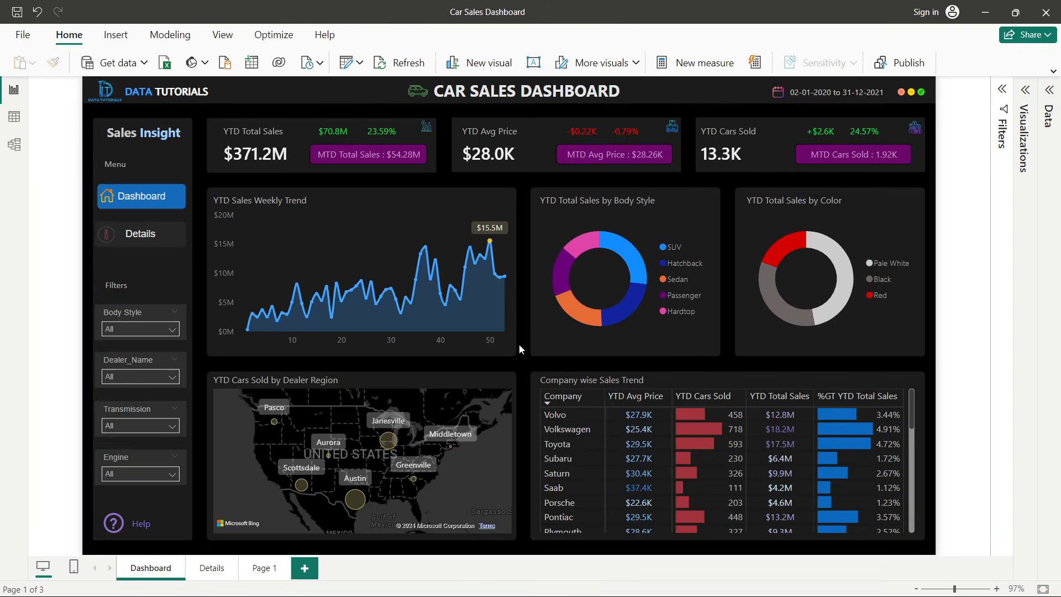
- Cross-filter the dashboard by the Volkswagen, Toyota and Porsche rows of the company sales table, clearing each selection
left_click(575, 425)
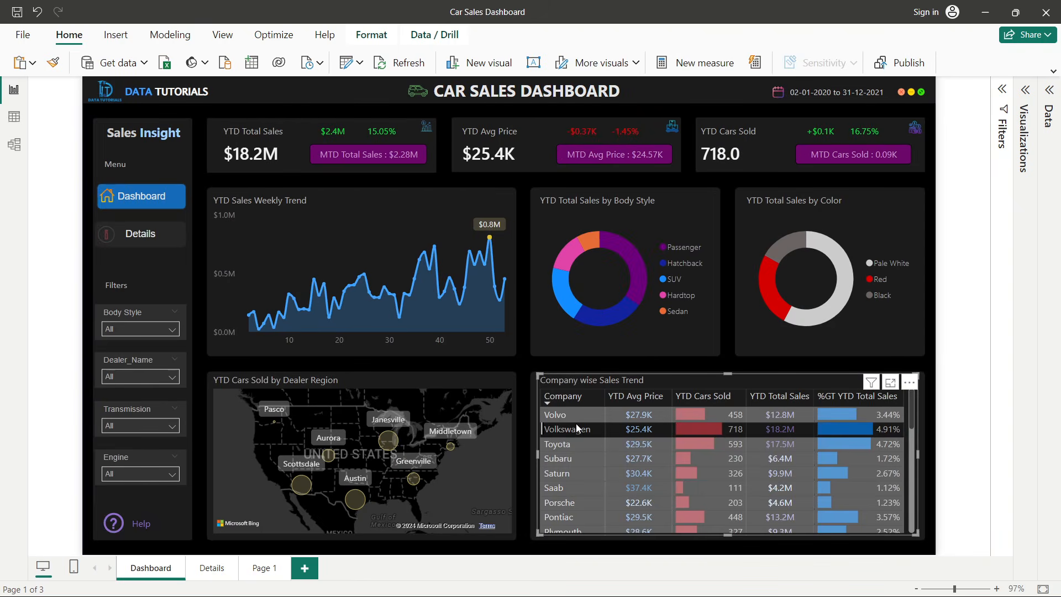
left_click(564, 429)
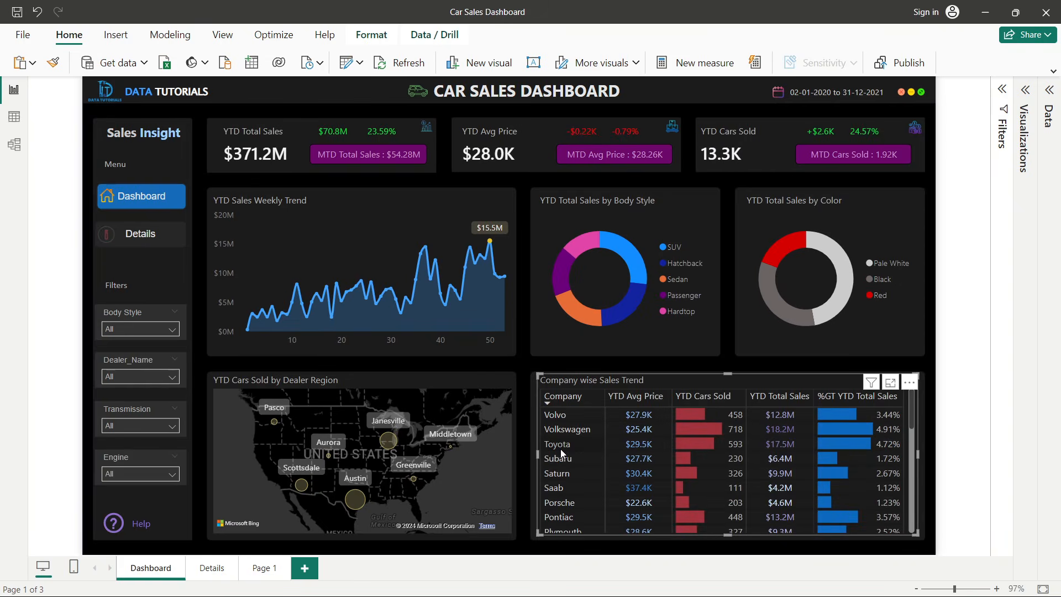
left_click(560, 447)
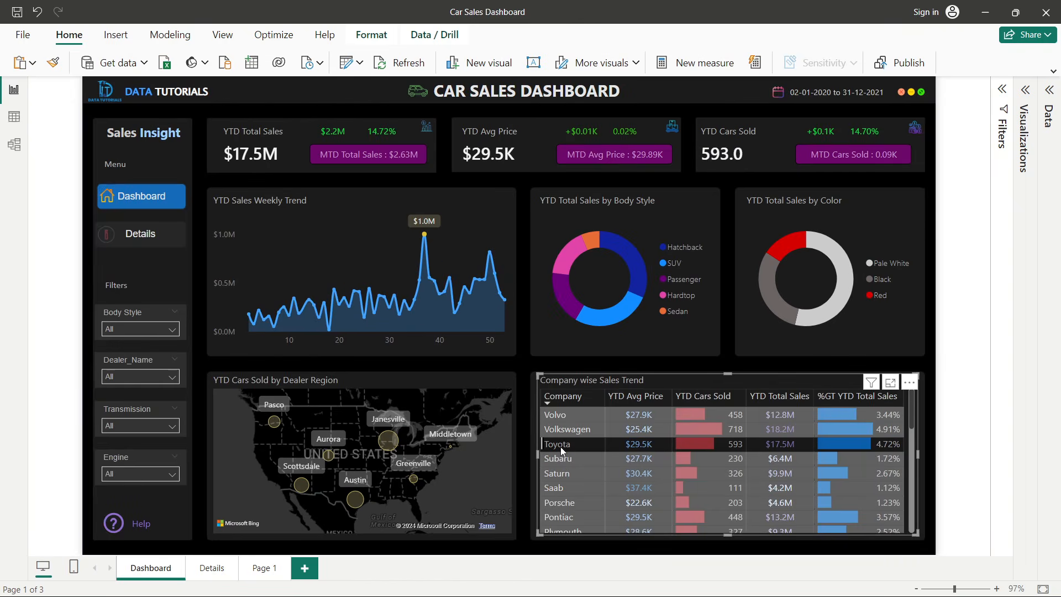
left_click(561, 446)
scroll(557, 475, "down", 3)
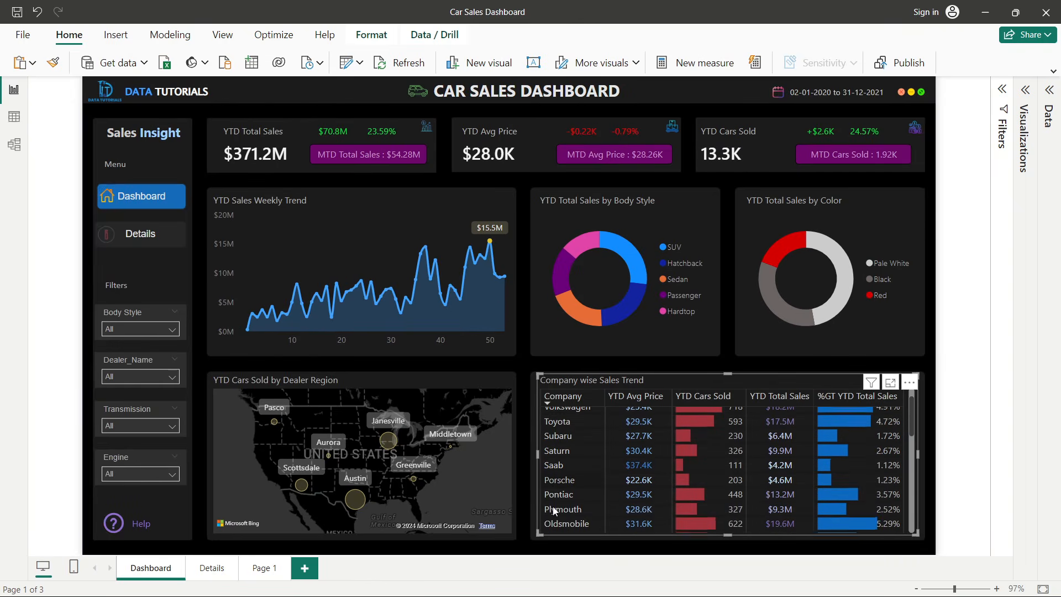
left_click(553, 467)
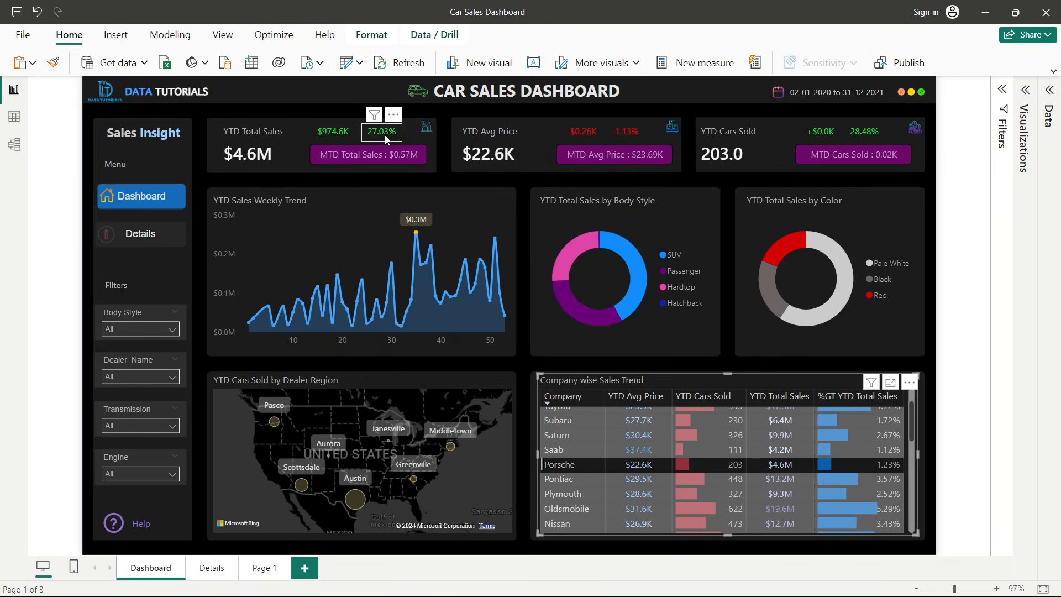
left_click(555, 478)
left_click(556, 479)
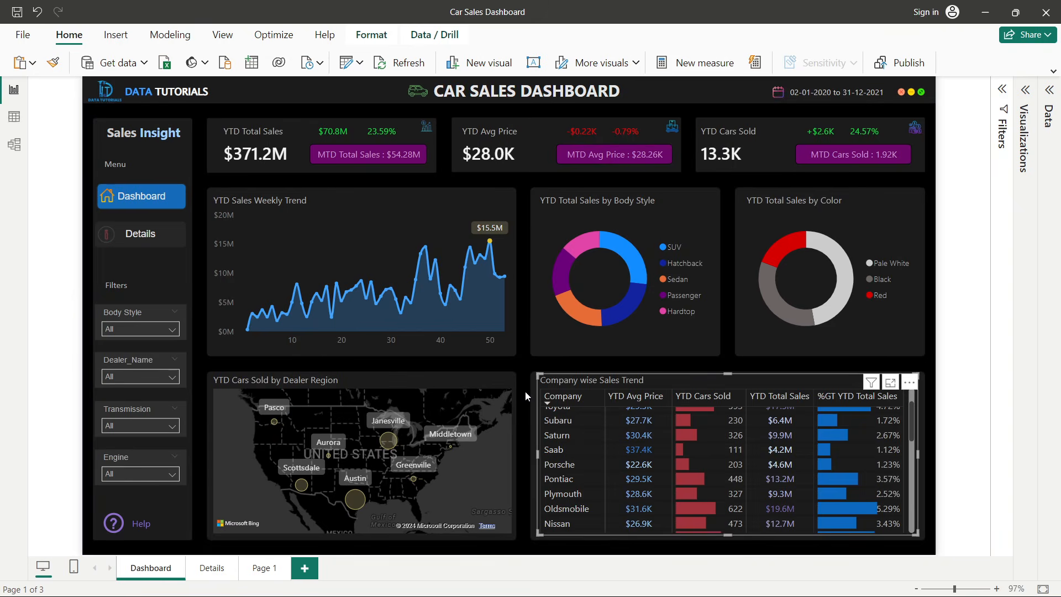
left_click(526, 391)
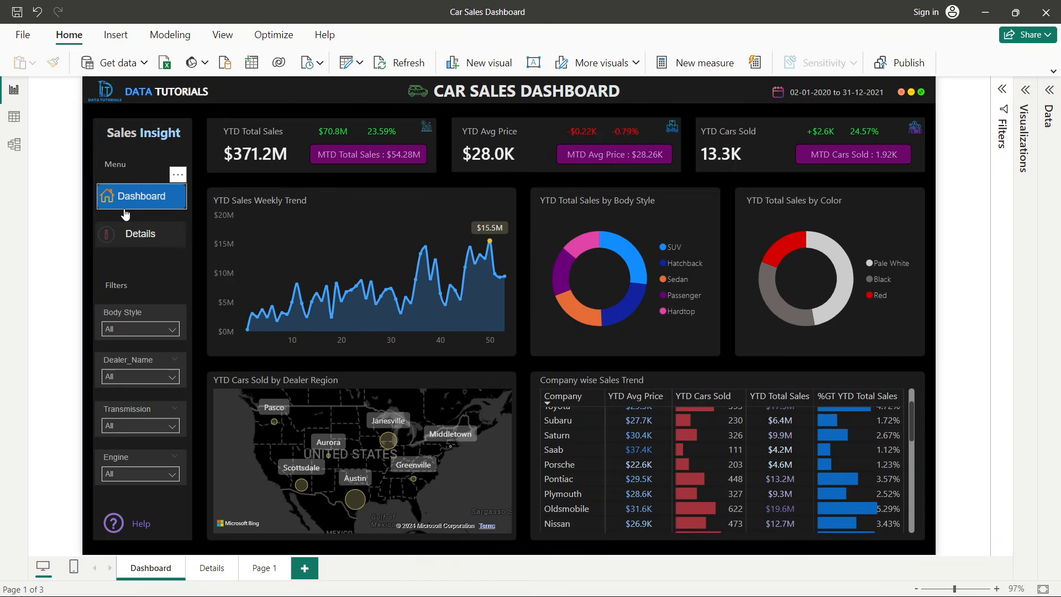
- Open the Details page and scroll through the car sales detail table
left_click(128, 235)
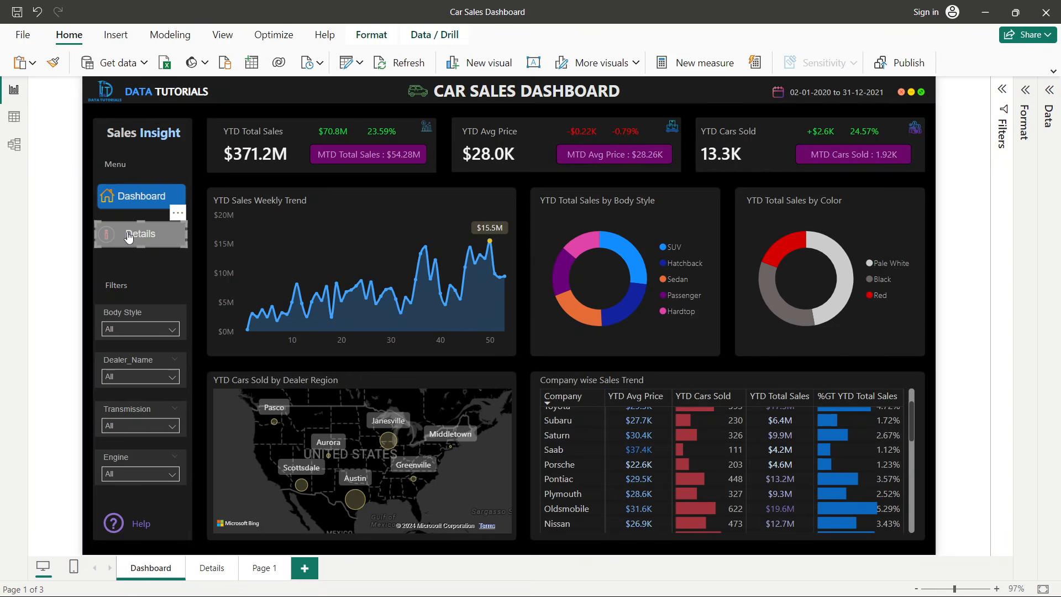
left_click(128, 235, "ctrl")
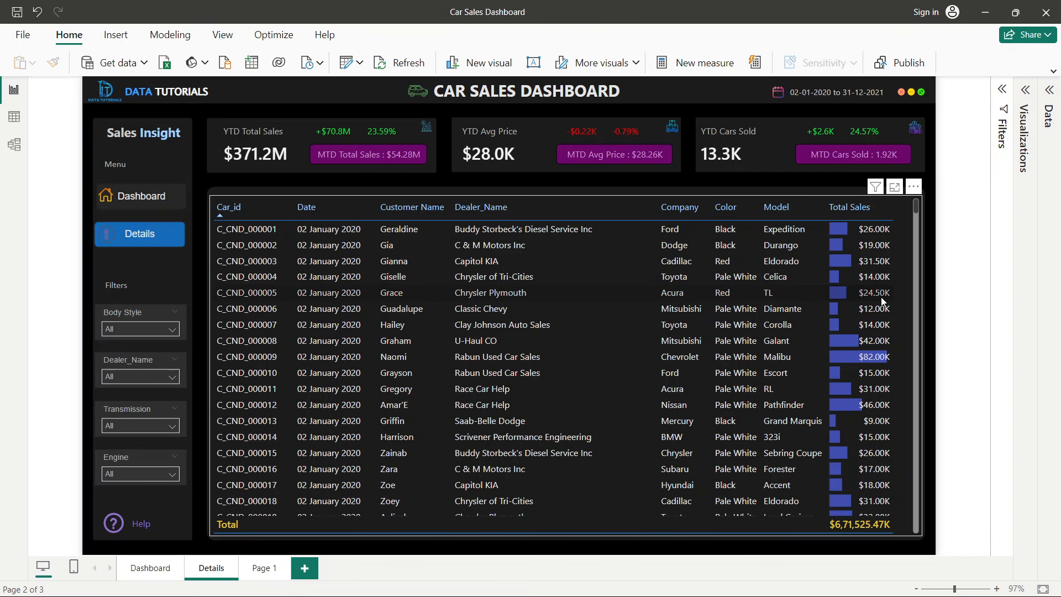
scroll(625, 352, "down", 4)
scroll(625, 352, "up", 4)
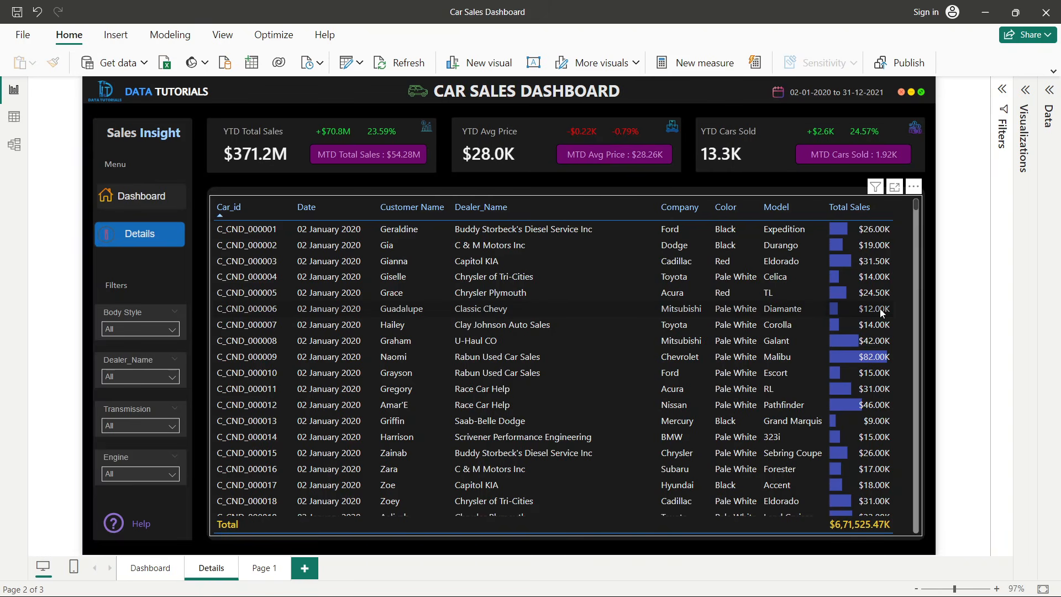
scroll(879, 312, "down", 7)
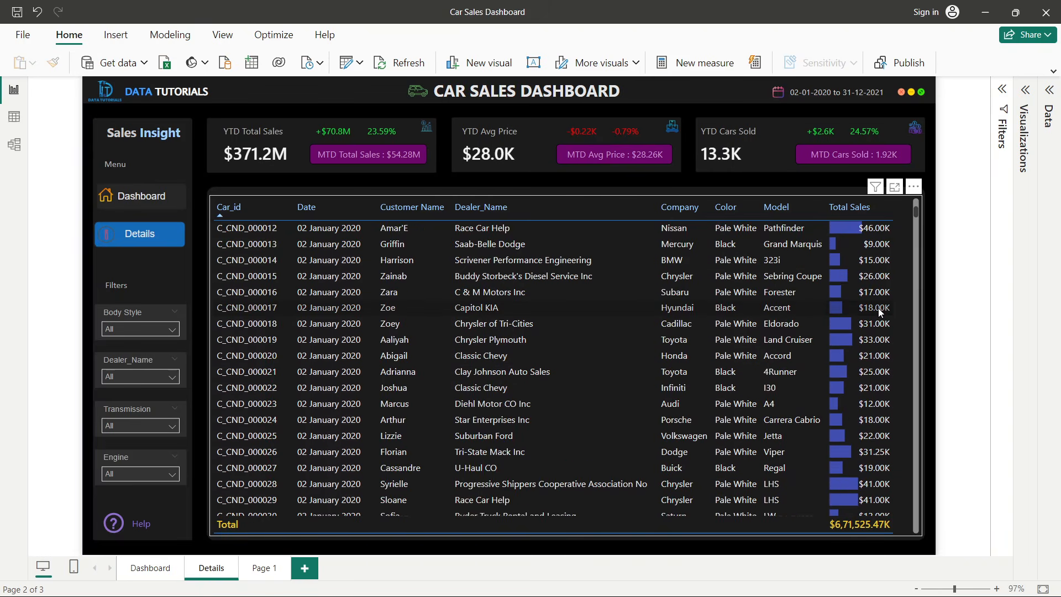
scroll(878, 308, "up", 7)
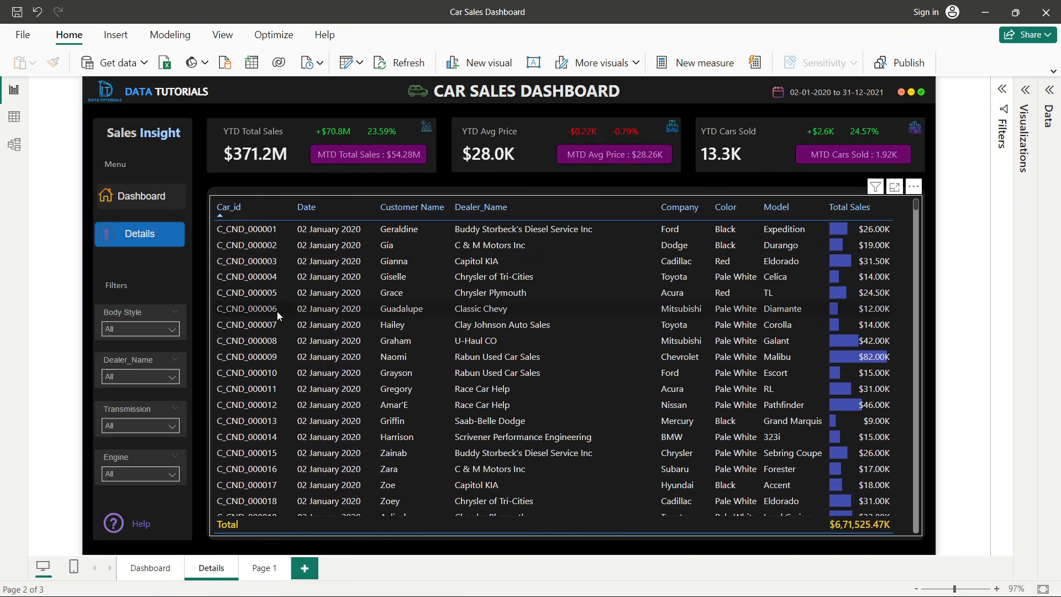
- Toggle the Hatchback option in the Body Style slicer on the Details page
left_click(145, 330)
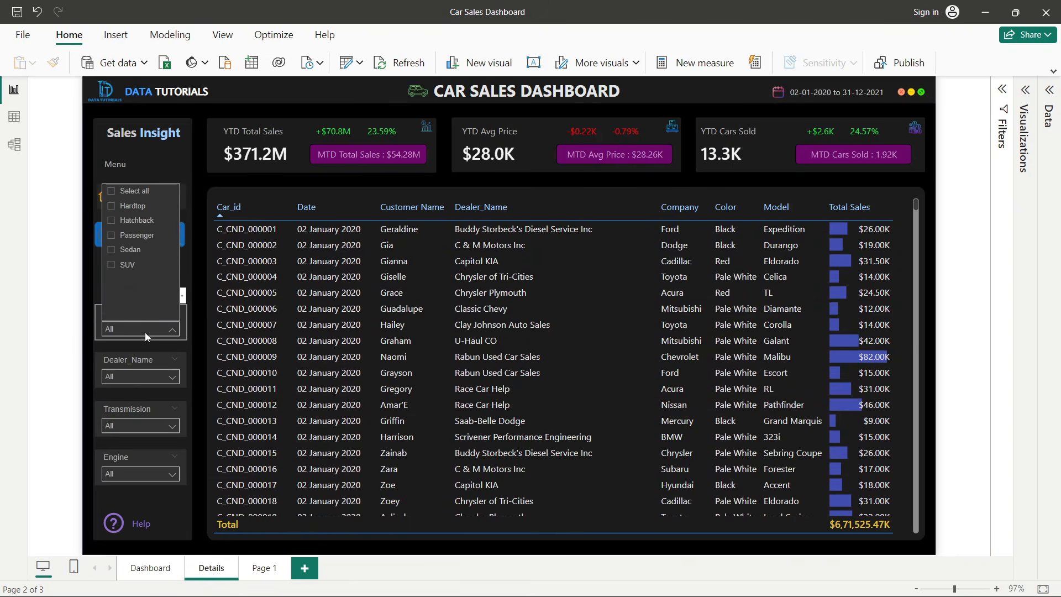
left_click(110, 221)
left_click(110, 220)
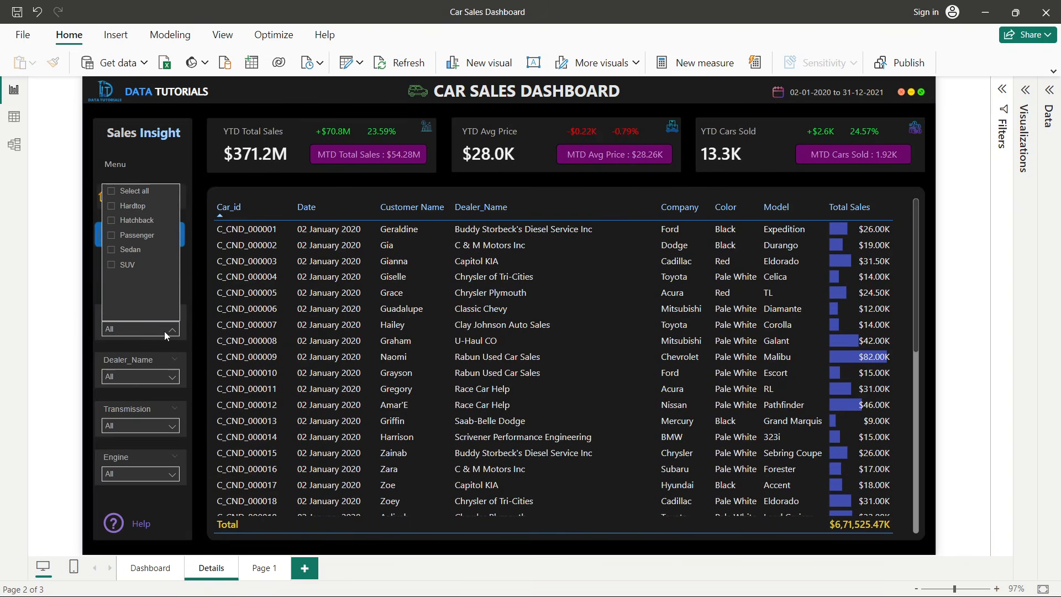
- Filter the details table by the C & M Motors Inc dealer, then clear the dealer selection
left_click(143, 377)
left_click(111, 270)
left_click(111, 270)
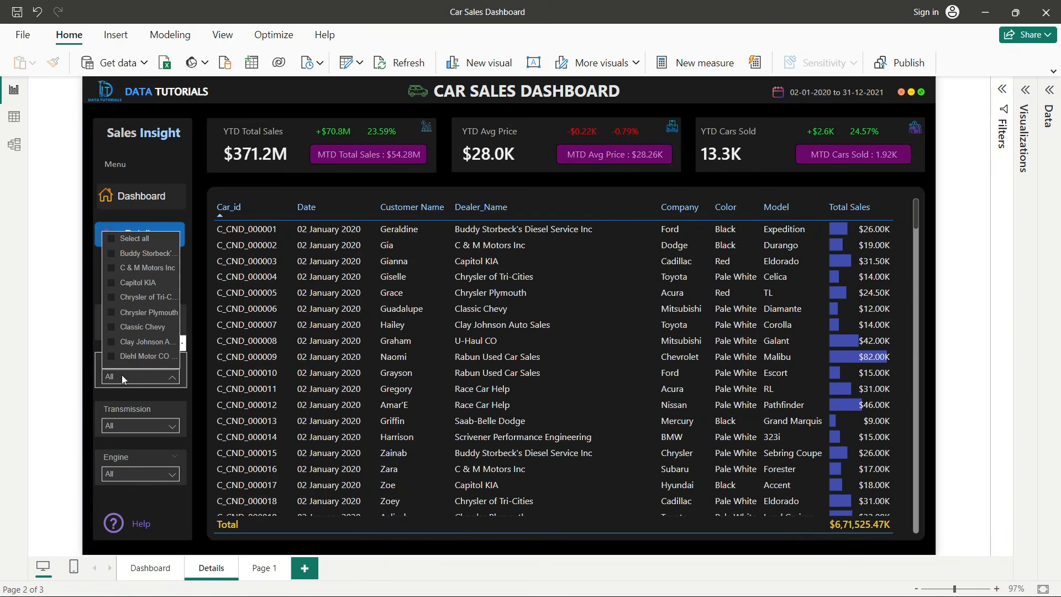
left_click(114, 269)
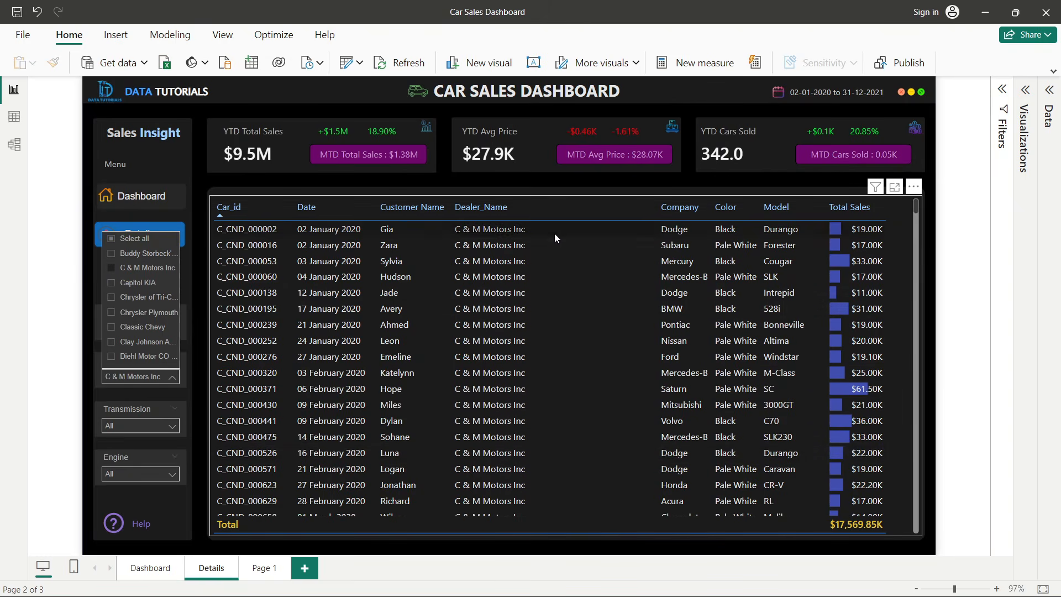
scroll(510, 345, "down", 4)
scroll(510, 345, "up", 4)
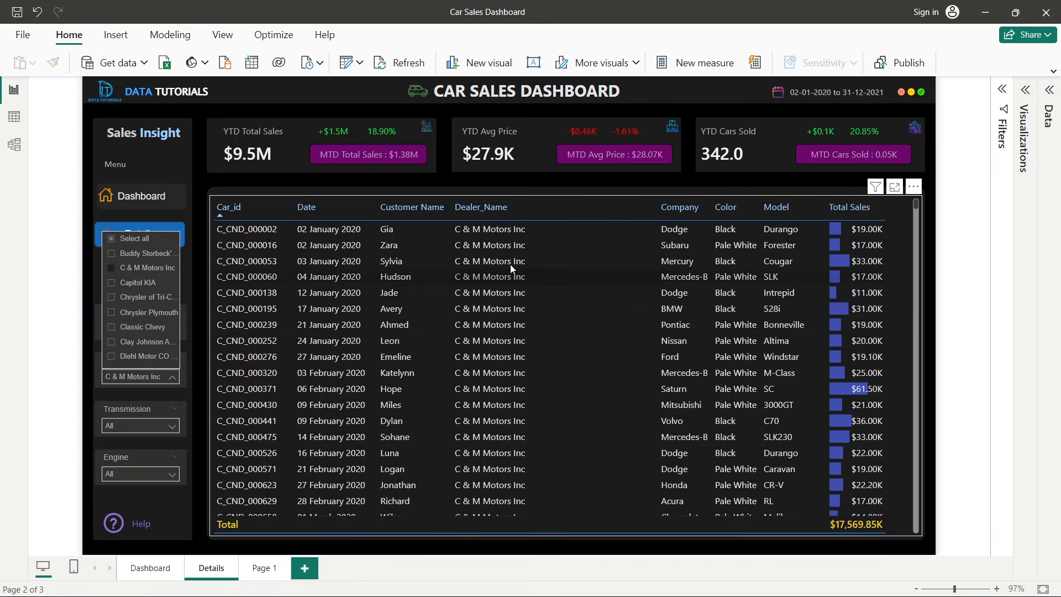
left_click(111, 240)
left_click(91, 265)
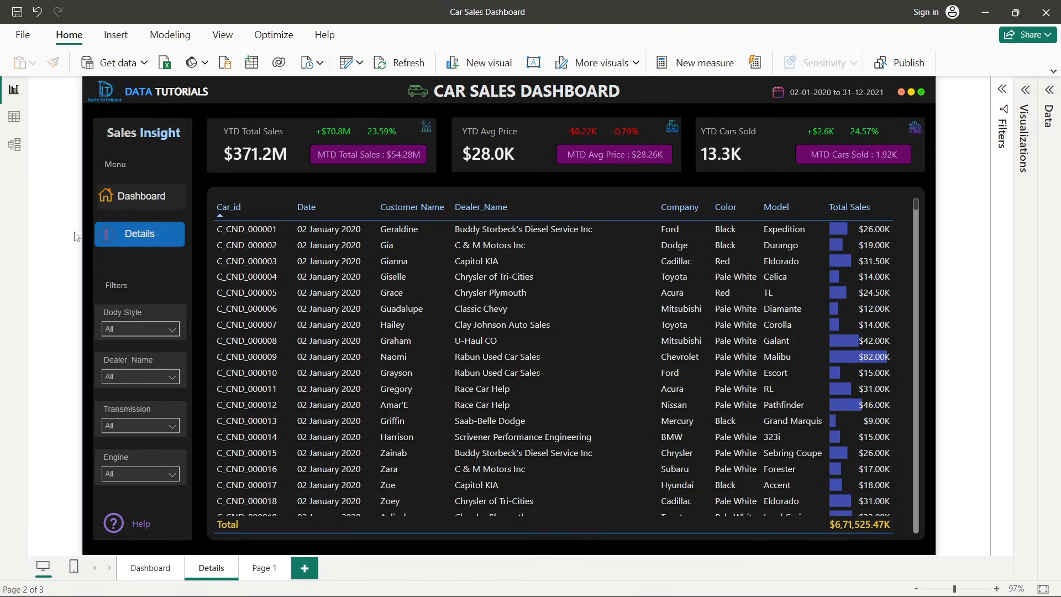
- Return to the Dashboard page, then switch to the Car Sales PPT presentation in PowerPoint
left_click(160, 575)
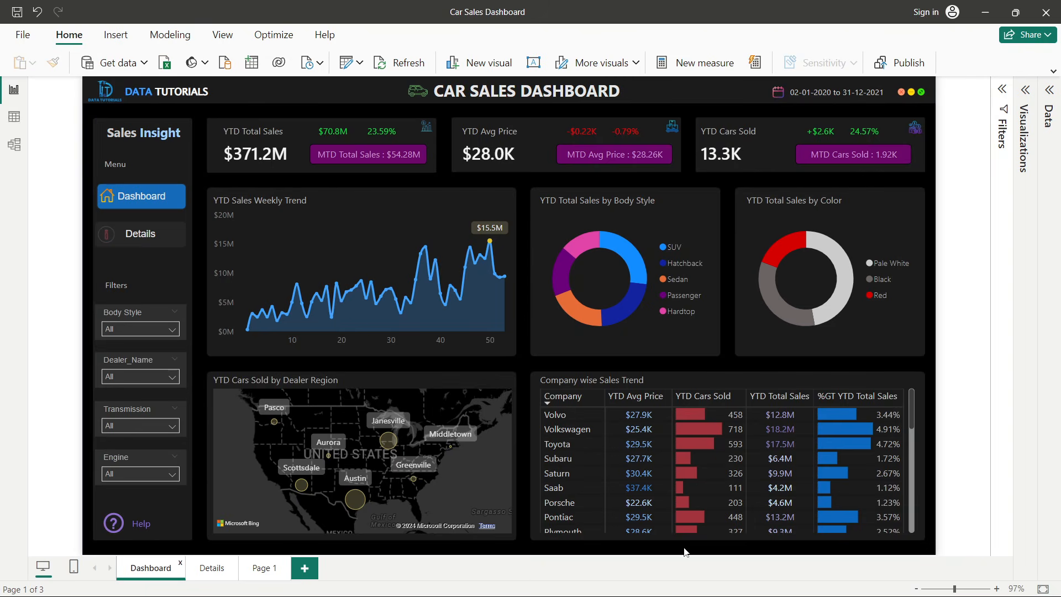
left_click(567, 587)
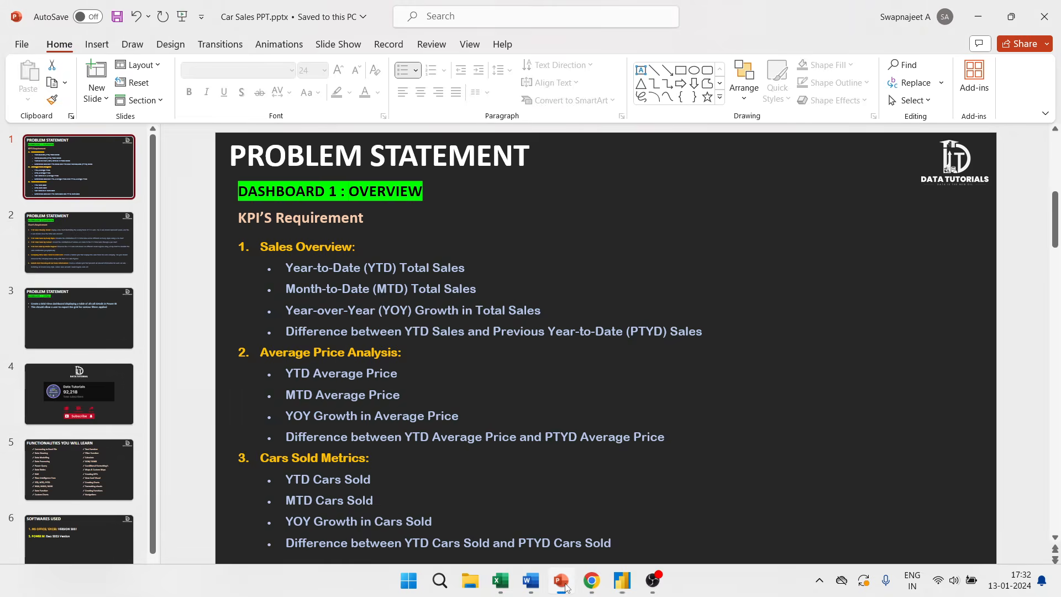
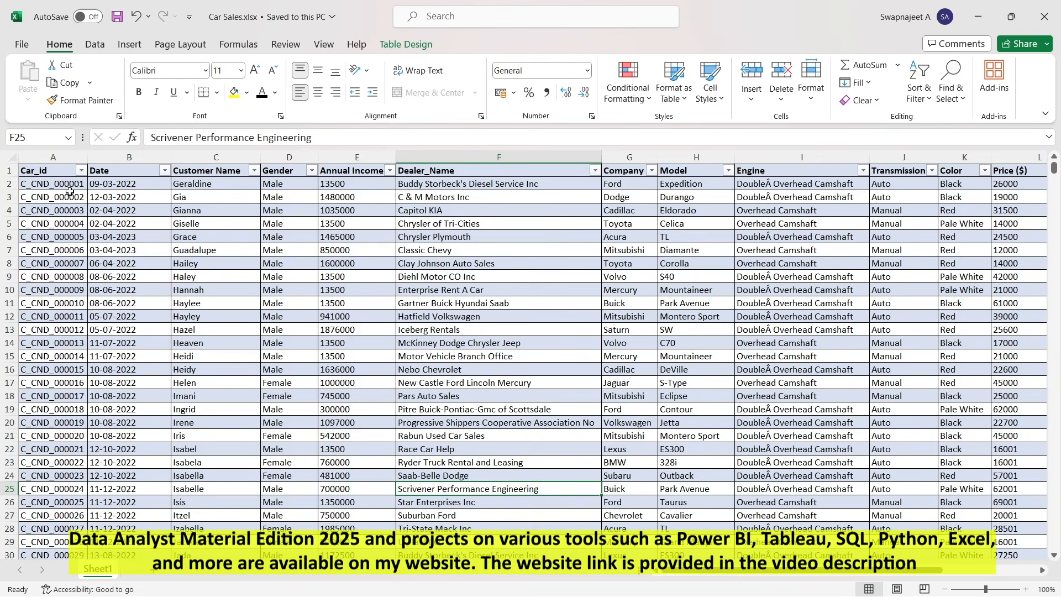
- Examine the Car Sales worksheet's columns and rows, scrolling down through the records and back to the top
left_click(55, 157)
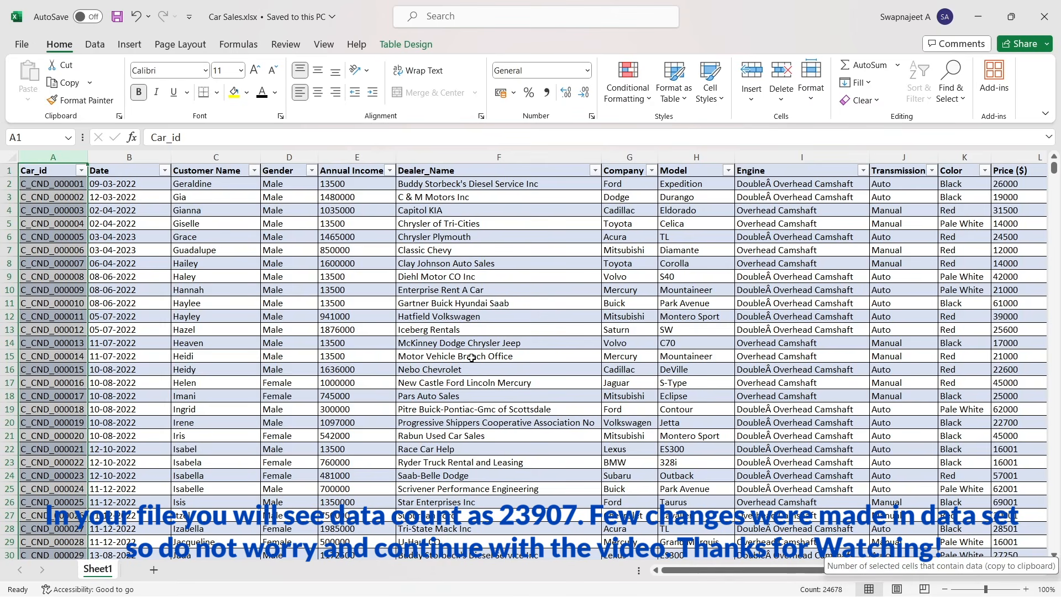
left_click(239, 261)
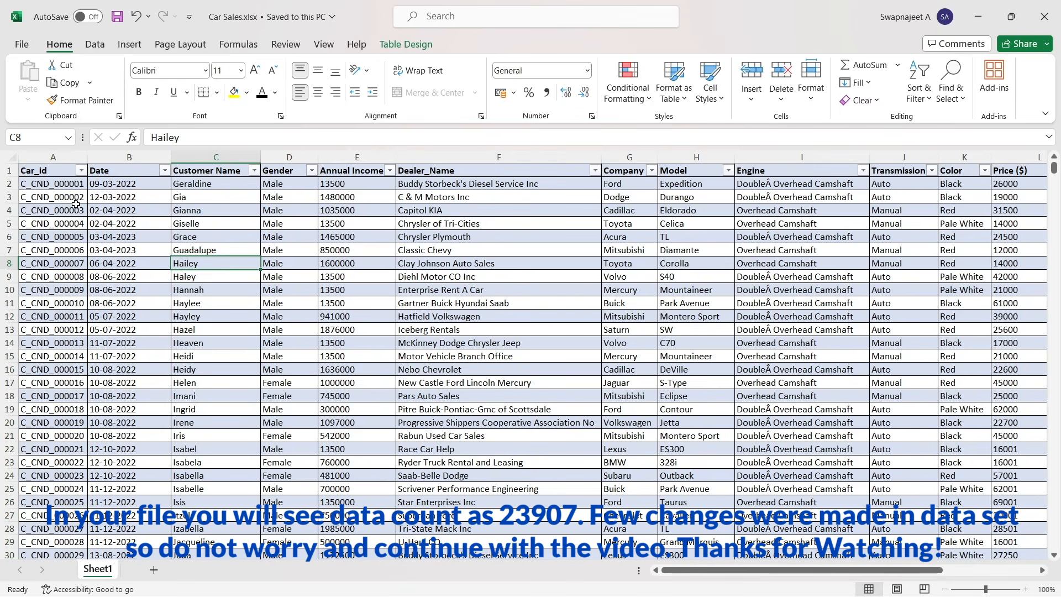
left_click(9, 170)
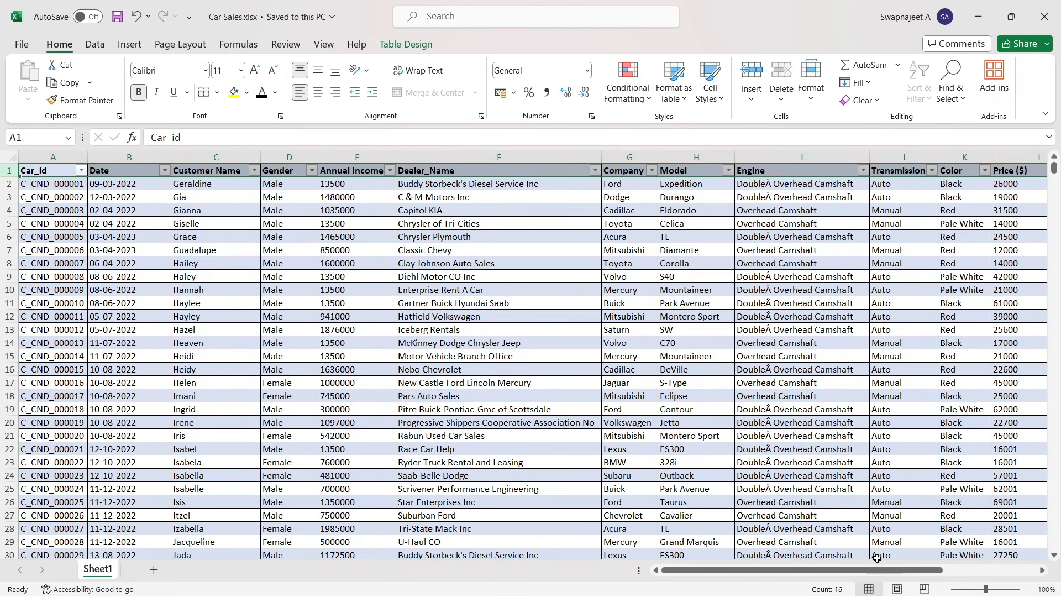
left_click(800, 408)
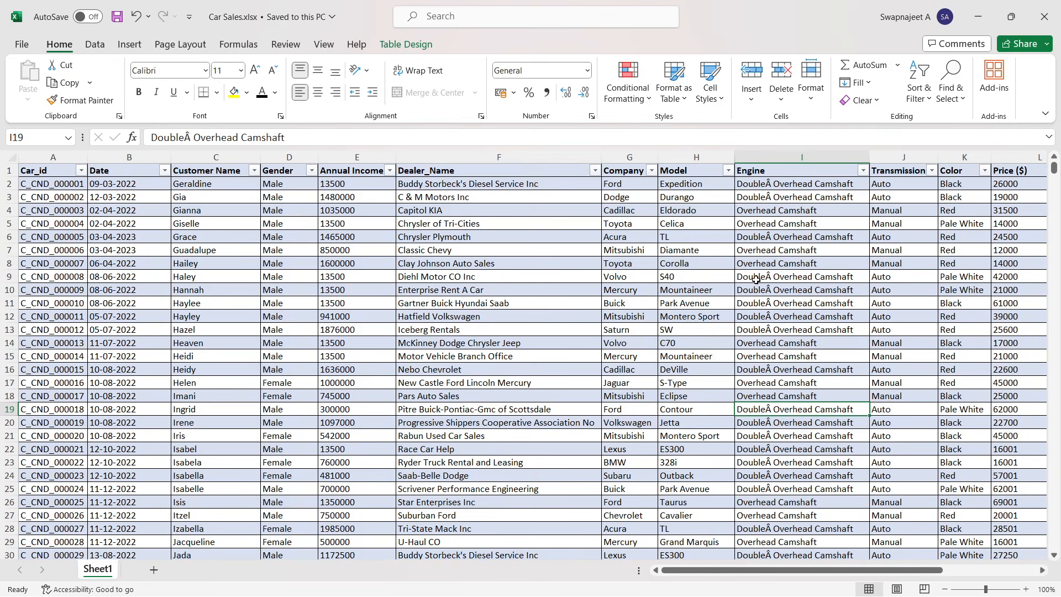
left_click(252, 358)
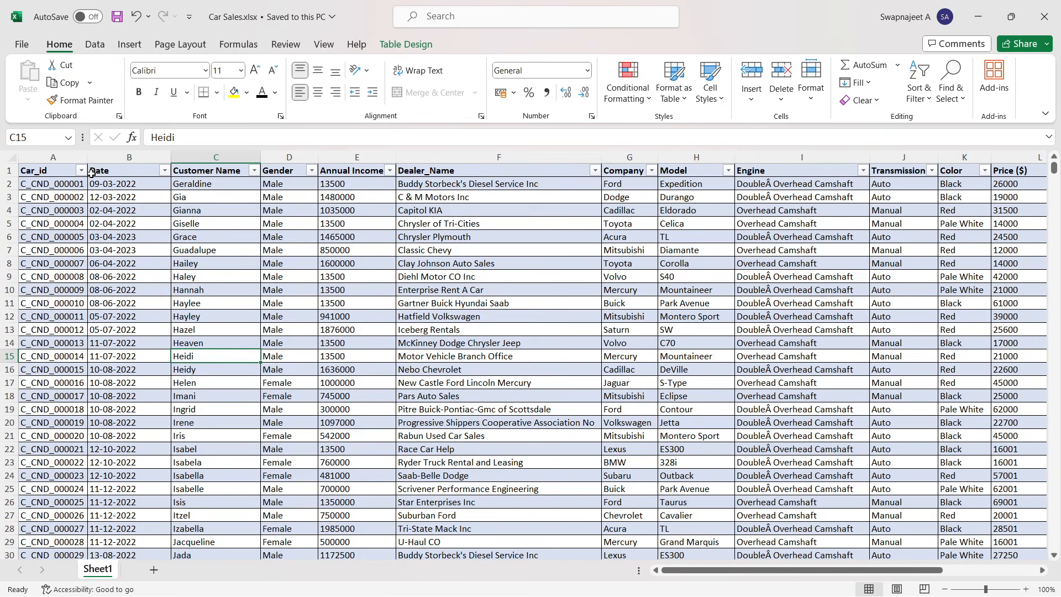
left_click(56, 177)
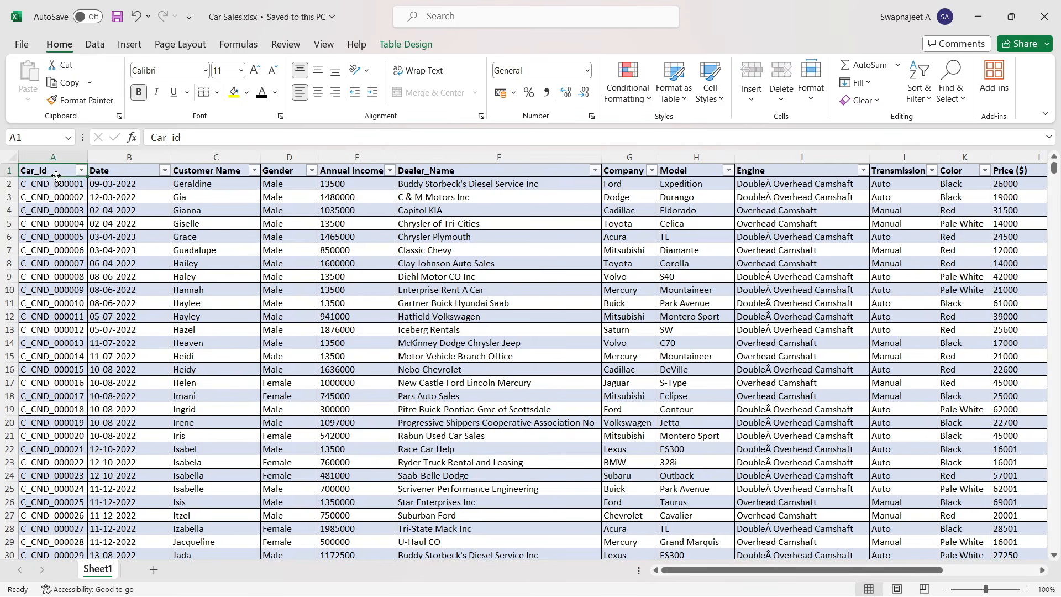
left_click(61, 211)
scroll(68, 228, "down", 6)
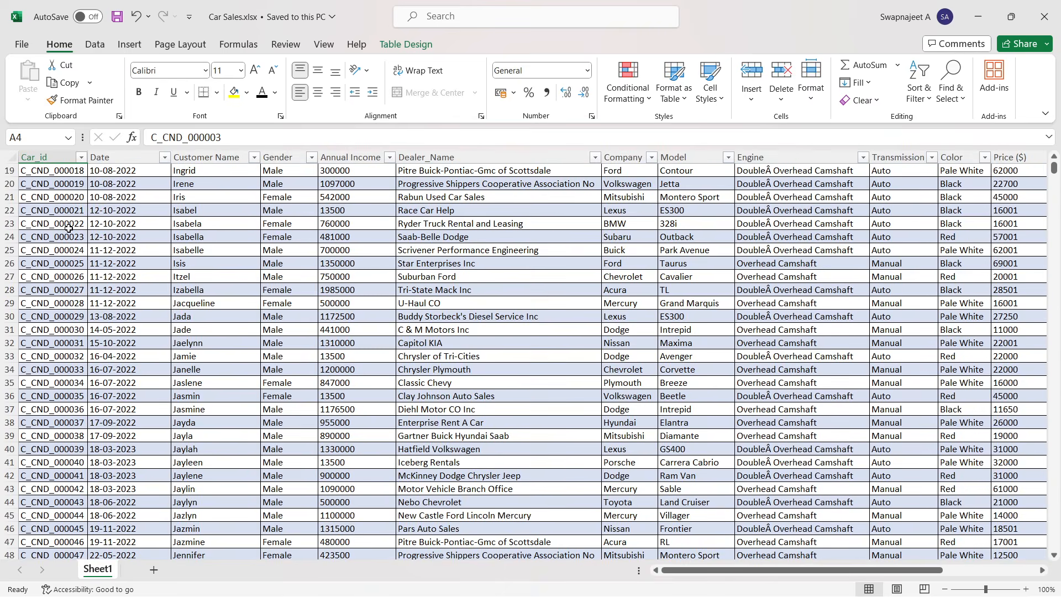
scroll(70, 216, "up", 6)
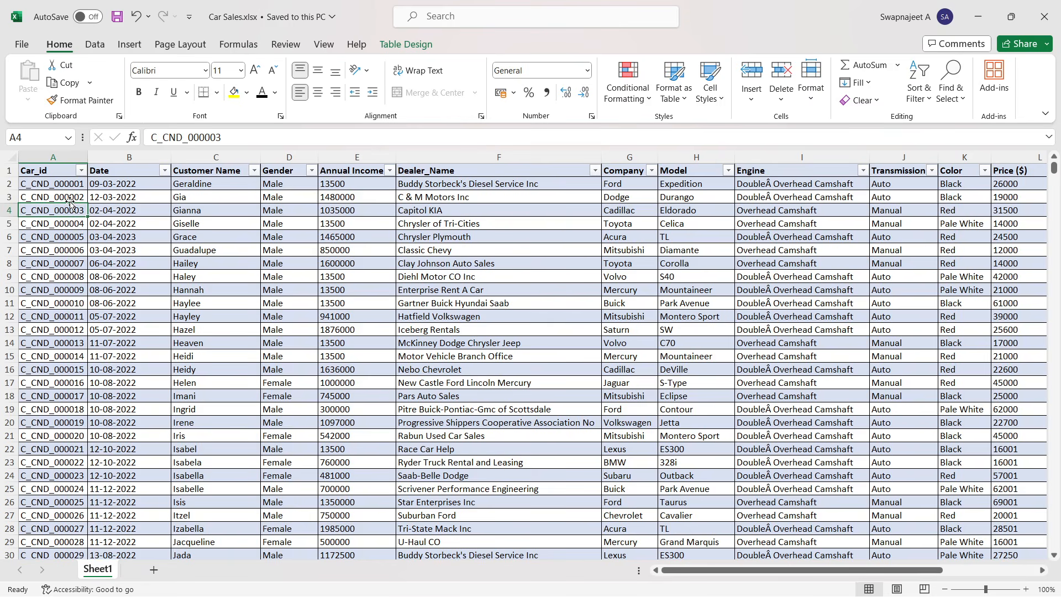
- Inspect the Date column's filter options and browse the customer, gender, income, dealer and company columns
left_click(122, 176)
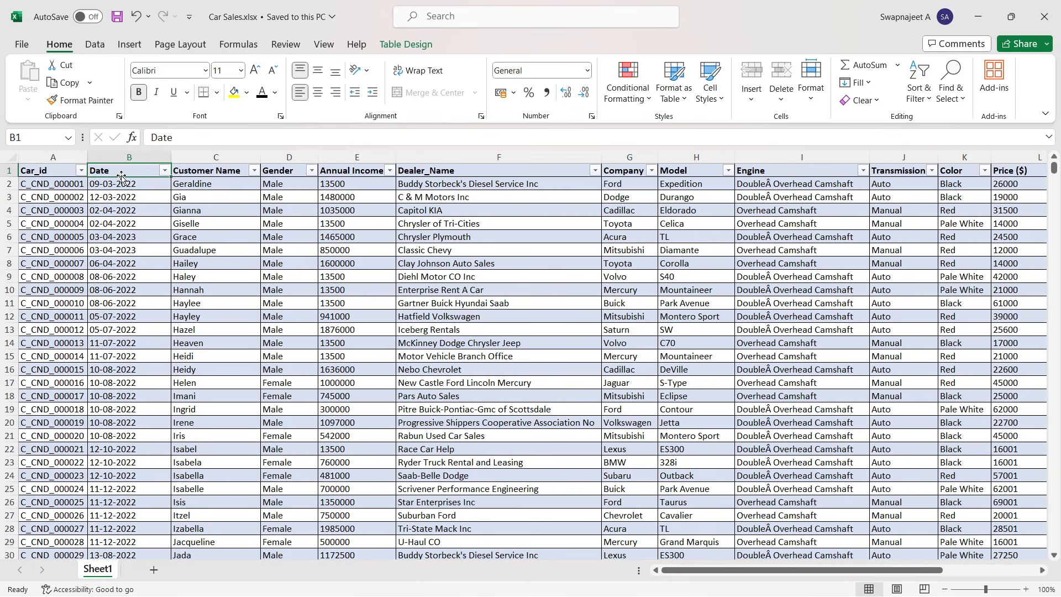
left_click(164, 172)
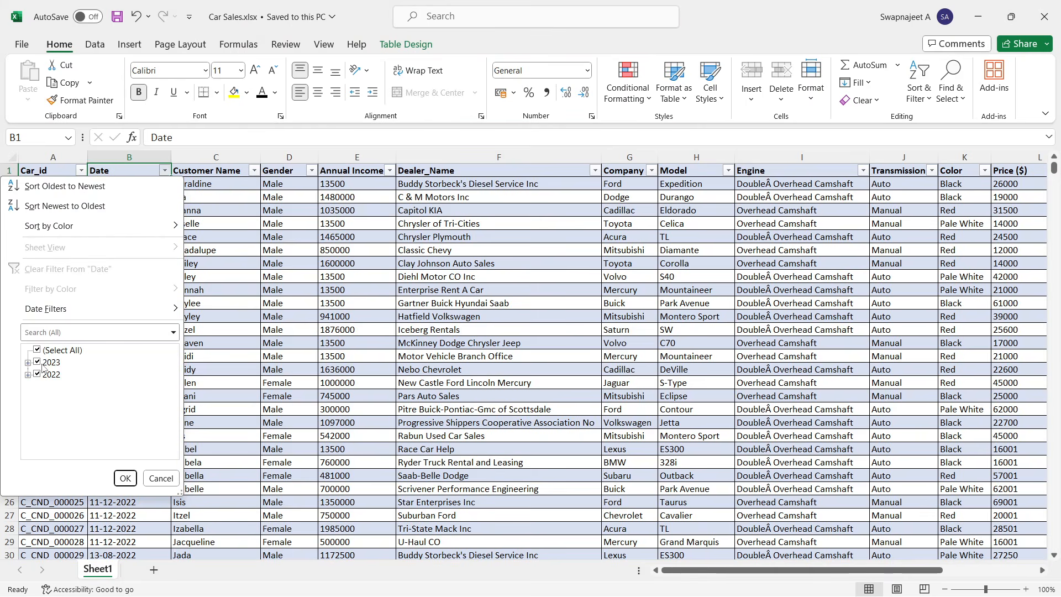
left_click(242, 300)
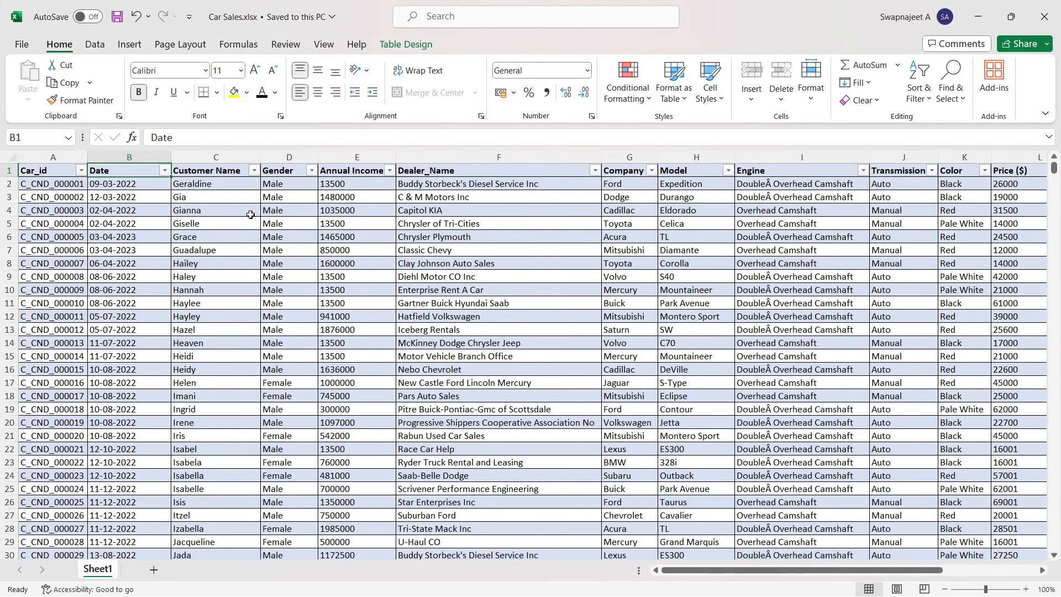
left_click(280, 222)
left_click(279, 275)
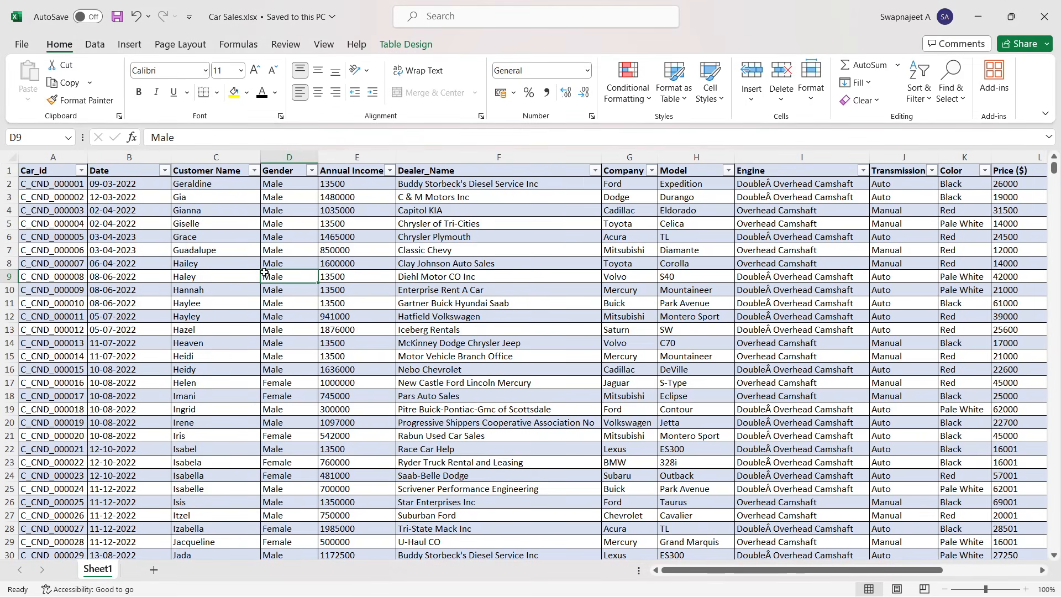
left_click(226, 278)
left_click(292, 240)
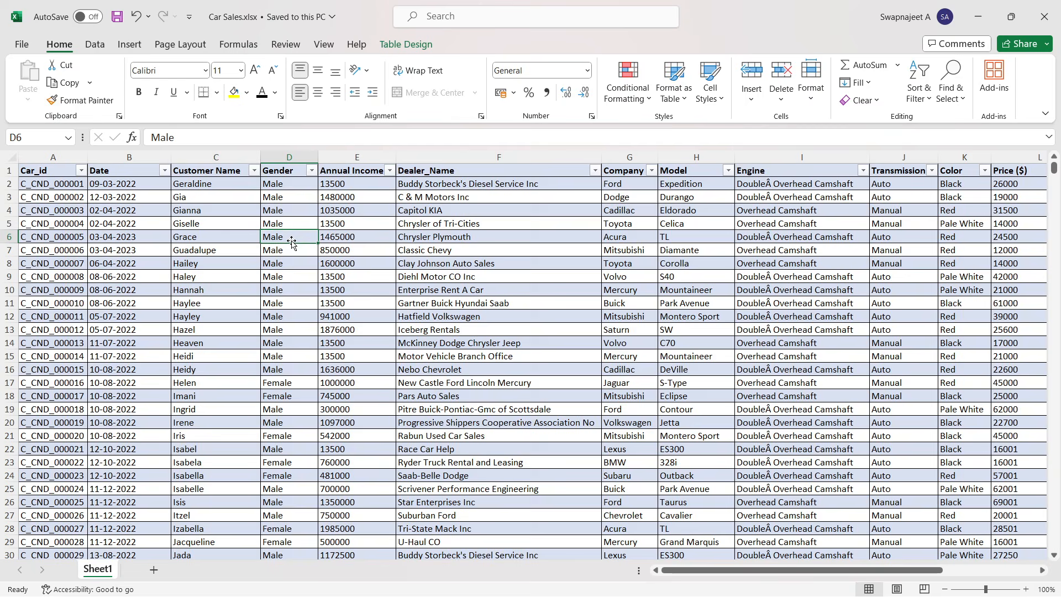
left_click(367, 254)
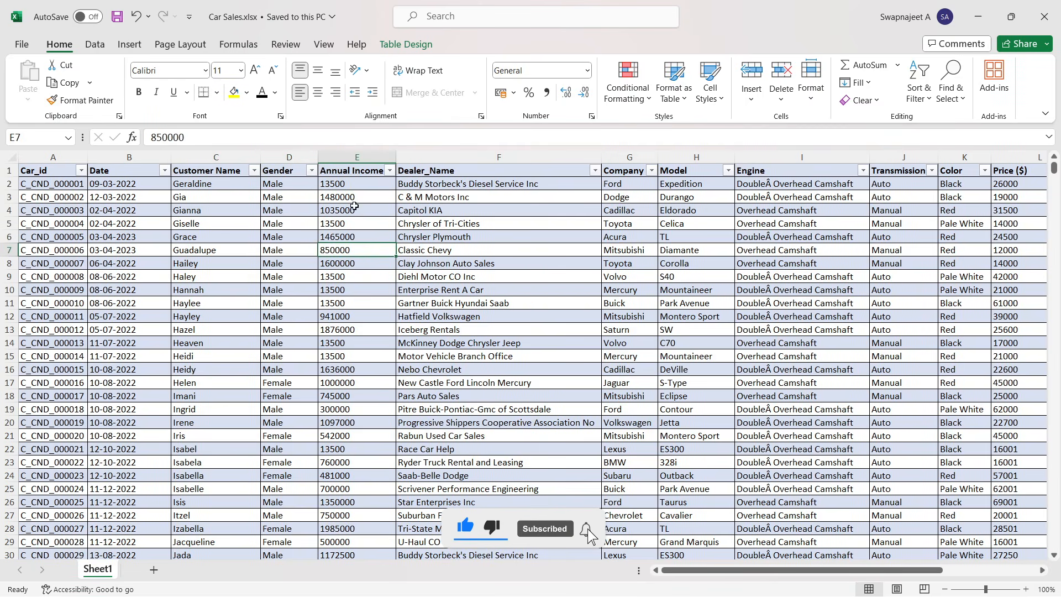
left_click(435, 232)
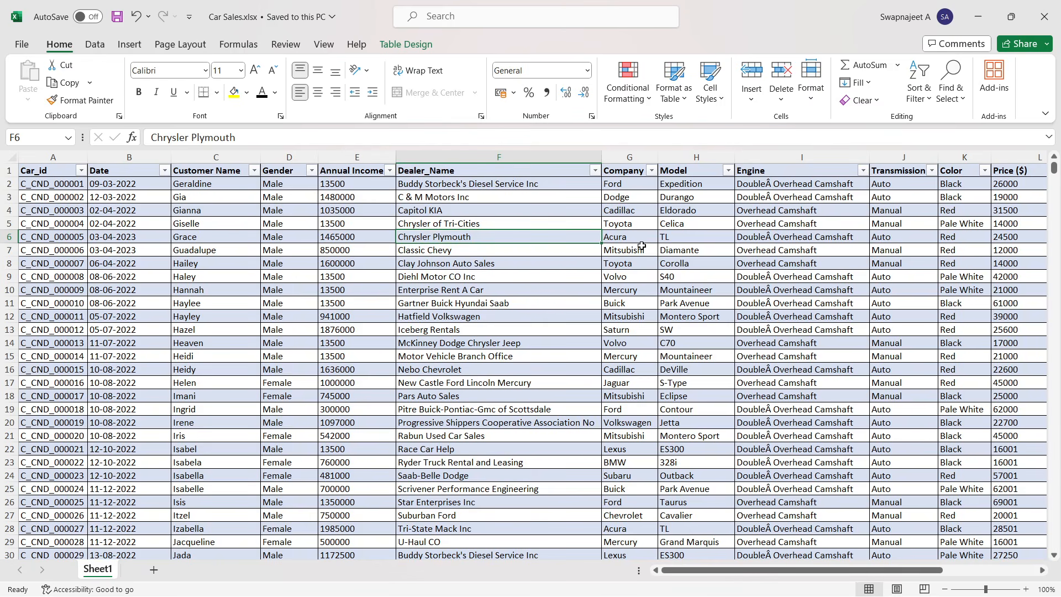
left_click(636, 211)
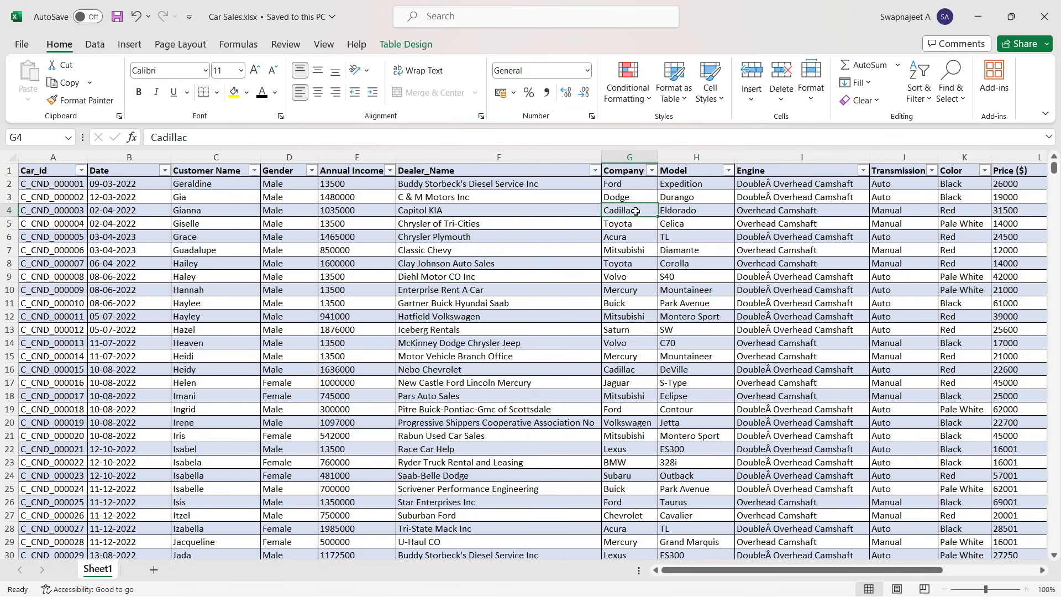
left_click(630, 188)
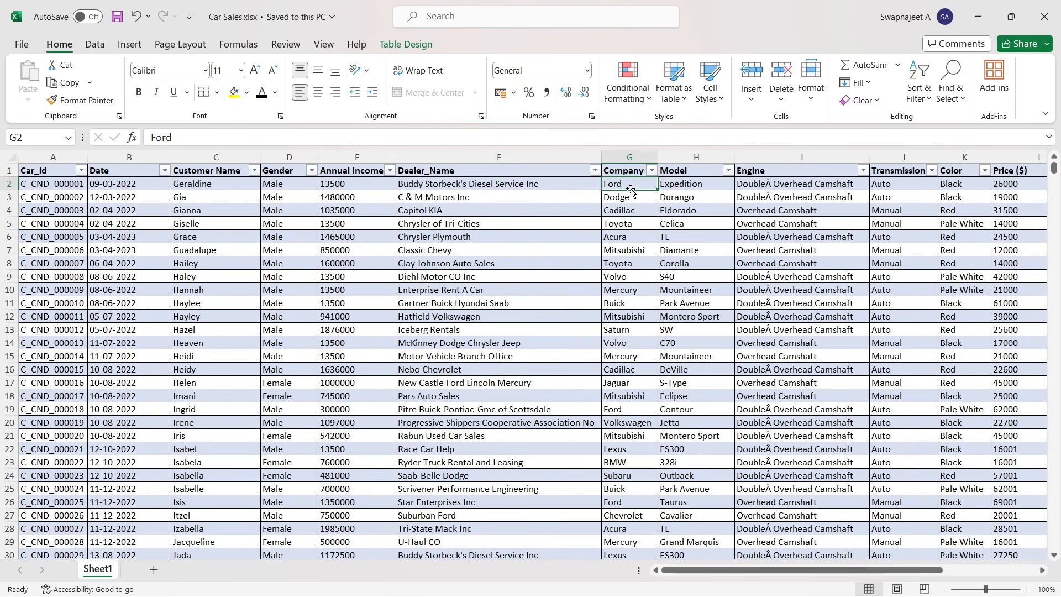
- Review the Company column's filter list of car makers, then scroll the sheet to reveal the remaining columns
left_click(651, 171)
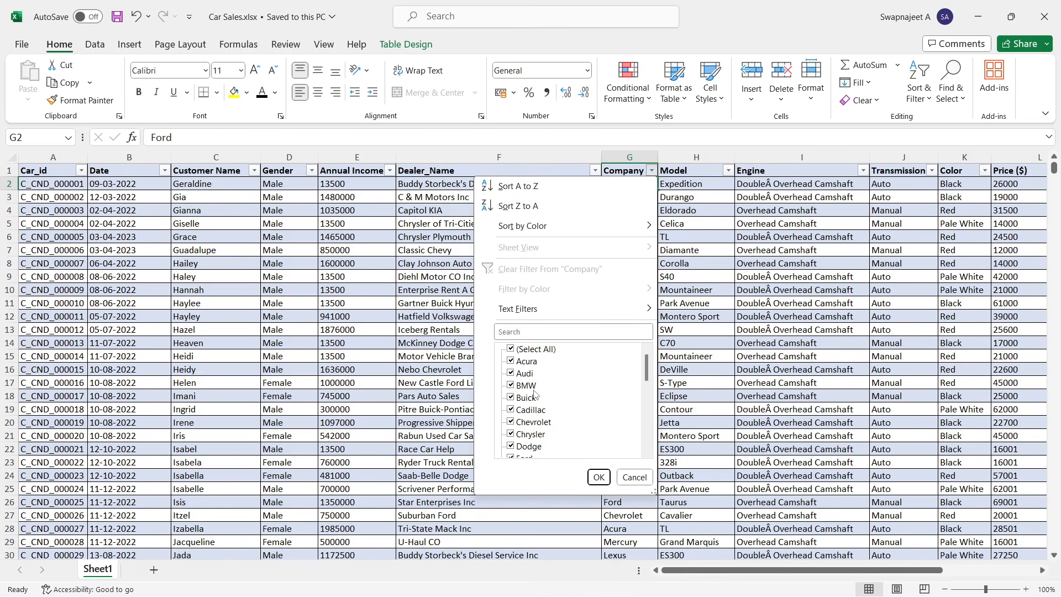
scroll(534, 393, "down", 1)
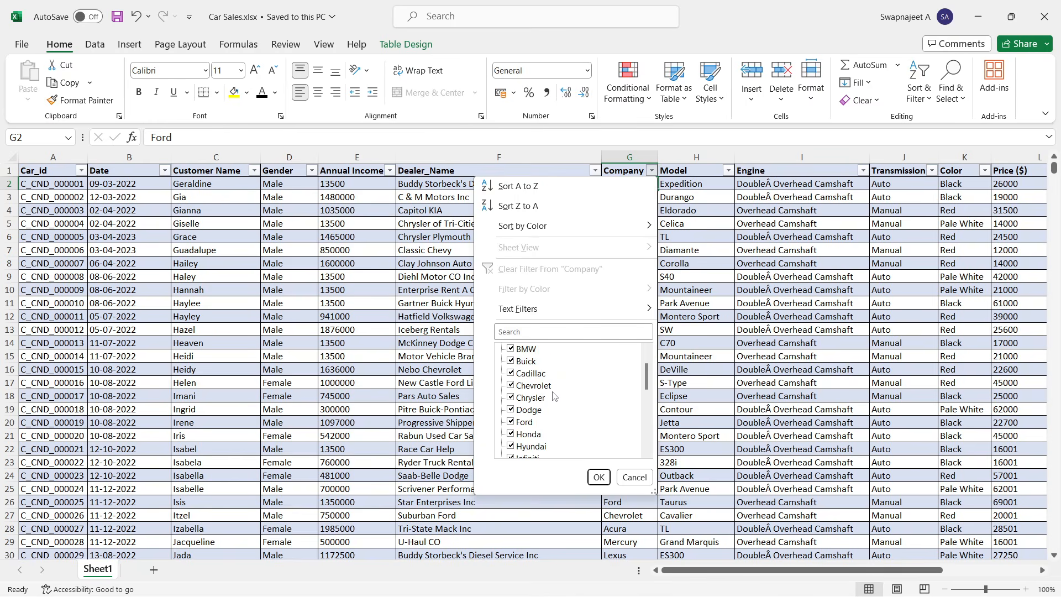
left_click(727, 343)
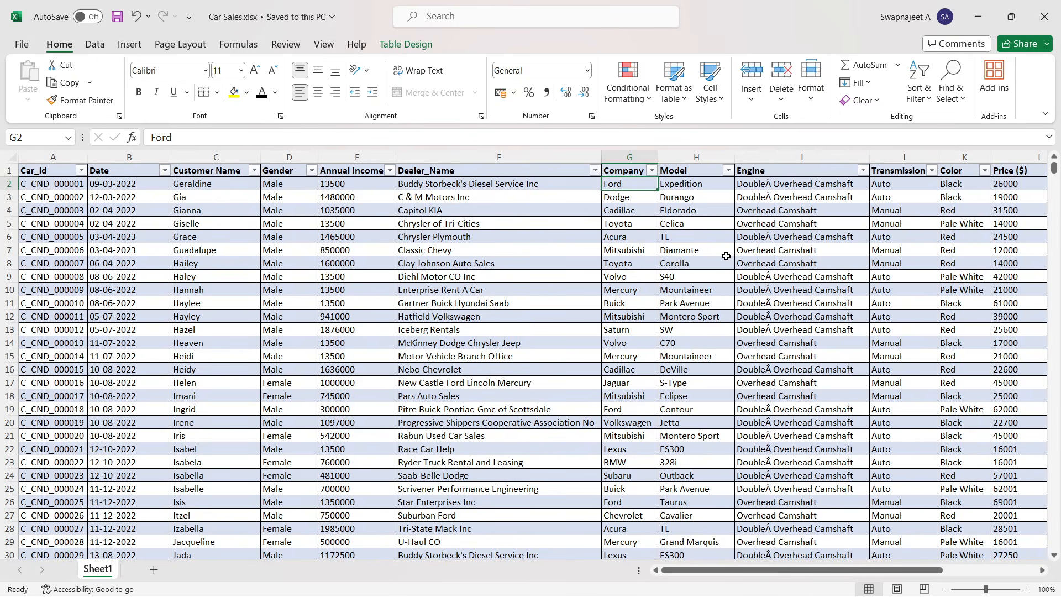
left_click(651, 262)
left_click(681, 267)
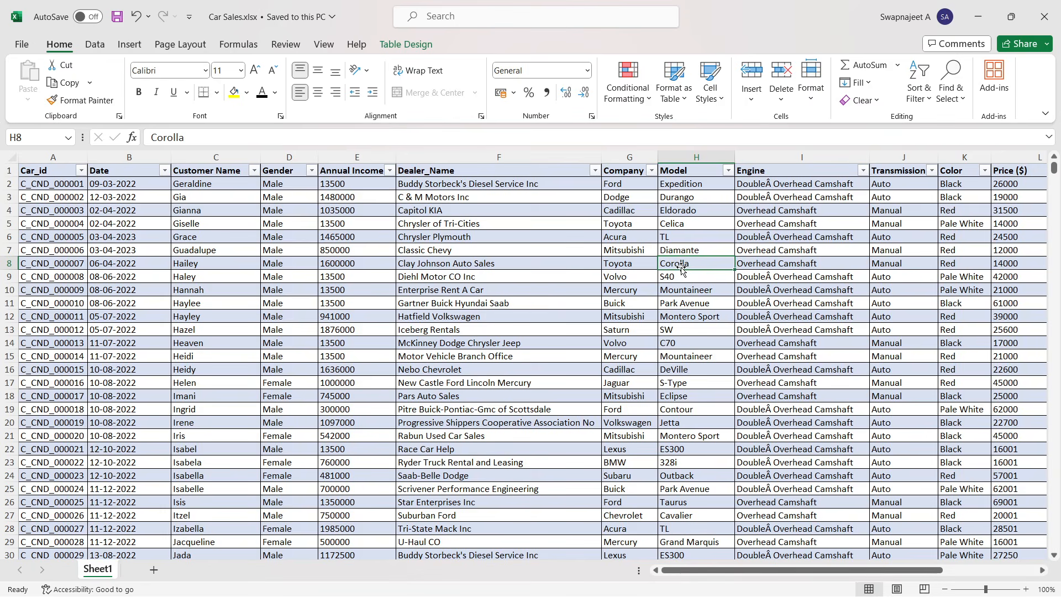
left_click(811, 210)
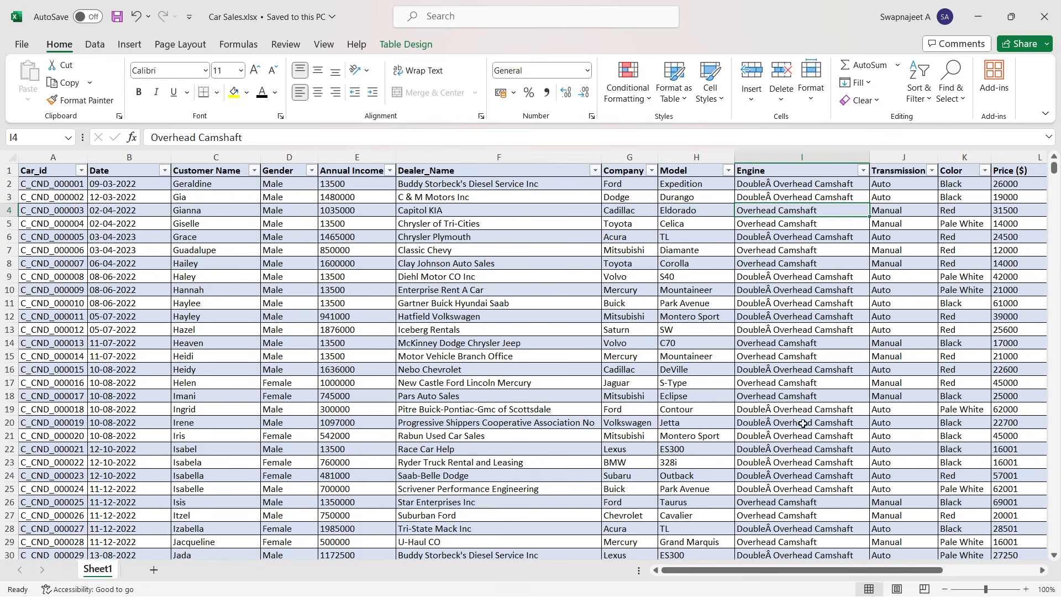
left_click_drag(809, 570, 907, 573)
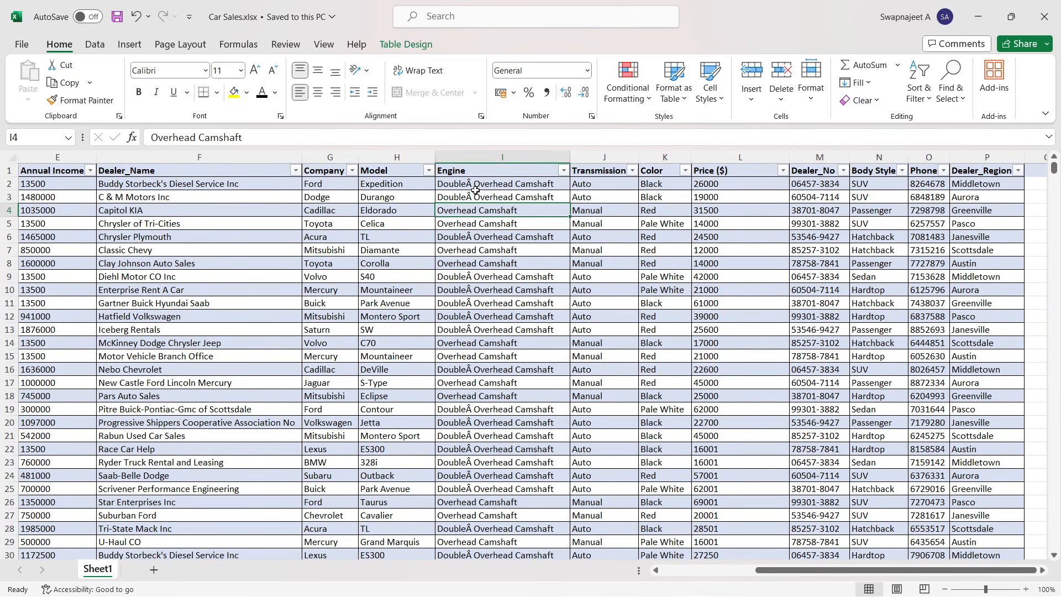
- Examine the Engine, Transmission, Color, Price, Dealer_No, Body Style, Phone and Dealer_Region columns of the dataset
left_click(485, 227)
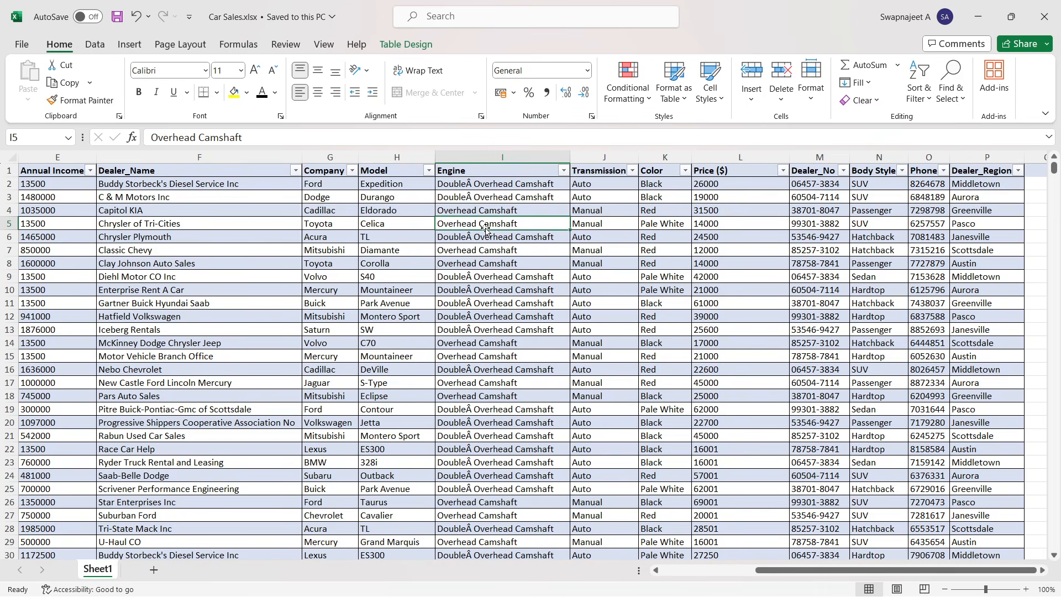
left_click(612, 218)
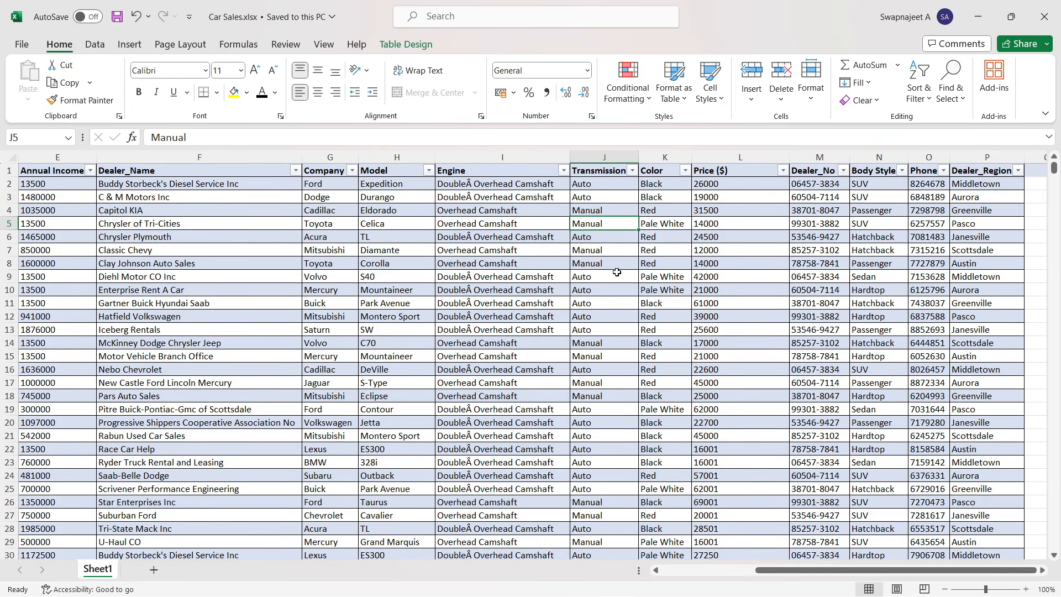
left_click(677, 251)
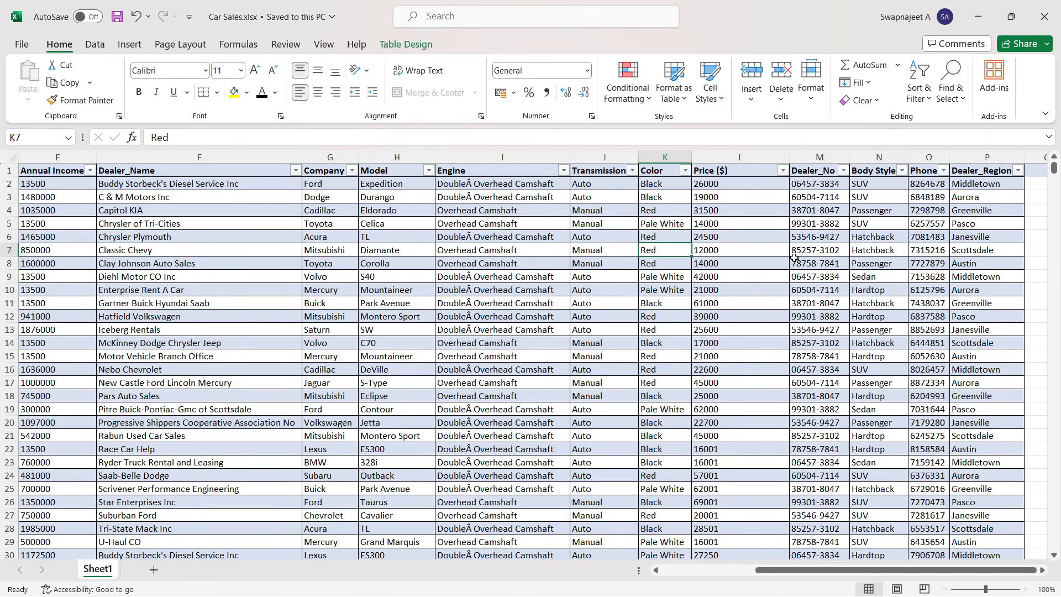
left_click(744, 223)
left_click(730, 194)
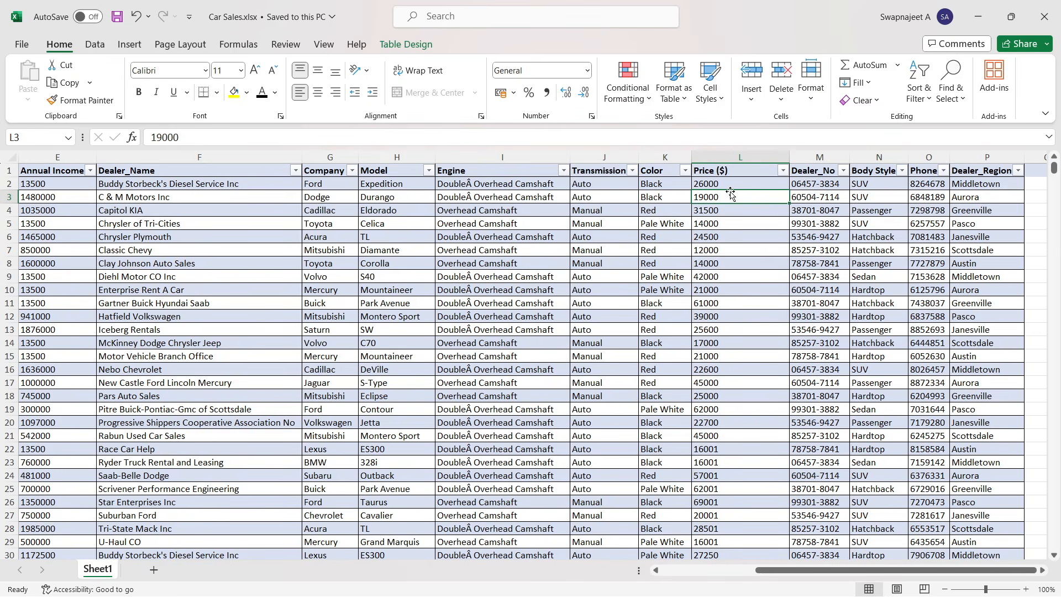
left_click(729, 185)
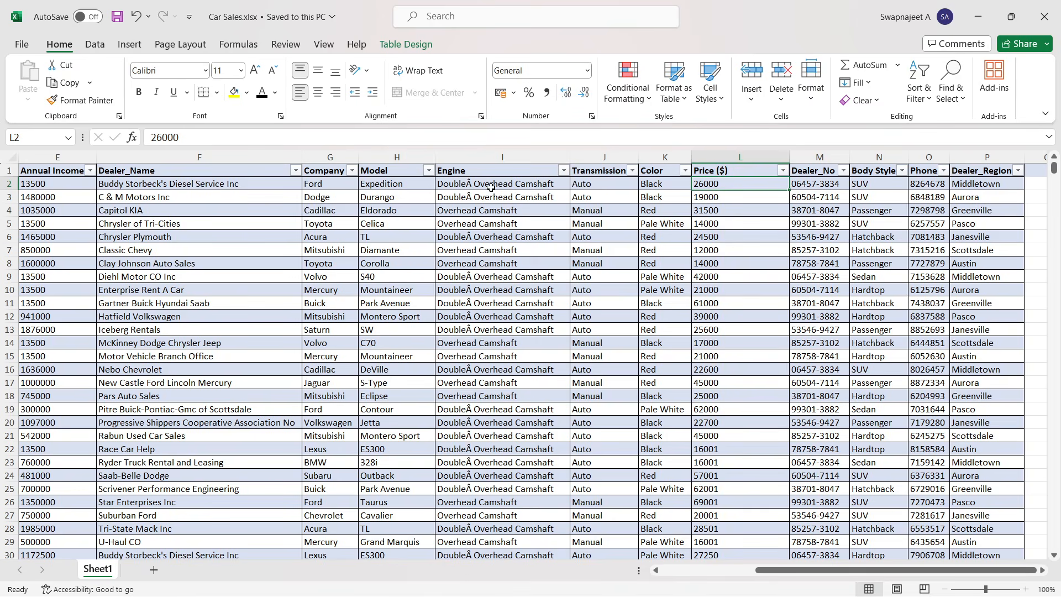
left_click(326, 188)
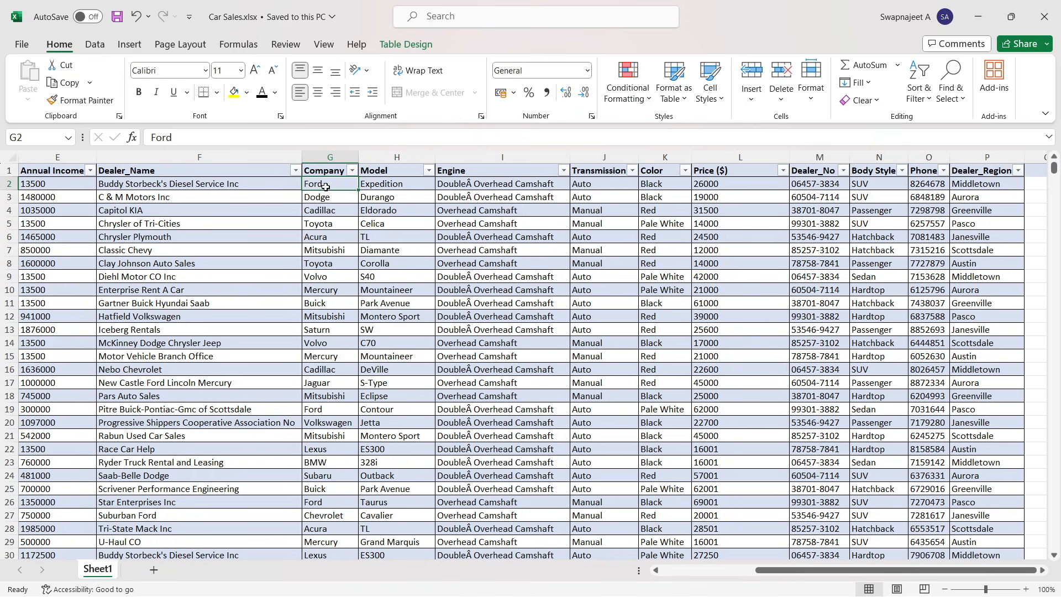
left_click(397, 193)
left_click(388, 185)
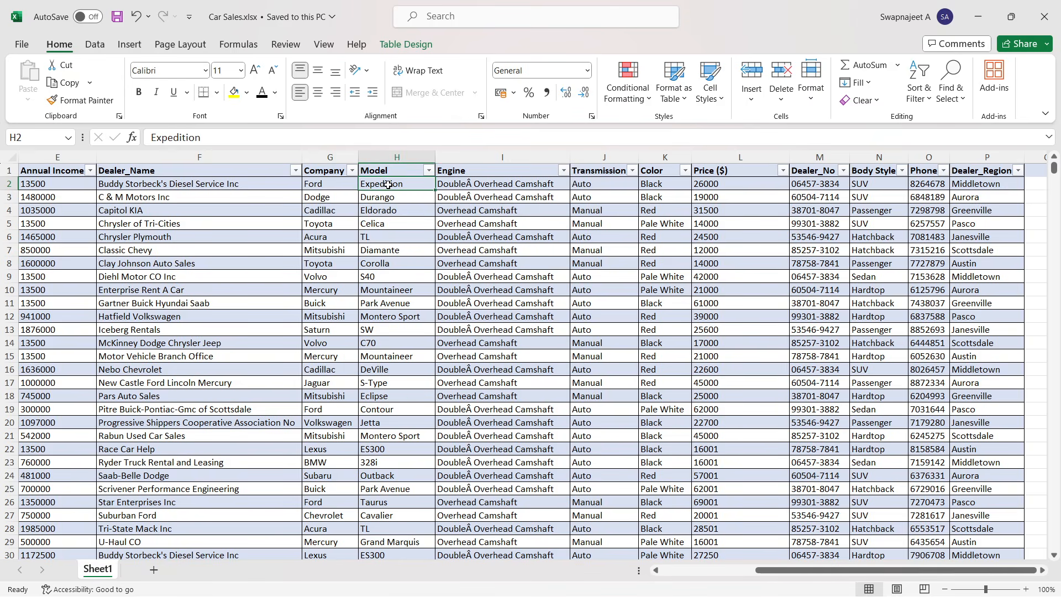
left_click(705, 186)
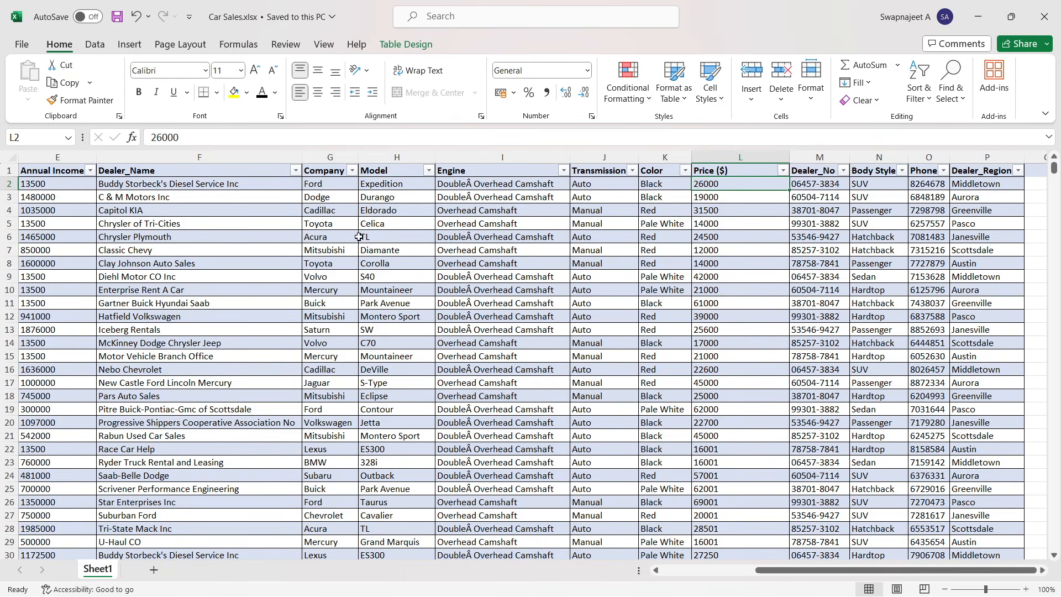
left_click(823, 185)
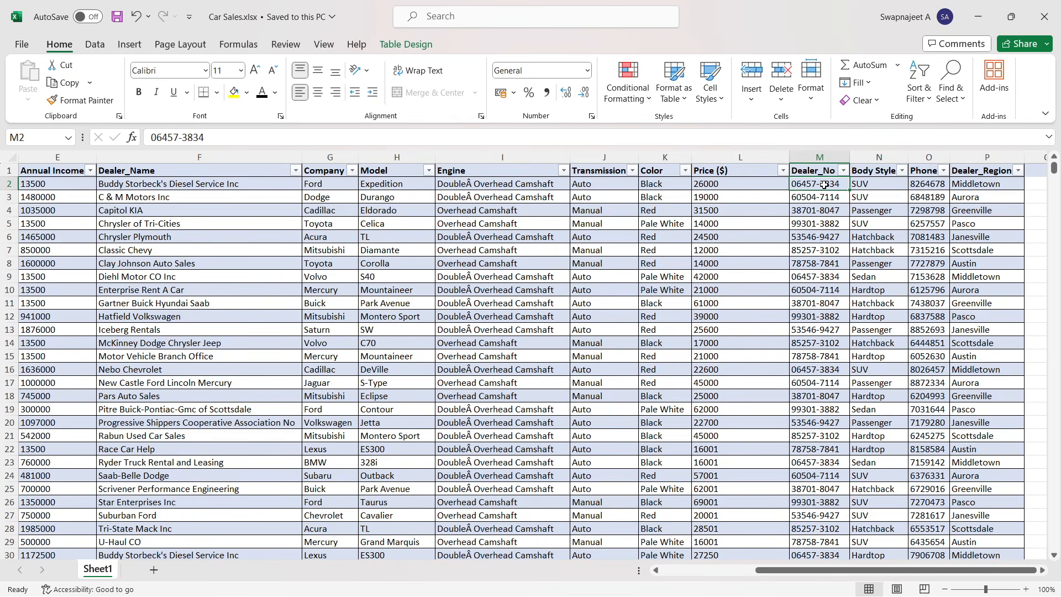
left_click(881, 183)
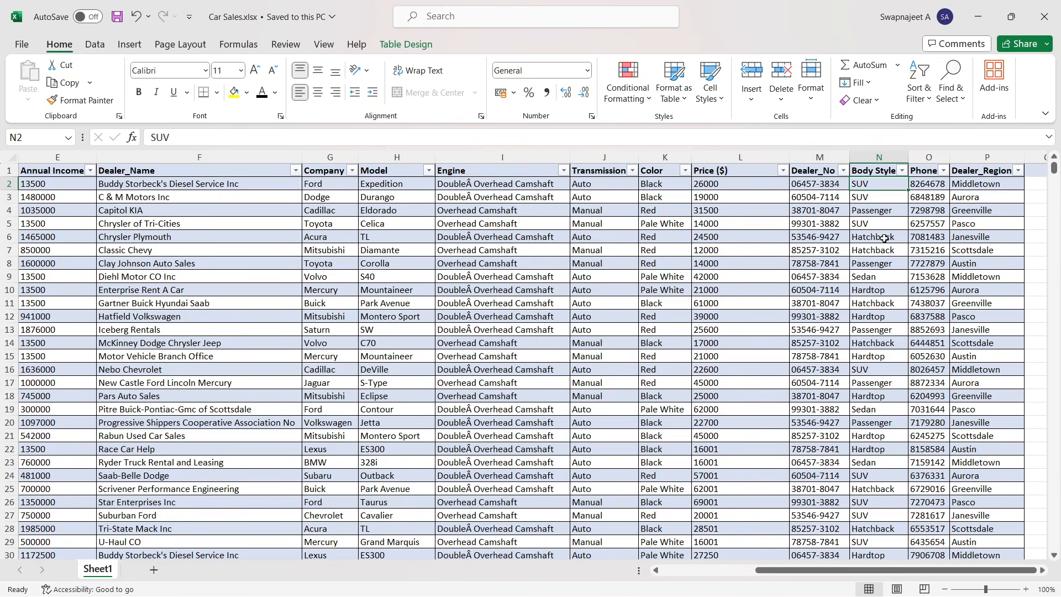
left_click(928, 194)
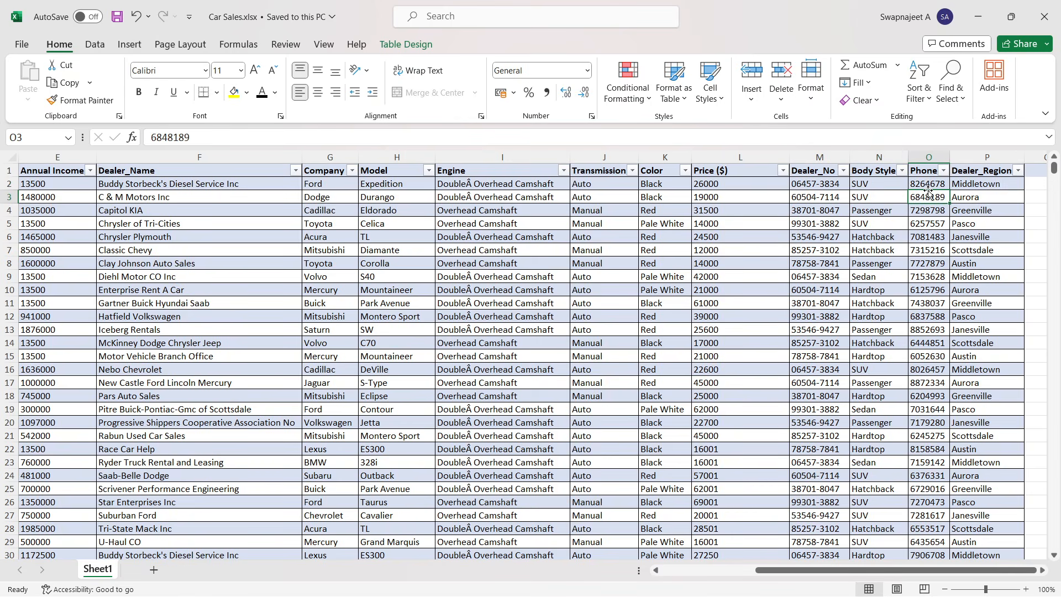
left_click(979, 186)
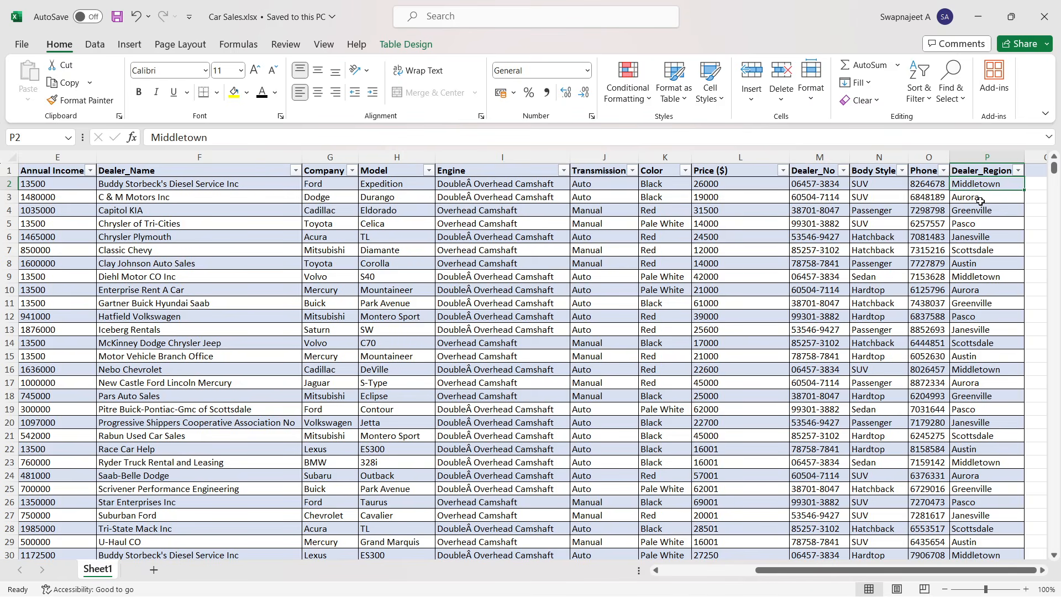
left_click(719, 570)
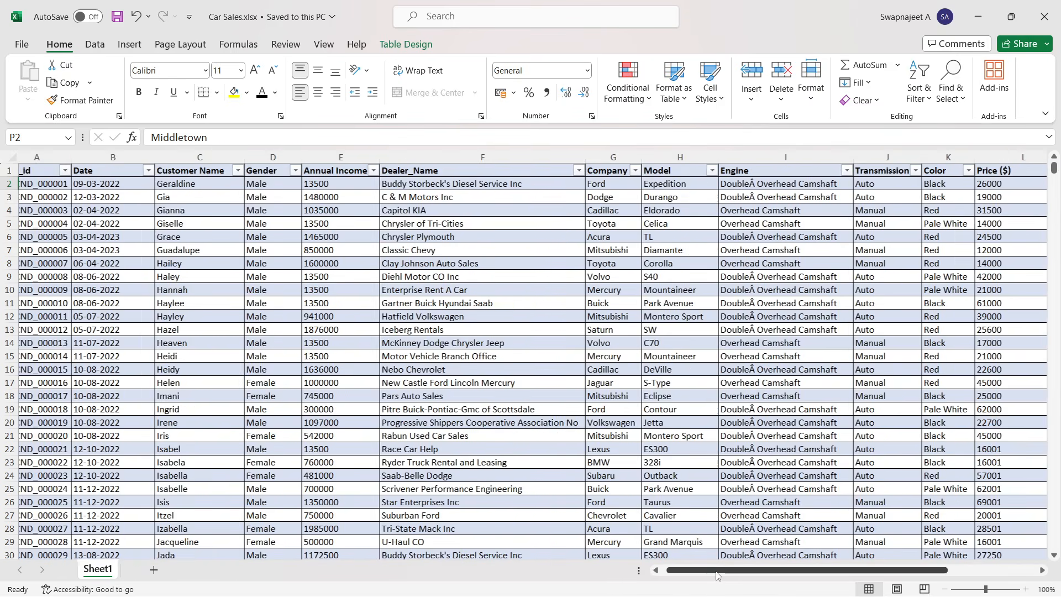
left_click(419, 377)
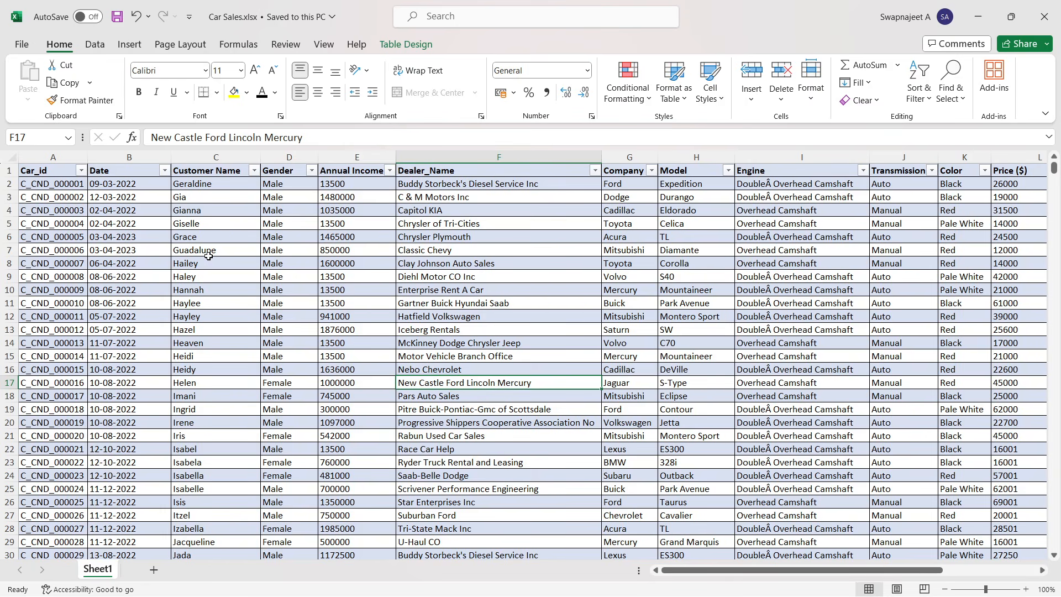
left_click(305, 290)
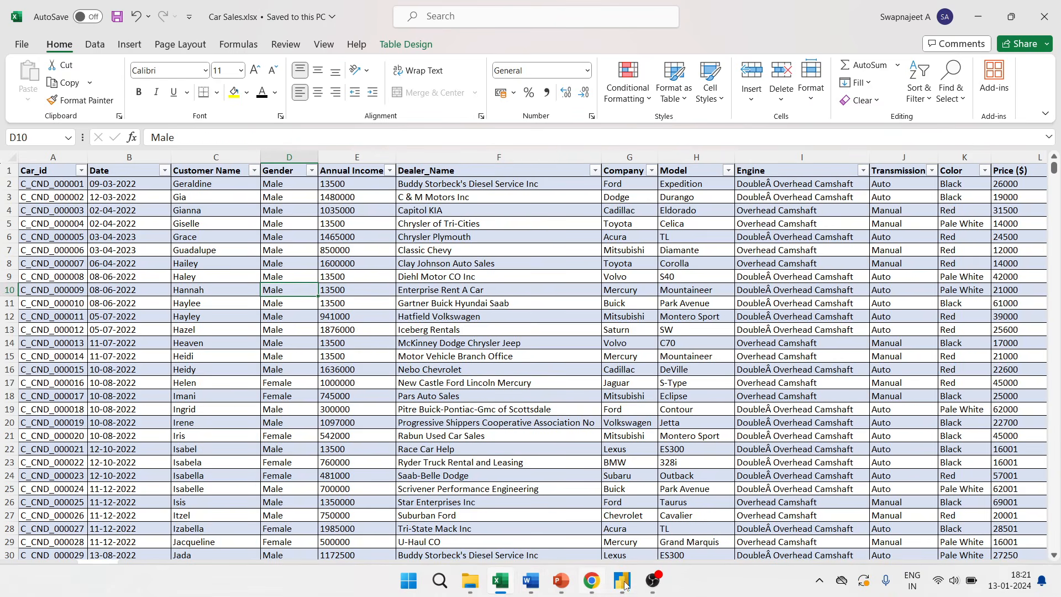
- Switch to Power BI Desktop and start a new blank report, closing the welcome screen
left_click(623, 587)
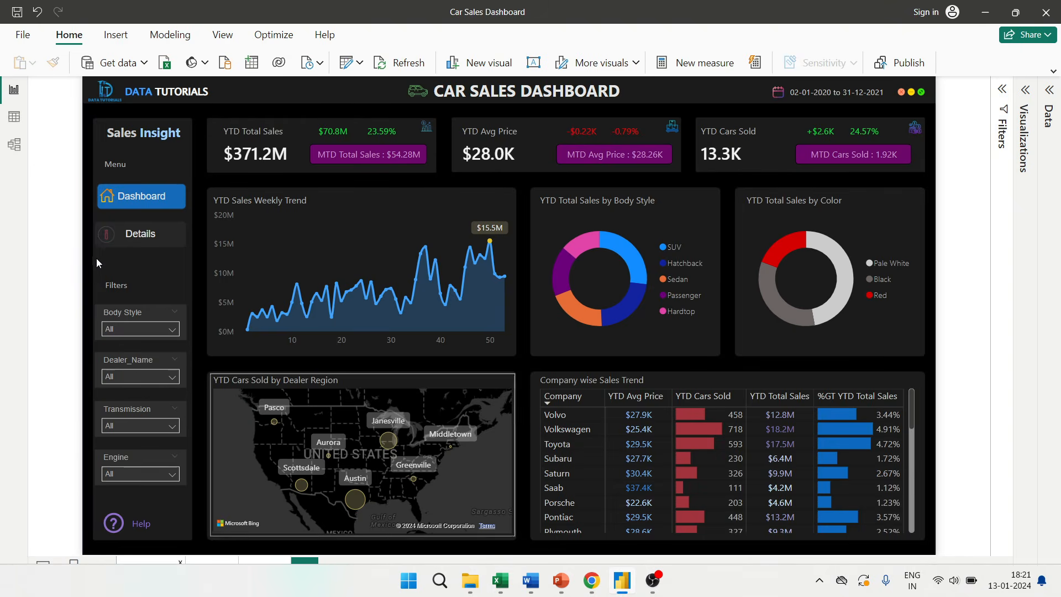
left_click(24, 40)
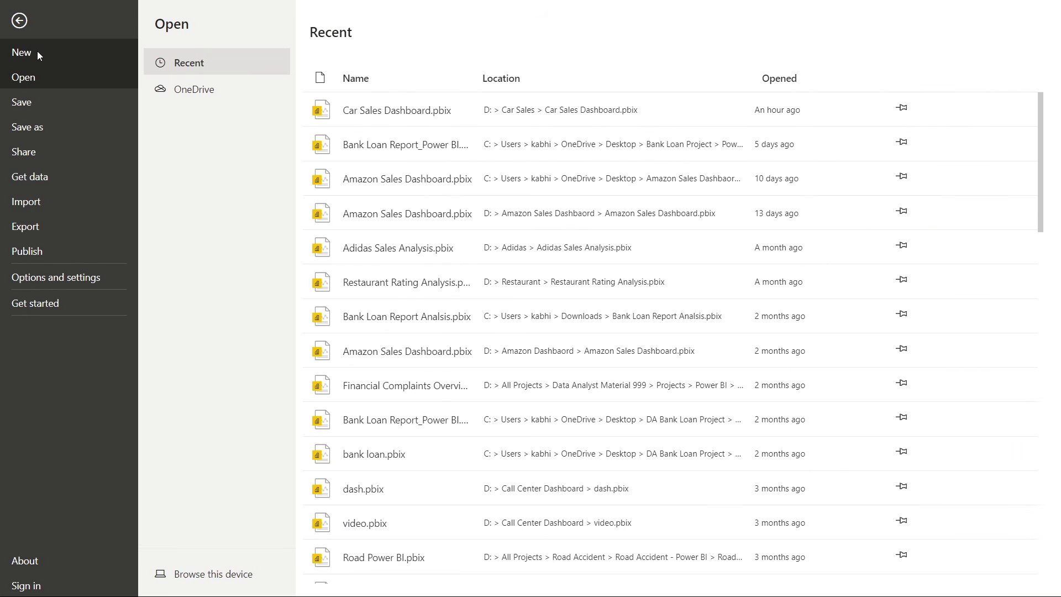
left_click(39, 54)
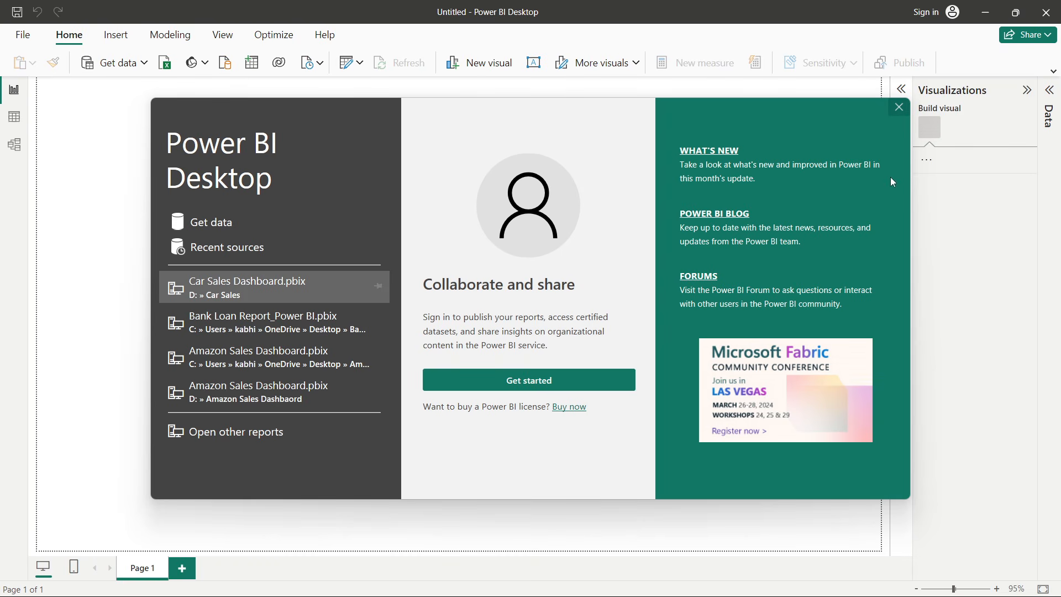
left_click(900, 107)
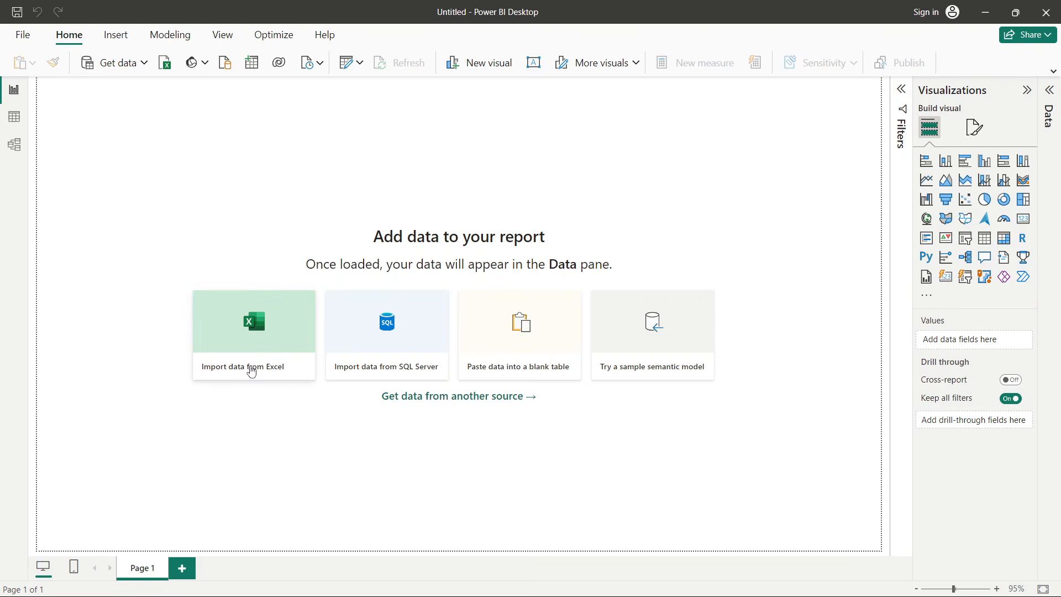
left_click(146, 65)
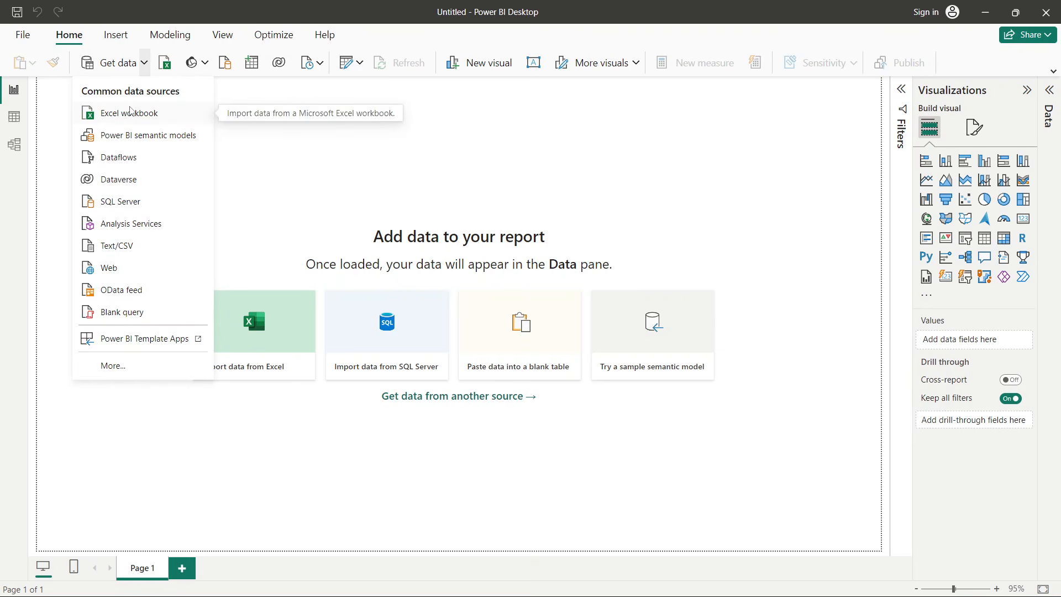
left_click(271, 166)
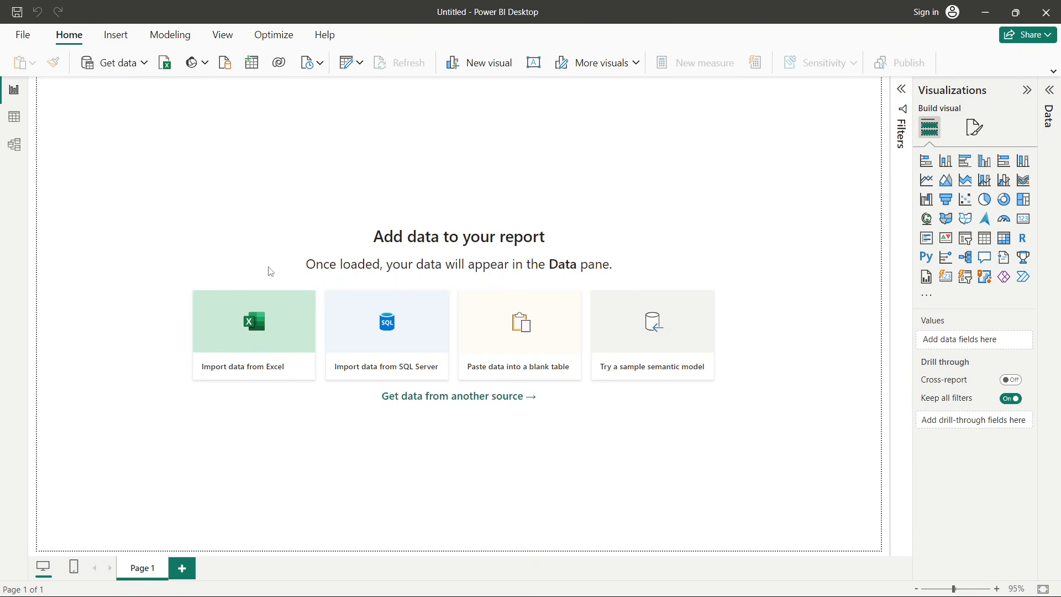
left_click(263, 313)
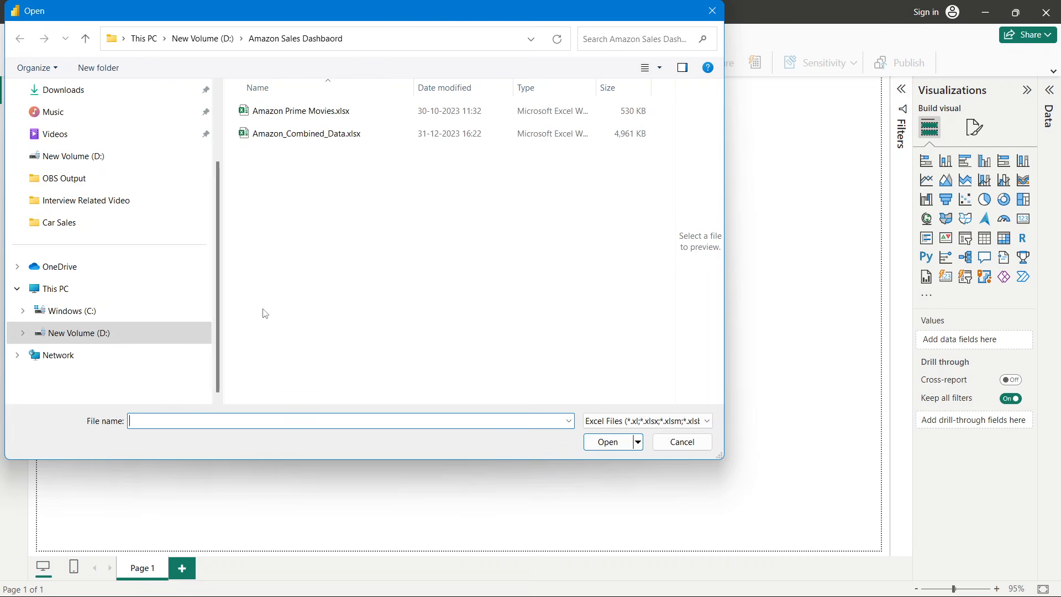
left_click(91, 226)
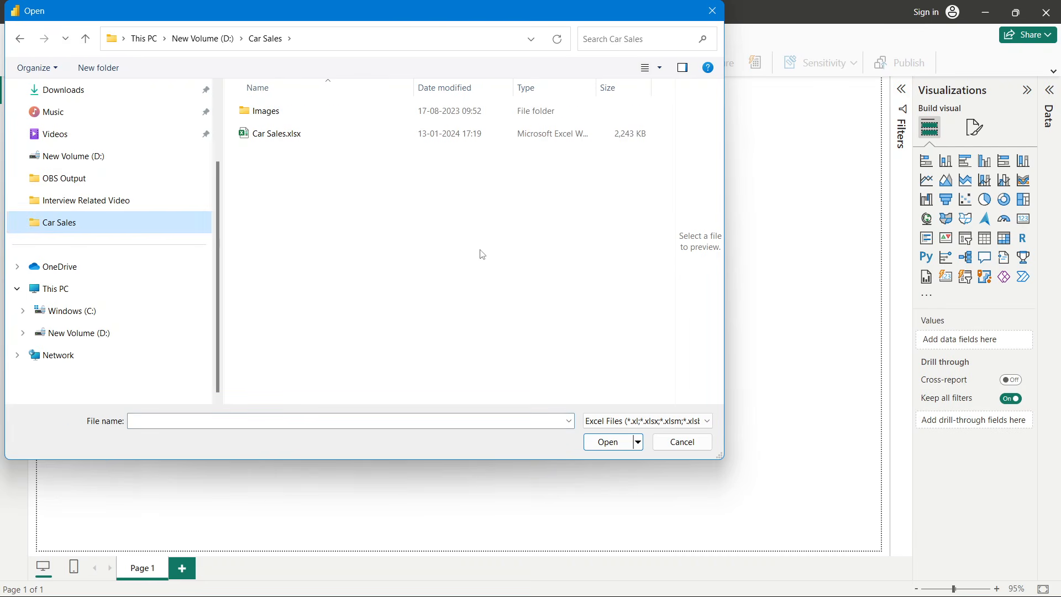
left_click(279, 138)
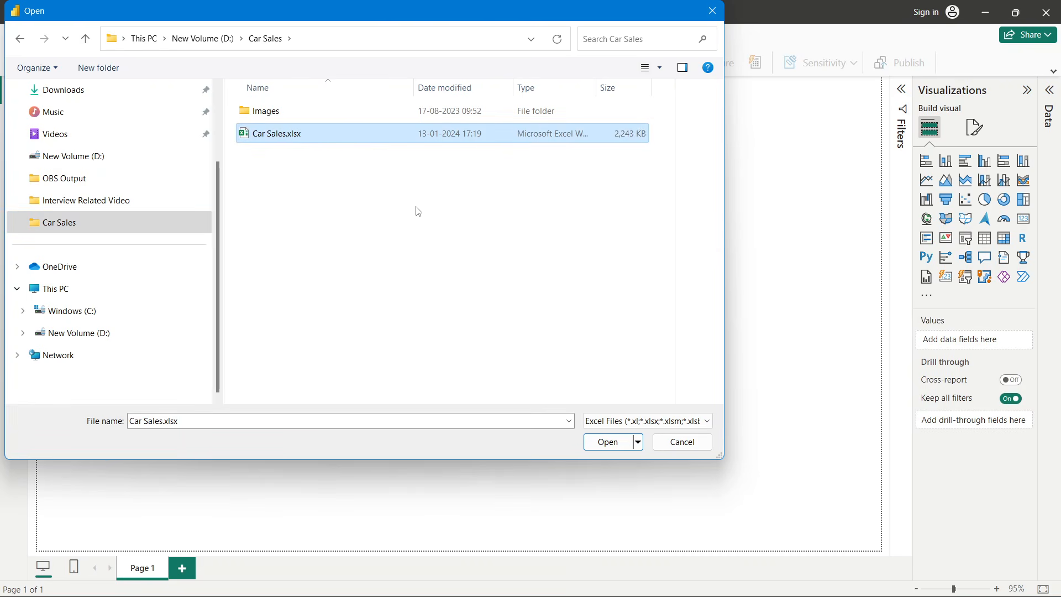
left_click(606, 442)
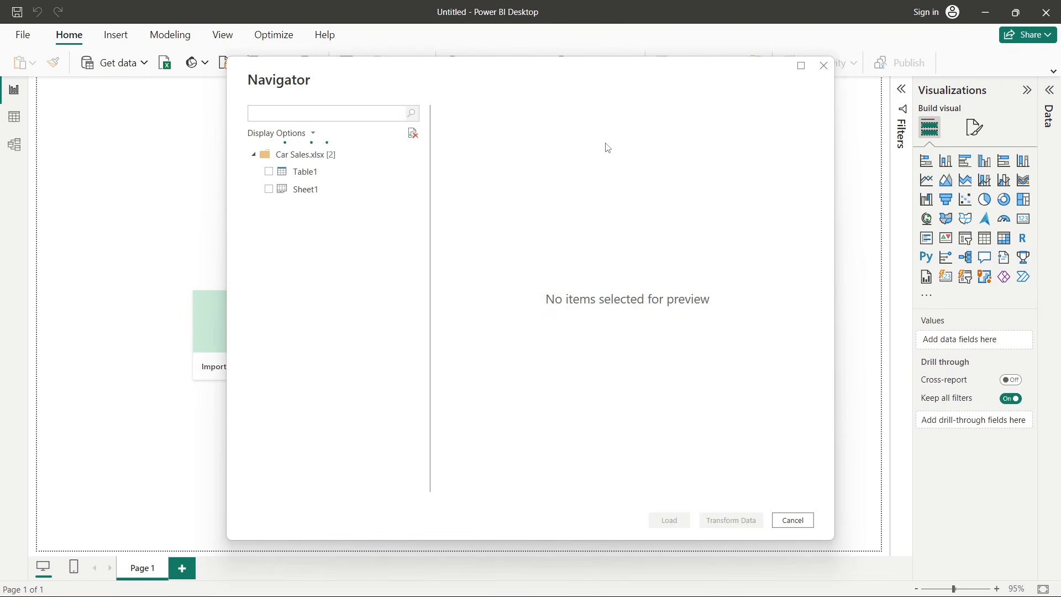
left_click(269, 190)
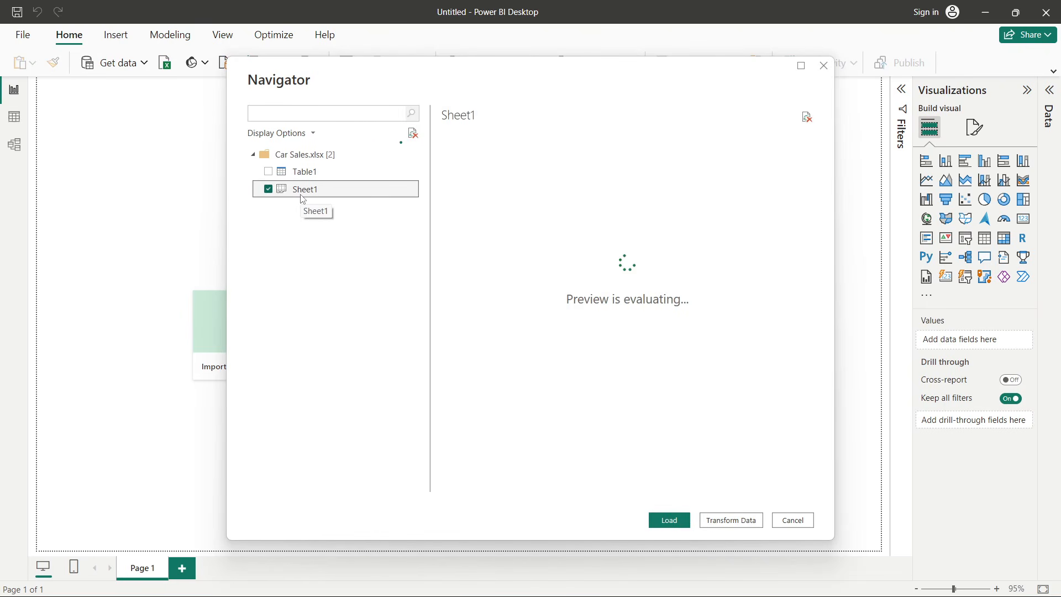
- Rename the workbook's Sheet1 tab to car_data, then save and close the Excel workbook
left_click(500, 586)
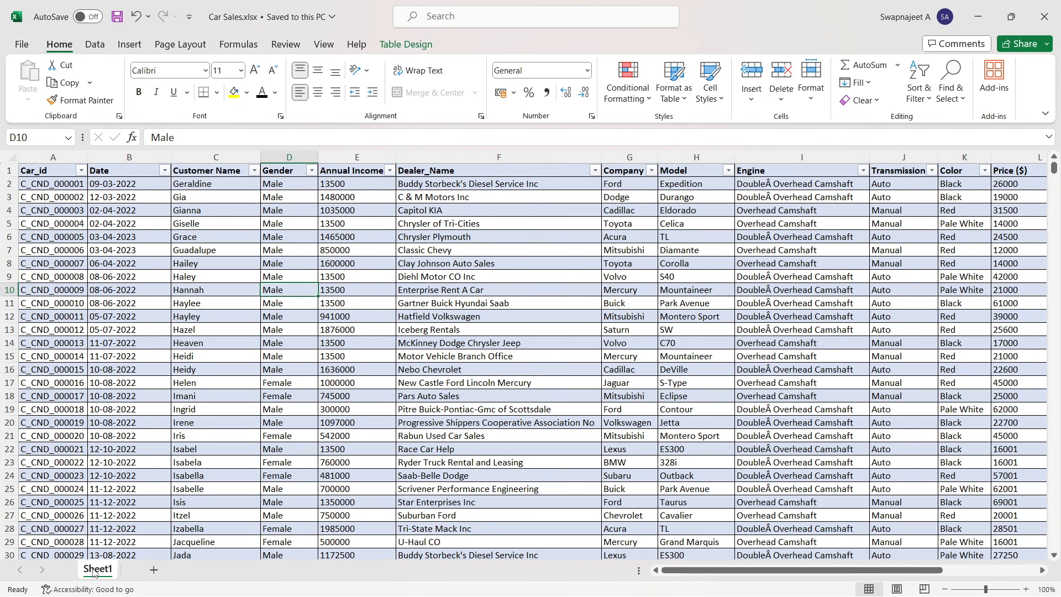
double_click(101, 569)
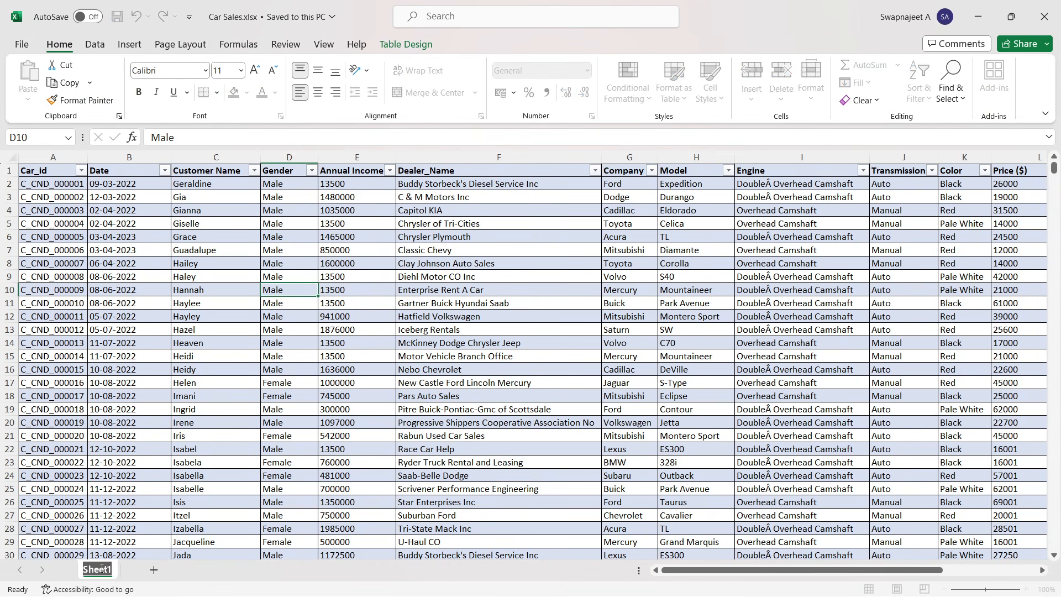
type("car_data")
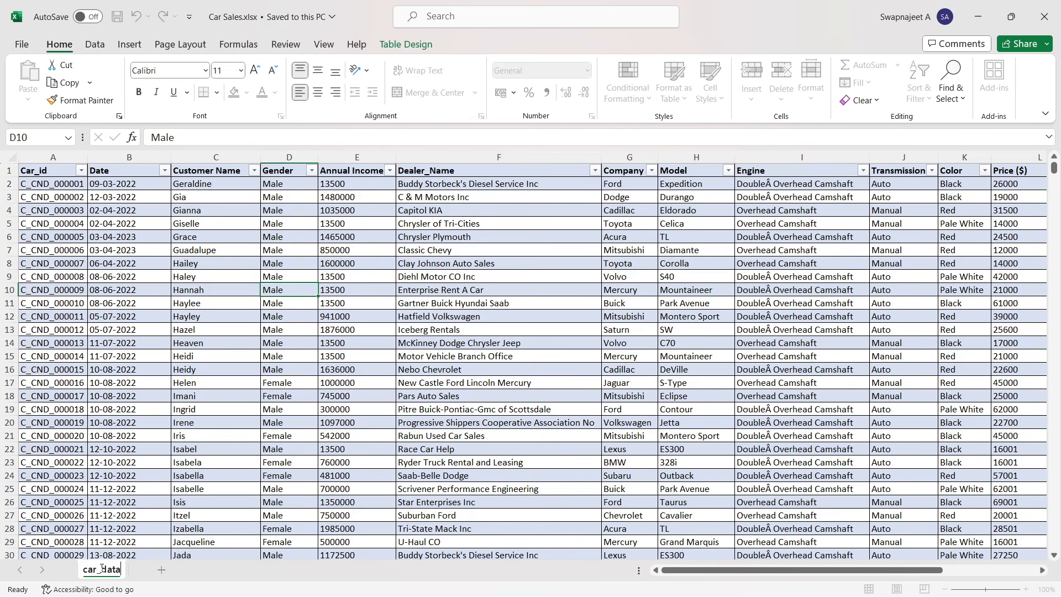
left_click(129, 276)
left_click(118, 21)
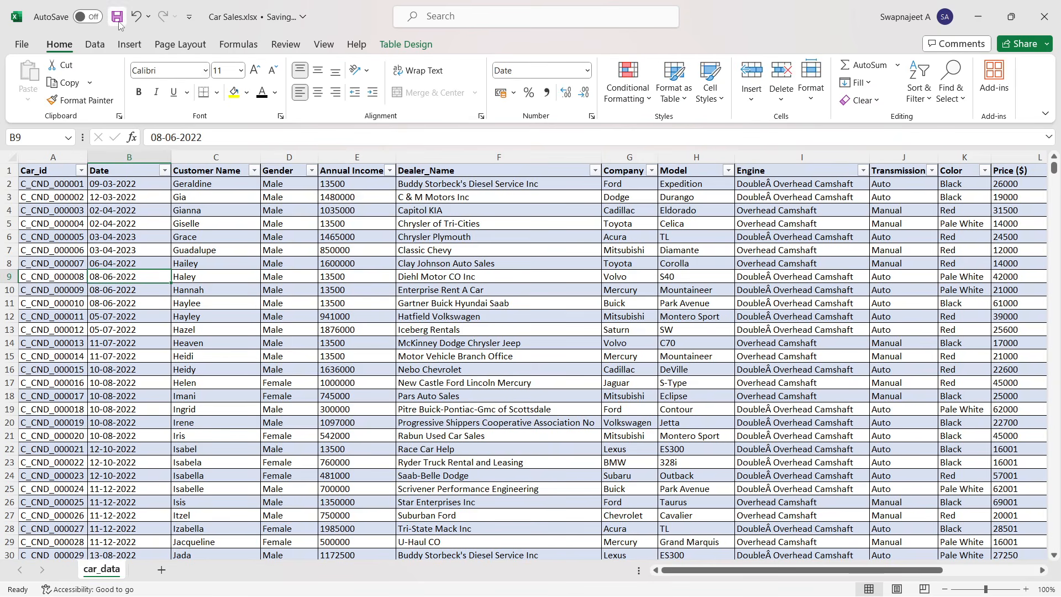
left_click(1044, 16)
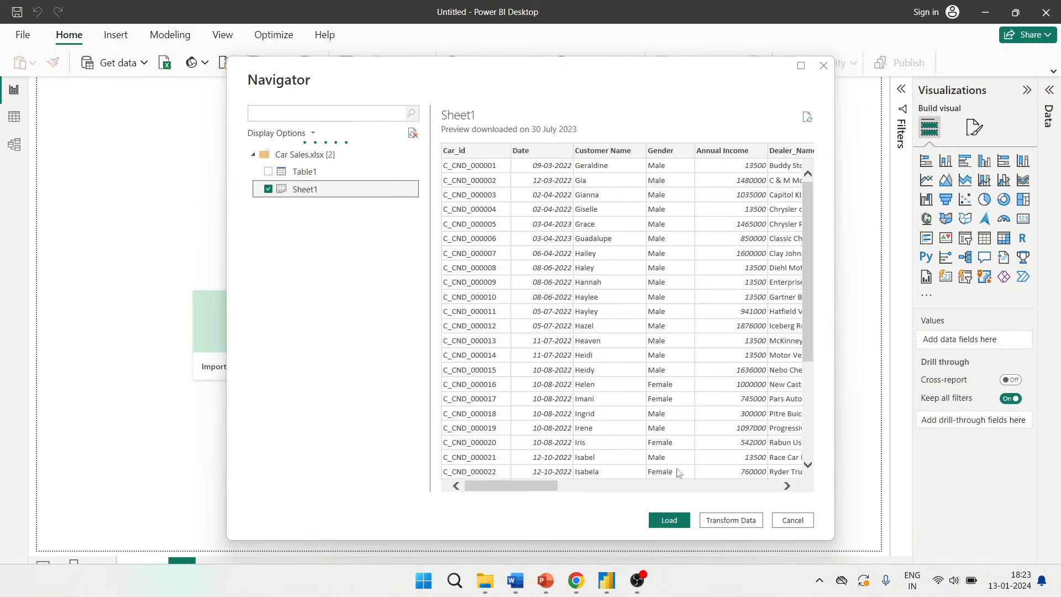
- Cancel the navigator, re-import Car Sales.xlsx as an Excel workbook and load its car_data sheet
left_click(799, 523)
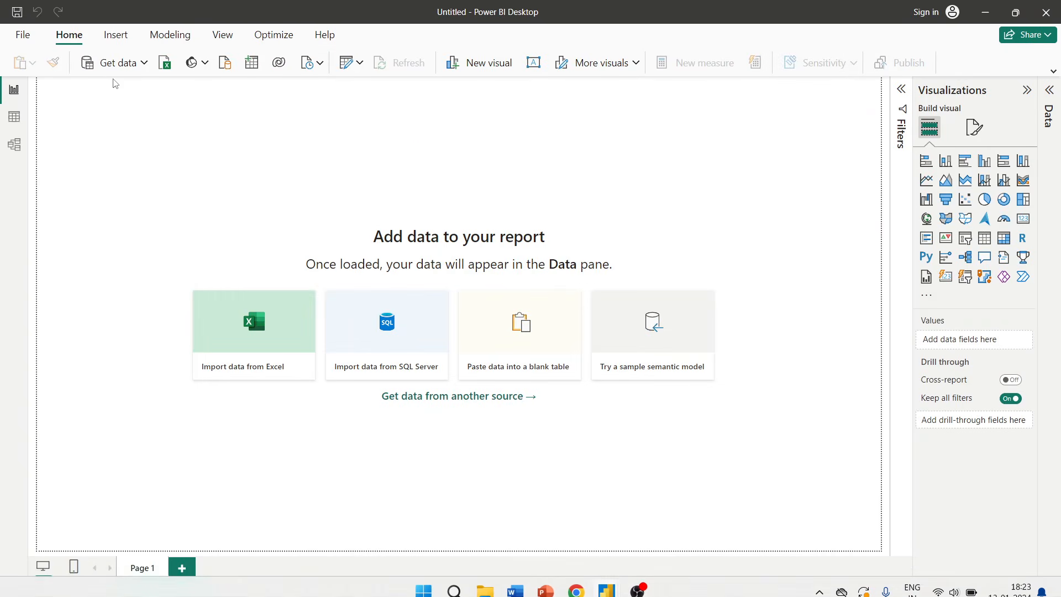
left_click(135, 64)
left_click(133, 109)
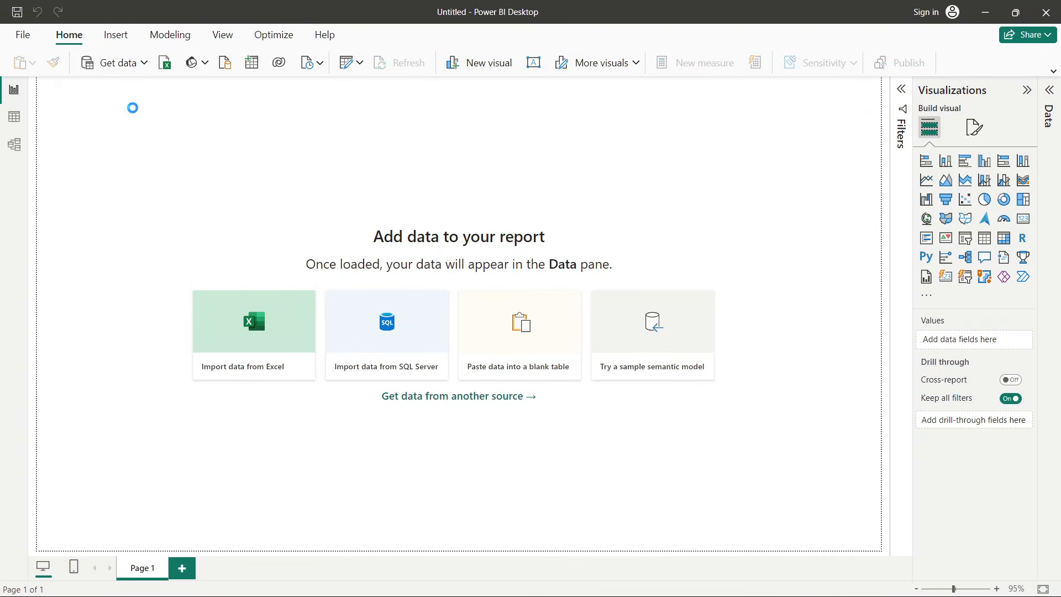
left_click(287, 138)
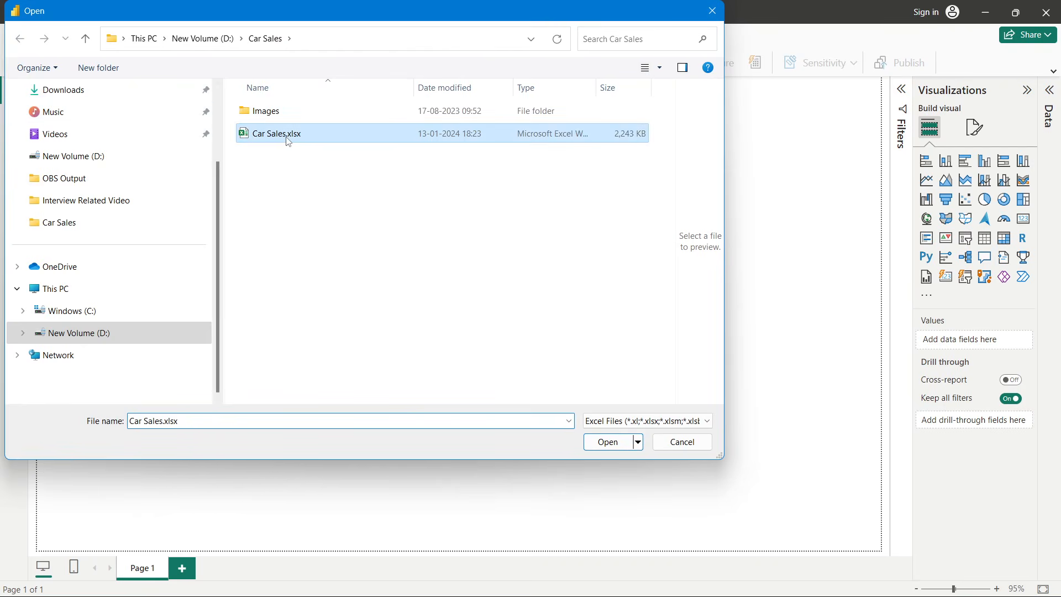
double_click(286, 139)
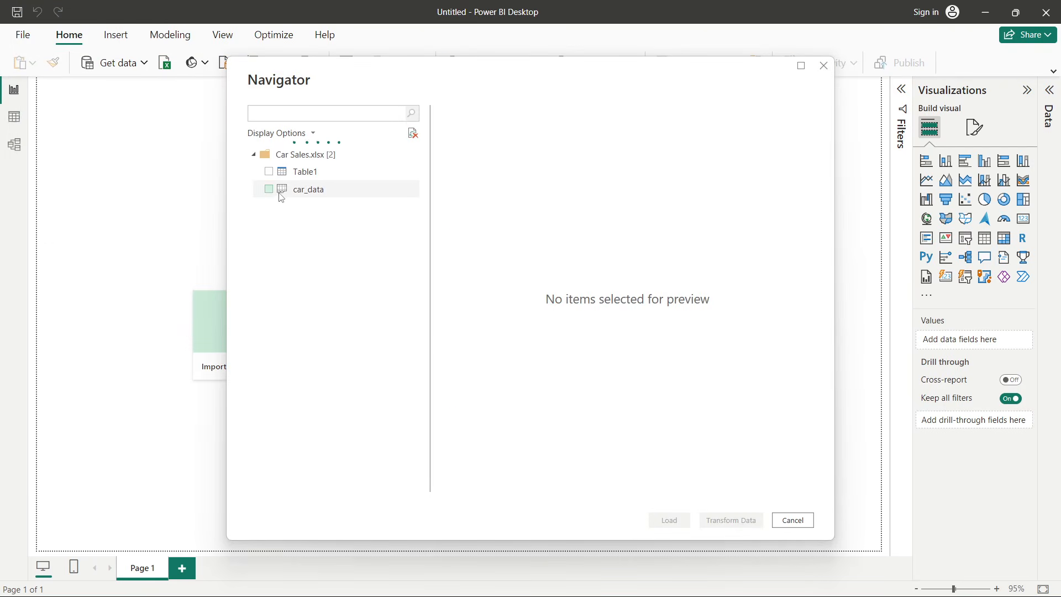
left_click(268, 189)
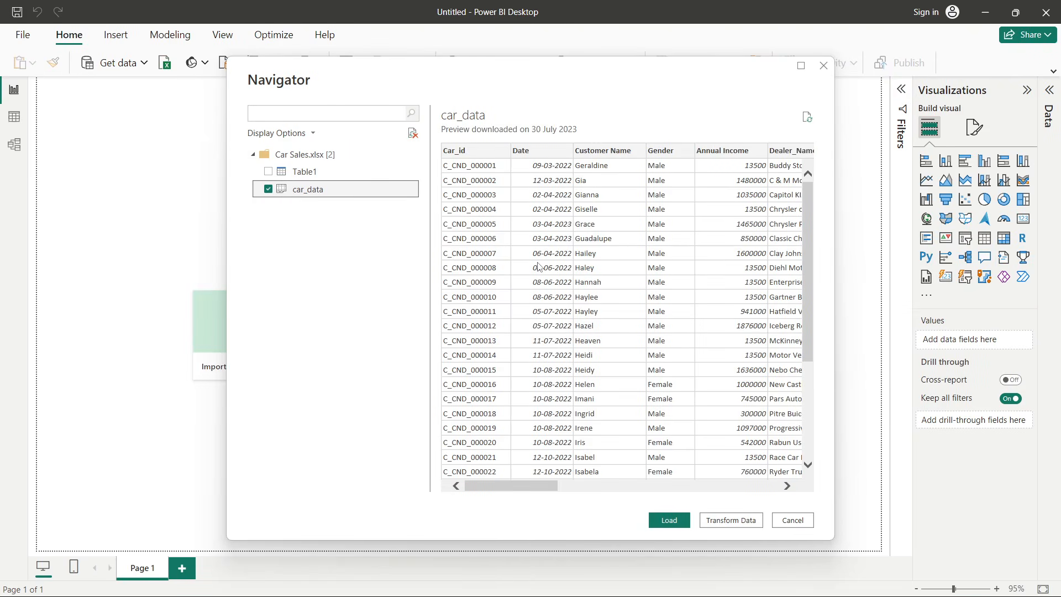
scroll(660, 390, "down", 1)
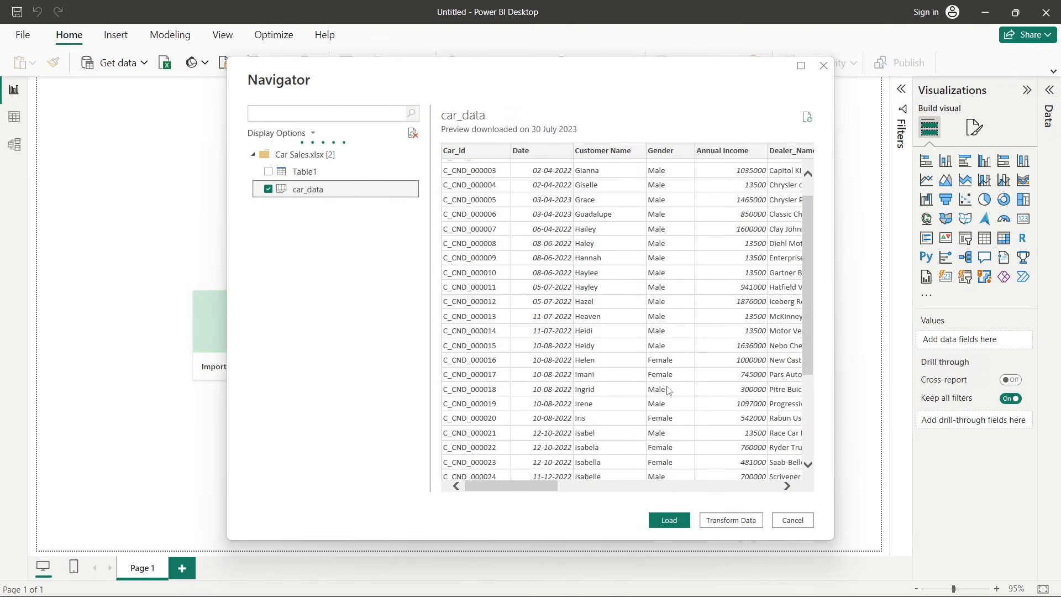
scroll(669, 390, "up", 1)
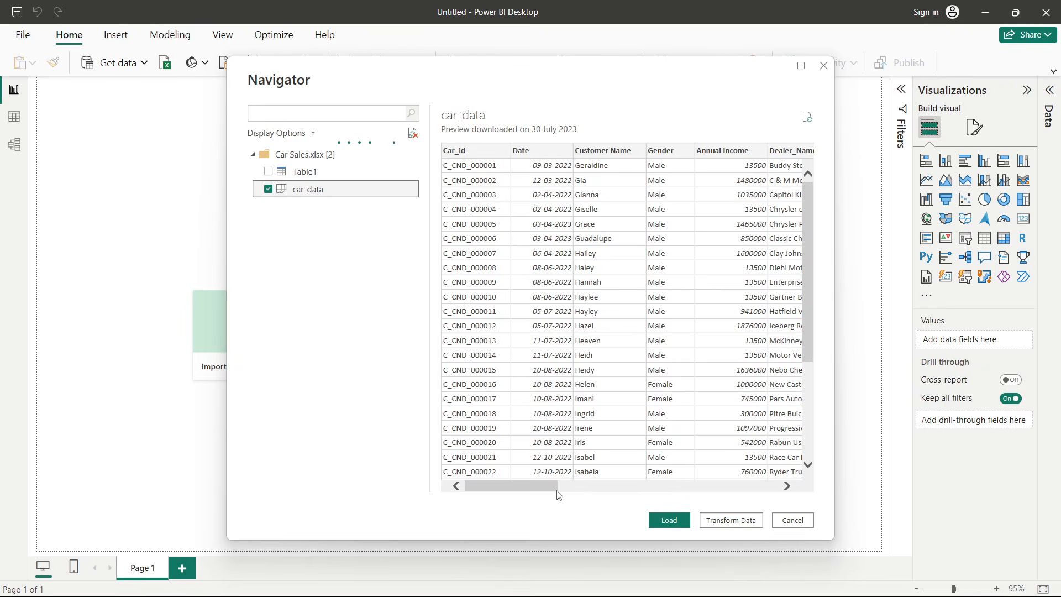
left_click_drag(557, 487, 805, 483)
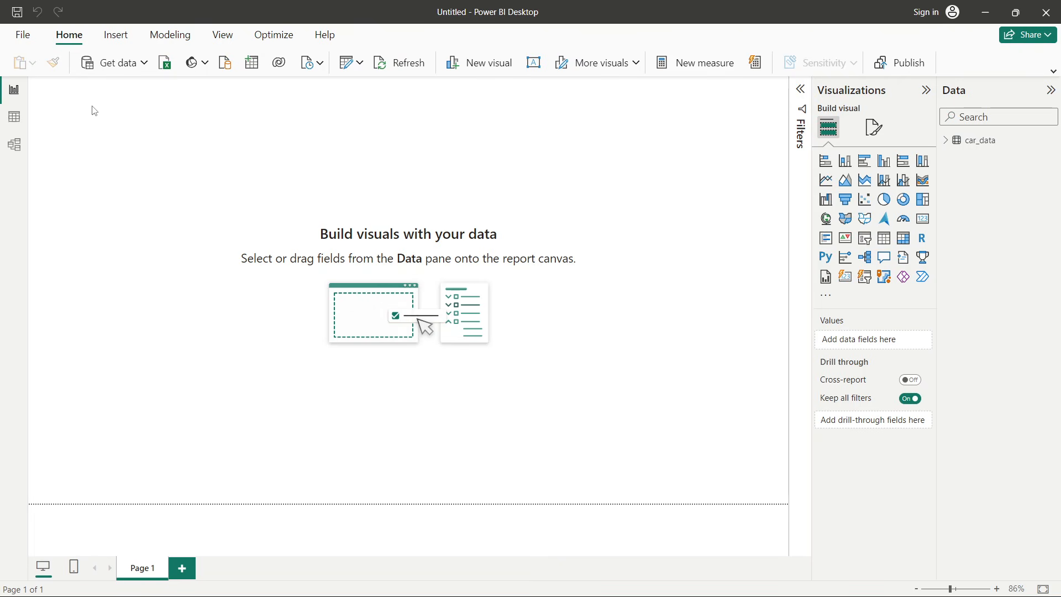
- Examine the loaded car_data table in Table view, expanding its field list and selecting the Customer Name column
left_click(23, 121)
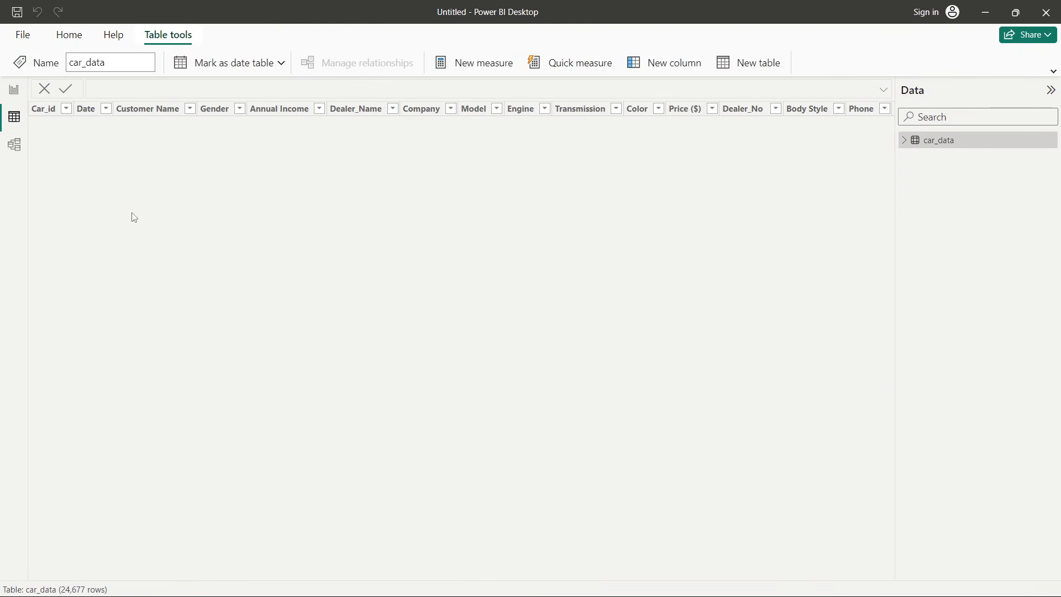
scroll(122, 247, "down", 7)
scroll(122, 248, "up", 7)
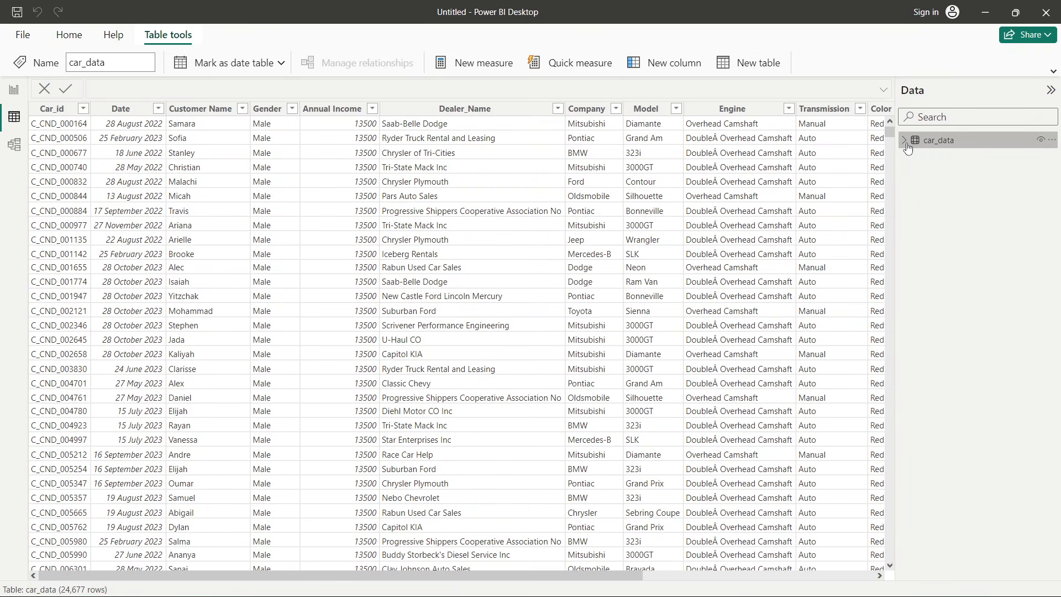
left_click(905, 143)
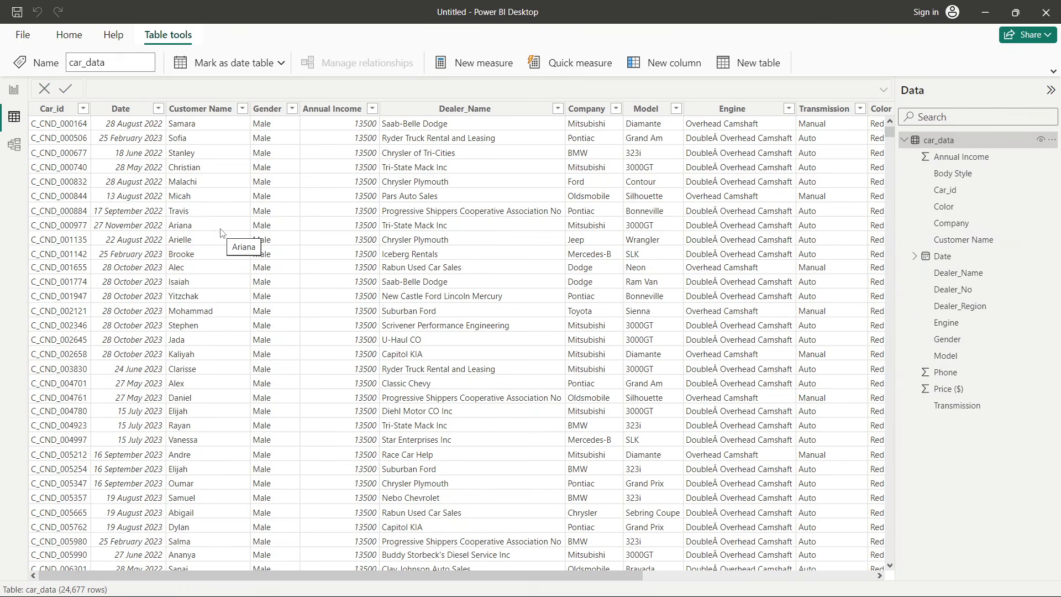
scroll(222, 233, "down", 7)
scroll(250, 245, "up", 7)
left_click(218, 268)
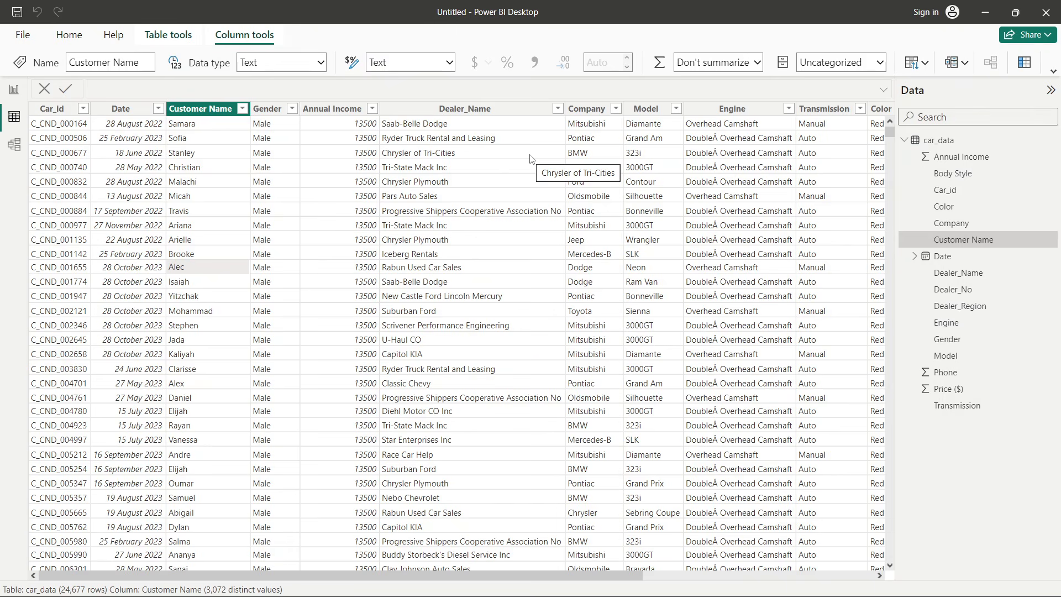
- Open the car_data query in the Power Query Editor with Transform data, dismissing the preview notice
left_click(1053, 72)
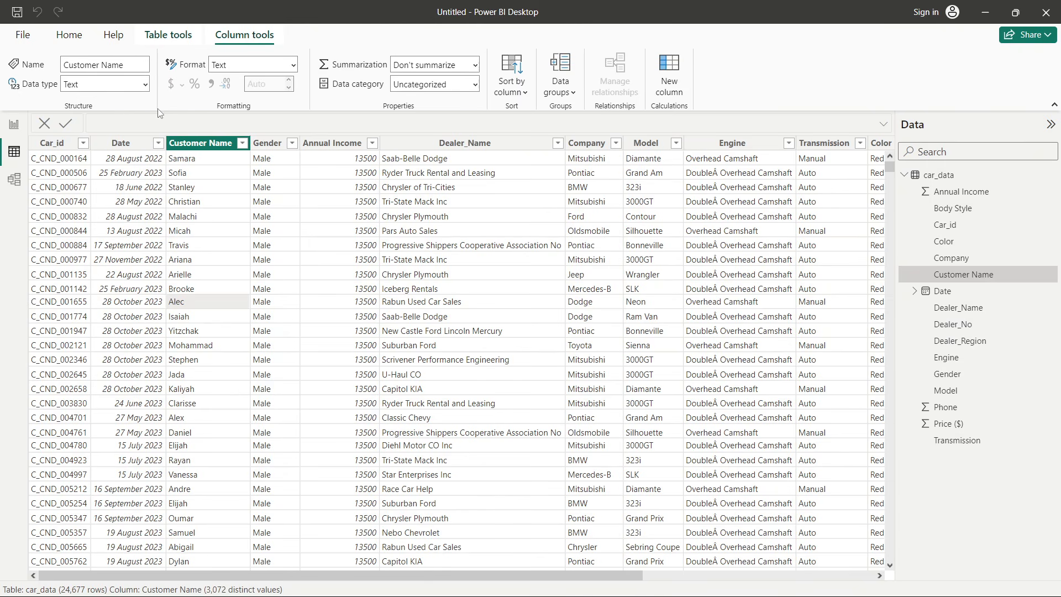
left_click(68, 39)
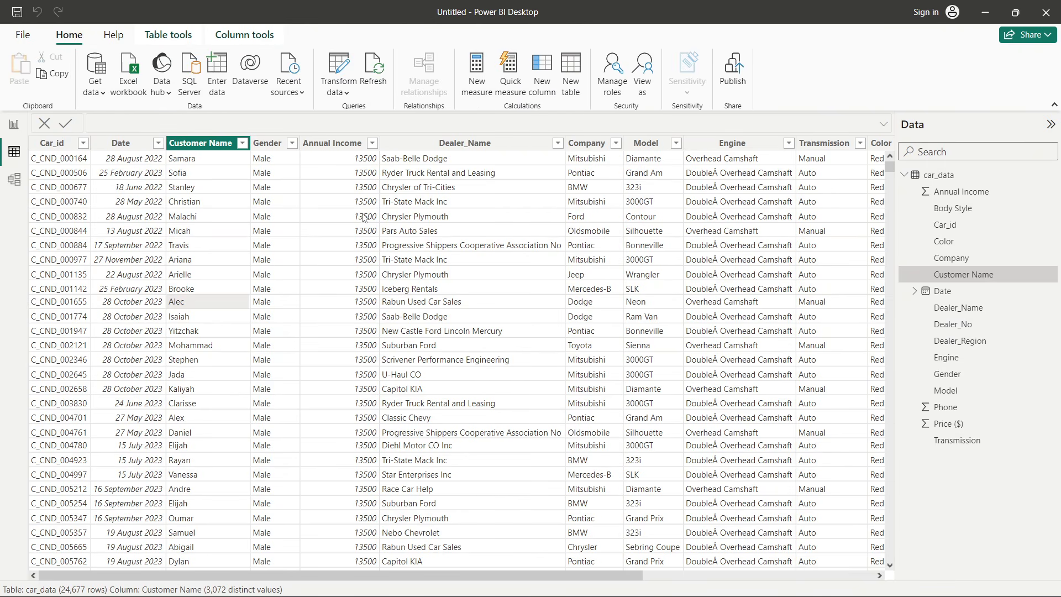
left_click(342, 67)
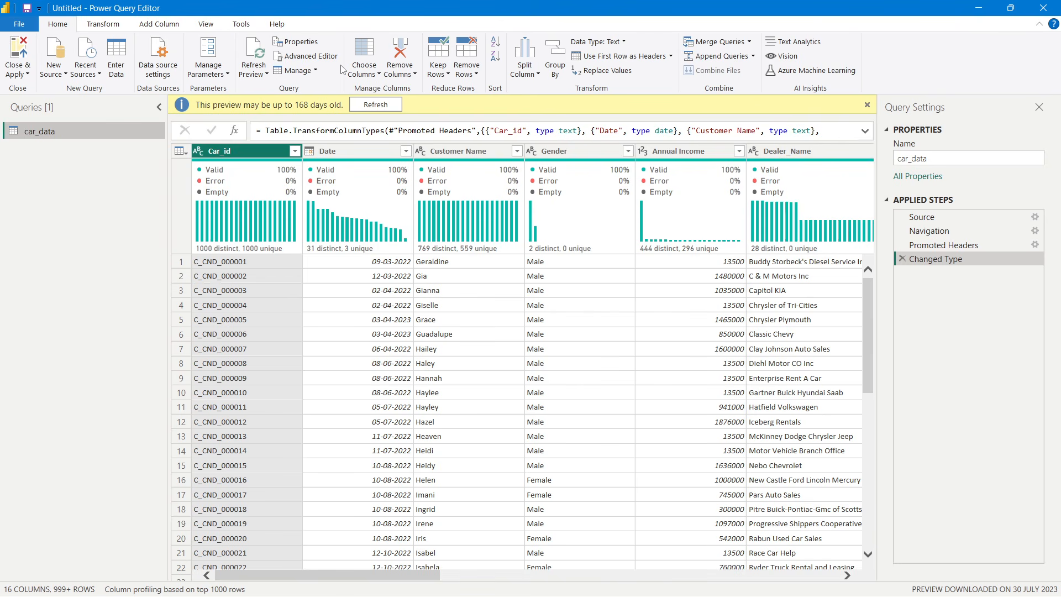
left_click(867, 105)
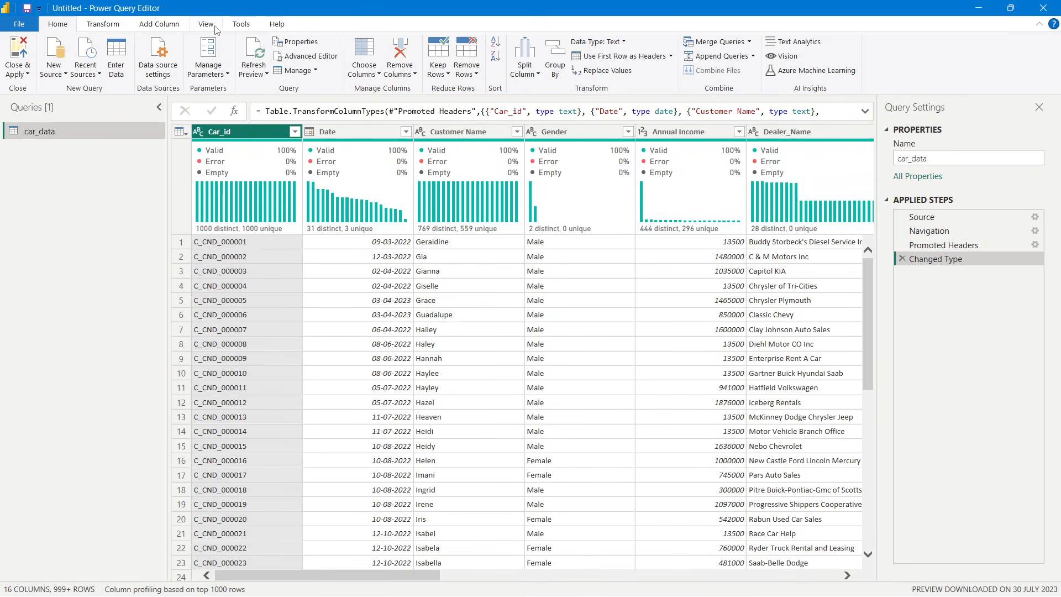
- Turn off the column quality and column distribution previews, then turn both back on
left_click(206, 25)
left_click(101, 72)
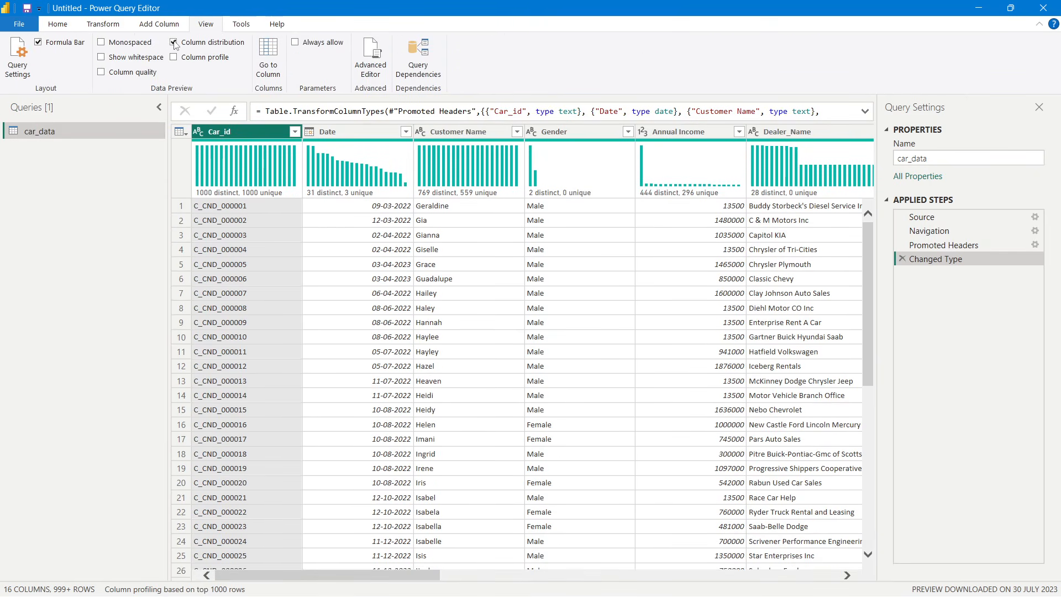
left_click(174, 43)
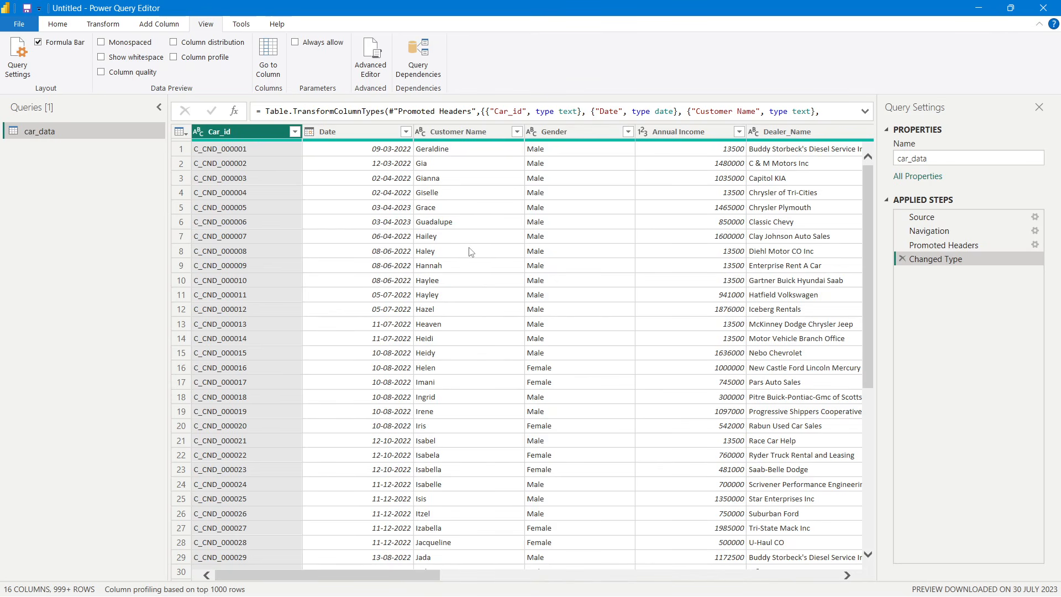
left_click(58, 24)
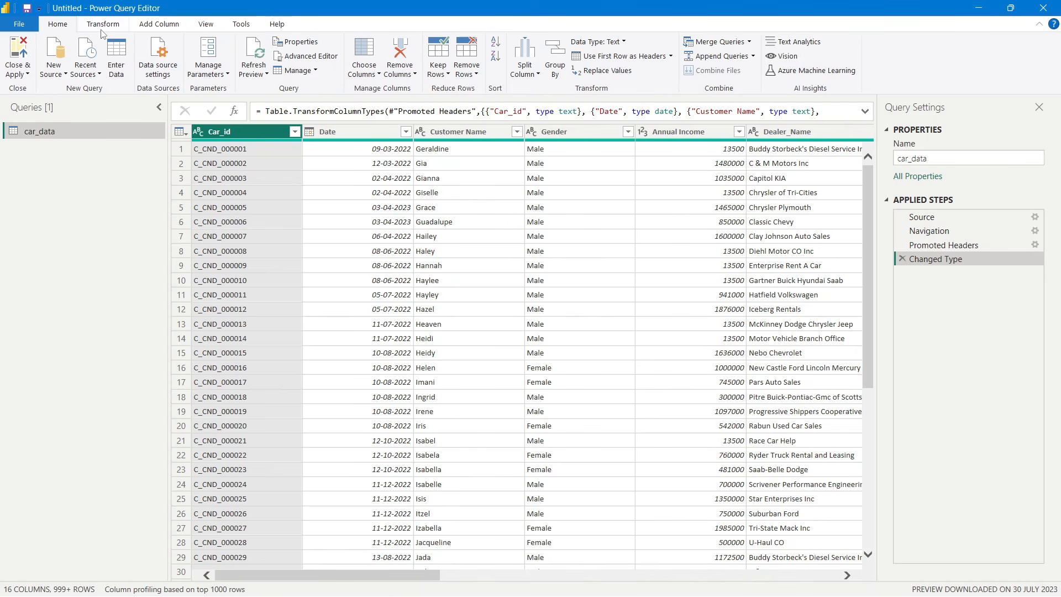
left_click(206, 24)
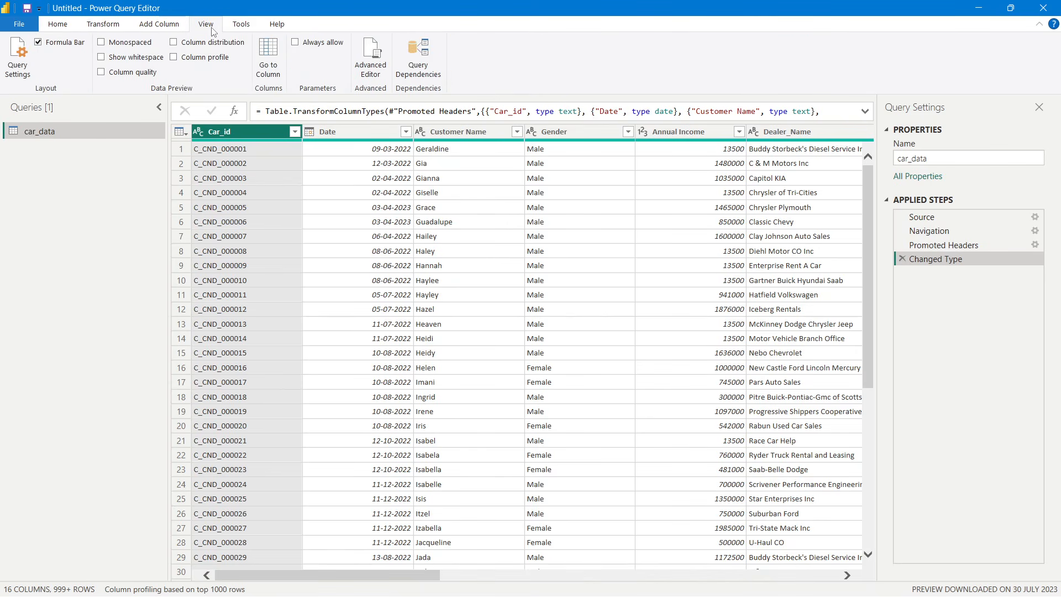
left_click(174, 44)
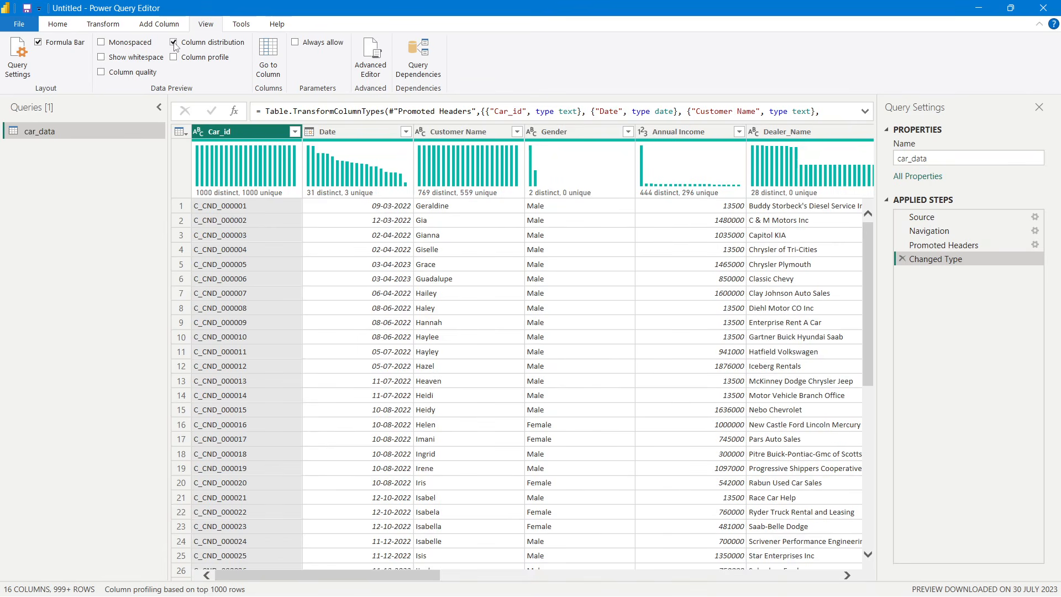
left_click(101, 73)
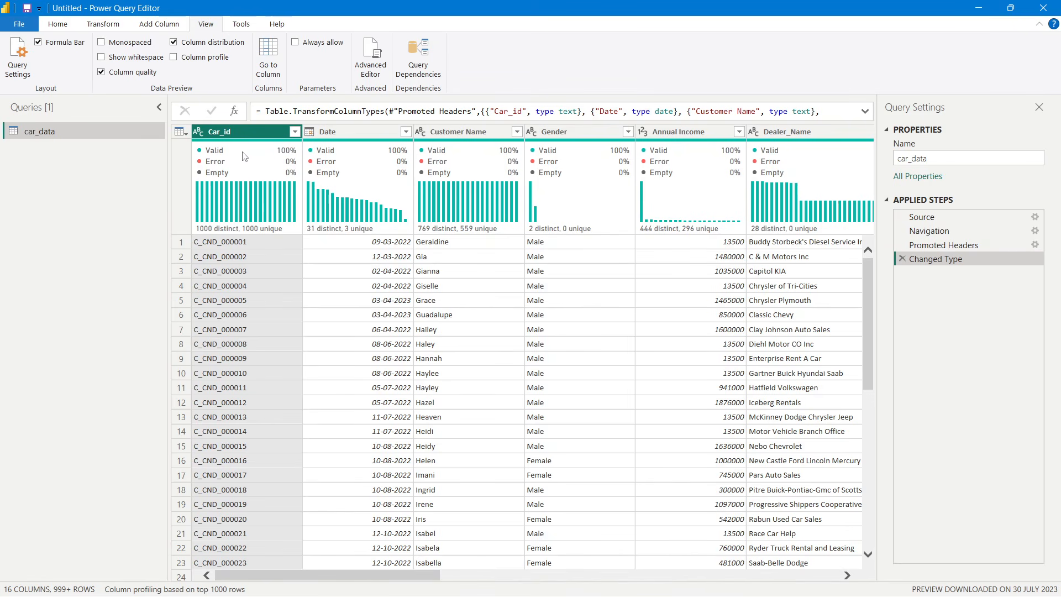
- Examine the column quality and distribution statistics and the sample dates in the Date column
mouse_move(282, 158)
scroll(241, 292, "down", 5)
scroll(242, 292, "up", 5)
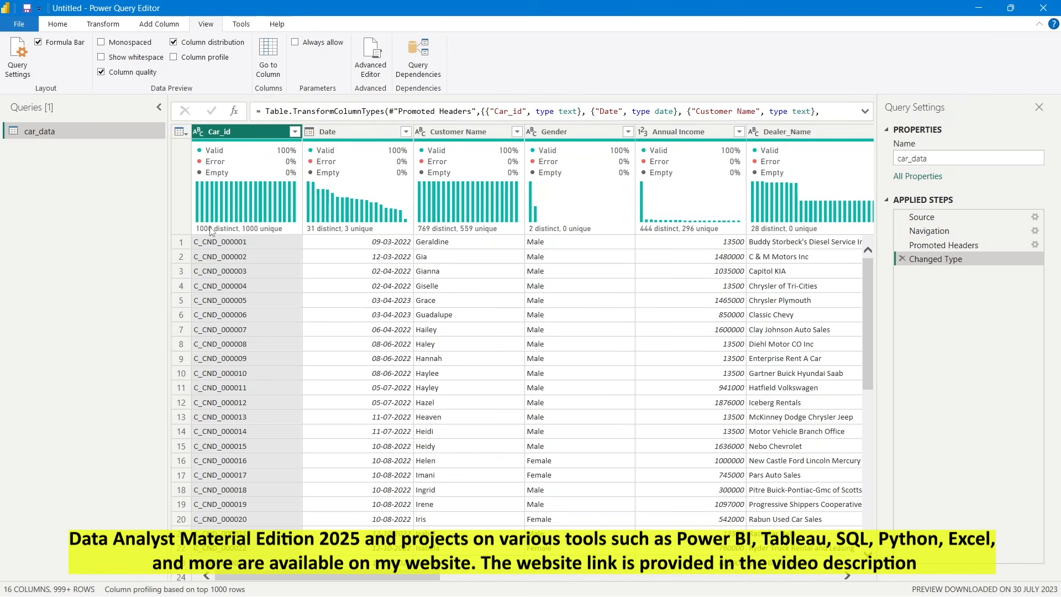
mouse_move(293, 214)
mouse_move(213, 232)
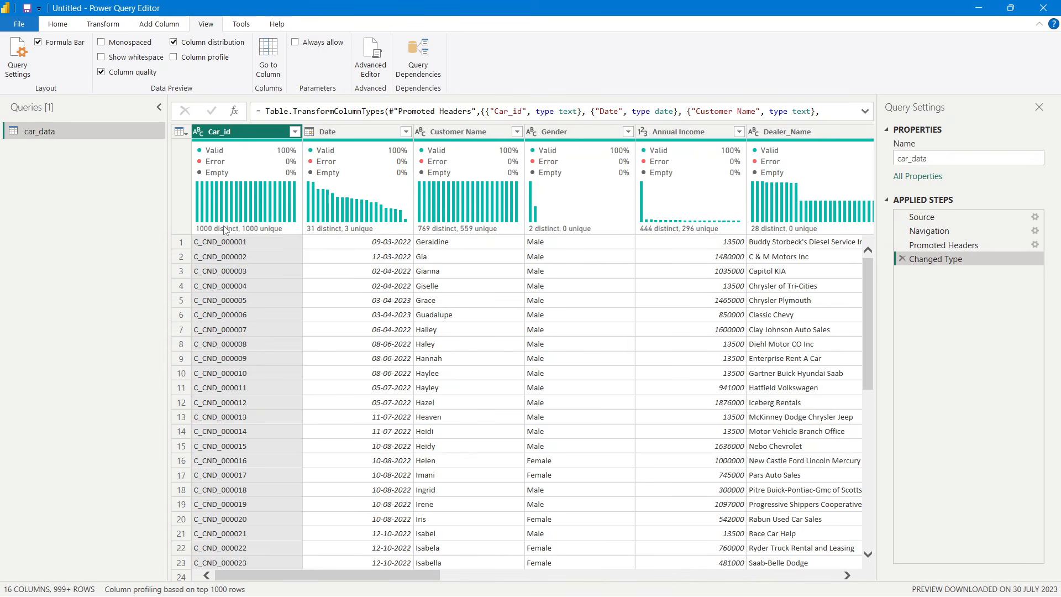
mouse_move(246, 229)
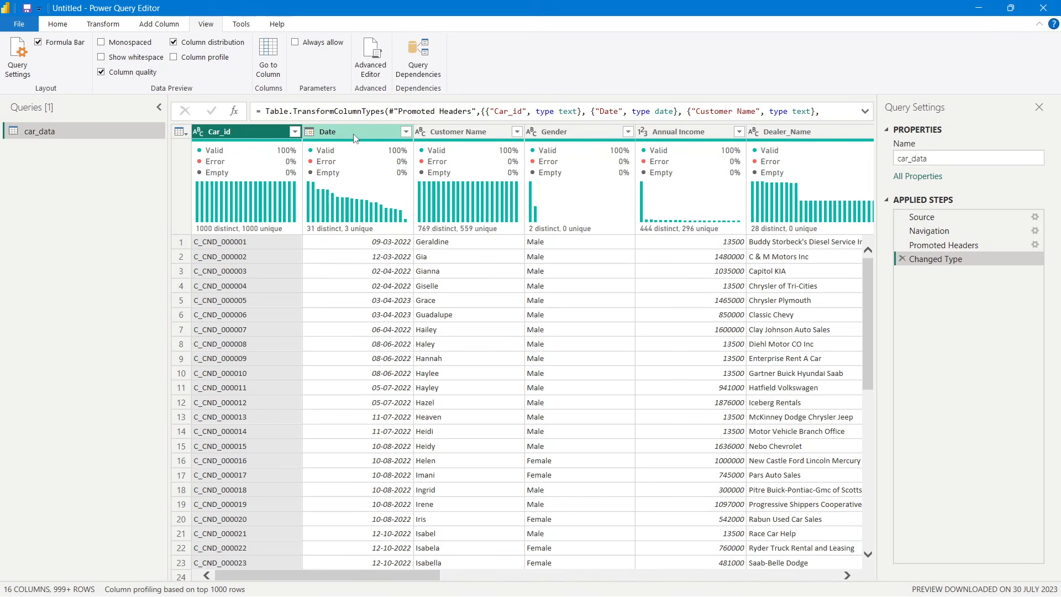
mouse_move(404, 162)
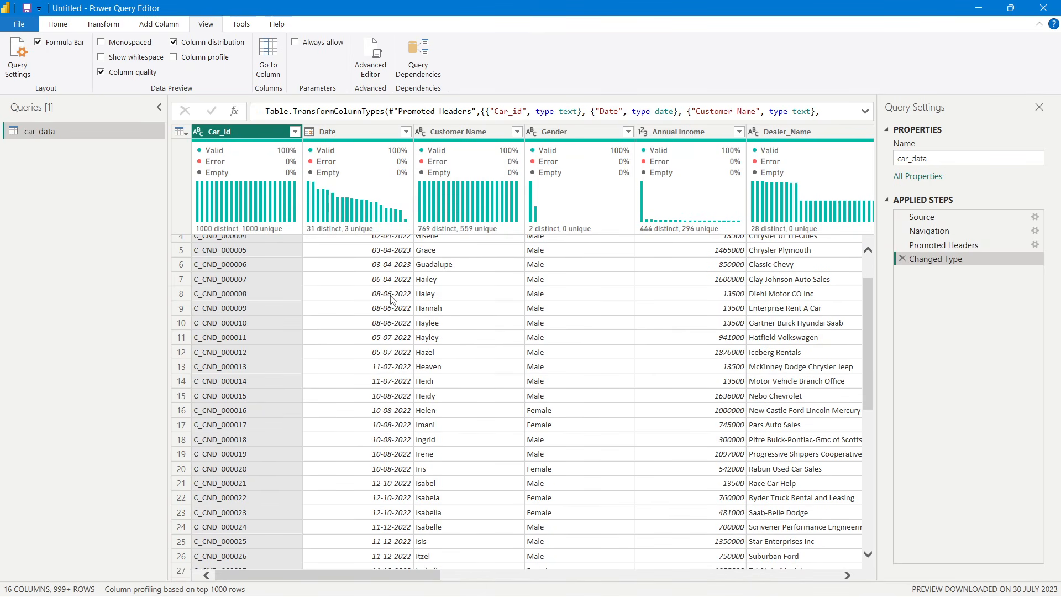
scroll(392, 299, "down", 1)
left_click(392, 298)
left_click(388, 307)
left_click(390, 295)
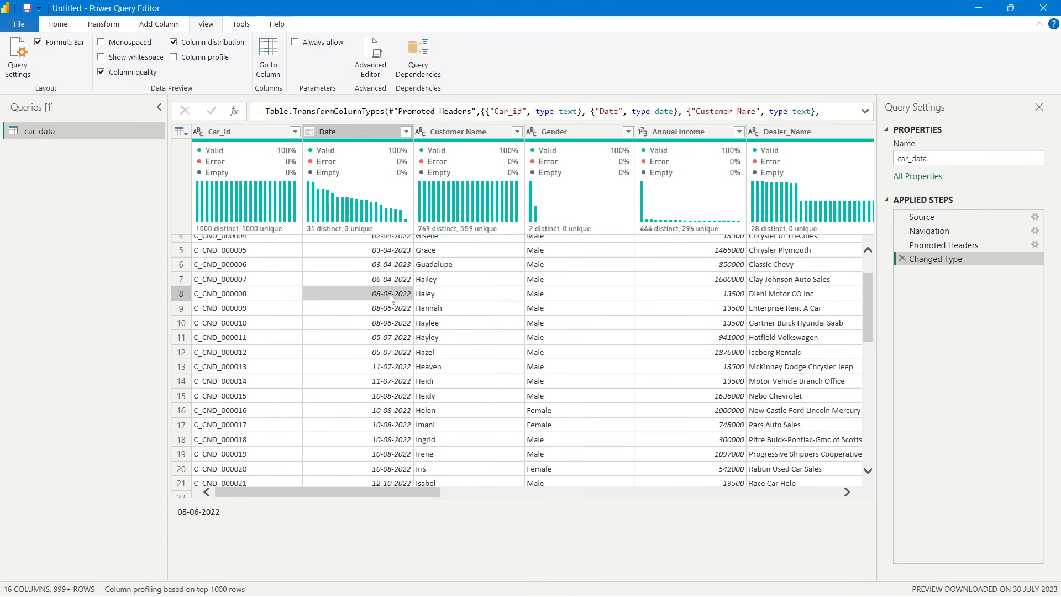
left_click(389, 311)
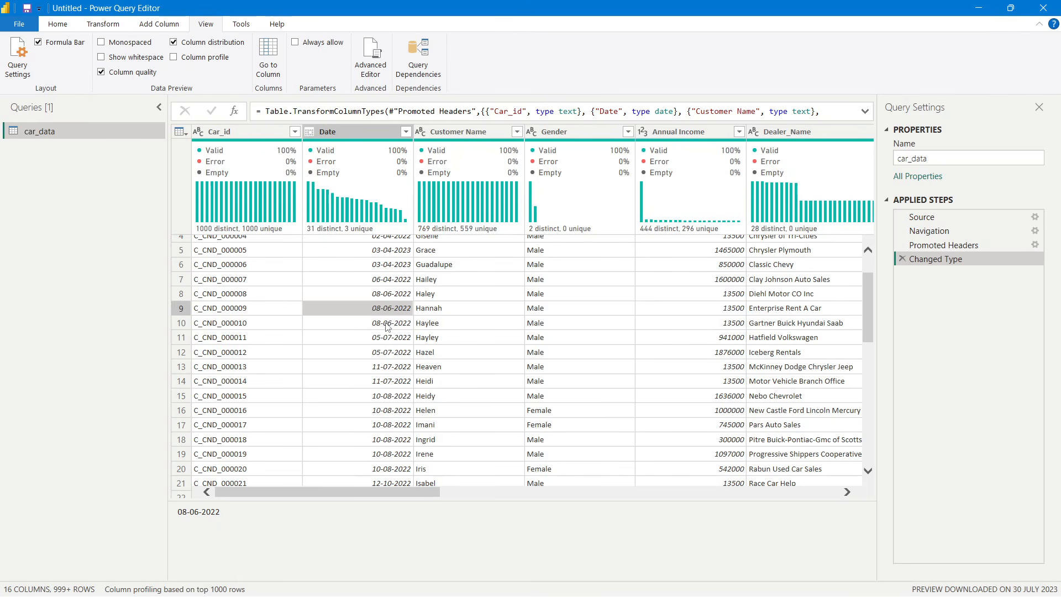
left_click(386, 327)
scroll(383, 347, "up", 1)
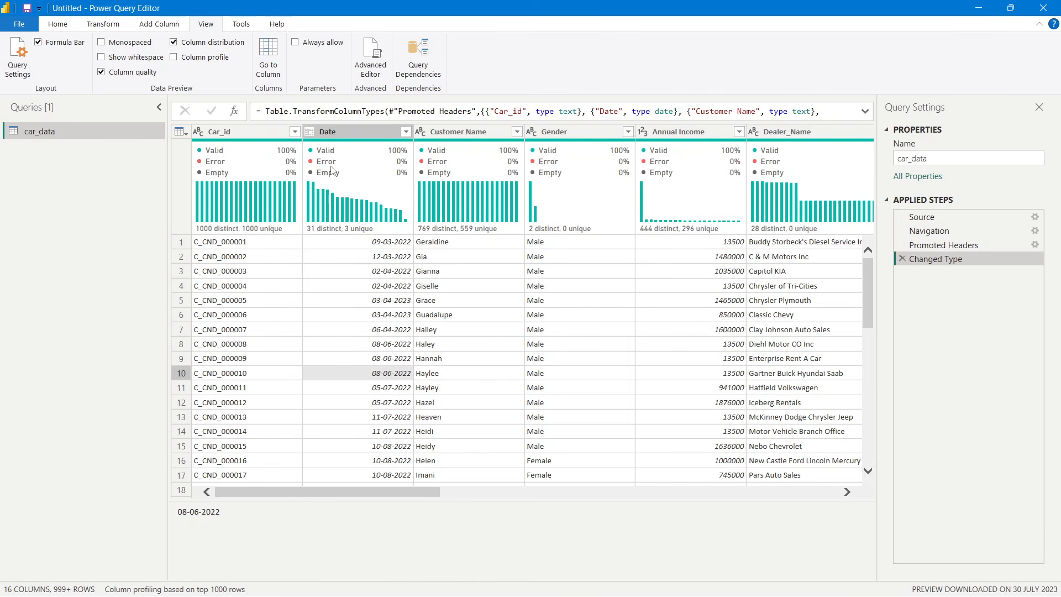
mouse_move(347, 158)
left_click(389, 272)
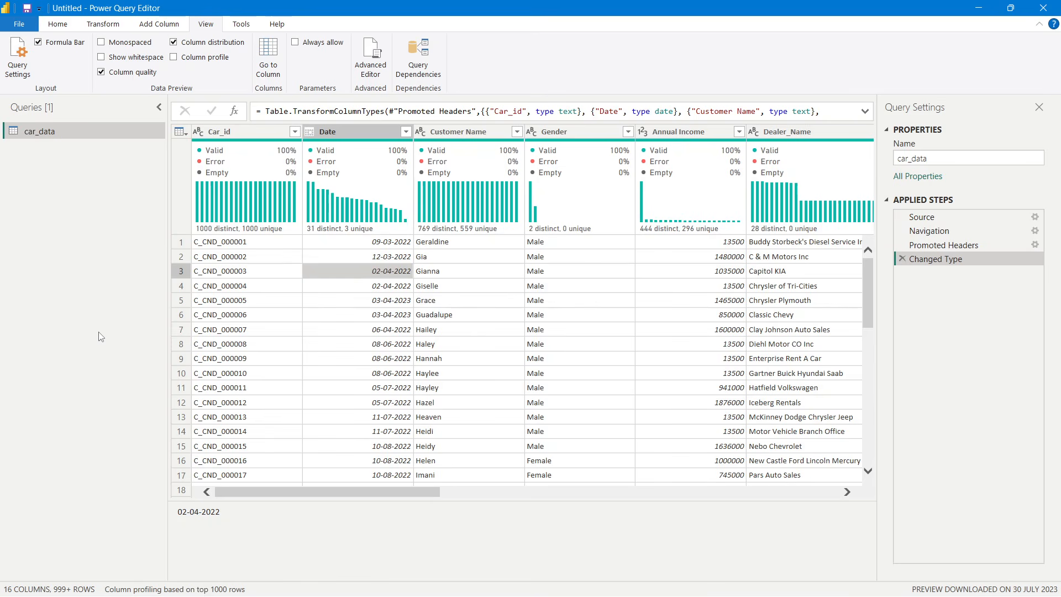
- Inspect sample values in the Customer Name column and, further along the table, the Price ($) column
left_click(458, 281)
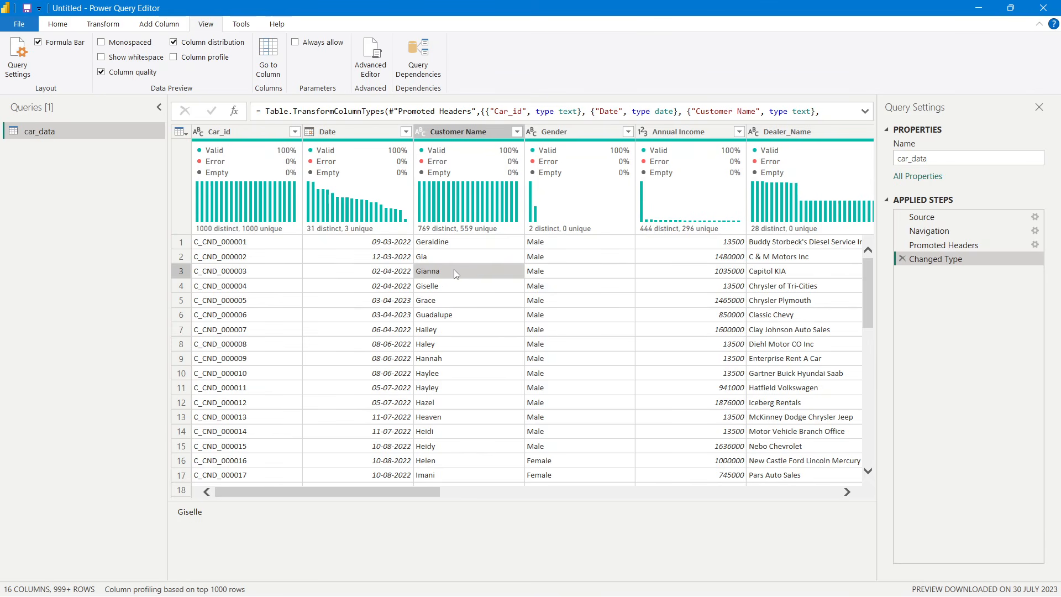
left_click(460, 318)
left_click(459, 261)
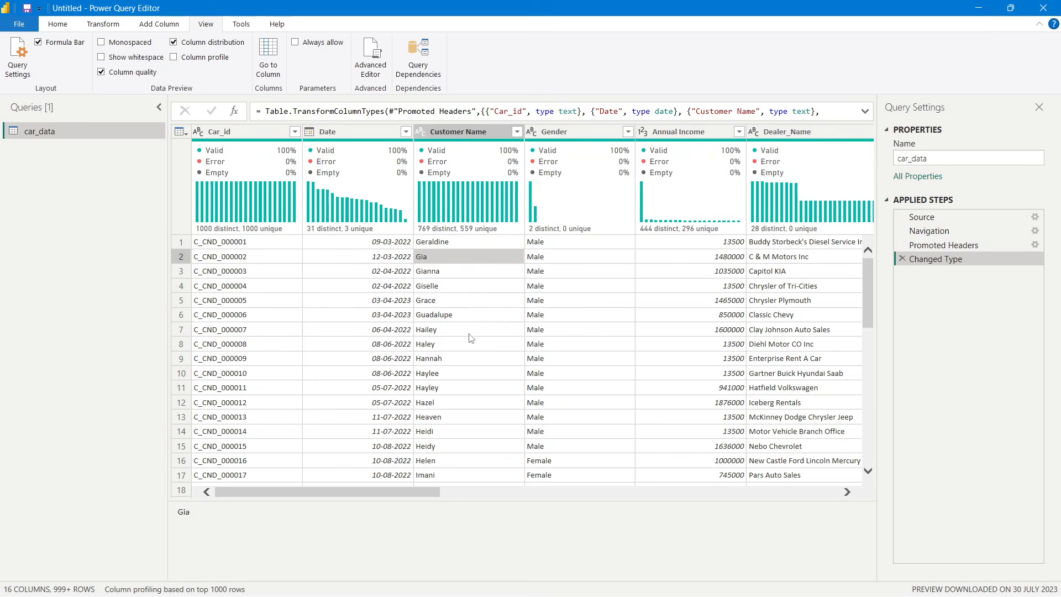
left_click(467, 358)
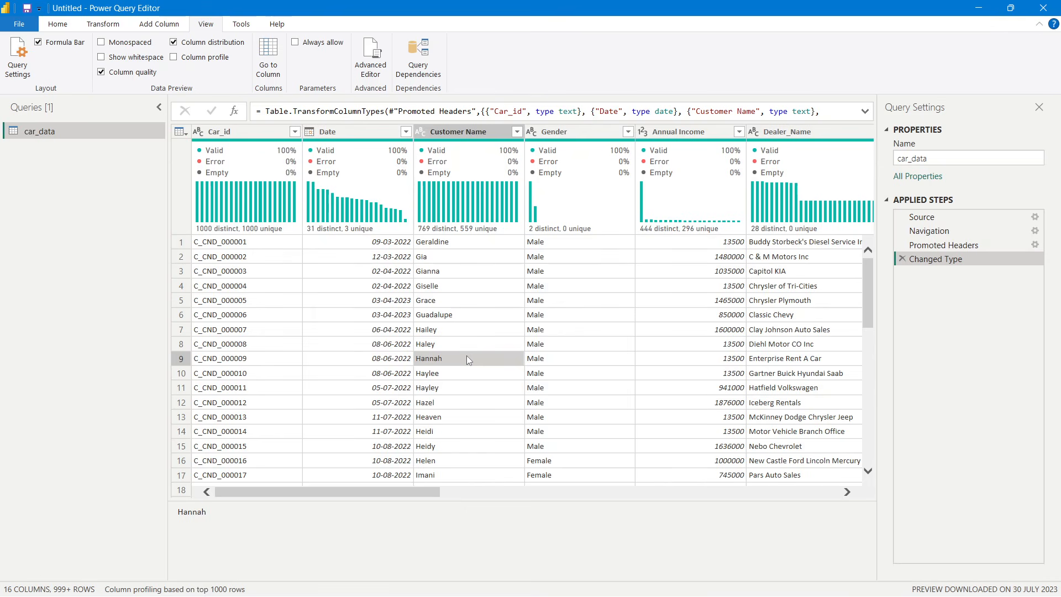
scroll(467, 356, "down", 2)
scroll(468, 348, "up", 2)
left_click_drag(429, 495, 859, 495)
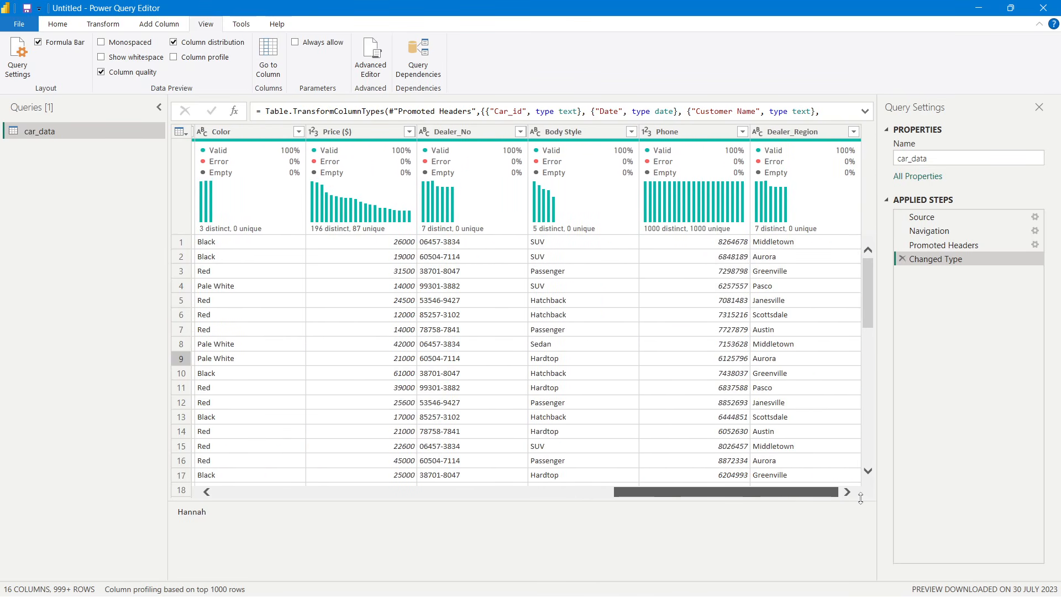
left_click(375, 284)
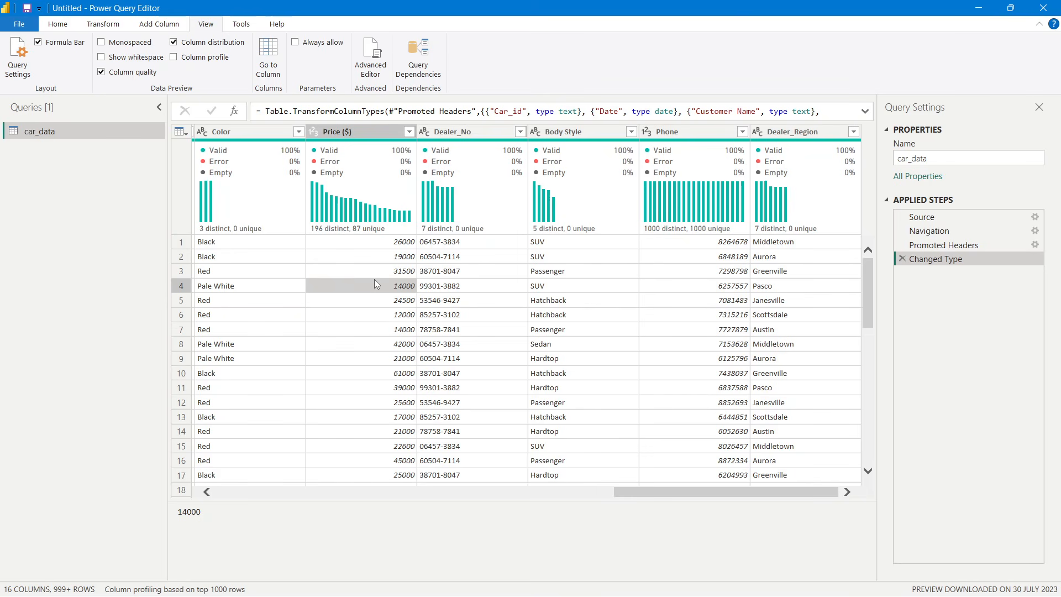
left_click(381, 258)
left_click(384, 272)
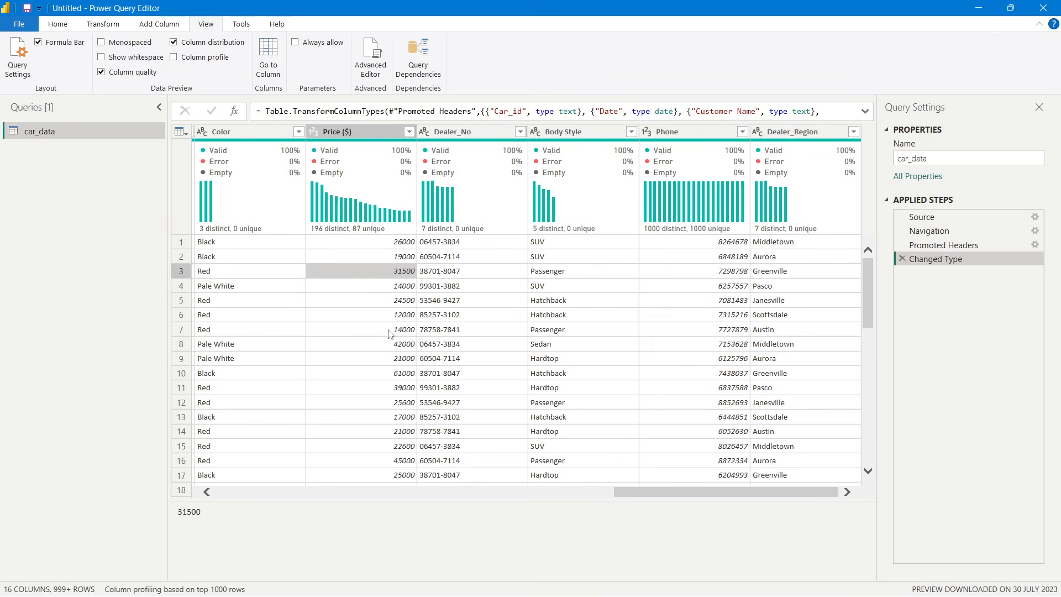
left_click(388, 330)
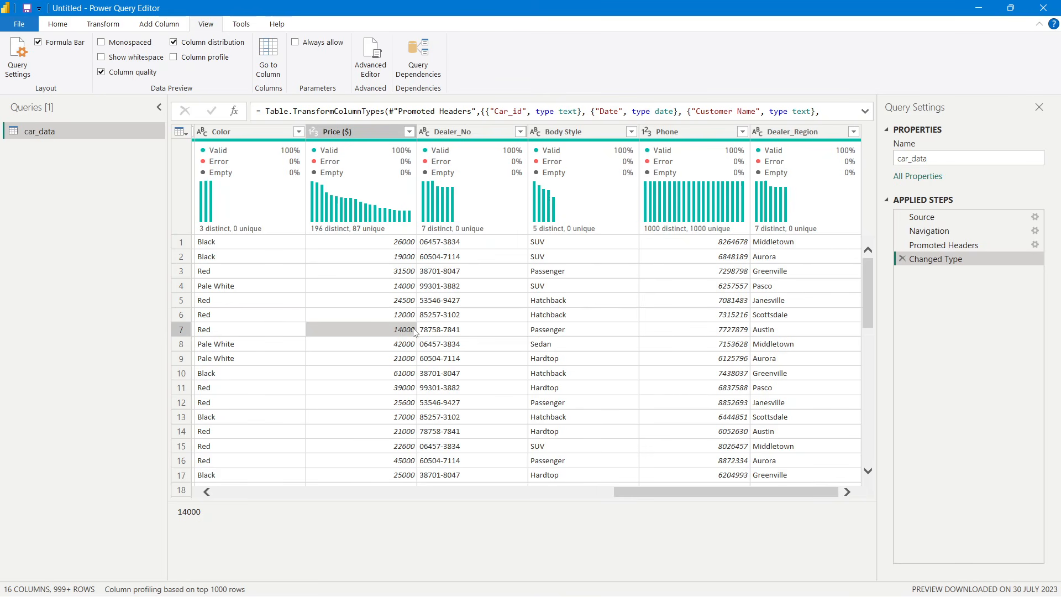
- Copy the garbled 'DoubleÂ Overhead Camshaft' value from the first Engine cell
mouse_move(403, 157)
left_click_drag(634, 491, 457, 494)
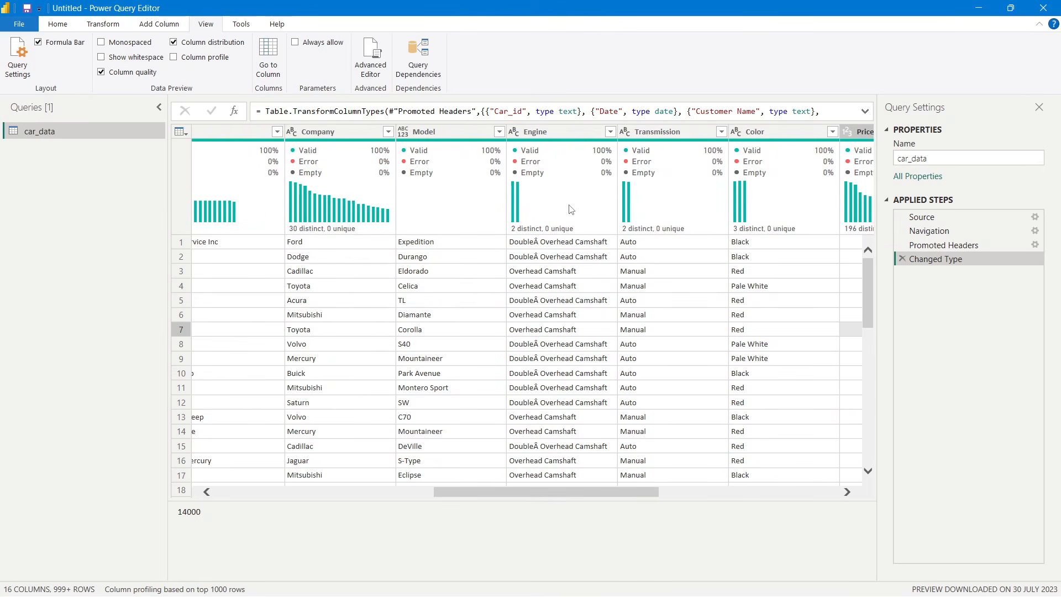
left_click(610, 131)
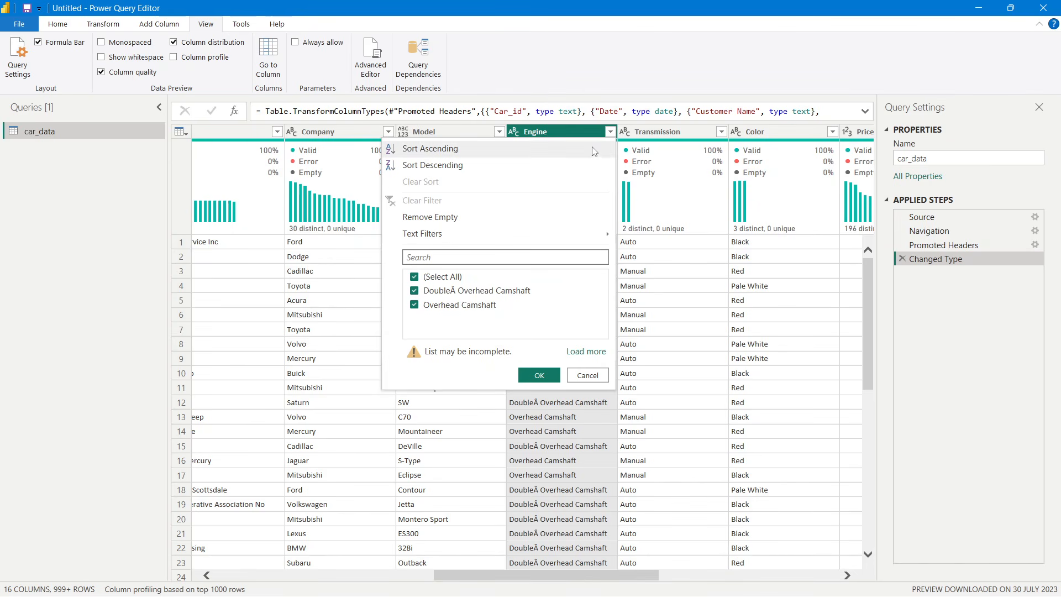
left_click(610, 135)
right_click(552, 136)
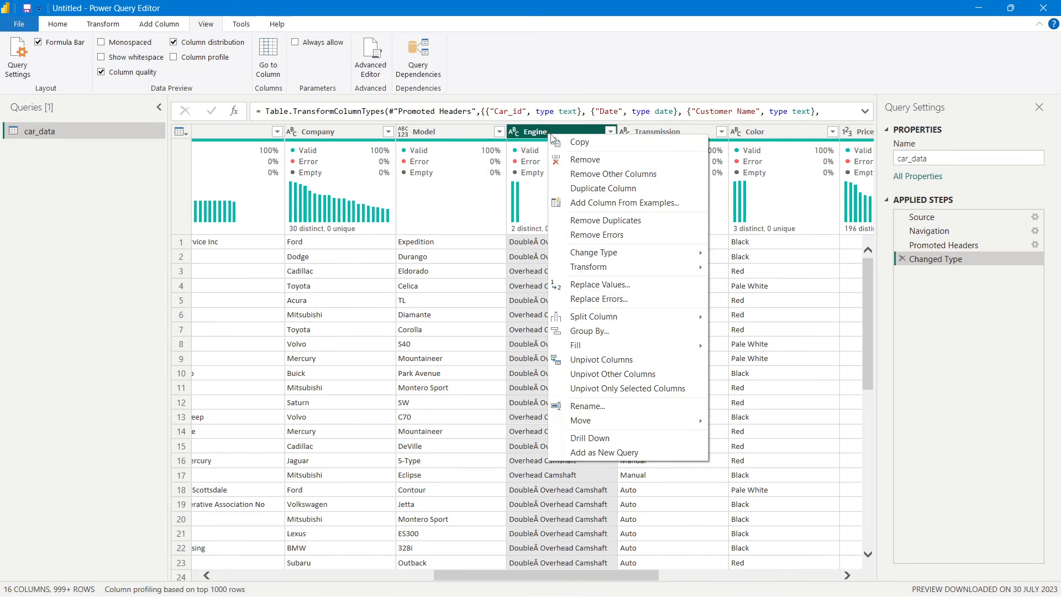
left_click(534, 240)
right_click(531, 240)
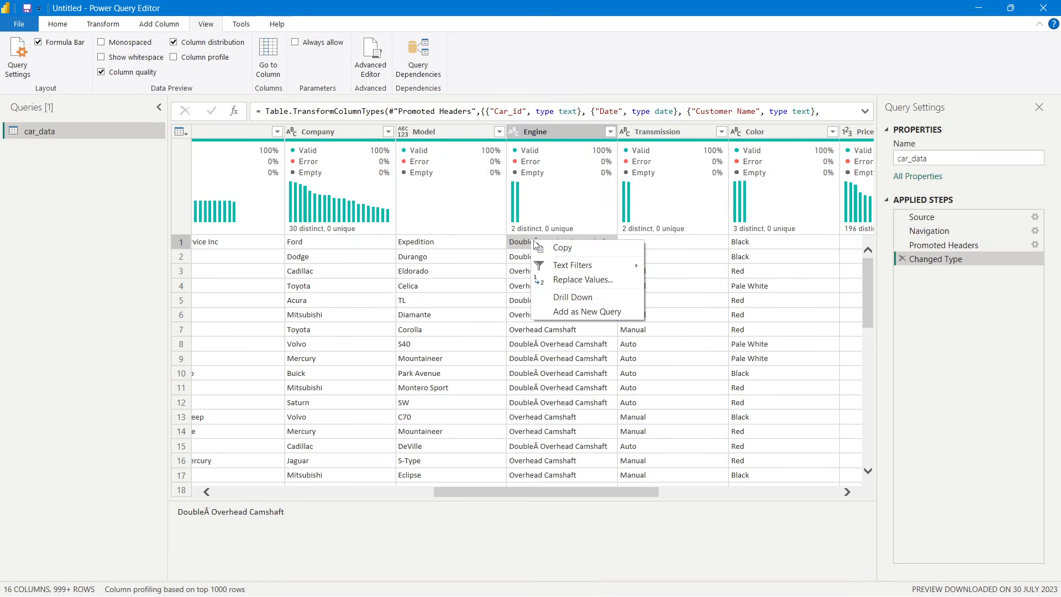
left_click(562, 248)
- Replace 'DoubleÂ Overhead Camshaft' with 'Double Overhead Camshaft' throughout the Engine column
left_click(610, 132)
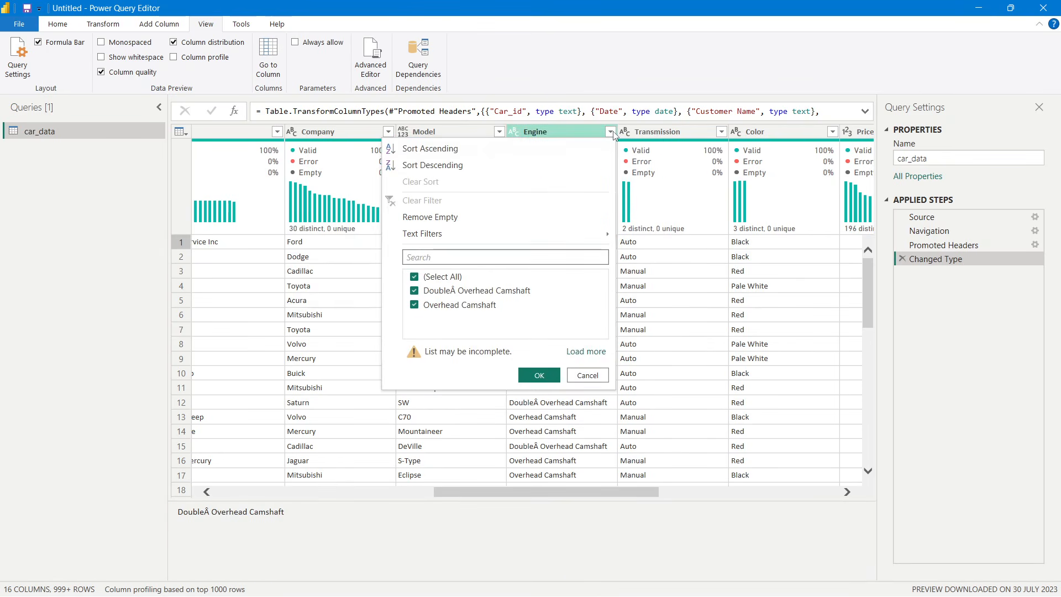
left_click(558, 131)
right_click(545, 130)
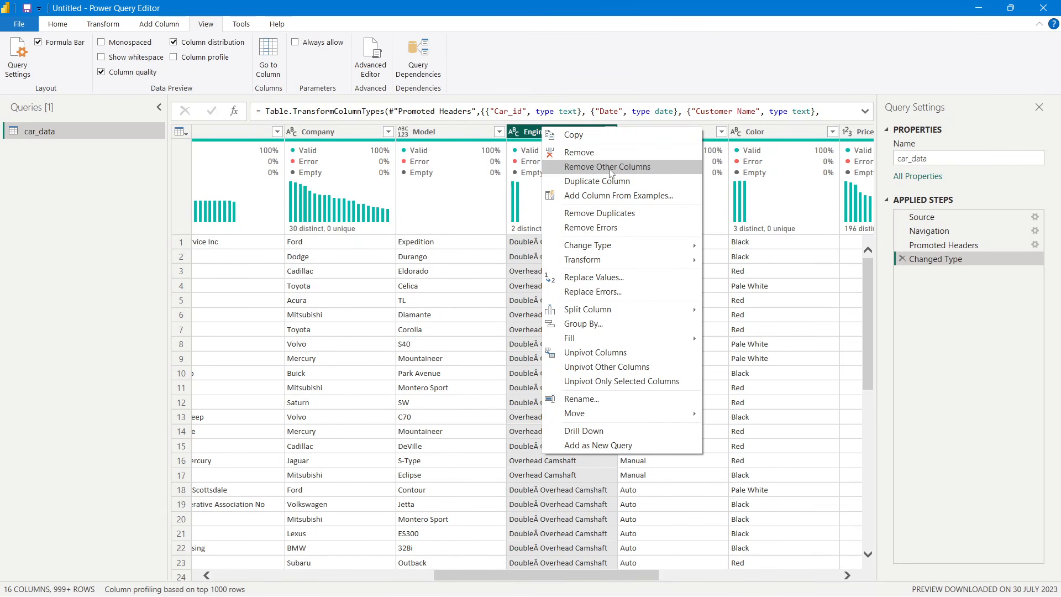
left_click(603, 279)
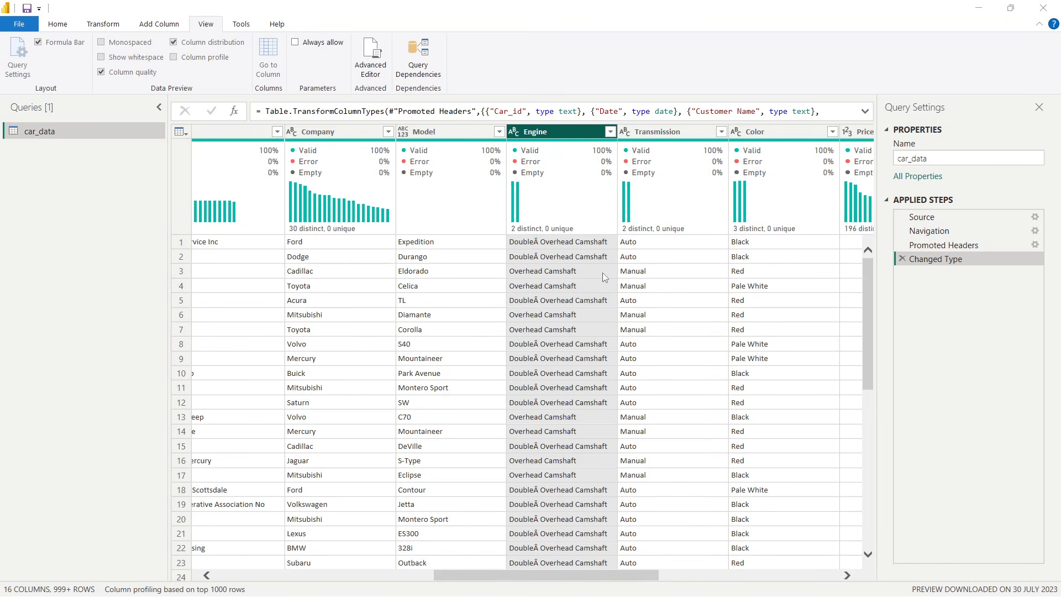
left_click(439, 282)
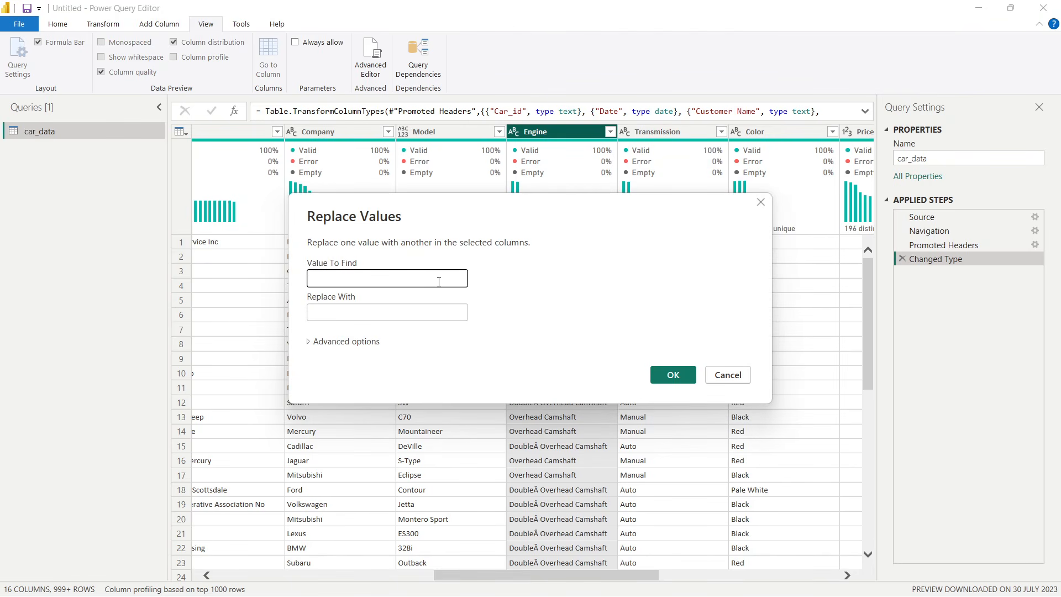
type("DoubleÂ Overhead Camshaft")
left_click(349, 314)
type("DoubleÂ Overhead Camshaft")
left_click(348, 313)
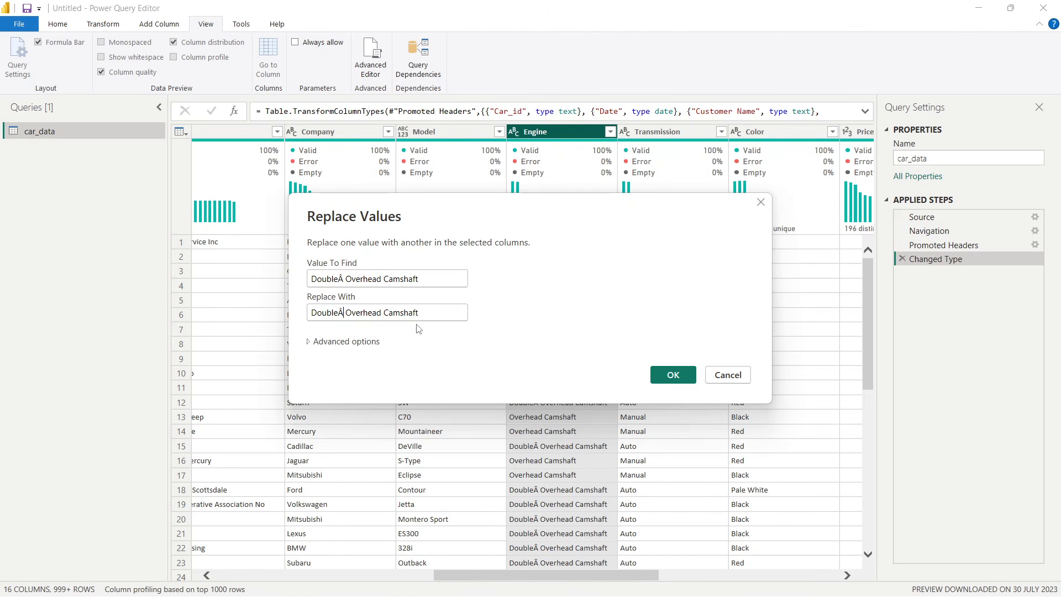
key("BackSpace")
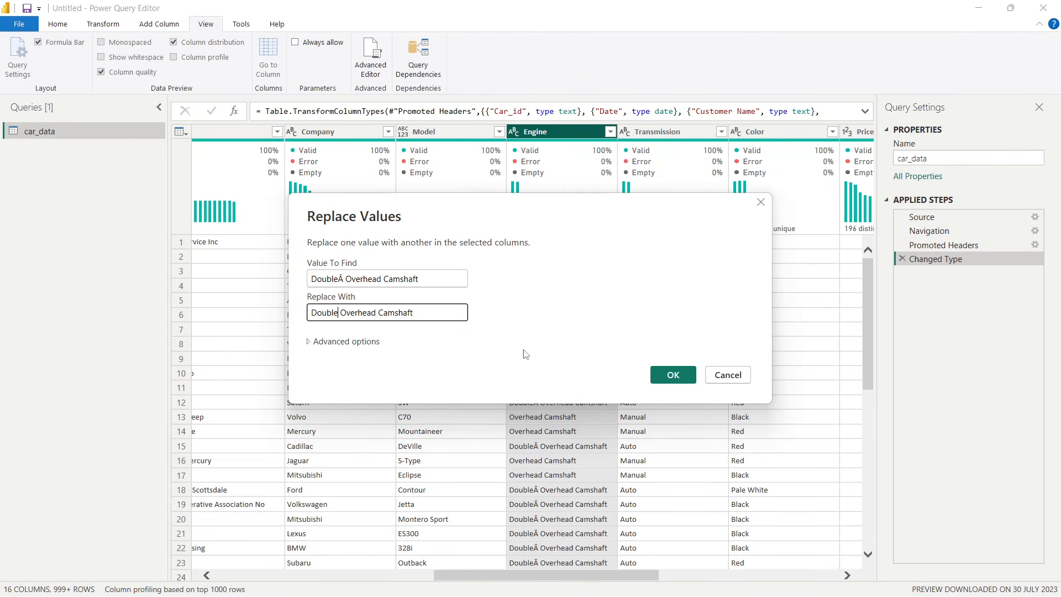
left_click(672, 375)
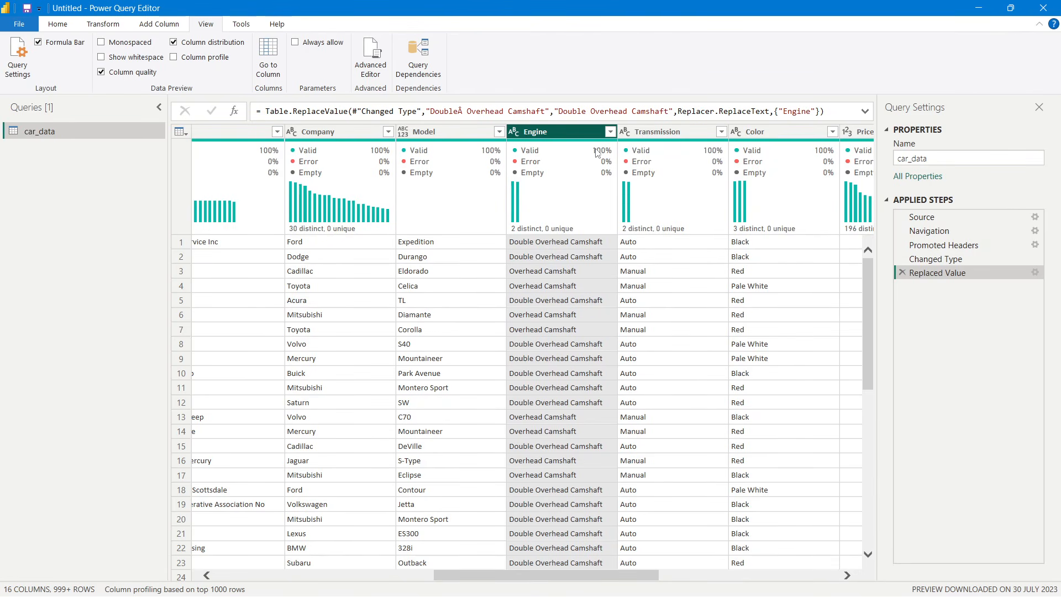
- Review the Engine column's distinct values and the settings of the Replaced Value step
left_click(609, 131)
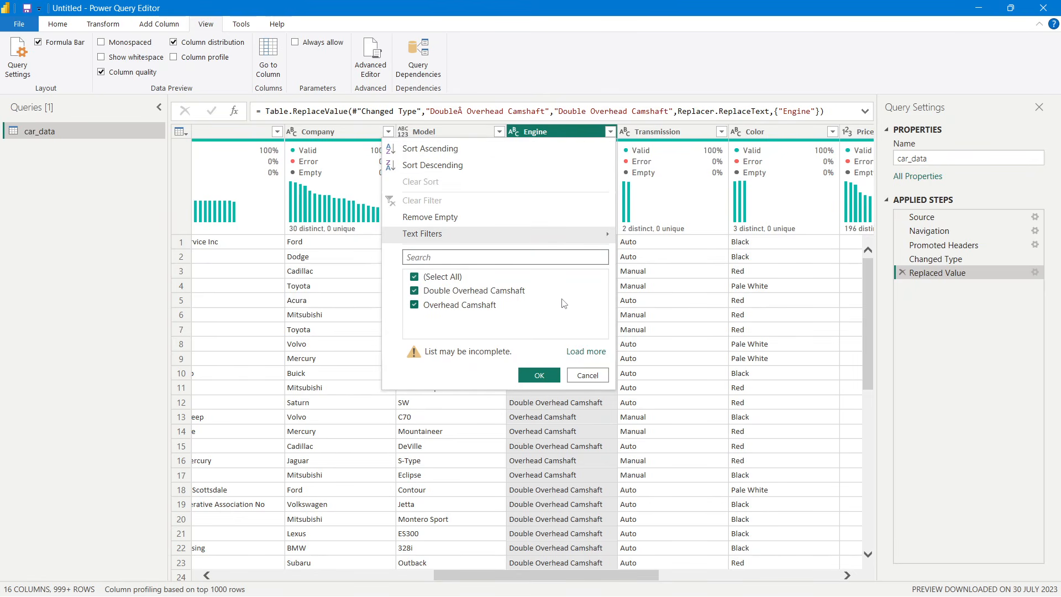
left_click(564, 440)
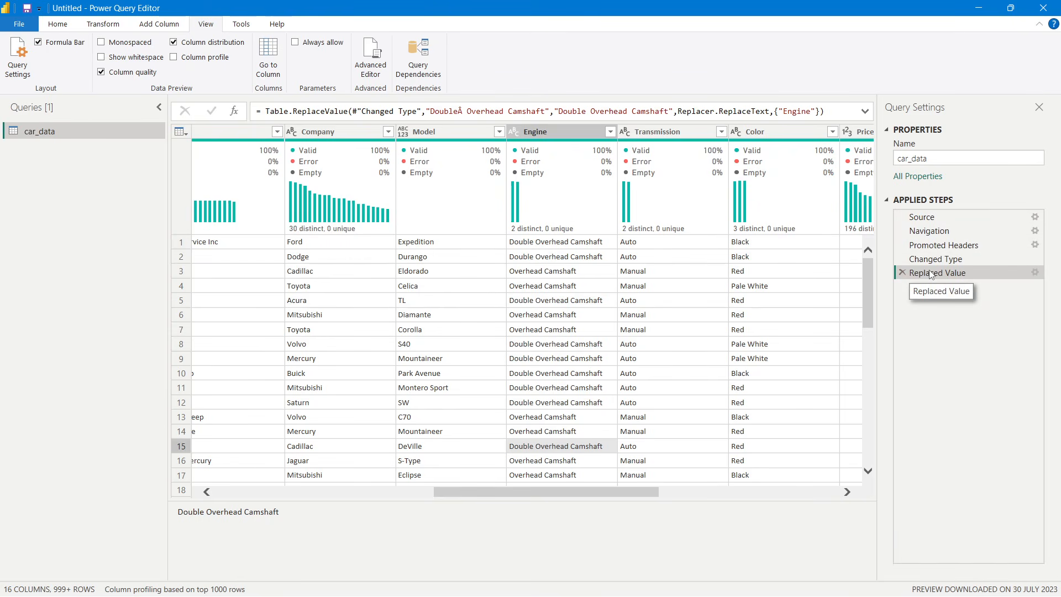
double_click(967, 273)
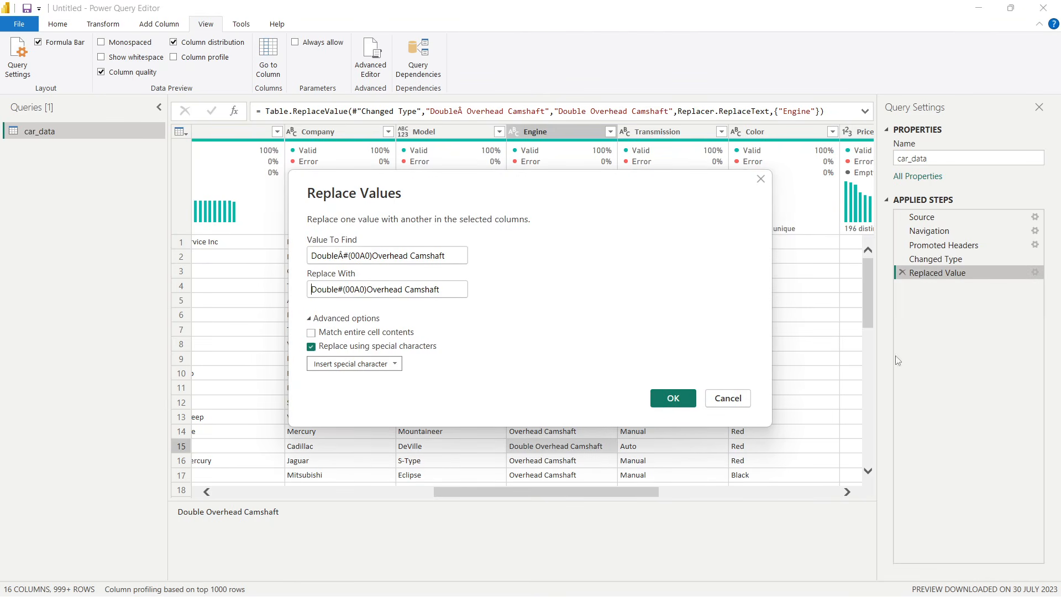
left_click(761, 179)
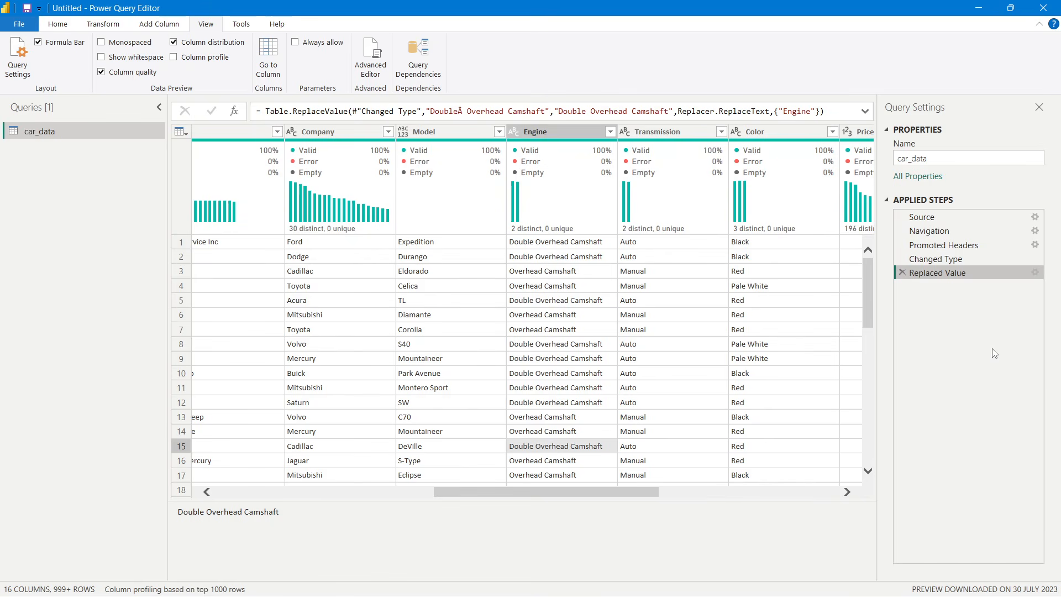
- Close the query settings pane and apply the Power Query changes to load car_data into the model
left_click(1038, 107)
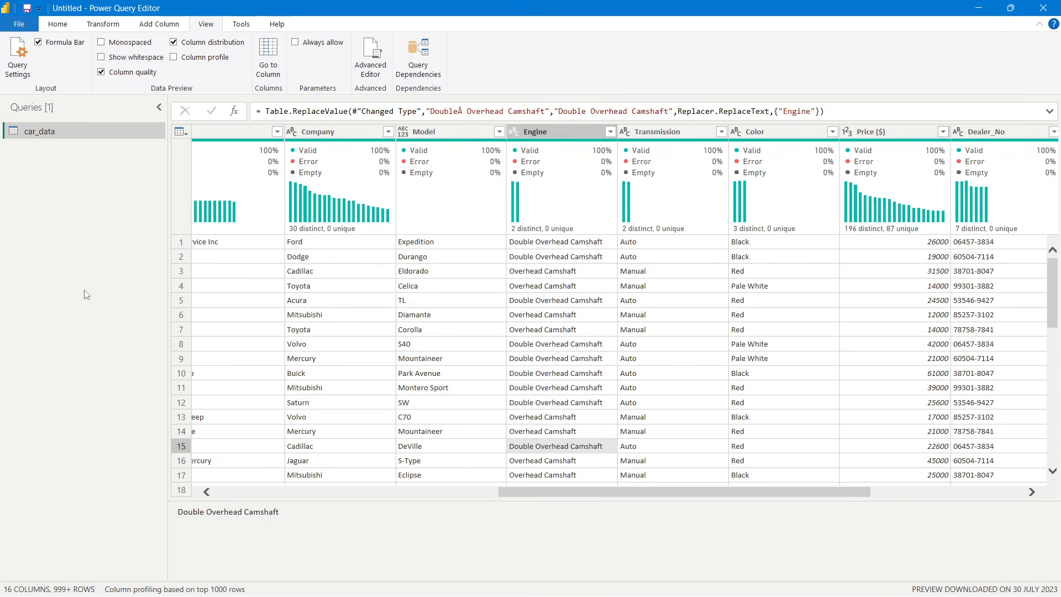
left_click(233, 492)
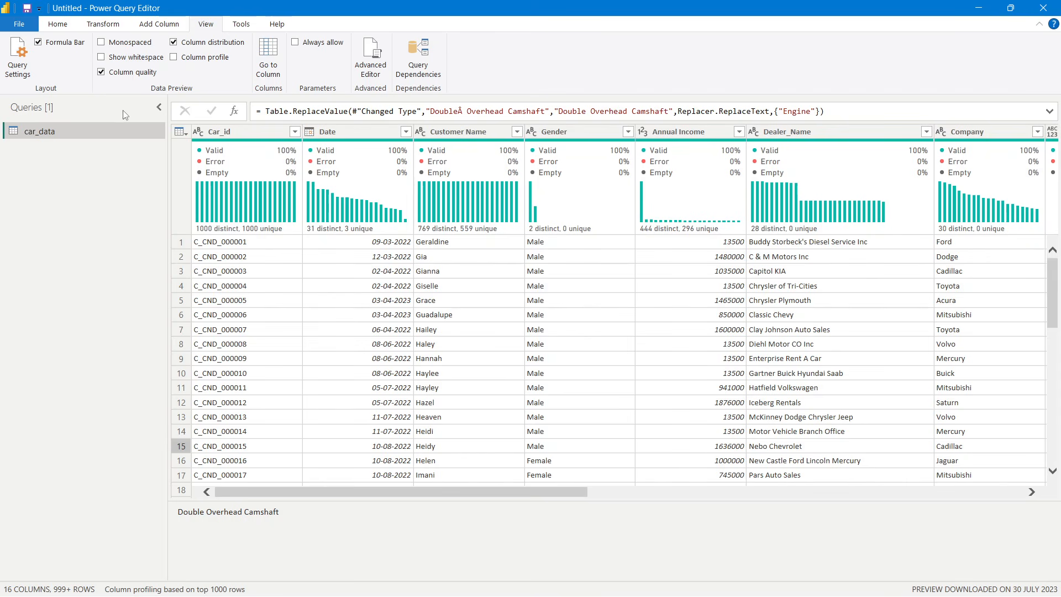
left_click(53, 32)
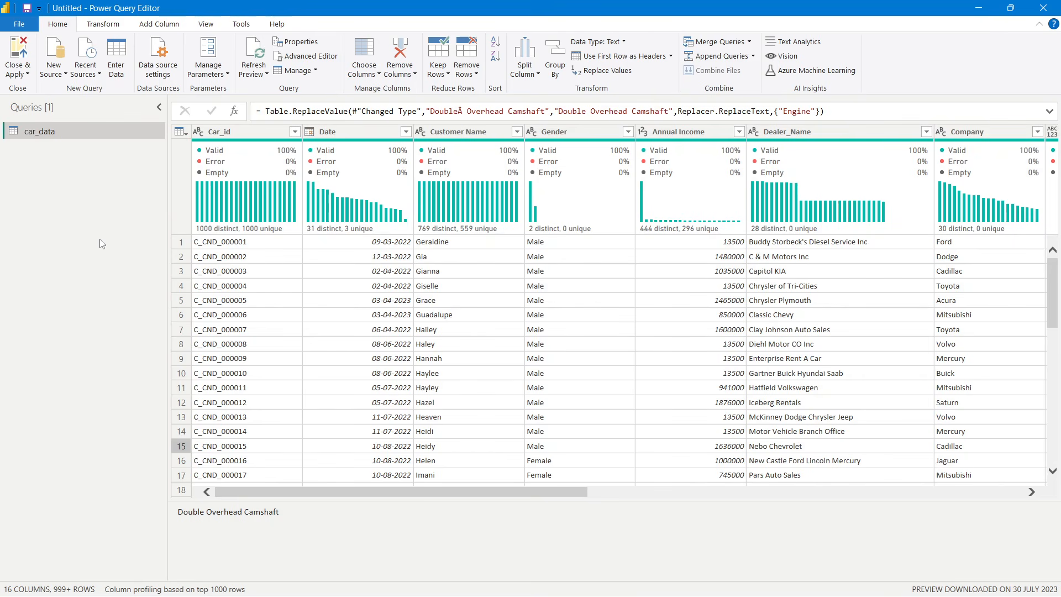
left_click(19, 56)
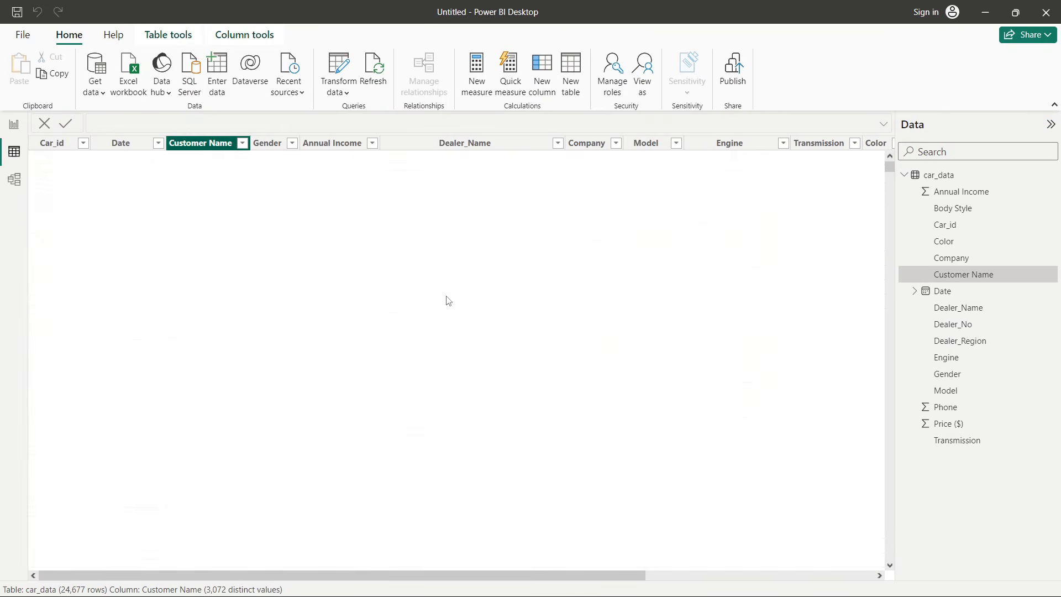
- Check the Engine column's values in the loaded car_data table
left_click_drag(553, 575, 667, 571)
left_click(636, 144)
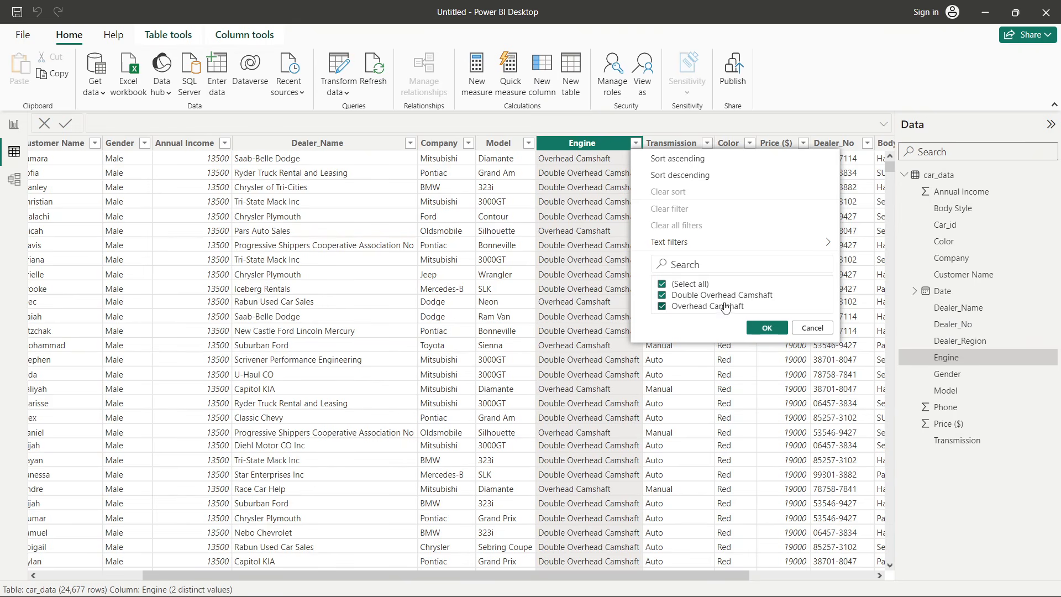
left_click(575, 283)
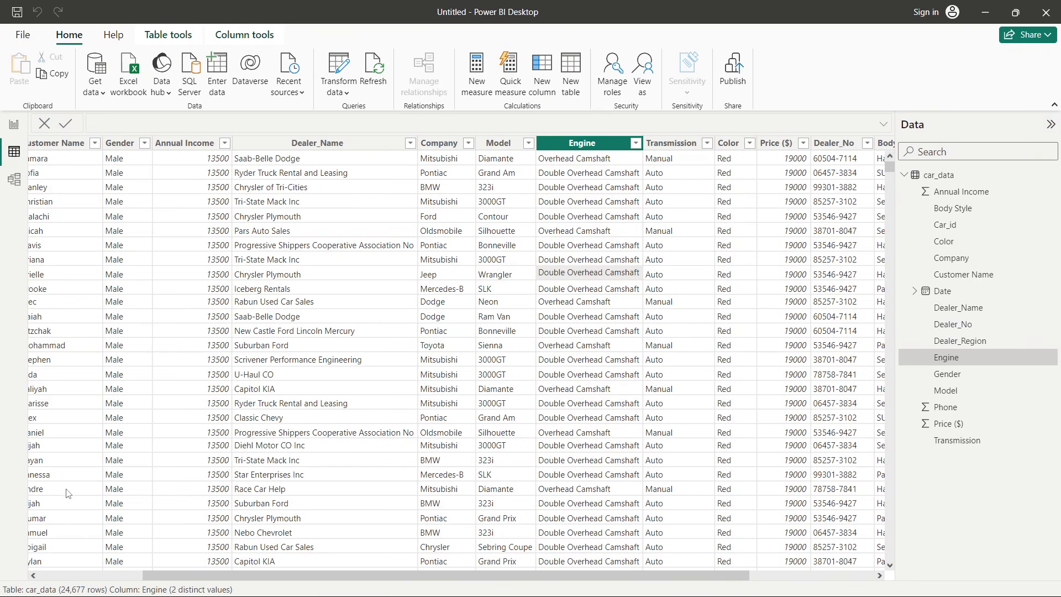
left_click(101, 575)
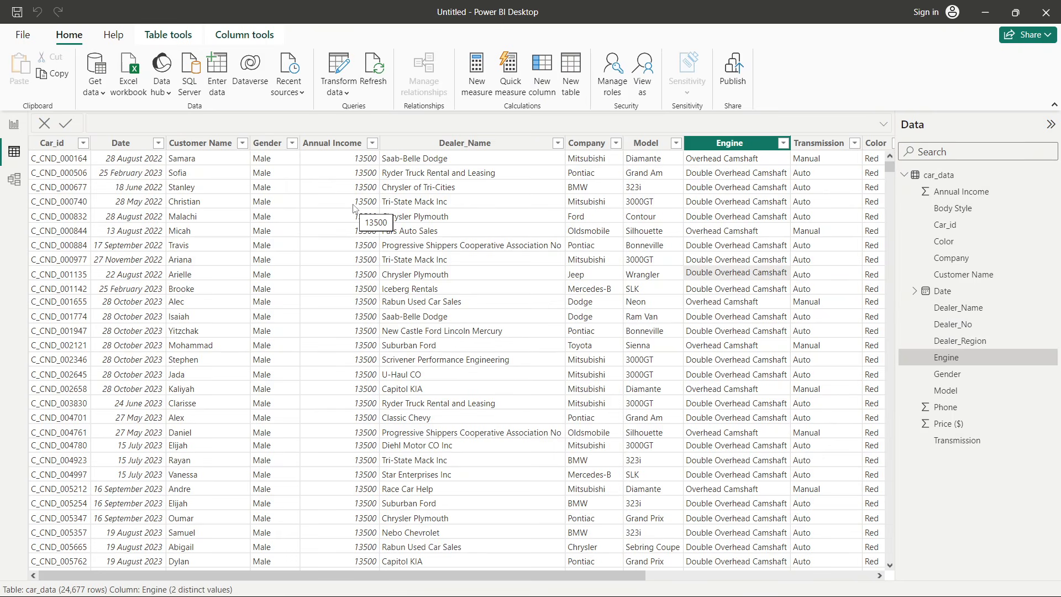
- Switch to the Car Sales PPT presentation and open the first Problem Statement slide
key("alt+Tab")
key("alt+Tab")
key("alt+Tab")
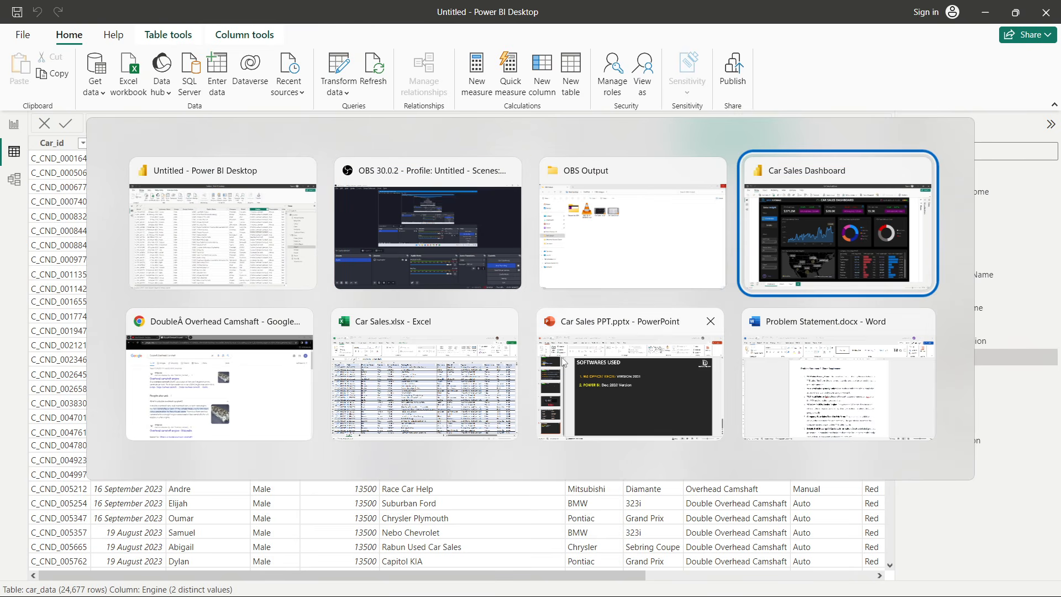
left_click(563, 362)
scroll(99, 181, "up", 2)
left_click(68, 177)
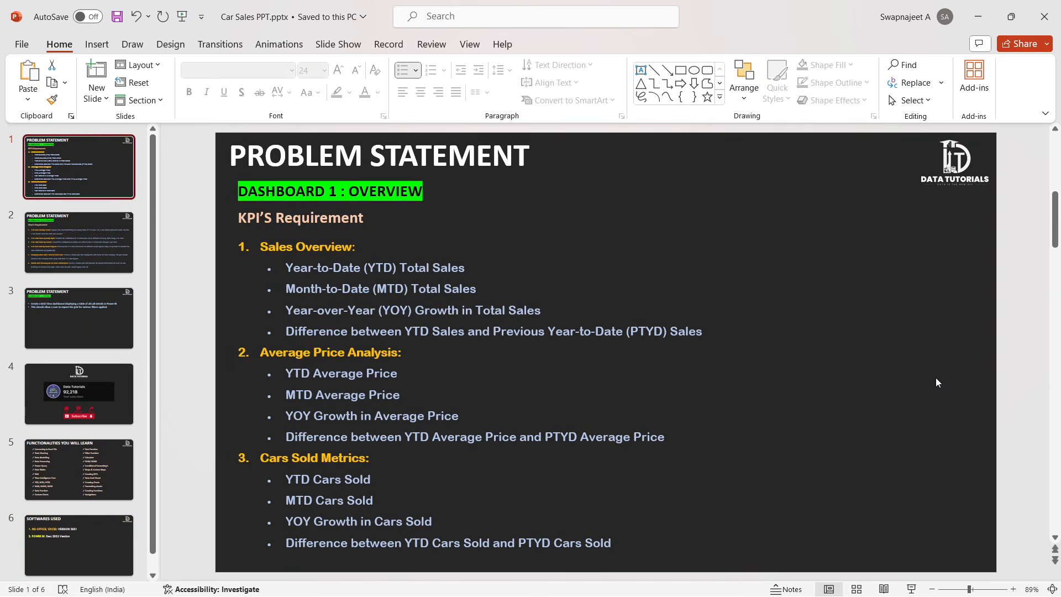
- Read through the Sales Overview KPI requirements on the problem statement slide
left_click(1007, 310)
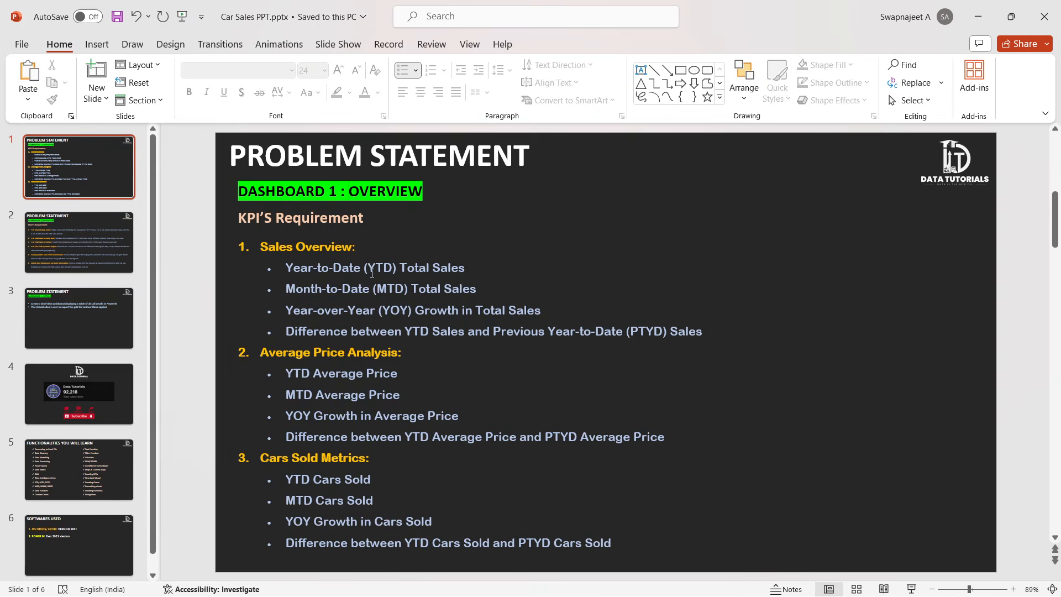
left_click_drag(371, 270, 410, 310)
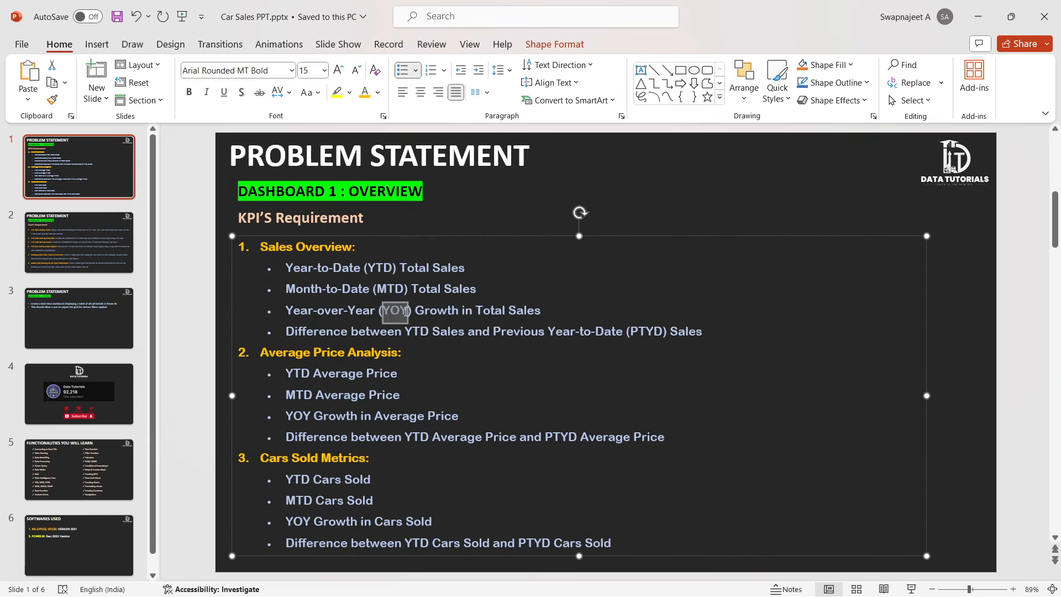
left_click(642, 335)
left_click(198, 270)
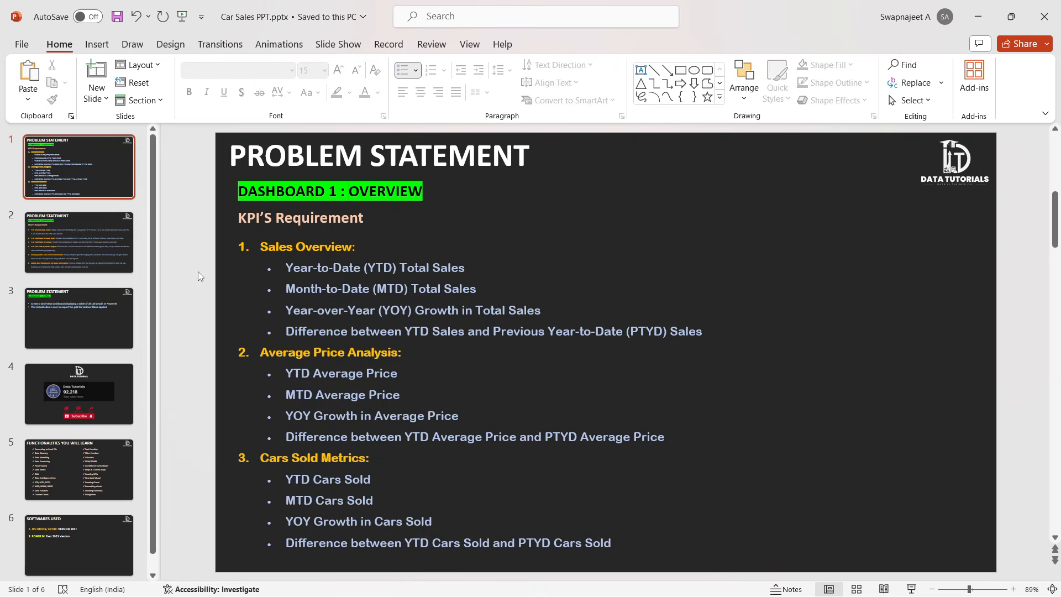
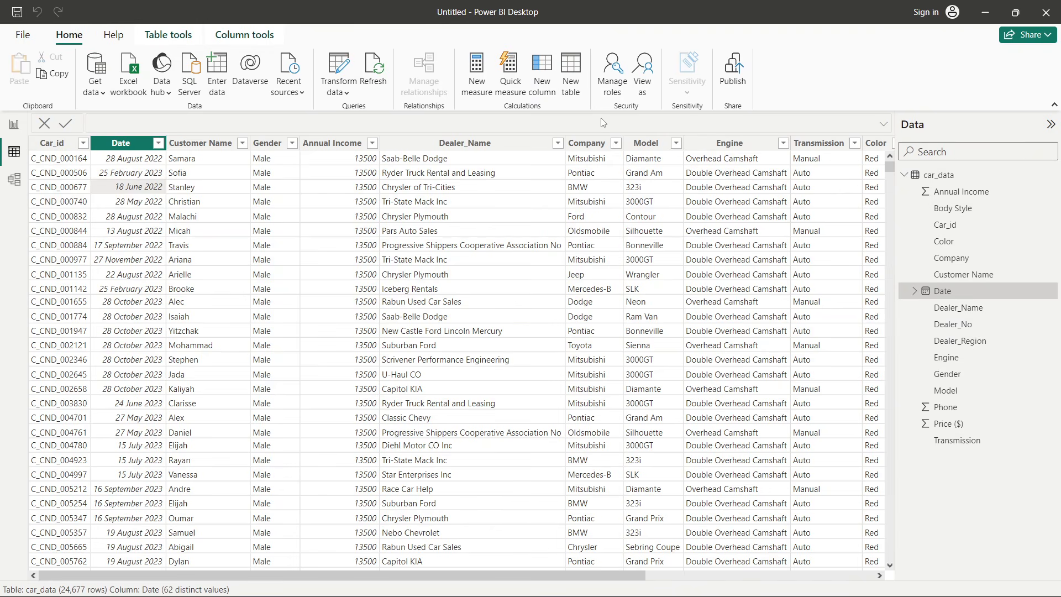
- Create a new calculated table named Calendar Table defined as CALENDAR(MIN(car_data[Date]),MAX(car_data[Date]))
left_click(571, 70)
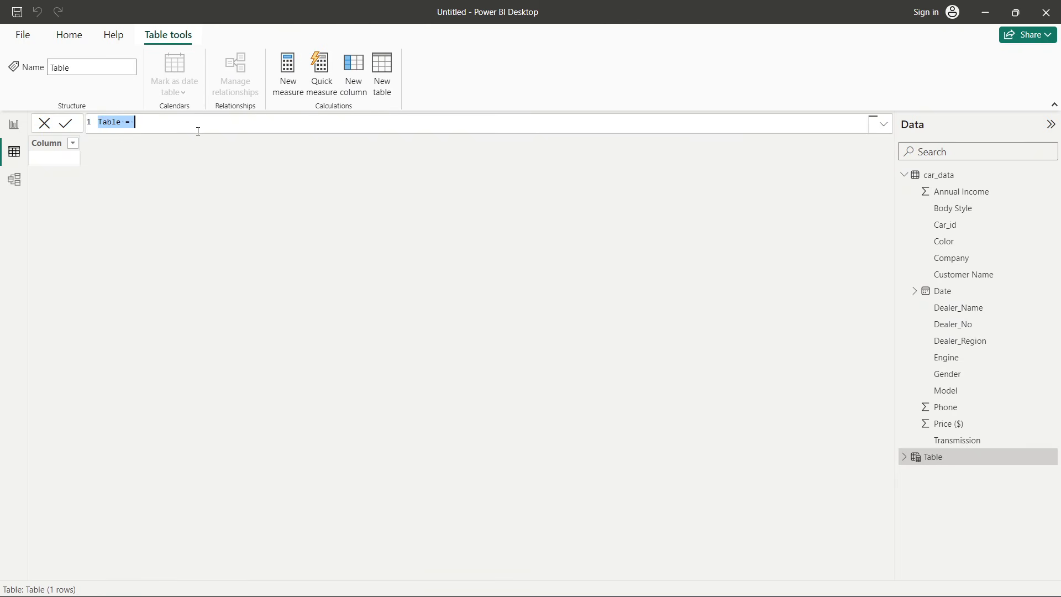
left_click(104, 123)
scroll(104, 127, "up", 6)
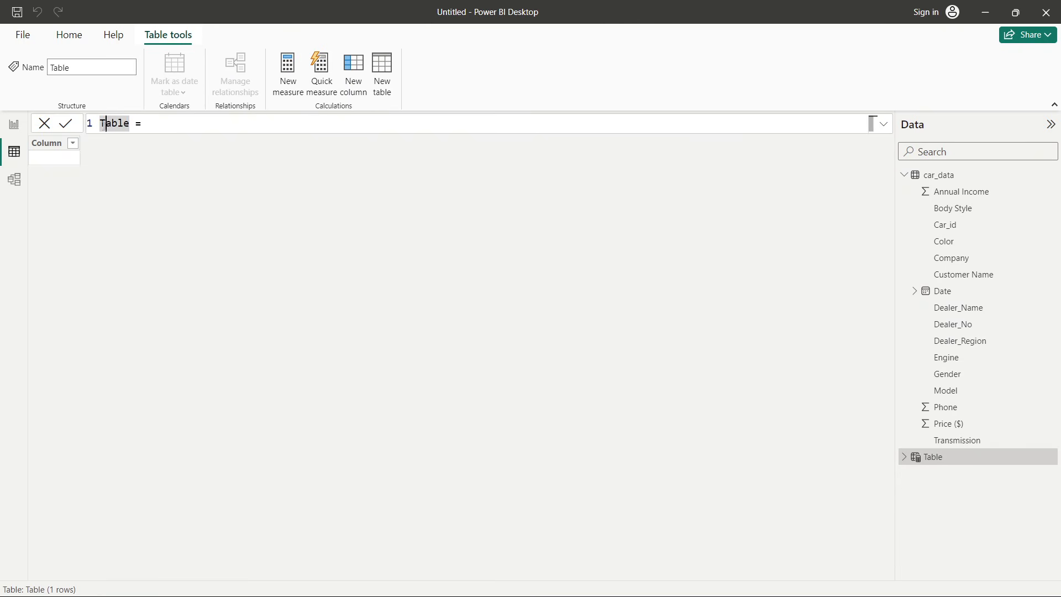
double_click(120, 126)
type("Calendar ")
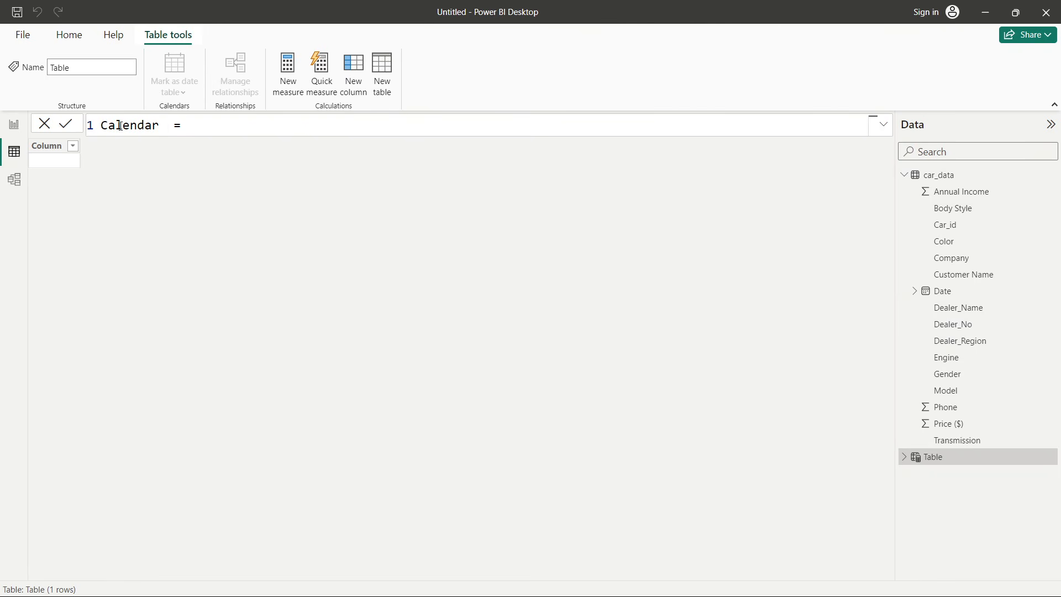
type("Table")
left_click(242, 135)
type("cale")
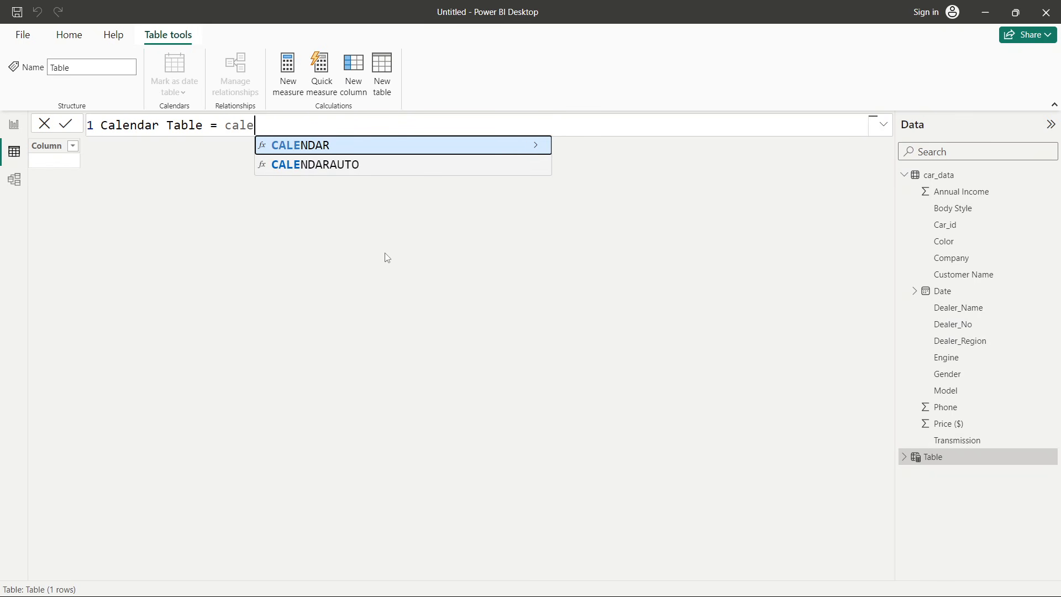
left_click(319, 146)
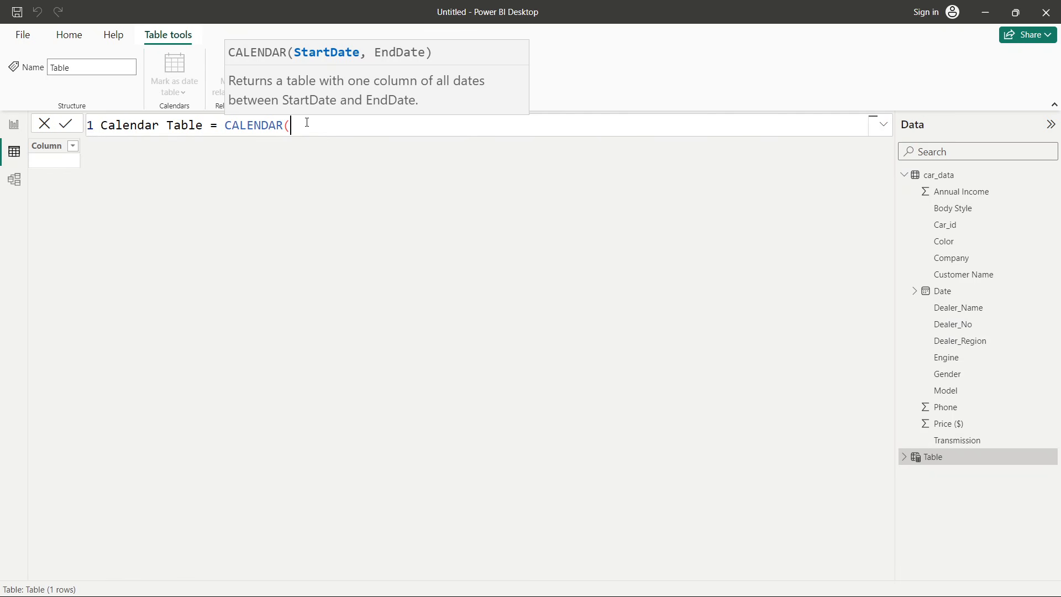
type("min")
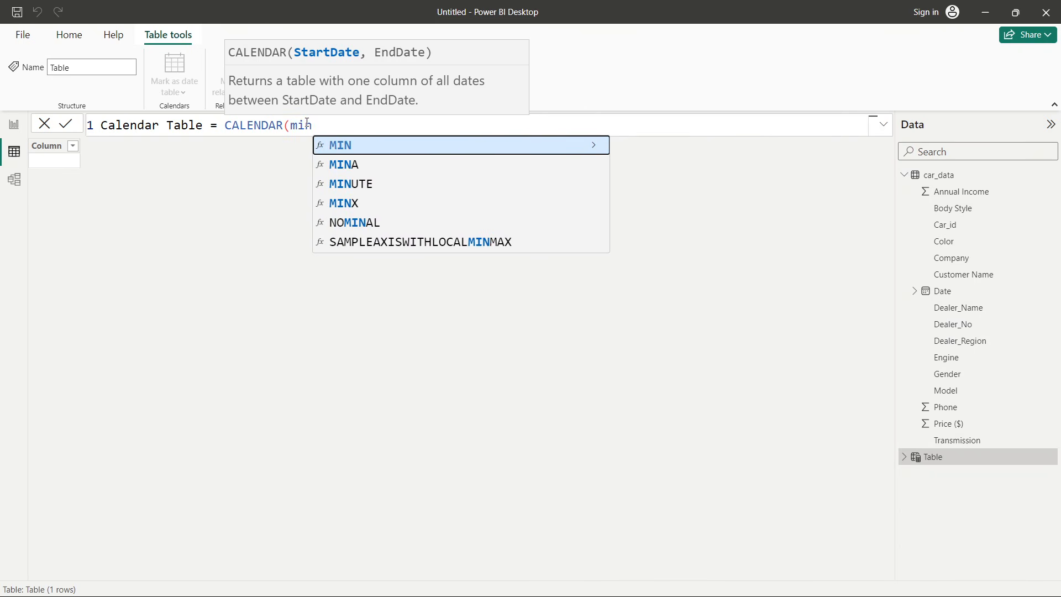
key("Tab")
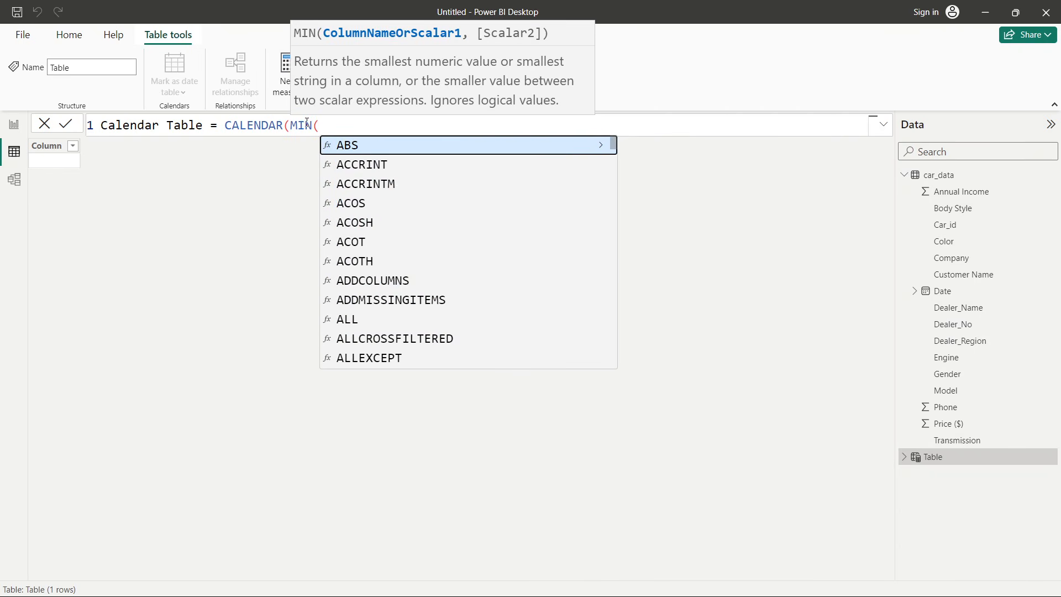
type("date")
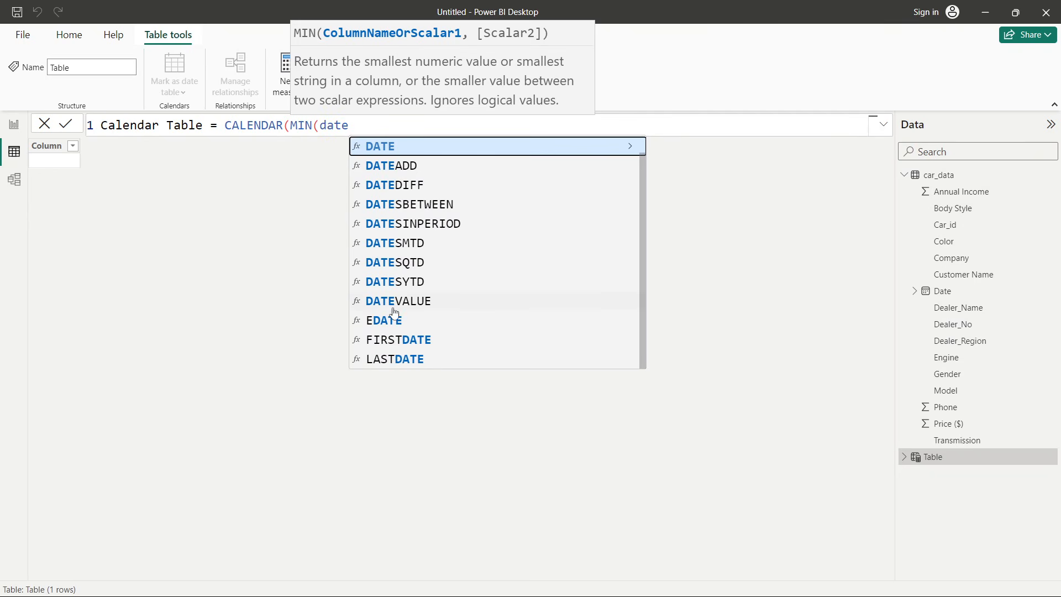
left_click(448, 153)
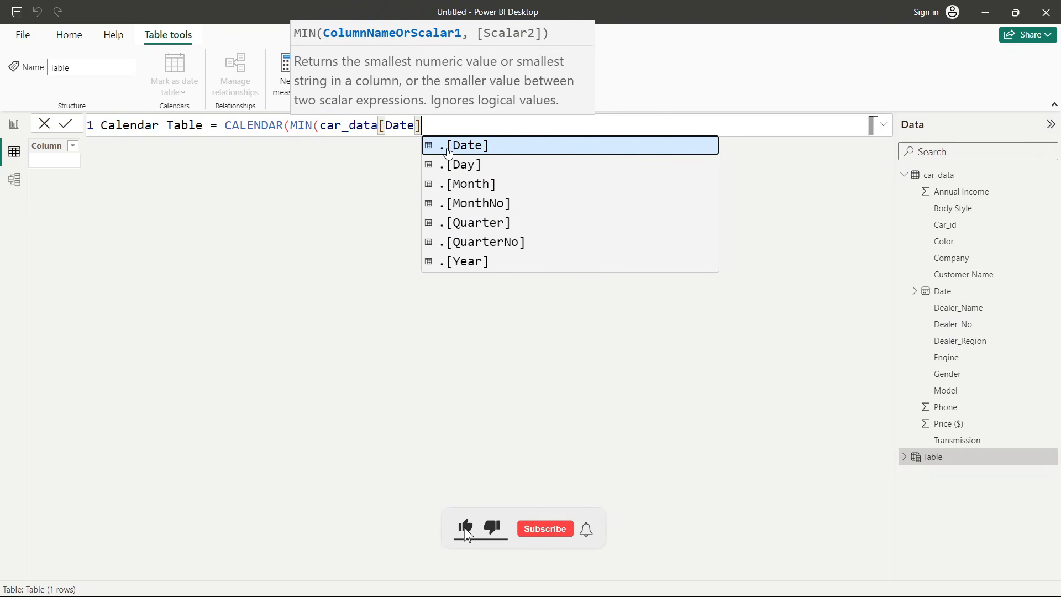
type("),")
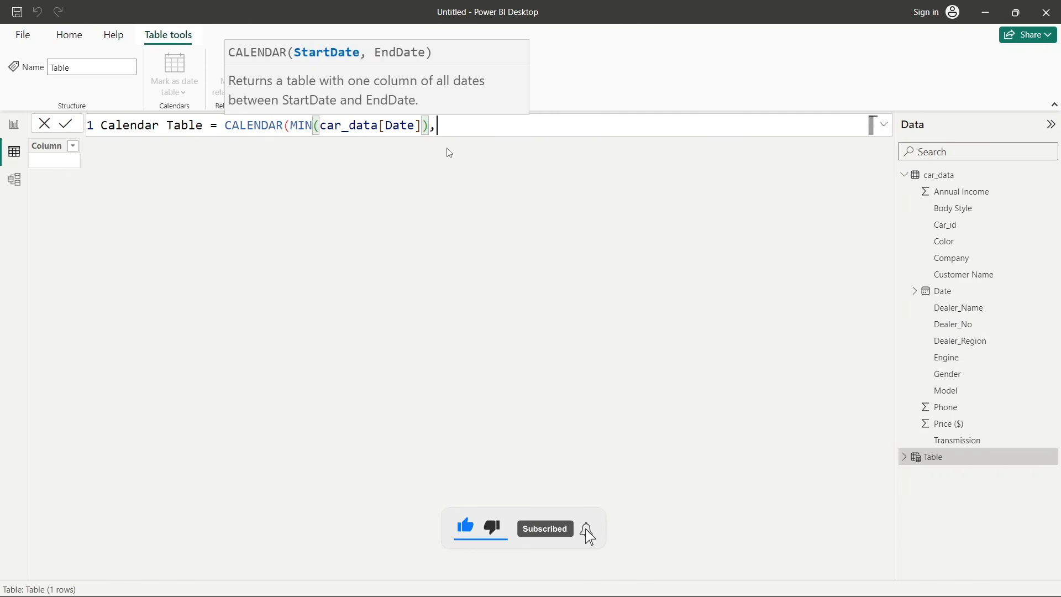
type("max")
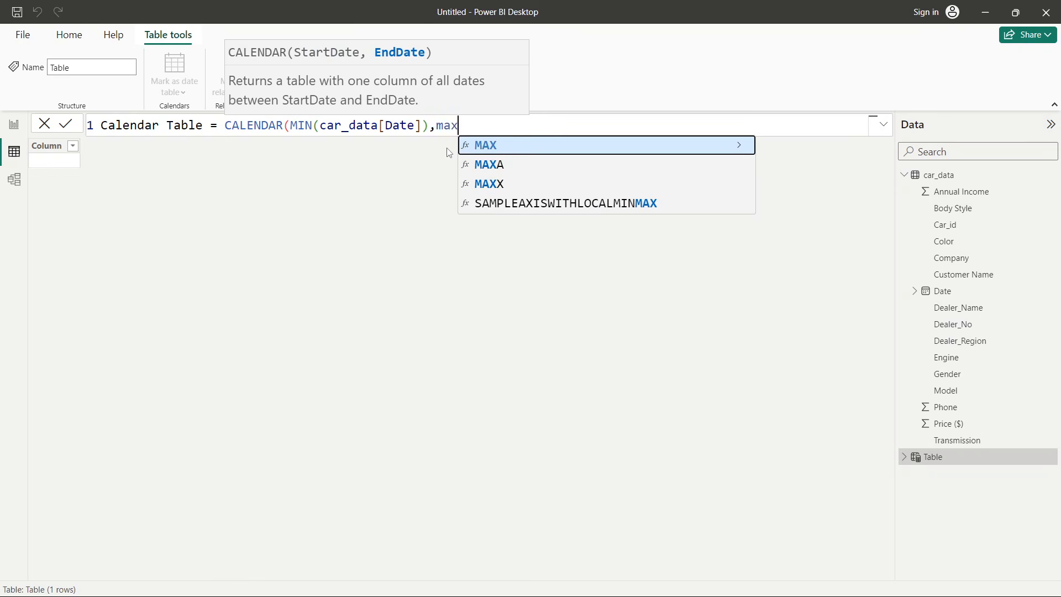
key("Tab")
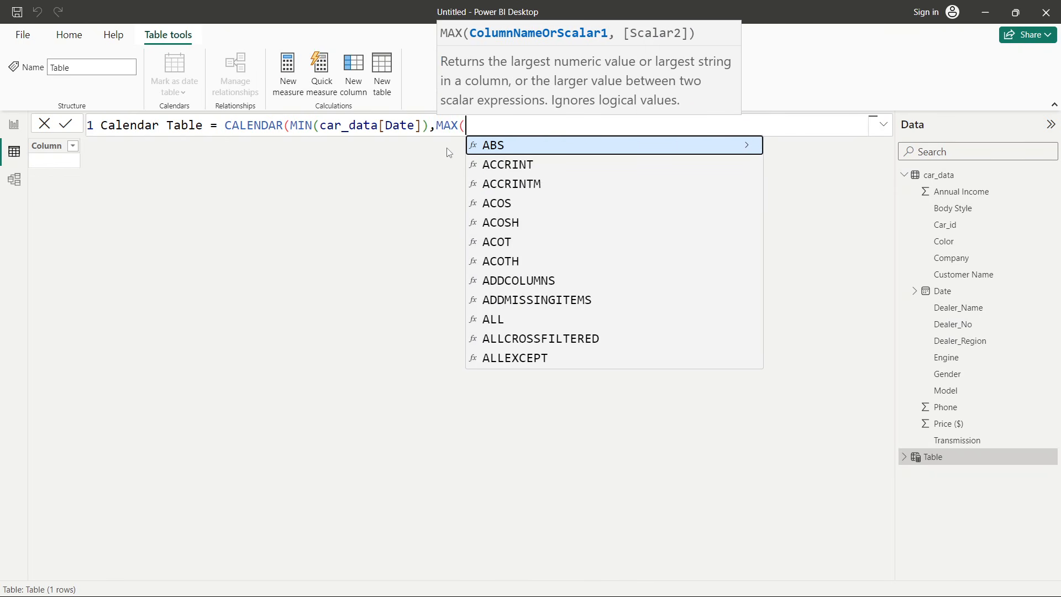
type("car")
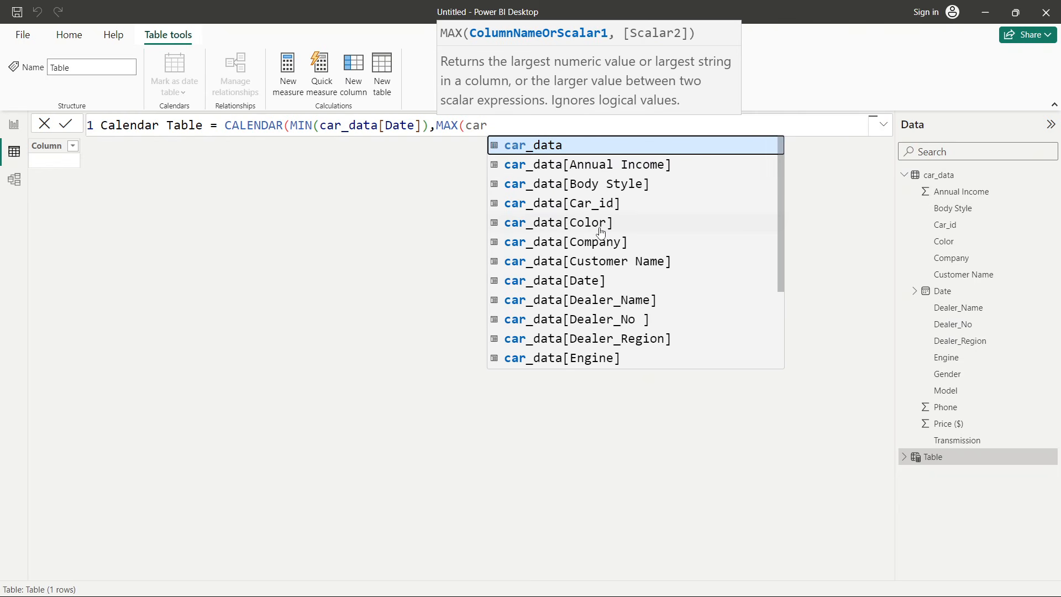
scroll(596, 238, "down", 2)
left_click(590, 195)
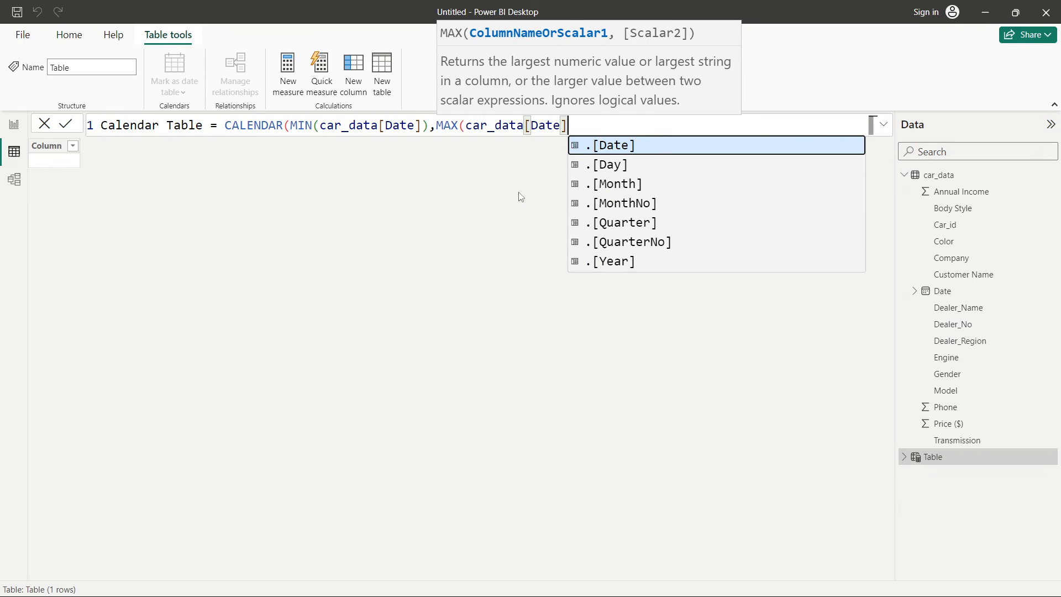
type("]))")
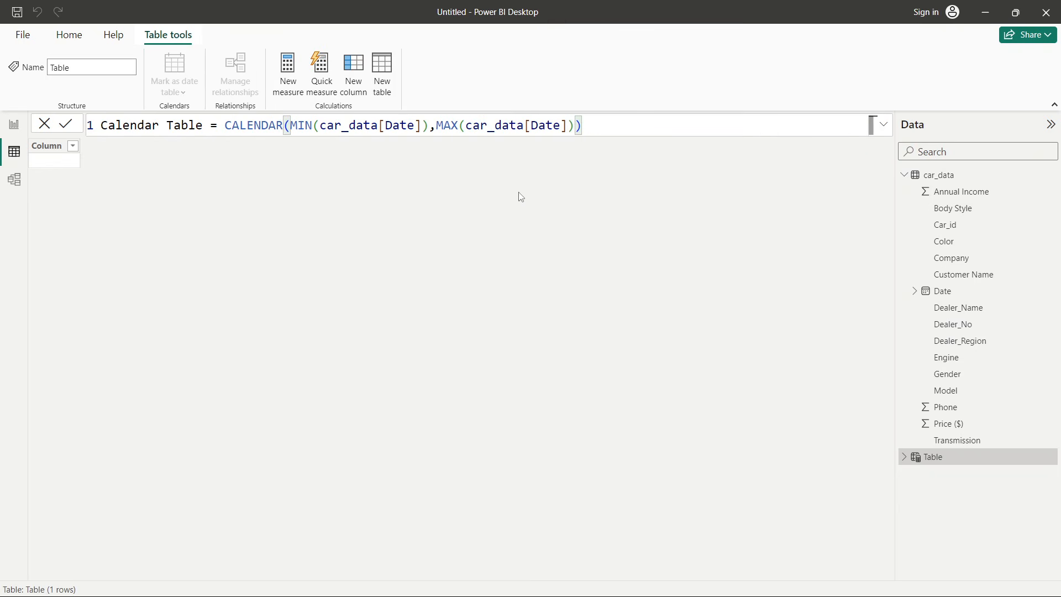
key("Return")
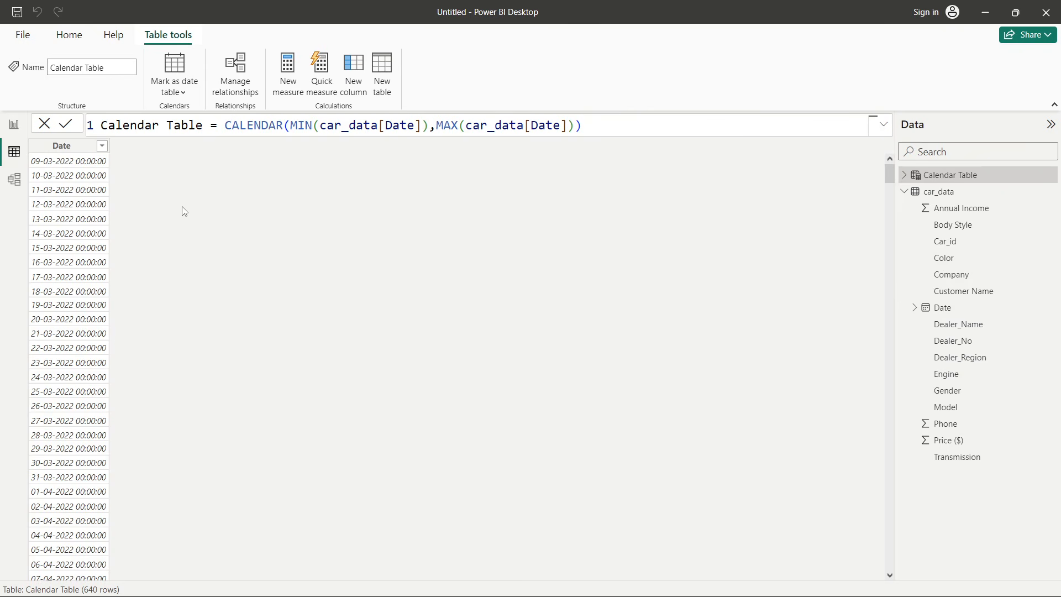
- Switch to the Car Sales workbook in Excel and sort the Date column from oldest to newest
left_click_drag(884, 180, 888, 560)
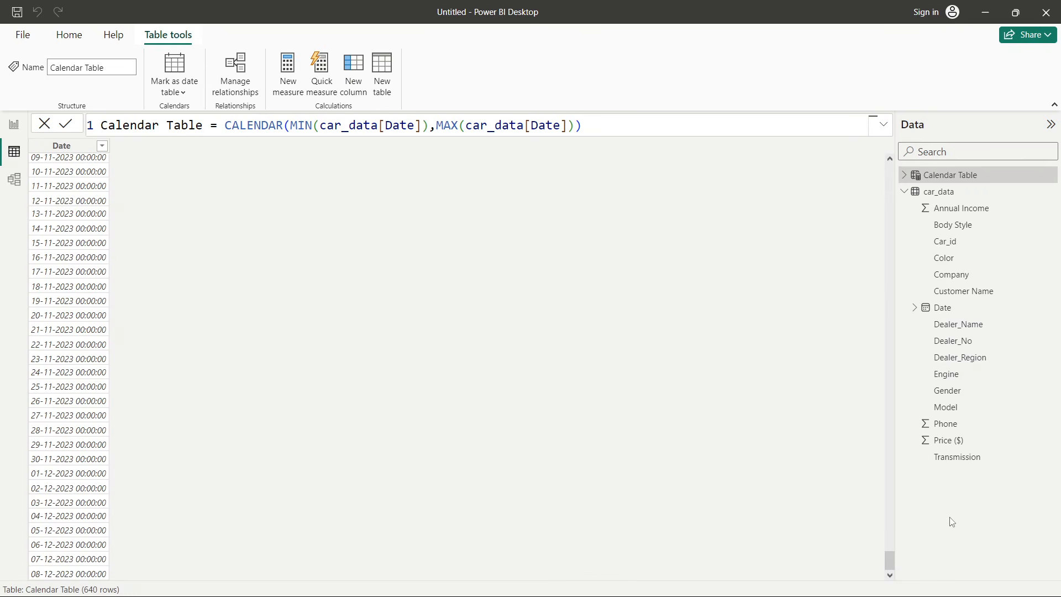
mouse_move(548, 578)
left_click(652, 580)
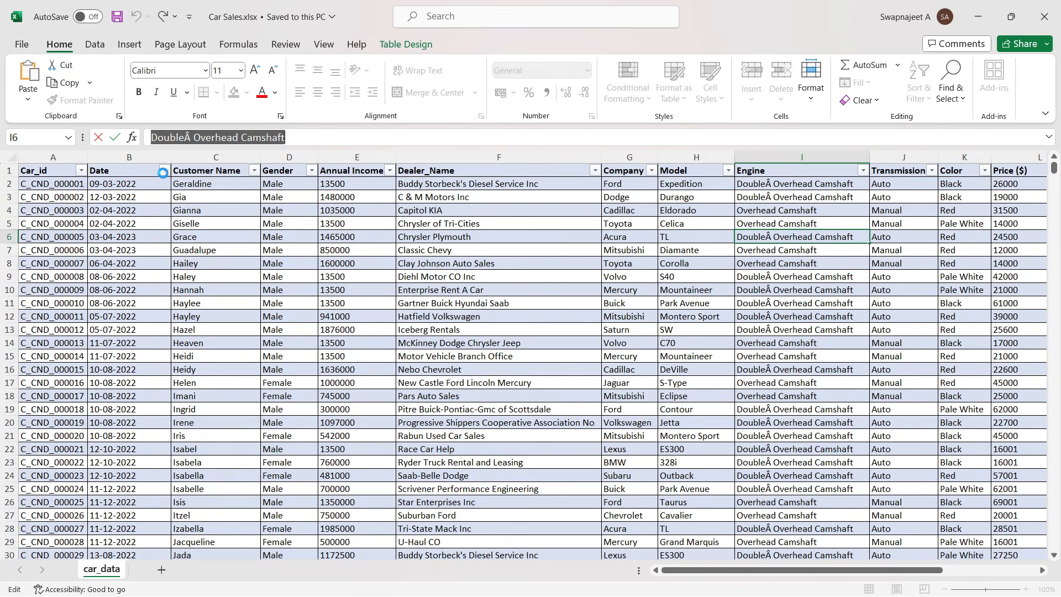
left_click(164, 172)
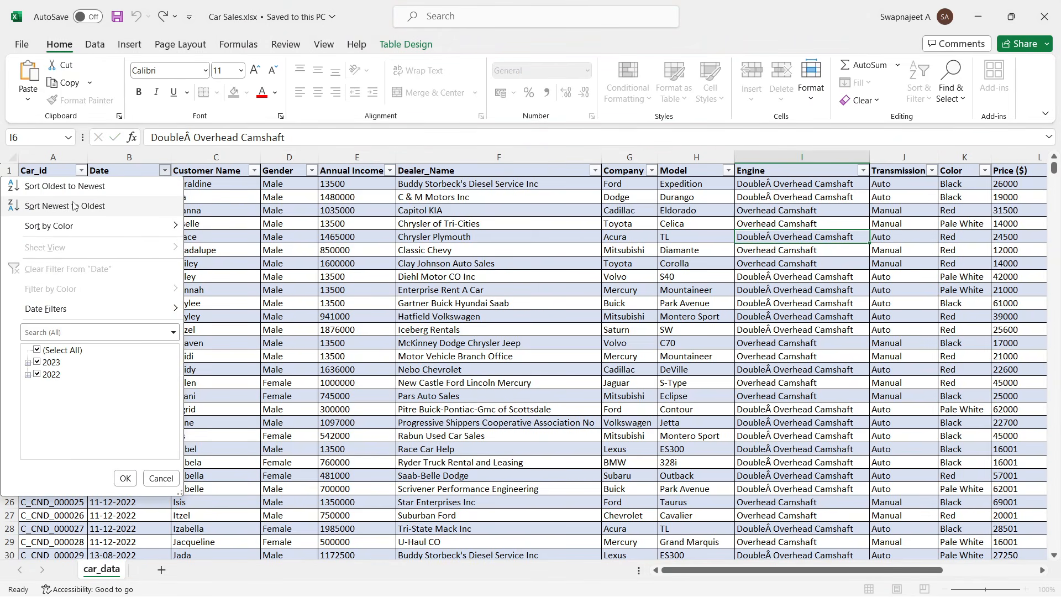
left_click(58, 188)
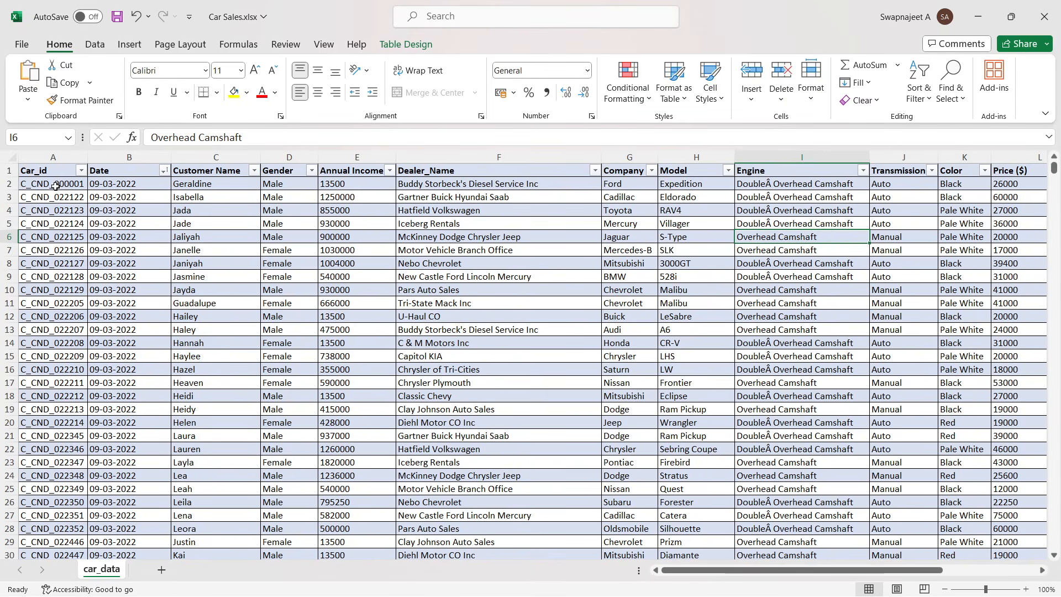
- Check the earliest and latest sale dates in the workbook, then return to Power BI Desktop
left_click(307, 236)
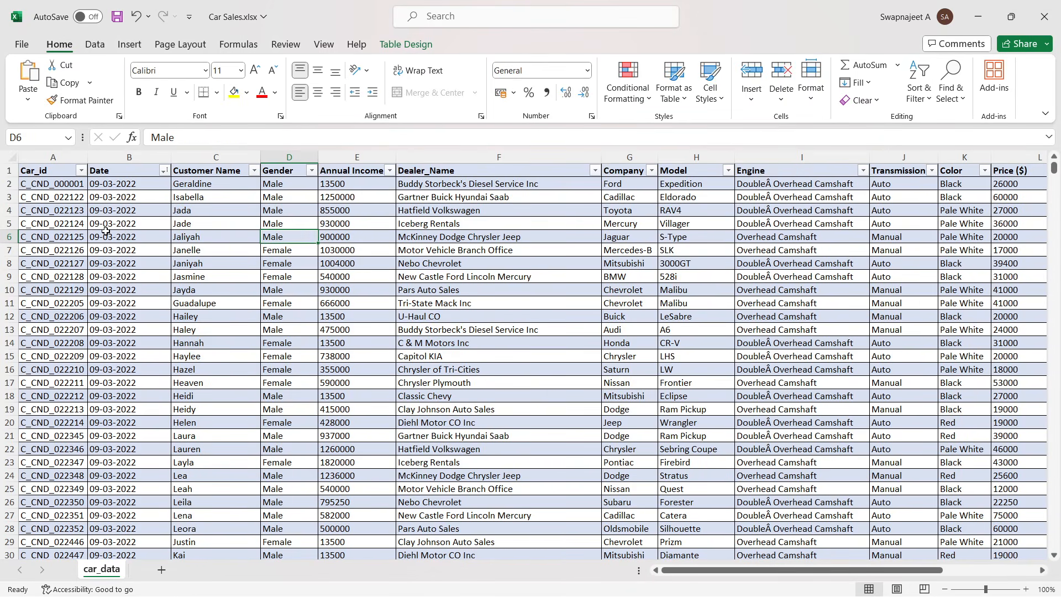
left_click(96, 186)
left_click_drag(129, 186, 119, 210)
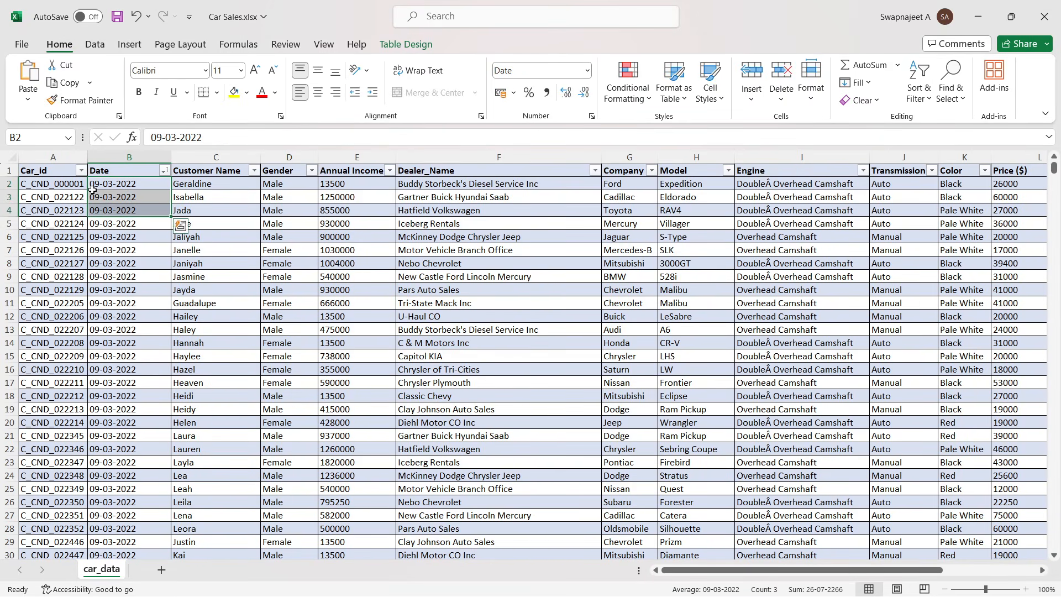
left_click(94, 187)
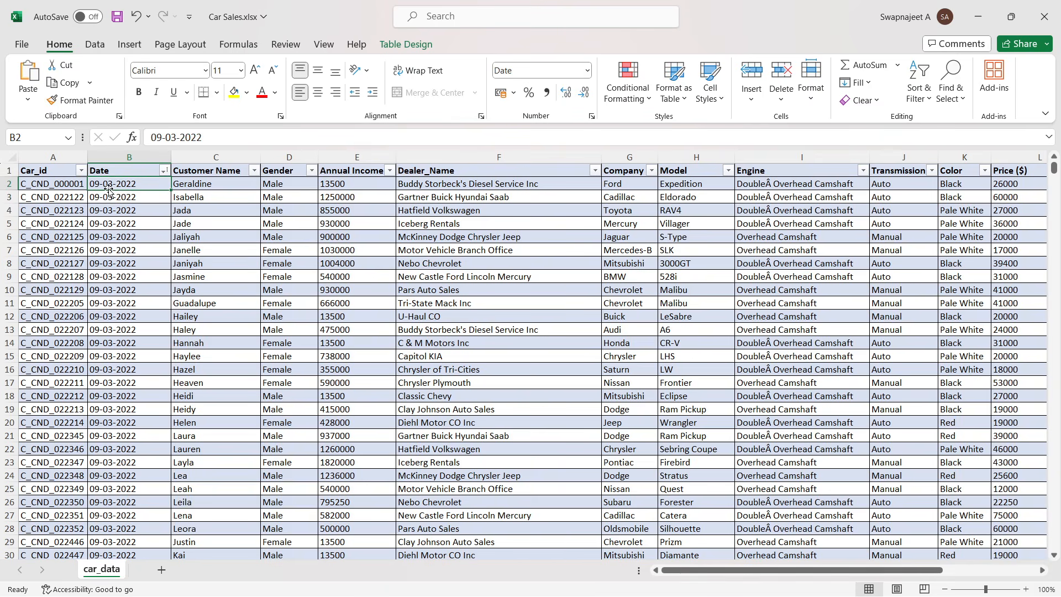
left_click_drag(1054, 169, 1054, 544)
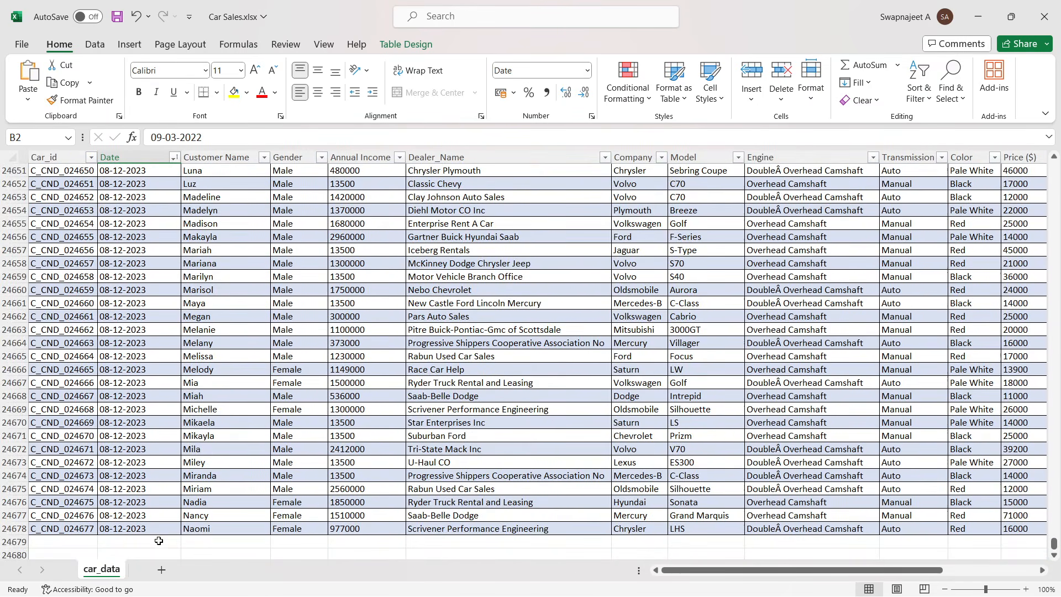
left_click(132, 528)
key("alt+Tab")
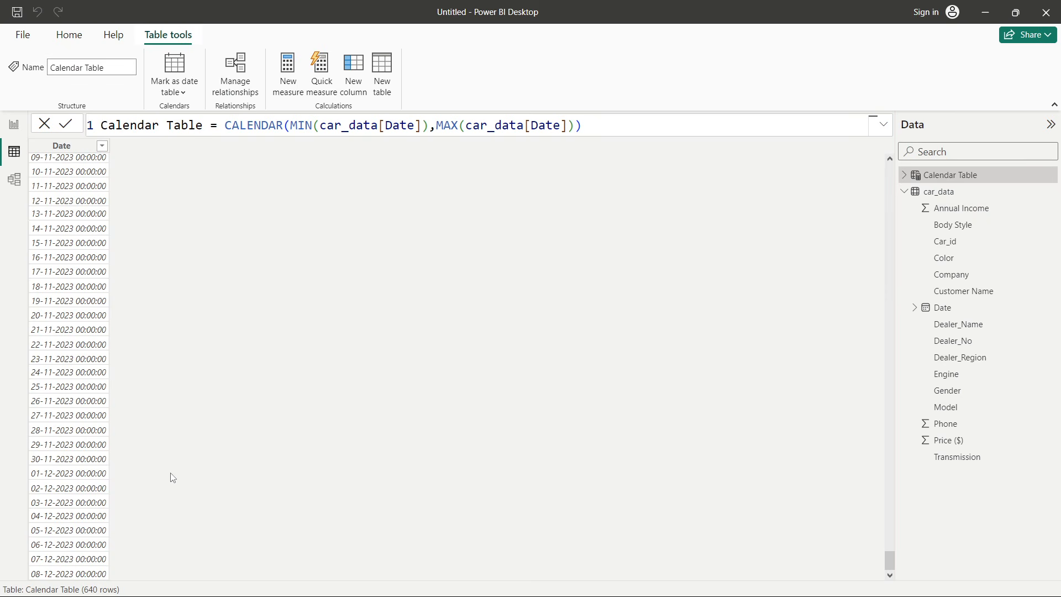
- Select and browse the Calendar Table's Date column values
left_click_drag(890, 561, 61, 164)
left_click(61, 164)
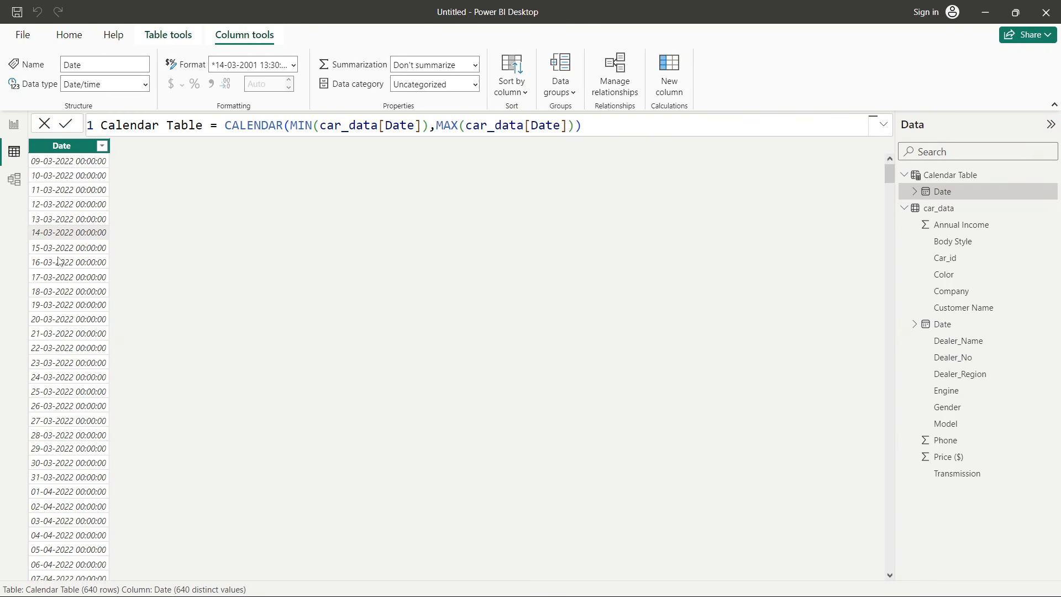
scroll(59, 261, "down", 3)
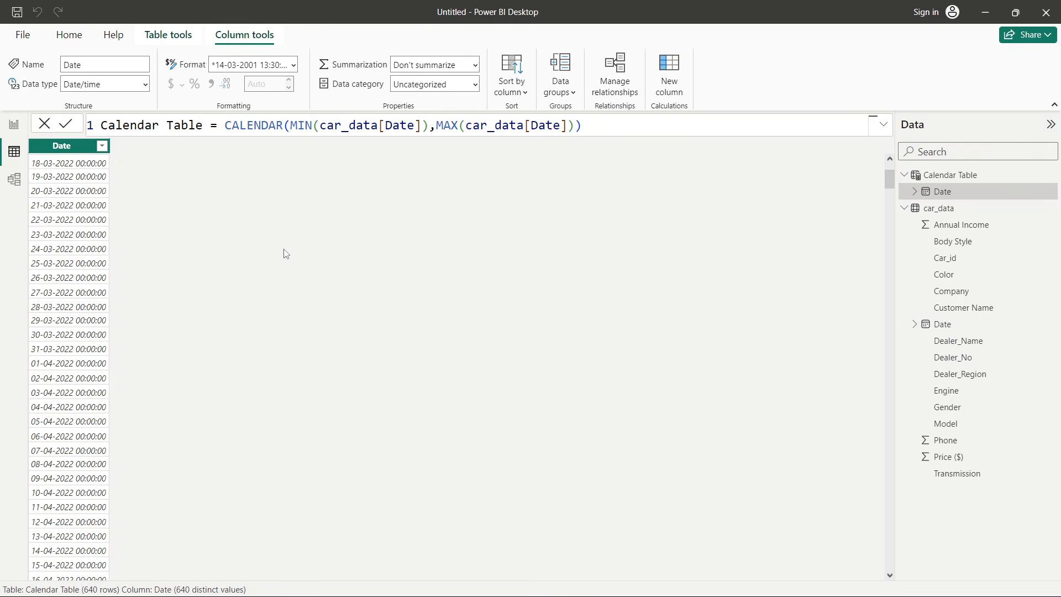
scroll(276, 260, "down", 15)
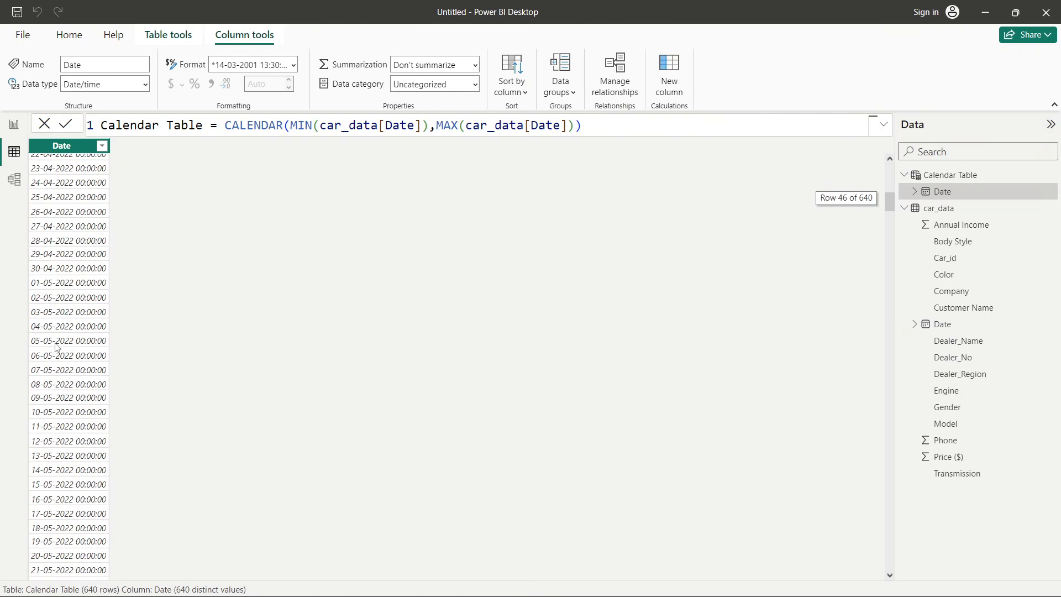
scroll(55, 347, "down", 5)
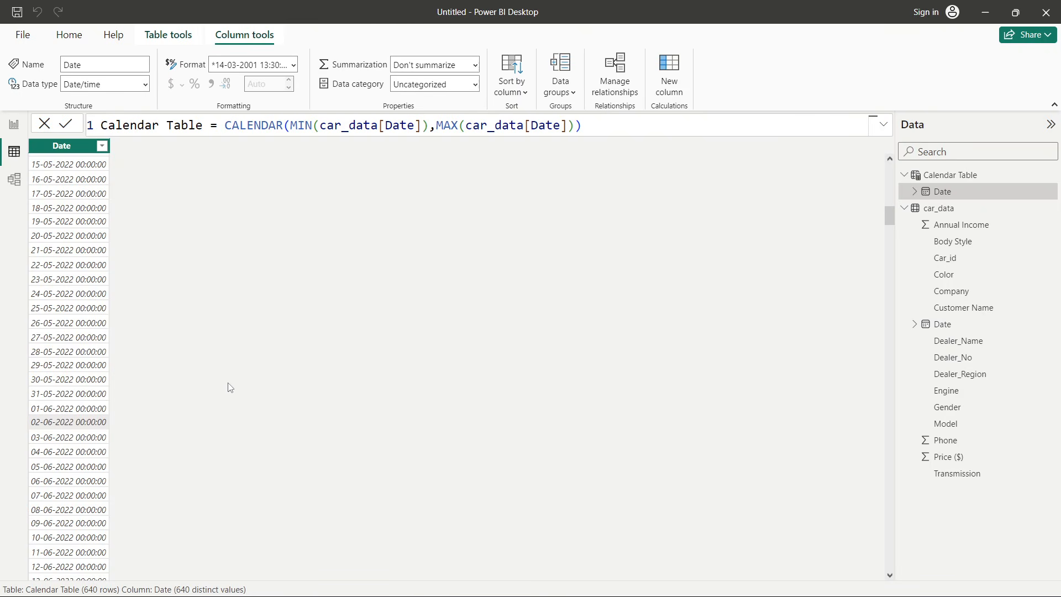
scroll(230, 387, "up", 11)
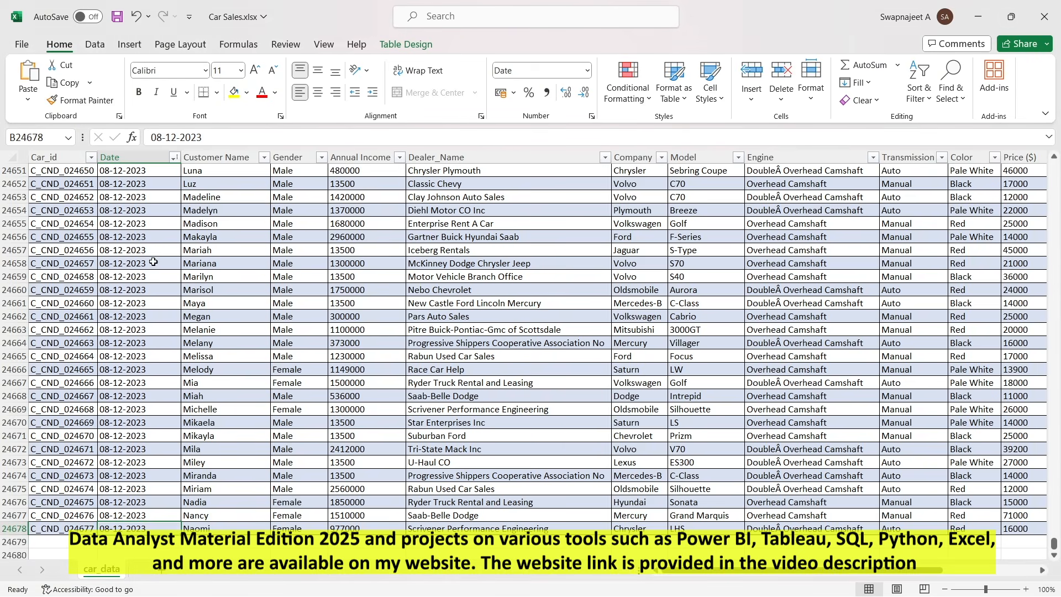
left_click_drag(135, 211, 136, 354)
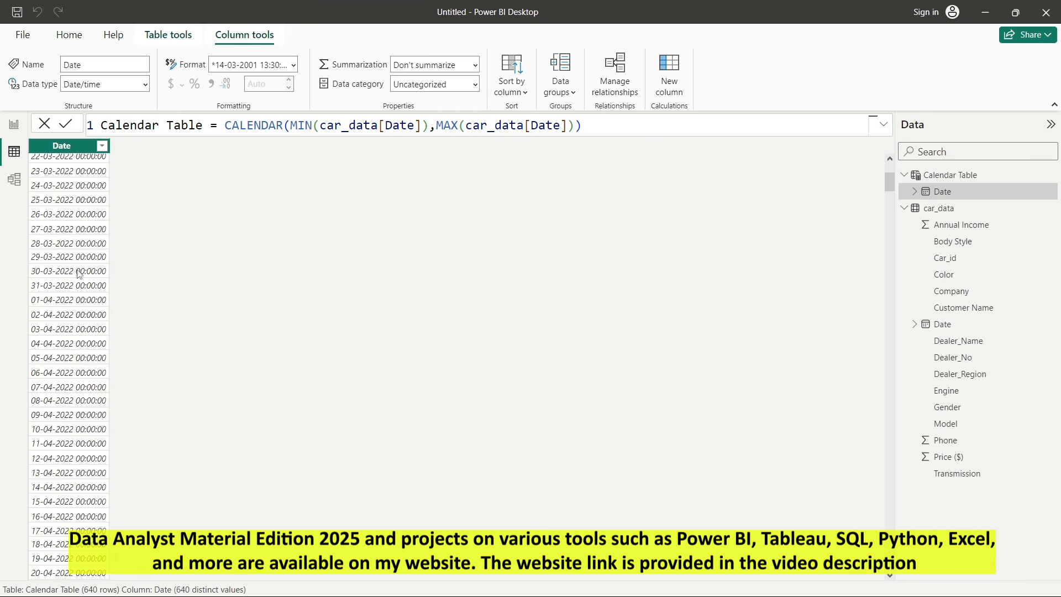
scroll(247, 253, "up", 4)
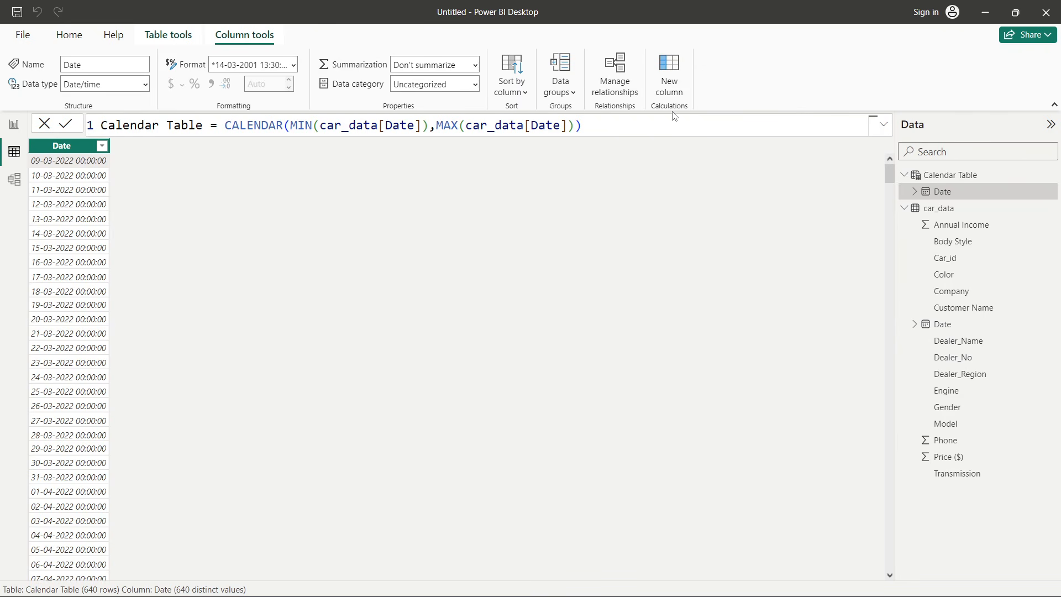
- Add a calculated column Year to the Calendar Table defined as YEAR('Calendar Table'[Date]) and browse its values
left_click(674, 91)
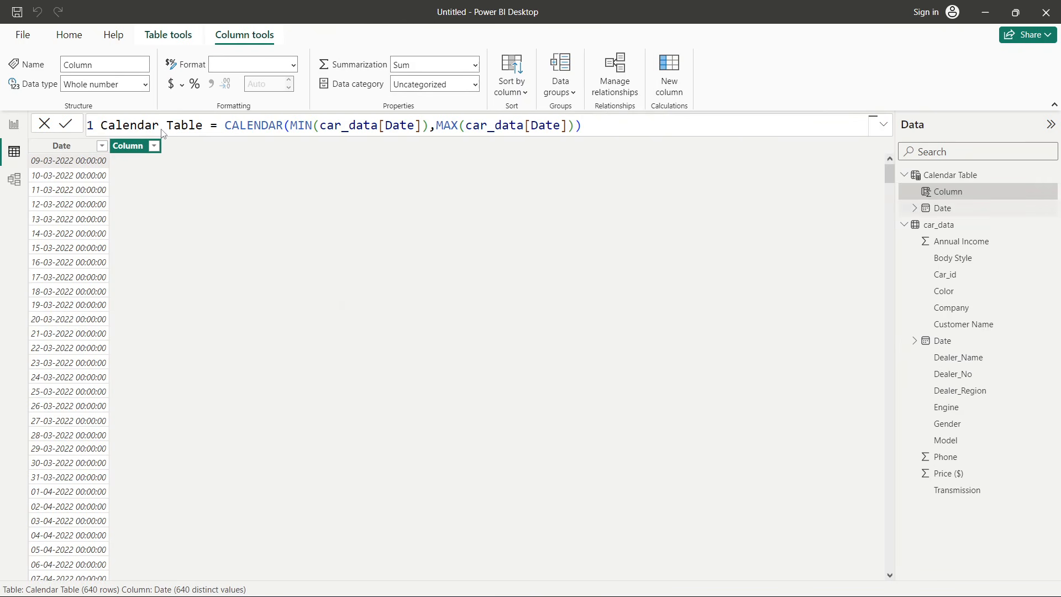
type("Year =")
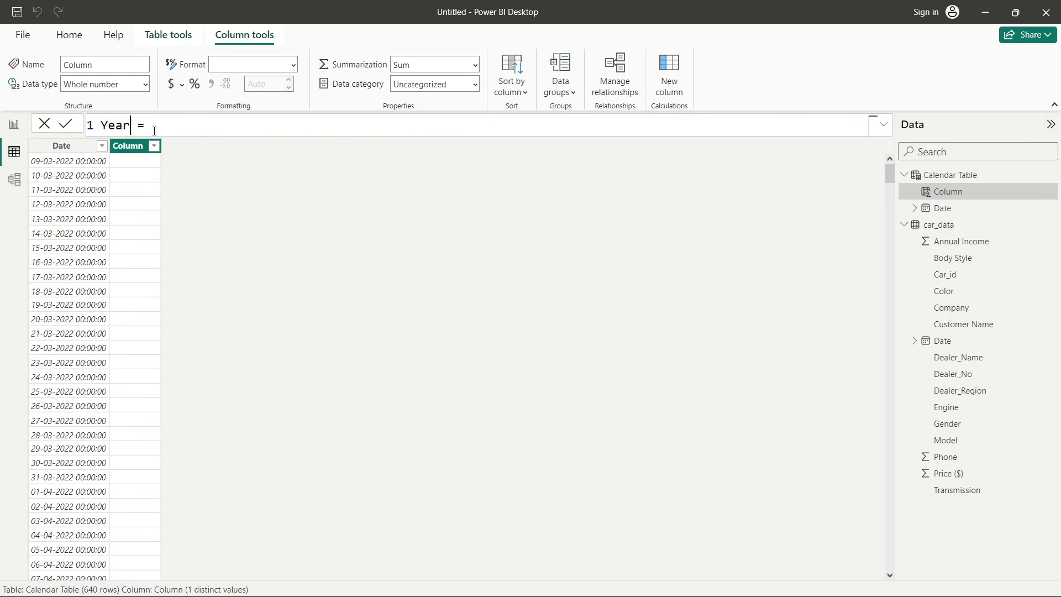
left_click(155, 131)
type("yea")
key("Tab")
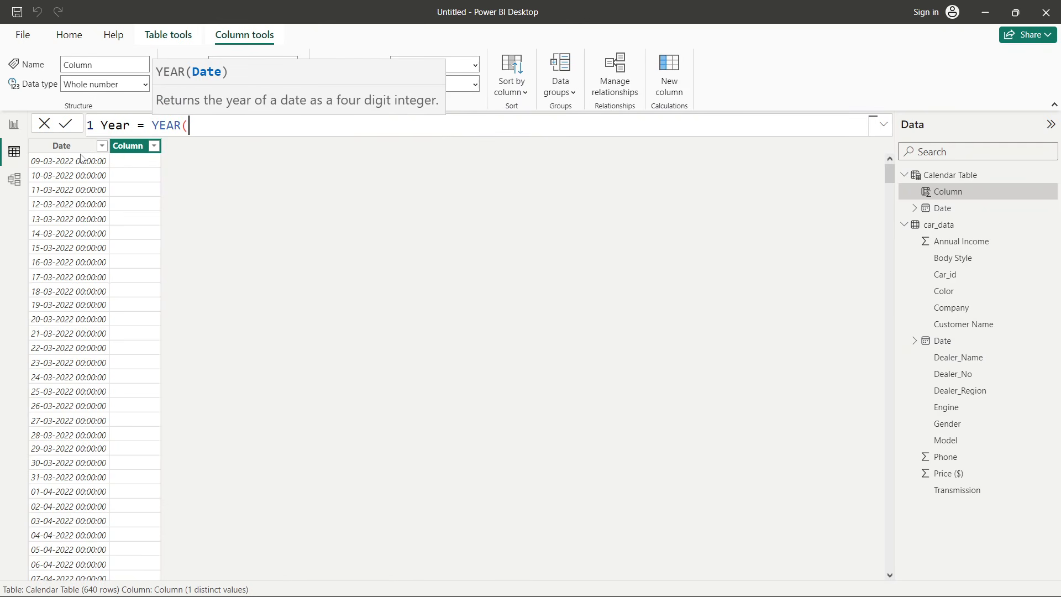
type("calen")
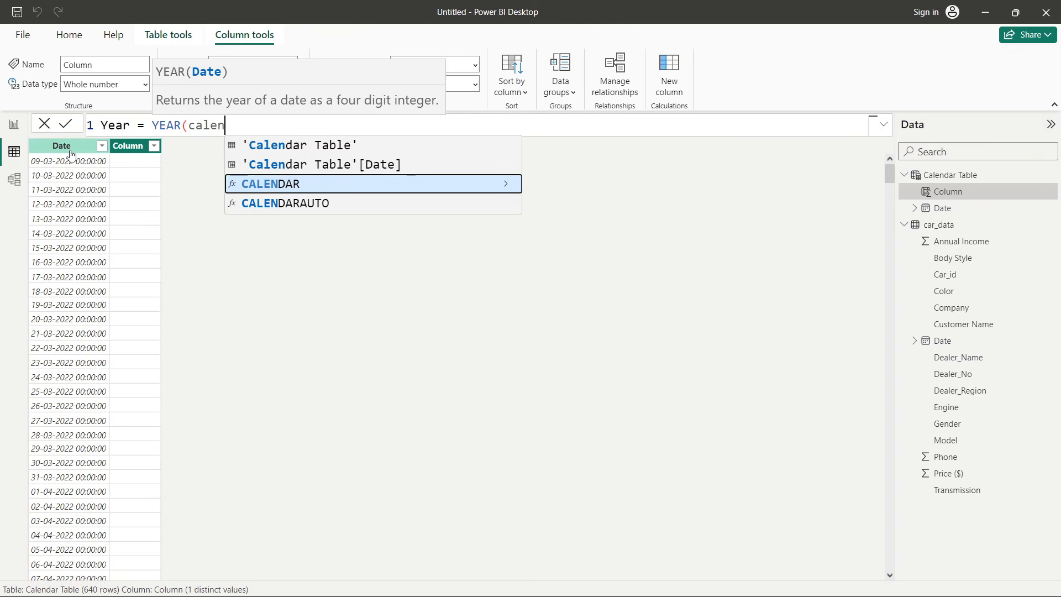
left_click(339, 165)
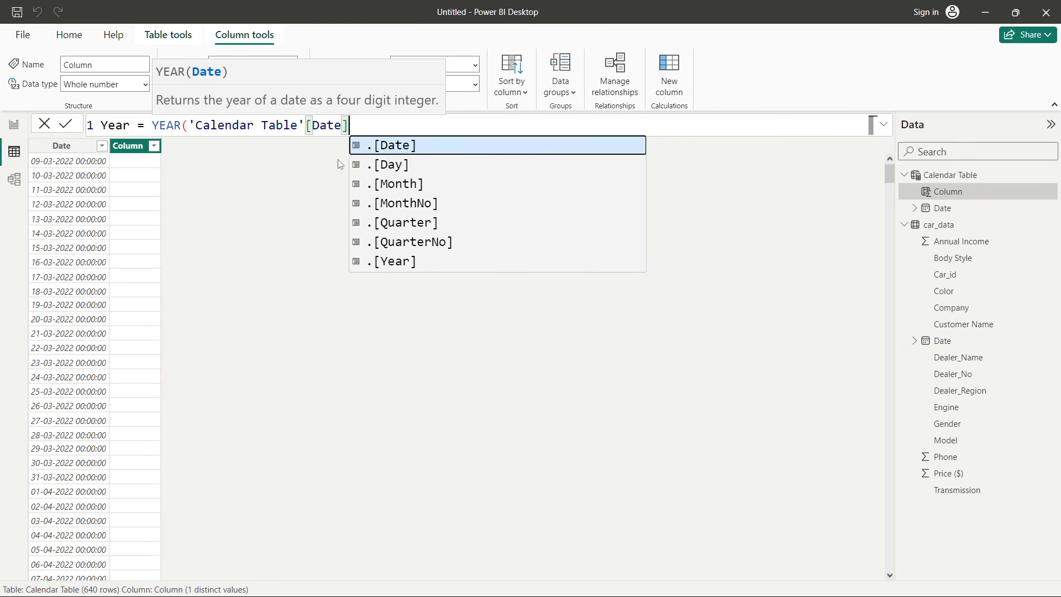
type(")")
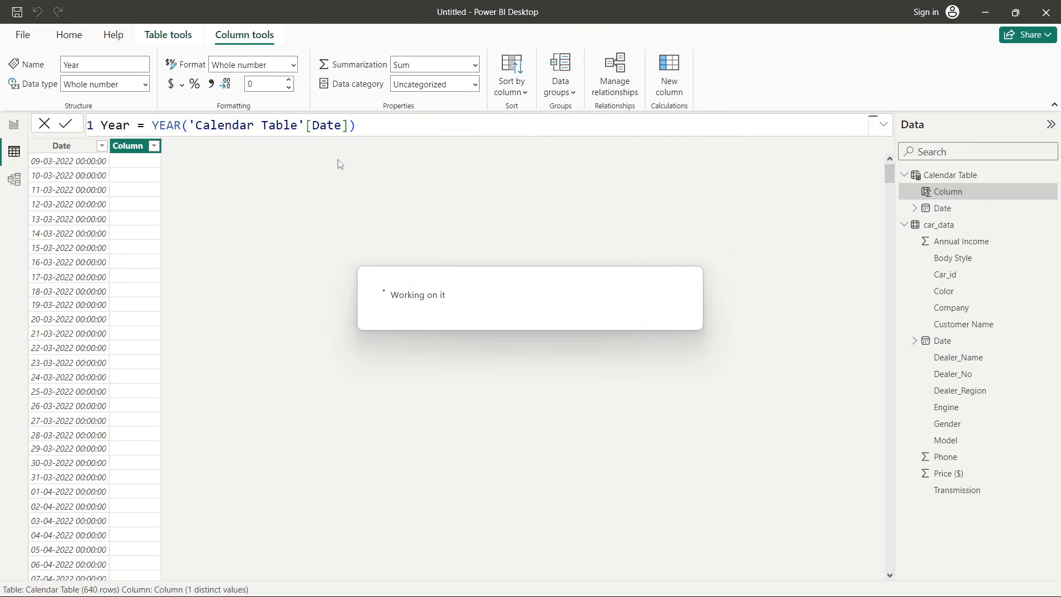
scroll(158, 247, "down", 7)
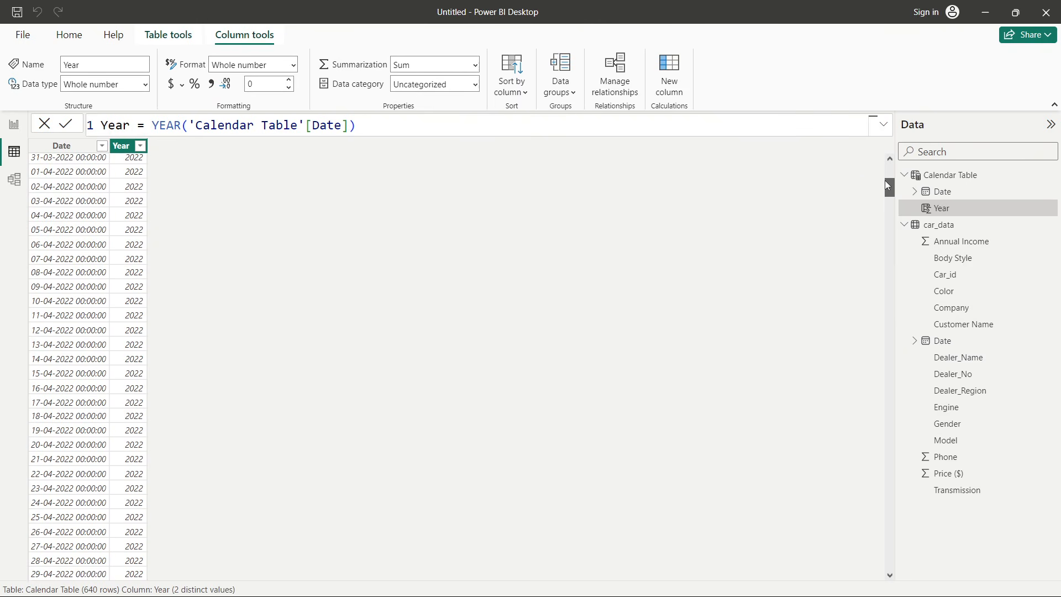
left_click_drag(884, 180, 912, 402)
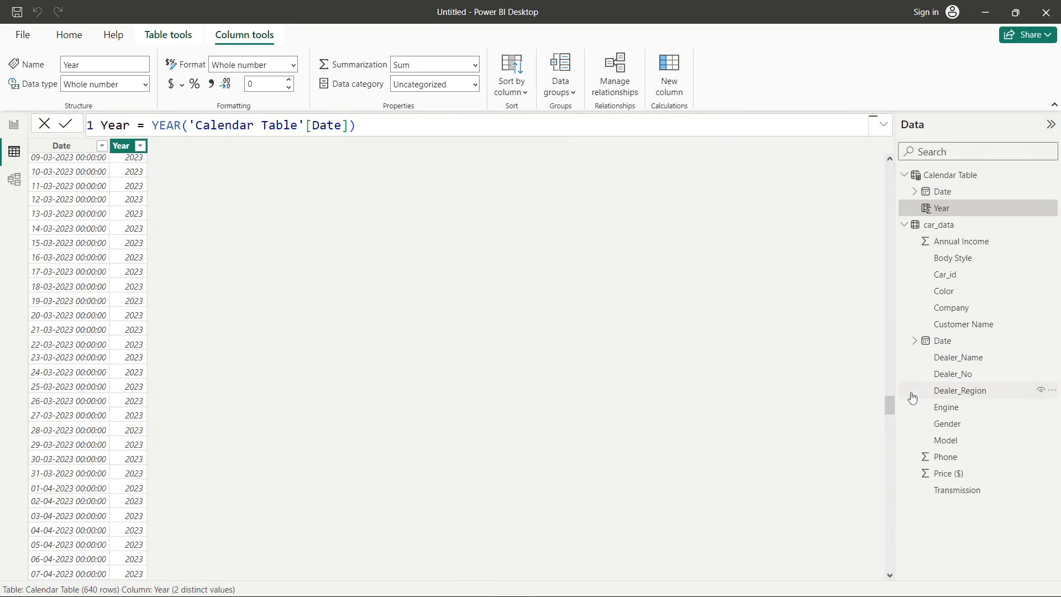
left_click_drag(892, 407, 676, 119)
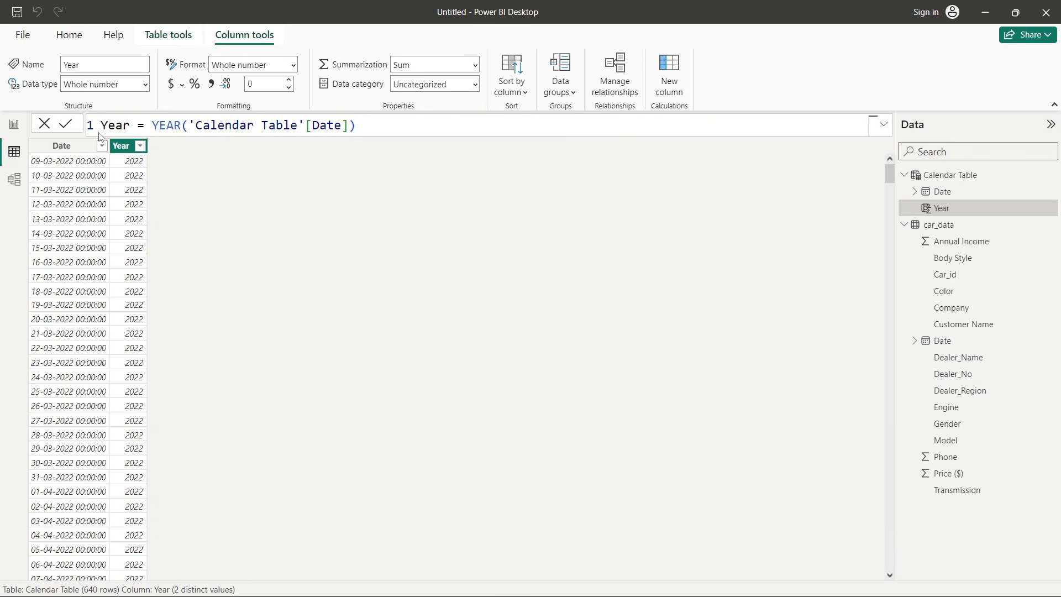
- Add a calculated column Month defined as FORMAT('Calendar Table'[Date],MMMM)
left_click(670, 85)
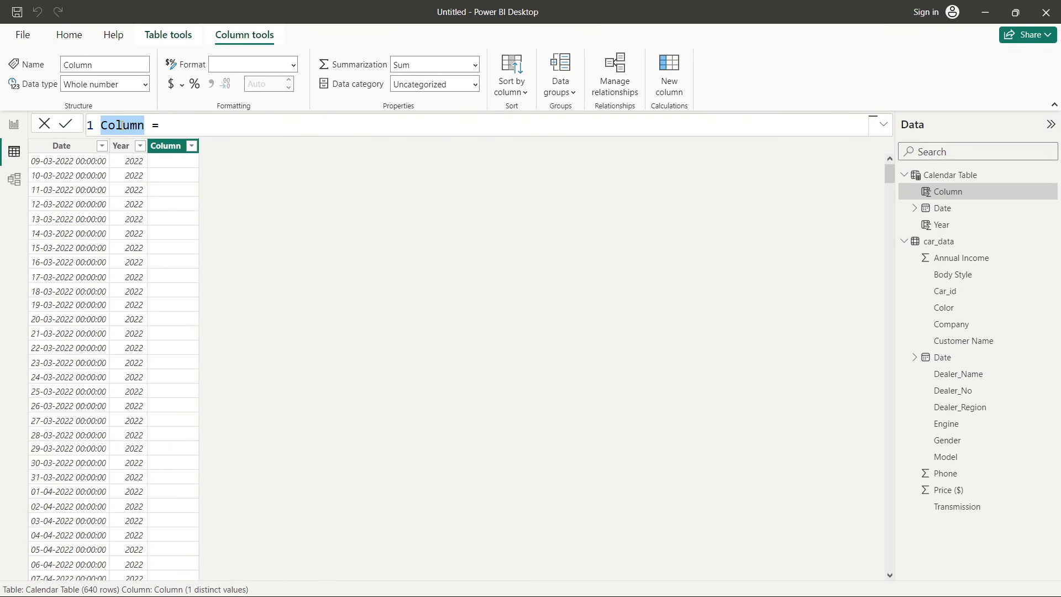
type("Month")
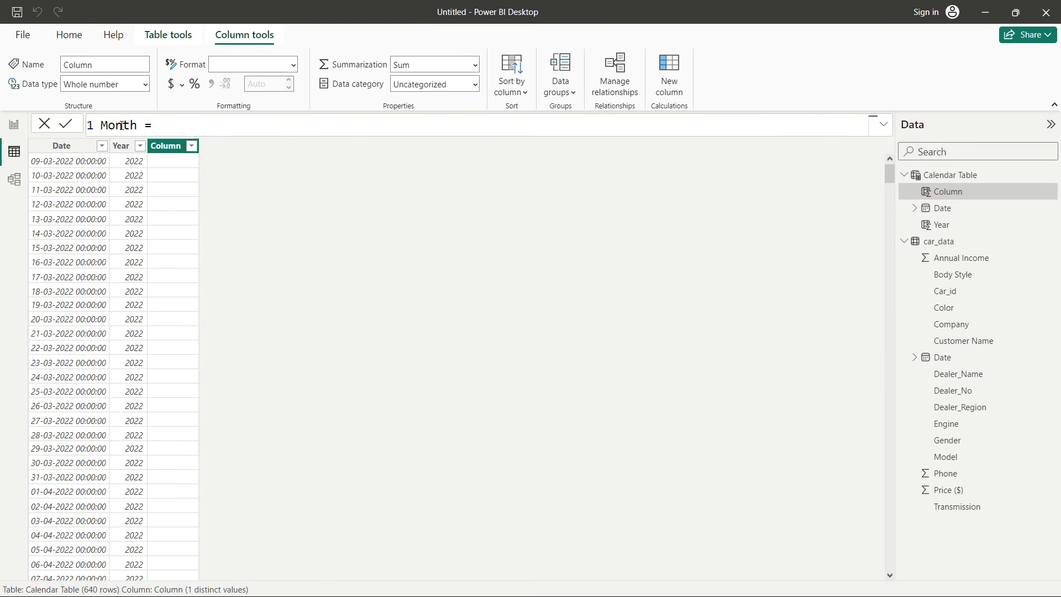
left_click(182, 130)
type("FORMAT(")
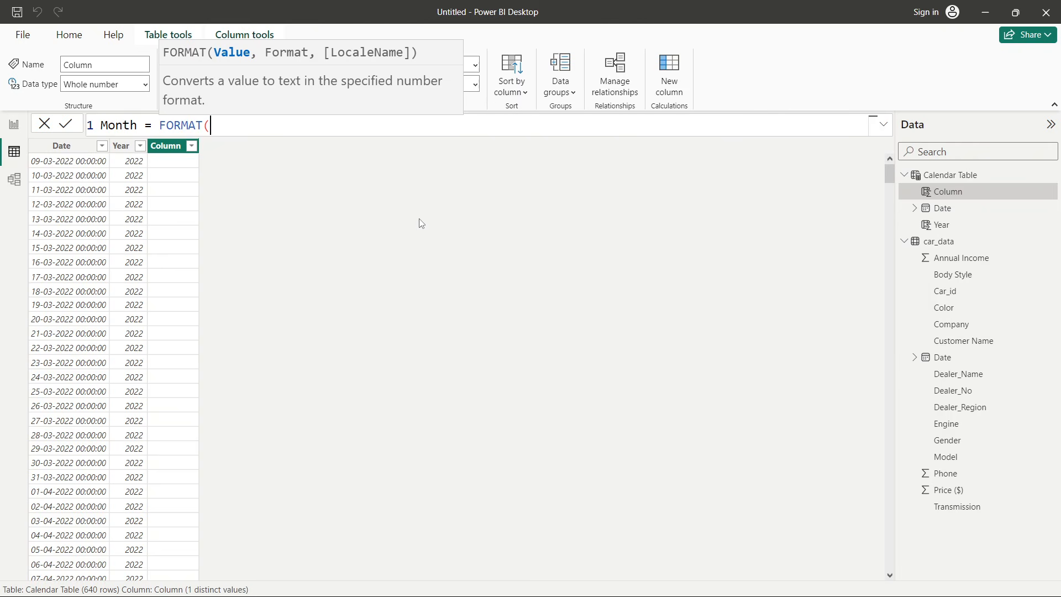
type("cale")
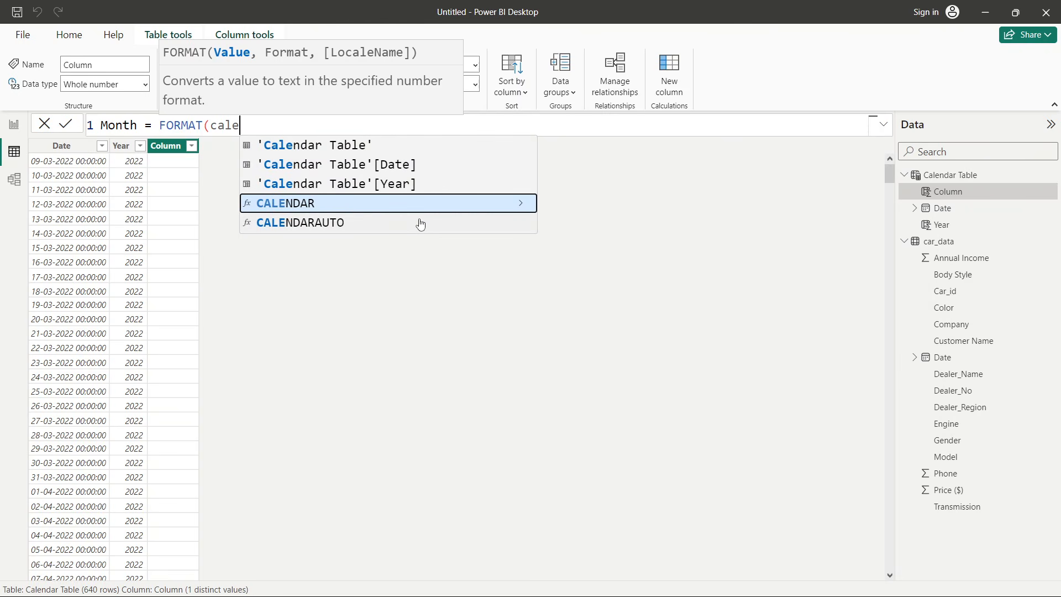
left_click(401, 170)
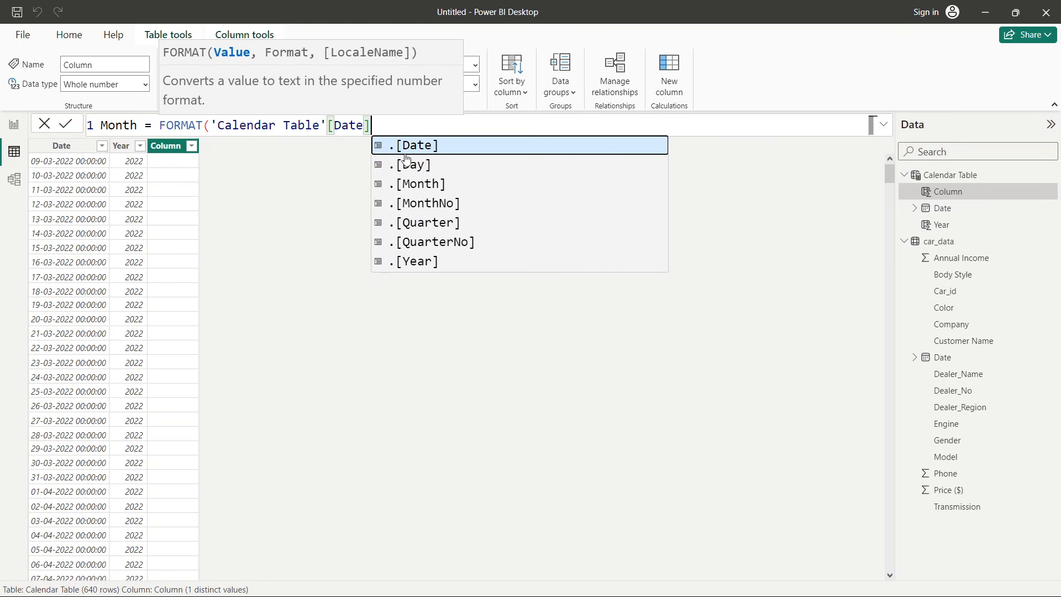
type(",")
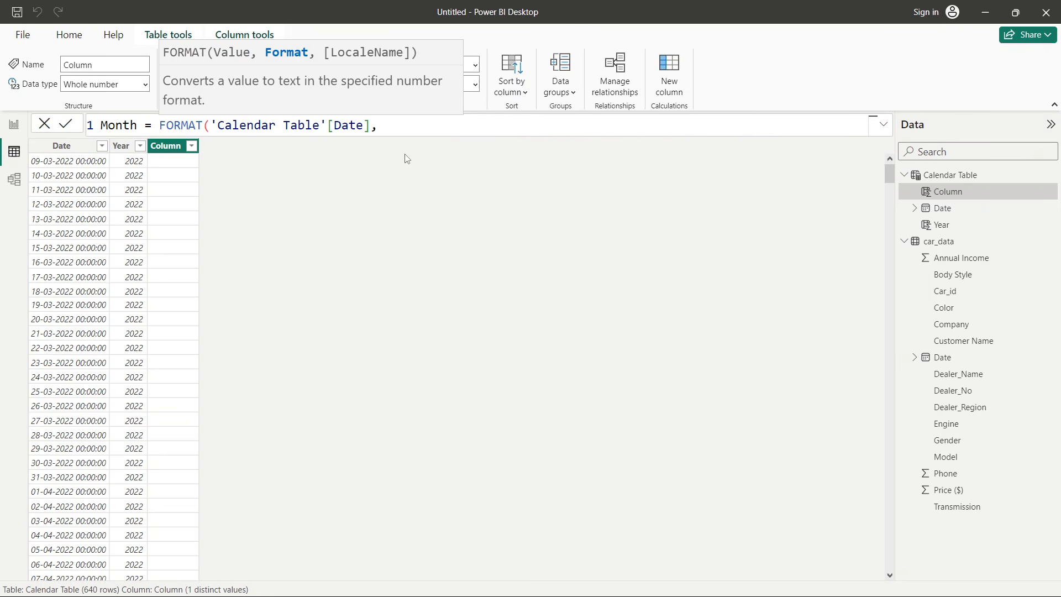
type("MMMM)")
key("Return")
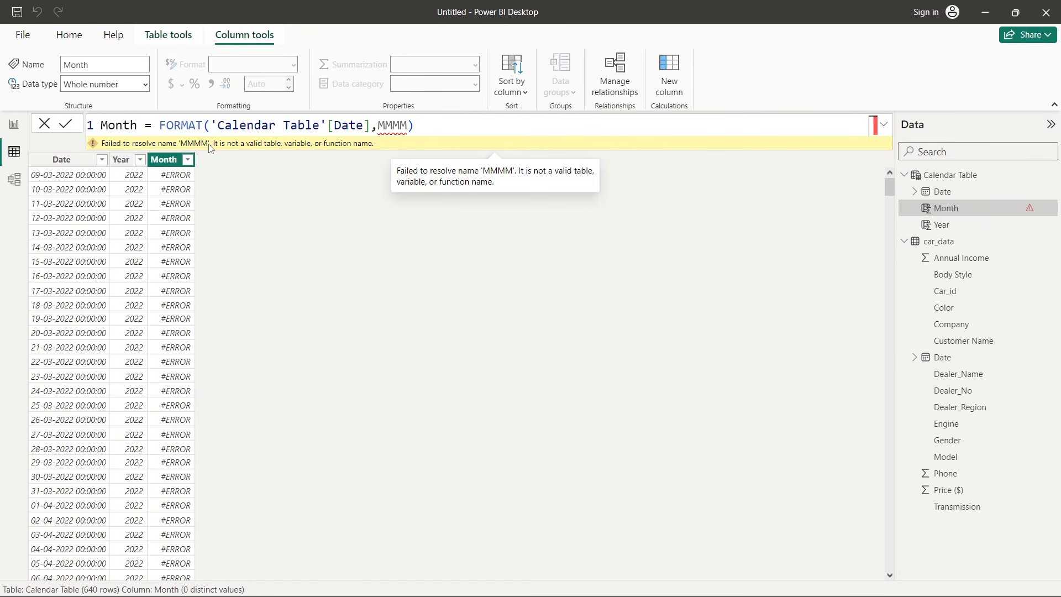
- Enclose MMMM in quotes to correct the Month formula and review the resulting month names
left_click(380, 125)
type("\"")
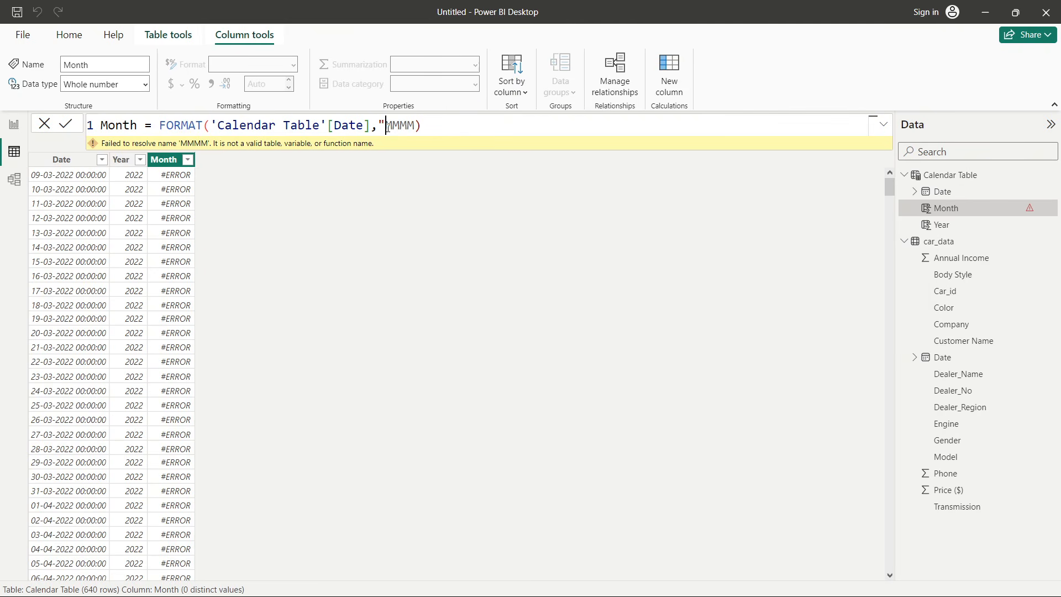
left_click(415, 126)
type("\"")
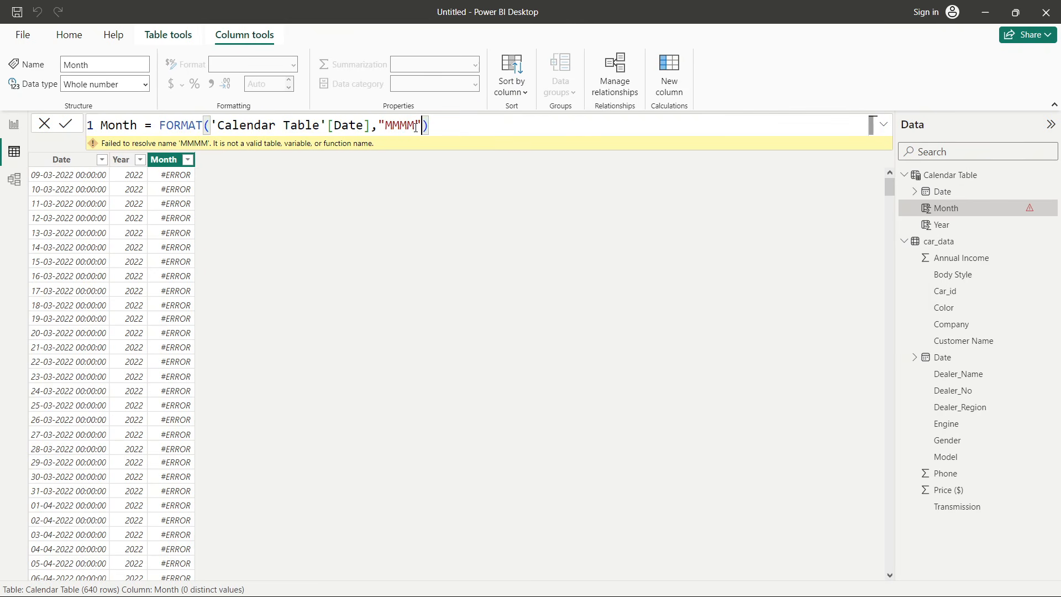
key("Return")
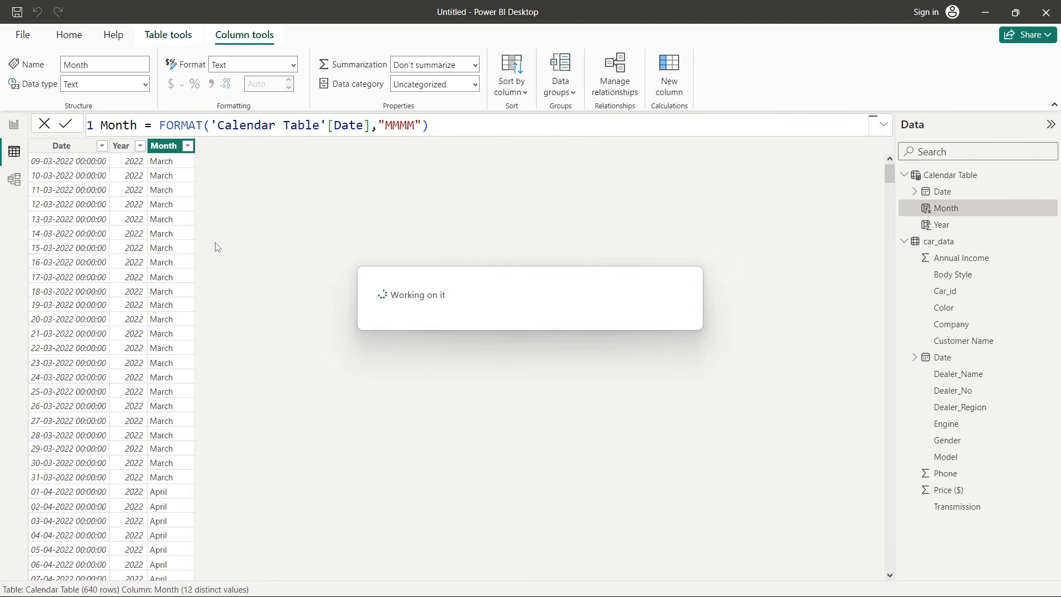
scroll(139, 203, "down", 10)
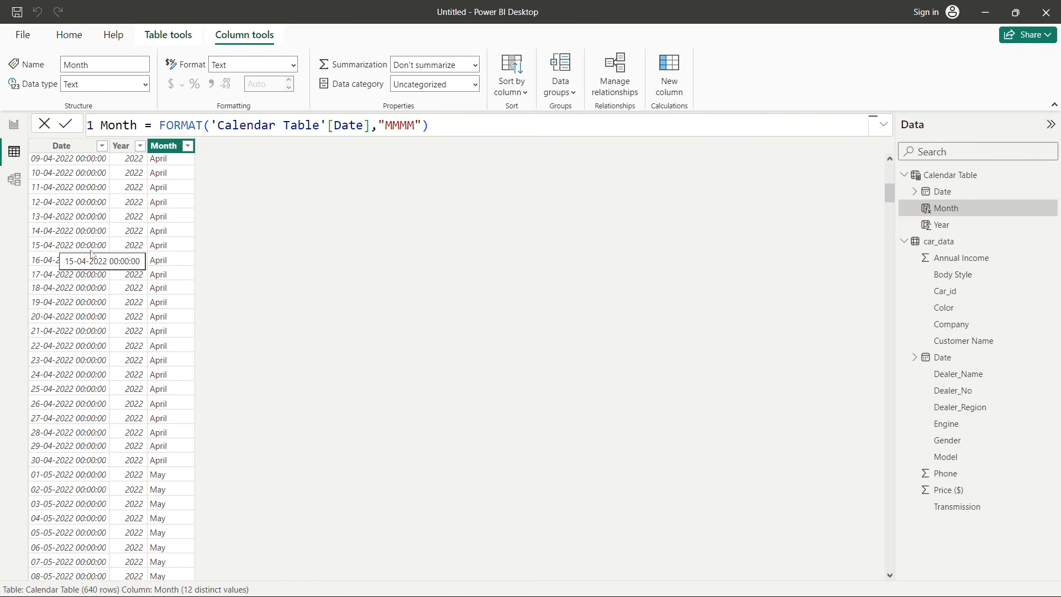
scroll(324, 293, "up", 10)
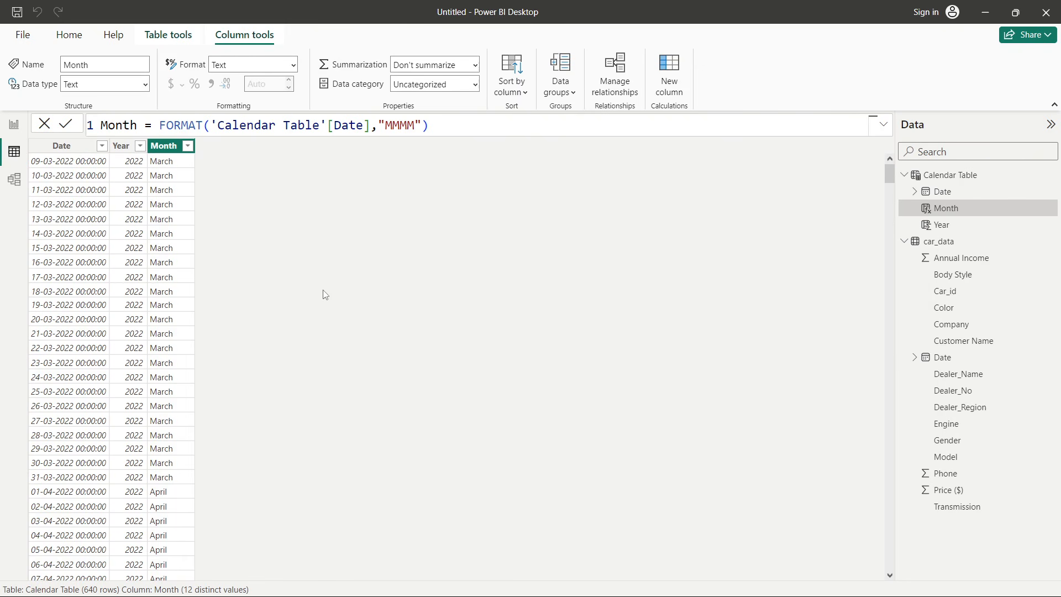
- Add a calculated column Week defined as WEEKNUM('Calendar Table'[Date]) and scroll through its values
double_click(124, 127)
type("Week =")
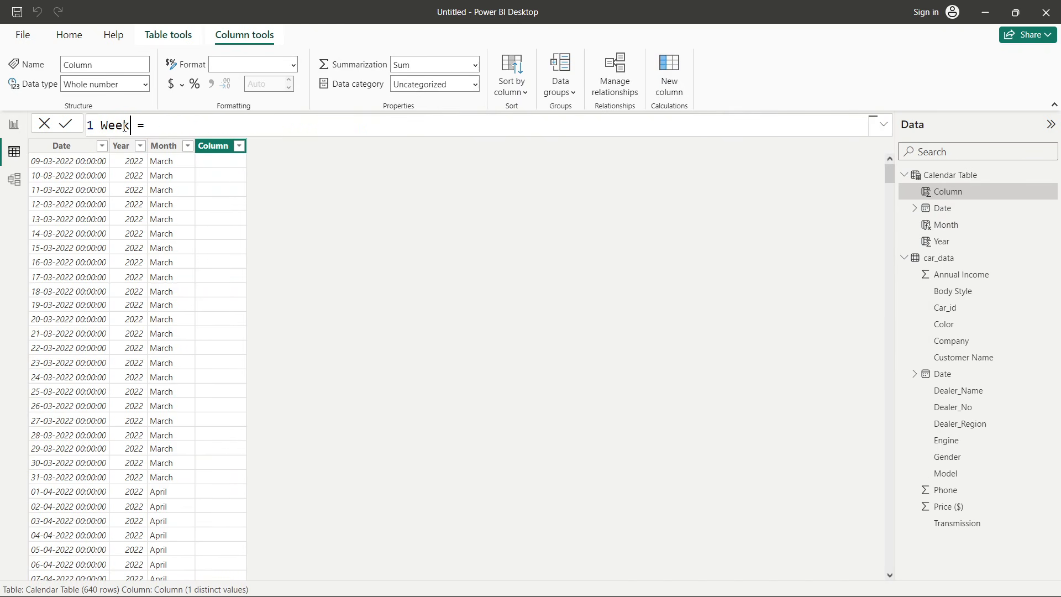
left_click(165, 132)
type("week")
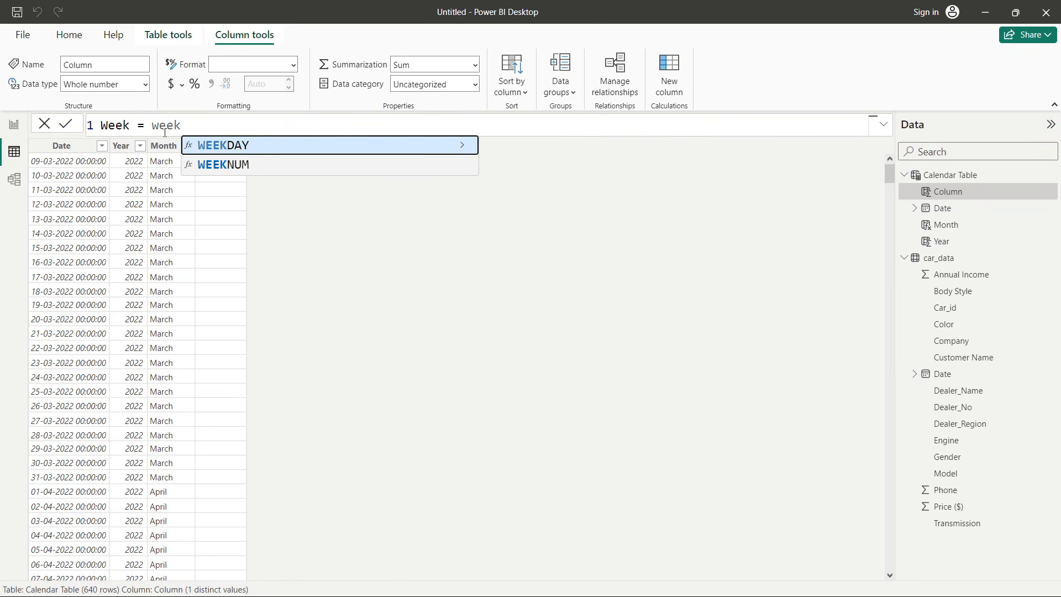
left_click(230, 170)
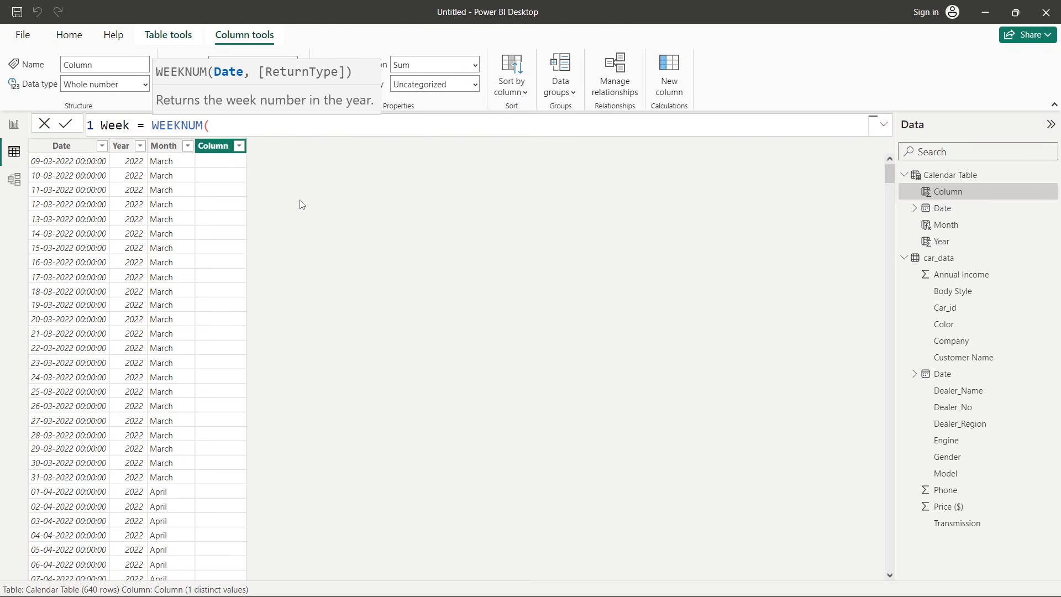
type("calen")
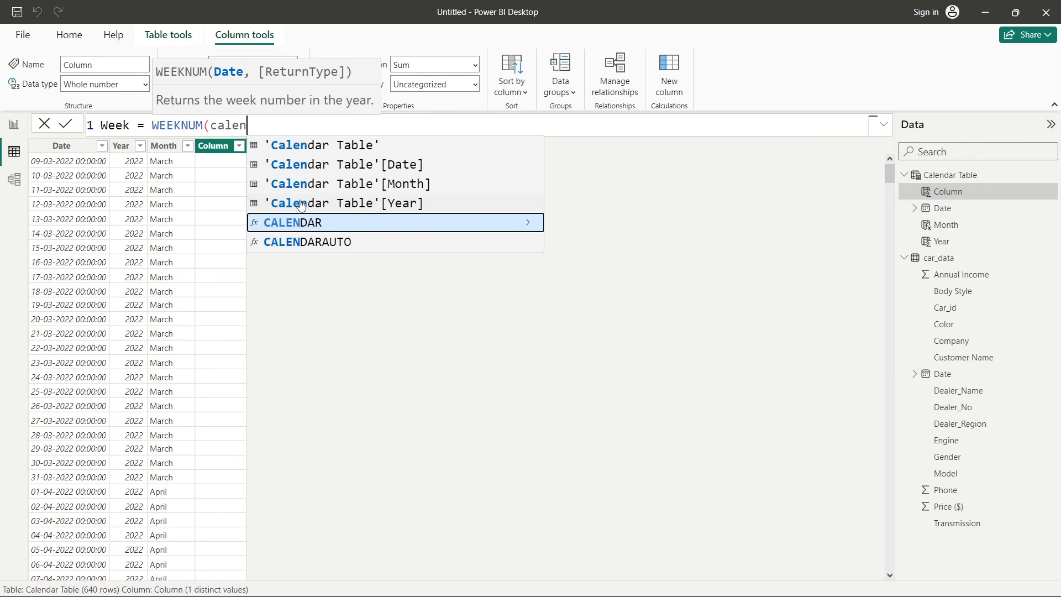
left_click(373, 167)
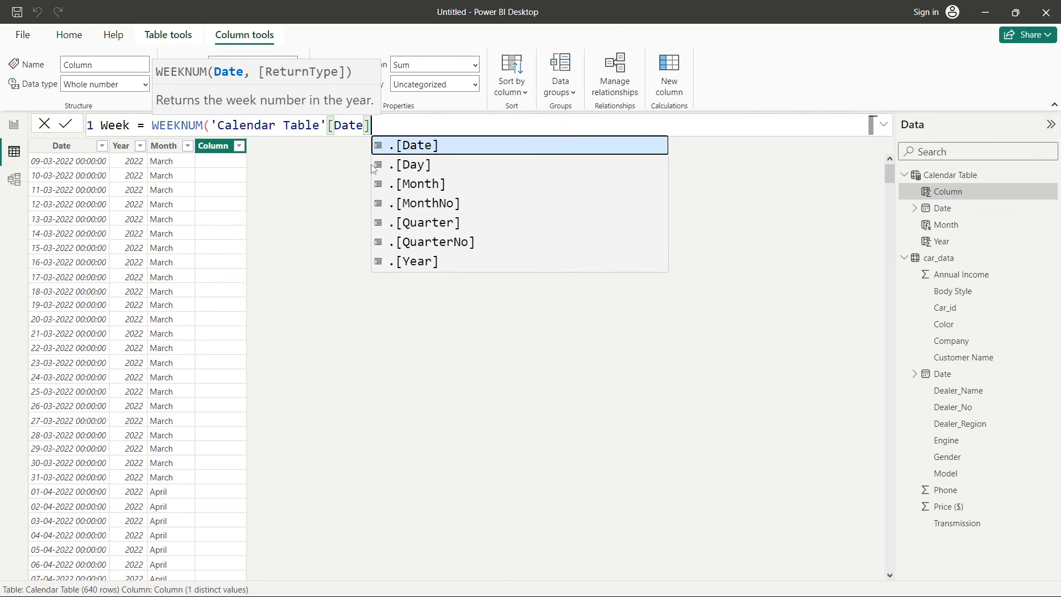
type(")")
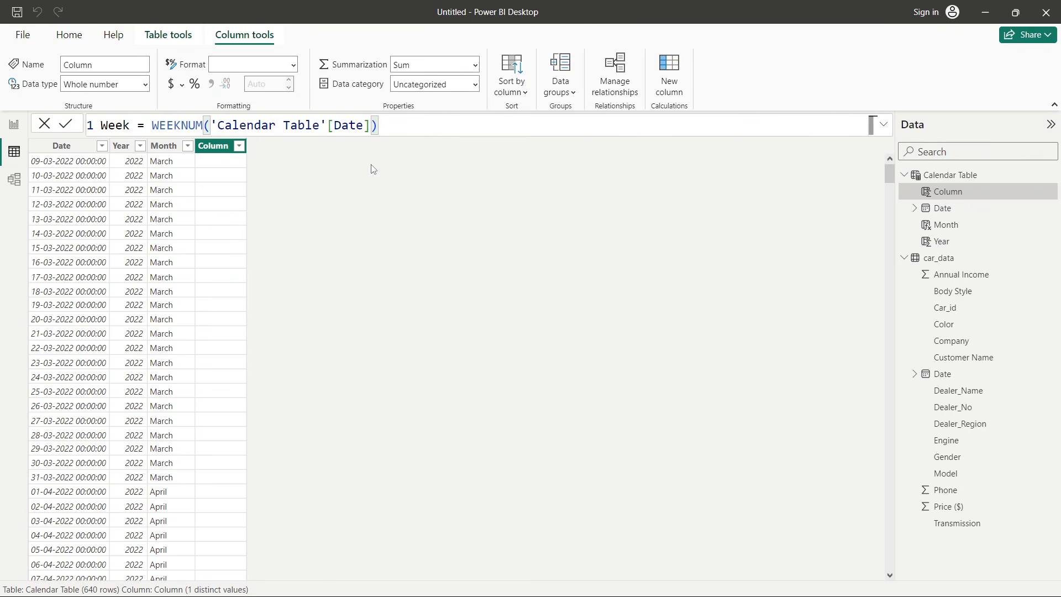
key("Return")
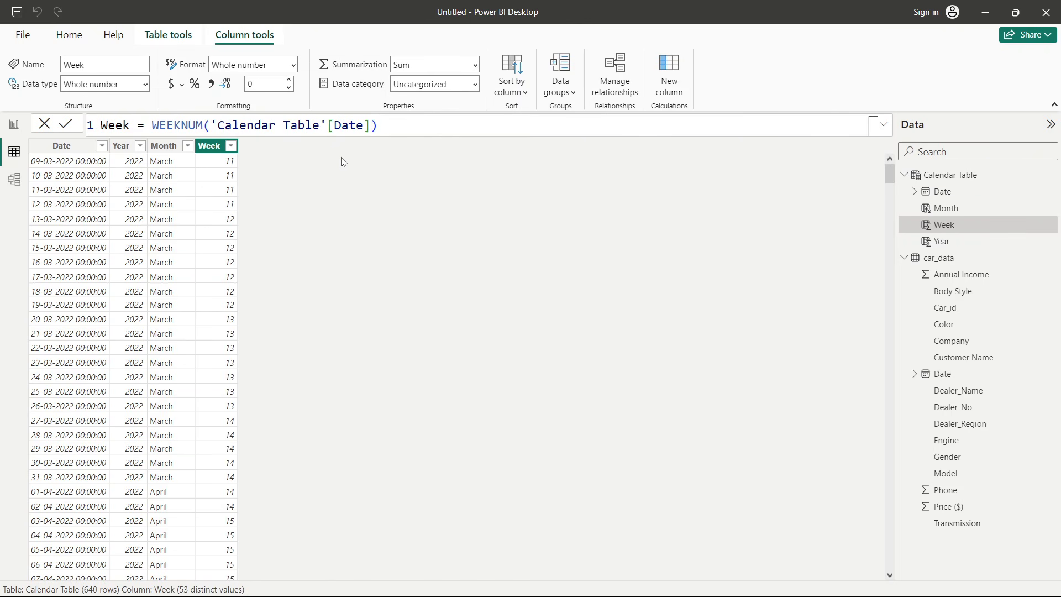
scroll(220, 275, "down", 10)
scroll(221, 275, "up", 10)
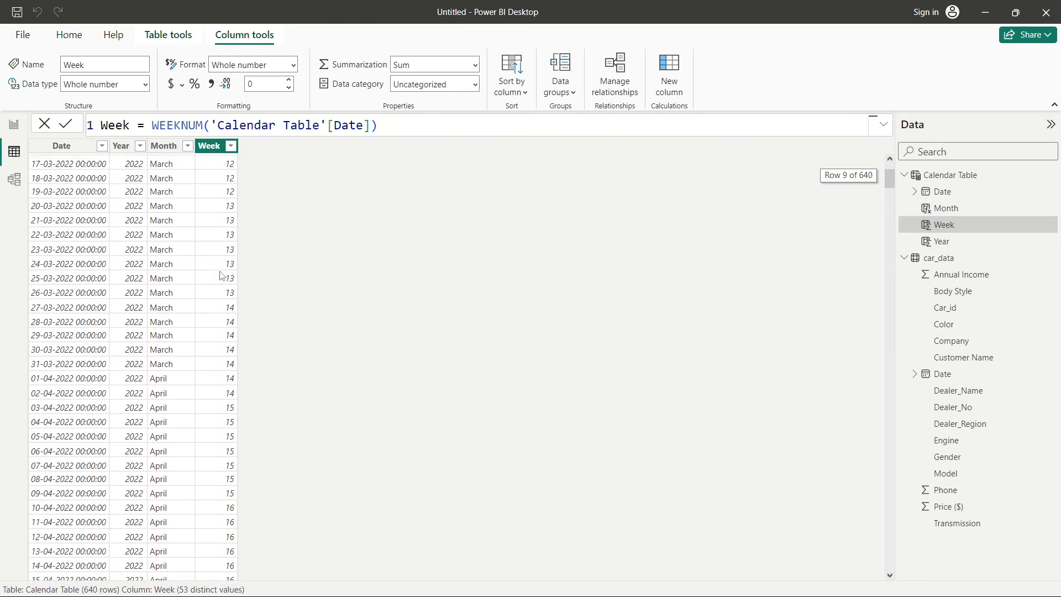
scroll(220, 275, "down", 20)
scroll(221, 275, "down", 20)
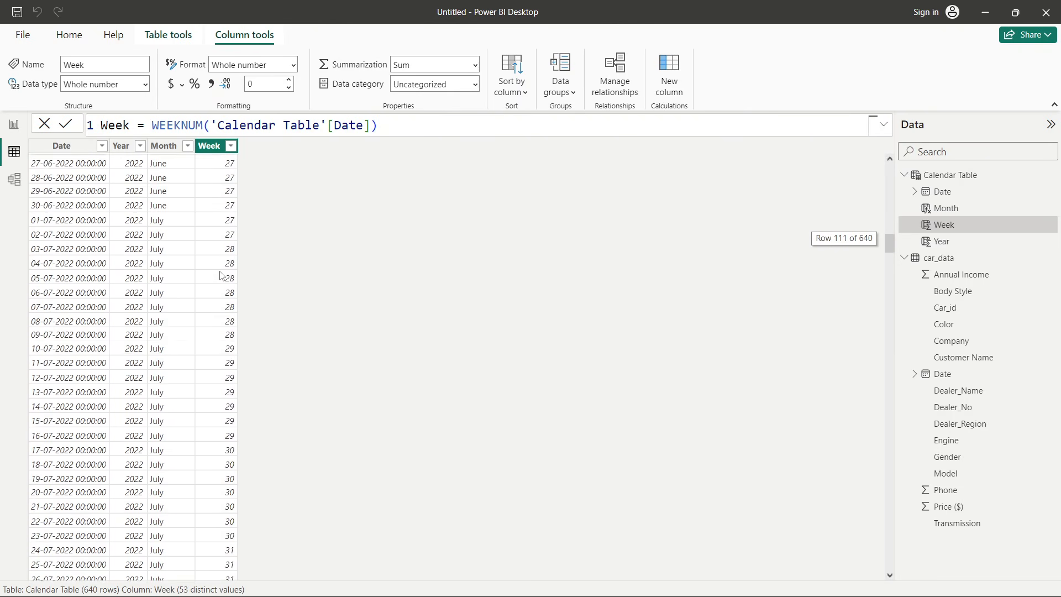
scroll(220, 275, "up", 18)
scroll(221, 275, "up", 20)
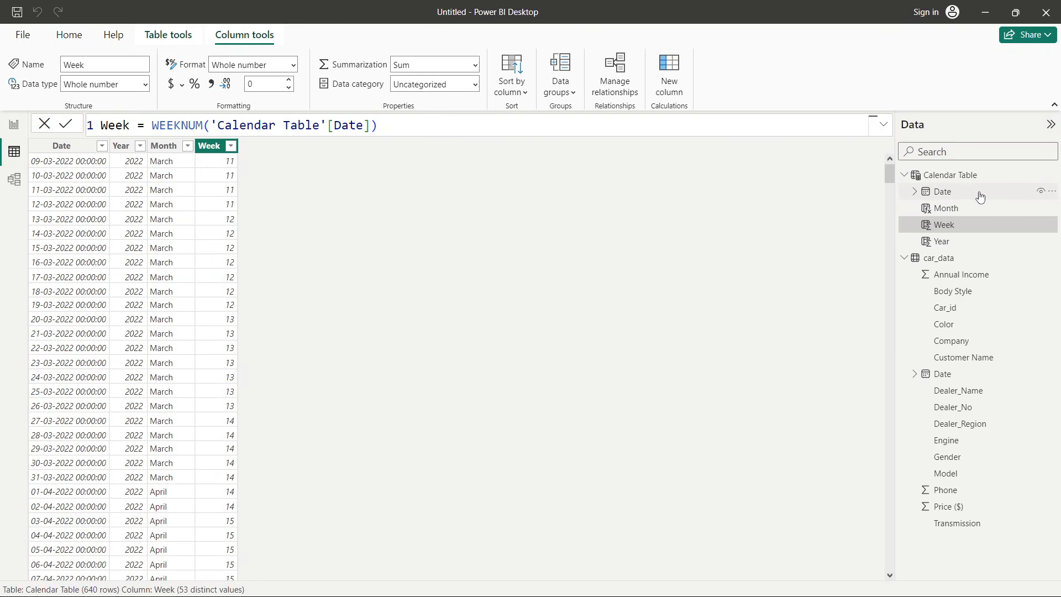
- Switch to model view and move the Calendar Table card to the right, away from car_data
left_click(960, 177)
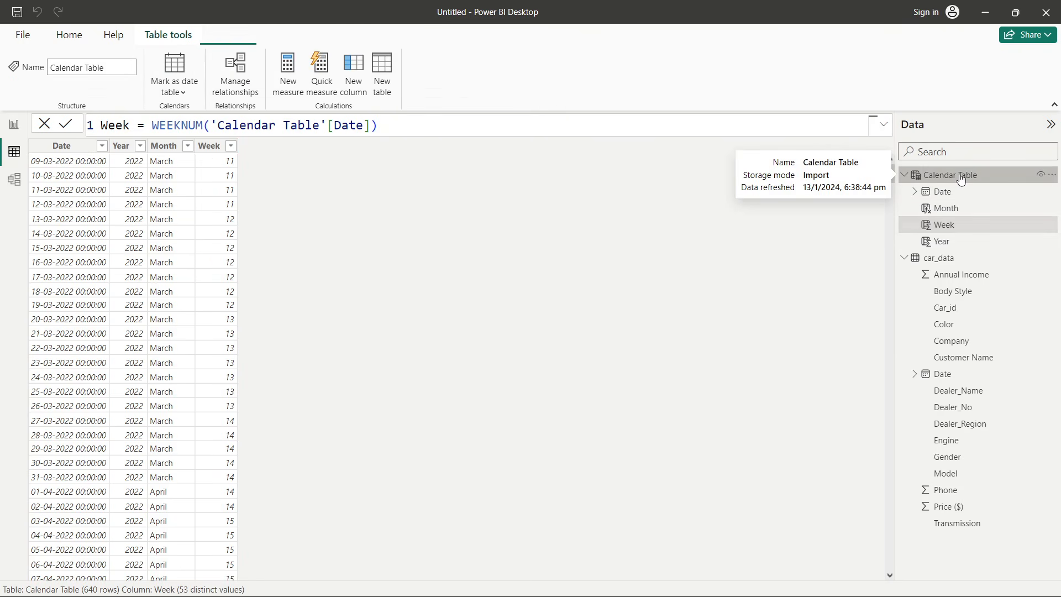
left_click(938, 258)
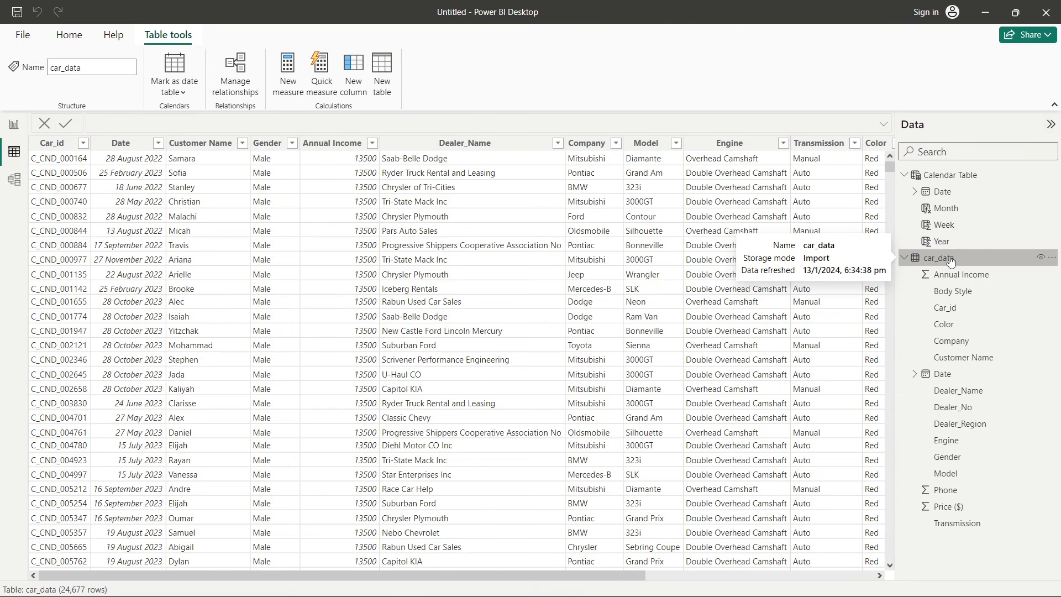
left_click(14, 180)
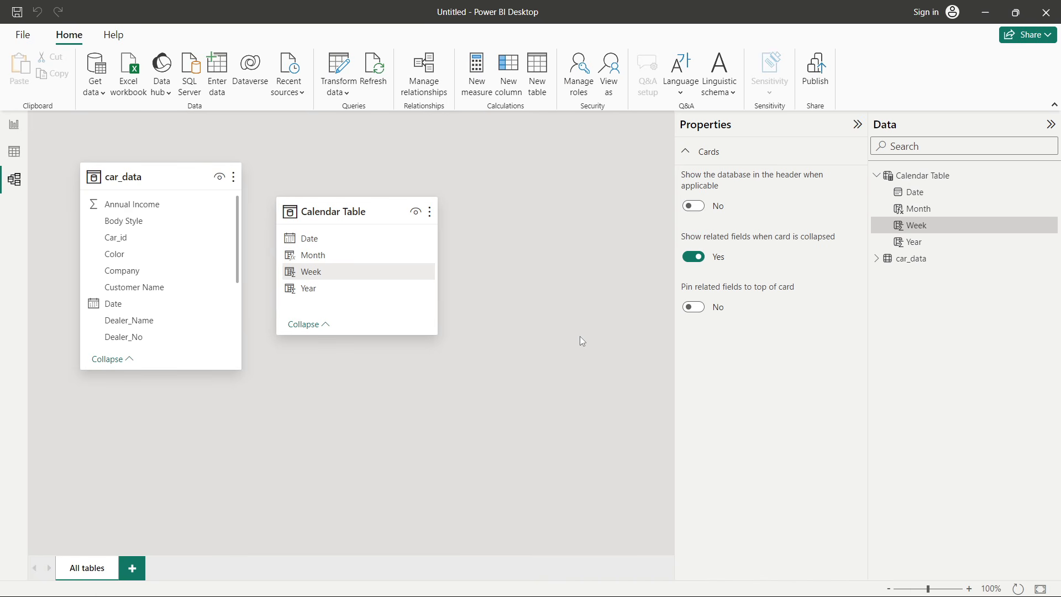
left_click_drag(351, 211, 478, 214)
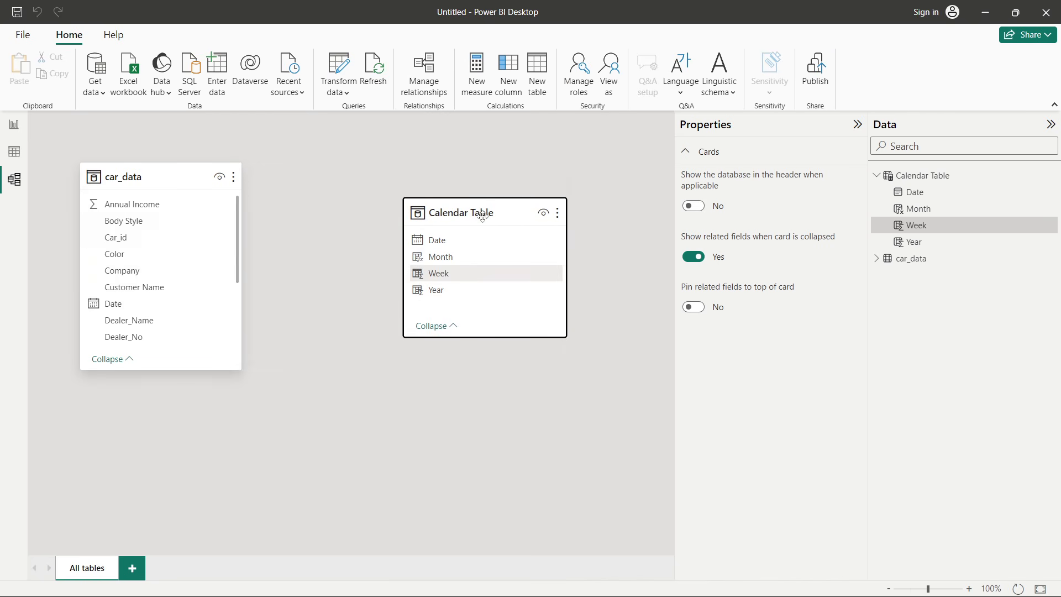
- Create a relationship linking the Calendar Table's Date field to car_data's Date field
left_click(159, 176)
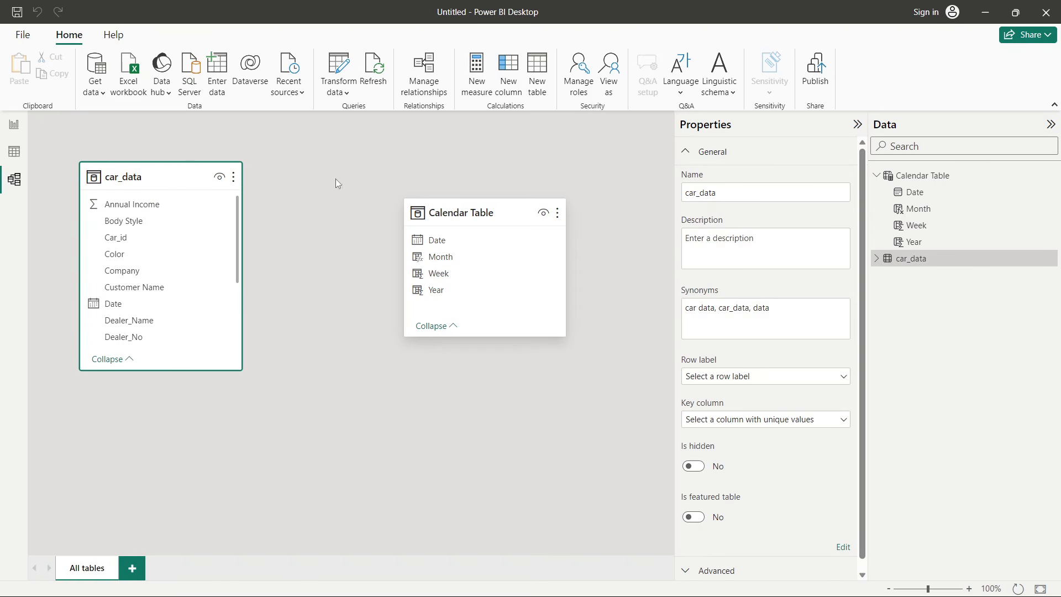
left_click(484, 211)
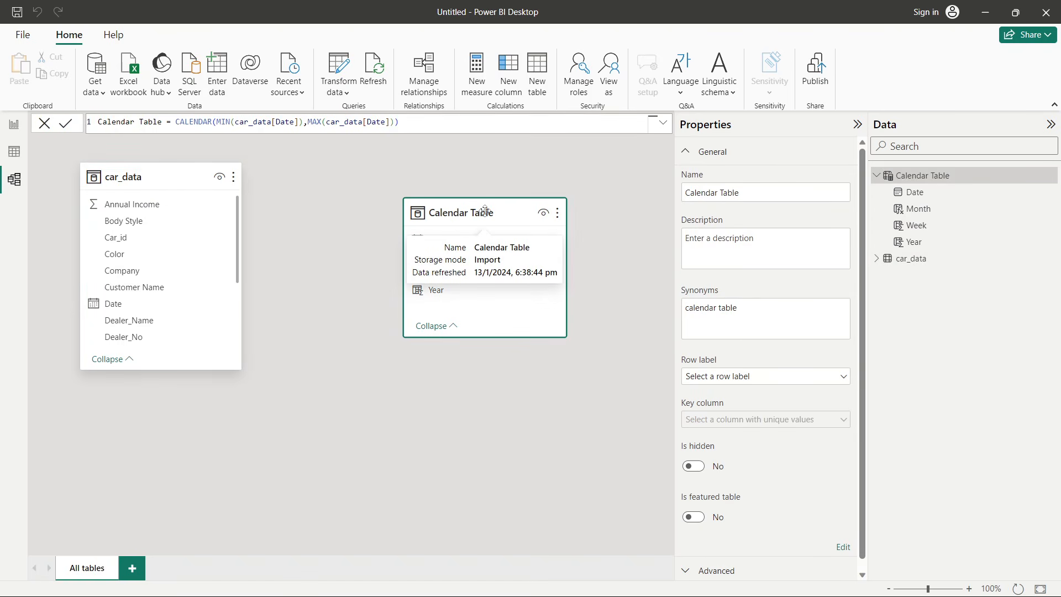
left_click(441, 413)
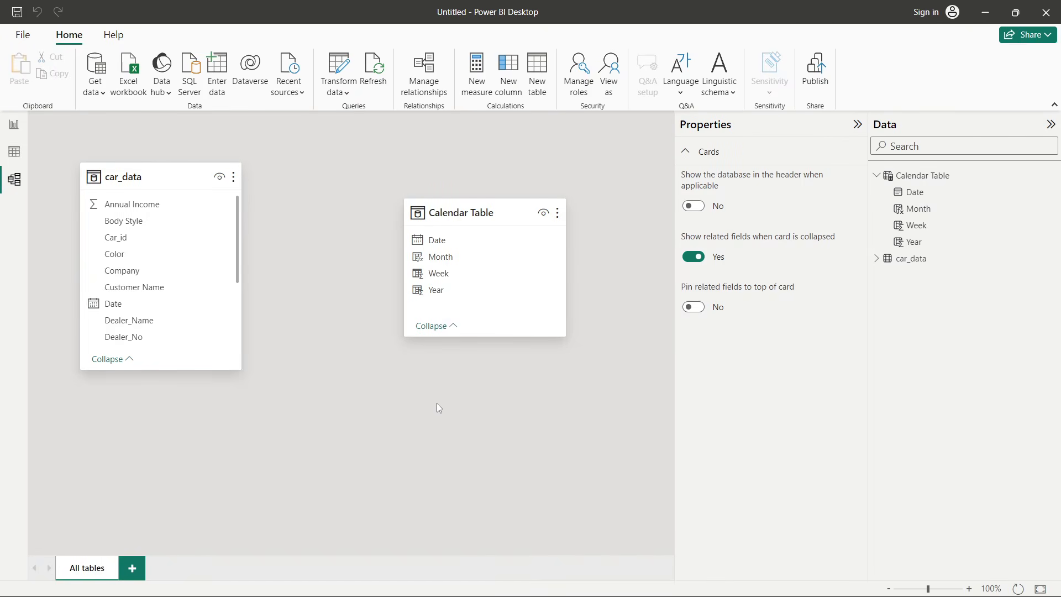
scroll(138, 232, "down", 3)
scroll(155, 277, "up", 3)
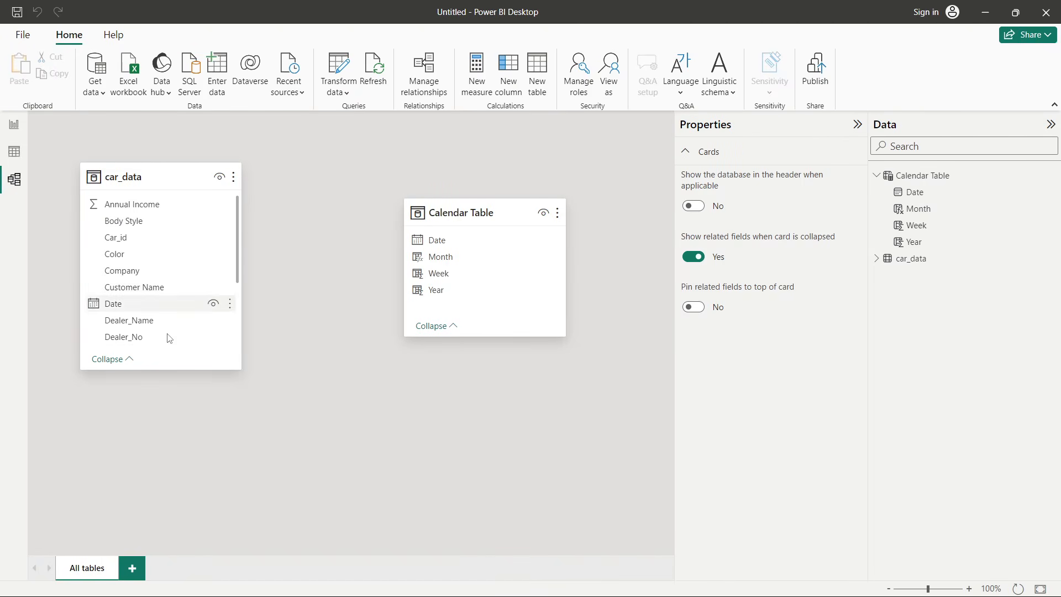
scroll(161, 299, "down", 1)
scroll(138, 282, "up", 1)
left_click_drag(444, 242, 142, 304)
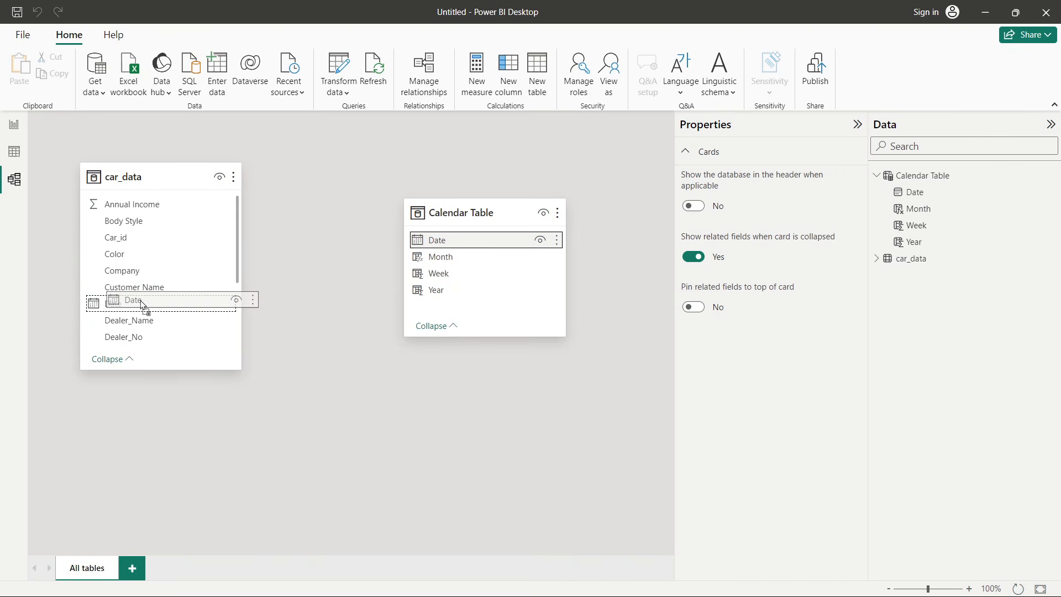
left_click_drag(142, 305, 142, 302)
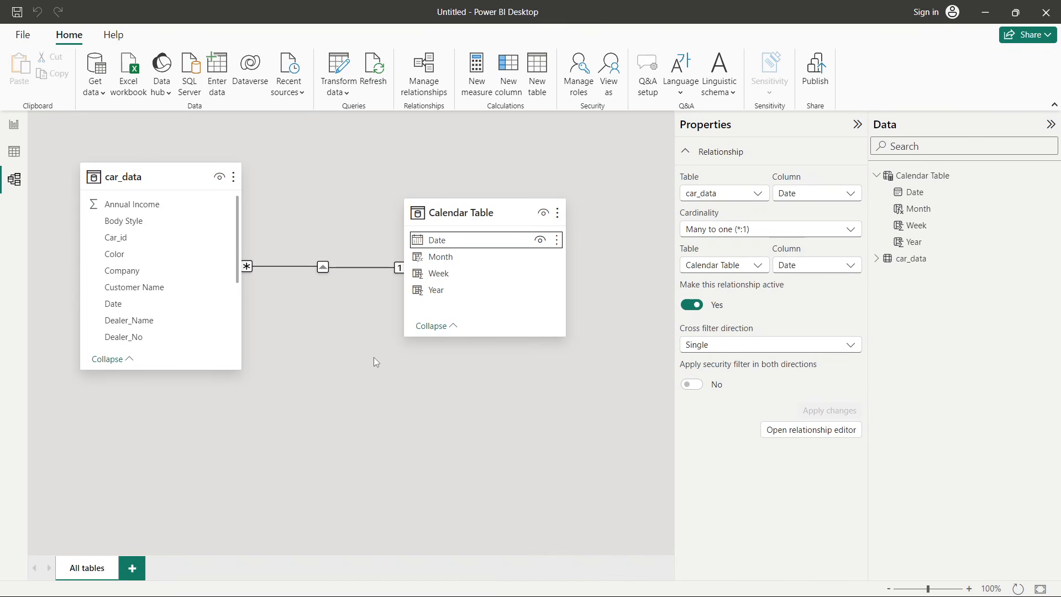
- Move the Calendar Table card lower in the model diagram
left_click_drag(459, 211, 471, 258)
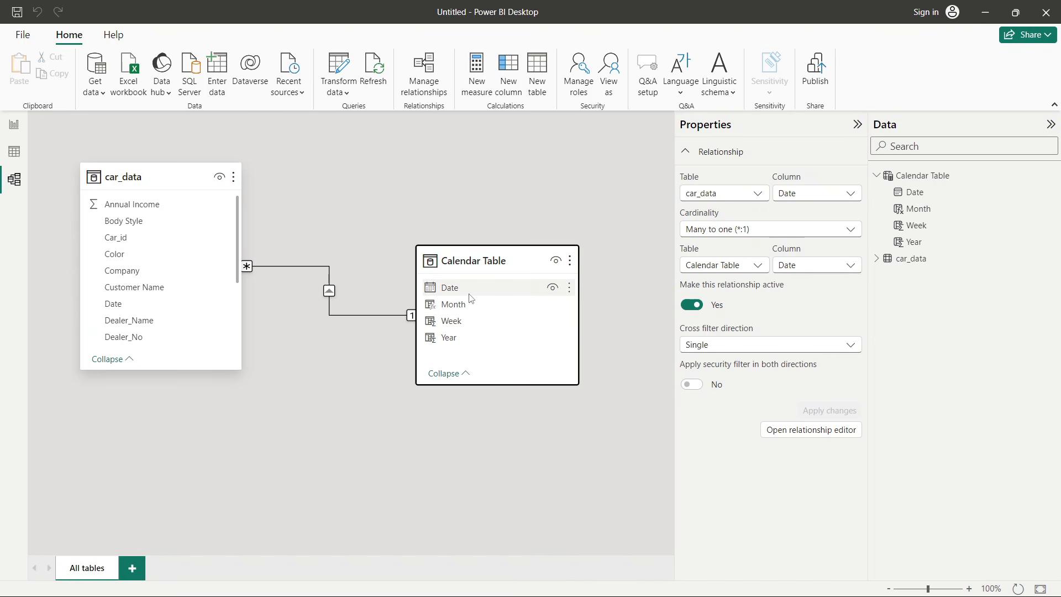
left_click(464, 277)
left_click(365, 380)
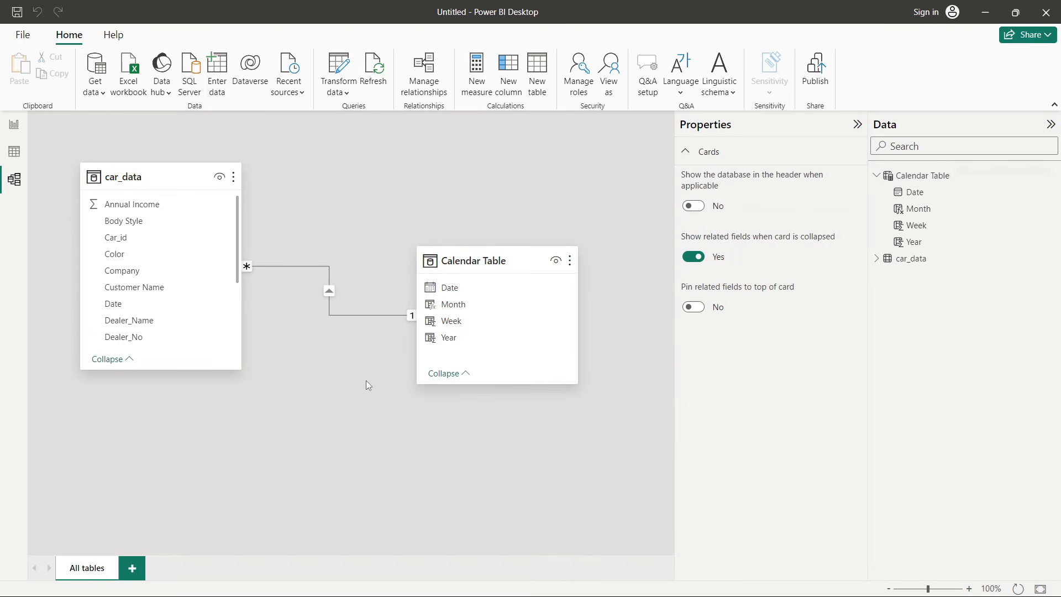
- Inspect the Date columns of car_data and Calendar Table in data view, then return to model view
left_click(15, 150)
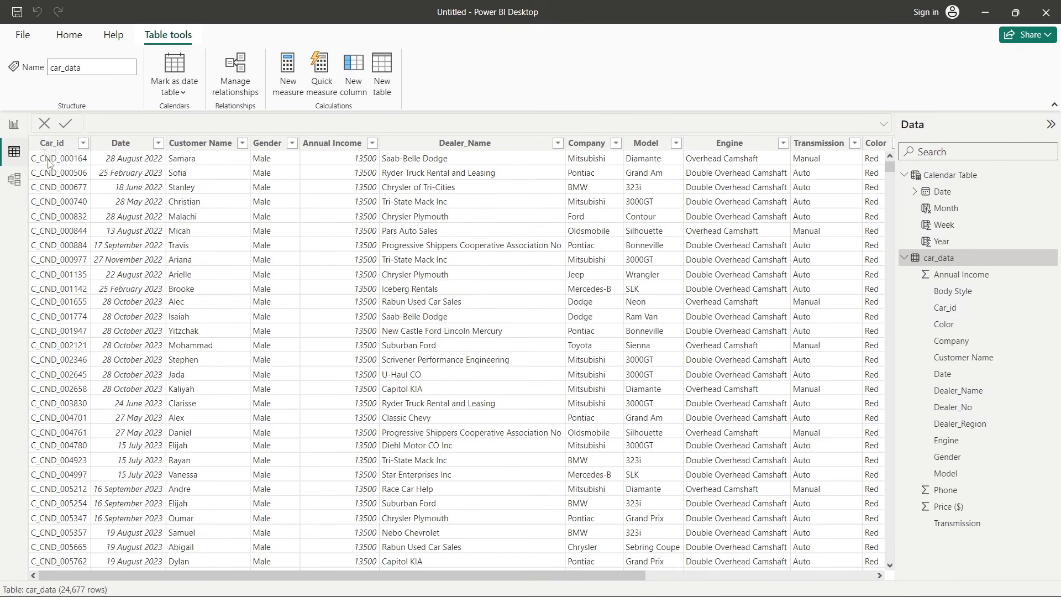
left_click(953, 176)
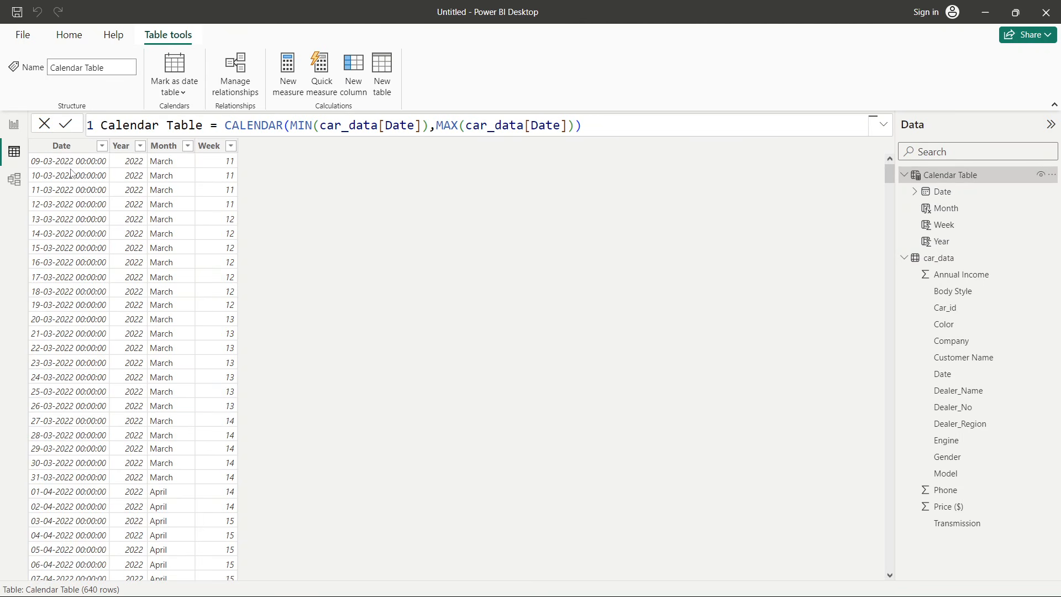
left_click(66, 199)
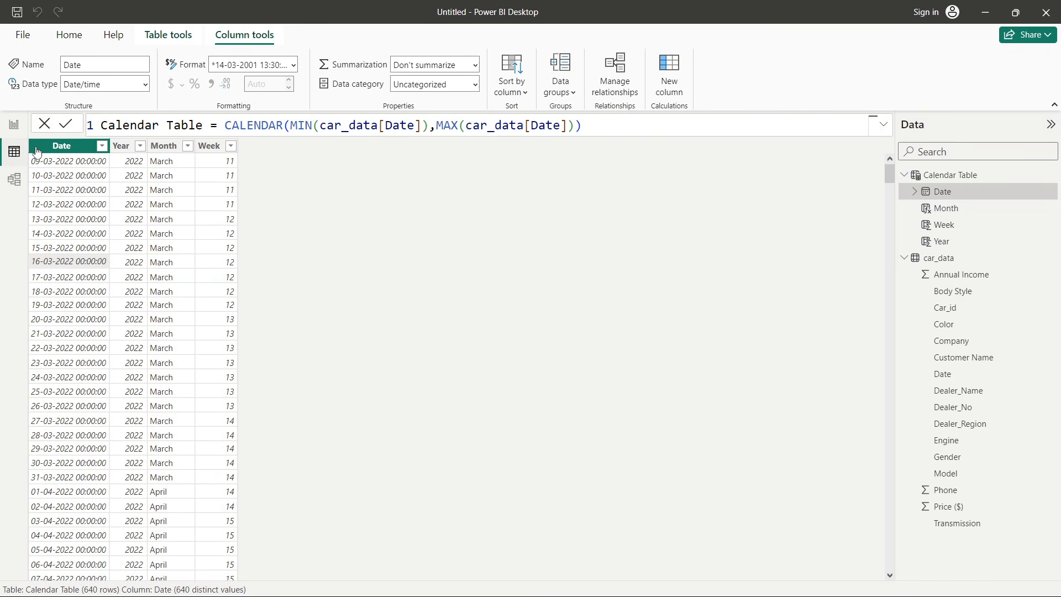
left_click(942, 257)
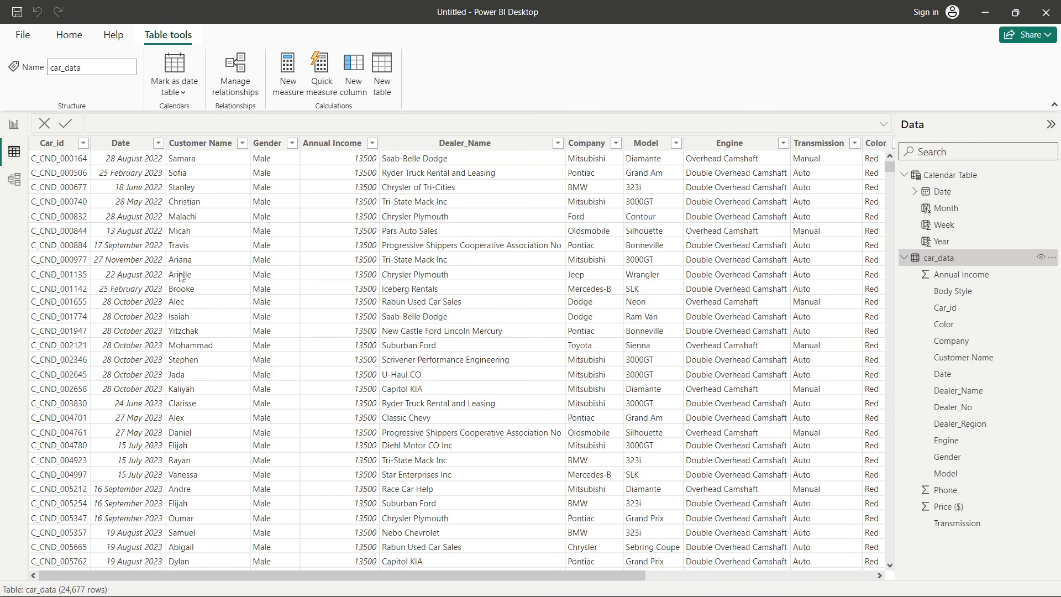
left_click(130, 319)
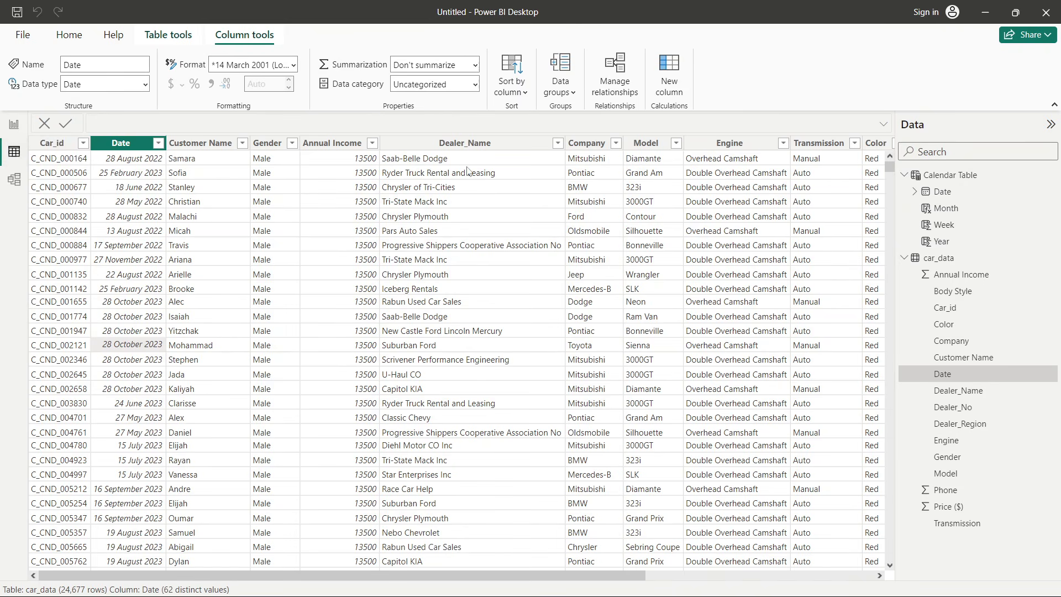
left_click(937, 177)
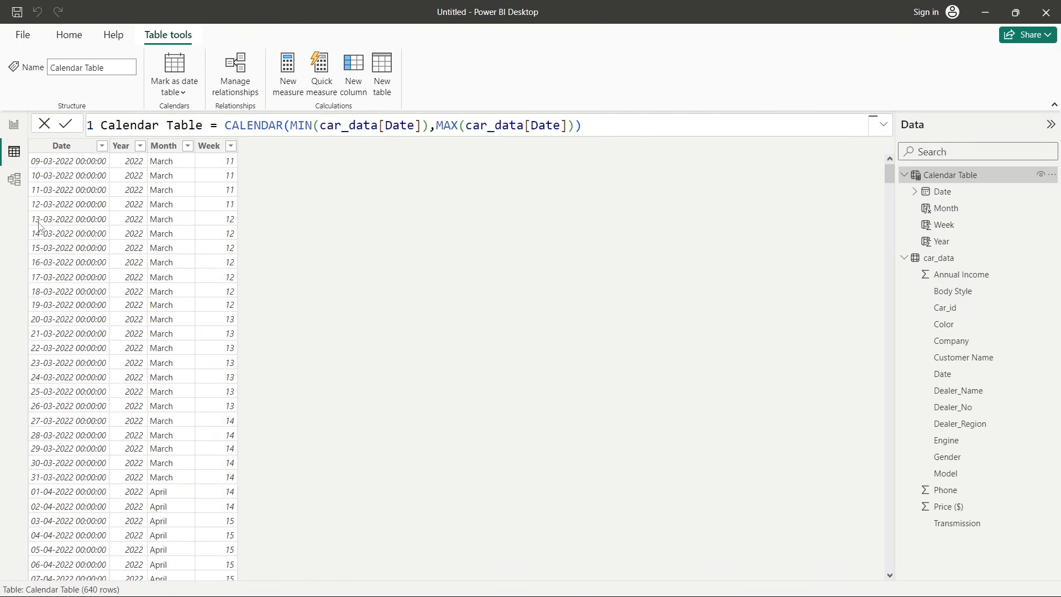
left_click(77, 233)
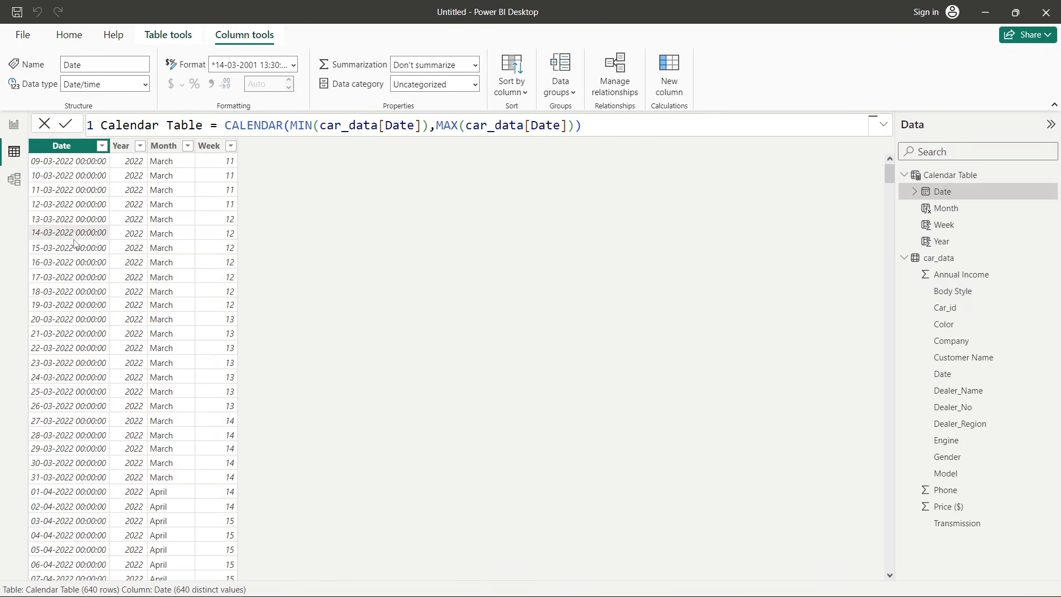
left_click(15, 179)
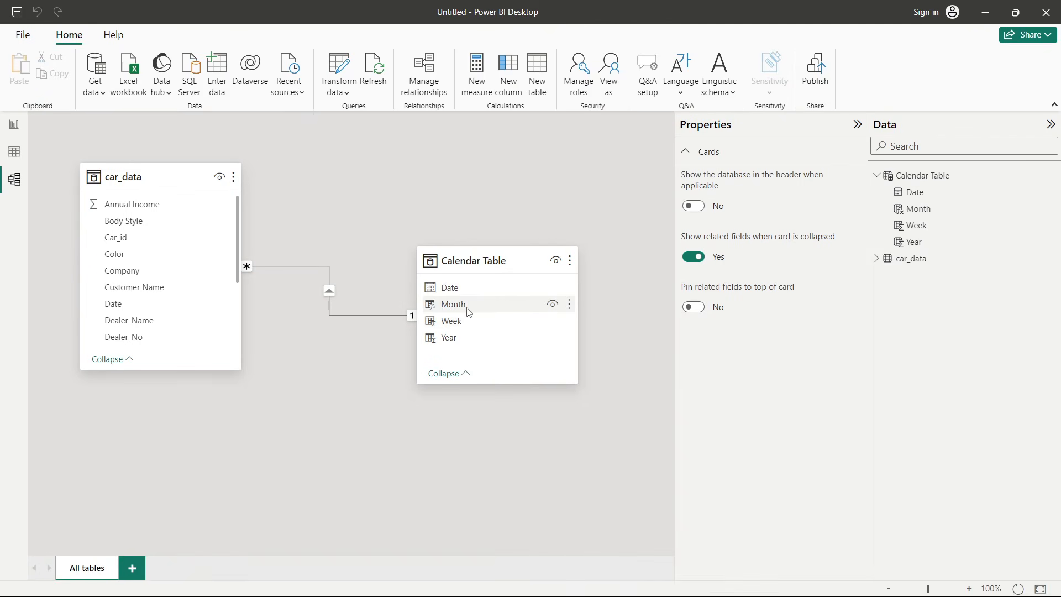
- Select the table cards in the model and switch to the report view
left_click(456, 258)
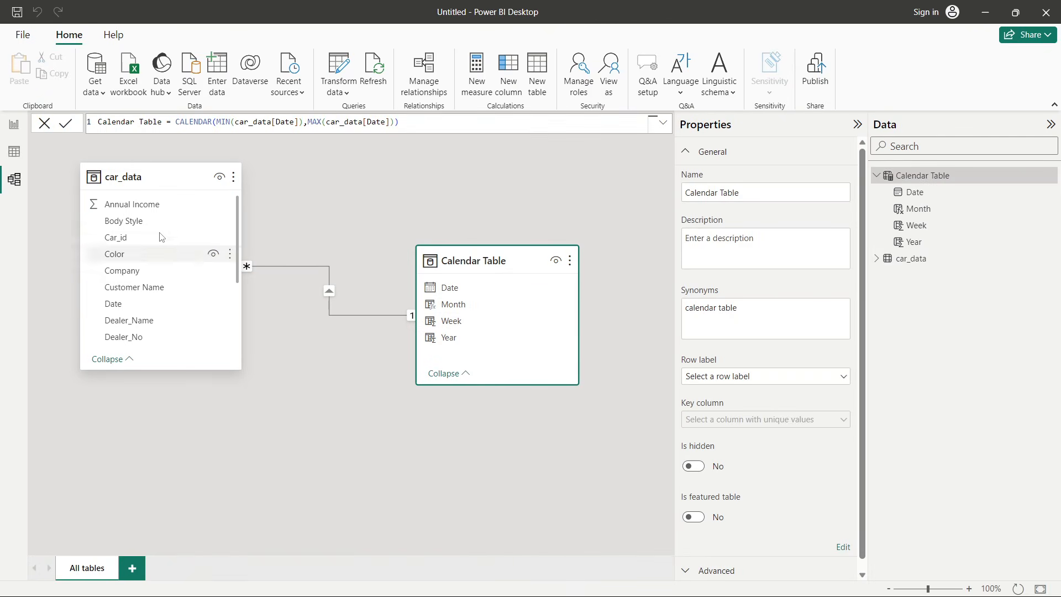
left_click(169, 176)
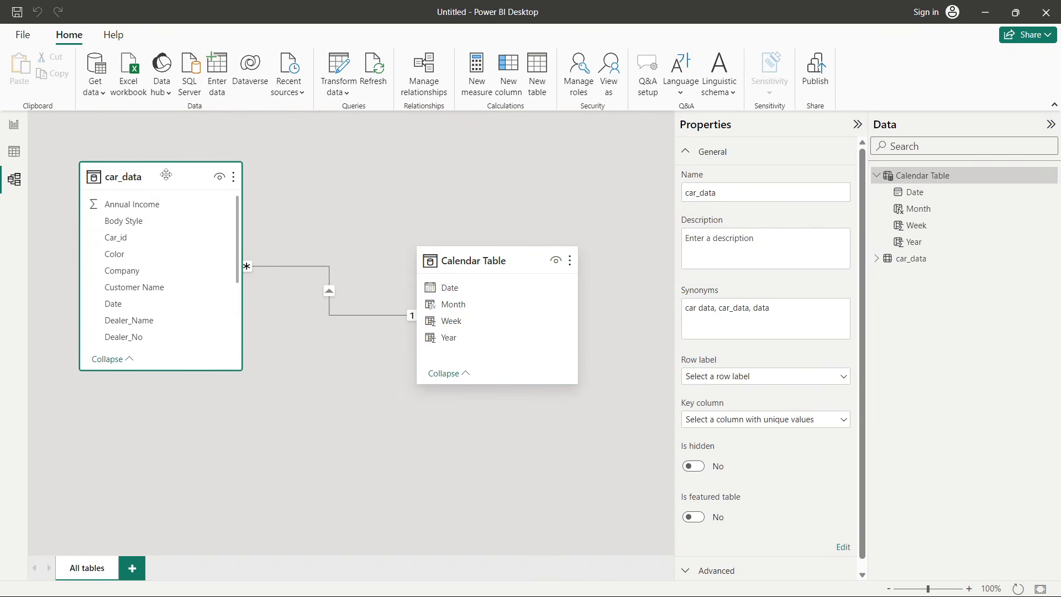
left_click(316, 359)
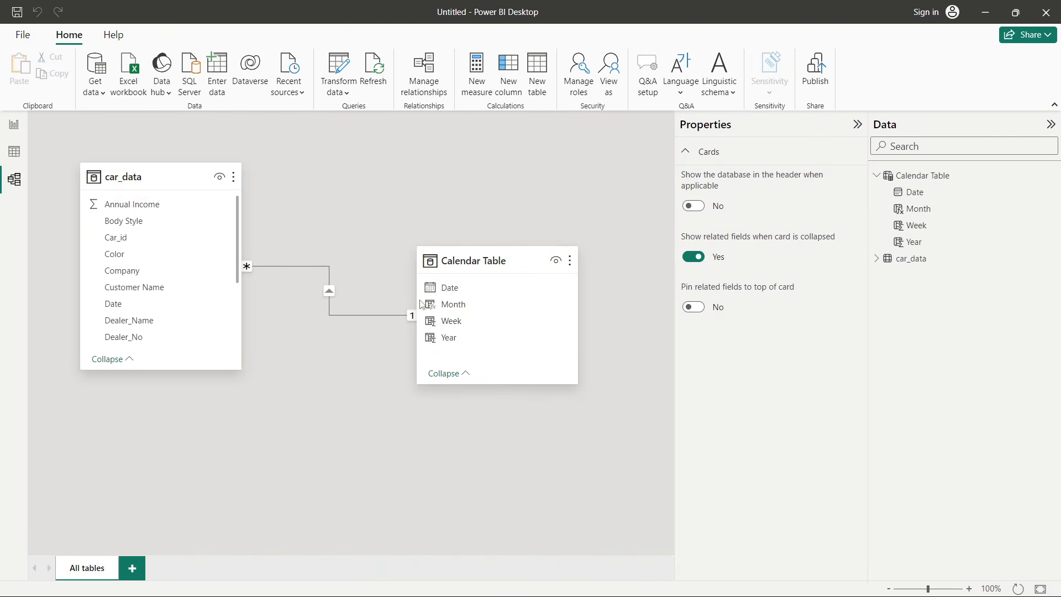
left_click(13, 131)
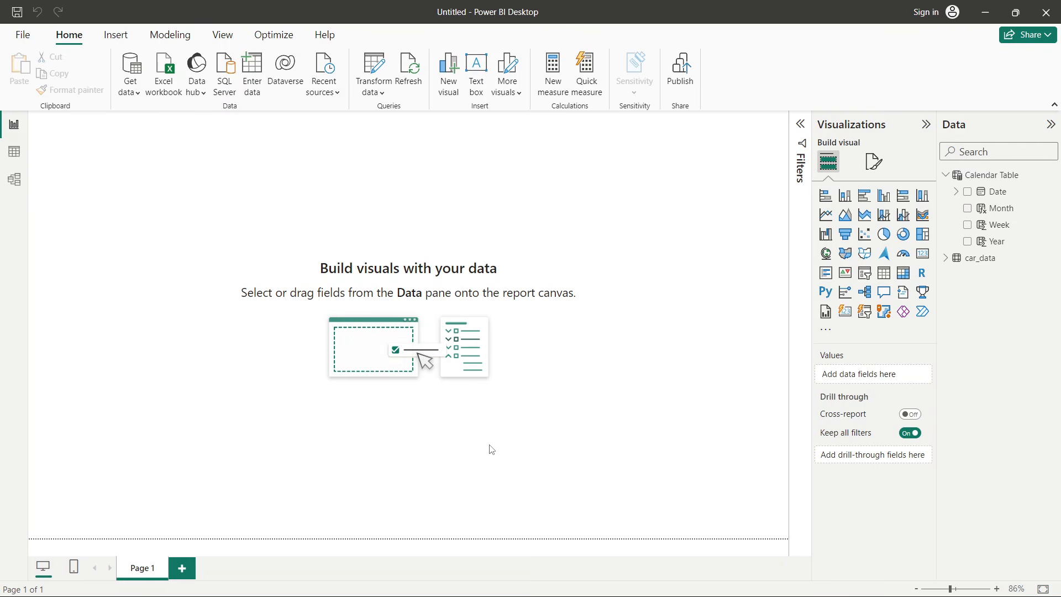
- Open Car Sales Background.pptx from the Car Sales folder to examine the dashboard background layout, then return
mouse_move(596, 596)
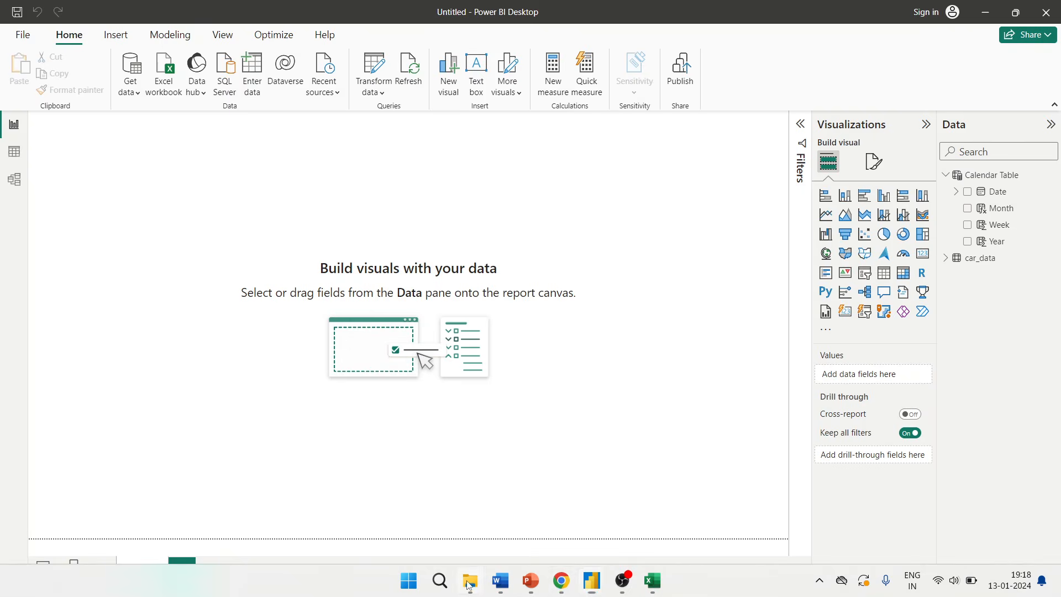
left_click(469, 585)
left_click(76, 342)
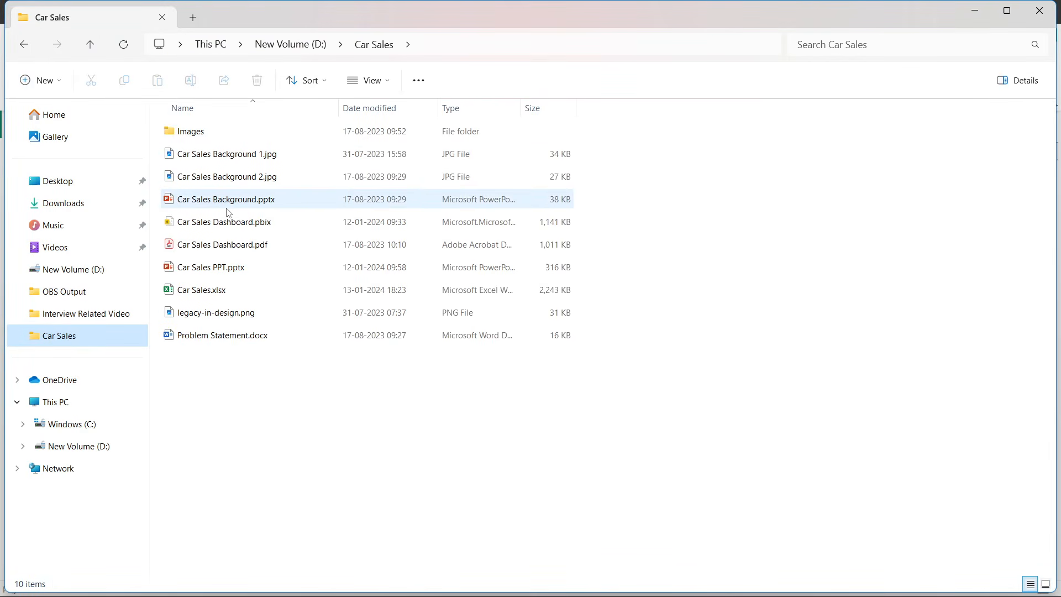
double_click(227, 205)
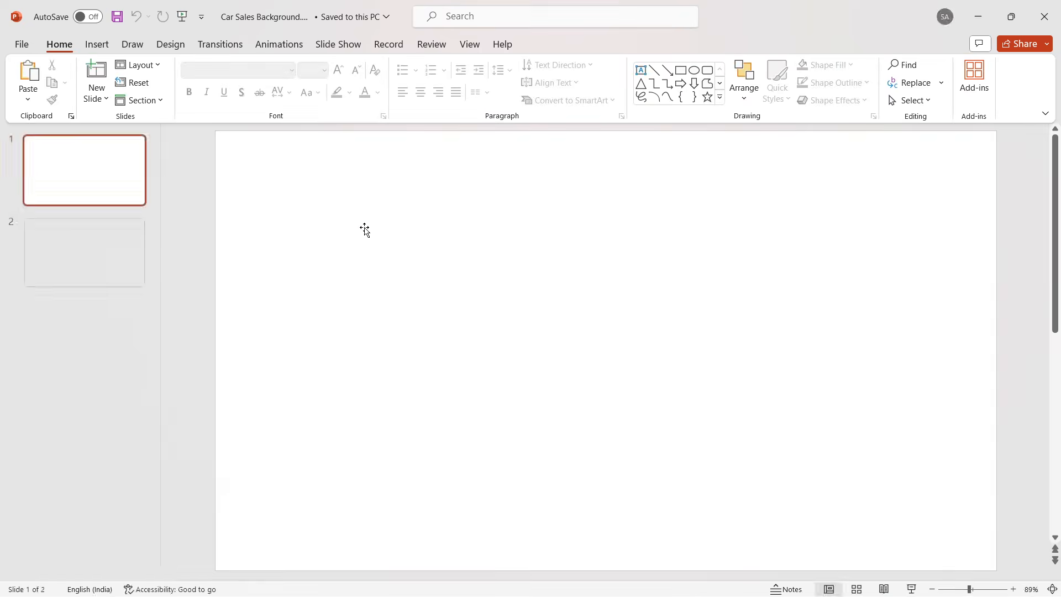
left_click(273, 241)
left_click(416, 279)
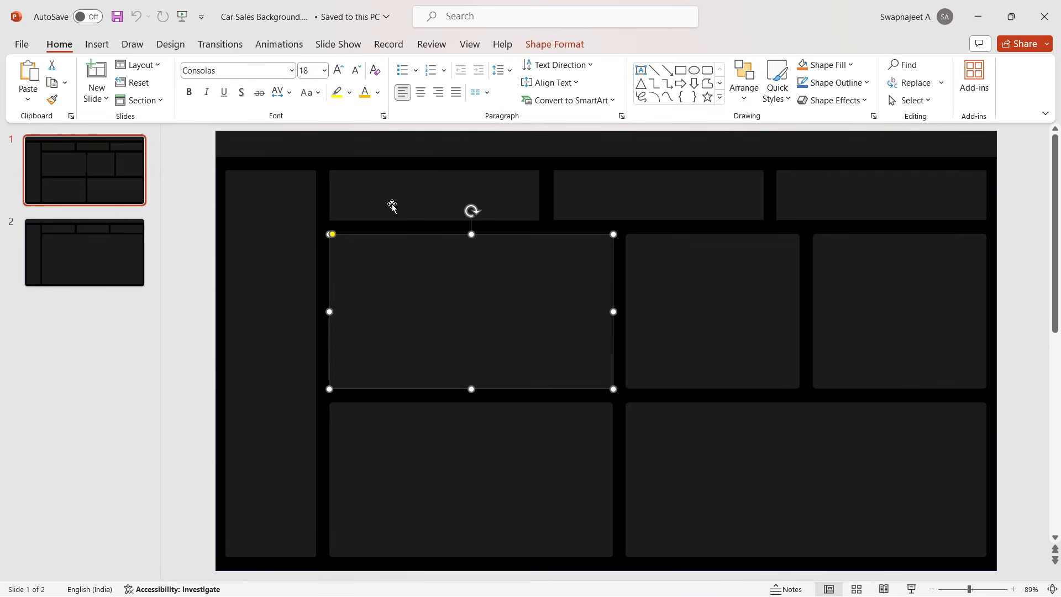
left_click(392, 205)
left_click(202, 209)
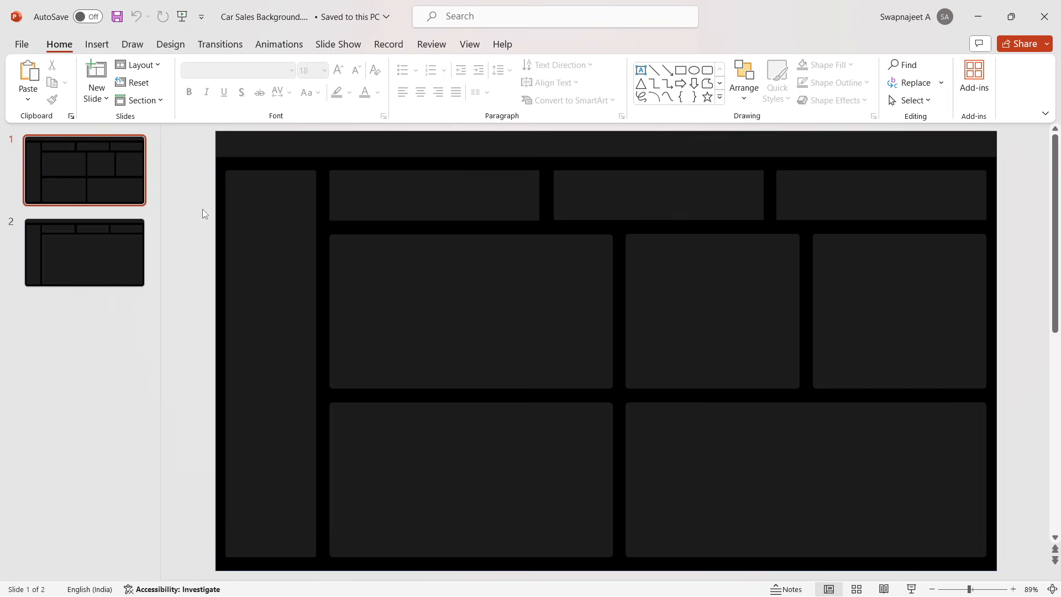
left_click(288, 254)
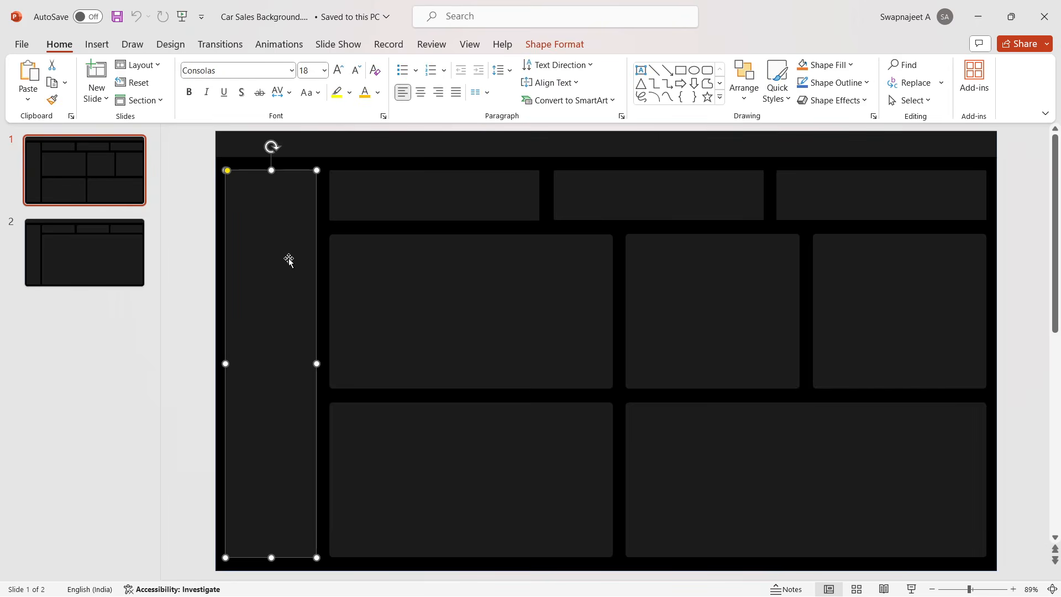
left_click(453, 310)
left_click(701, 320)
left_click(908, 330)
left_click(1026, 275)
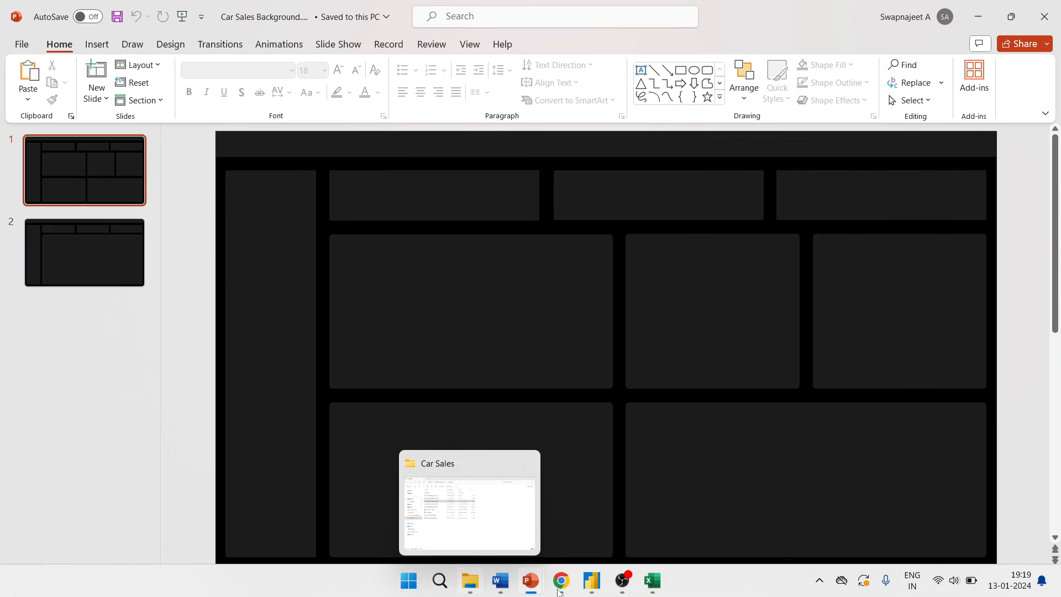
left_click(643, 550)
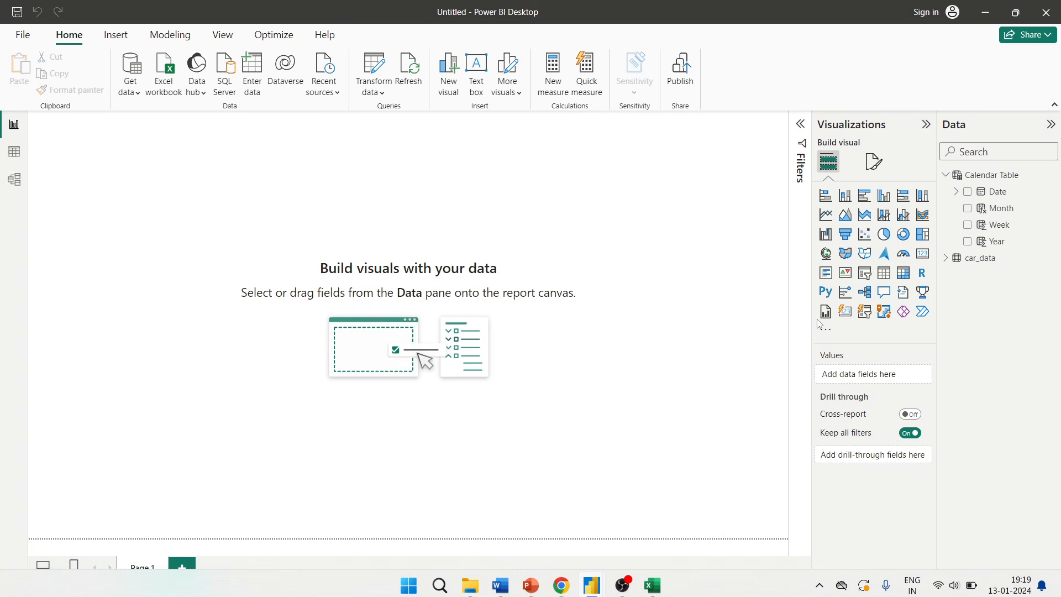
- Set the page canvas background image to Car Sales Background 1.jpg with 0% transparency
left_click(881, 165)
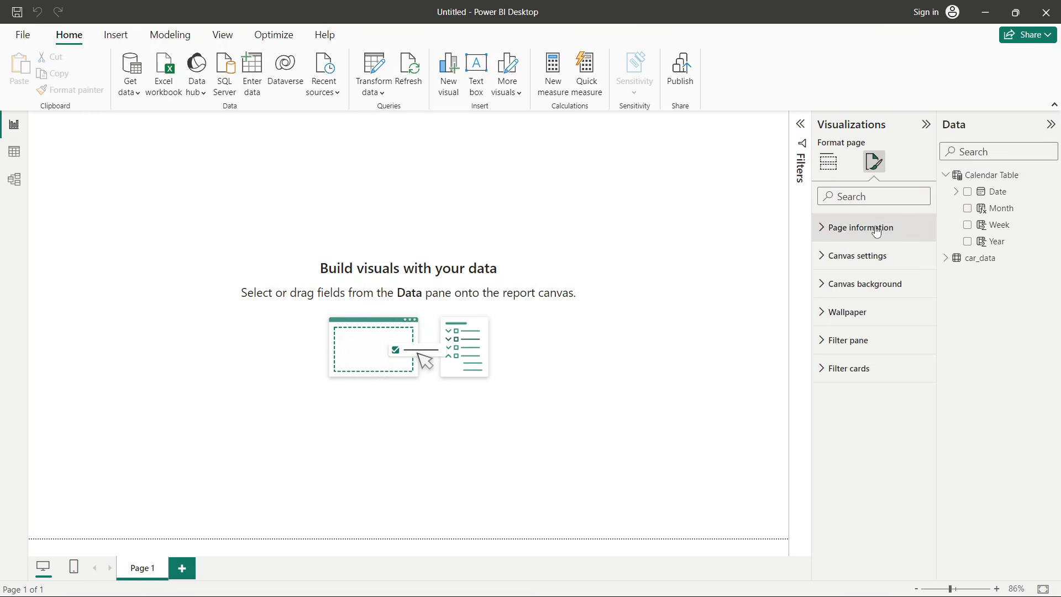
left_click(873, 283)
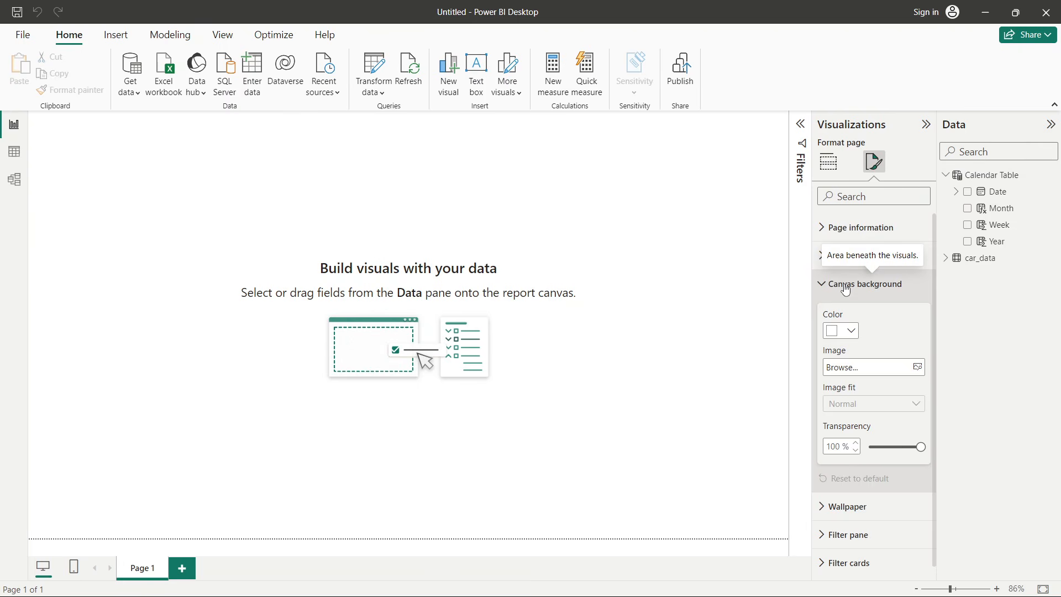
left_click(881, 368)
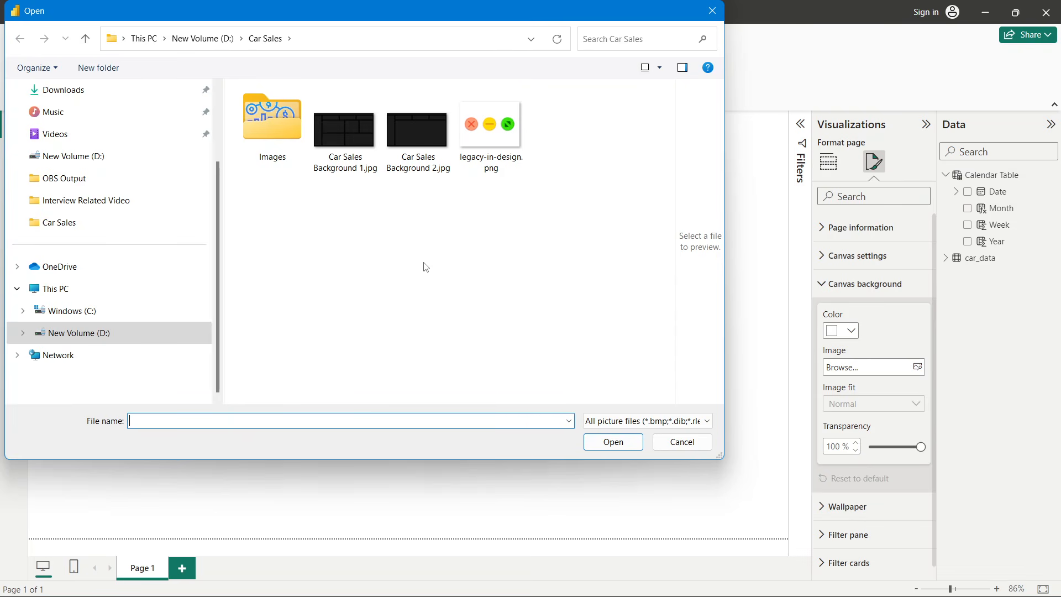
left_click(369, 173)
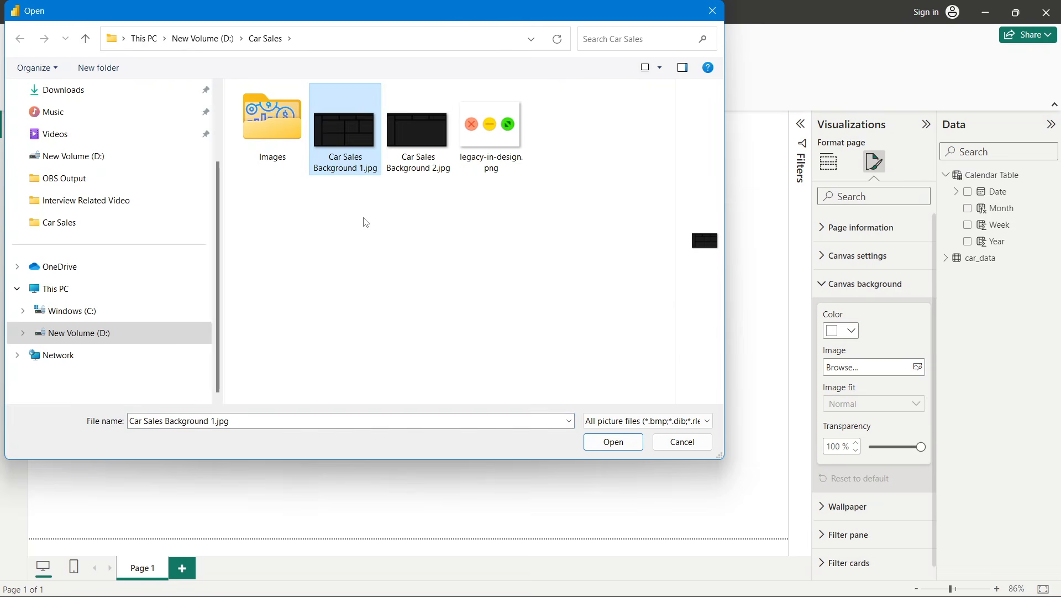
left_click(618, 444)
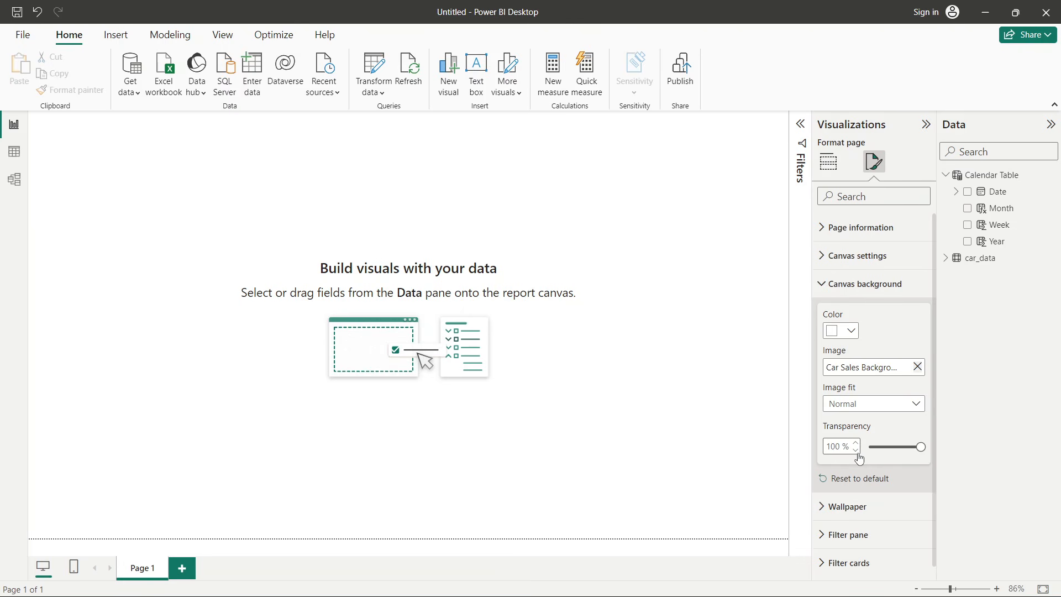
left_click_drag(920, 446, 864, 463)
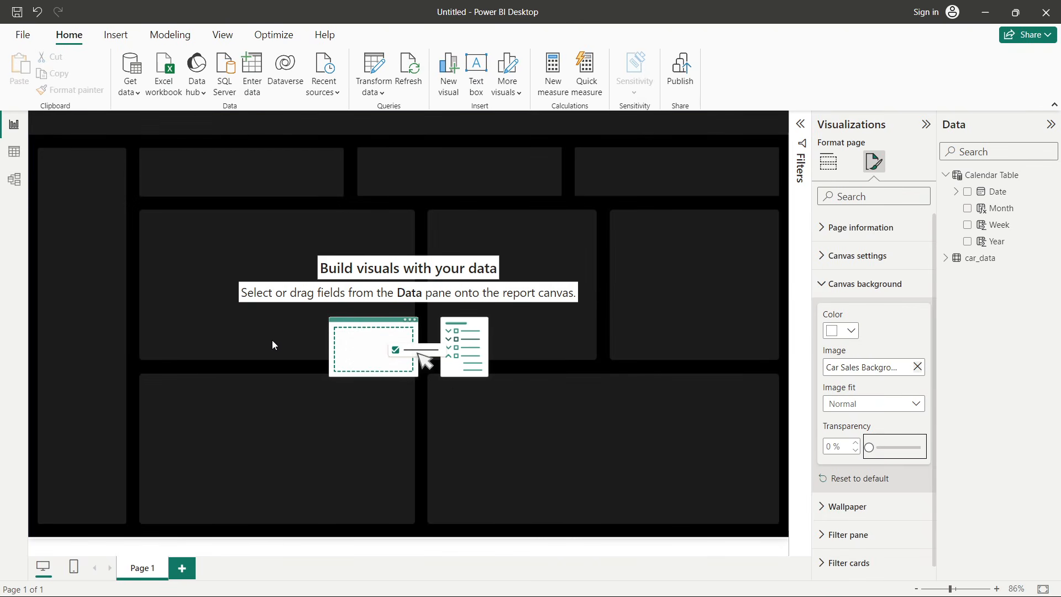
left_click(837, 267)
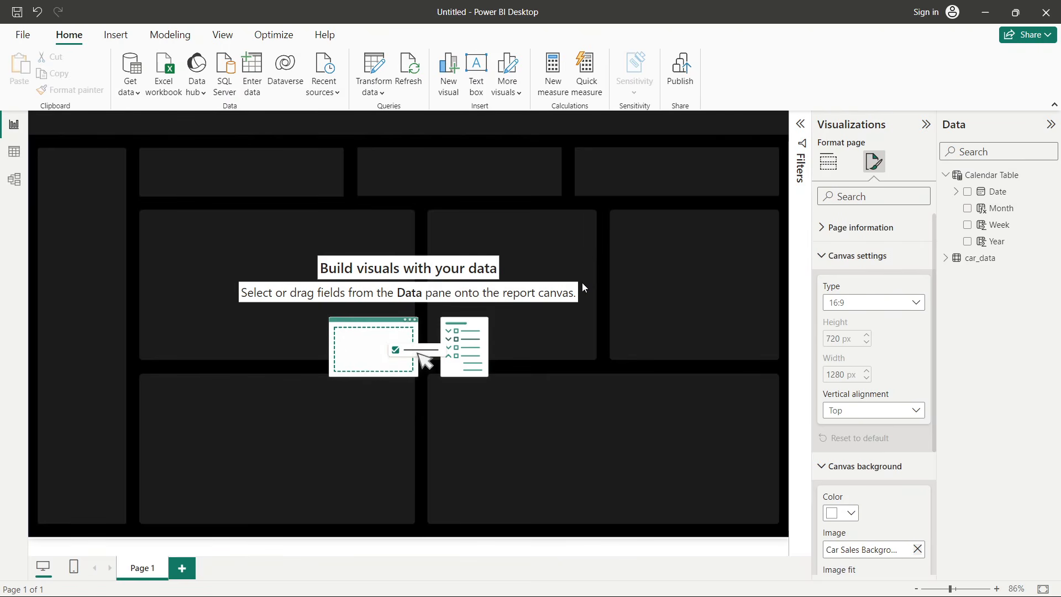
- Set the page canvas vertical alignment to Middle
left_click(855, 416)
left_click(851, 445)
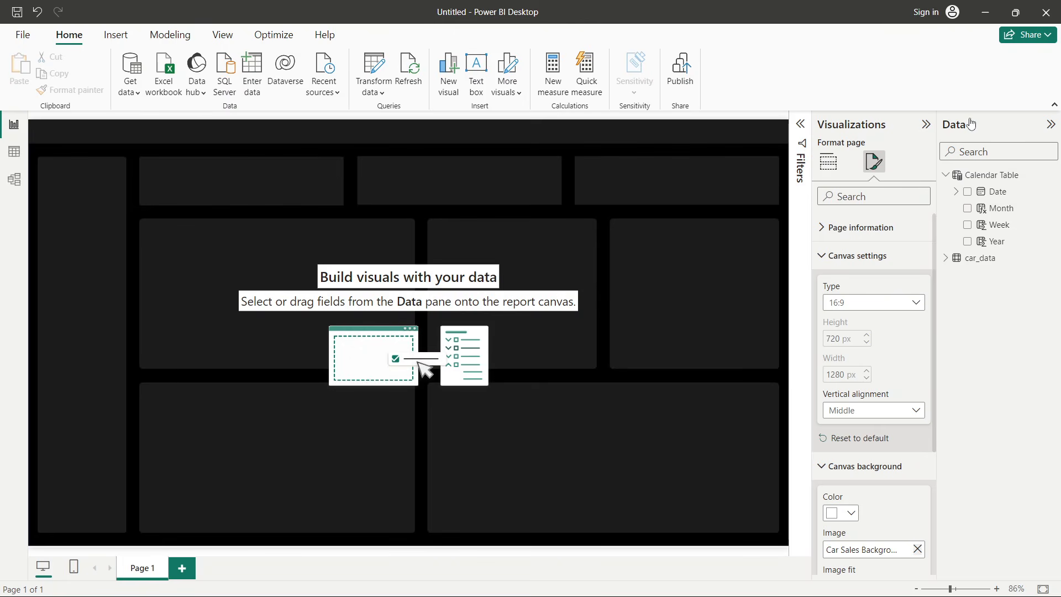
left_click(926, 125)
left_click(927, 128)
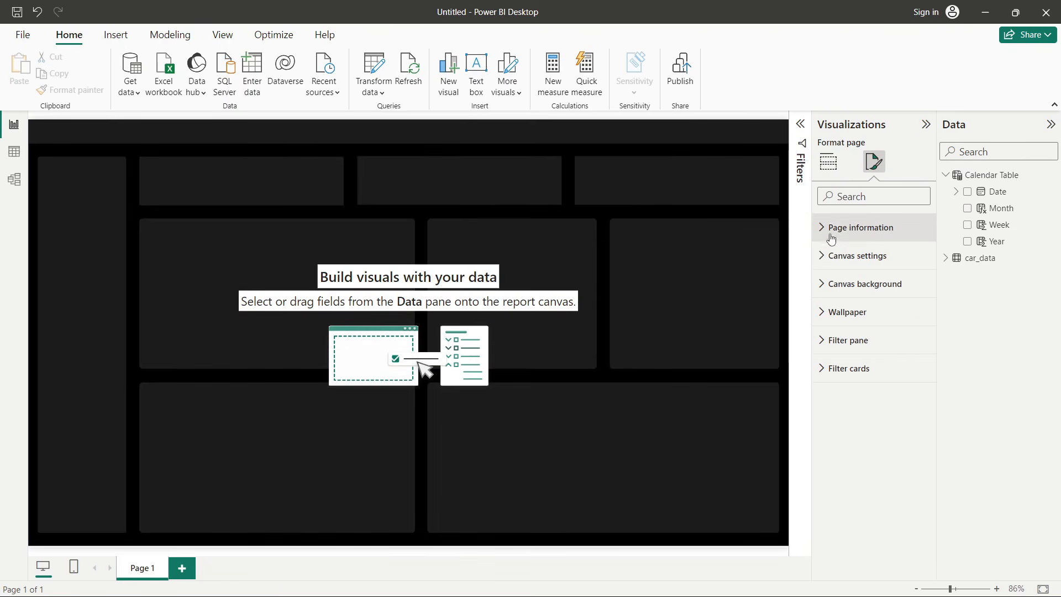
left_click(730, 258)
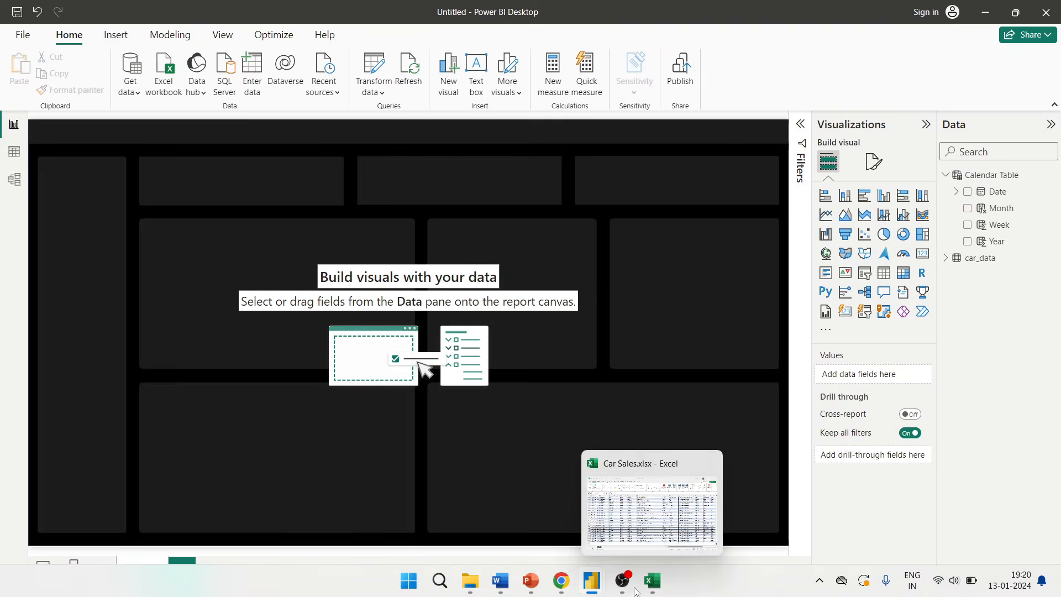
- Review the KPI requirements listed in Car Sales PPT.pptx, then return to Power BI
mouse_move(535, 585)
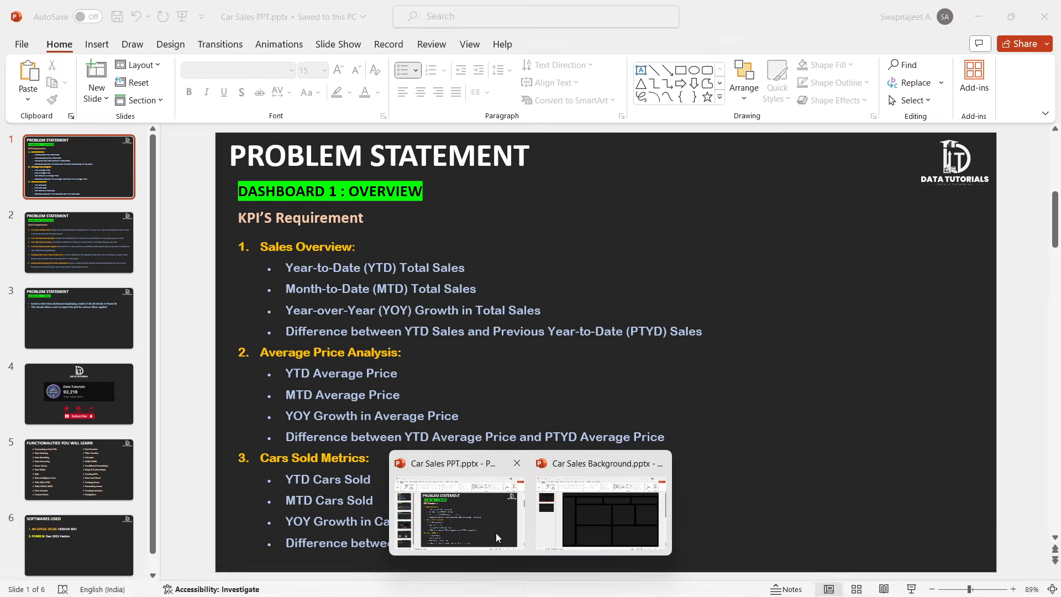
left_click(498, 537)
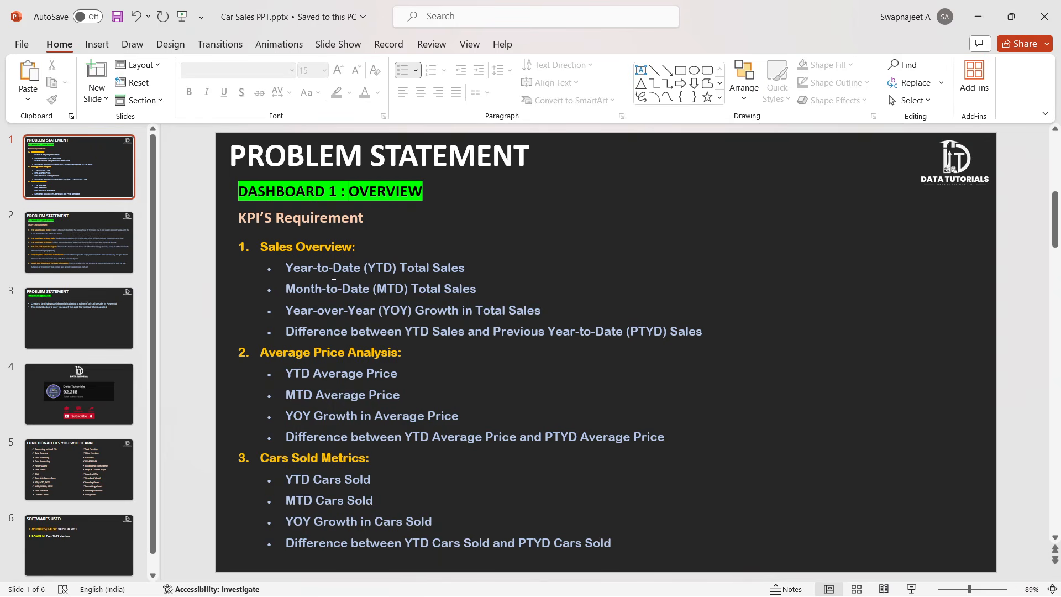
key("alt+Tab")
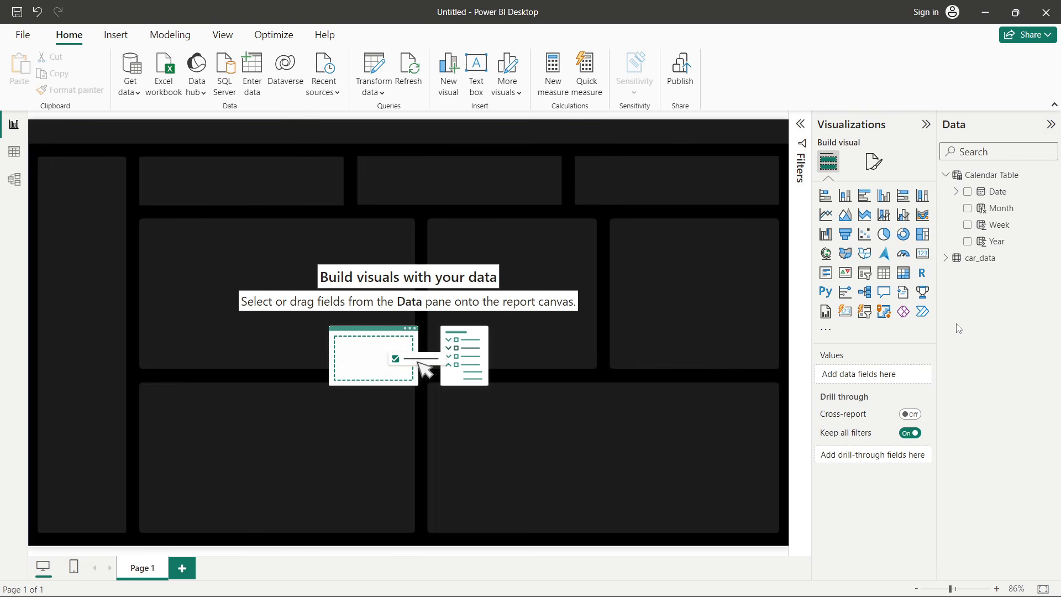
- Create a new measure in car_data named YTD Total Sales
left_click(946, 258)
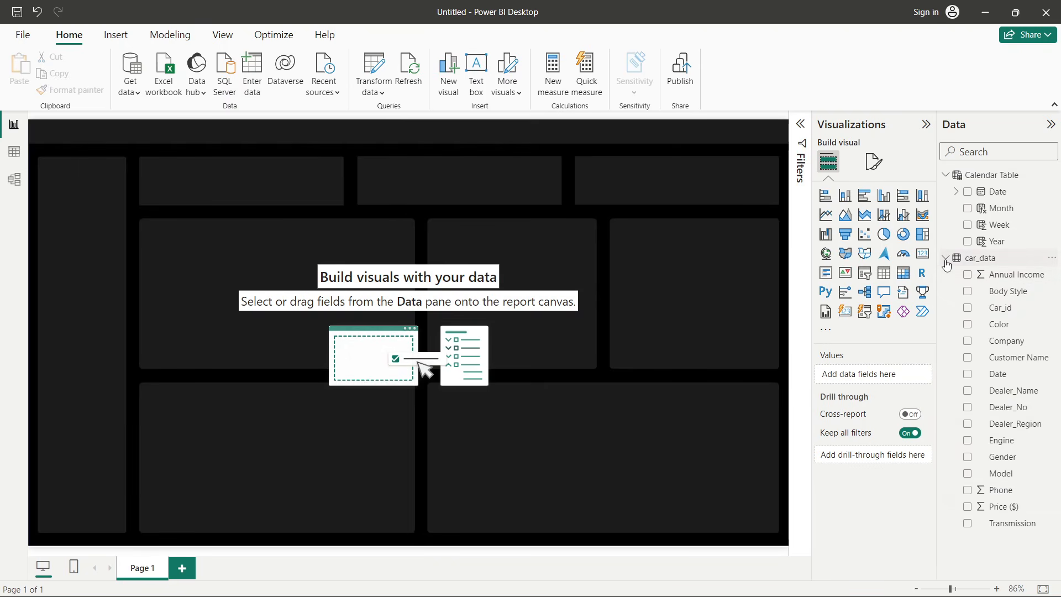
right_click(999, 310)
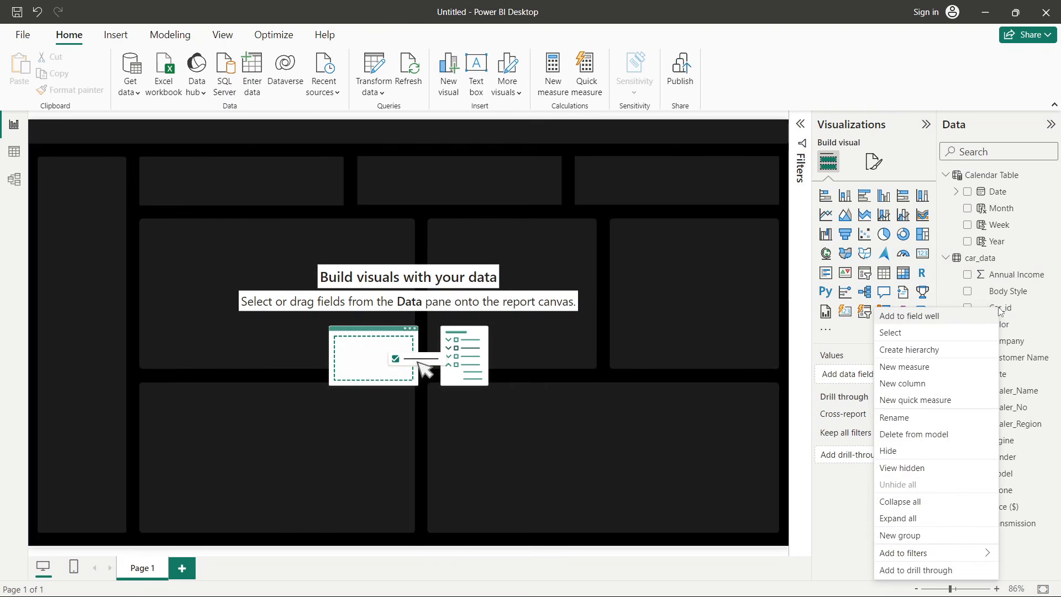
left_click(918, 367)
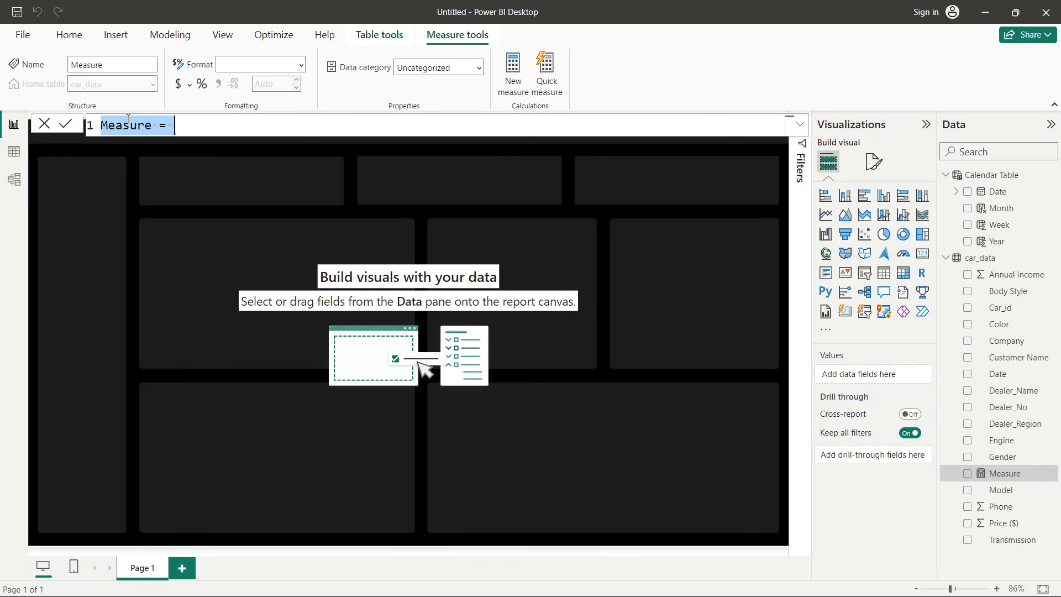
double_click(125, 129)
type("YTD To")
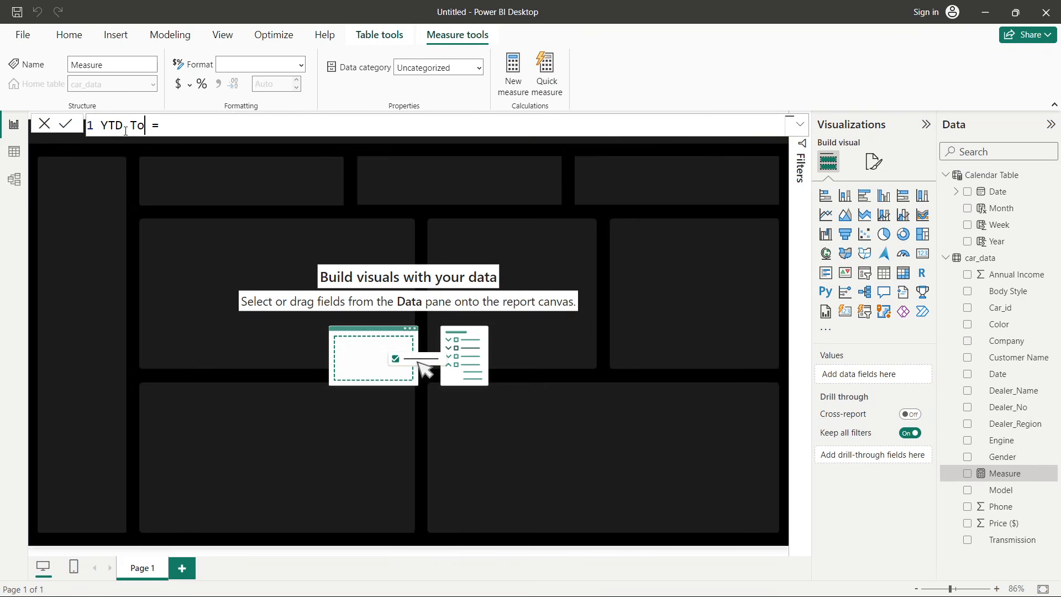
type("tal Sales")
left_click(278, 132)
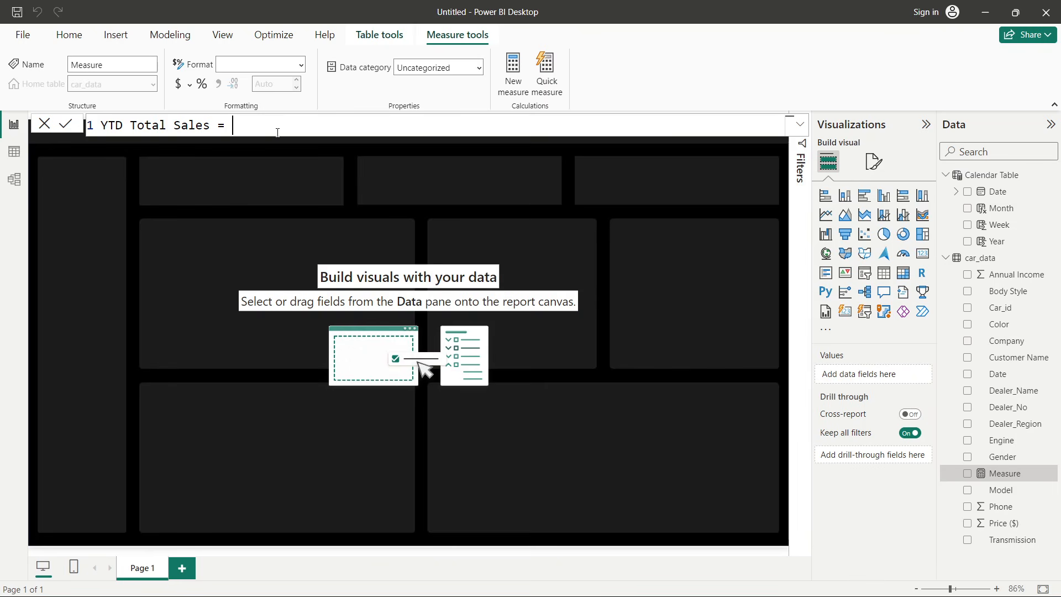
- Define the measure as TOTALYTD(SUM(car_data[Price ($)]),'Calendar Table'[Date])
type("tot")
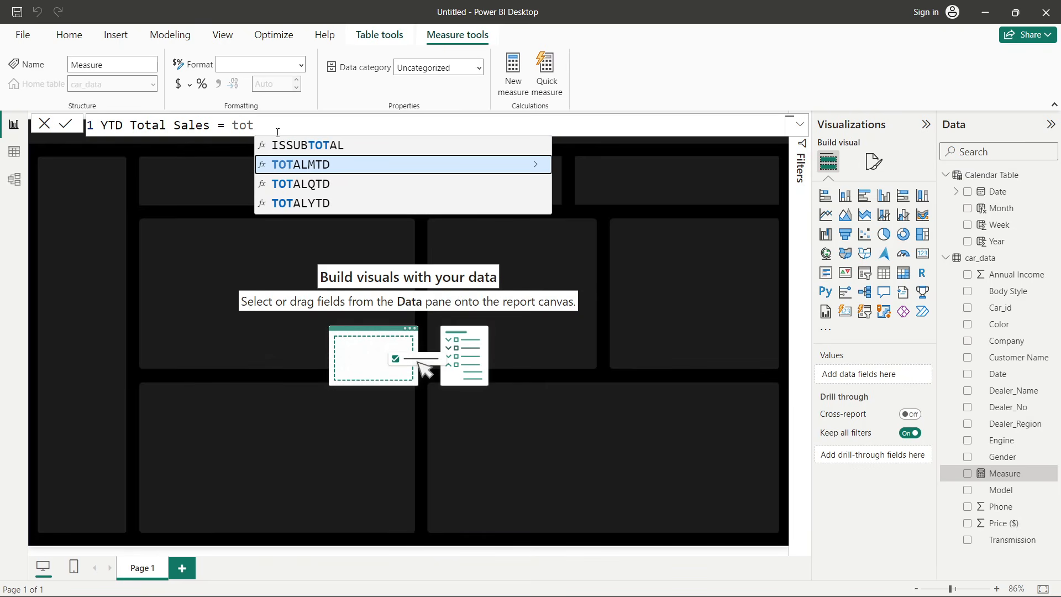
left_click(286, 205)
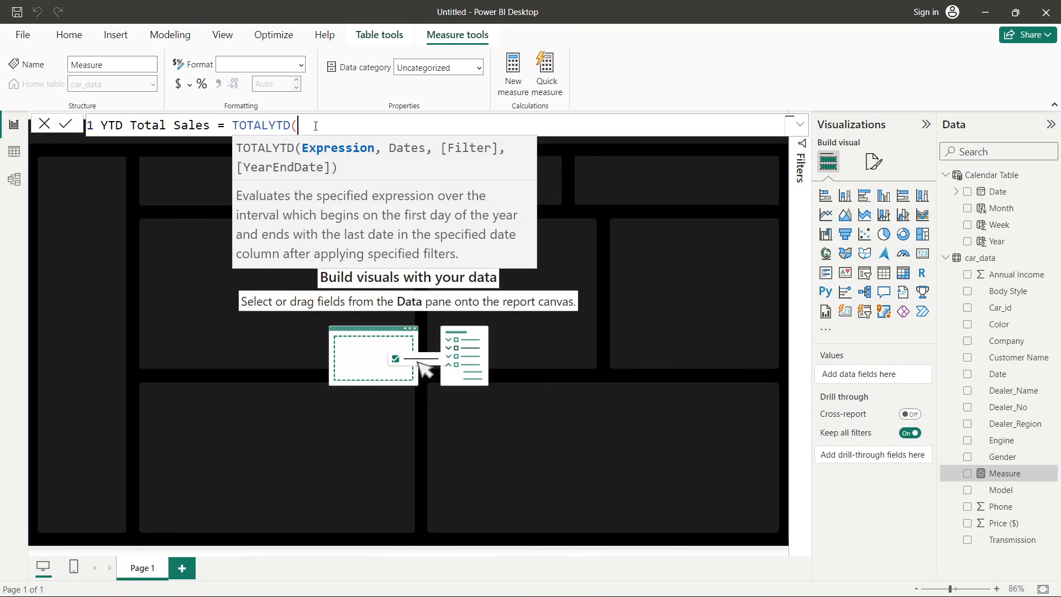
type("SUM(")
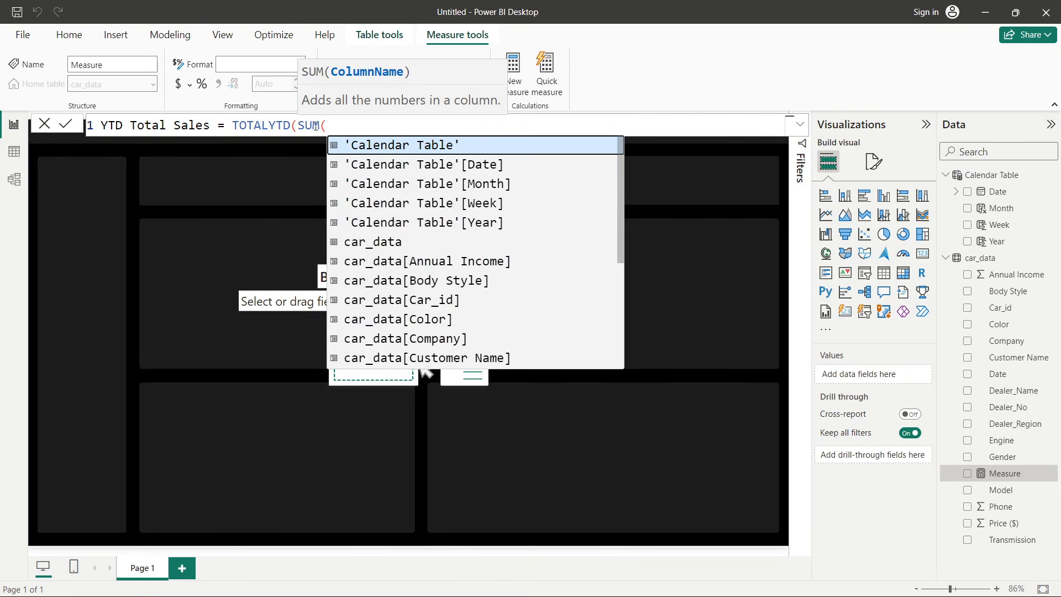
type("pr")
key("Tab")
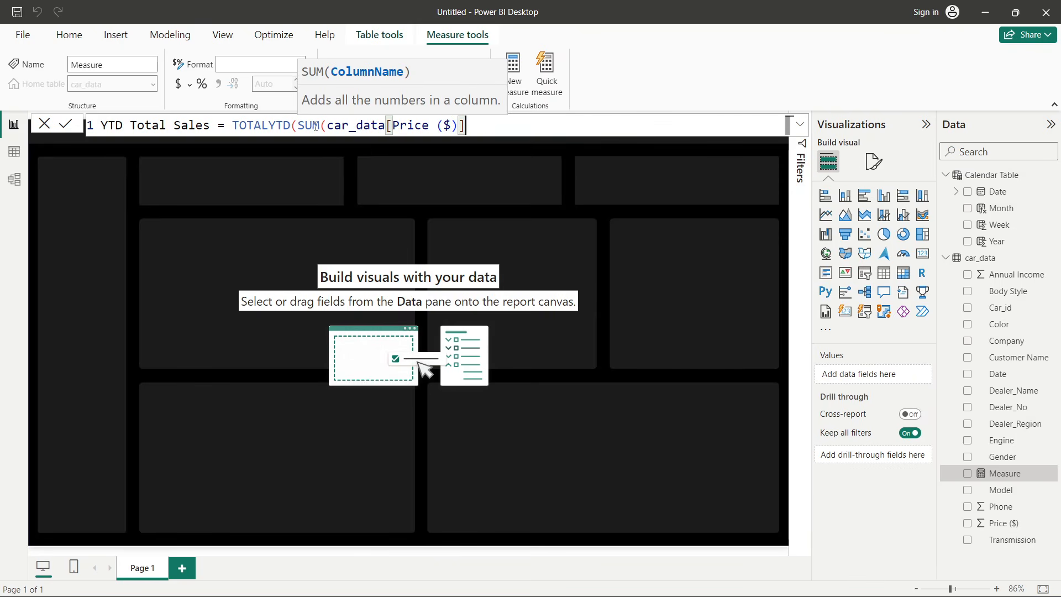
type(")")
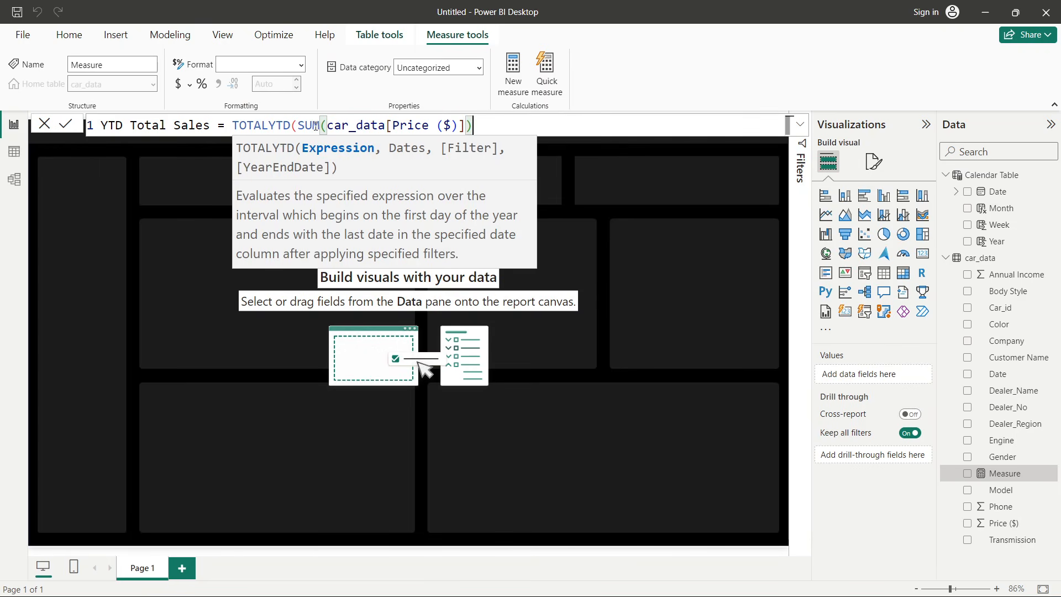
type(",")
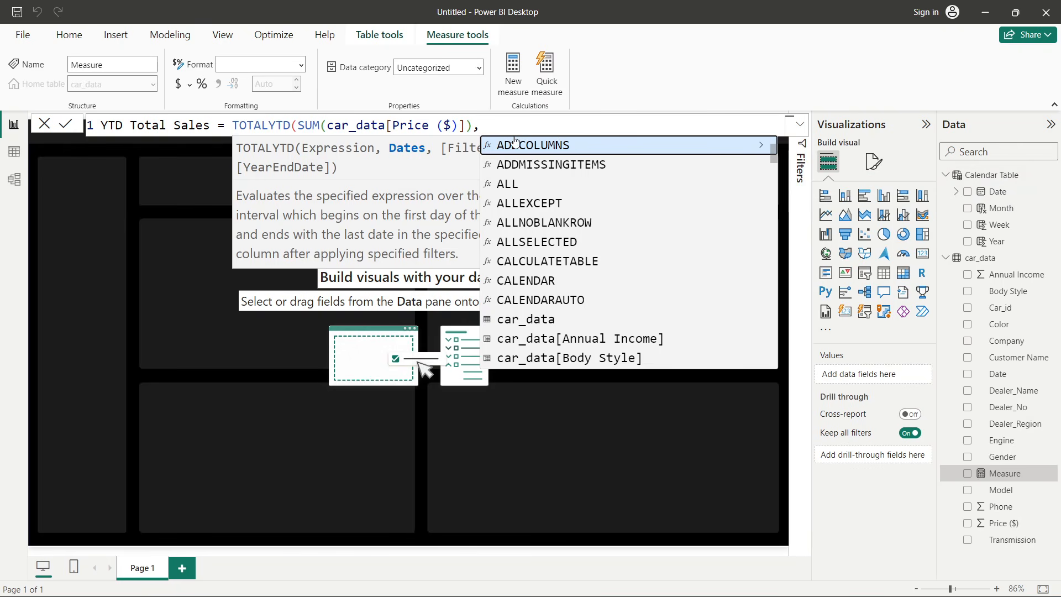
type("cale")
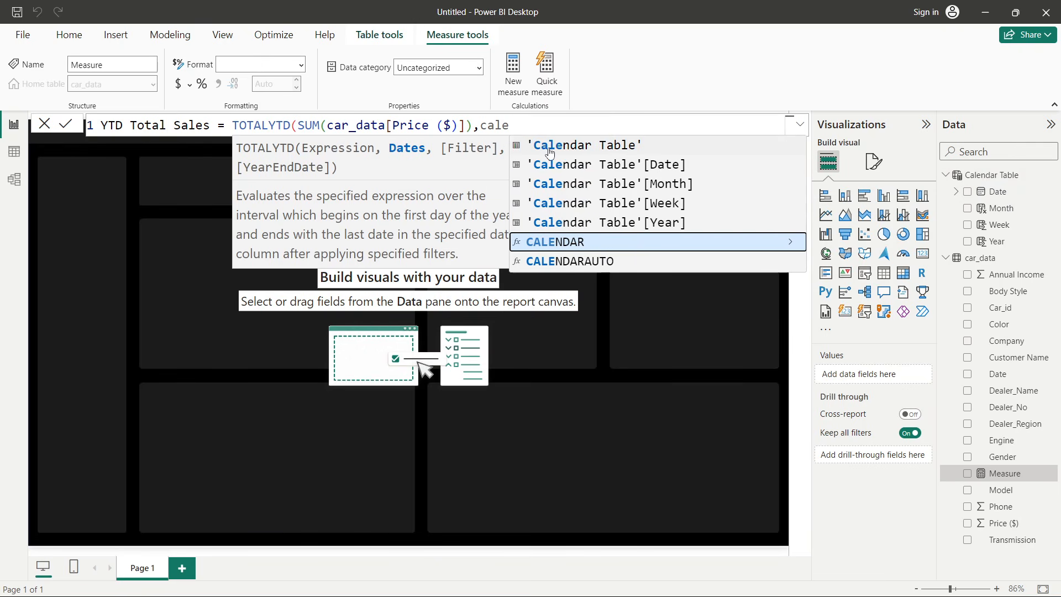
left_click(658, 166)
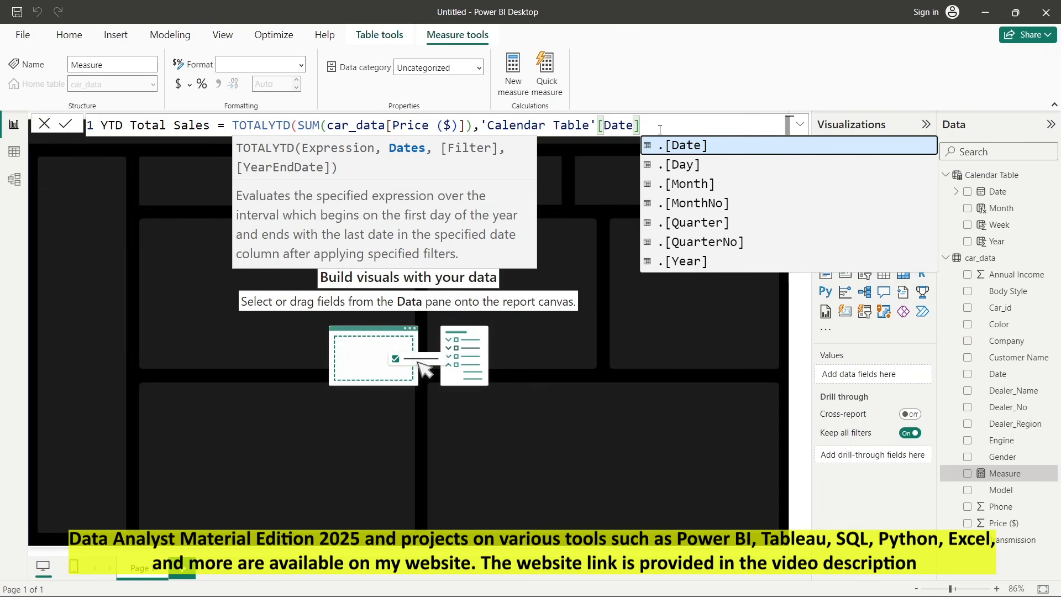
type(")")
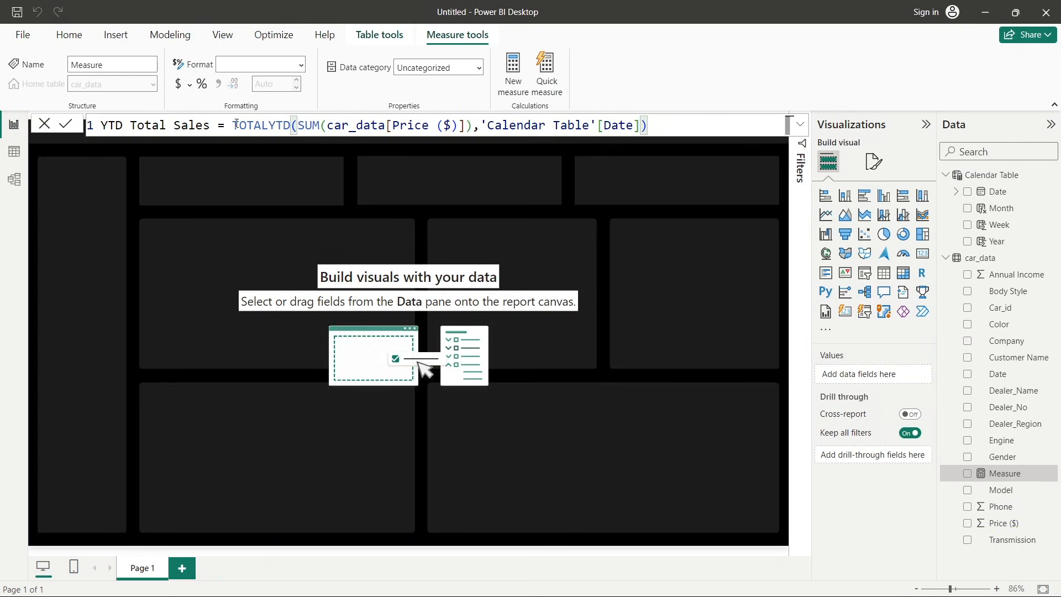
- Examine the years available in the Date column filter of Car Sales.xlsx, then return
left_click_drag(226, 125, 291, 126)
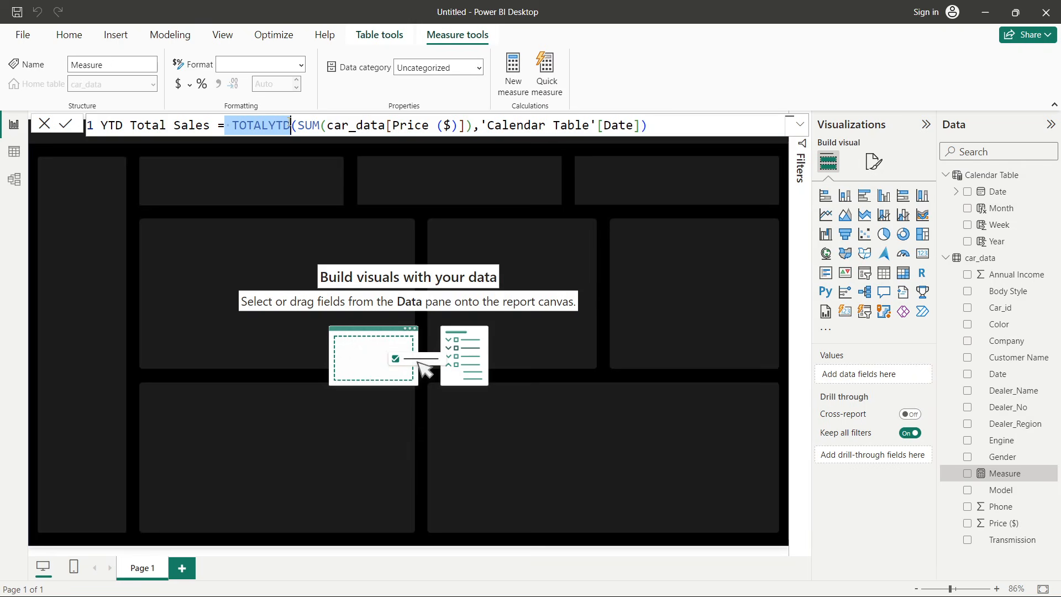
left_click(269, 125)
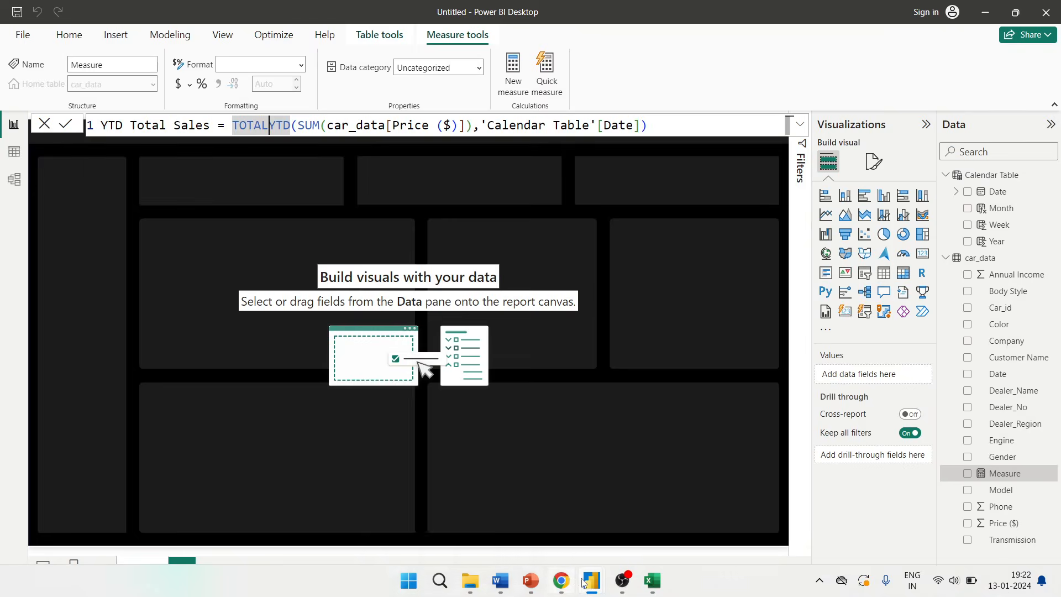
left_click(652, 580)
left_click(138, 223)
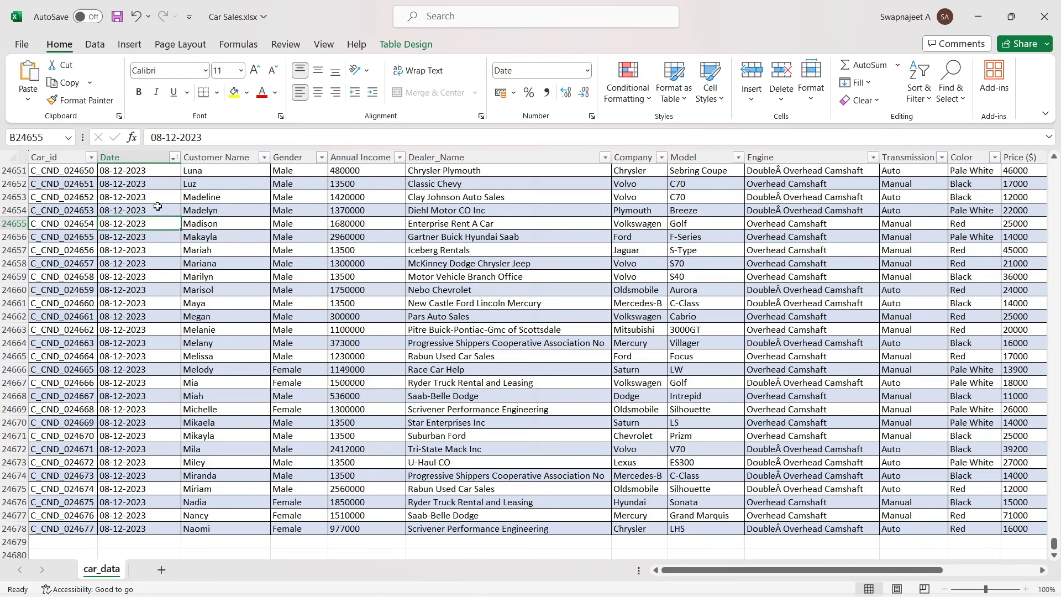
left_click(174, 158)
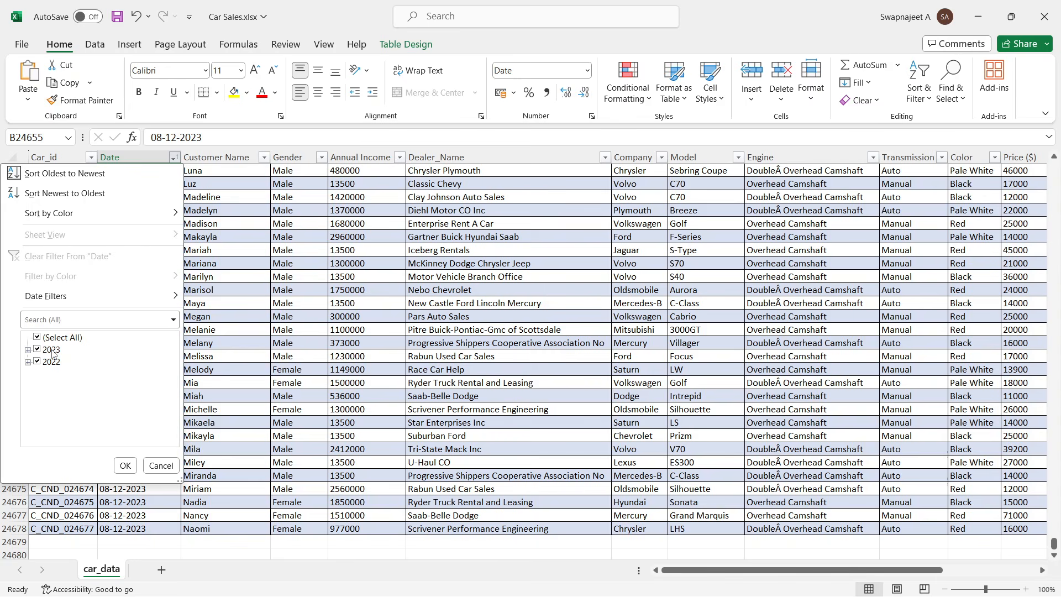
key("Escape")
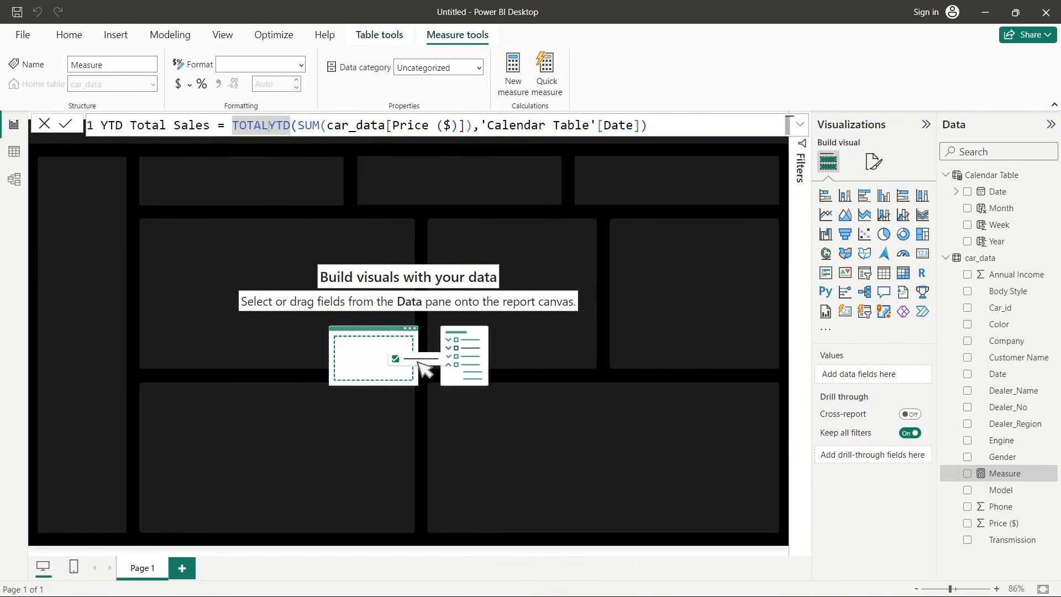
- Commit the YTD Total Sales measure formula
left_click_drag(248, 126, 269, 126)
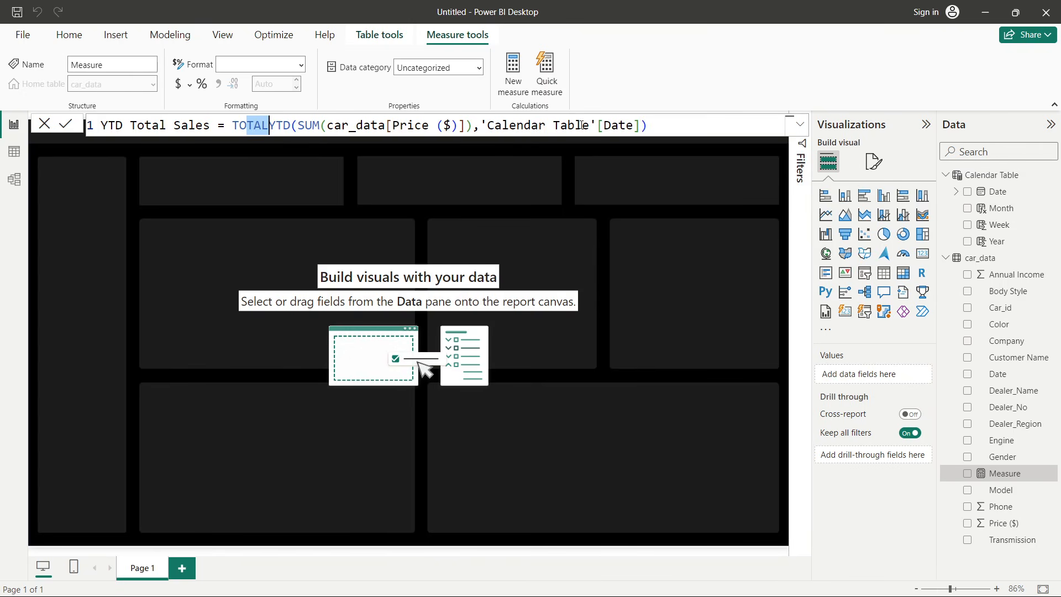
left_click_drag(598, 126, 640, 126)
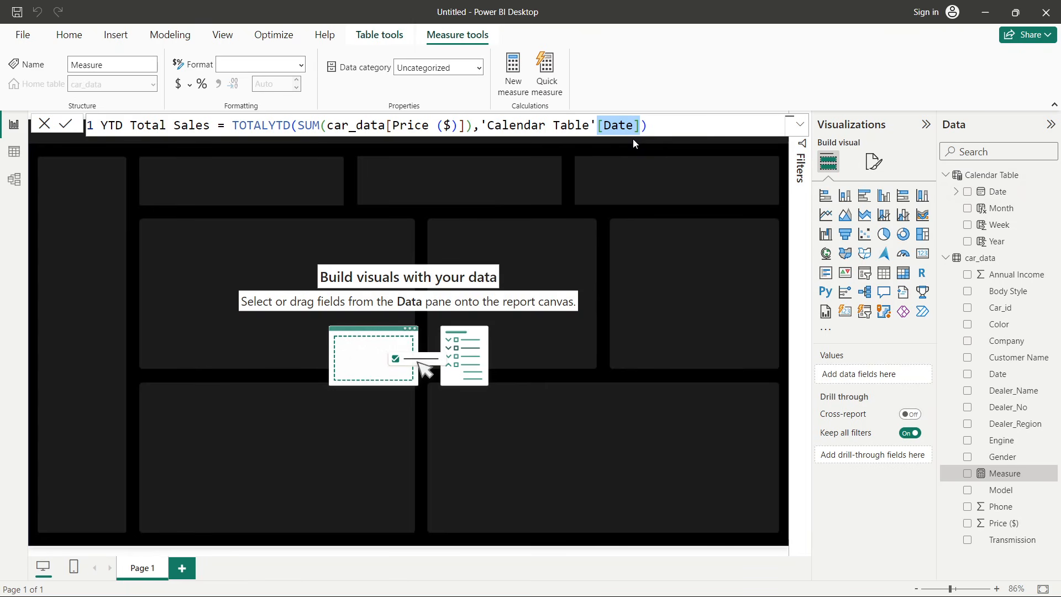
left_click_drag(326, 125, 454, 122)
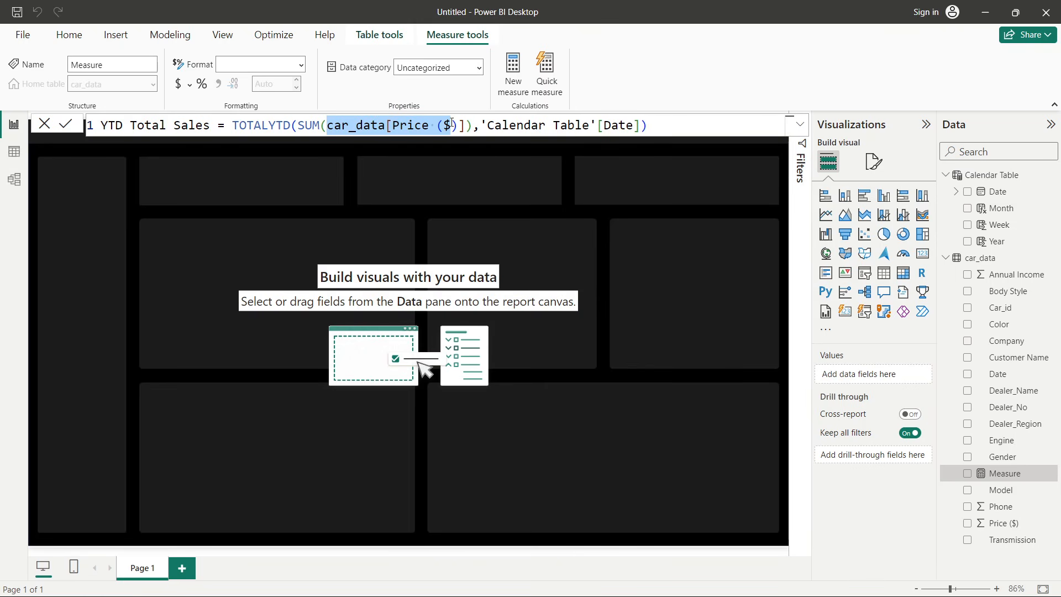
left_click(65, 124)
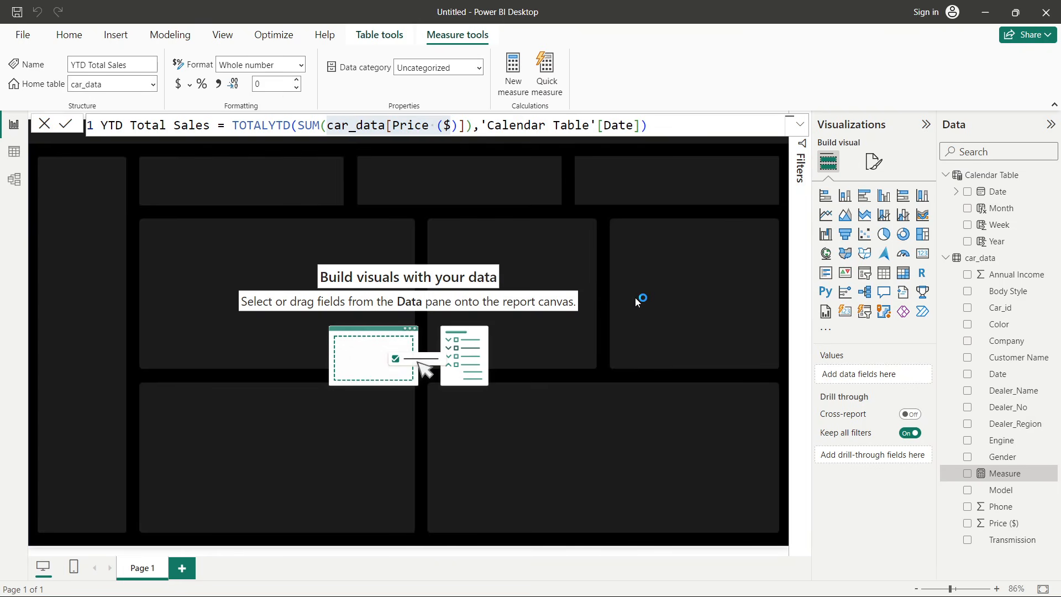
left_click(45, 127)
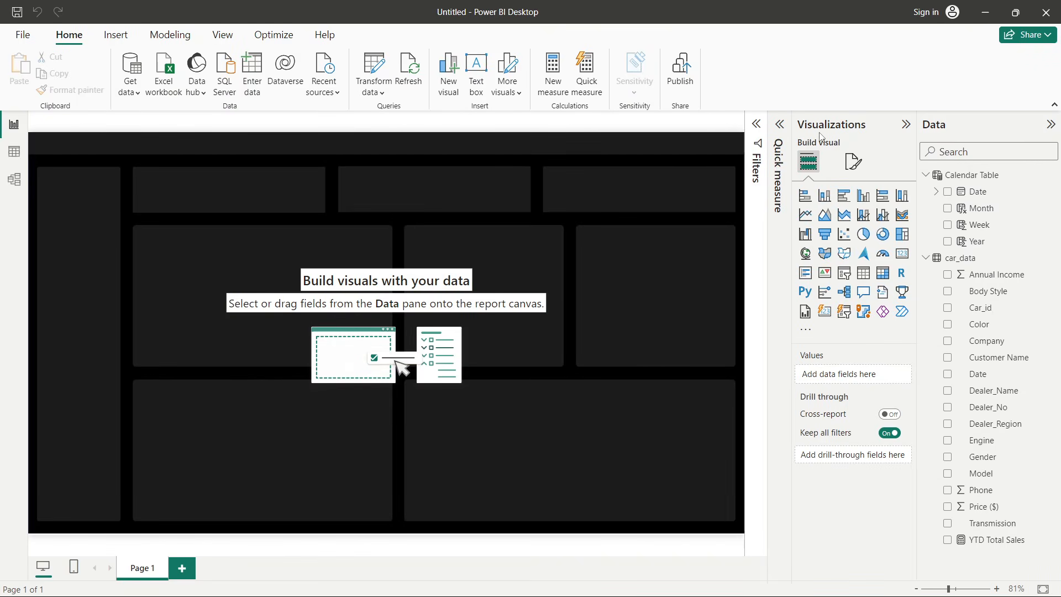
- Add a Card visual showing YTD Total Sales on the canvas and shorten its height
left_click(902, 254)
left_click_drag(178, 202, 426, 294)
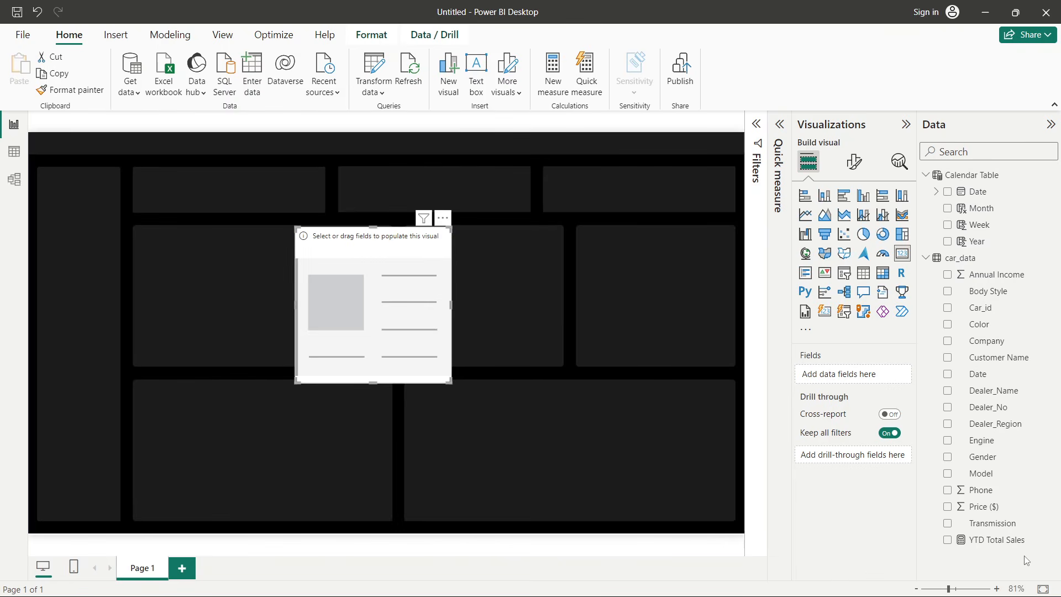
left_click_drag(997, 539, 867, 372)
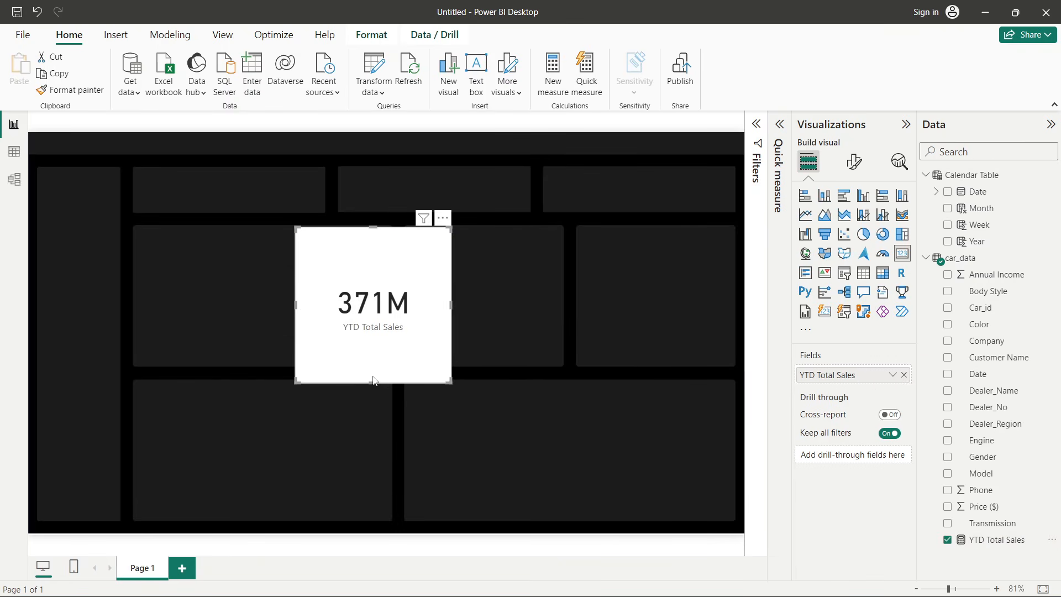
left_click_drag(373, 382, 388, 323)
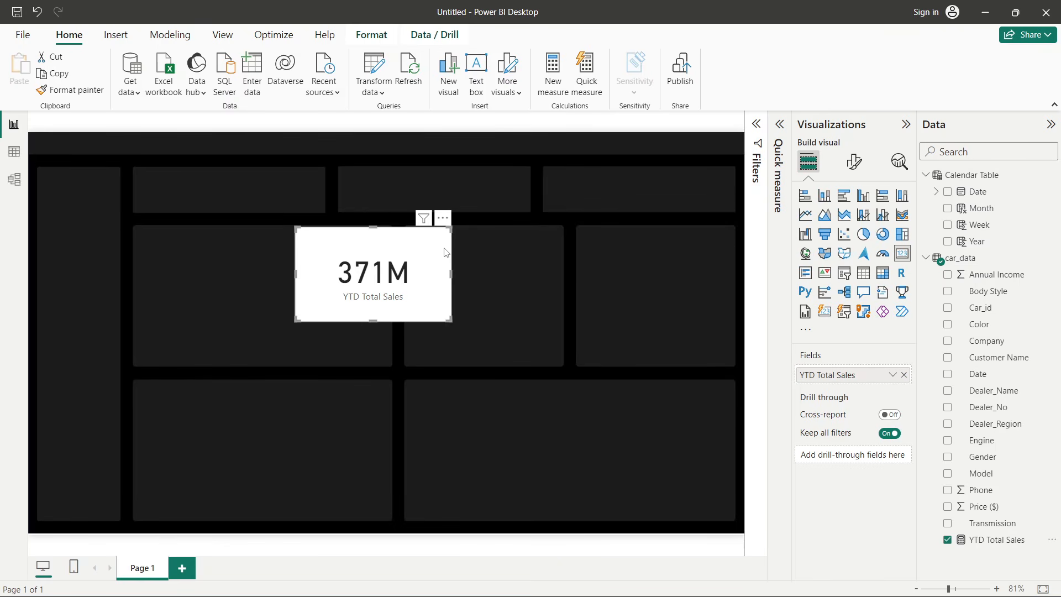
- Turn off the background of the YTD Total Sales card
left_click(854, 166)
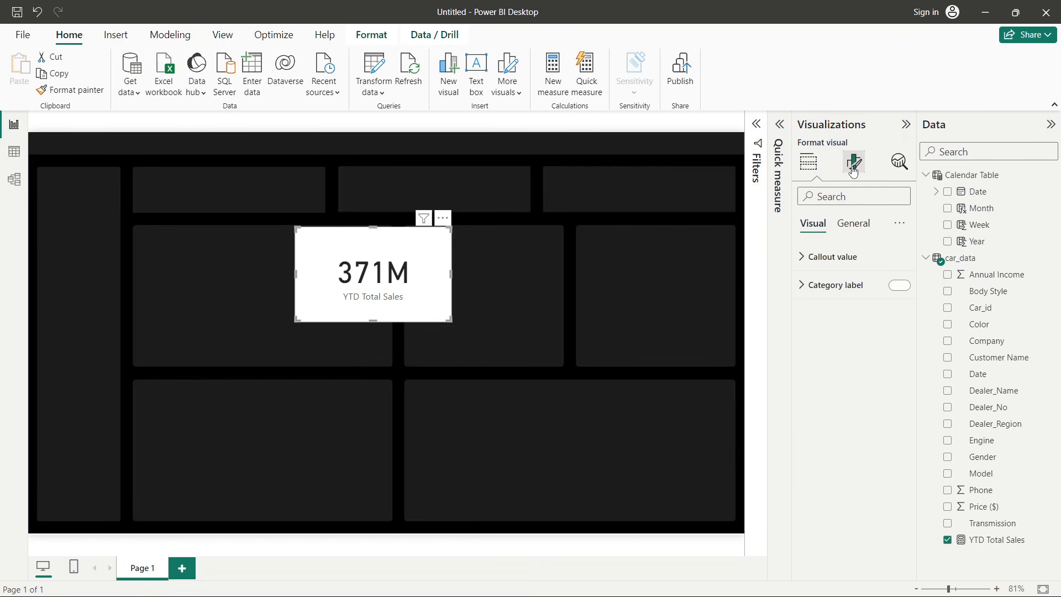
left_click(853, 227)
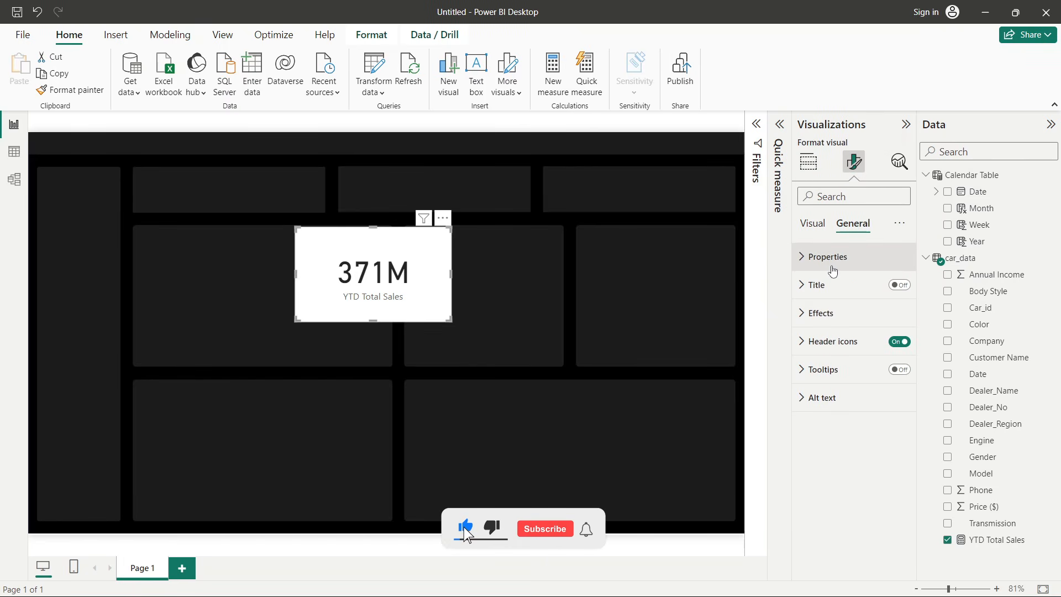
left_click(827, 313)
left_click(894, 346)
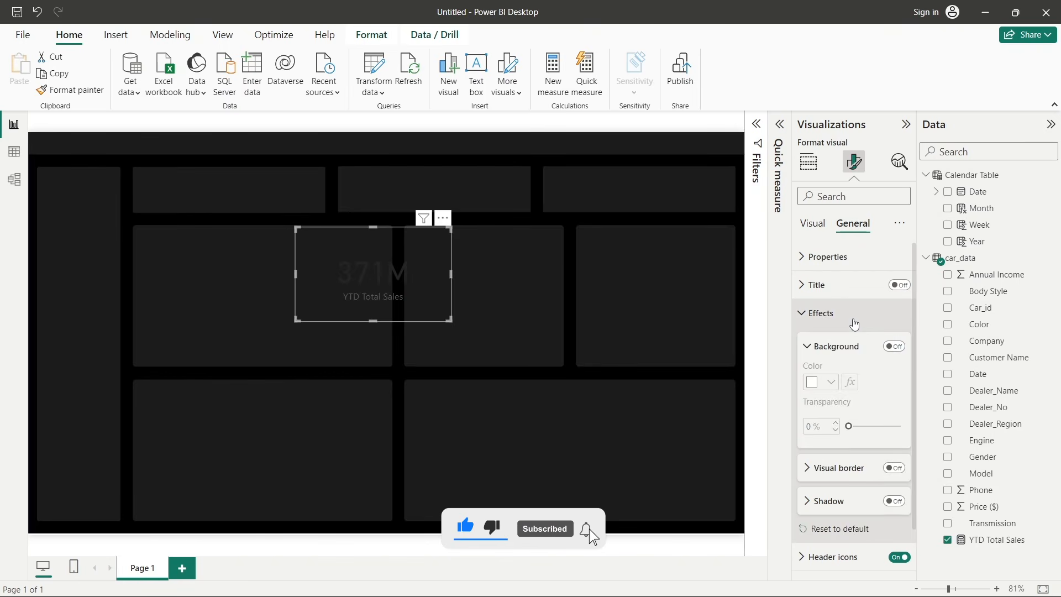
left_click(854, 324)
left_click(814, 225)
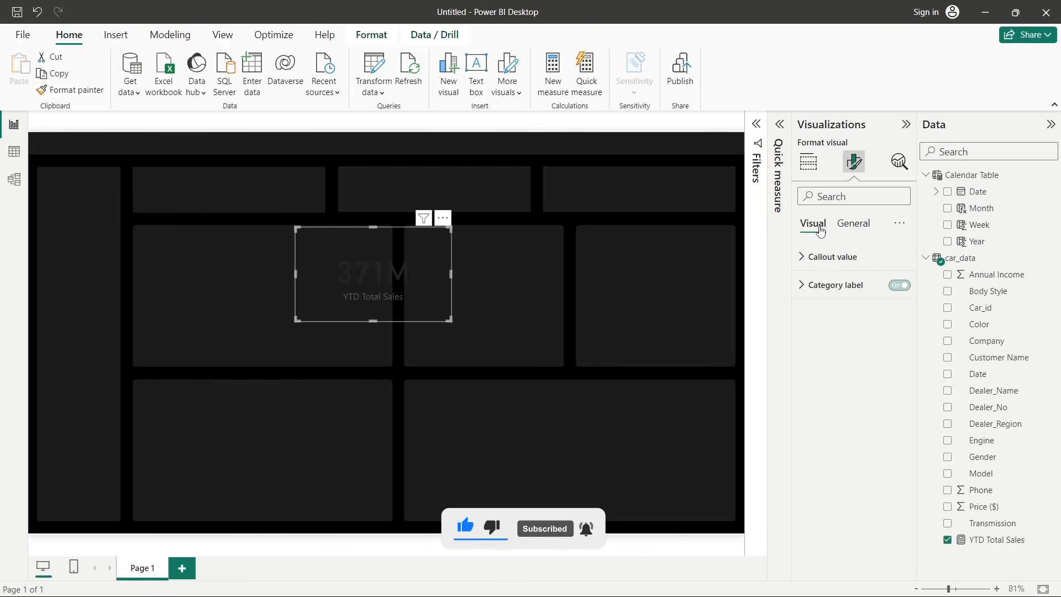
- Set the card's callout value to Segoe UI Semibold, size 25, light grey, and turn off its category label
left_click(824, 262)
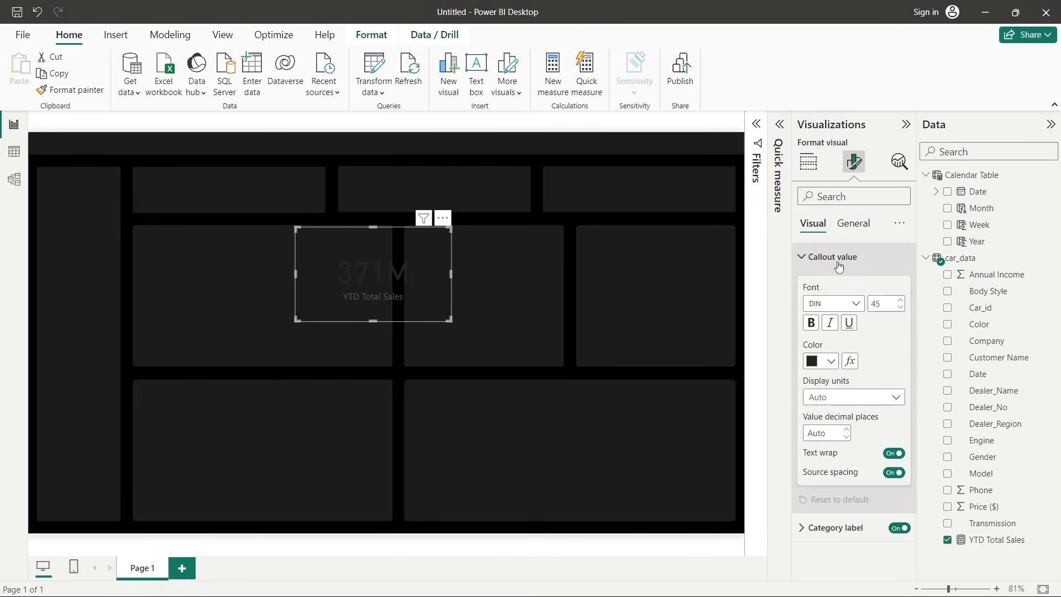
left_click(842, 305)
scroll(854, 431, "down", 5)
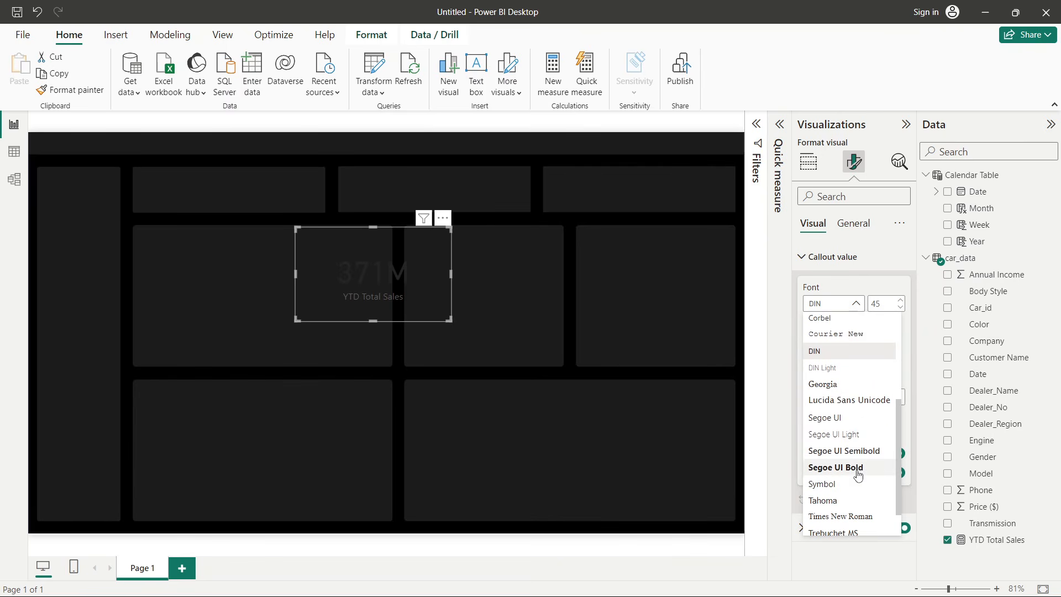
left_click(838, 452)
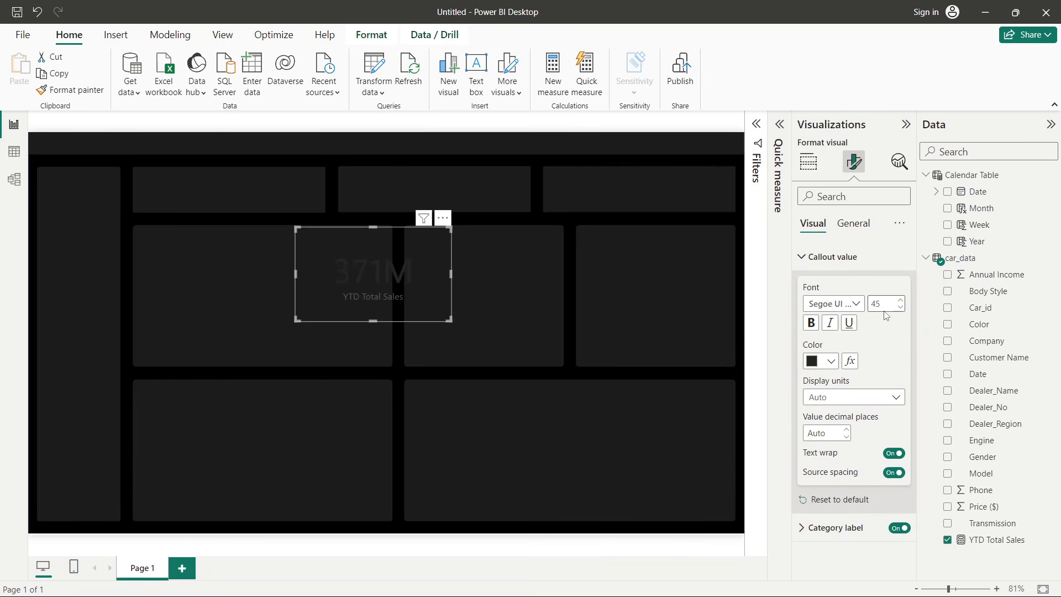
left_click(816, 364)
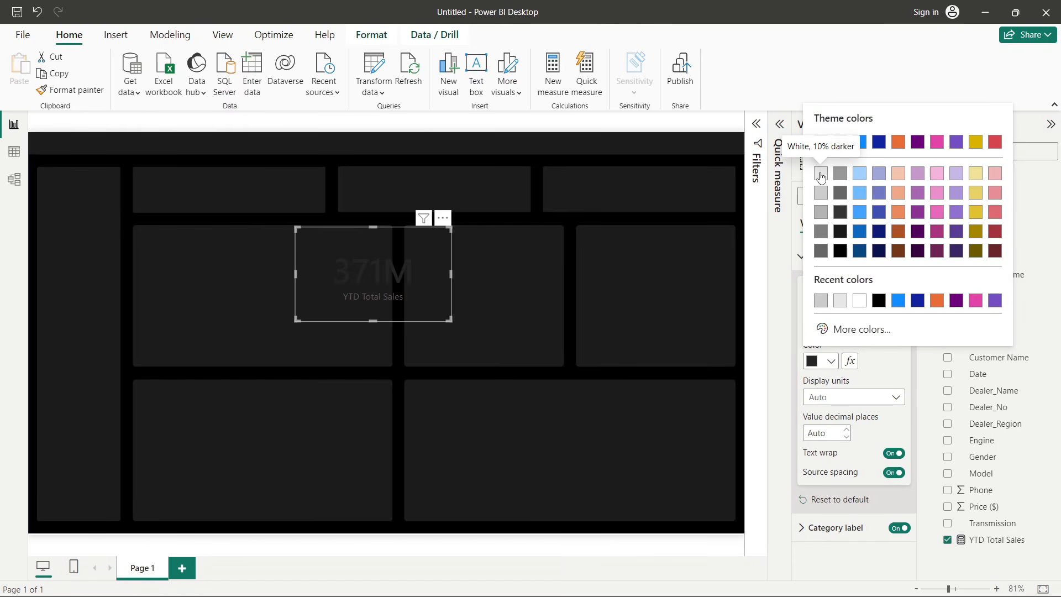
left_click(821, 174)
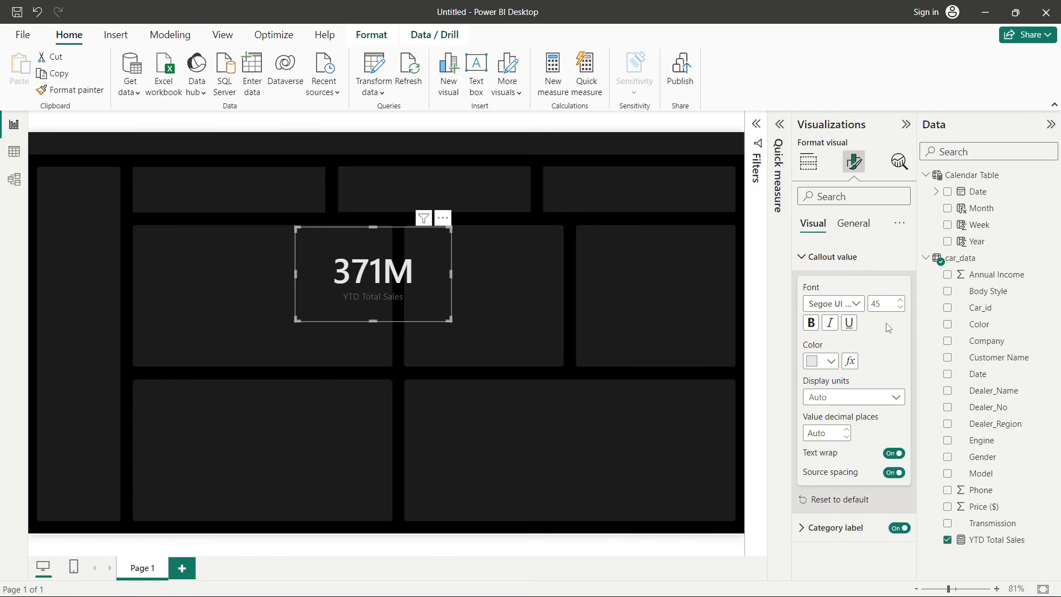
double_click(882, 305)
type("25")
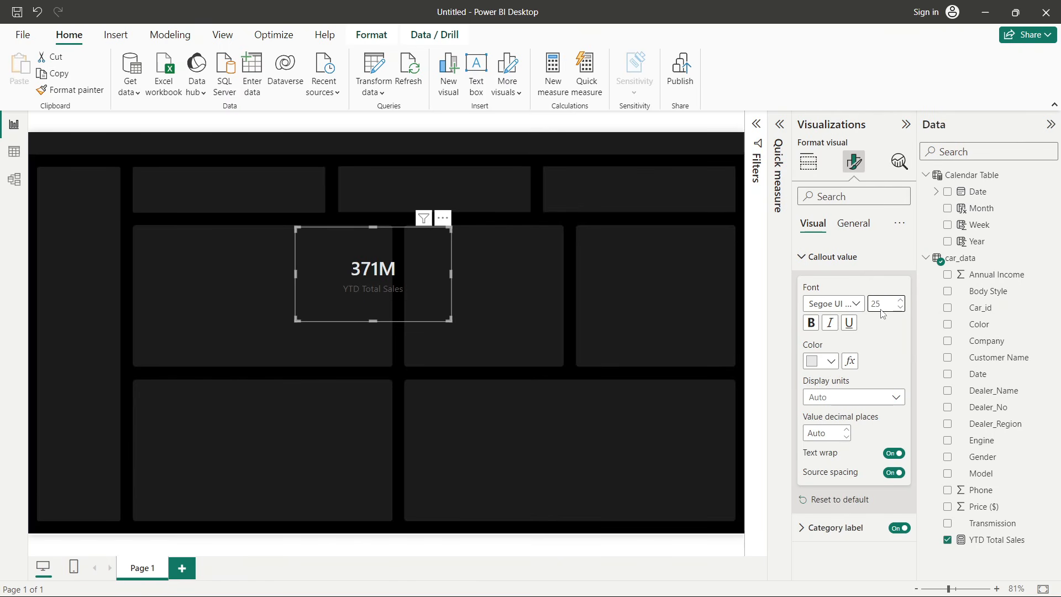
left_click(883, 357)
left_click(887, 532)
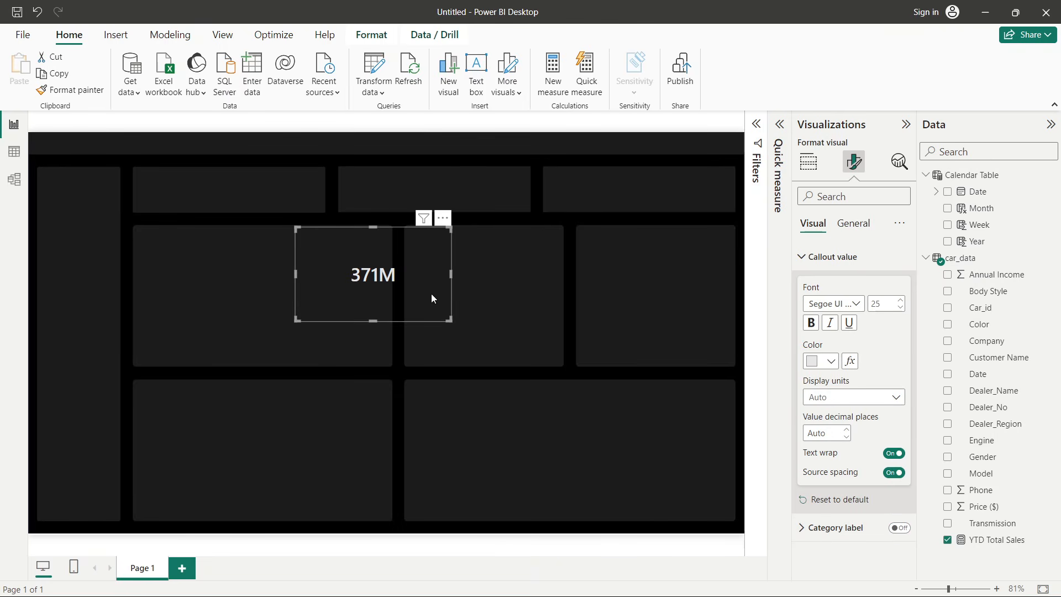
- Turn on the card's title and set its text to YTD Total Sales
left_click(851, 224)
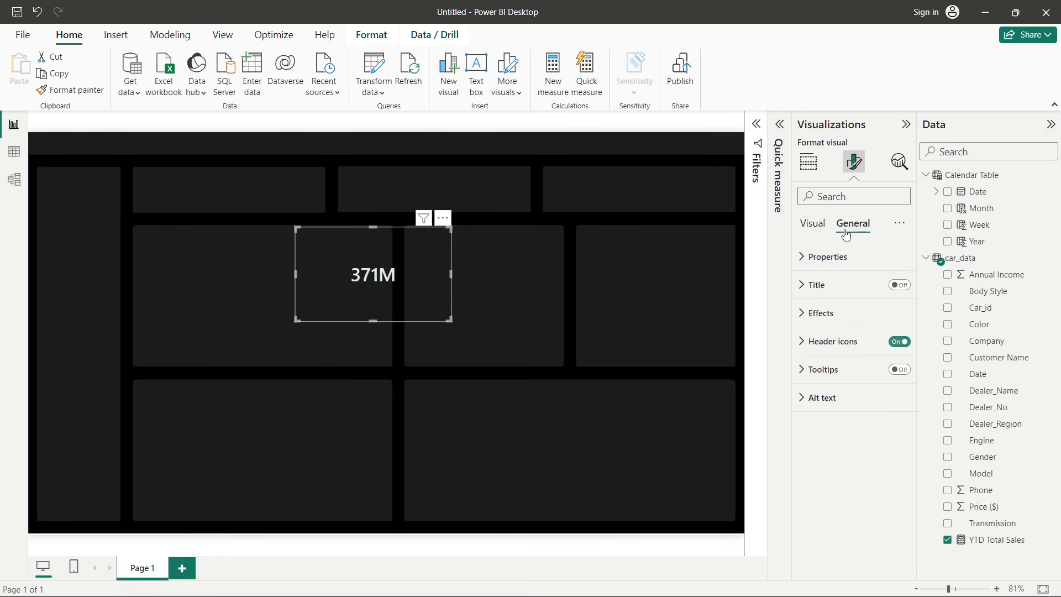
left_click(835, 292)
left_click(900, 285)
left_click(836, 354)
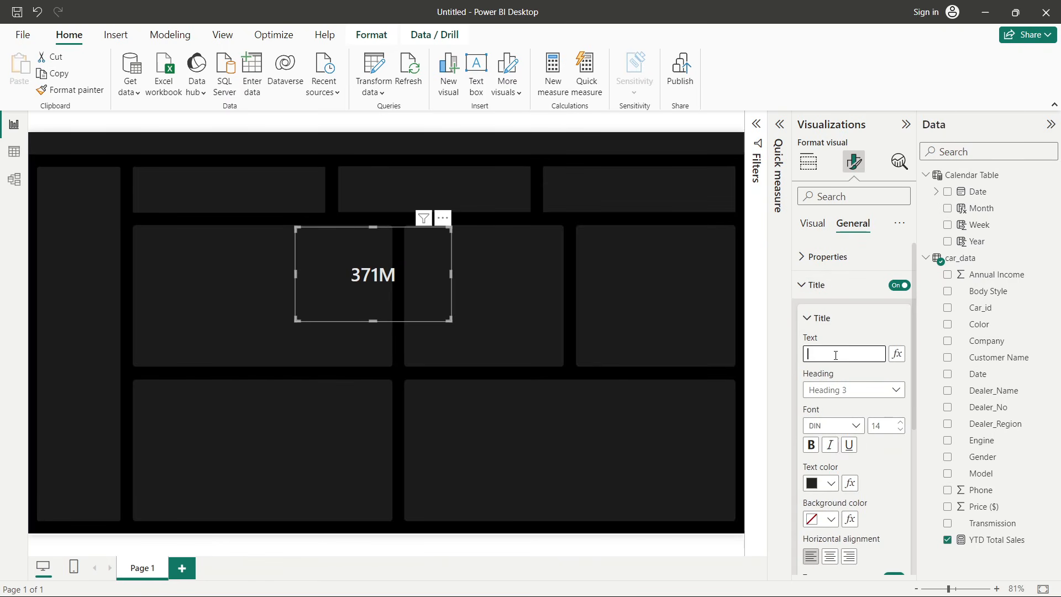
type("Tot")
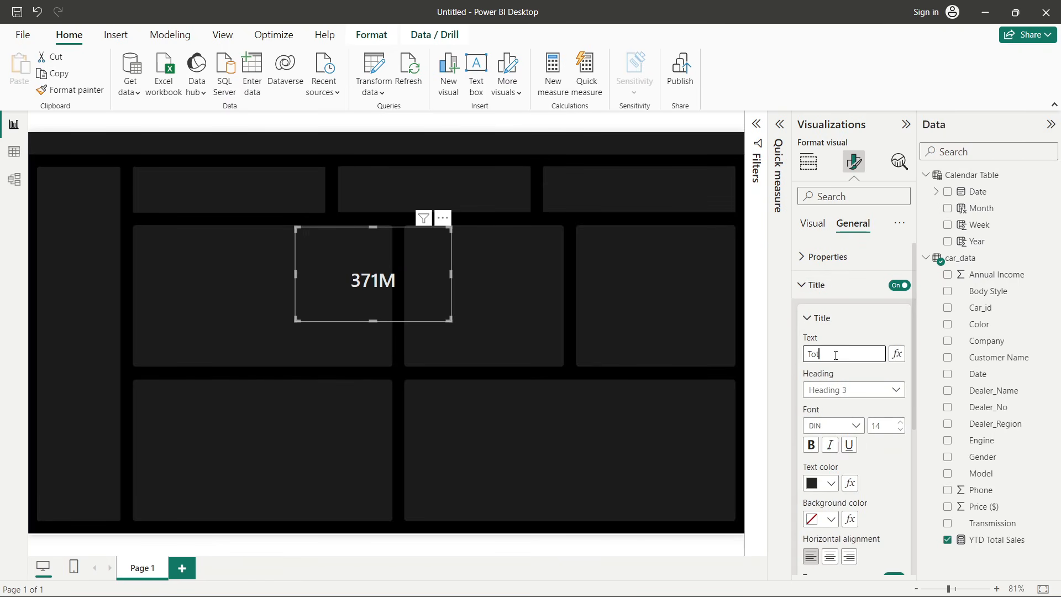
key("BackSpace")
key("BackSpace")
key("BackSpace")
type("YTD T")
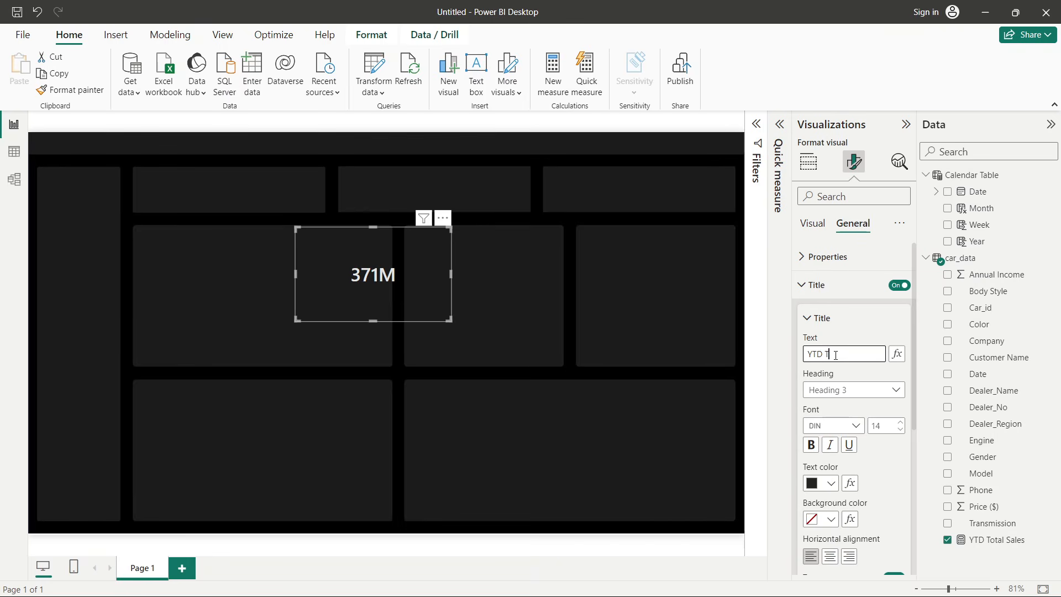
type("otal Sales")
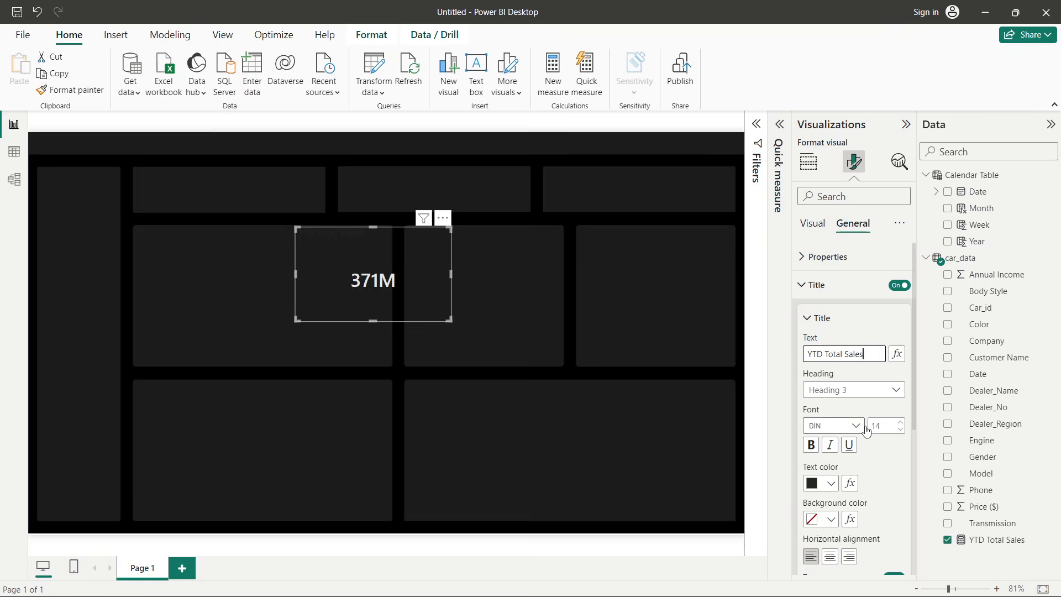
- Format the card title as Segoe UI, size 11, light grey text, centred horizontally
left_click(855, 426)
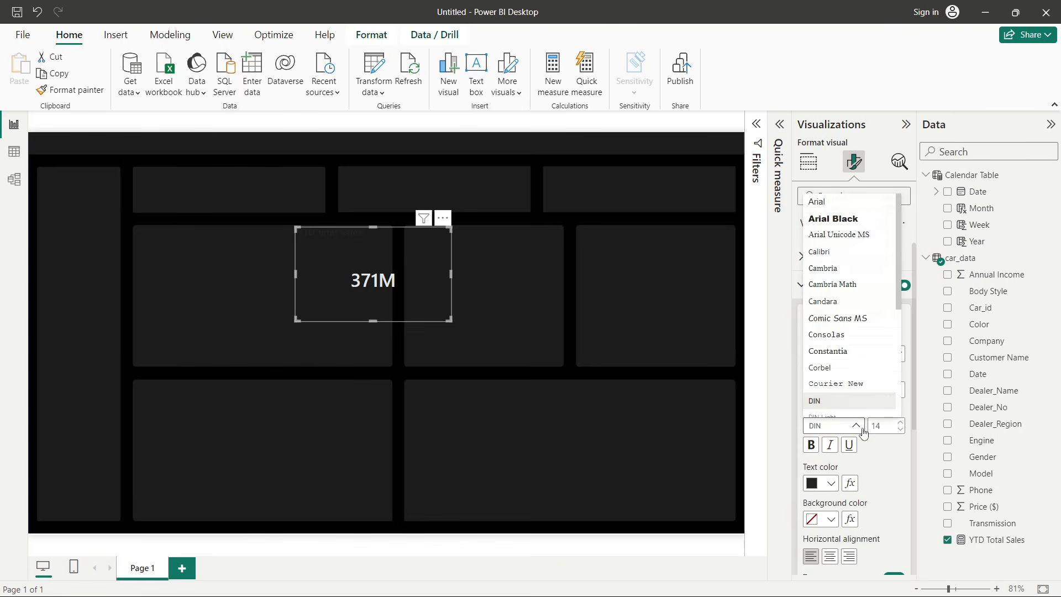
scroll(845, 357, "down", 2)
scroll(845, 357, "down", 1)
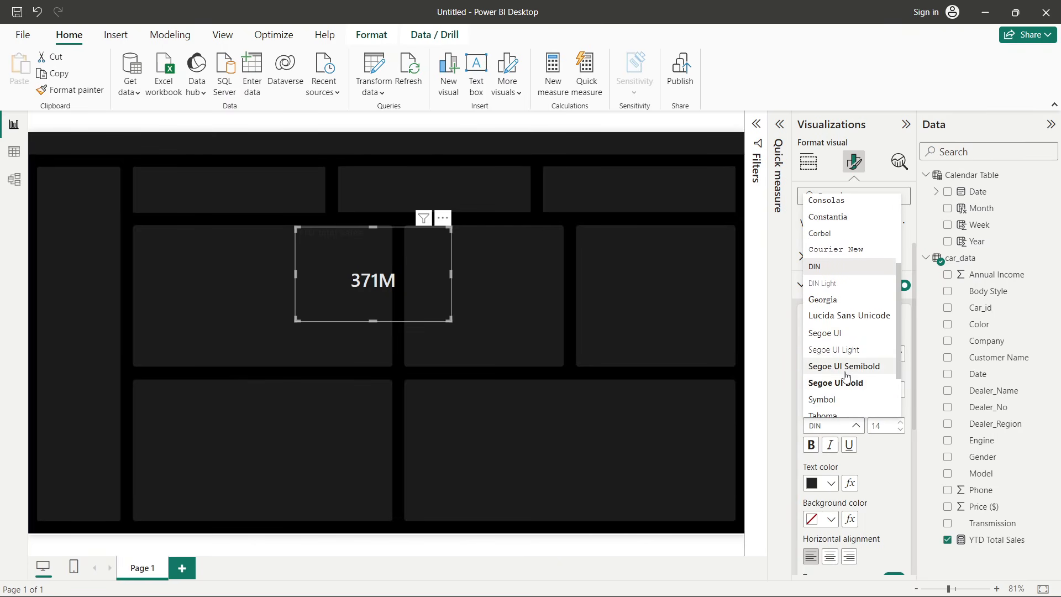
left_click(833, 332)
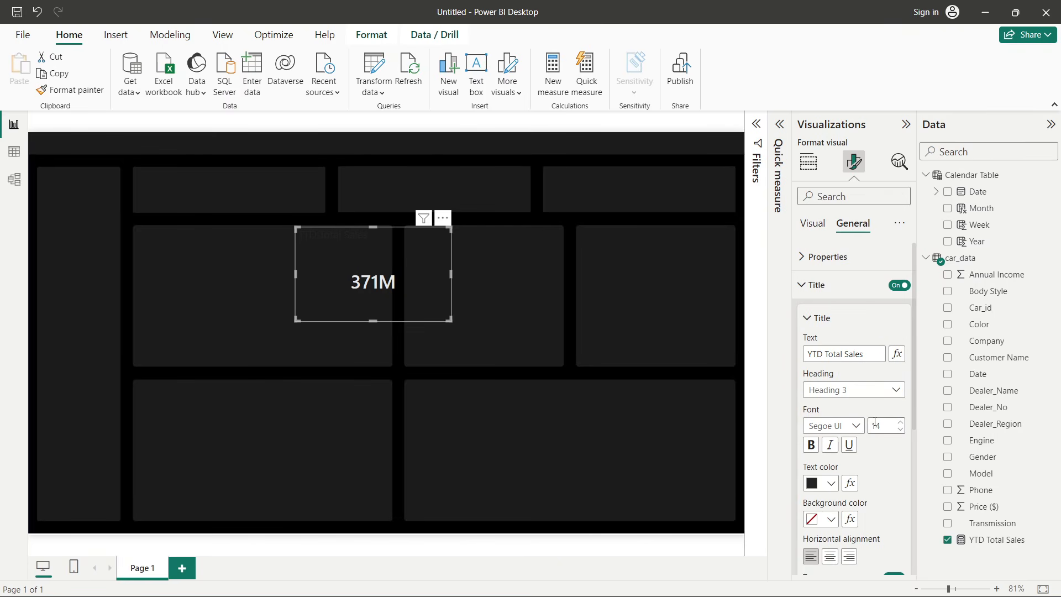
left_click(899, 431)
left_click(899, 431)
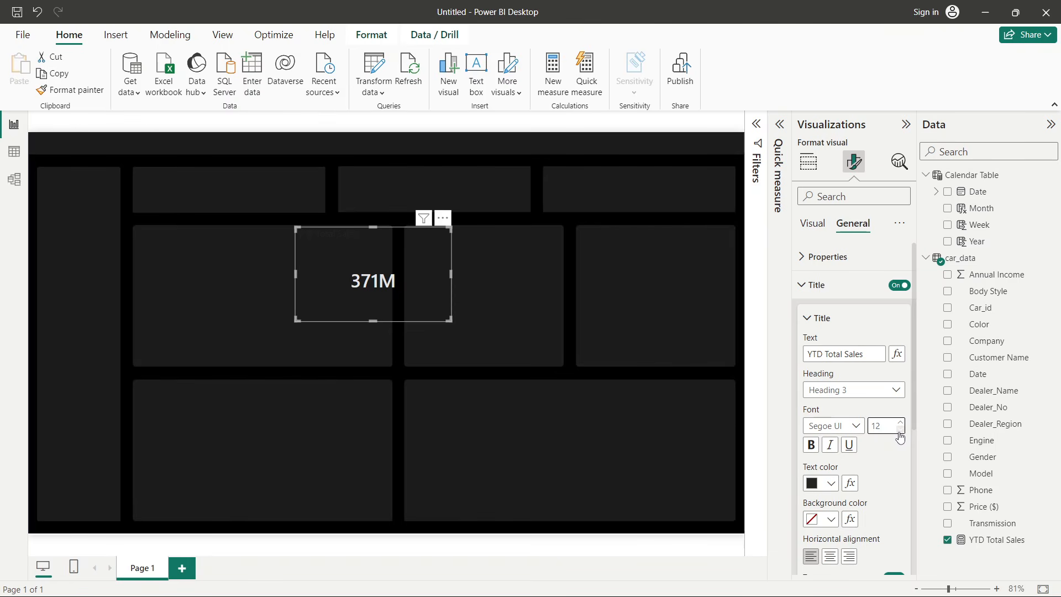
left_click(899, 430)
left_click(828, 484)
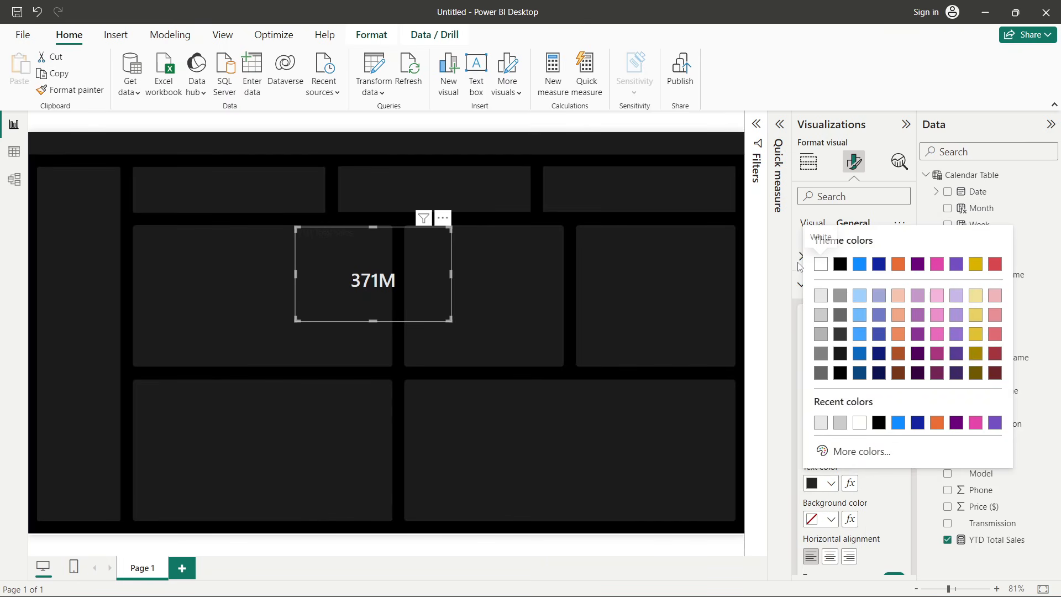
left_click(822, 320)
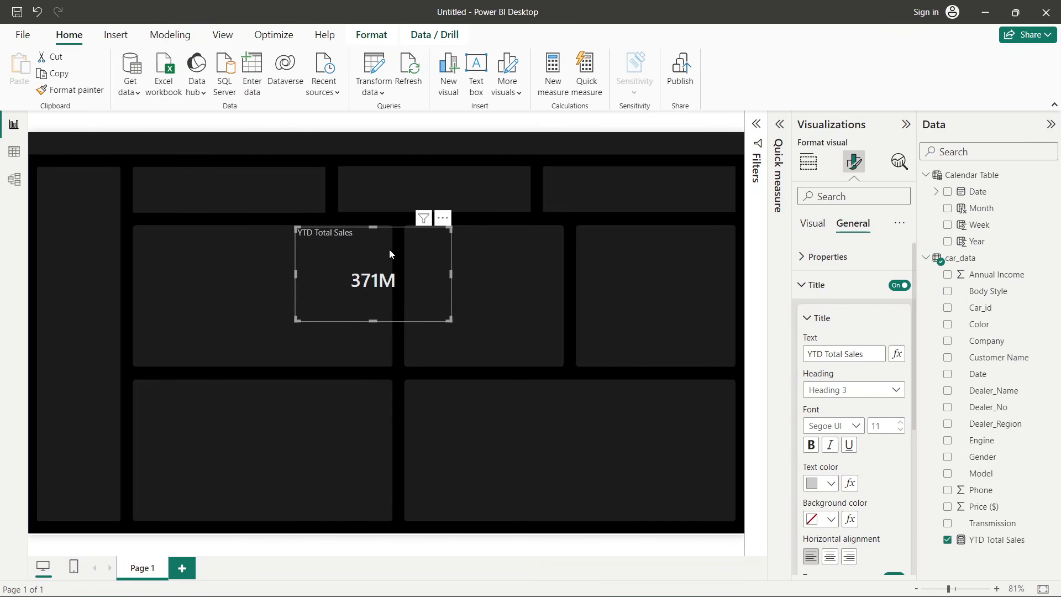
left_click(830, 555)
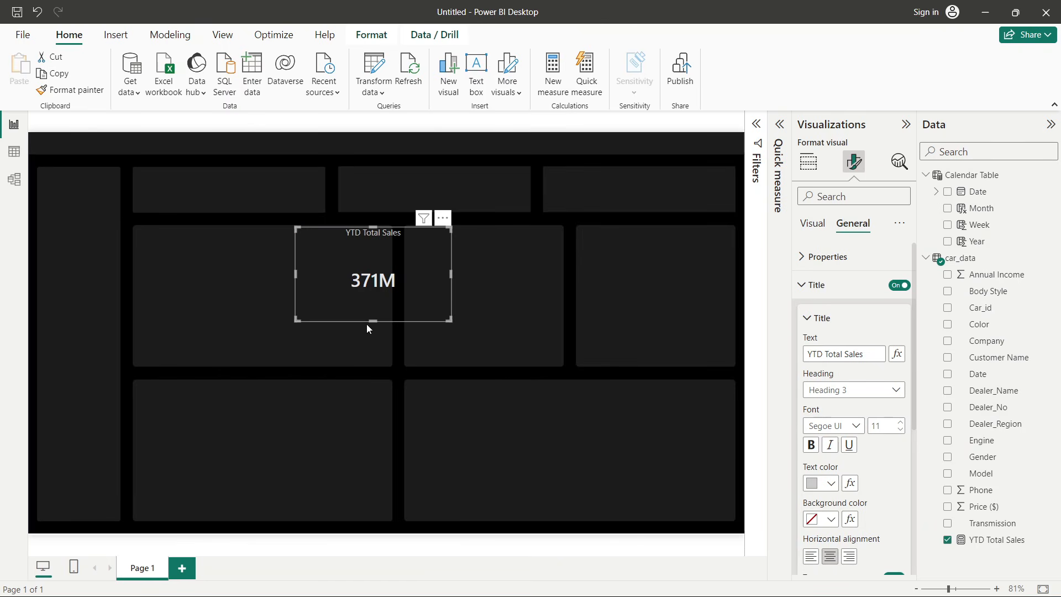
- Shrink the card and move it into the first KPI box at the top of the canvas
left_click_drag(366, 324, 386, 267)
left_click_drag(450, 247, 218, 191)
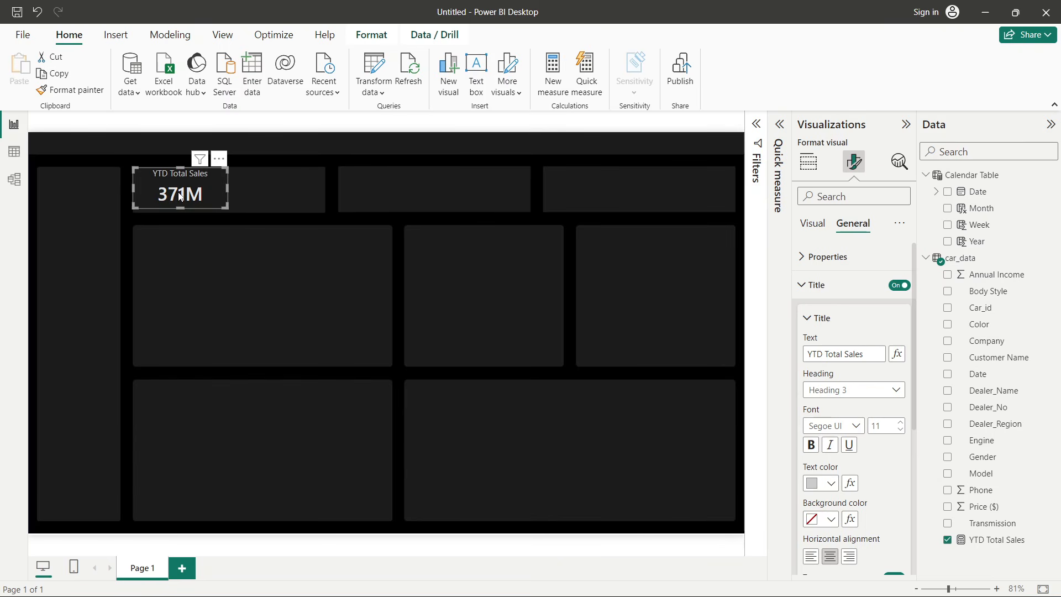
left_click(181, 210)
- Format the YTD Total Sales measure as Currency with 1 decimal place
left_click(1004, 544)
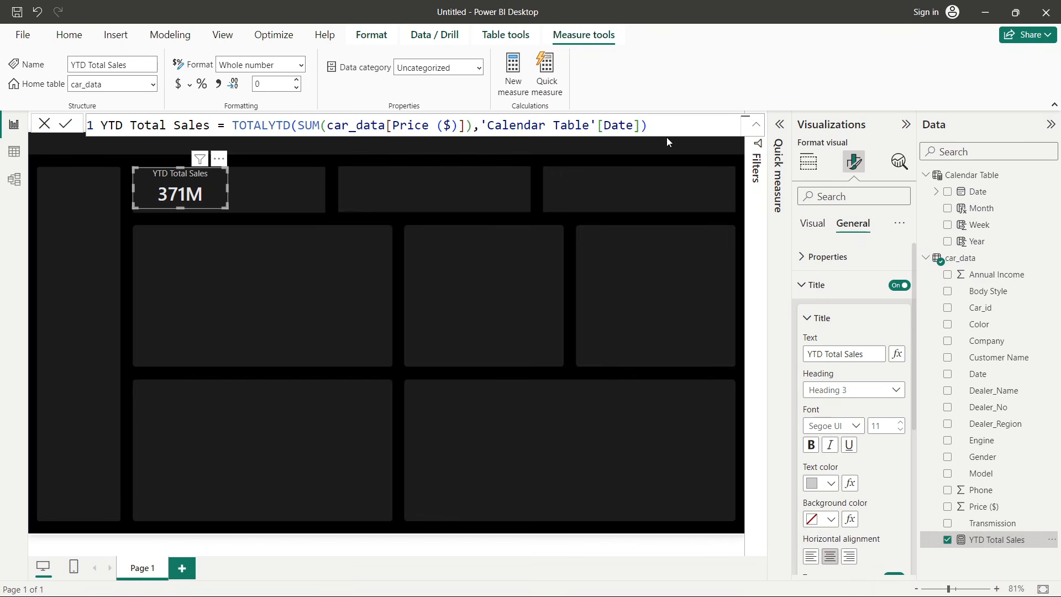
left_click(178, 85)
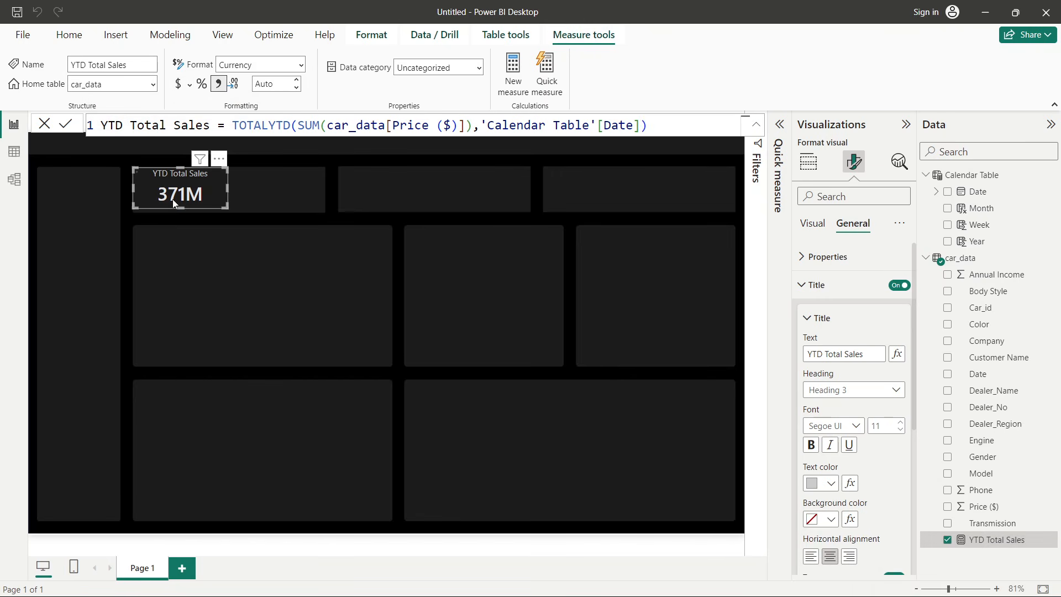
double_click(274, 84)
type("1")
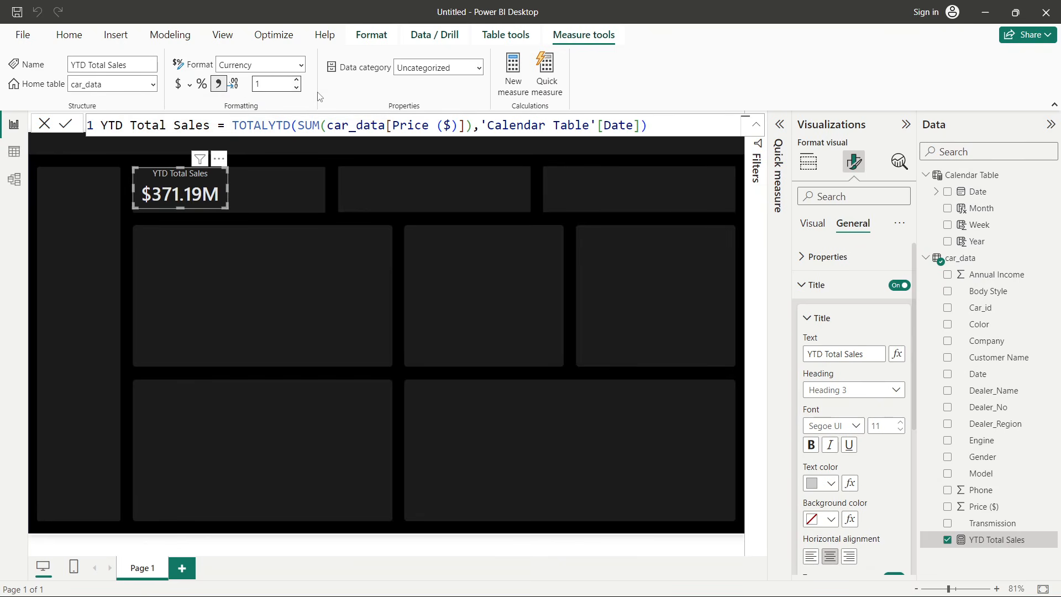
key("Return")
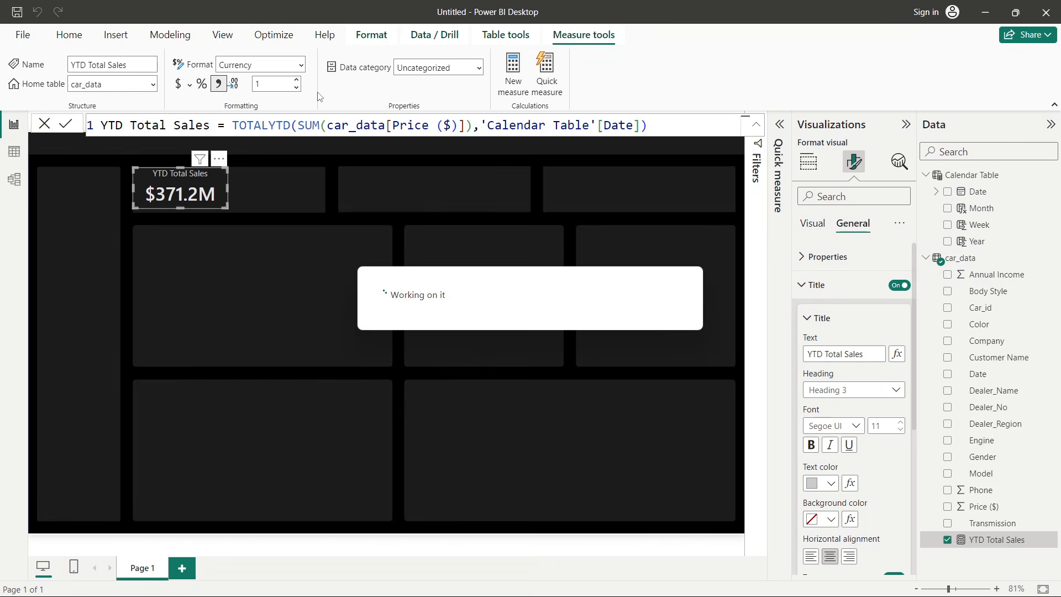
- Compare the card with the finished Car Sales Dashboard reference window, then return and deselect the card
key("alt+Tab")
key("alt+Tab")
key("alt+Tab")
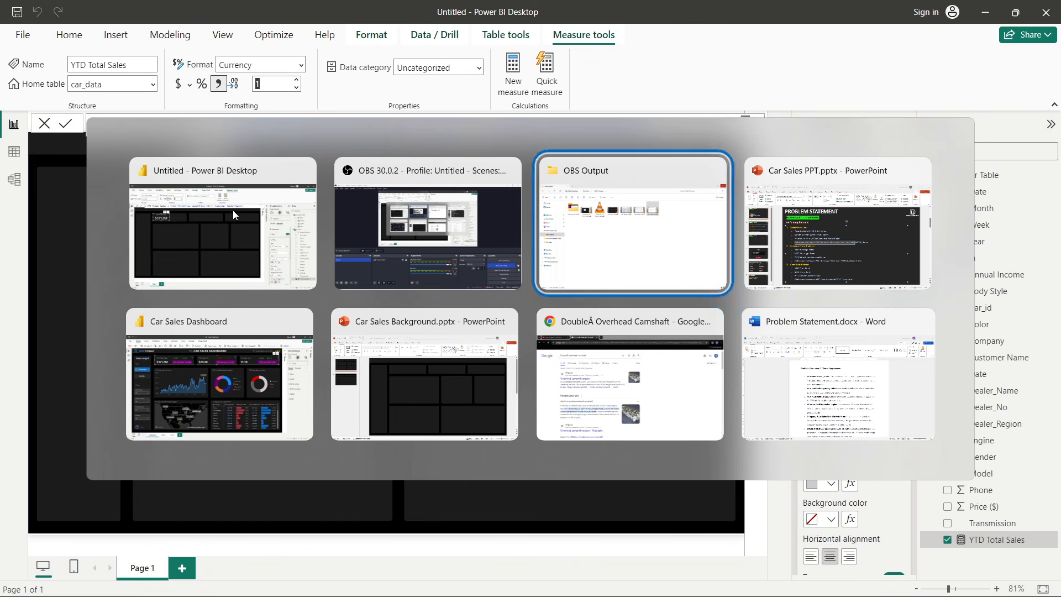
left_click(229, 356)
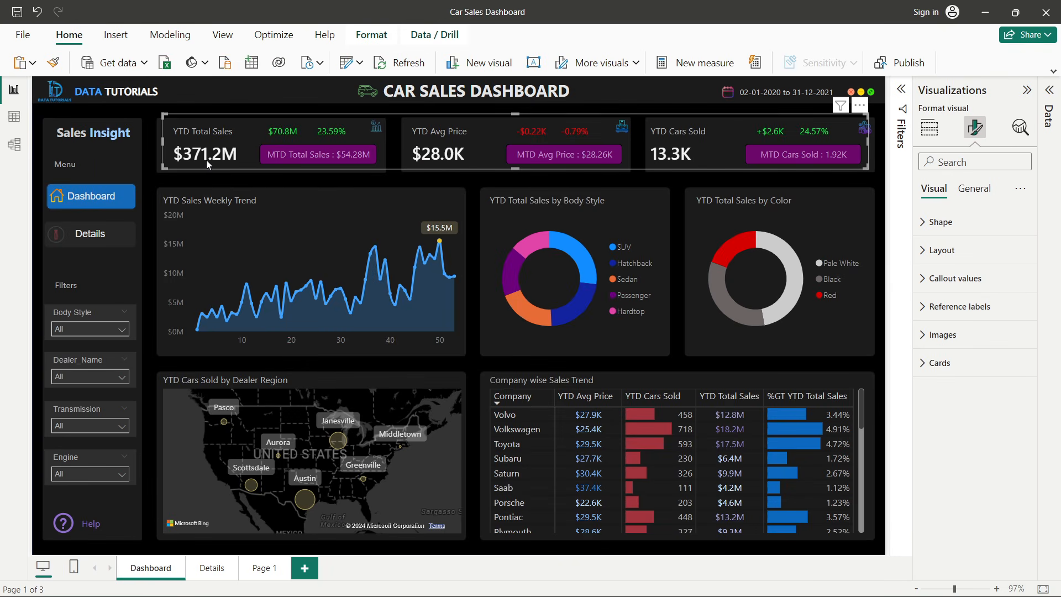
key("alt+Tab")
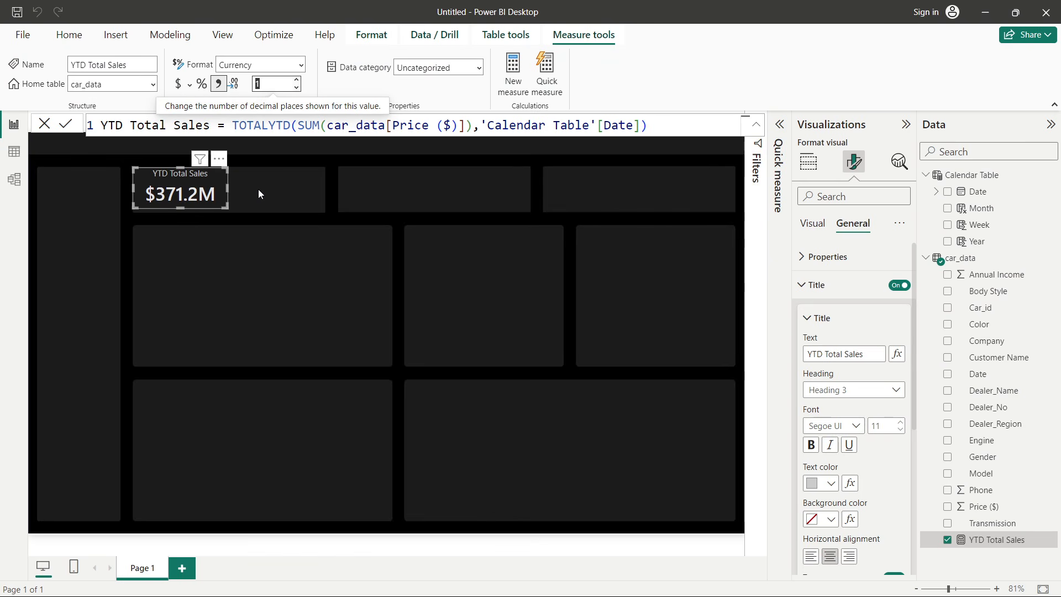
left_click(225, 184)
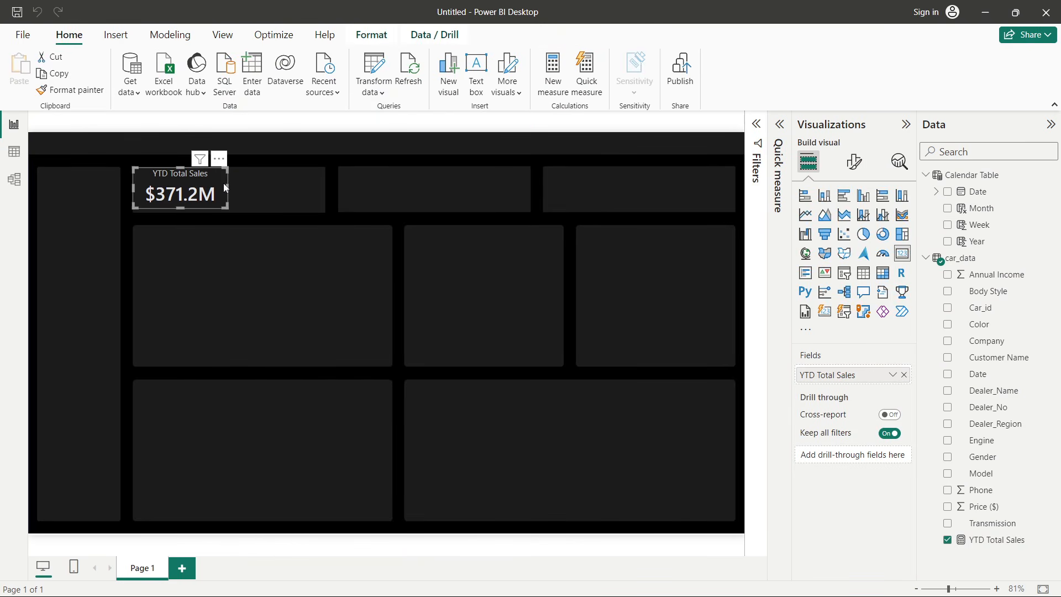
key("Down")
left_click(308, 297)
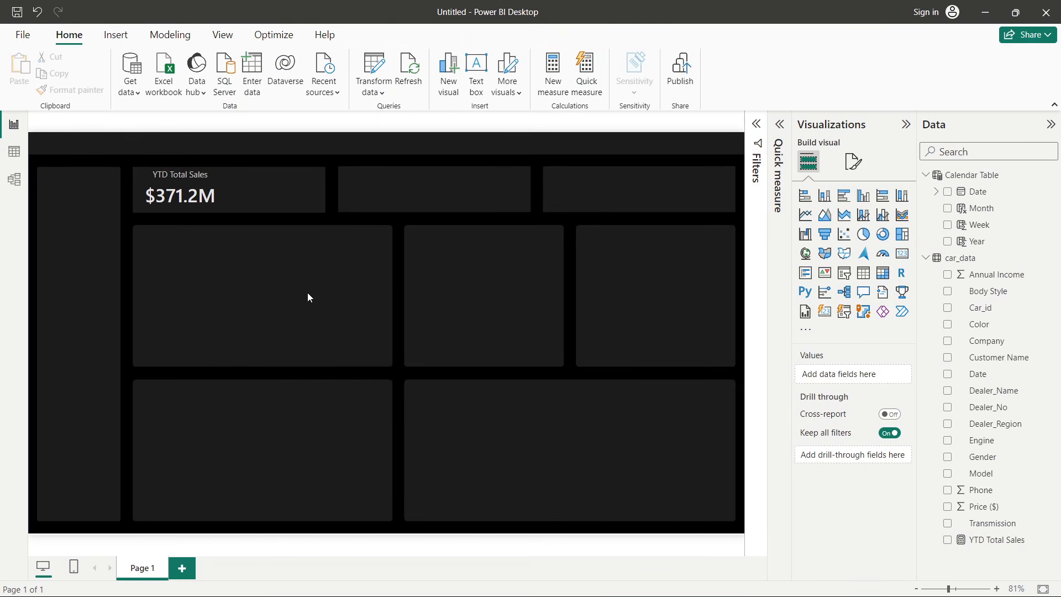
- Switch to Car Sales PPT.pptx in PowerPoint and review the KPI requirements on the problem statement slide
key("alt+Tab")
key("alt+Tab")
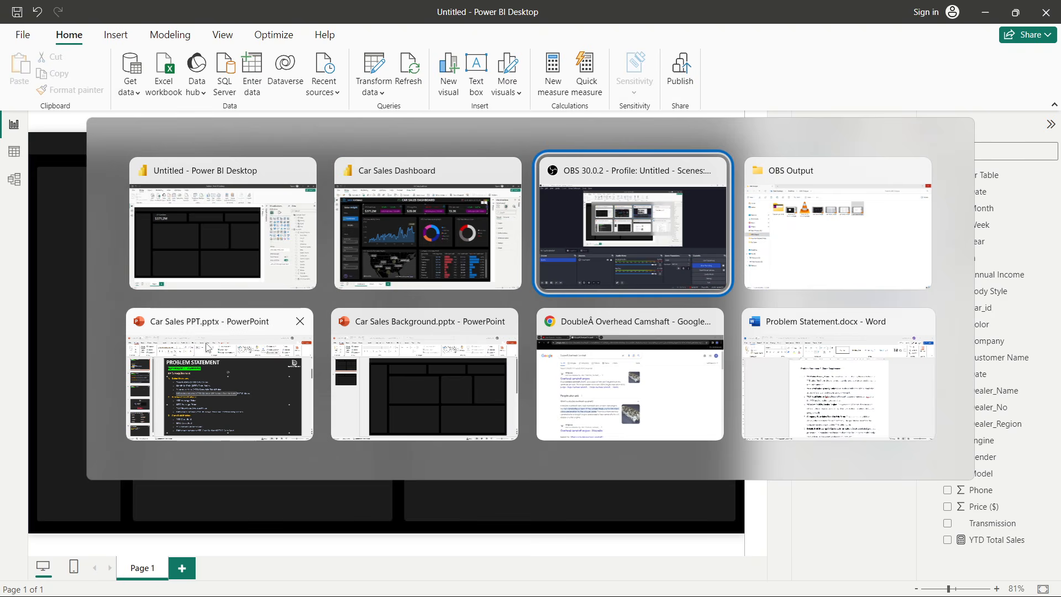
left_click(236, 357)
left_click(419, 289)
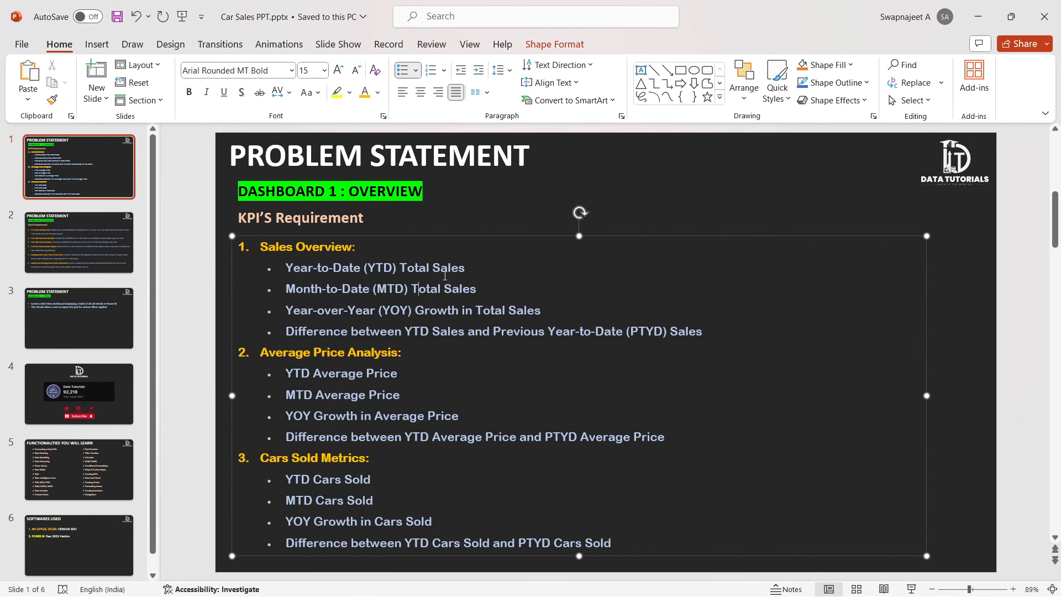
- Review the YTD versus PTYD sales difference requirement on the problem statement slide, then return to Power BI
key("alt+Tab")
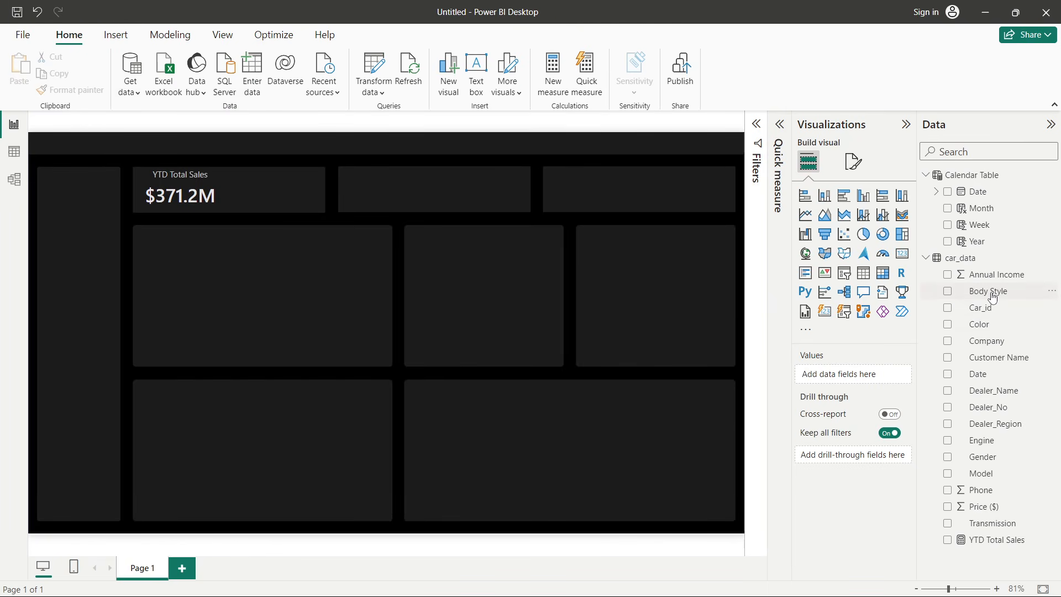
key("alt+Tab")
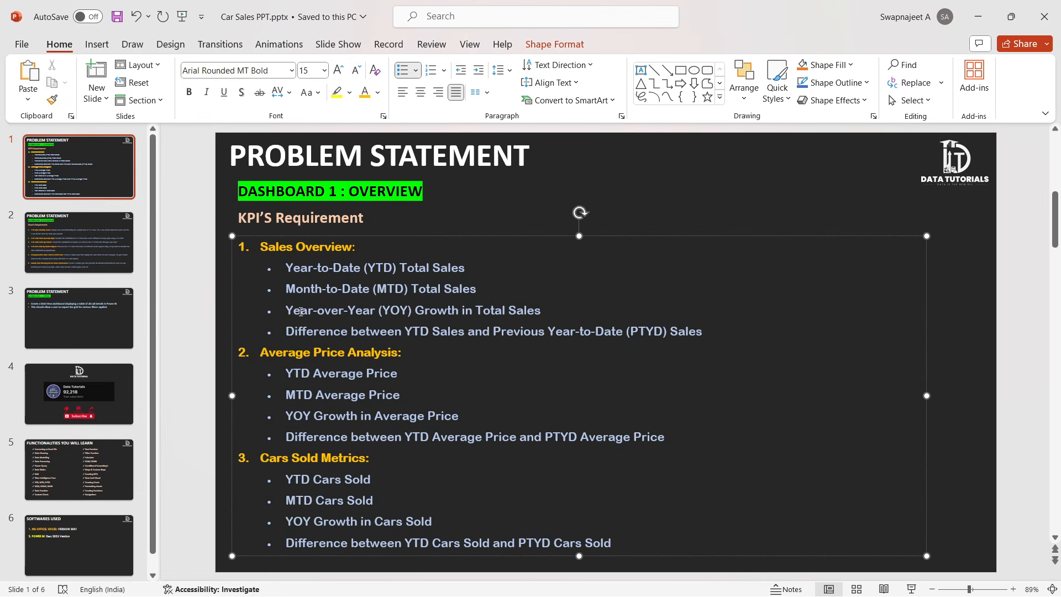
left_click_drag(351, 332, 468, 332)
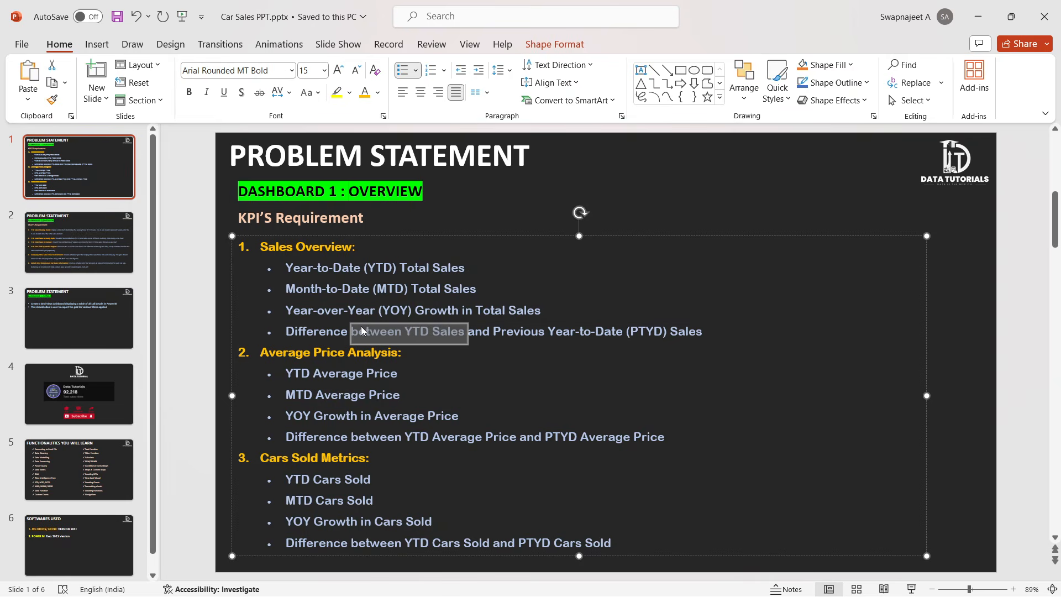
key("alt+Tab")
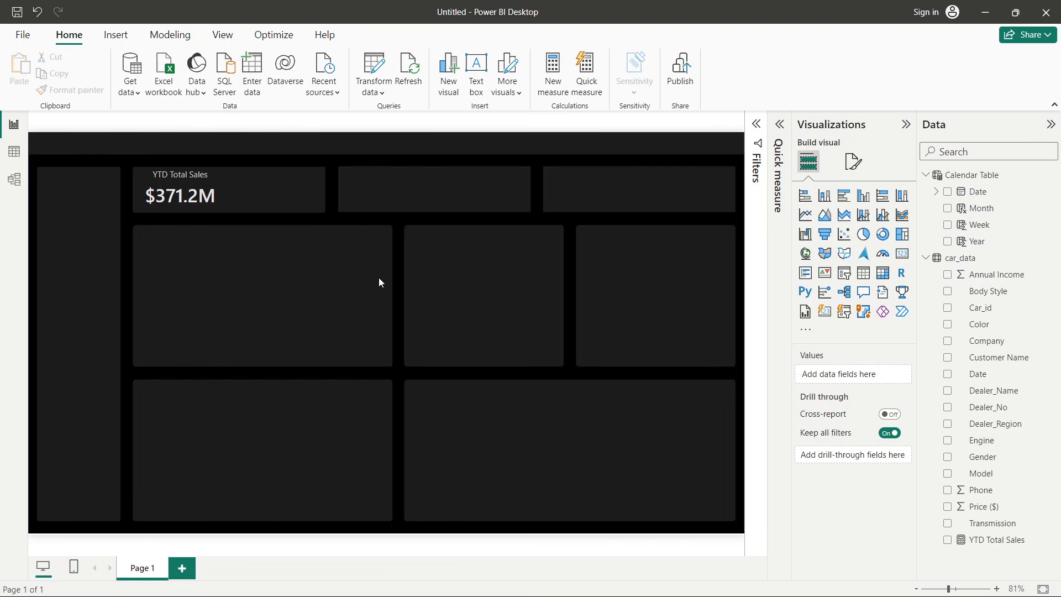
- Nudge the YTD Total Sales card slightly downward within its KPI box, then deselect it
left_click(194, 193)
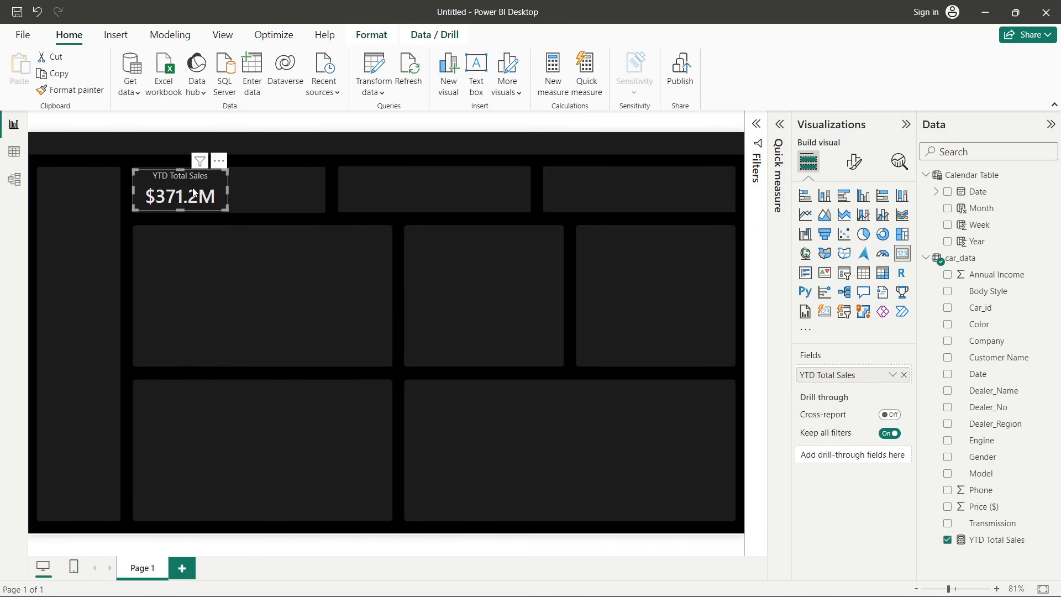
key("Down")
key("Down")
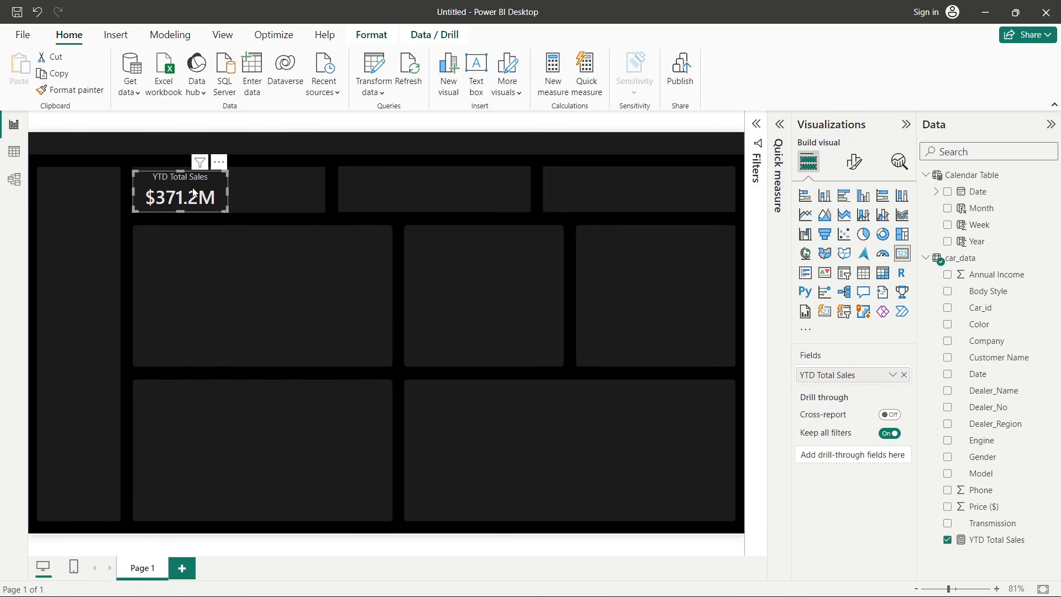
left_click(359, 297)
- Create a new measure in car_data and name it PYTD Total Sales
right_click(1006, 279)
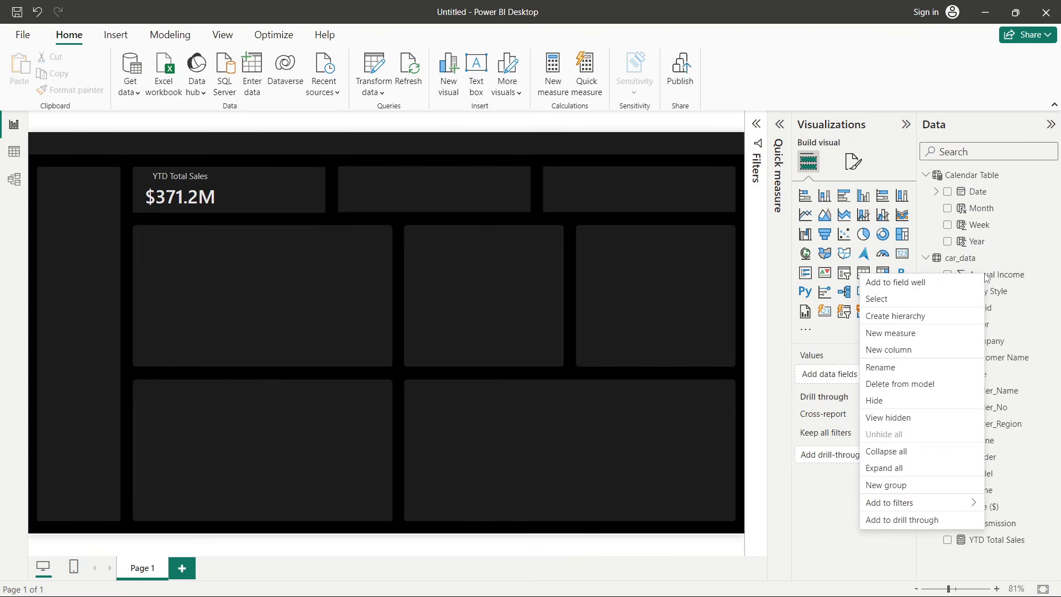
left_click(909, 335)
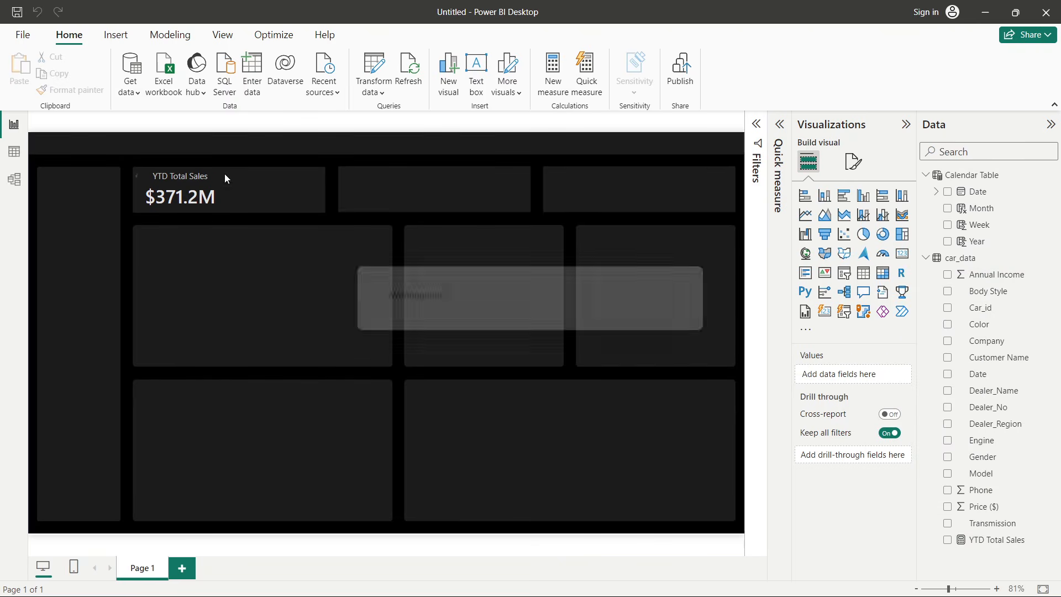
double_click(134, 128)
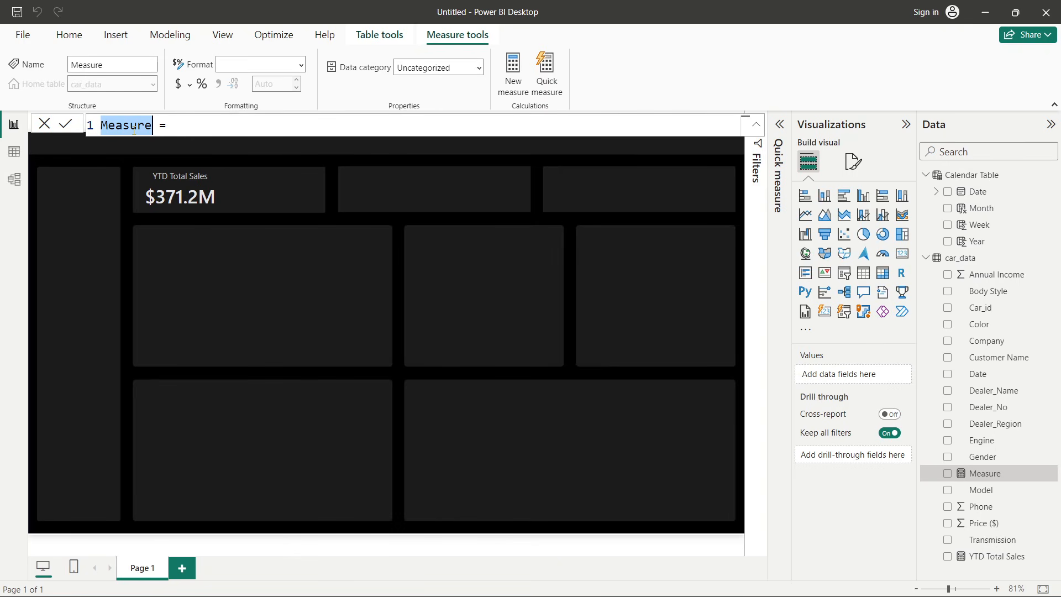
type("PYTD T")
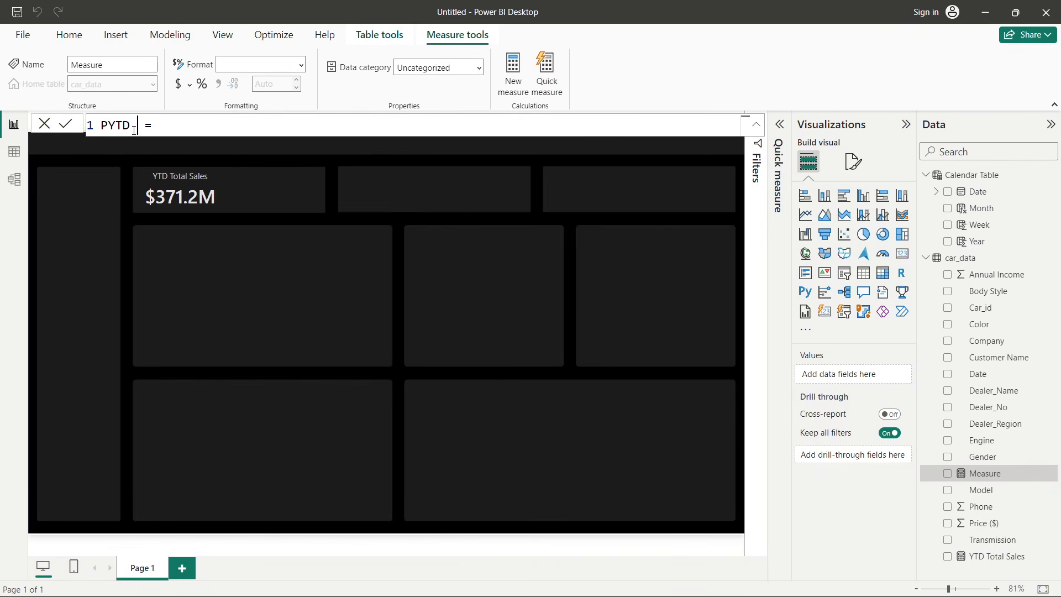
type("otal Sales")
- Define PYTD Total Sales as CALCULATE(SUM(car_data[Price ($)]), SAMEPERIODLASTYEAR('Calendar Table'[Date])) and commit it
left_click(267, 125)
type("c")
key("Tab")
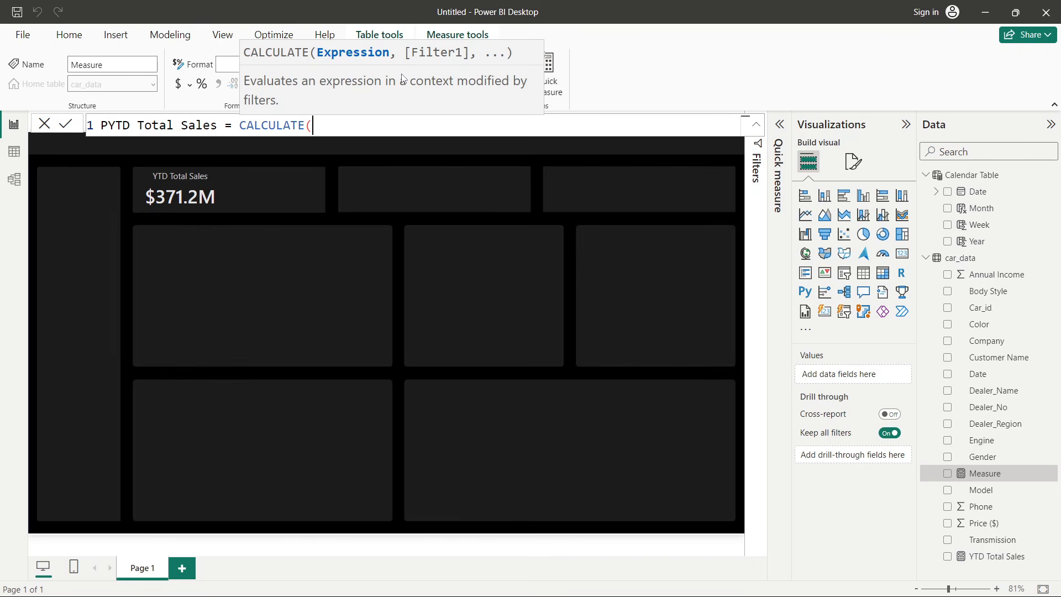
type("sum")
key("Tab")
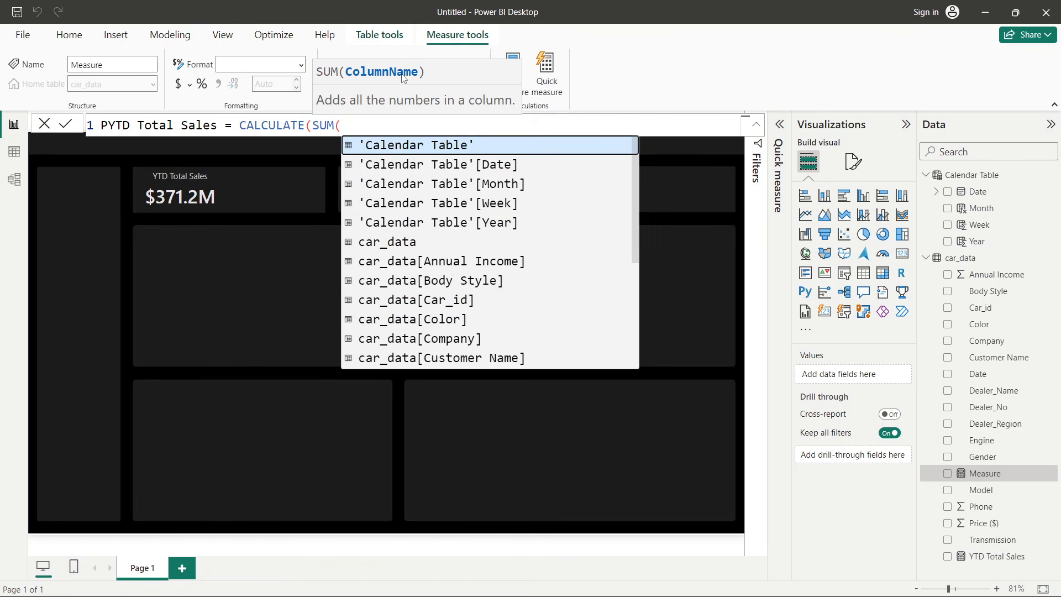
type("pr")
key("Tab")
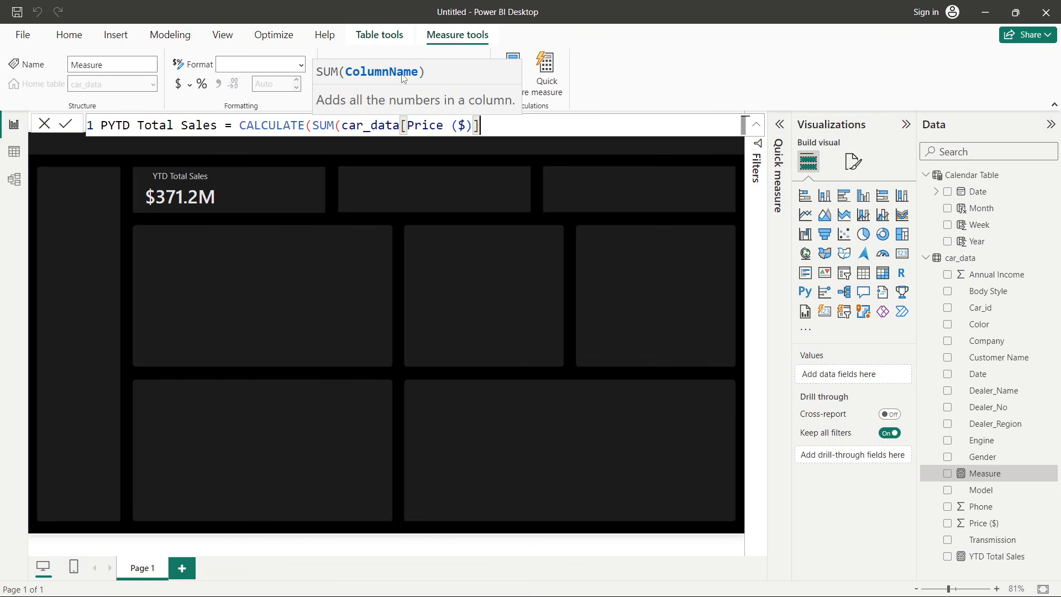
type(")")
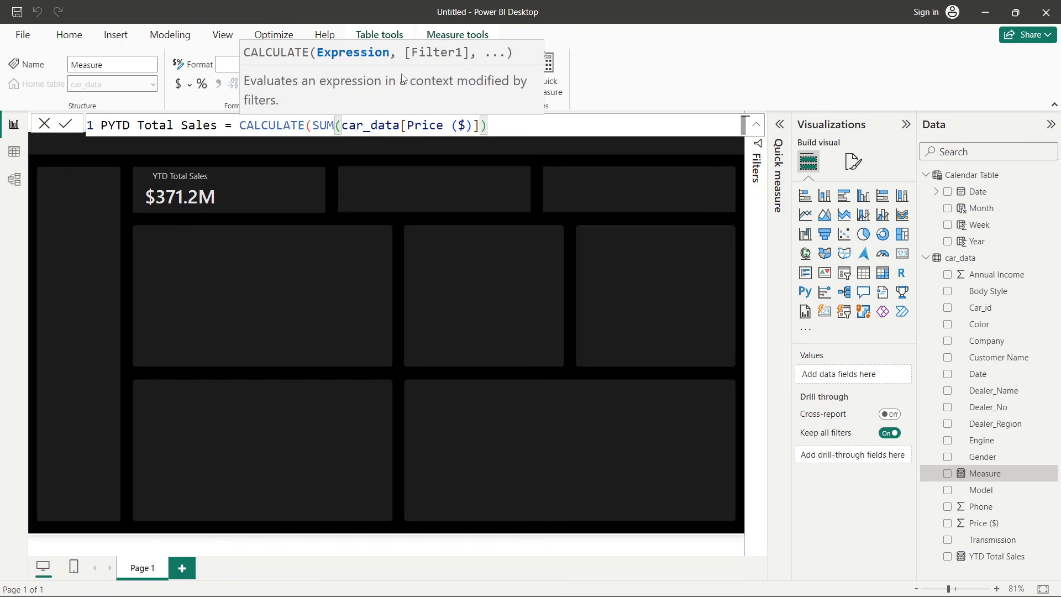
type(",")
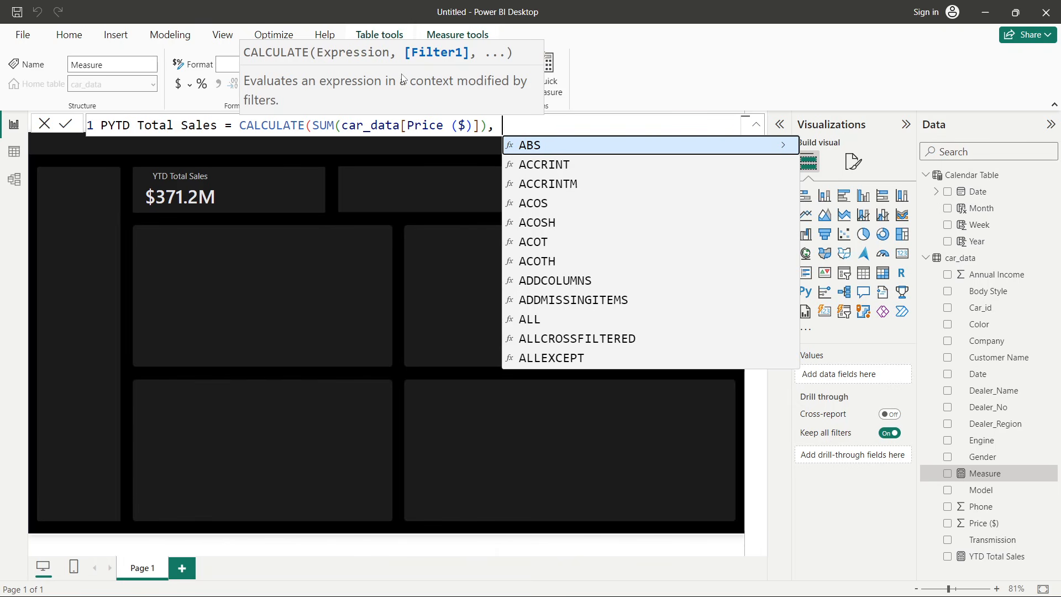
type("same")
key("Tab")
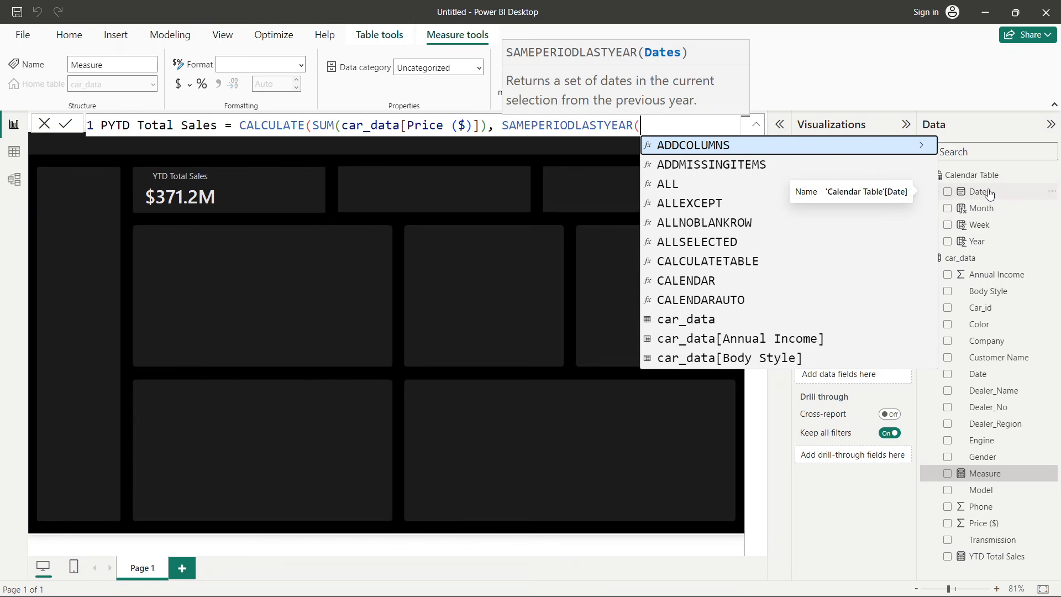
type("cale")
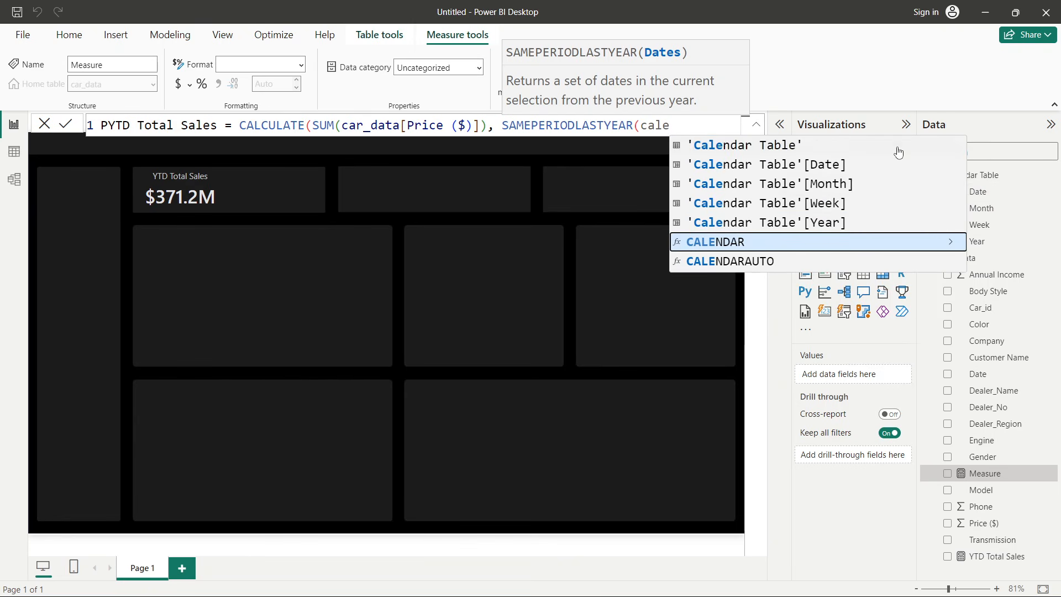
left_click(839, 166)
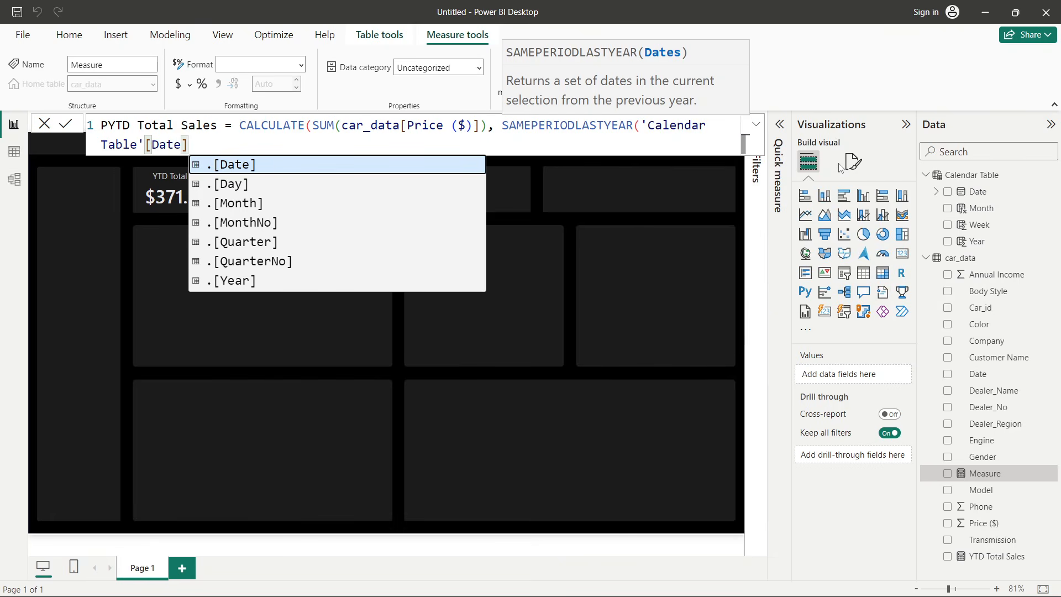
type("))")
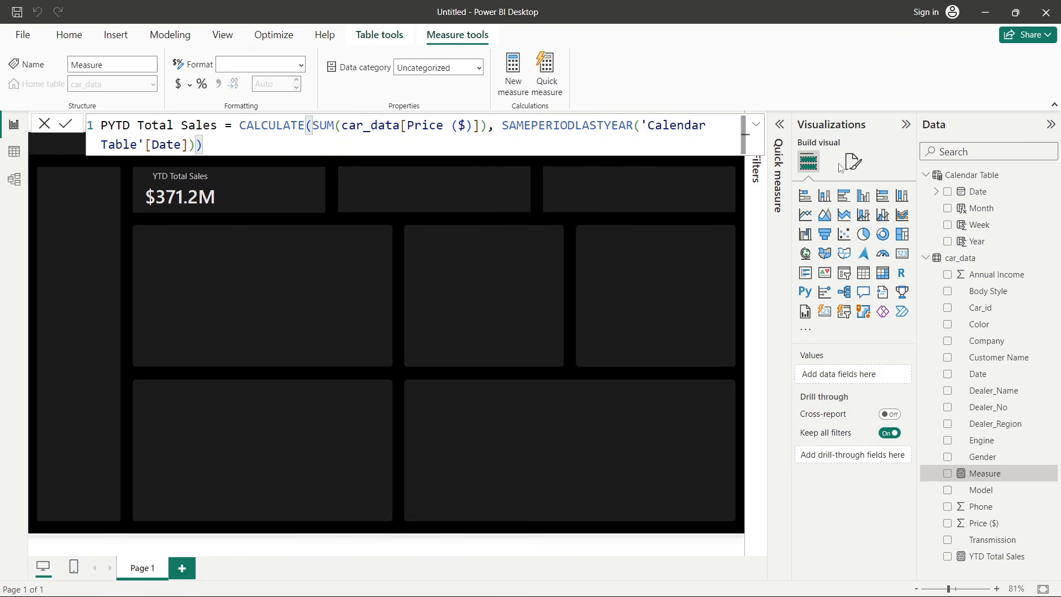
key("Return")
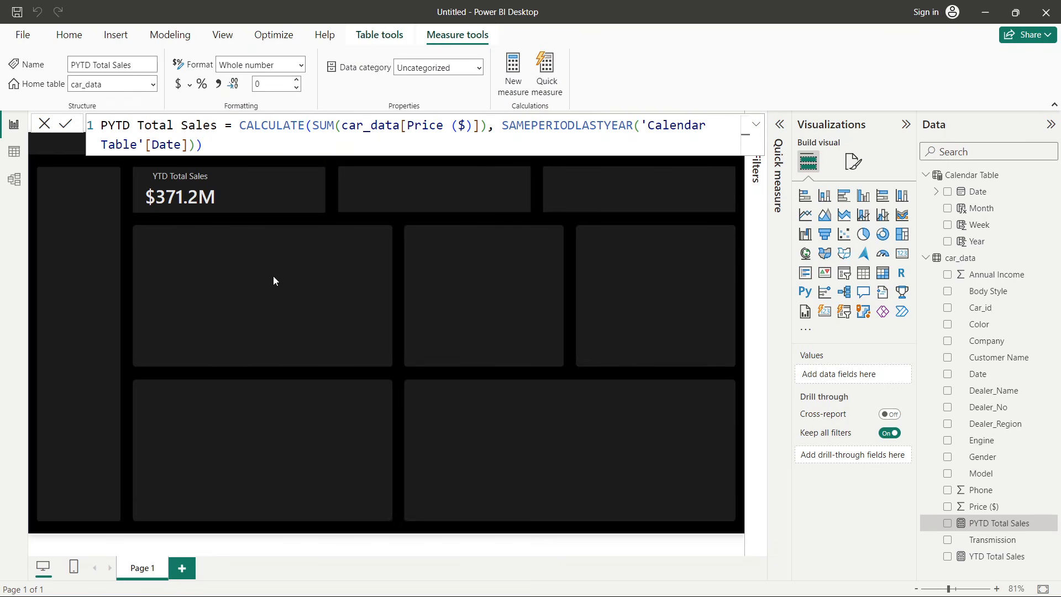
- Add a temporary card showing PYTD Total Sales to check its value, then remove the card
left_click(273, 277)
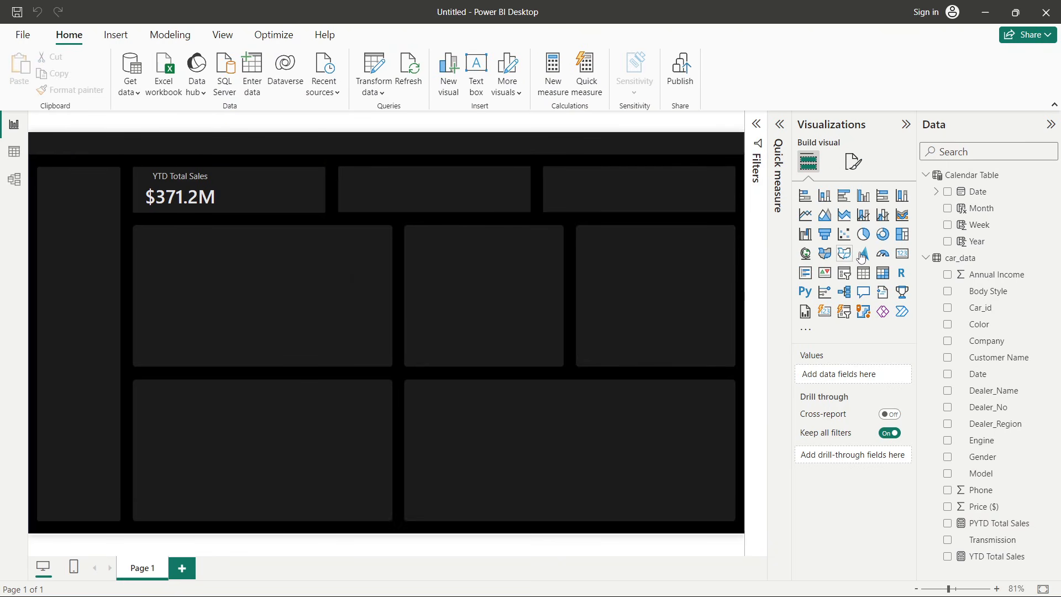
left_click(902, 253)
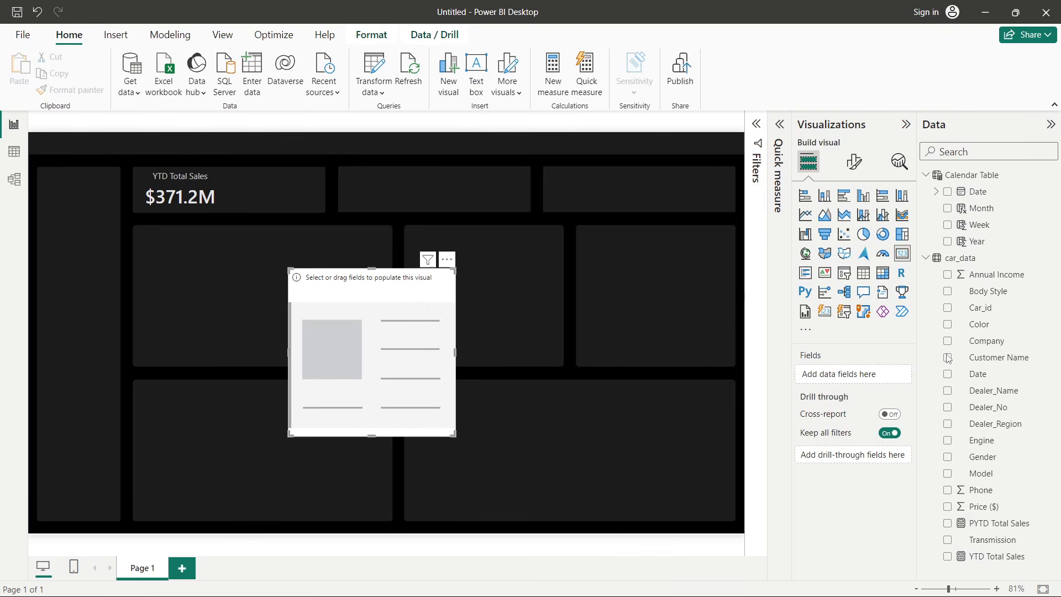
left_click_drag(1002, 523, 400, 393)
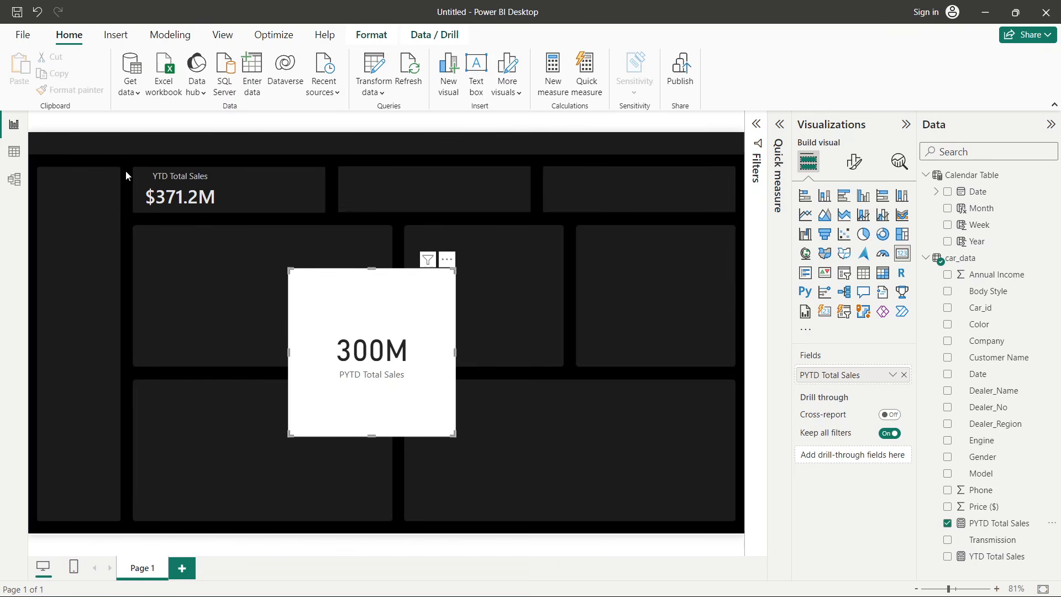
left_click(446, 259)
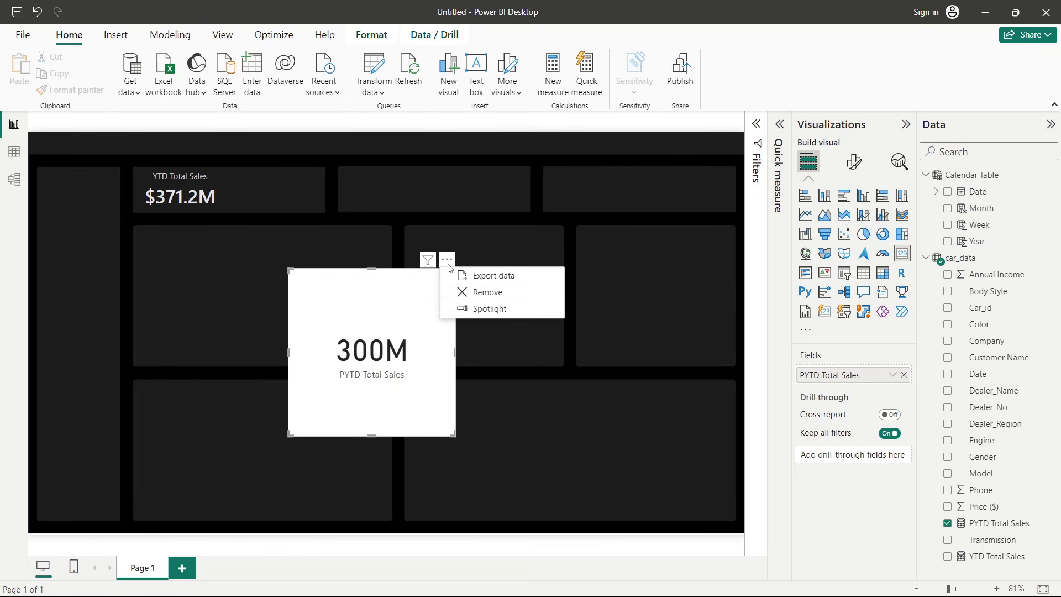
left_click(476, 299)
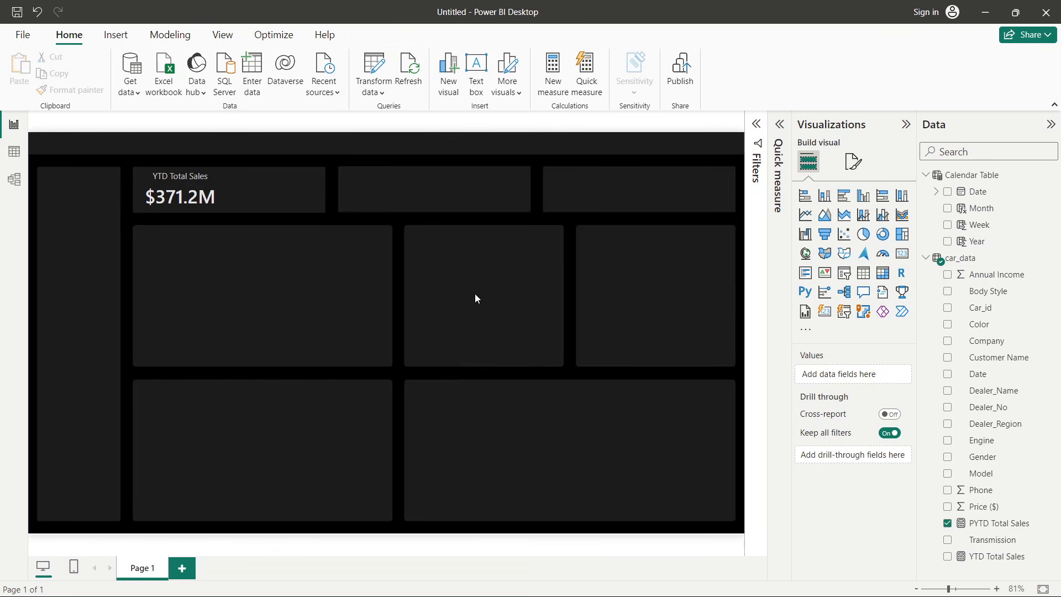
- Create a Sales Difference measure defined as [YTD Total Sales] - [PYTD Total Sales] in car_data
right_click(987, 279)
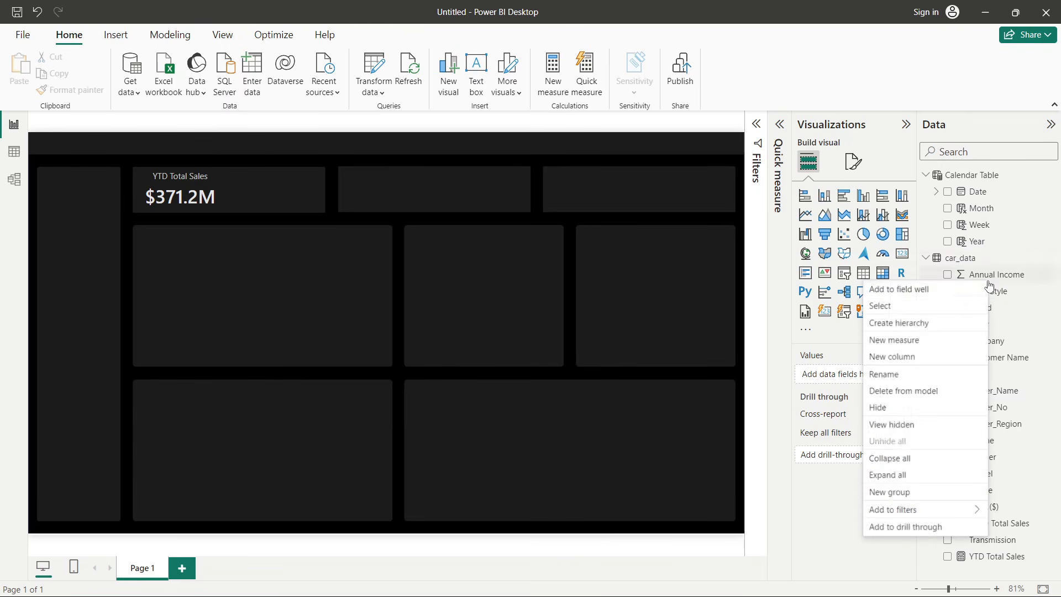
left_click(910, 342)
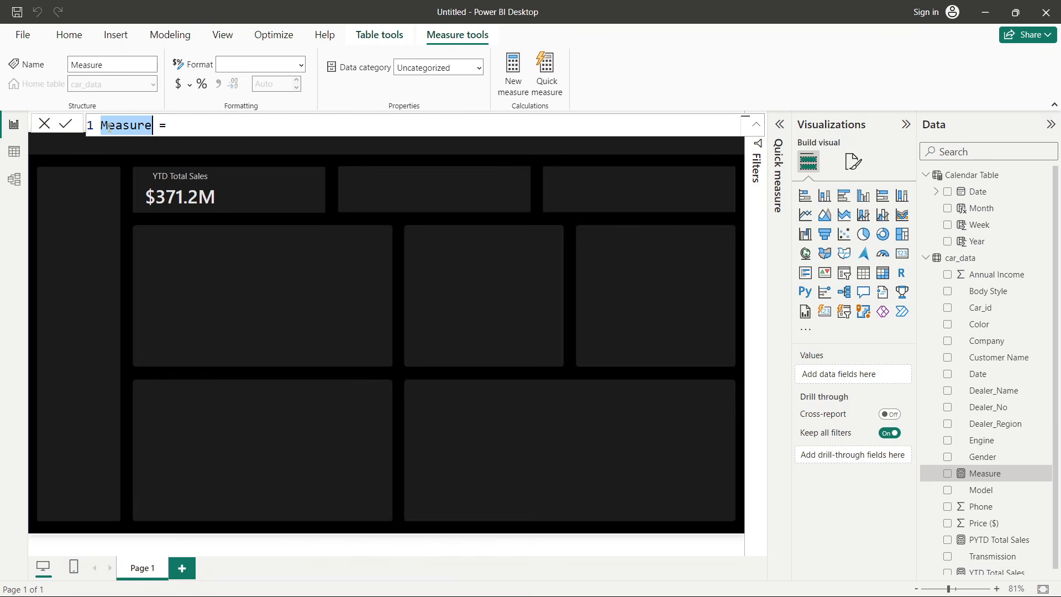
key("BackSpace")
type("Sales Di")
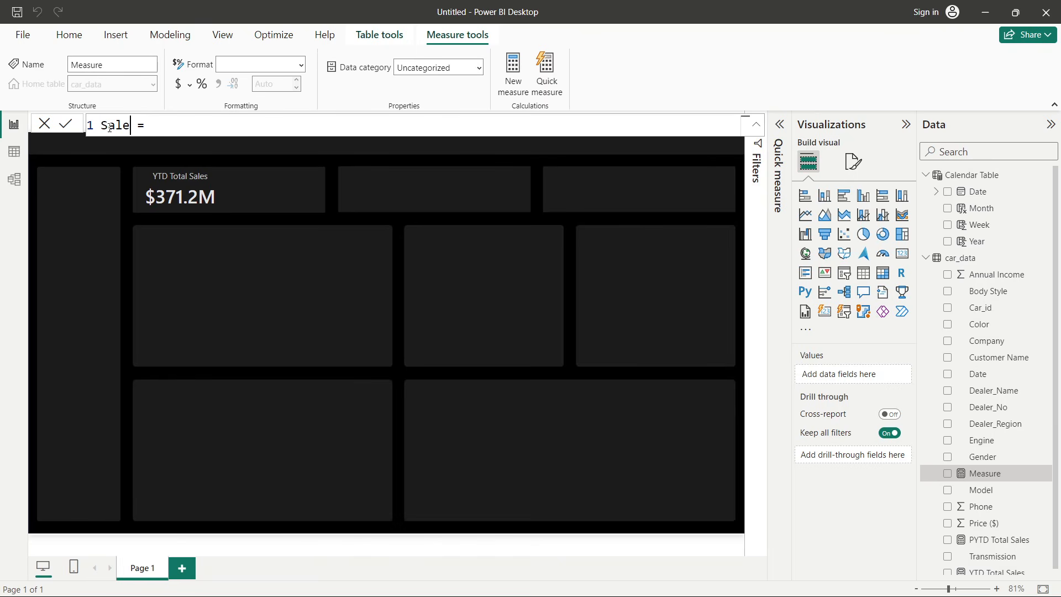
type("fference")
left_click(256, 134)
type("ytd")
key("Tab")
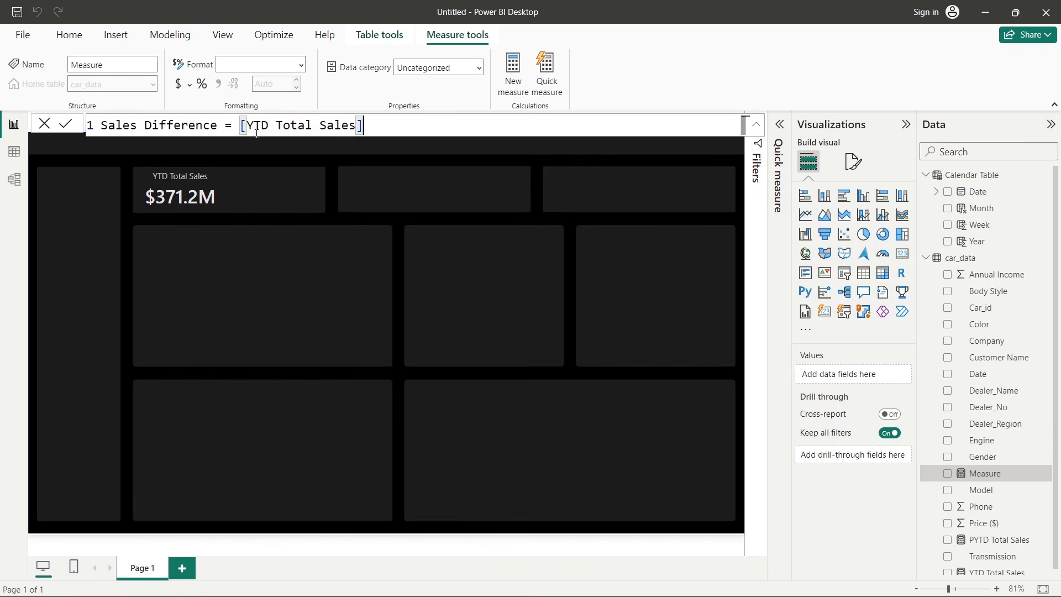
type("- pyt")
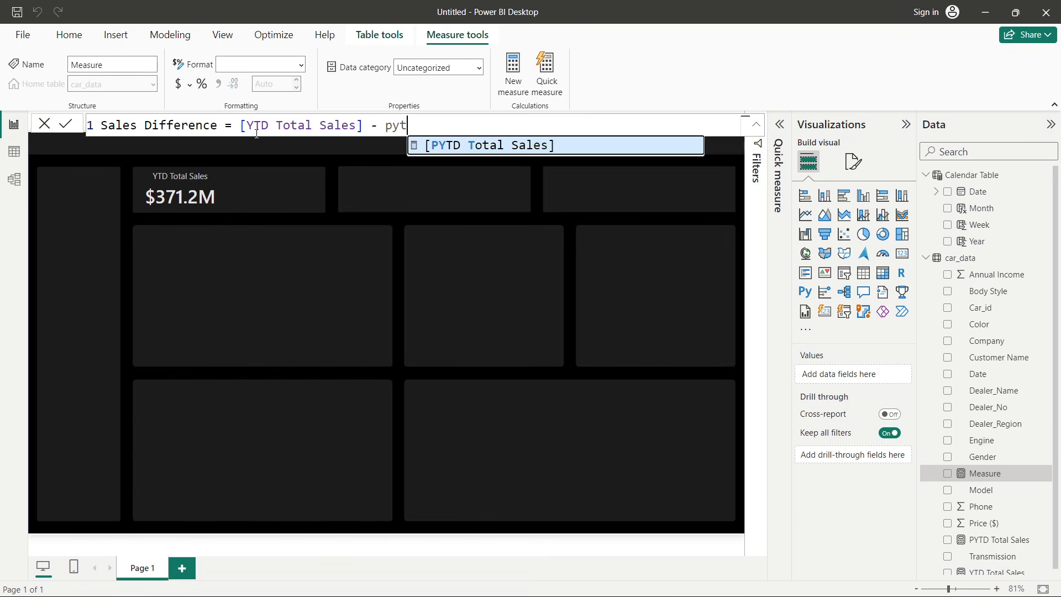
key("Tab")
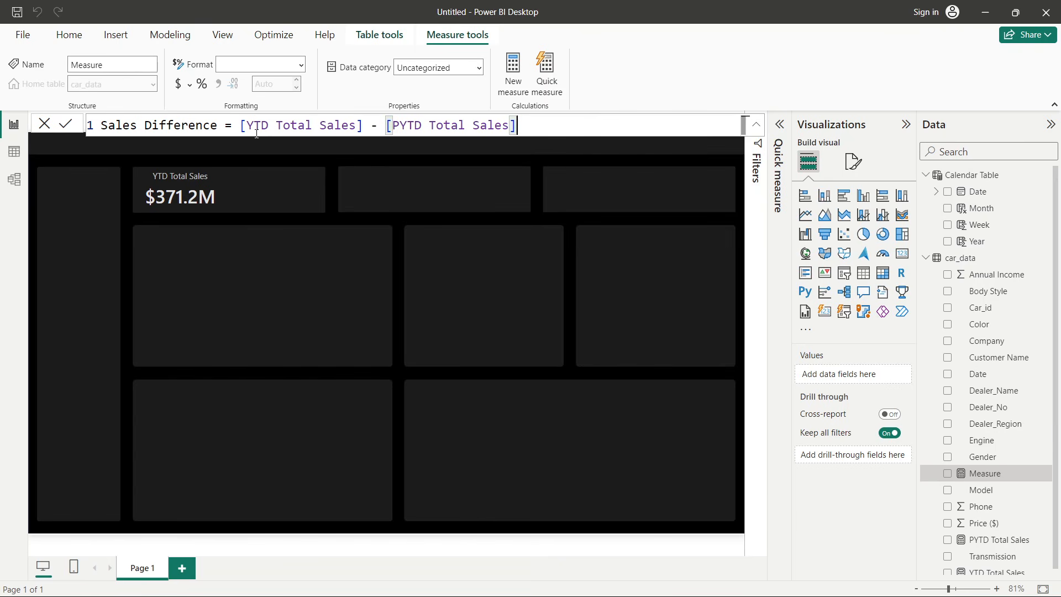
left_click(65, 124)
left_click(44, 127)
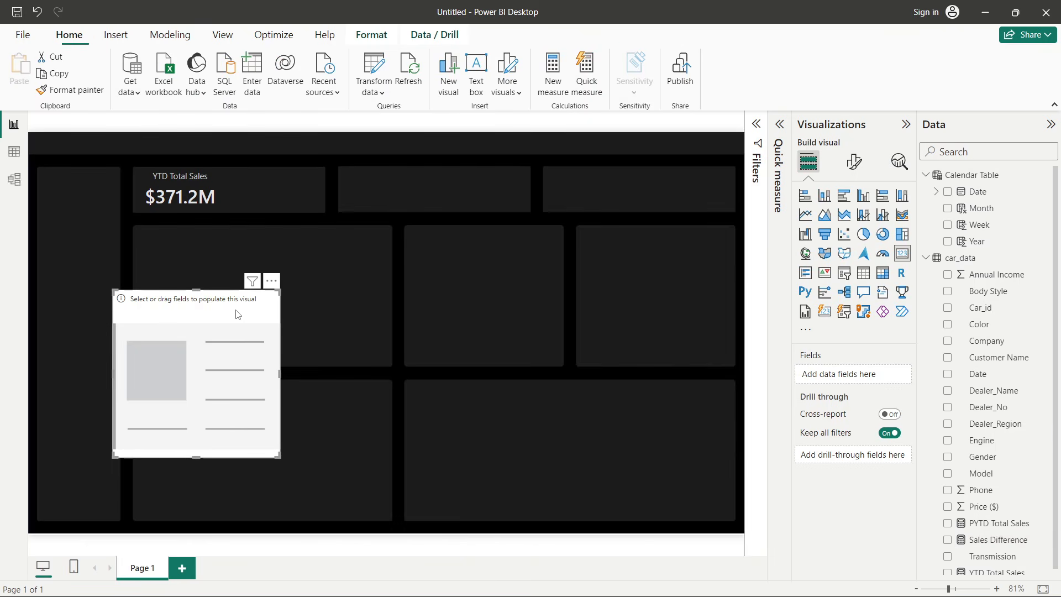
- Move the new card visual onto the canvas, add Sales Difference to it, and reduce its height
left_click_drag(237, 313, 371, 297)
scroll(1042, 482, "down", 1)
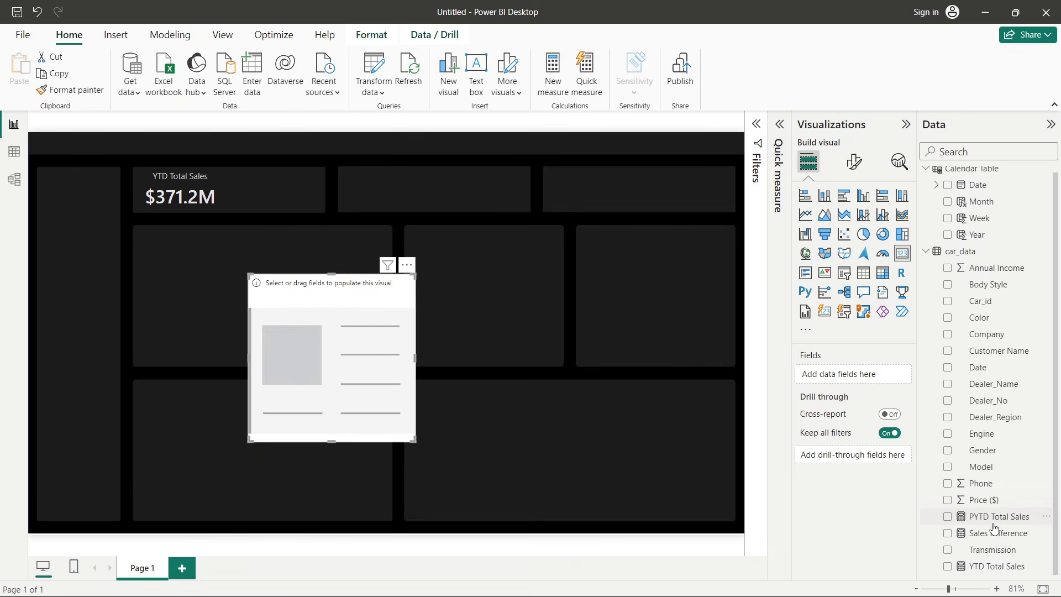
left_click_drag(992, 533, 862, 374)
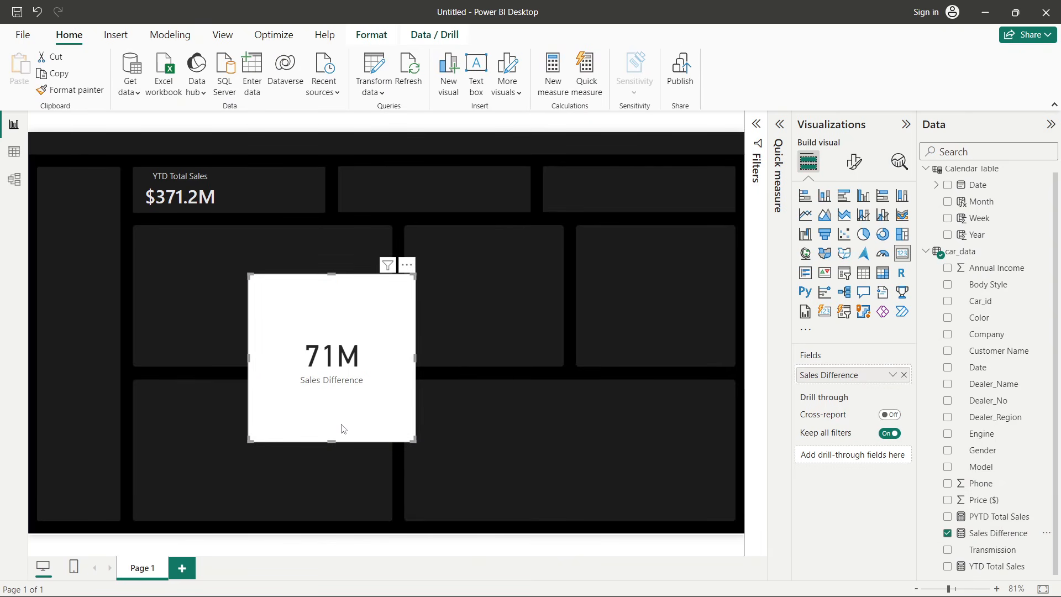
left_click_drag(332, 441, 334, 353)
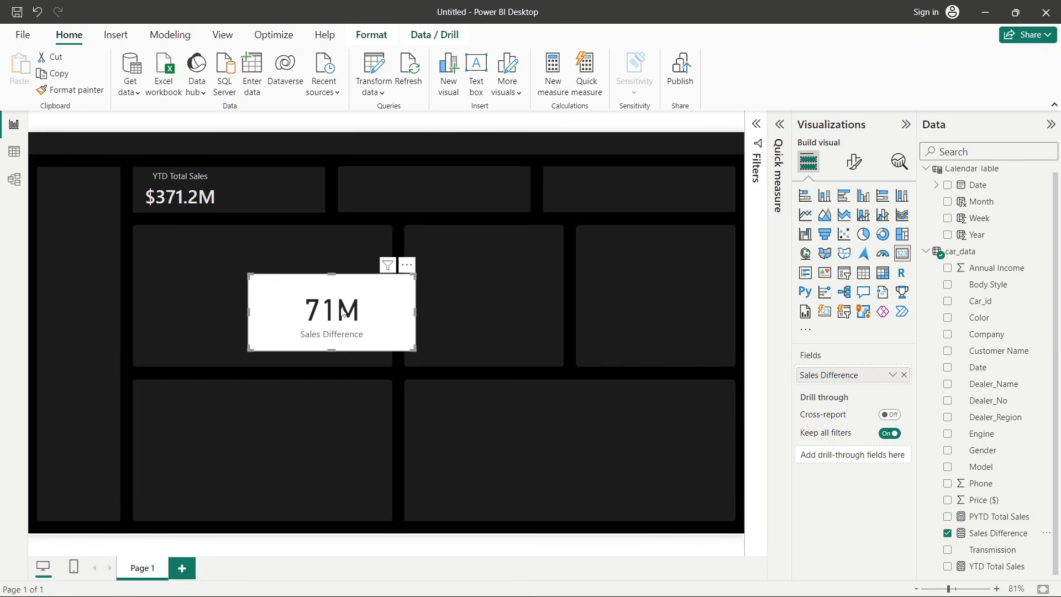
- Copy the YTD Total Sales card's formatting onto the Sales Difference card with Format painter and reduce its height
left_click(178, 194)
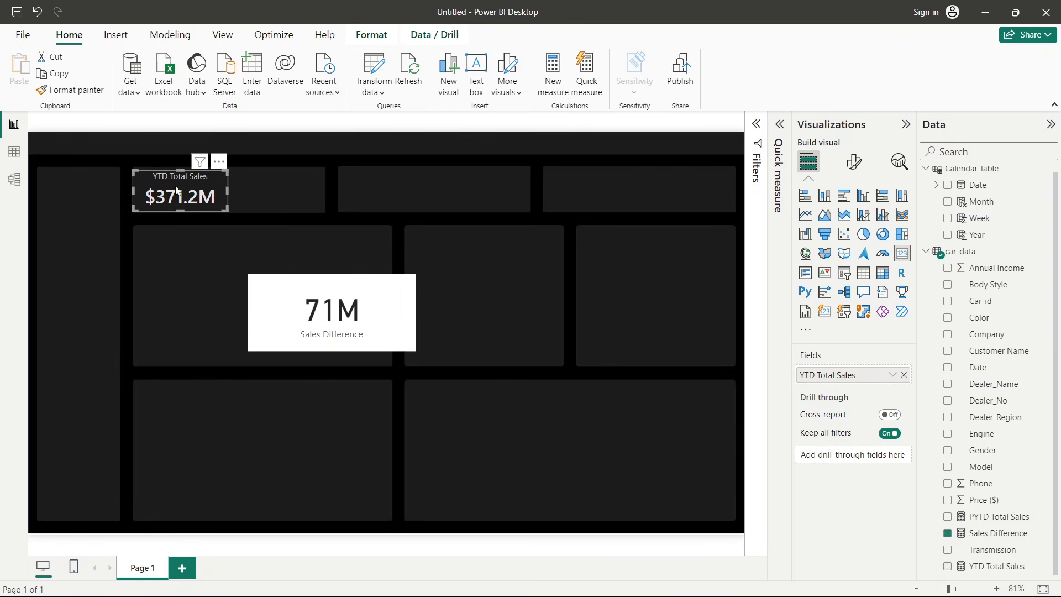
left_click(71, 90)
left_click(279, 292)
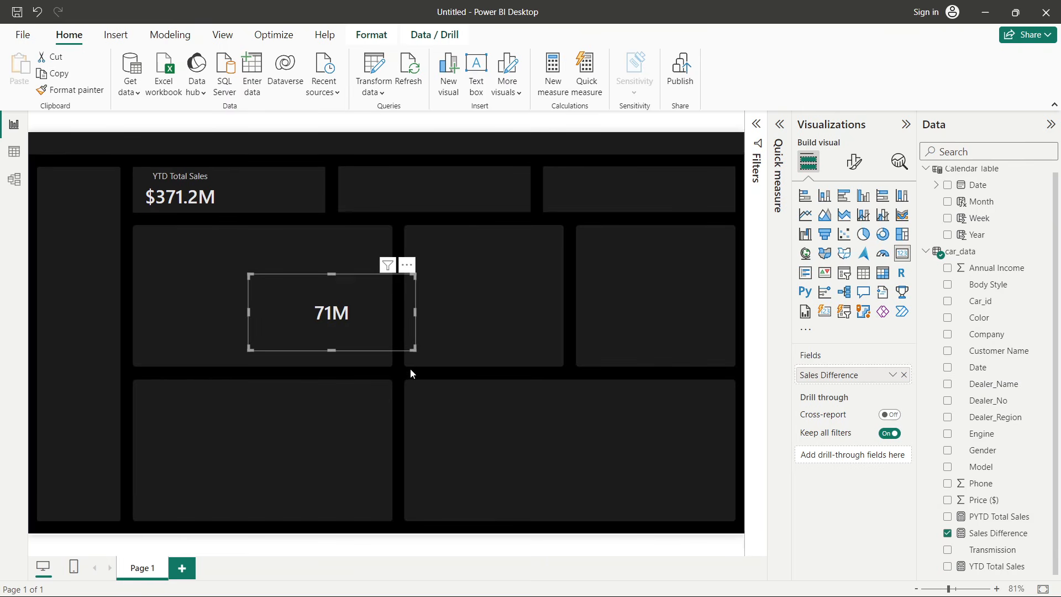
left_click_drag(336, 351, 332, 311)
- Format the Sales Difference measure as currency with 1 decimal place
left_click(991, 539)
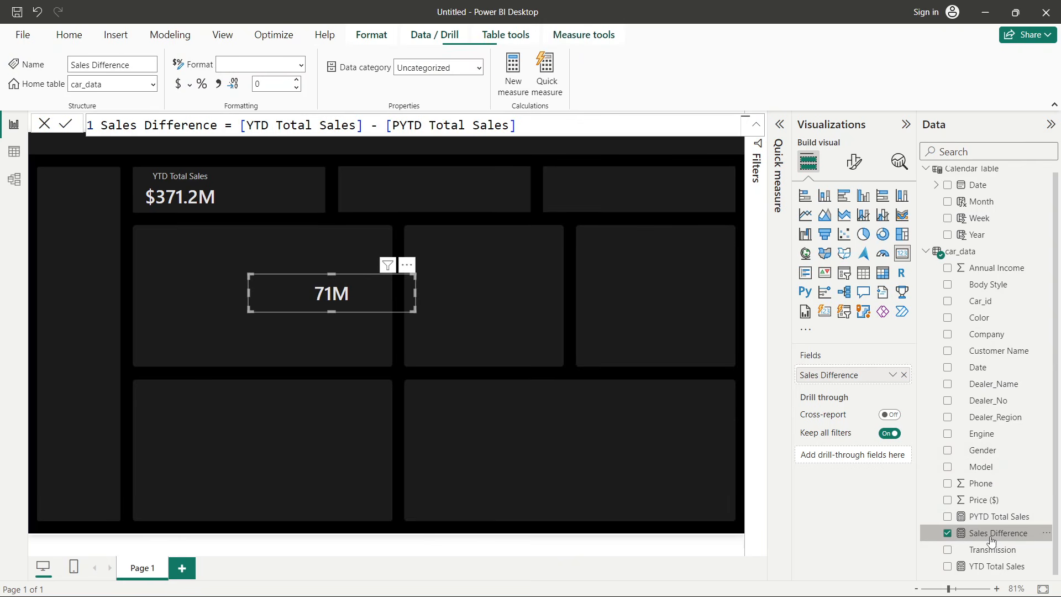
left_click(178, 84)
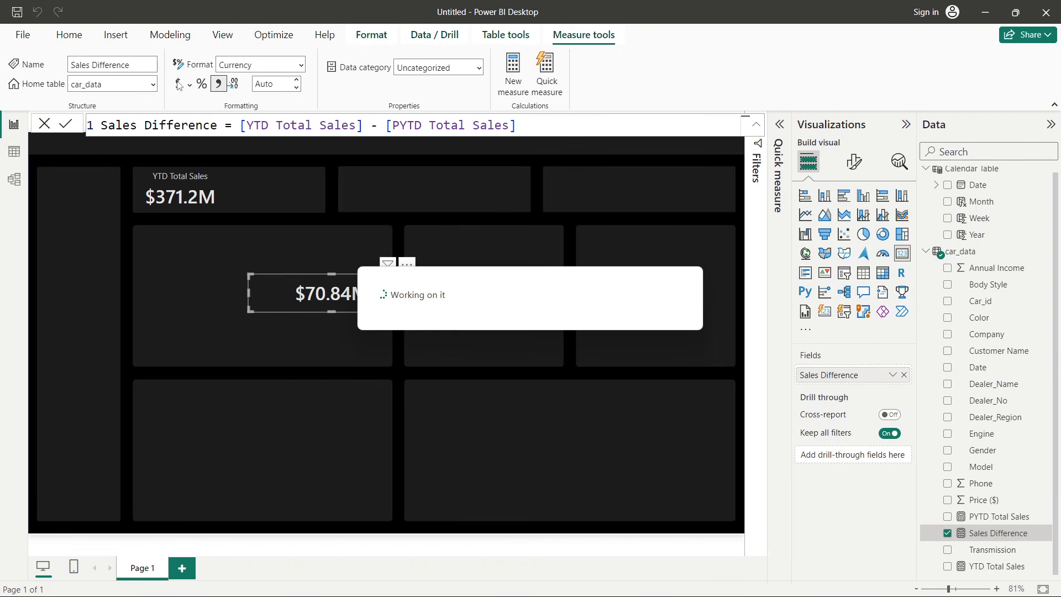
double_click(272, 86)
type("1")
key("Return")
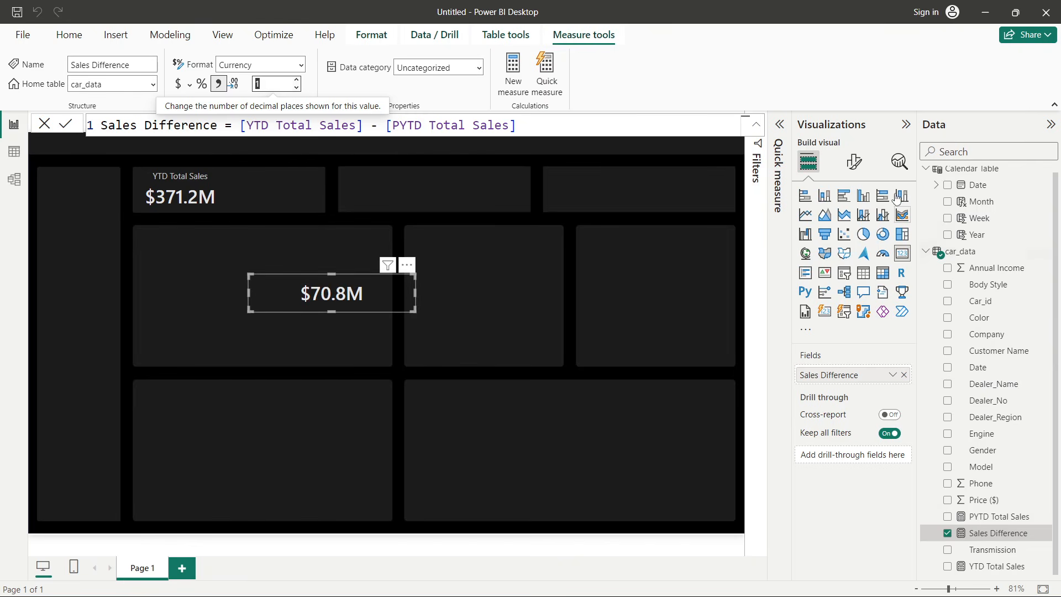
- Set the Sales Difference card's callout value font size to 11
left_click(855, 162)
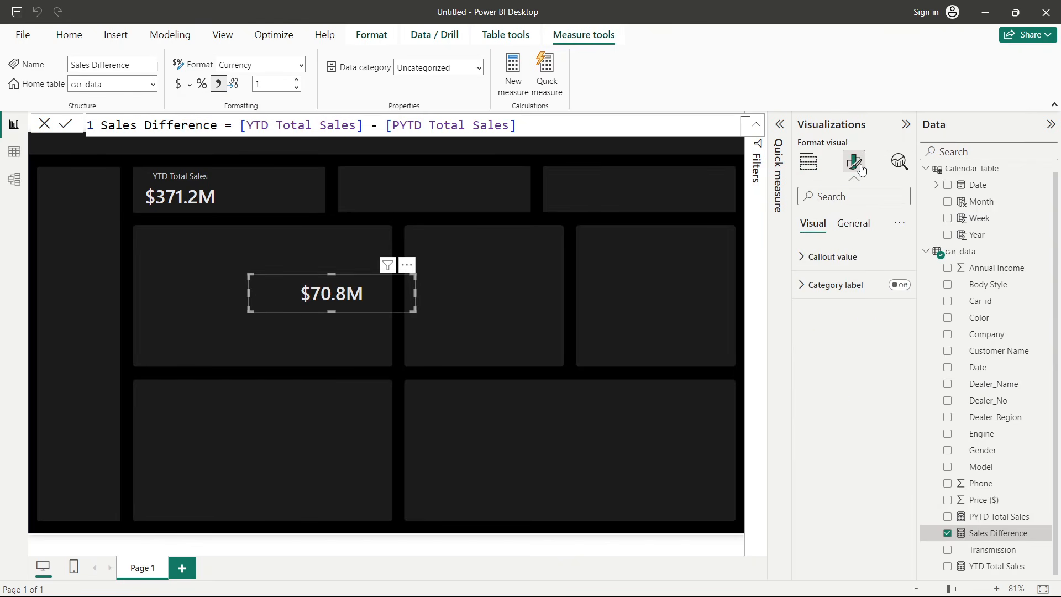
left_click(848, 257)
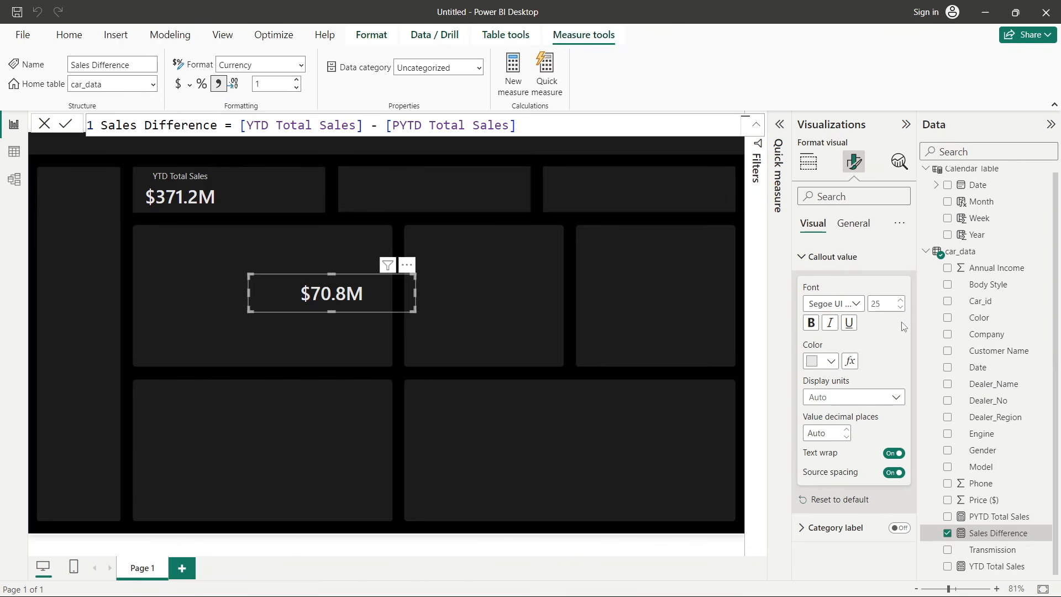
double_click(882, 303)
type("11")
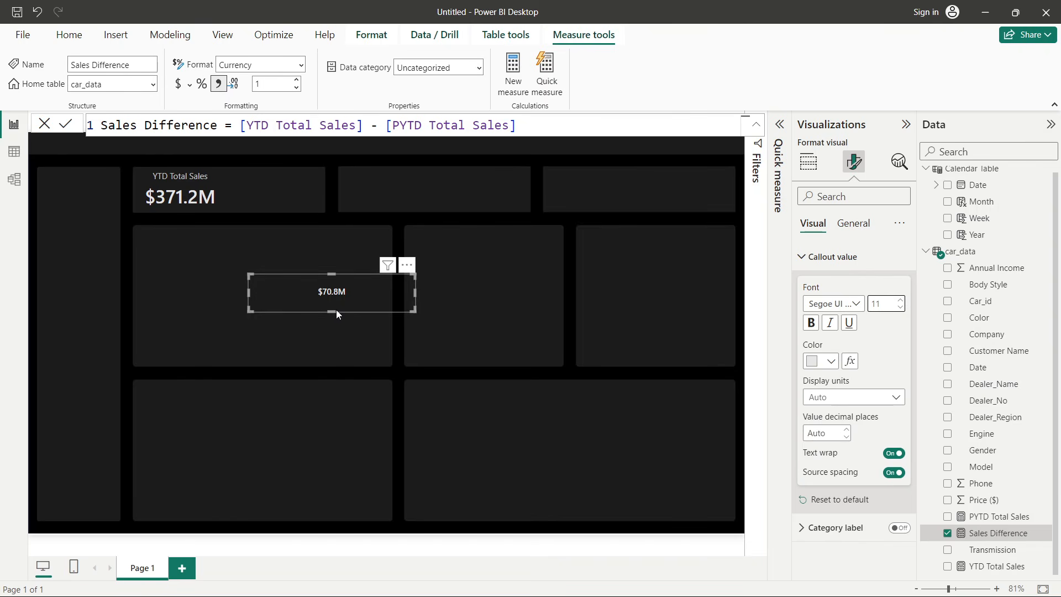
- Shrink the Sales Difference card and move it into the upper area of the YTD Total Sales card
left_click_drag(336, 311, 336, 291)
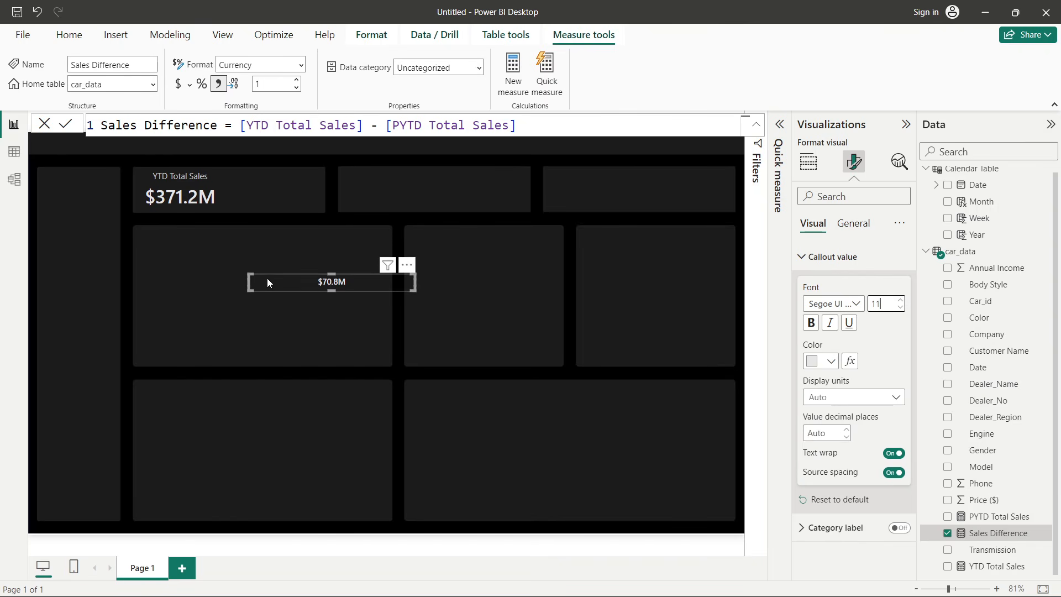
left_click_drag(250, 282, 264, 186)
left_click(301, 267)
- Switch to the finished Car Sales Dashboard to compare the KPI card layout, then return
key("alt+Tab")
key("alt+Tab")
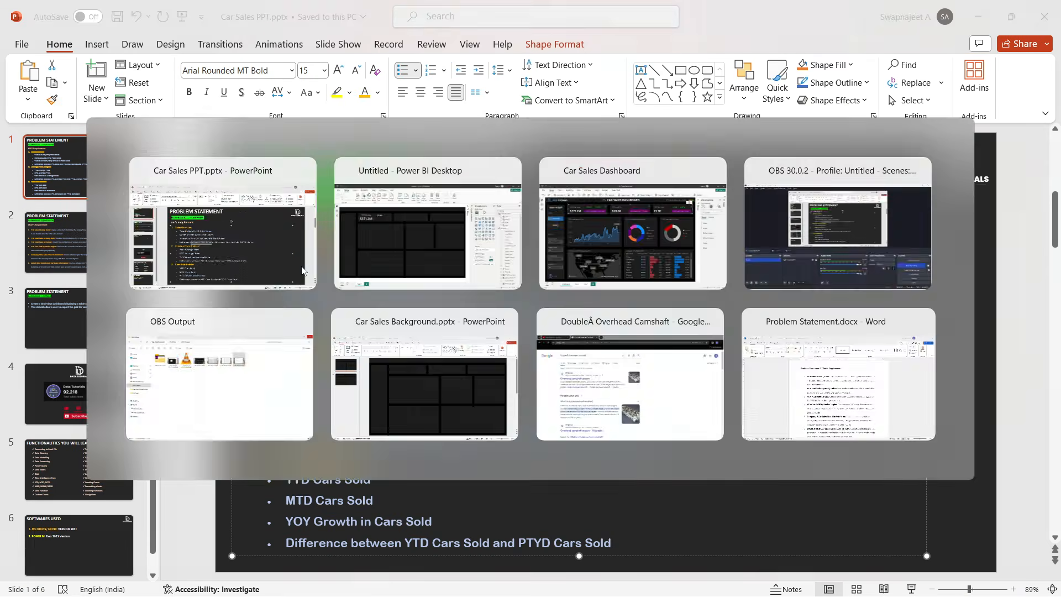
key("alt+Tab")
key("Tab")
key("Tab")
left_click(643, 236)
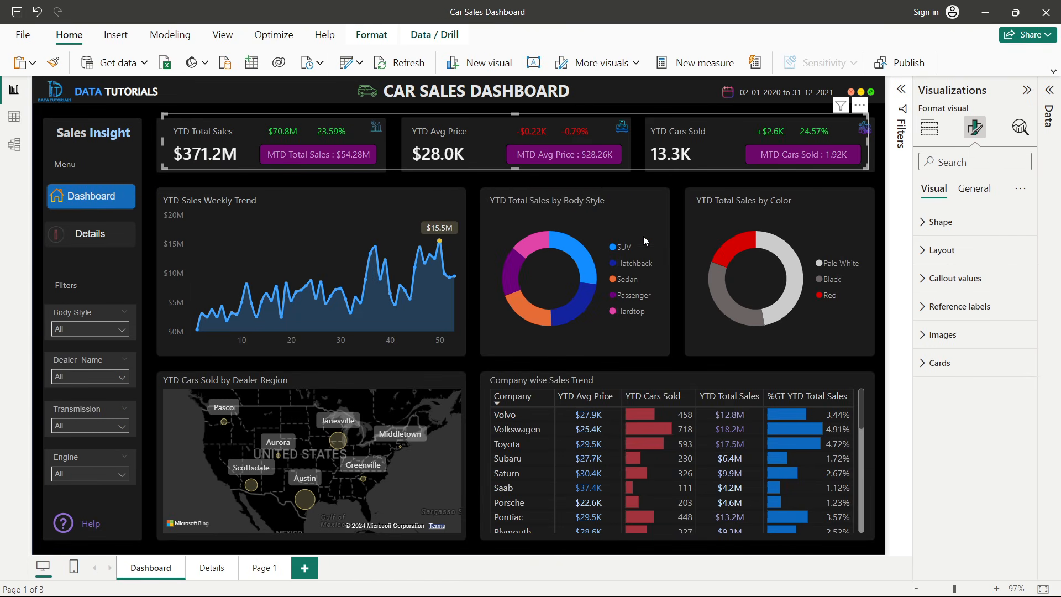
key("alt+Tab")
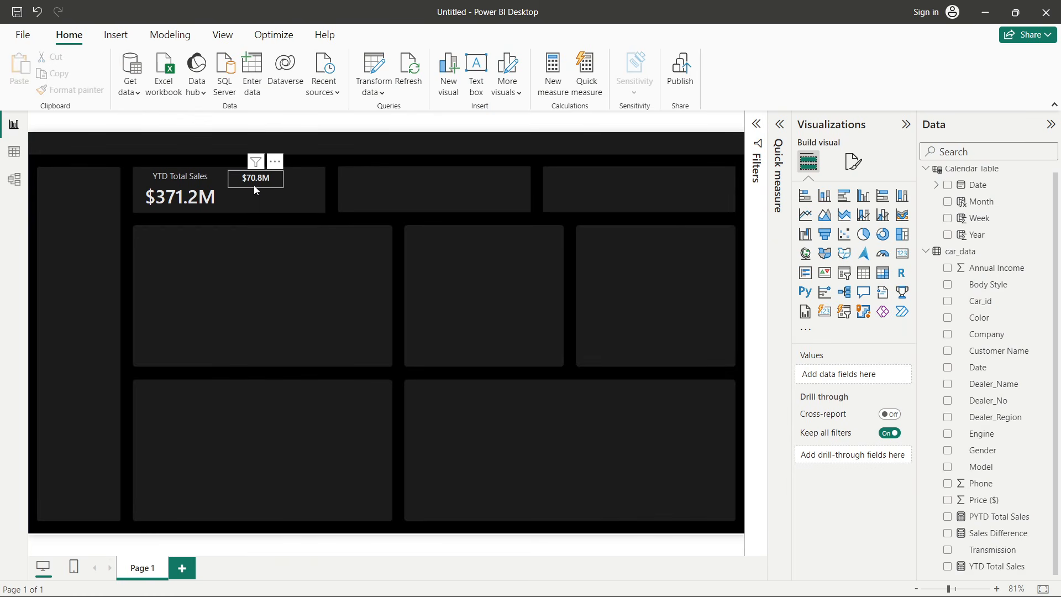
- Nudge the Sales Difference card into place beside the YTD Total Sales title
left_click(253, 184)
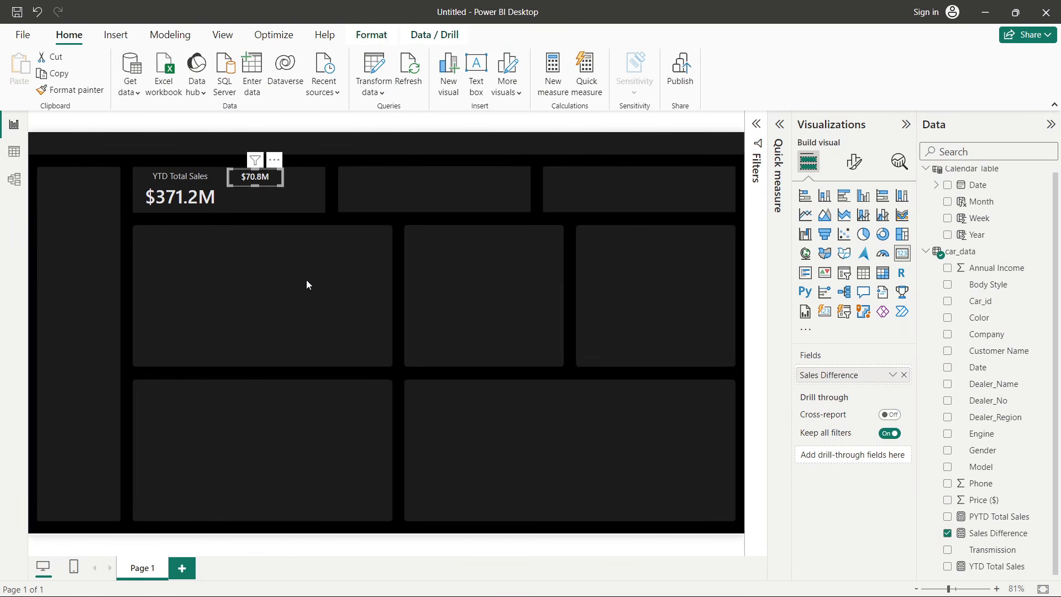
key("Left")
key("Left")
key("Down")
key("Left")
key("Right")
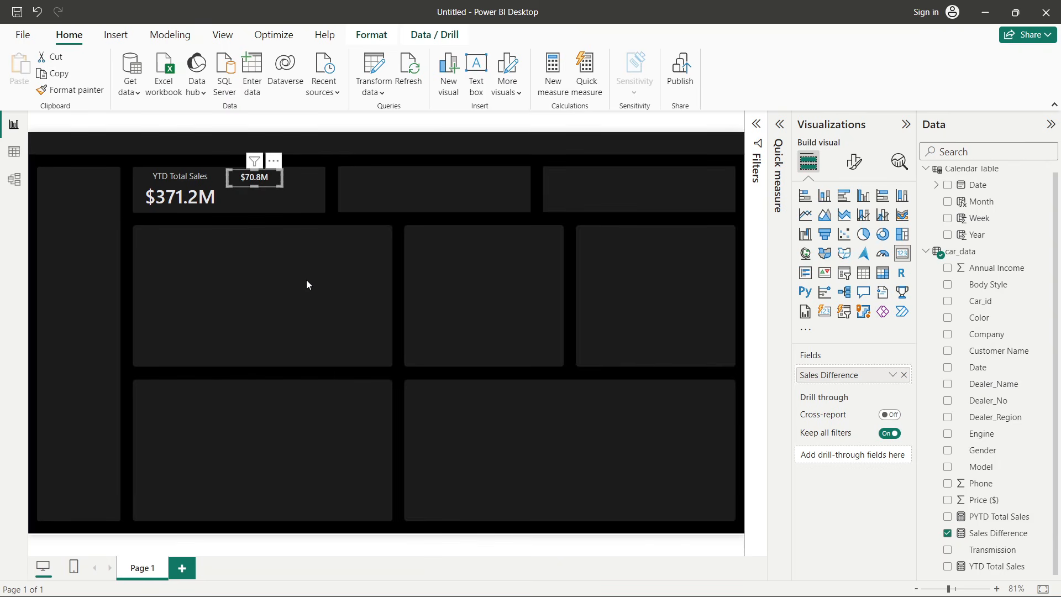
key("Left")
key("Left")
key("Up")
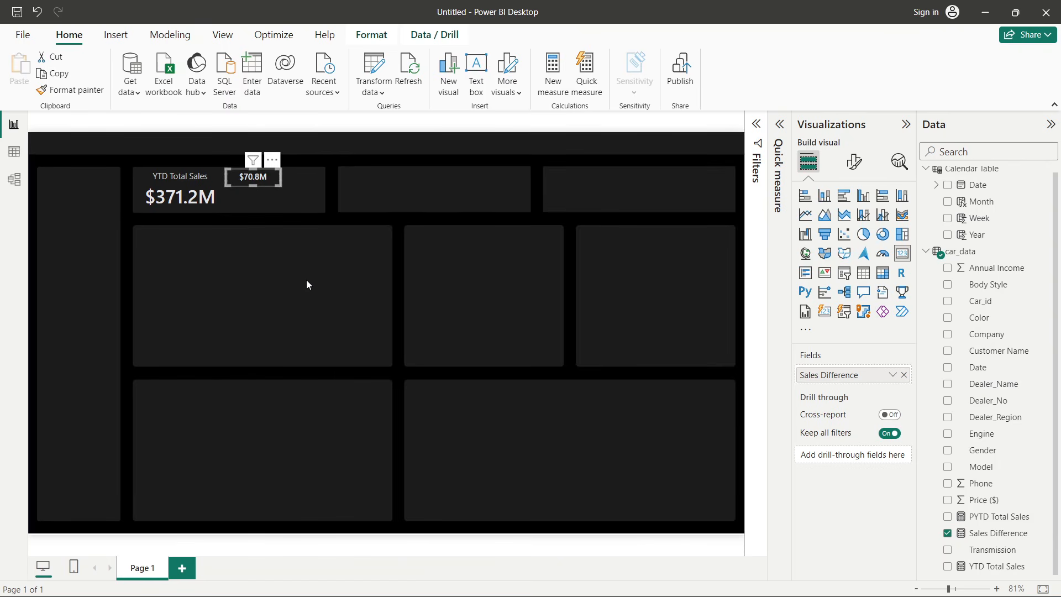
left_click(307, 284)
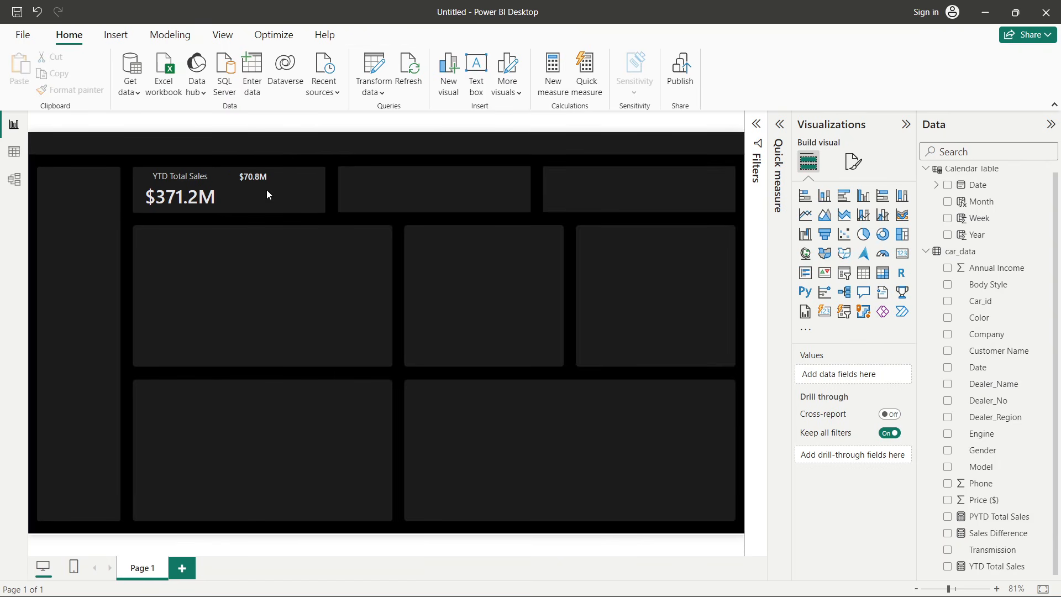
mouse_move(259, 185)
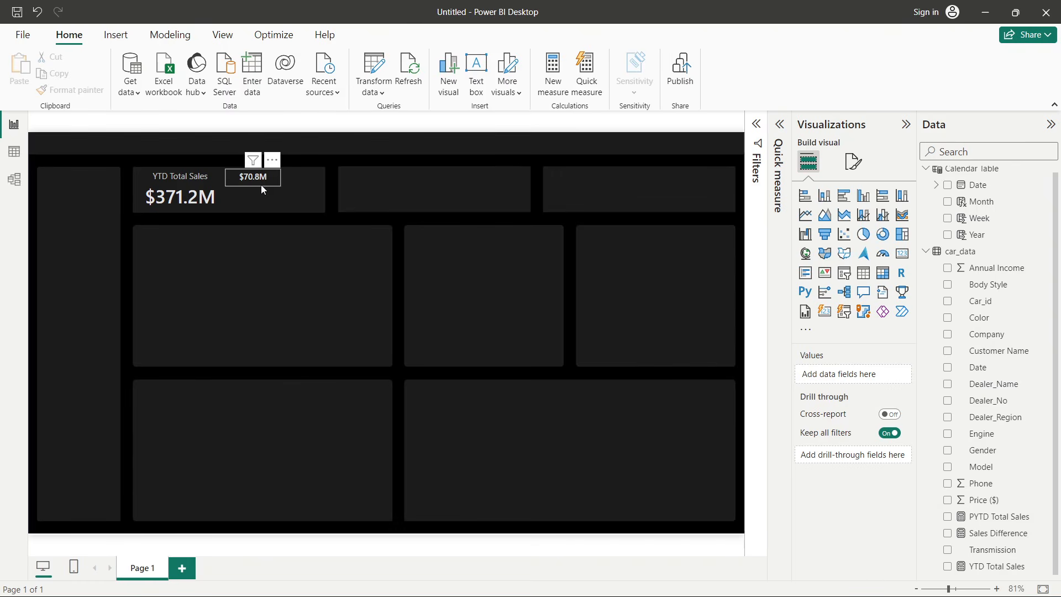
left_click(261, 184)
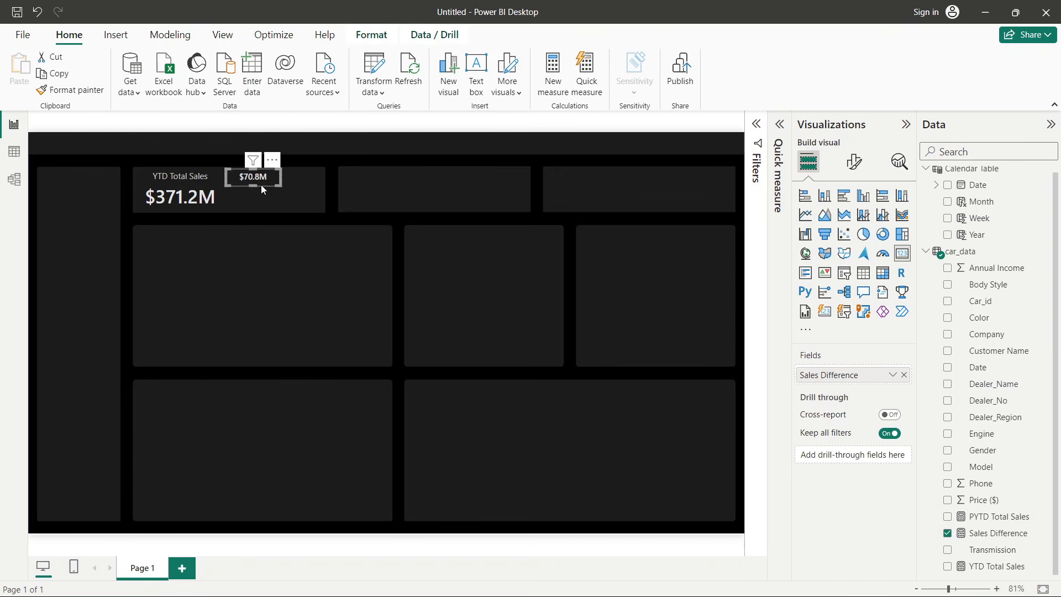
left_click(302, 220)
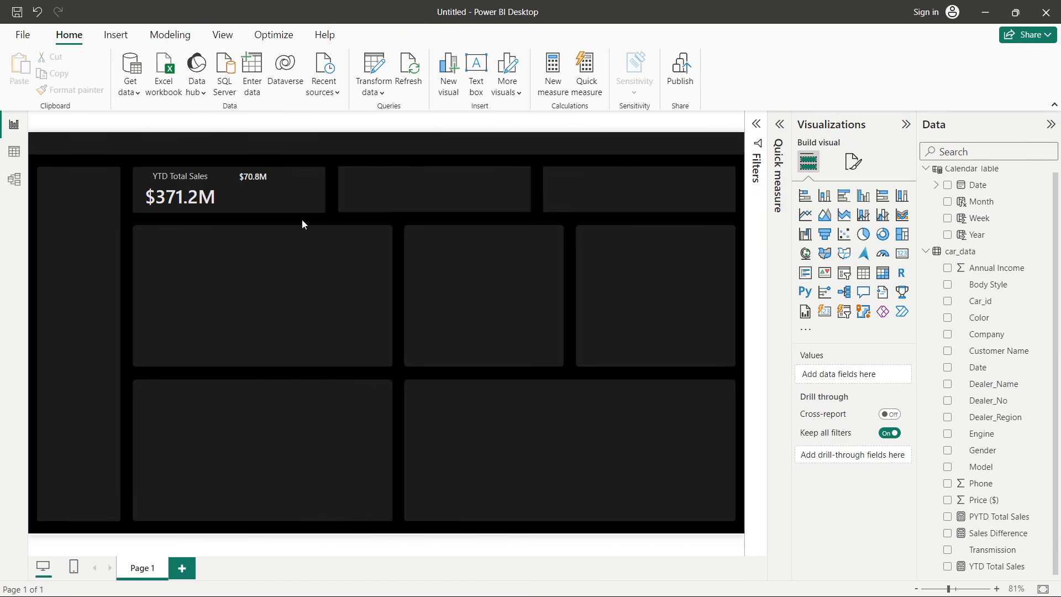
- Create a new measure in car_data named Sales Diff Colour
right_click(971, 334)
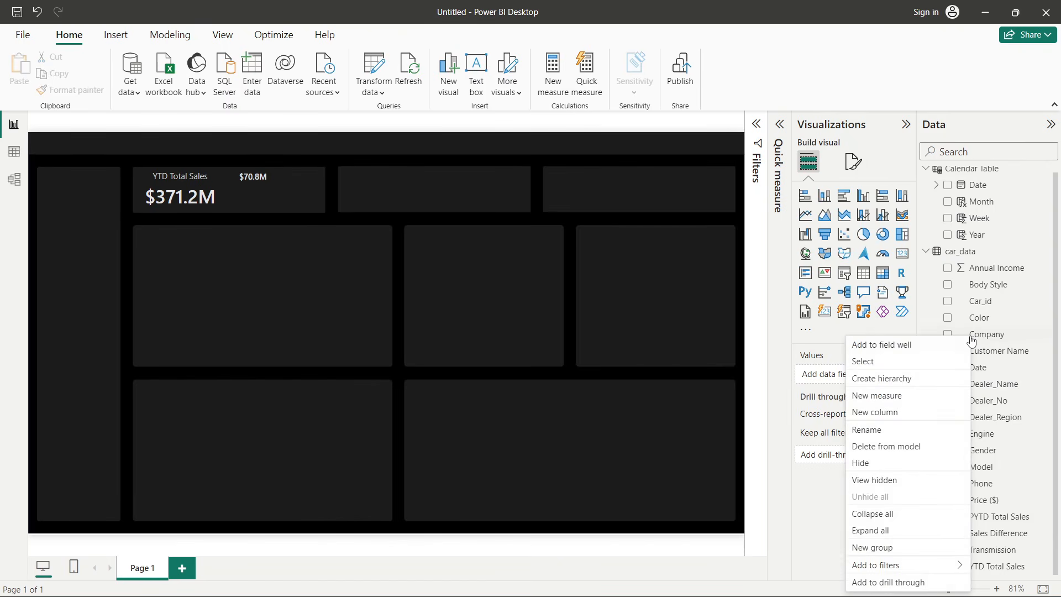
left_click(875, 394)
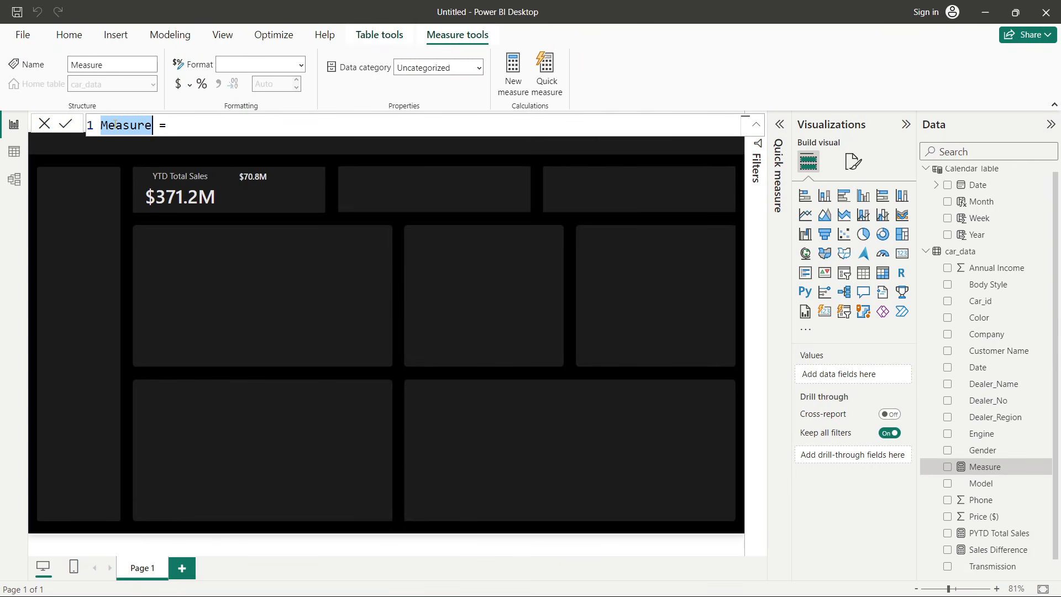
type("C")
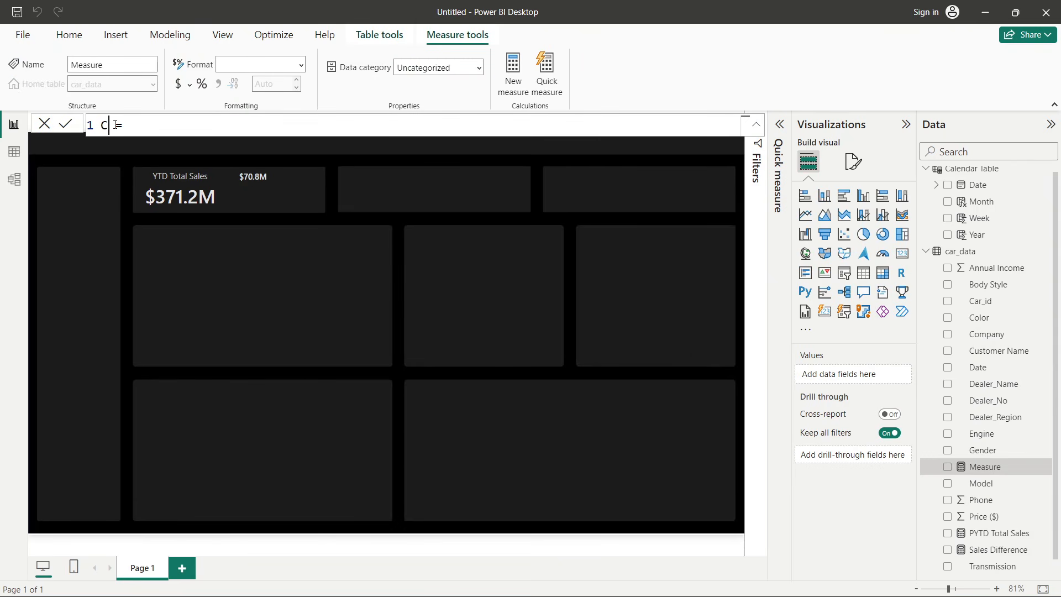
type("ales Diff Colour =")
- Define Sales Diff Colour as IF([Sales Difference]>0, Green, Red) and commit it
left_click(270, 126)
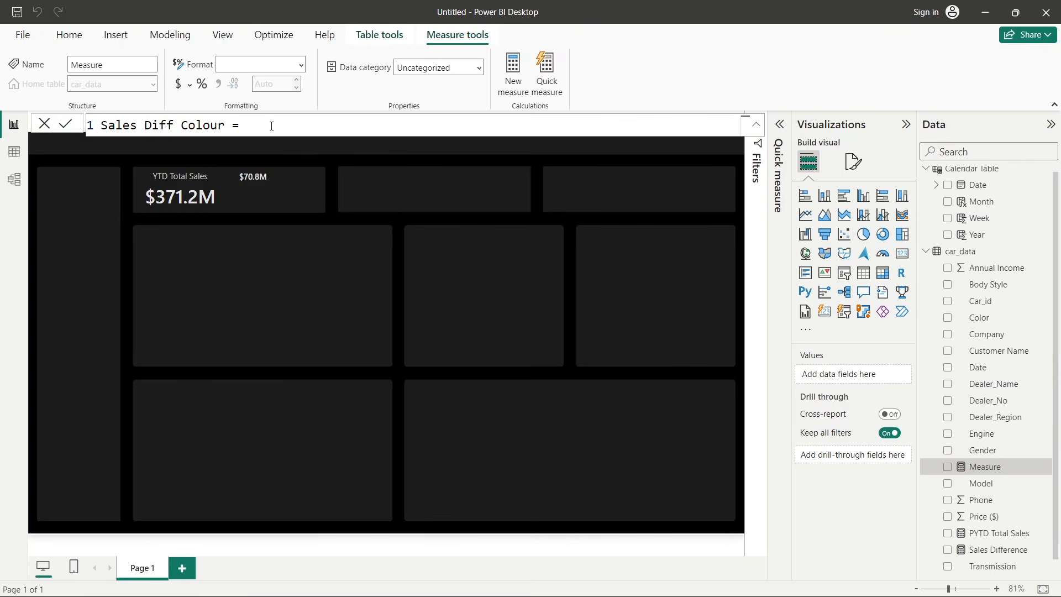
type("i")
key("Tab")
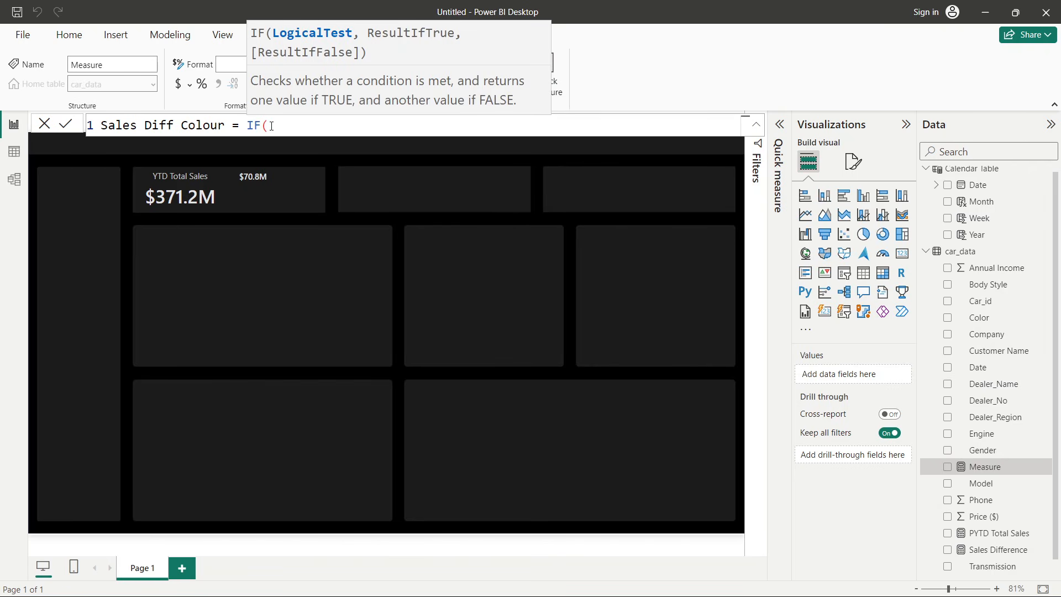
type("sale")
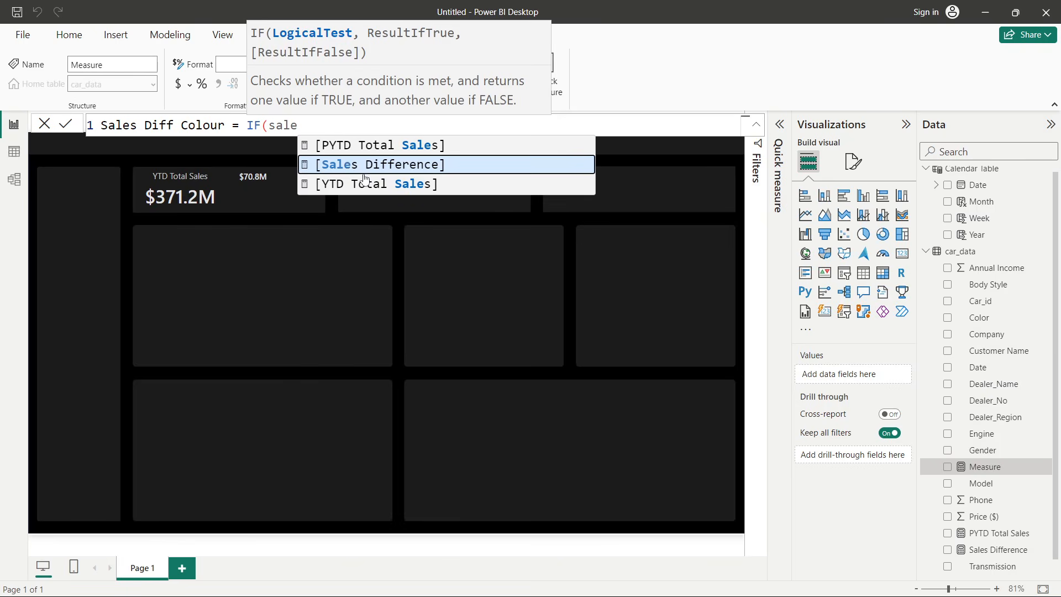
left_click(399, 163)
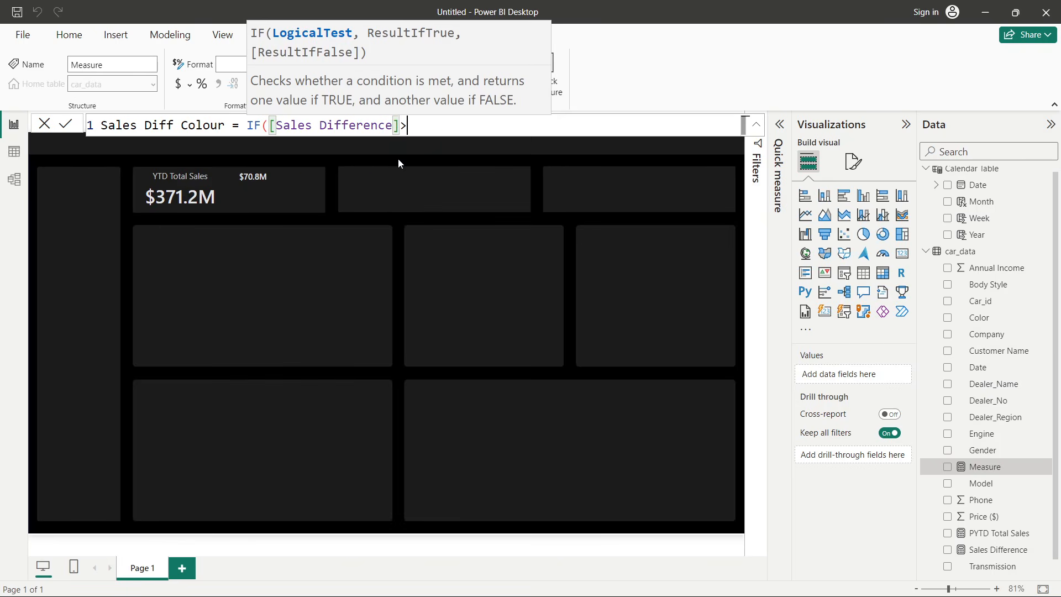
type(">0")
type(",")
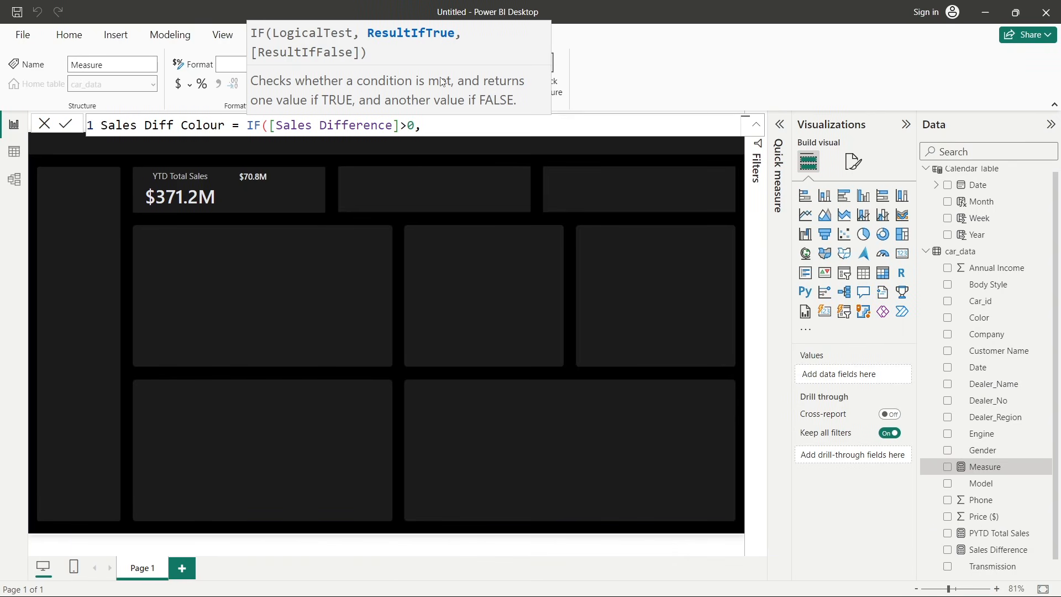
type("Gree")
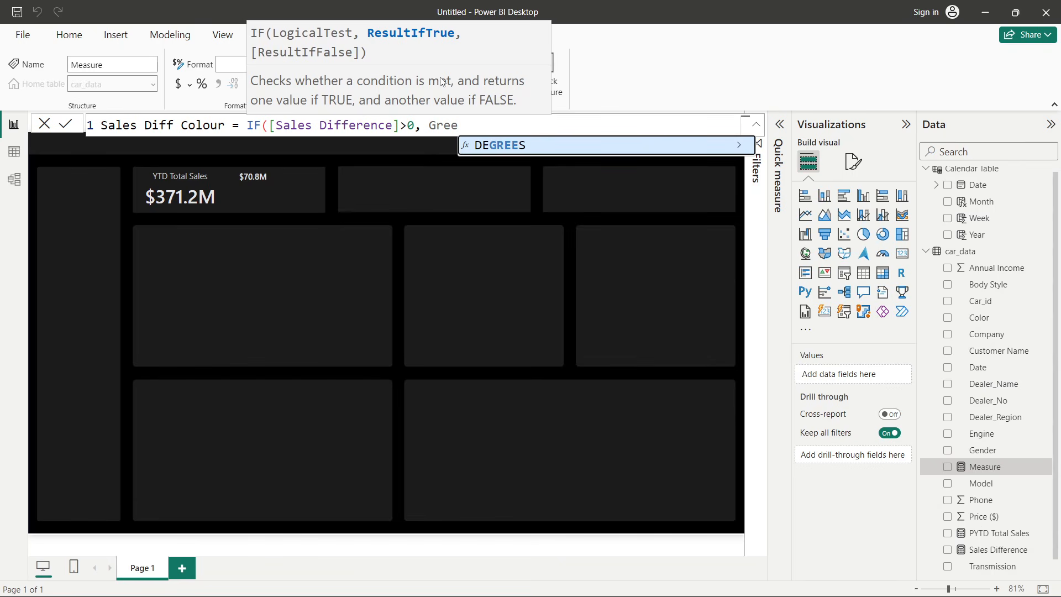
type("n,")
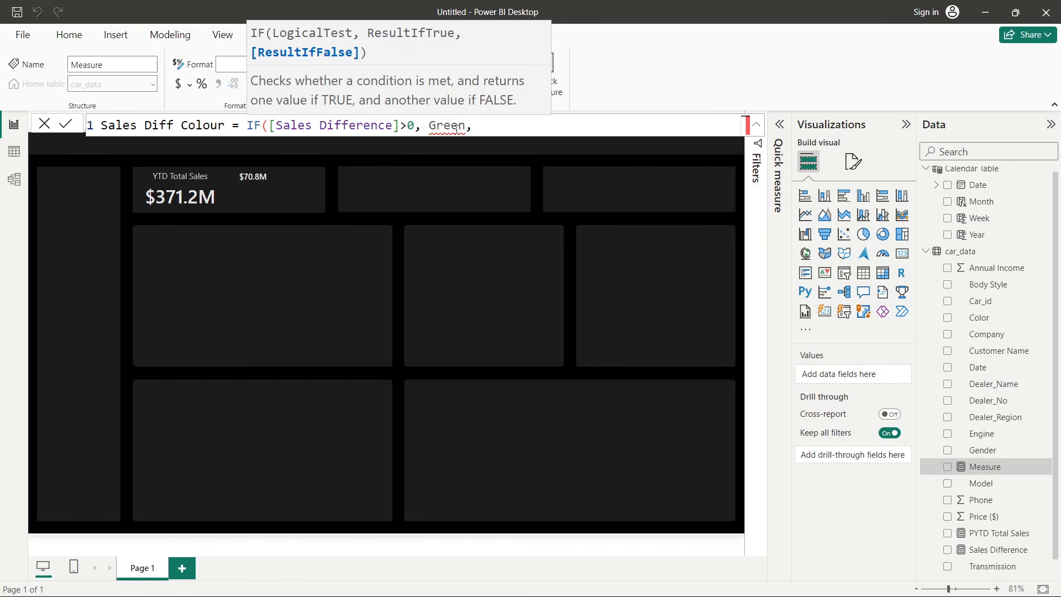
type("Red")
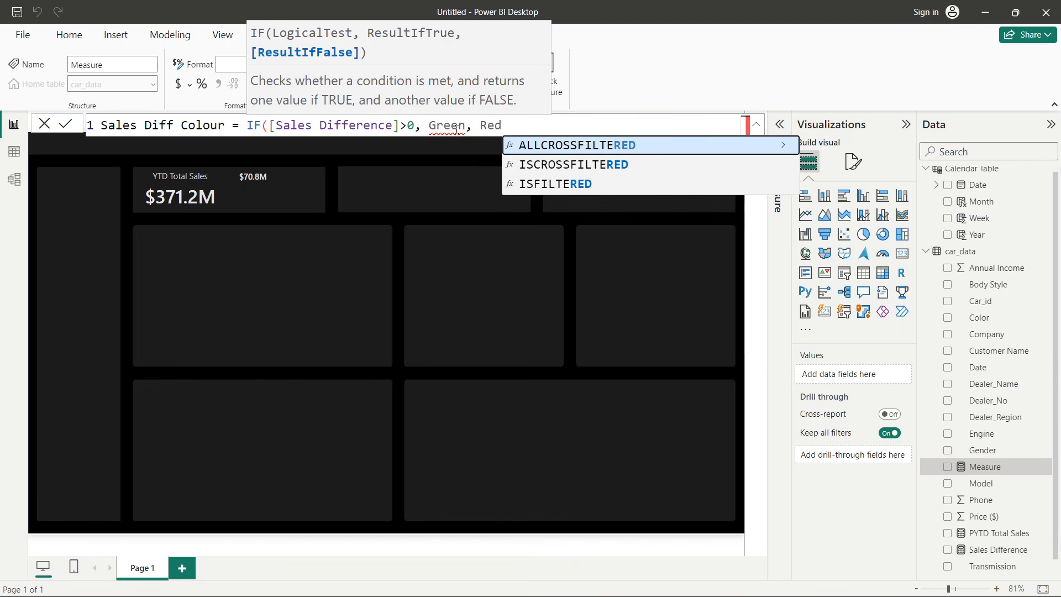
type(")")
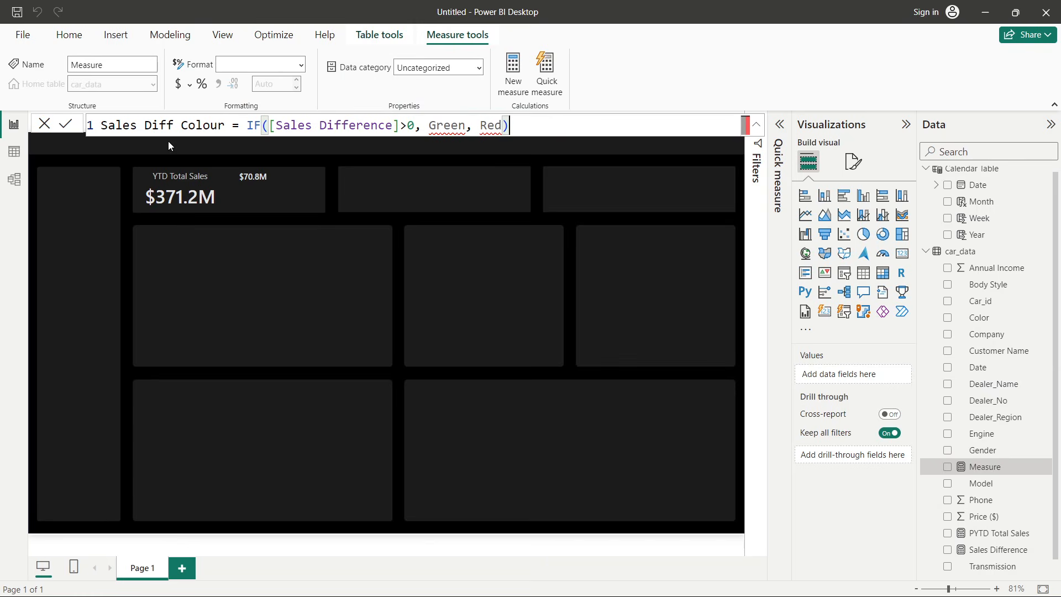
left_click(66, 125)
left_click(66, 124)
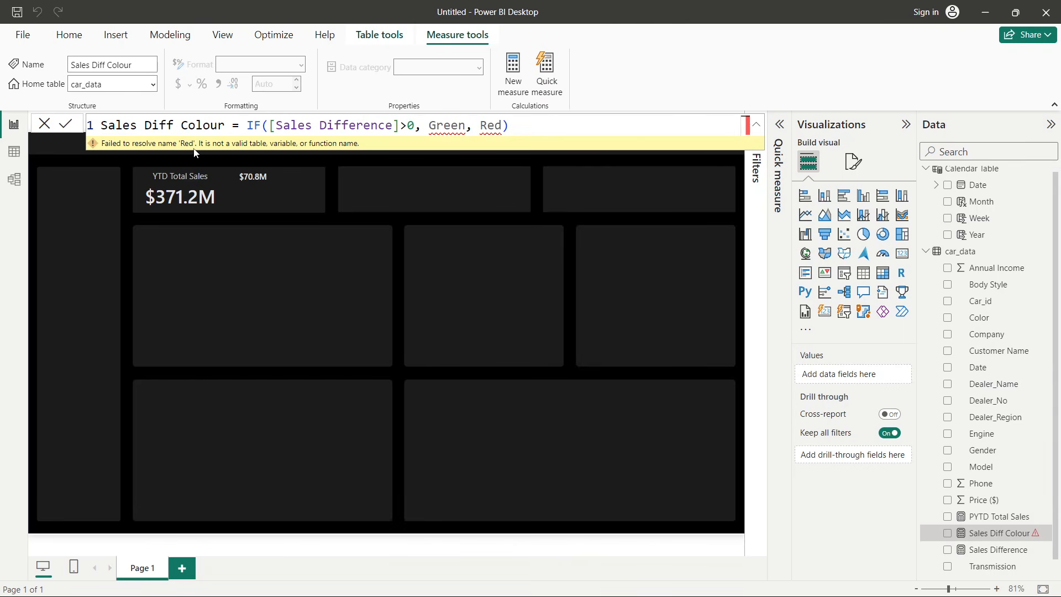
- Wrap Green and Red in quotation marks in the Sales Diff Colour formula and commit the measure
left_click(430, 125)
type("\"")
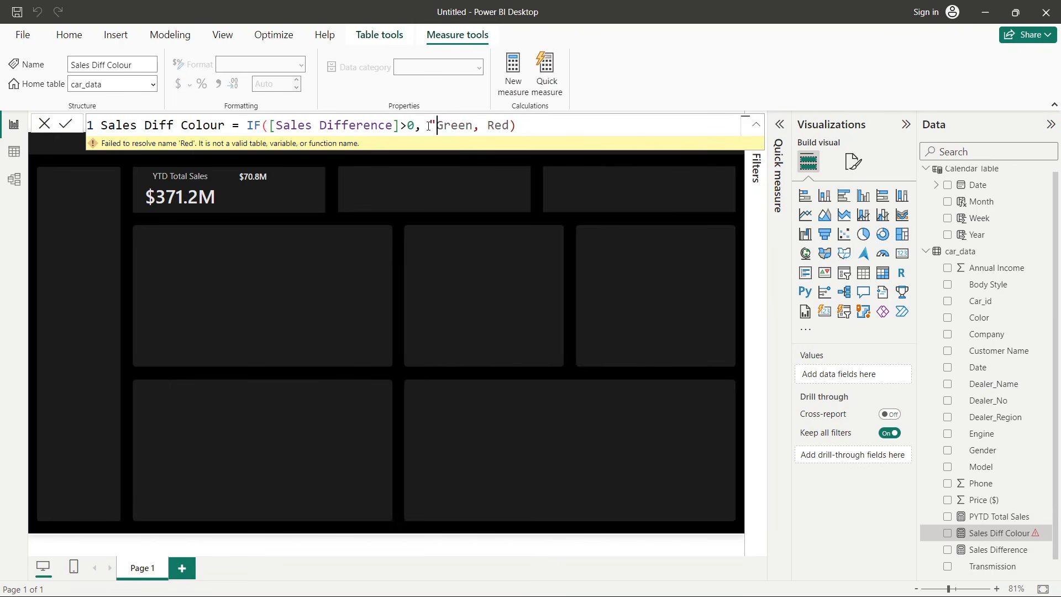
left_click(471, 125)
type("\"")
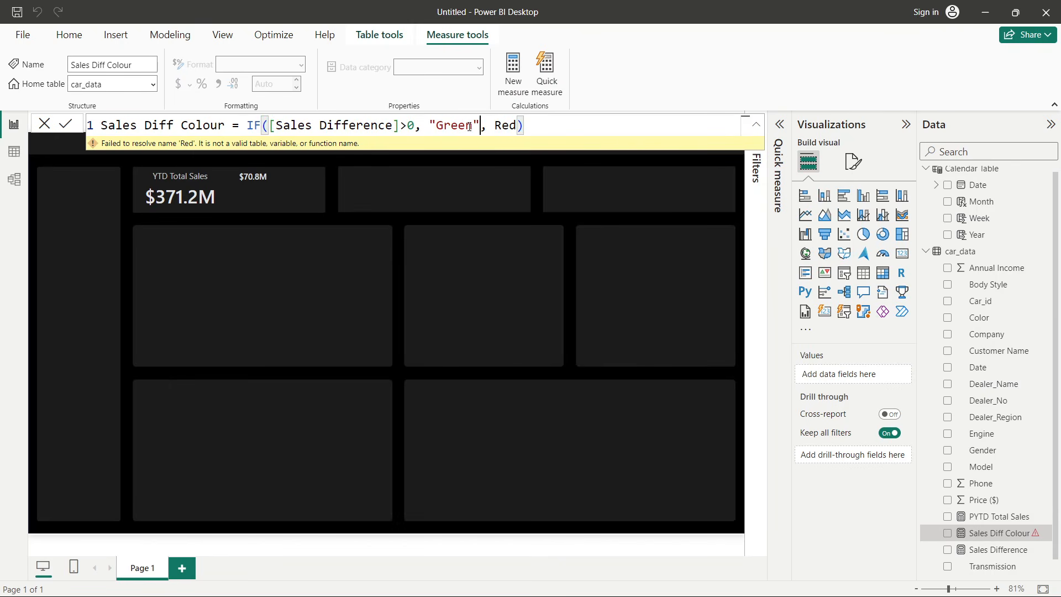
left_click(496, 126)
type("\"")
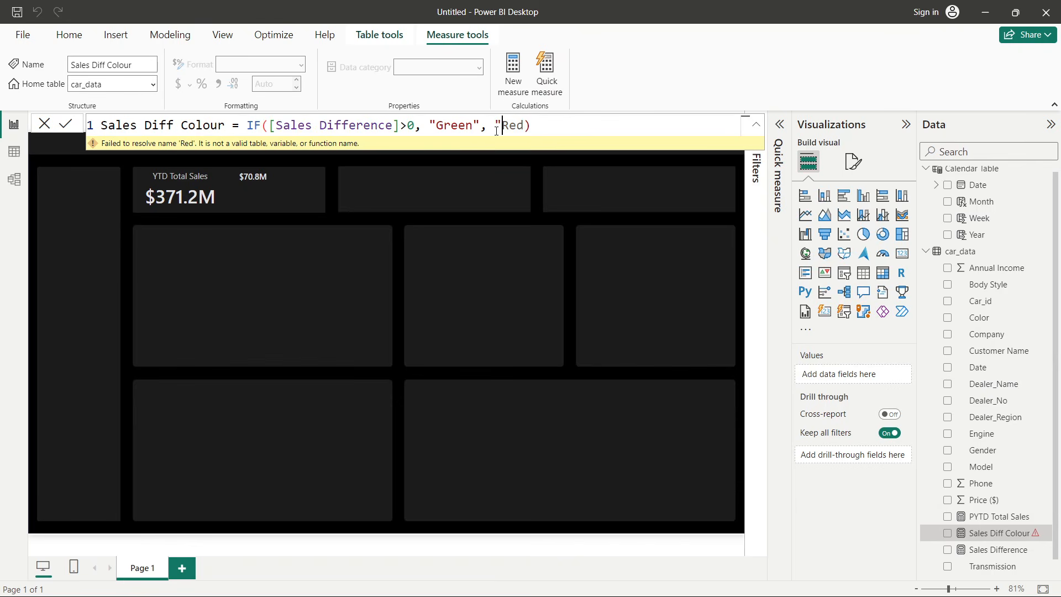
left_click(524, 126)
type("\"")
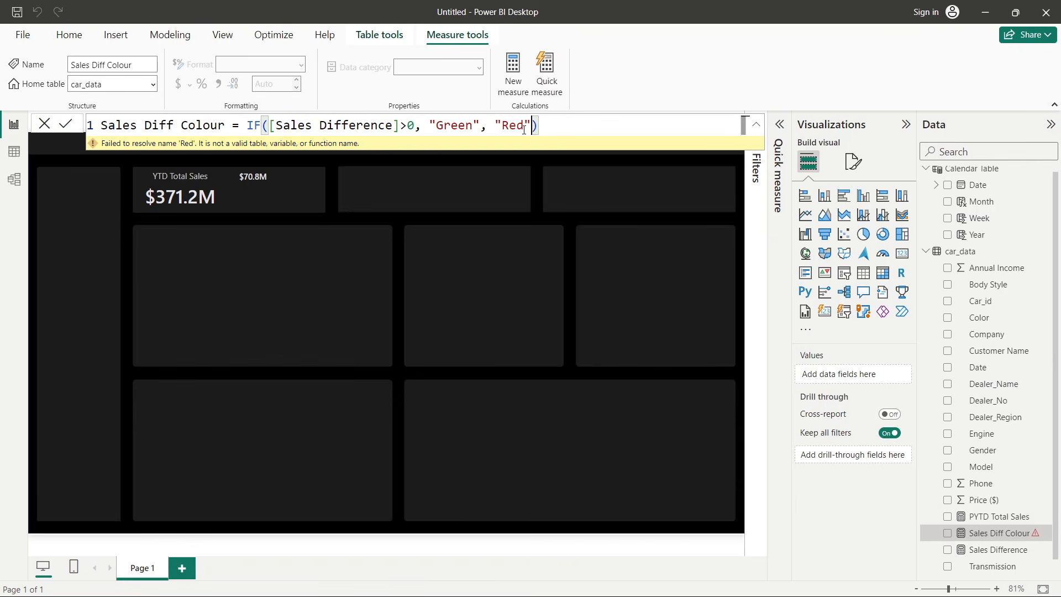
left_click(66, 124)
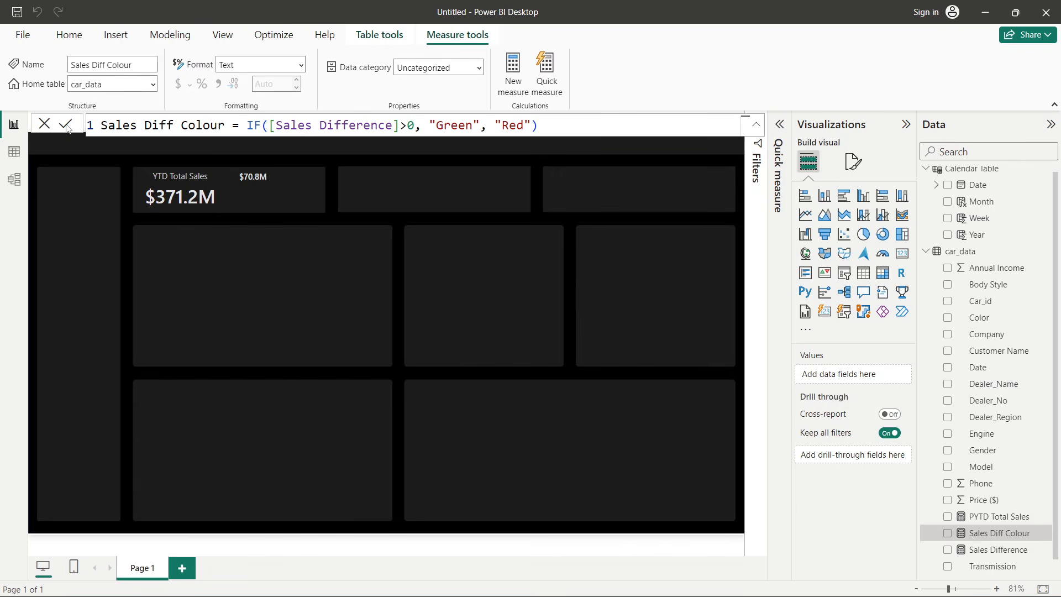
- Open conditional formatting for the Sales Difference card's callout value colour and switch the format style to Rules
left_click(45, 131)
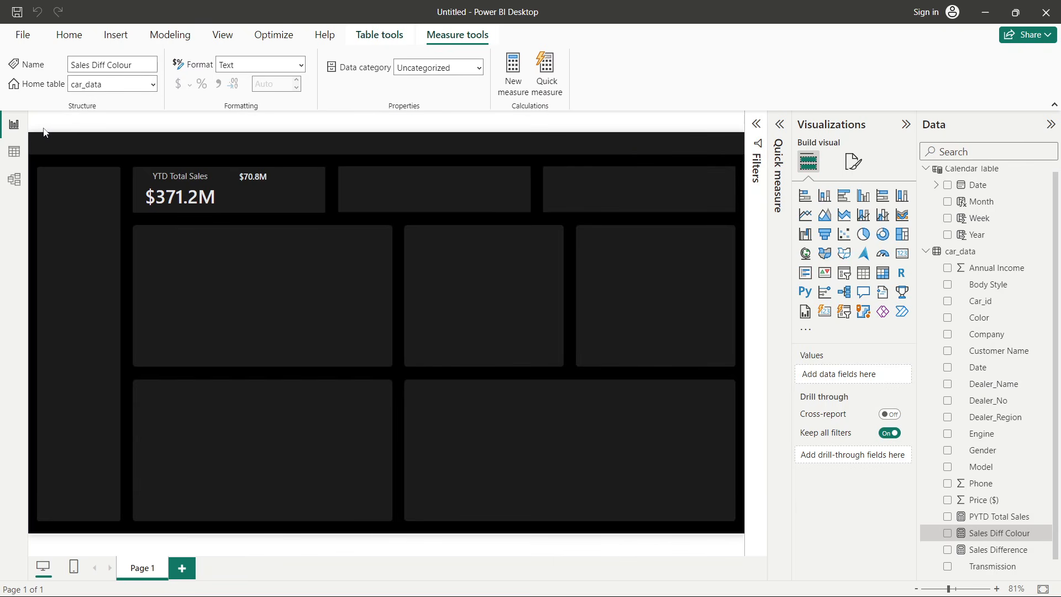
left_click(253, 178)
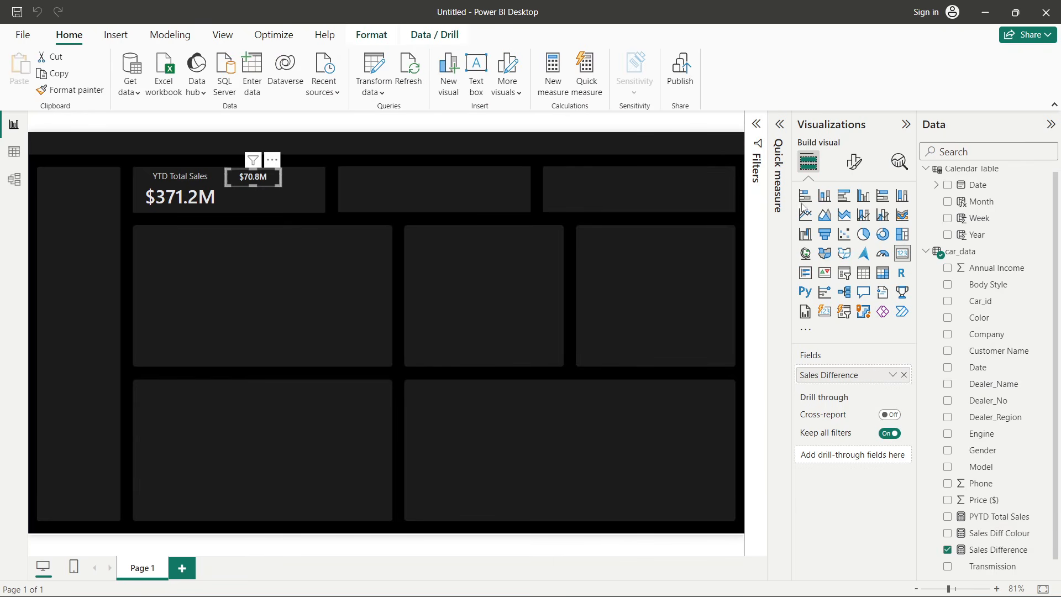
left_click(848, 173)
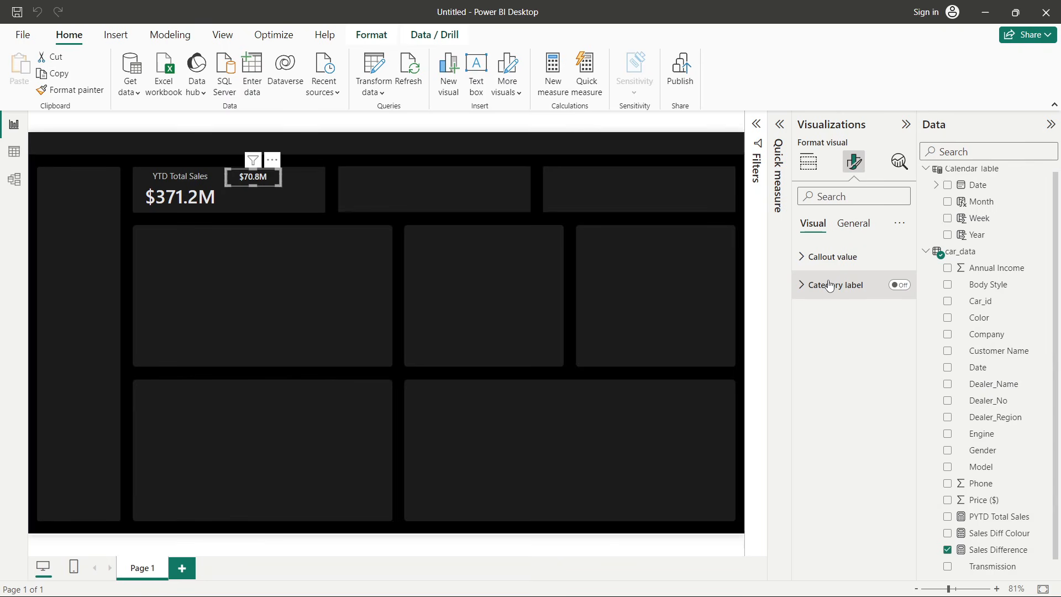
left_click(829, 258)
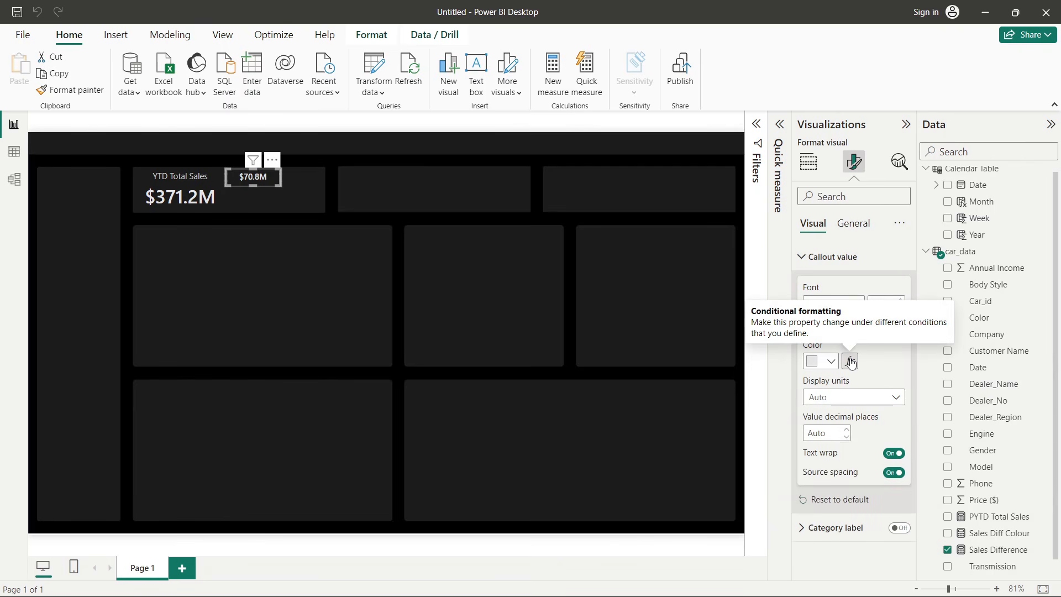
left_click(850, 362)
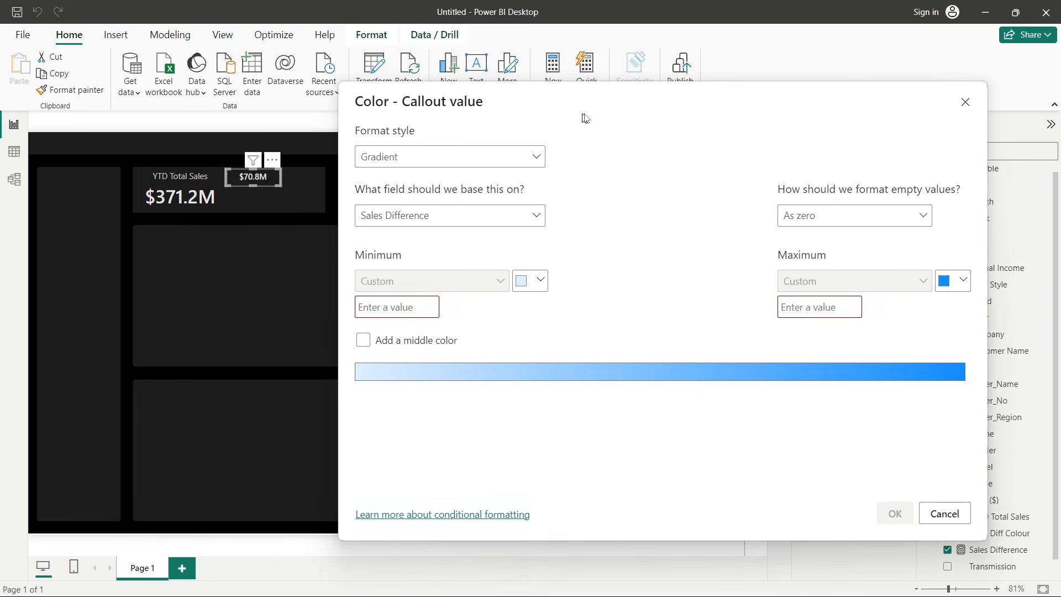
left_click(412, 160)
left_click(390, 202)
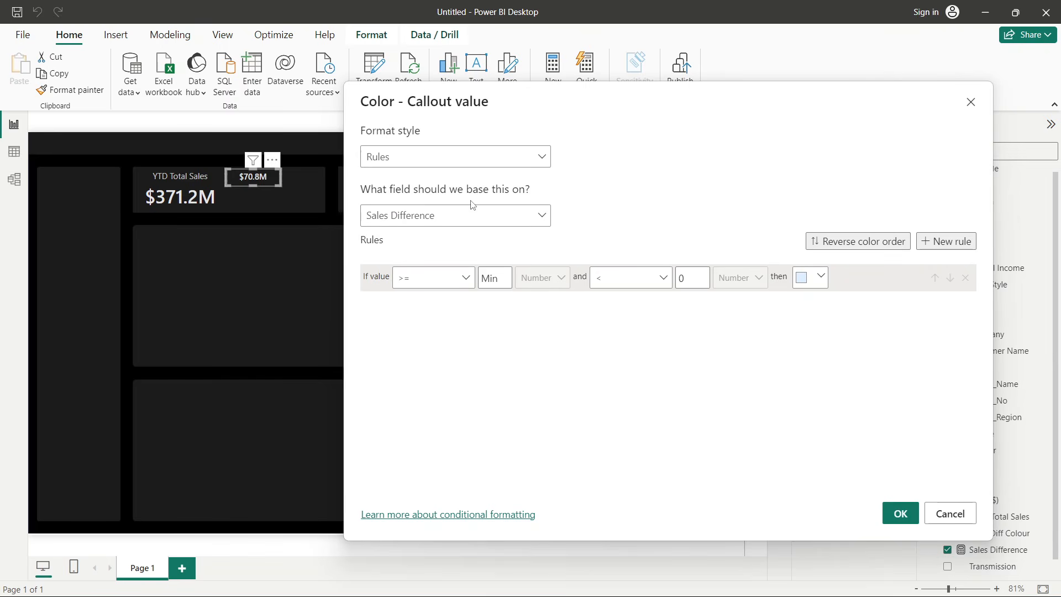
- Base the colour rules on the Sales Diff Colour measure and set the first rule's value to Green
left_click(399, 224)
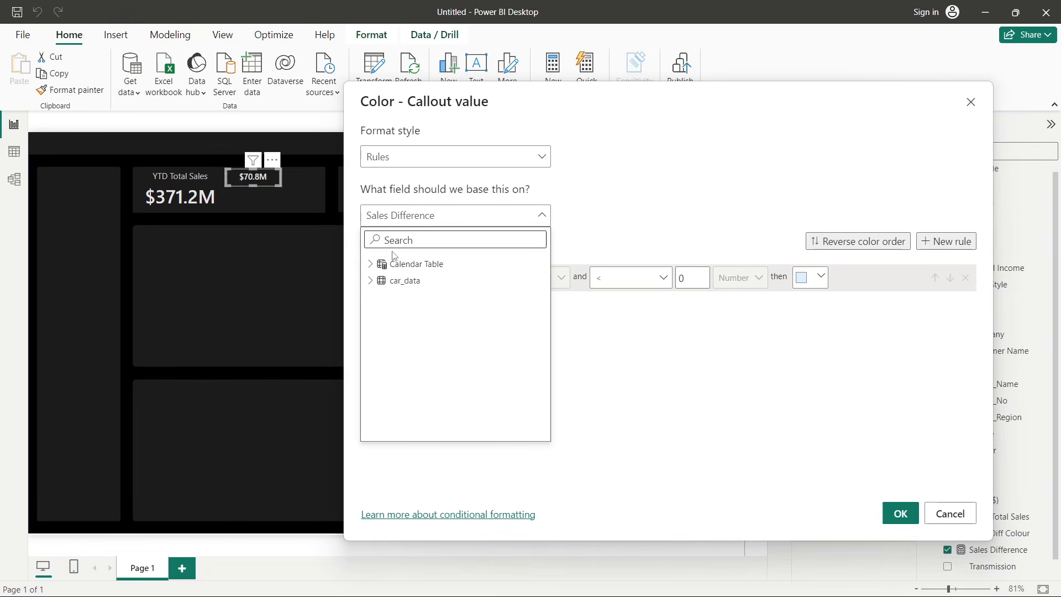
left_click(370, 280)
scroll(504, 357, "down", 5)
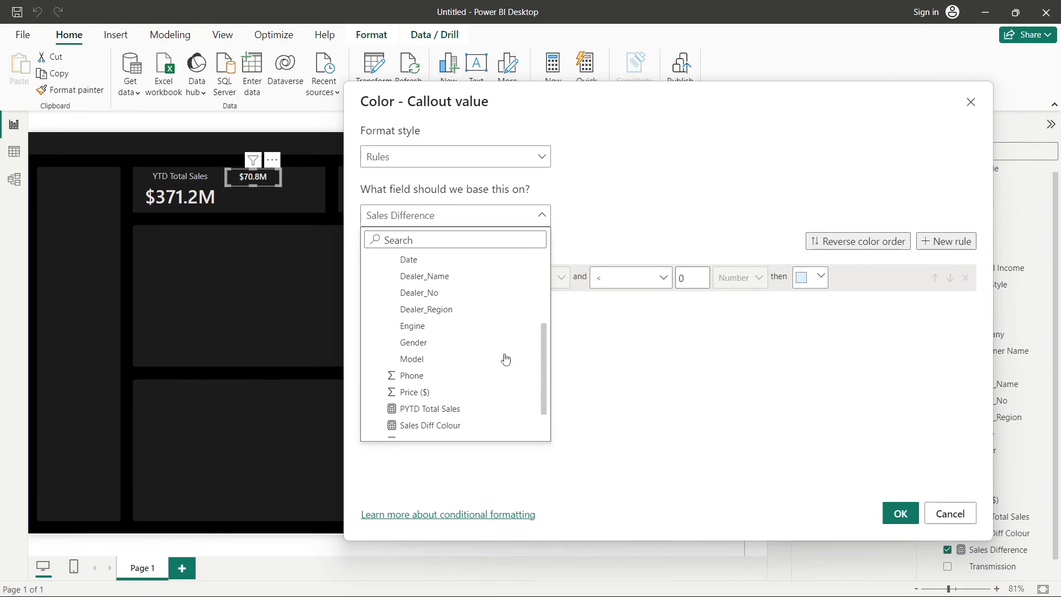
scroll(505, 358, "down", 2)
left_click(409, 379)
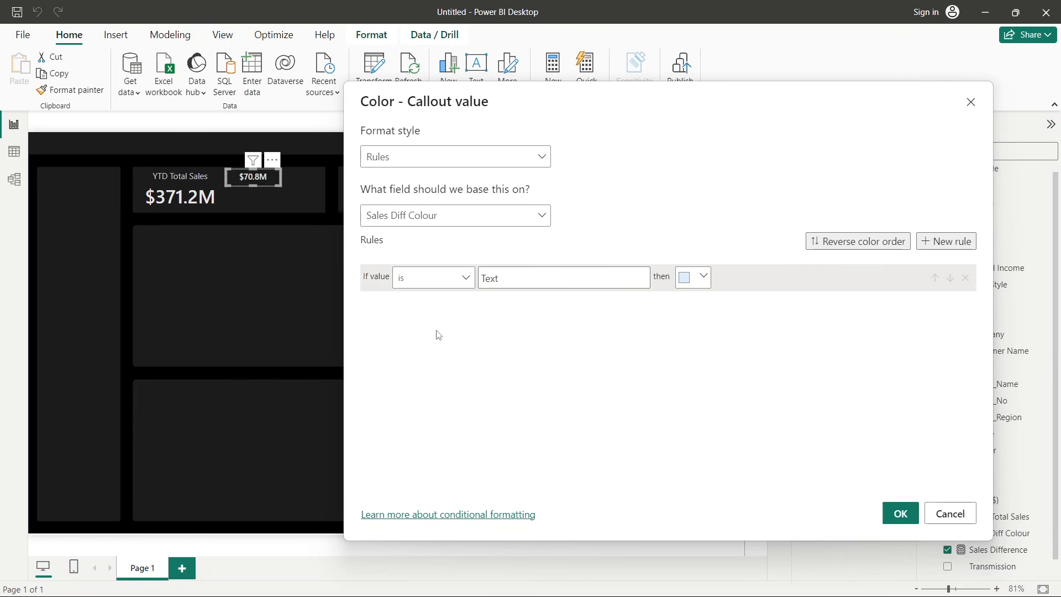
left_click(547, 279)
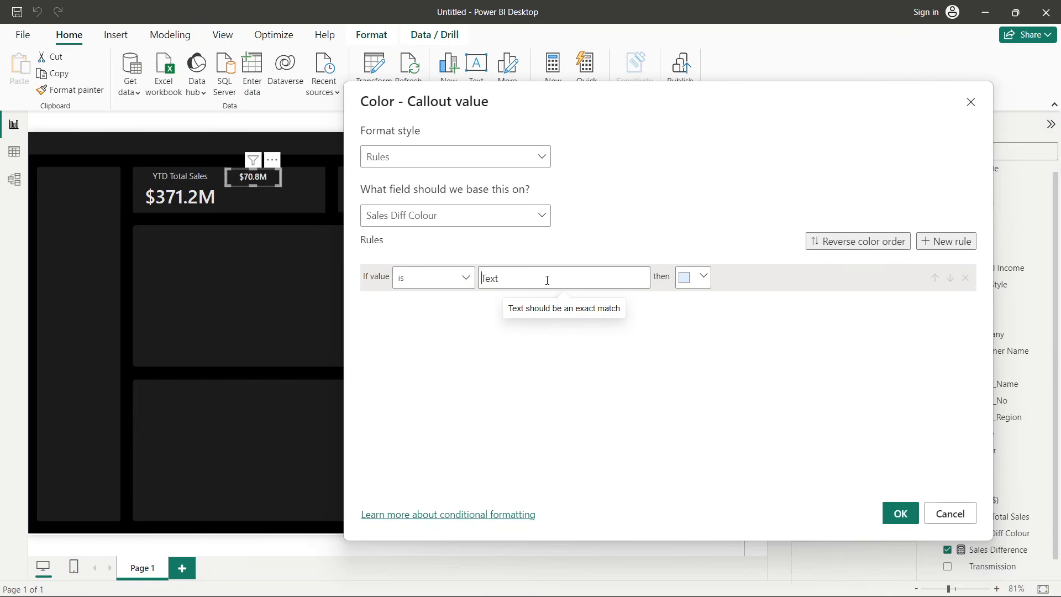
type("Green")
left_click_drag(547, 280, 469, 288)
left_click(489, 309)
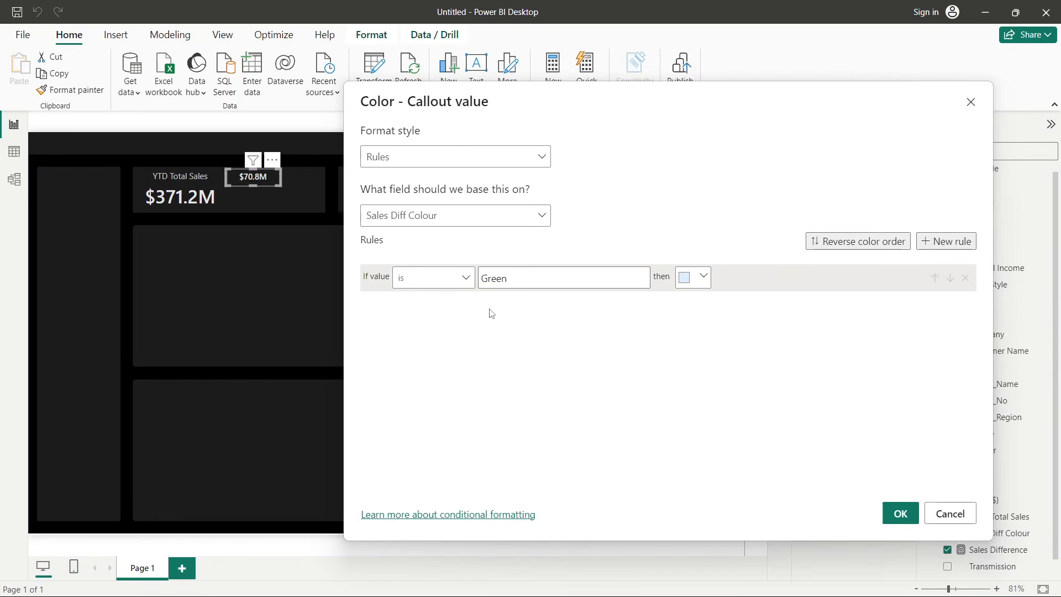
- Set the Green rule's colour to a custom bright green, #00D211
left_click(702, 276)
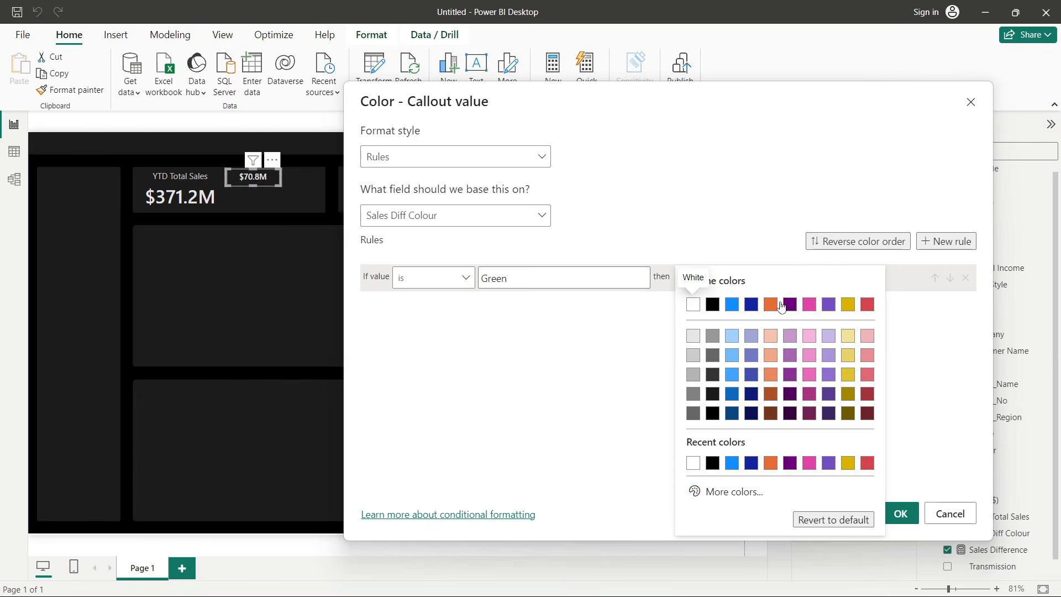
left_click(728, 491)
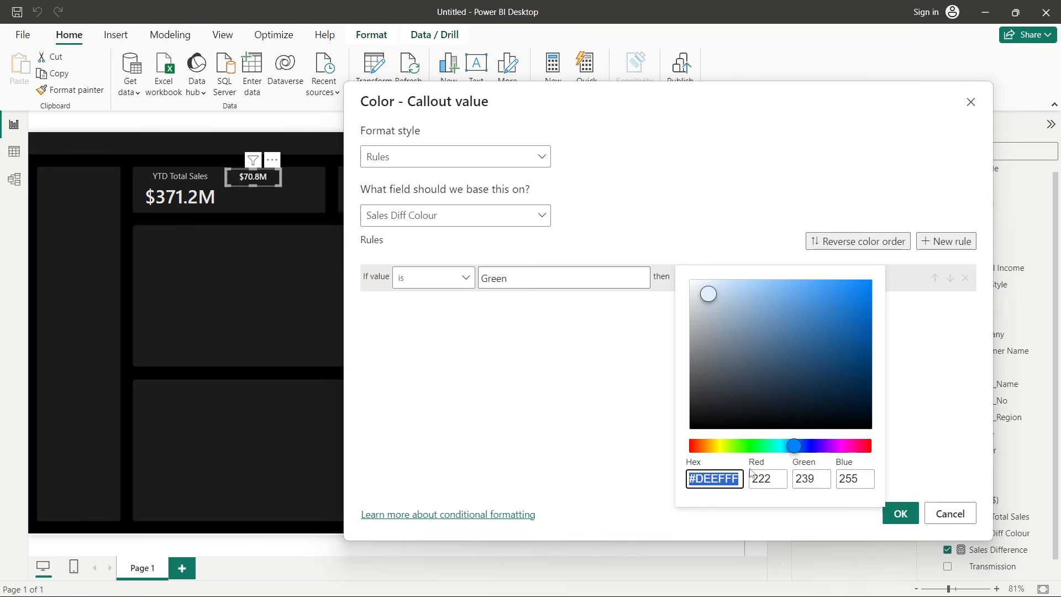
left_click(758, 446)
left_click_drag(760, 451, 751, 446)
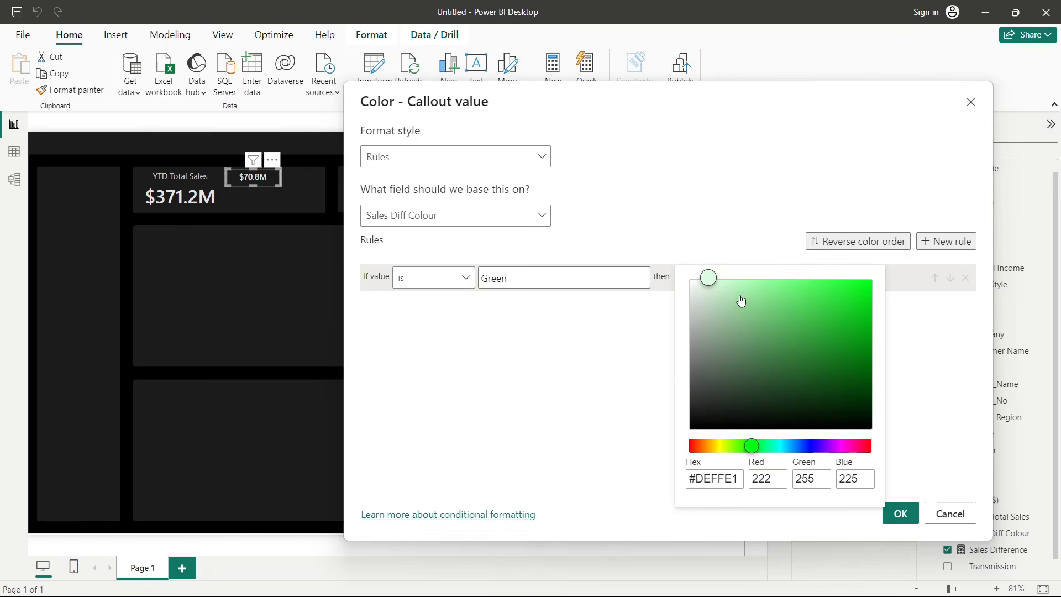
mouse_move(718, 281)
left_mouse_down()
mouse_move(867, 326)
mouse_move(877, 317)
mouse_move(868, 304)
left_mouse_up()
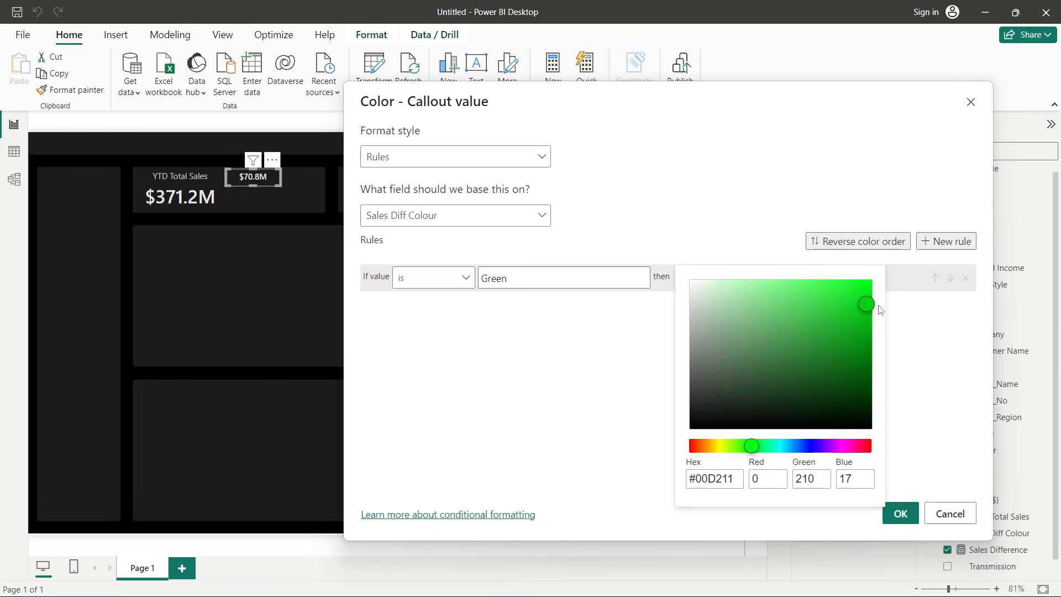
left_click(669, 348)
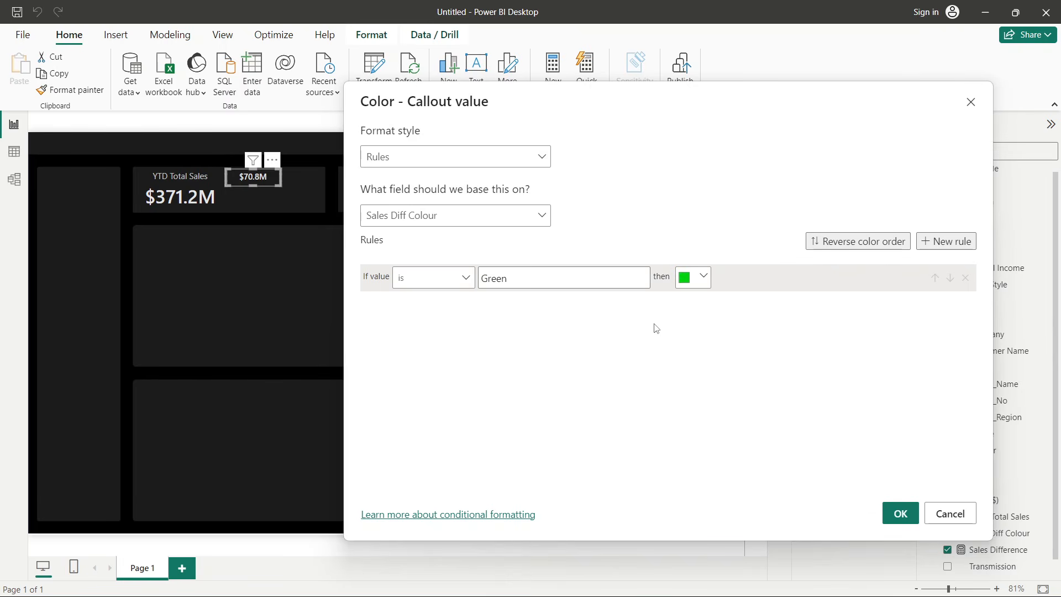
- Add a second rule for the value Red with a red colour and apply the conditional formatting
left_click(947, 242)
left_click(507, 306)
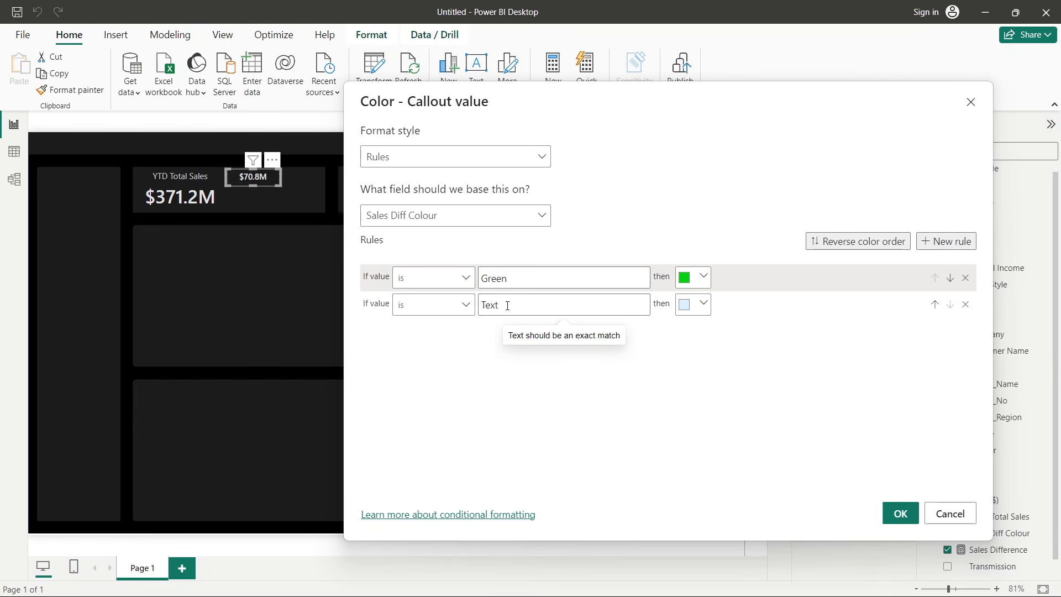
type("Red")
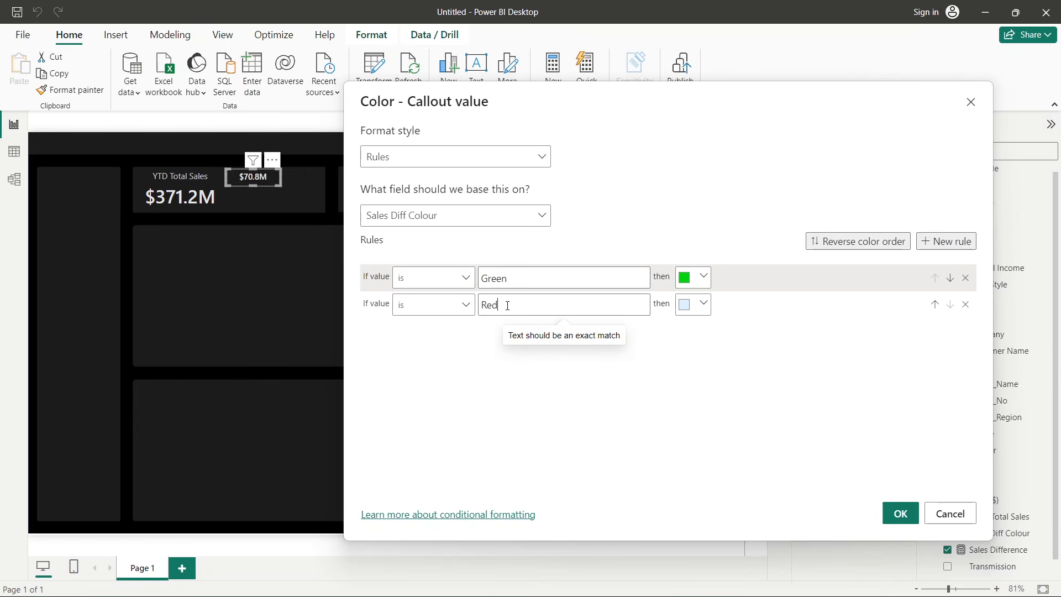
left_click(694, 304)
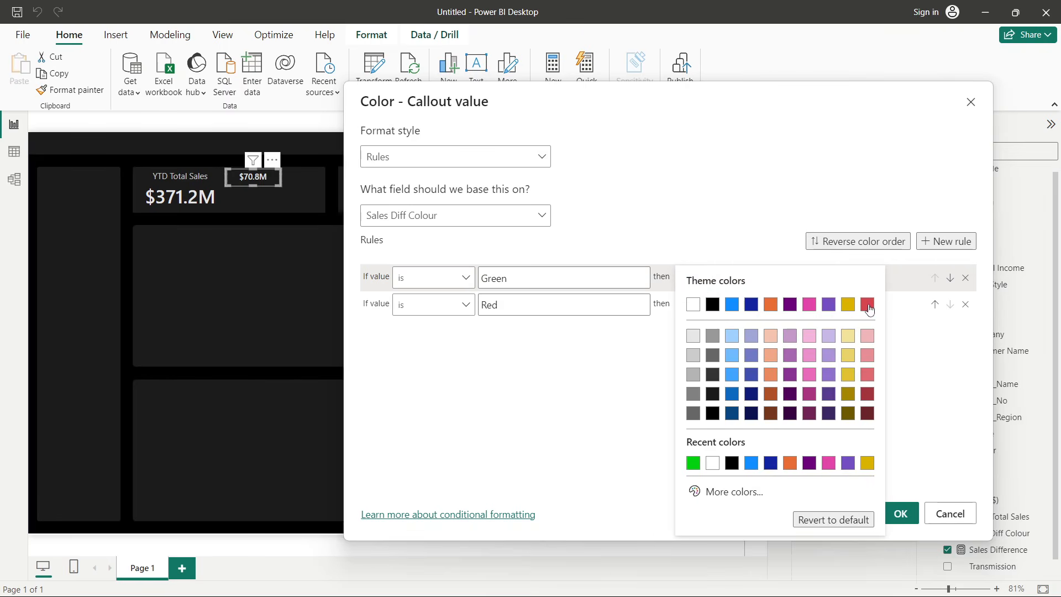
left_click(867, 305)
left_click(707, 308)
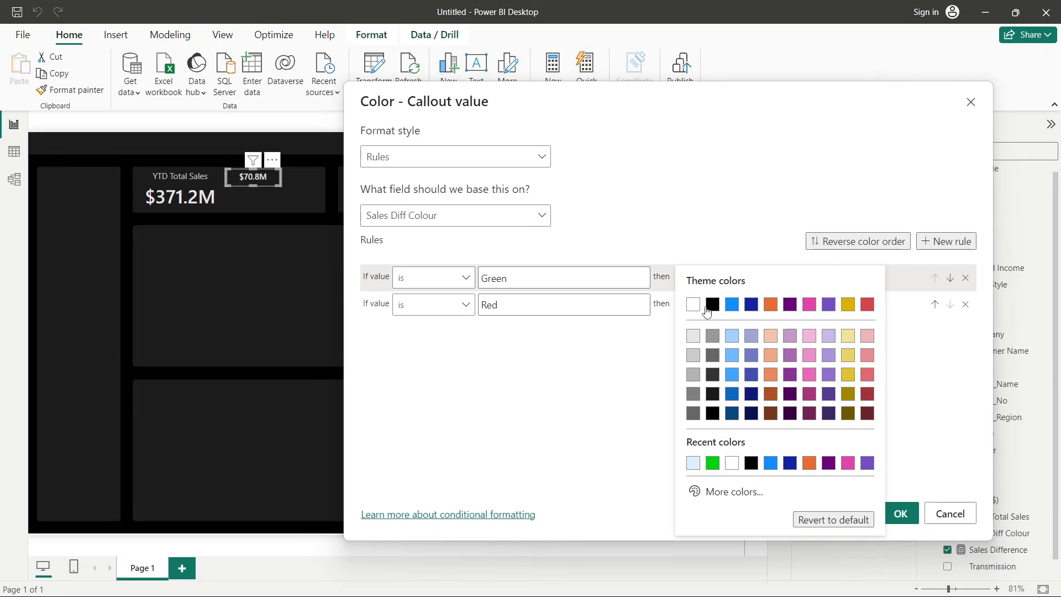
left_click(735, 491)
left_click(801, 316)
left_click_drag(803, 316, 834, 287)
left_click(611, 385)
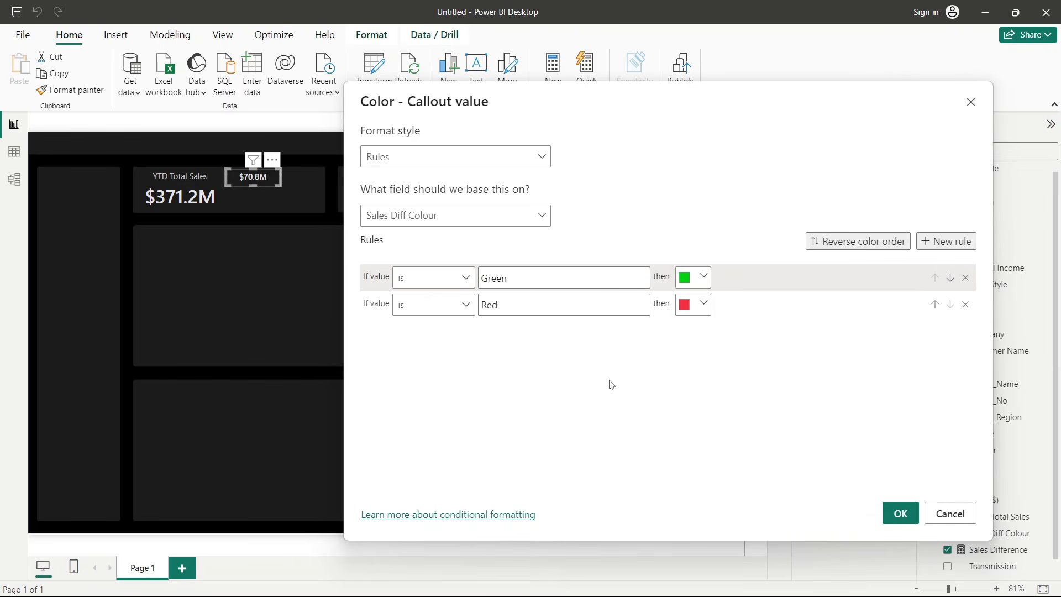
left_click(899, 514)
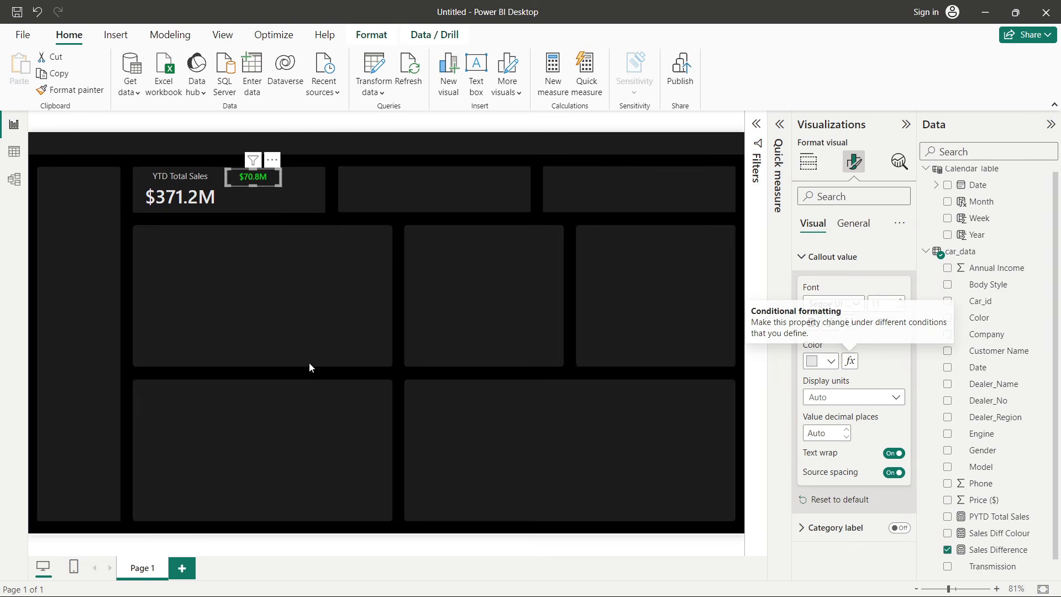
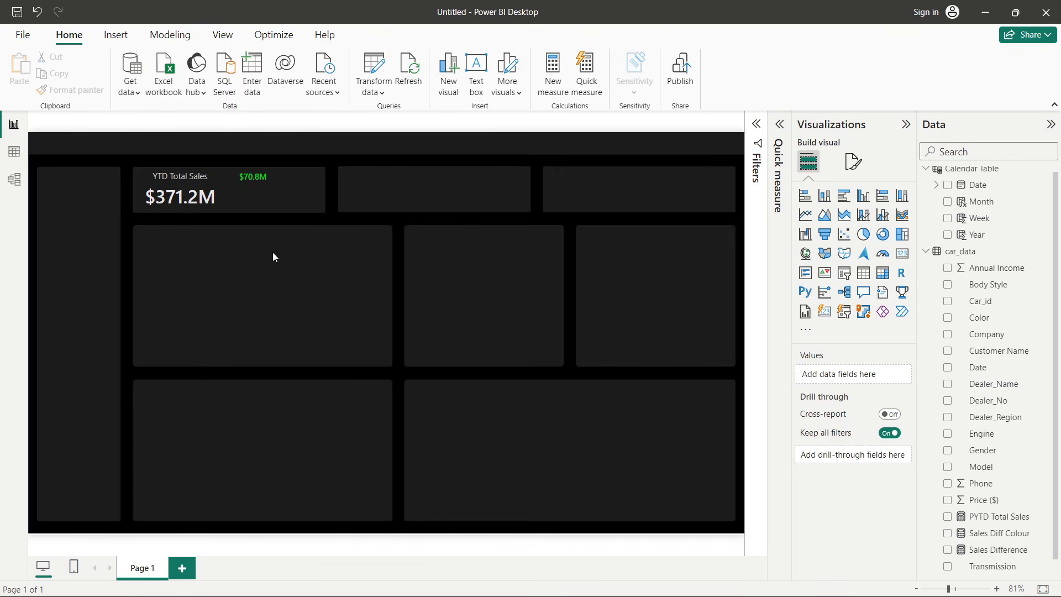
- Create a new measure in the car_data table and name it YoY Sales Growth
right_click(987, 342)
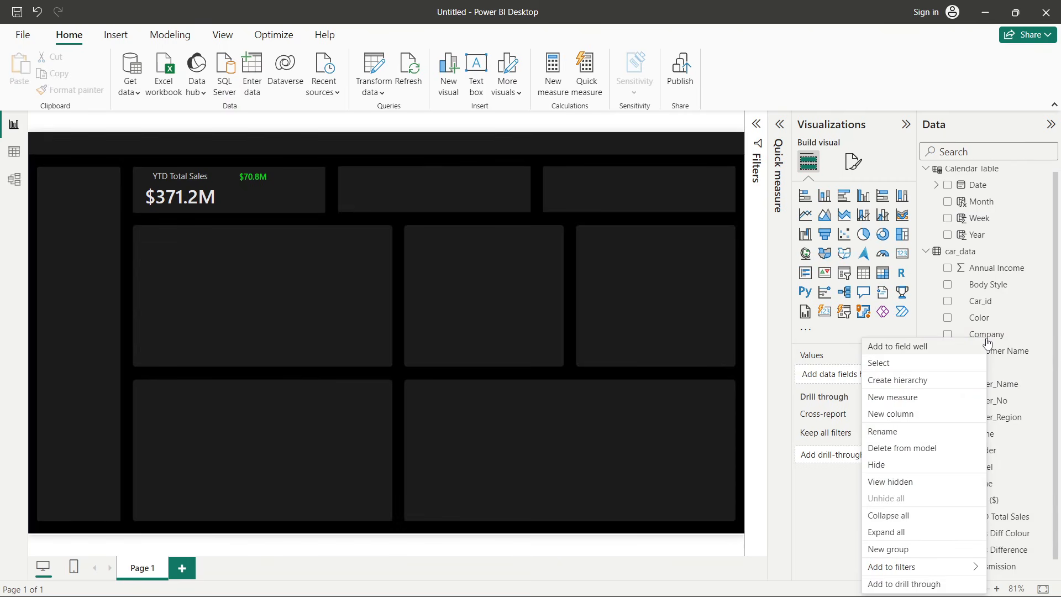
left_click(904, 409)
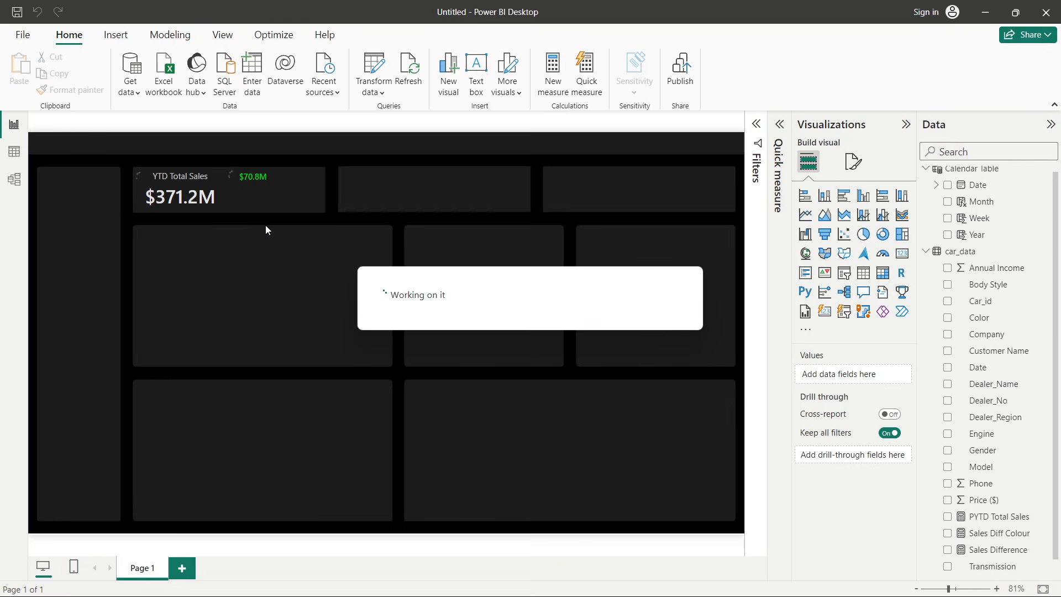
double_click(139, 127)
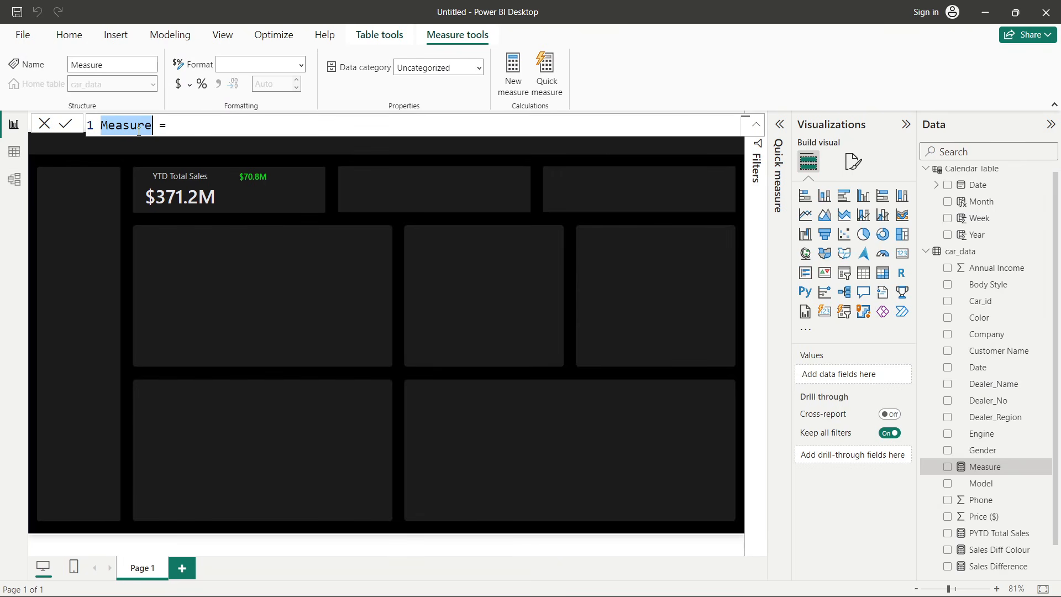
type("YoY ")
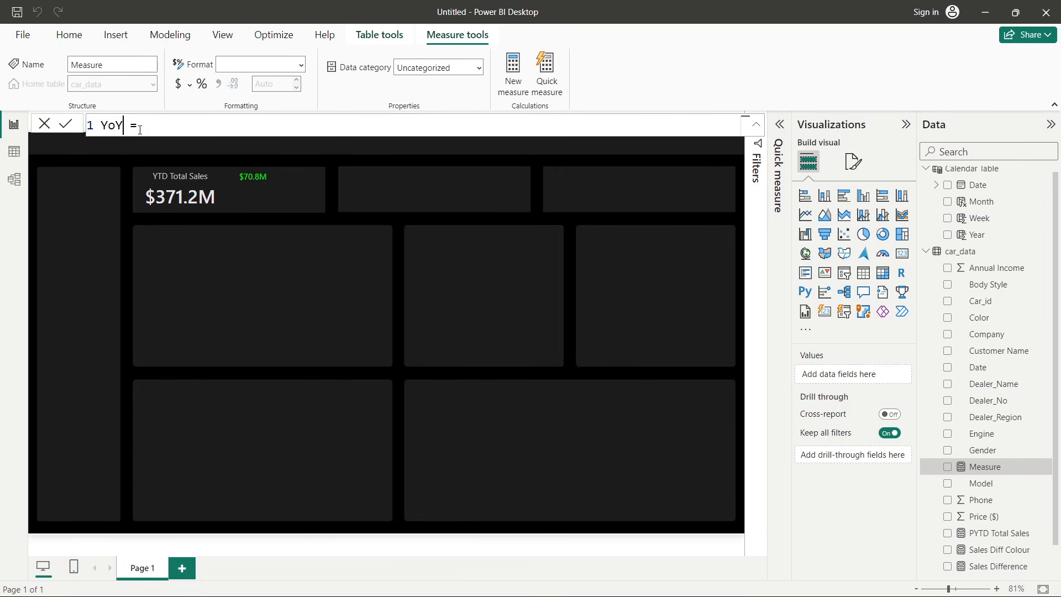
type("Sales Growth")
- Define YoY Sales Growth as [Sales Difference] / [PYTD Total Sales] and commit the formula
left_click(258, 130)
type("sa")
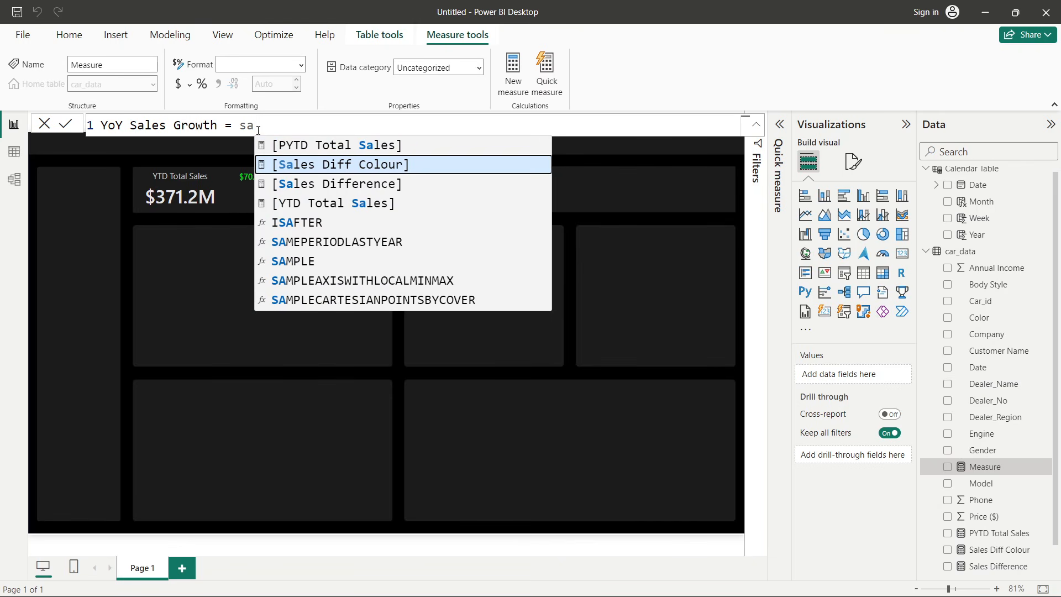
left_click(395, 185)
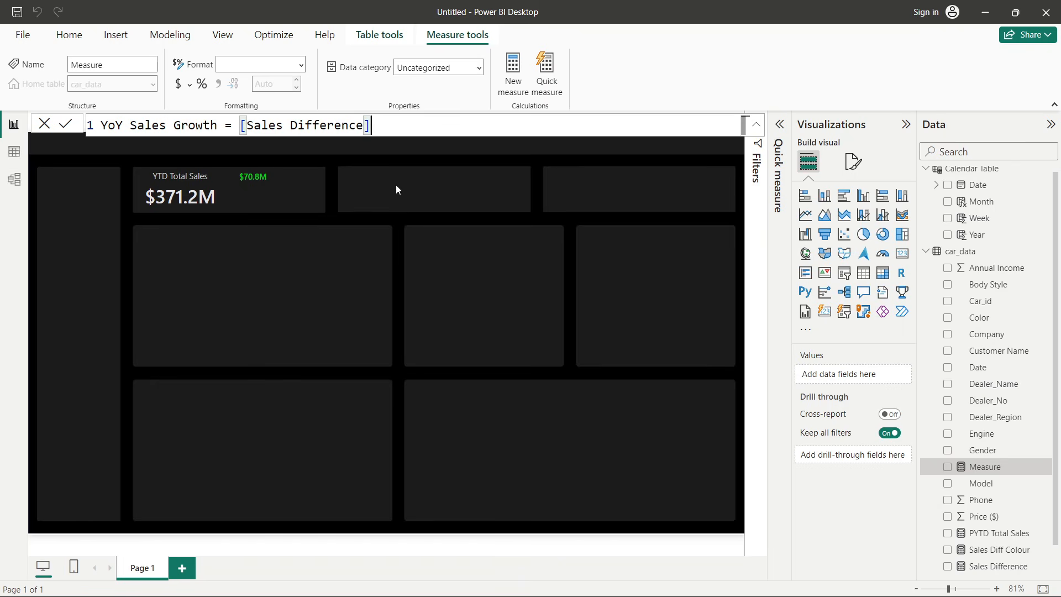
type("/ ")
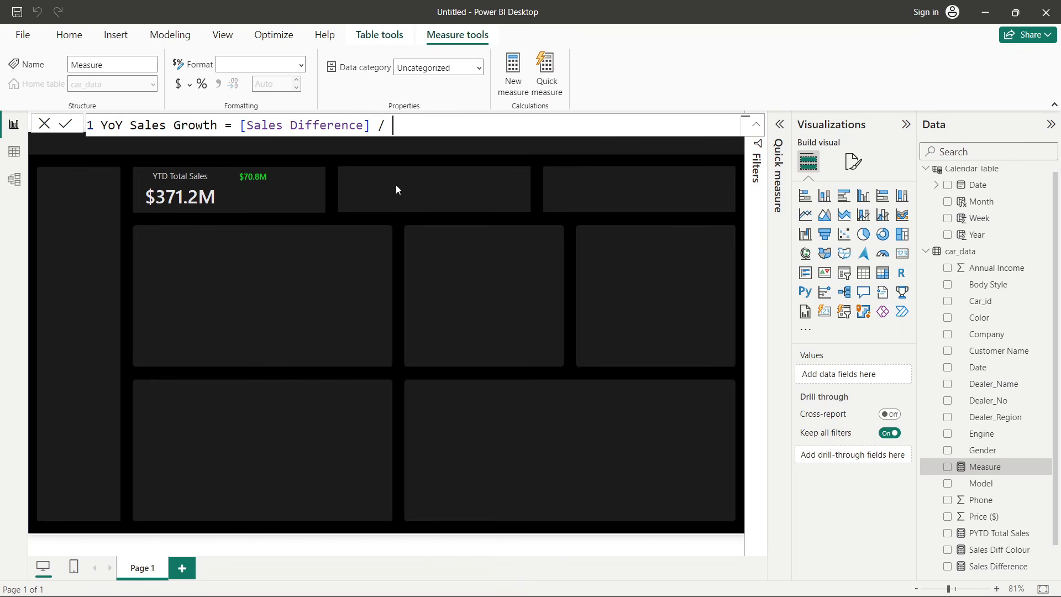
type("pyt")
key("Tab")
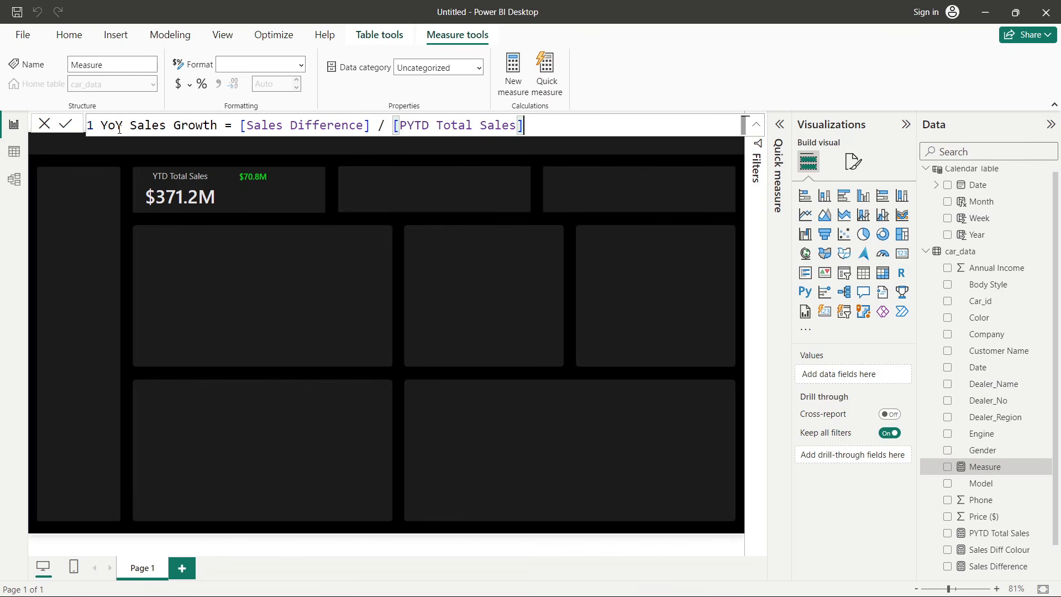
left_click(67, 125)
- Duplicate the Sales Difference card and place the copy beside it in the YTD Total Sales panel
left_click(330, 187)
left_click(264, 180)
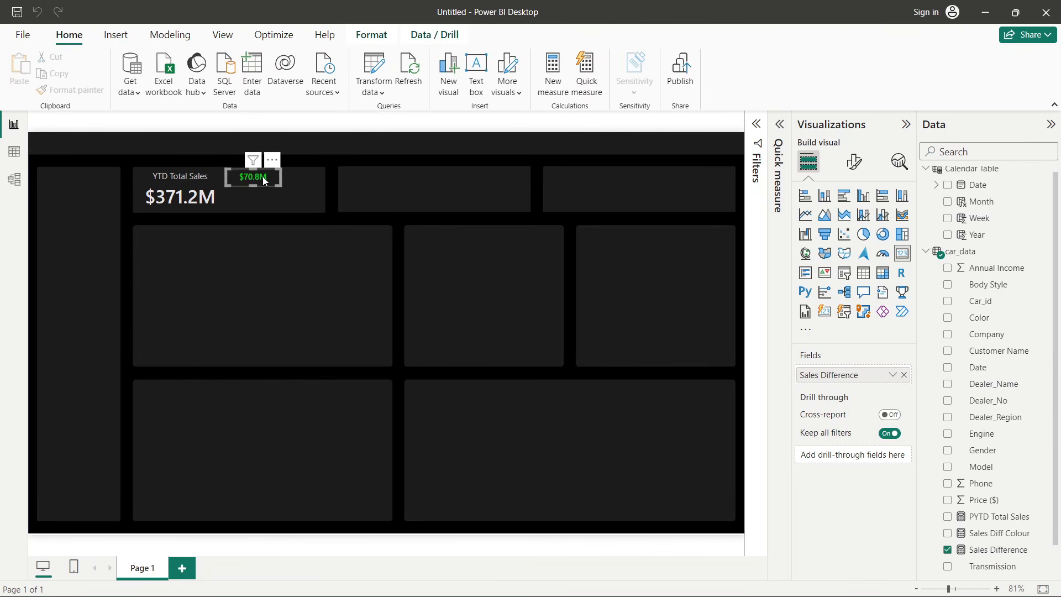
key("ctrl+c")
key("ctrl+v")
left_click_drag(264, 180, 316, 178)
left_click(333, 189)
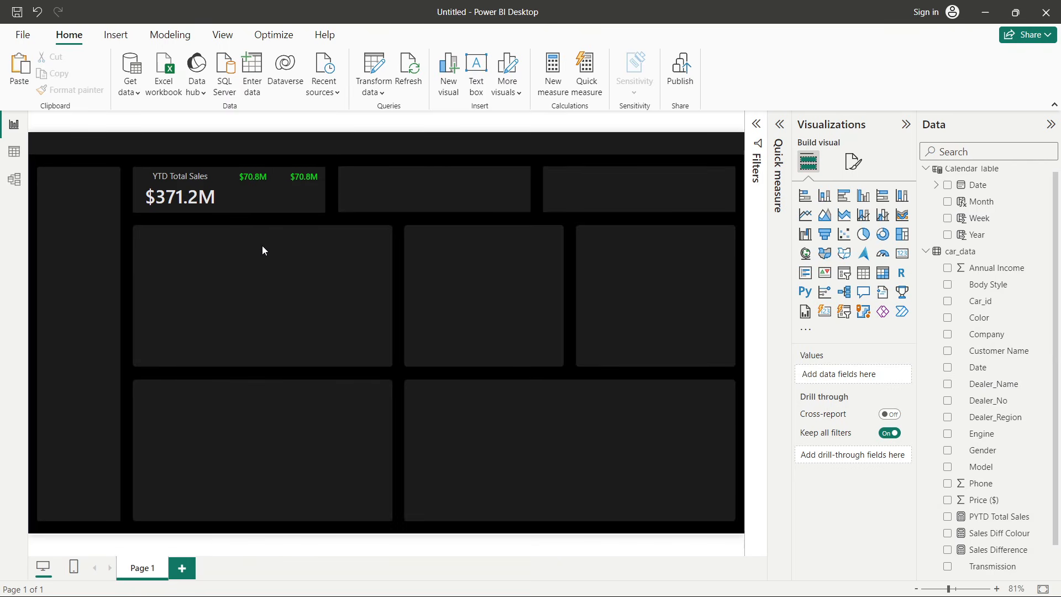
- Replace the copied card's field with YoY Sales Growth and format that measure as a percentage
left_click(312, 177)
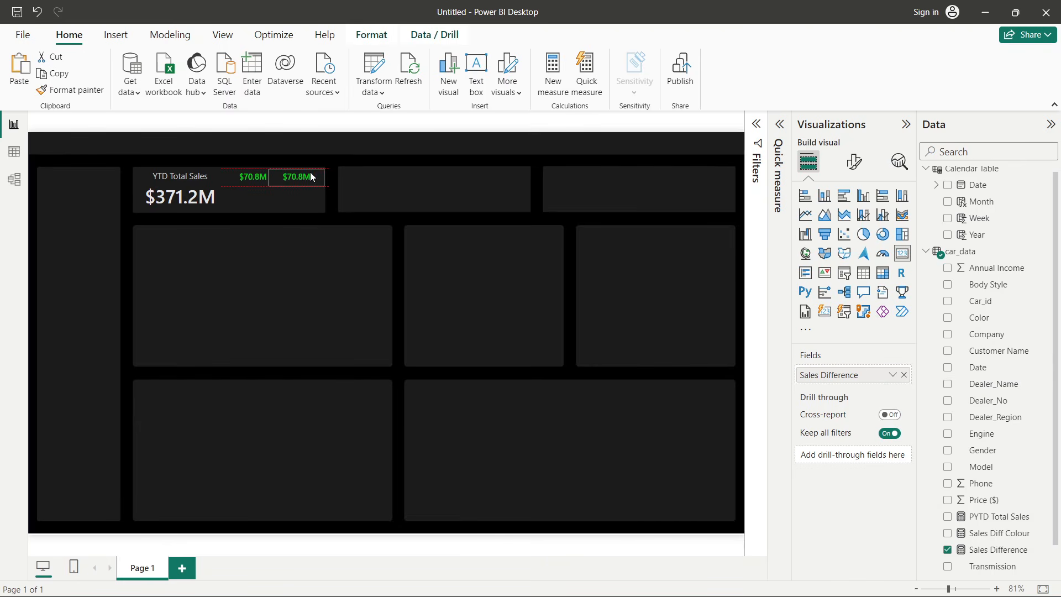
left_click(337, 195)
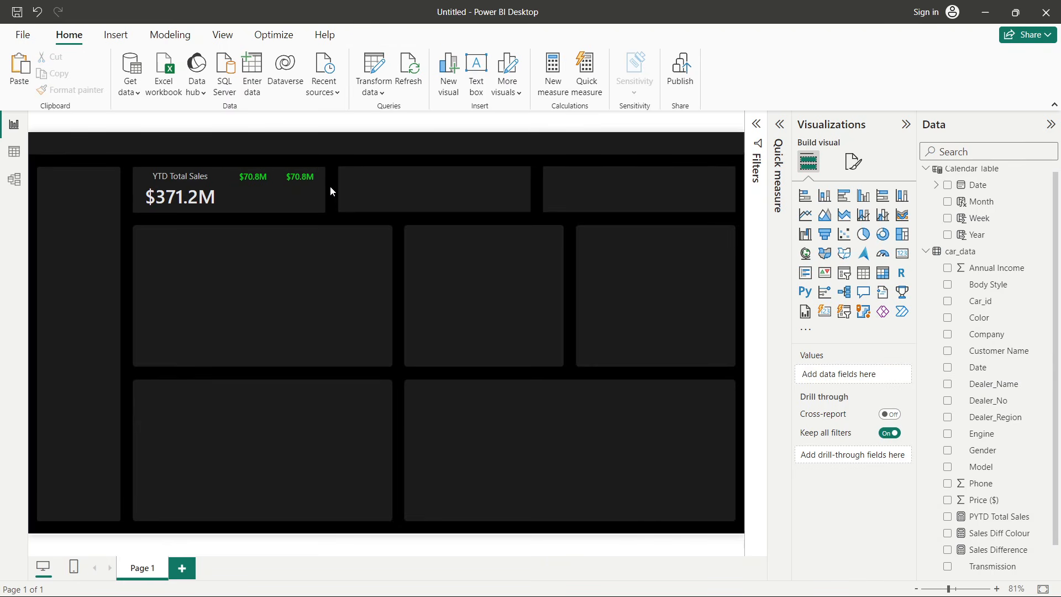
left_click(300, 178)
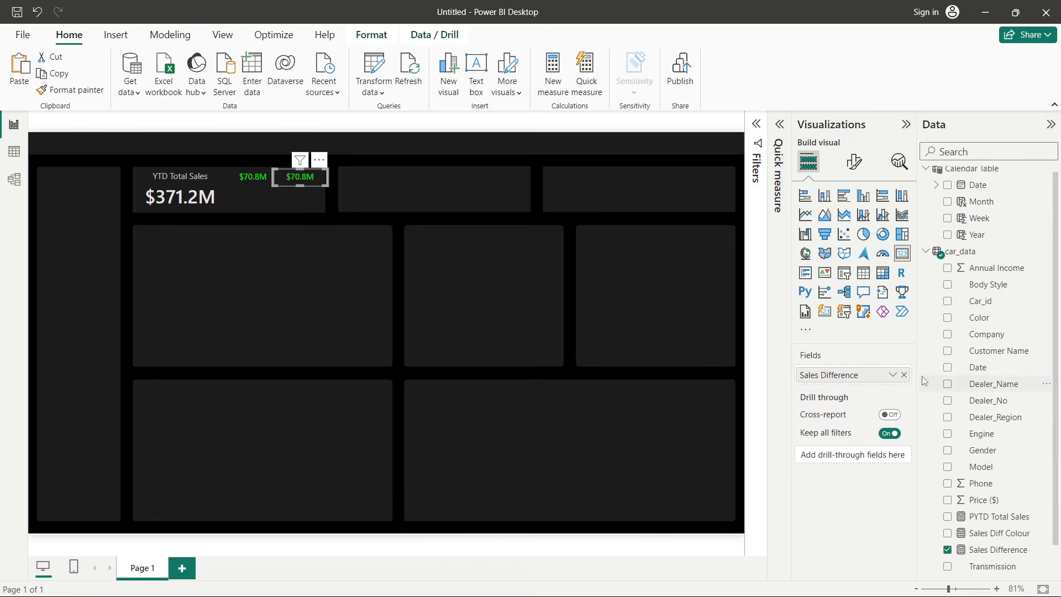
left_click(904, 375)
scroll(976, 423, "down", 1)
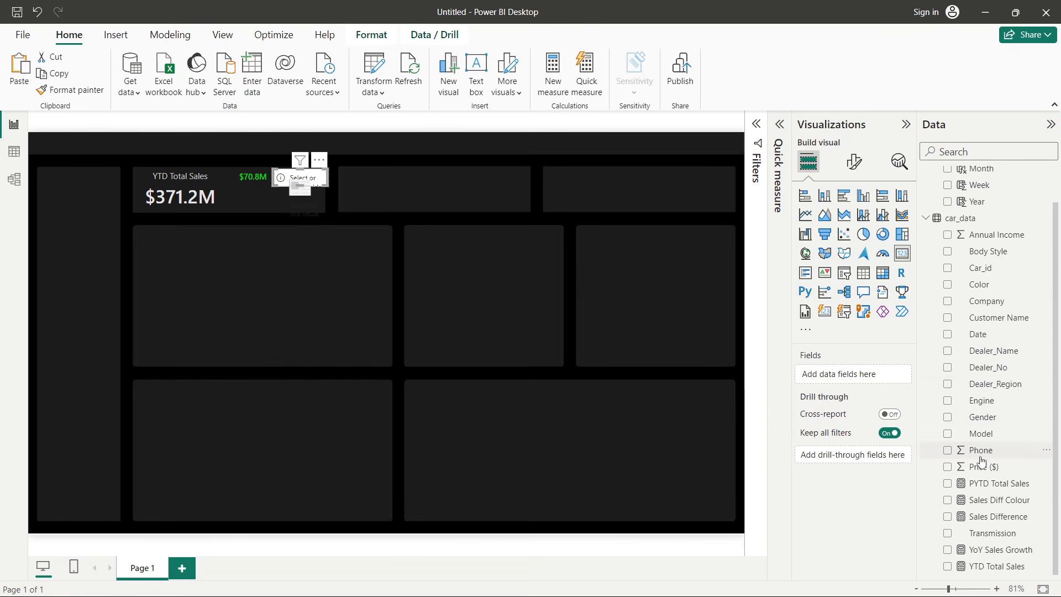
left_click(948, 550)
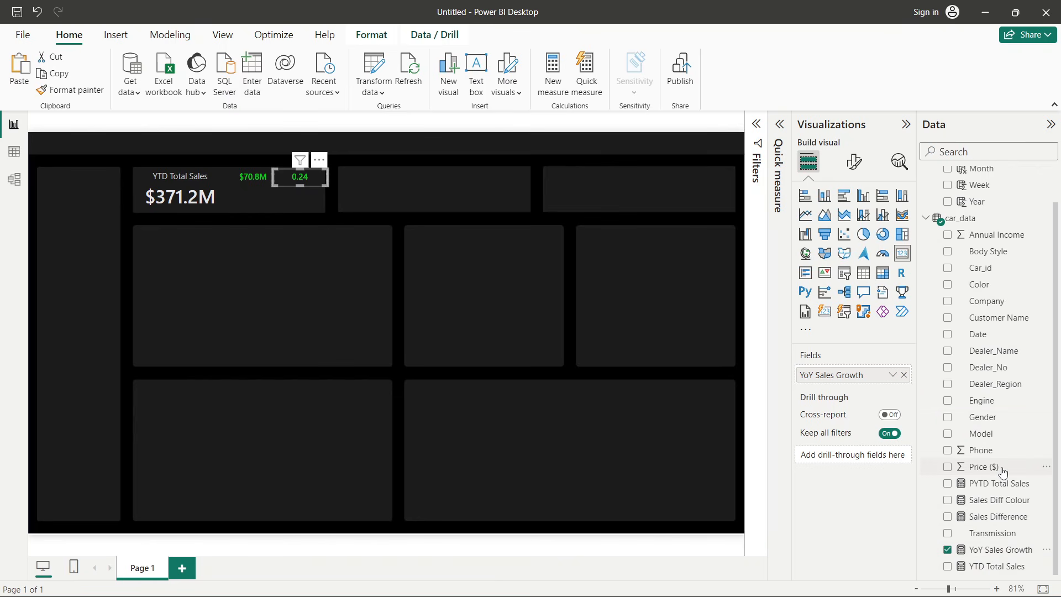
left_click(994, 550)
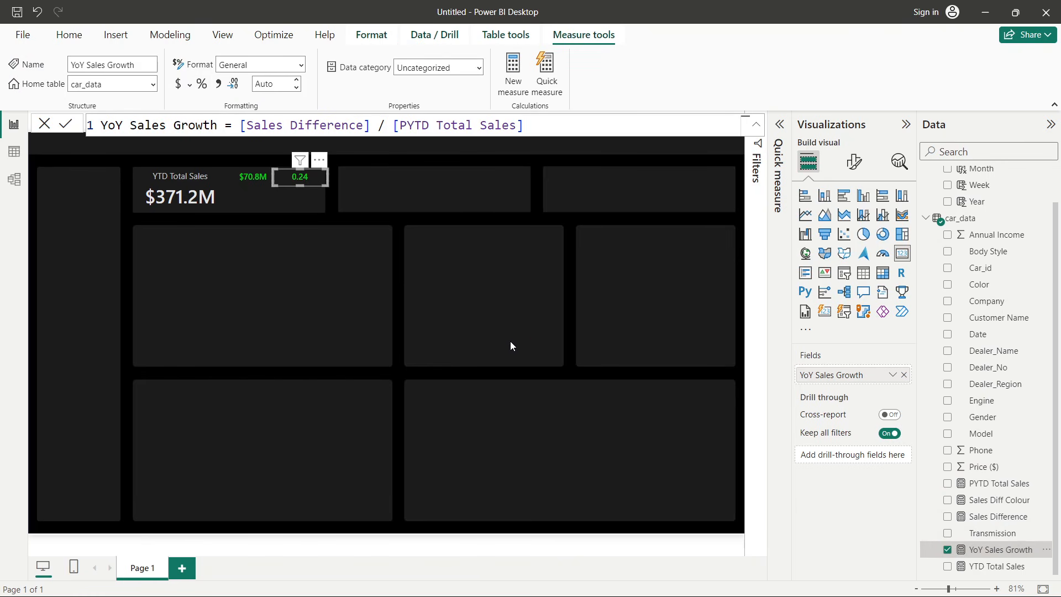
left_click(280, 279)
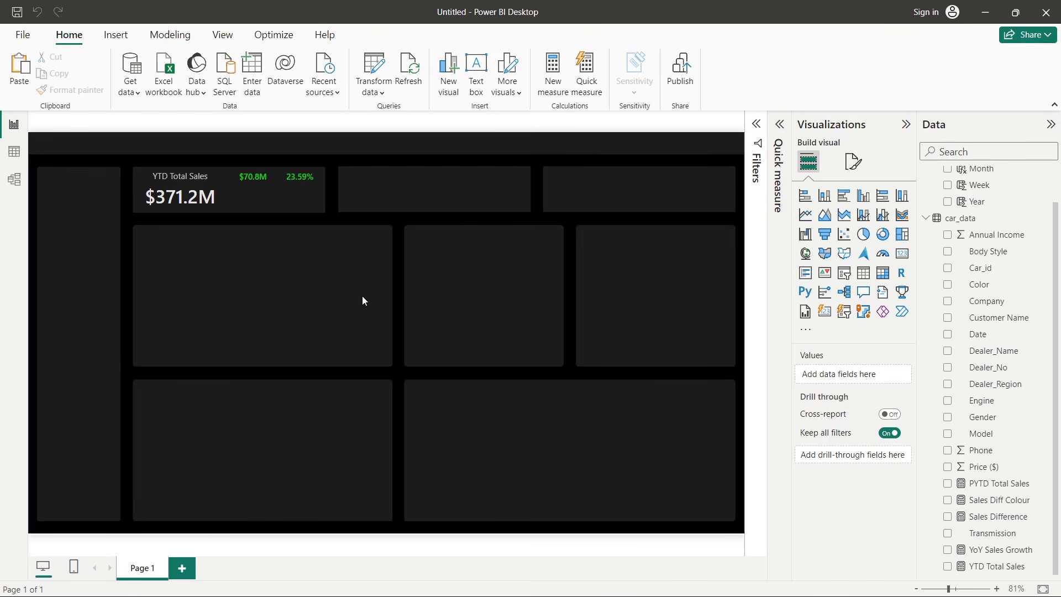
- Switch to PowerPoint and review the Month-to-Date (MTD) Total Sales requirement in the problem statement, then return
key("alt+Tab")
key("Tab")
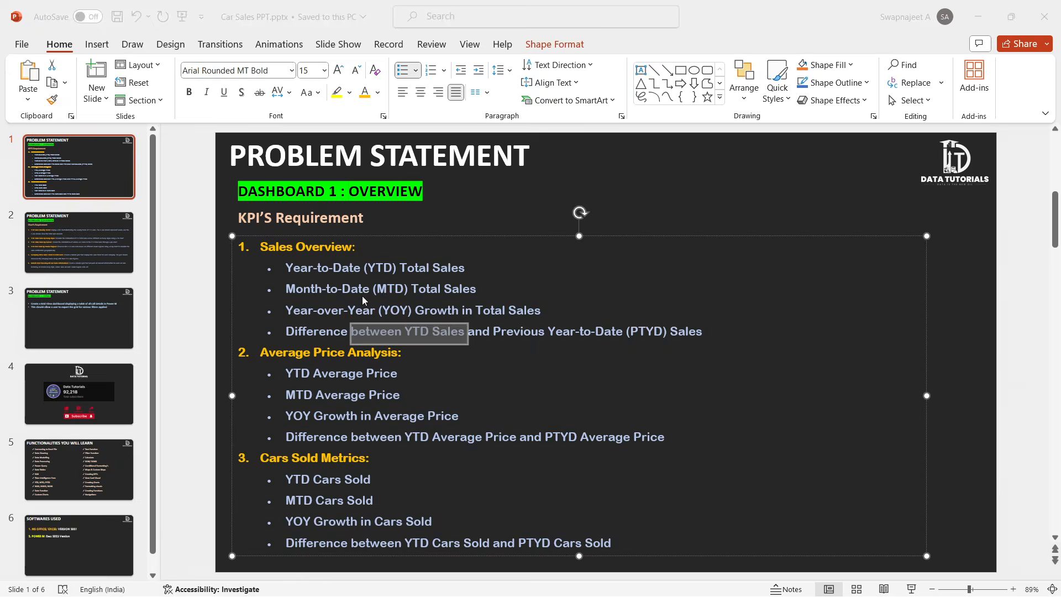
left_click(366, 383)
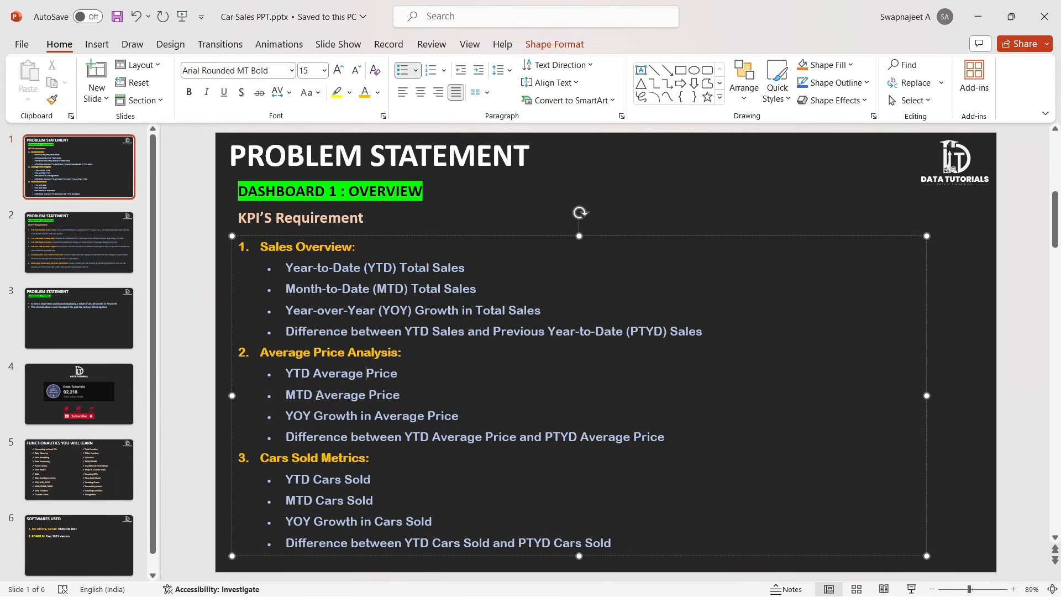
left_click_drag(287, 288, 481, 288)
key("alt+Tab")
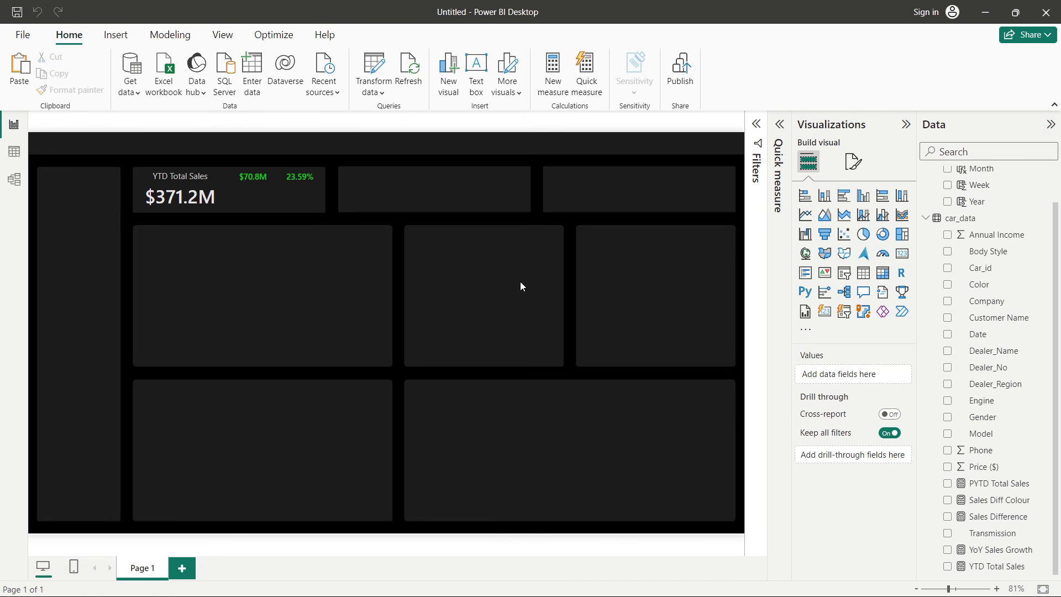
- Create another new measure in car_data and name it MTD Total Sales
right_click(989, 305)
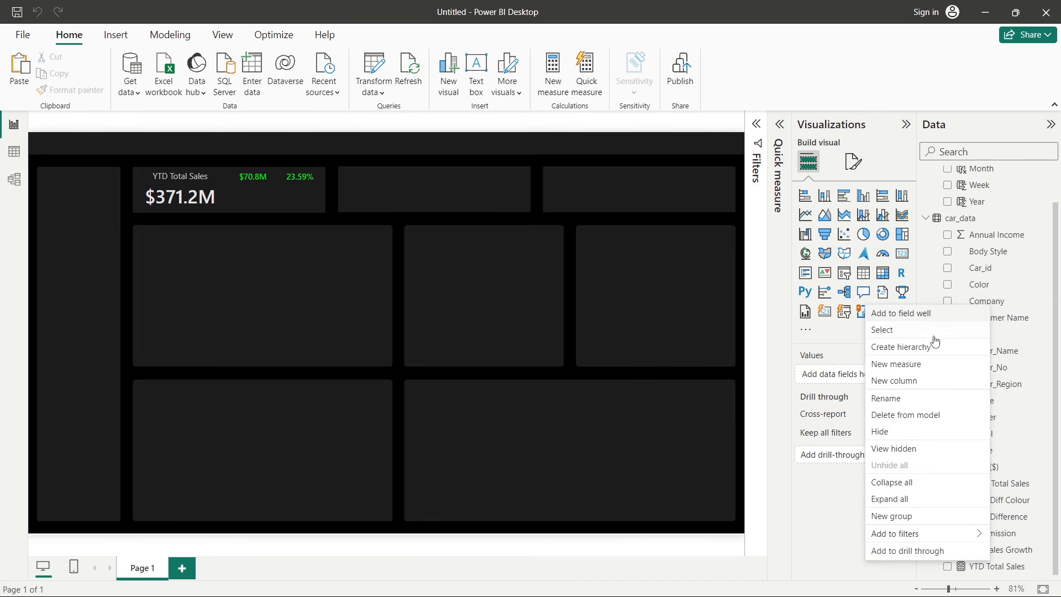
left_click(913, 365)
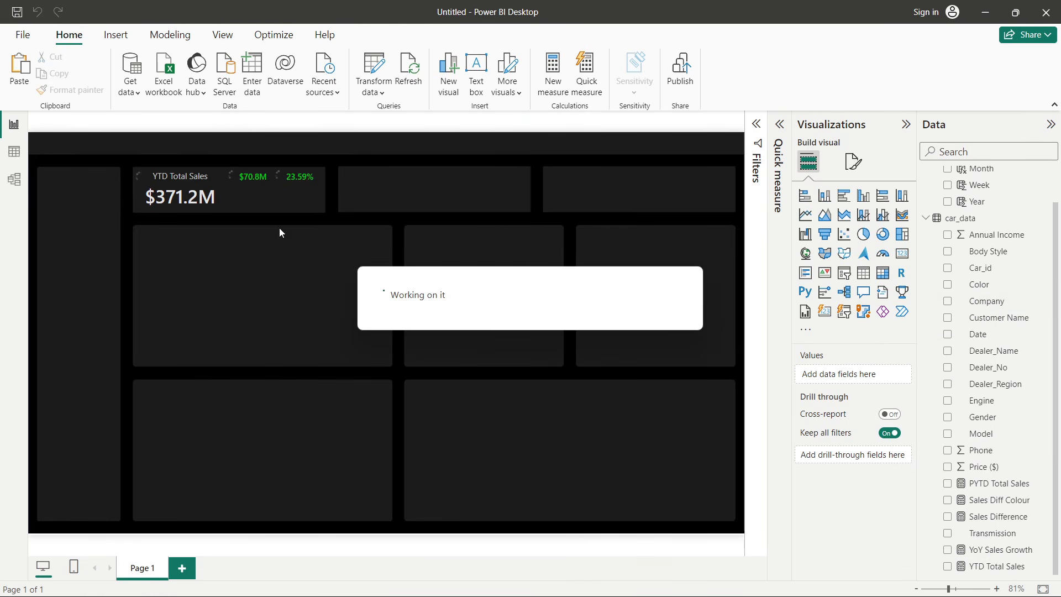
double_click(125, 127)
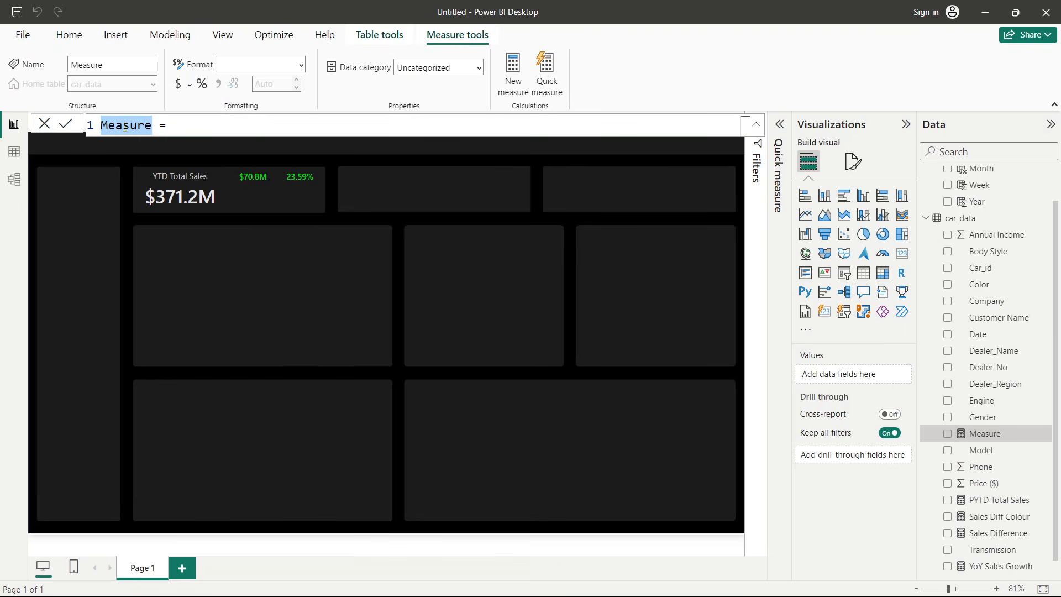
type("MTD")
type(" Total Sale")
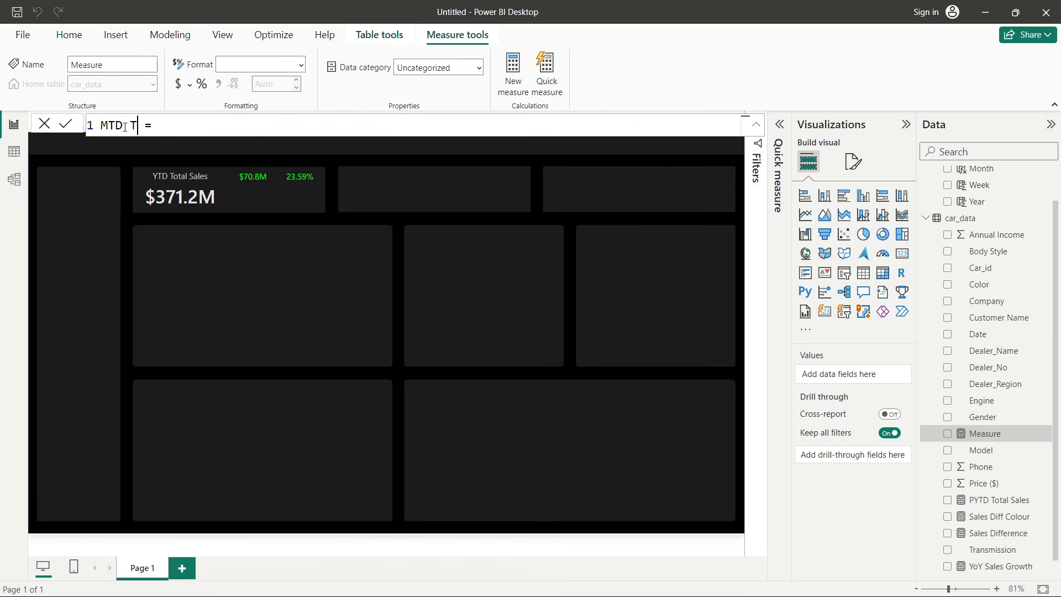
type("s")
- Define MTD Total Sales as TOTALMTD(SUM(car_data[Price ($)]), 'Calendar Table'[Date]) and commit it
left_click(237, 127)
type("tot")
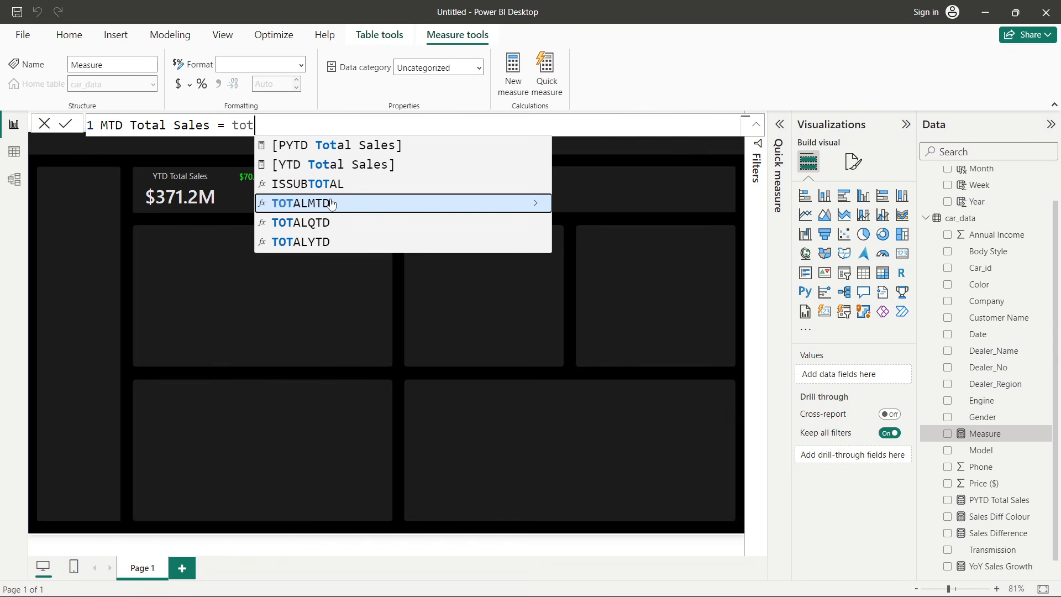
left_click(304, 203)
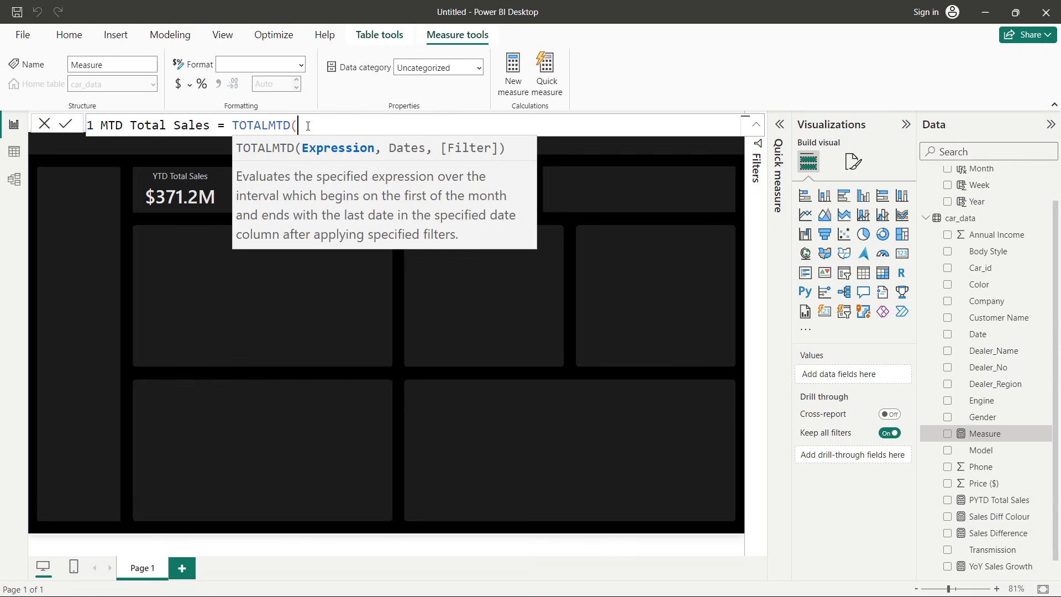
type("sum(pr")
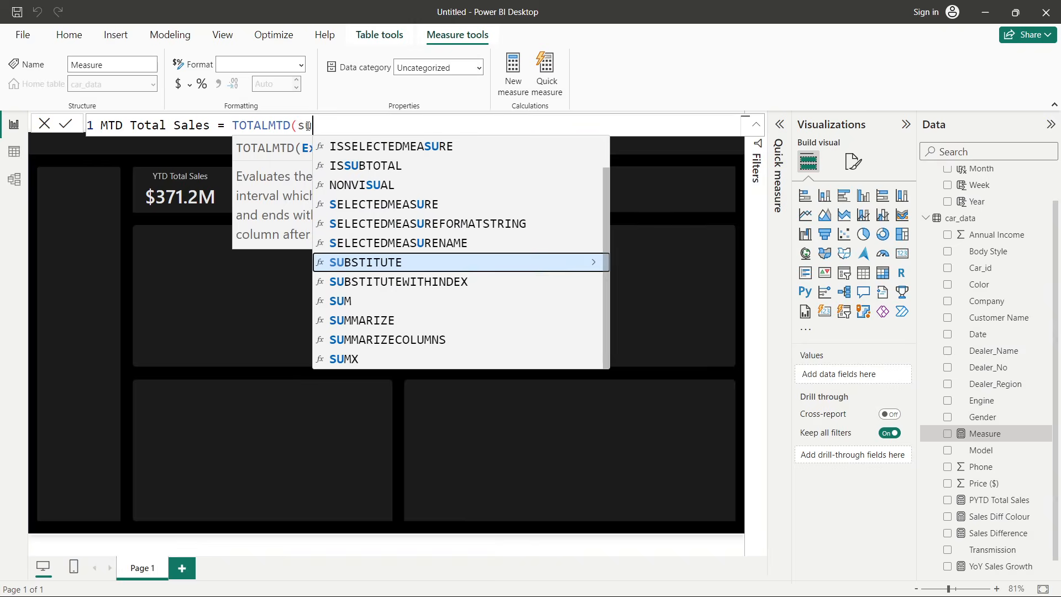
key("Tab")
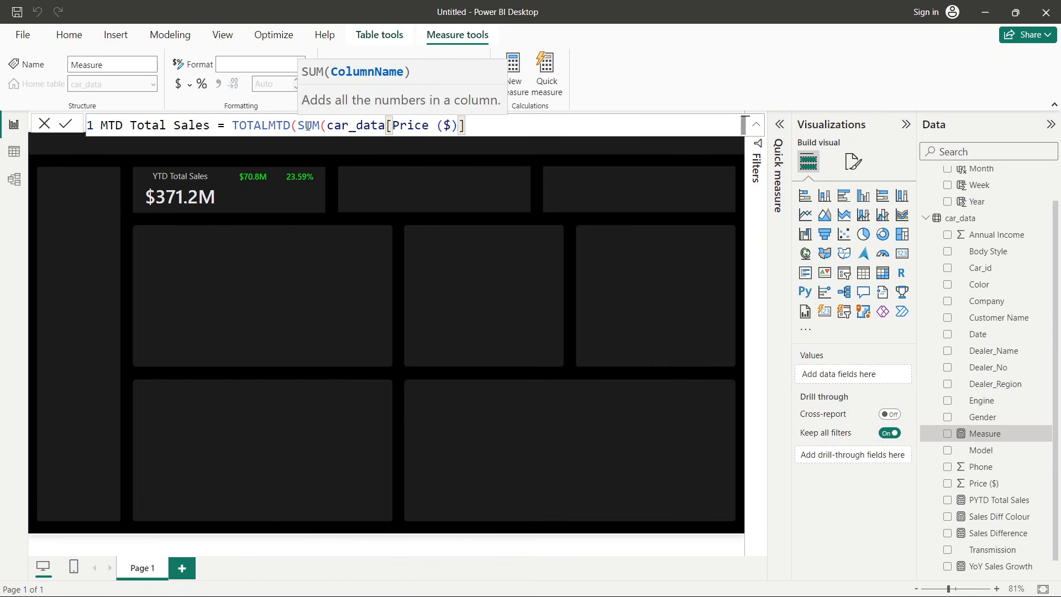
type("), cale")
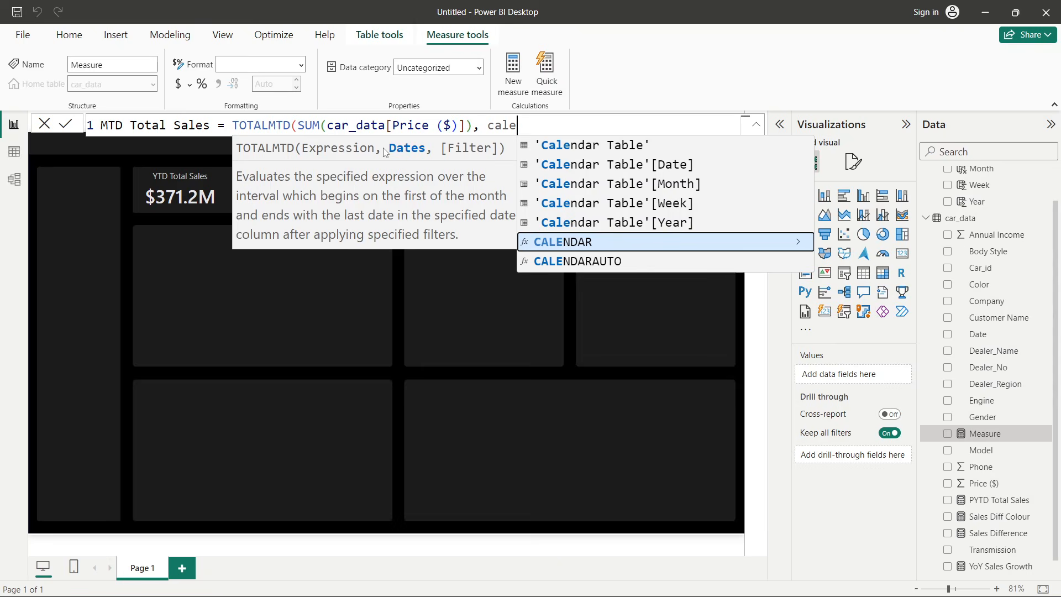
left_click(591, 167)
type("])")
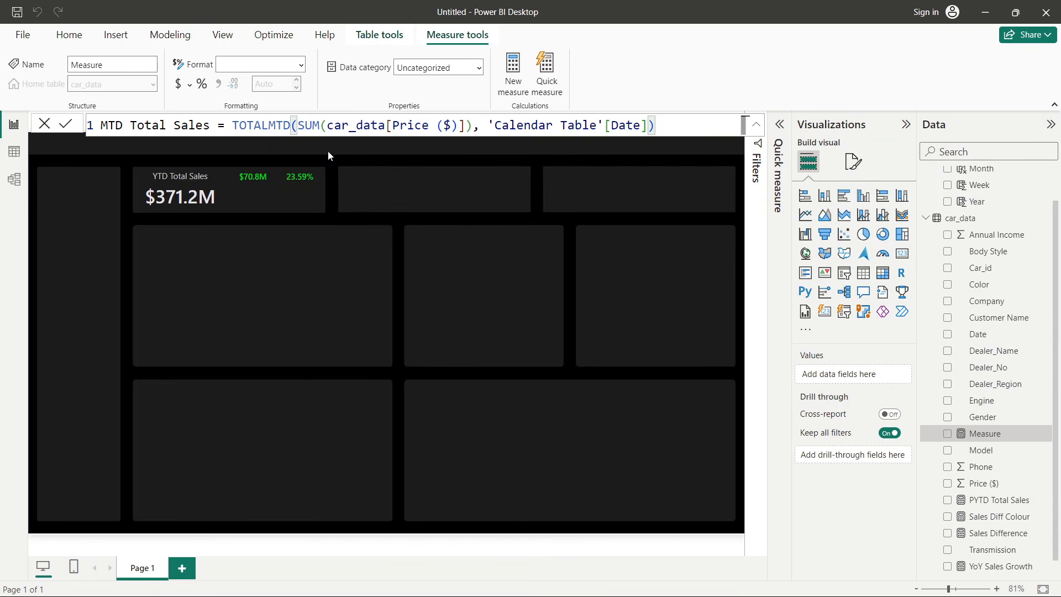
left_click_drag(232, 126, 292, 128)
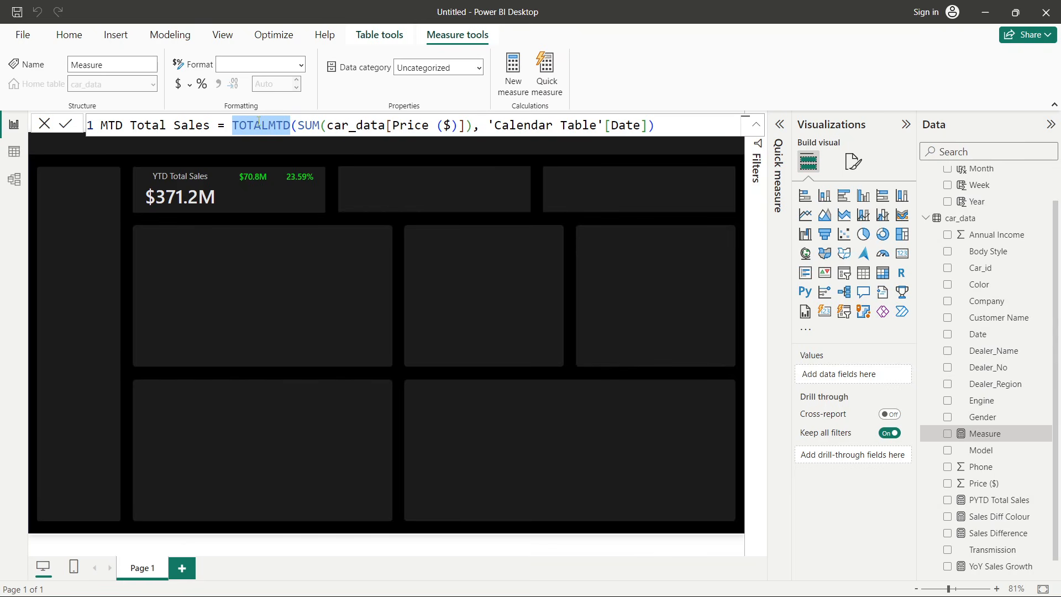
left_click(62, 128)
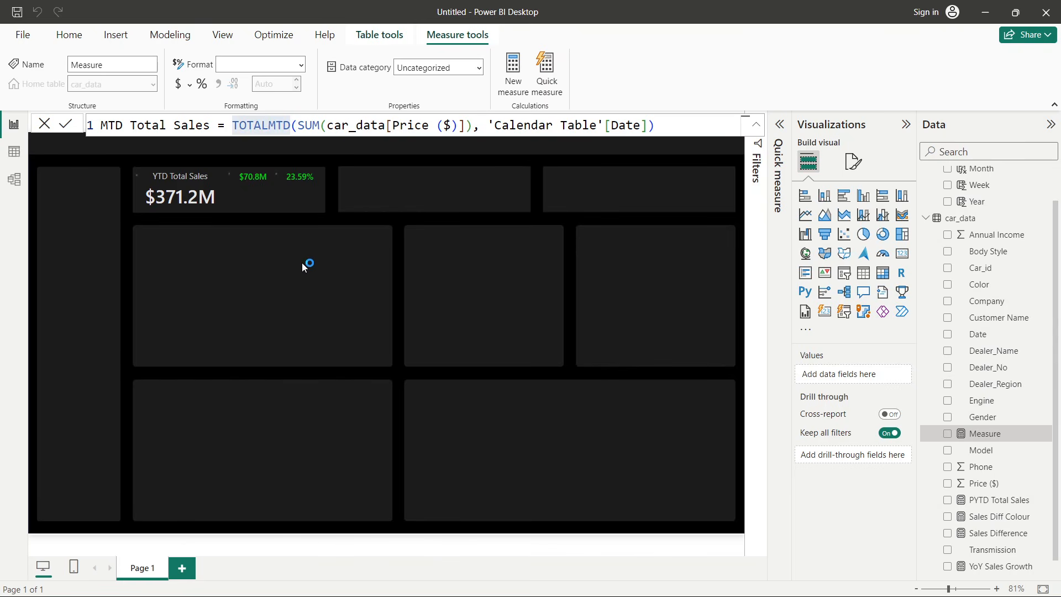
- Add a card visual showing MTD Total Sales and widen it across the middle row's placeholder area
left_click(340, 222)
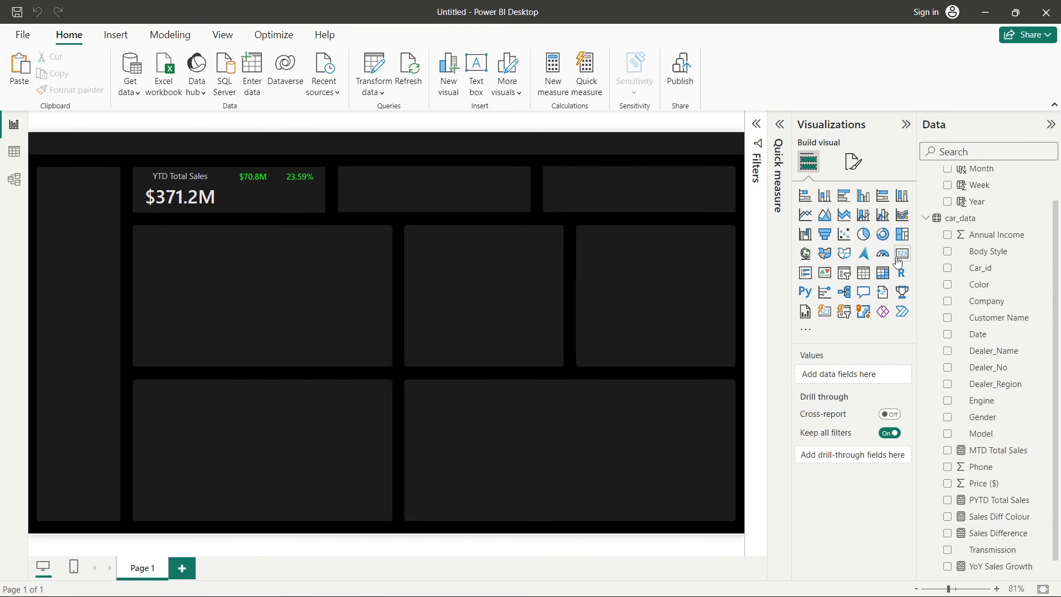
left_click(901, 254)
left_click_drag(400, 212, 458, 356)
scroll(1025, 514, "down", 1)
left_click_drag(994, 434, 839, 375)
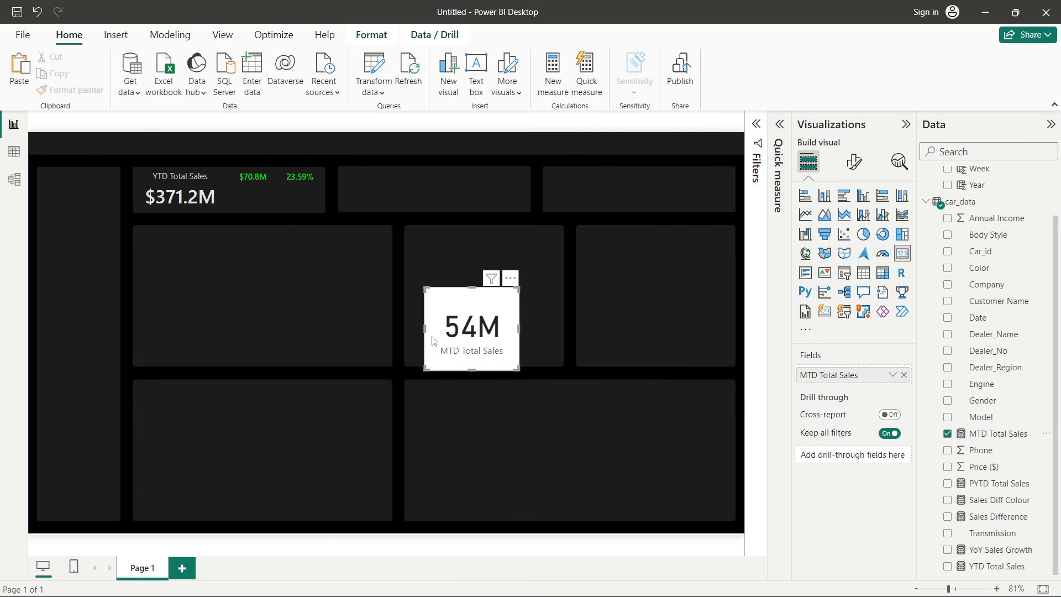
left_click_drag(425, 330, 329, 330)
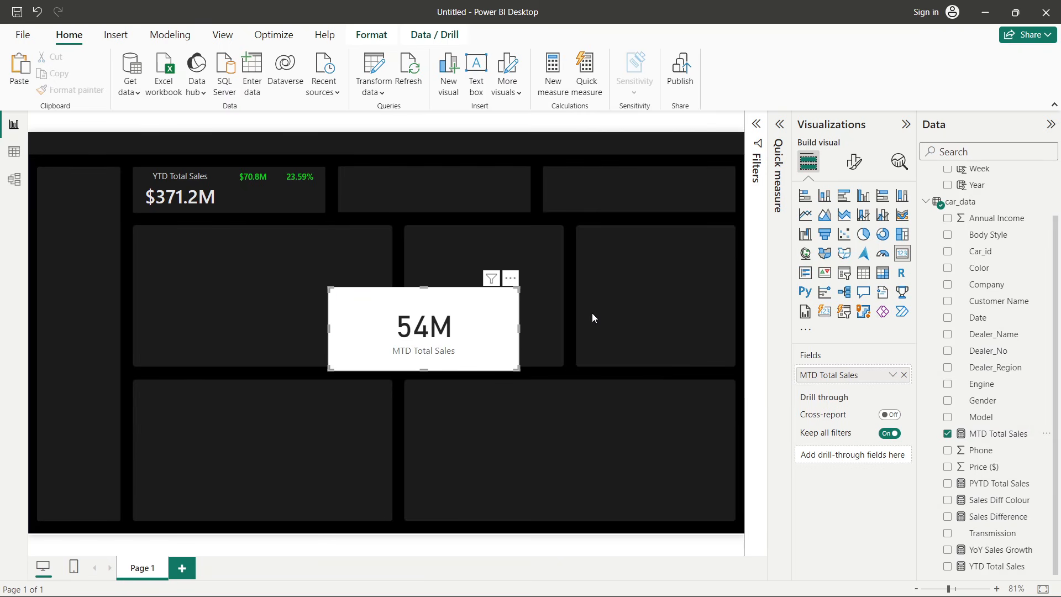
- Create a new measure in the car_data table and name it MTD KPI
key("alt+Tab")
left_click(269, 155)
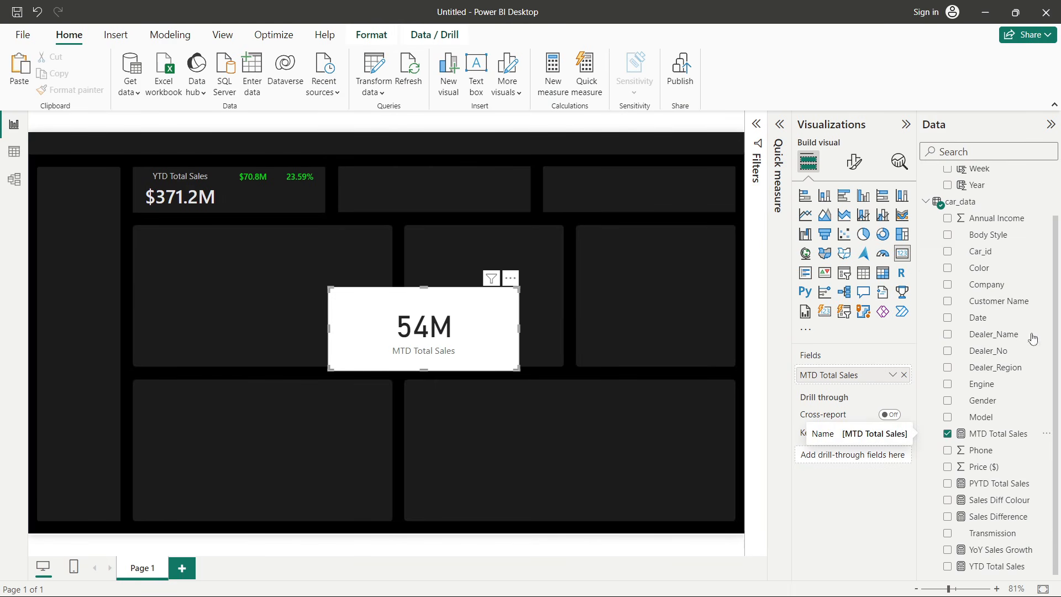
right_click(978, 253)
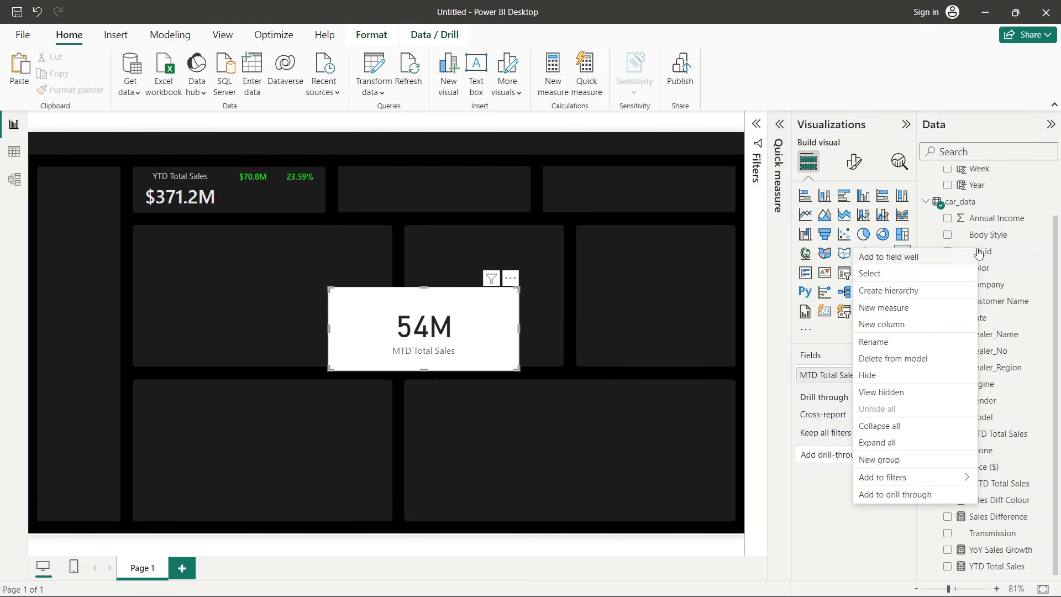
left_click(904, 307)
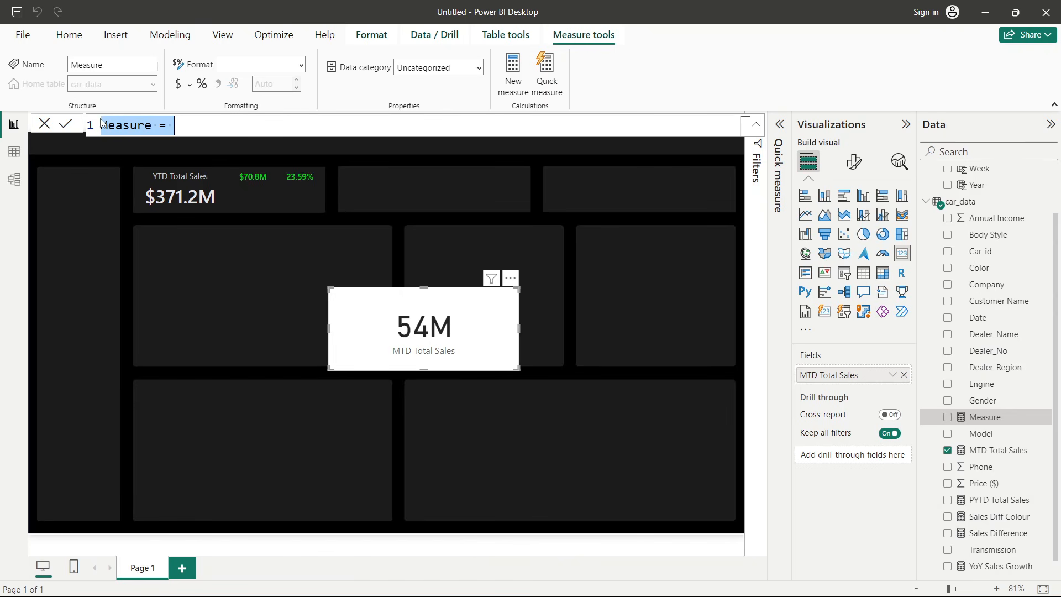
double_click(115, 127)
type("MTD KPI")
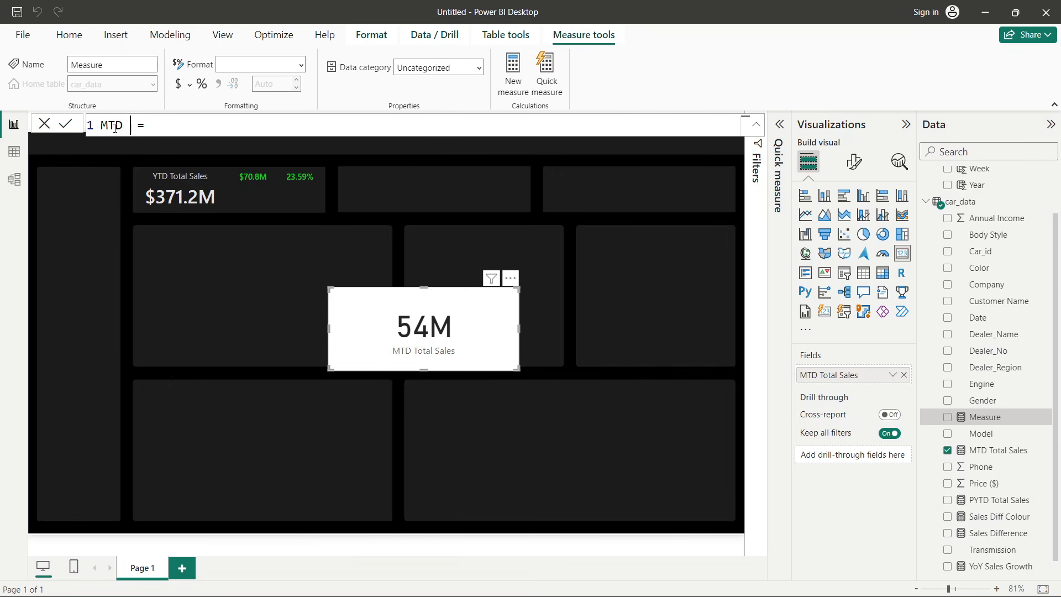
- Define MTD KPI as CONCATENATE("MTD Total Sales :", [MTD Total Sales]) and commit it
left_click(203, 124)
type("con")
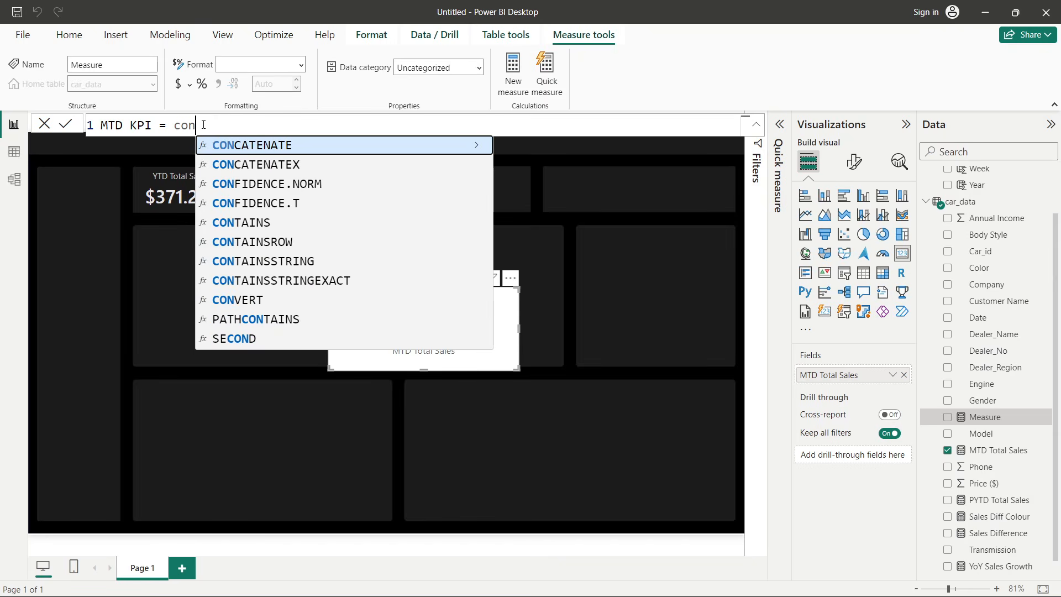
key("Tab")
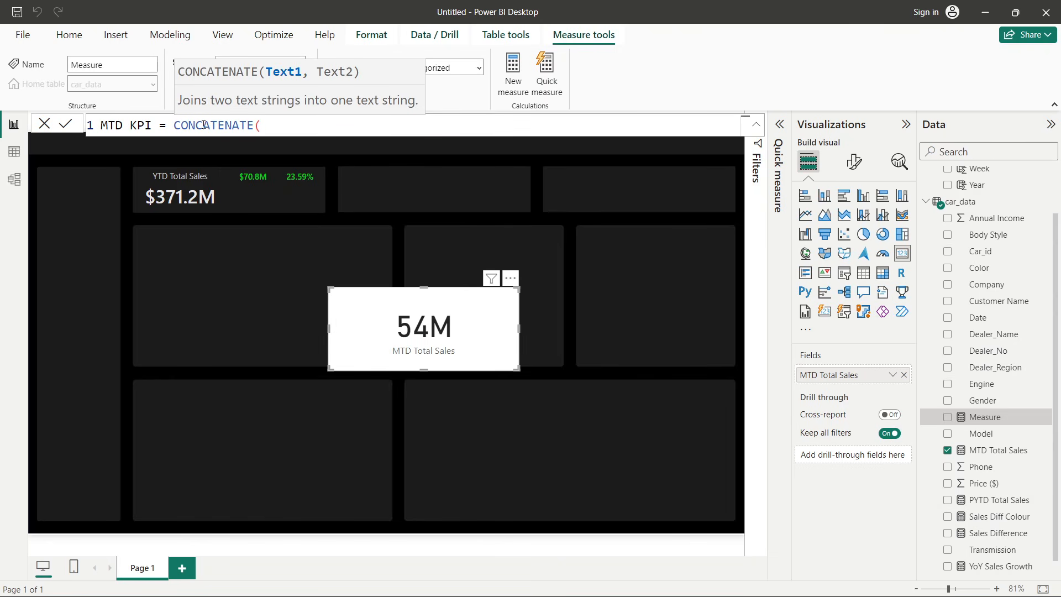
type("\"MTD Total Sales :\", ")
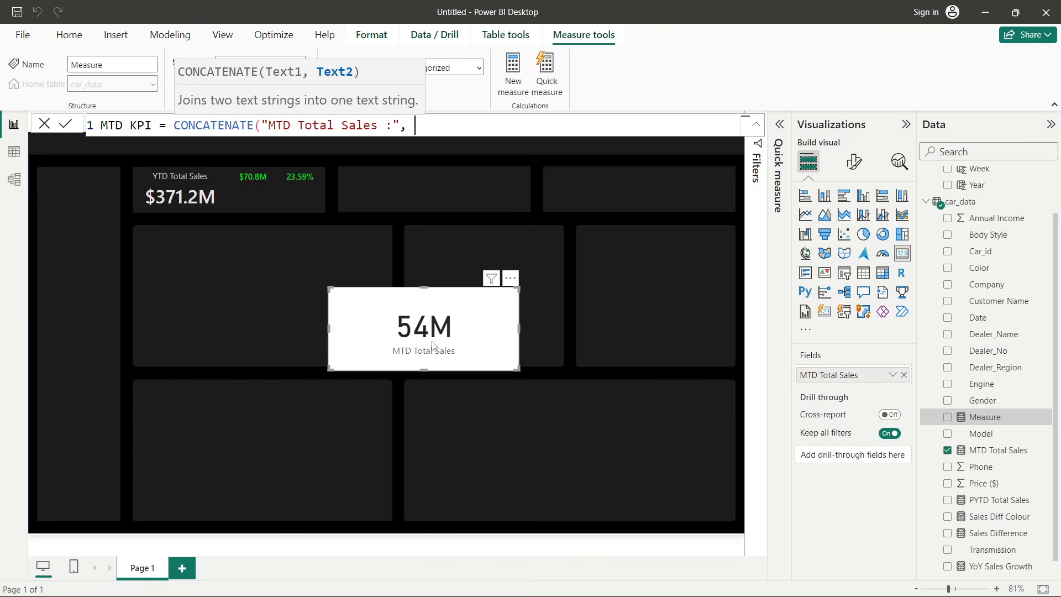
type("mtd")
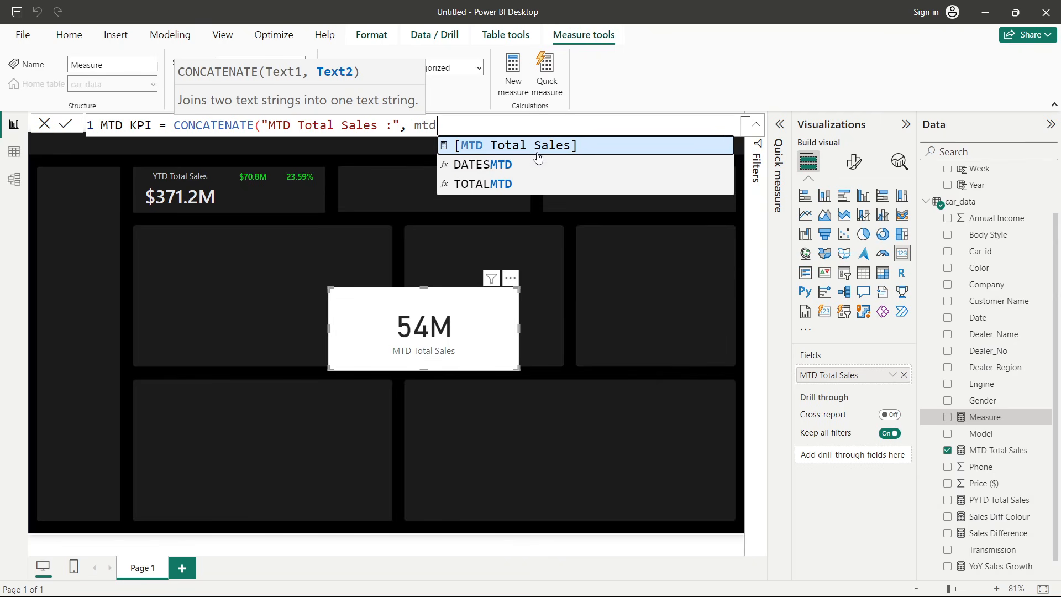
left_click(537, 152)
type(")")
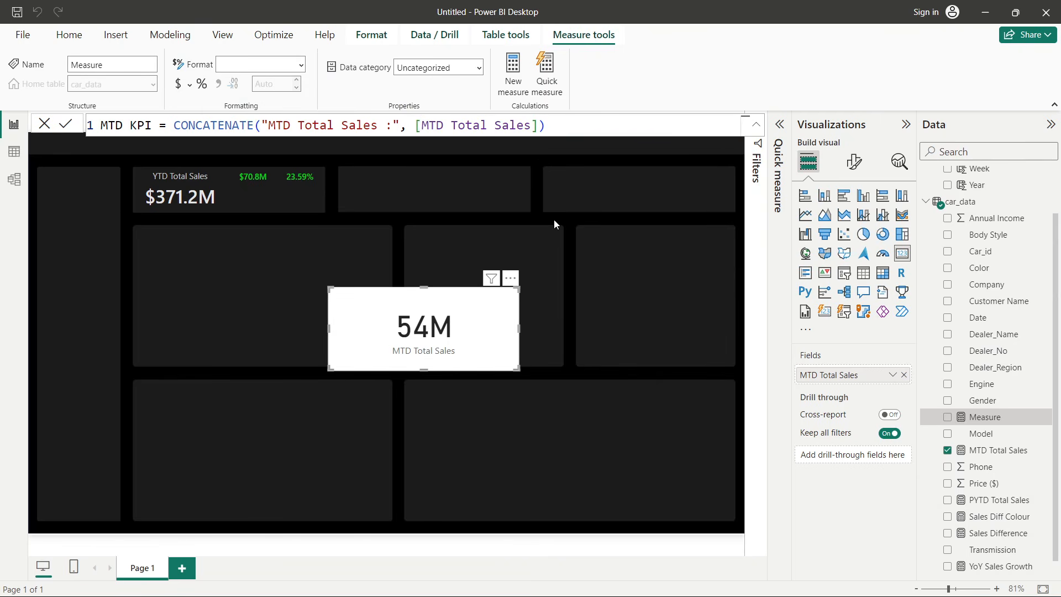
key("Return")
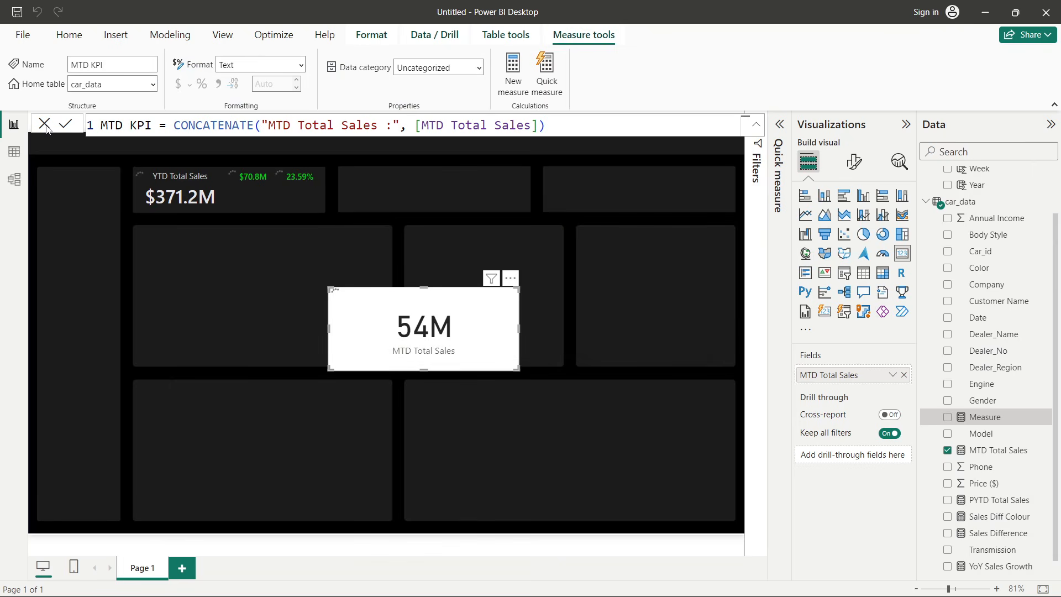
left_click(45, 125)
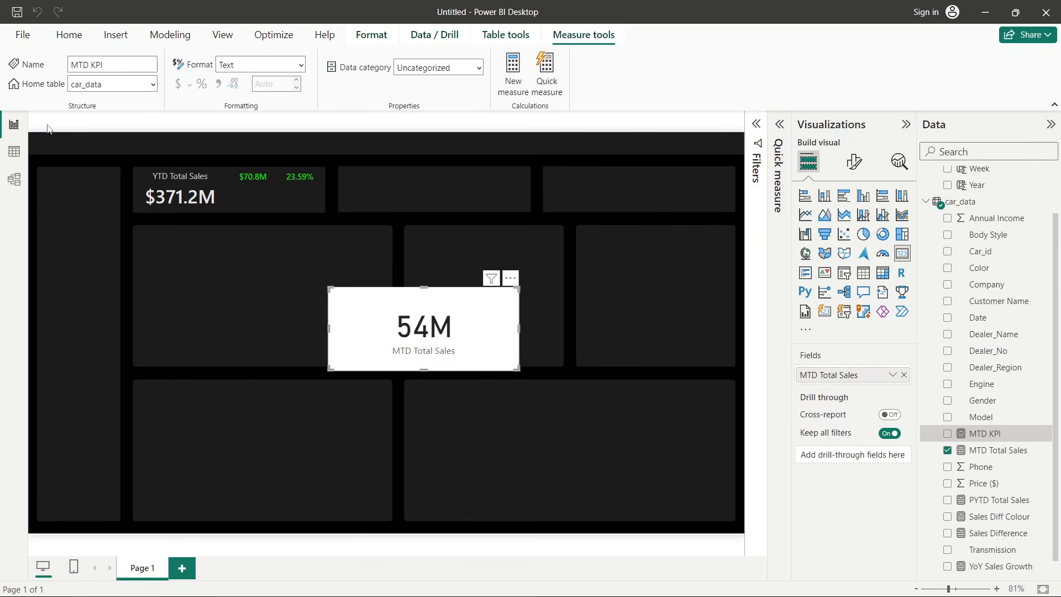
- Replace the card's MTD Total Sales field with MTD KPI, then widen and reposition the card across the middle row
left_click(904, 374)
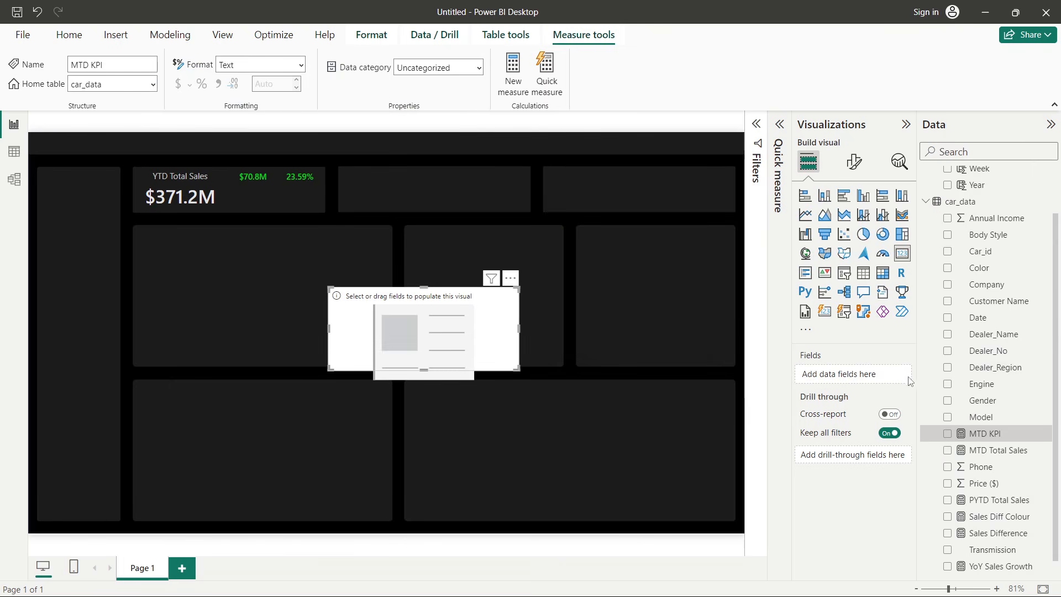
left_click(948, 434)
left_click_drag(517, 329, 730, 334)
left_click_drag(468, 324, 317, 316)
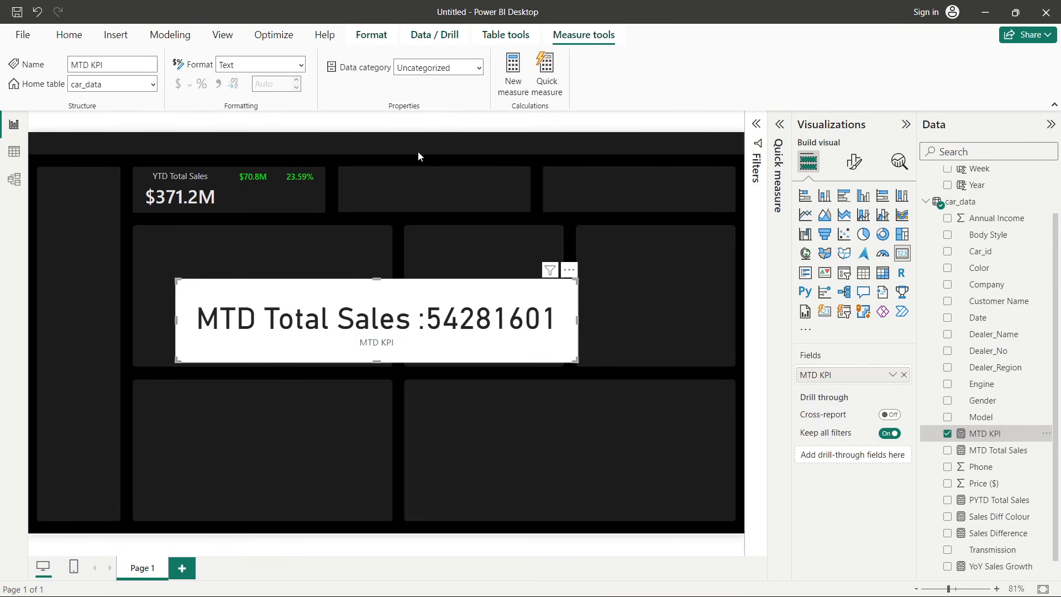
- Reopen the MTD KPI formula and wrap the [MTD Total Sales] reference in a FORMAT function
left_click(1000, 469)
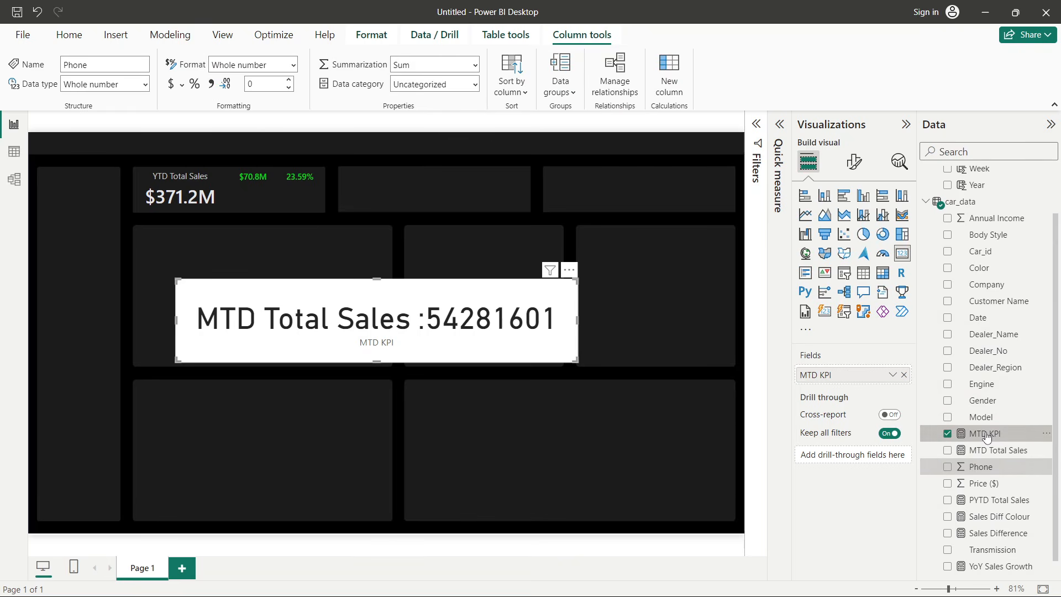
left_click(985, 435)
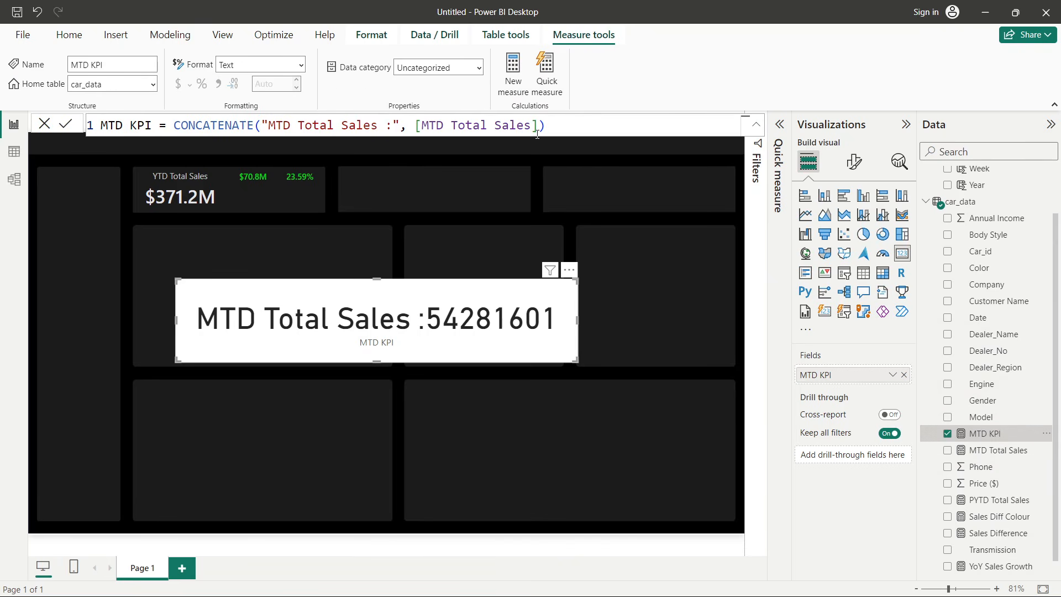
left_click_drag(415, 125, 538, 125)
key("BackSpace")
type("for")
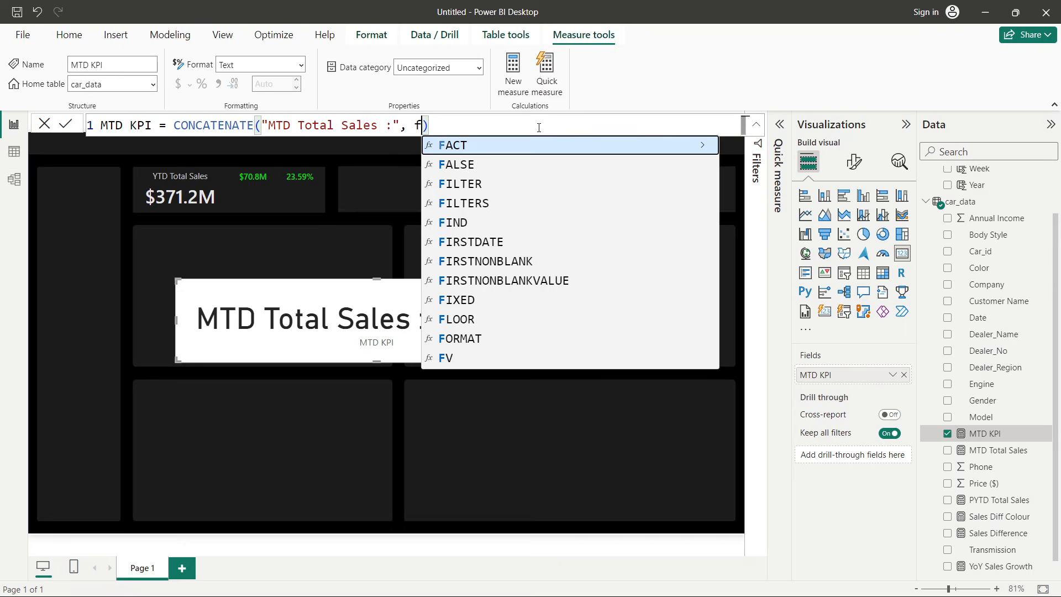
key("Tab")
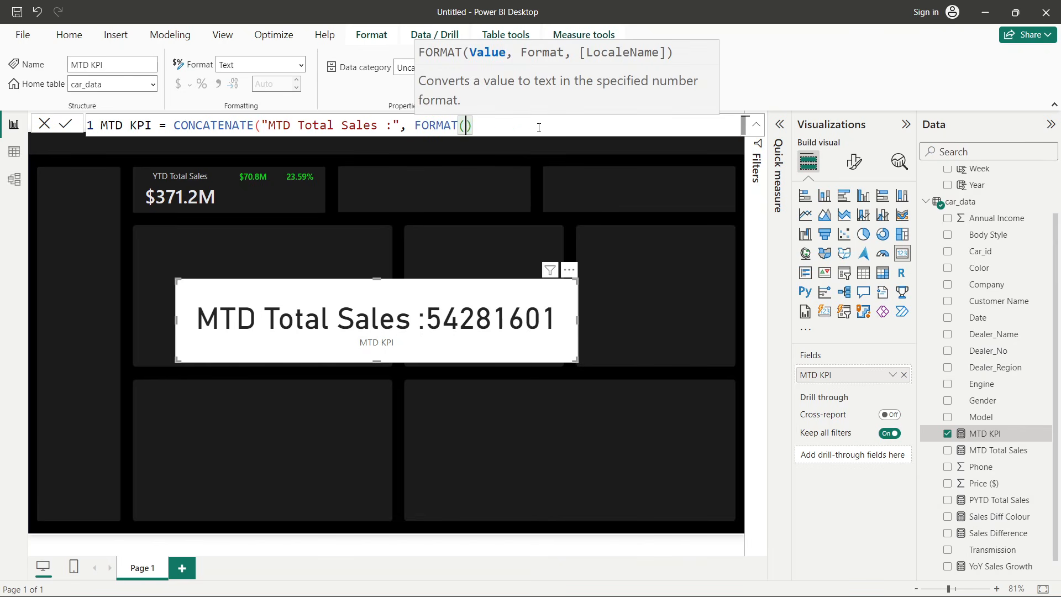
type("mtd")
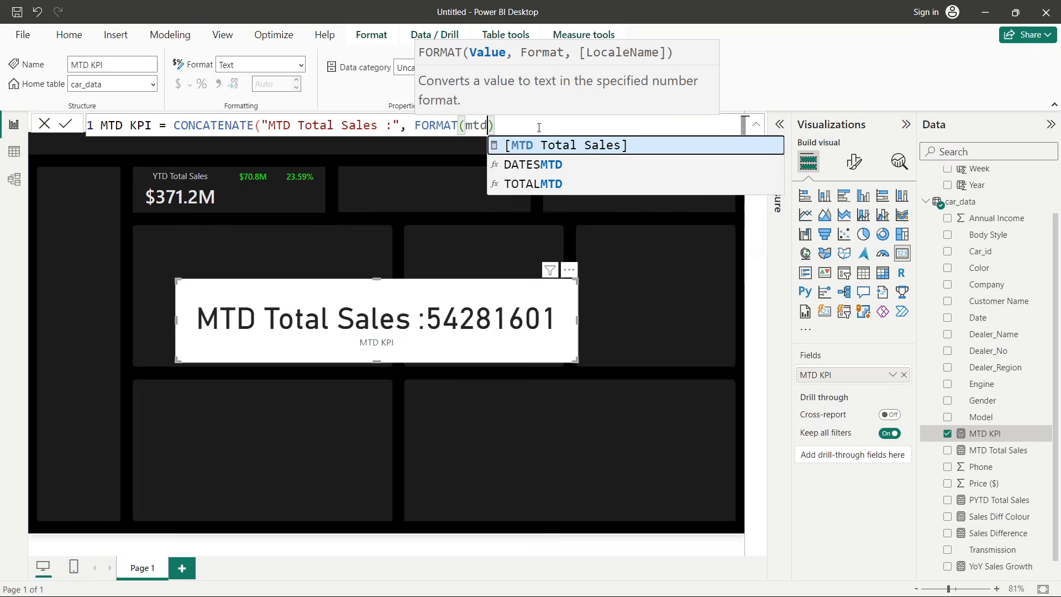
key("Tab")
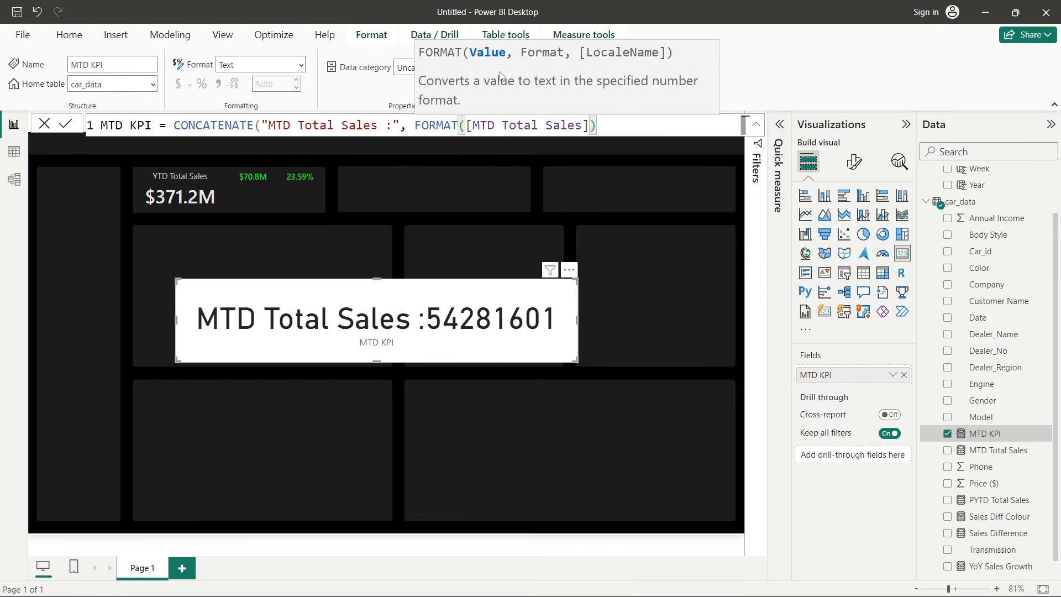
type(",")
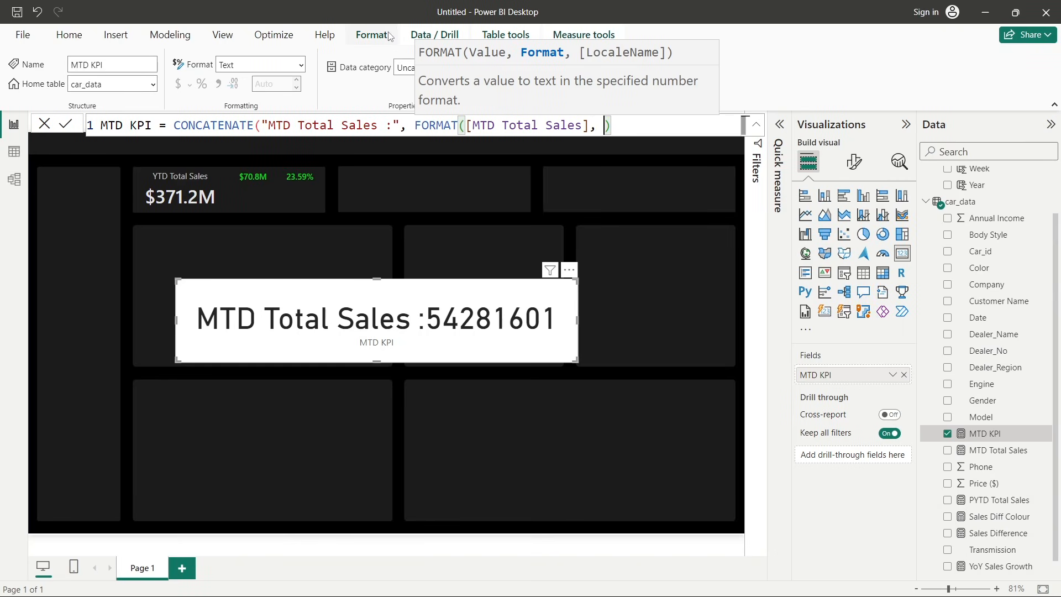
- Divide [MTD Total Sales] by 1000000 inside FORMAT with the format string "$0.00M" and commit the formula
left_click(591, 125)
mouse_move(604, 117)
type("/")
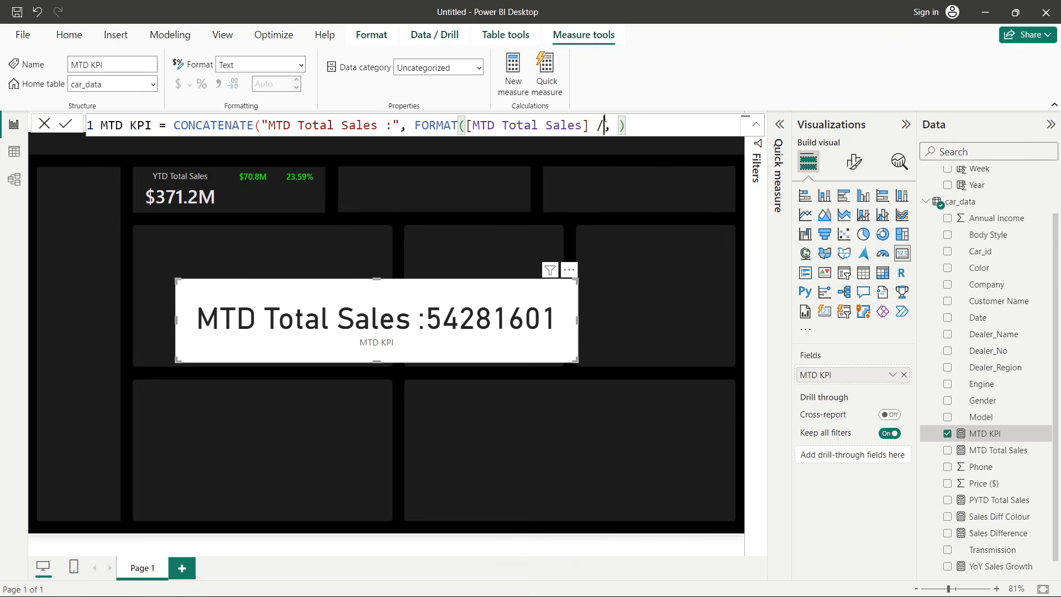
type(" 1000000")
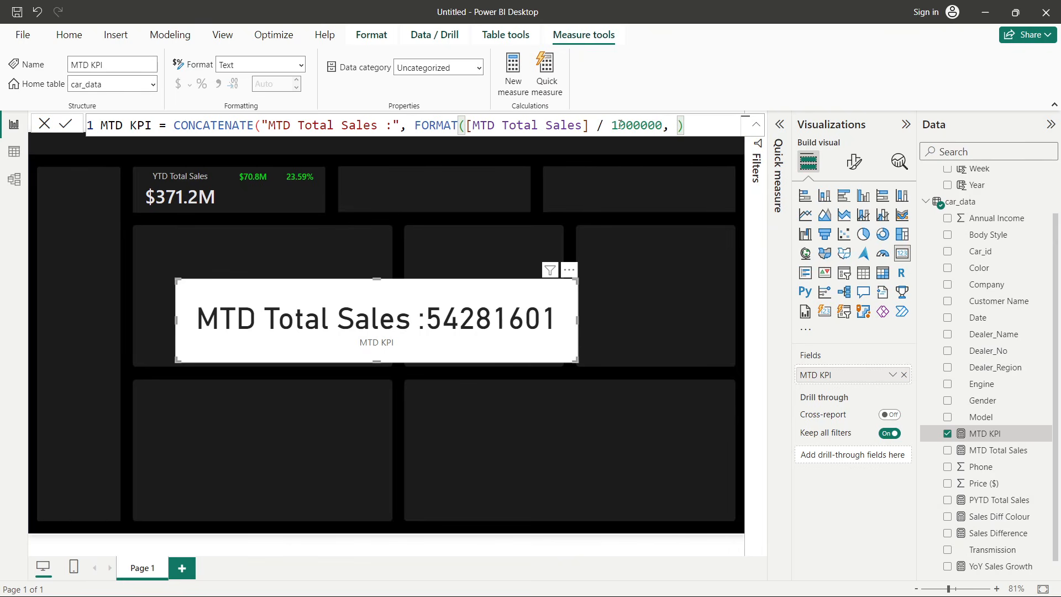
left_click(554, 125)
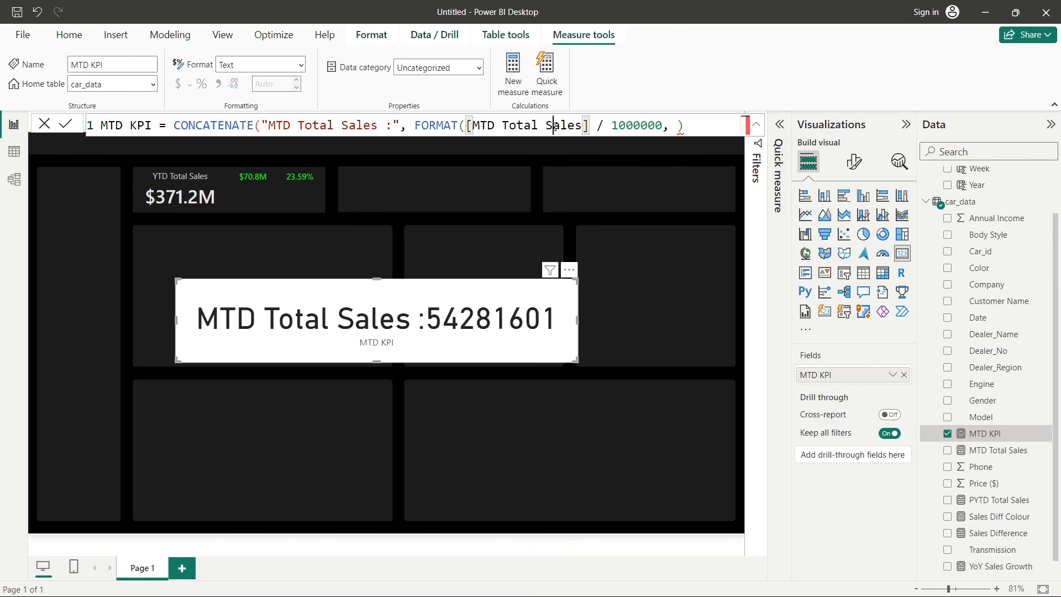
left_click(640, 126)
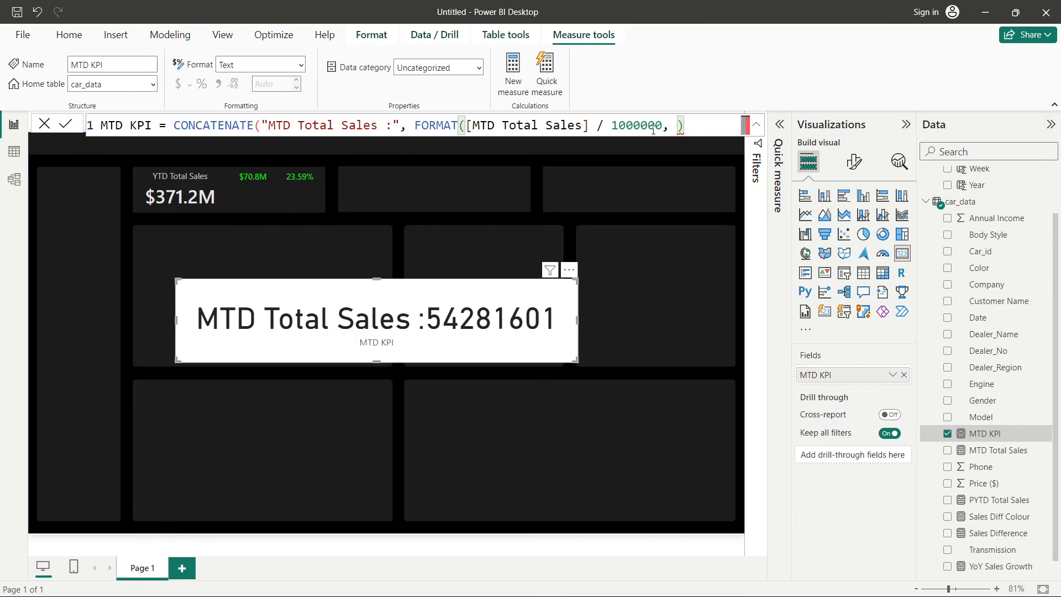
type("\"")
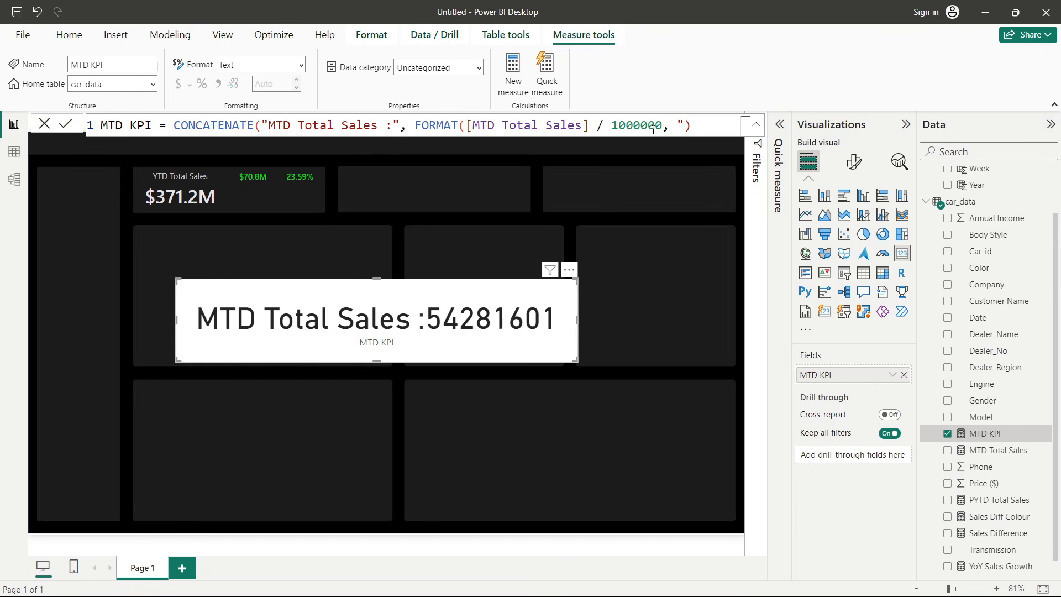
type("$0.00M\"")
key("Return")
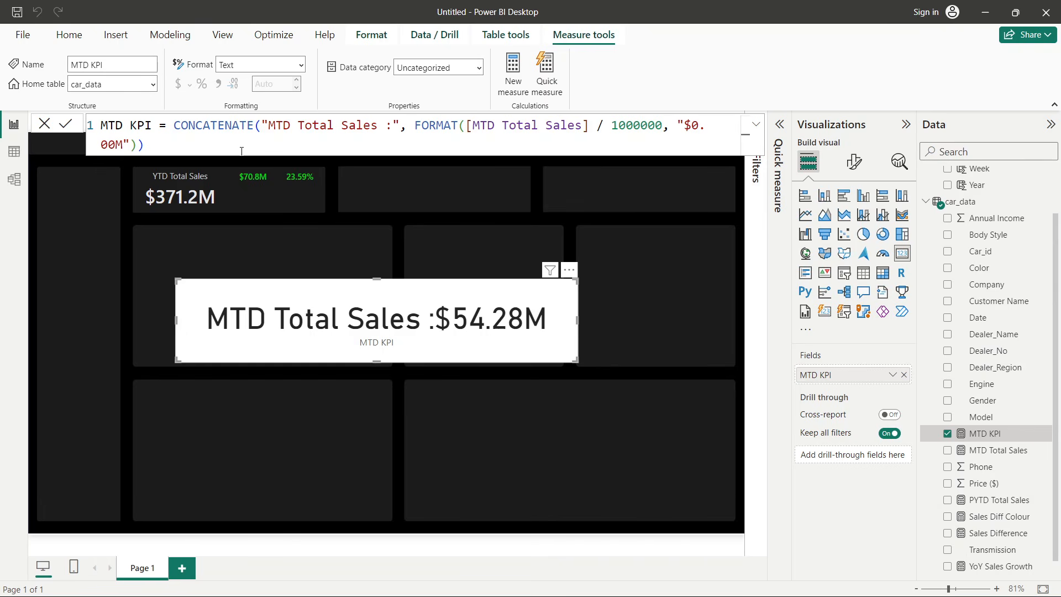
- Add a space after the colon in the MTD KPI label text so it reads "MTD Total Sales : " and commit
left_click(391, 131)
key("shift+Left")
type(":")
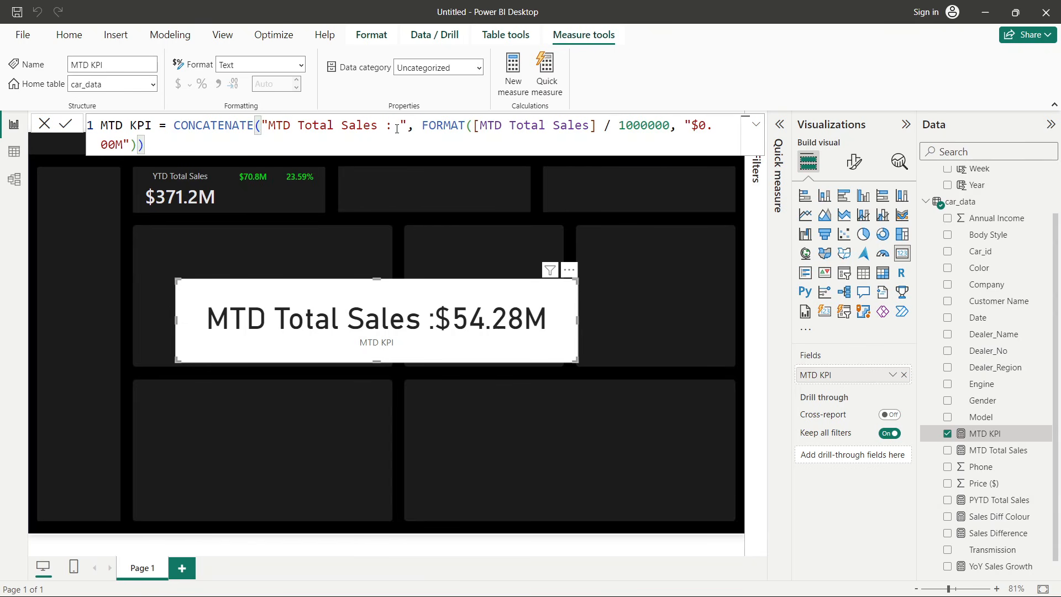
left_click(66, 123)
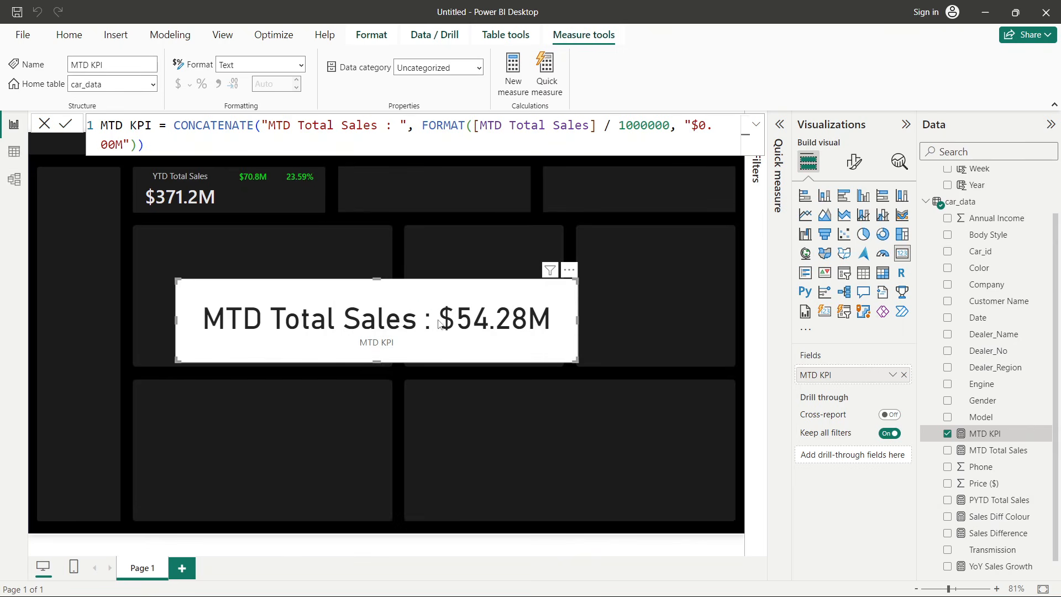
left_click(48, 126)
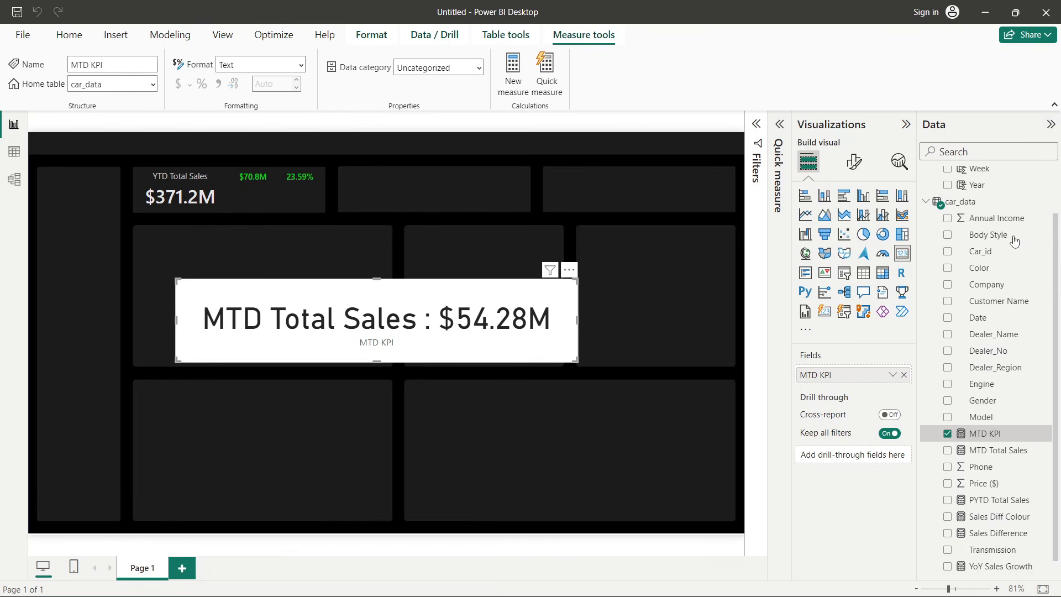
- Format the MTD KPI card's callout value as Segoe UI size 10 and turn off its category label
left_click(852, 168)
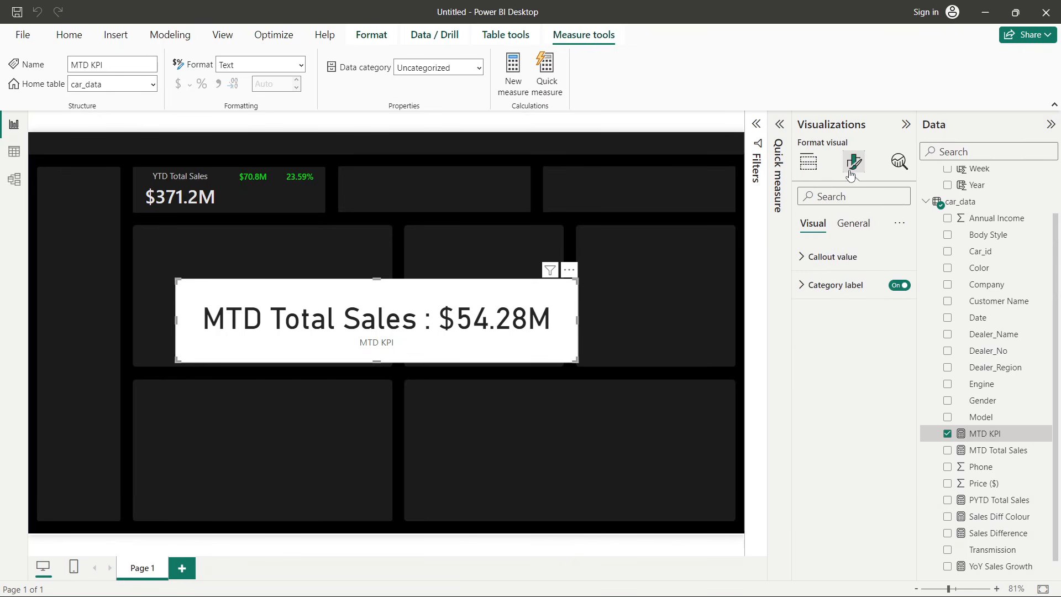
left_click(829, 257)
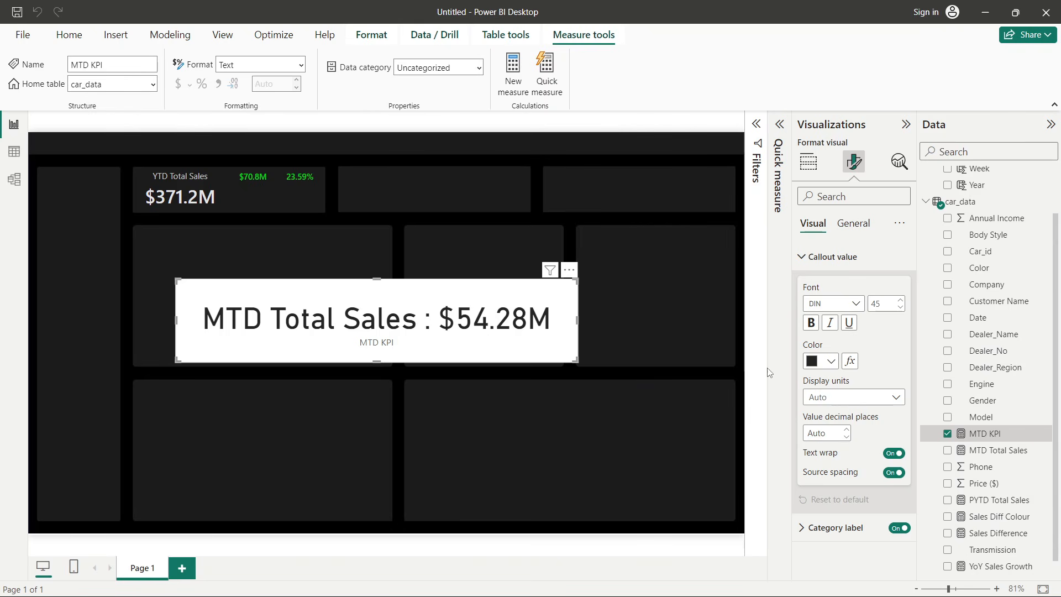
double_click(884, 303)
type("10")
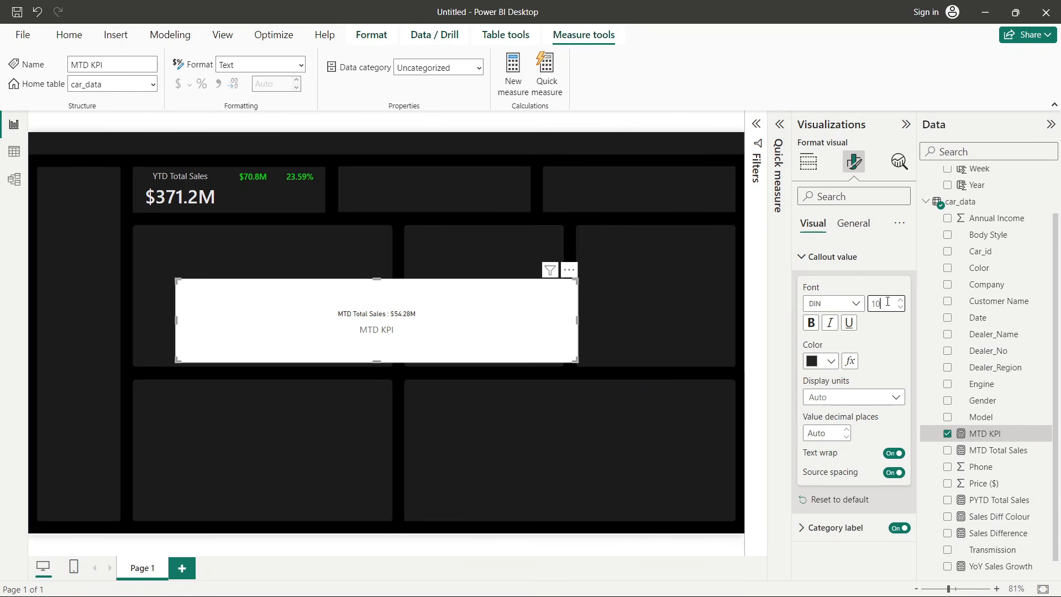
left_click(859, 307)
scroll(850, 442, "down", 2)
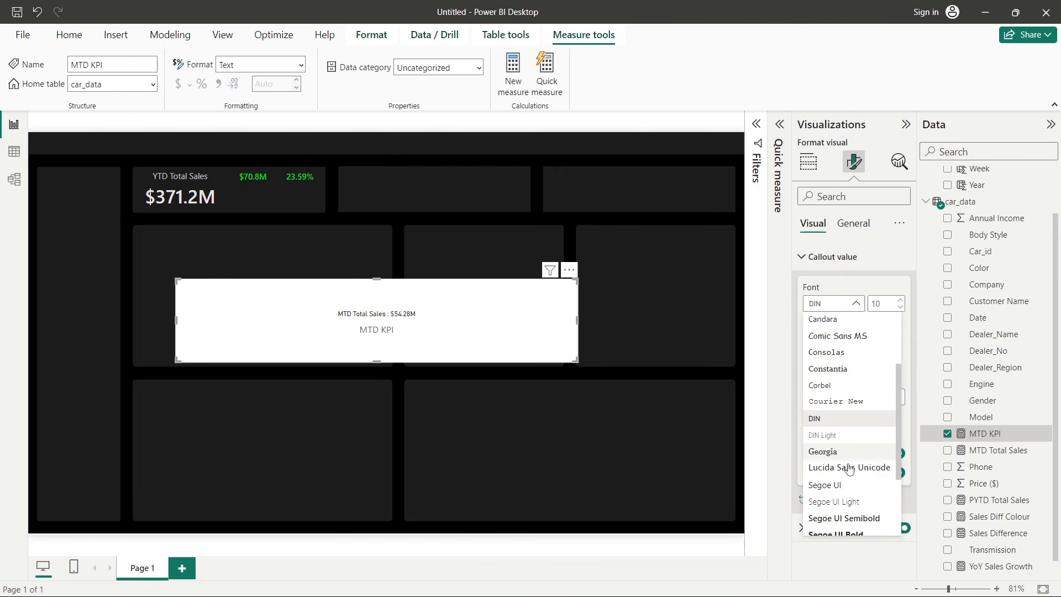
left_click(851, 485)
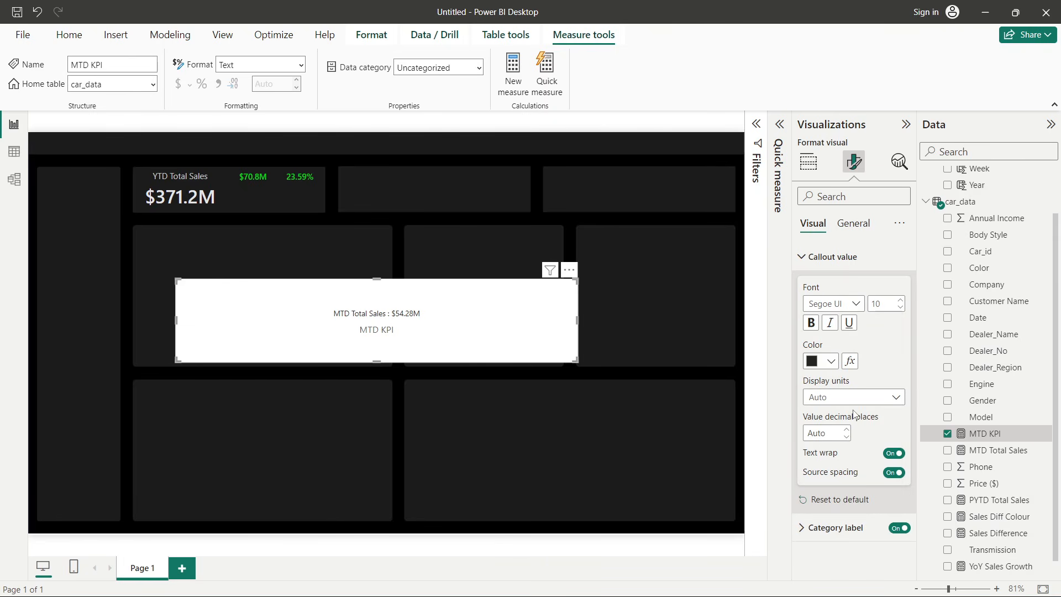
left_click(899, 528)
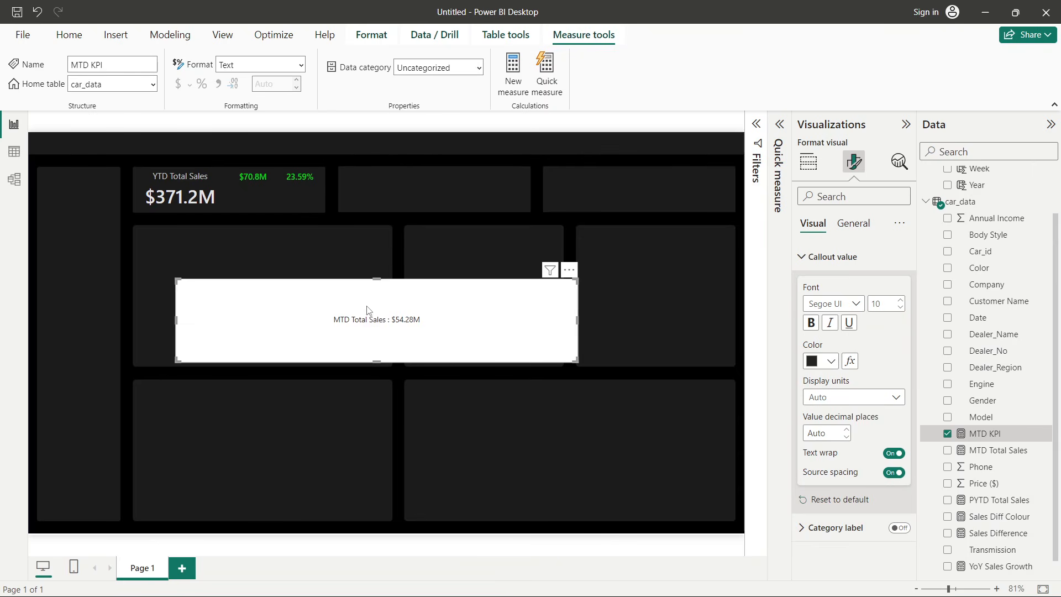
- Resize the MTD KPI card into a thin strip and move it to the top of the large middle-left panel
left_click_drag(383, 363, 380, 305)
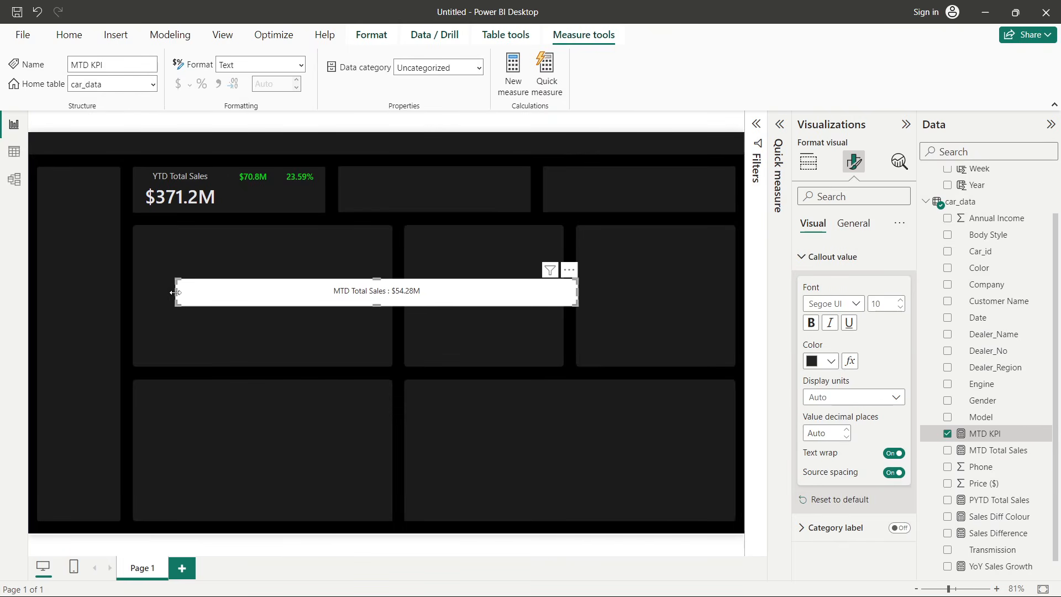
left_click_drag(176, 292, 447, 293)
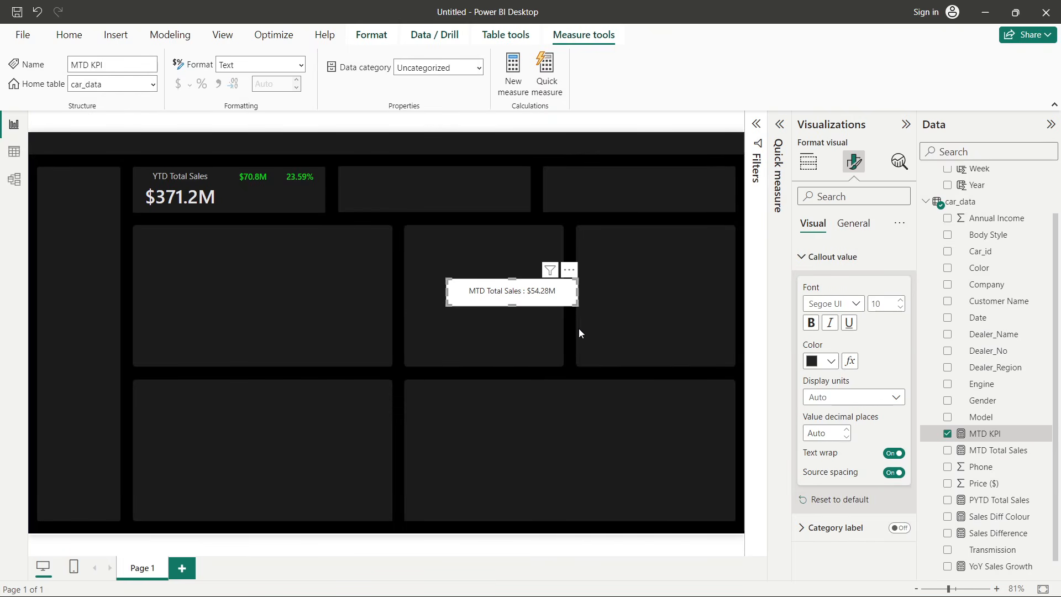
left_click_drag(511, 303, 355, 252)
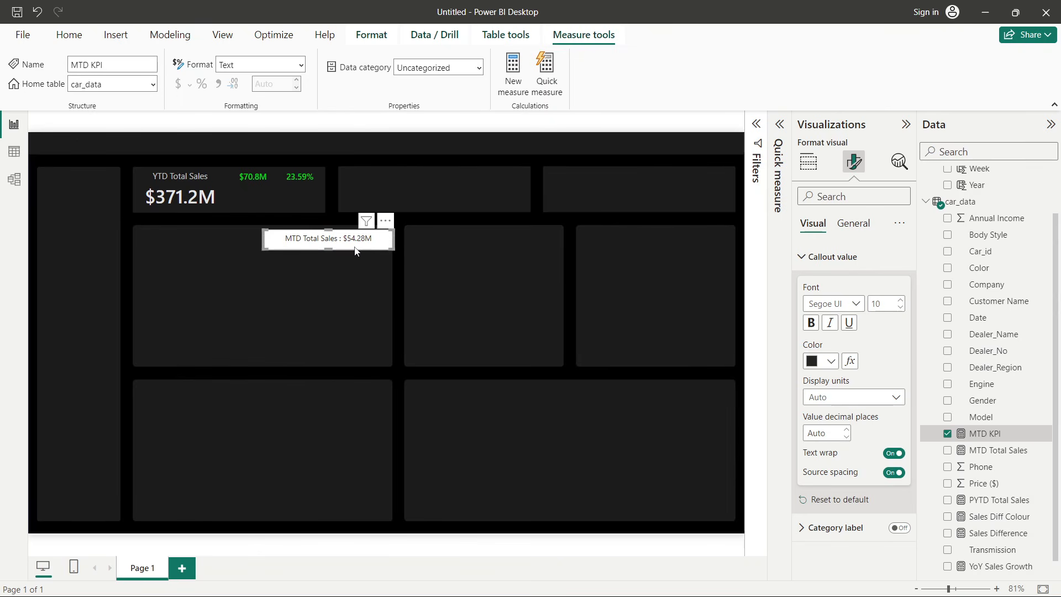
- Switch to the finished Car Sales Dashboard reference window to compare, then return to Power BI Desktop
key("alt+Tab")
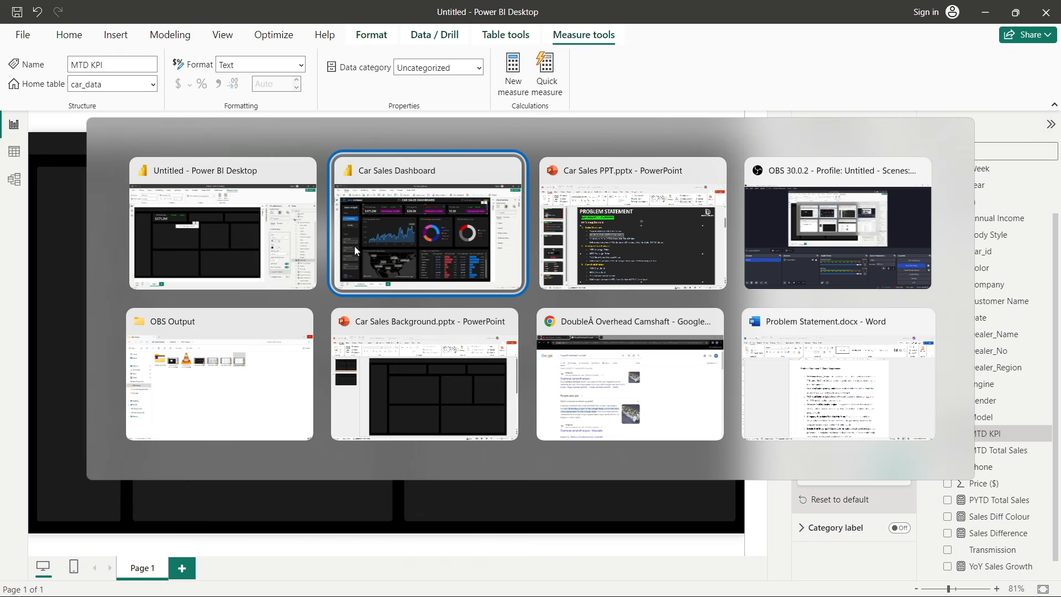
key("alt+Tab")
key("alt+Tab")
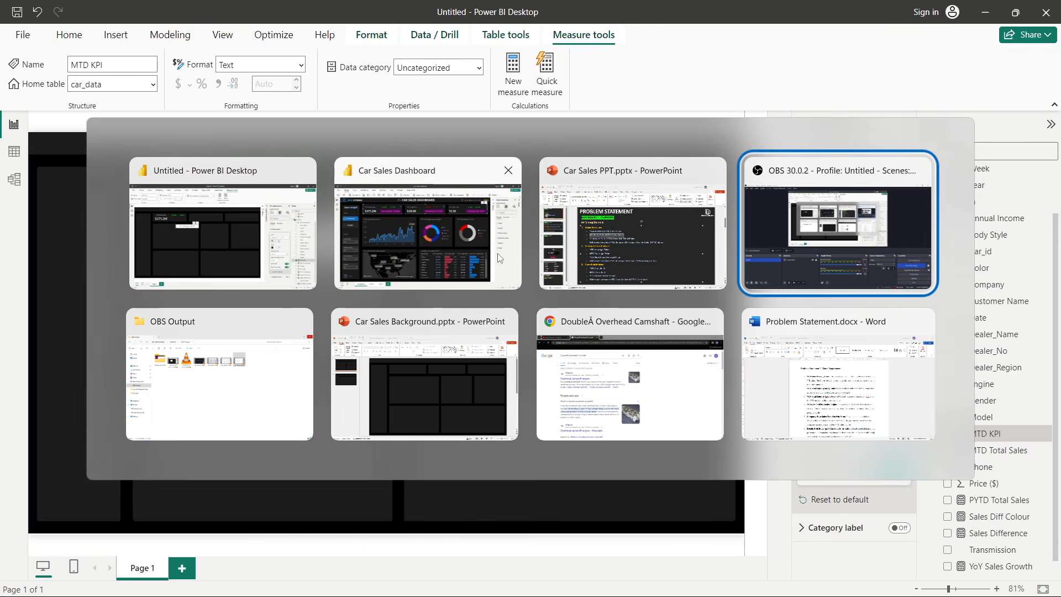
left_click(394, 207)
key("alt+Tab")
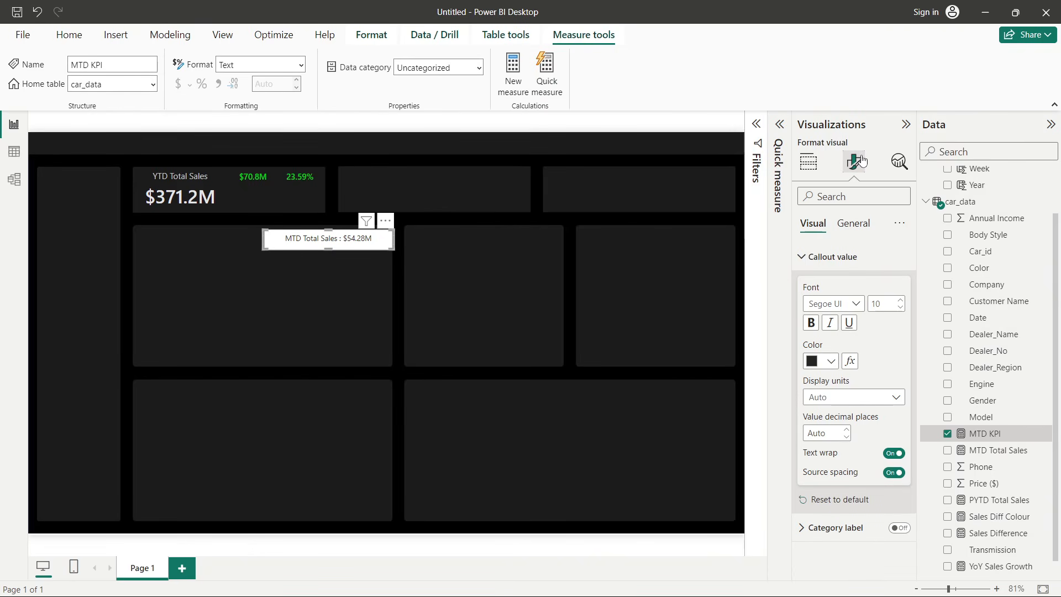
- Set the MTD KPI card's background color to hex #80027E
left_click(855, 223)
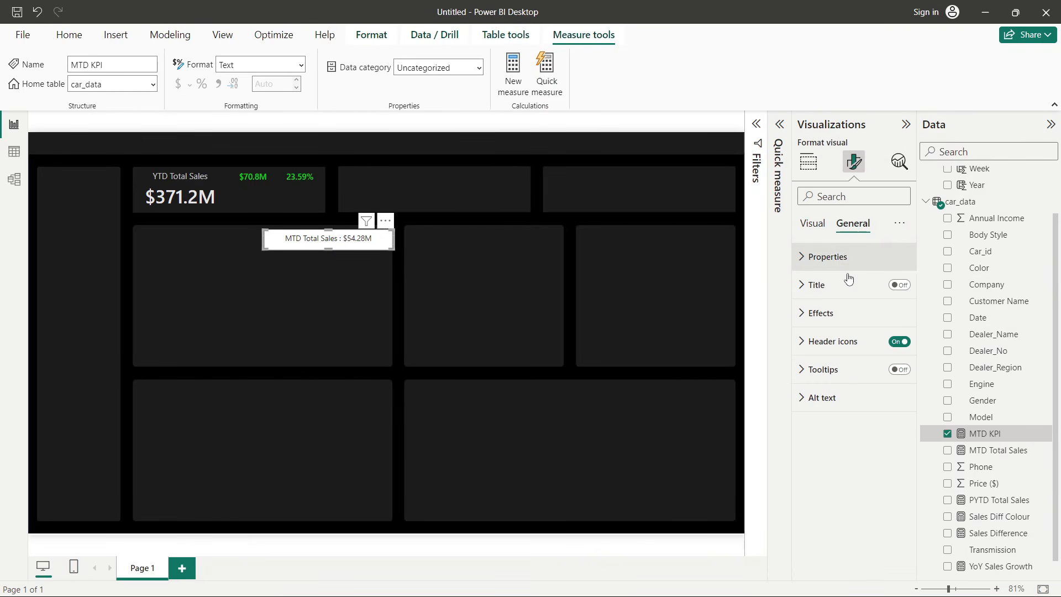
left_click(843, 313)
scroll(844, 314, "down", 1)
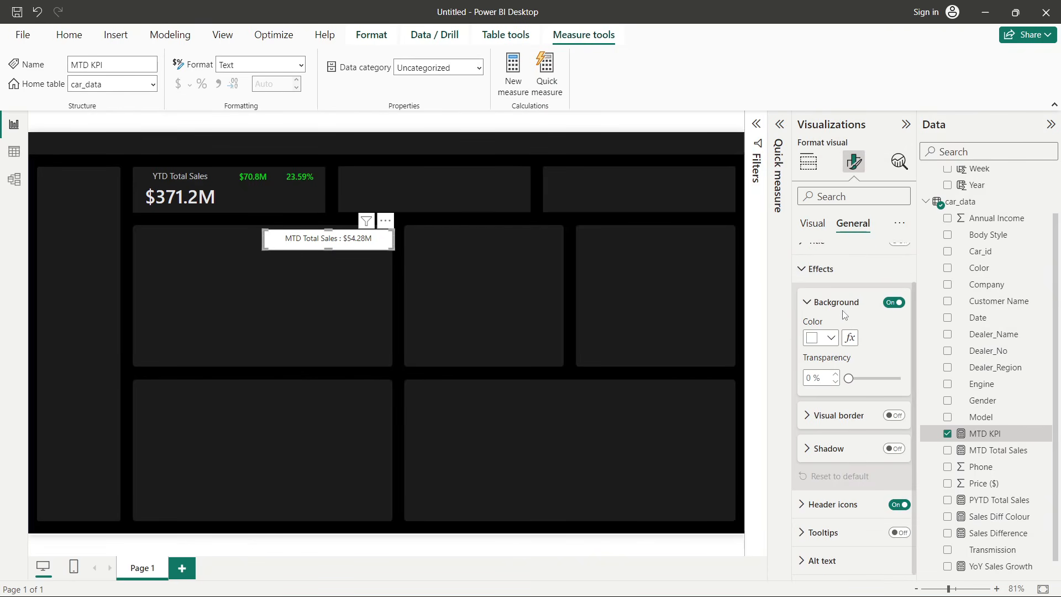
left_click(830, 337)
left_click(849, 572)
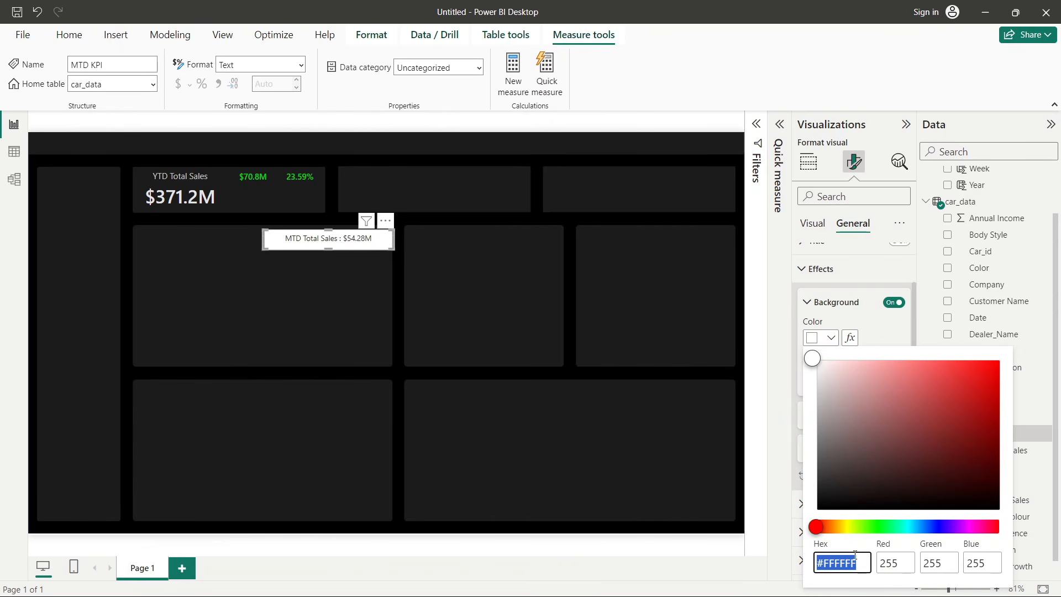
left_click(859, 562)
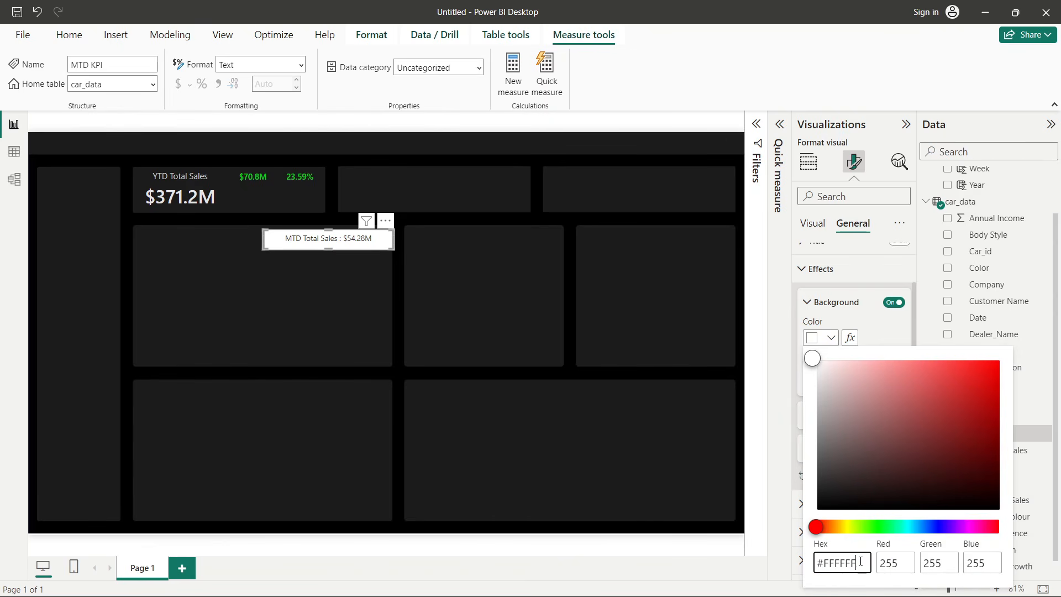
key("BackSpace")
key("BackSpace")
key("BackSpace")
key("BackSpace")
key("BackSpace")
type("800027")
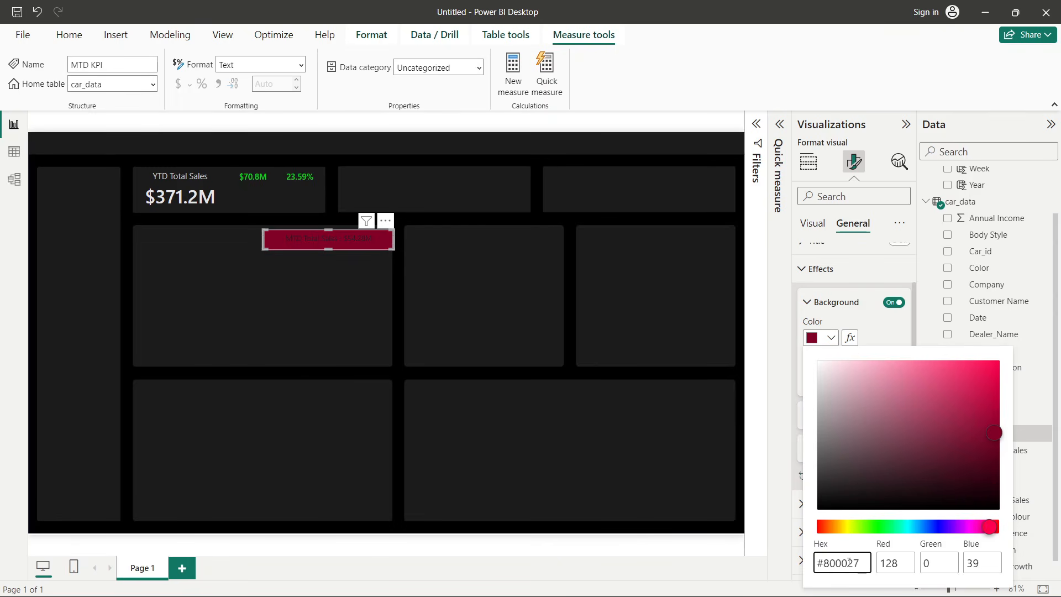
left_click(850, 563)
key("BackSpace")
left_click(858, 564)
type("E")
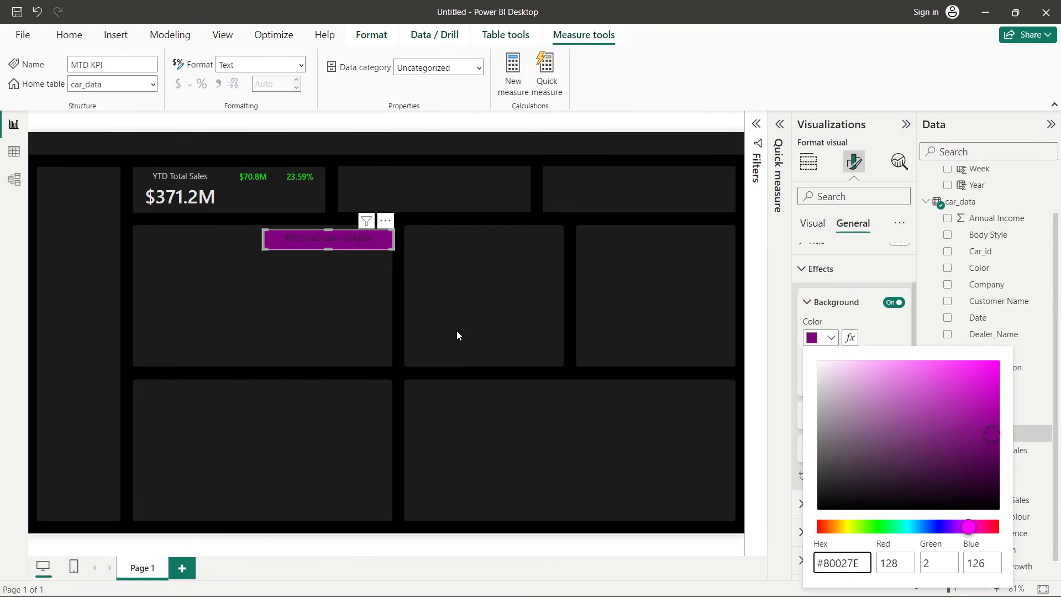
key("Escape")
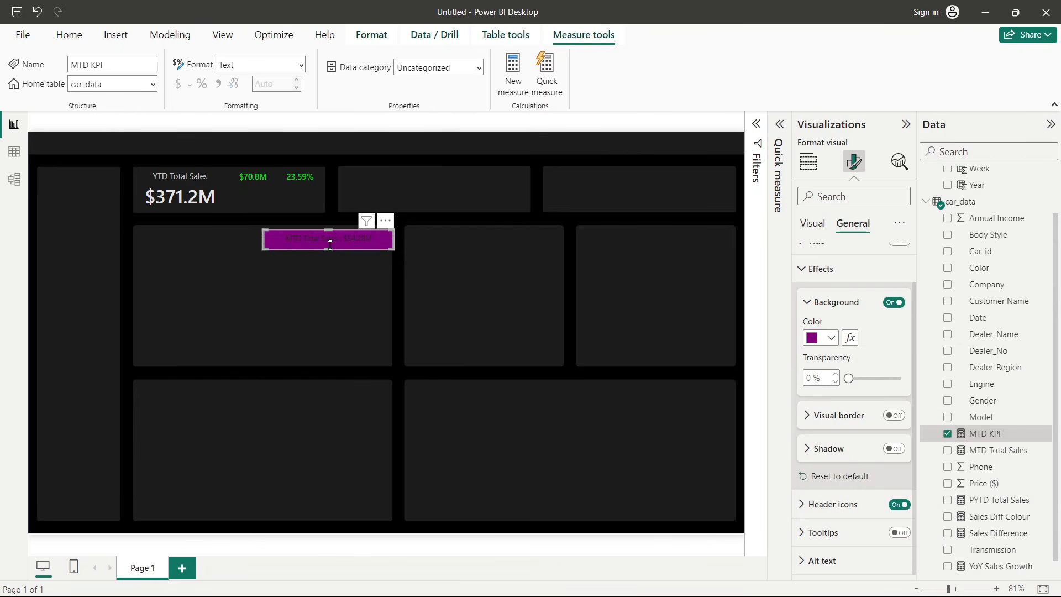
- Move the MTD KPI card into the YTD card, beside the $371.2M value
left_click_drag(330, 248, 325, 201)
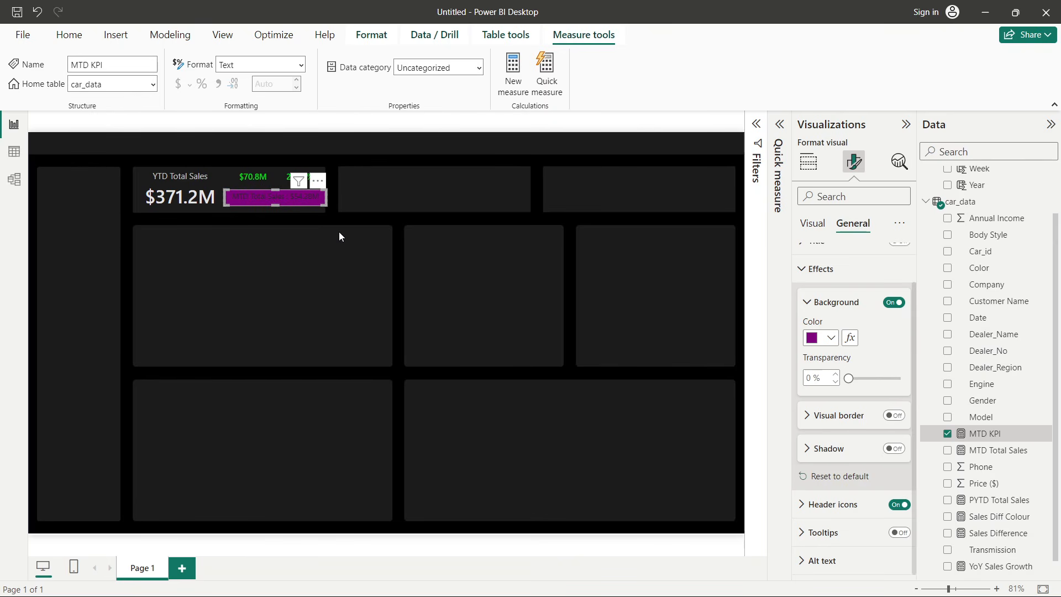
left_click(339, 233)
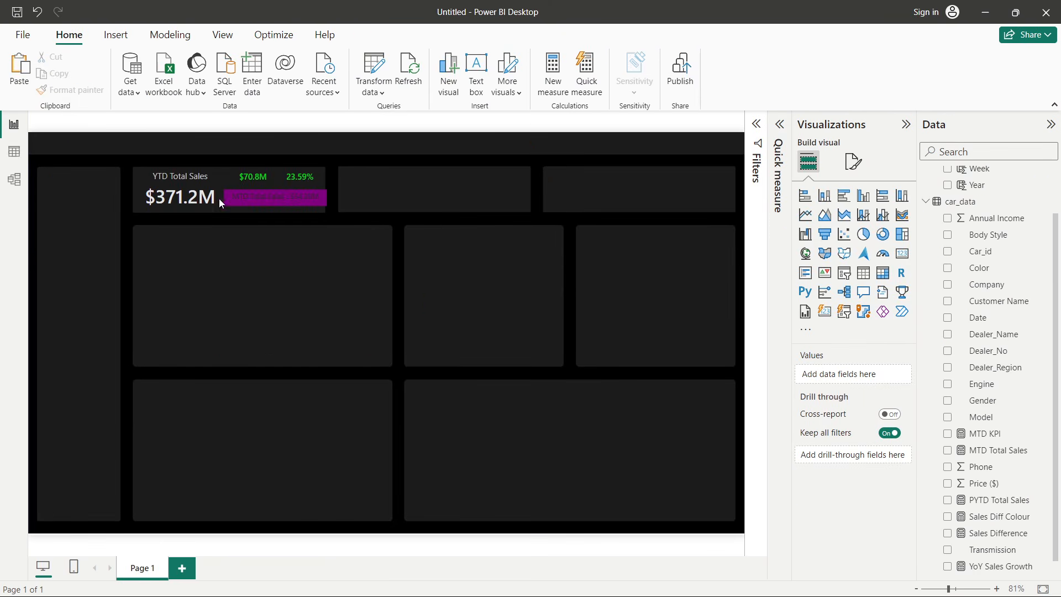
left_click(239, 197)
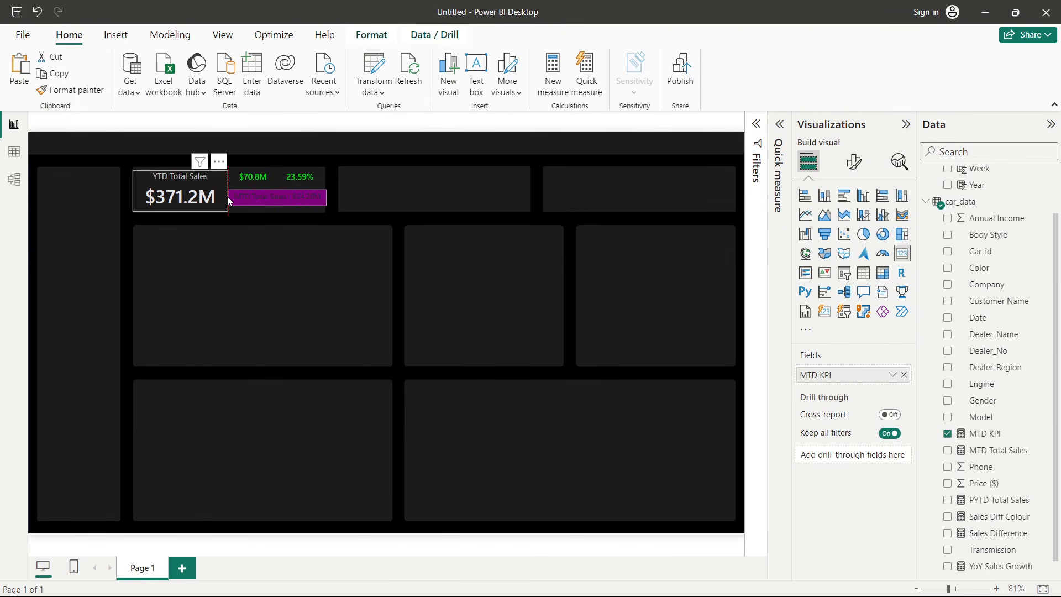
left_click(201, 177)
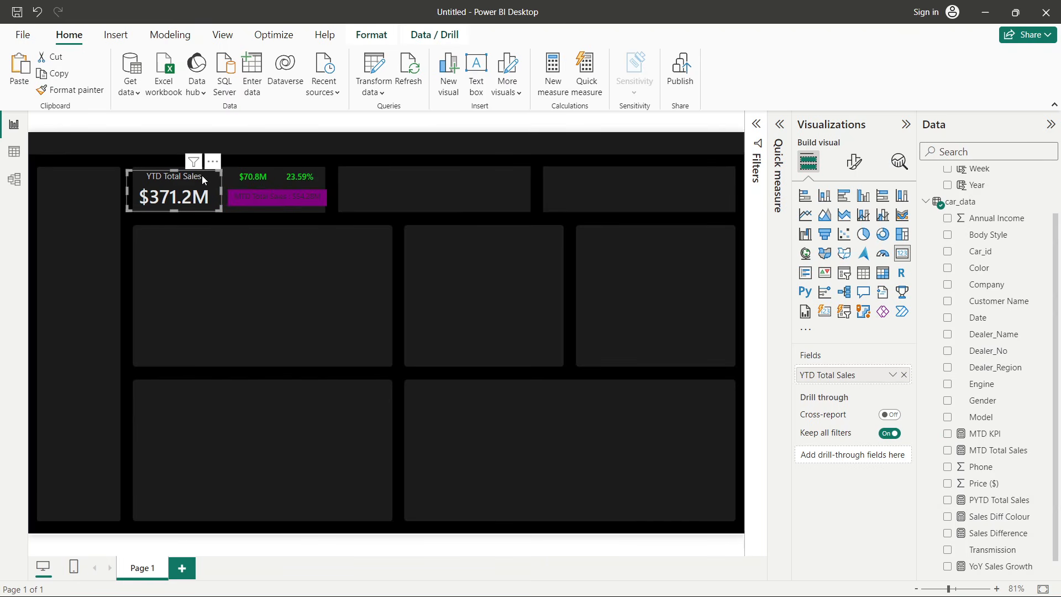
left_click(267, 209)
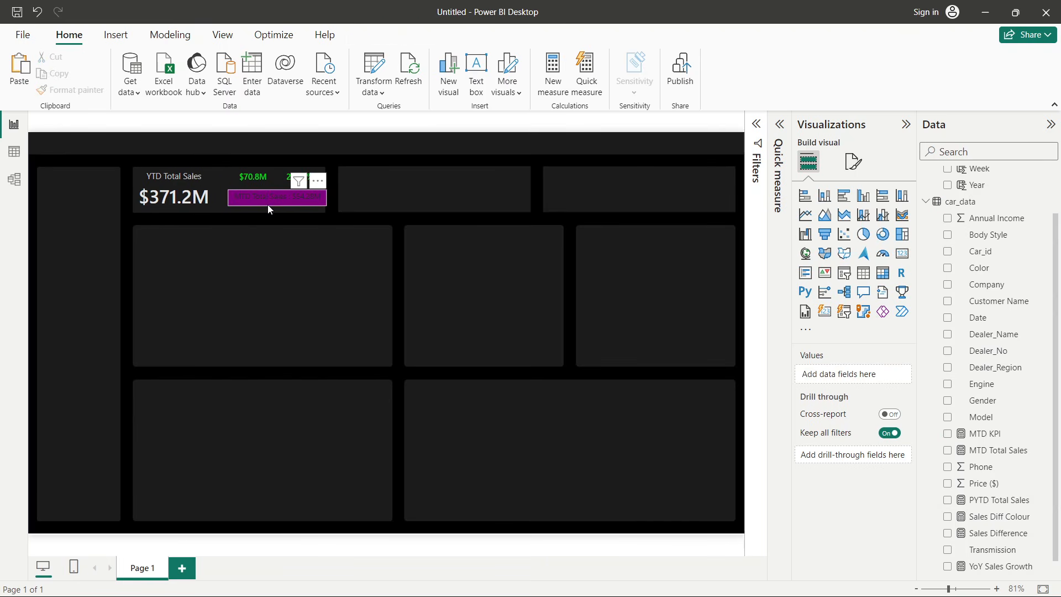
left_click(267, 204)
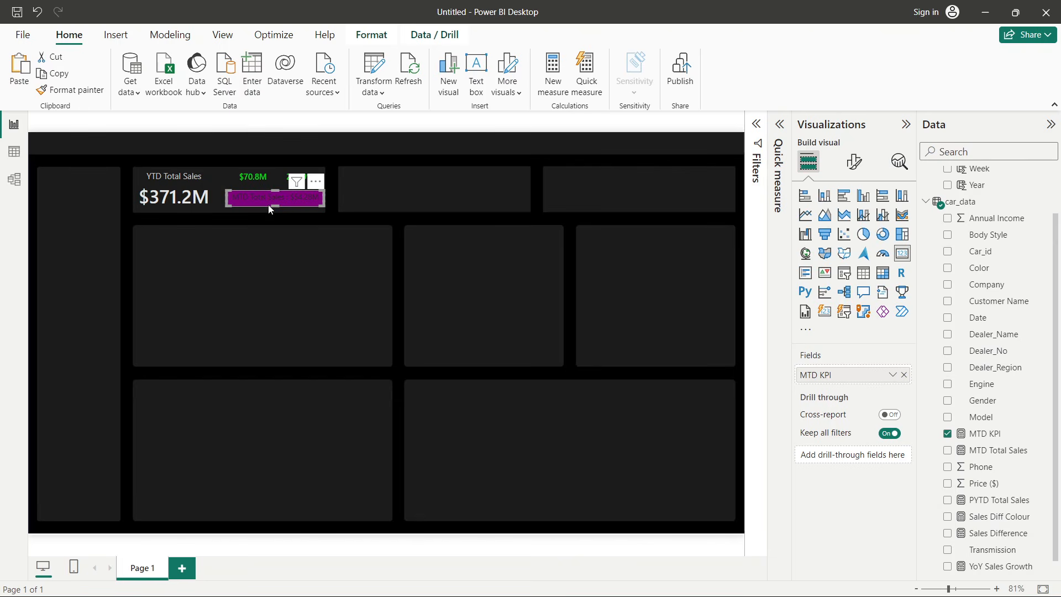
left_click(300, 250)
left_click(304, 201)
- Set the MTD KPI callout value color to hex #C499CA
left_click(850, 162)
left_click(839, 257)
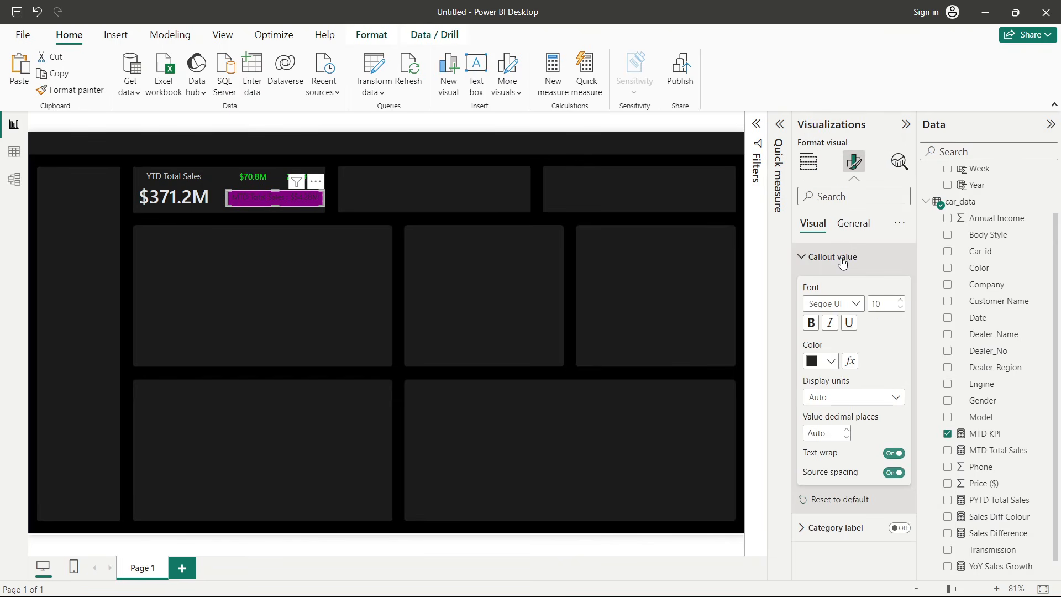
left_click(830, 361)
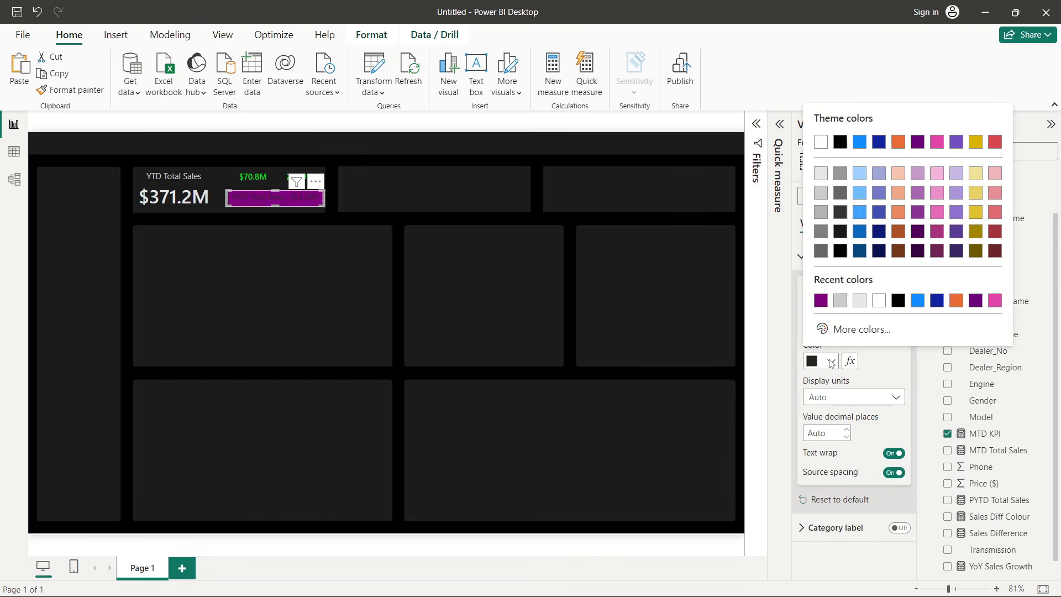
left_click(846, 327)
left_click_drag(821, 319, 865, 318)
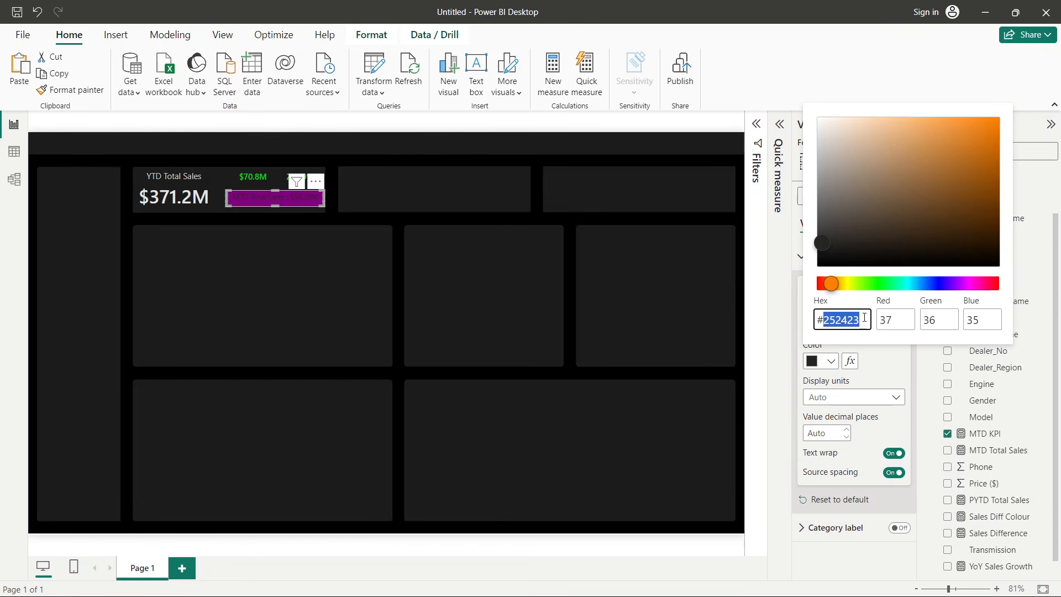
type("c499ca")
left_click(890, 377)
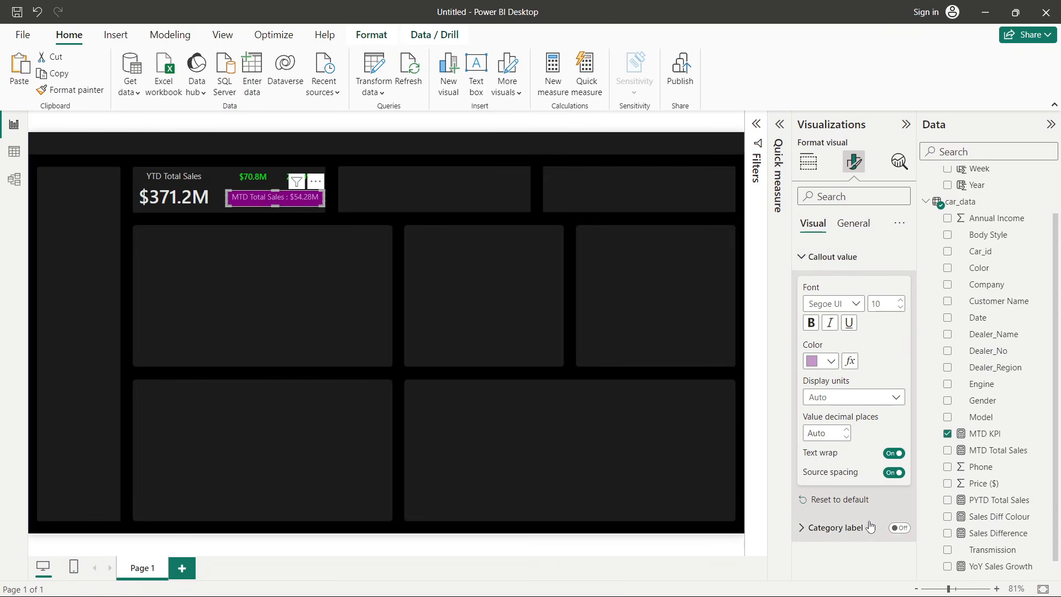
- Change the MTD KPI callout value font to Segoe UI Semibold
left_click(864, 227)
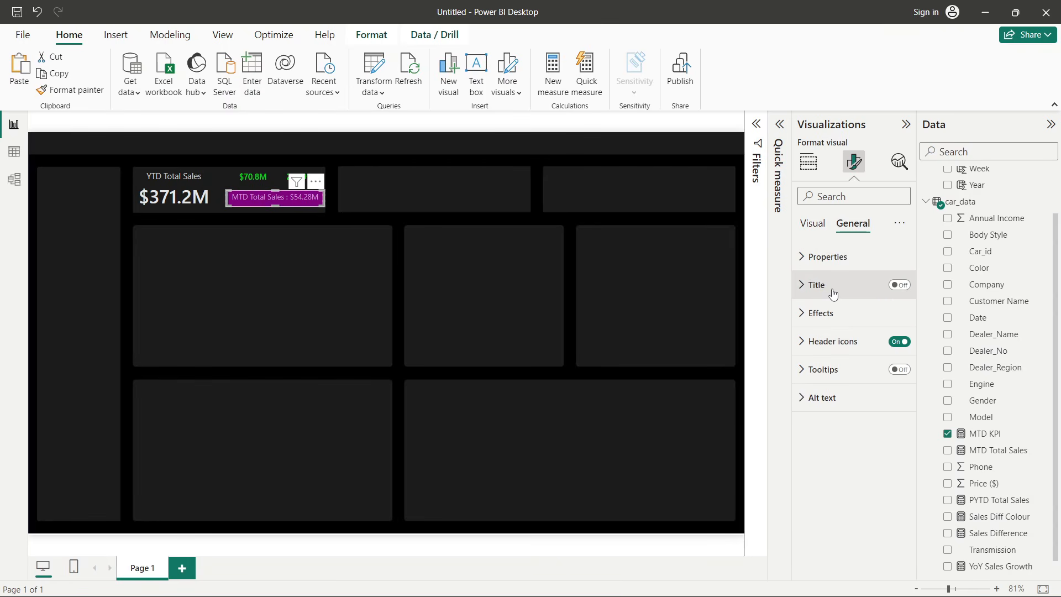
left_click(830, 311)
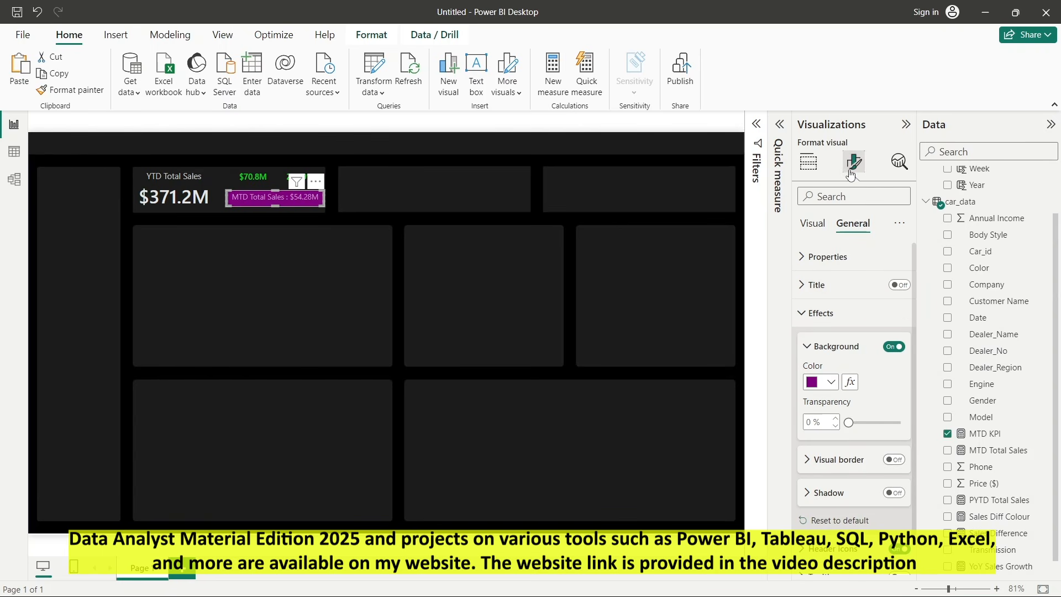
left_click(581, 298)
left_click(273, 206)
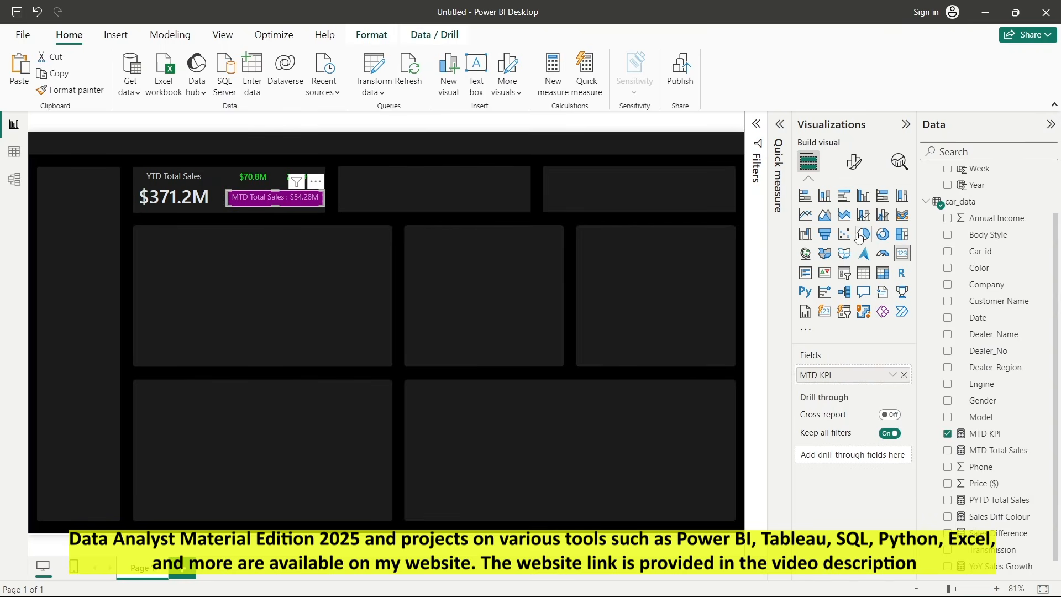
left_click(854, 162)
left_click(854, 258)
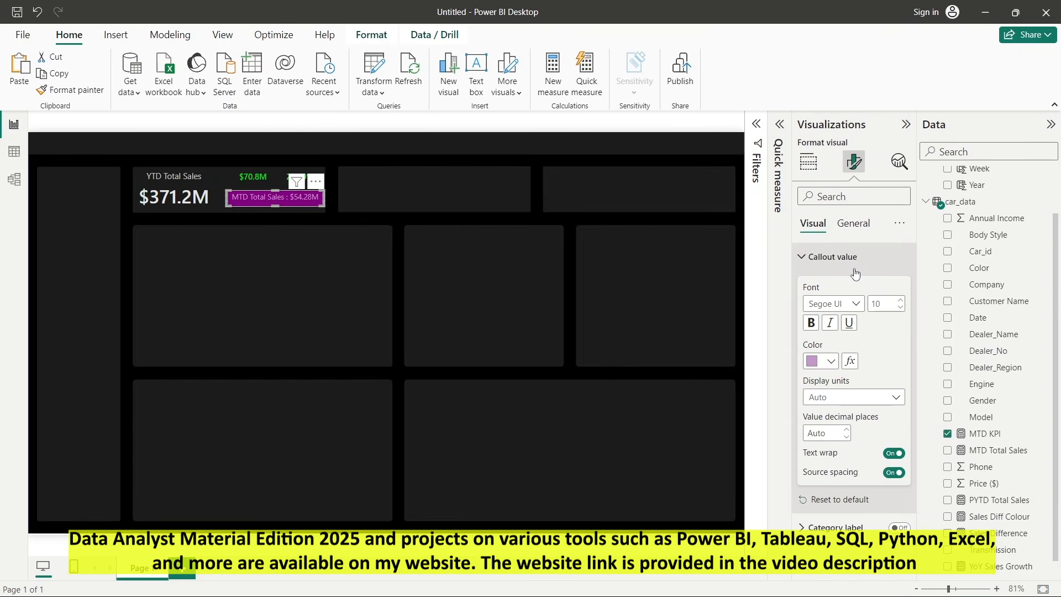
left_click(834, 306)
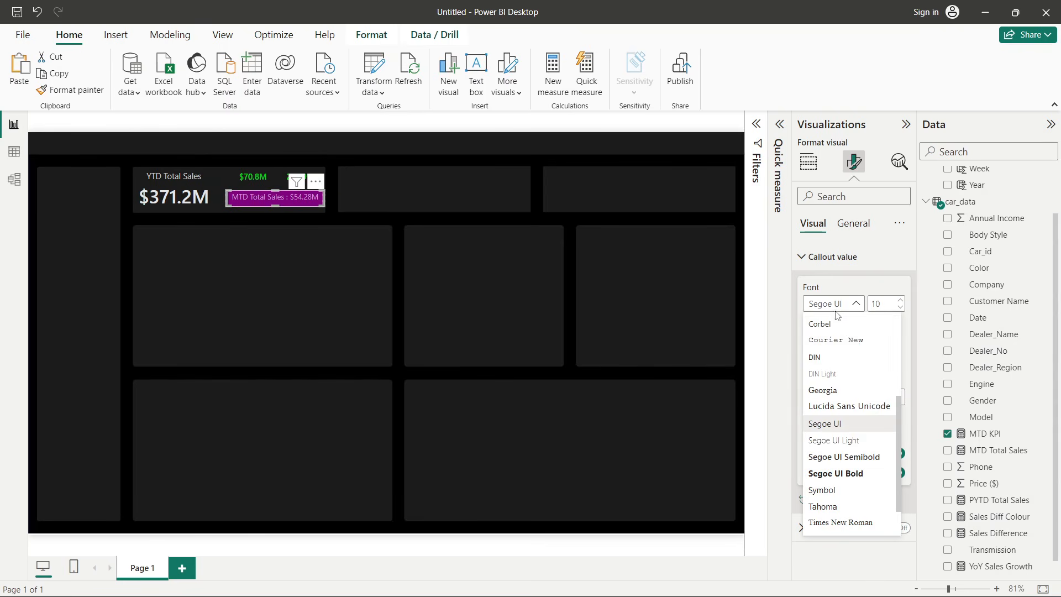
left_click(859, 457)
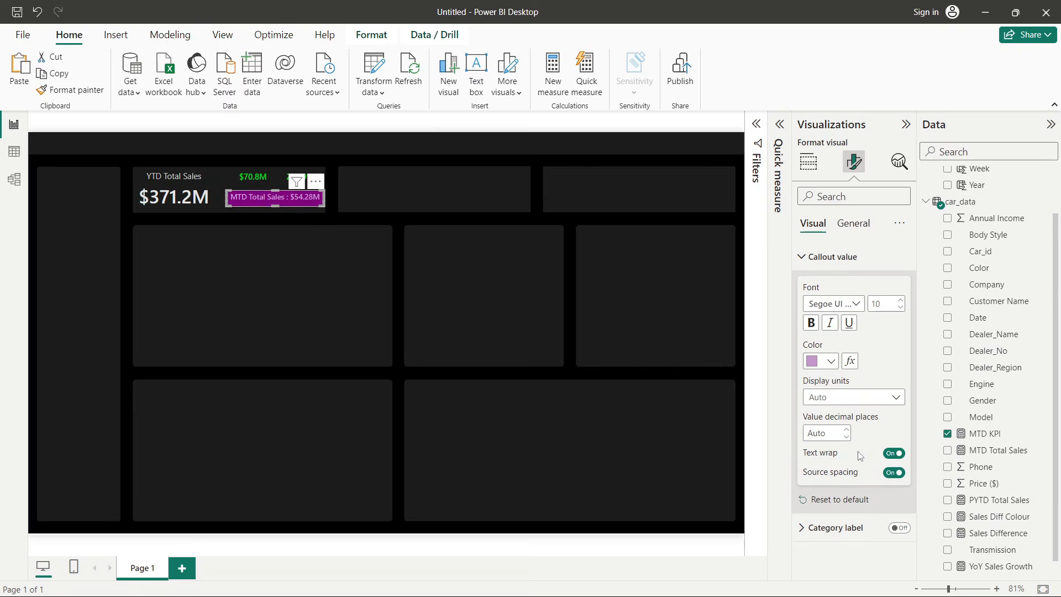
- Change the MTD KPI callout value color to a light gray theme color
left_click(335, 242)
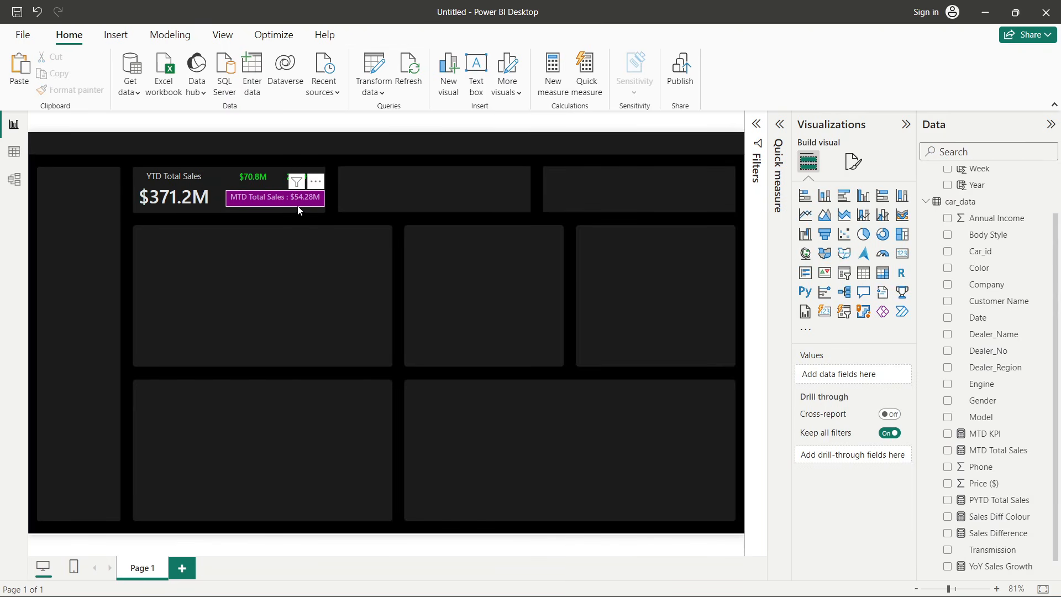
left_click(297, 209)
left_click(854, 162)
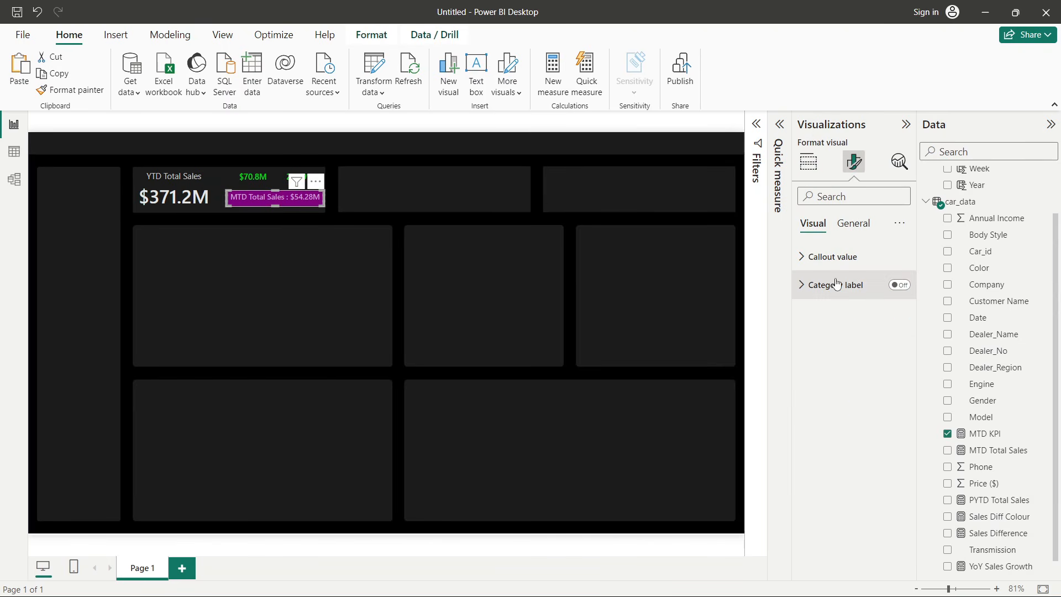
left_click(832, 256)
left_click(824, 361)
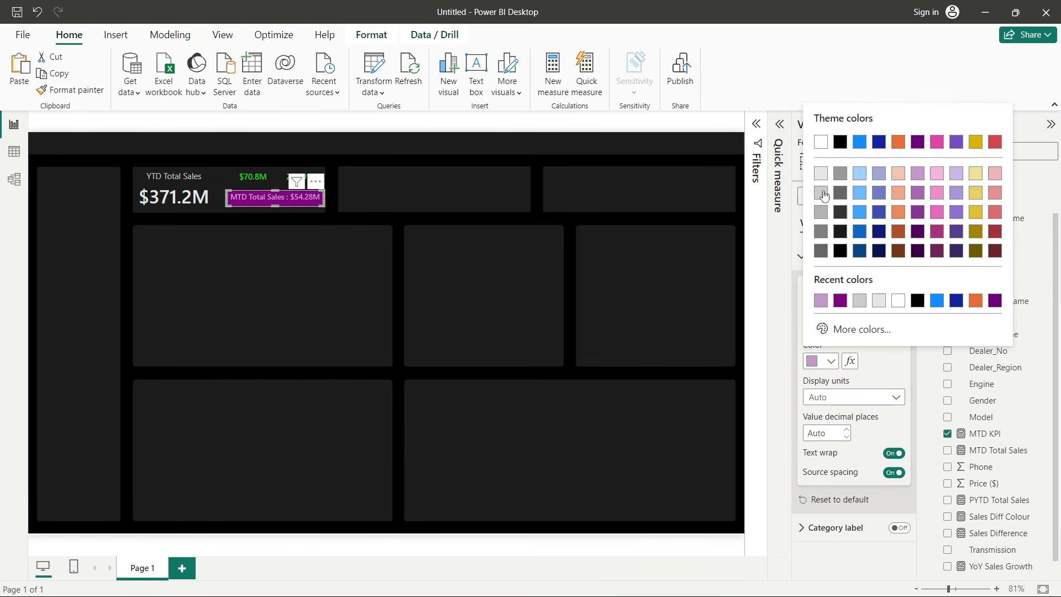
left_click(821, 178)
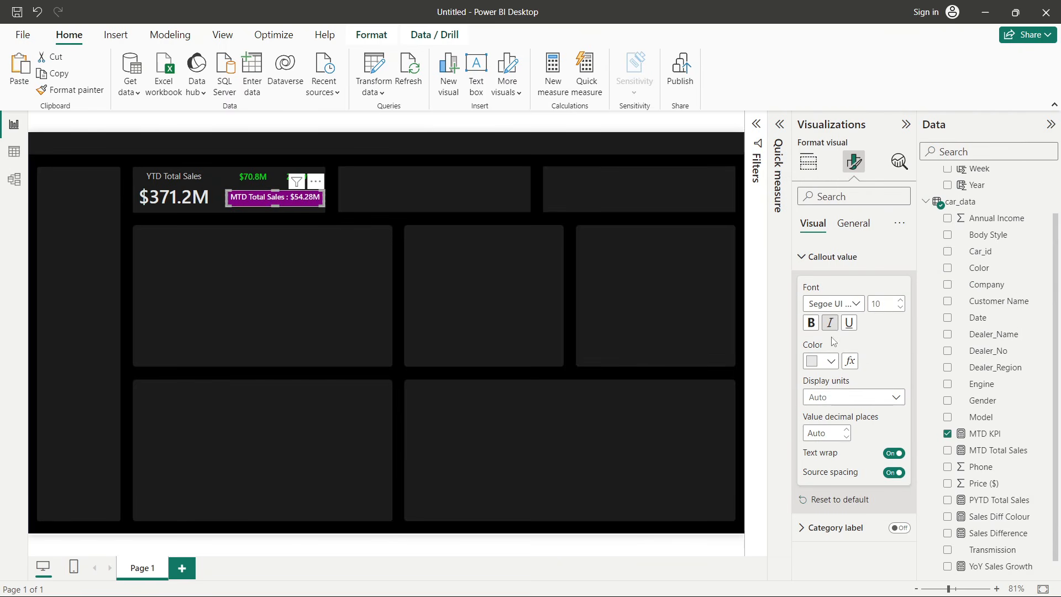
left_click(823, 360)
left_click(823, 199)
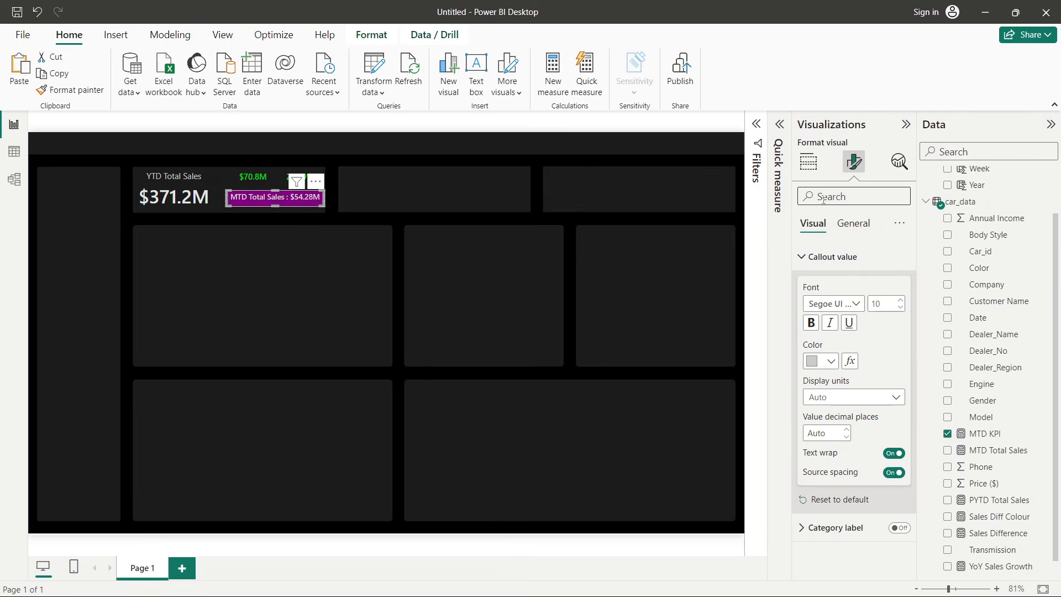
left_click(419, 327)
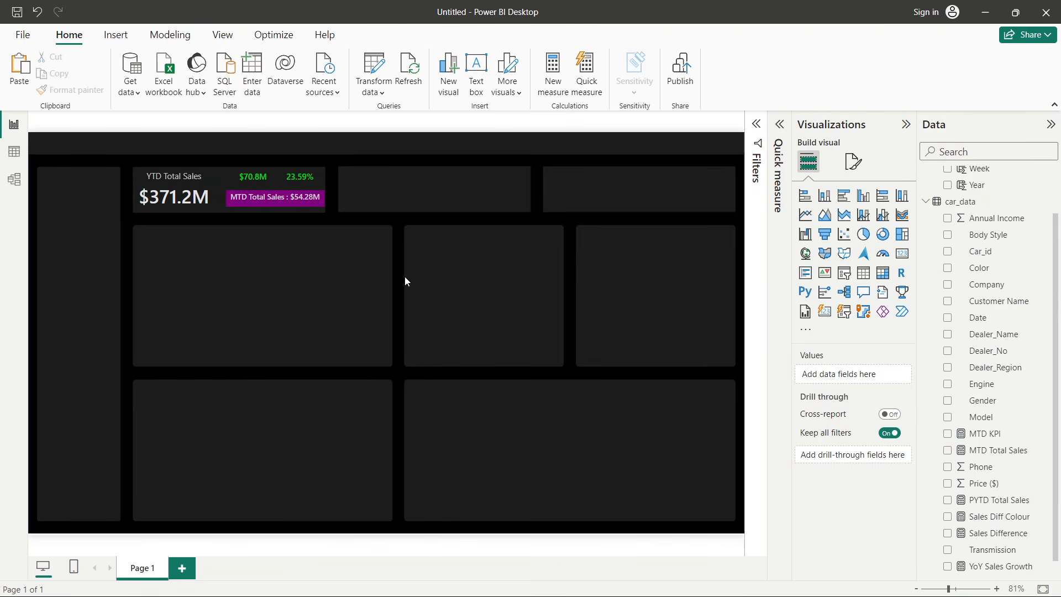
- Nudge the MTD KPI card slightly within the YTD Total Sales card
left_click(238, 205)
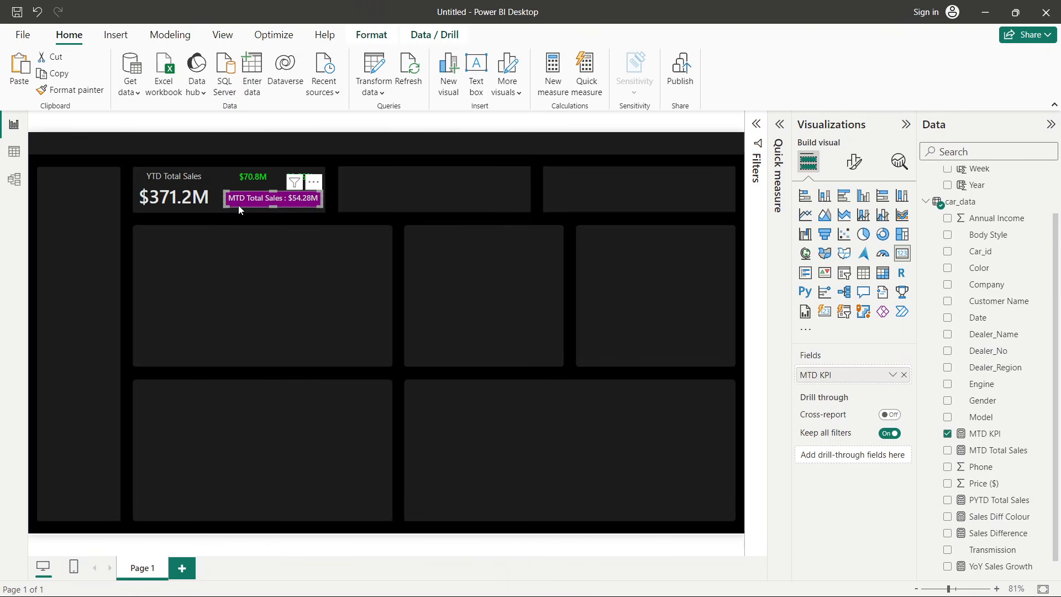
left_click(275, 241)
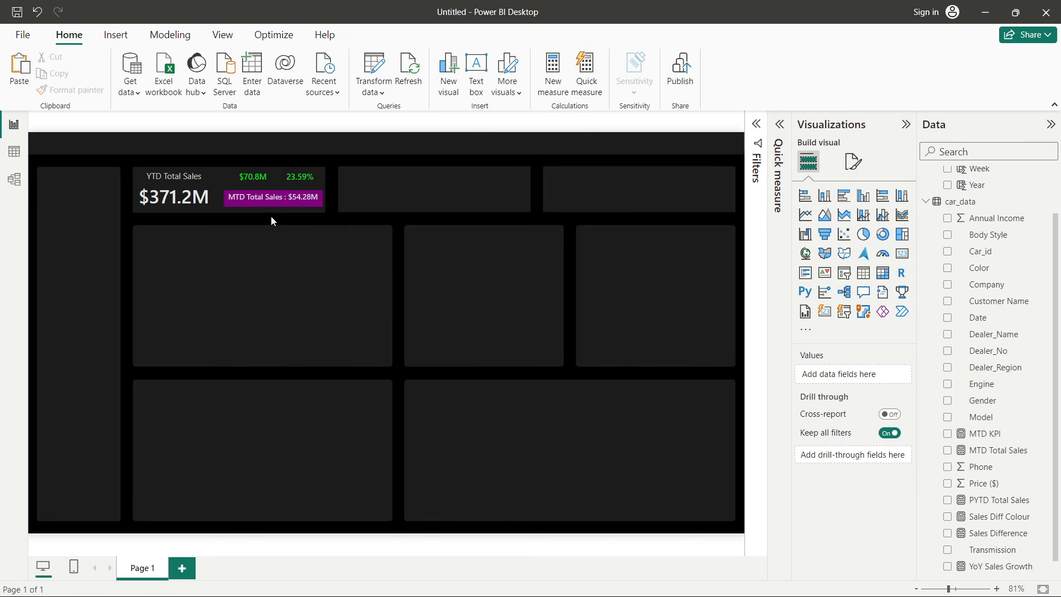
left_click_drag(258, 204, 273, 209)
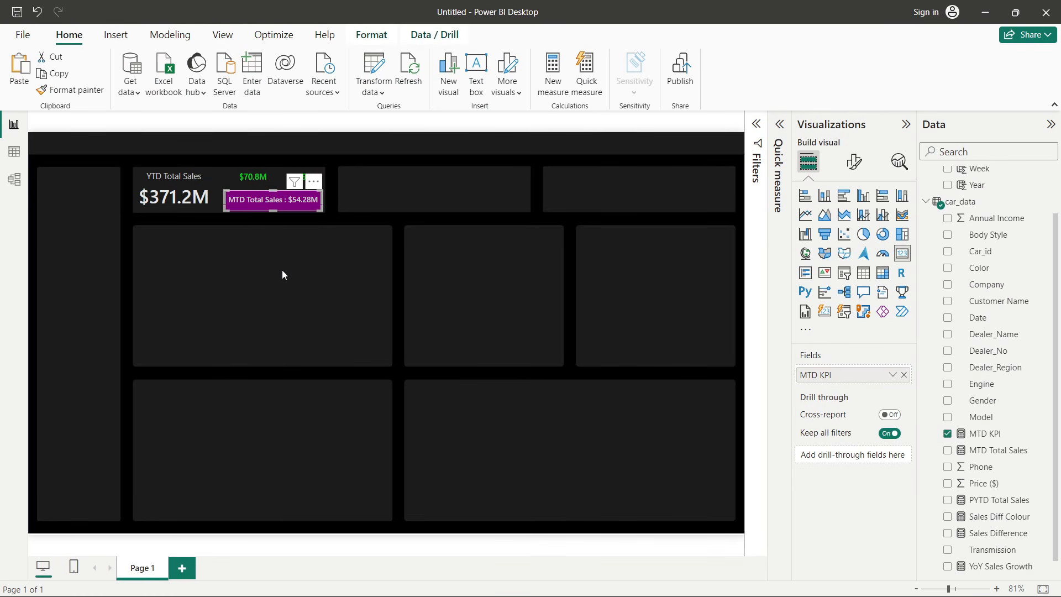
left_click(221, 198)
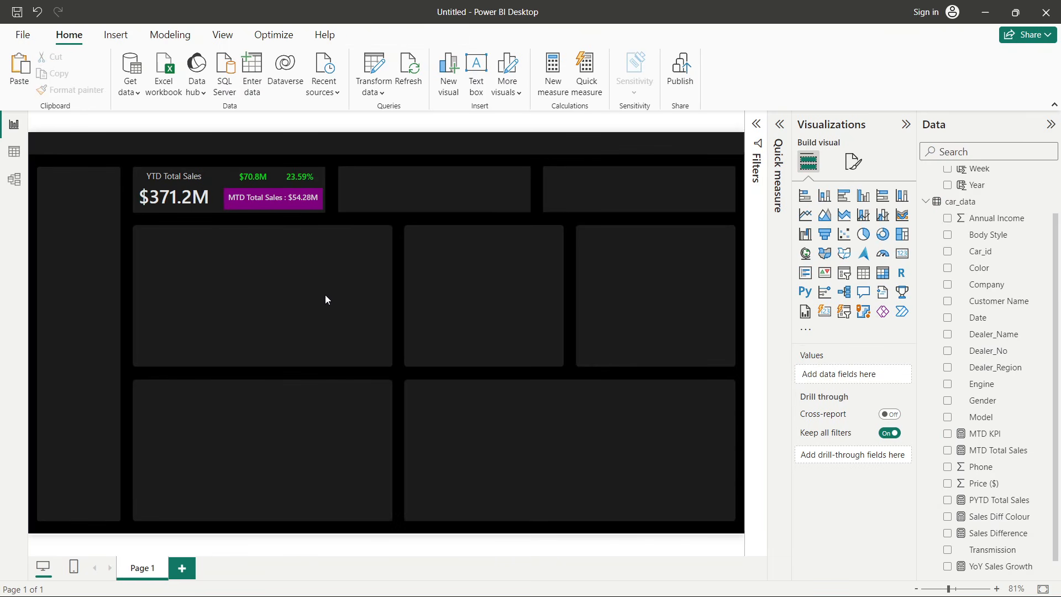
- Turn on a purple visual border with slightly rounded corners for the MTD KPI card
left_click(276, 204)
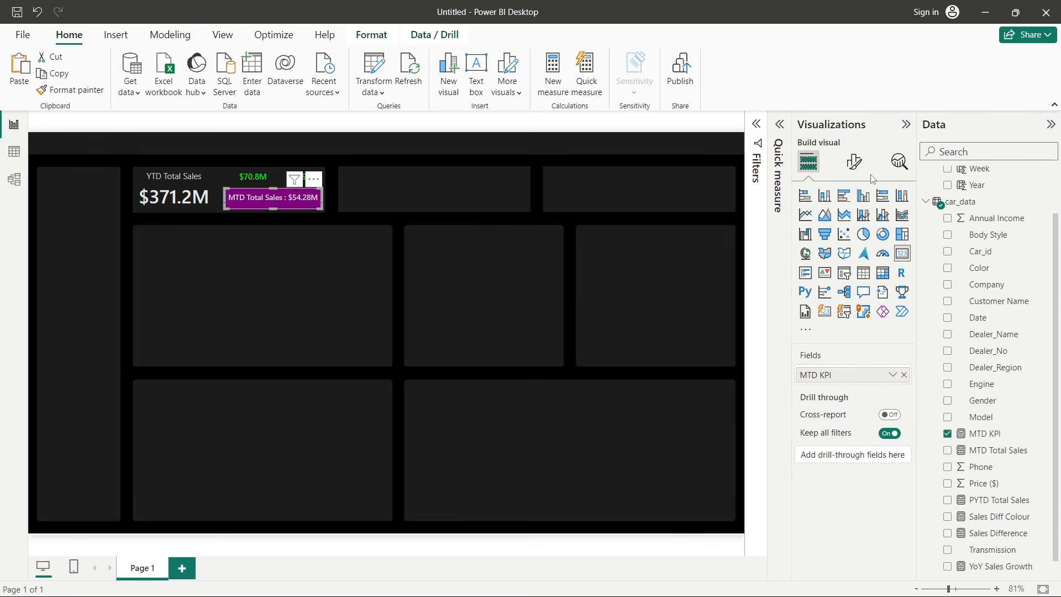
left_click(856, 166)
left_click(857, 228)
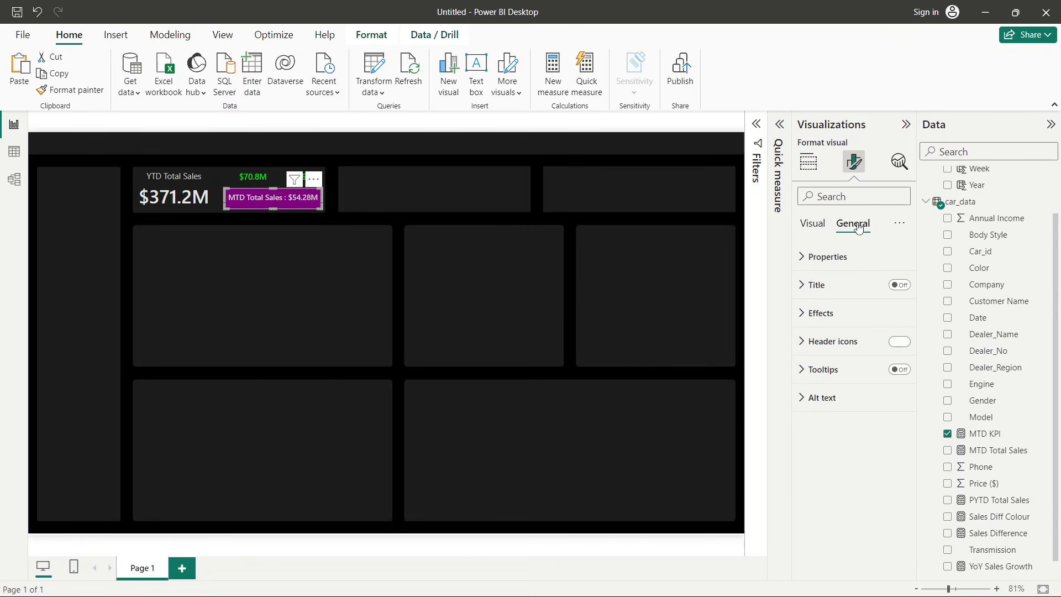
left_click(837, 318)
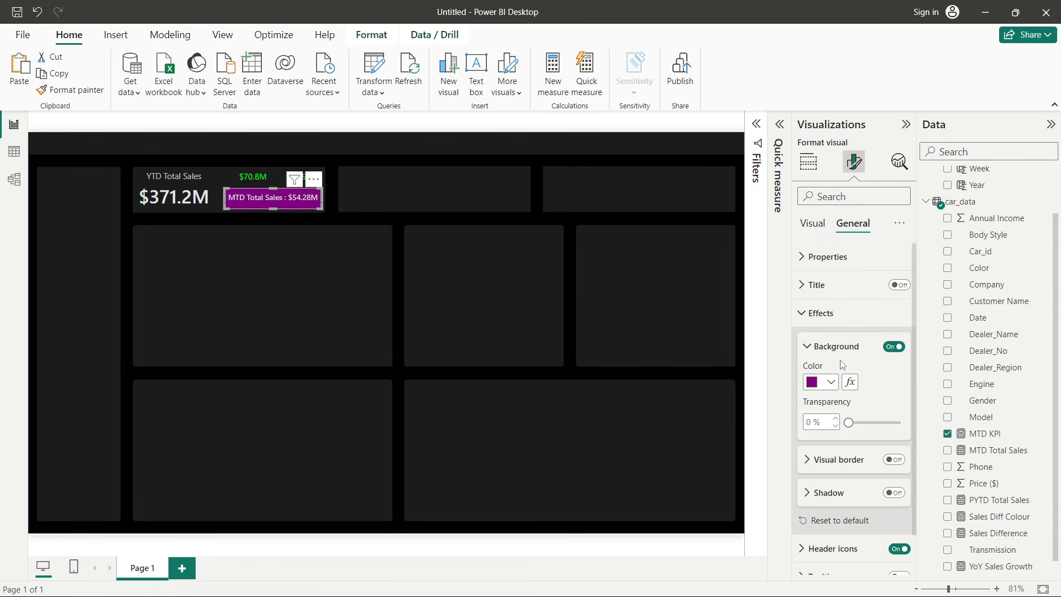
scroll(850, 387, "down", 1)
left_click(840, 416)
scroll(840, 417, "down", 2)
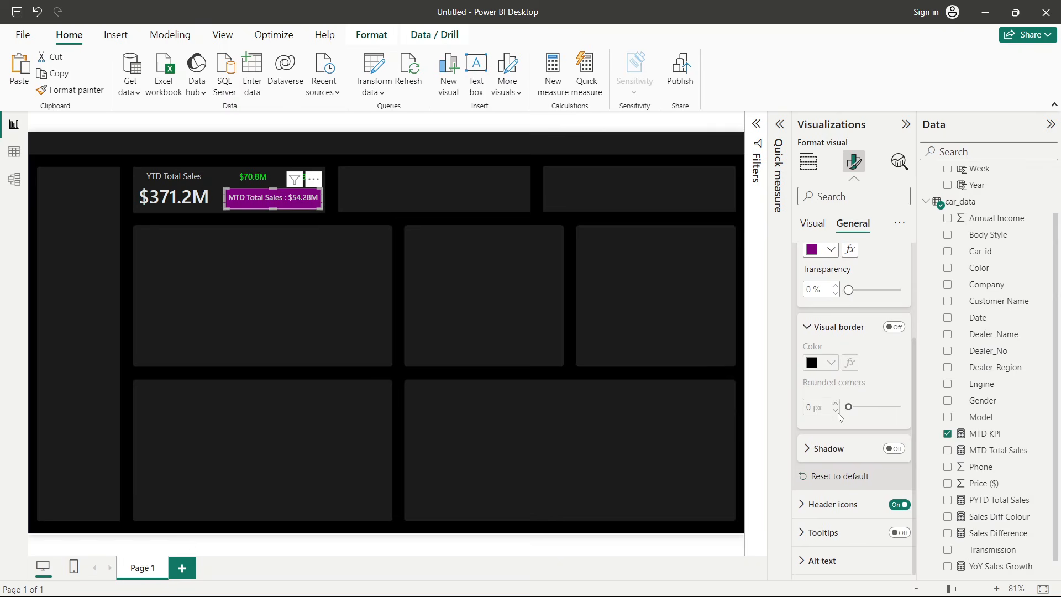
left_click(893, 327)
left_click(821, 378)
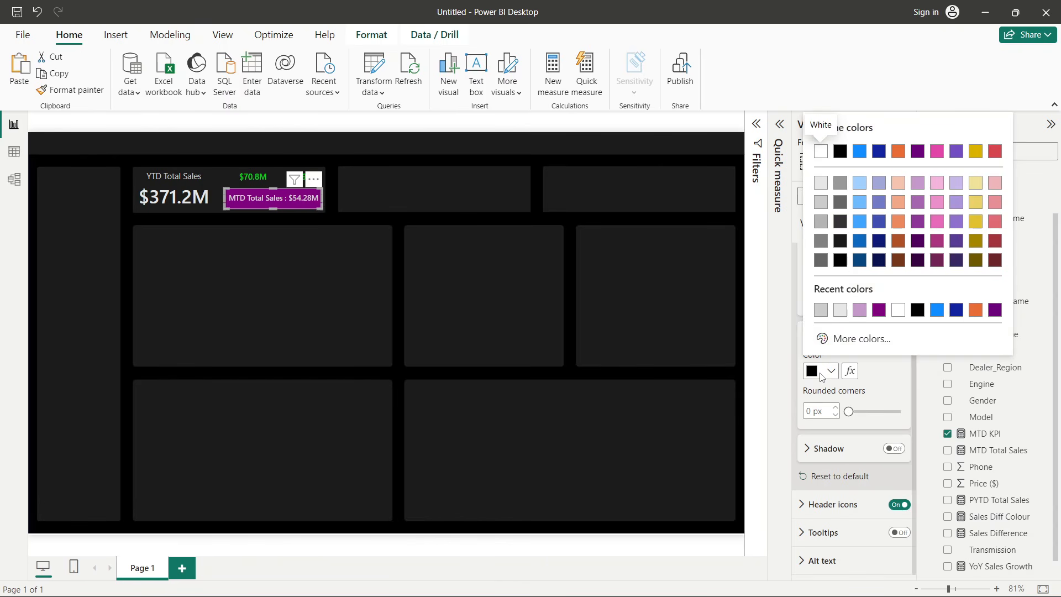
left_click(884, 316)
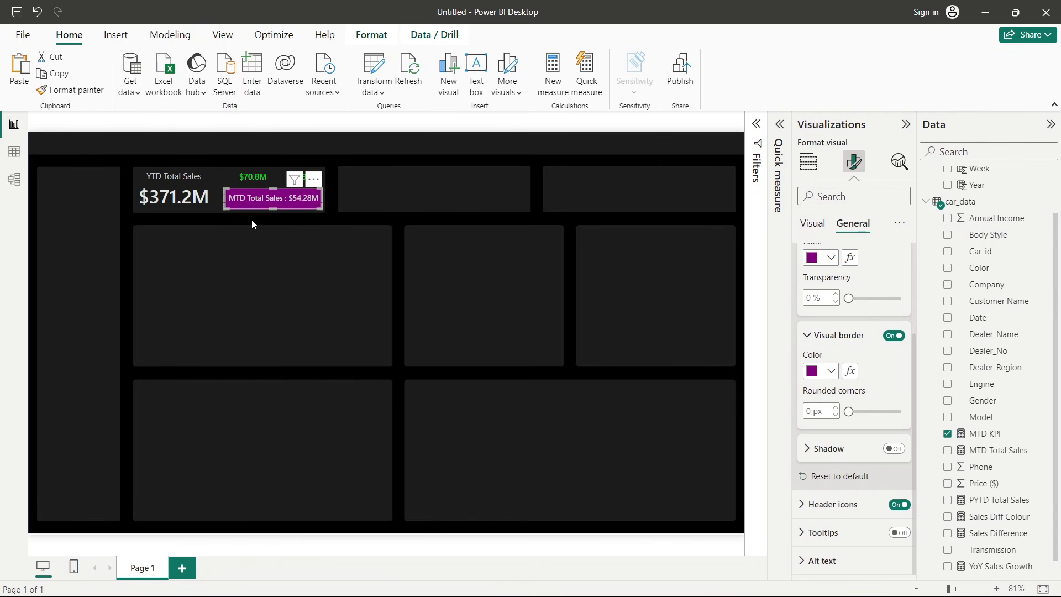
left_click(835, 407)
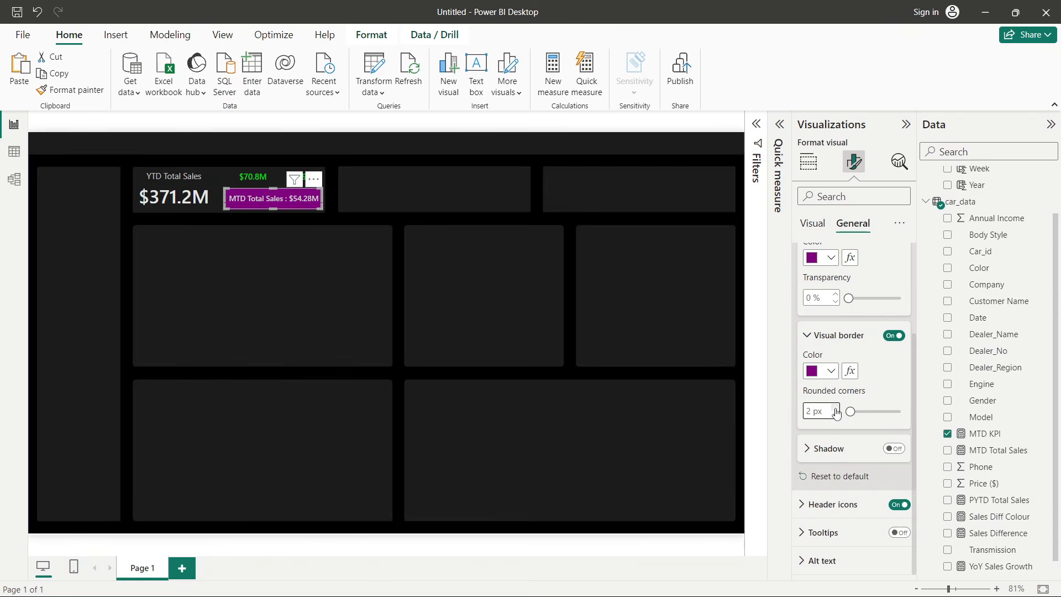
left_click(834, 408)
left_click(256, 275)
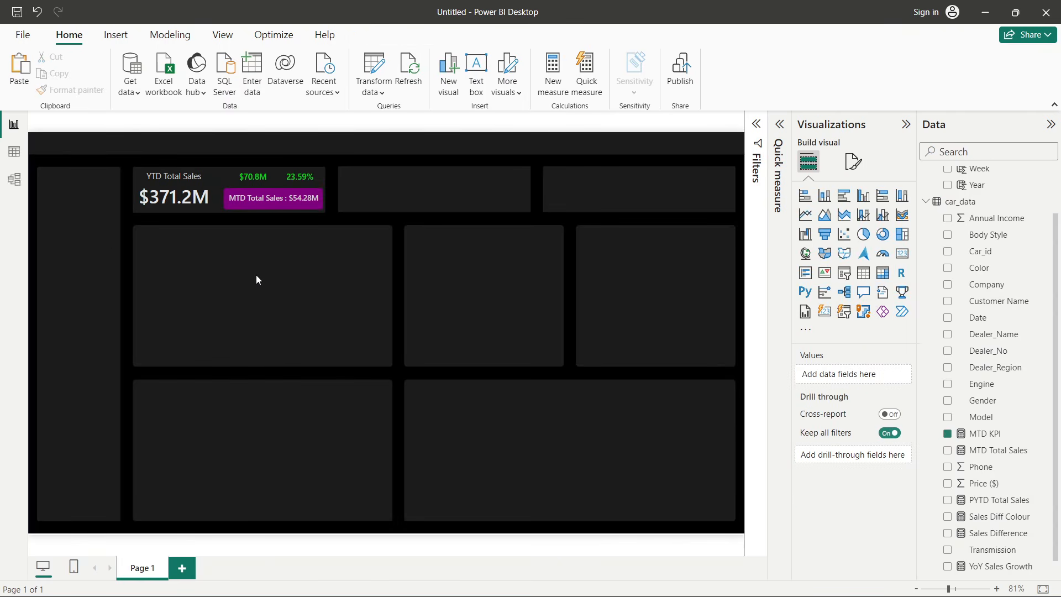
- Reposition the MTD KPI card again and set its height to 35
left_click(296, 208)
left_click_drag(272, 207, 278, 204)
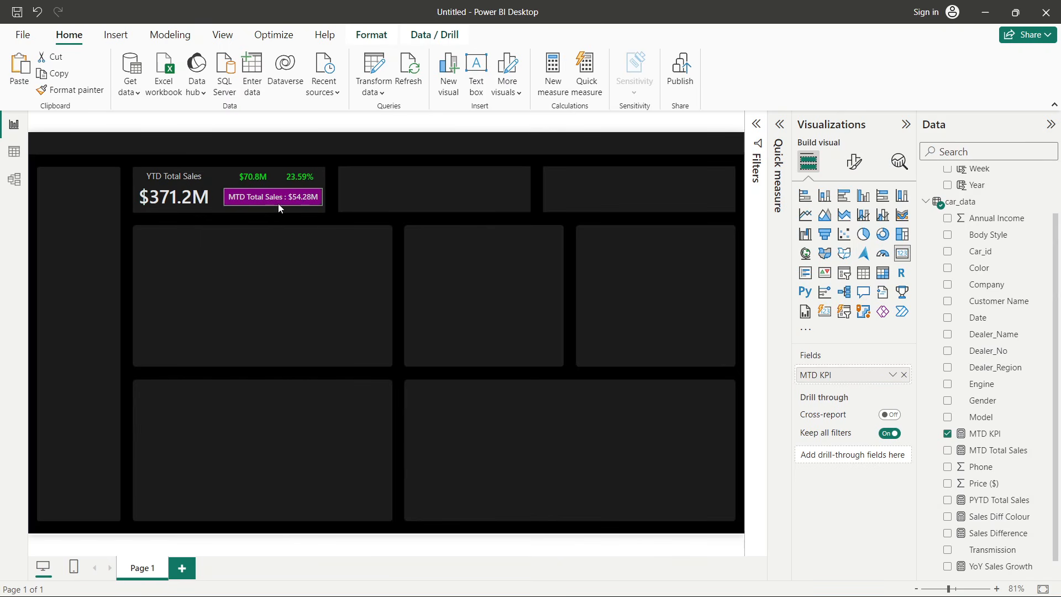
left_click(330, 237)
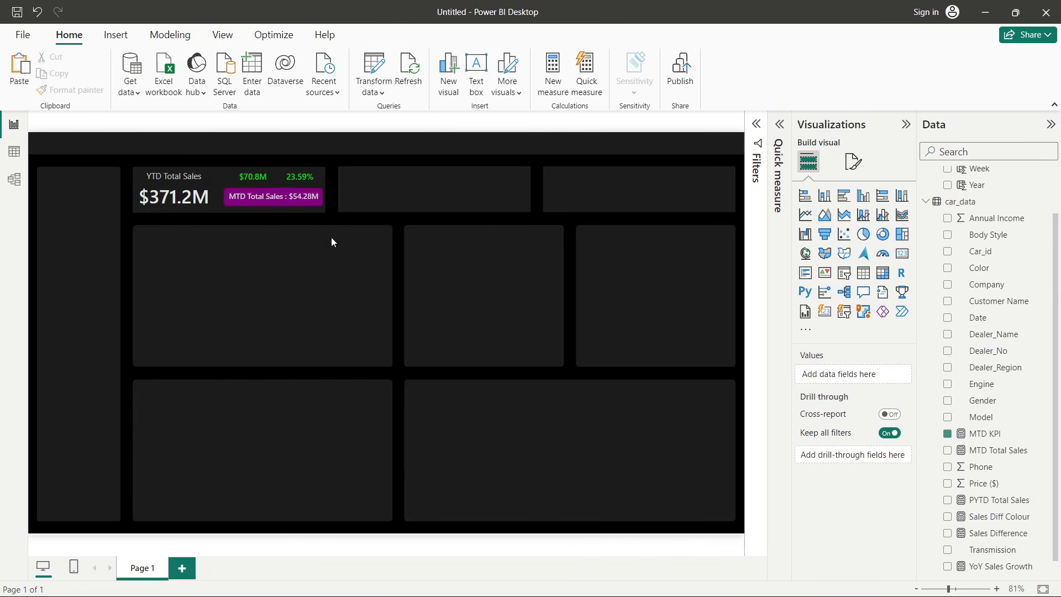
left_click(297, 205)
left_click(854, 161)
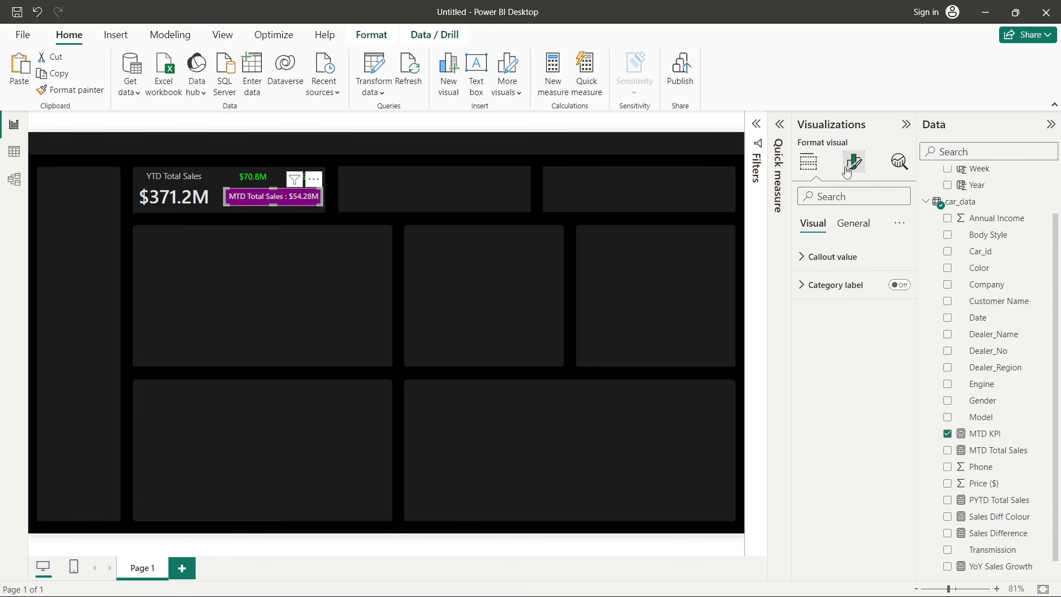
left_click(842, 224)
left_click(809, 256)
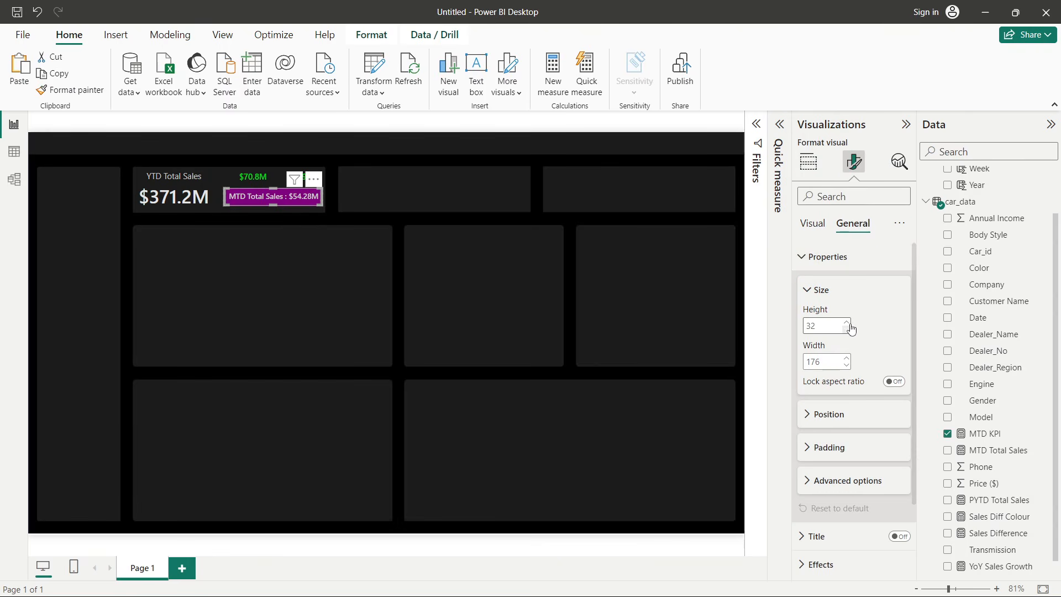
left_click(847, 323)
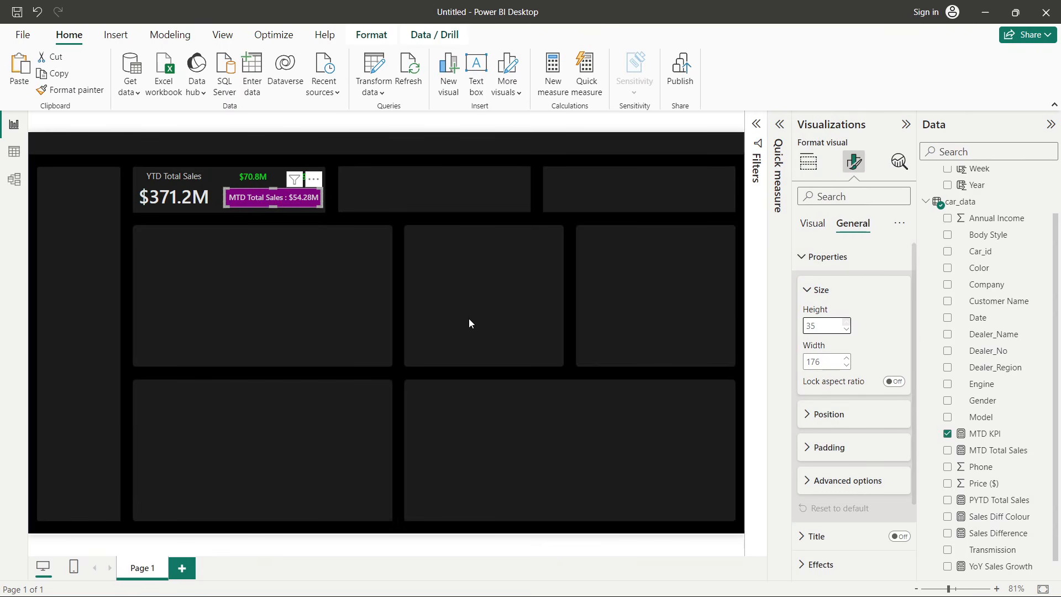
left_click(260, 212)
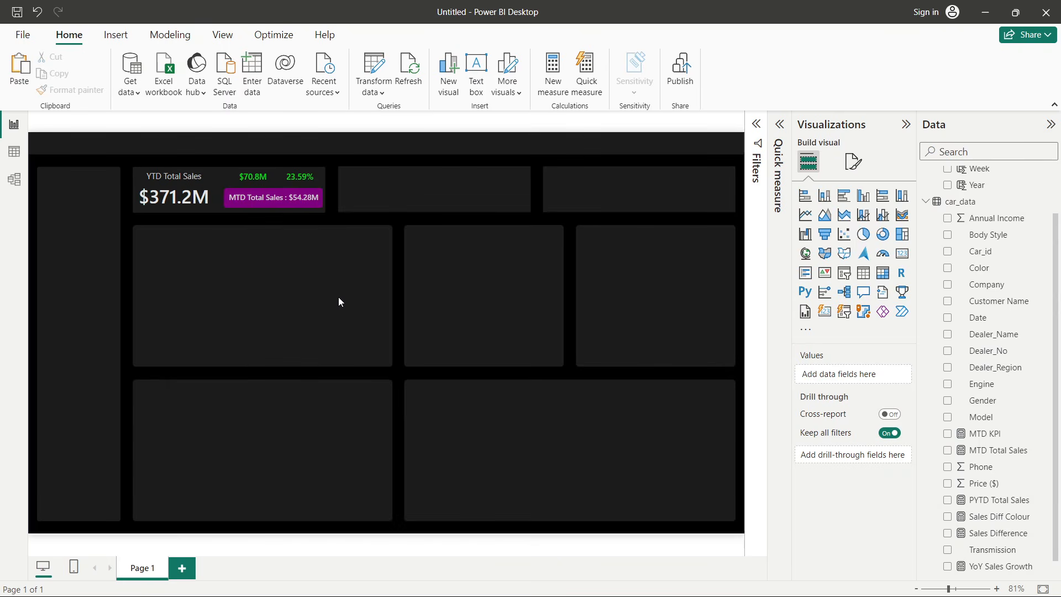
- Collapse the Visualizations pane
left_click(255, 209)
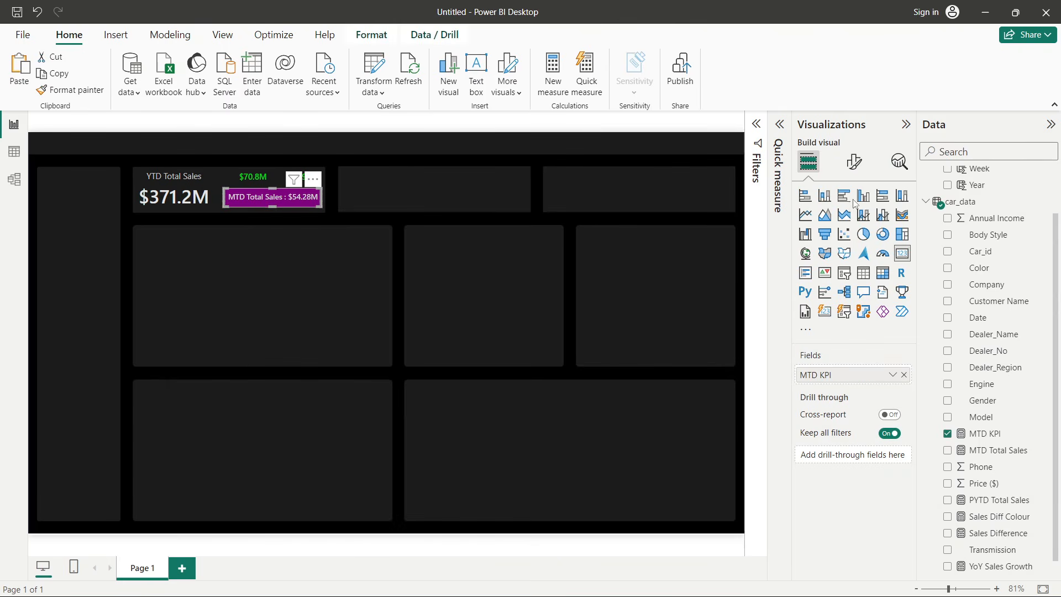
left_click(905, 124)
left_click(609, 328)
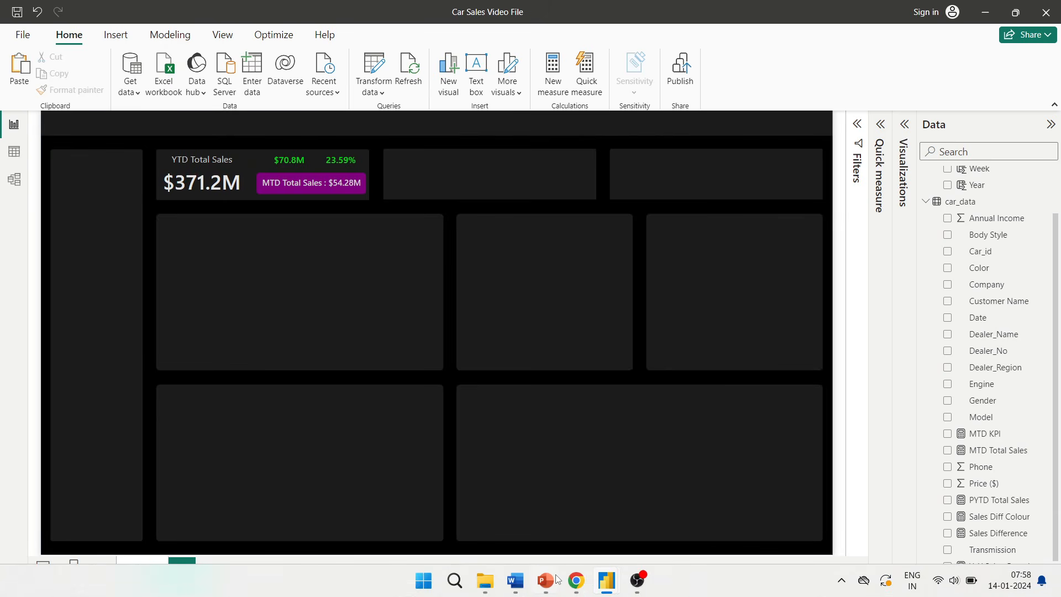
- Switch to PowerPoint and review the KPI requirements on the problem statement slide
mouse_move(553, 581)
left_click(475, 511)
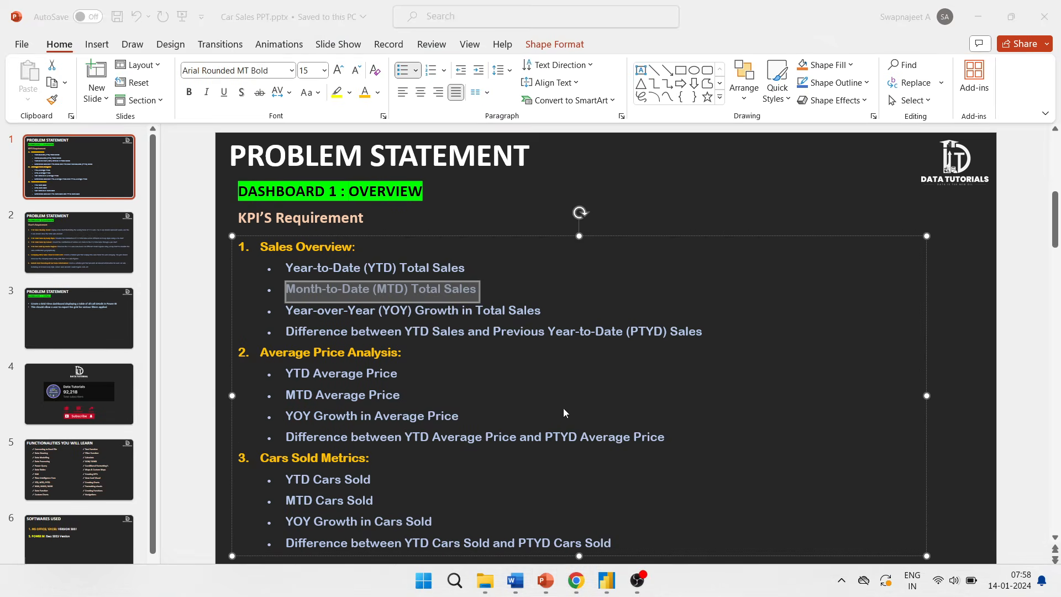
left_click(205, 362)
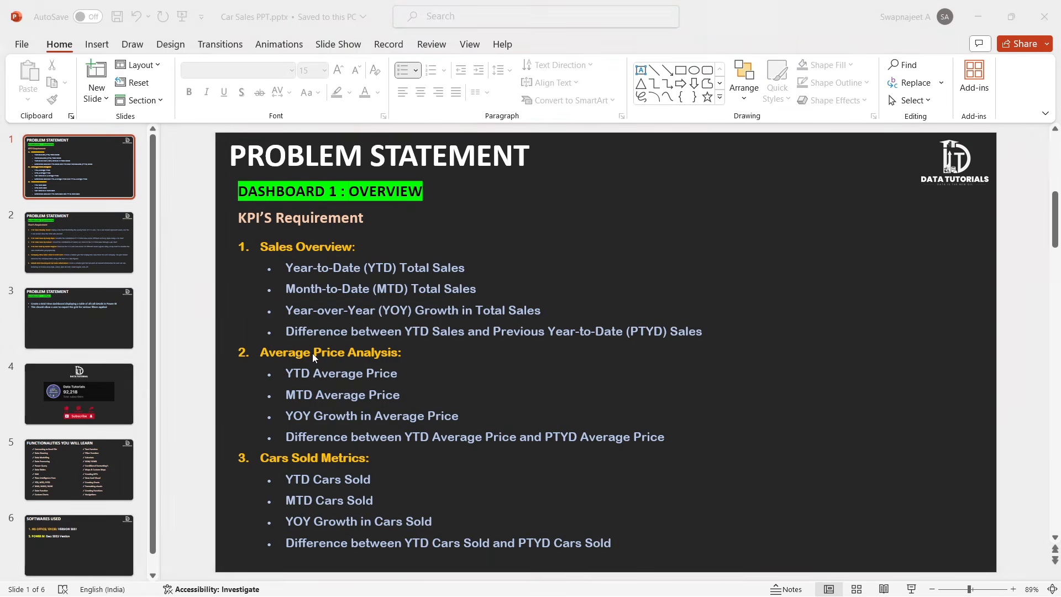
key("alt+Tab")
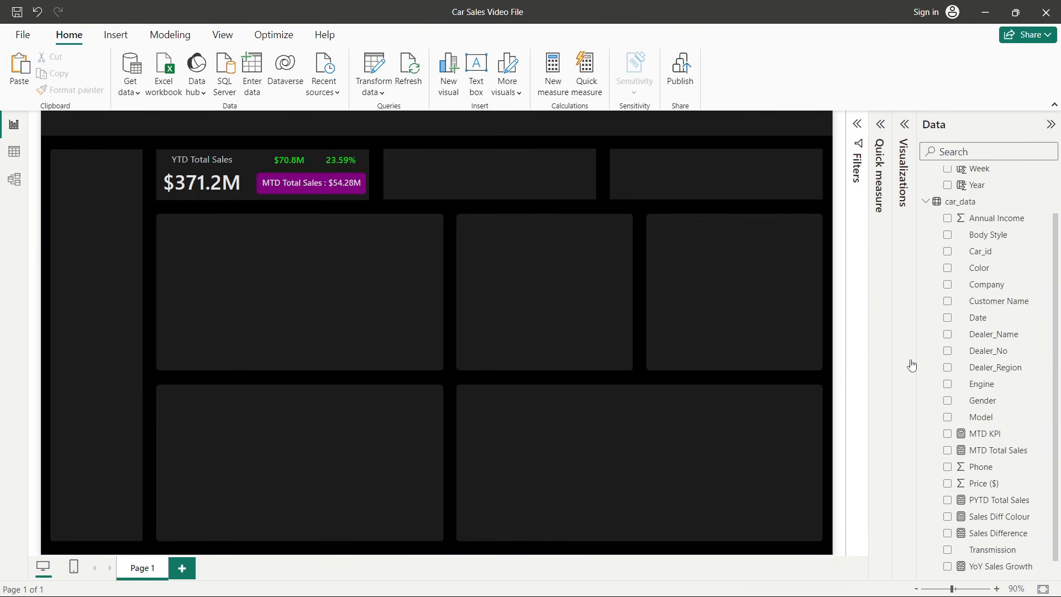
- Create a new measure in the car_data table named Avg Sales
scroll(962, 401, "down", 1)
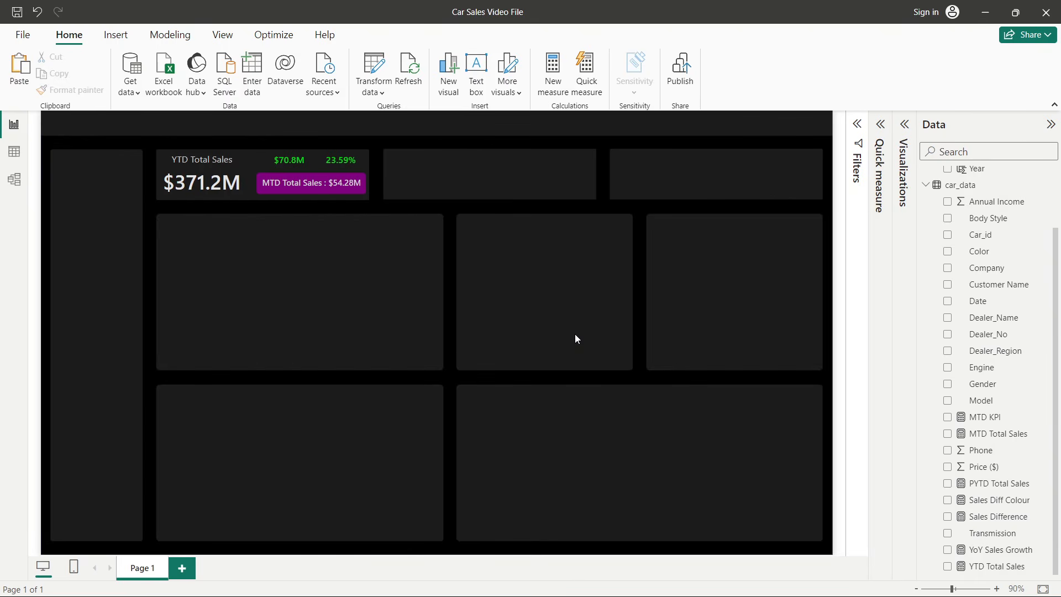
right_click(979, 238)
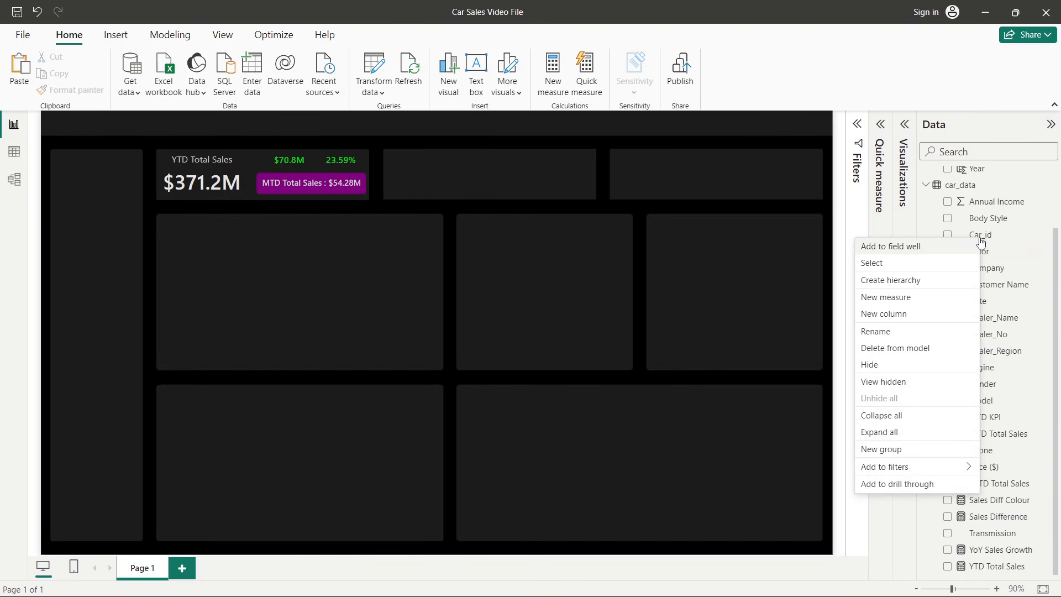
left_click(900, 298)
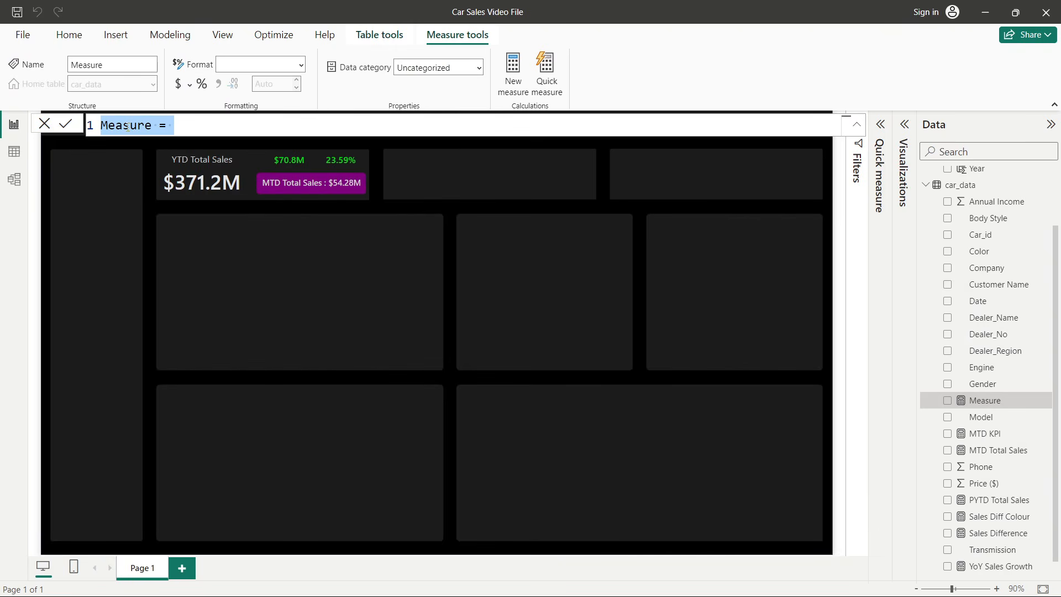
double_click(127, 126)
type("Avg ")
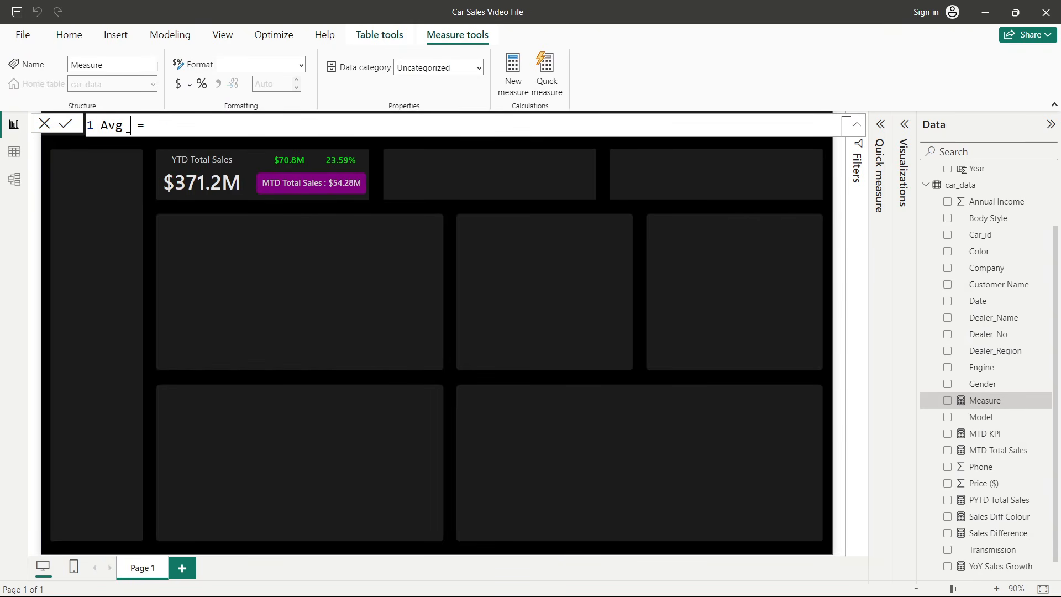
type("Sales")
- Check the finished Car Sales Dashboard for reference, then return to the working file
key("alt+Tab")
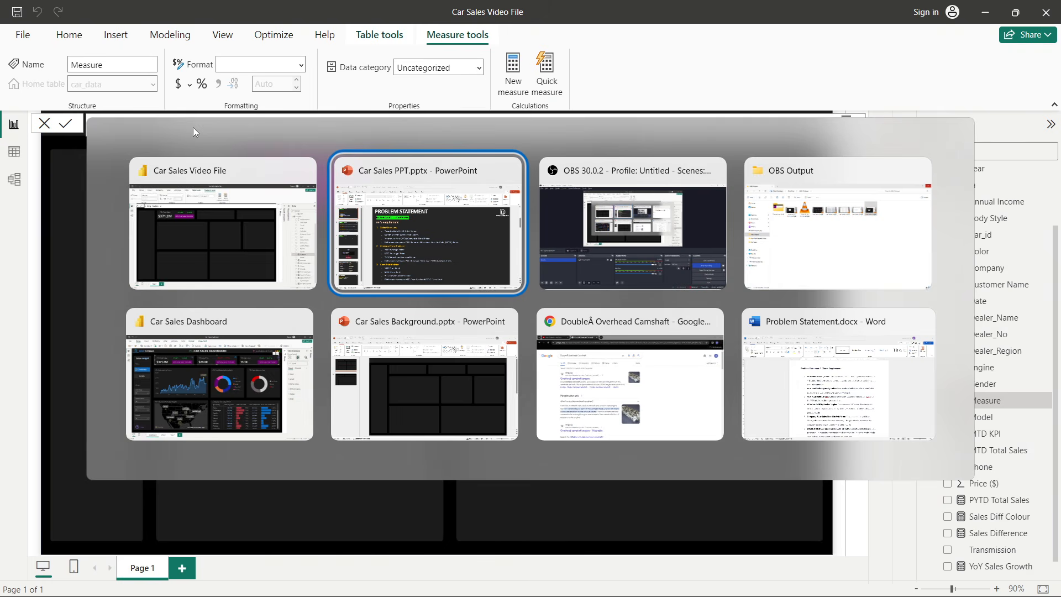
left_click(219, 382)
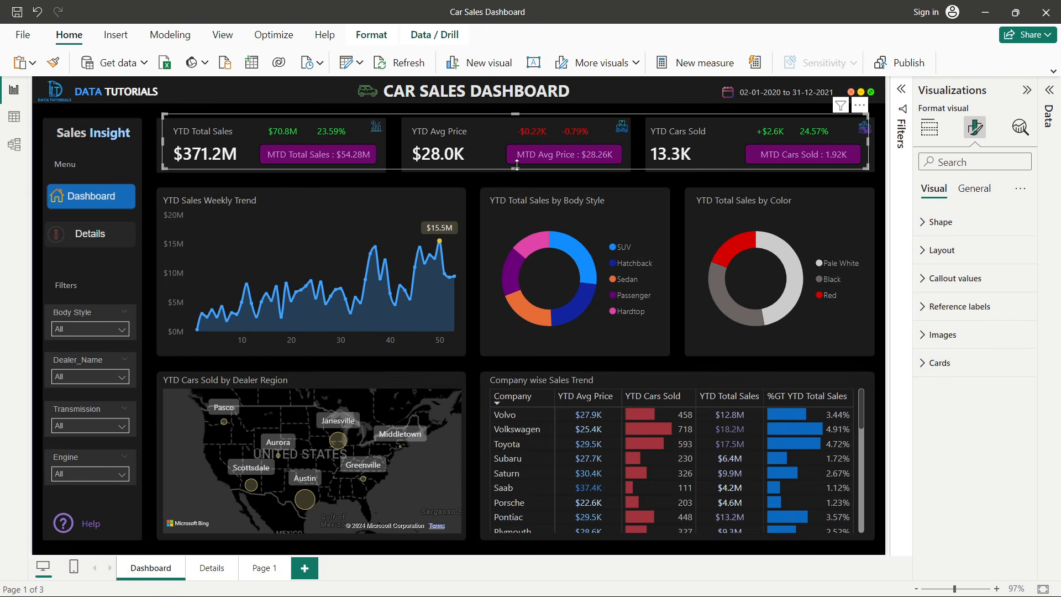
key("alt+Tab")
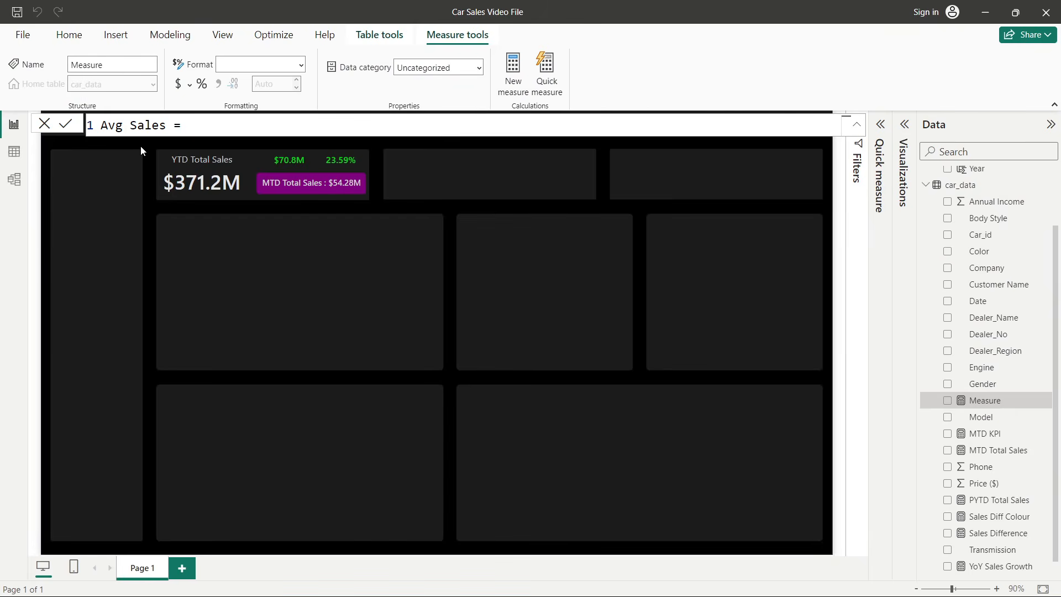
- Rename the measure to Avg Price and define it as SUM of car_data[Price ($)] divided by COUNT of car_data[Car_id]
double_click(147, 125)
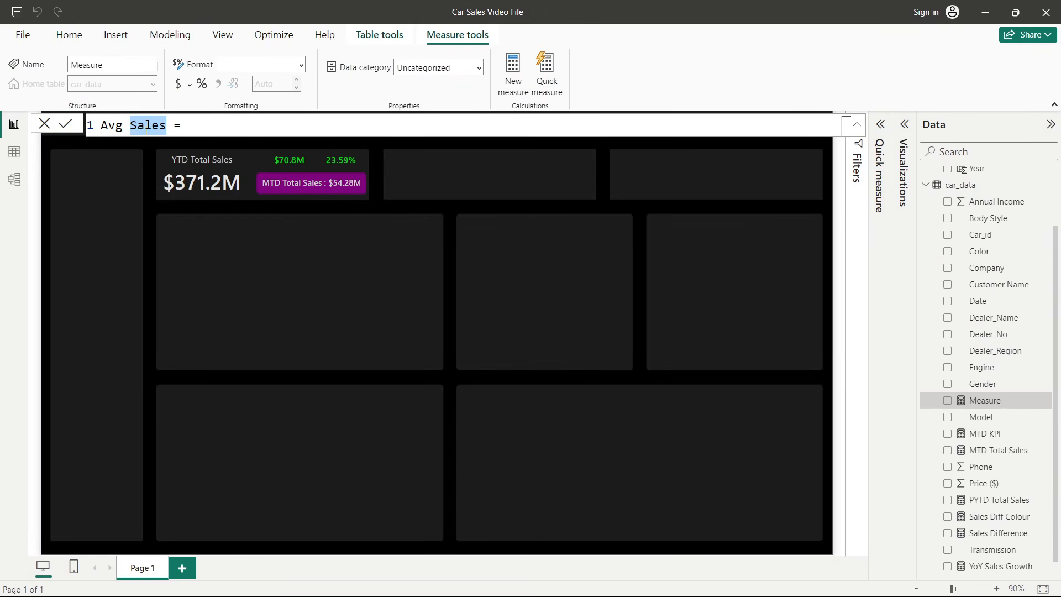
type("Price")
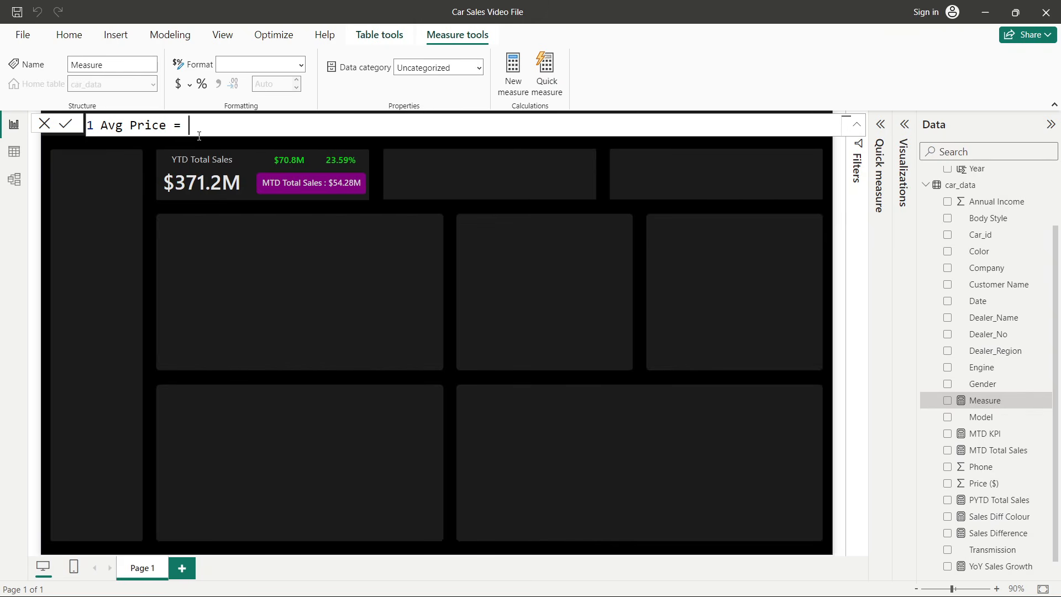
type("sum")
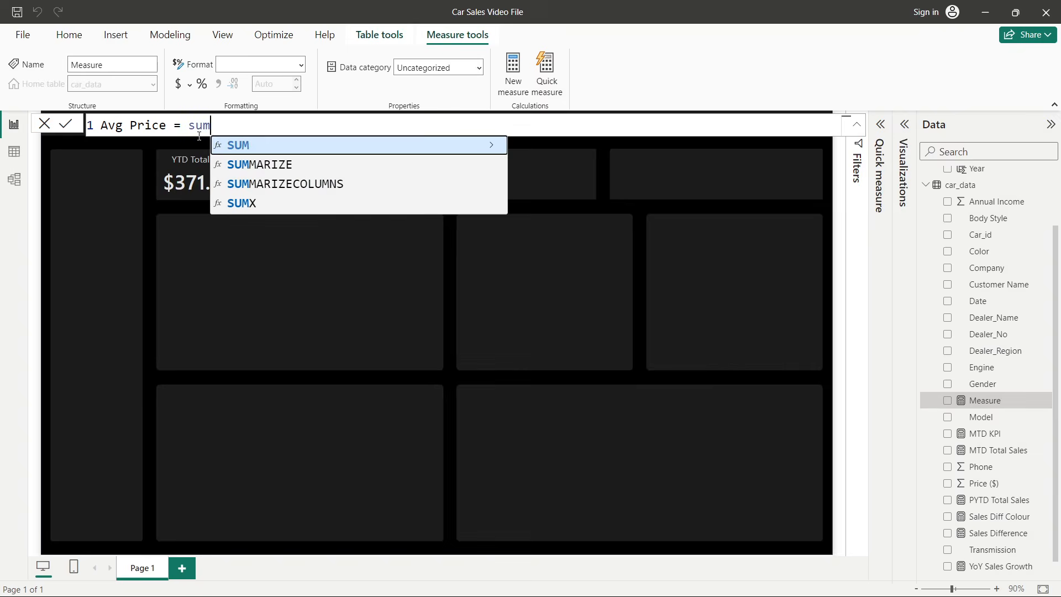
key("Tab")
type("pr")
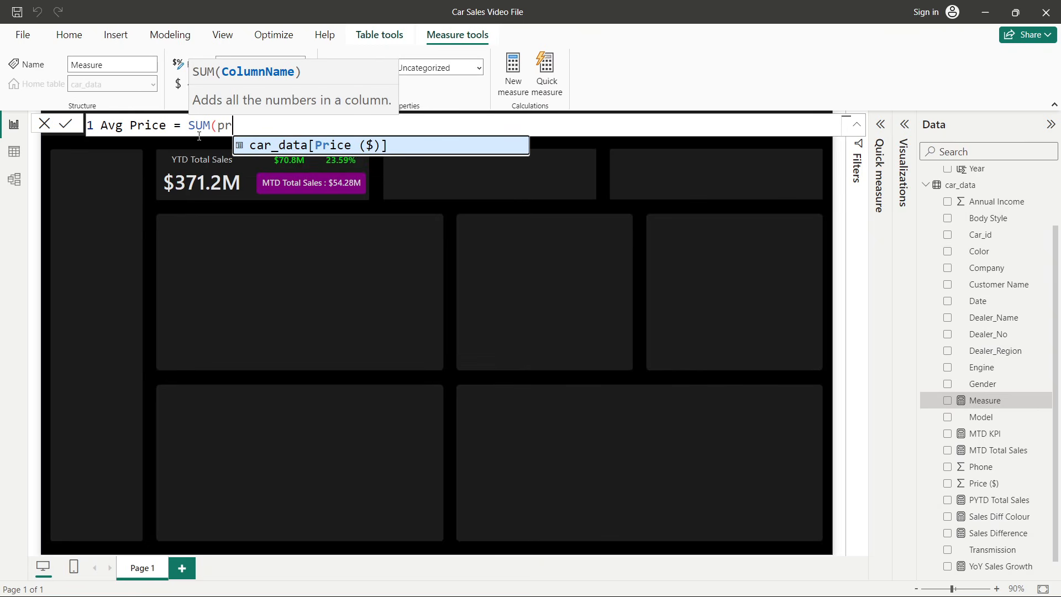
key("Tab")
type("/")
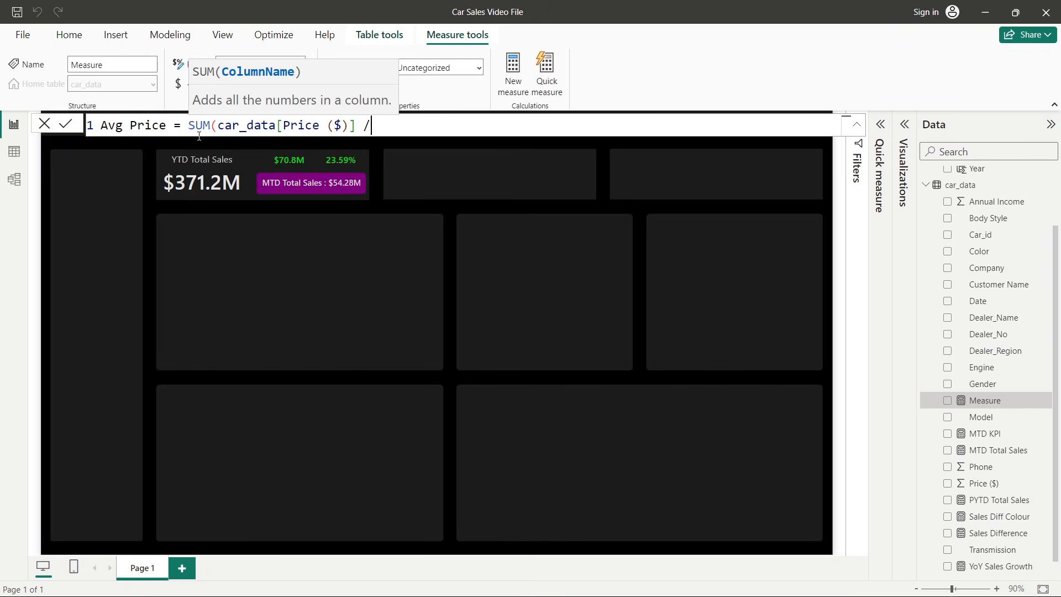
type(" count")
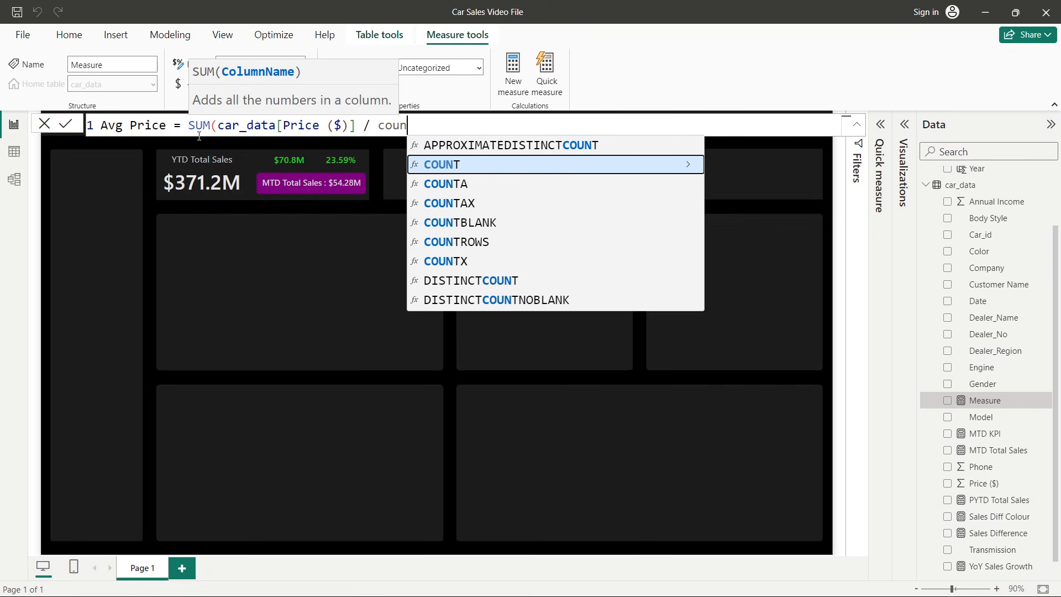
key("Tab")
type("id")
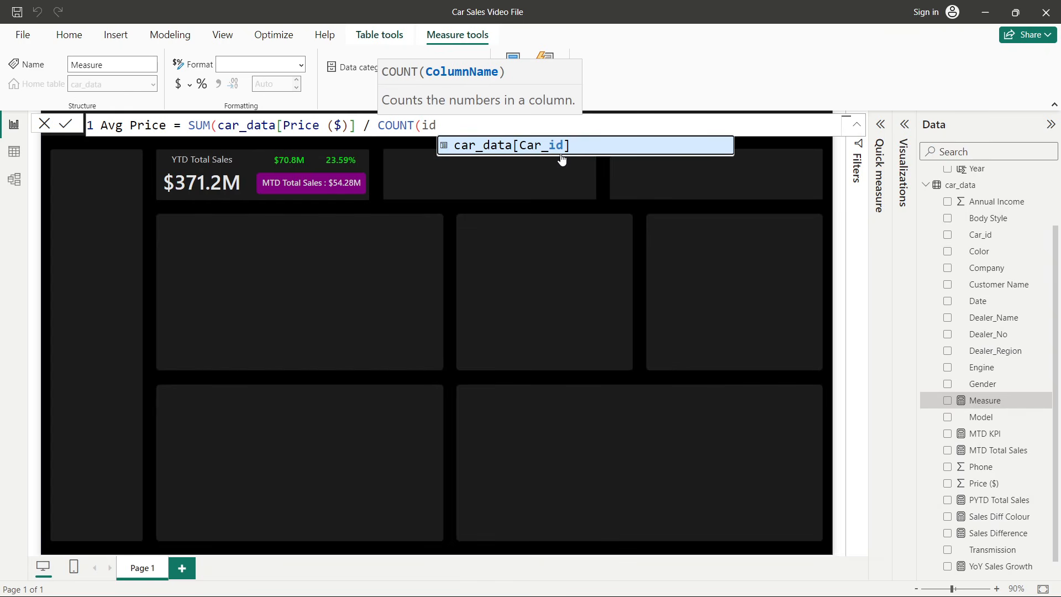
left_click(554, 148)
type(")")
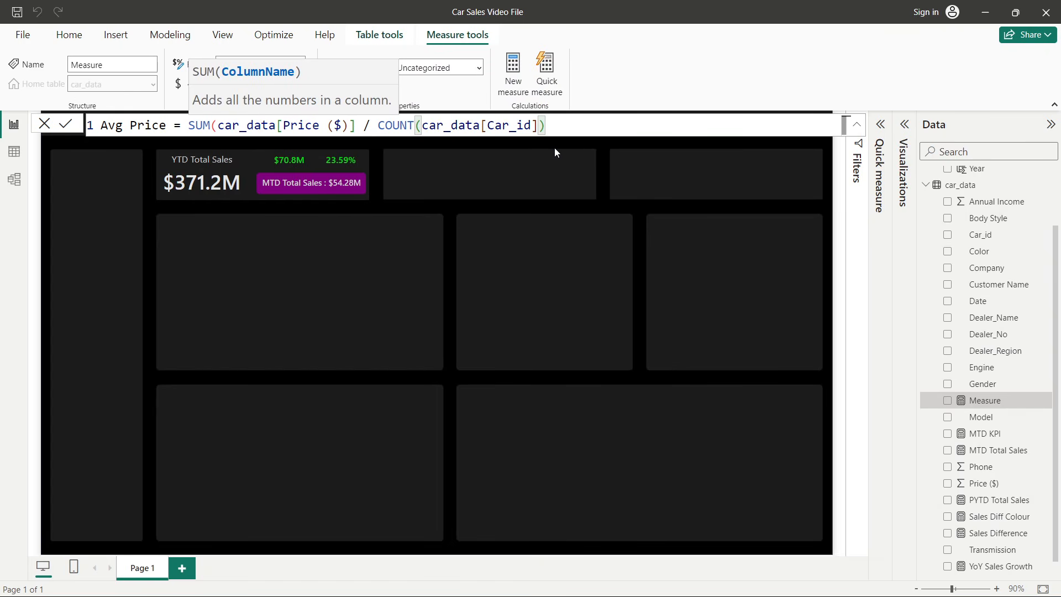
left_click(489, 125)
left_click(587, 126)
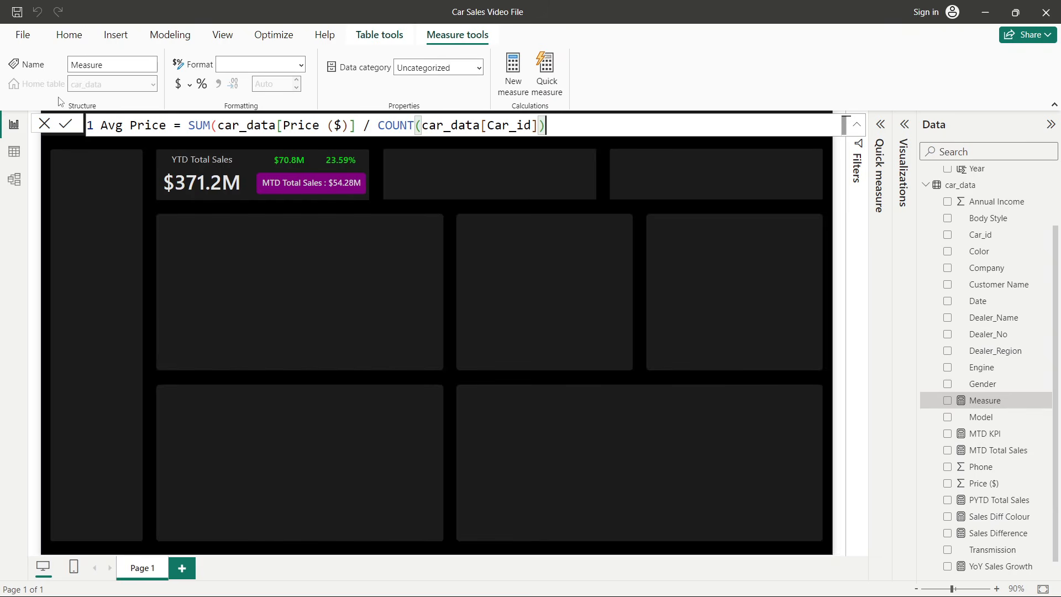
left_click(81, 211)
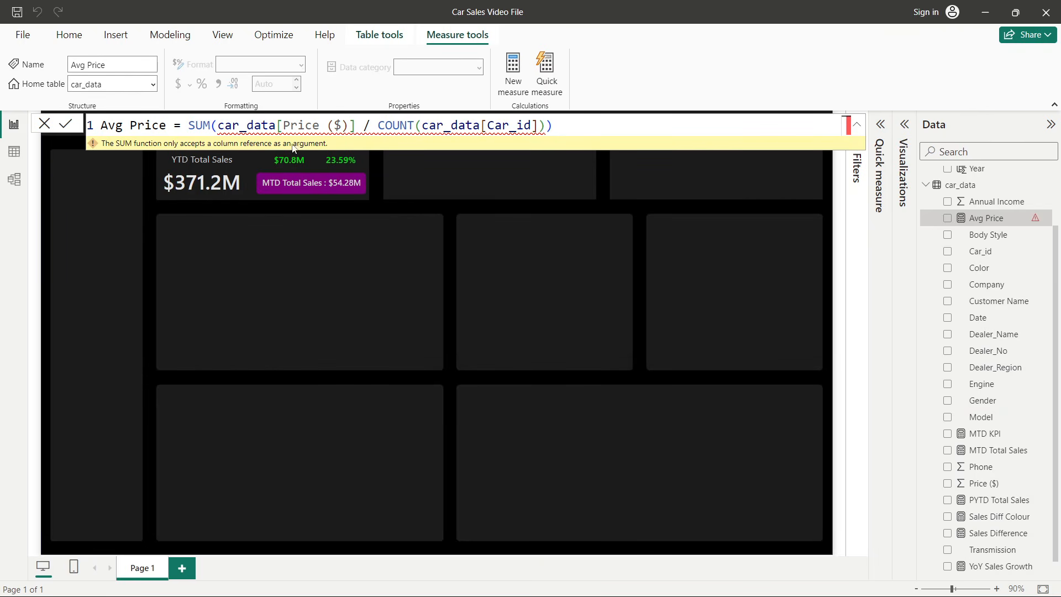
- Fix the Avg Price formula's parentheses so SUM closes before the division, and commit it
left_click(355, 127)
type(")")
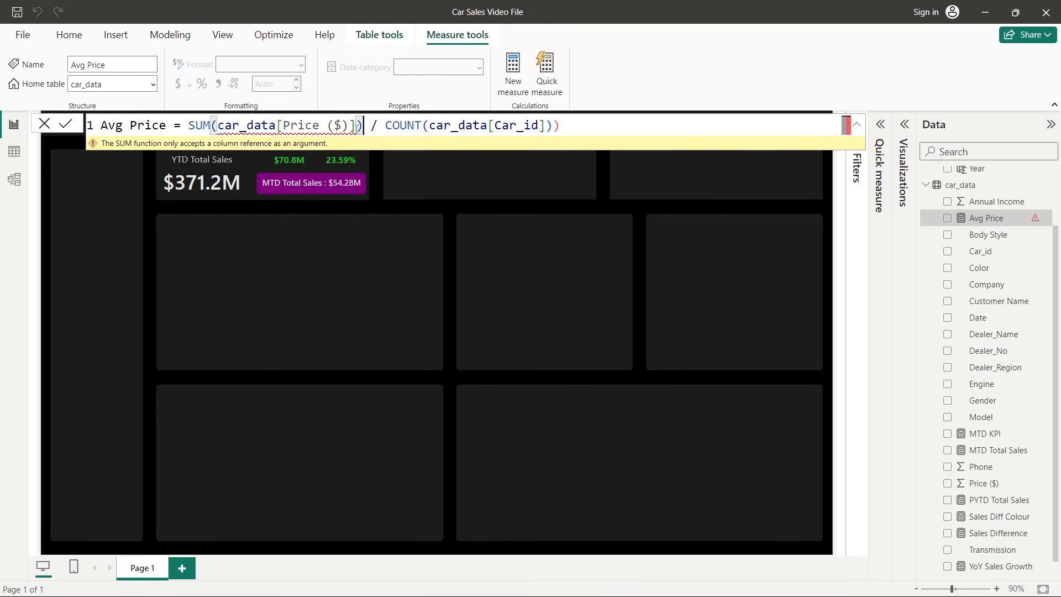
left_click(621, 127)
key("BackSpace")
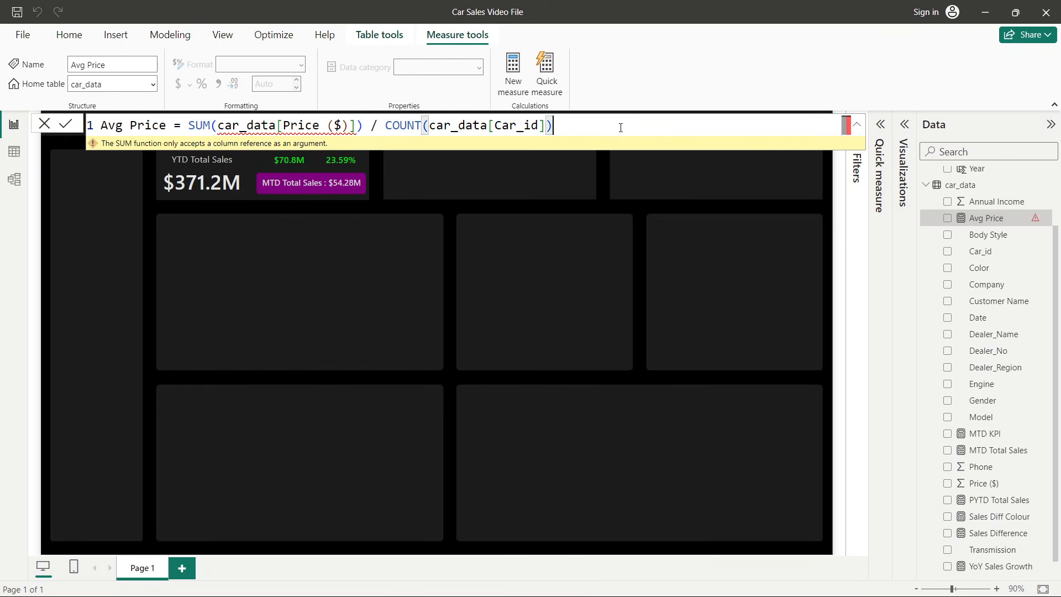
left_click(65, 127)
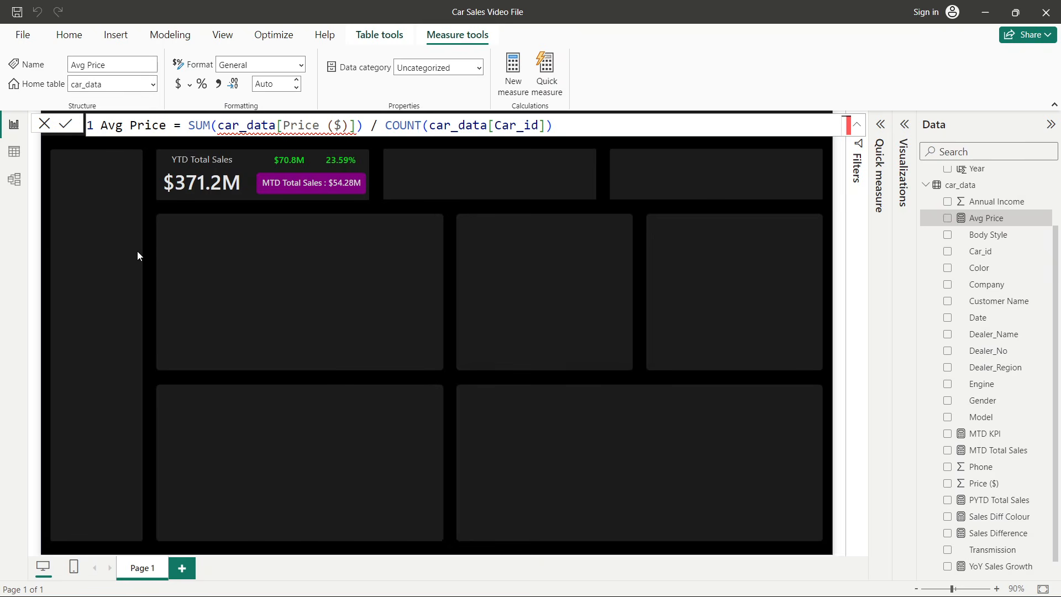
left_click(61, 250)
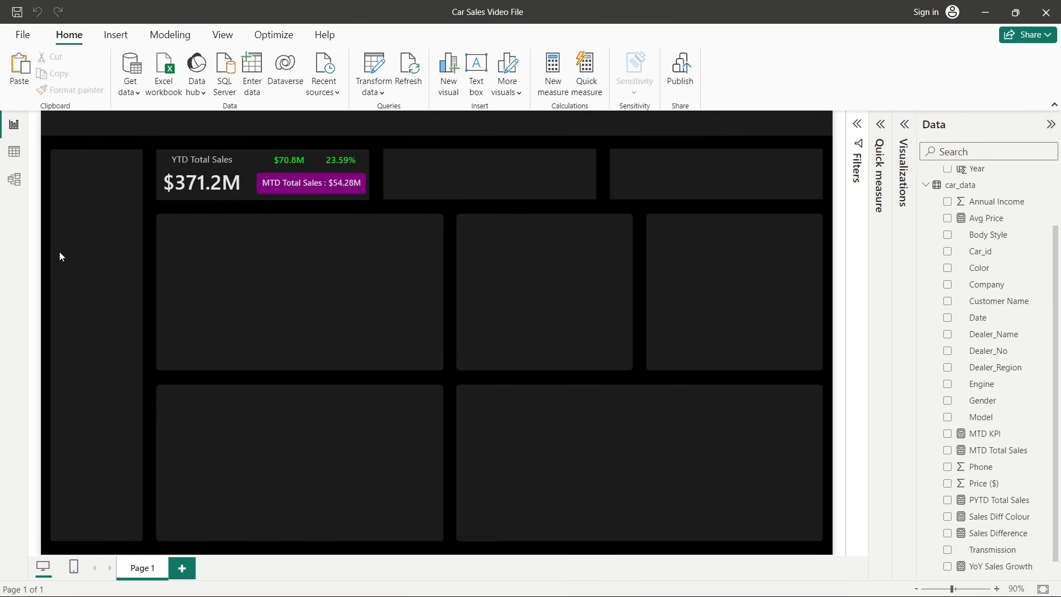
- Create a new measure YTD Avg Price = TOTALYTD([Avg Price], 'Calendar Table'[Date])
right_click(991, 222)
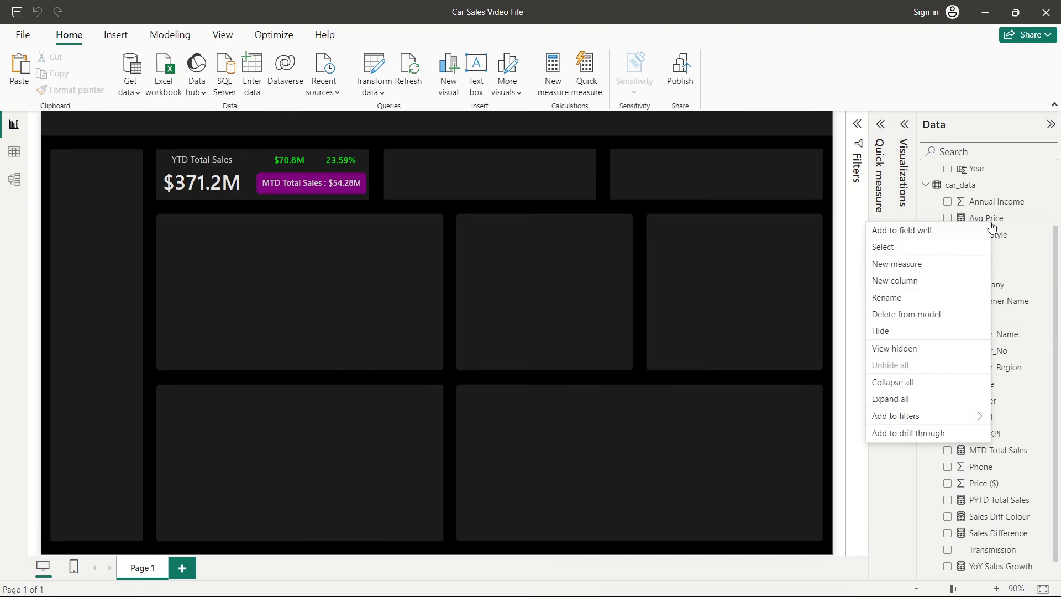
left_click(931, 262)
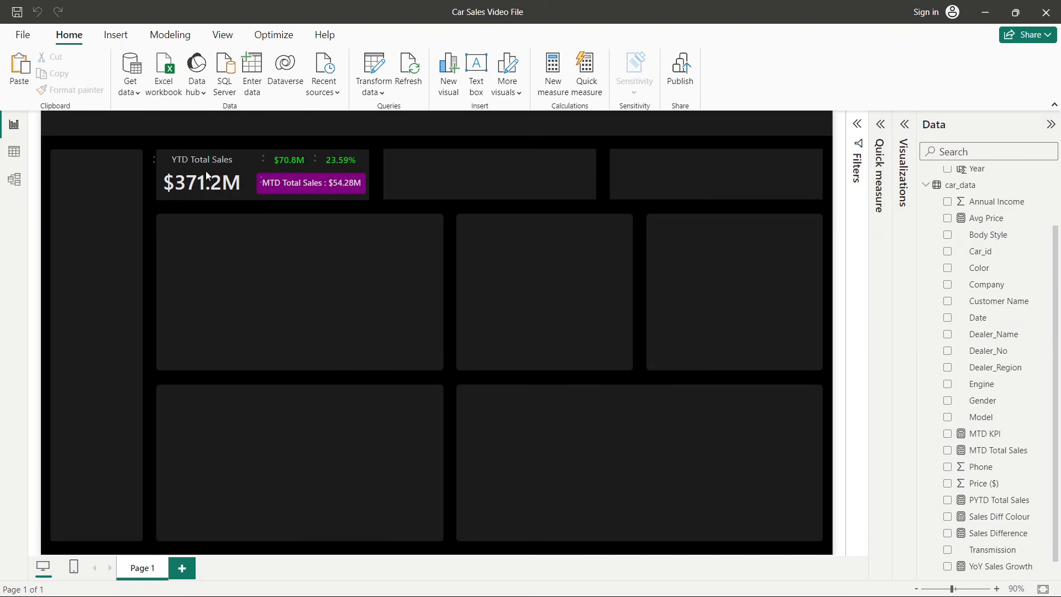
double_click(125, 126)
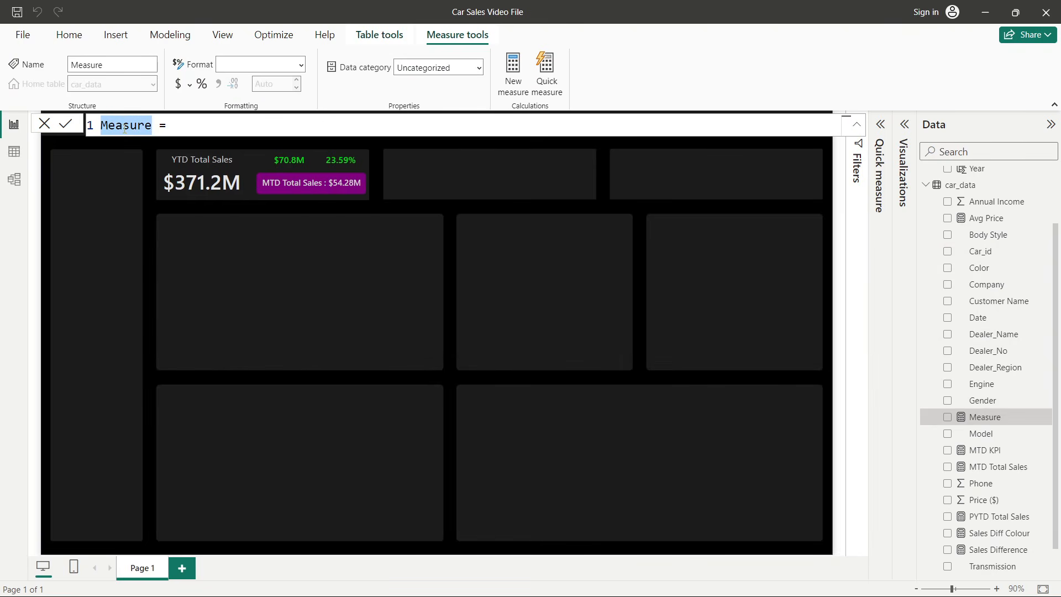
type("YTD Avg")
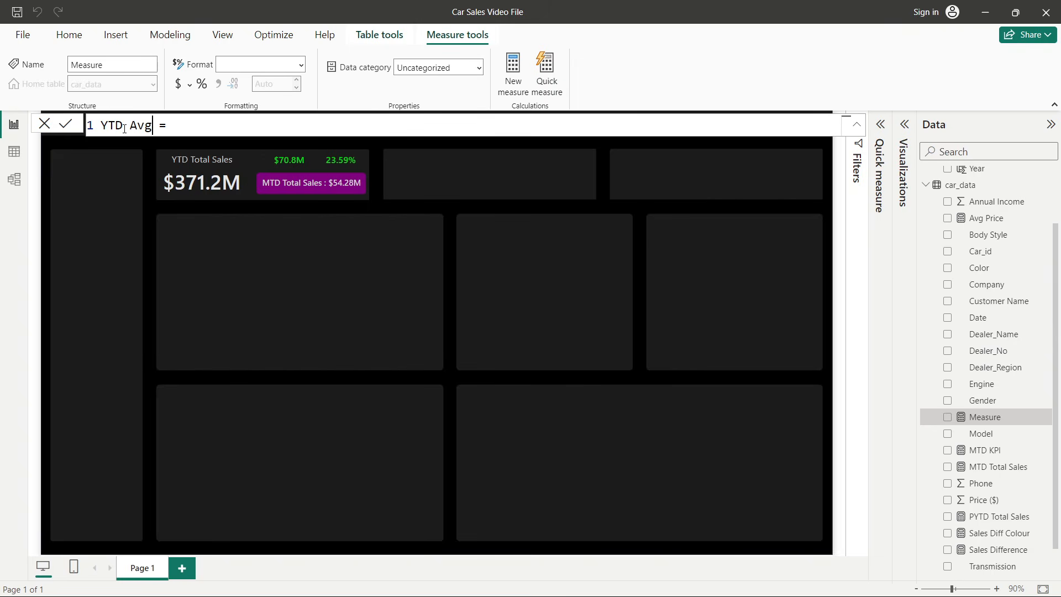
type(" Pro")
key("BackSpace")
type("ice")
left_click(251, 122)
type("tot")
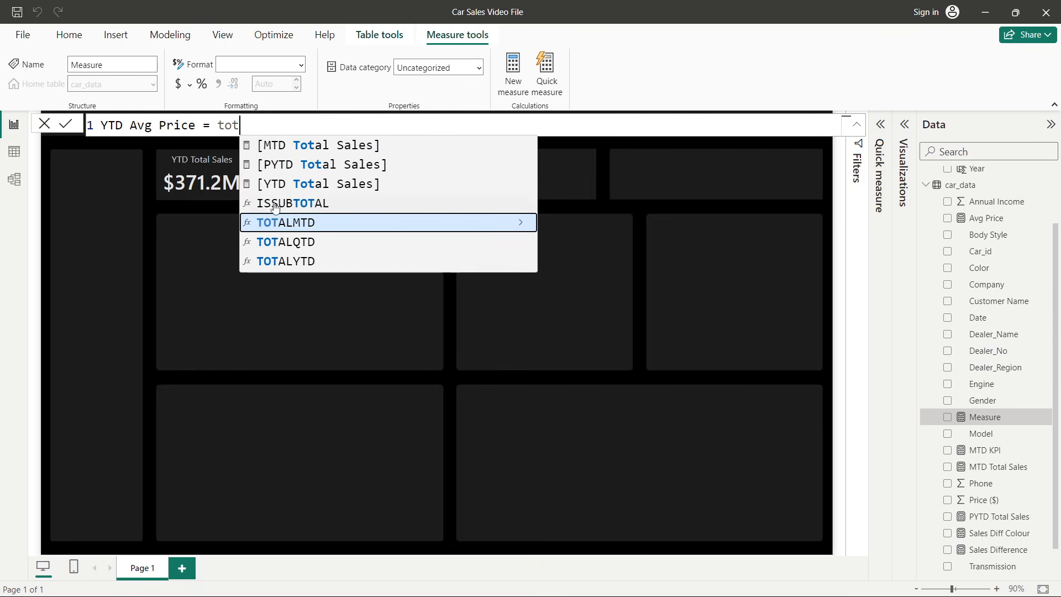
left_click(286, 263)
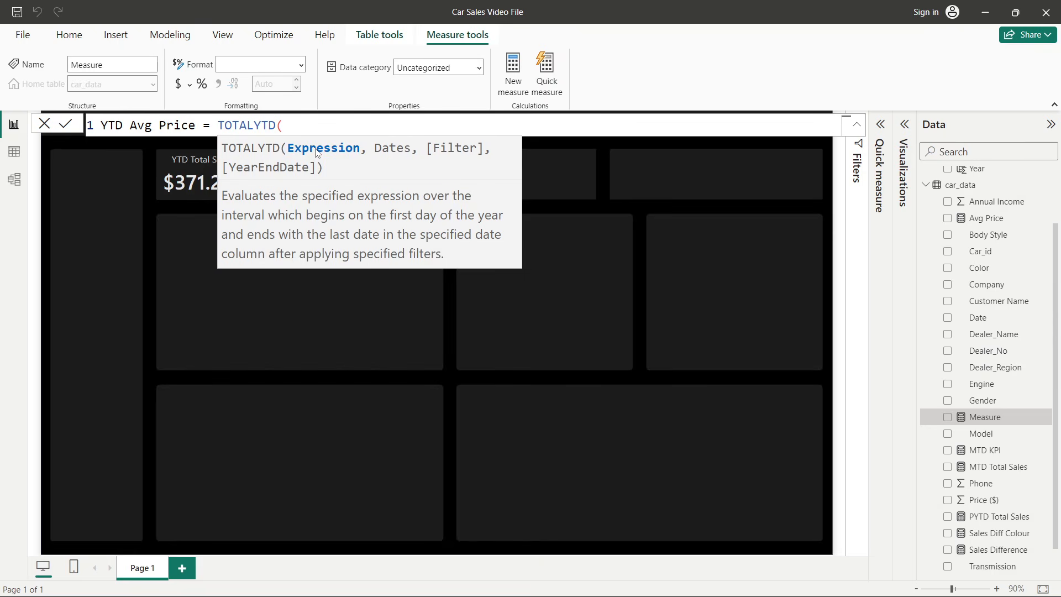
type("avg")
left_click(316, 150)
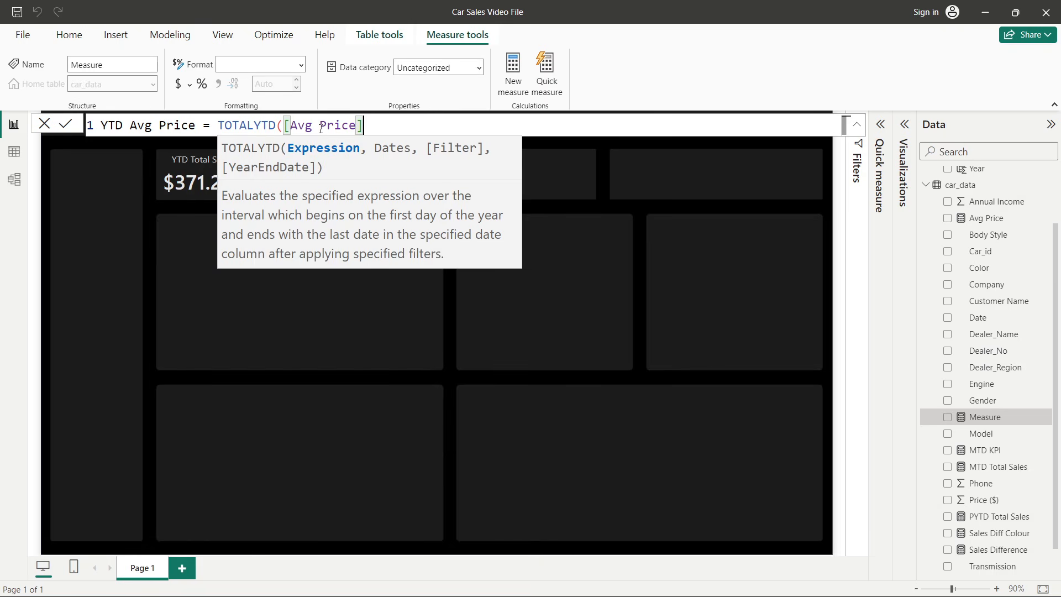
type(", ")
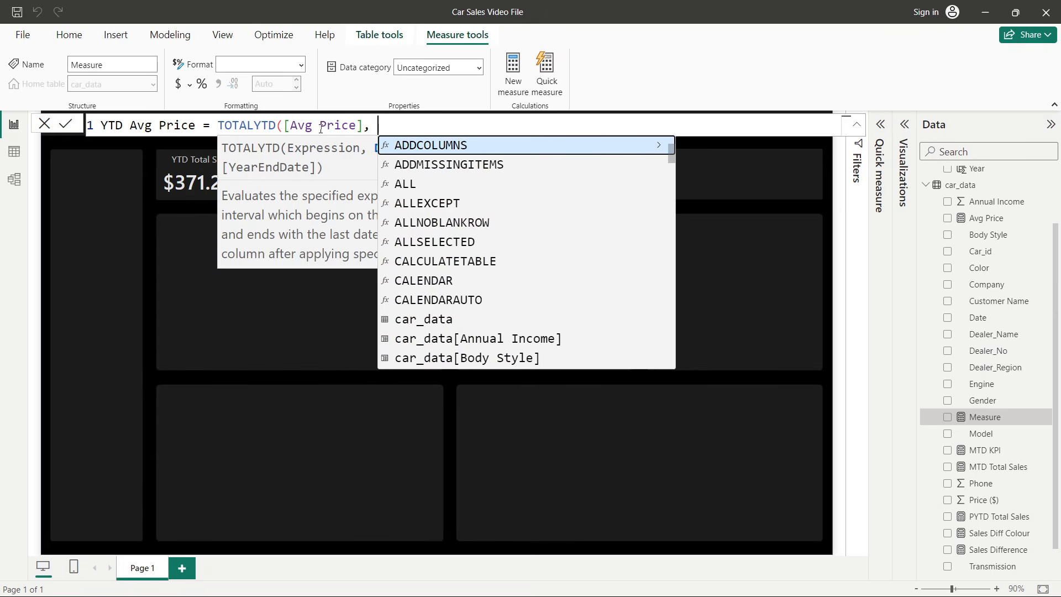
type("cale")
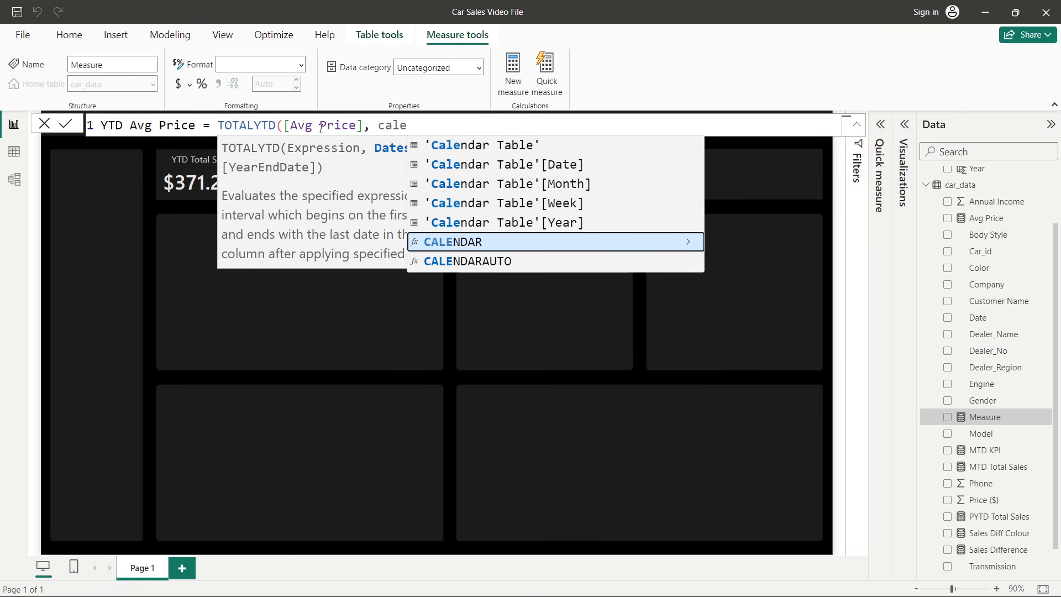
left_click(496, 164)
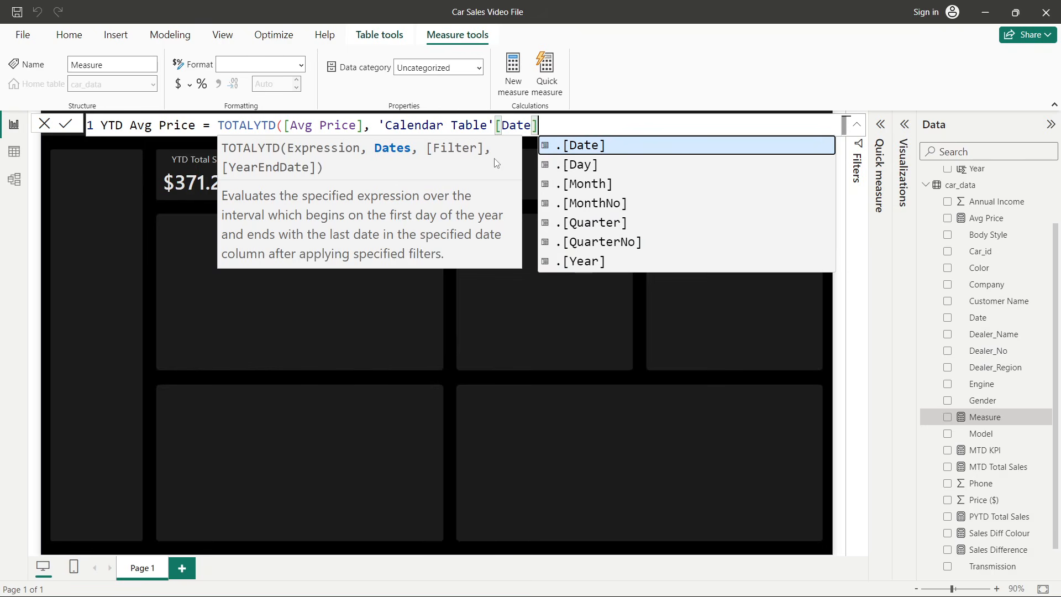
key("Escape")
type(")")
key("Return")
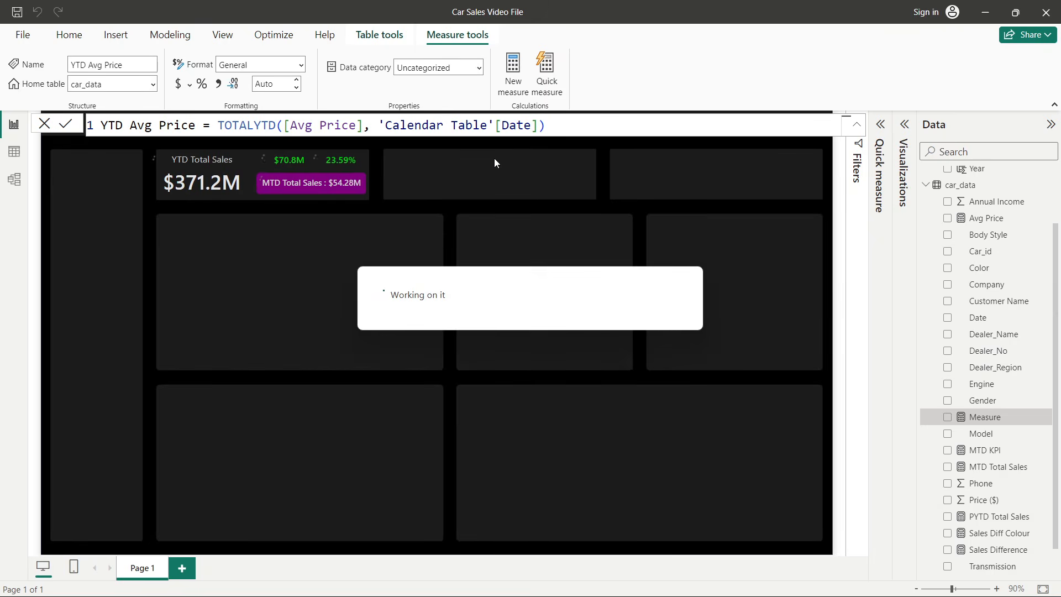
left_click(45, 127)
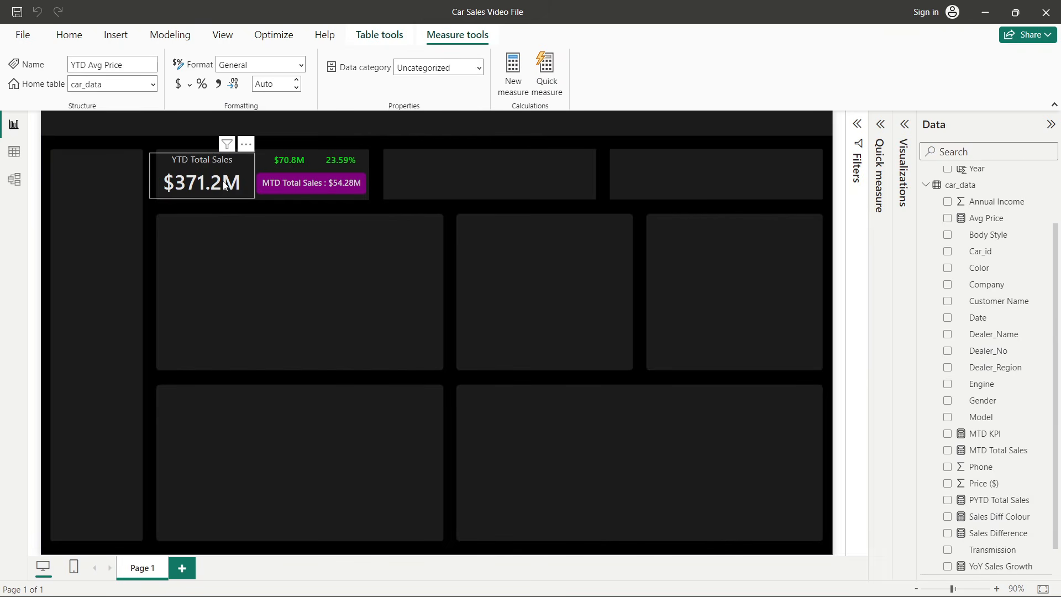
- Duplicate the YTD Total Sales card and place the copy in the second KPI box
left_click(224, 186)
key("ctrl+c")
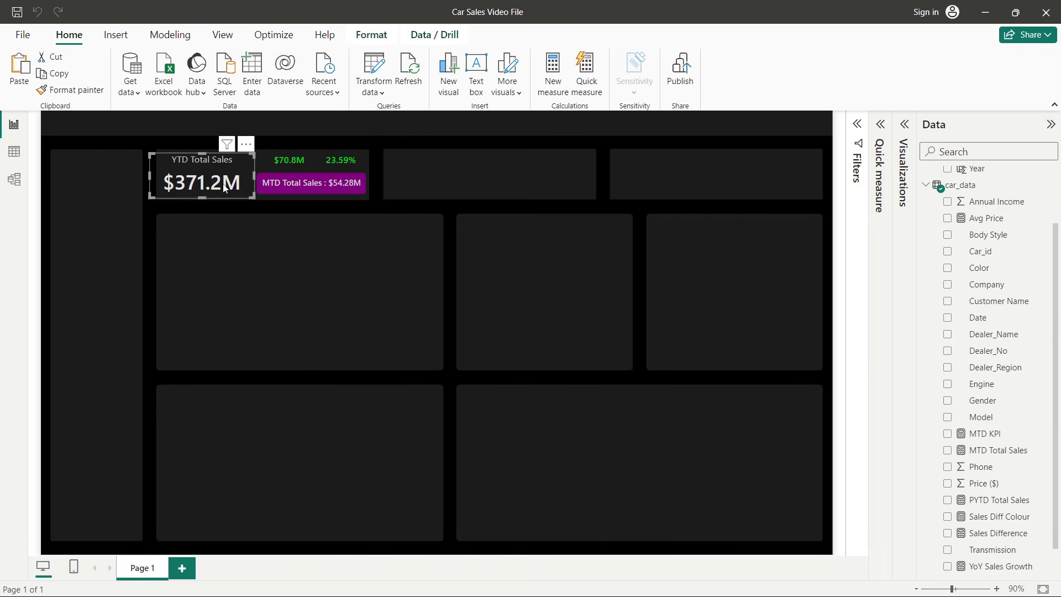
key("ctrl+v")
left_click_drag(225, 185, 441, 178)
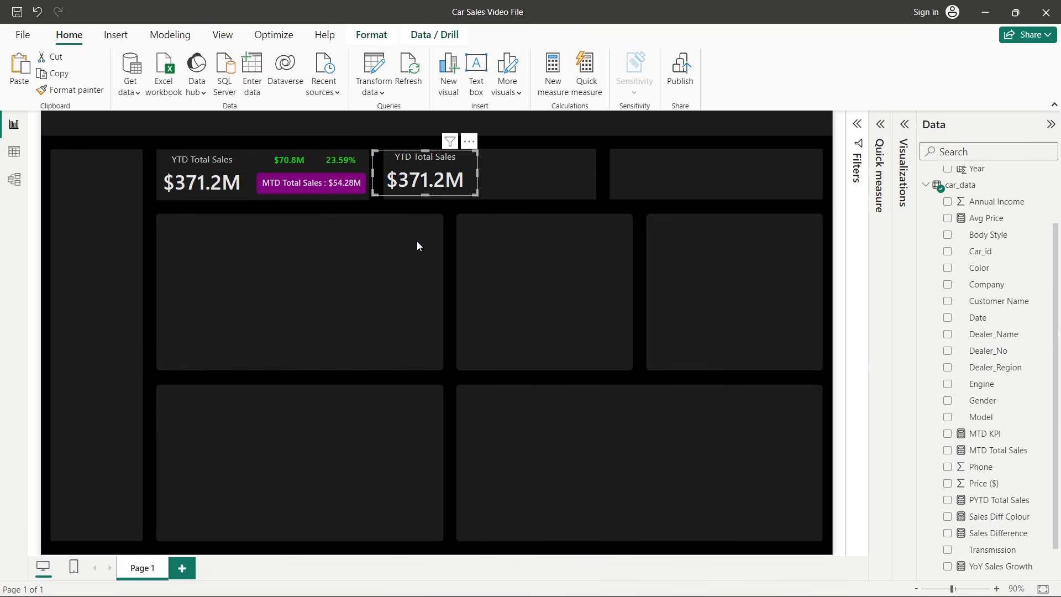
key("Right")
key("Right")
key("Right")
key("Right")
key("Right")
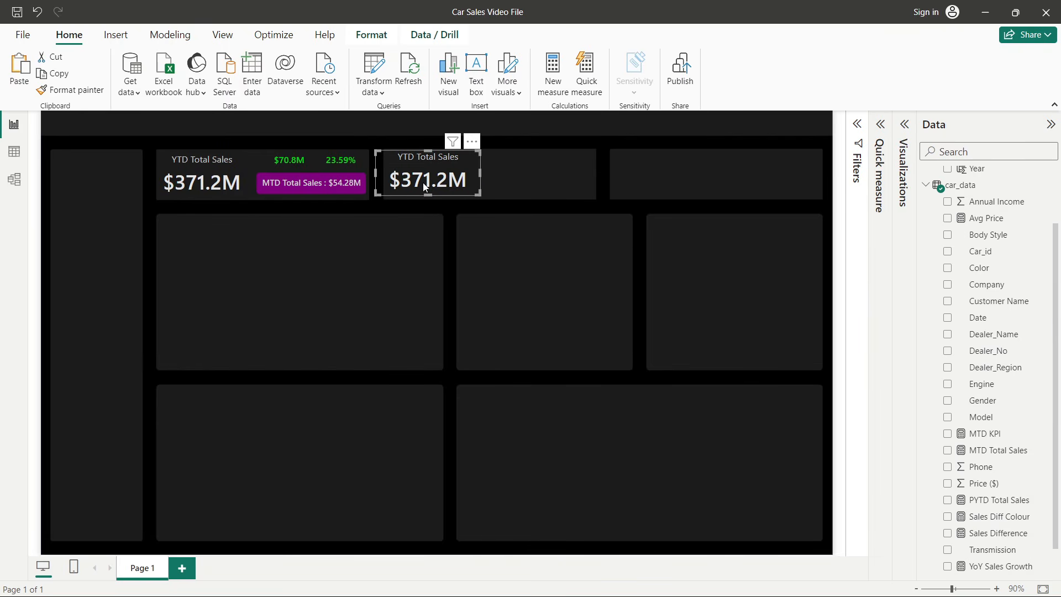
left_click_drag(423, 184, 427, 187)
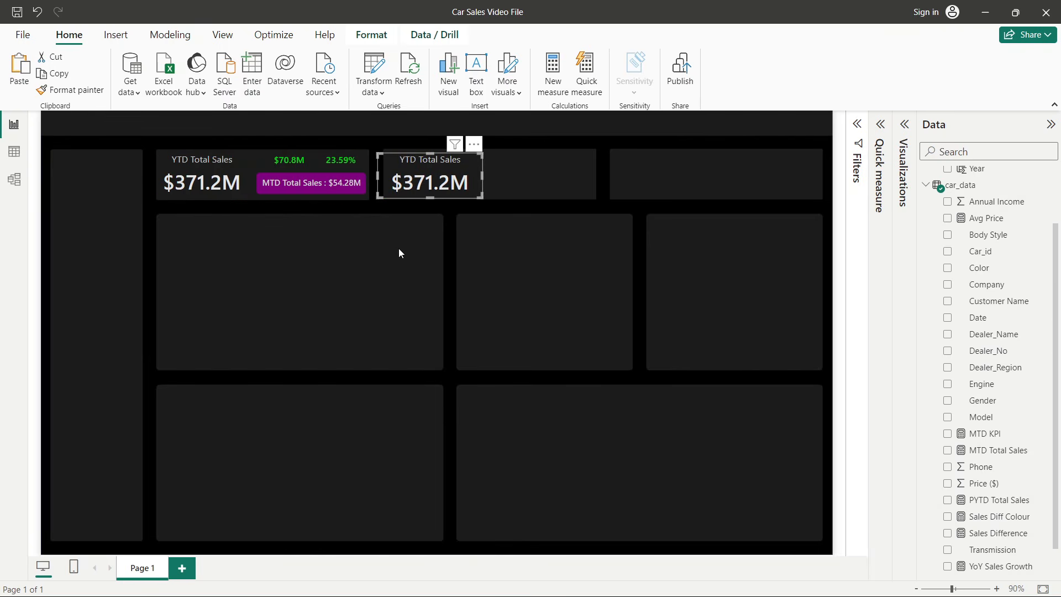
- Replace the copied card's field YTD Total Sales with the YTD Avg Price measure
left_click(908, 125)
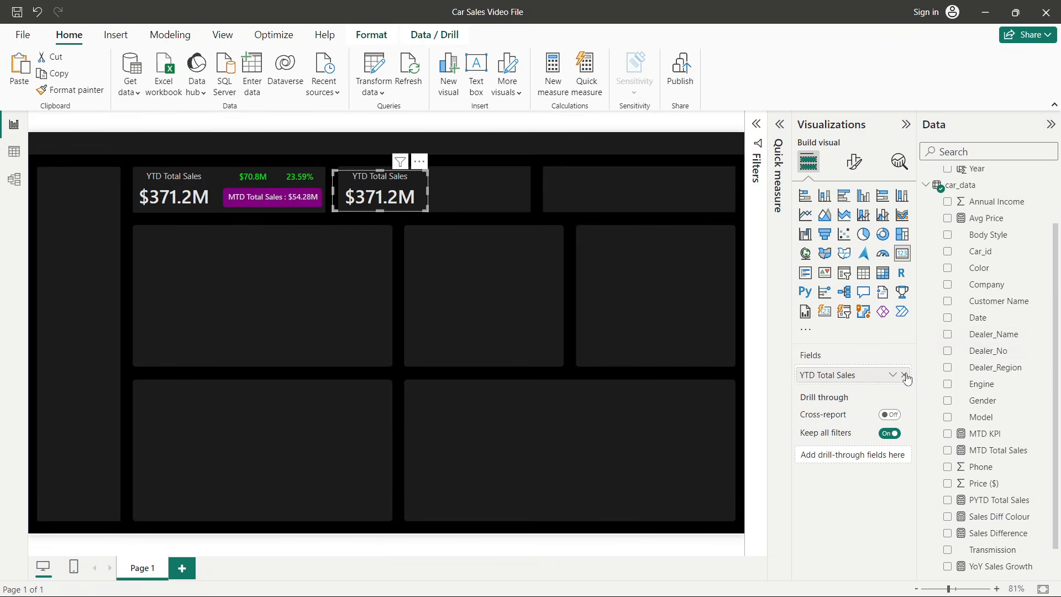
left_click(904, 375)
scroll(1016, 375, "down", 1)
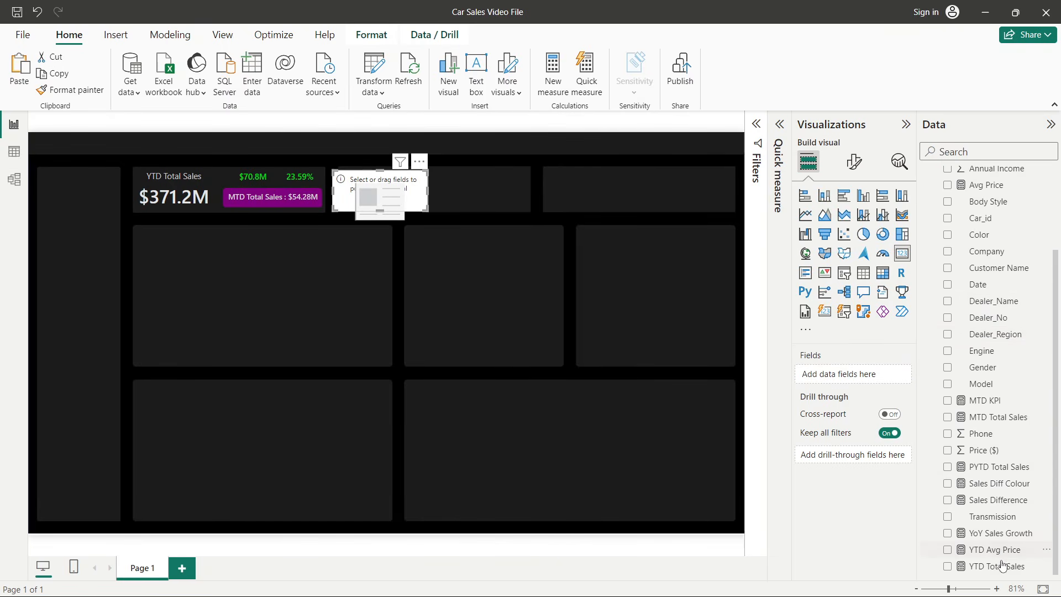
left_click(948, 549)
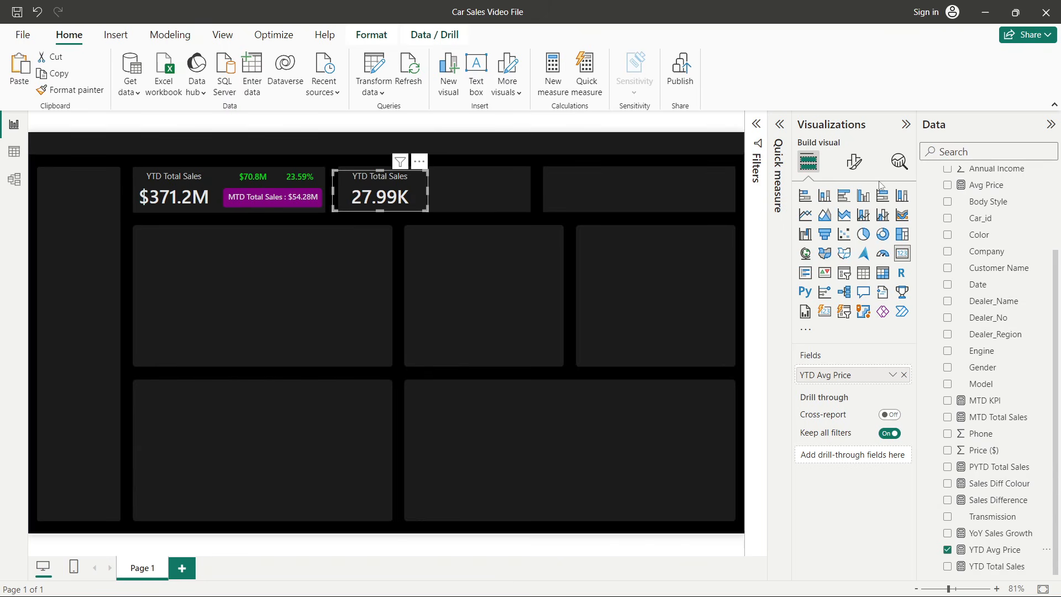
- Change the copied card's title text to YTD Avg Price
left_click(854, 161)
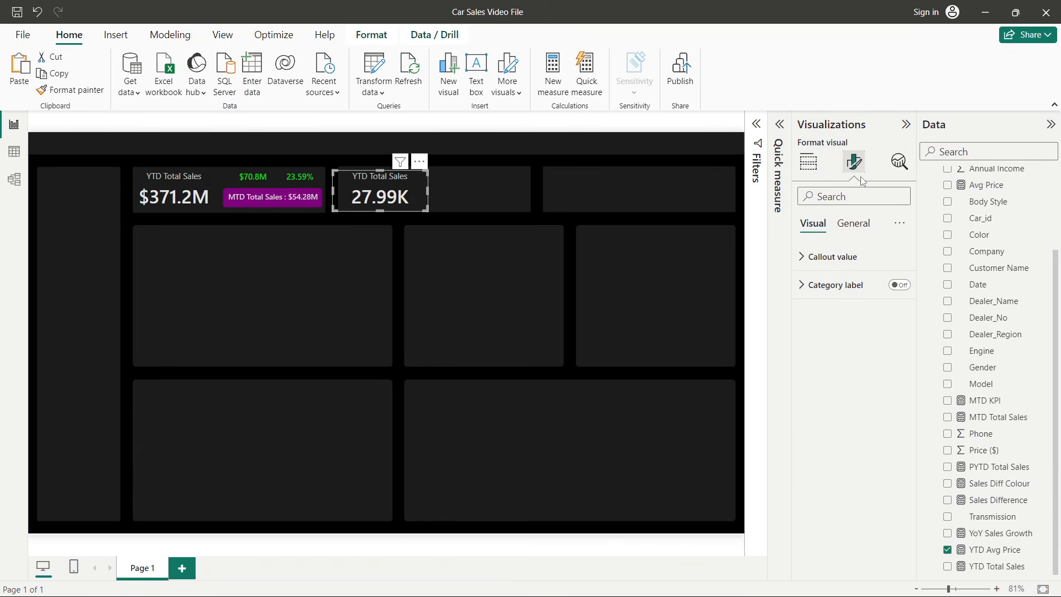
left_click(853, 221)
left_click(832, 284)
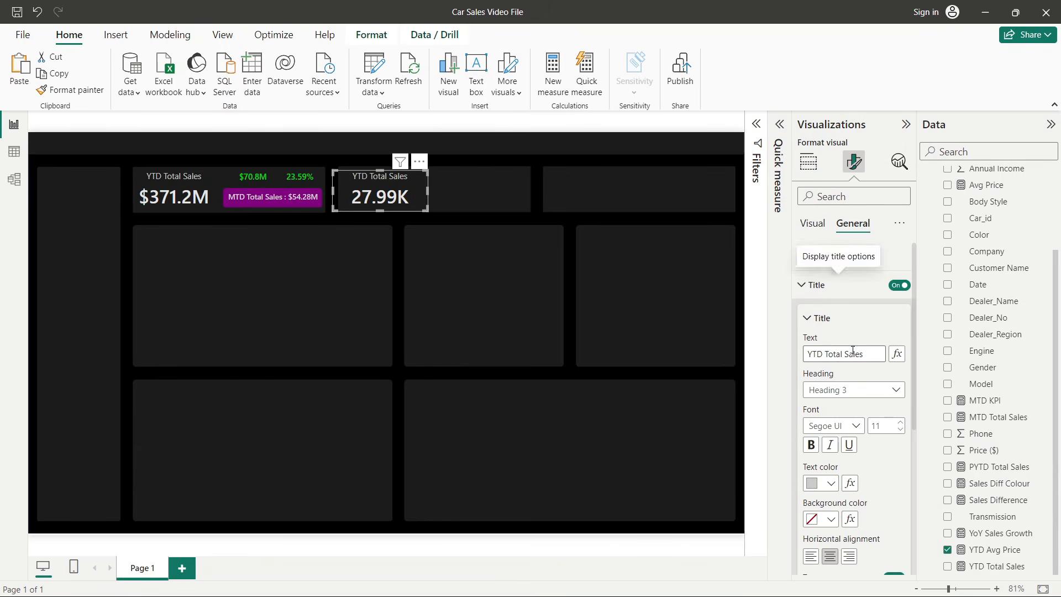
left_click(836, 354)
left_click_drag(827, 355, 865, 356)
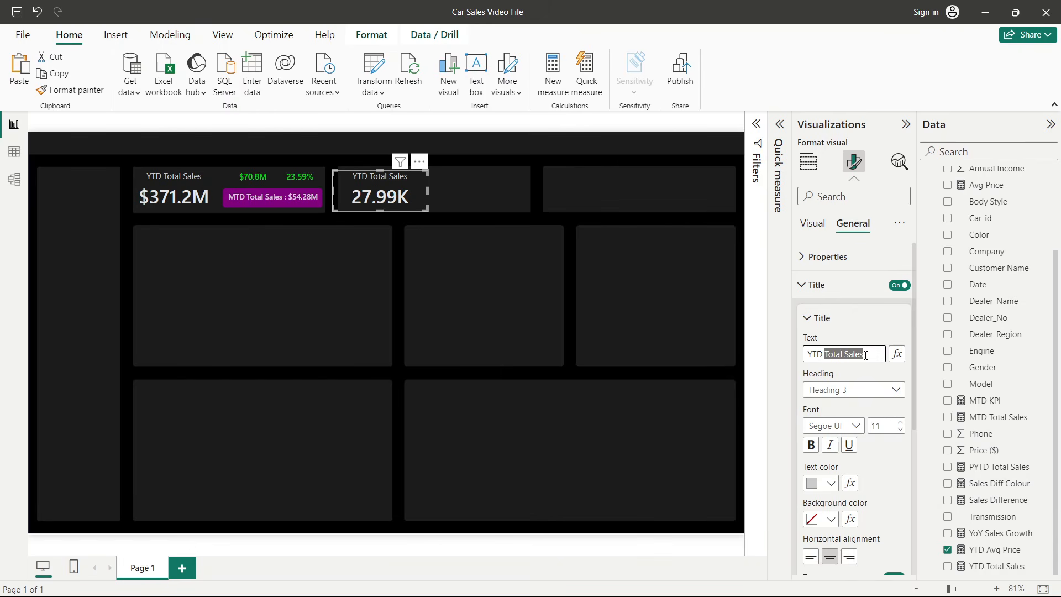
type("Avg Price")
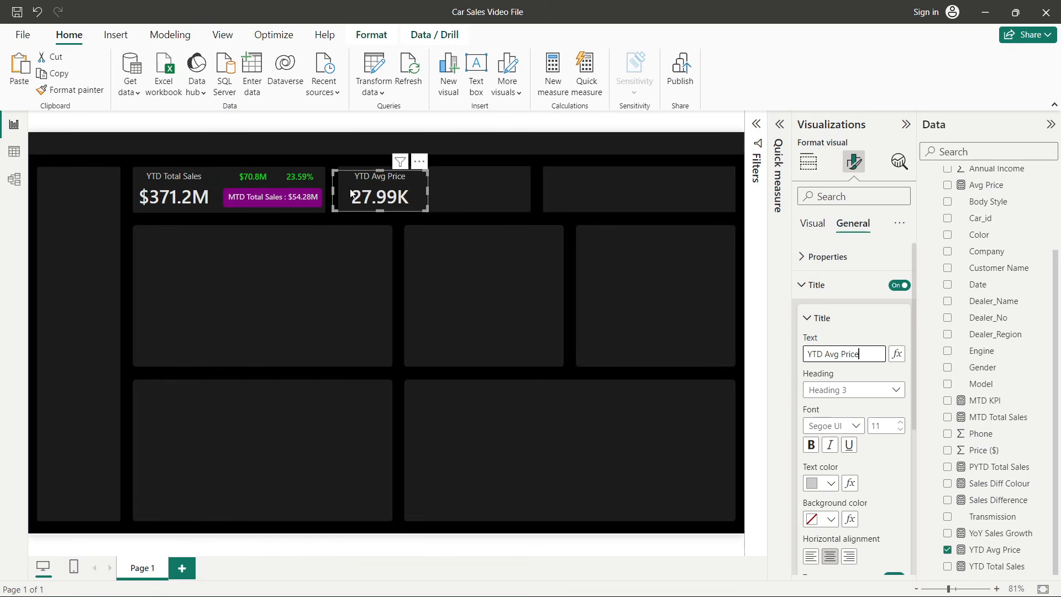
- Format the YTD Avg Price measure as currency with 1 decimal place
left_click(990, 549)
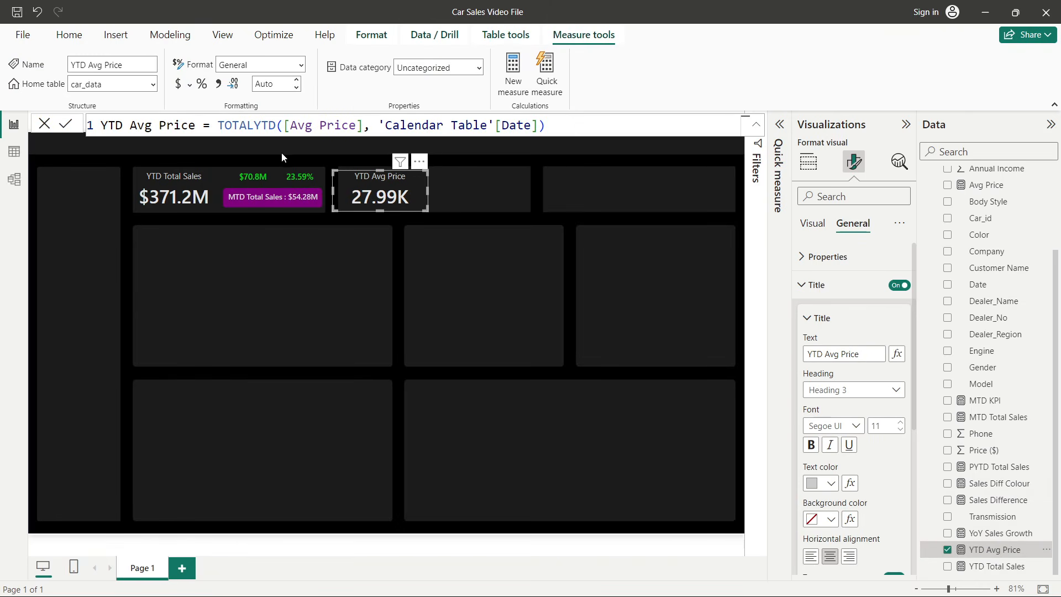
left_click(178, 83)
left_click(264, 84)
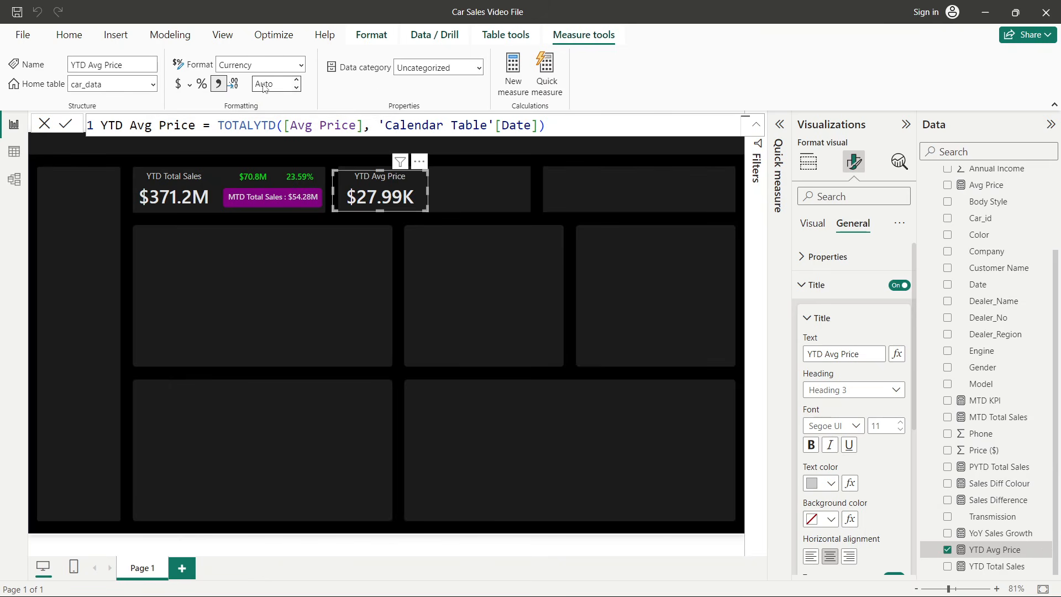
key("BackSpace")
key("BackSpace")
key("BackSpace")
key("BackSpace")
type("1")
key("Return")
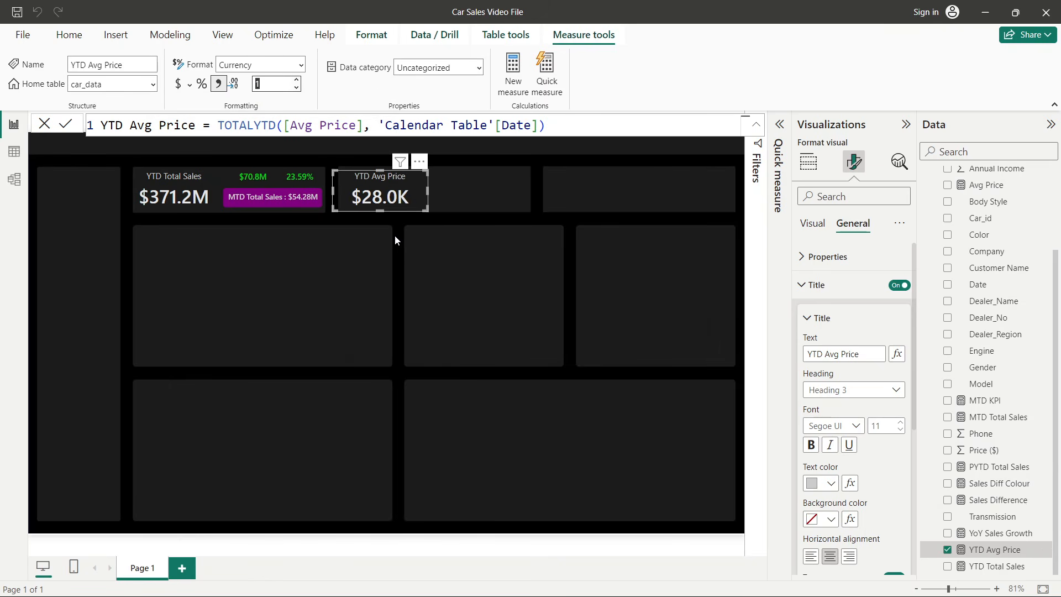
left_click(394, 240)
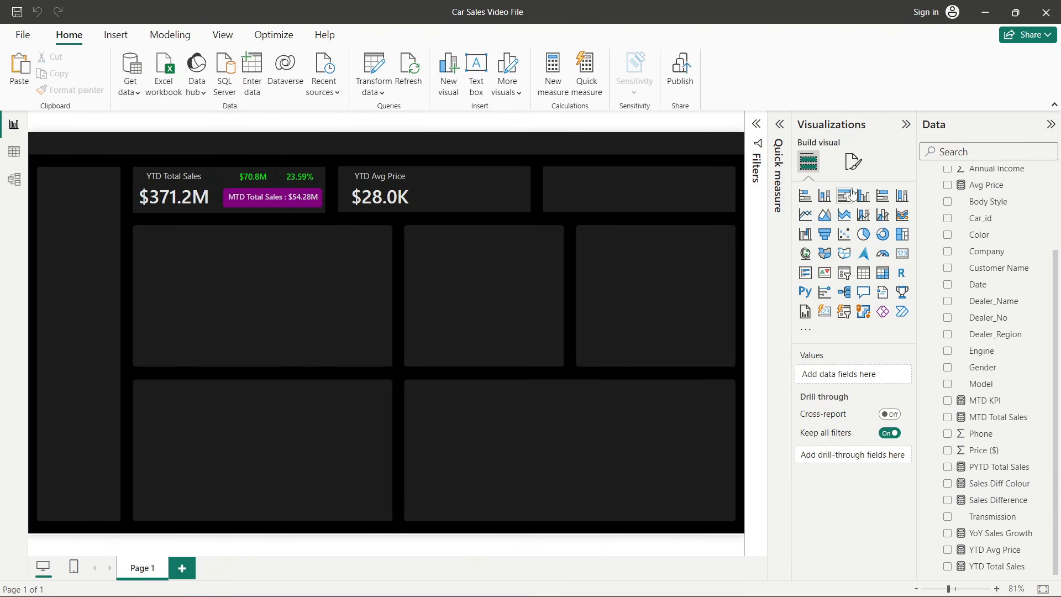
- Create a new measure PYTD Avg Price = CALCULATE([Avg Price], SAMEPERIODLASTYEAR('Calendar Table'[Date]))
right_click(992, 234)
left_click(934, 294)
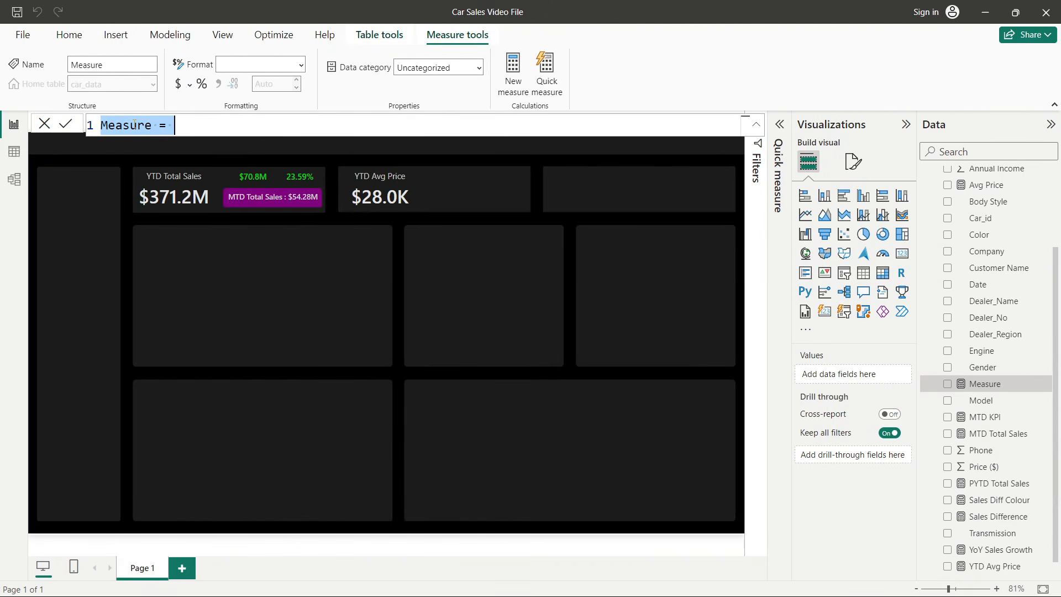
type("PY")
type("TD Avg P")
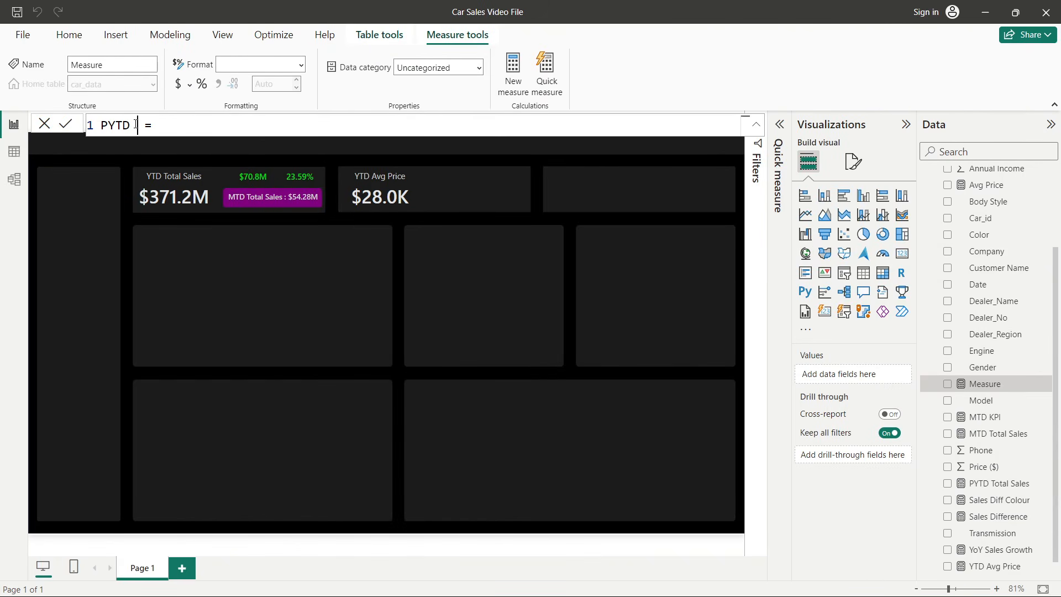
type("rice = CALCULATE(")
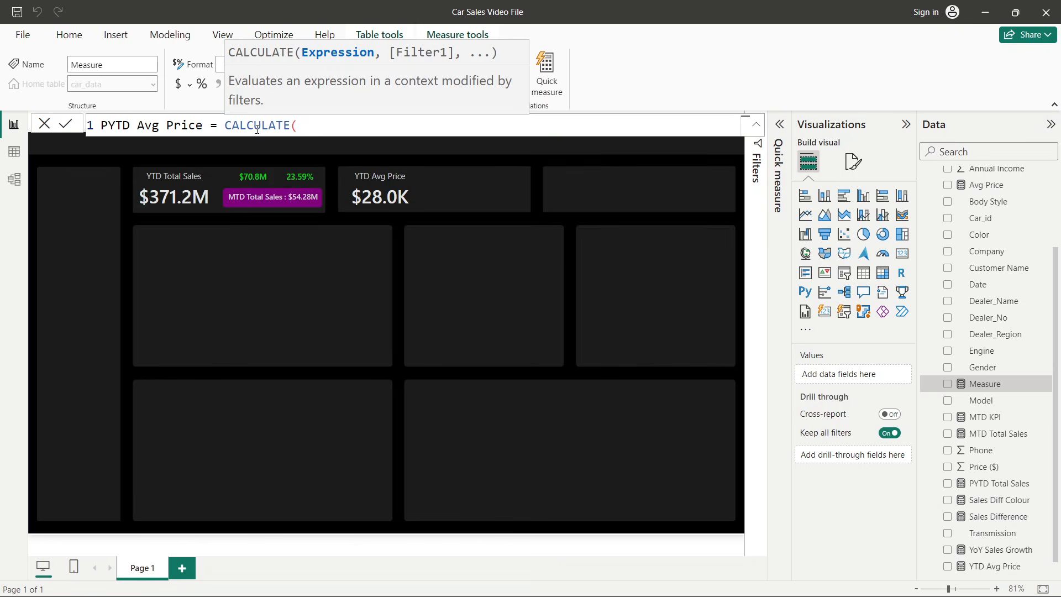
type("[Avg Price]")
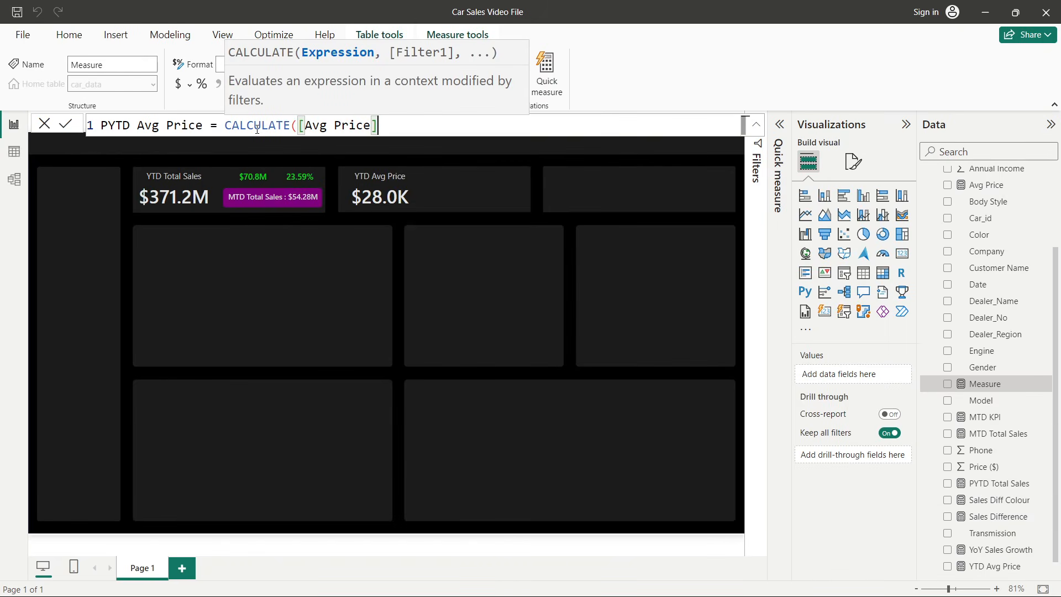
type(", SAMEPERIODLASTYEAR(")
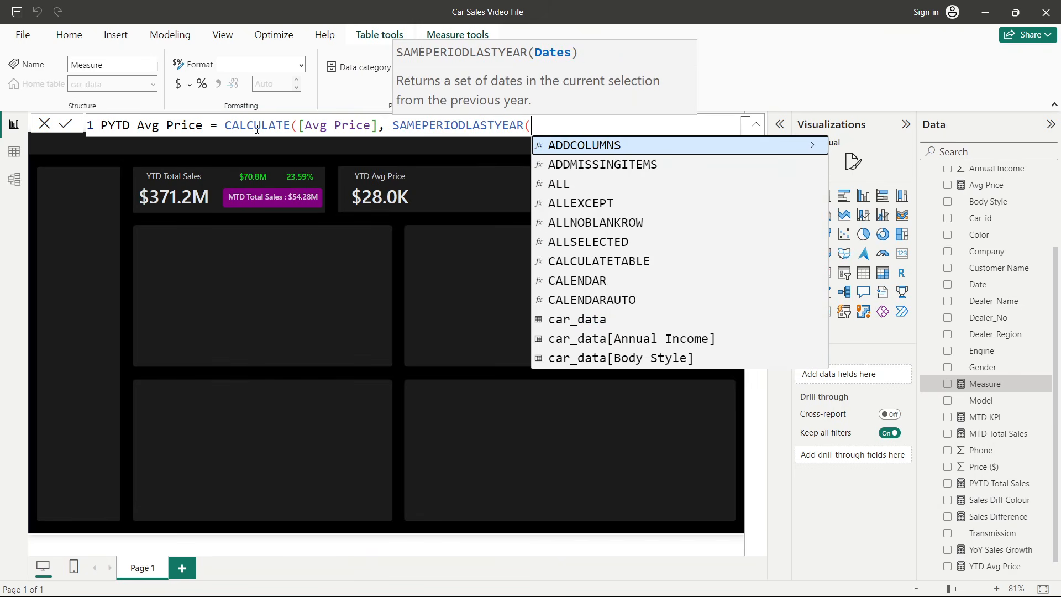
type("cale")
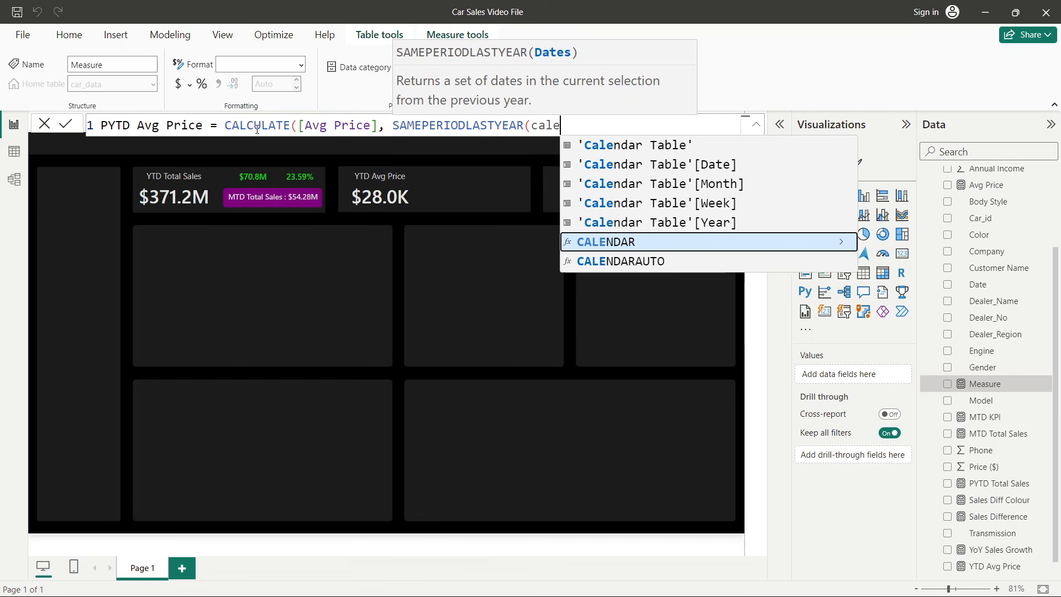
left_click(701, 164)
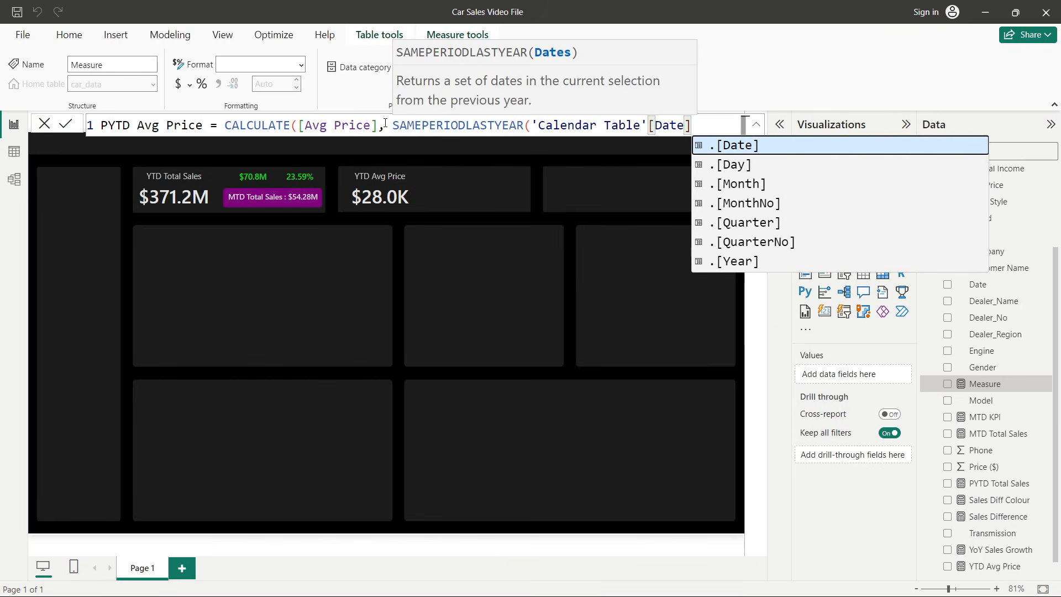
type(")")
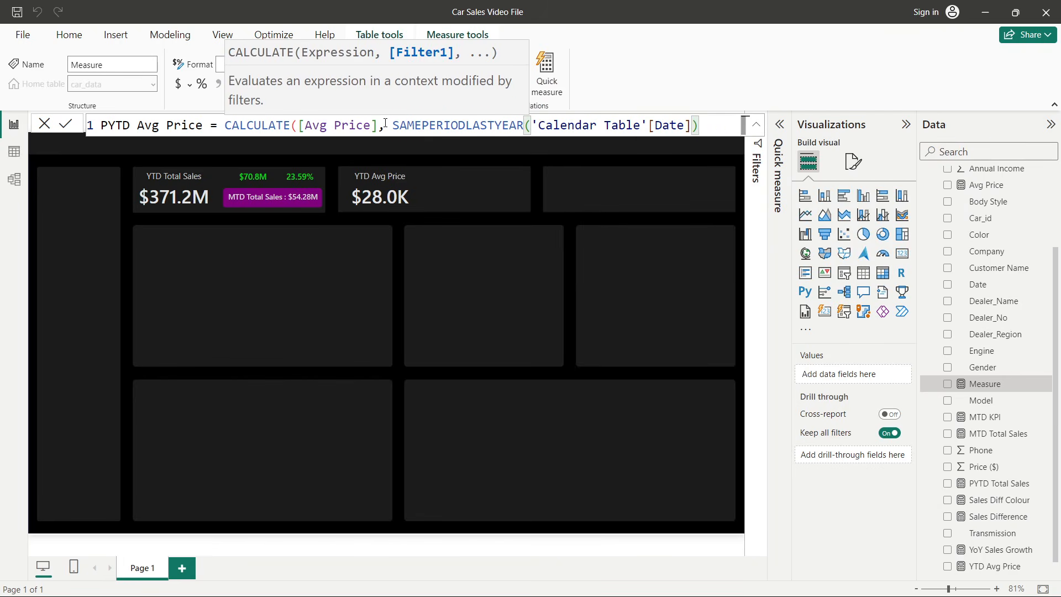
type(")")
key("Return")
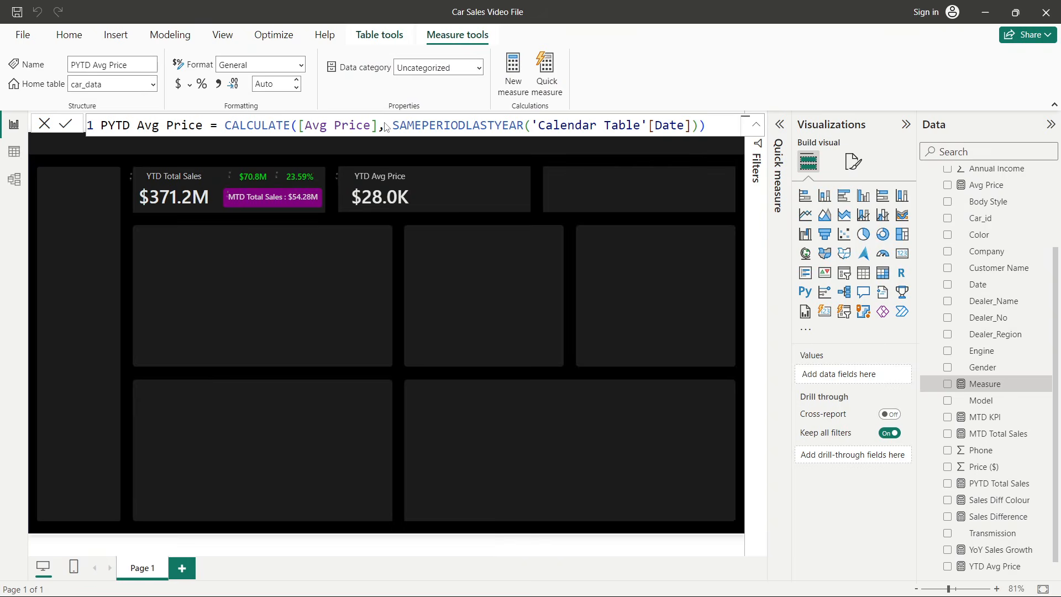
left_click(403, 253)
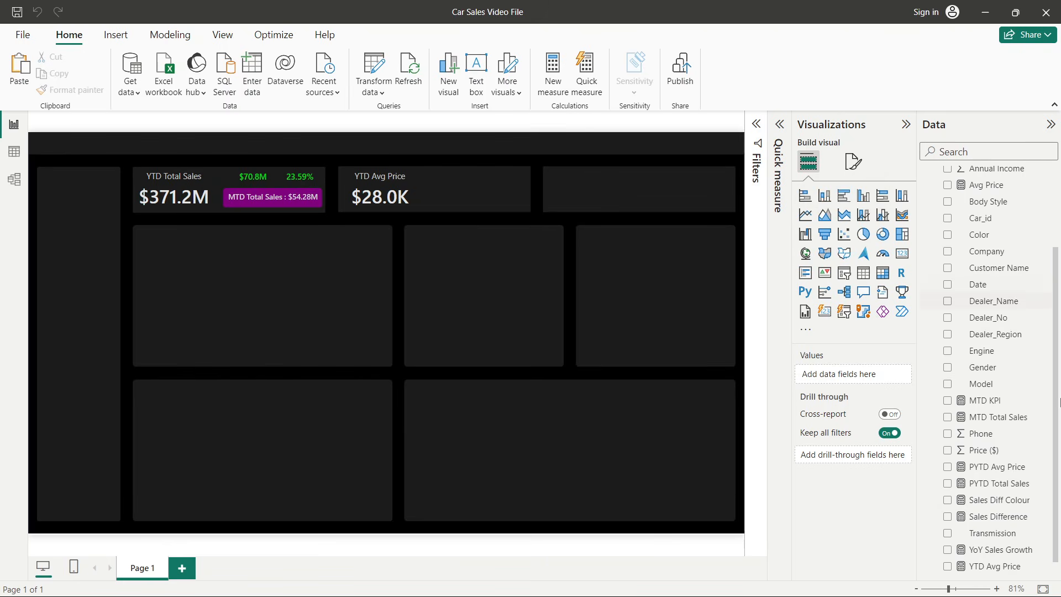
- Create a new measure Avg Price Diff = [YTD Avg Price] - [PYTD Avg Price] in car_data
scroll(980, 390, "up", 2)
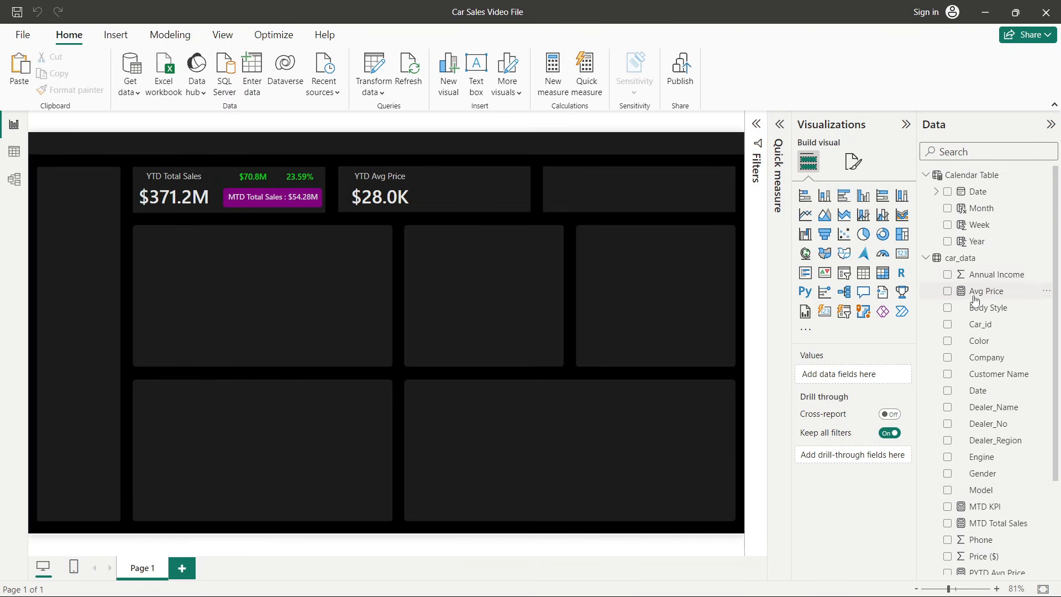
right_click(975, 306)
left_click(886, 364)
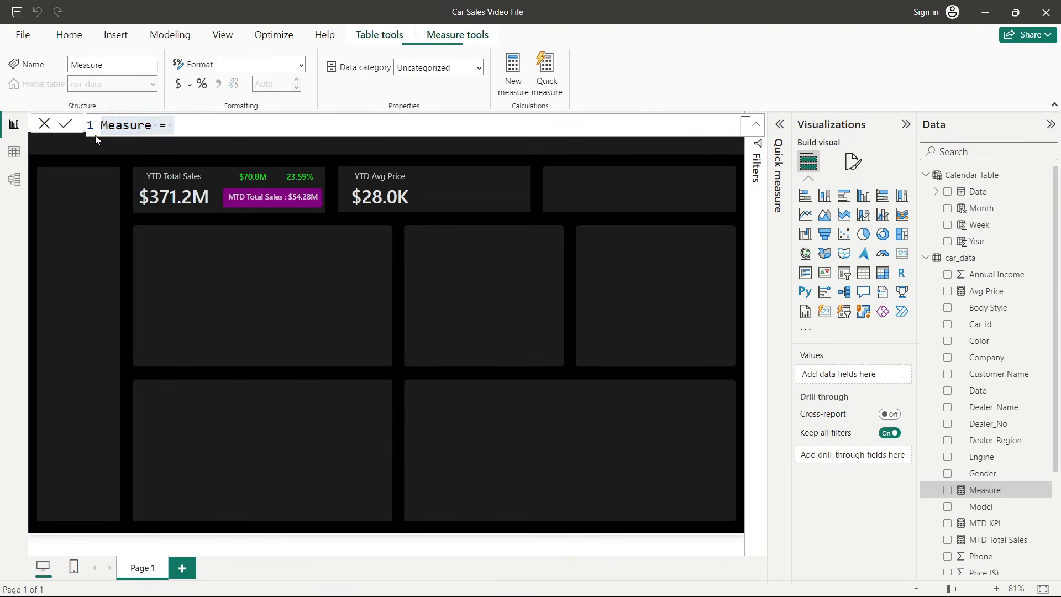
double_click(117, 126)
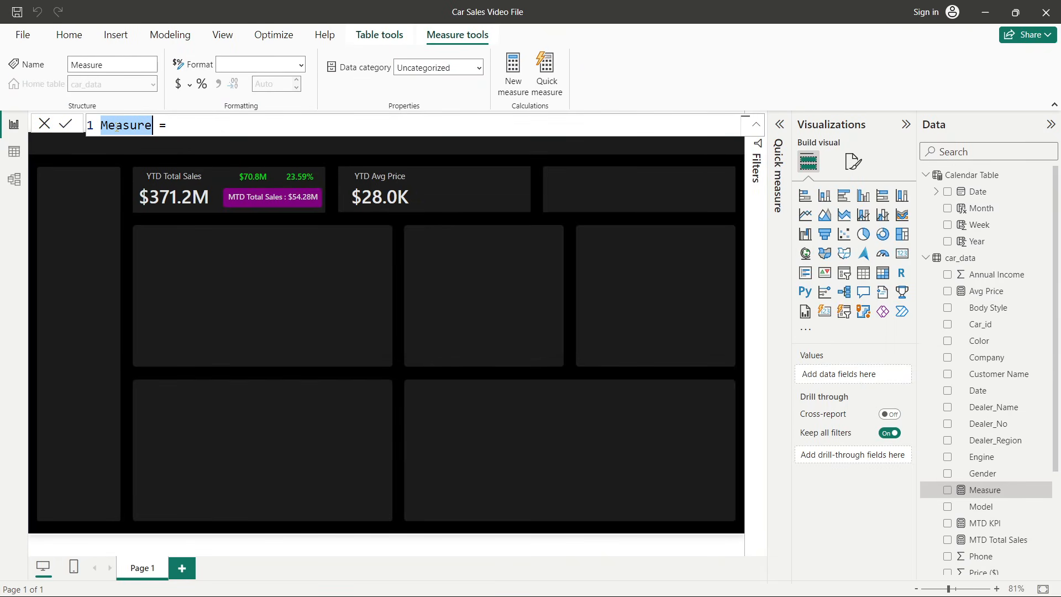
type("Avg")
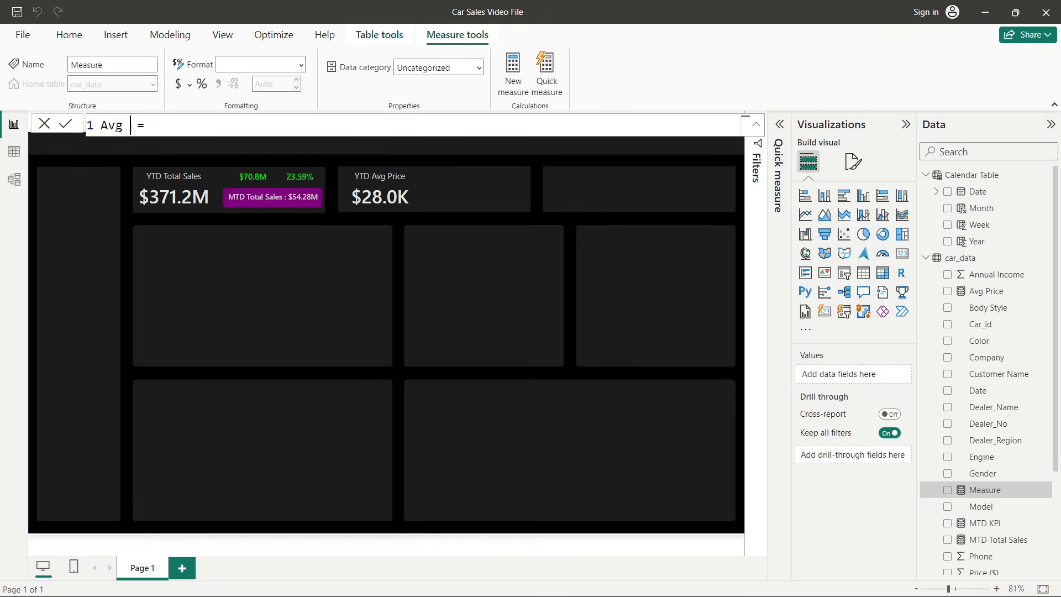
type(" Price Diff = ytd")
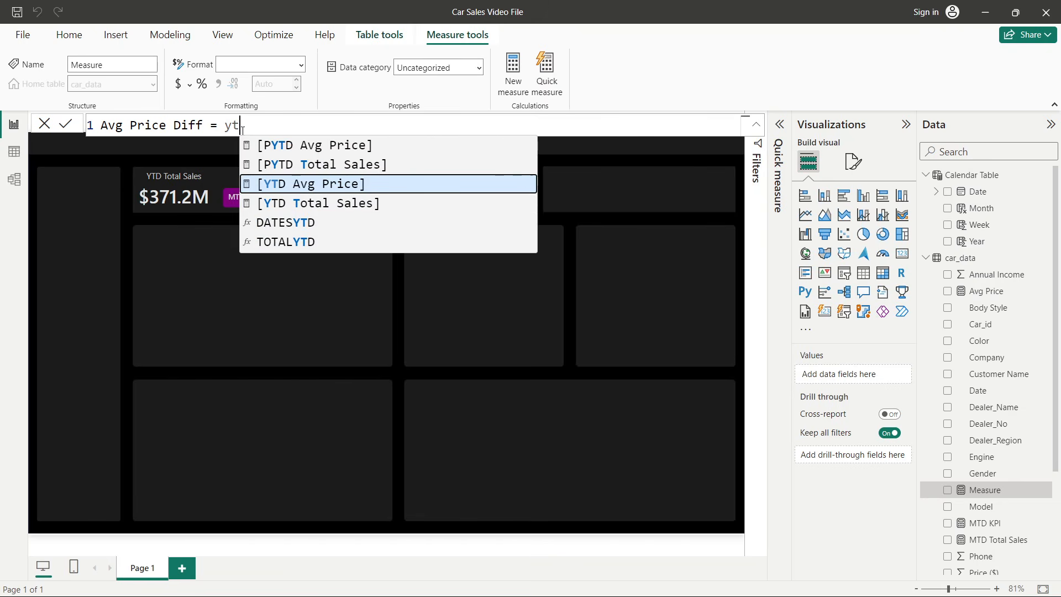
left_click(297, 185)
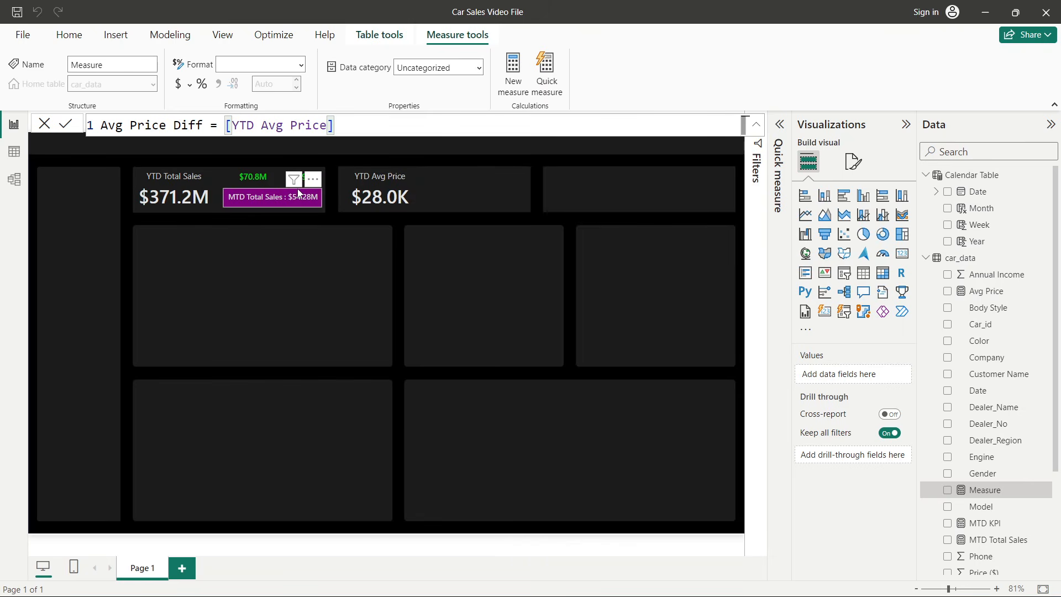
type("- p")
type("yt")
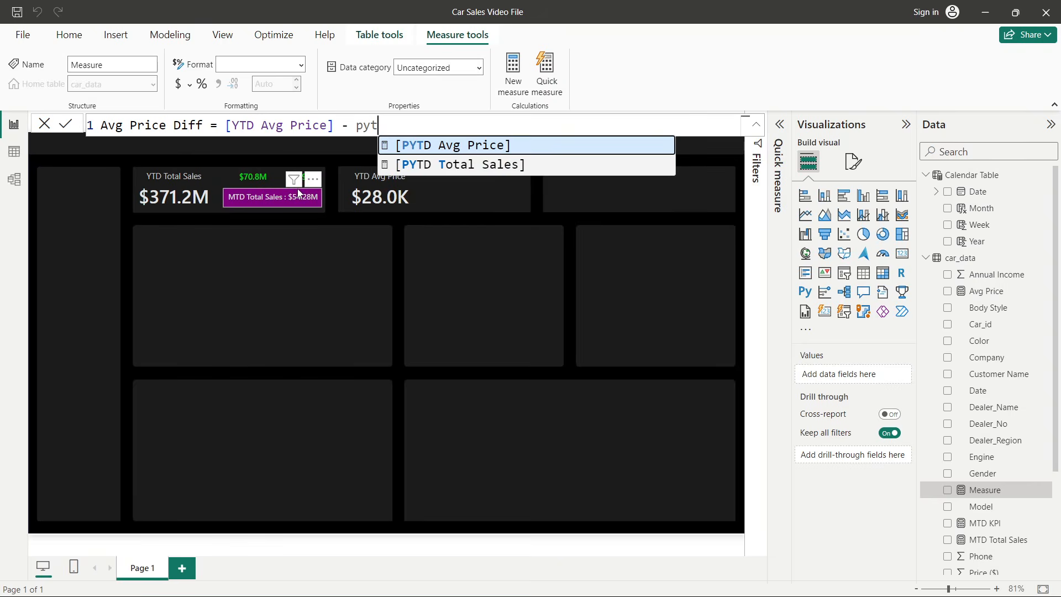
key("Tab")
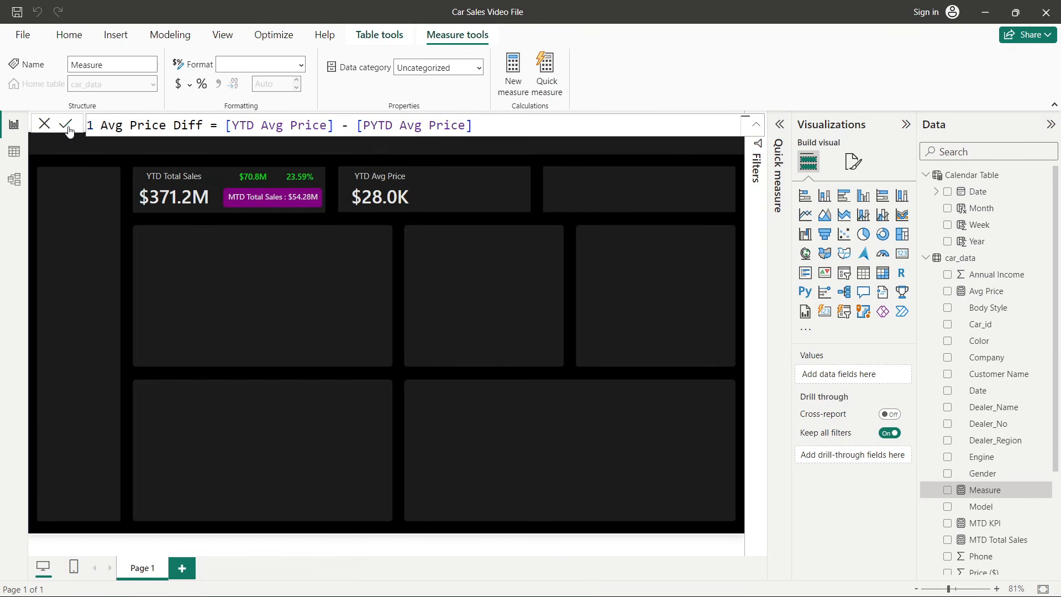
left_click(65, 123)
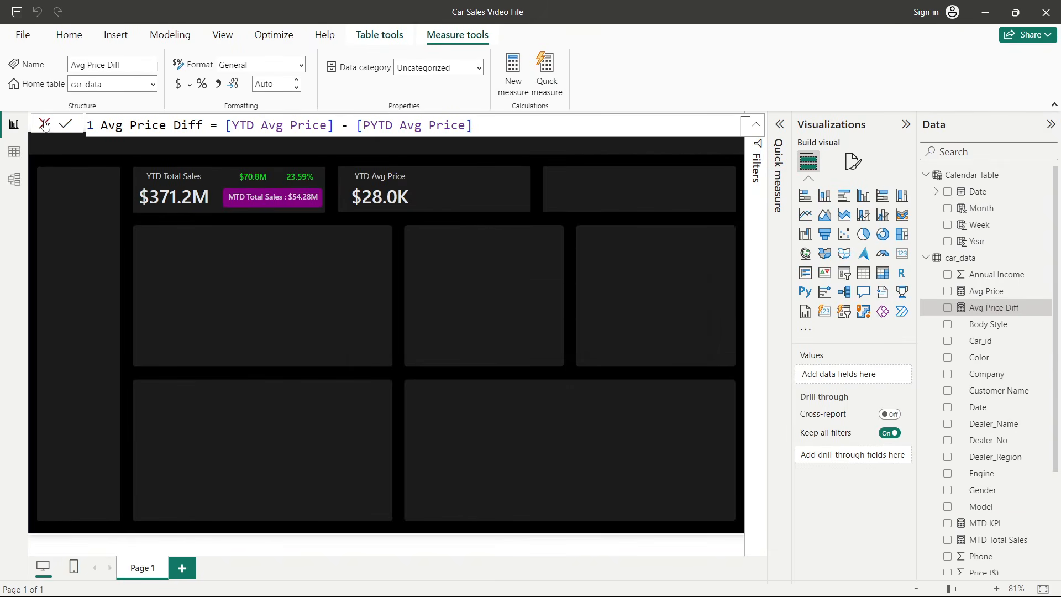
left_click(46, 127)
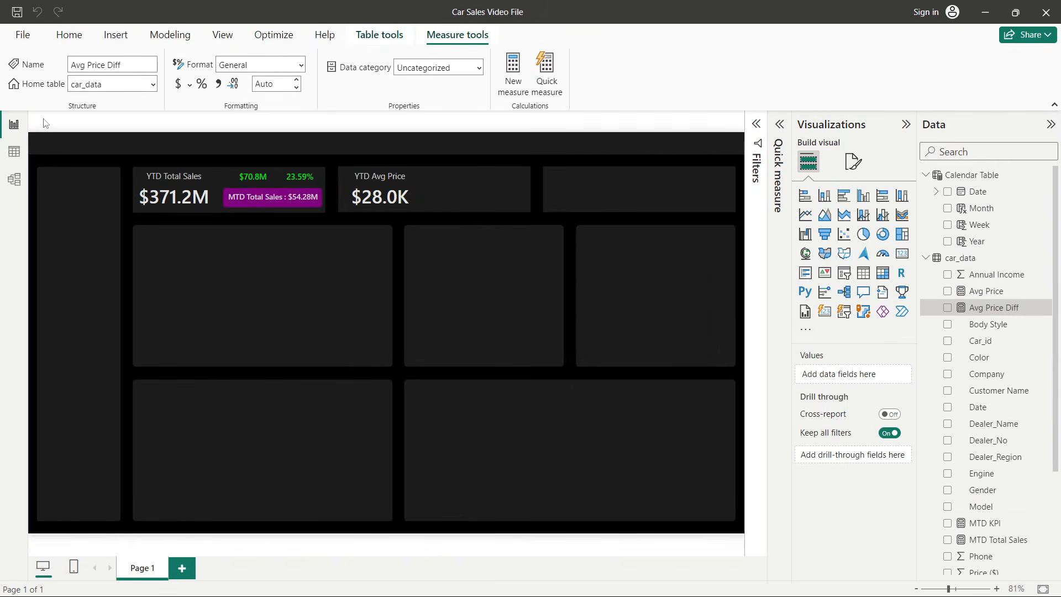
- Duplicate the sales difference card from the first KPI box into the YTD Avg Price box
left_click(262, 181)
left_click_drag(262, 182, 466, 182)
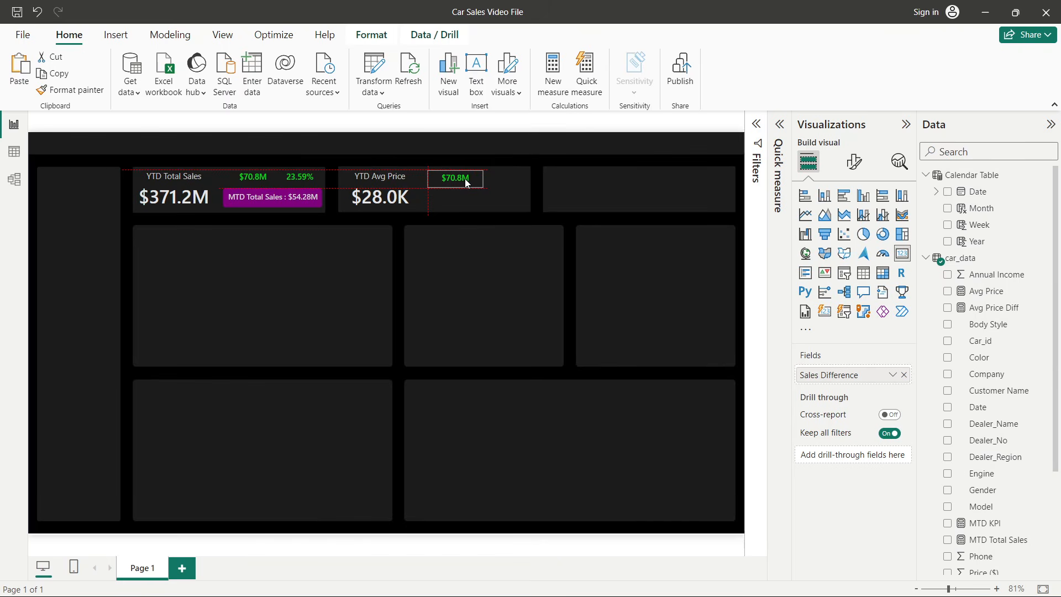
left_click_drag(465, 182, 465, 183)
left_click(476, 269)
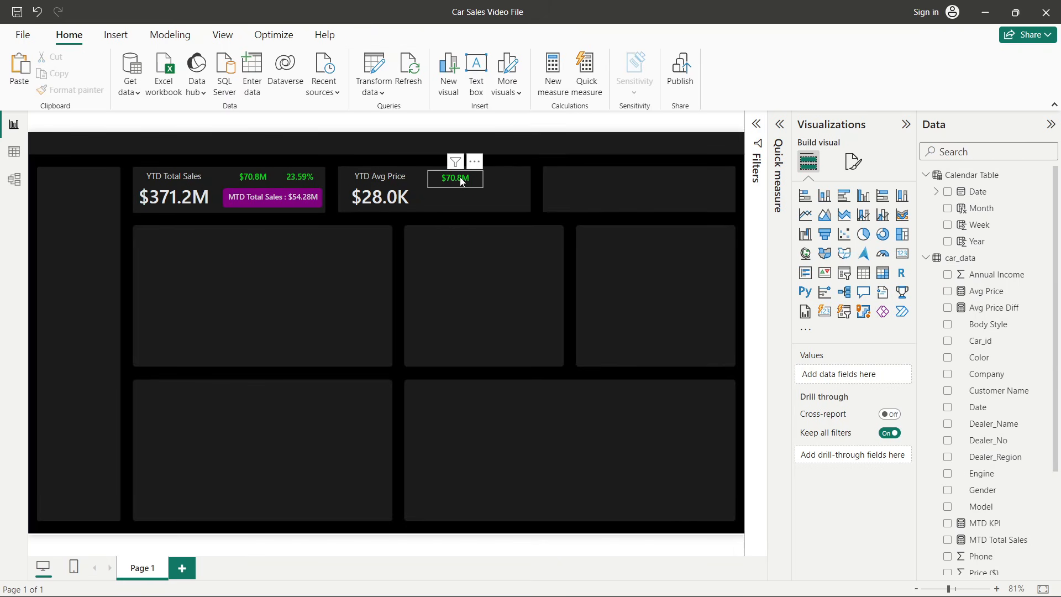
left_click_drag(462, 181, 462, 181)
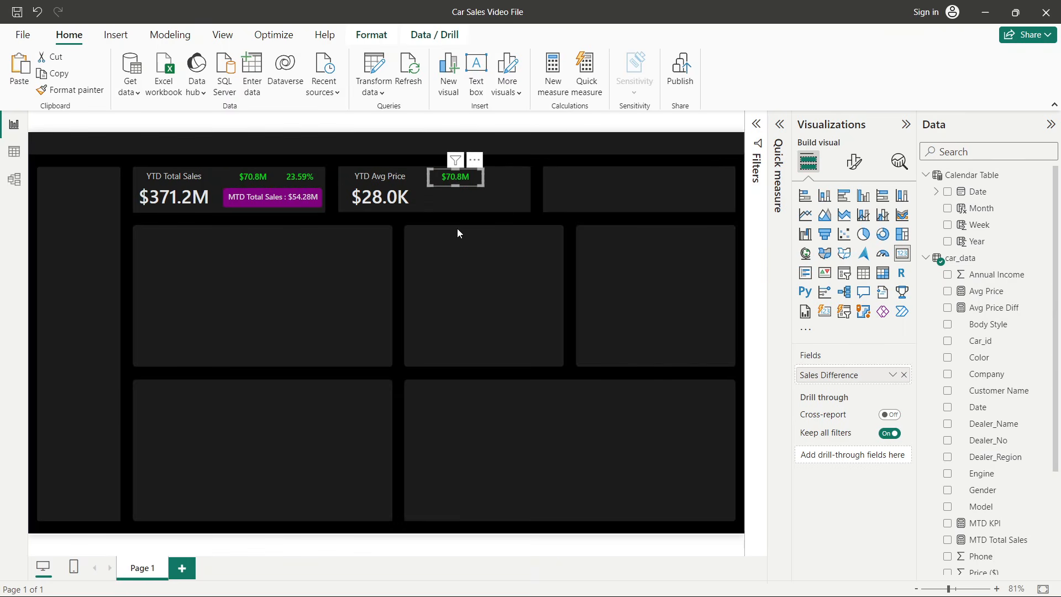
left_click(462, 313)
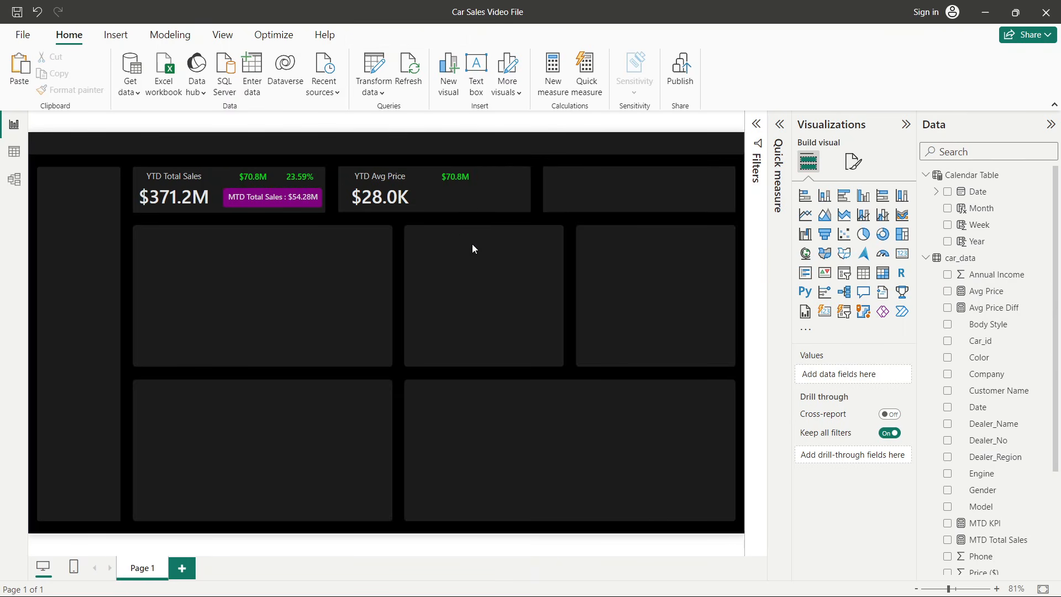
- Replace the copied card's Sales Difference field with the Avg Price Diff measure
left_click(457, 183)
left_click(903, 375)
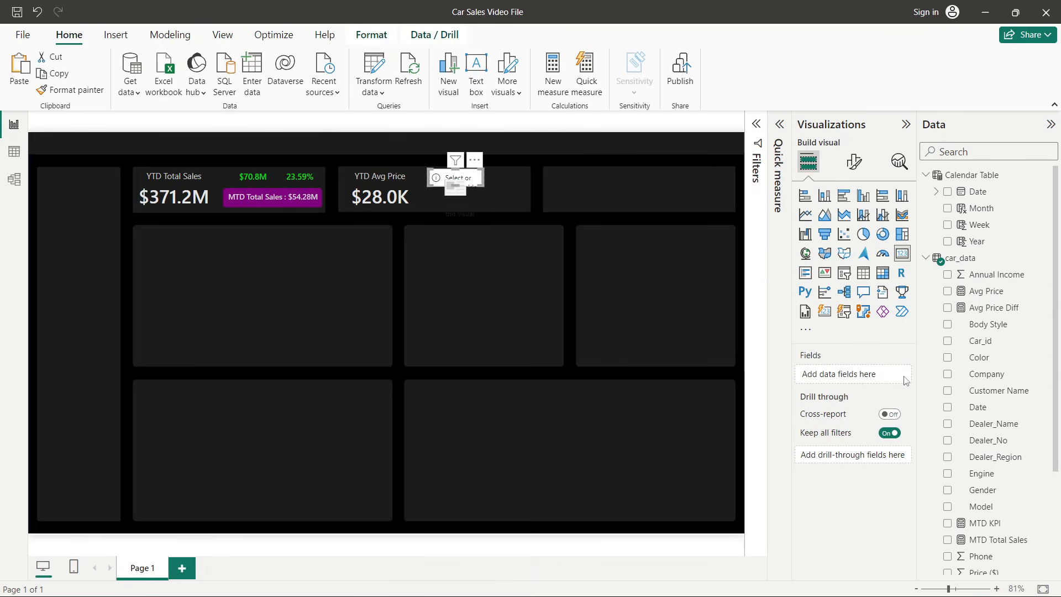
scroll(989, 481, "down", 3)
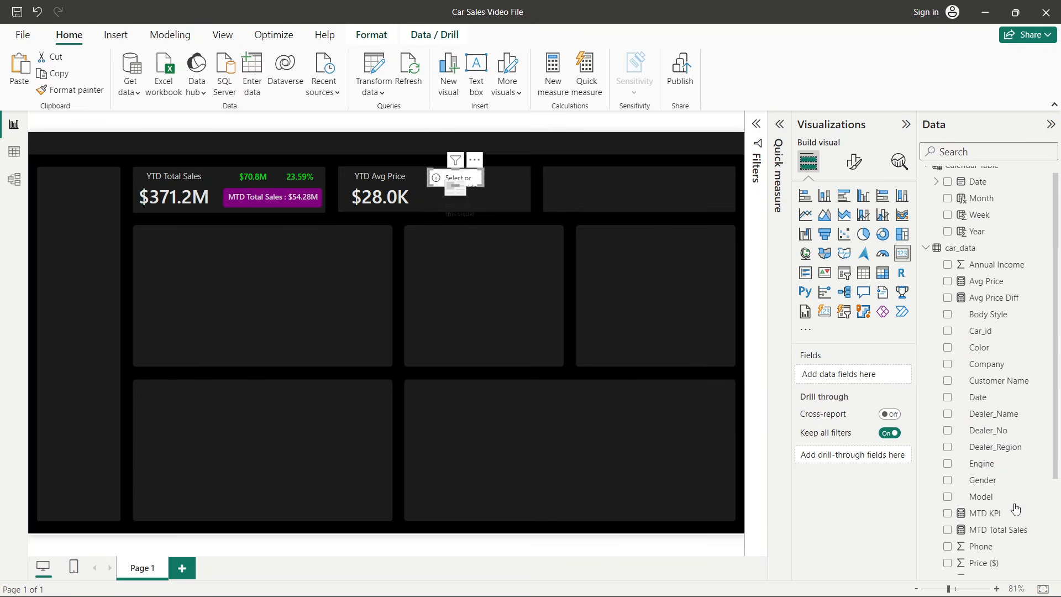
scroll(1017, 505, "up", 3)
left_click(947, 308)
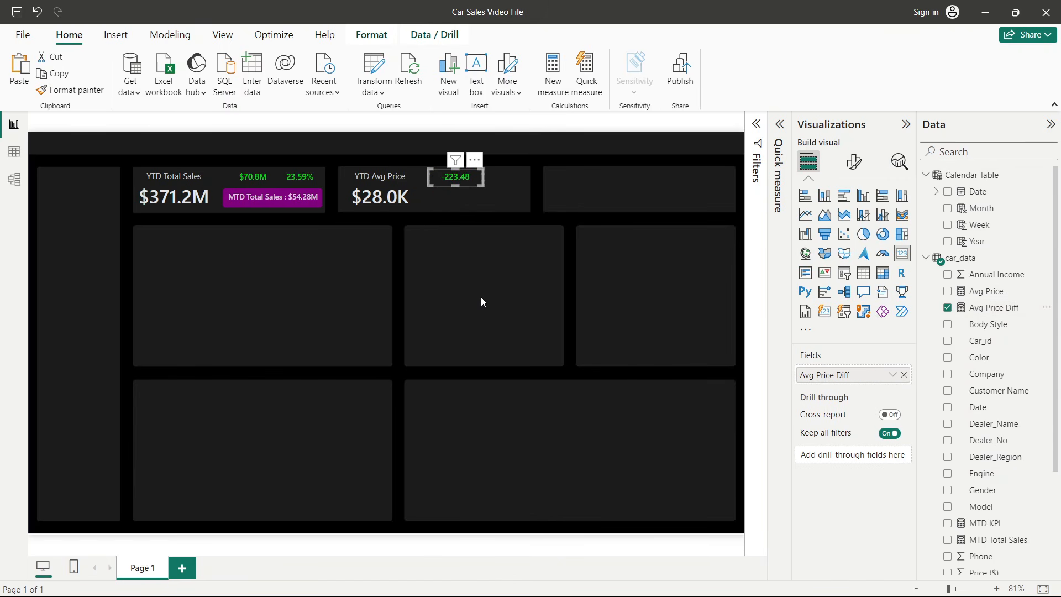
- Switch to the finished Car Sales Dashboard to compare its YTD Avg Price card, then return to the working file
left_click(473, 277)
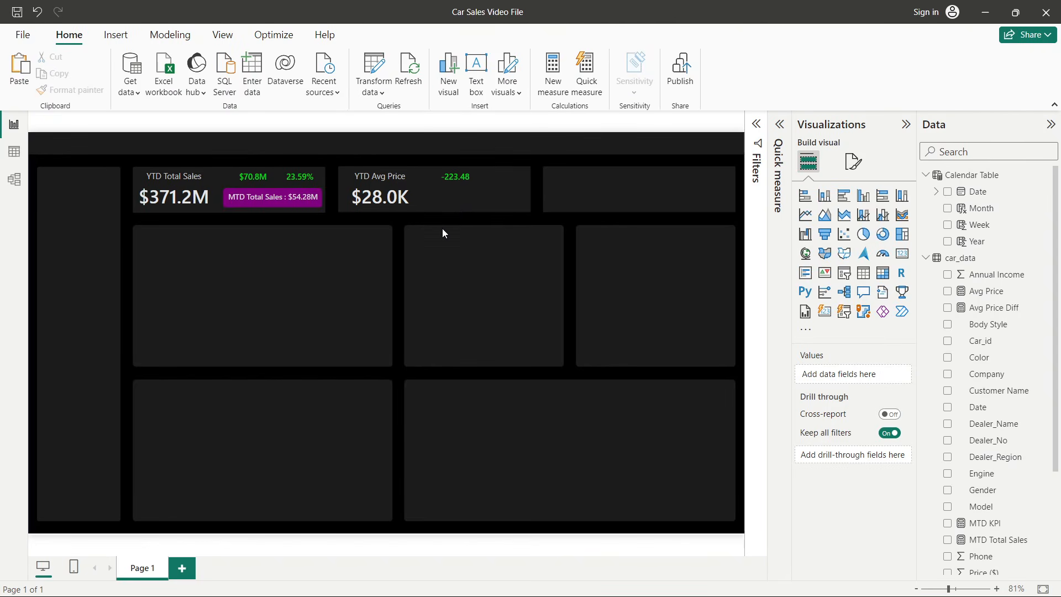
key("alt+Tab")
key("alt+Tab")
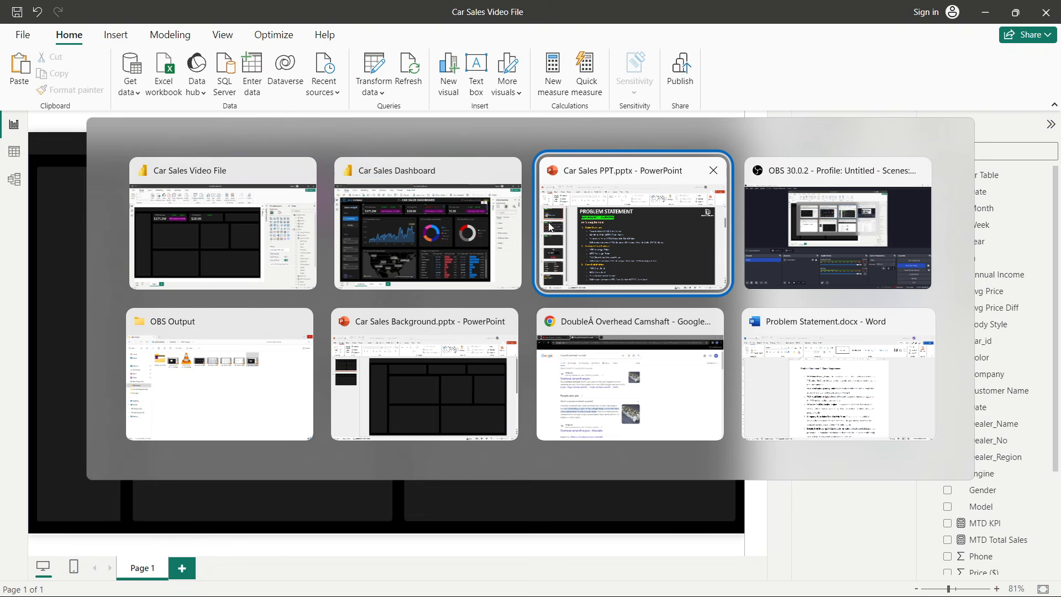
left_click(452, 231)
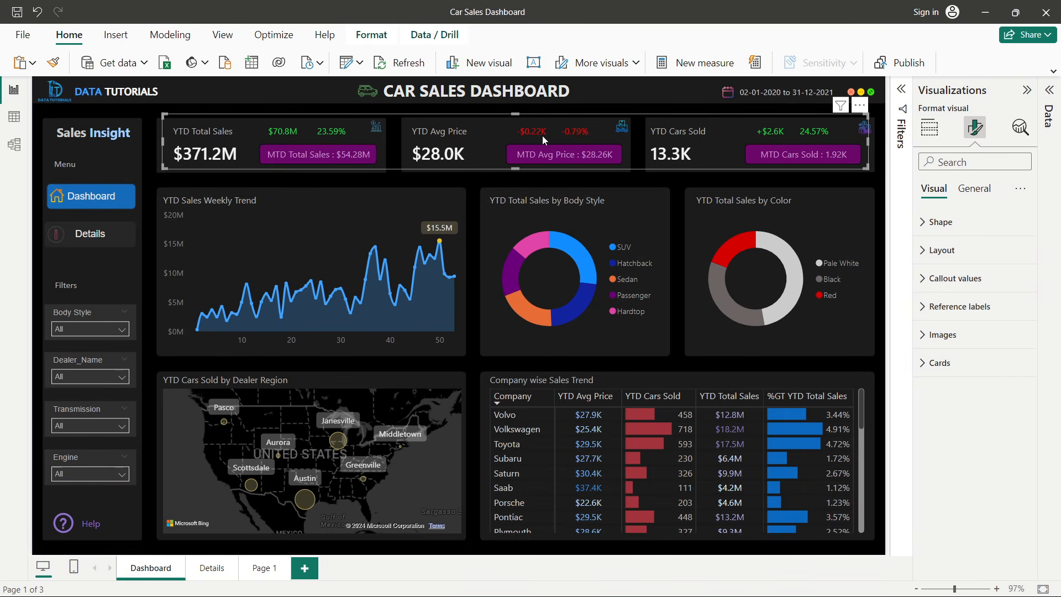
key("alt+Tab")
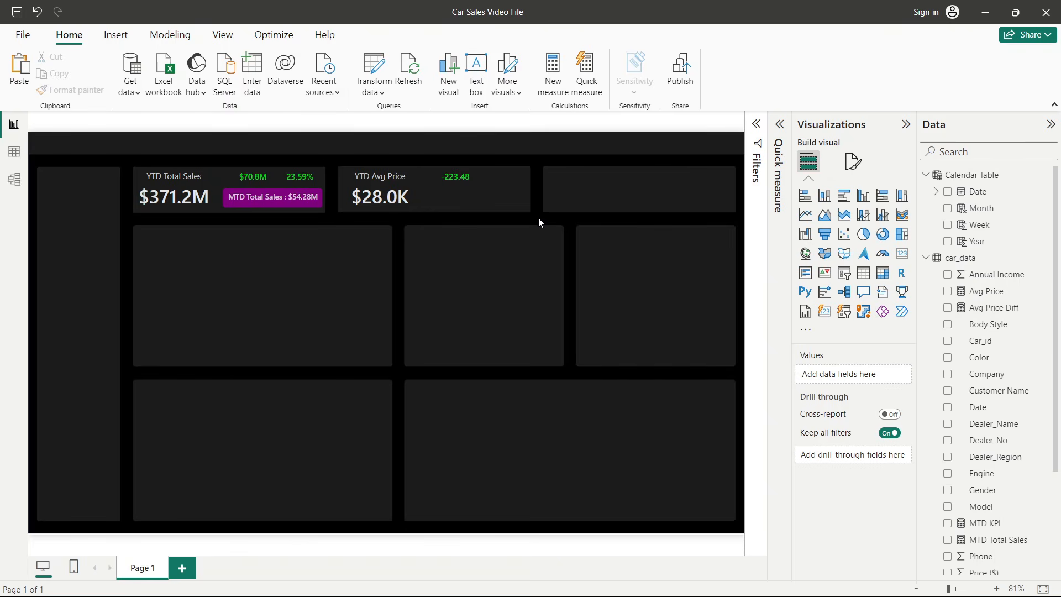
- Format the Avg Price Diff measure as currency with thousands separators and 1 decimal place
left_click(459, 178)
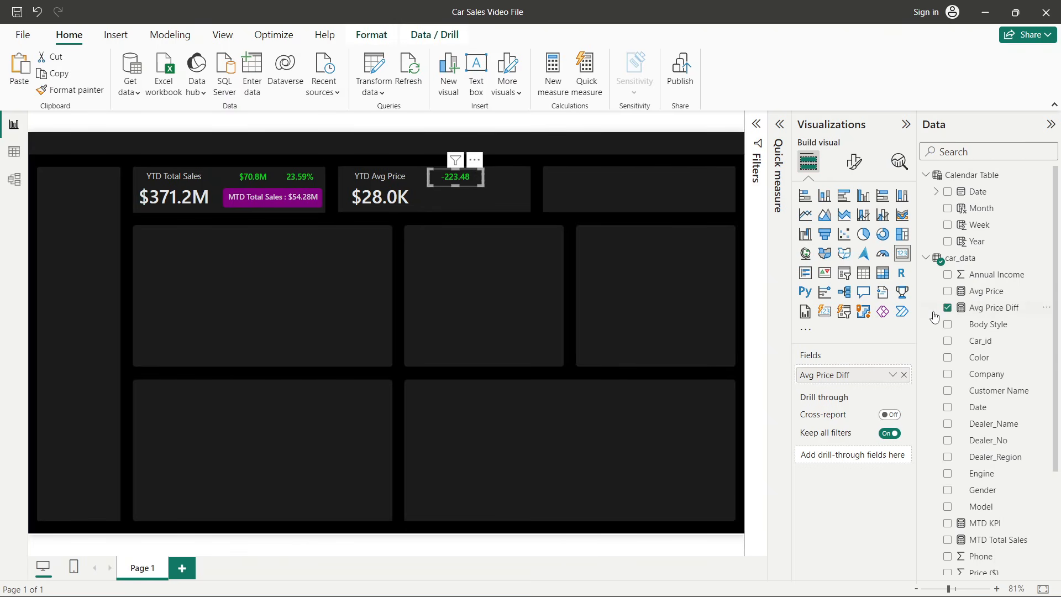
left_click(989, 310)
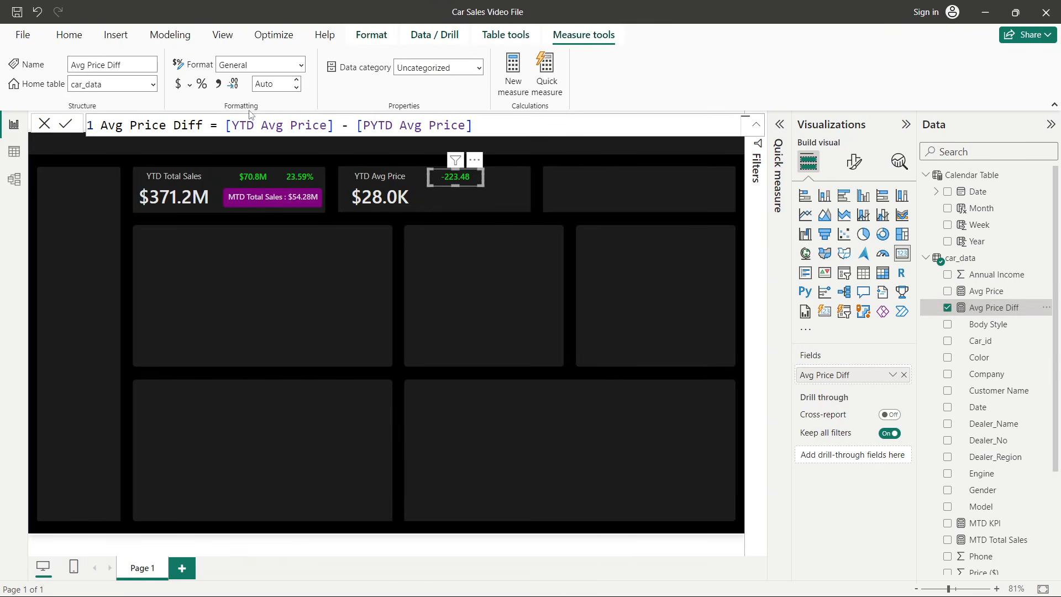
left_click(181, 91)
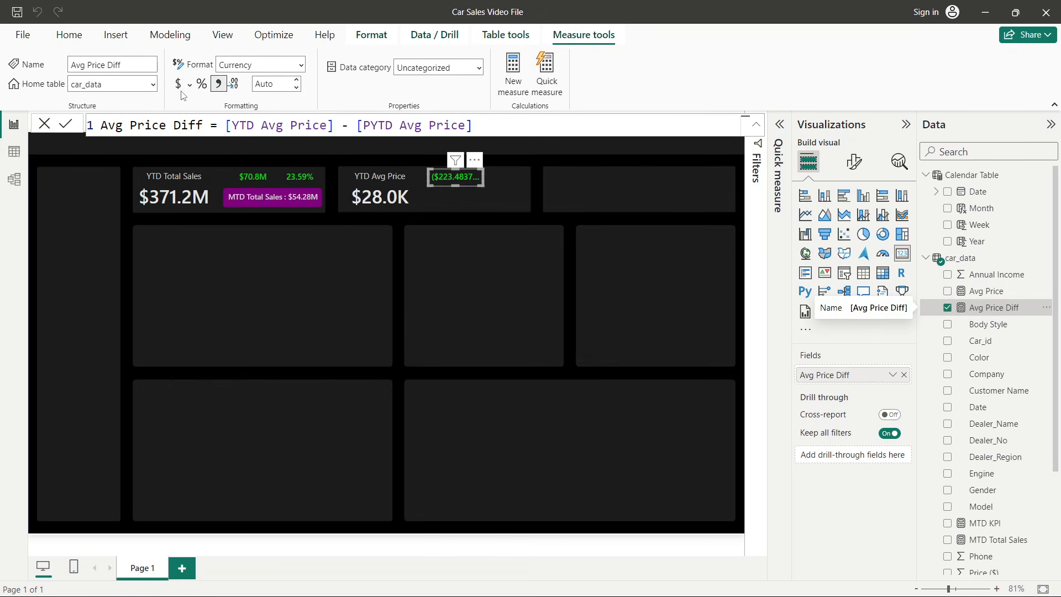
left_click(277, 88)
type("1")
key("Return")
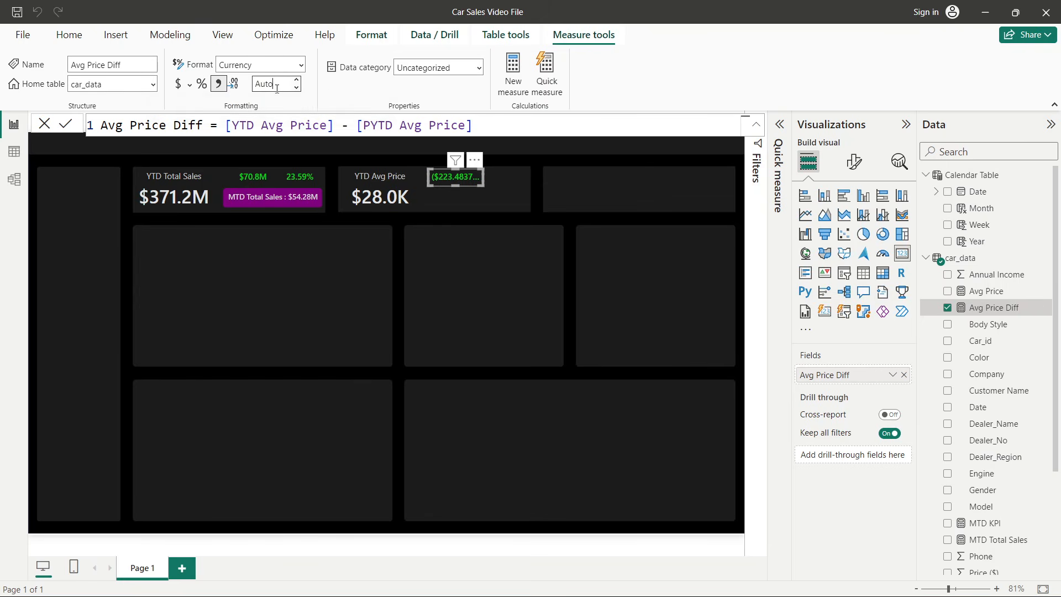
- Set the Avg Price Diff card's callout value display units to Thousands
left_click(854, 161)
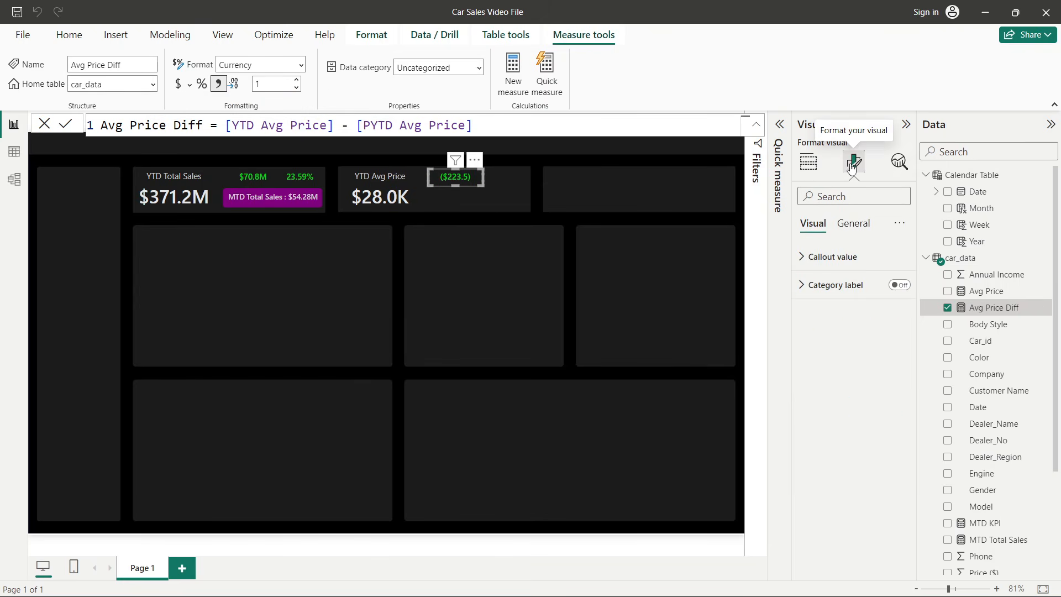
left_click(823, 257)
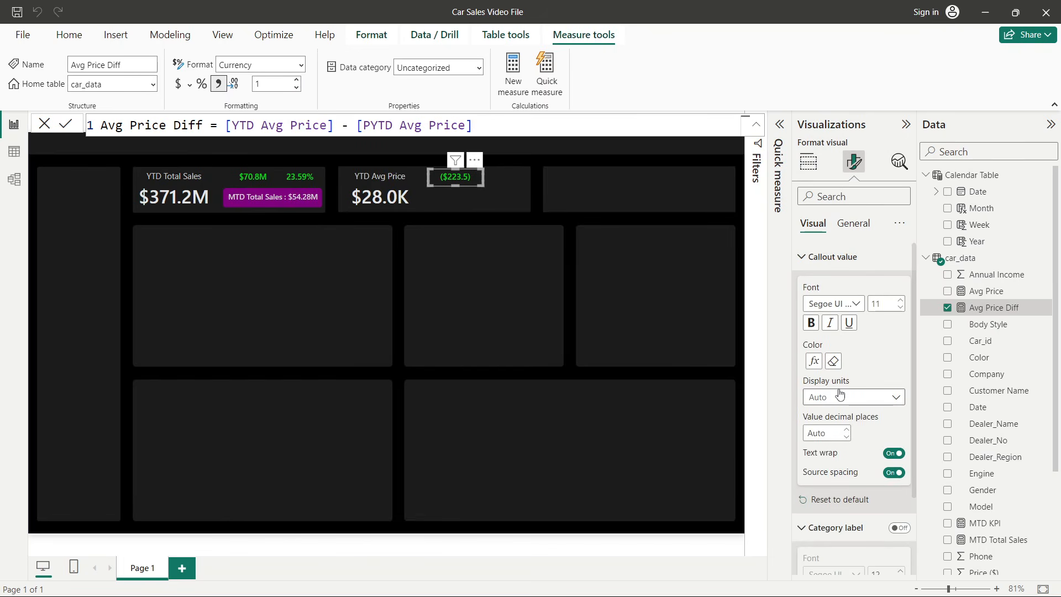
left_click(839, 397)
left_click(826, 445)
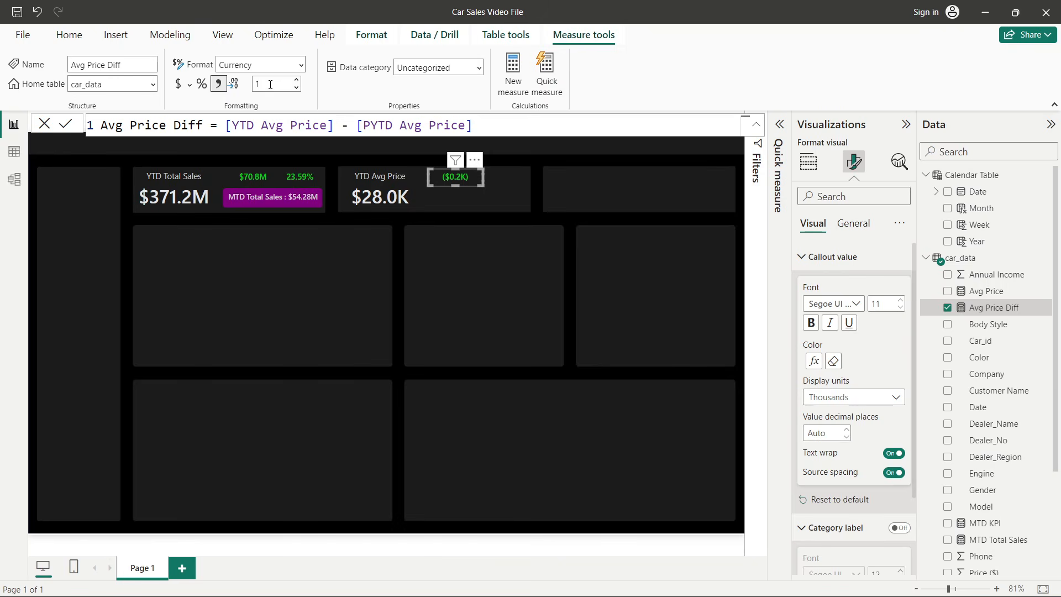
left_click(296, 80)
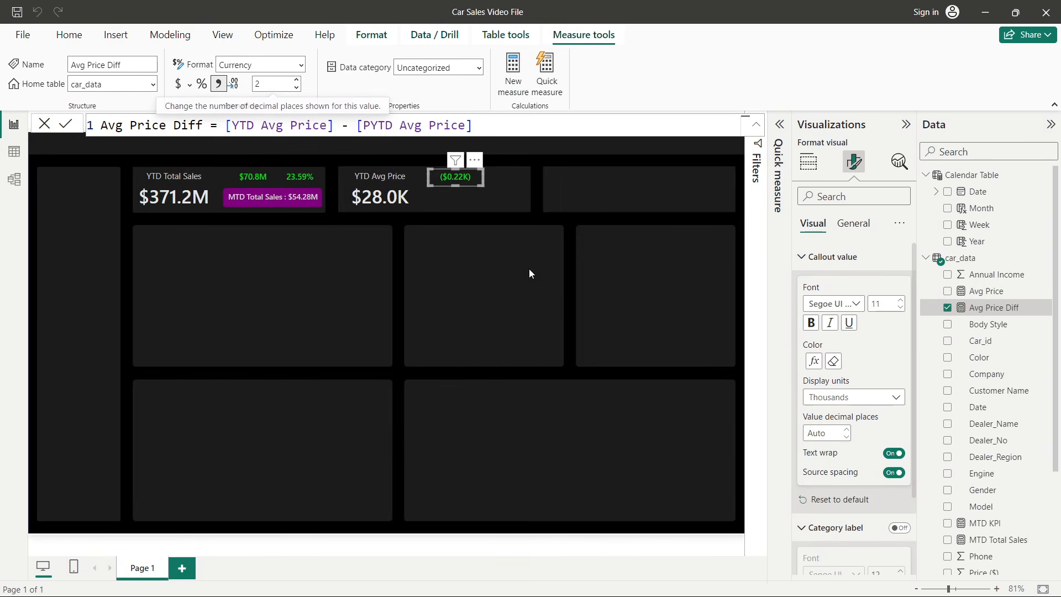
left_click(528, 269)
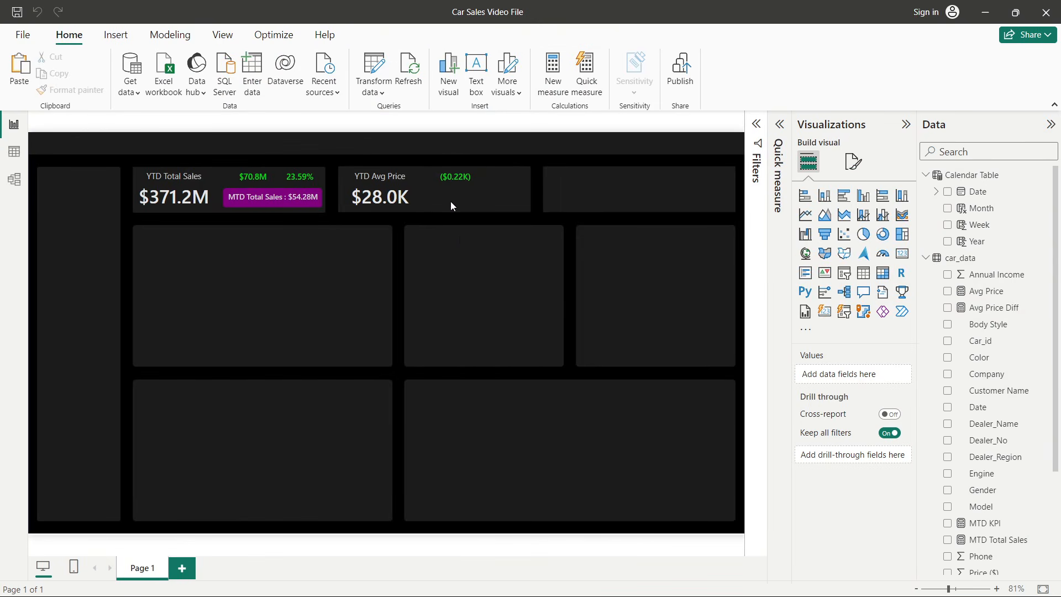
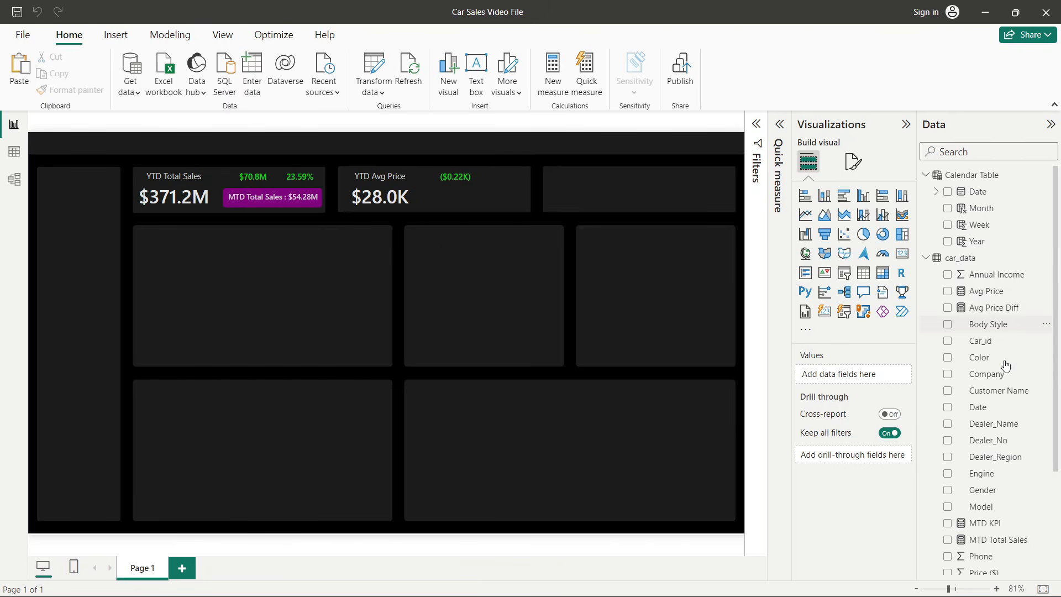
- Create a new measure in the car_data table named Avg Price Colour
scroll(996, 395, "down", 3)
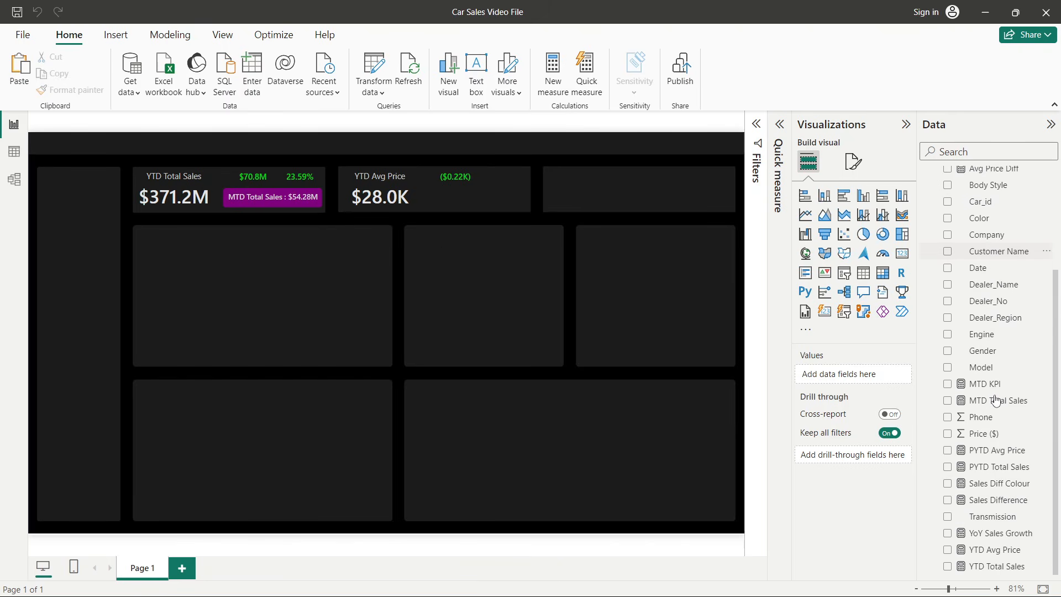
right_click(985, 325)
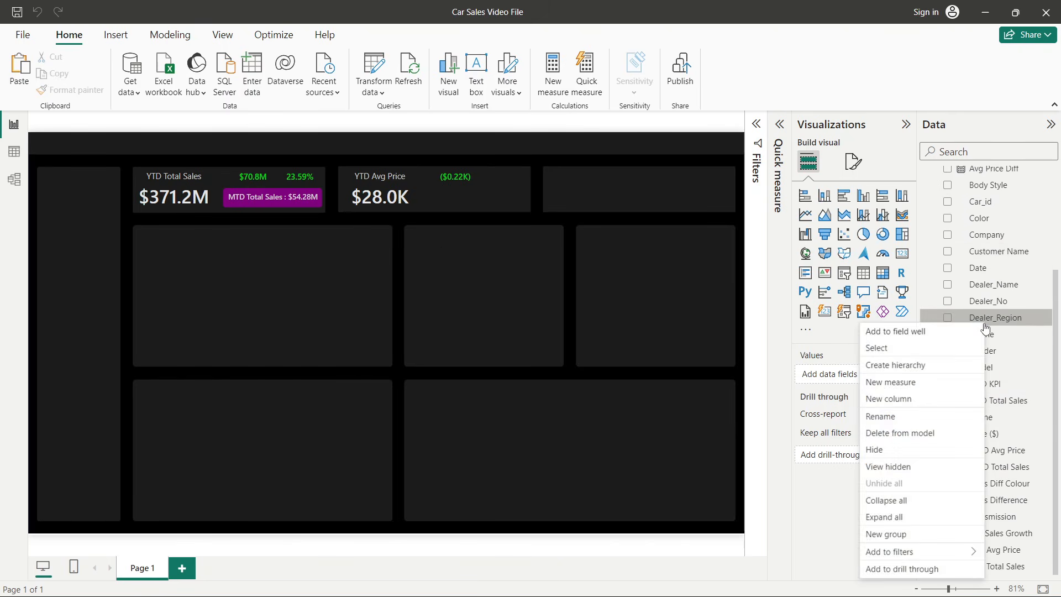
left_click(902, 384)
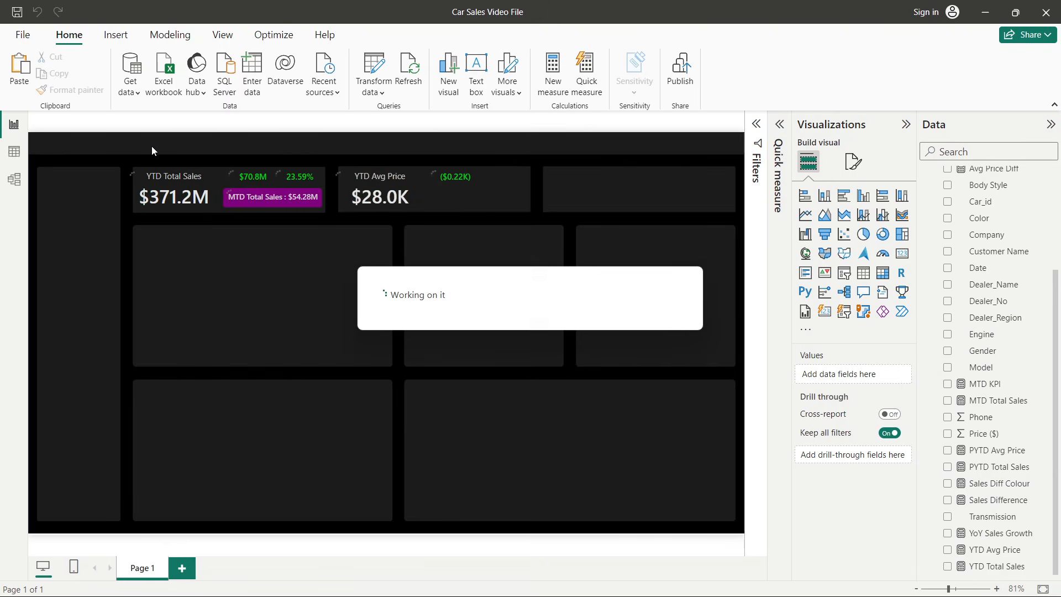
type("Avg Pr")
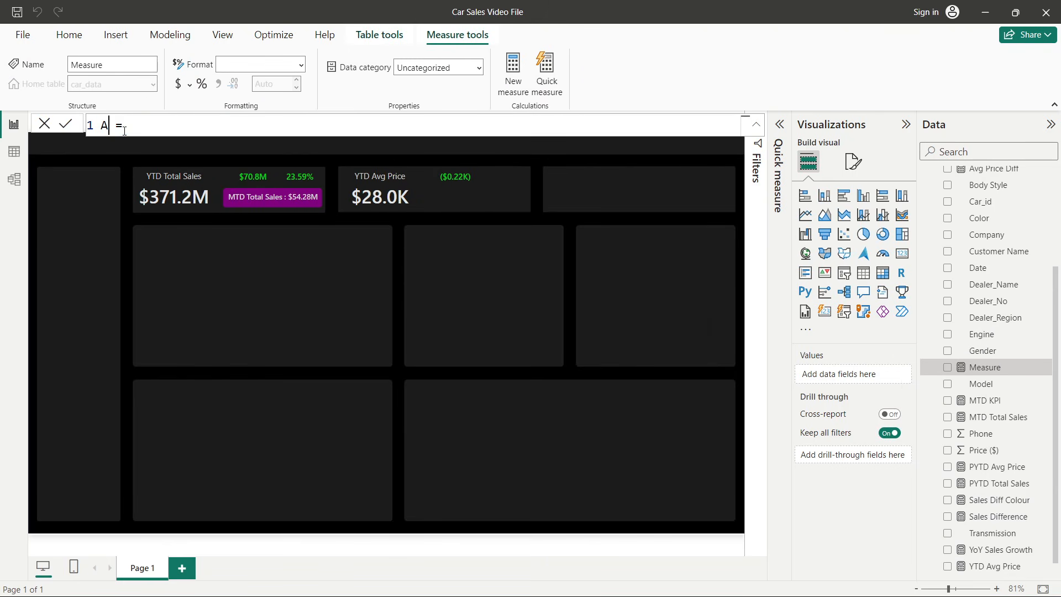
type("ice Colour")
- Define Avg Price Colour as IF([Avg Price Diff]>0, "Green", "Red") and commit the formula
left_click(259, 126)
type("if")
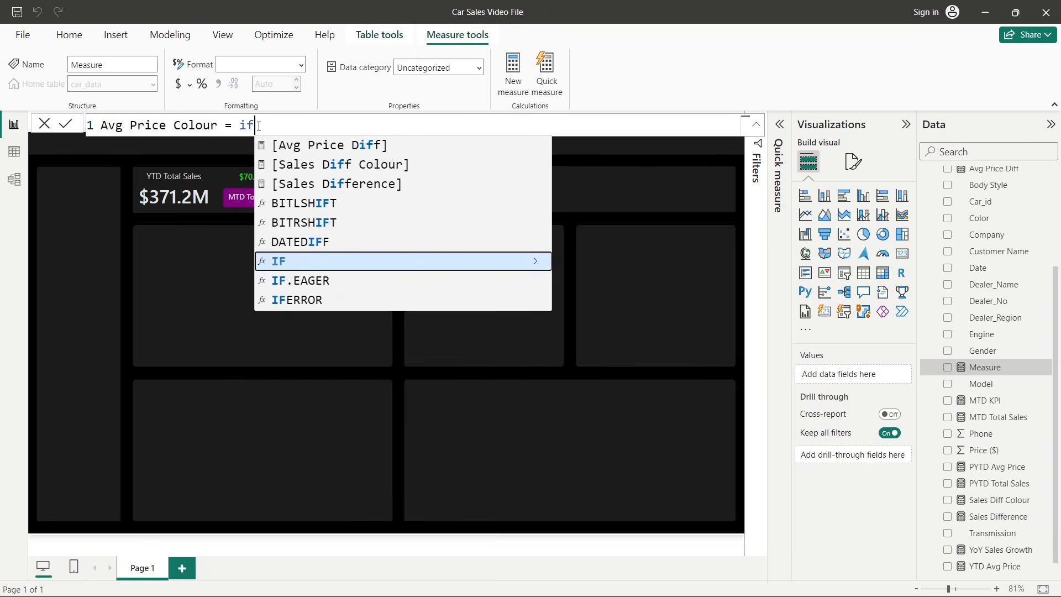
type("(avg")
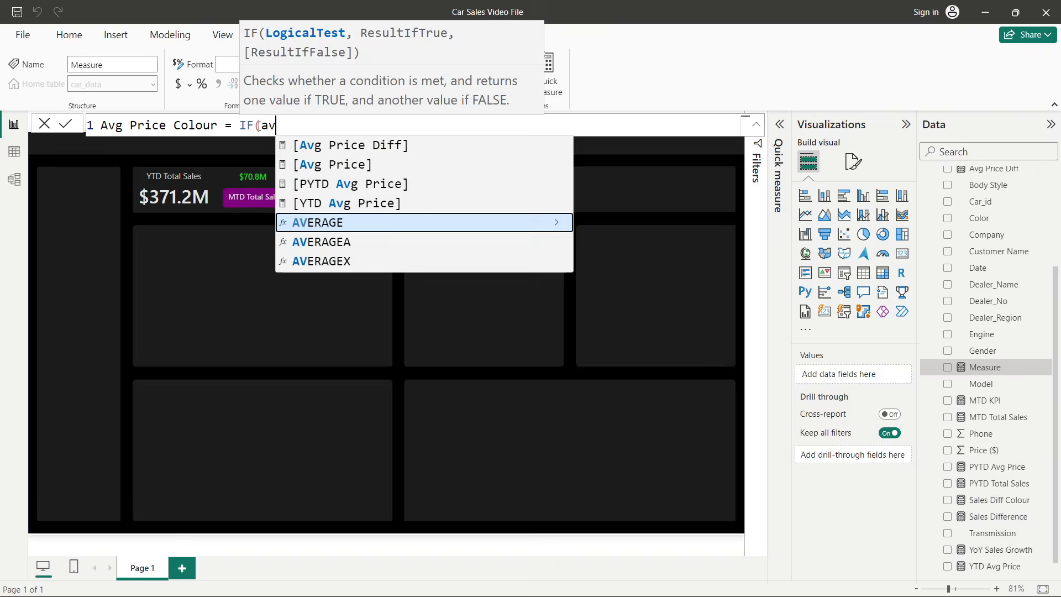
left_click(327, 145)
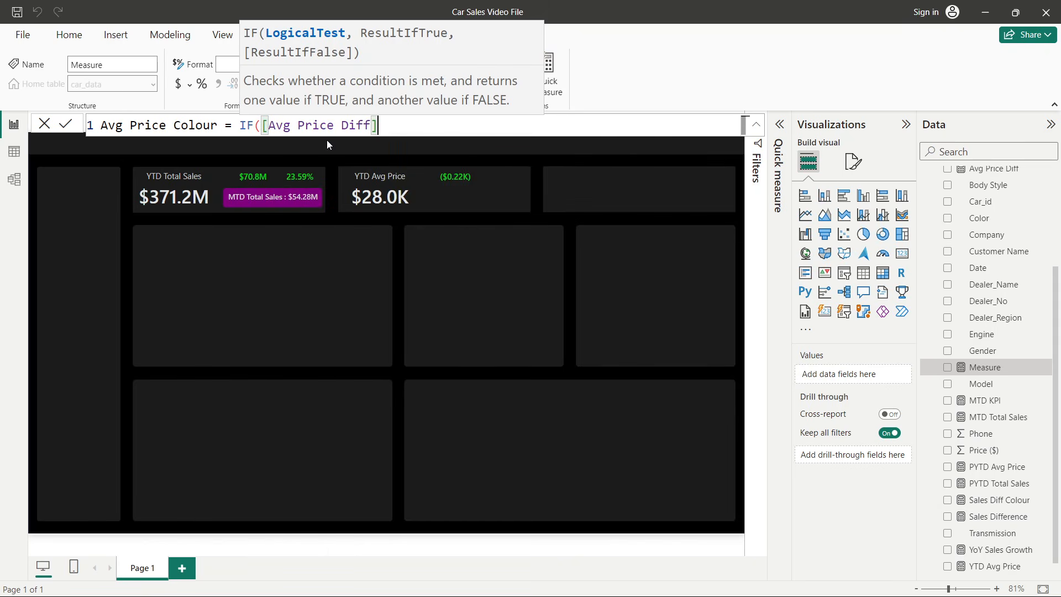
type(">0,")
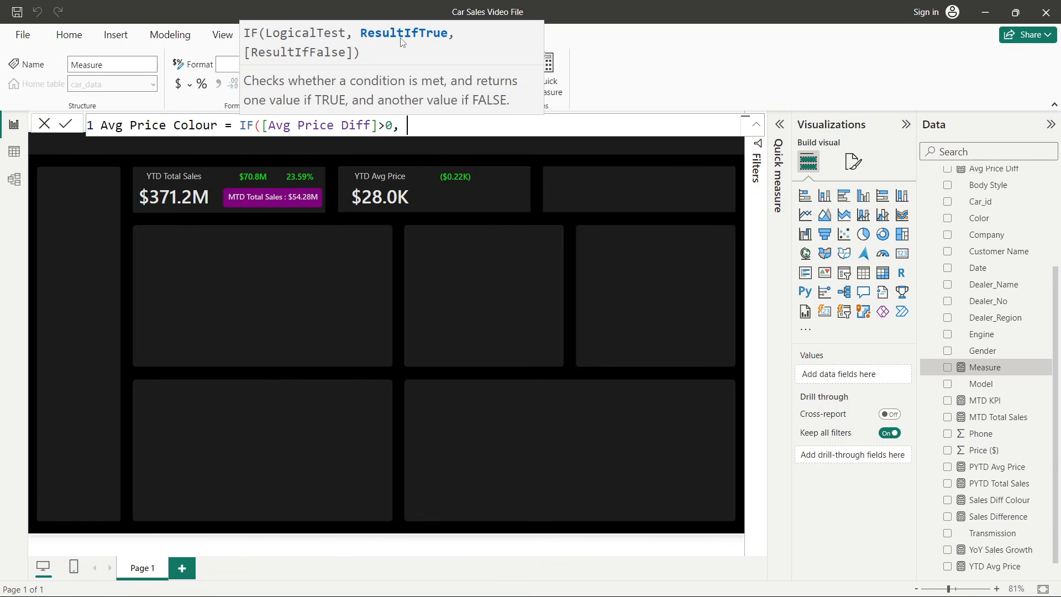
type(" \"Green\", ")
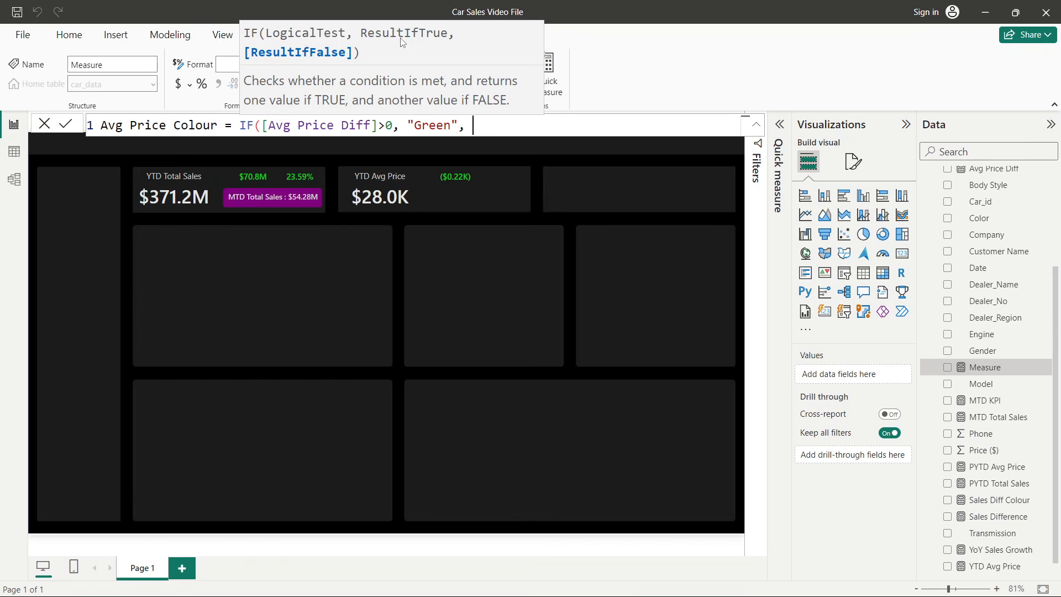
type("\"Red")
left_click_drag(410, 125, 459, 127)
left_click(519, 130)
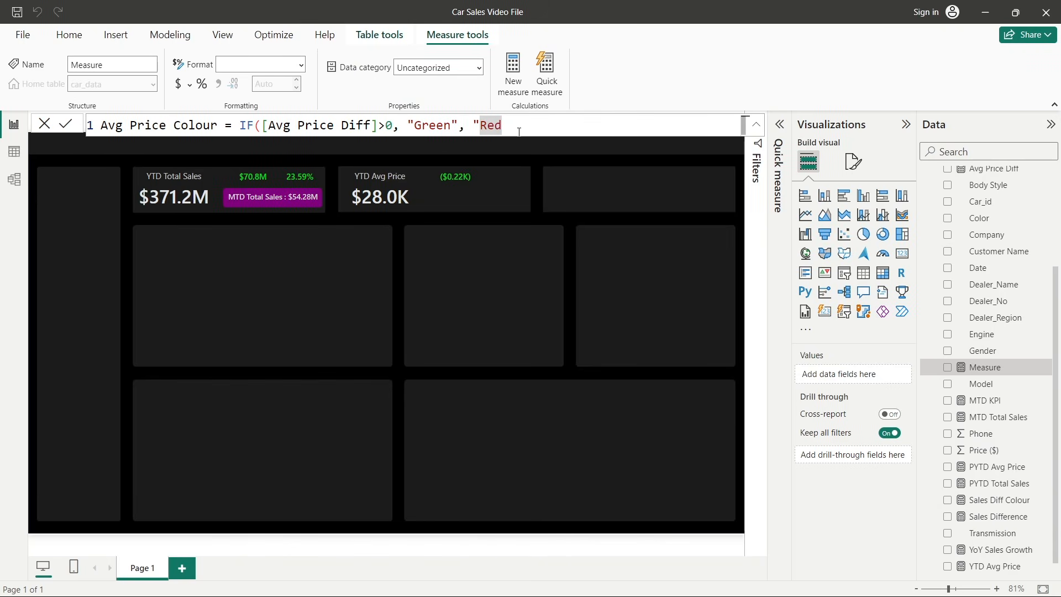
type("\")")
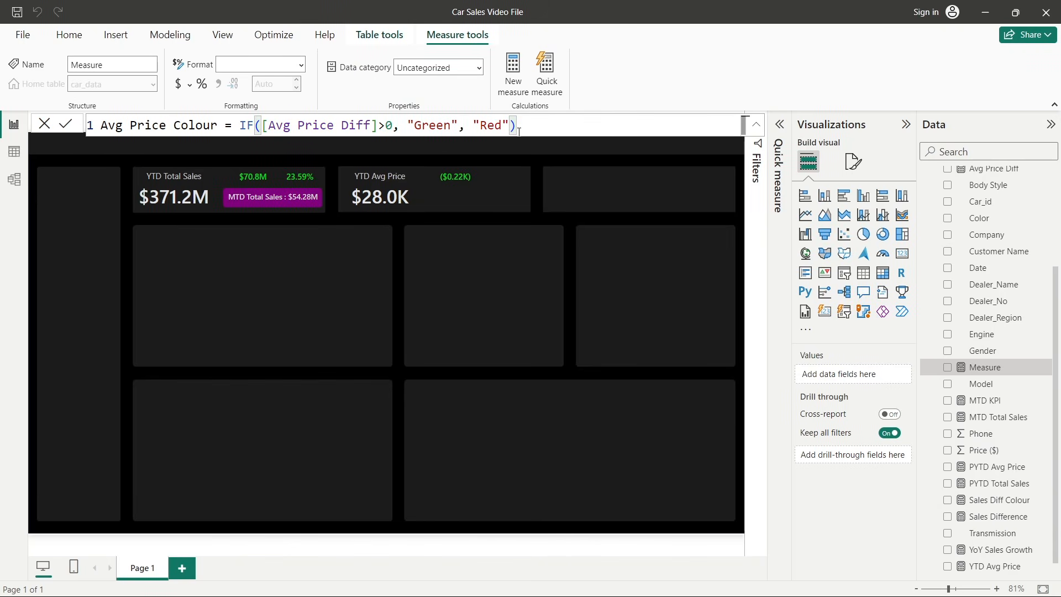
key("Return")
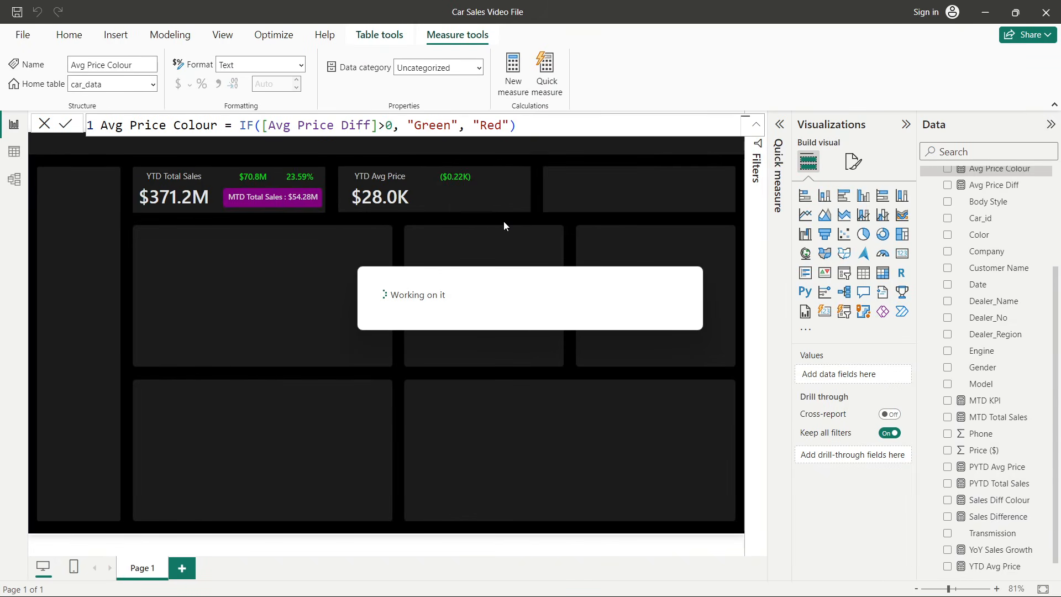
- Apply conditional colour to the Avg Price Diff card's callout value using rules based on the Avg Price Colour field
left_click(463, 184)
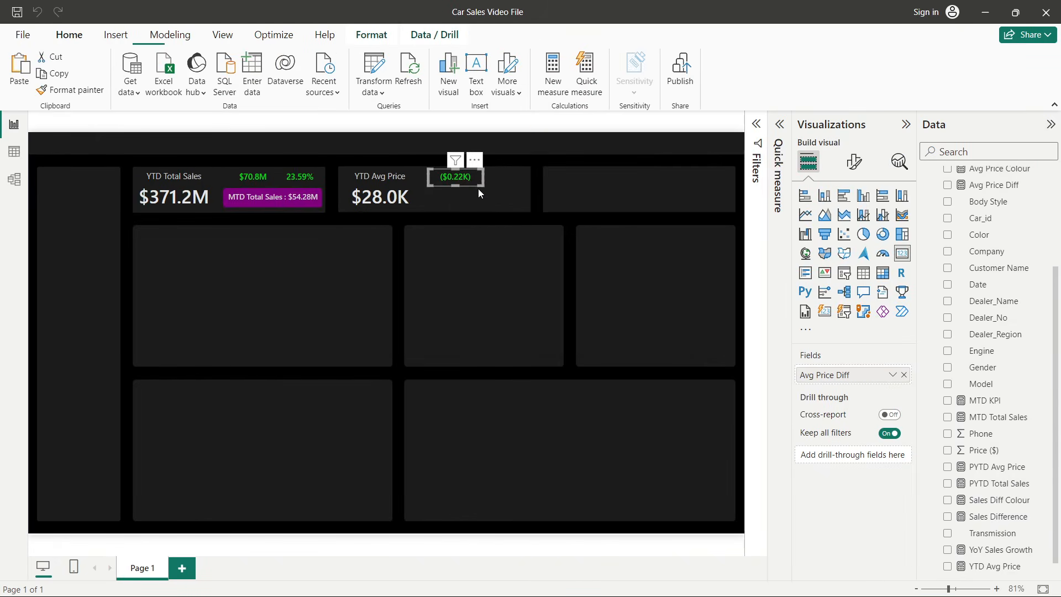
left_click(857, 165)
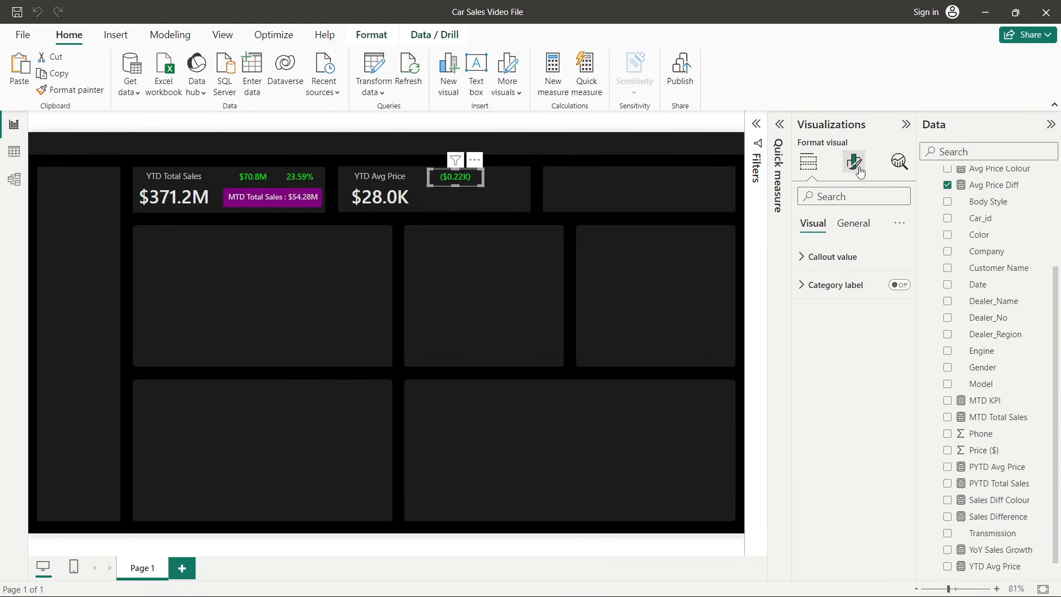
left_click(854, 259)
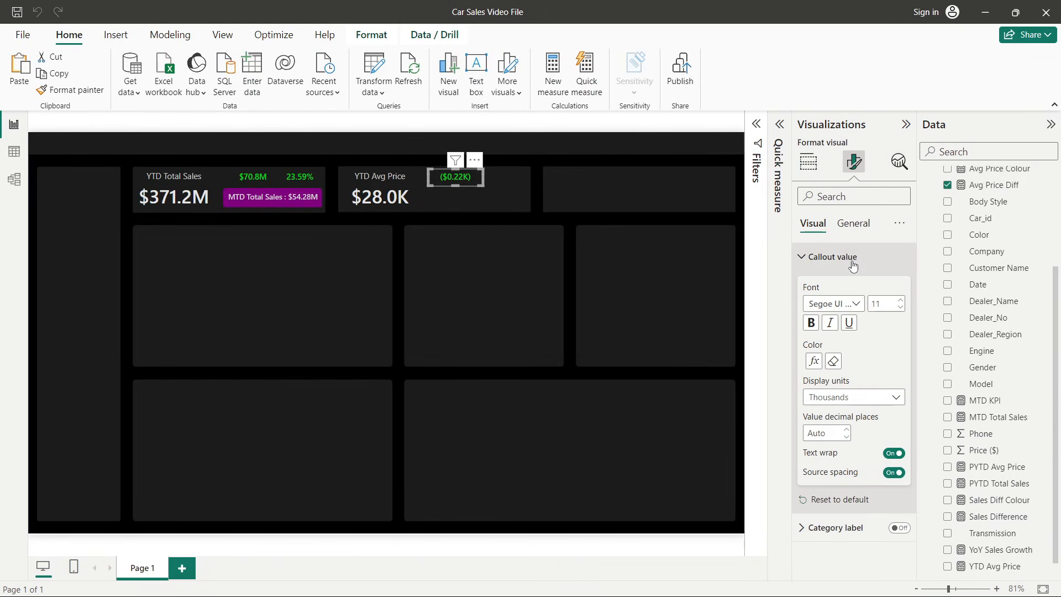
left_click(814, 362)
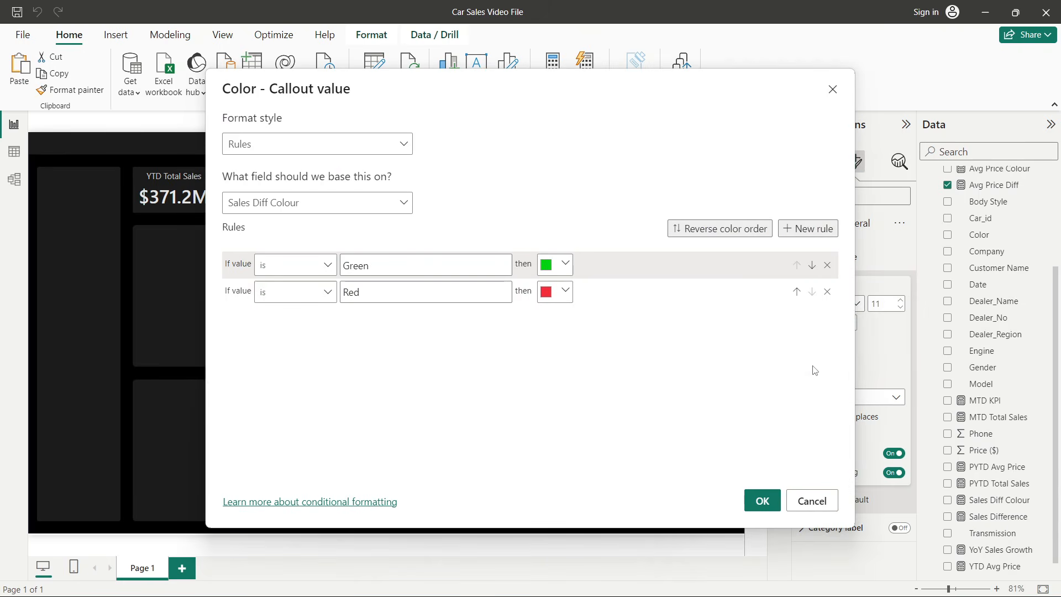
left_click(244, 207)
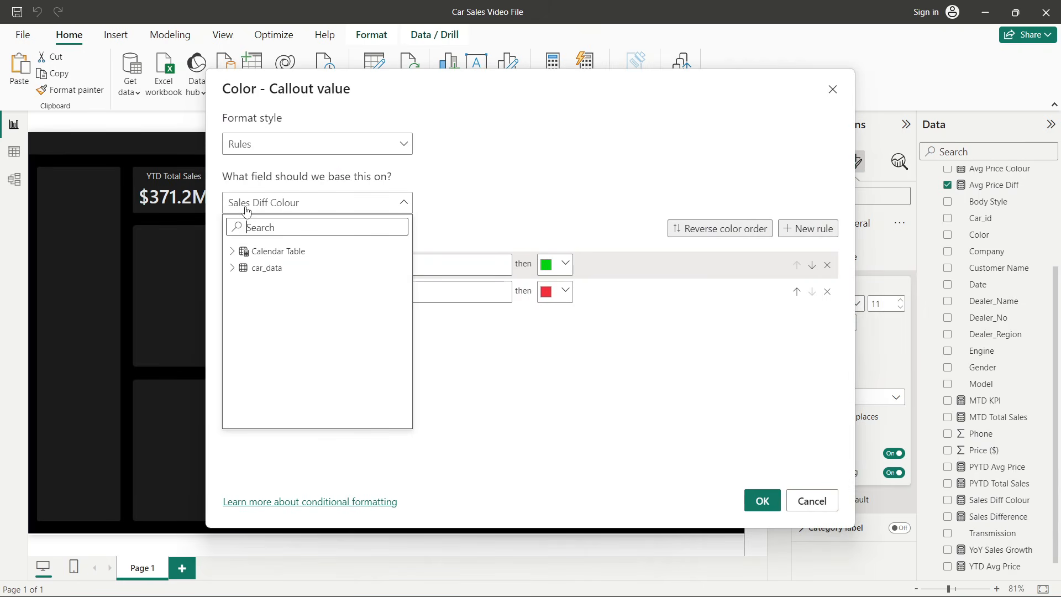
left_click(232, 271)
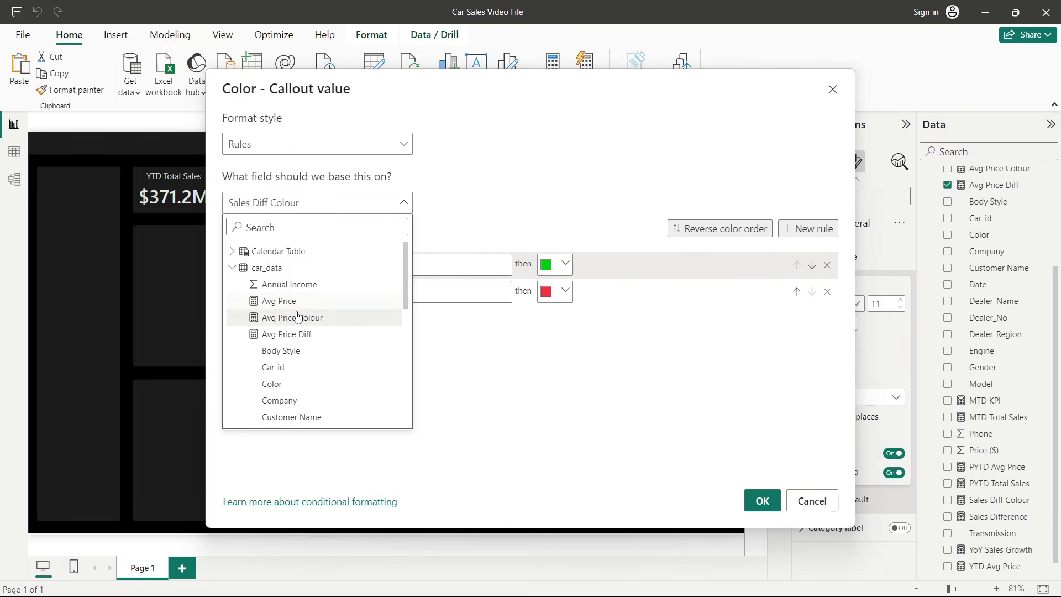
left_click(301, 315)
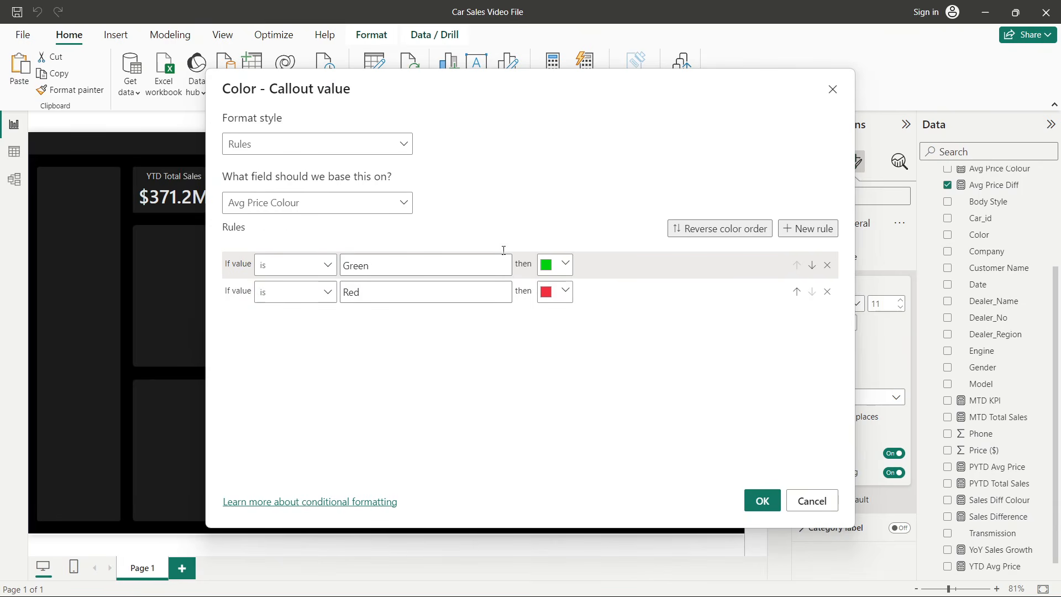
left_click(762, 500)
left_click(488, 294)
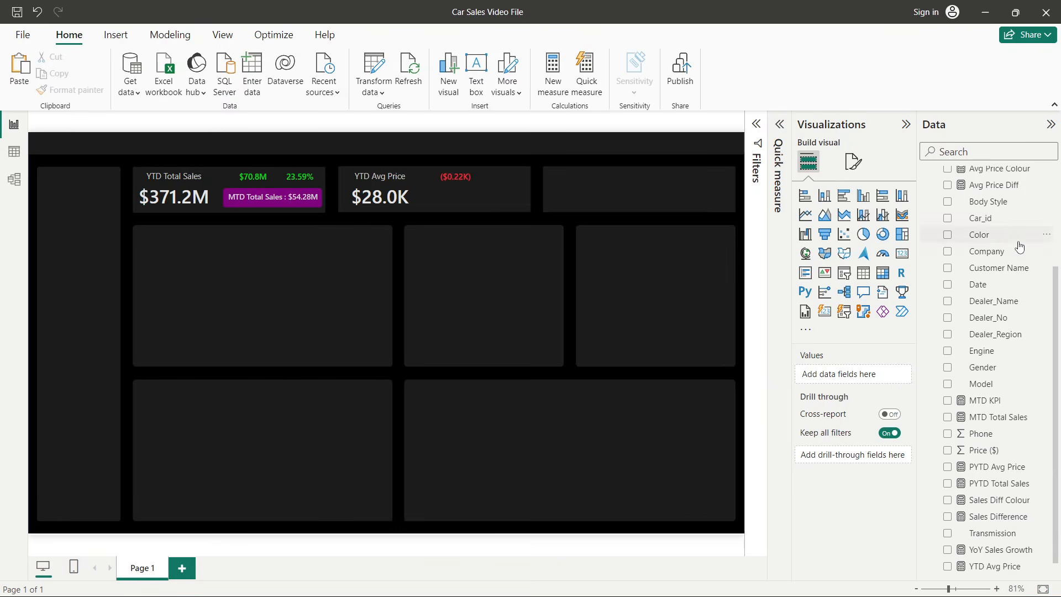
- Start another new measure in the car_data table
right_click(993, 253)
left_click(909, 312)
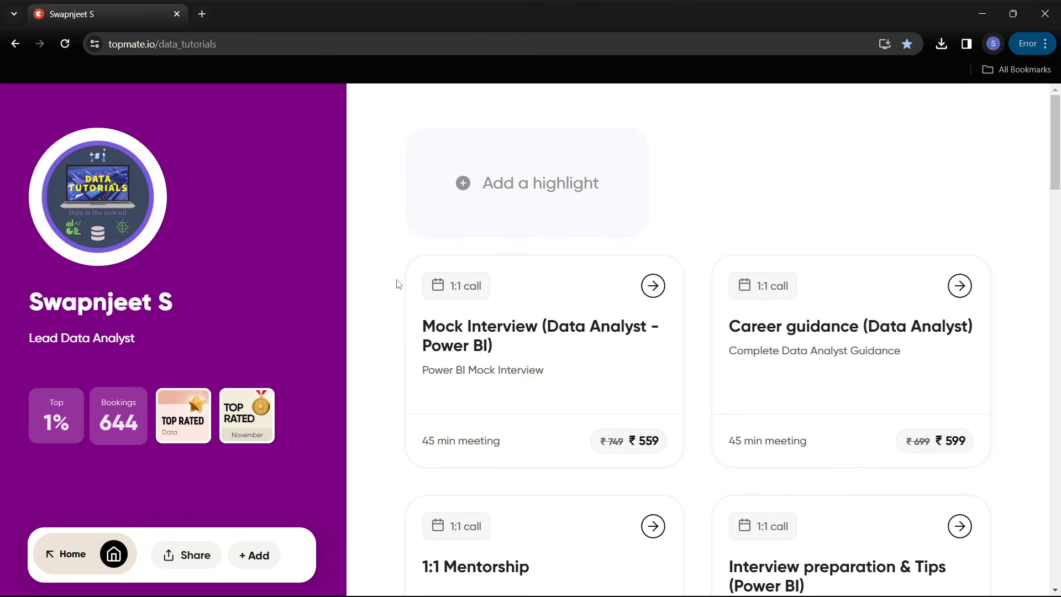
scroll(375, 329, "down", 2)
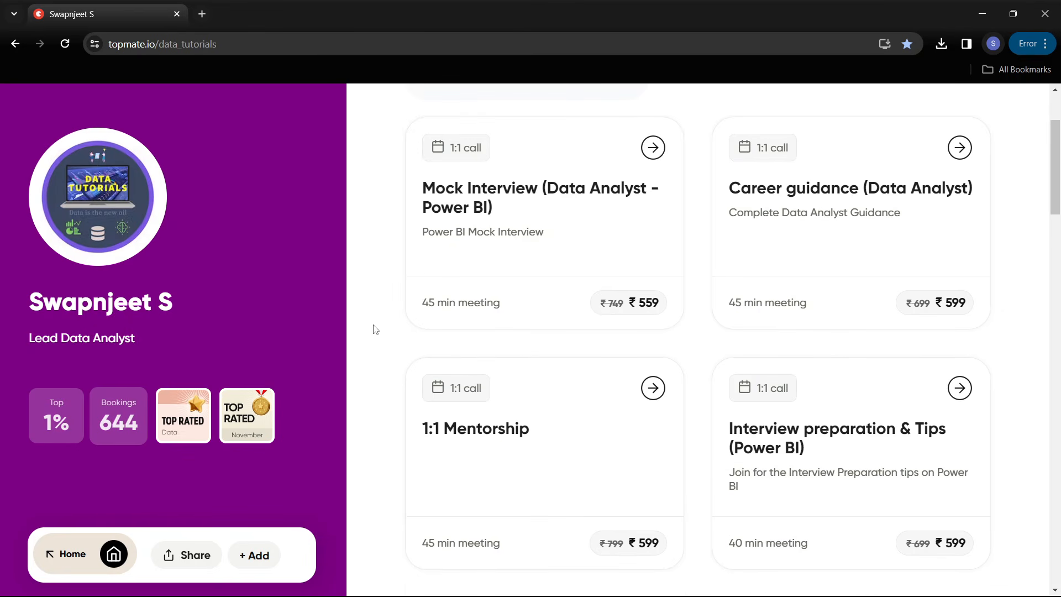
scroll(375, 330, "down", 6)
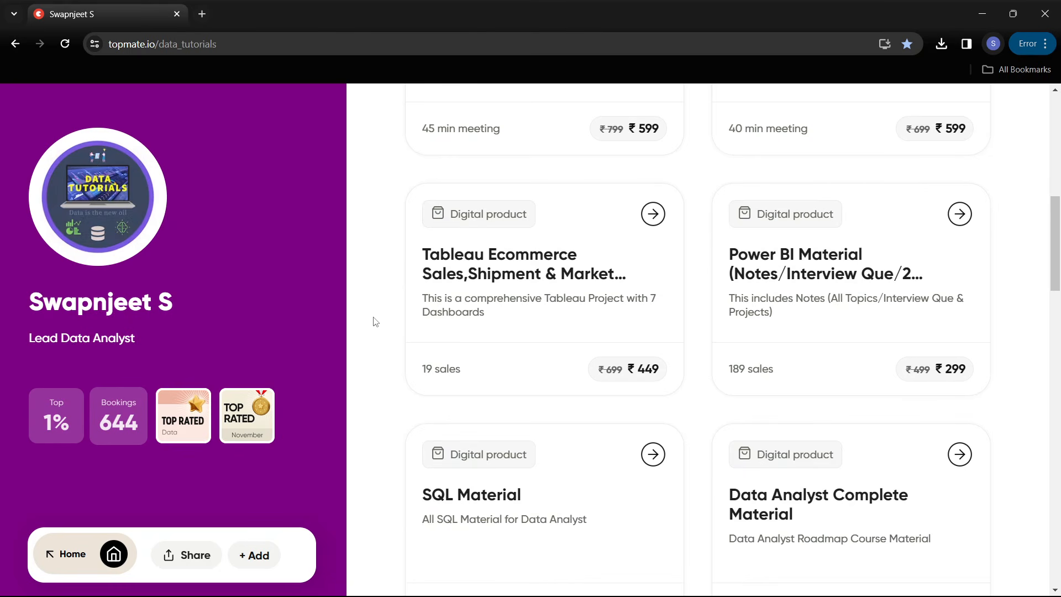
scroll(375, 321, "down", 1)
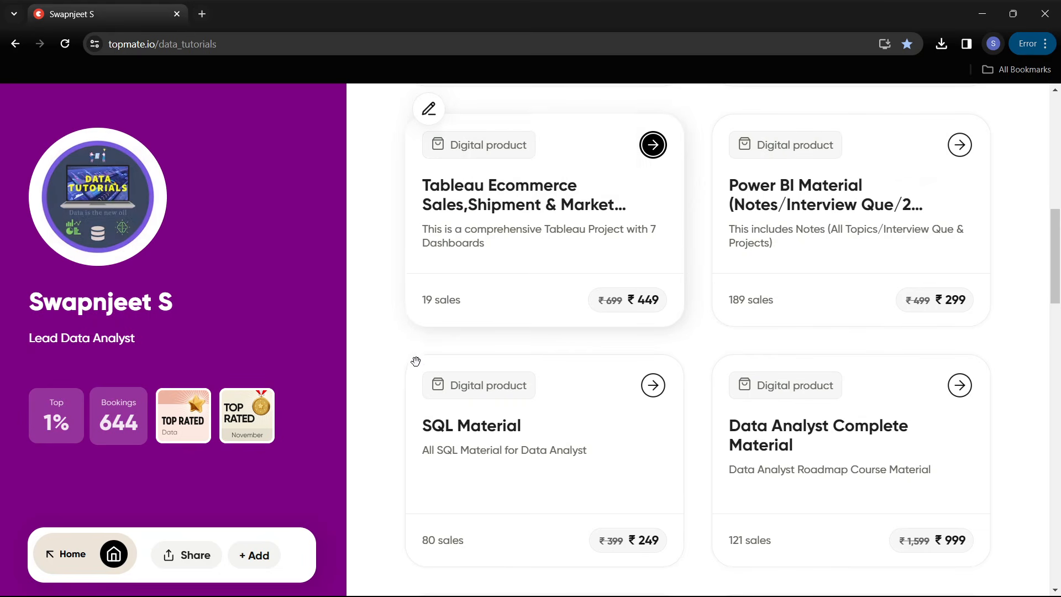
scroll(391, 393, "down", 2)
scroll(404, 383, "down", 2)
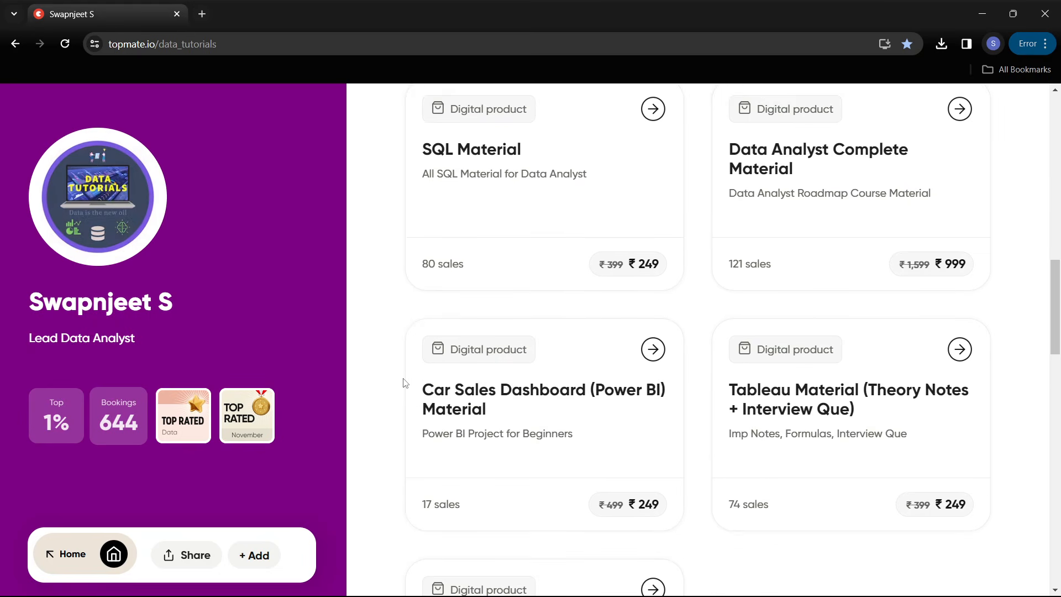
scroll(828, 232, "up", 1)
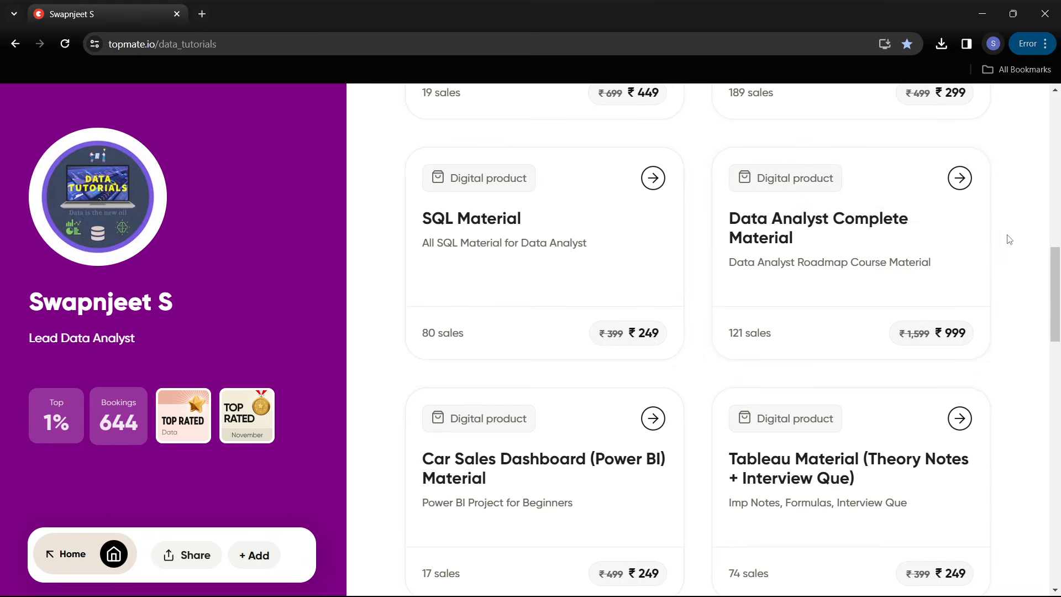
scroll(1009, 238, "down", 7)
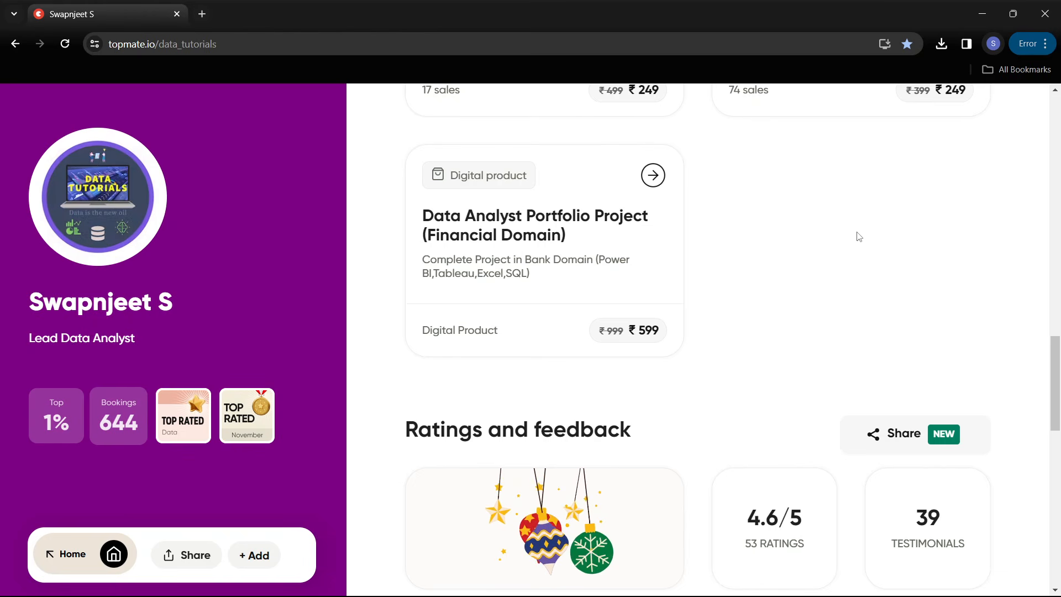
scroll(859, 237, "up", 2)
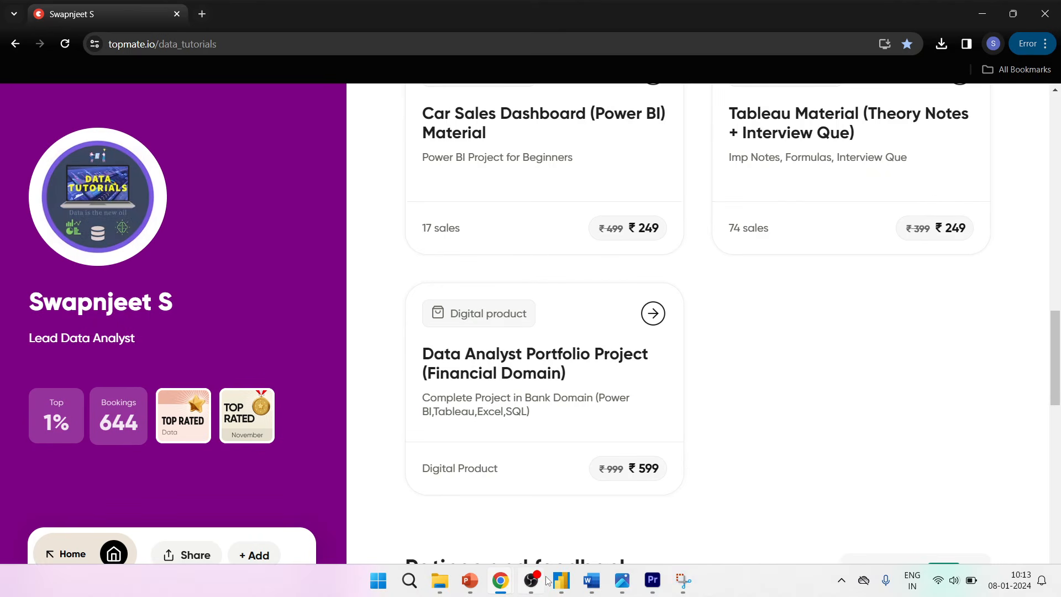
left_click(641, 585)
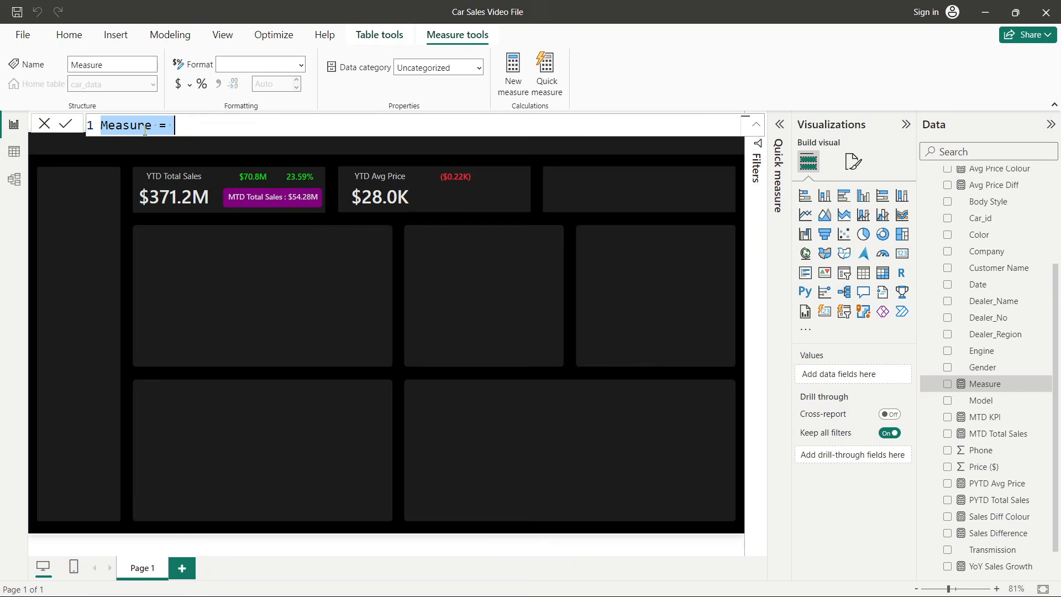
- Name the new measure YoY Avg Price Growth
double_click(127, 126)
type("YoY A")
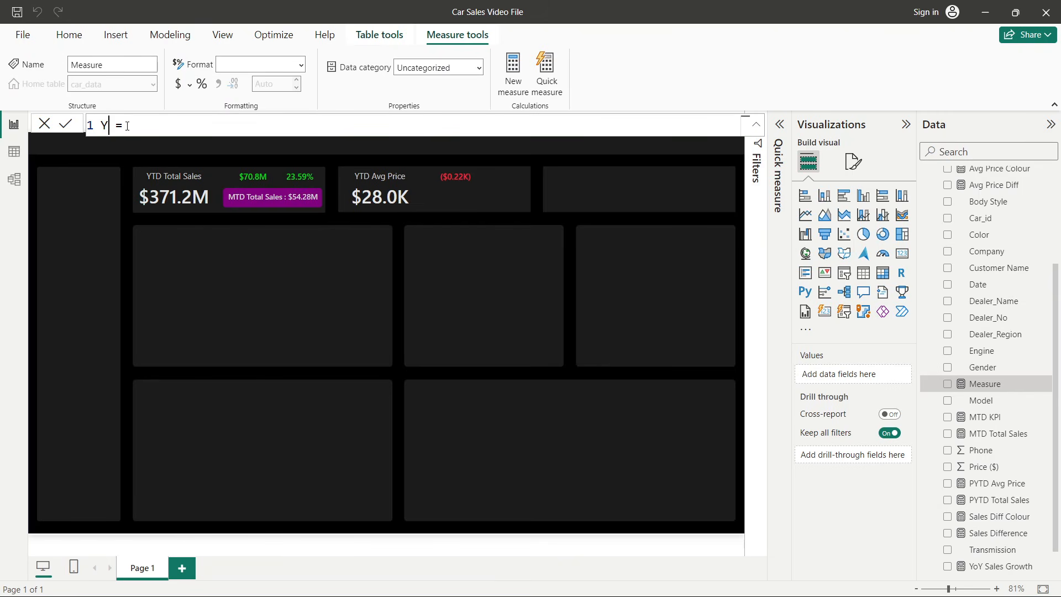
type("vg Price Growth")
left_click(275, 128)
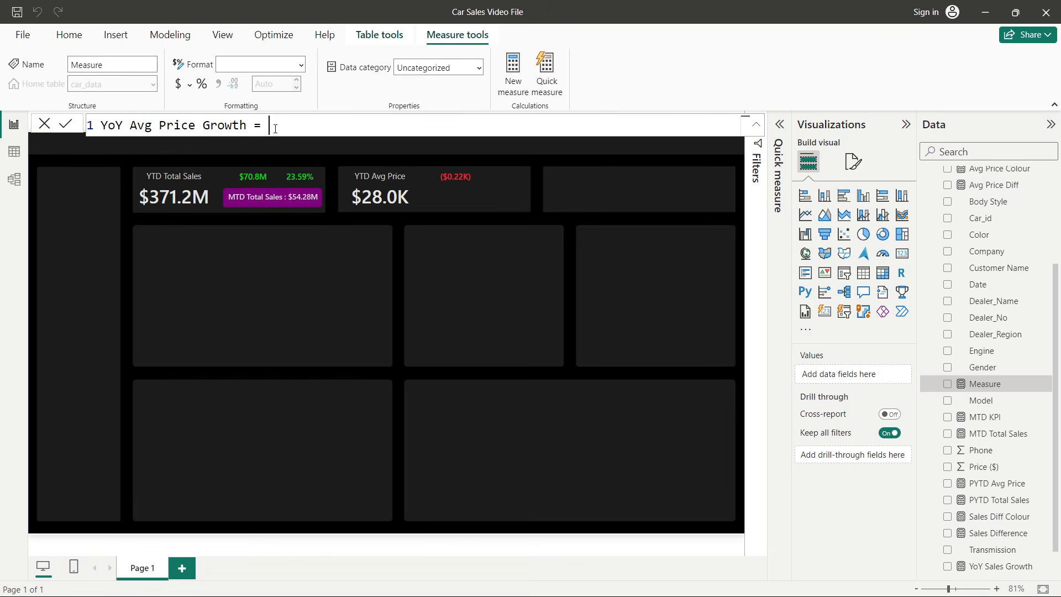
- Define YoY Avg Price Growth as [Avg Price Diff] / [PYTD Avg Price] and commit the measure
type("avg")
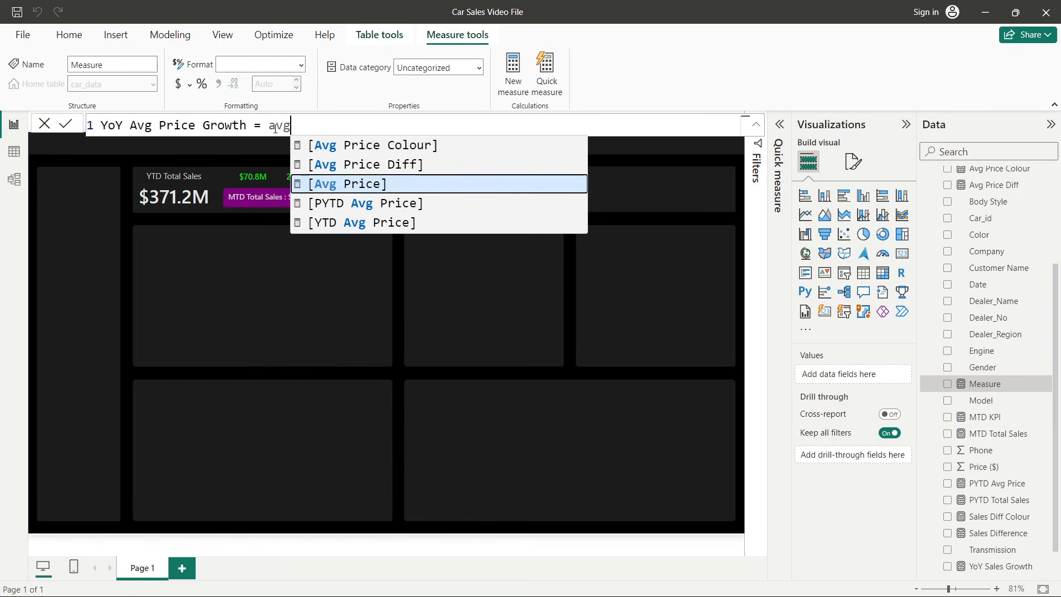
left_click(405, 162)
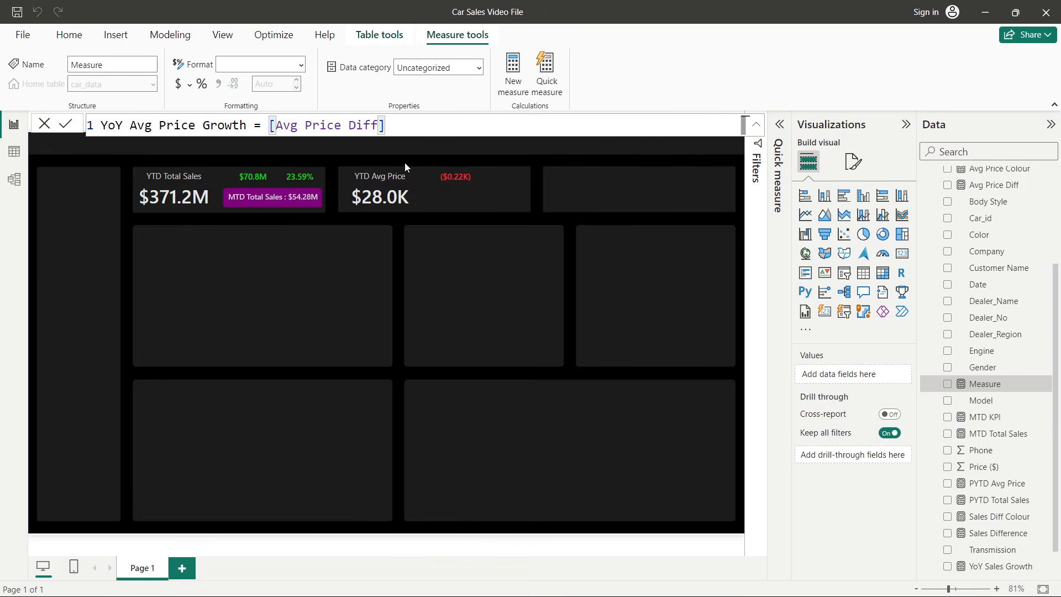
type("/ pytd")
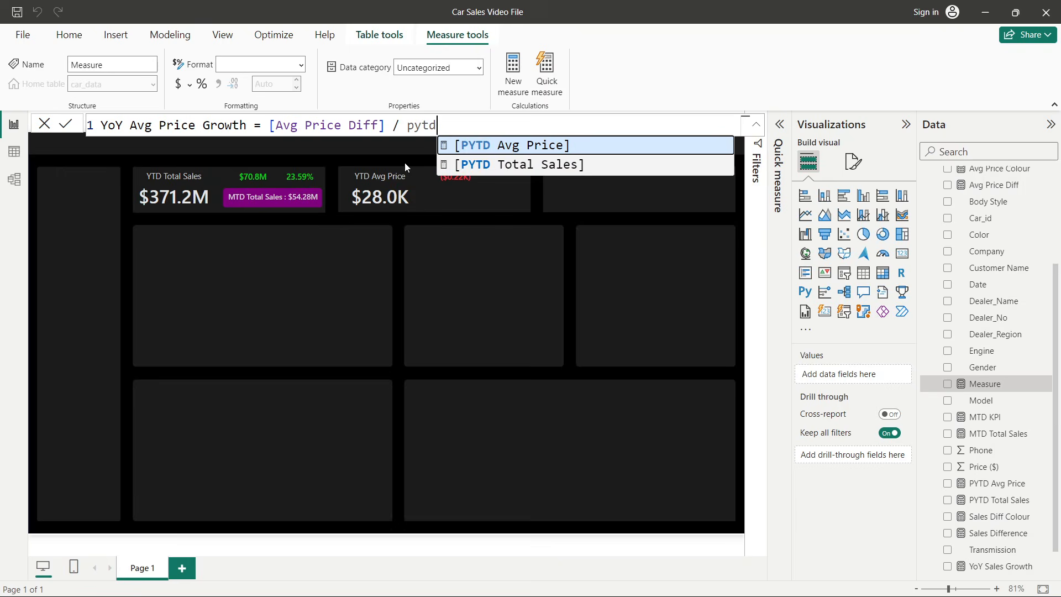
left_click(505, 145)
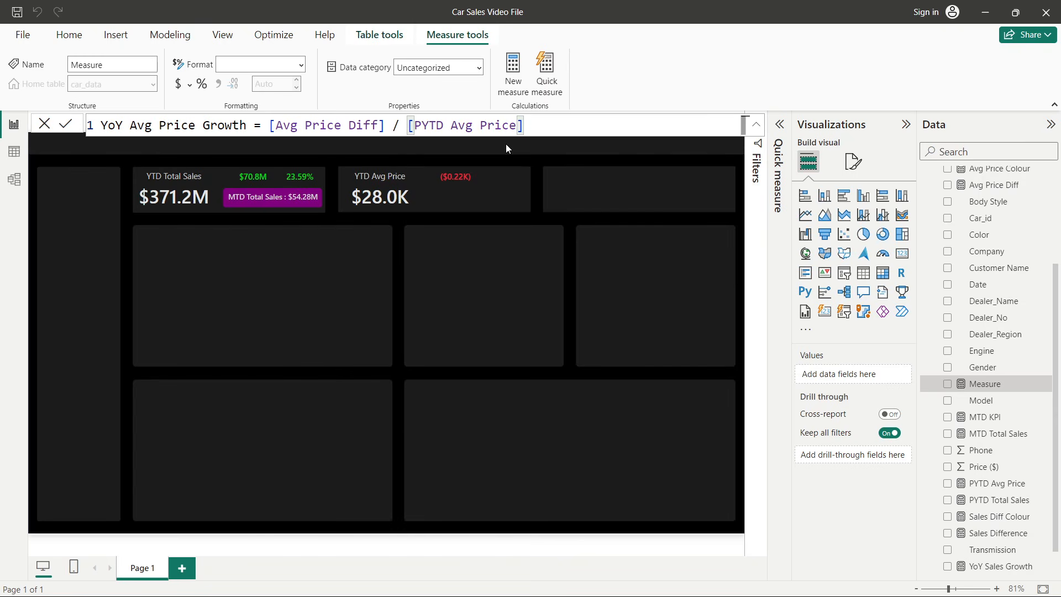
key("Return")
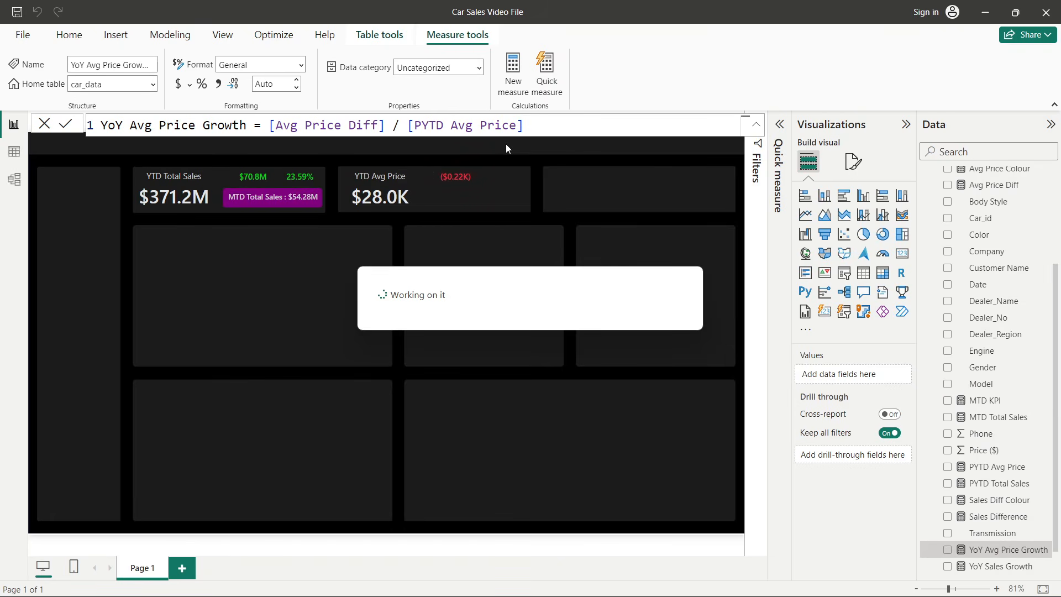
- Duplicate the Avg Price Diff card and place the copy just beside it in the YTD Avg Price box
left_click(447, 182)
key("ctrl+c")
key("ctrl+v")
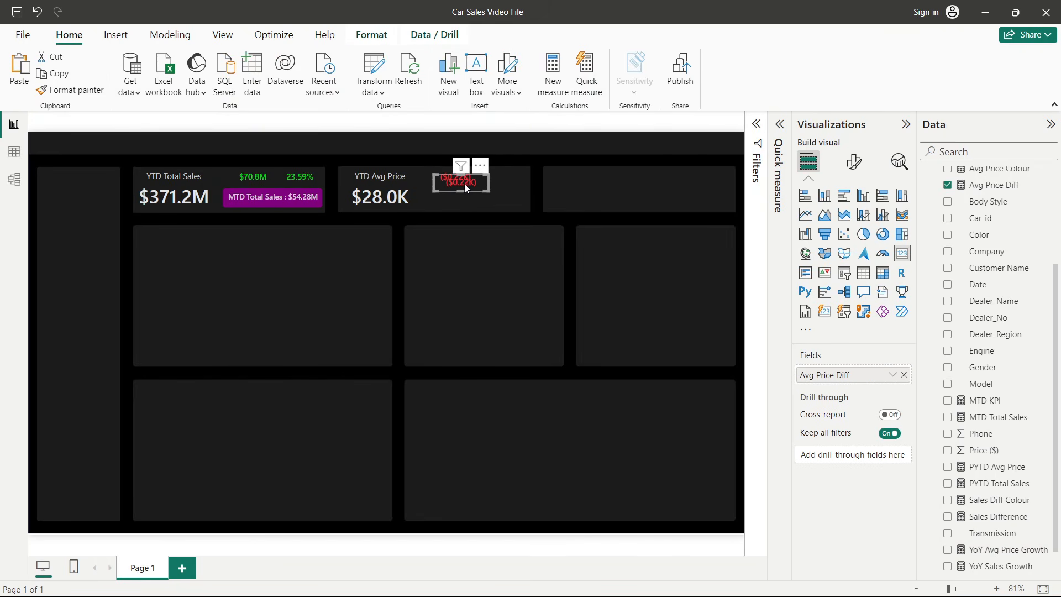
left_click_drag(465, 188, 510, 181)
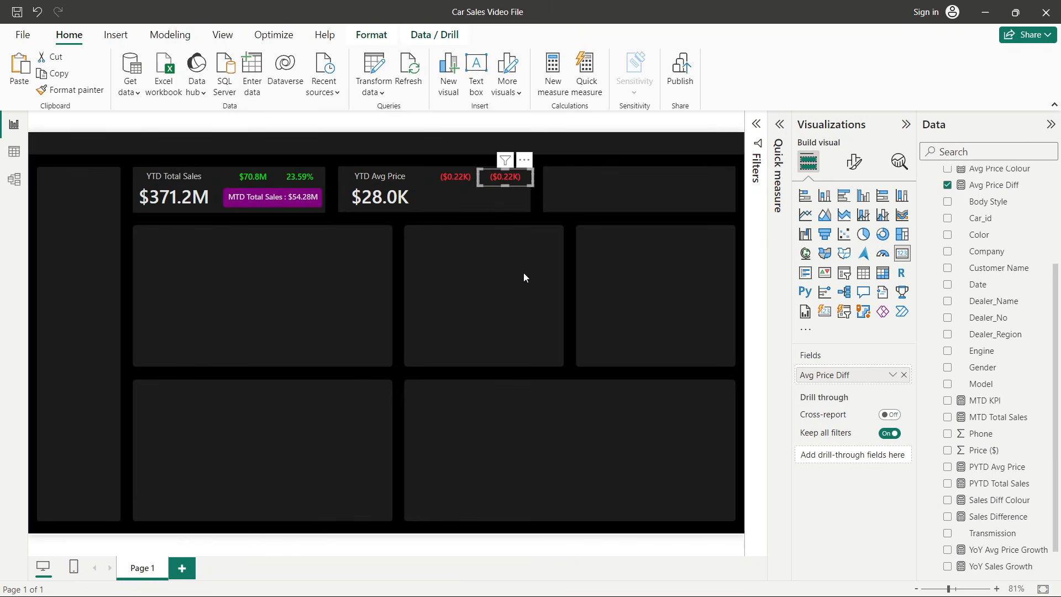
- Replace the copied card's Avg Price Diff field with the YoY Avg Price Growth measure
left_click(904, 375)
scroll(964, 343, "up", 3)
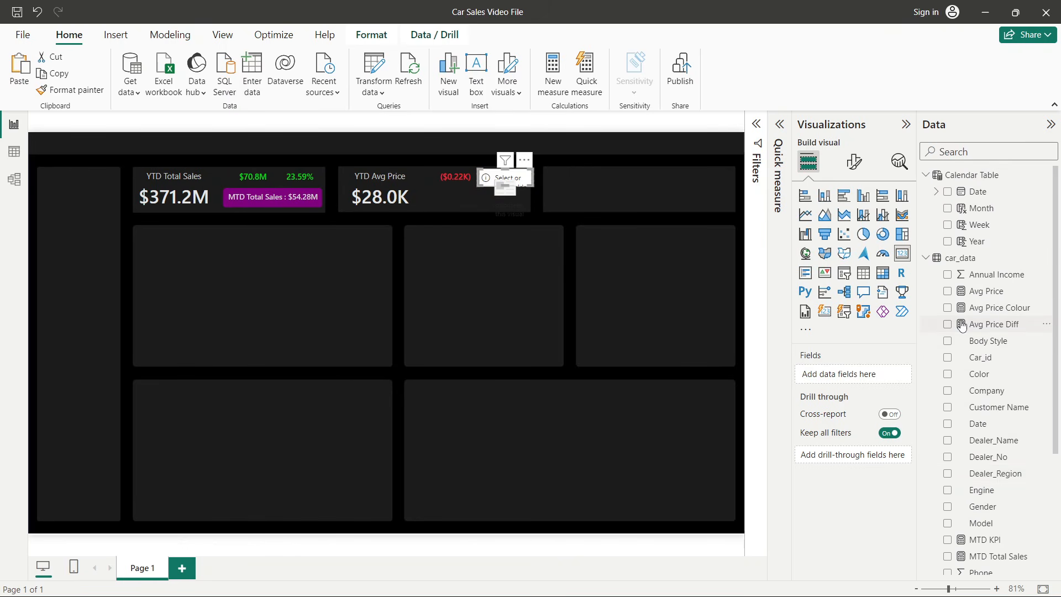
scroll(962, 326, "down", 5)
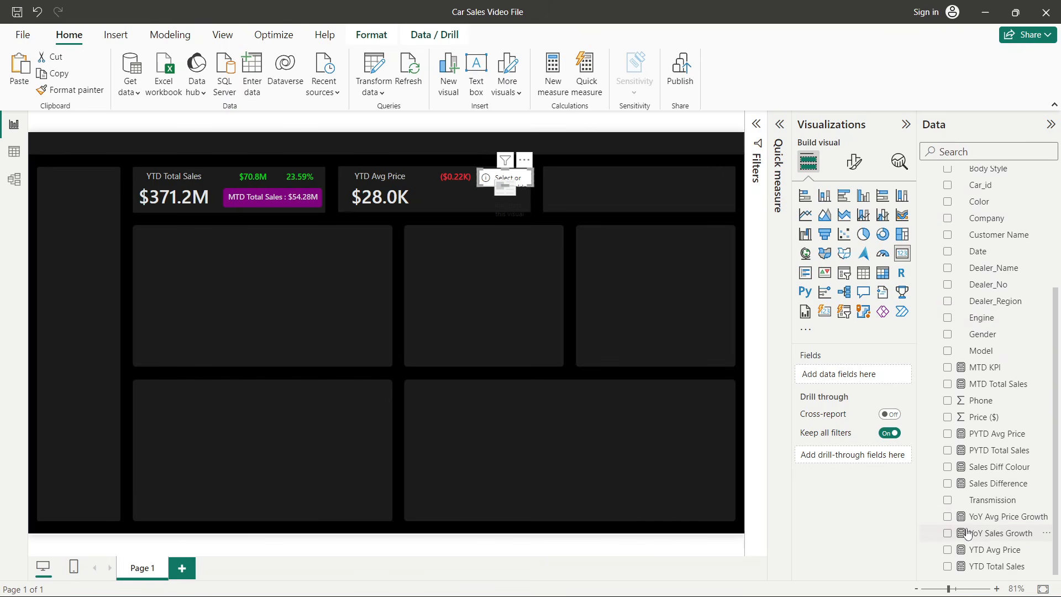
left_click(947, 516)
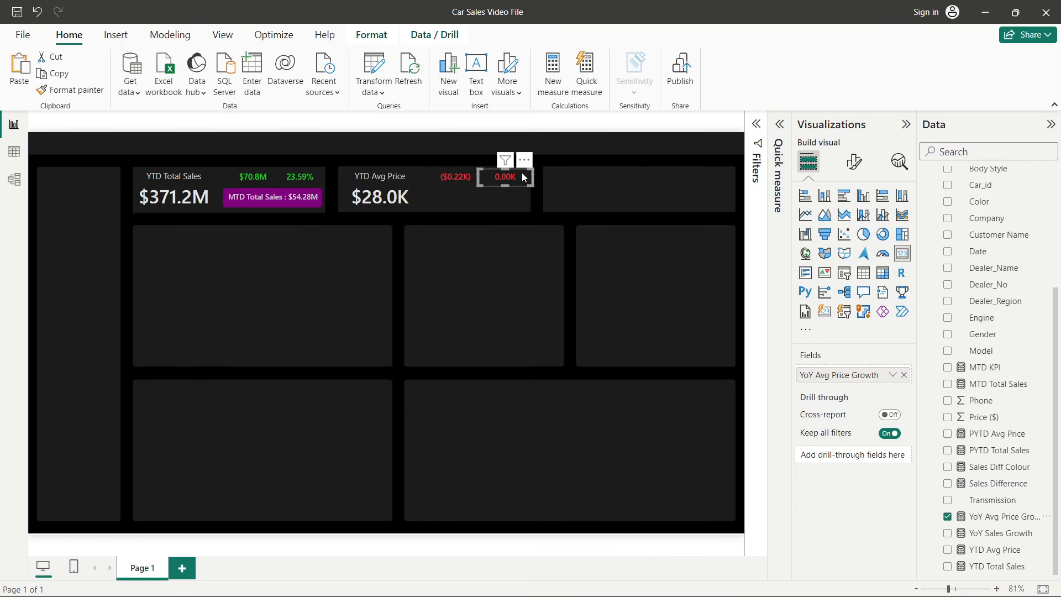
- Set the new card's callout display units to Auto and format YoY Avg Price Growth as a percentage with 2 decimals
left_click(855, 163)
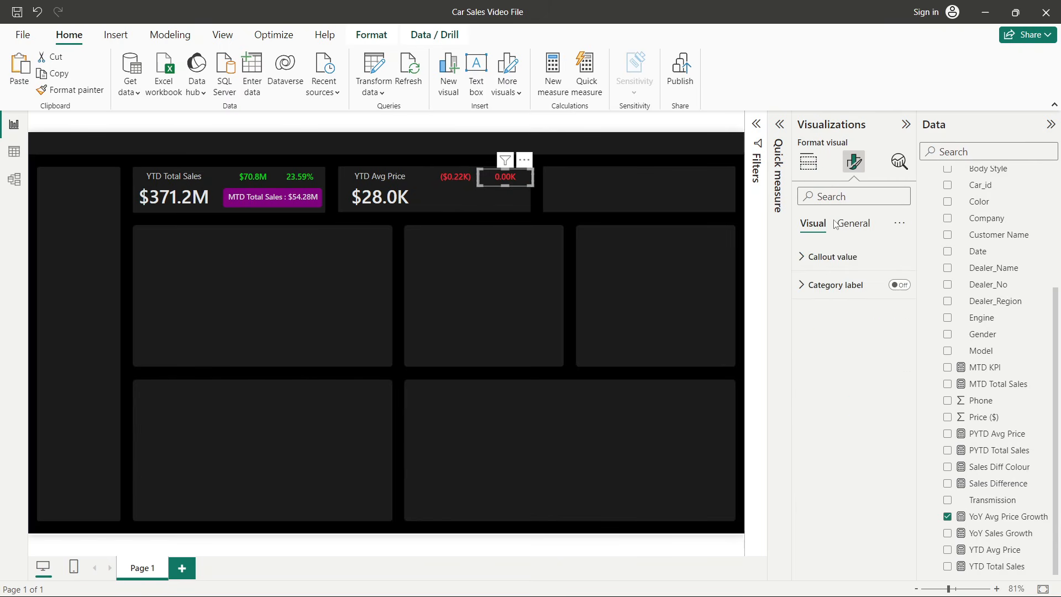
left_click(829, 257)
left_click(846, 397)
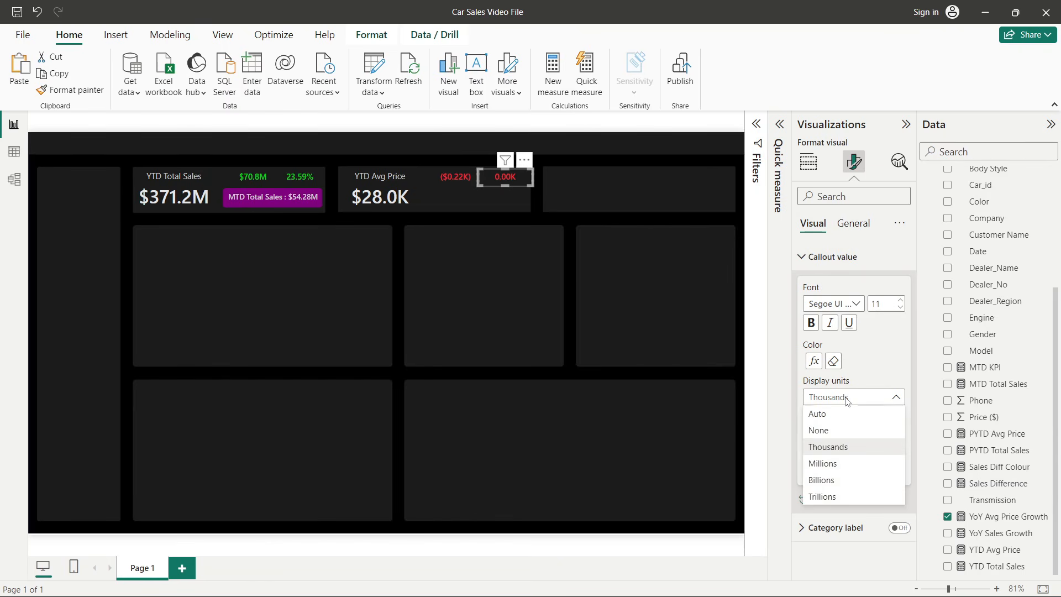
left_click(820, 415)
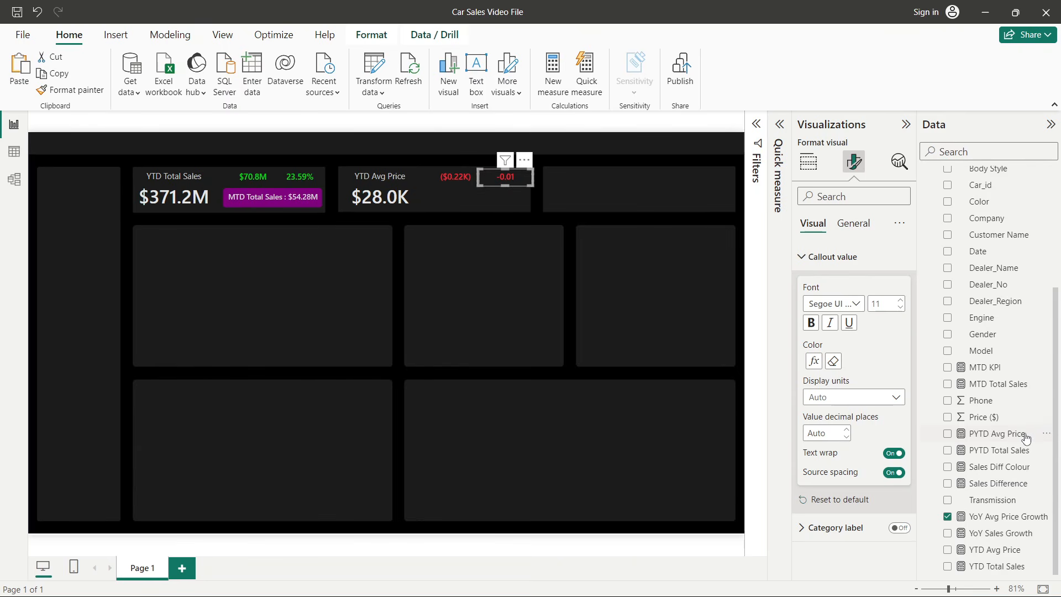
left_click(995, 517)
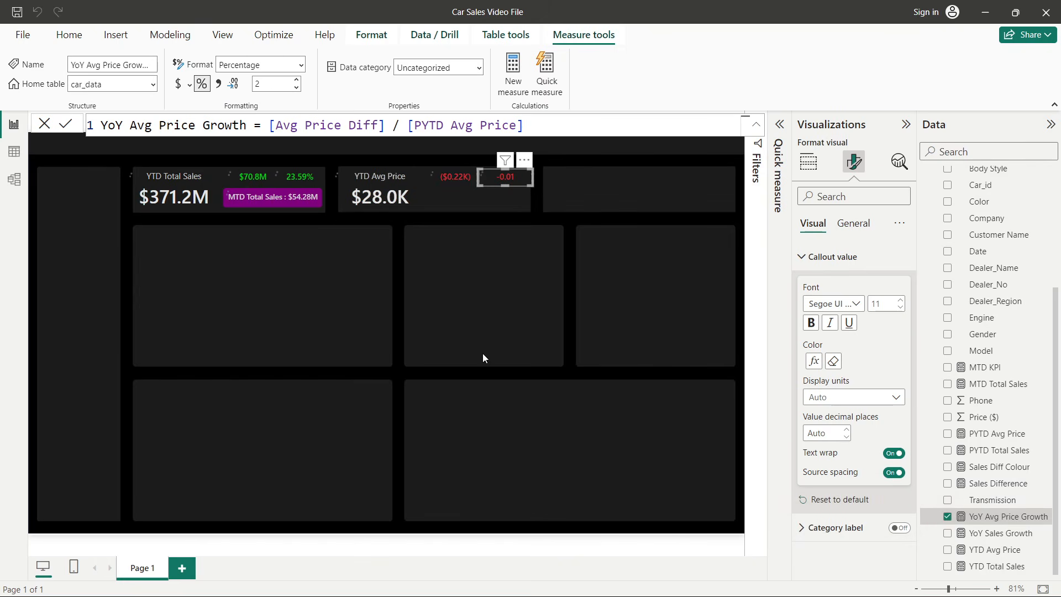
left_click(500, 298)
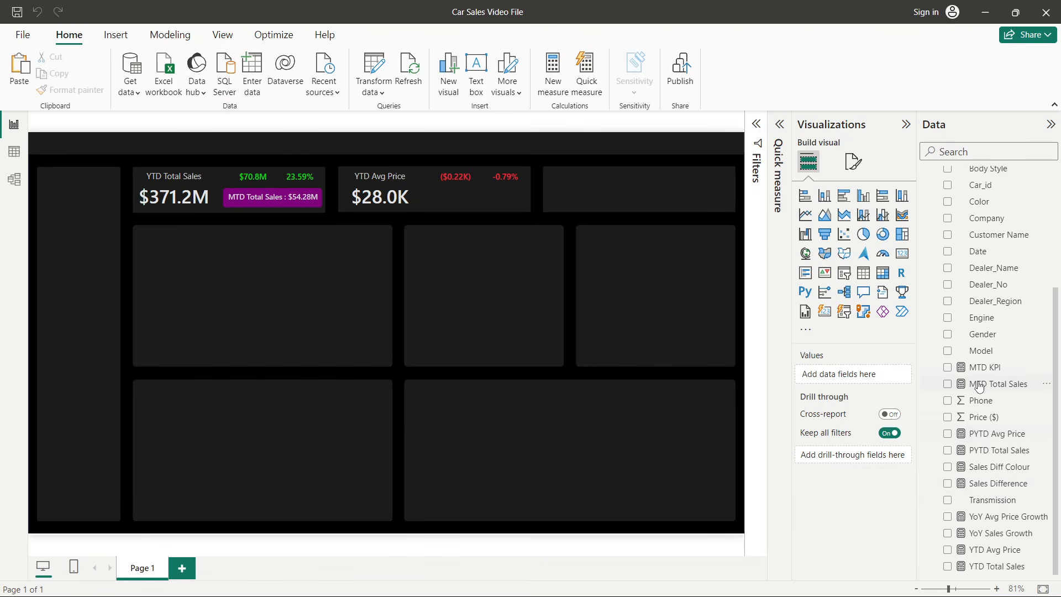
- Start a new measure in car_data and name it MTD Avg Price
right_click(985, 249)
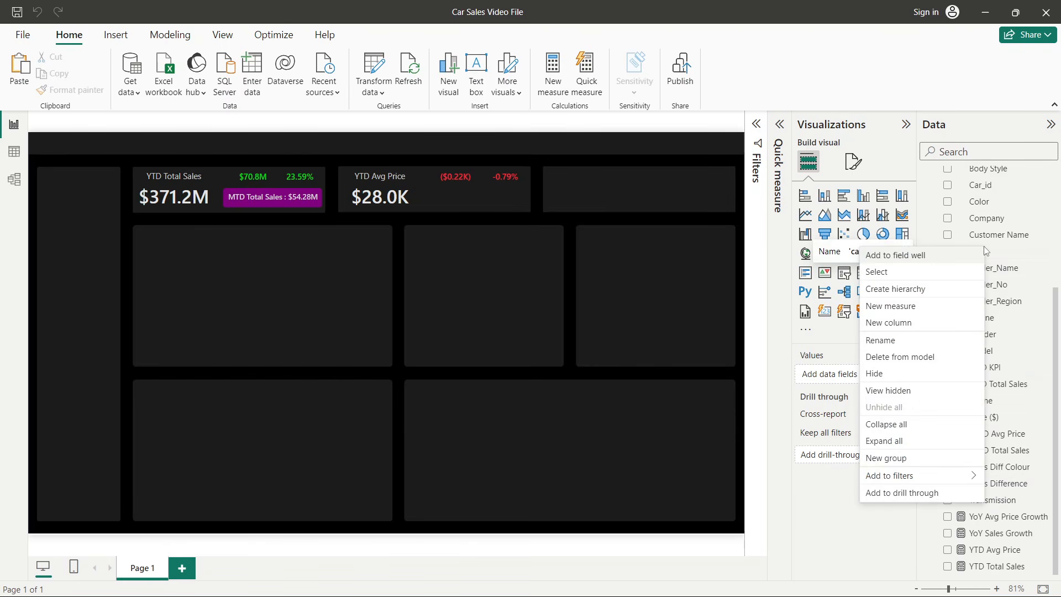
left_click(905, 308)
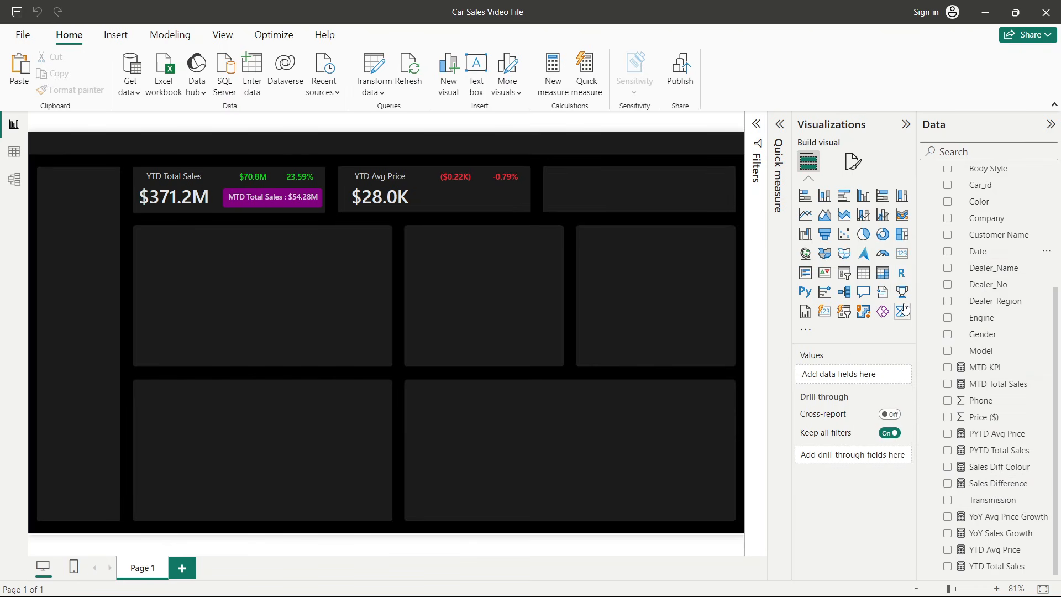
double_click(114, 125)
type("MTD ")
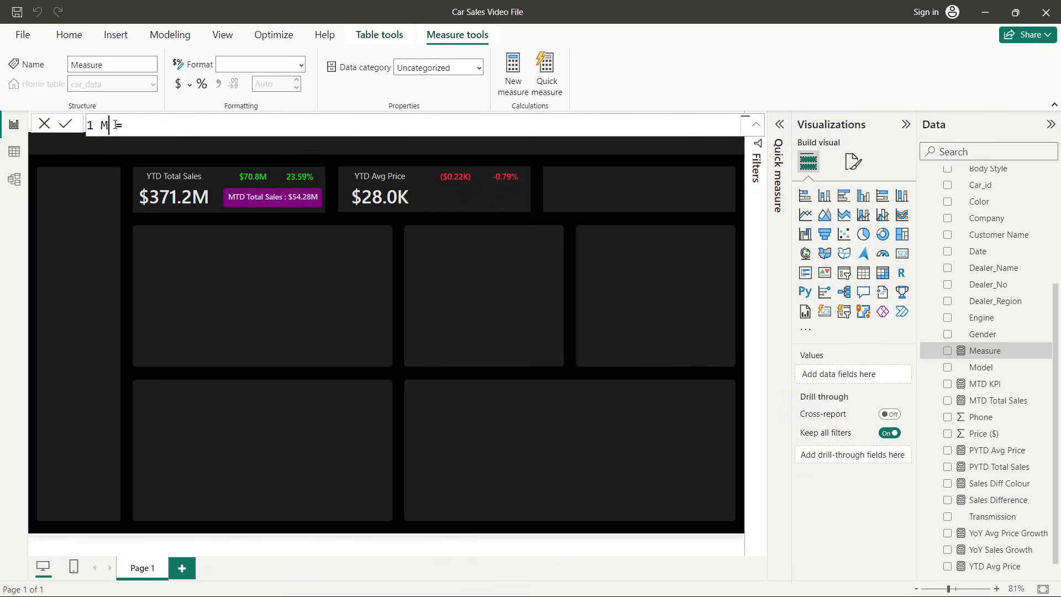
type("Avg P")
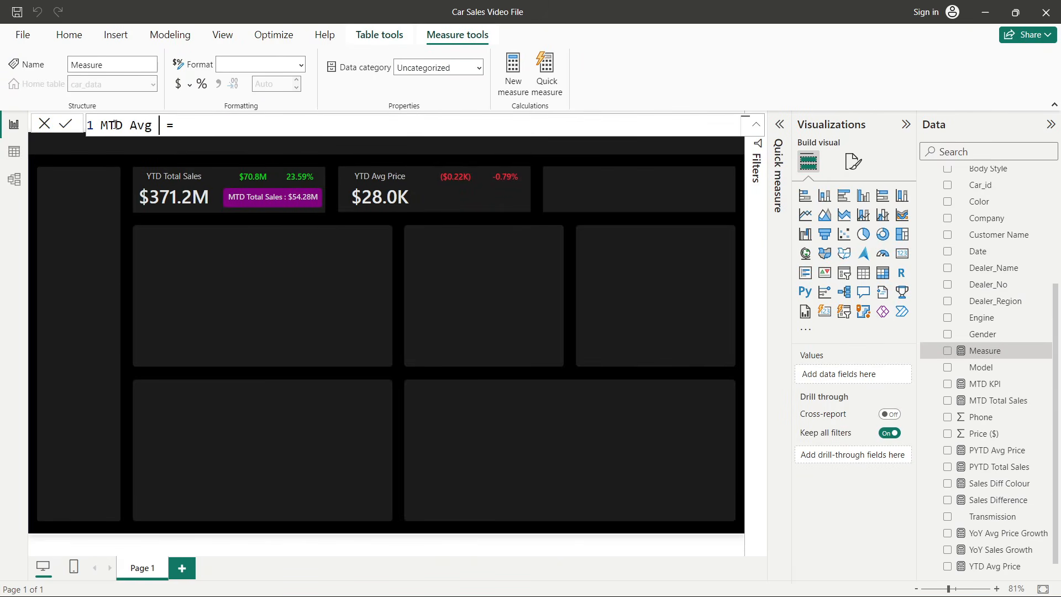
type("rice")
- Define MTD Avg Price as TOTALMTD([Avg Price], 'Calendar Table'[Date])
left_click(238, 121)
type("tot")
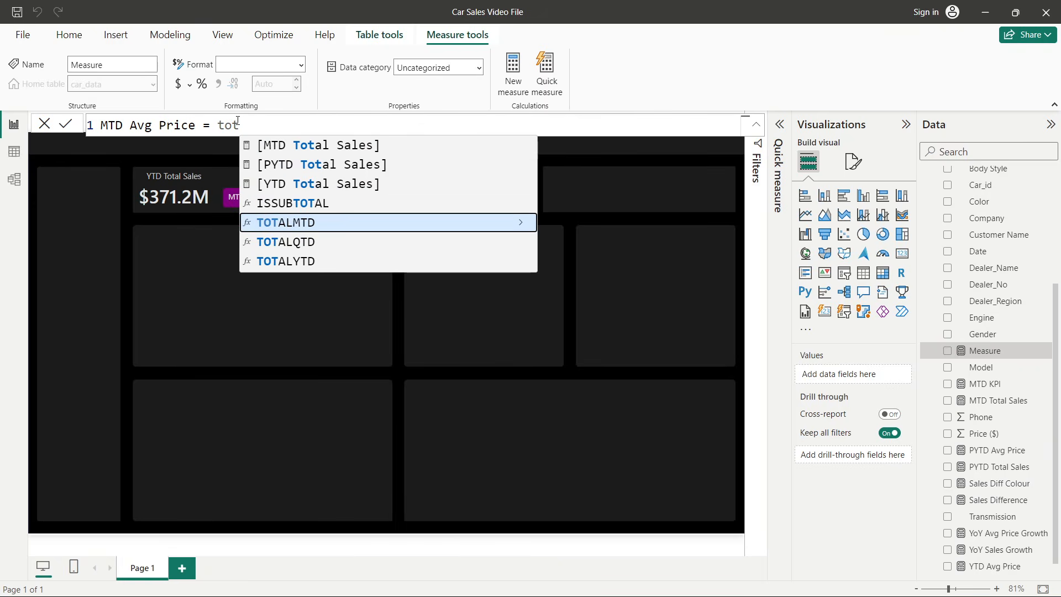
left_click(291, 221)
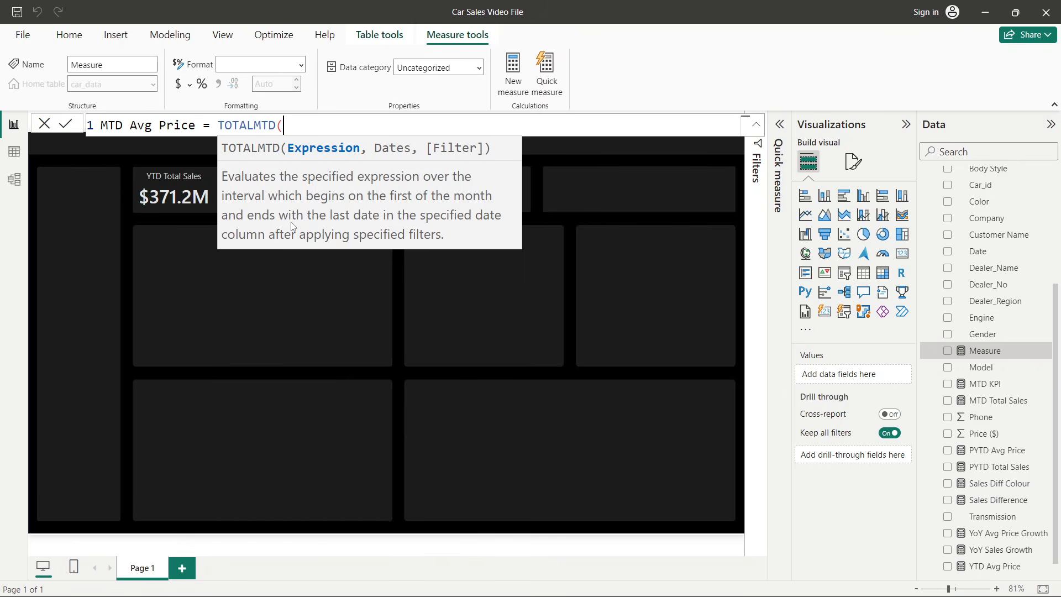
type("avg")
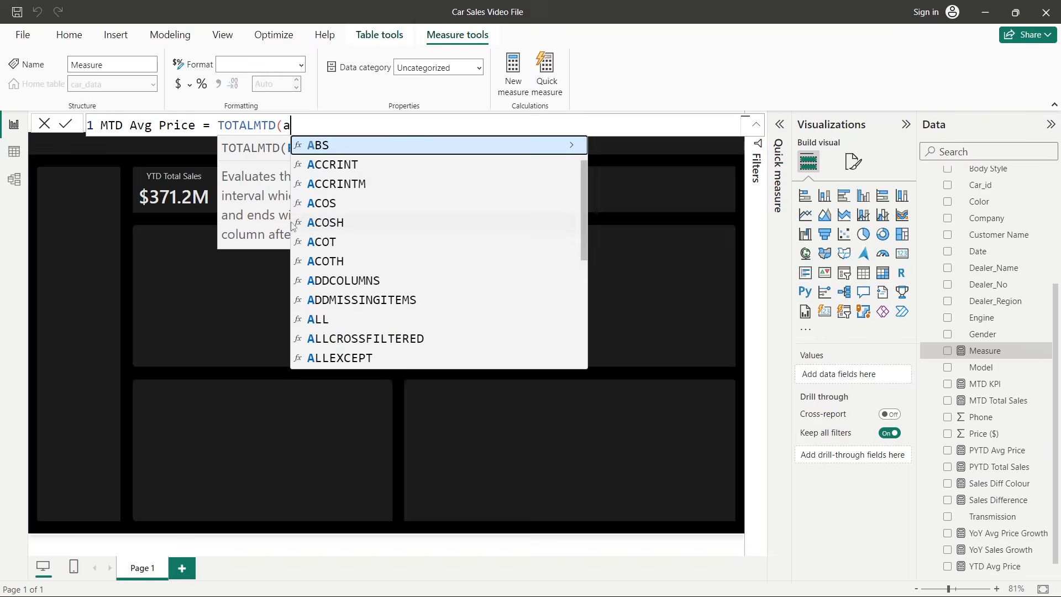
left_click(345, 185)
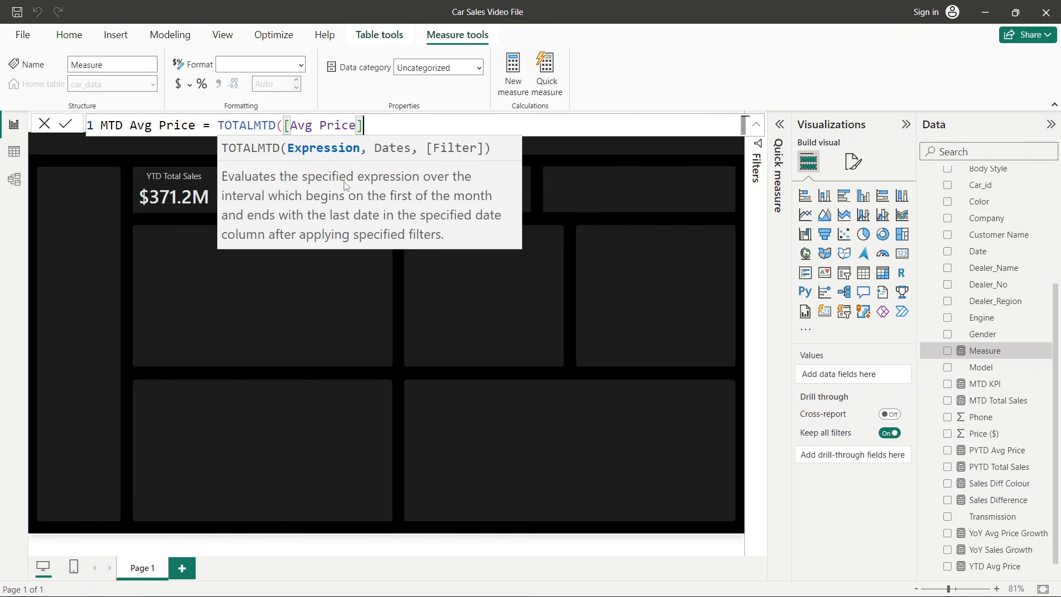
type(",")
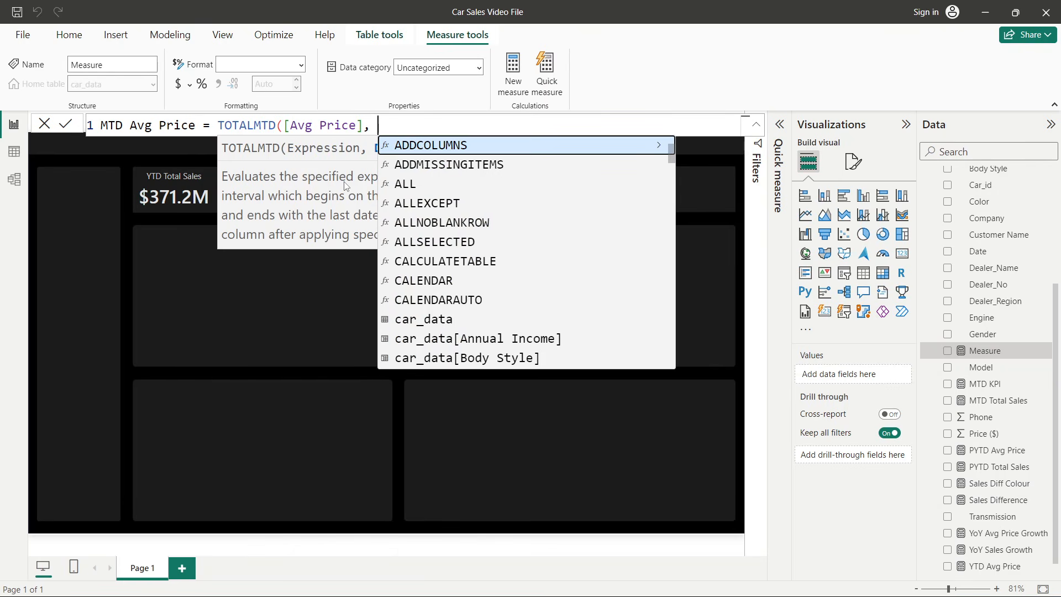
type("cale")
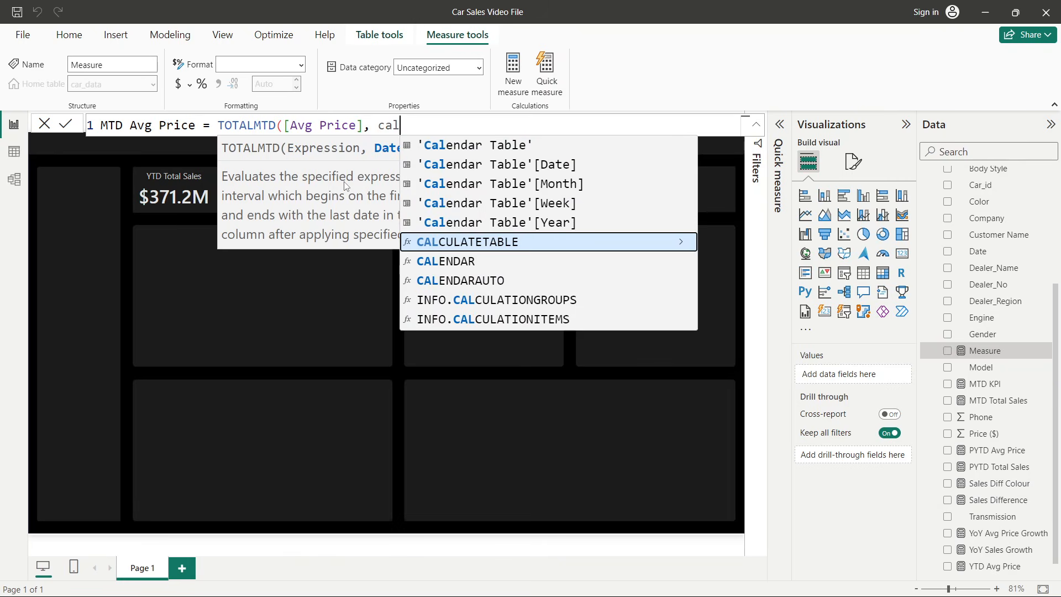
double_click(567, 166)
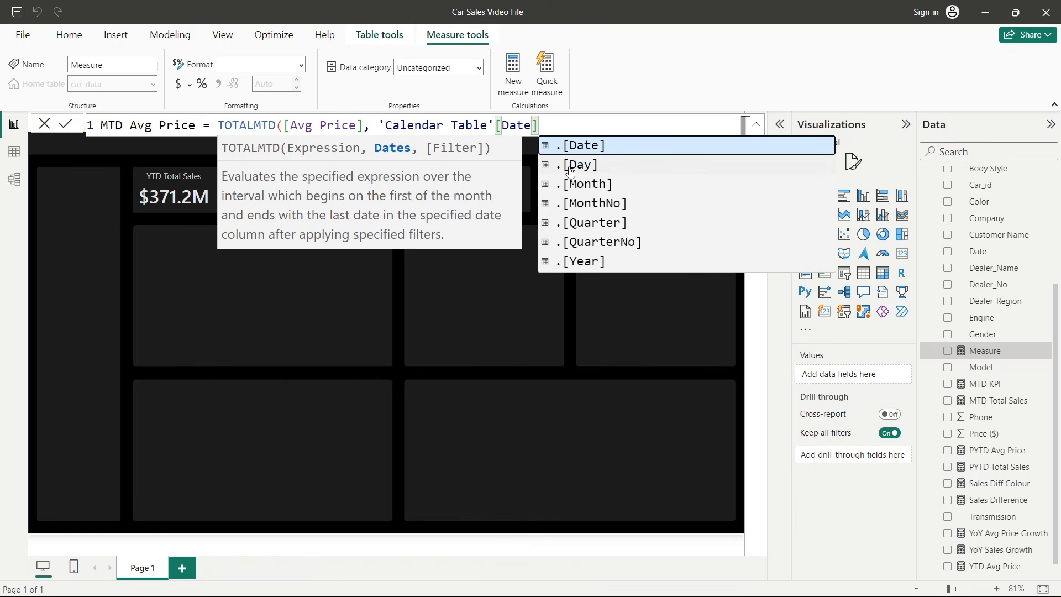
type(")")
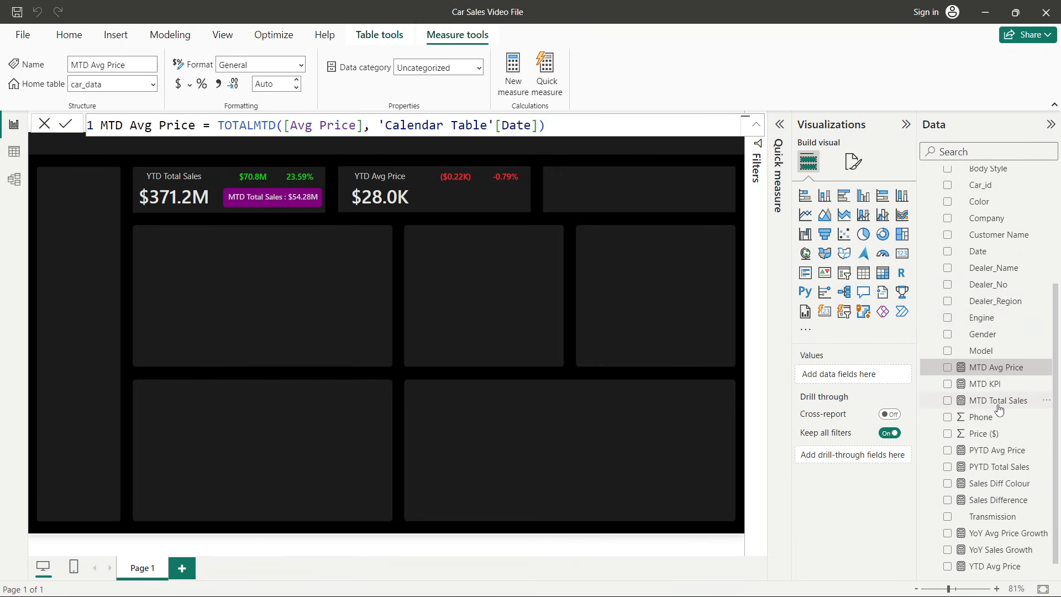
- Open the MTD KPI measure and copy its entire formula
scroll(1000, 409, "down", 1)
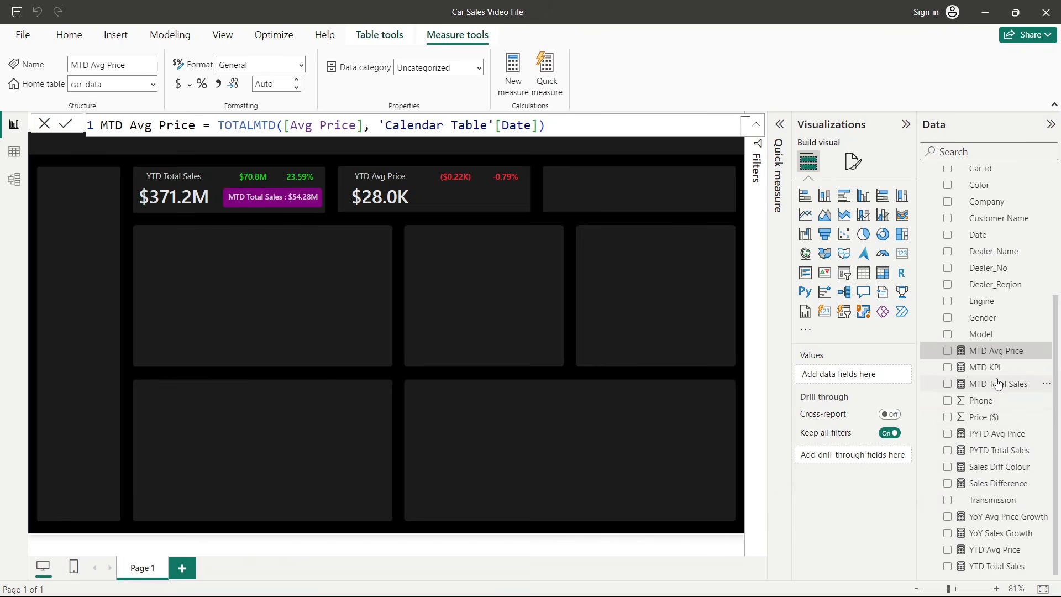
left_click(985, 367)
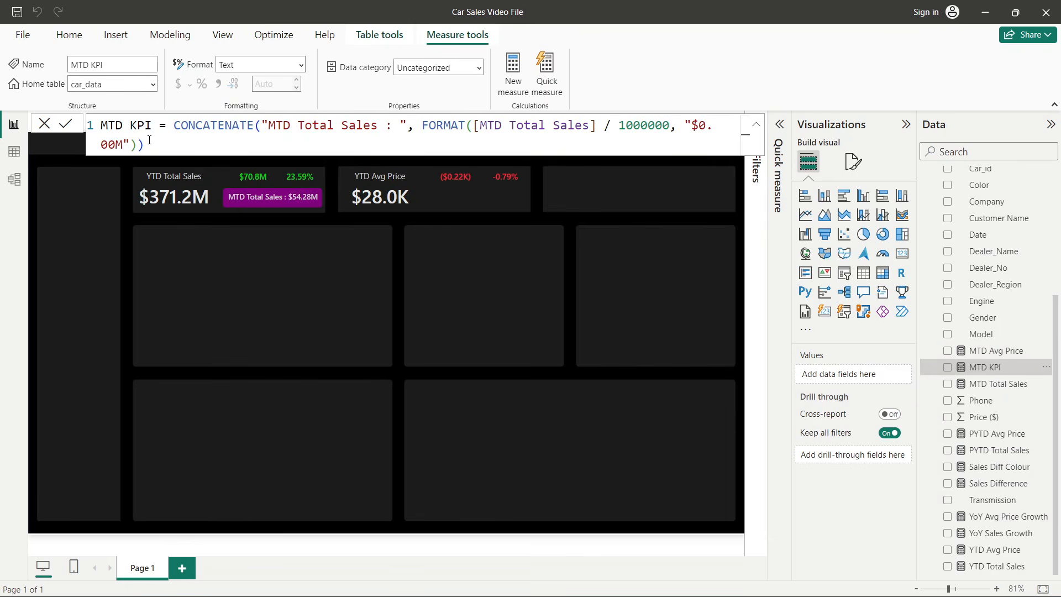
left_click(108, 126)
key("ctrl+a")
key("ctrl+c")
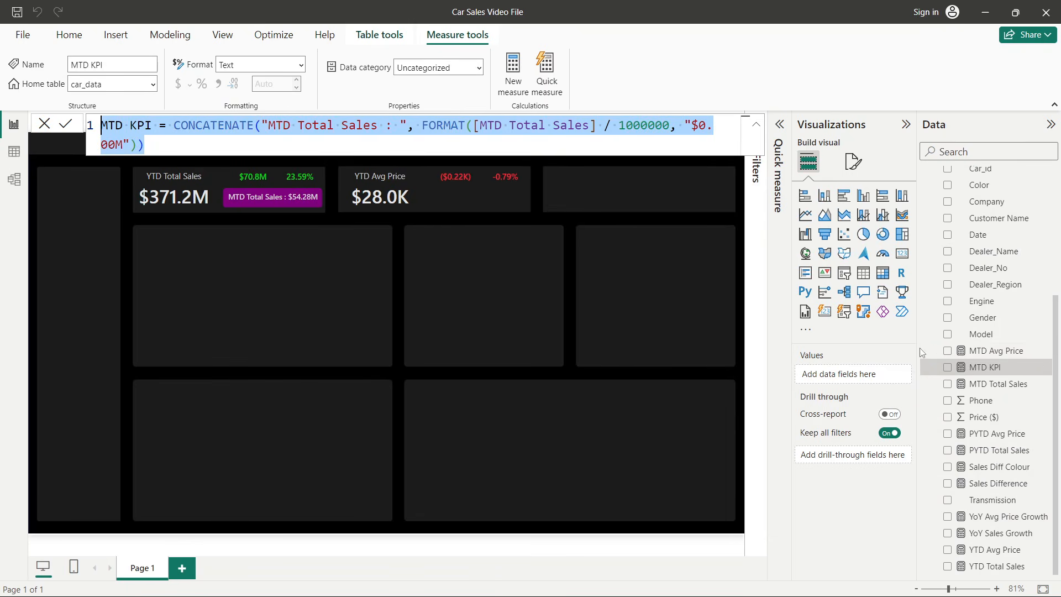
- Create another new measure in car_data named MTD Avg Price KPI
right_click(956, 356)
left_click(878, 397)
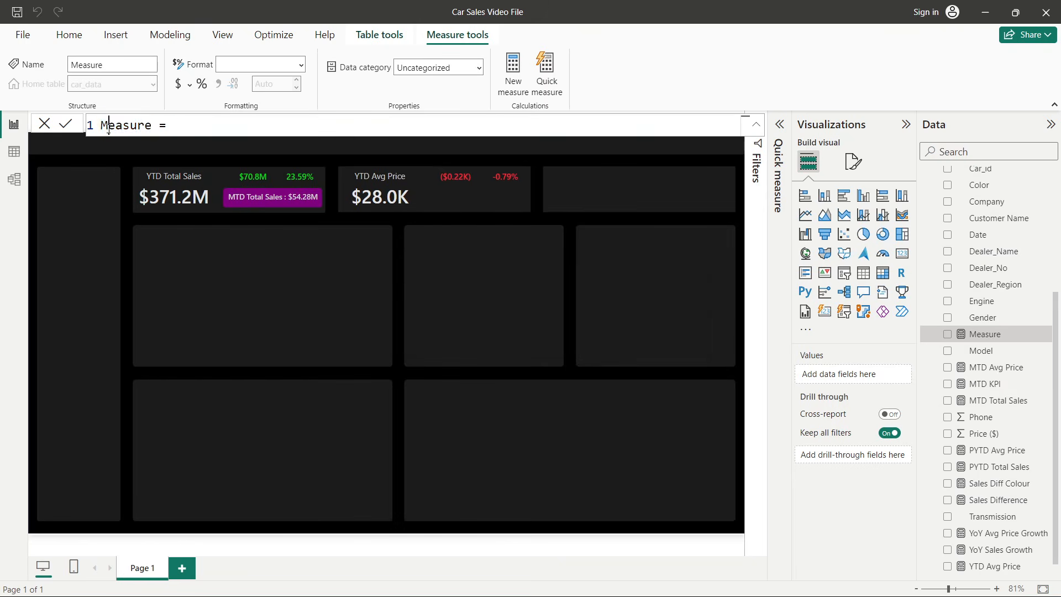
type("Avg Price")
key("BackSpace")
key("BackSpace")
key("BackSpace")
key("BackSpace")
key("BackSpace")
key("BackSpace")
key("BackSpace")
key("BackSpace")
key("BackSpace")
key("BackSpace")
type("MTD Avg Price KPI")
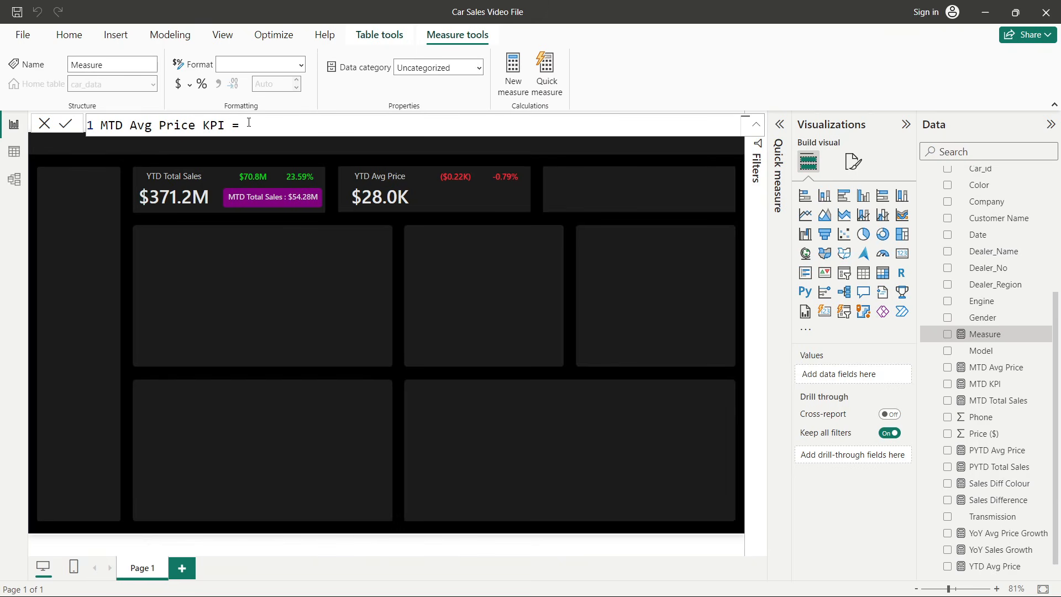
- Paste the copied MTD KPI formula into the new measure, keeping the name MTD Avg Price KPI before the equals sign
key("ctrl+v")
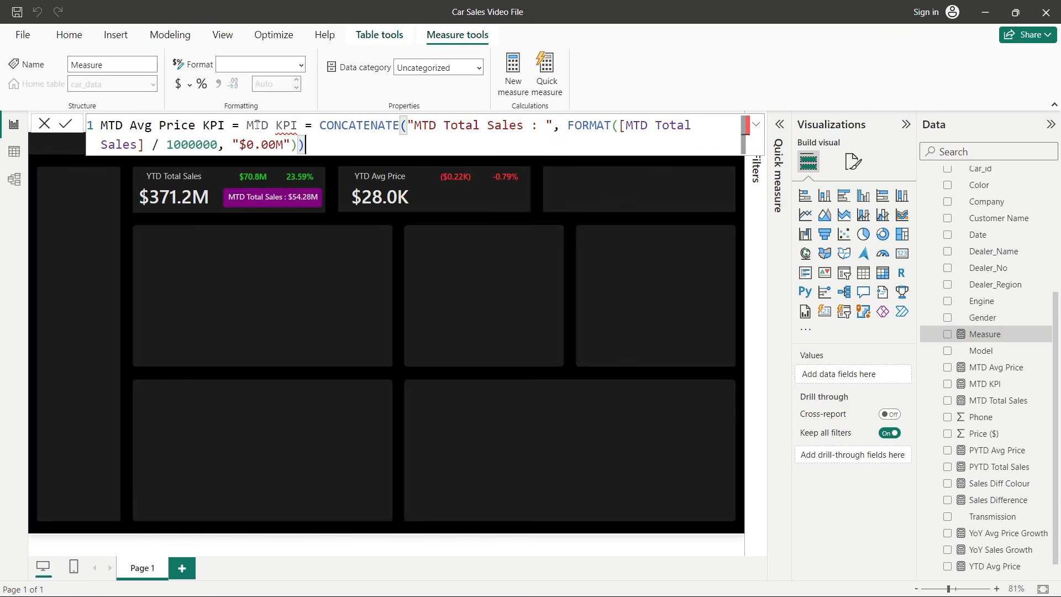
left_click_drag(313, 125, 233, 125)
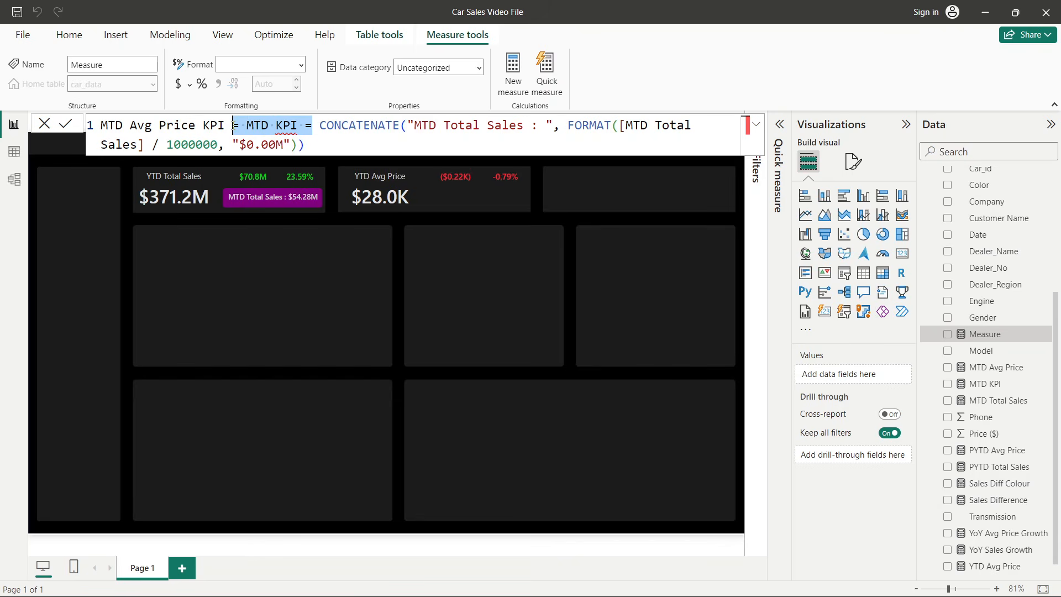
key("BackSpace")
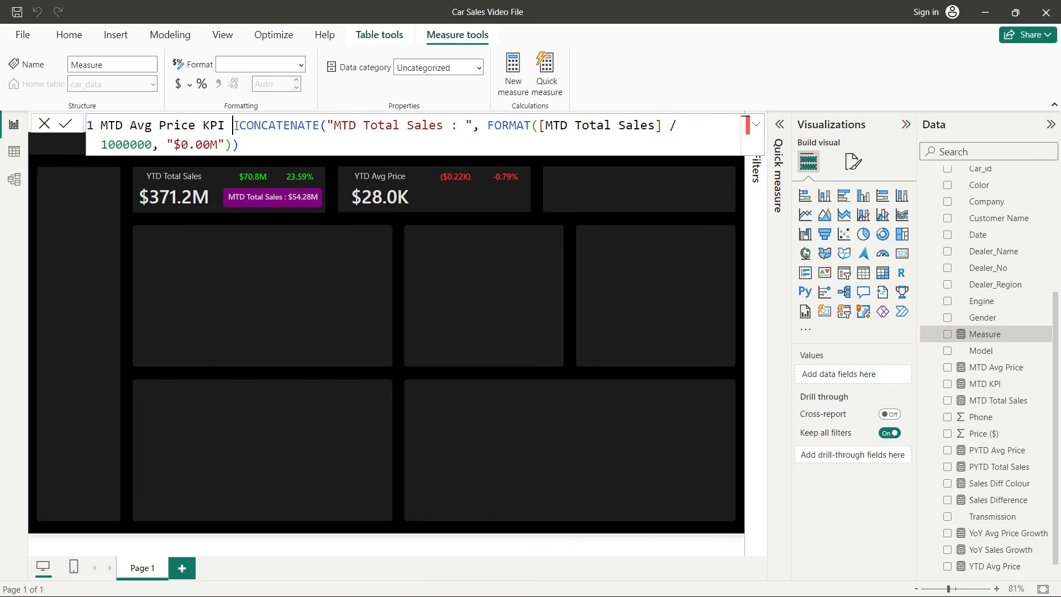
type("=")
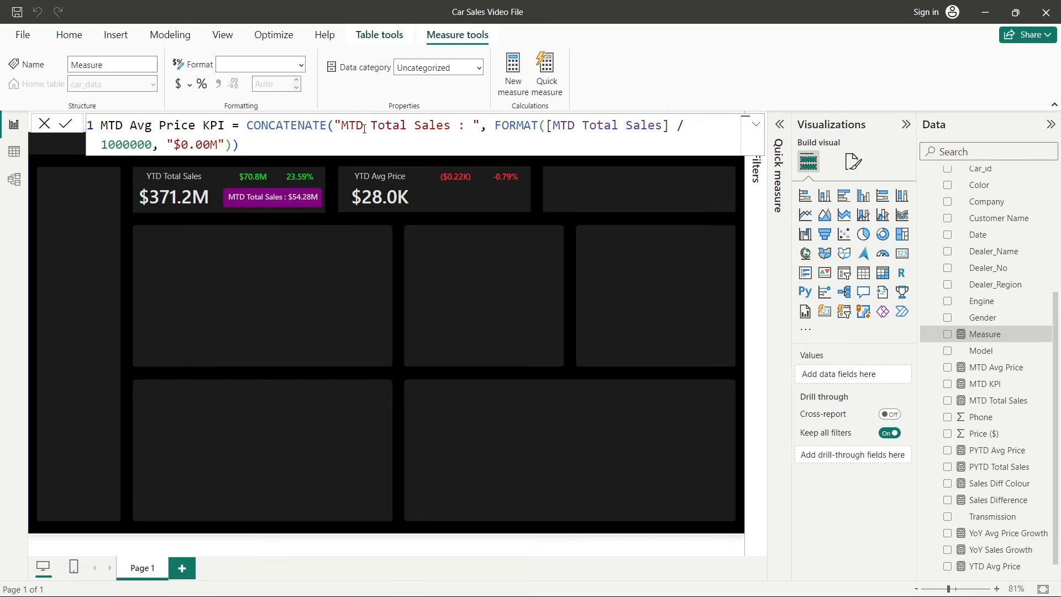
- Change the label text to "MTD Avg Price : " and make FORMAT reference [MTD Avg Price] instead of [MTD Total Sales]
left_click_drag(371, 126, 449, 133)
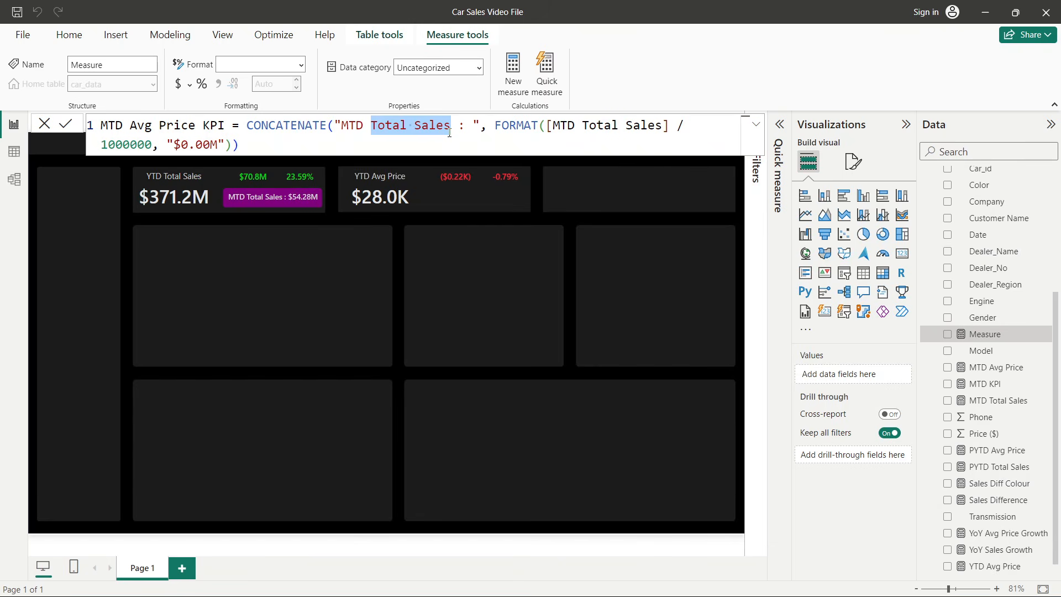
type("Avg Pri")
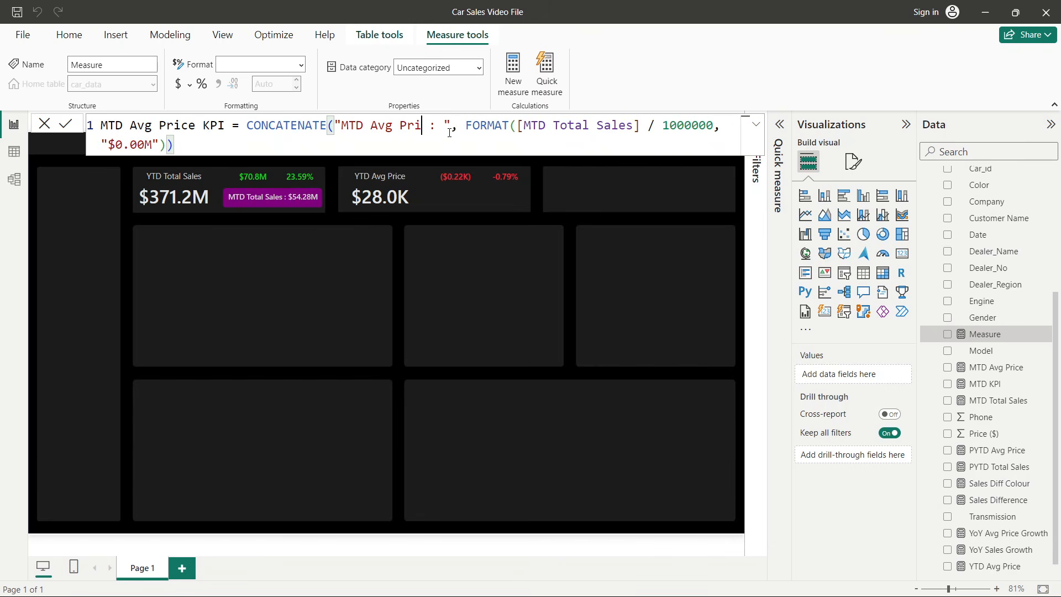
type("ce")
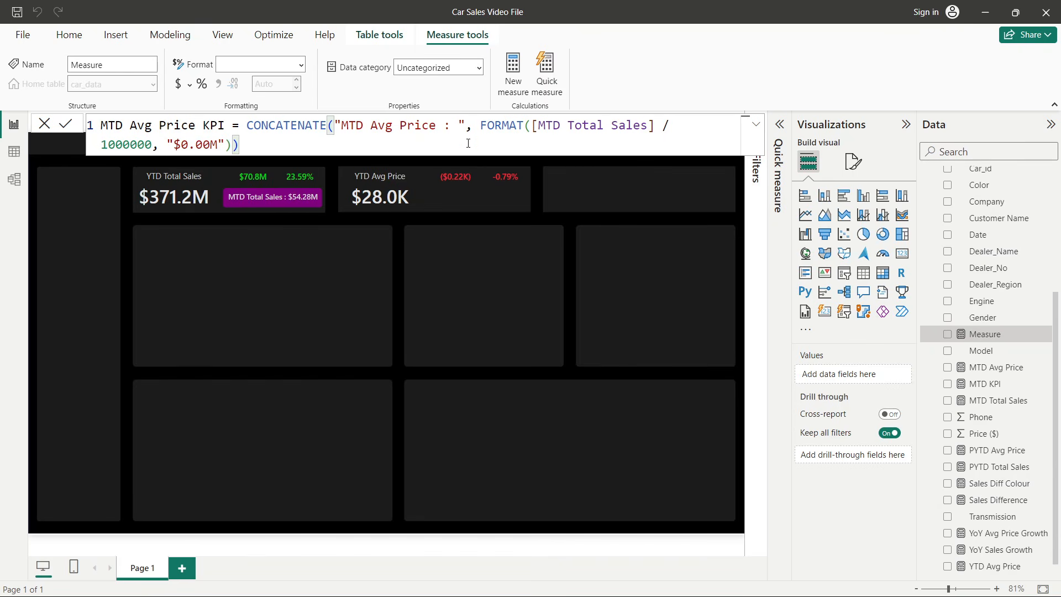
left_click(563, 133)
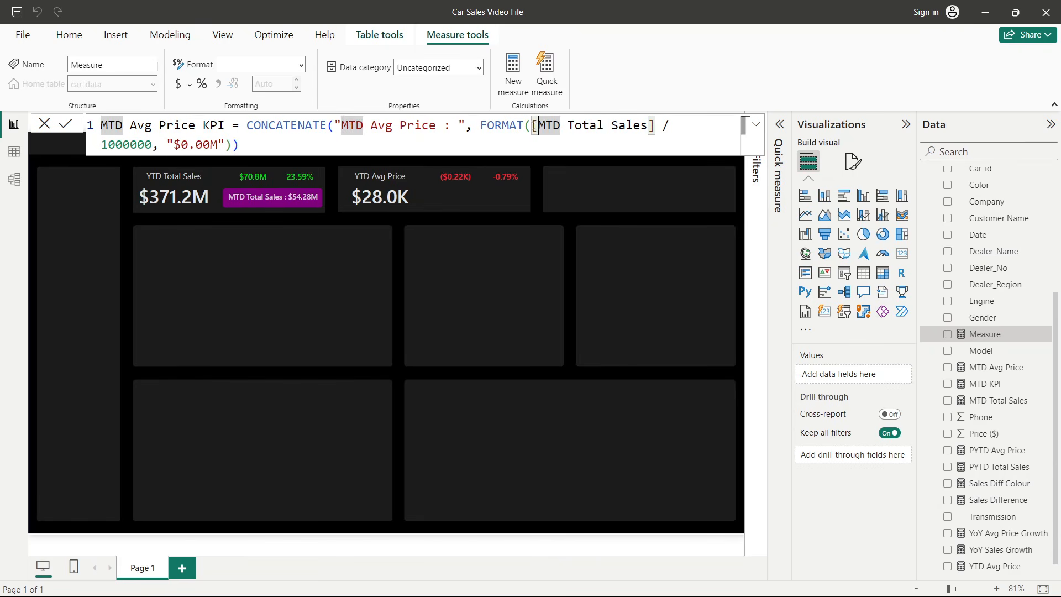
left_click_drag(534, 126, 655, 125)
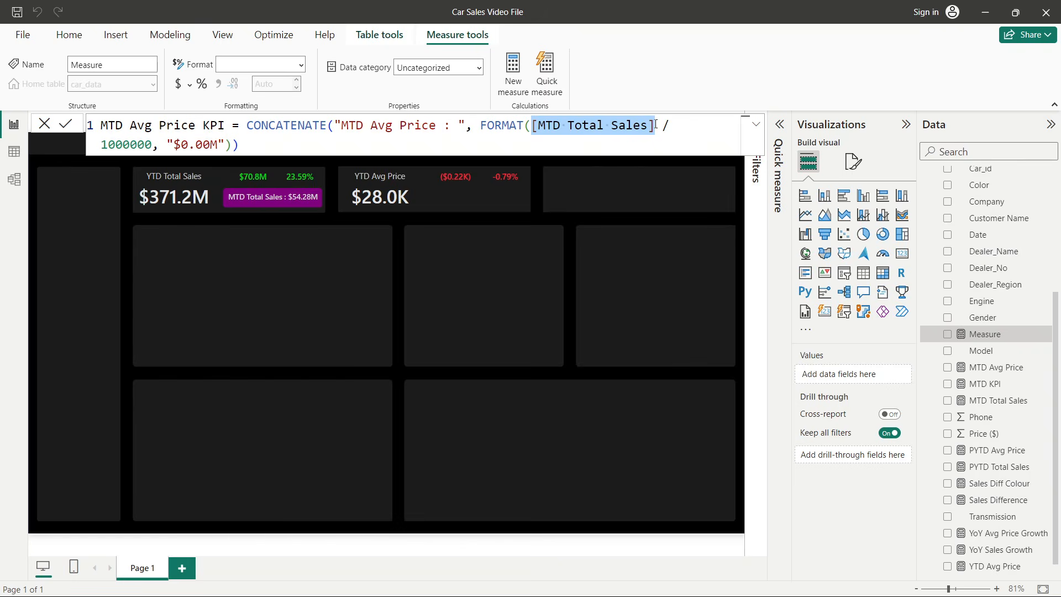
type("mtd")
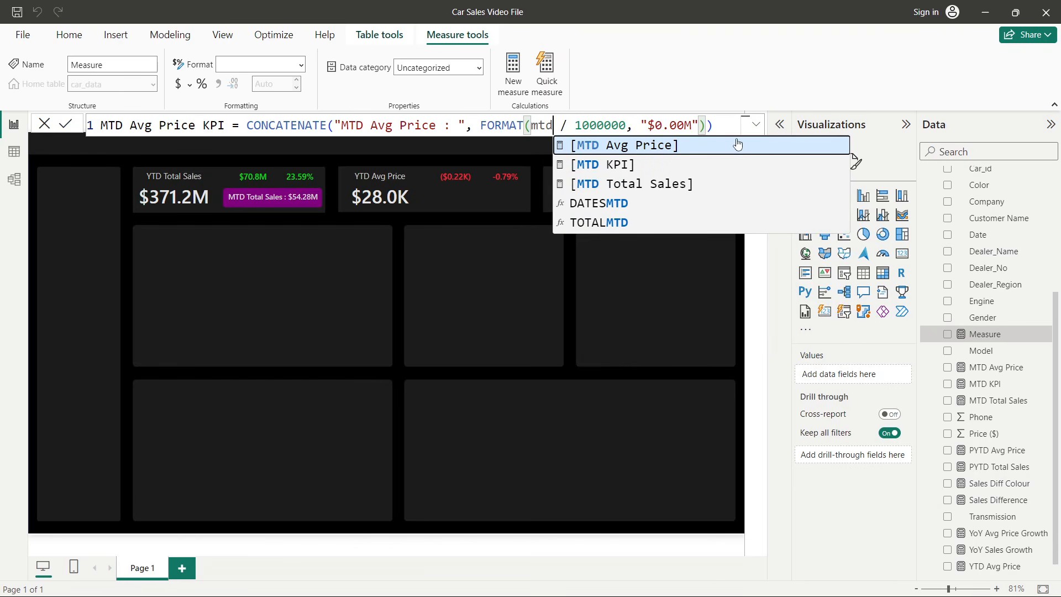
left_click(738, 145)
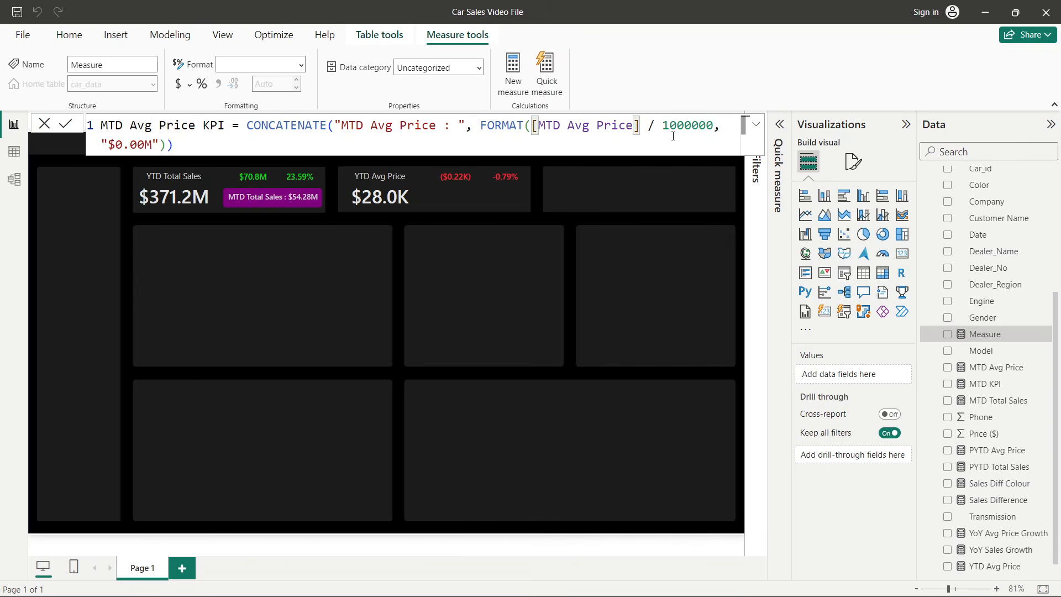
- Change the divisor to 1000 and the format string to "$0.00K", and commit the MTD Avg Price KPI measure
left_click_drag(669, 126, 714, 128)
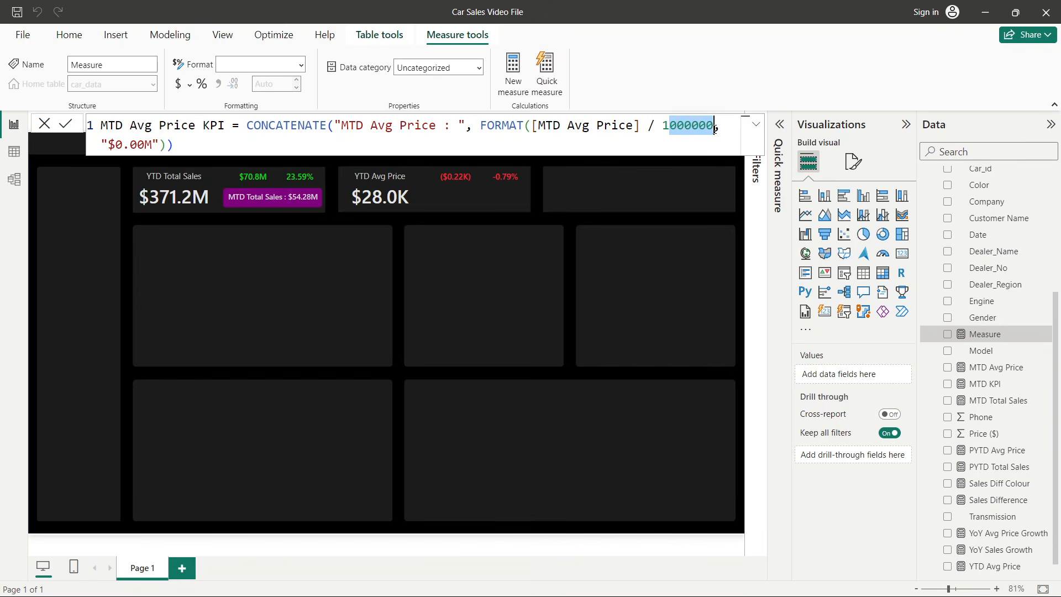
left_click(711, 128)
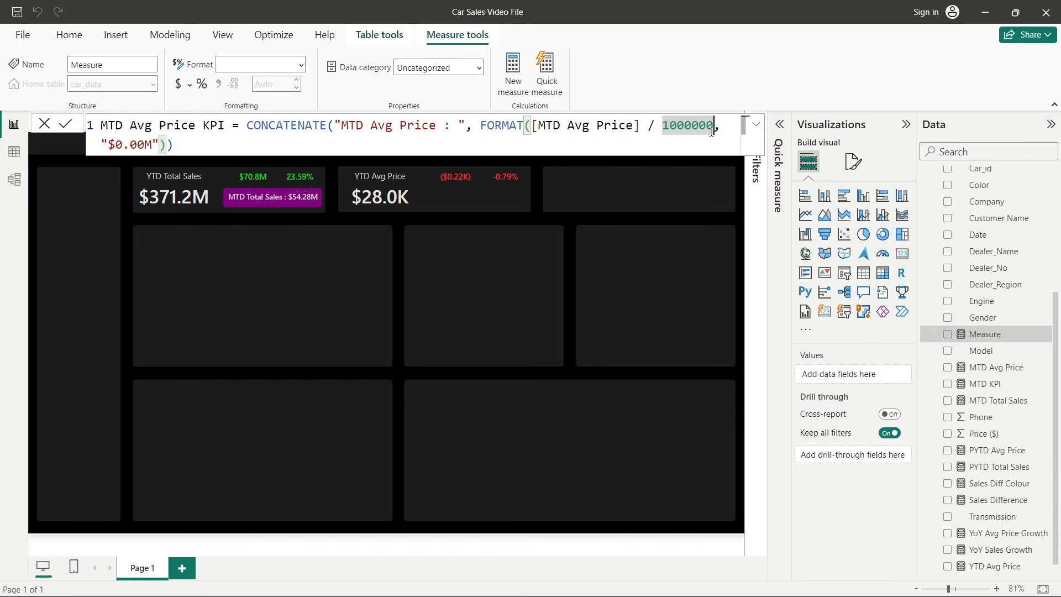
key("BackSpace")
key("BackSpace")
key("BackSpace")
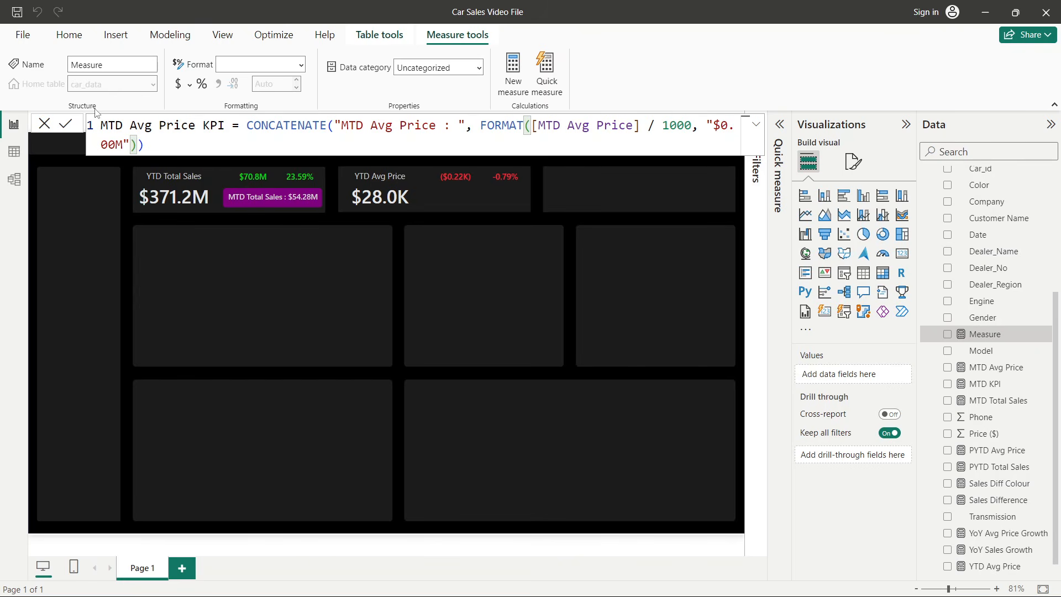
left_click_drag(114, 148, 122, 147)
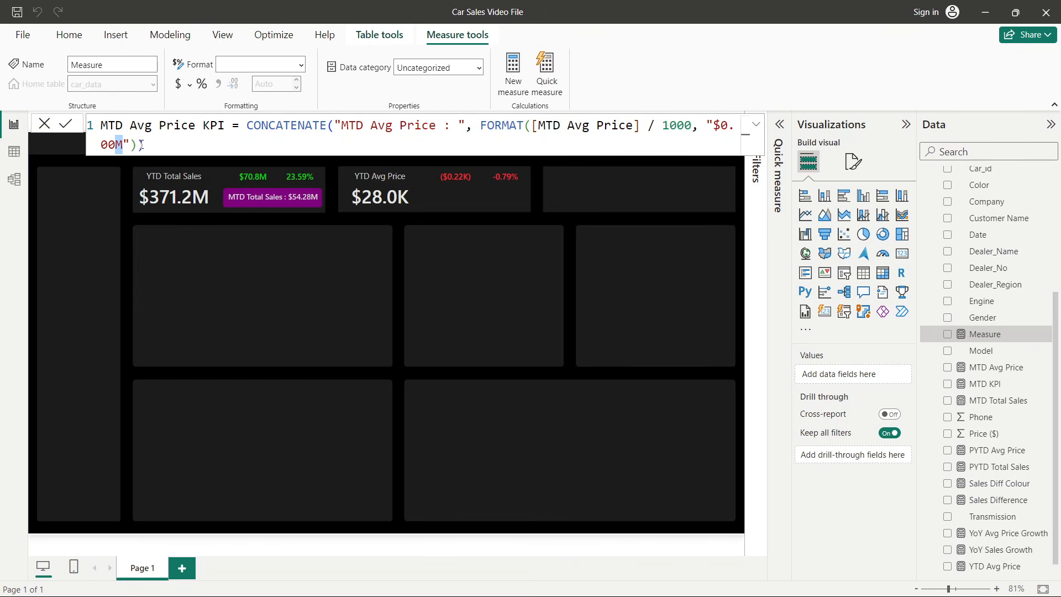
left_click(141, 145)
type(")")
type("K")
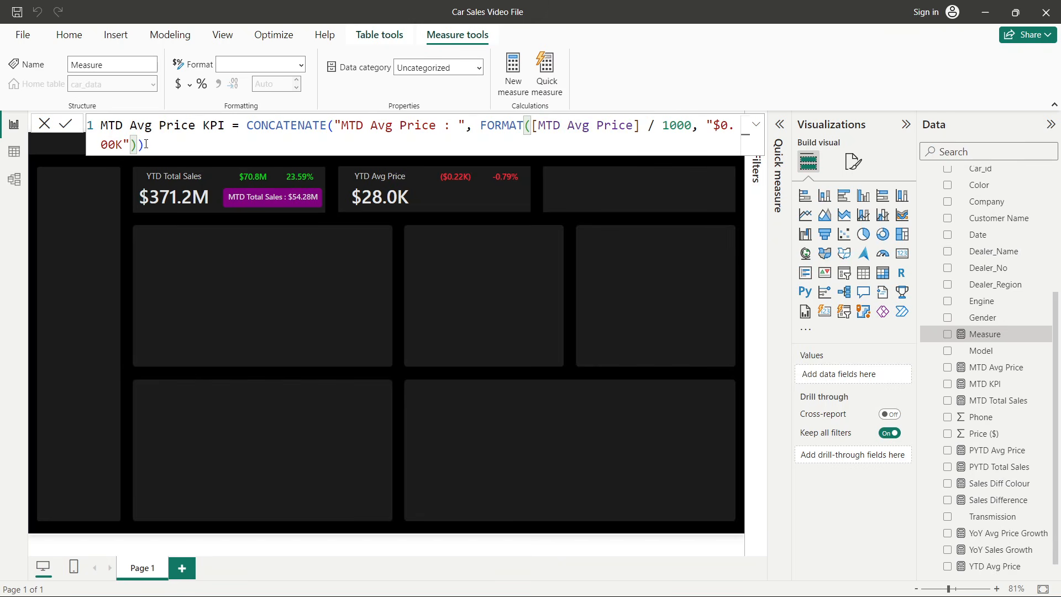
left_click(70, 124)
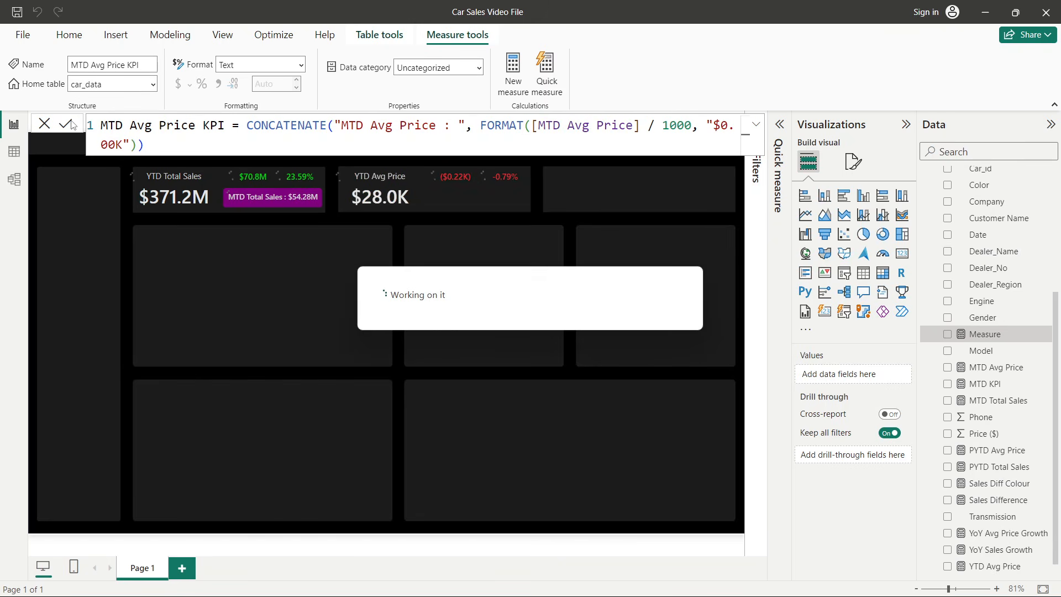
left_click(47, 126)
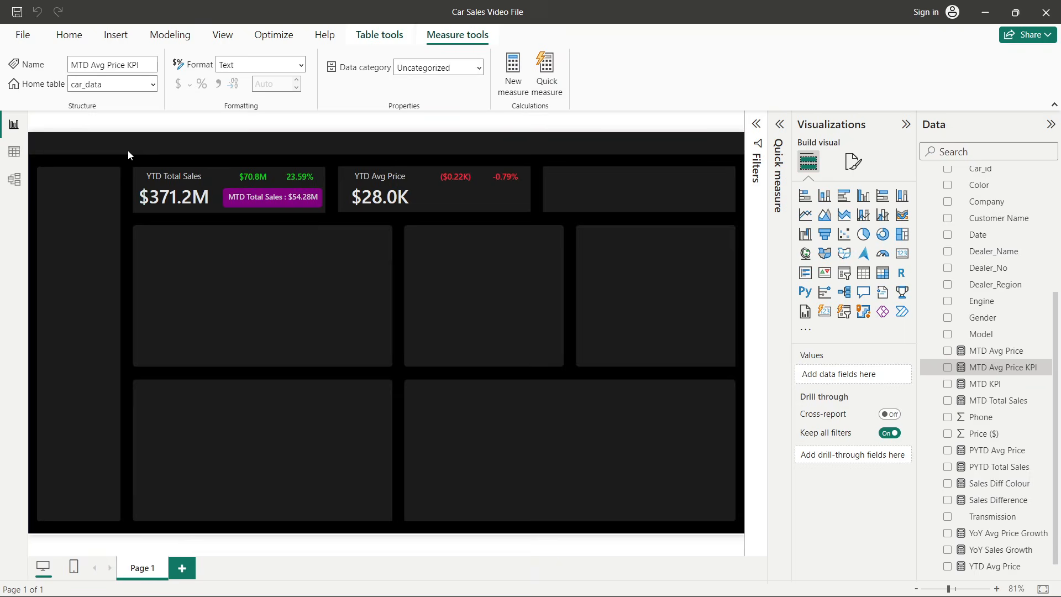
- Copy the purple MTD KPI card onto the YTD Avg Price card
left_click(247, 198)
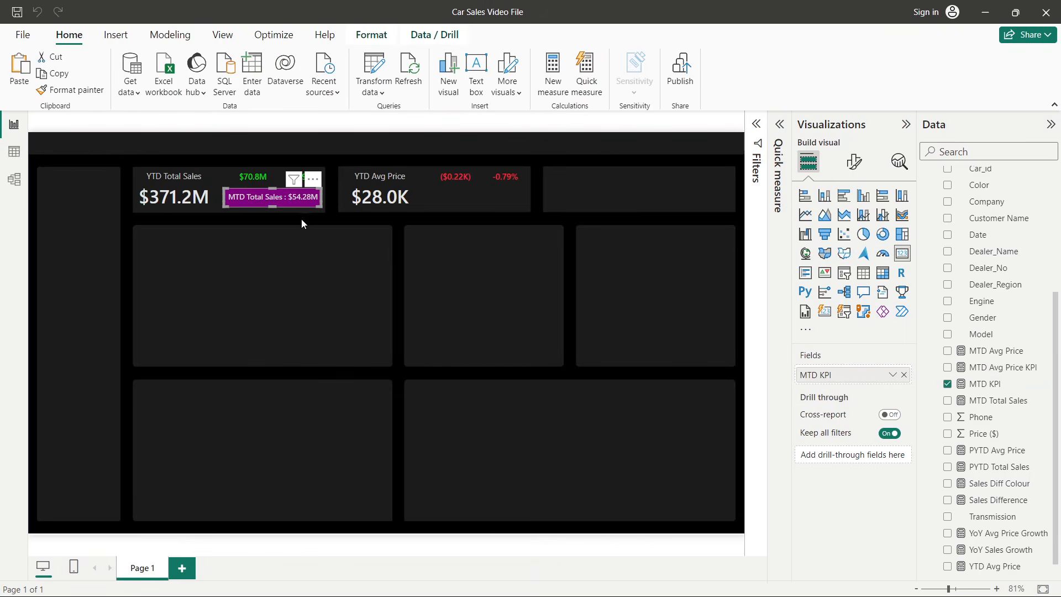
left_click_drag(303, 206, 484, 198)
left_click(635, 303)
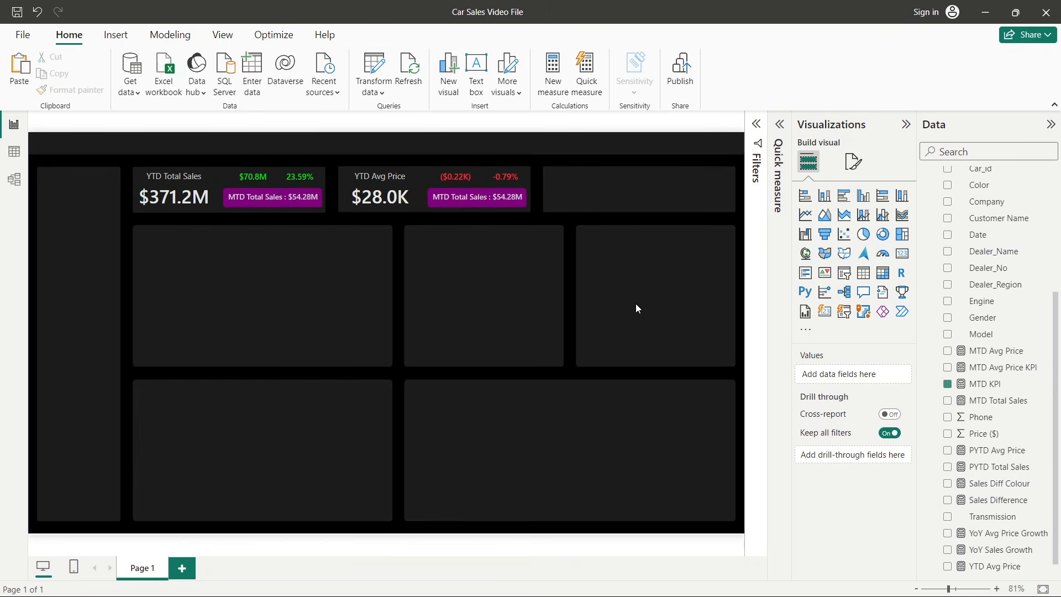
- Replace the copied card's field with the MTD Avg Price KPI measure
left_click(478, 210)
left_click(904, 375)
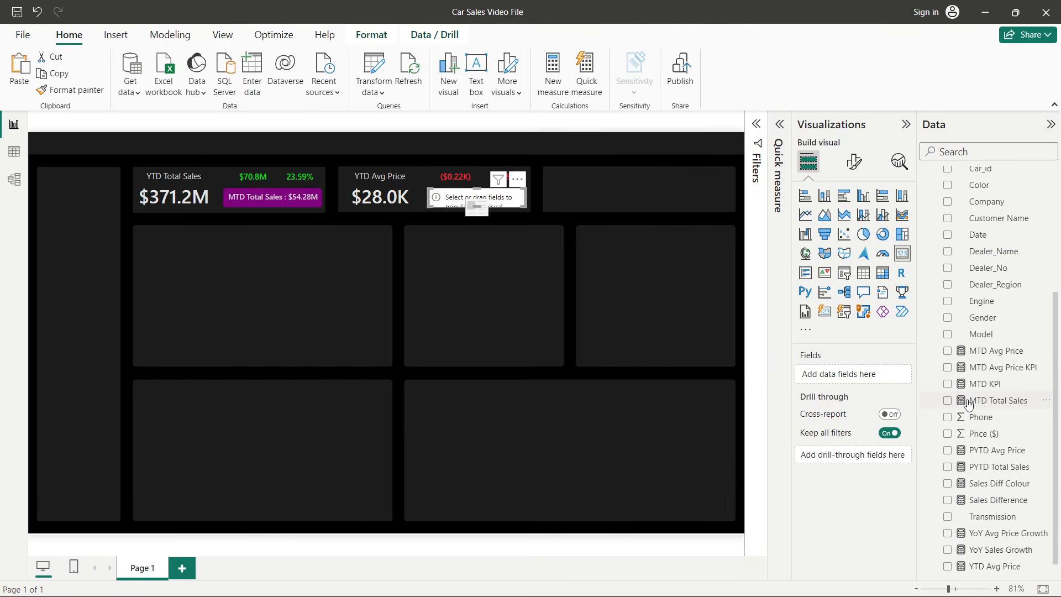
left_click(948, 369)
left_click(474, 292)
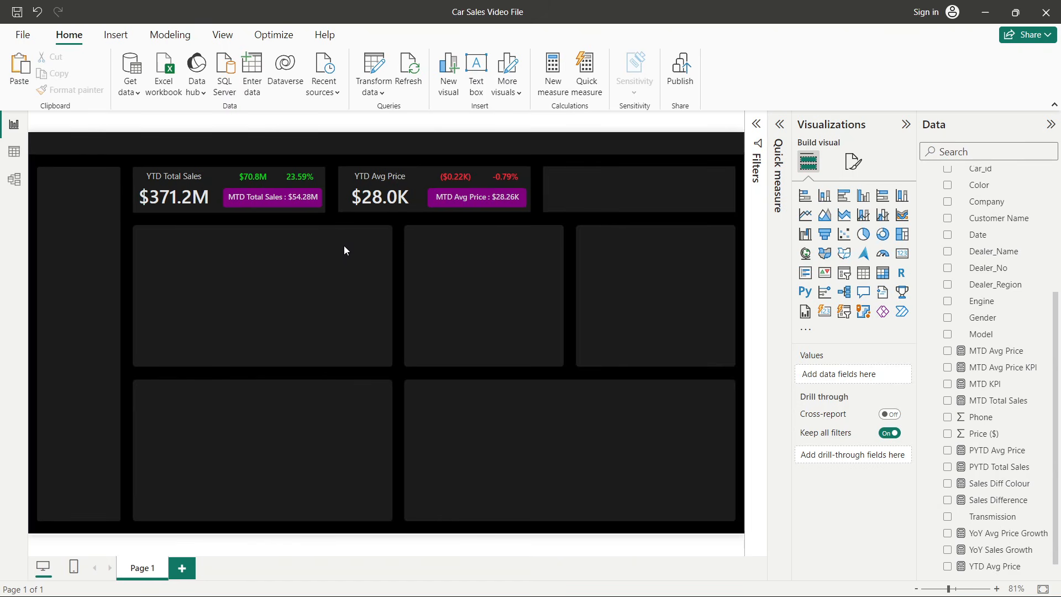
- Switch to the Car Sales PPT presentation to review the KPI requirements and return to the report
key("alt+Tab")
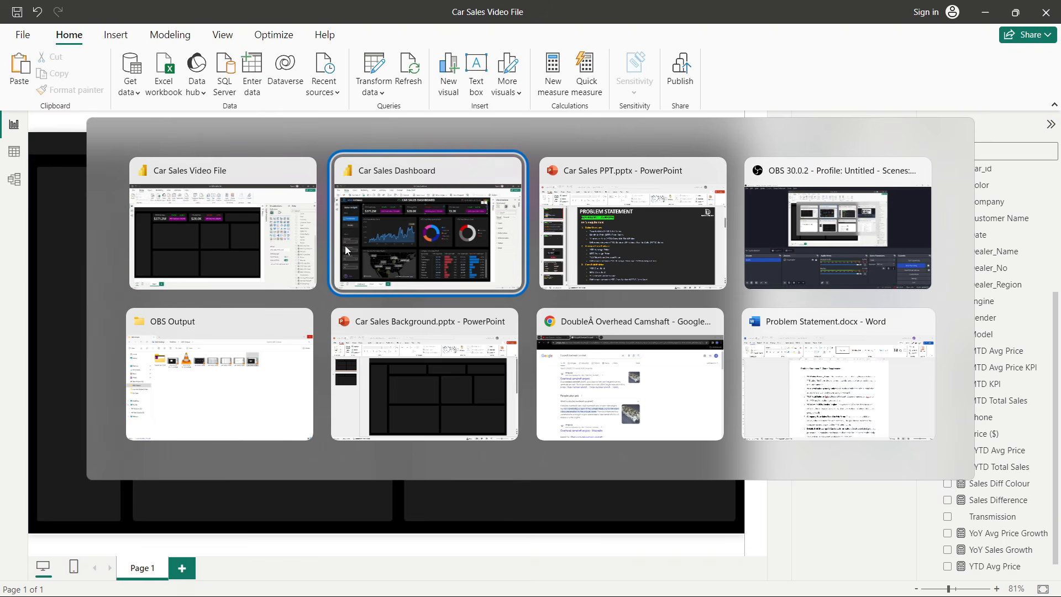
key("alt+Tab")
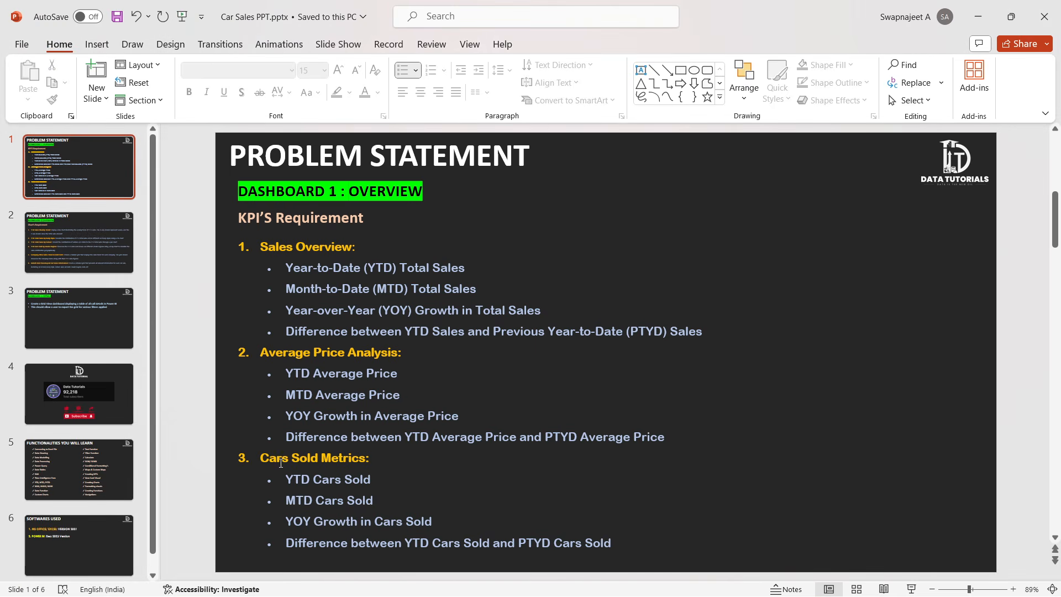
key("alt+Tab")
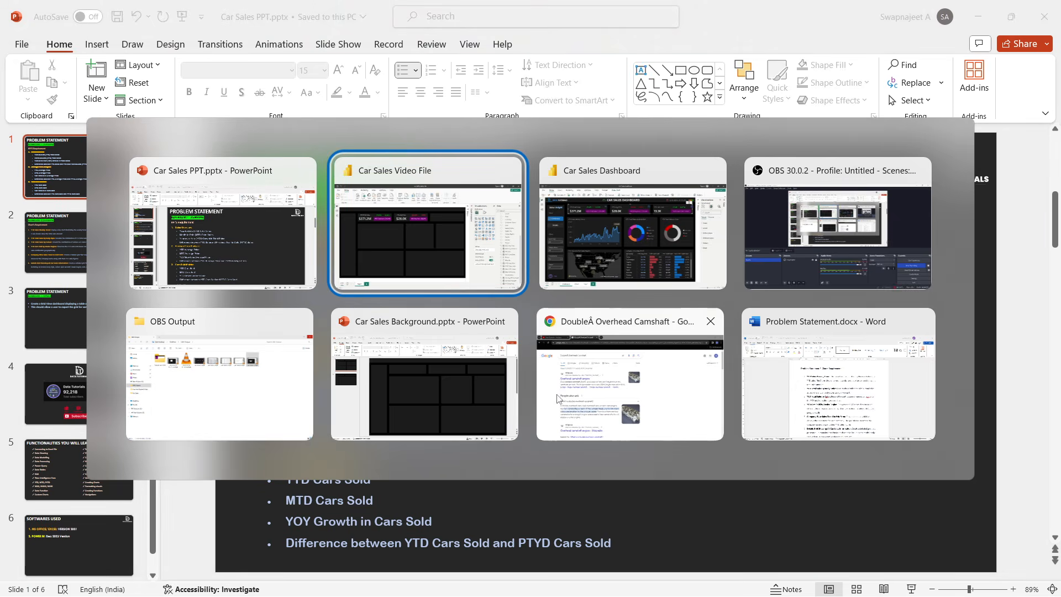
key("alt+Tab")
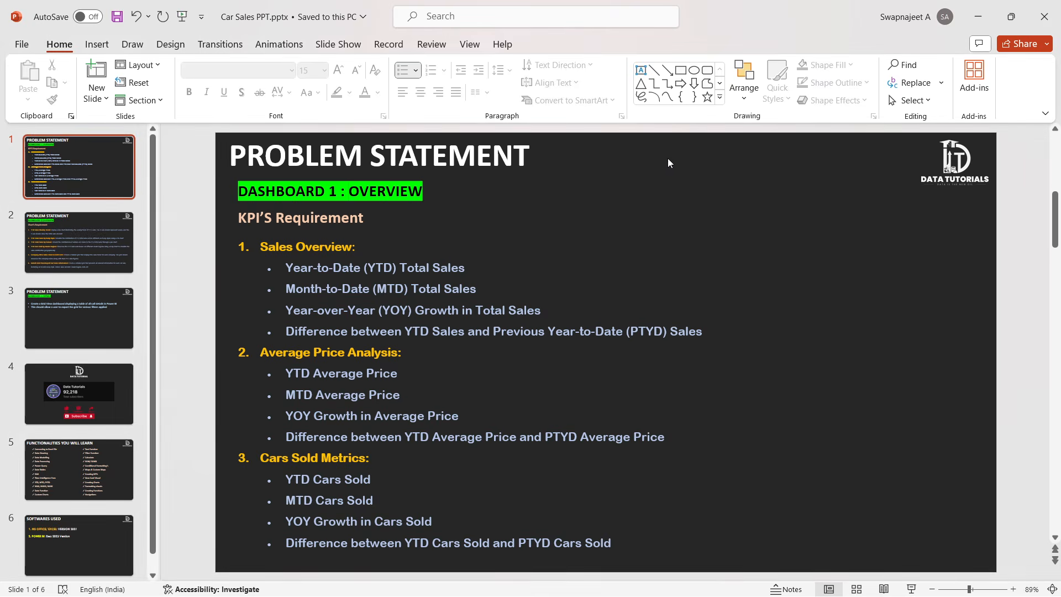
key("alt+Tab")
key("Tab")
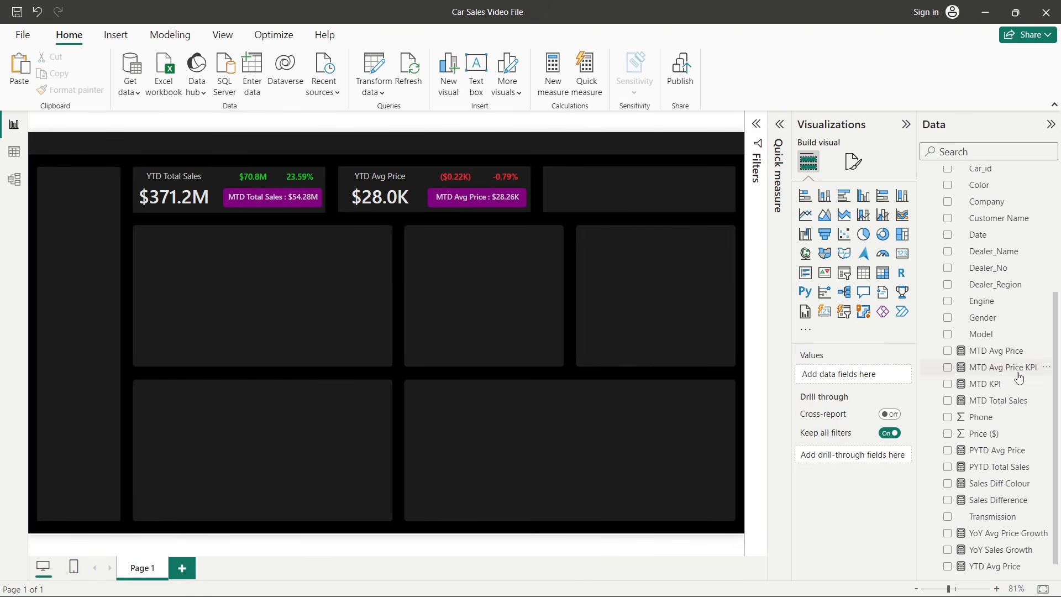
- Create a new measure in car_data named YTD Cars Sold
right_click(982, 317)
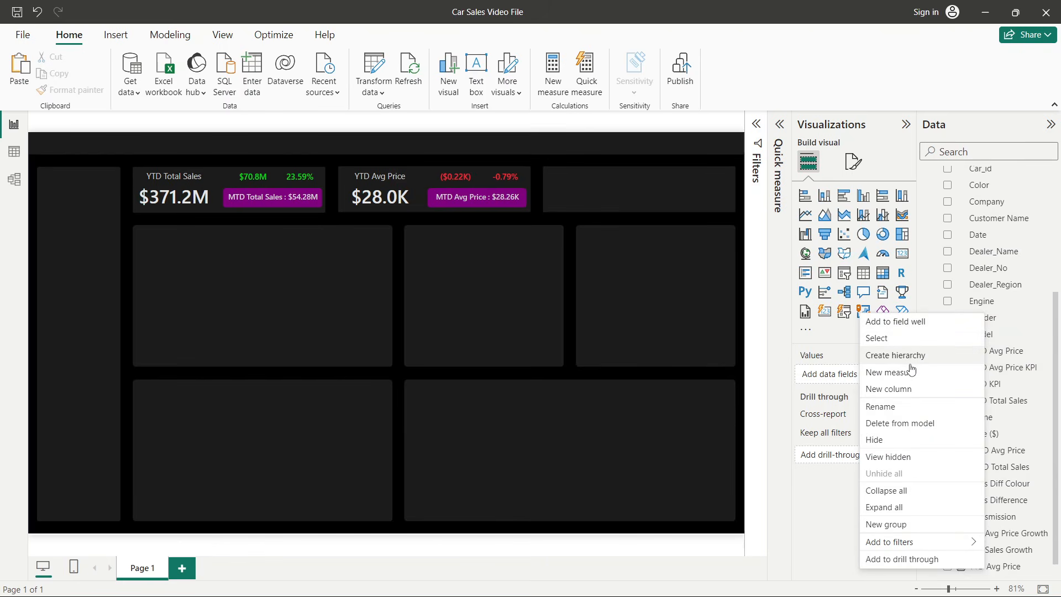
left_click(927, 354)
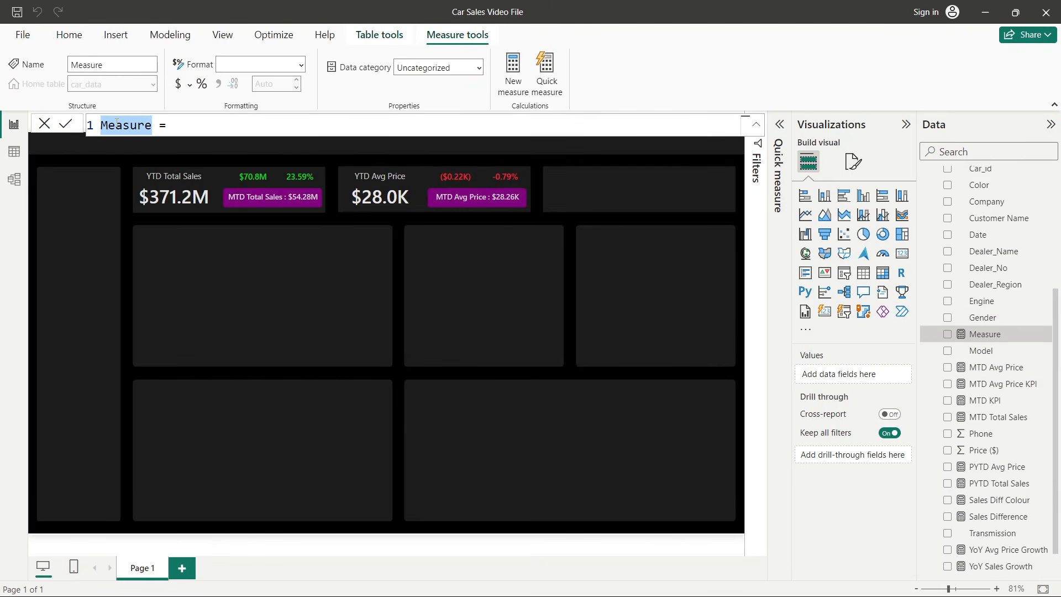
type("YTD Cars Sold")
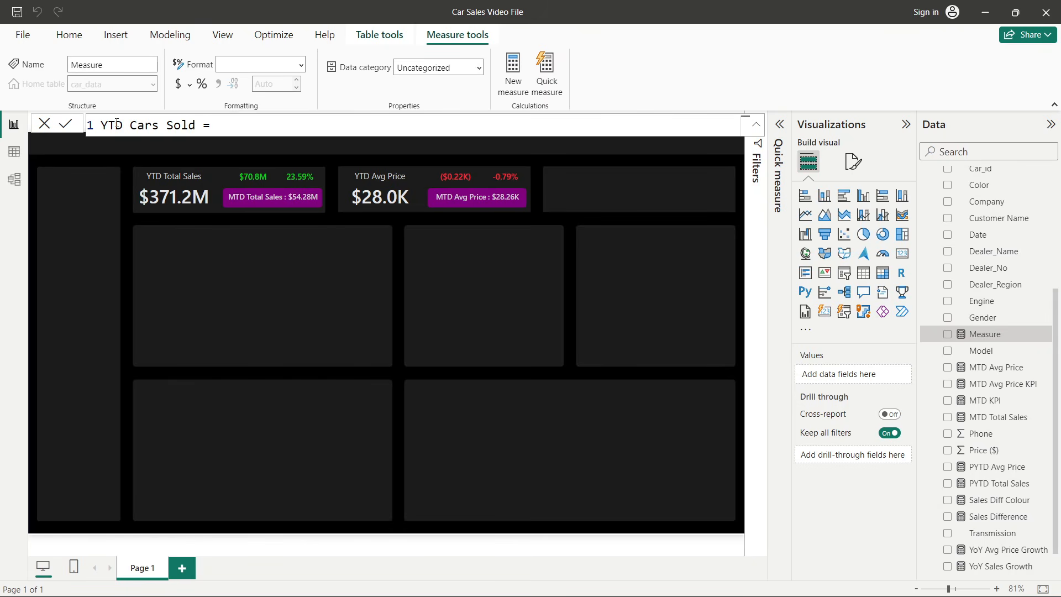
- Define YTD Cars Sold as TOTALYTD of COUNT(car_data[Car_id]) over 'Calendar Table'[Date] and commit the measure
left_click(230, 124)
type("tot")
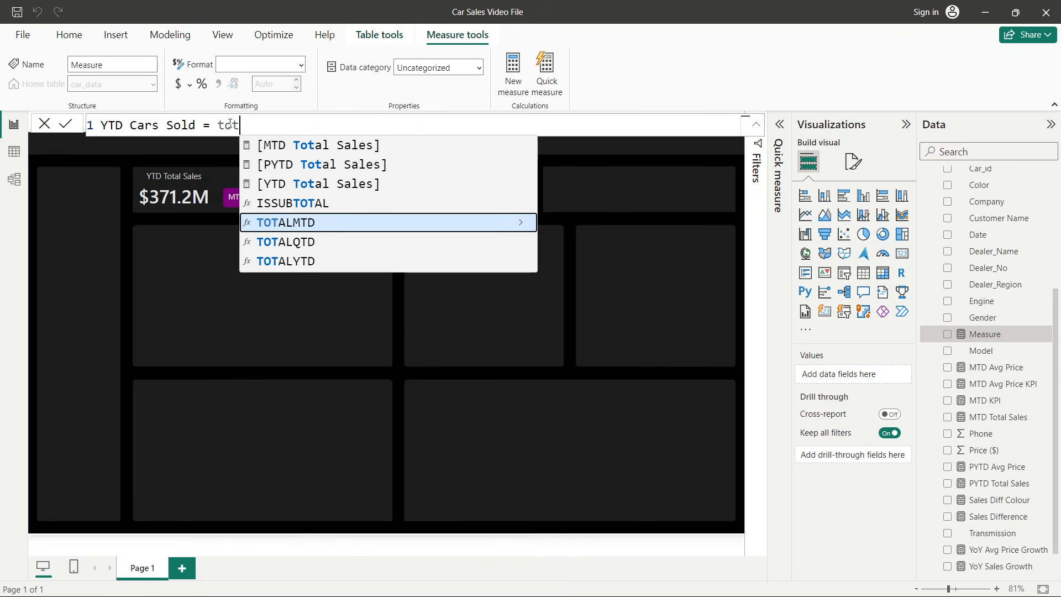
left_click(321, 262)
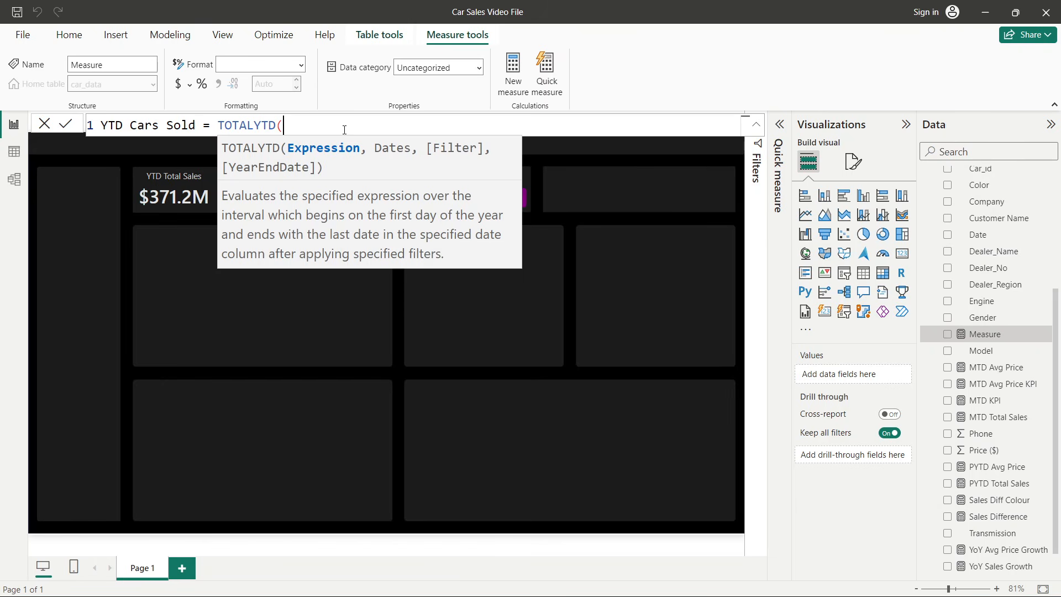
type("COUNT(")
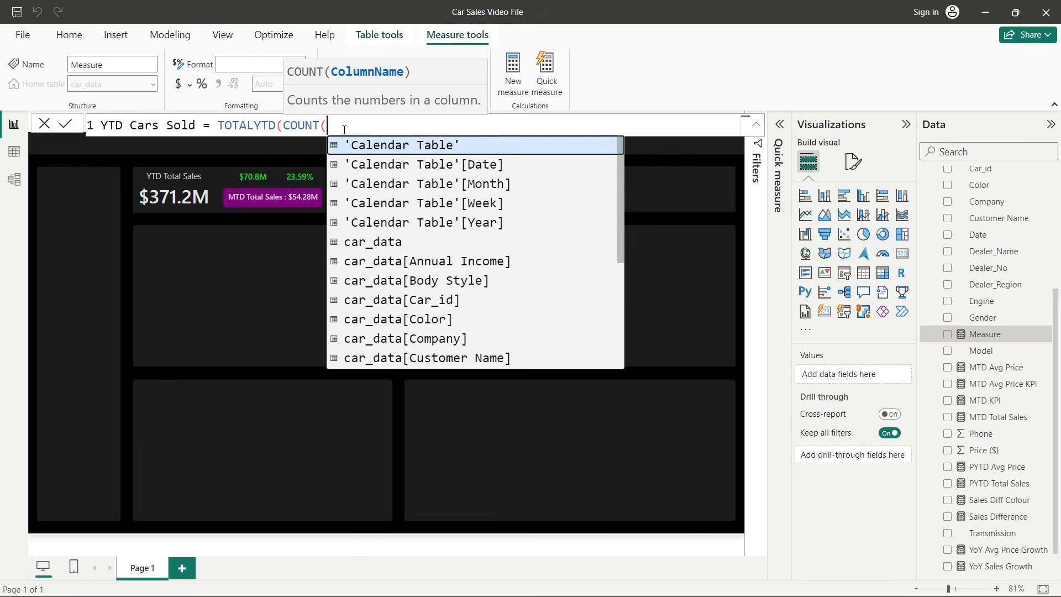
type("id")
left_click(379, 144)
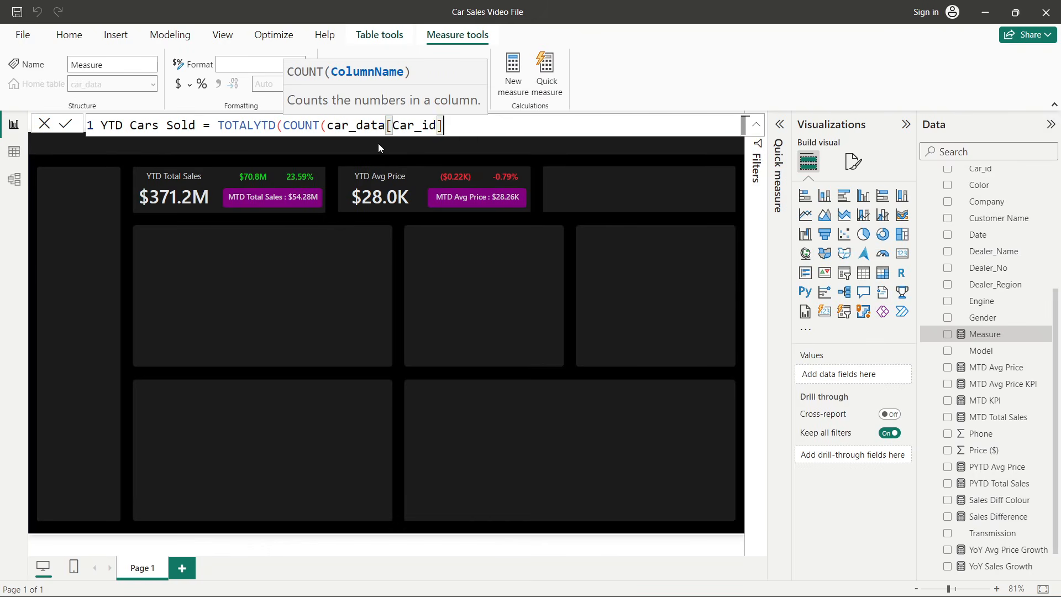
type(")")
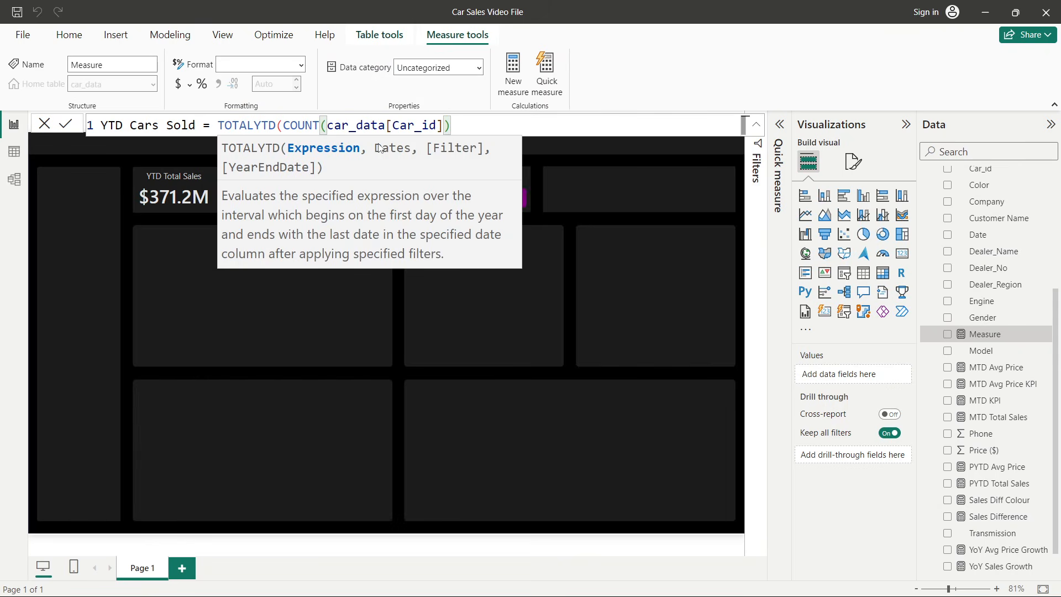
type(", cale")
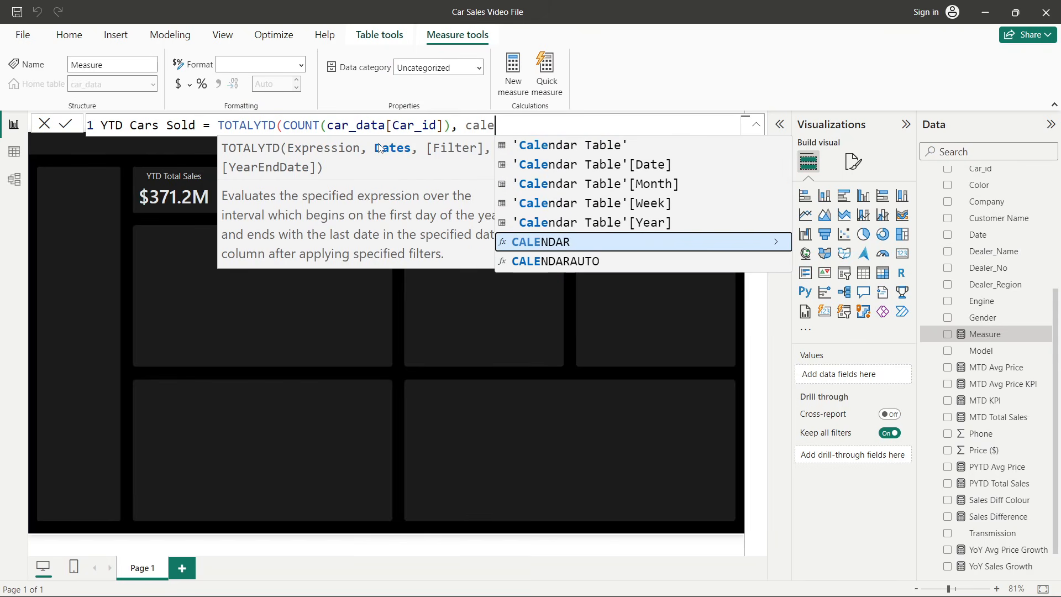
left_click(612, 168)
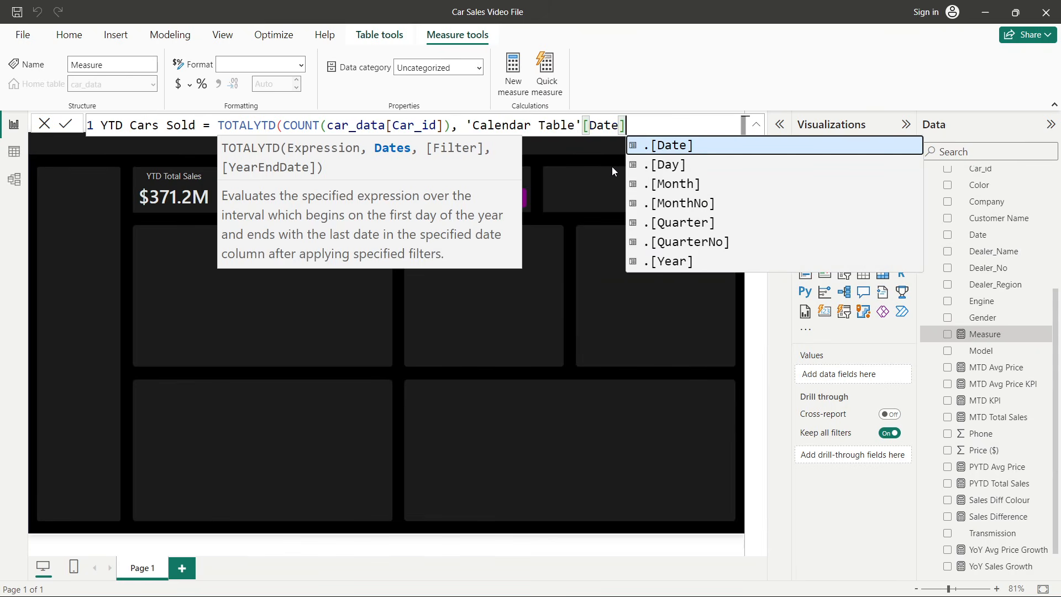
type(")")
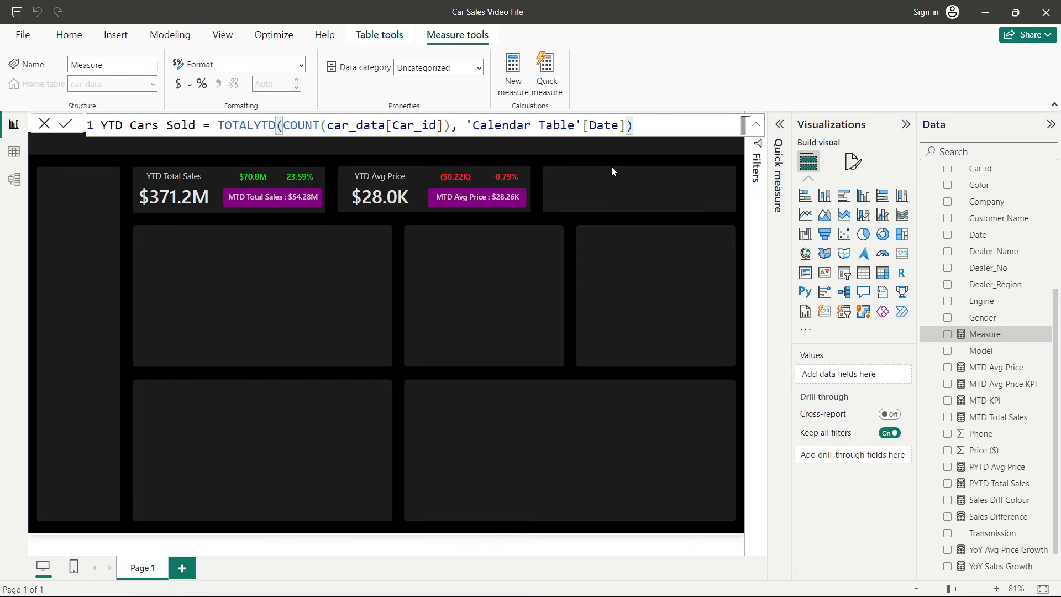
left_click(65, 123)
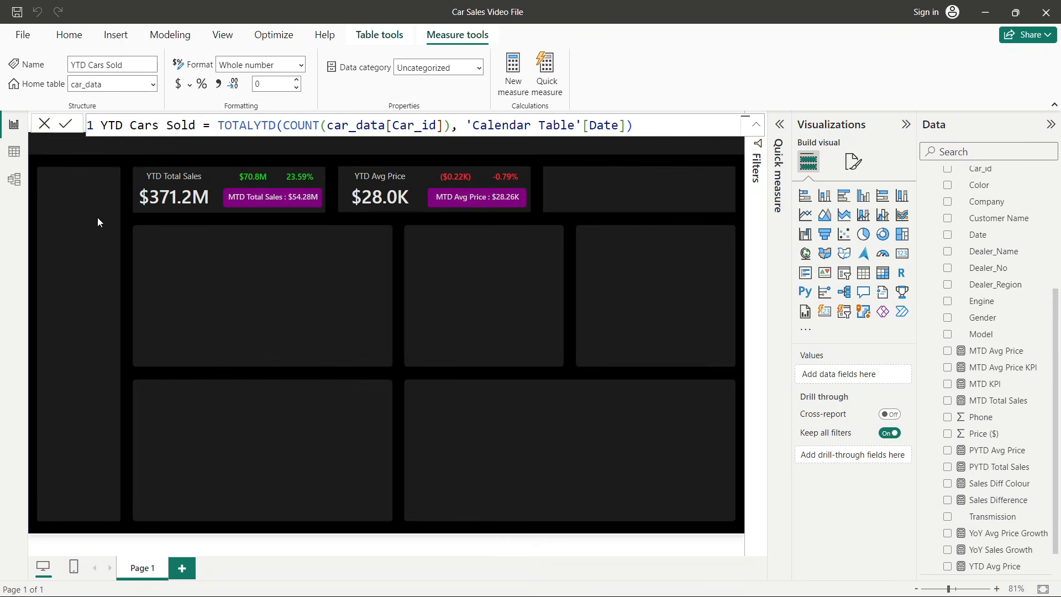
- Duplicate the YTD Avg Price card into the empty third KPI slot of the top row
left_click(381, 198)
left_click_drag(386, 205, 580, 196)
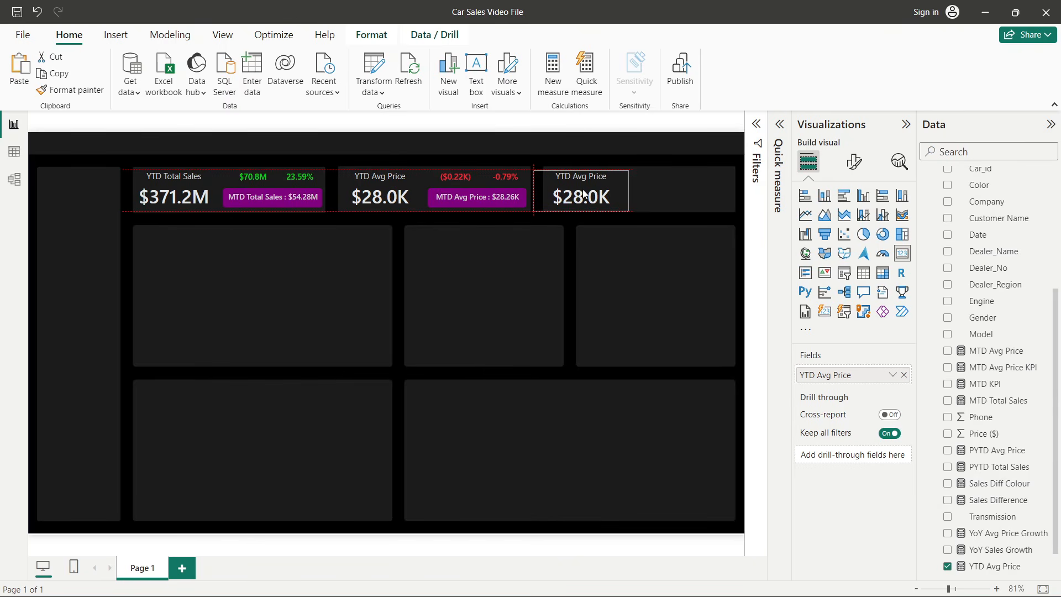
left_click_drag(586, 193, 586, 195)
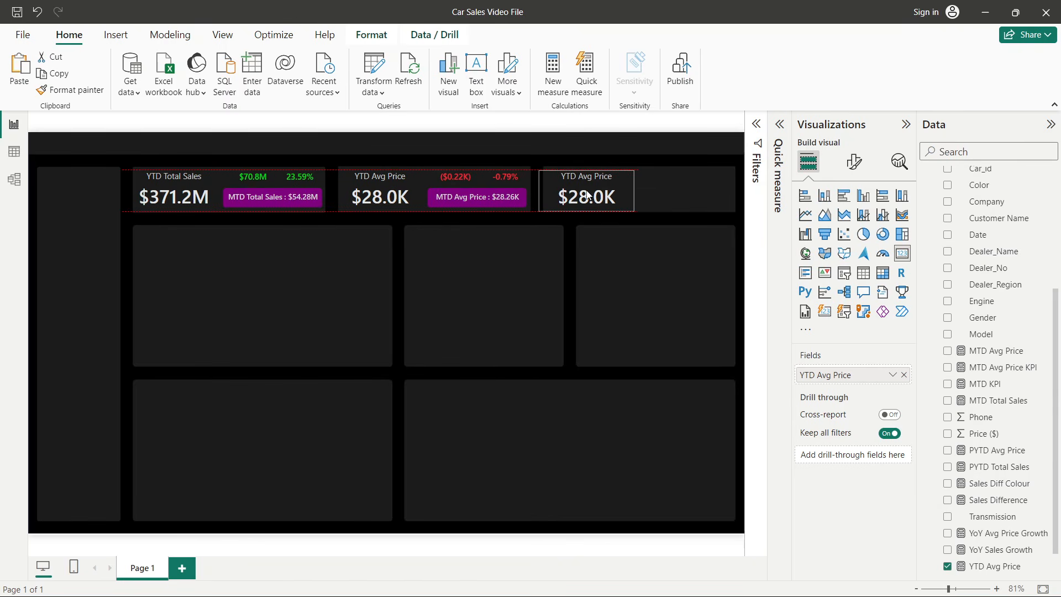
left_click(509, 290)
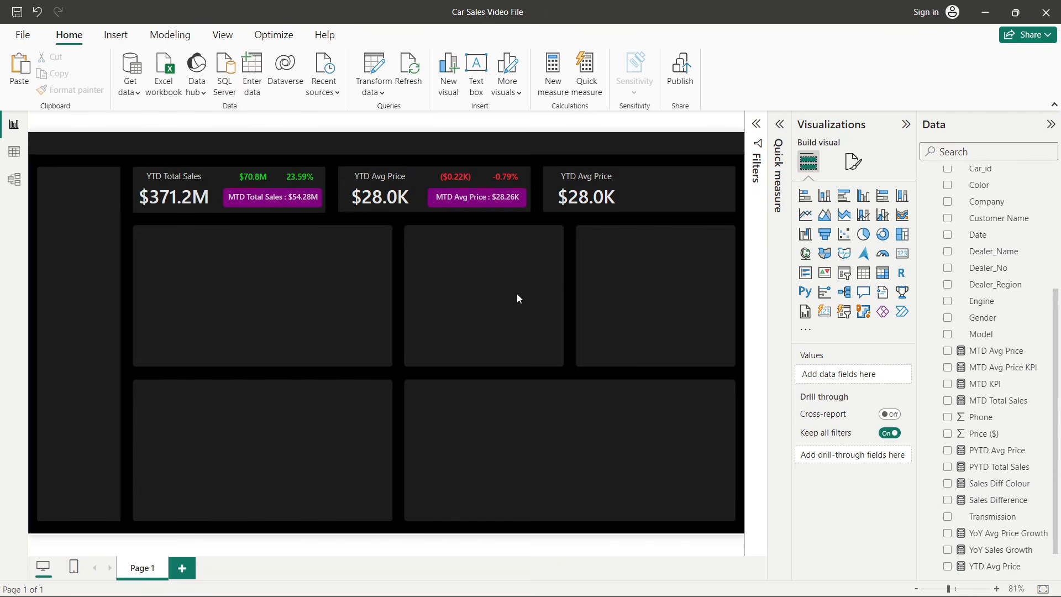
- Replace the copied card's field with the YTD Cars Sold measure
left_click(606, 197)
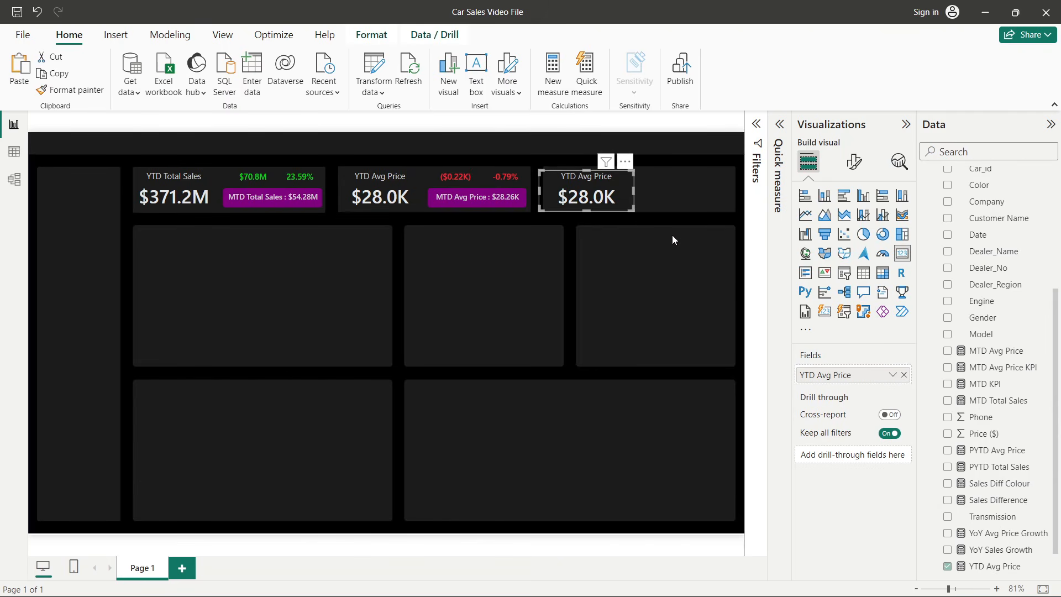
left_click(904, 375)
scroll(989, 412, "down", 1)
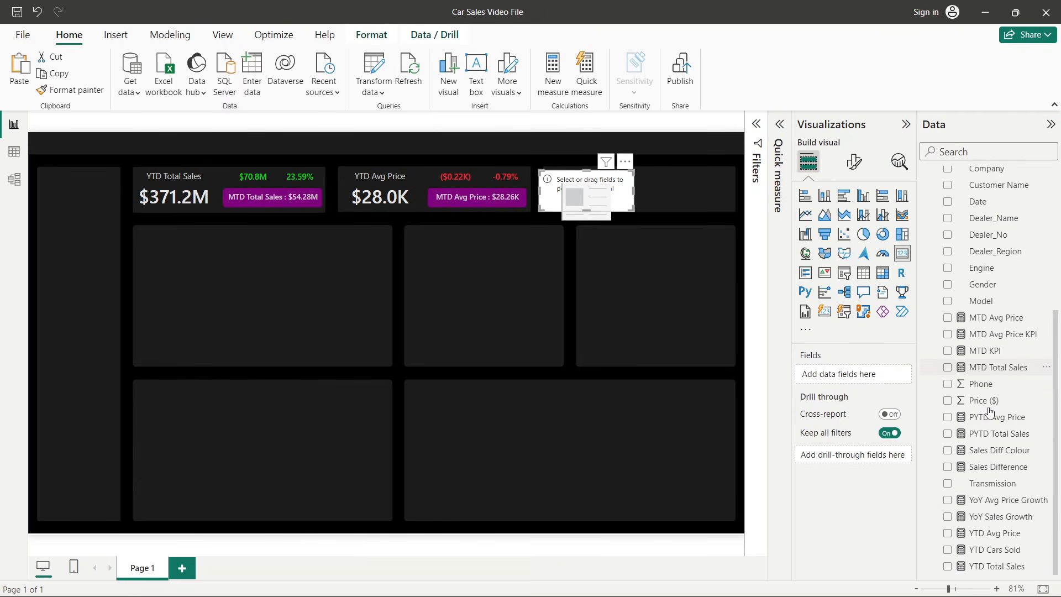
left_click(947, 549)
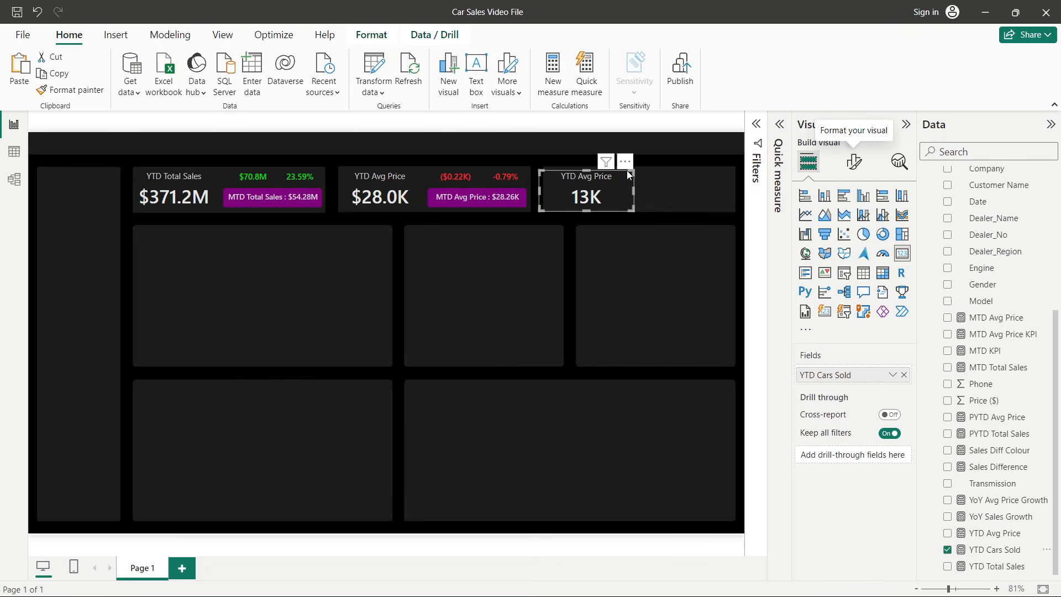
- Rename the new card's title to YTD Cars Sold in its general format settings
left_click(854, 162)
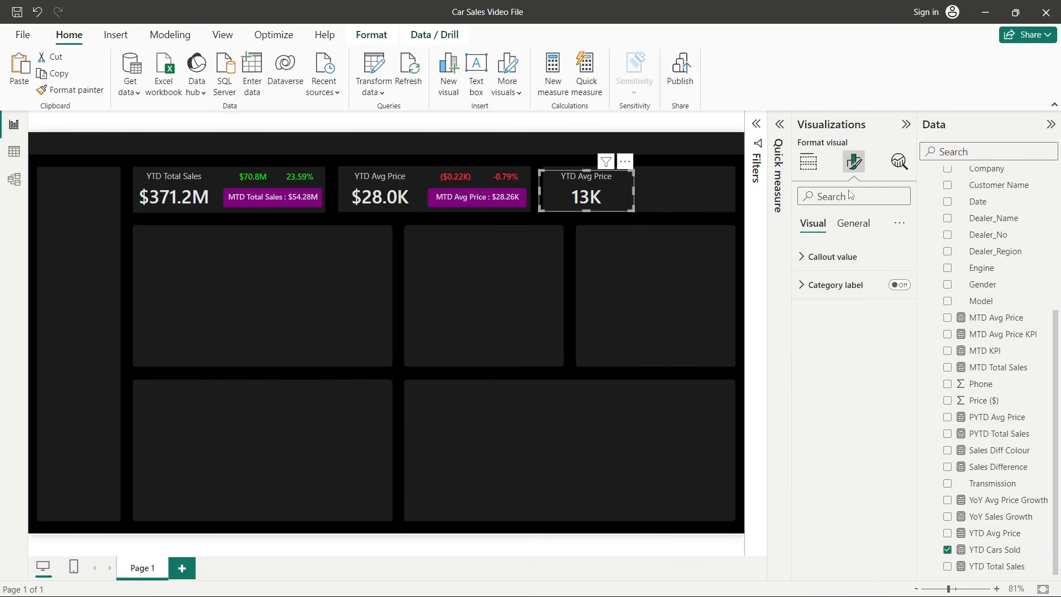
left_click(853, 222)
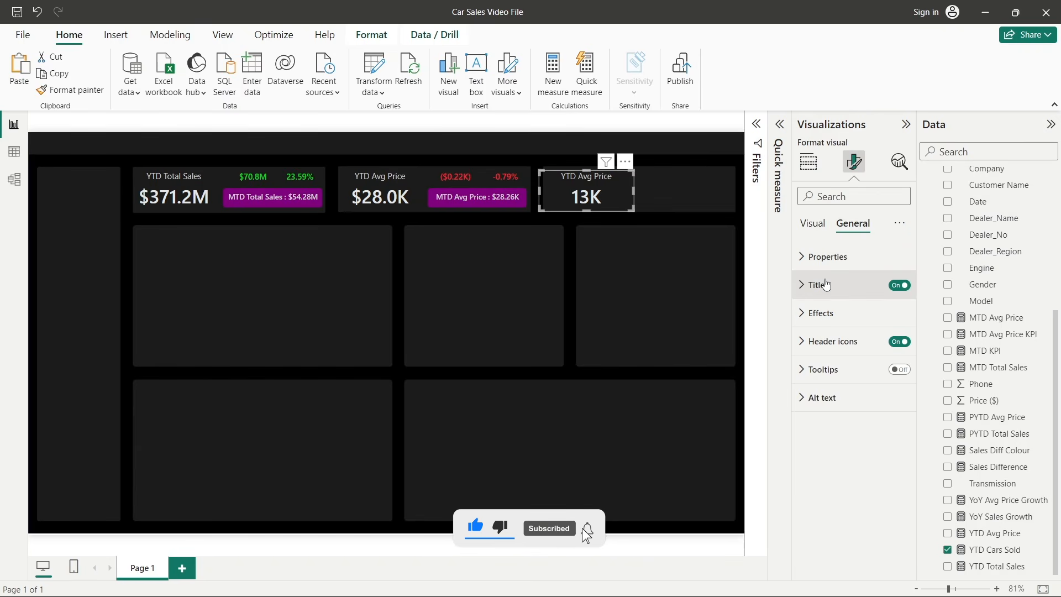
left_click(816, 285)
left_click_drag(826, 354, 864, 352)
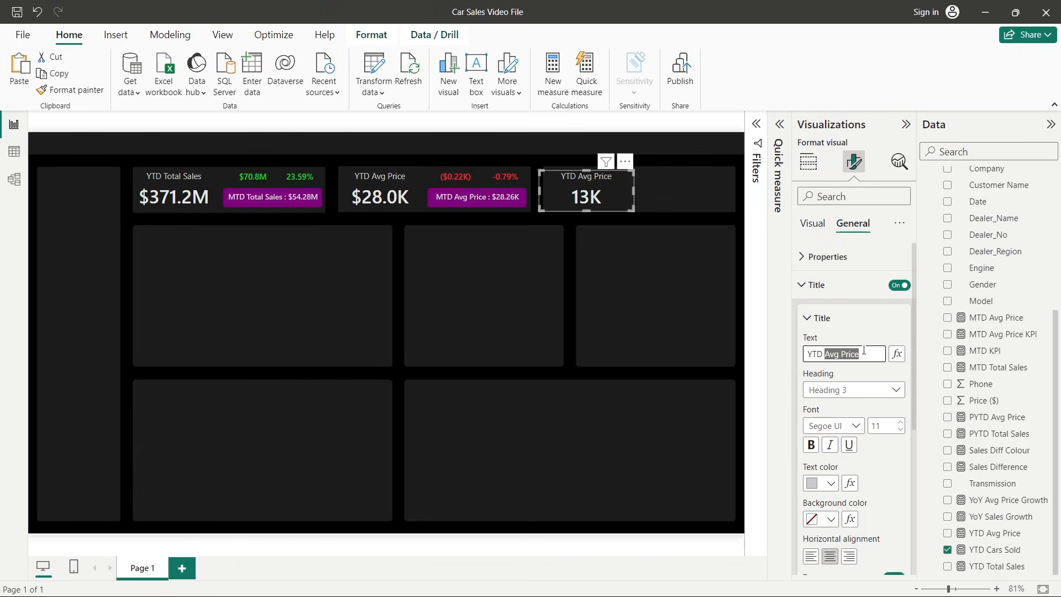
type("Cars Sold")
- Set the YTD Cars Sold measure to show 1 decimal place
left_click(983, 550)
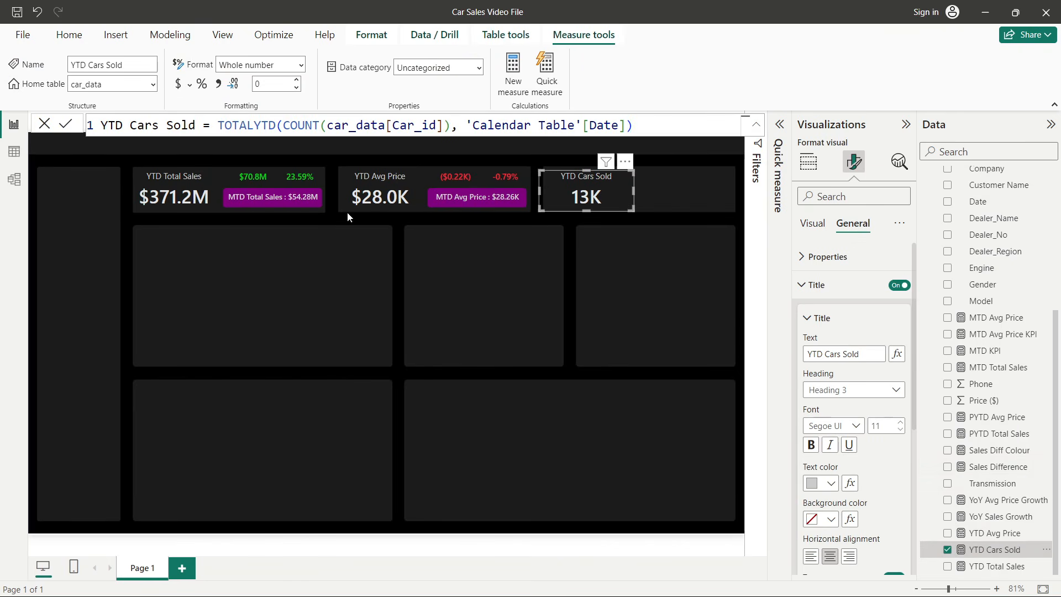
left_click(279, 84)
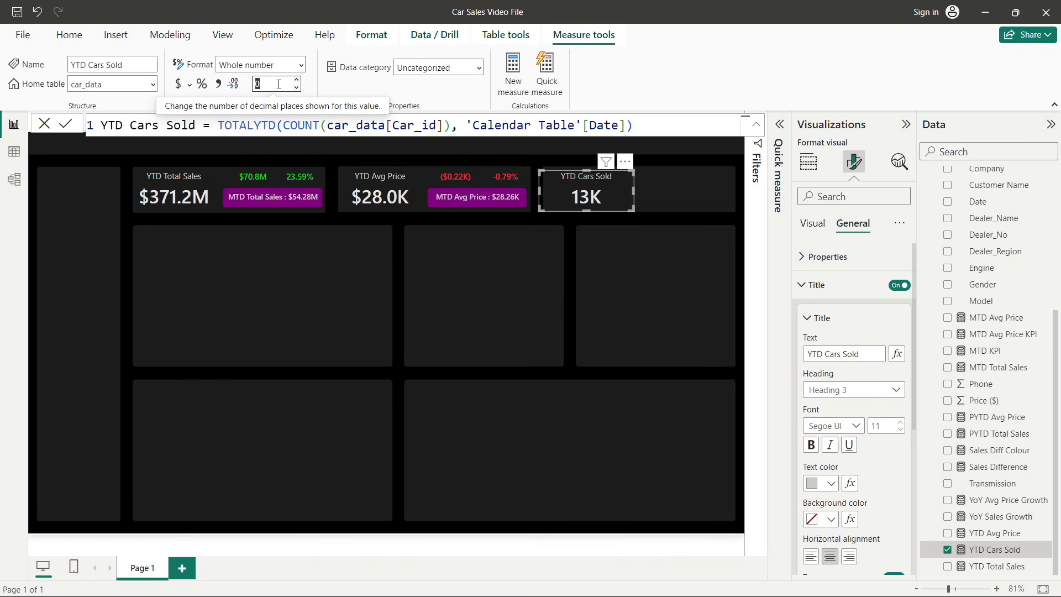
type("1")
key("Return")
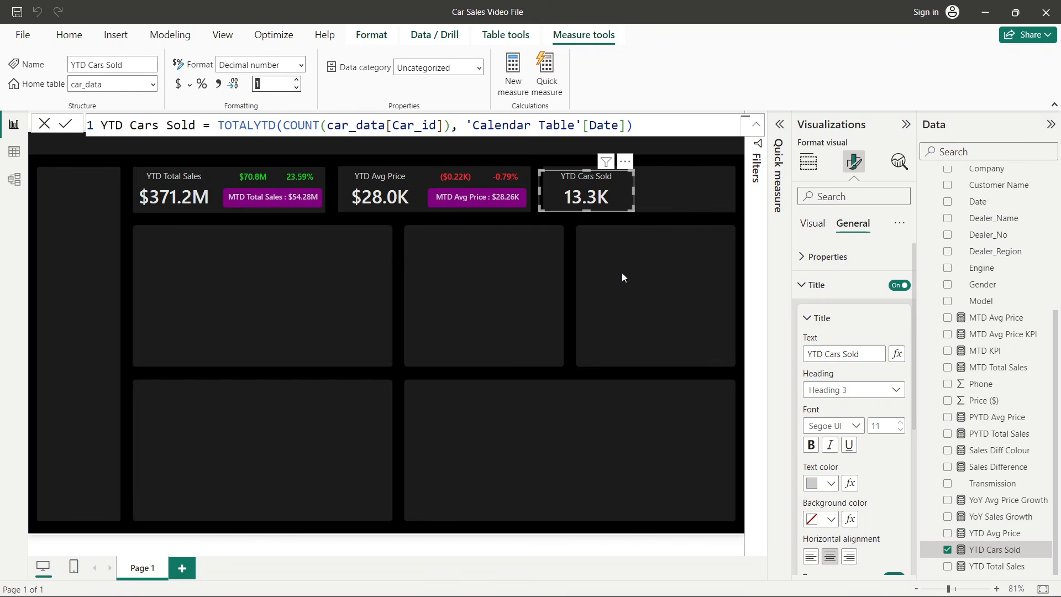
left_click(621, 277)
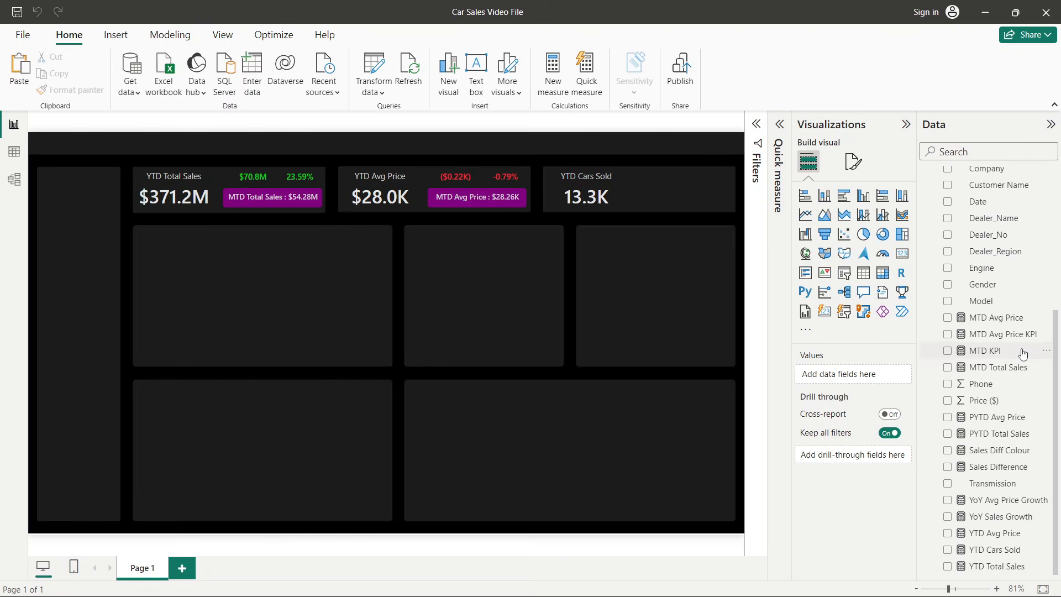
- Create a new measure in car_data named PYTD Cars Sold
right_click(992, 367)
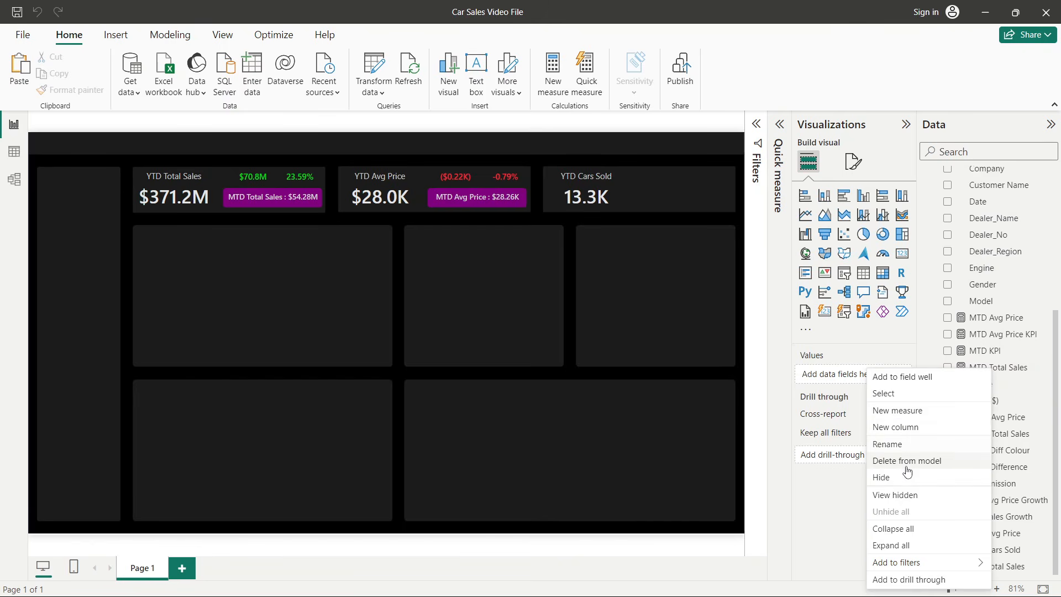
left_click(889, 416)
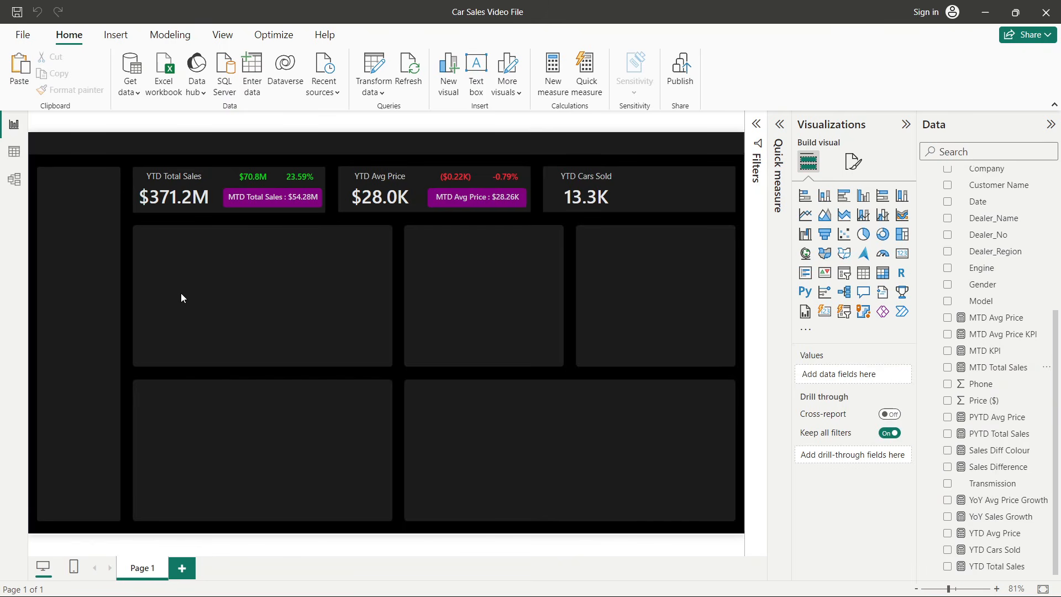
double_click(118, 125)
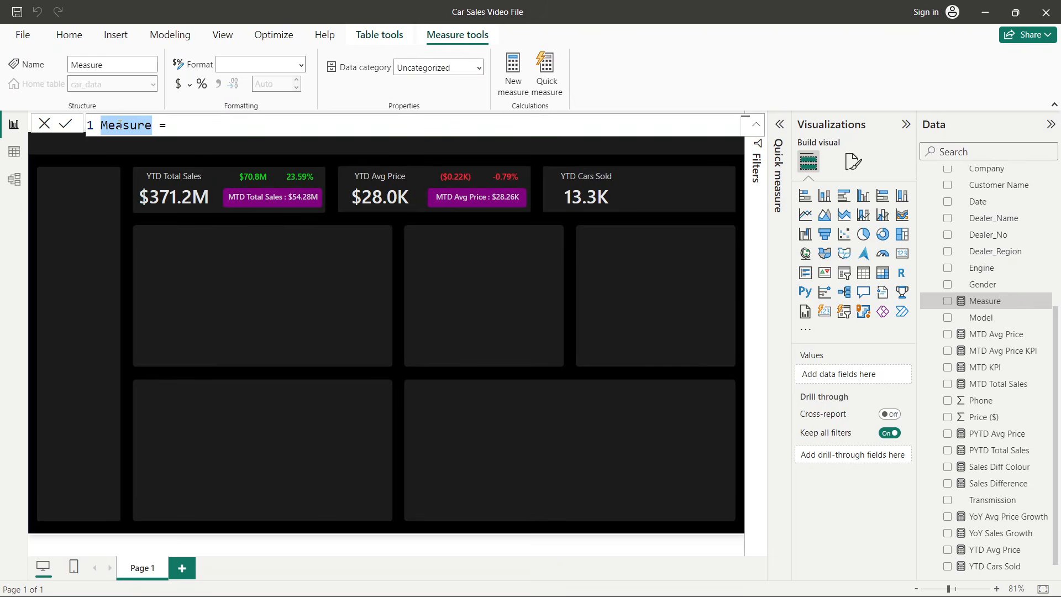
type("PYTD Cars ")
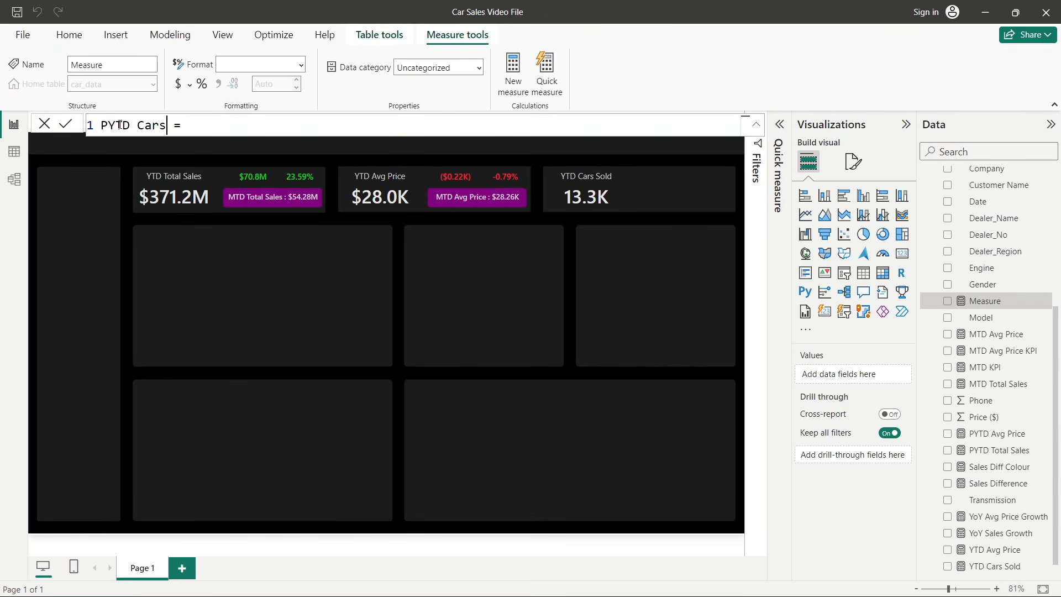
type("Sold")
- Define PYTD Cars Sold as CALCULATE(COUNT(car_data[Car_id]), SAMEPERIODLASTYEAR('Calendar Table'[Date])) and commit it
left_click(282, 134)
type("cal")
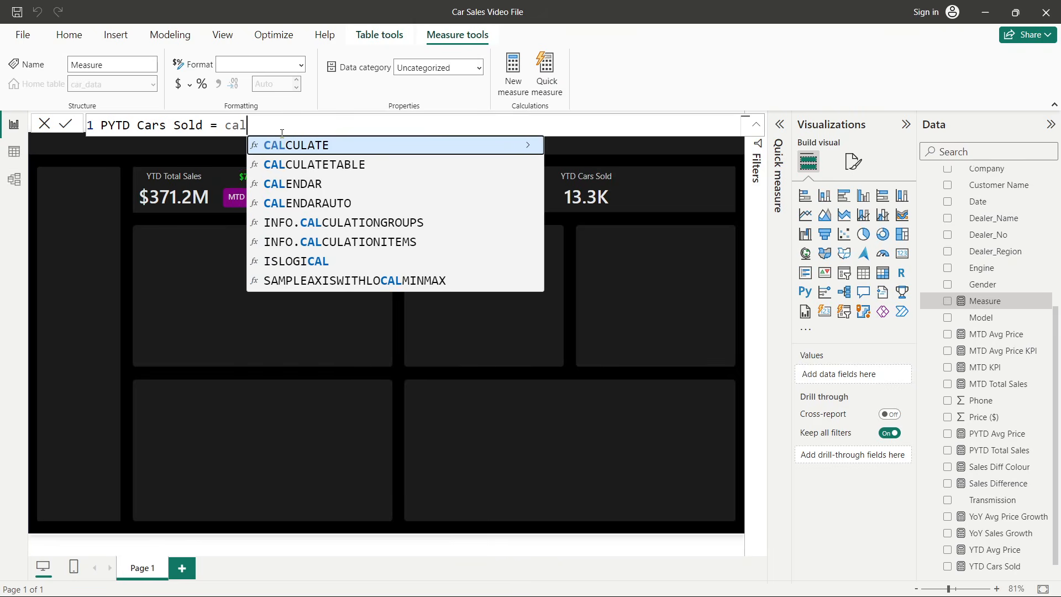
key("Tab")
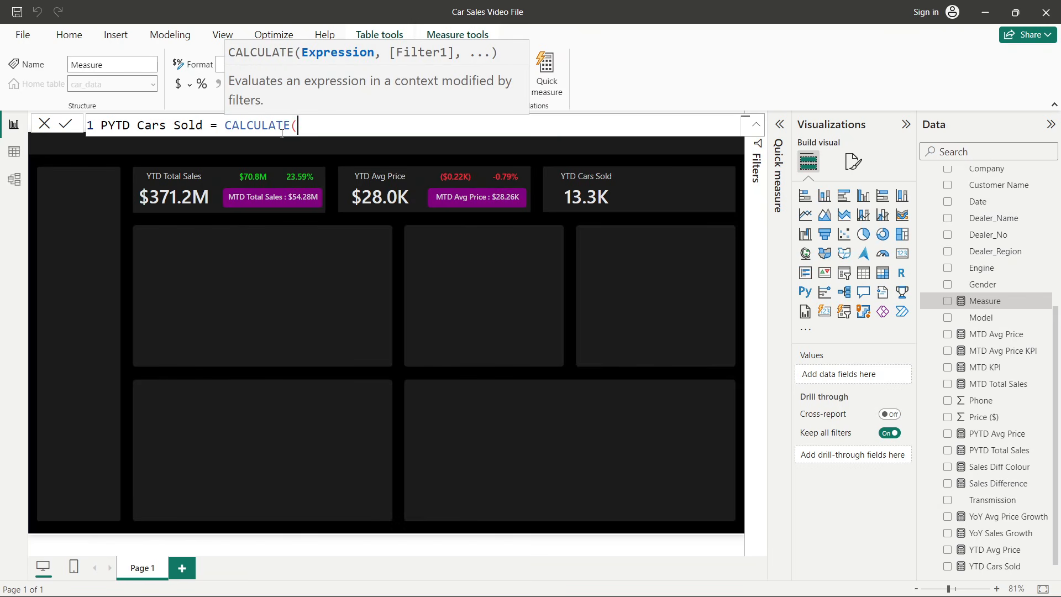
type("count")
key("Tab")
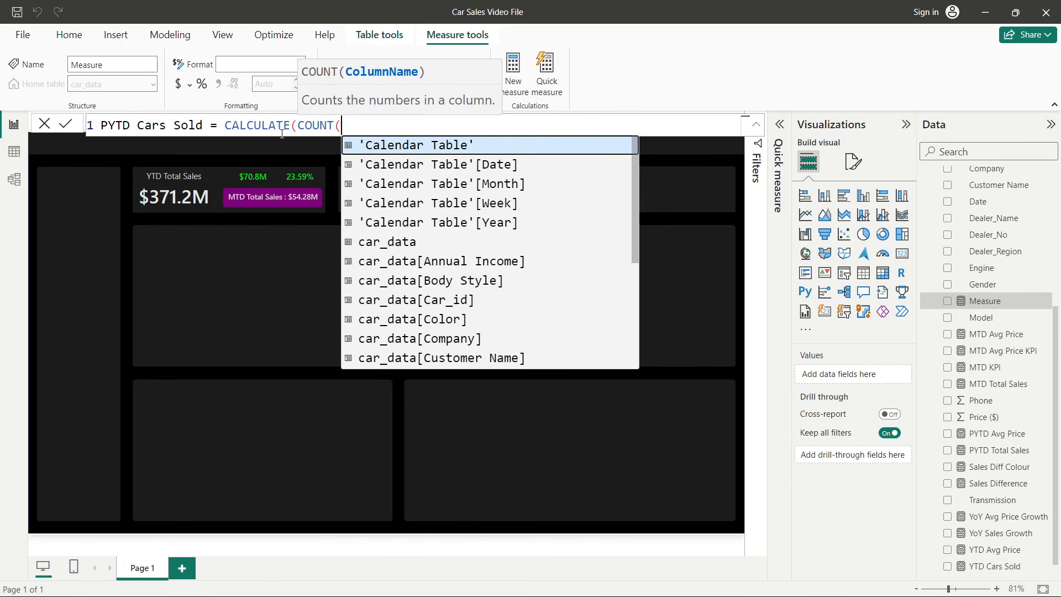
type("car_id")
key("Tab")
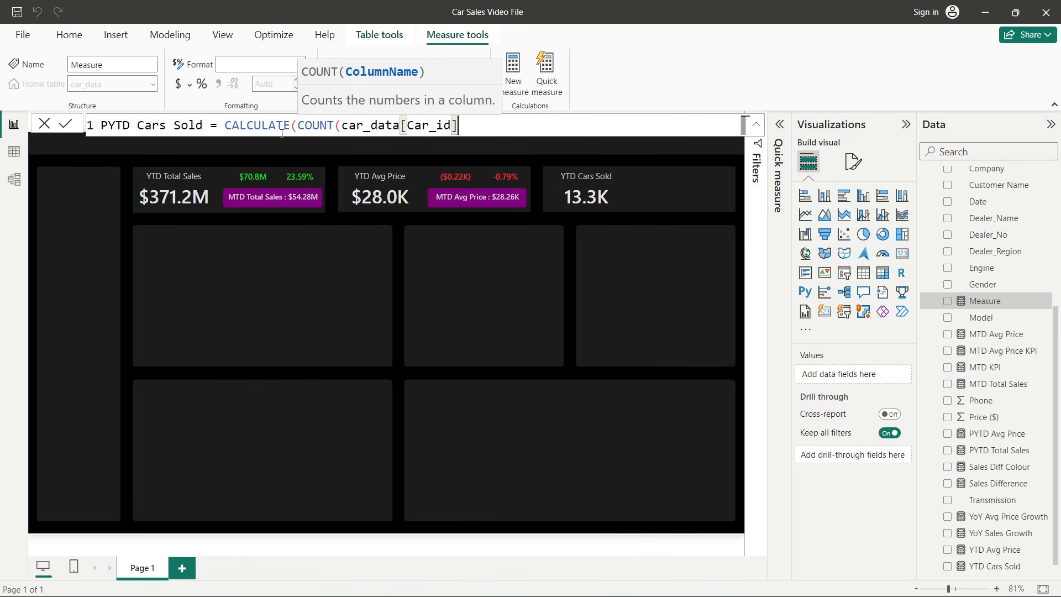
type(")")
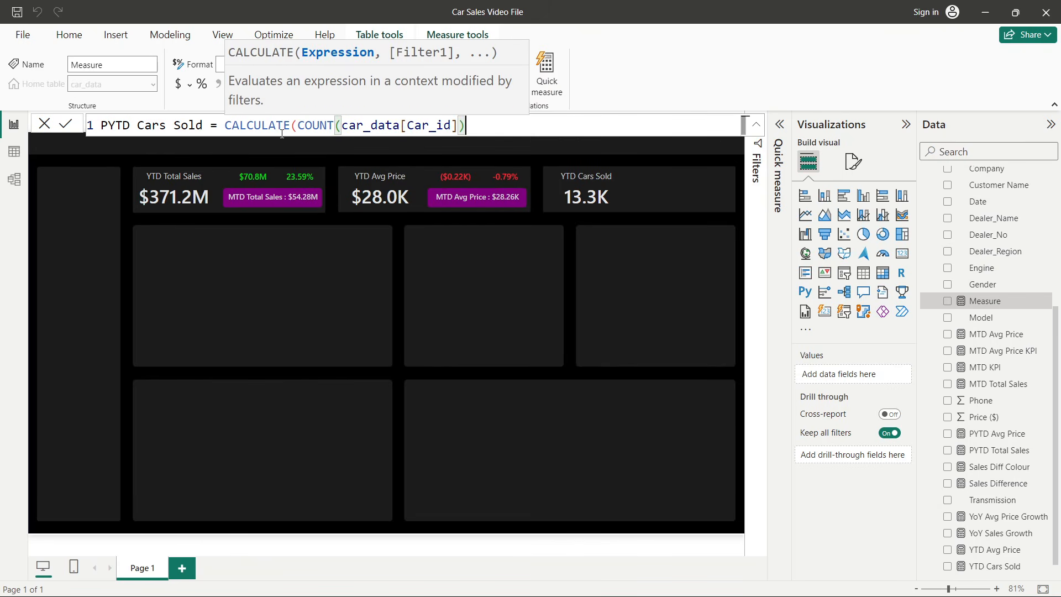
type(", same")
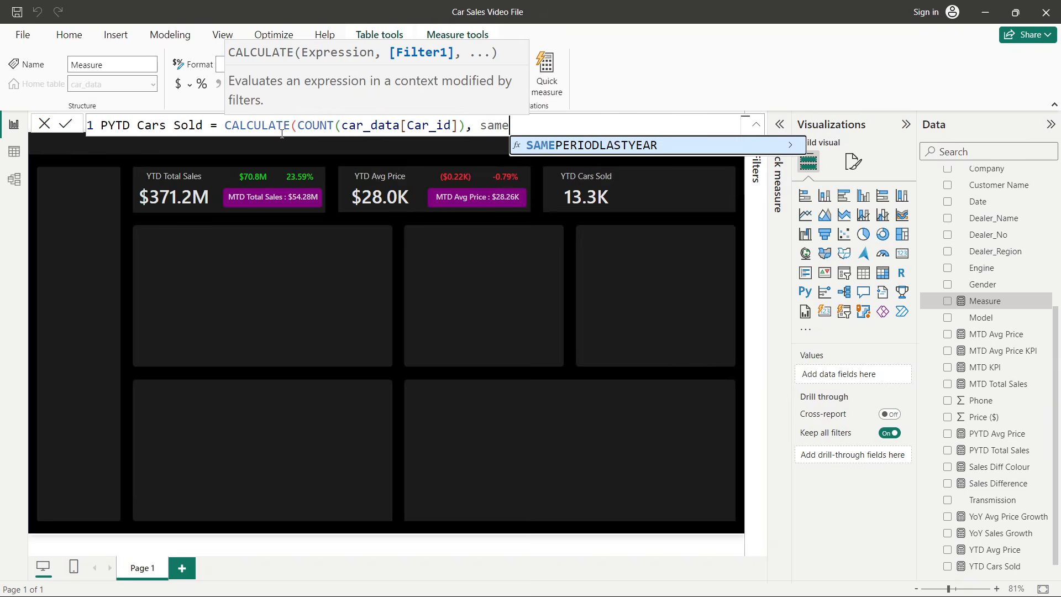
key("Tab")
type("cale")
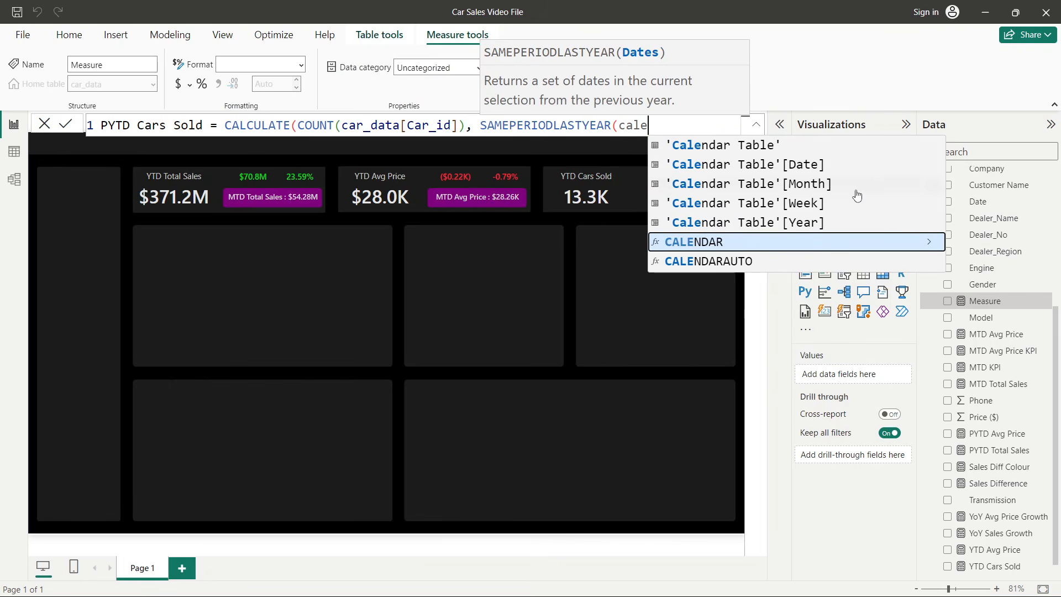
left_click(808, 165)
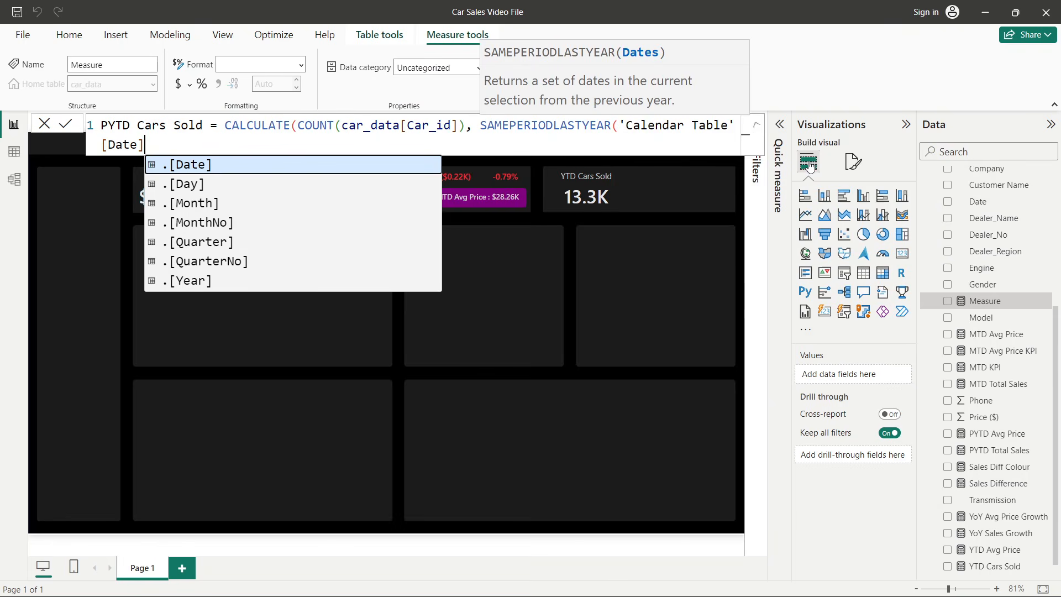
type(")")
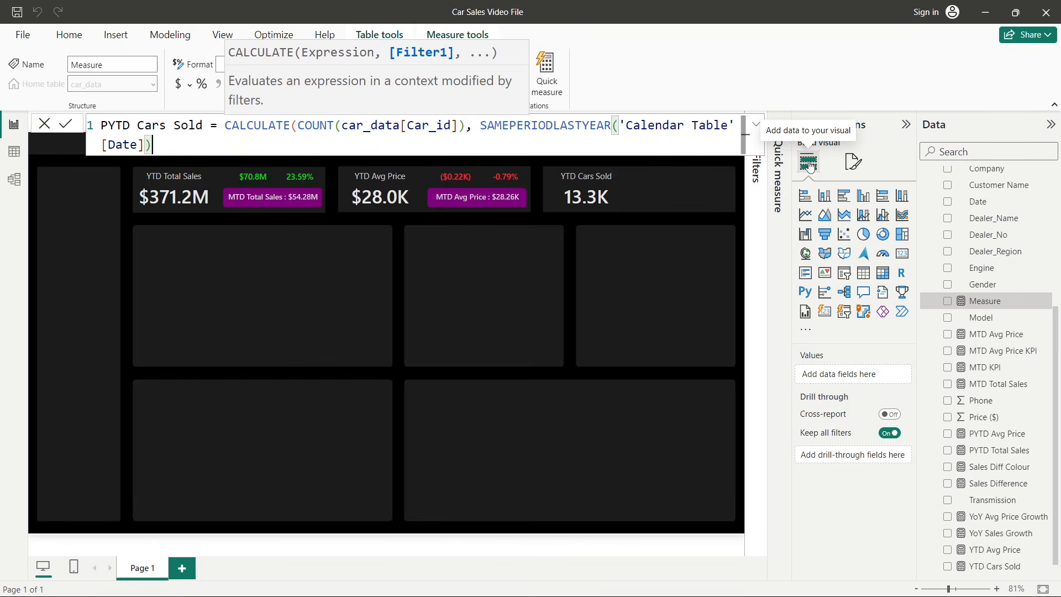
type(")")
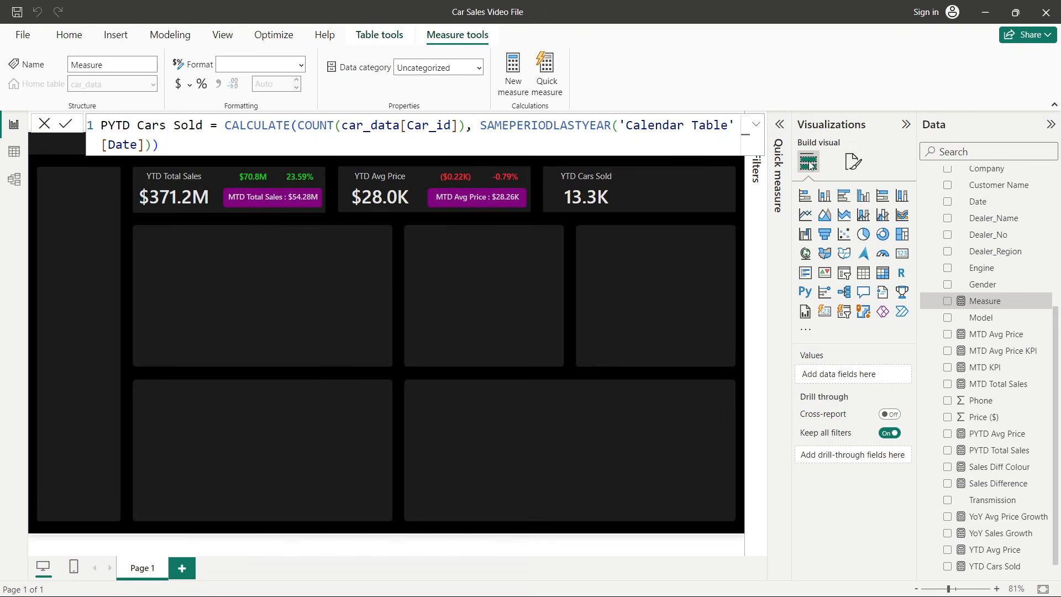
key("Return")
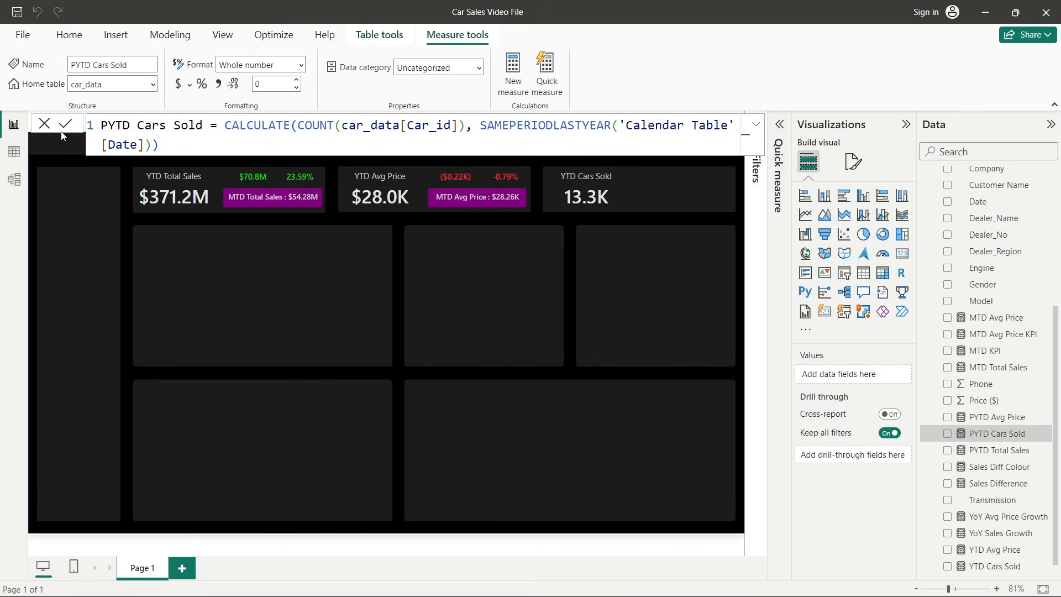
left_click(40, 127)
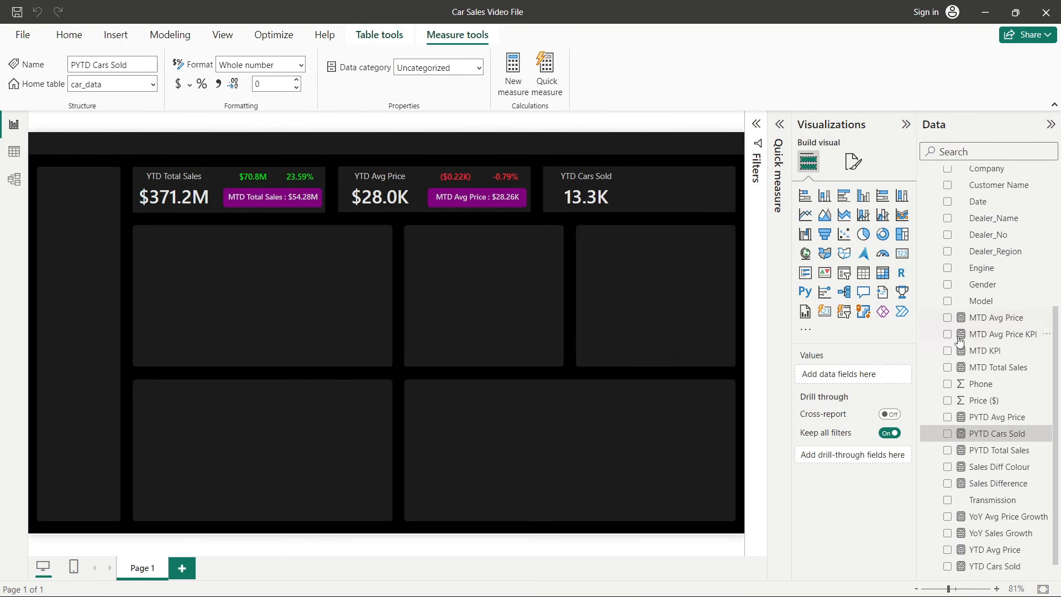
- Create another new measure in car_data and name it Cars Sold Diff
scroll(980, 386, "down", 1)
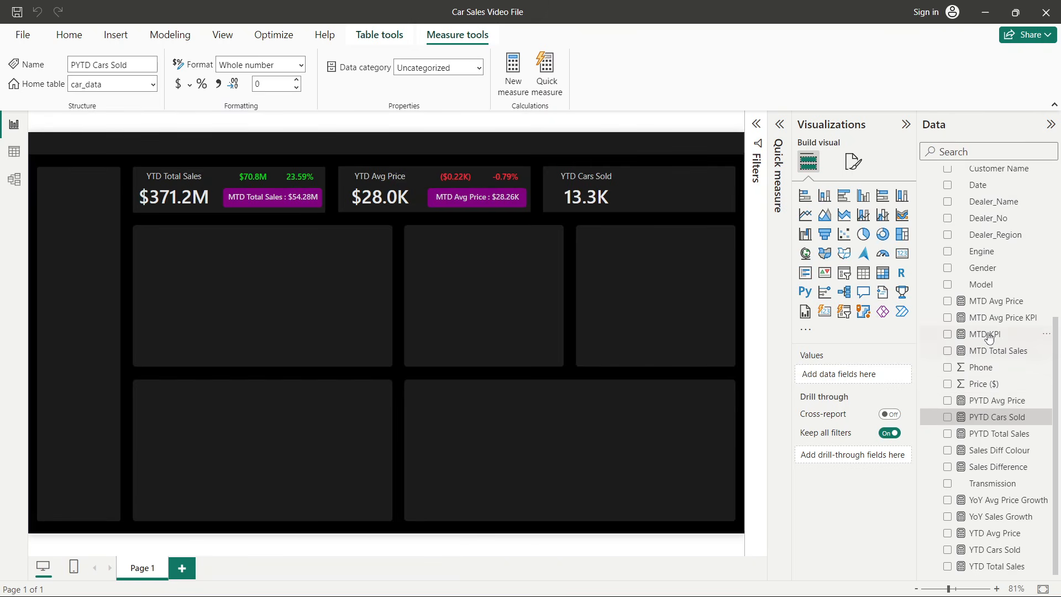
right_click(988, 337)
left_click(917, 379)
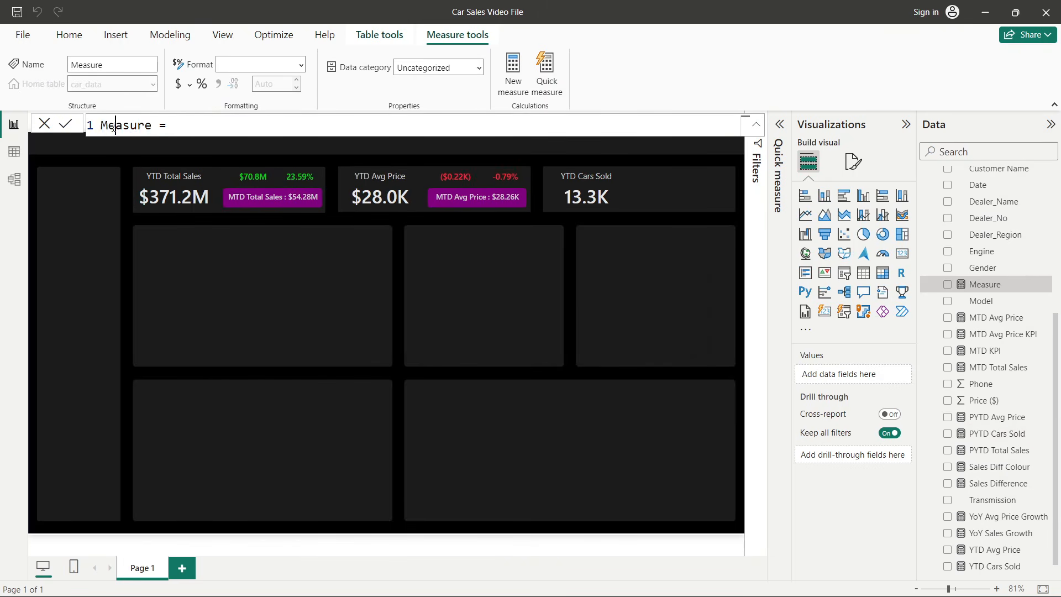
double_click(112, 125)
type("Cars Sold Diff")
- Define Cars Sold Diff as [YTD Cars Sold] - [PYTD Cars Sold] and commit the formula
left_click(233, 131)
type("ytd")
key("Tab")
key("BackSpace")
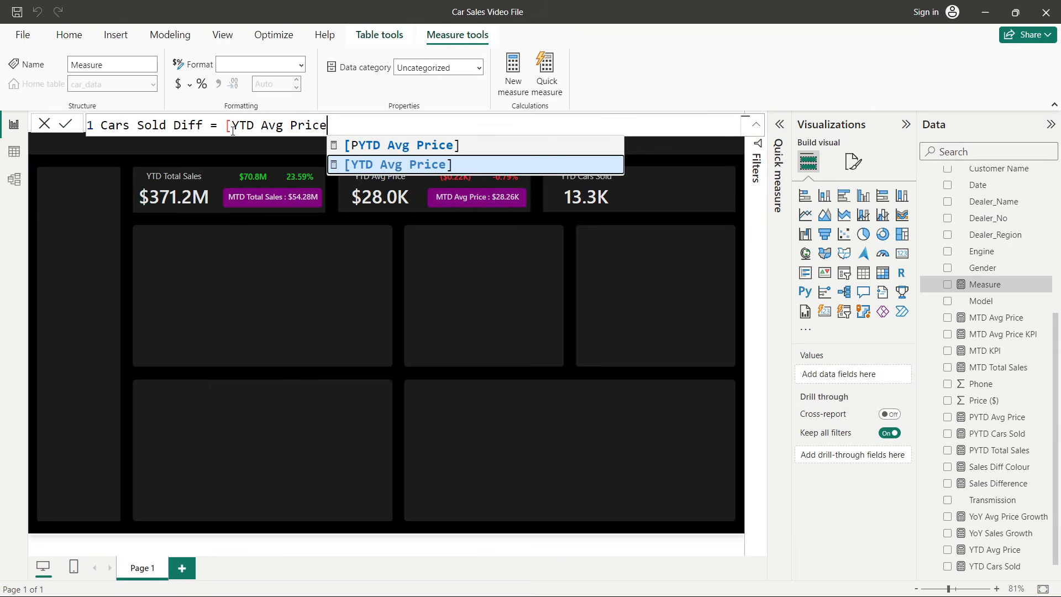
key("BackSpace")
key("BackSpace")
key("BackSpace")
key("BackSpace")
key("BackSpace")
key("BackSpace")
key("BackSpace")
key("BackSpace")
key("BackSpace")
type("c")
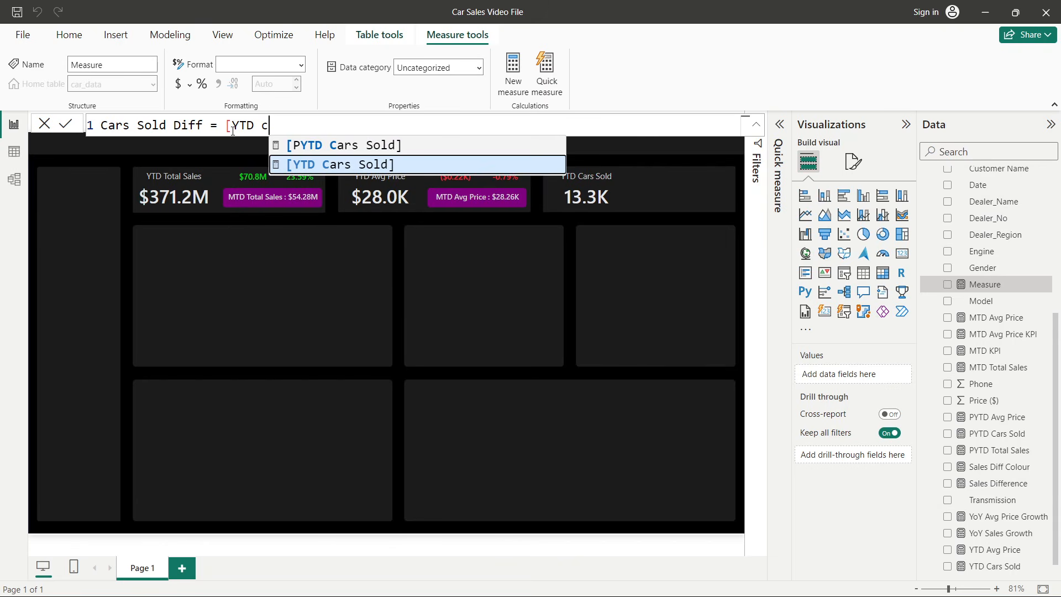
left_click(316, 158)
type("-")
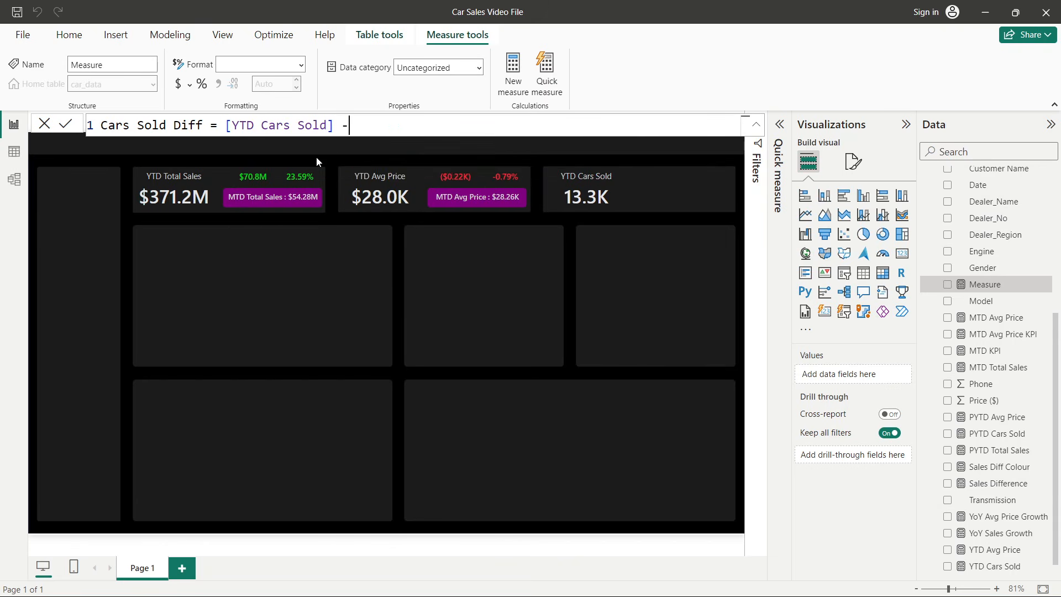
type(" pytd ")
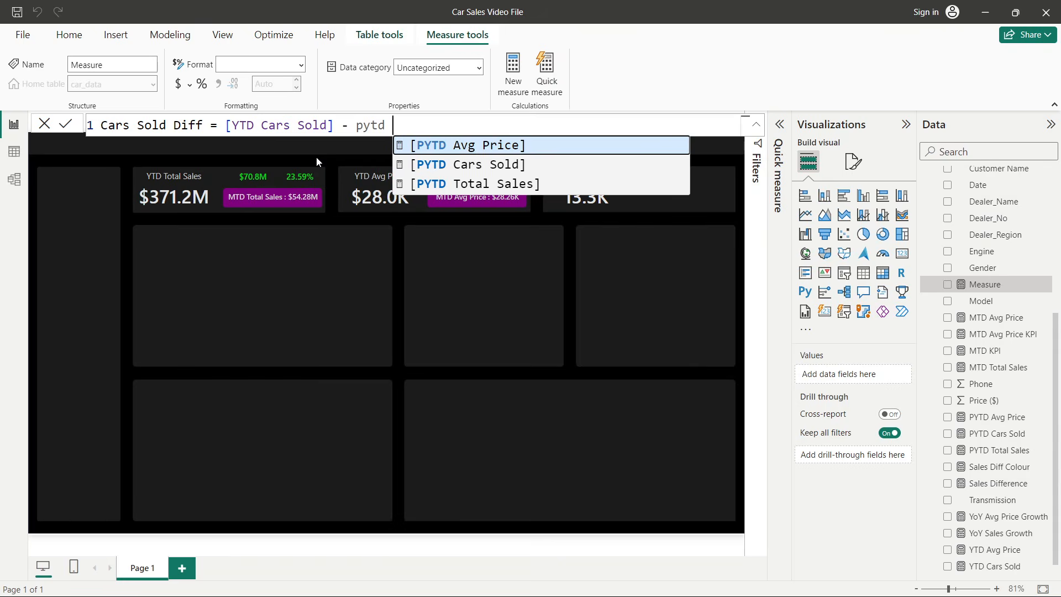
type("c")
key("Tab")
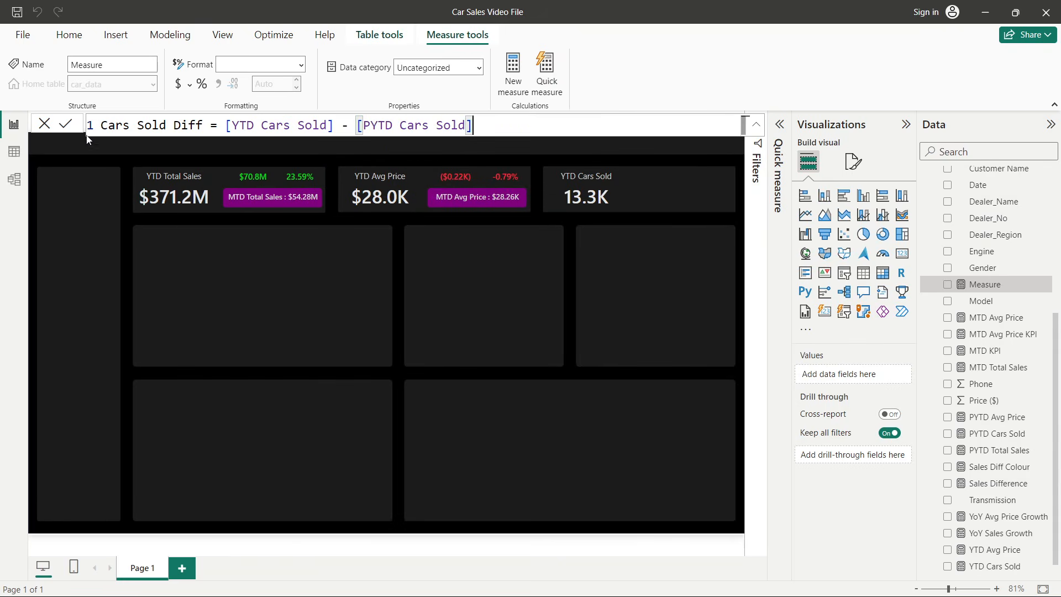
left_click(65, 123)
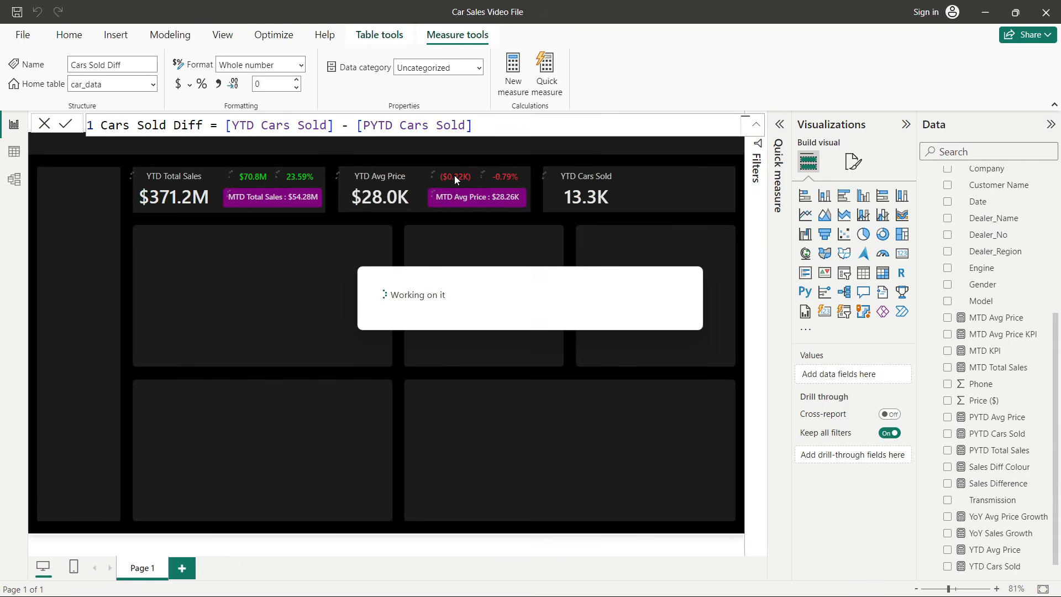
- Copy the Avg Price Diff card into the YTD Cars Sold card and replace its field with Cars Sold Diff
left_click(511, 275)
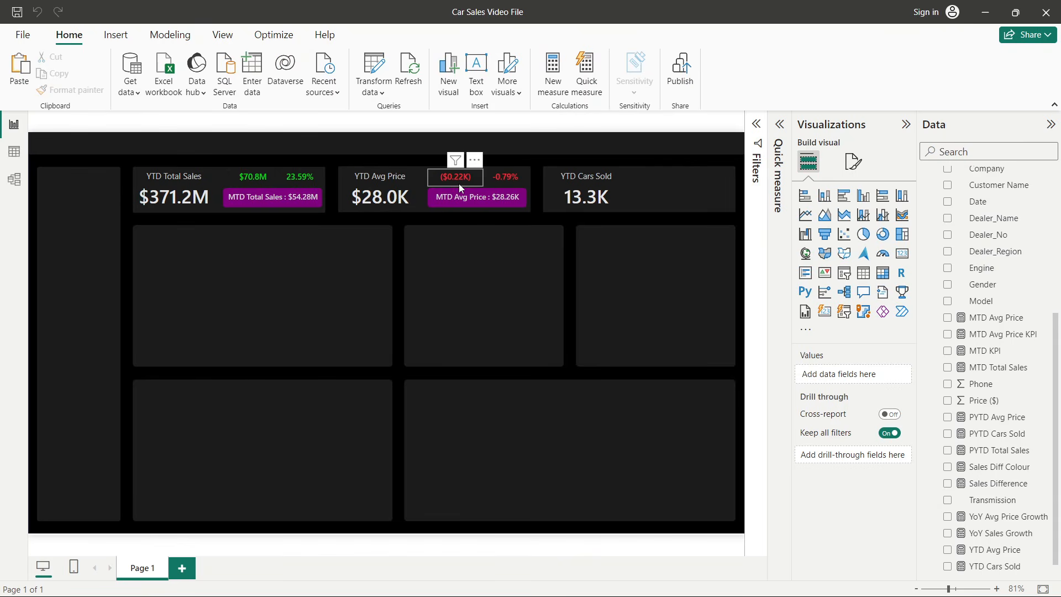
left_click_drag(458, 183, 658, 197)
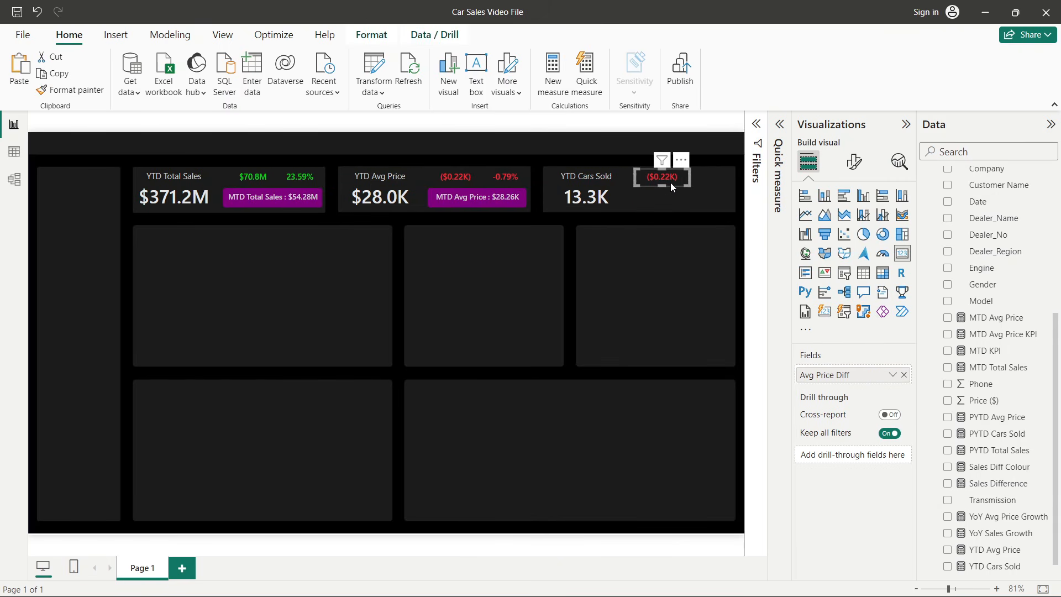
left_click(904, 374)
scroll(977, 390, "down", 1)
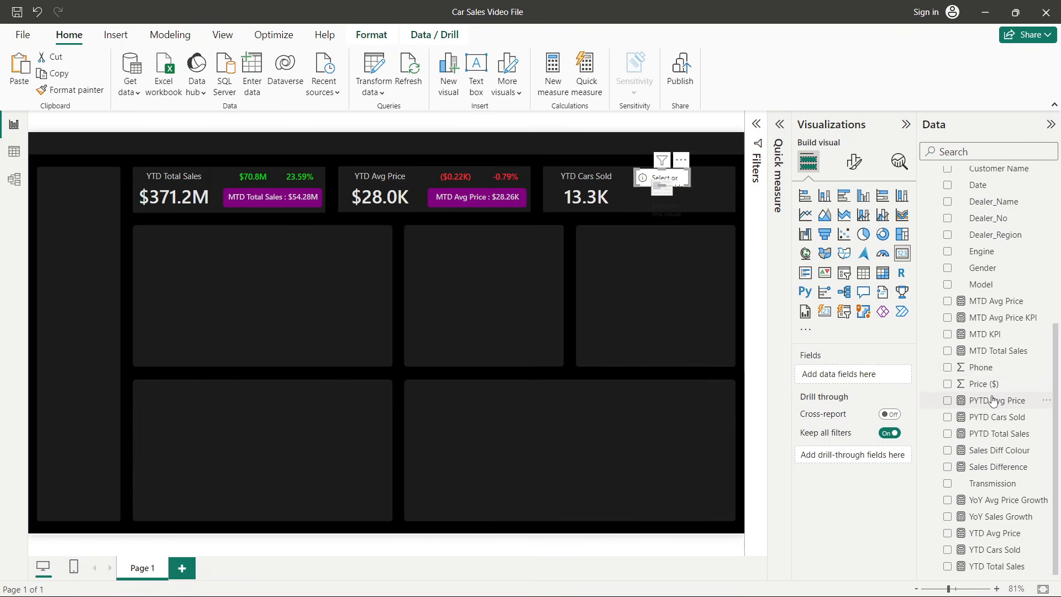
scroll(991, 400, "up", 5)
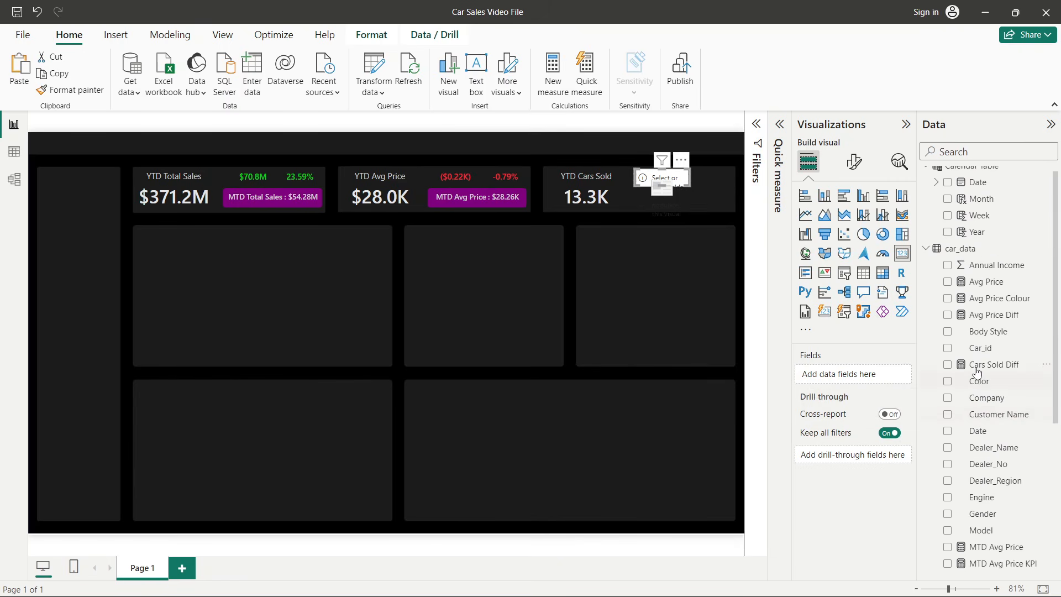
left_click(948, 366)
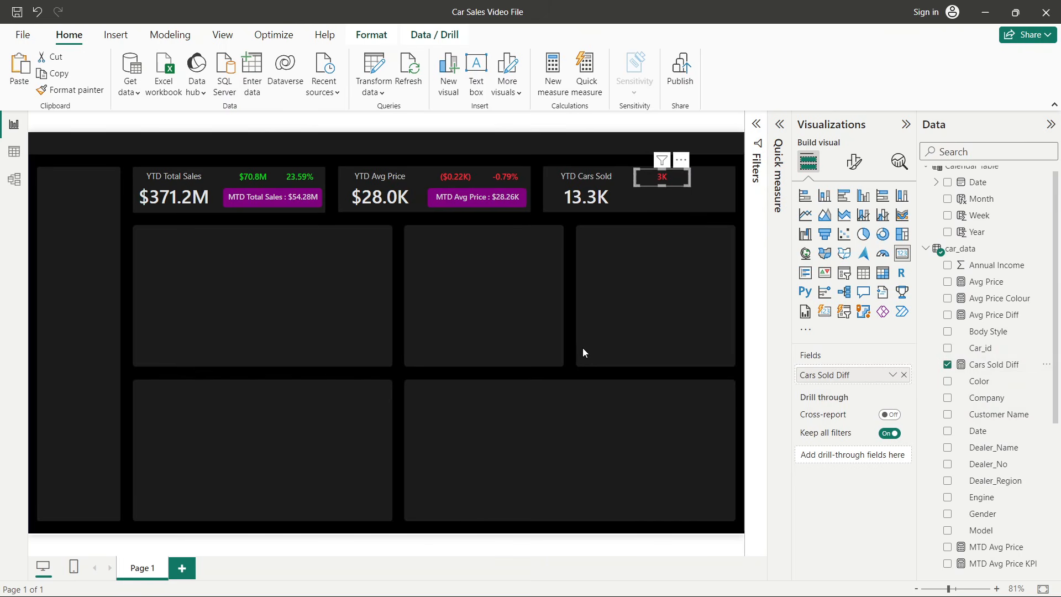
left_click(562, 317)
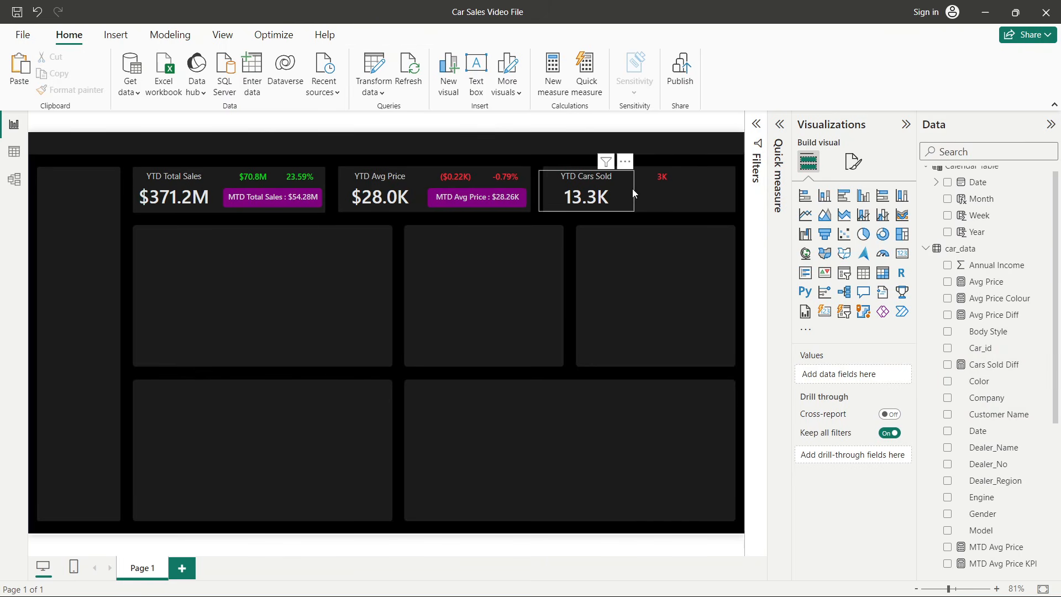
- Set the Cars Sold Diff measure to show 2 decimal places
left_click(666, 178)
scroll(1003, 332, "down", 4)
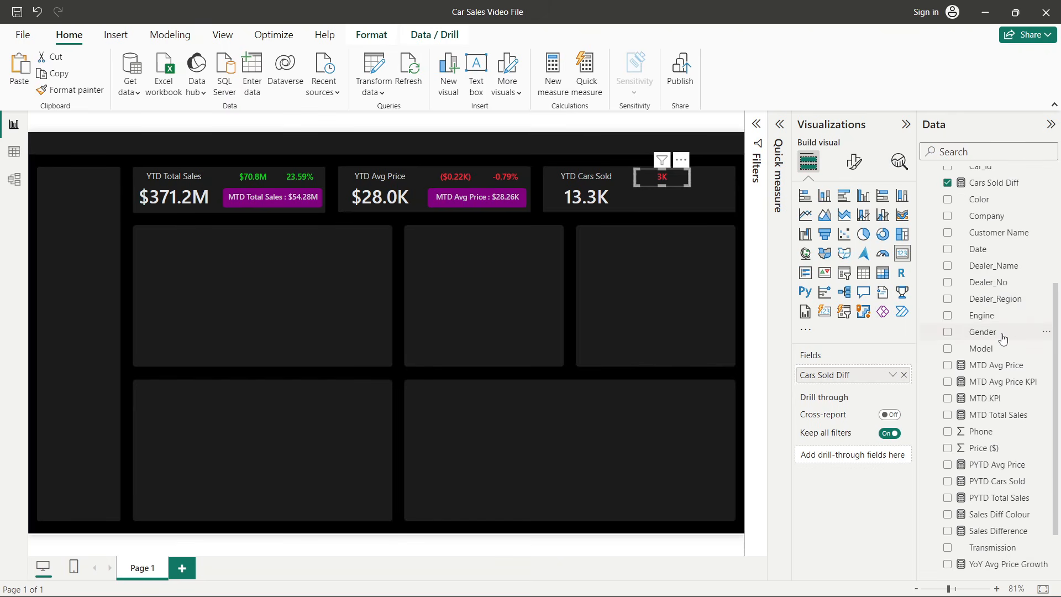
scroll(1003, 338, "up", 1)
left_click(989, 241)
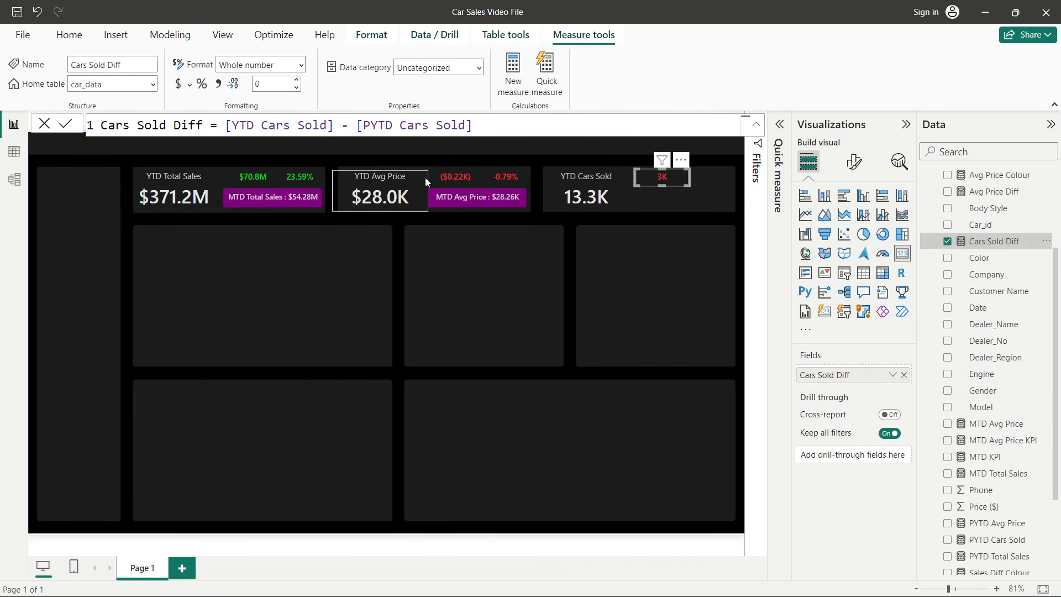
left_click(297, 80)
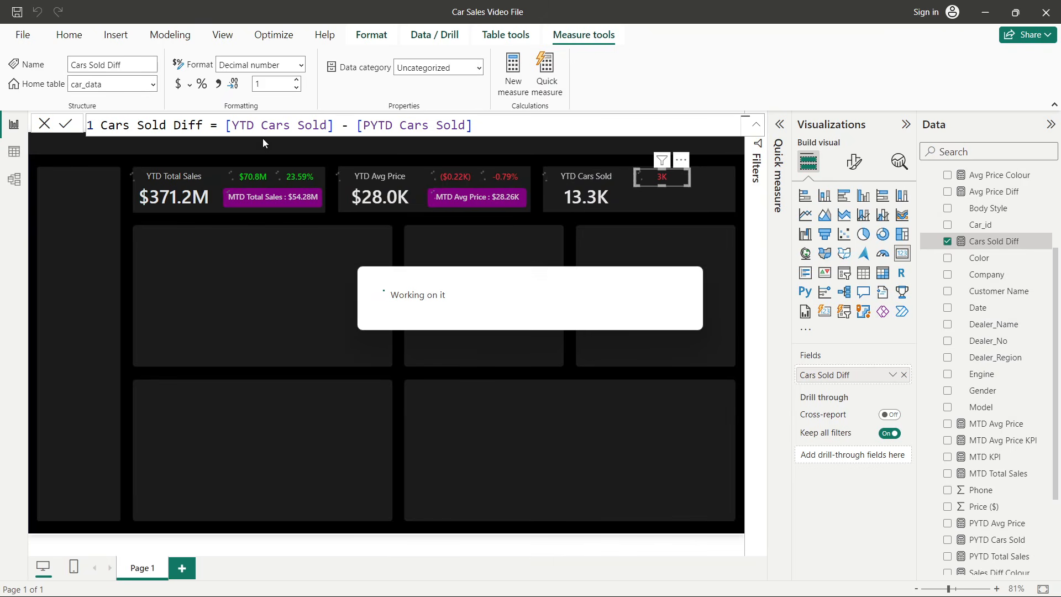
left_click(298, 80)
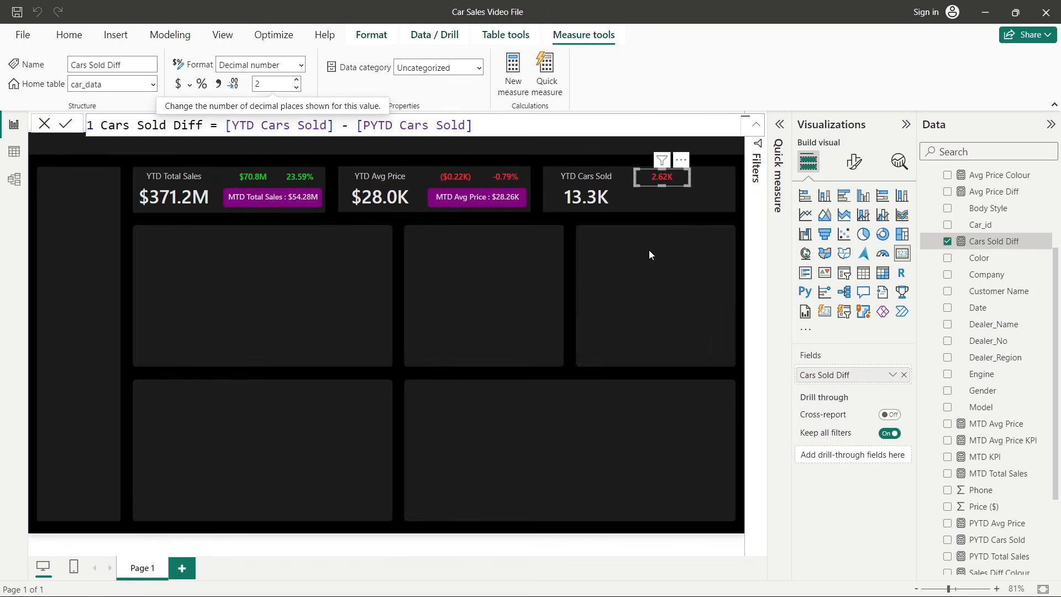
left_click(660, 241)
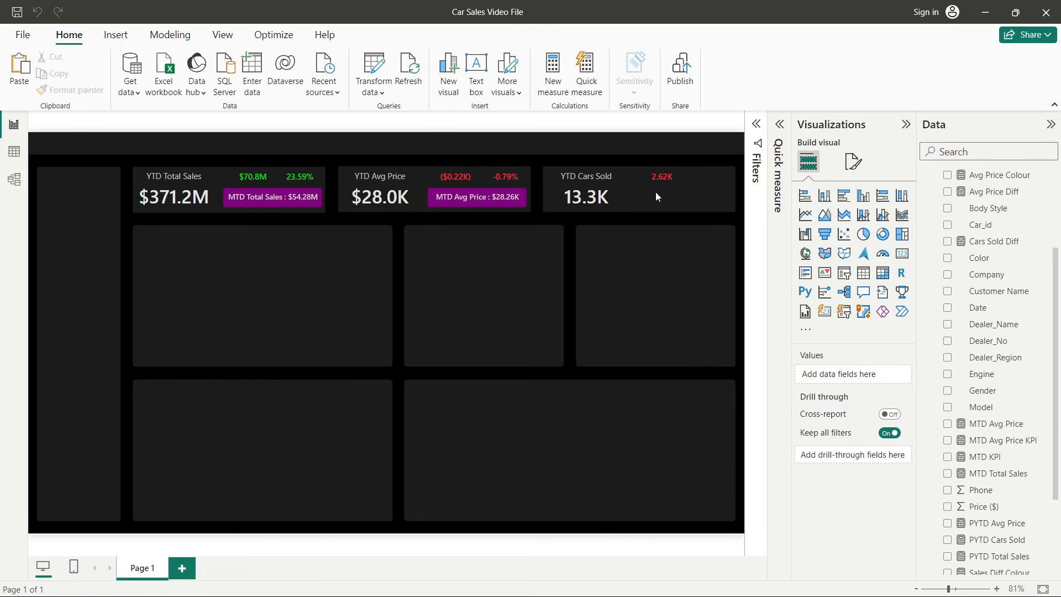
- Create a new measure in car_data named Cars Sold Colour
right_click(1004, 325)
left_click(909, 382)
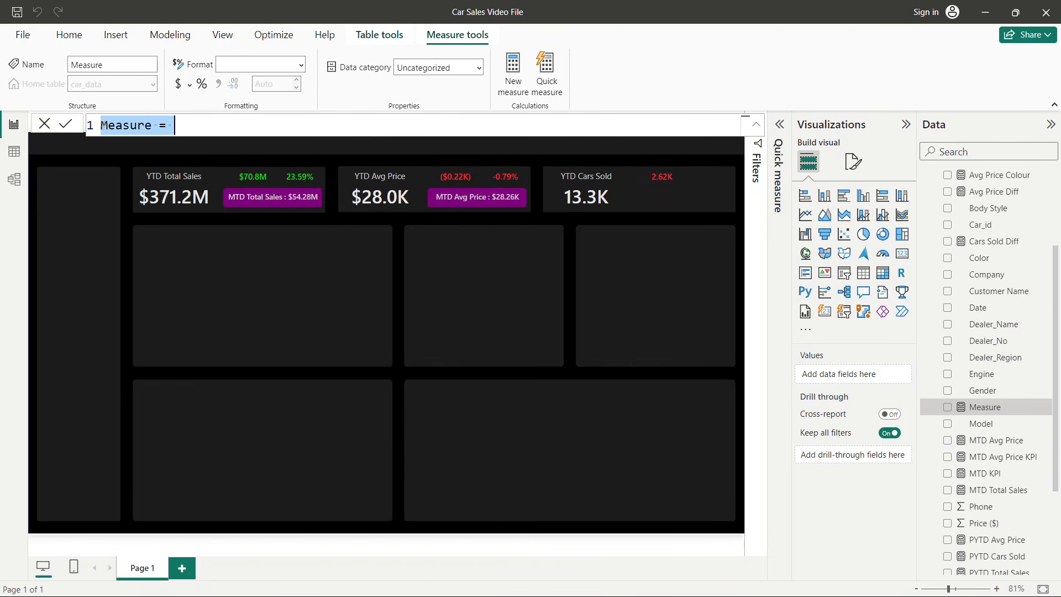
type("Cars ")
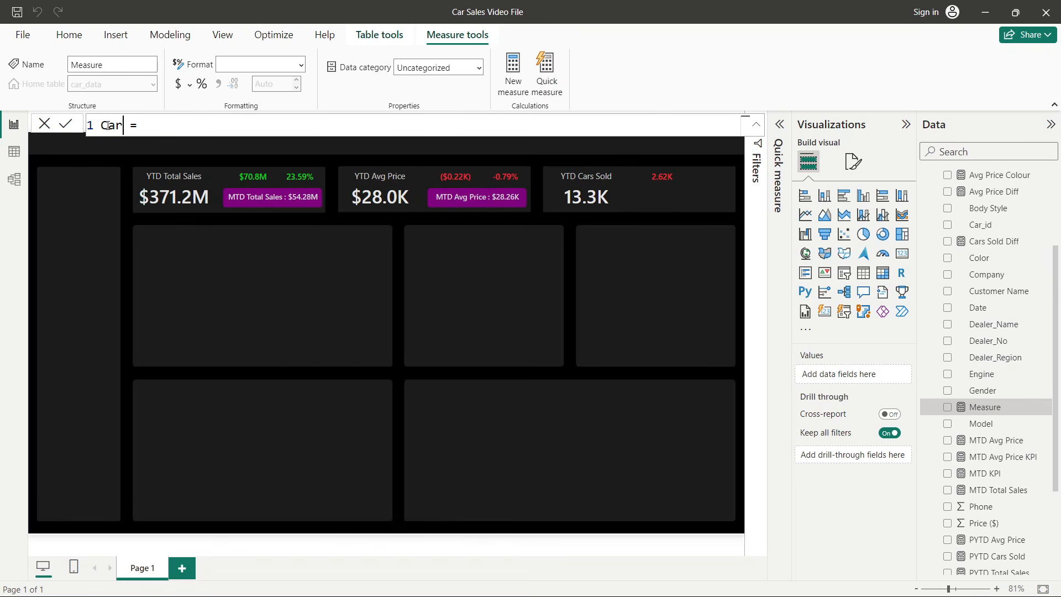
type("Sold Colour")
- Define Cars Sold Colour as IF(car_data[Cars Sold Diff]>0, "Green", "Red") and commit the formula
left_click(264, 123)
type("car")
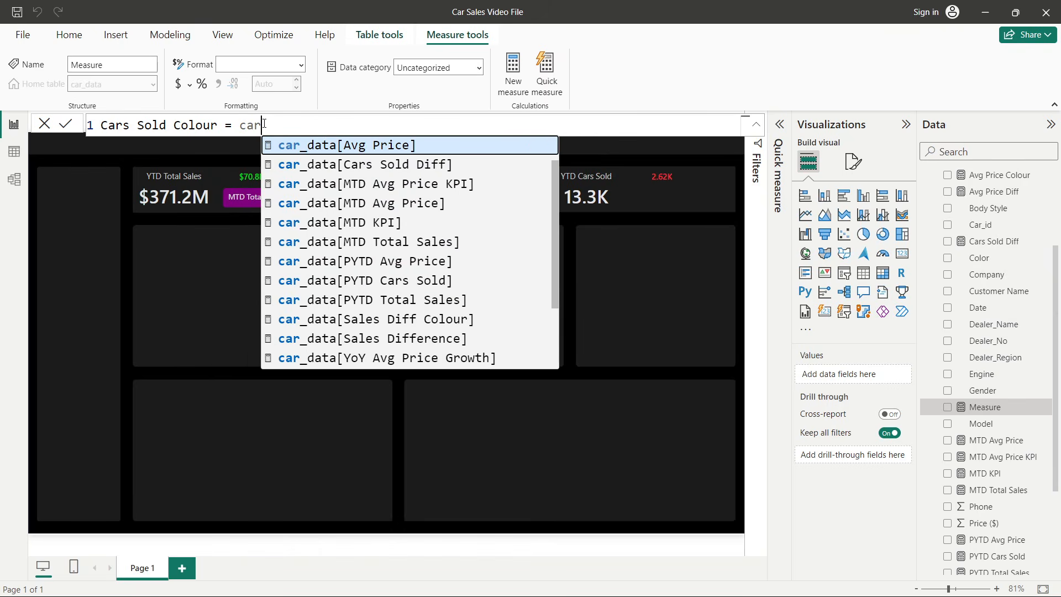
key("BackSpace")
key("BackSpace")
key("BackSpace")
type("IF(car")
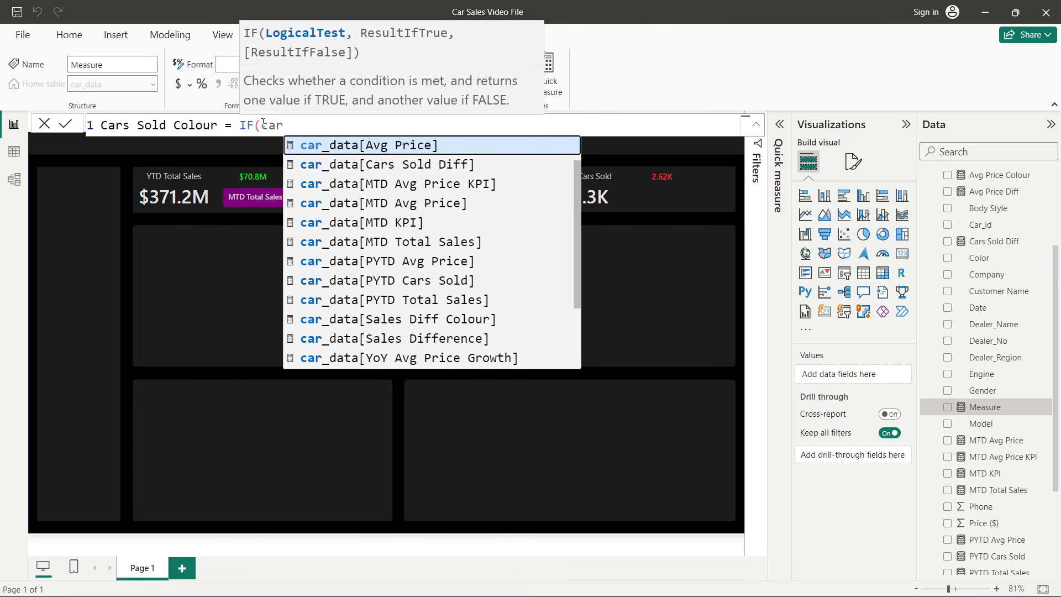
left_click(421, 163)
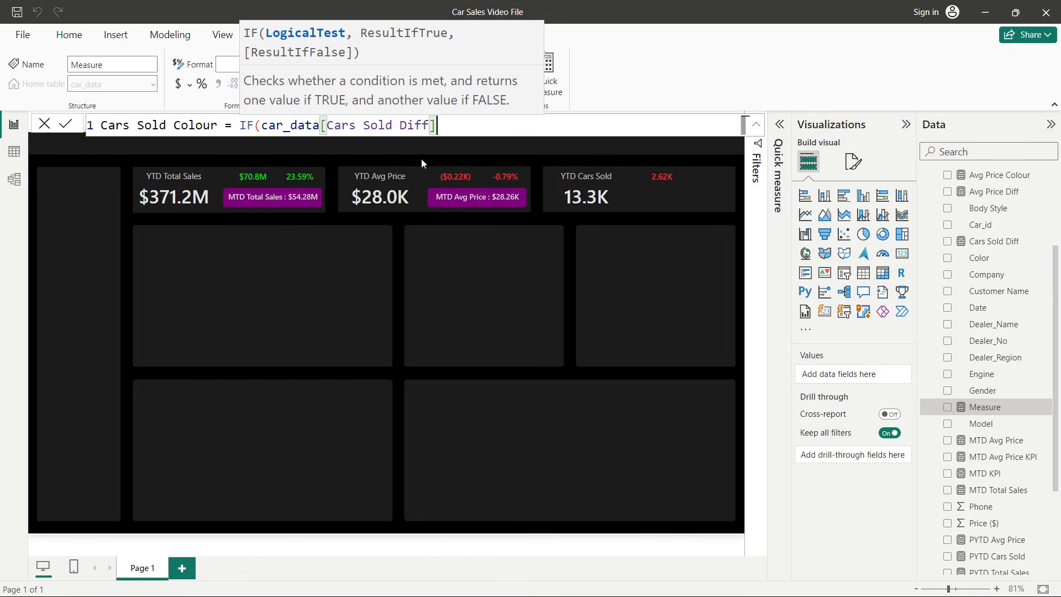
type(">0, ")
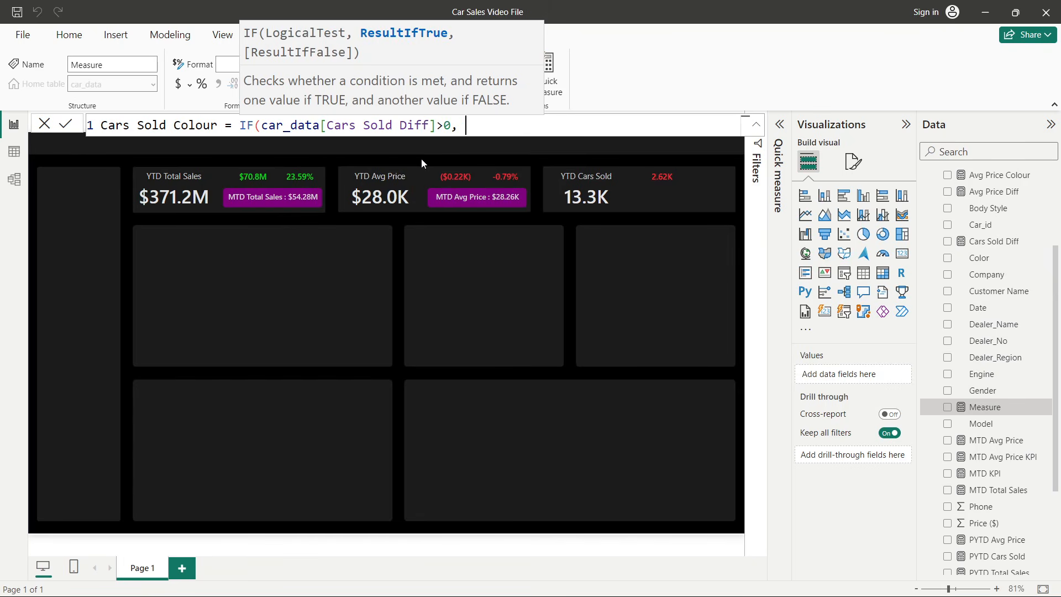
type("\"Green\",")
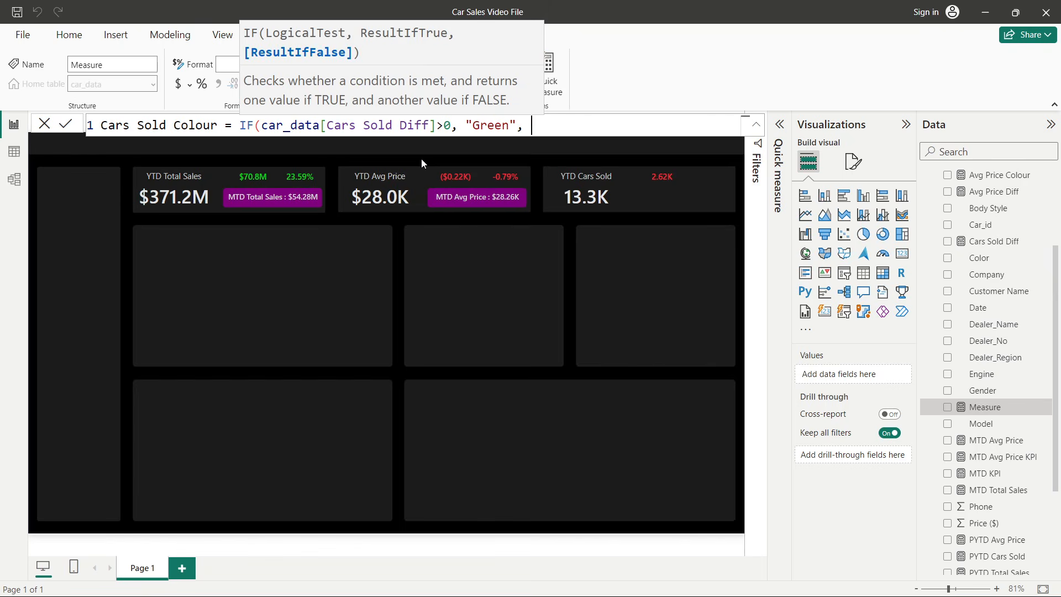
type("re")
key("BackSpace")
key("BackSpace")
type("Red\")")
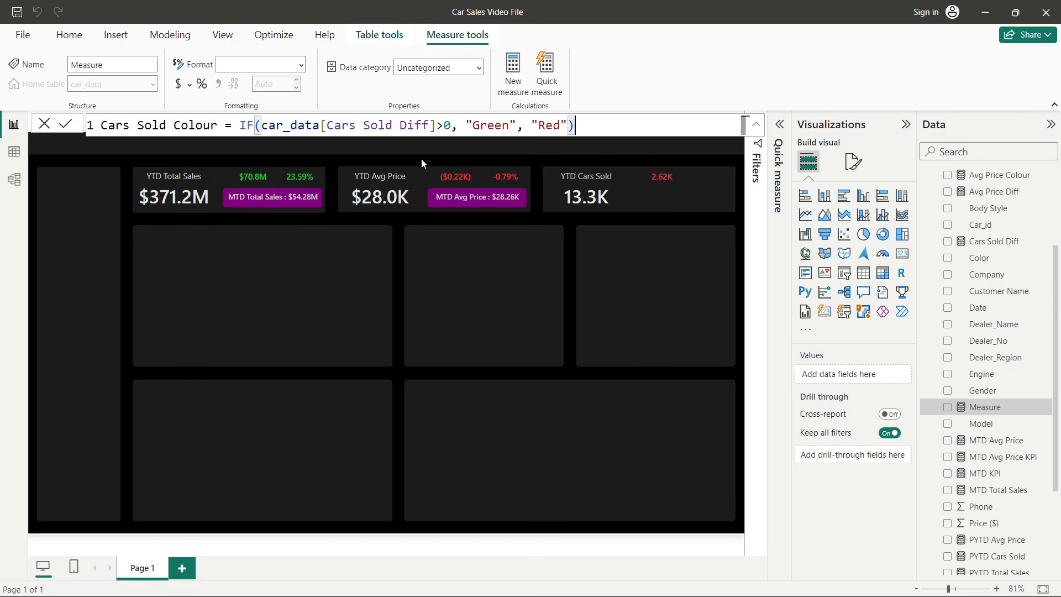
key("Return")
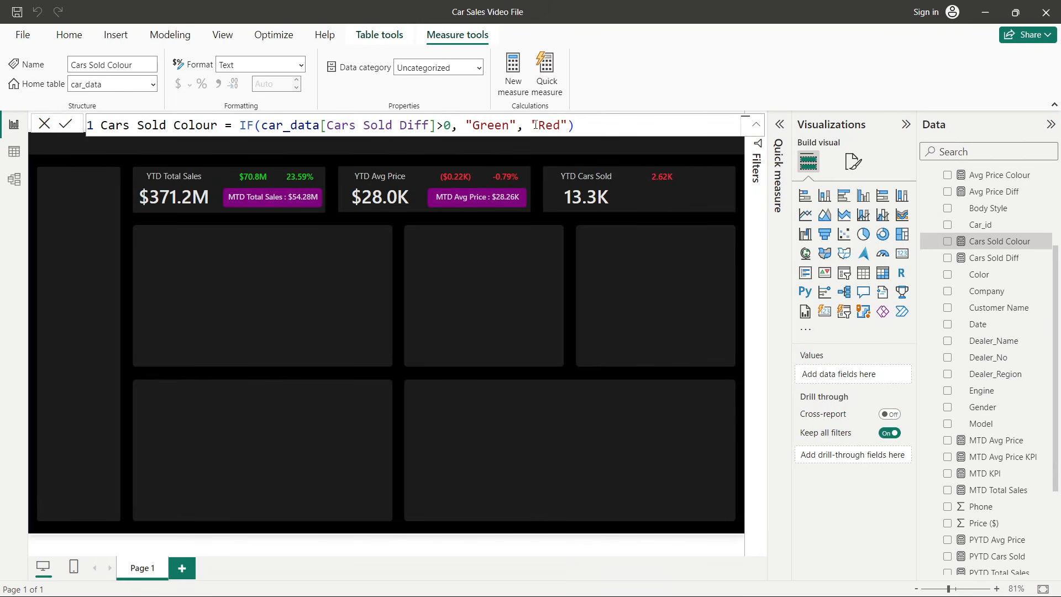
- Colour the Cars Sold Diff card's callout value with conditional formatting rules based on the Cars Sold Colour field
left_click(44, 125)
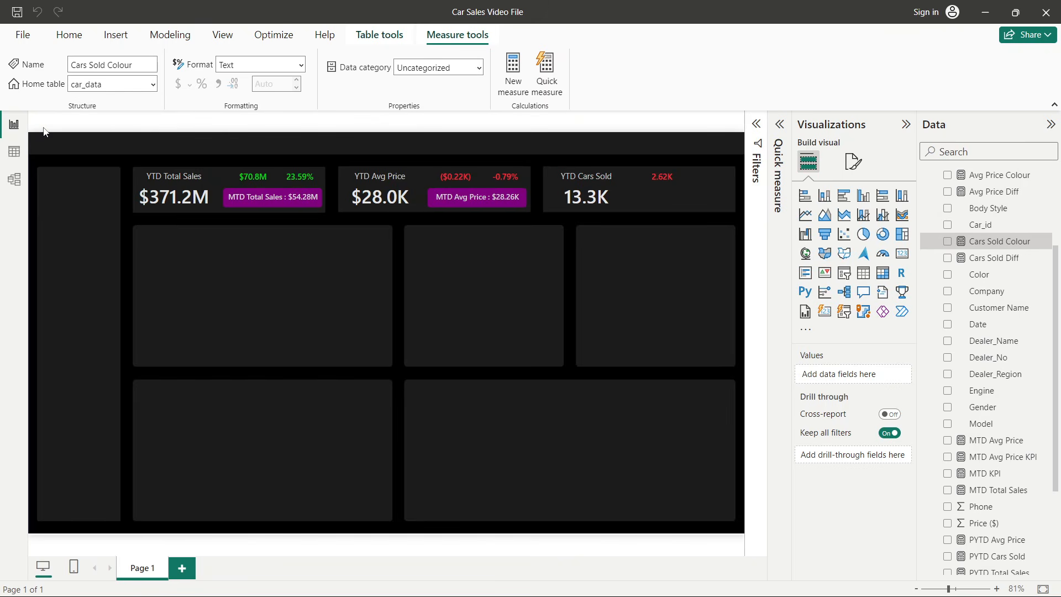
left_click(670, 176)
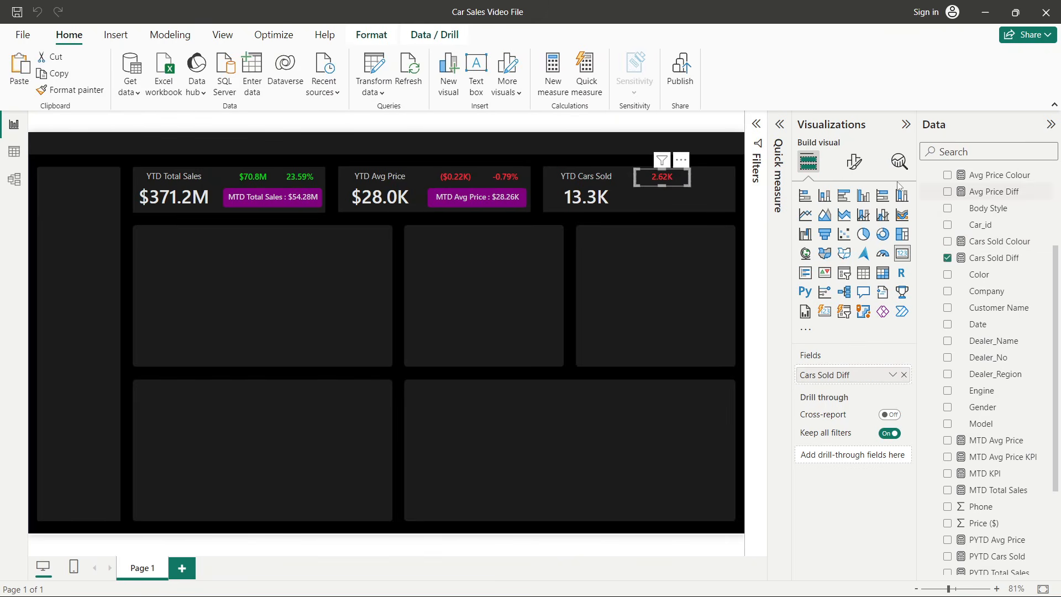
left_click(858, 170)
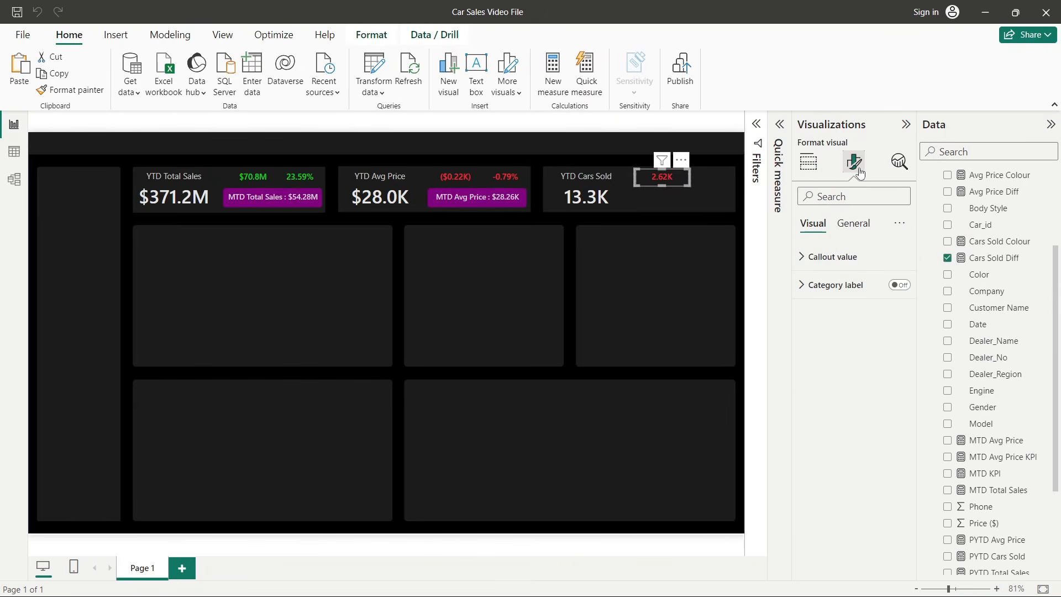
left_click(848, 258)
left_click(814, 361)
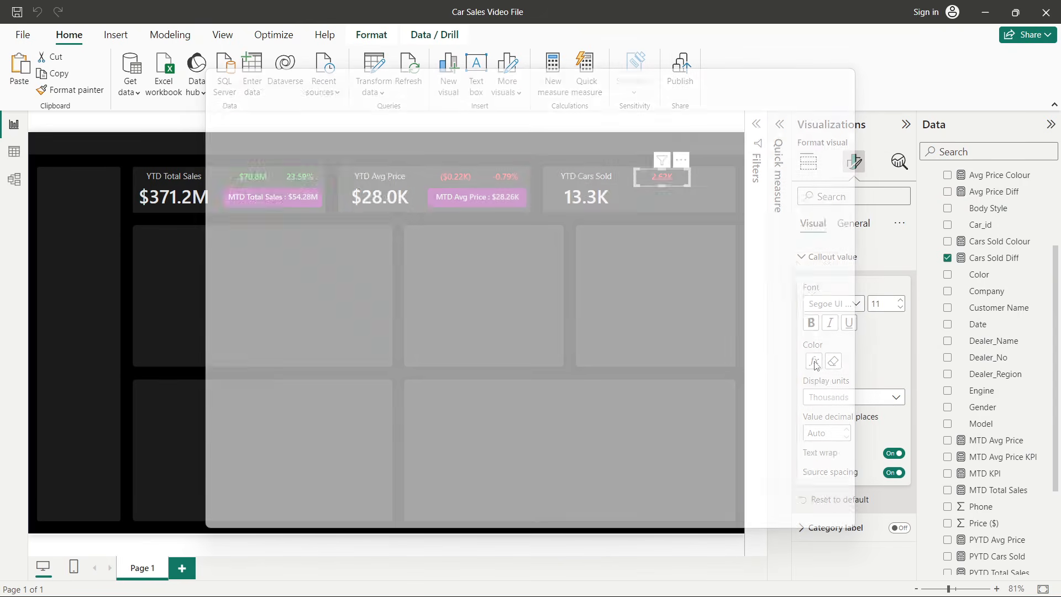
left_click(263, 213)
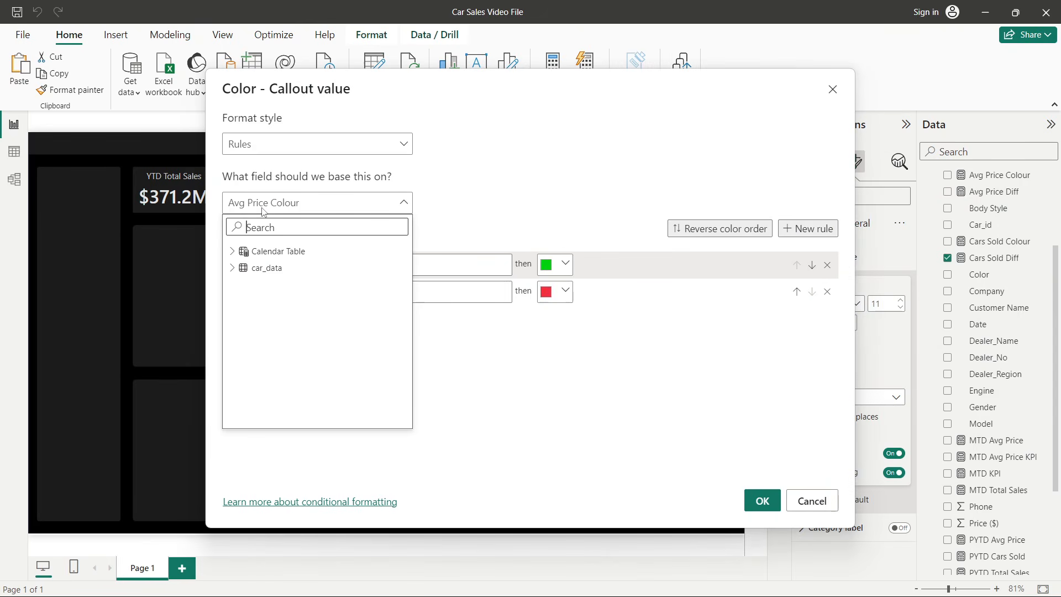
left_click(237, 266)
scroll(350, 339, "down", 3)
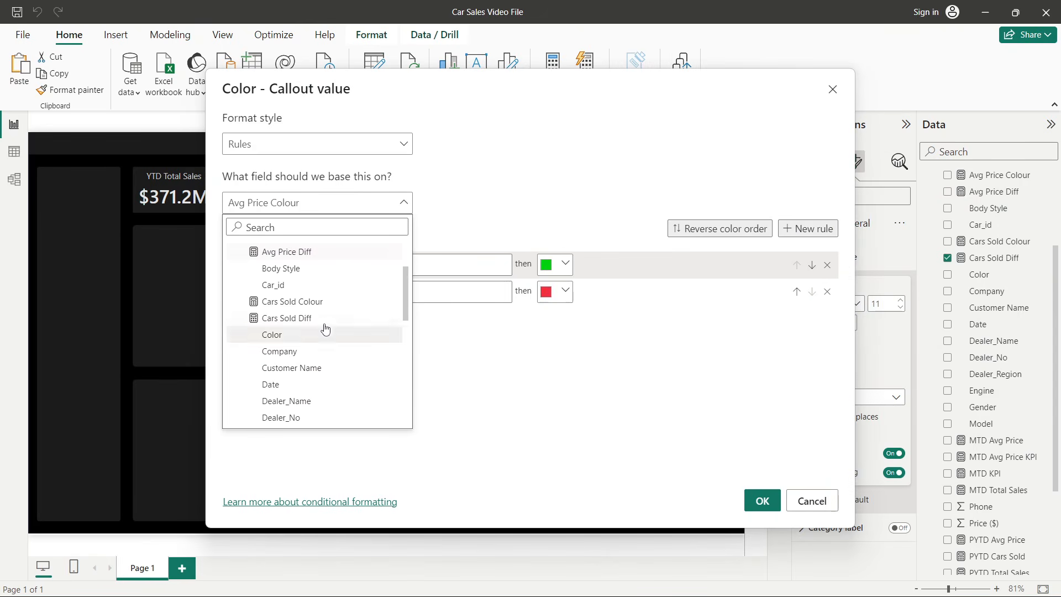
left_click(297, 310)
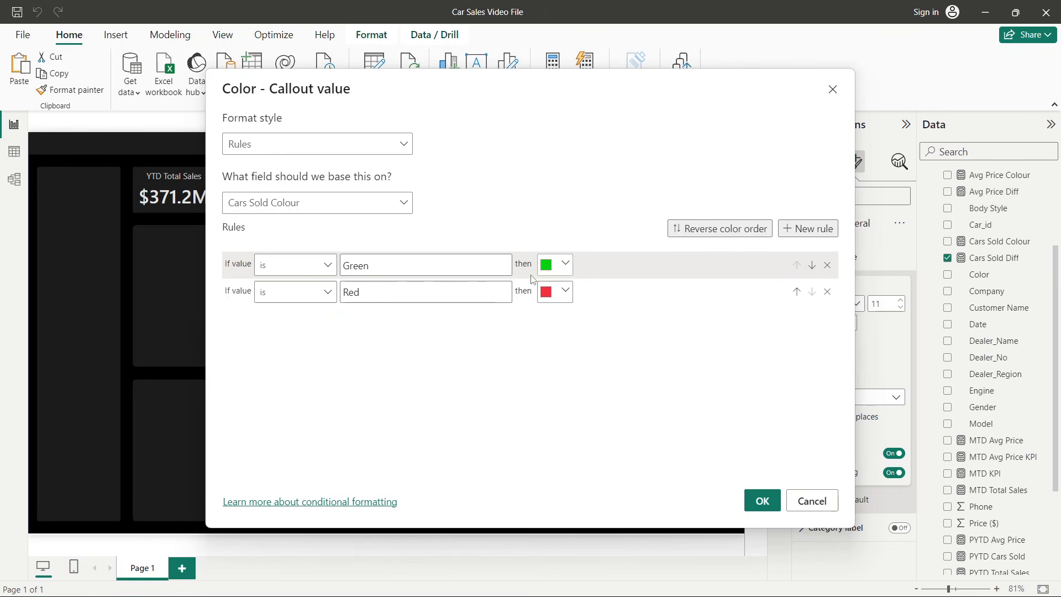
left_click(762, 500)
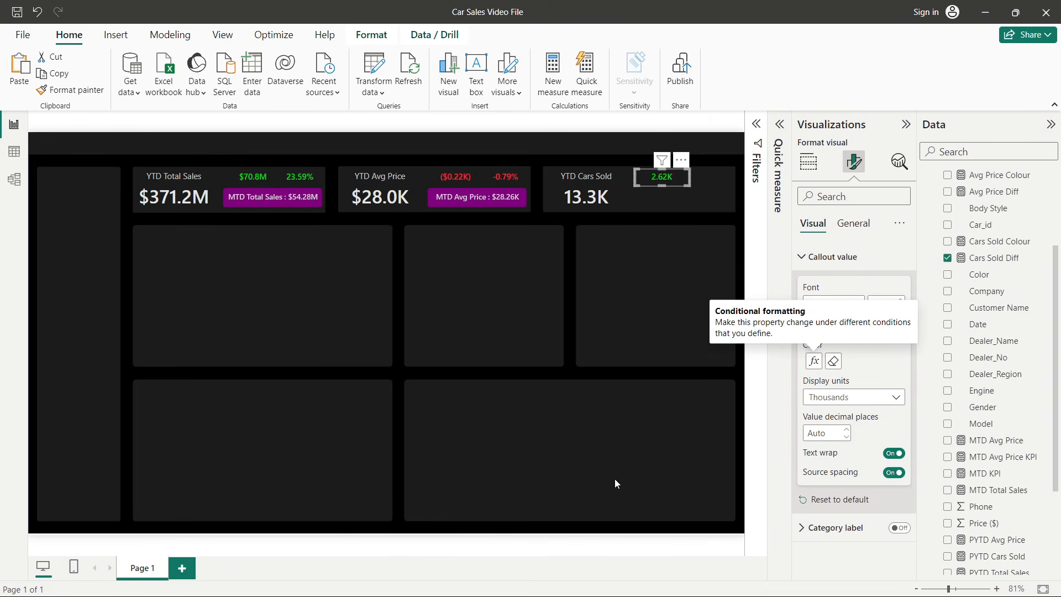
left_click(662, 250)
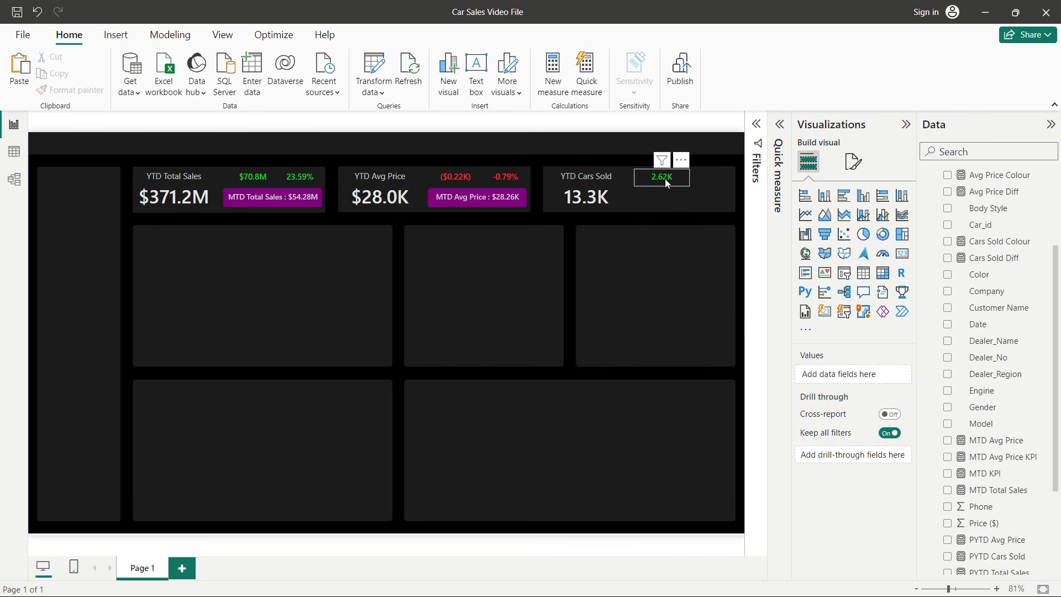
left_click(1055, 105)
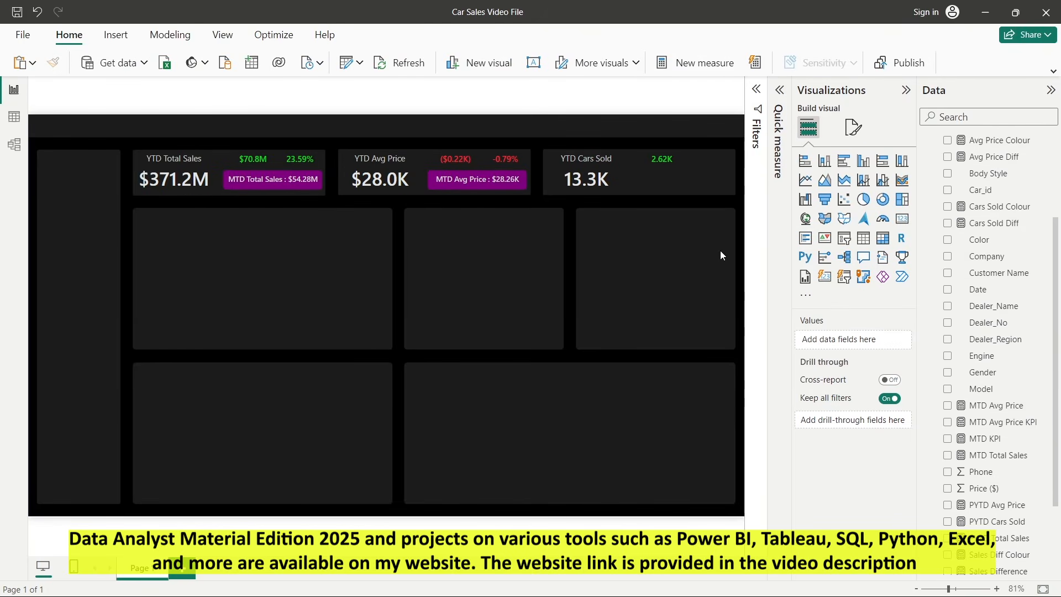
left_click(1053, 71)
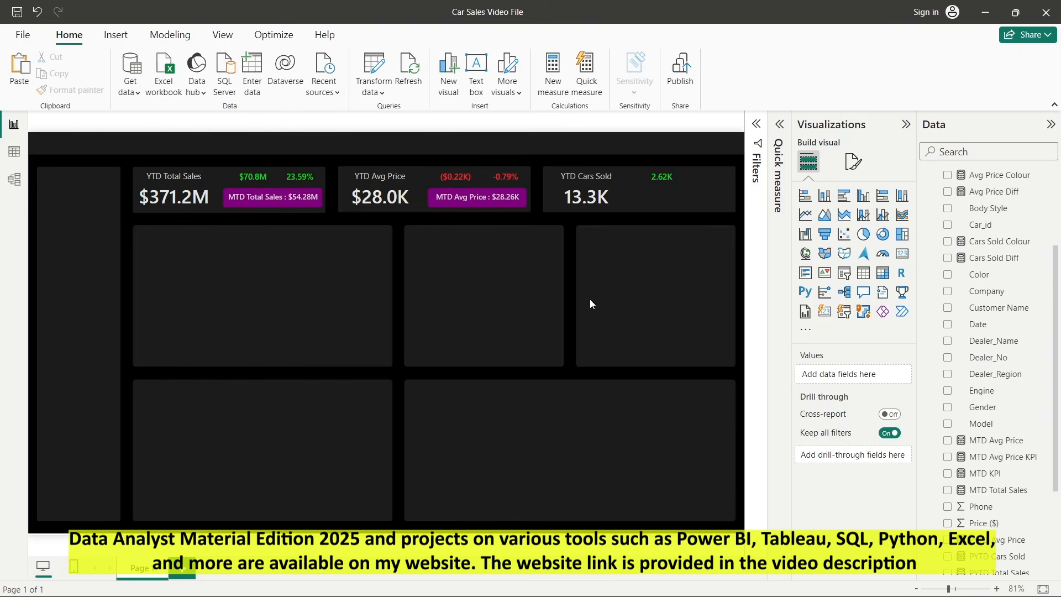
- Create a new measure in car_data named YoY Car Sold Growth
right_click(990, 277)
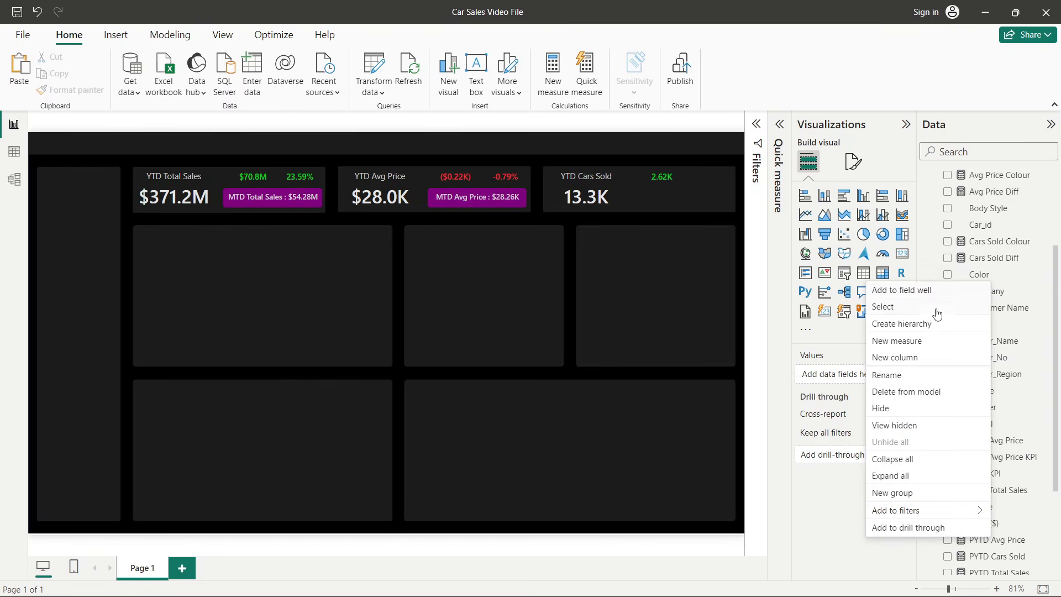
left_click(910, 341)
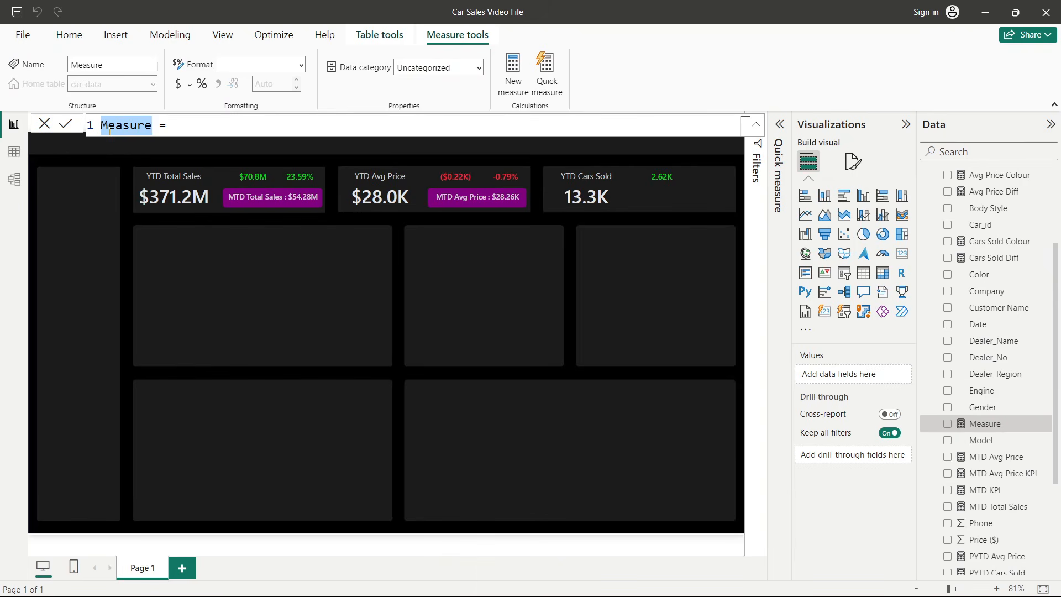
type("Yo")
type("Y Car ")
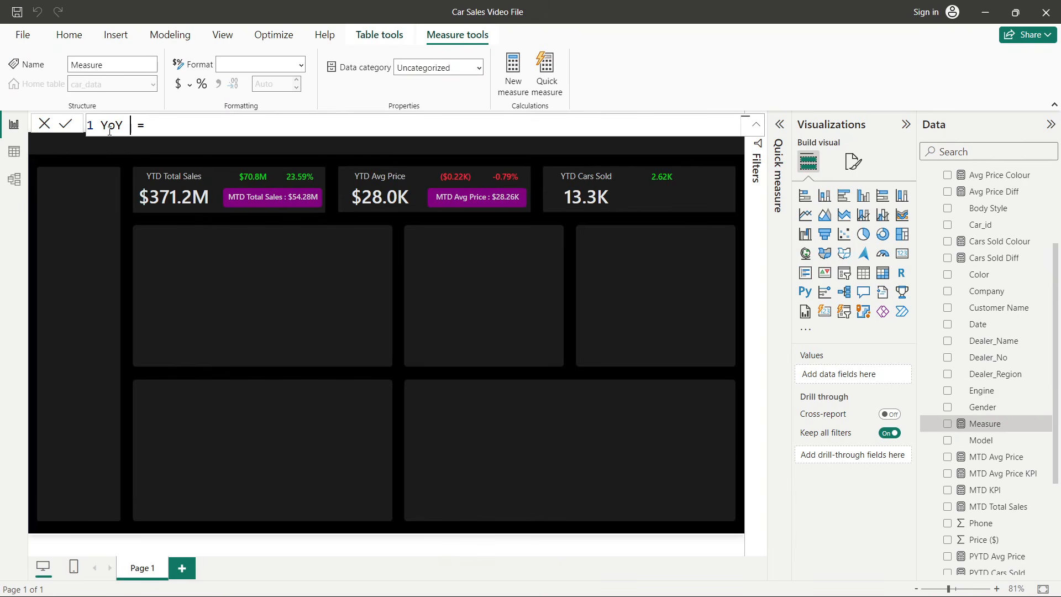
type("Sold Groet")
key("BackSpace")
key("BackSpace")
type("wth = ")
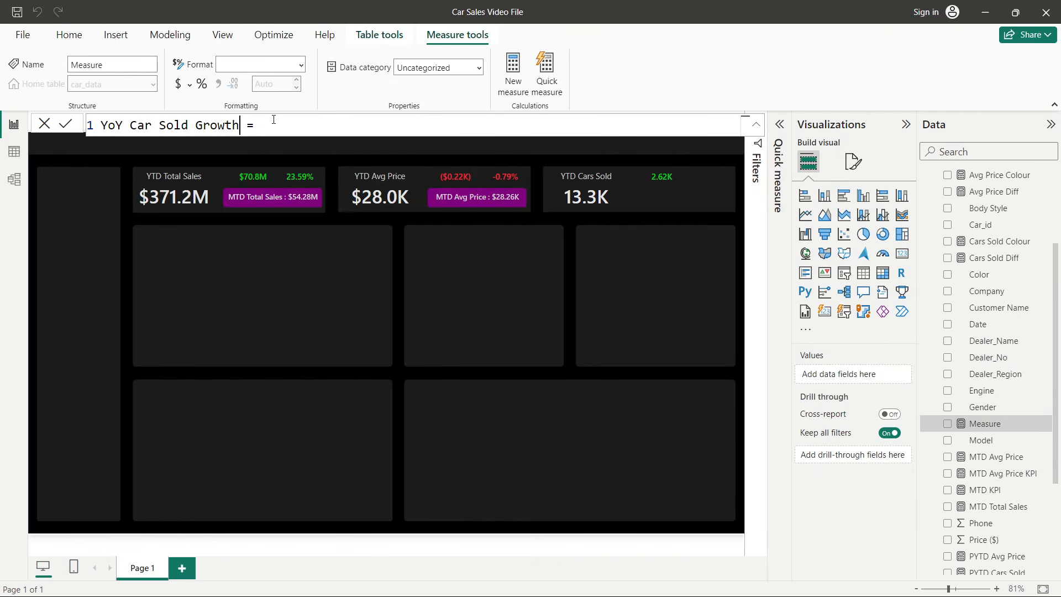
type("car")
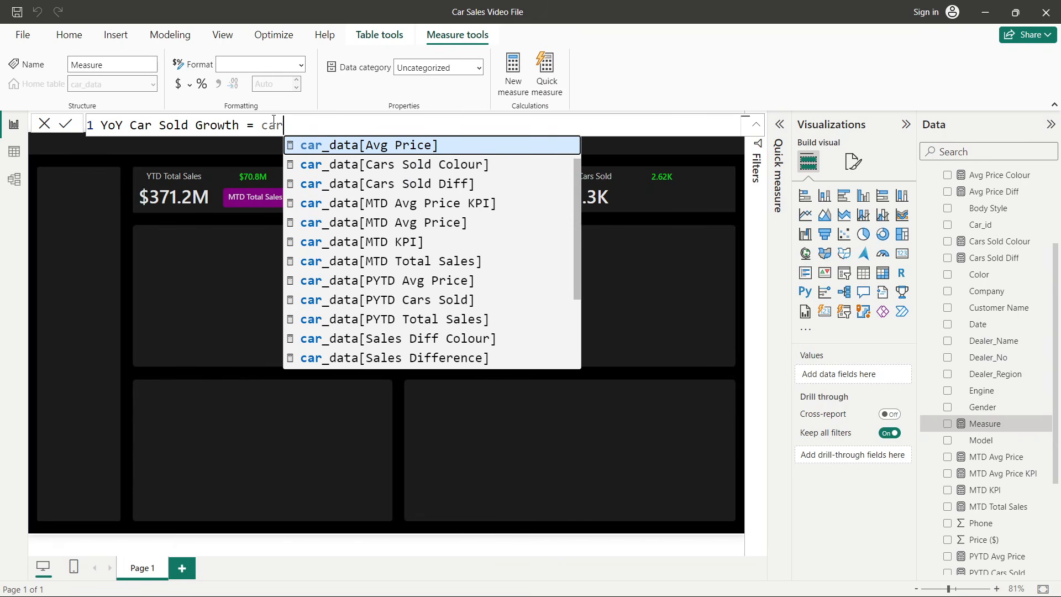
type(" s")
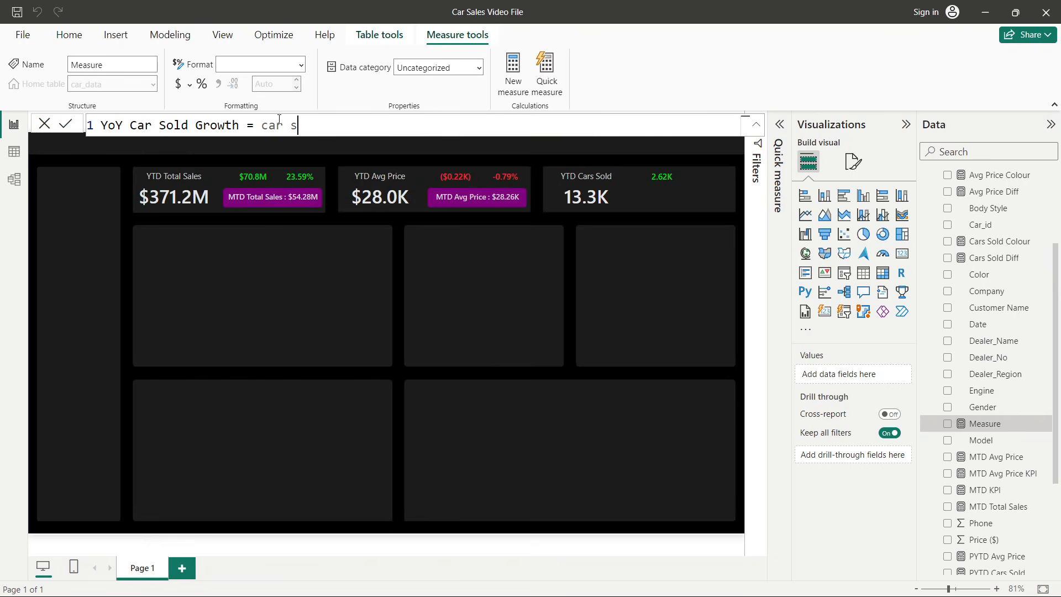
- Define YoY Car Sold Growth as [Cars Sold Diff] / [YTD Cars Sold] and commit the formula
key("BackSpace")
key("BackSpace")
key("BackSpace")
key("BackSpace")
key("BackSpace")
scroll(997, 272, "up", 3)
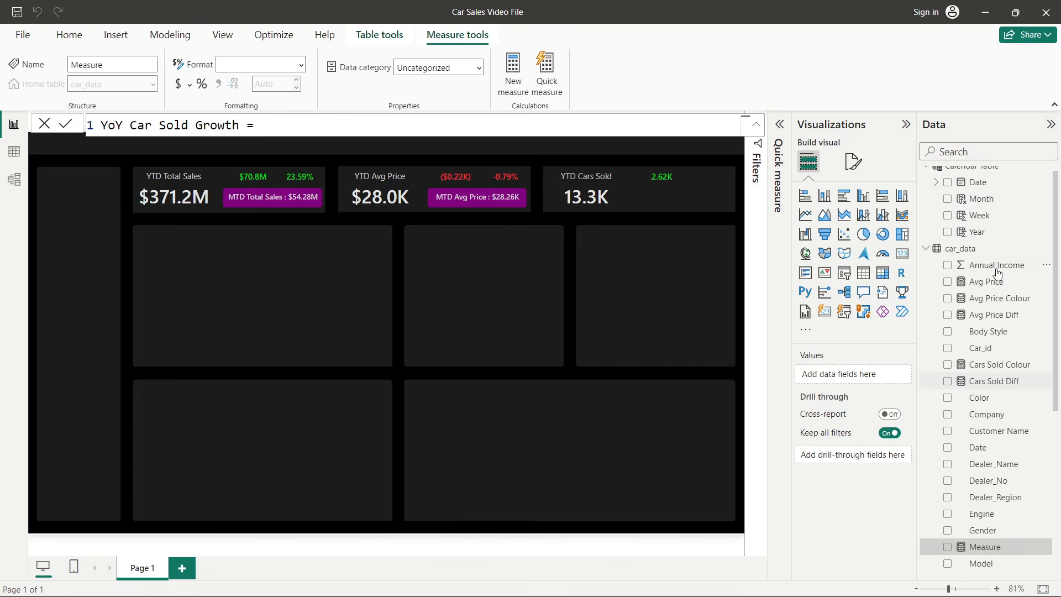
type("Cars s")
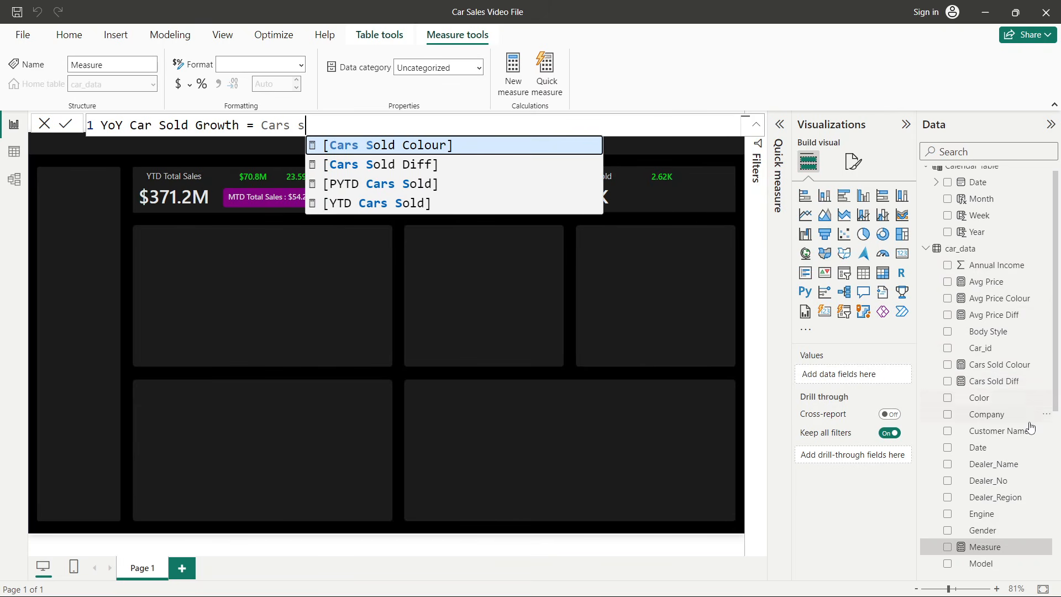
left_click(434, 167)
type("/ ytd")
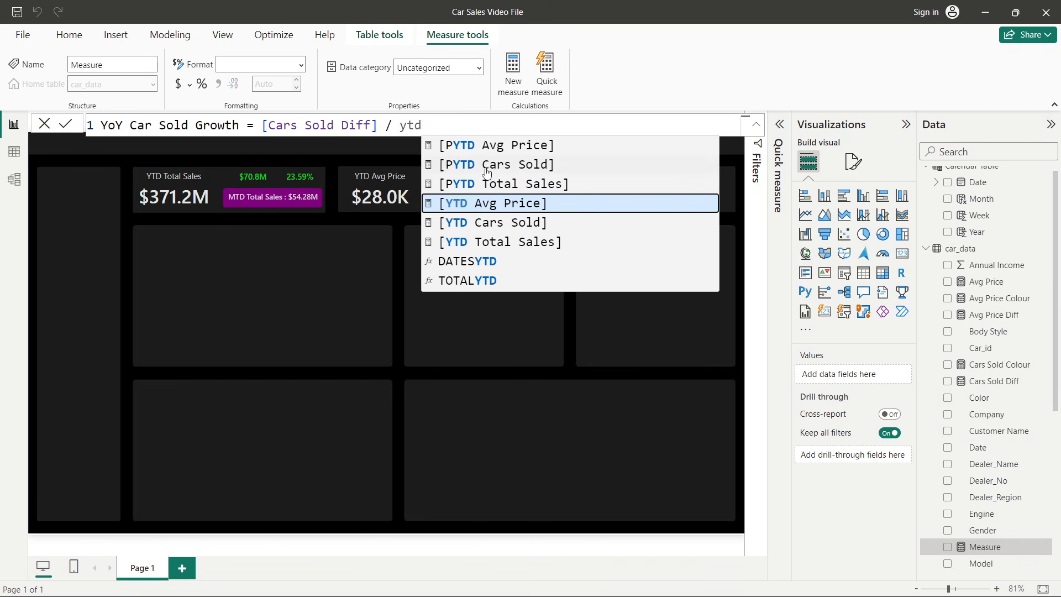
left_click(435, 165)
left_click_drag(417, 127, 409, 127)
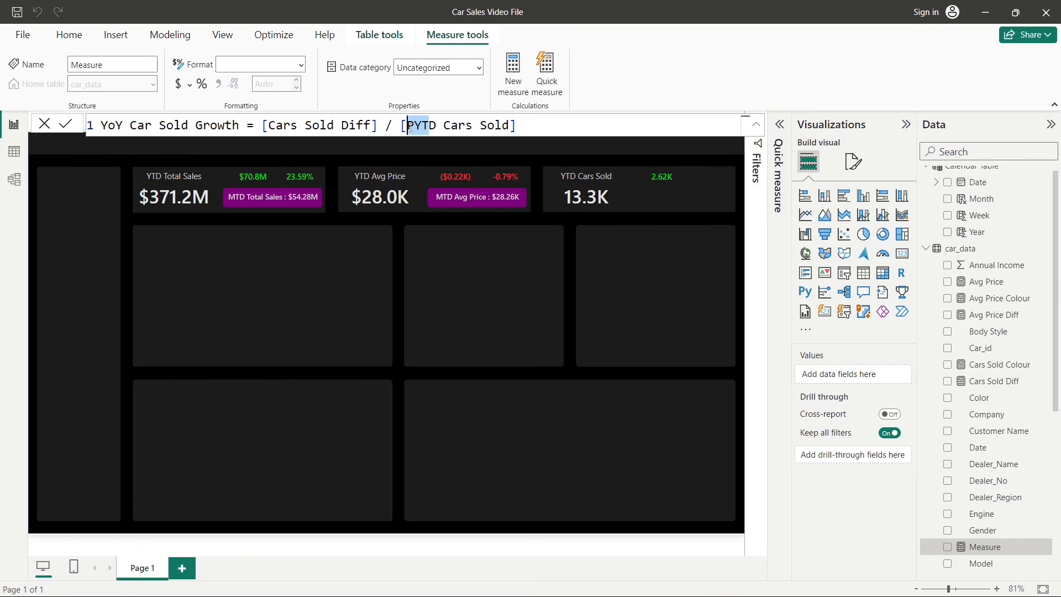
type("yt")
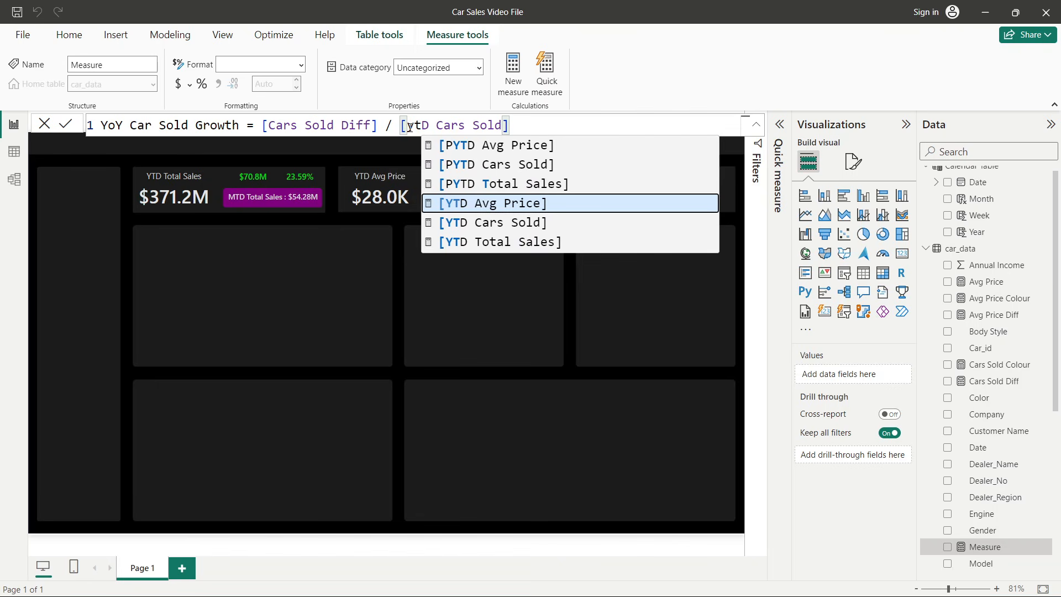
left_click(493, 223)
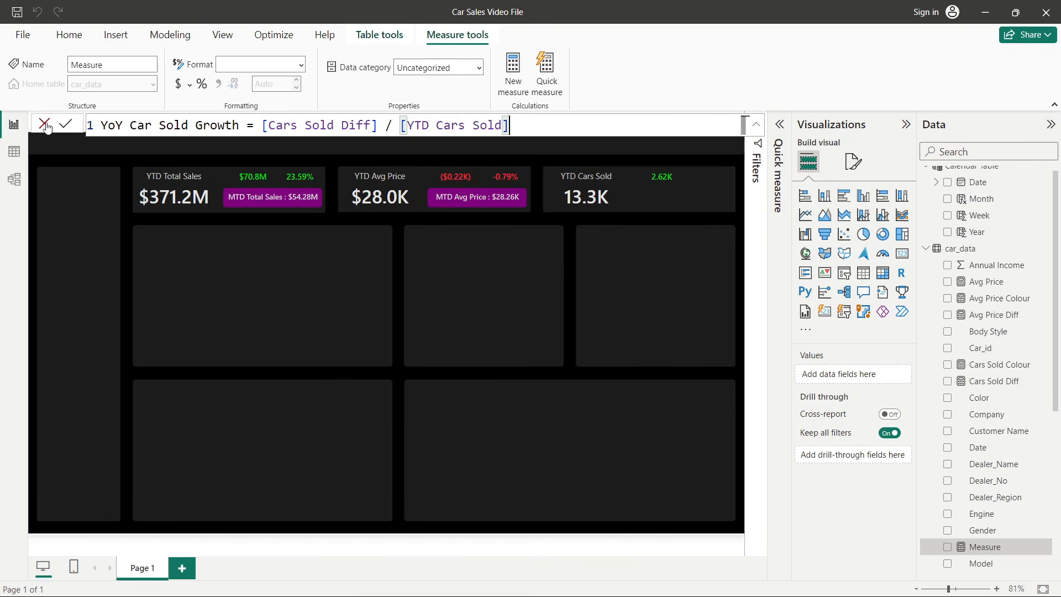
left_click(66, 124)
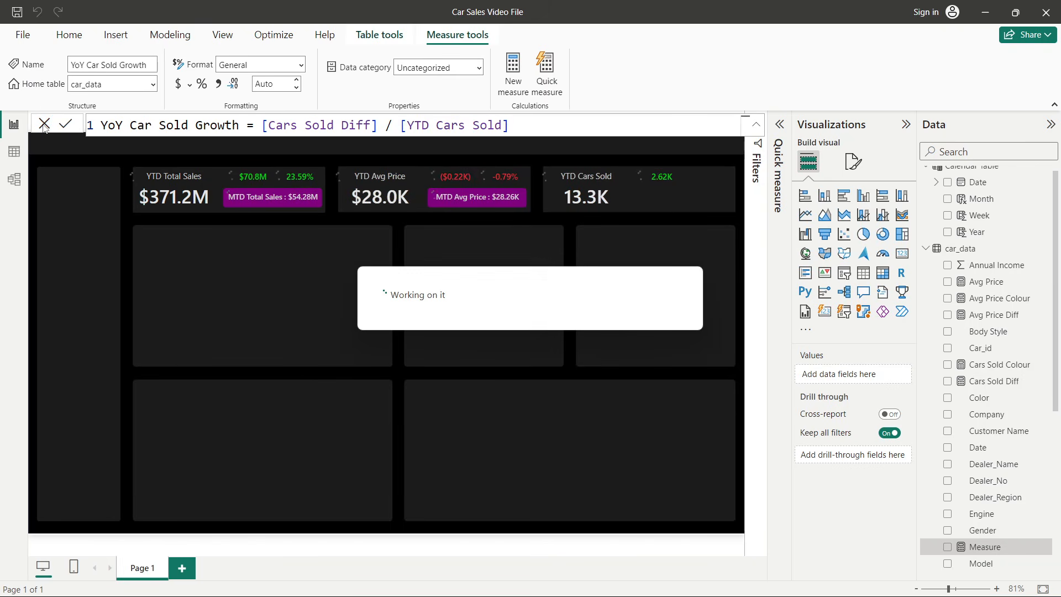
- Duplicate the Cars Sold Diff card and position the copy at the right end of the YTD Cars Sold card
left_click(659, 178)
left_click(509, 180)
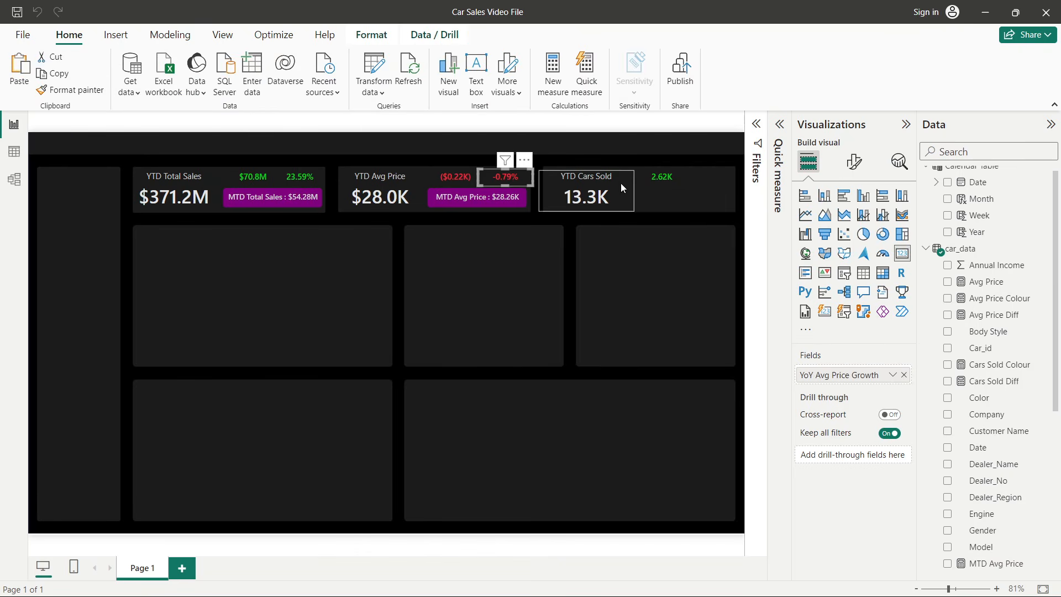
left_click(655, 182)
key("ctrl+c")
key("ctrl+v")
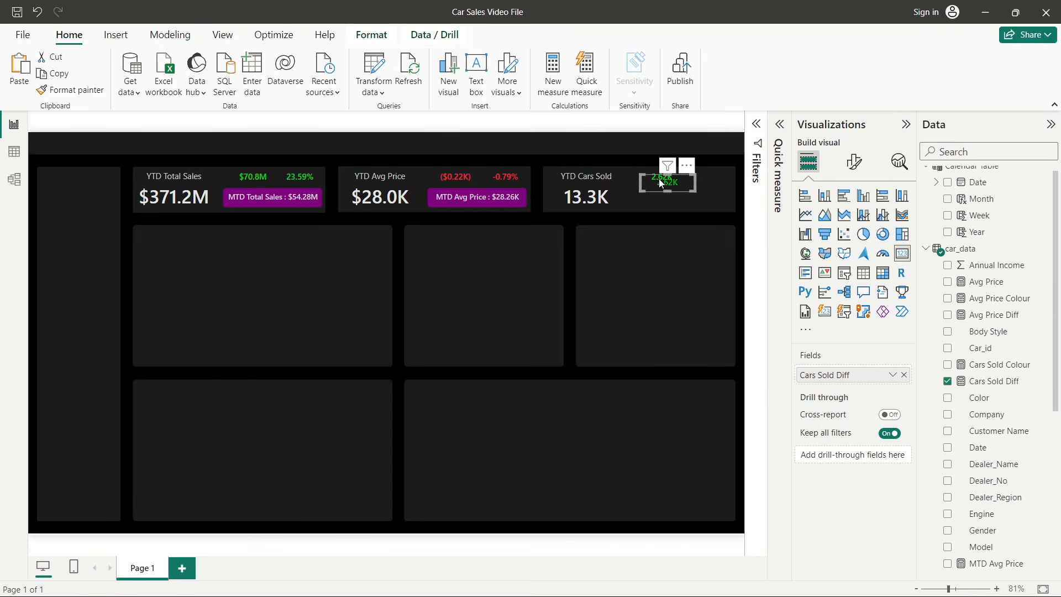
left_click_drag(654, 180, 709, 177)
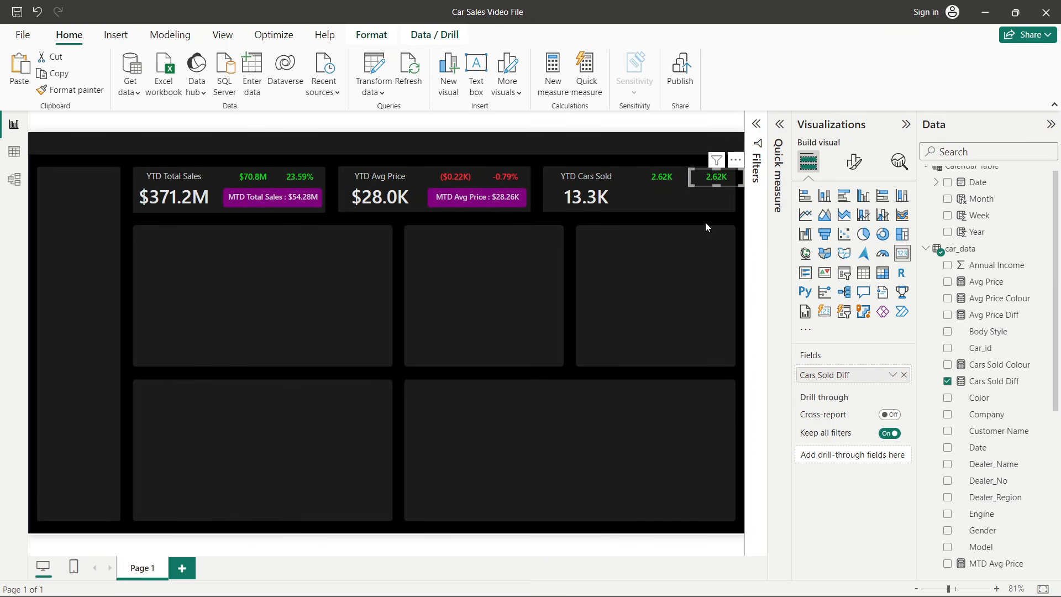
key("Left")
key("Left")
key("Left")
key("Left")
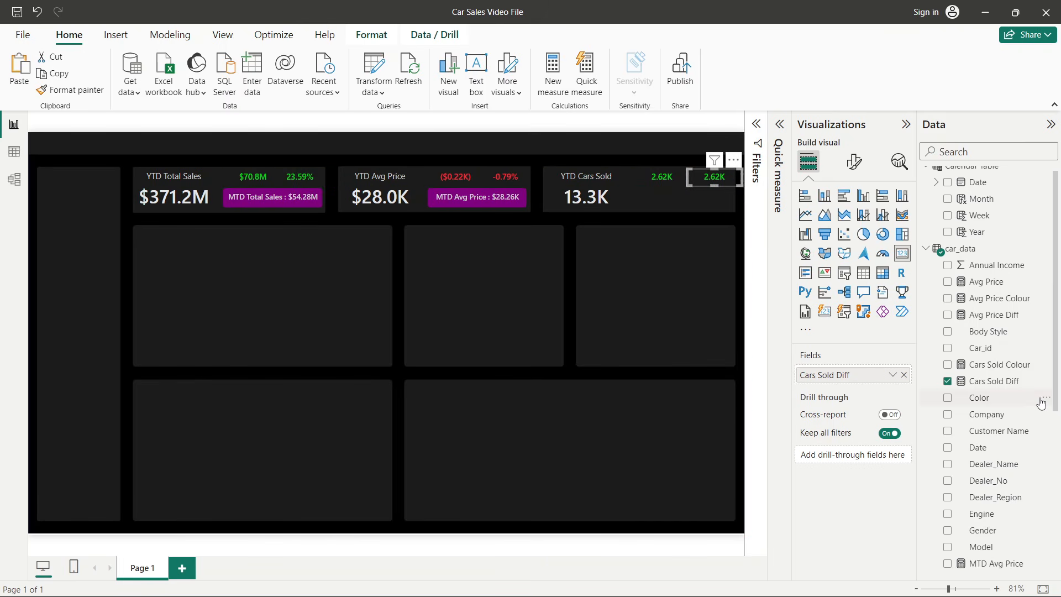
- Replace the copied card's field with the YoY Car Sold Growth measure
left_click(947, 382)
scroll(945, 384, "down", 5)
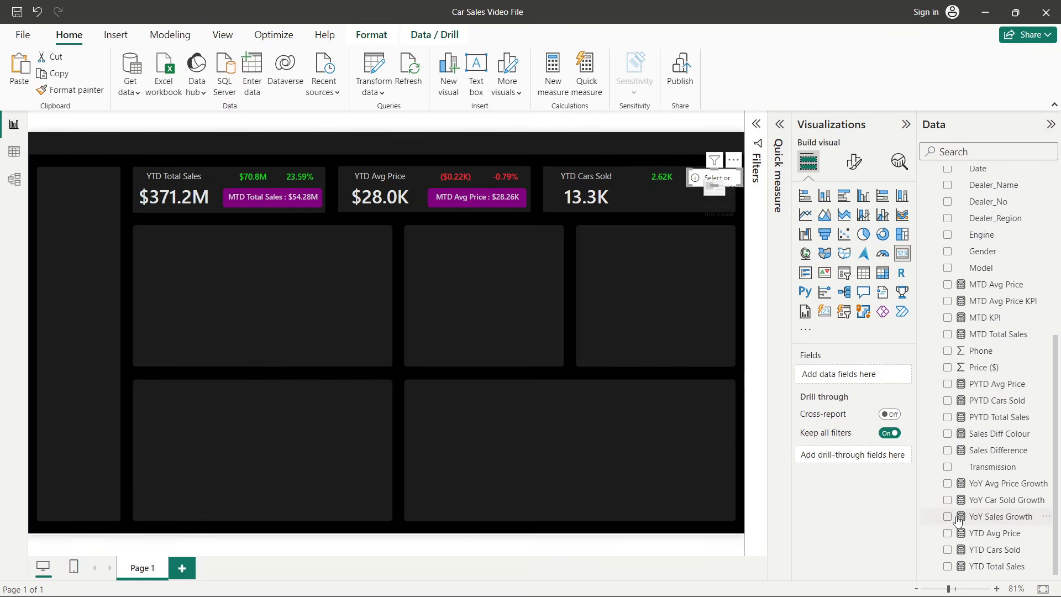
left_click(947, 500)
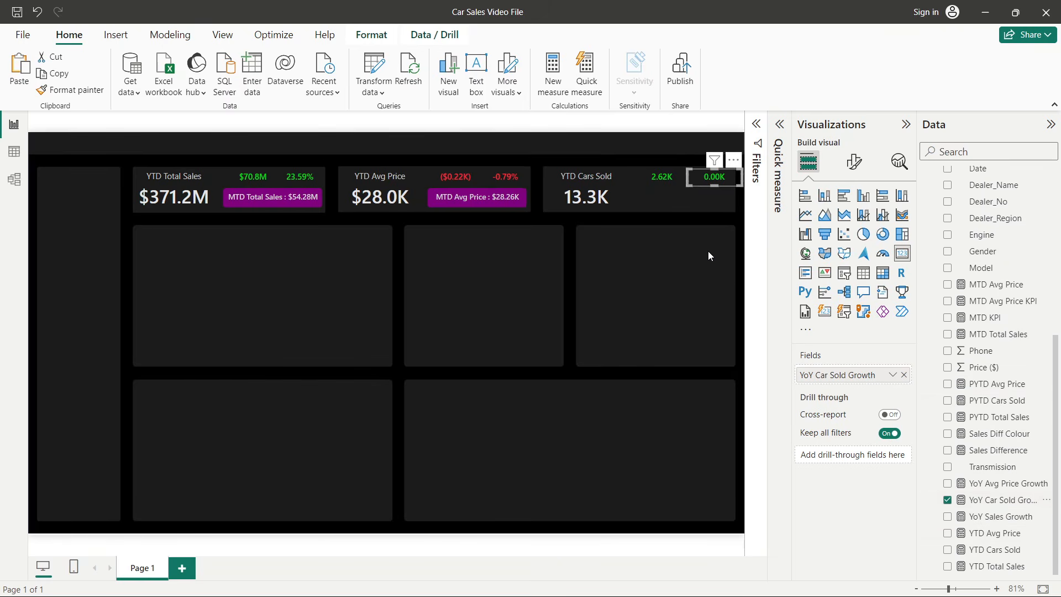
- Set the card's callout value display units to Auto
left_click(856, 175)
left_click(841, 257)
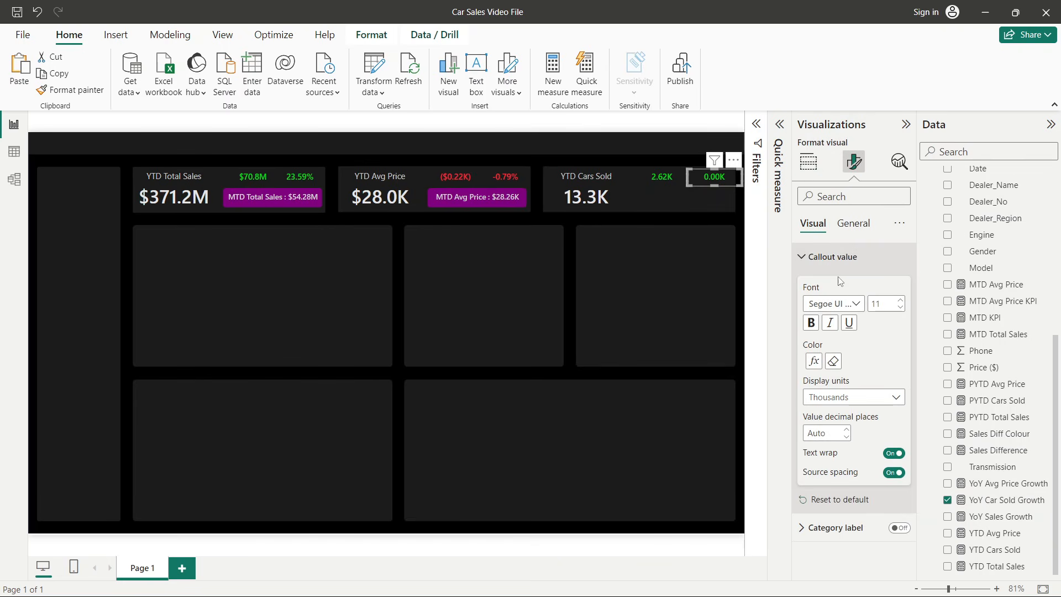
left_click(839, 399)
left_click(834, 413)
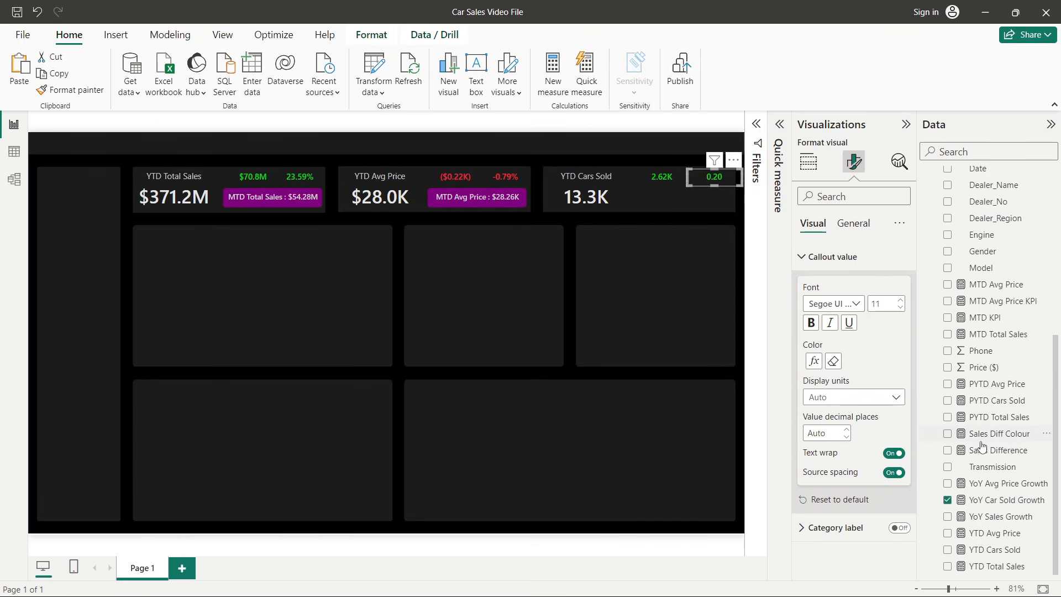
- Format the YoY Car Sold Growth measure as a percentage
left_click(984, 500)
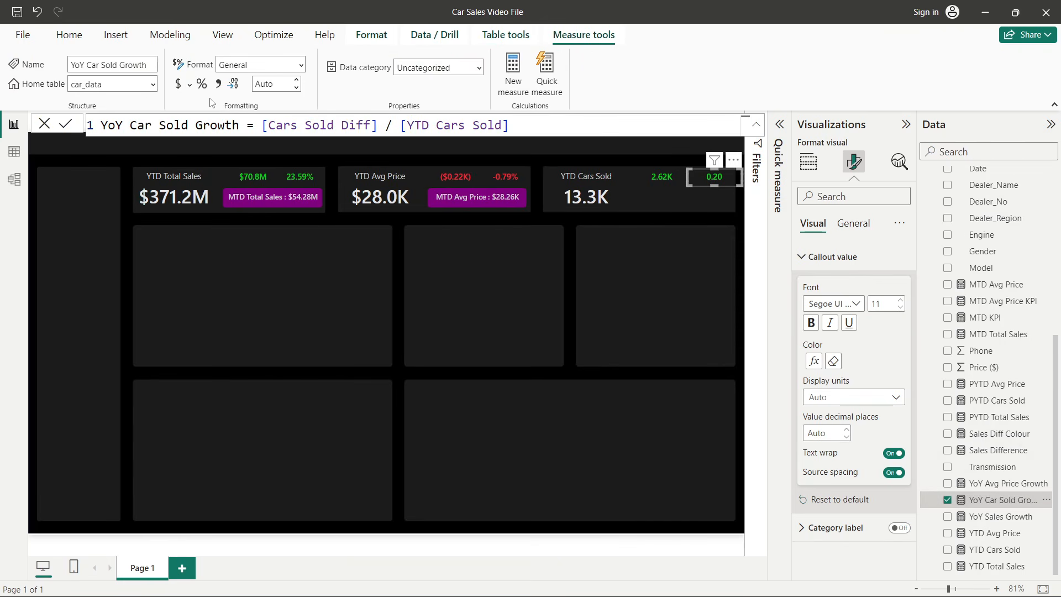
left_click(202, 84)
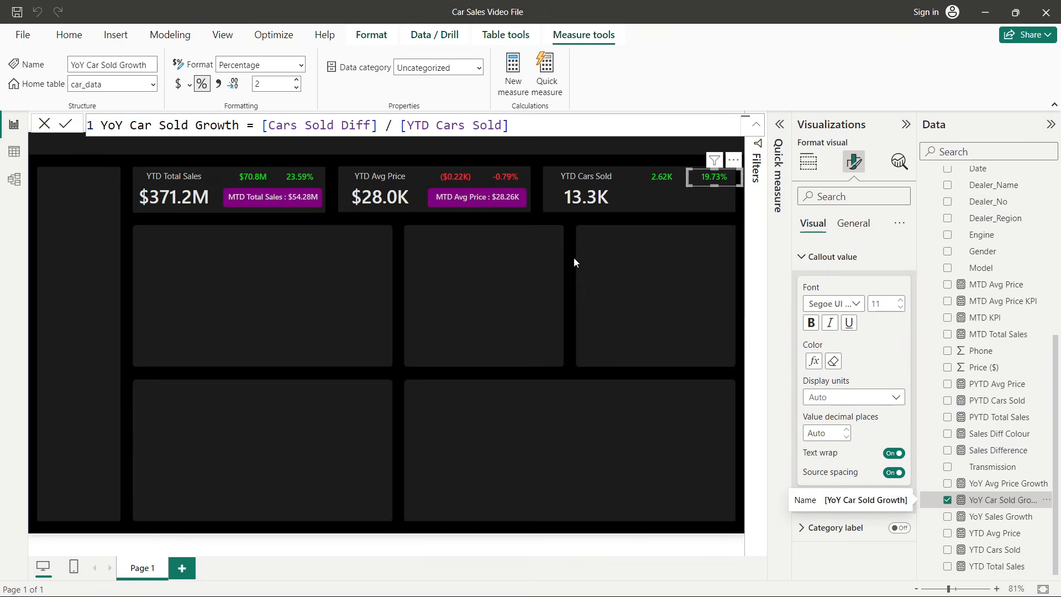
left_click(574, 261)
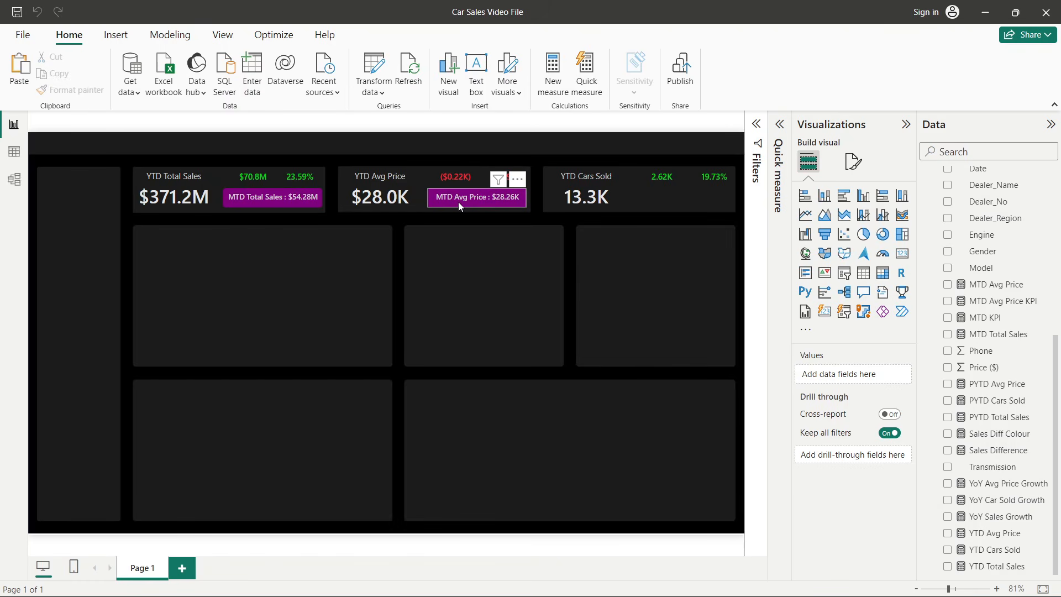
key("alt+Tab")
key("Tab")
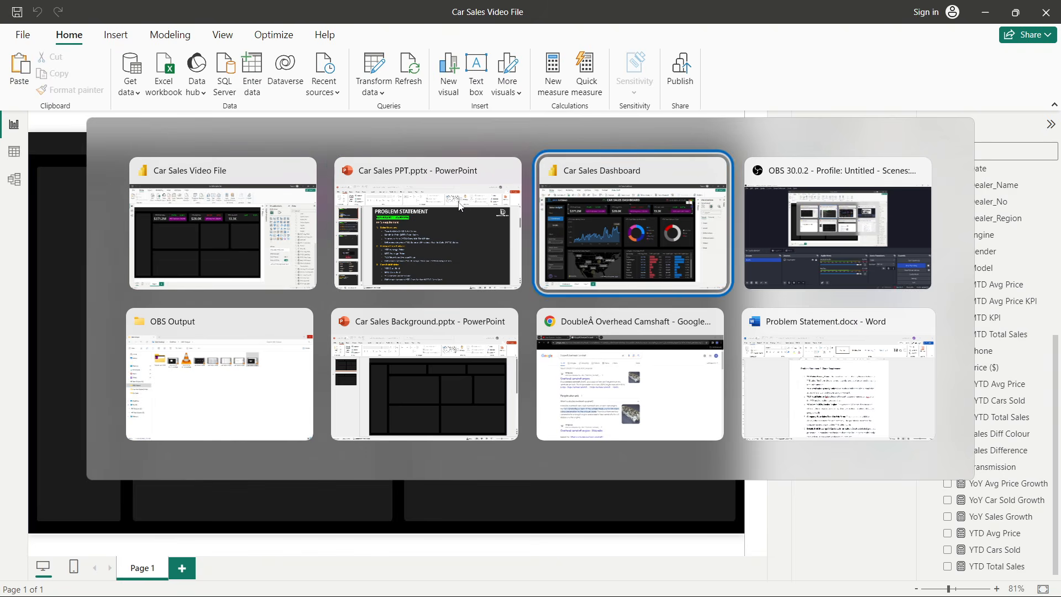
key("alt+Tab")
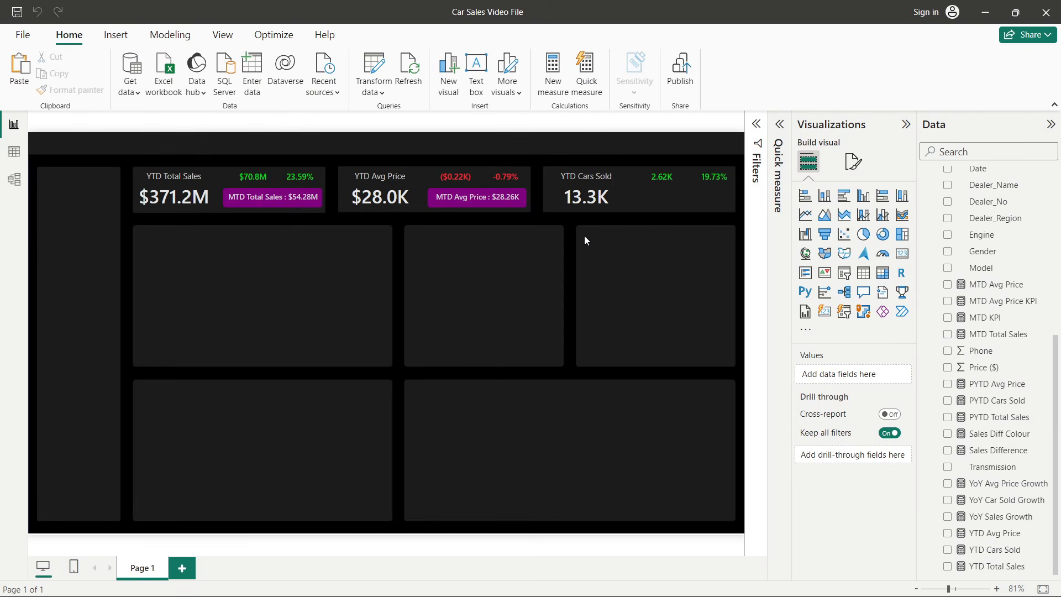
- Create a new measure in car_data named MTD Cars Sold
right_click(972, 272)
left_click(887, 332)
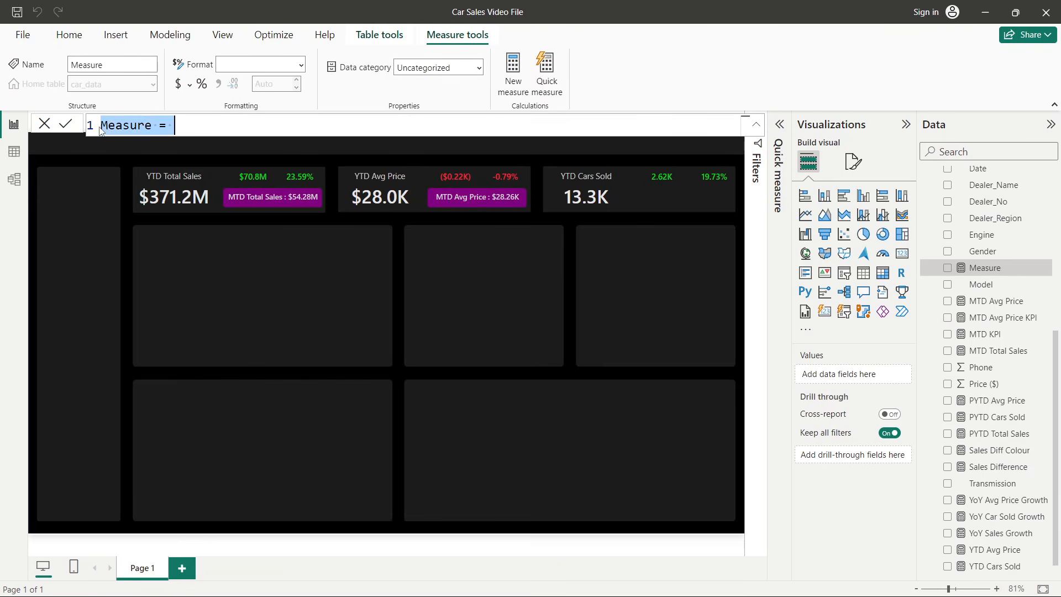
type("MTD Cars ")
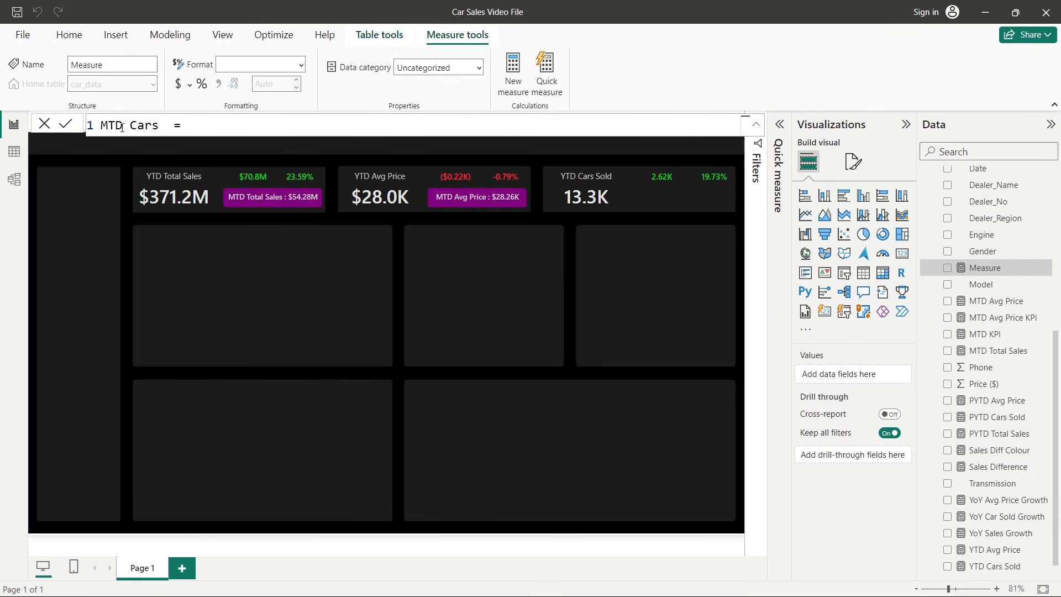
type("Sold = tot")
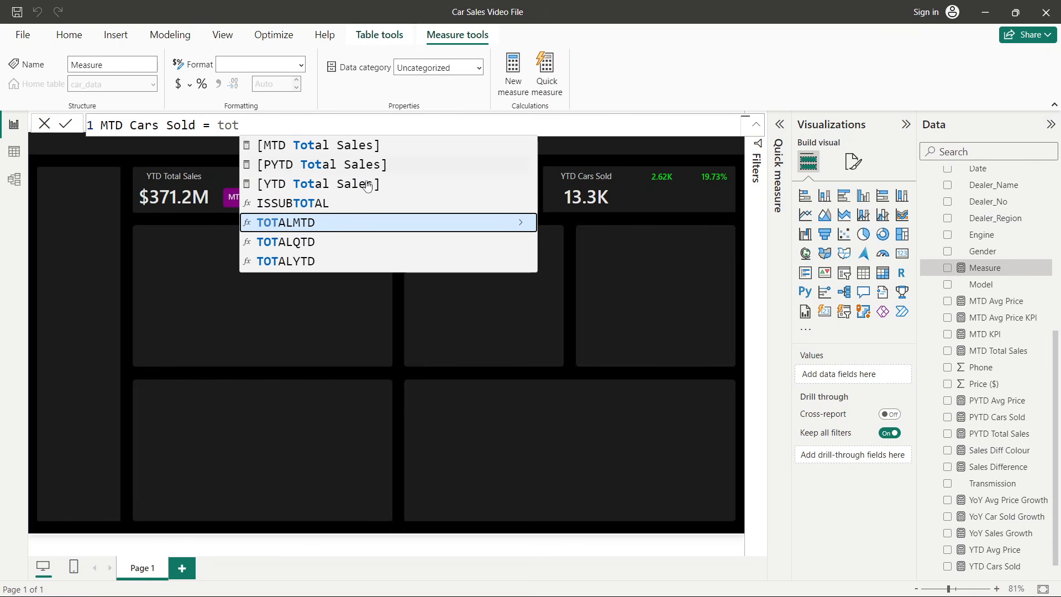
- Define MTD Cars Sold as TOTALMTD(COUNT(car_data[Car_id]), 'Calendar Table'[Date]) and commit the formula
left_click(337, 222)
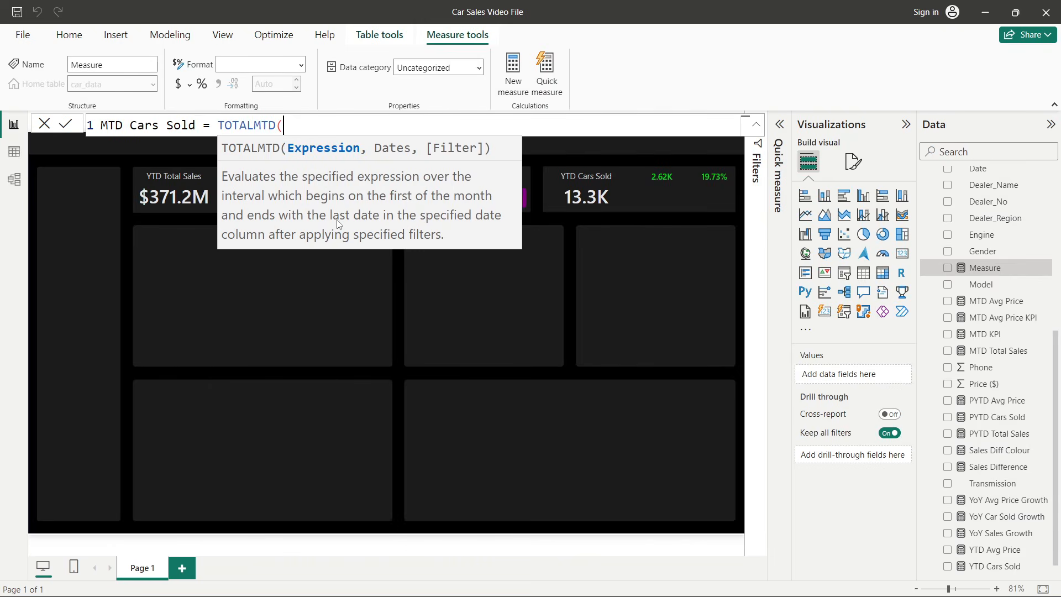
type("cou")
key("Tab")
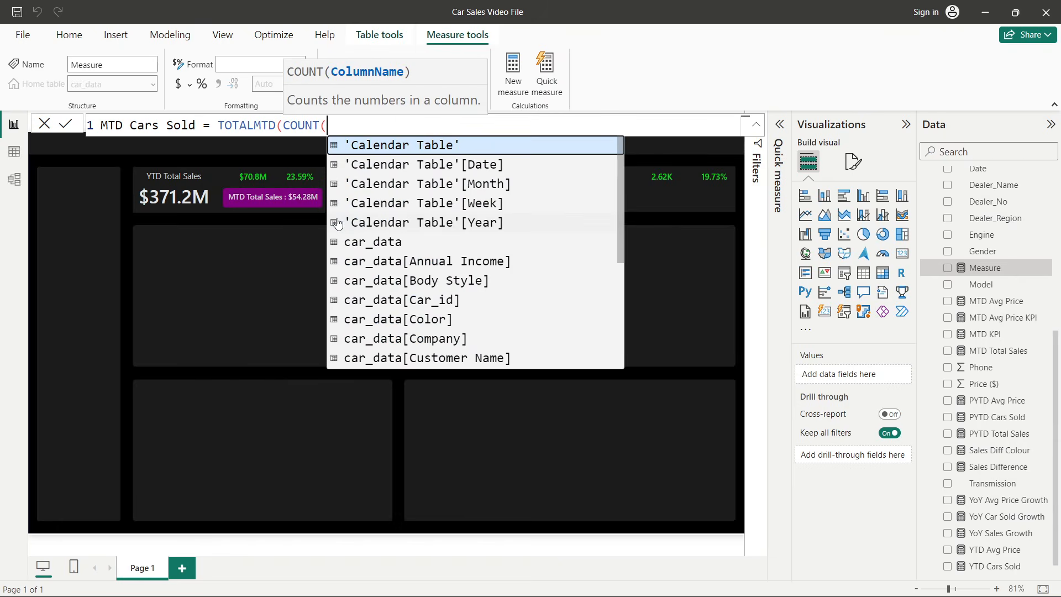
type("car_id")
key("Tab")
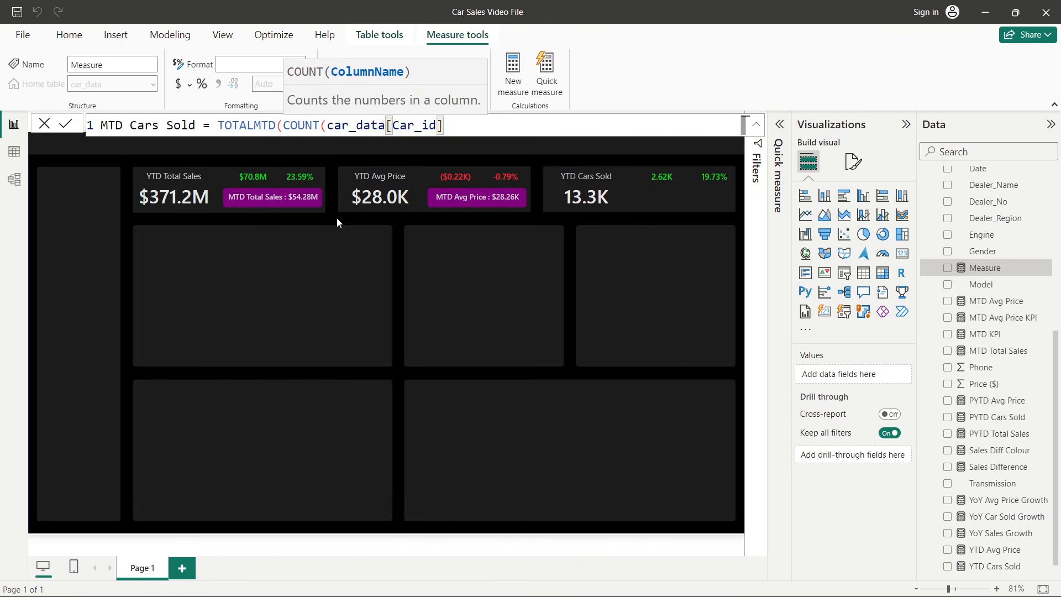
type("), ")
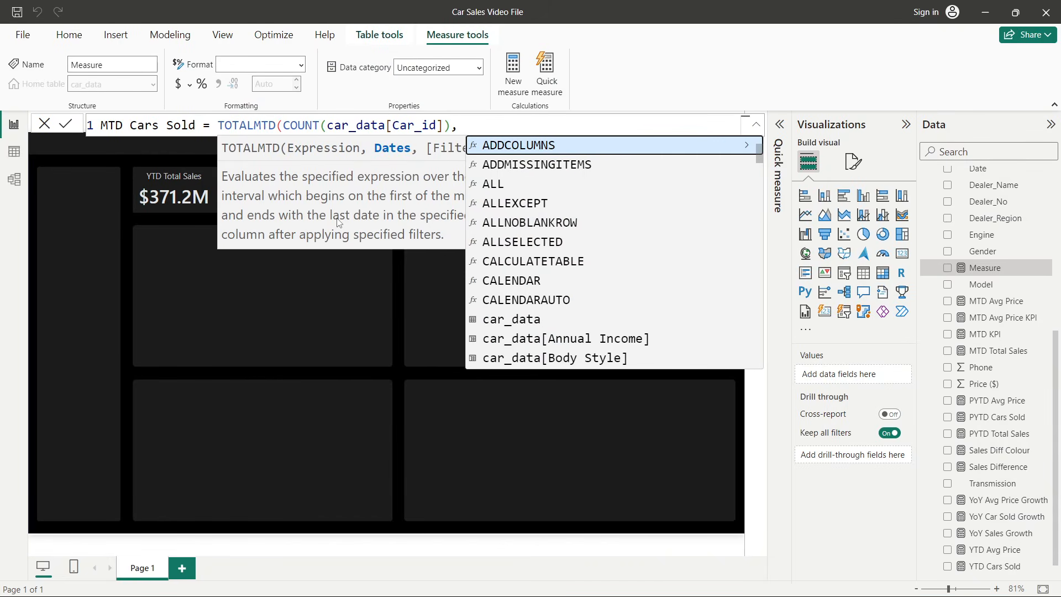
type("cale")
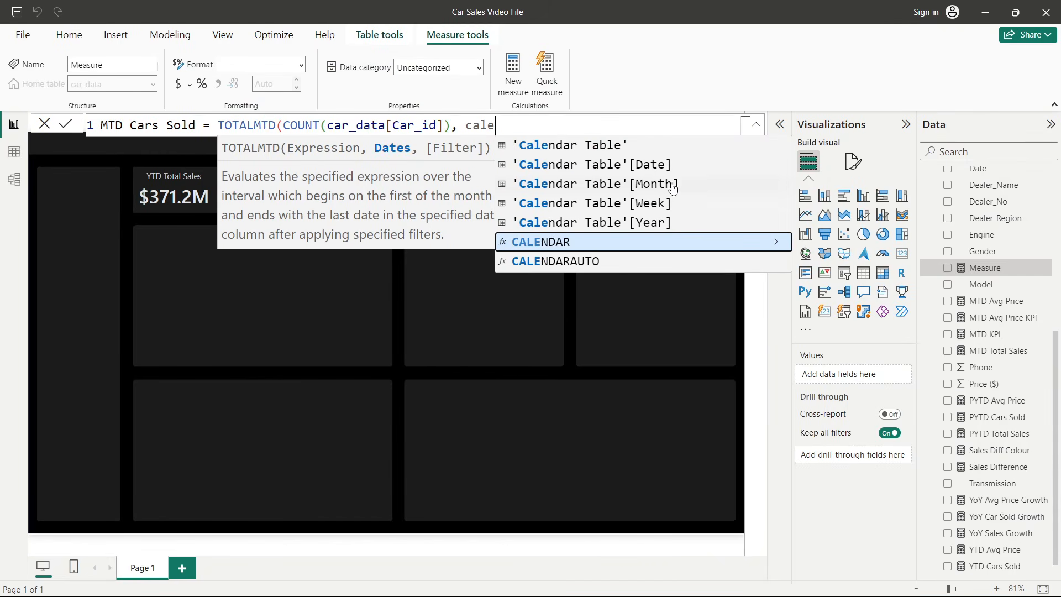
left_click(673, 170)
key("Escape")
type(")")
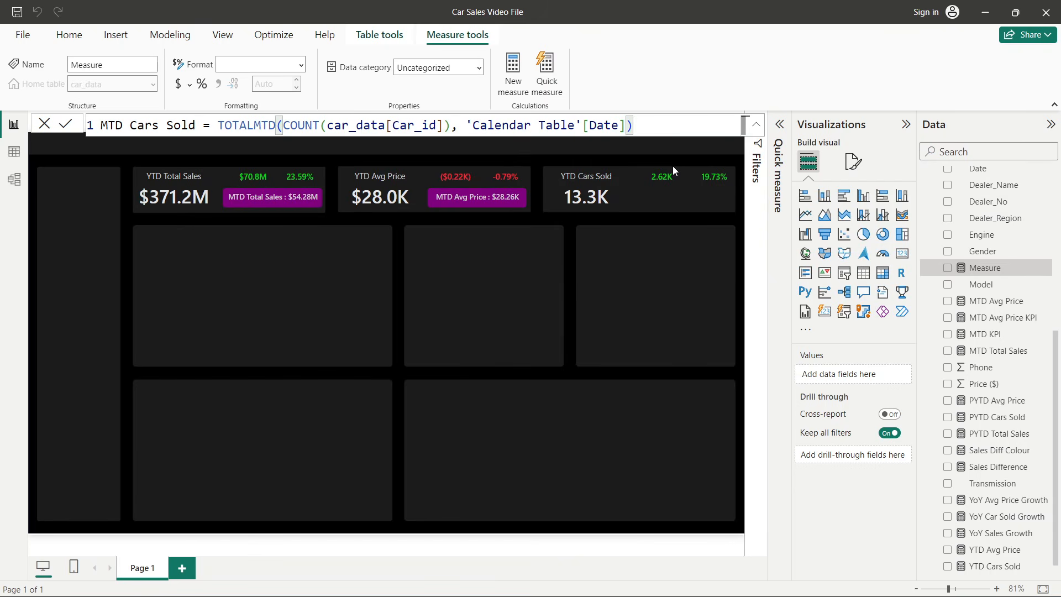
key("Return")
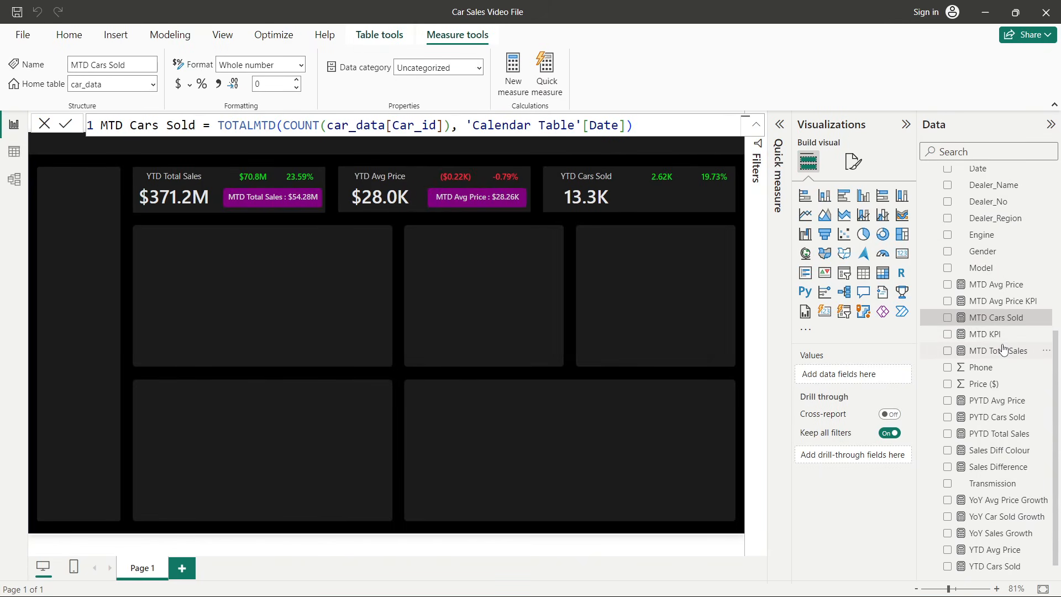
- Open the MTD Avg Price KPI measure and select its formula expression for copying
left_click(1000, 301)
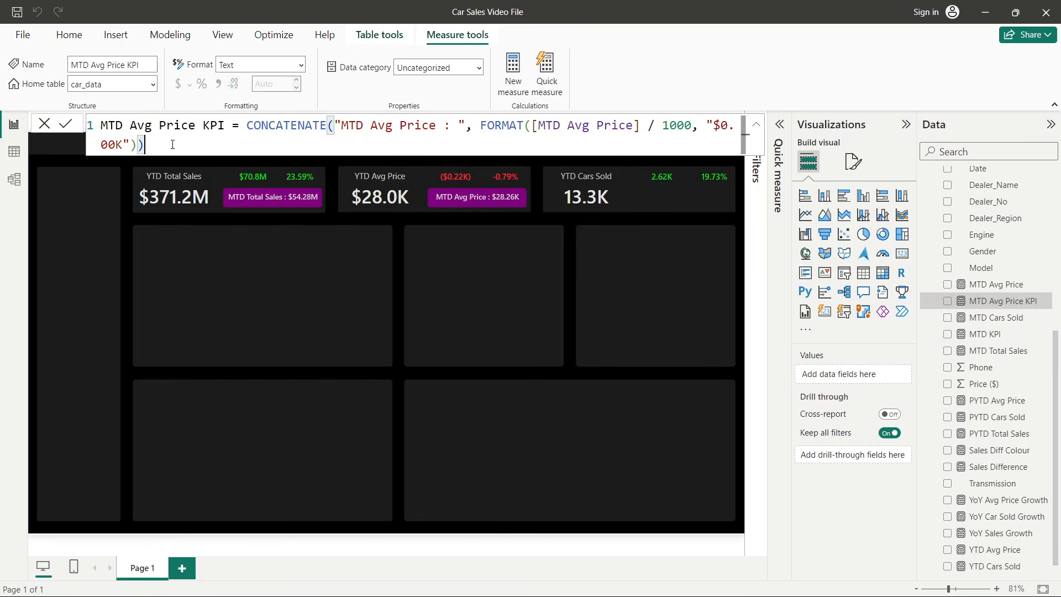
left_click_drag(171, 143, 247, 131)
key("ctrl+c")
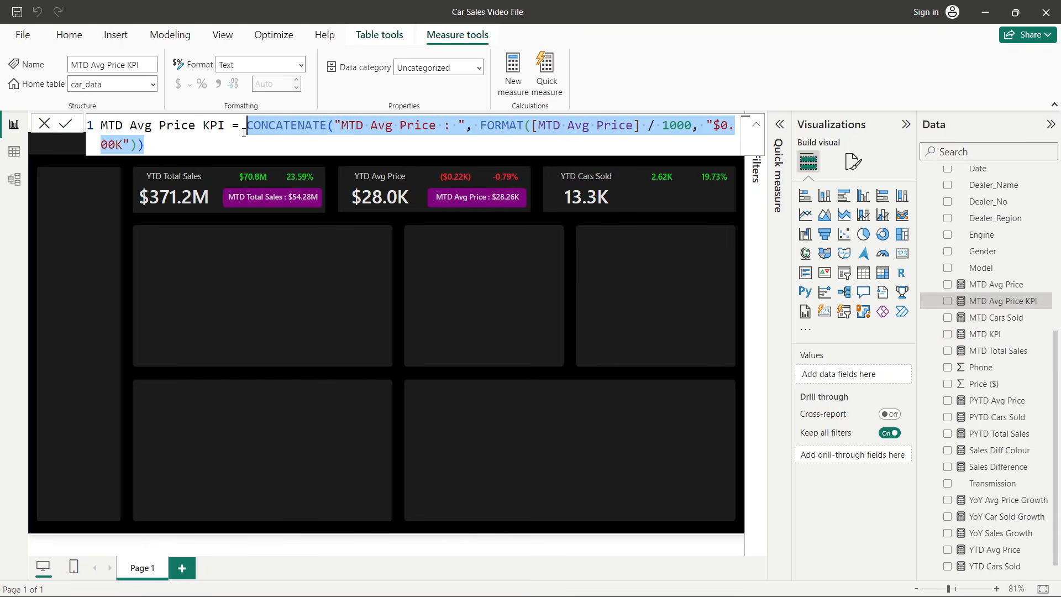
- Create a new measure in car_data named MTD Cars Sold KPI
right_click(996, 354)
left_click(900, 395)
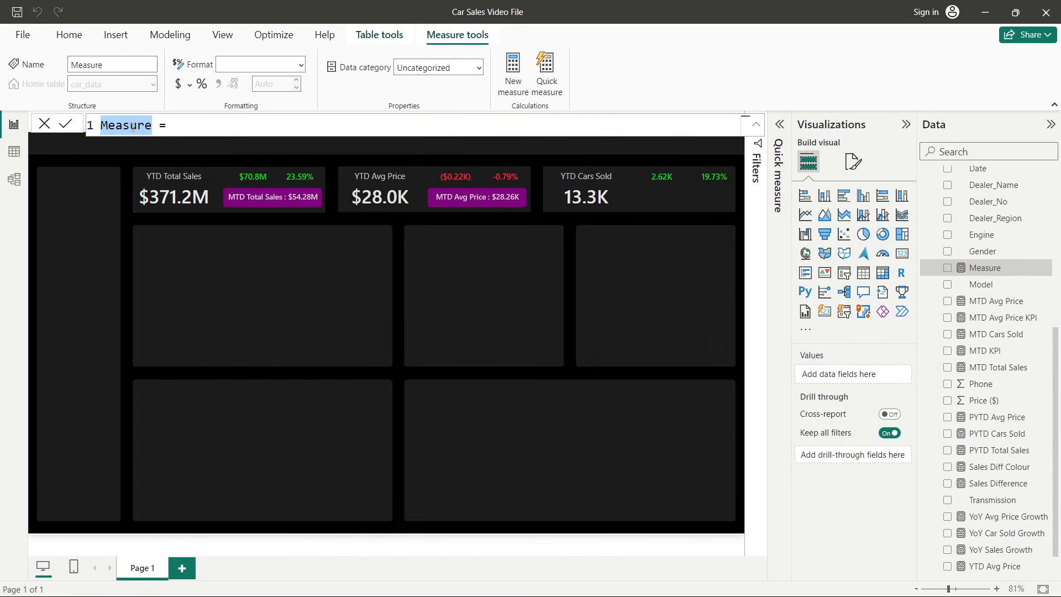
type("MTD Card")
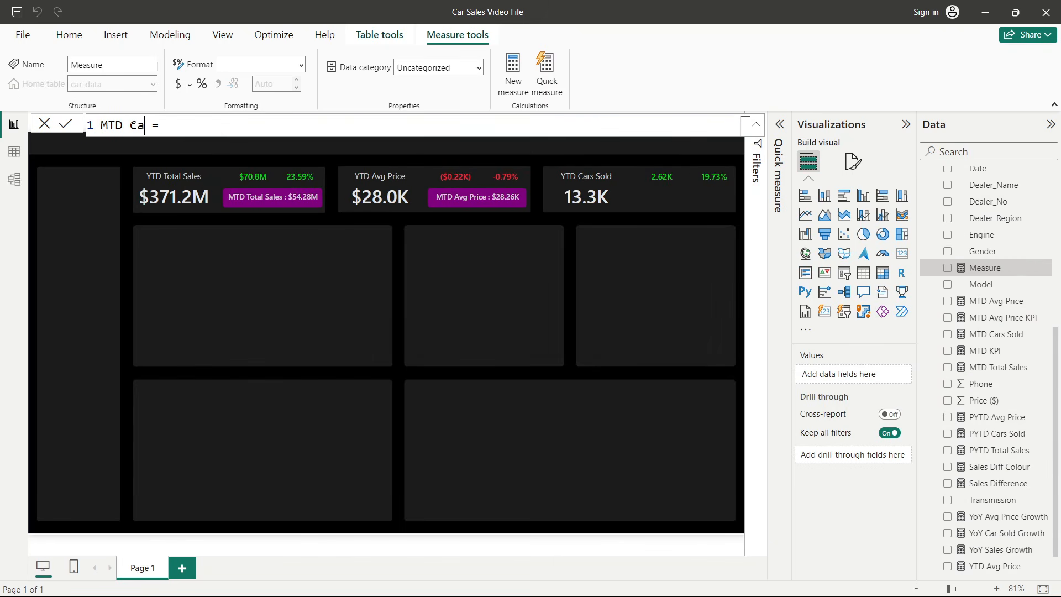
key("BackSpace")
type("s Sold KPI")
- Paste the copied expression, change it to CONCATENATE("MTD Cars Sold : ", FORMAT([MTD Cars Sold] / 1000, "$0.00K")) and commit
left_click(263, 126)
key("ctrl+v")
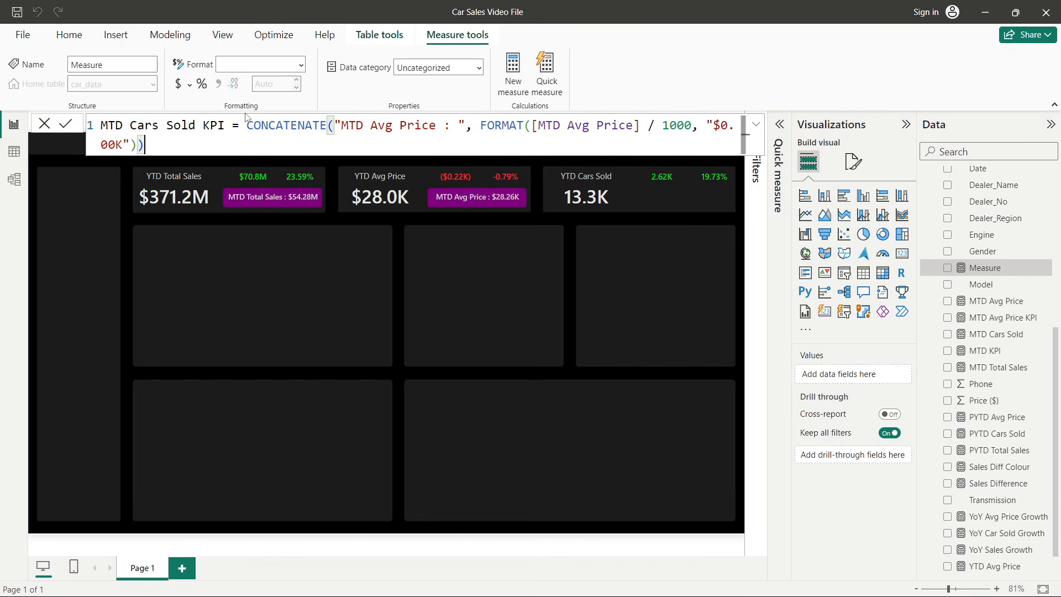
left_click_drag(369, 128, 437, 126)
type("Cars So")
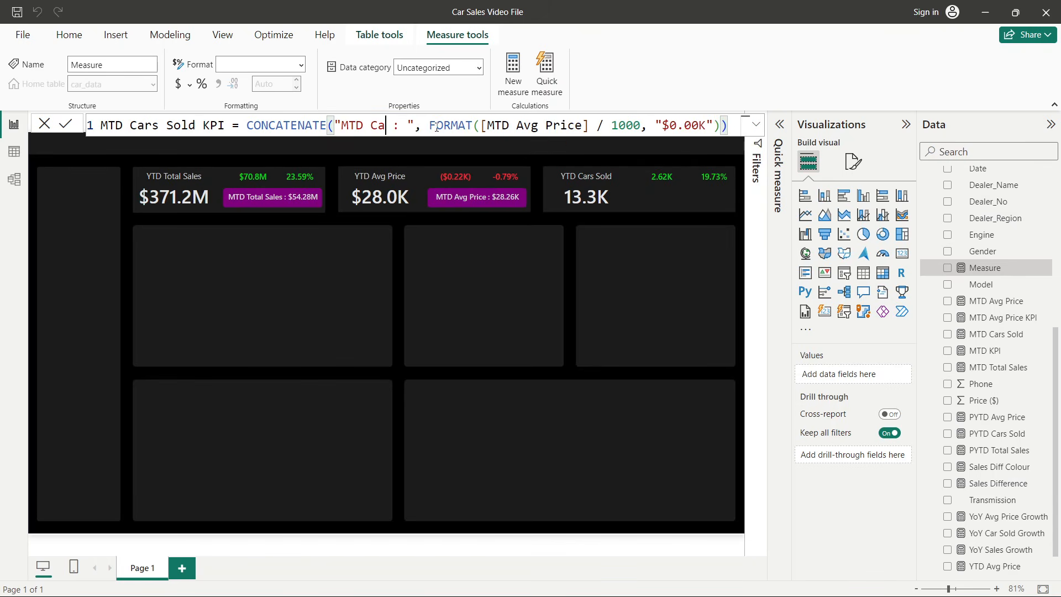
type("ld")
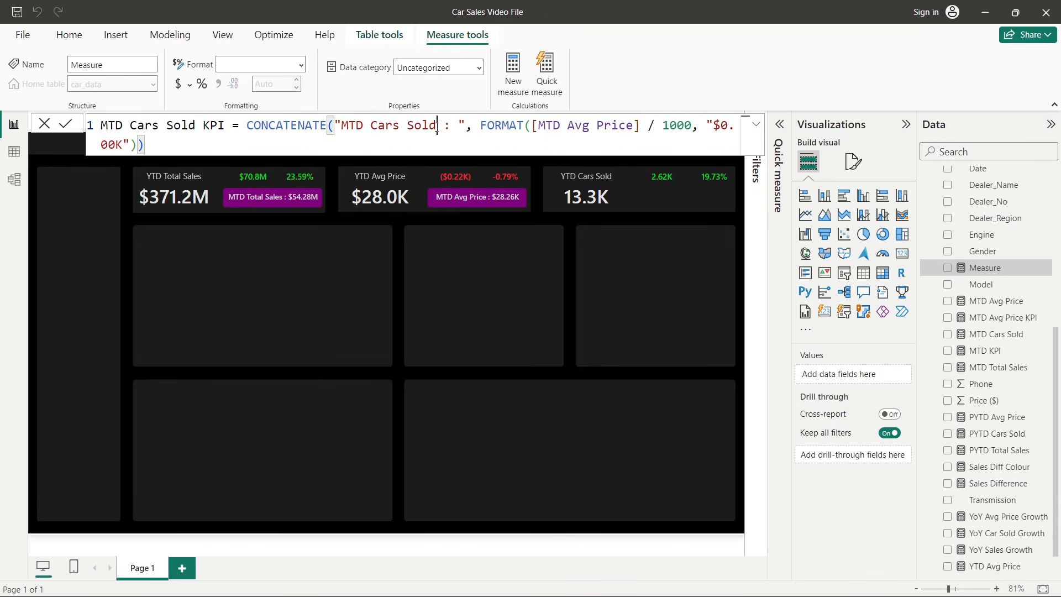
left_click_drag(532, 127, 641, 126)
type("mtd")
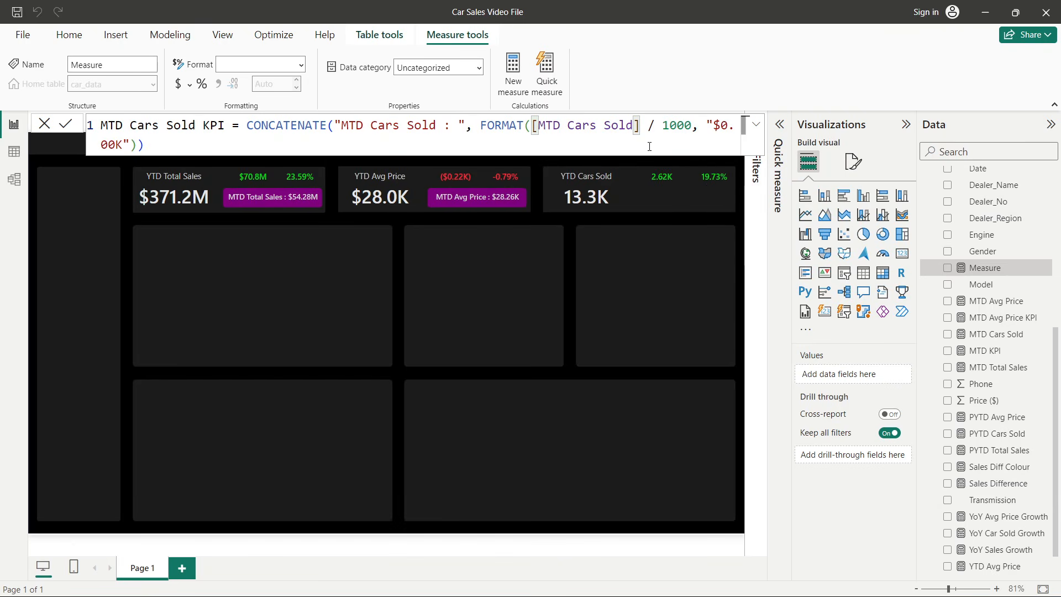
left_click(662, 135)
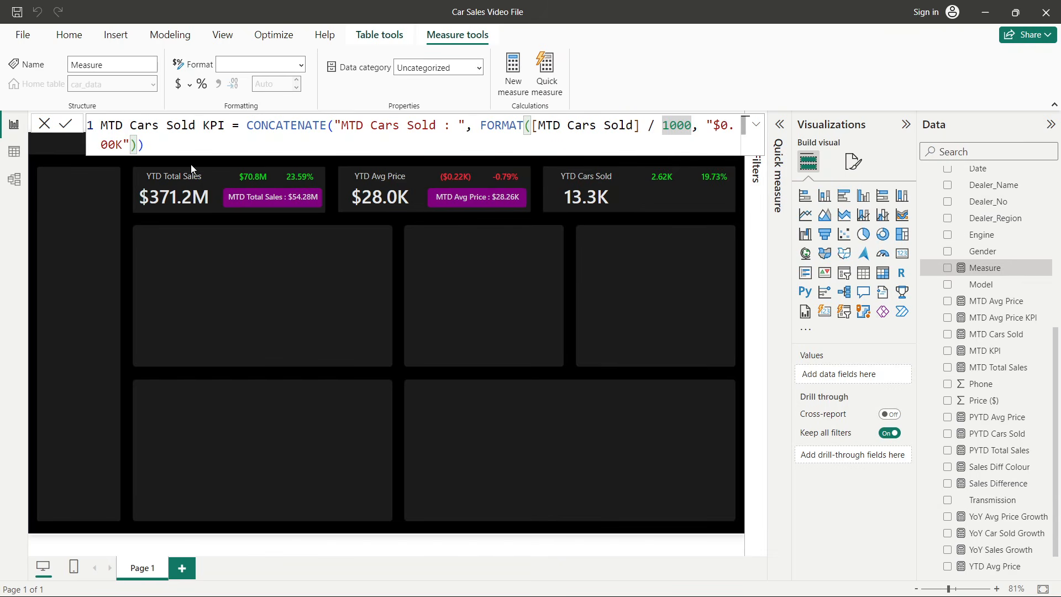
left_click(116, 145)
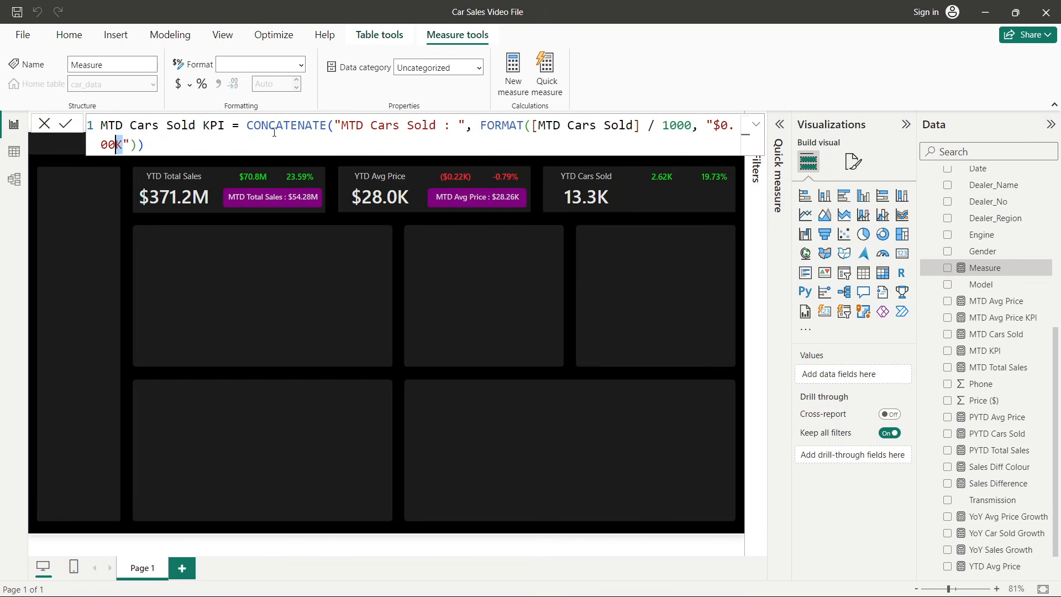
left_click(68, 127)
- Duplicate the MTD Avg Price card and place the copy inside the YTD Cars Sold card
left_click(475, 198)
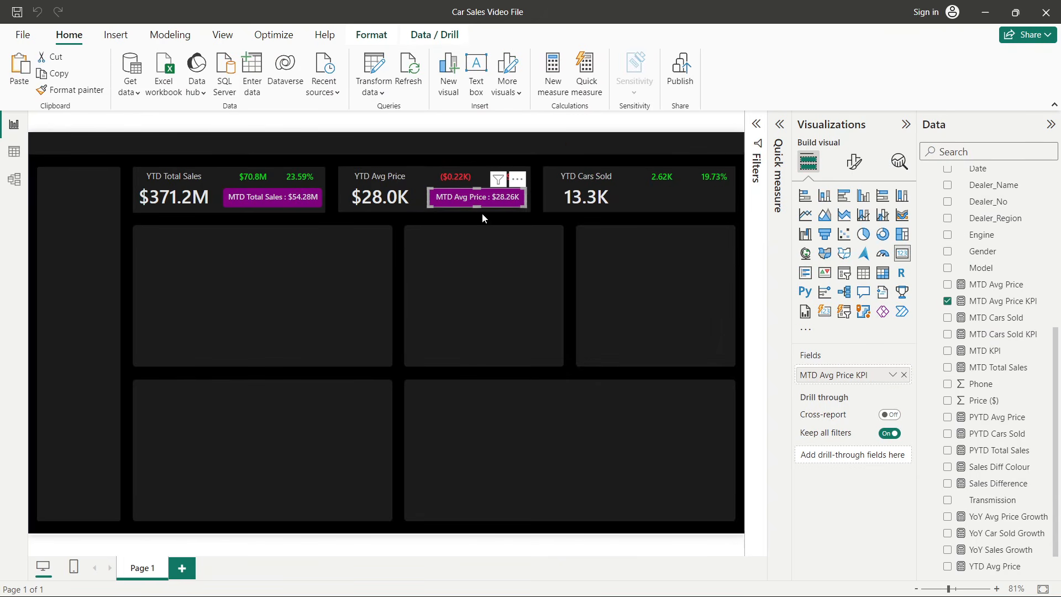
key("ctrl+c")
key("ctrl+v")
left_click_drag(480, 200, 679, 196)
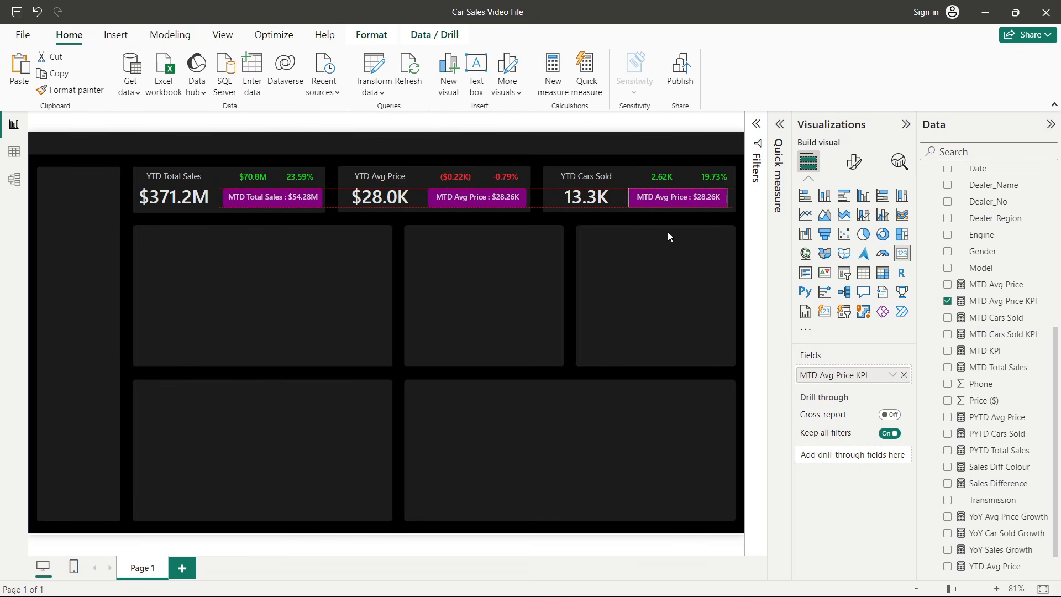
left_click(654, 306)
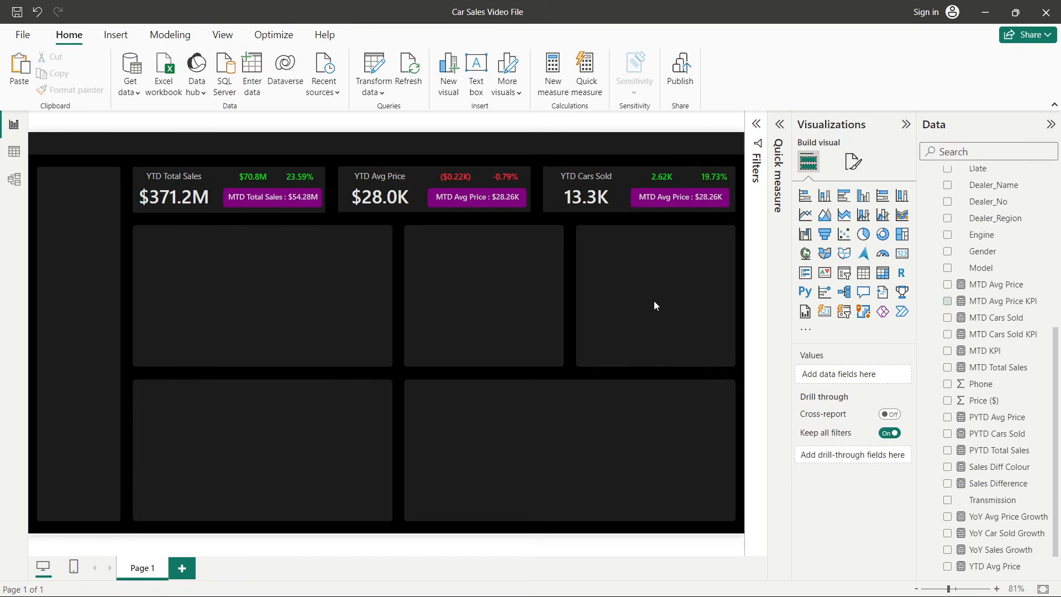
- Replace the copied card's field with the MTD Cars Sold KPI measure
left_click(684, 199)
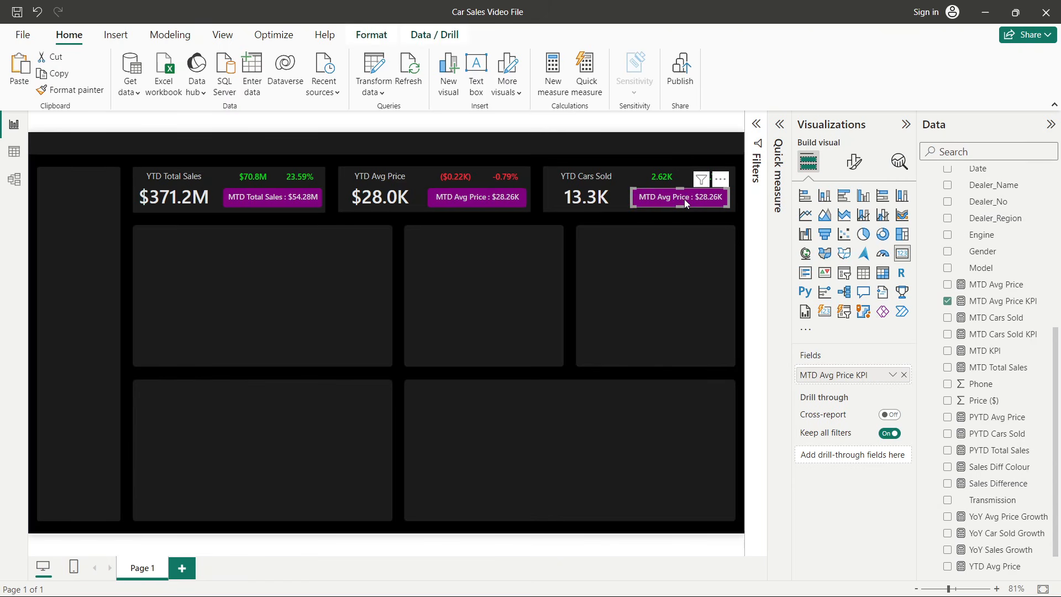
left_click(904, 375)
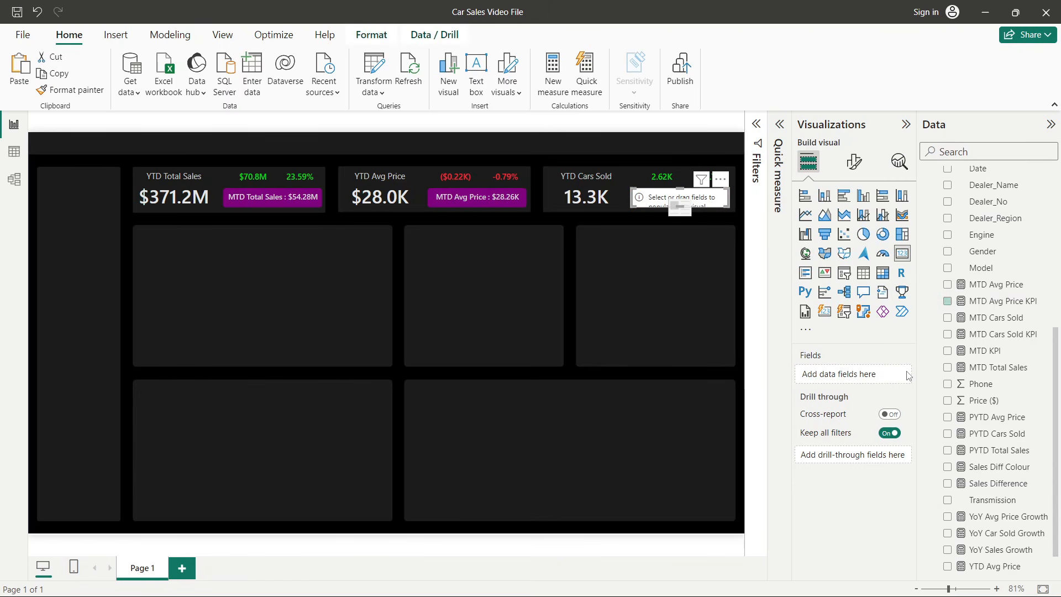
left_click(947, 334)
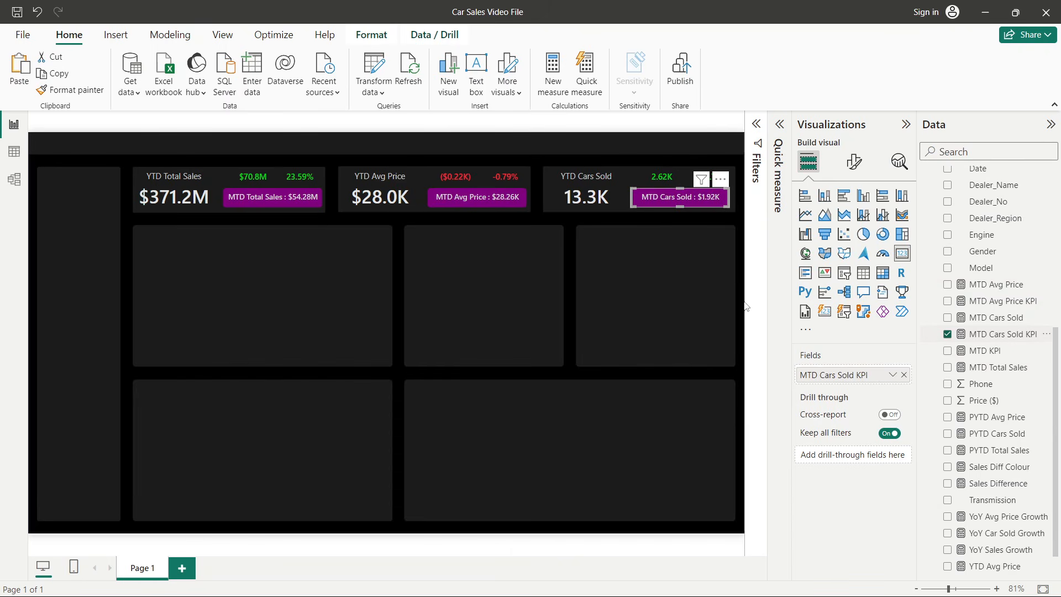
left_click(740, 236)
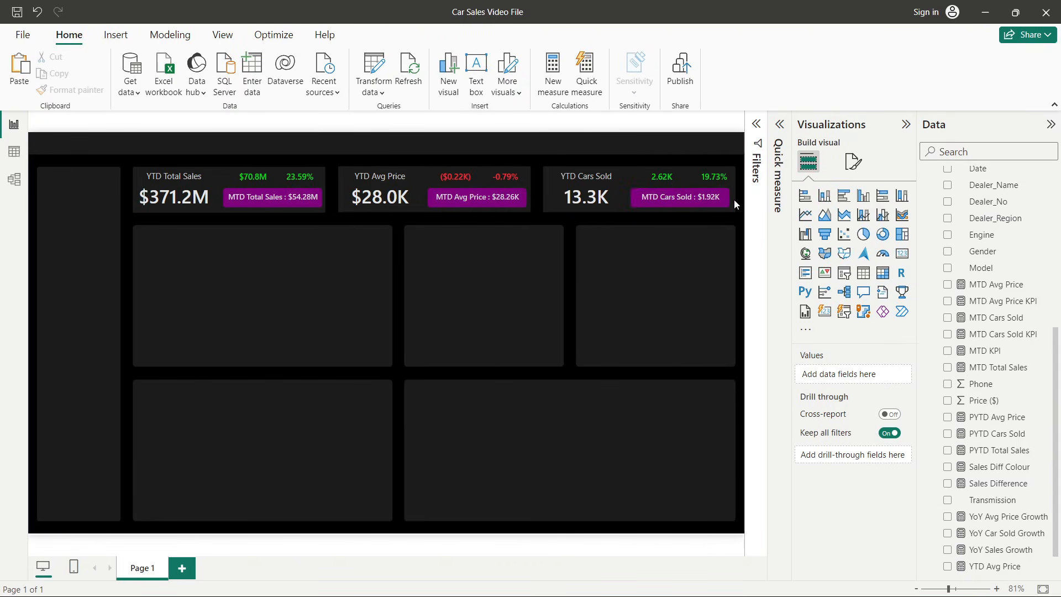
- Collapse the Visualizations and Data panes and the ribbon
left_click(906, 124)
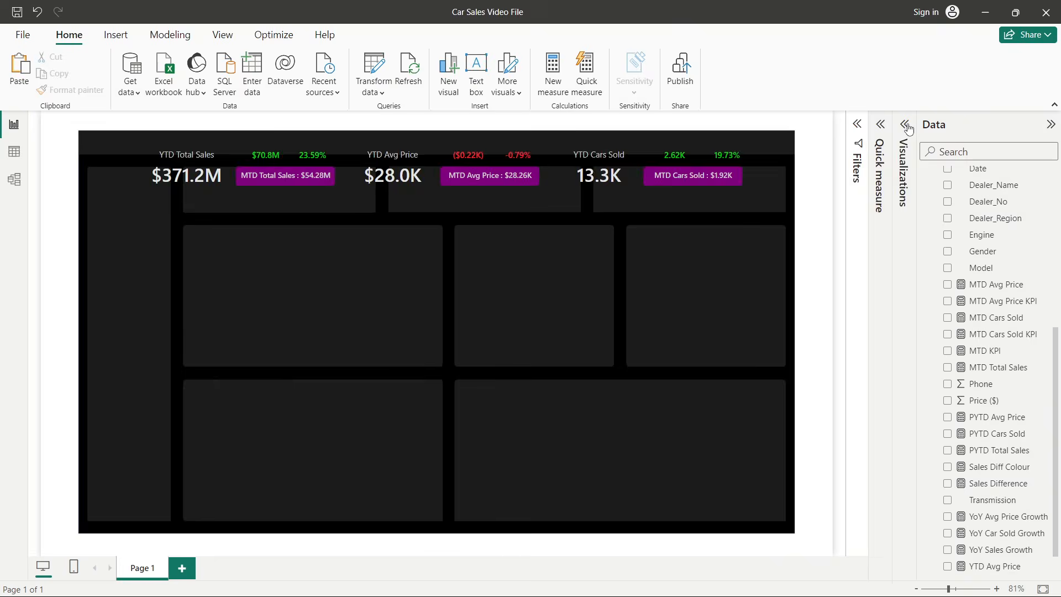
left_click(1051, 126)
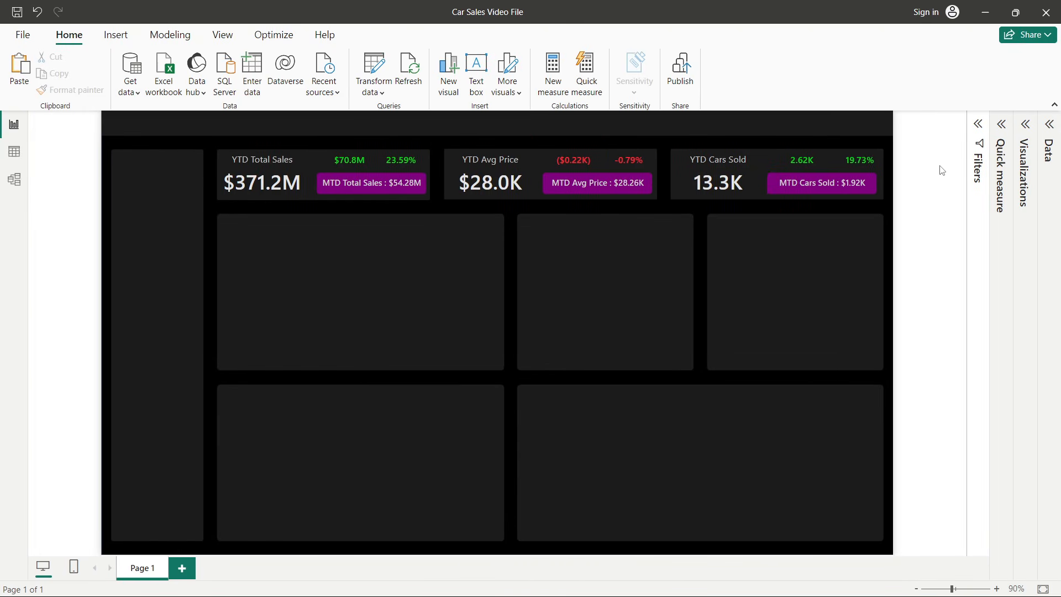
left_click(1054, 104)
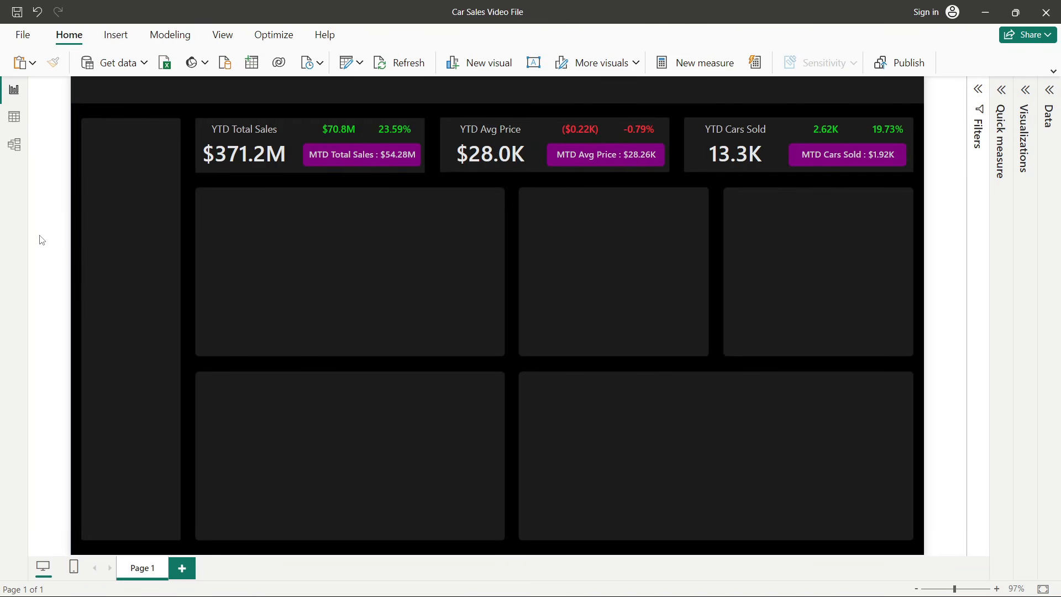
- Review the chart requirements on the problem statement slide of the Car Sales PPT presentation
key("alt+Tab")
key("alt+Tab")
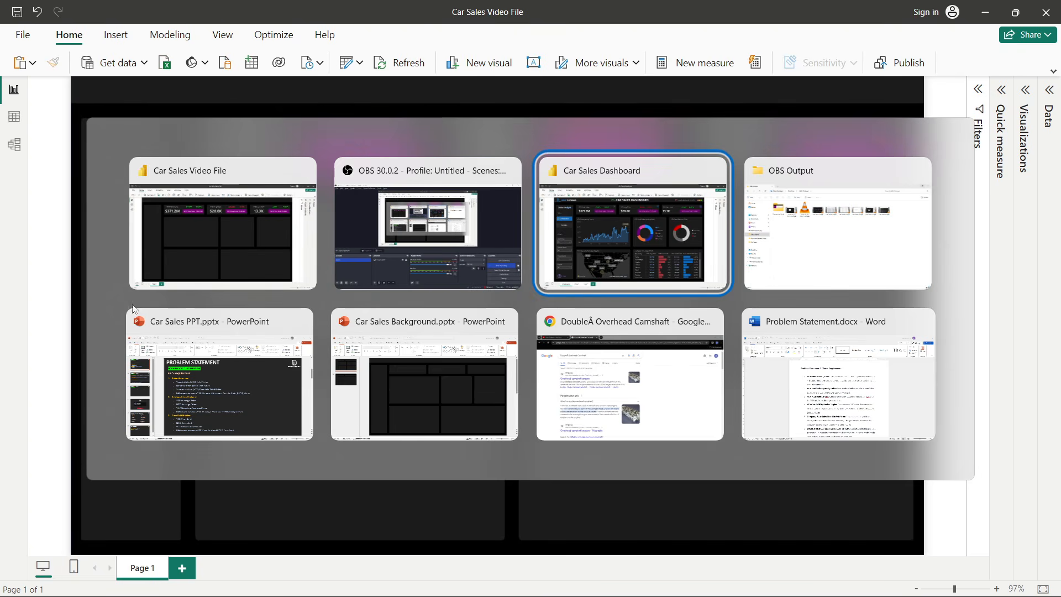
left_click(172, 379)
left_click(89, 243)
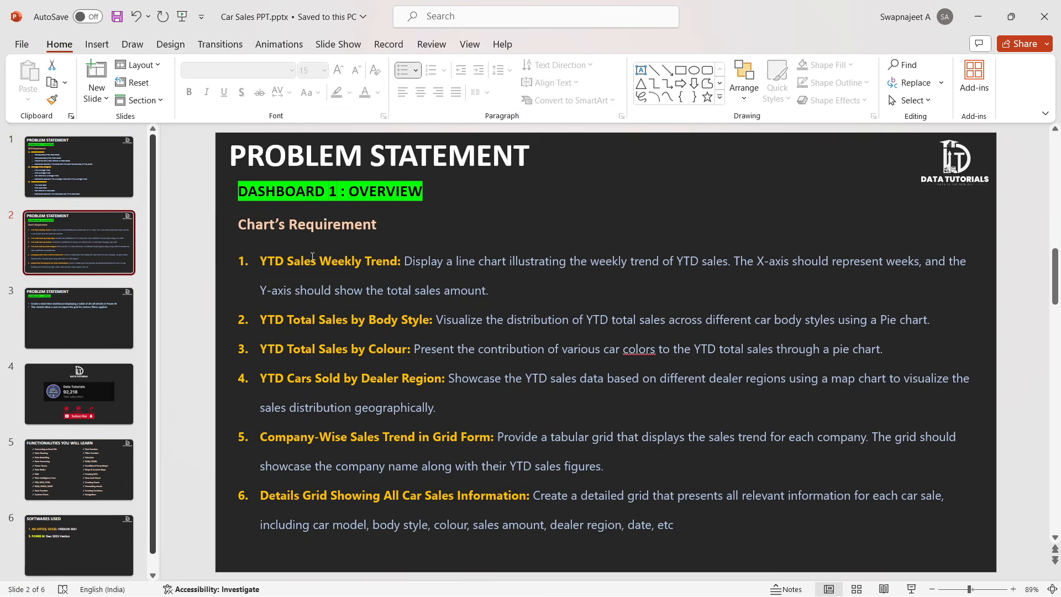
left_click(312, 262)
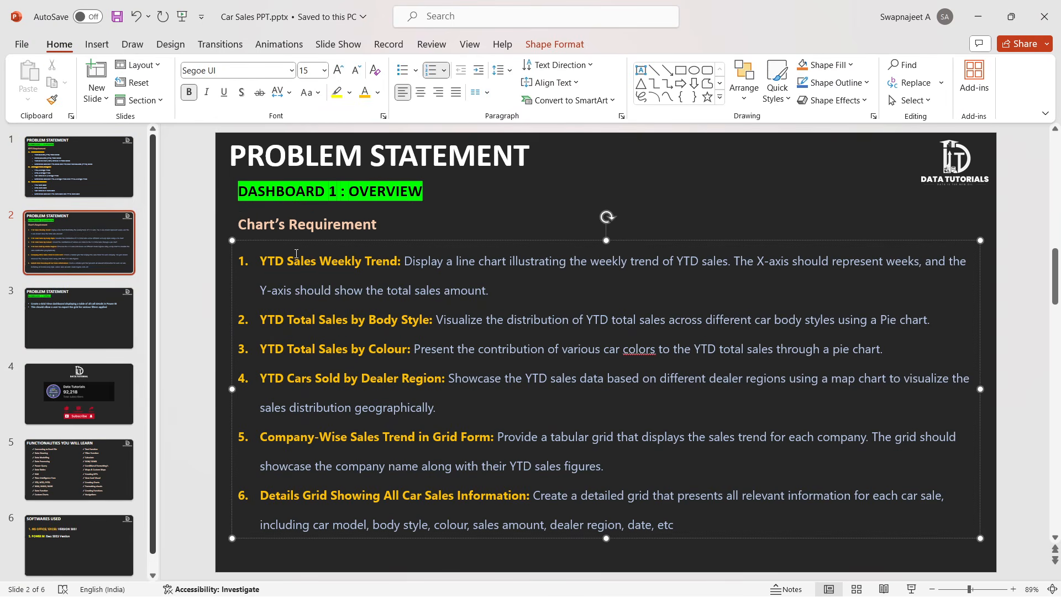
key("alt+Tab")
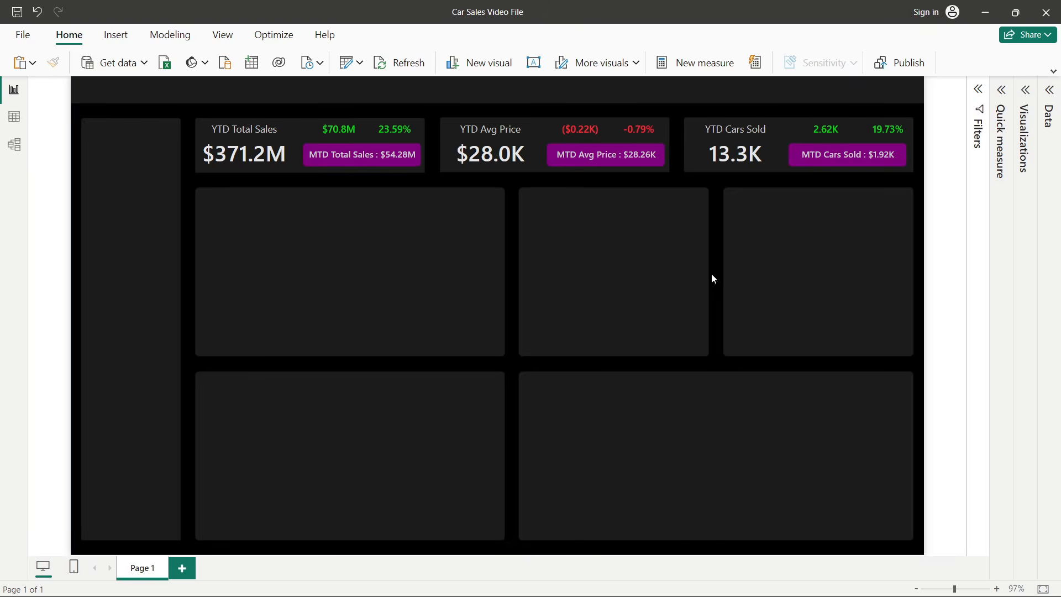
- Open the Visualizations and Data panes and expand the ribbon to its full layout
left_click(1004, 93)
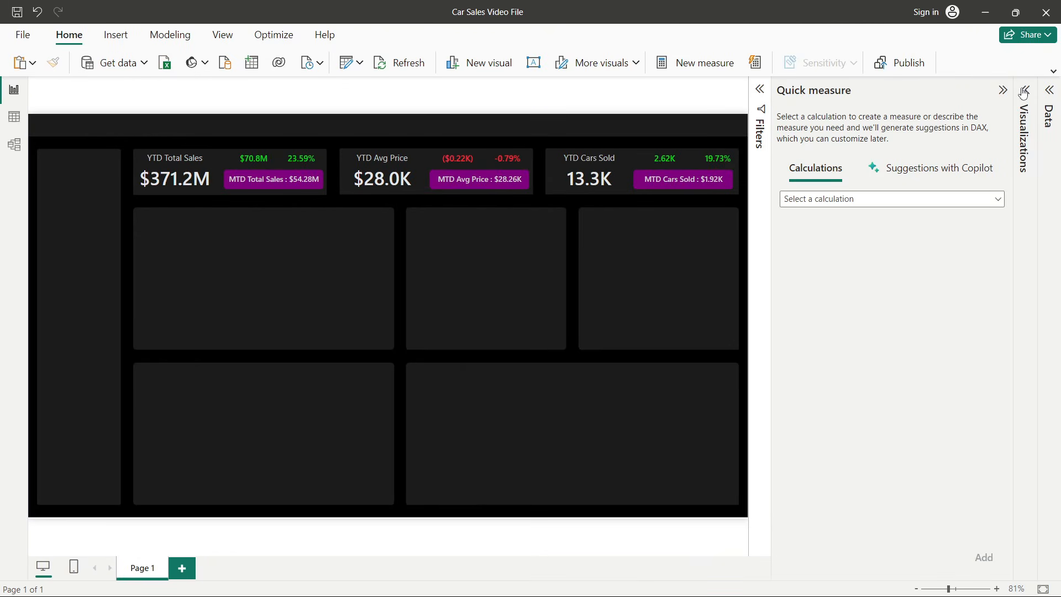
left_click(1021, 91)
left_click(1022, 90)
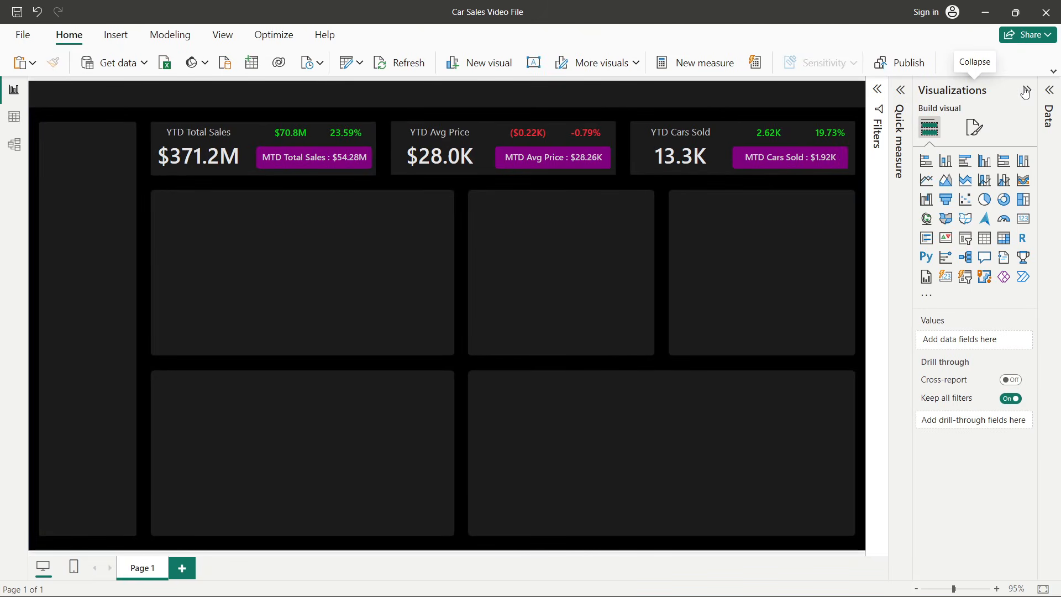
left_click(1050, 91)
left_click(1053, 71)
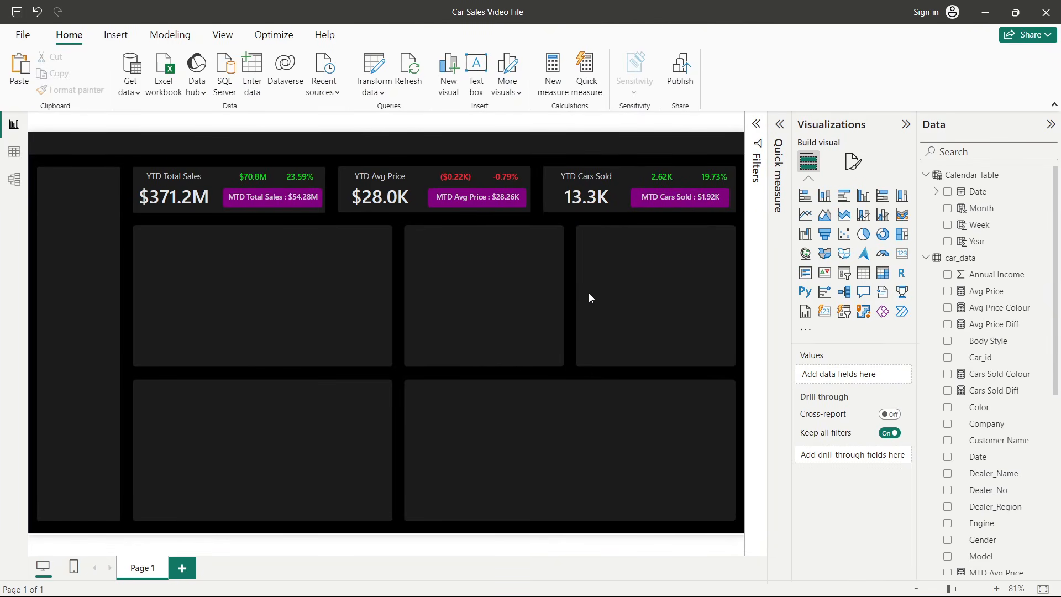
- Insert an area chart and resize it to fill the large top-left placeholder of the dashboard
left_click(825, 214)
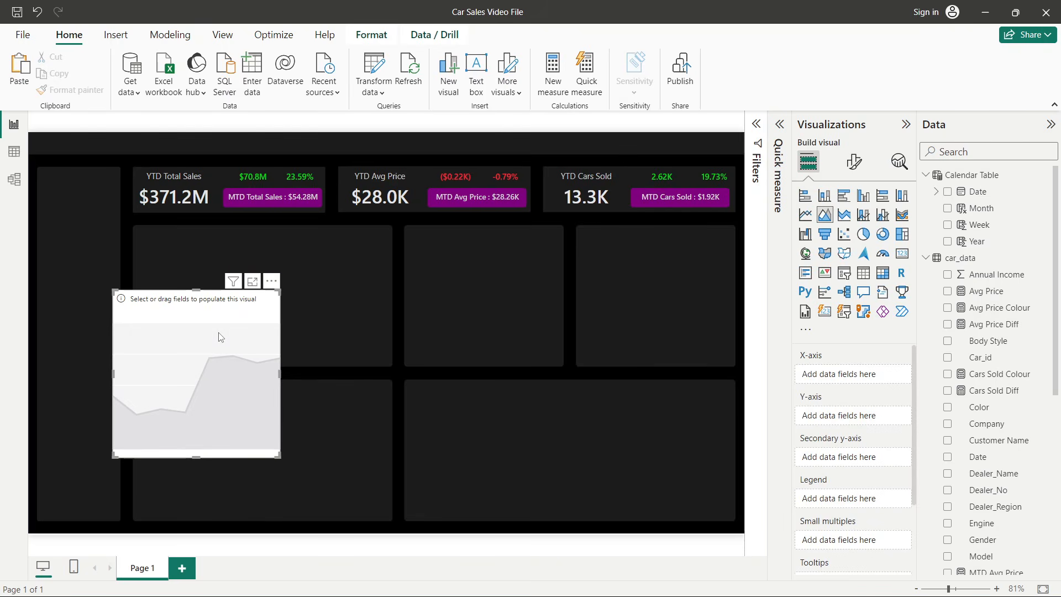
left_click_drag(221, 337, 258, 275)
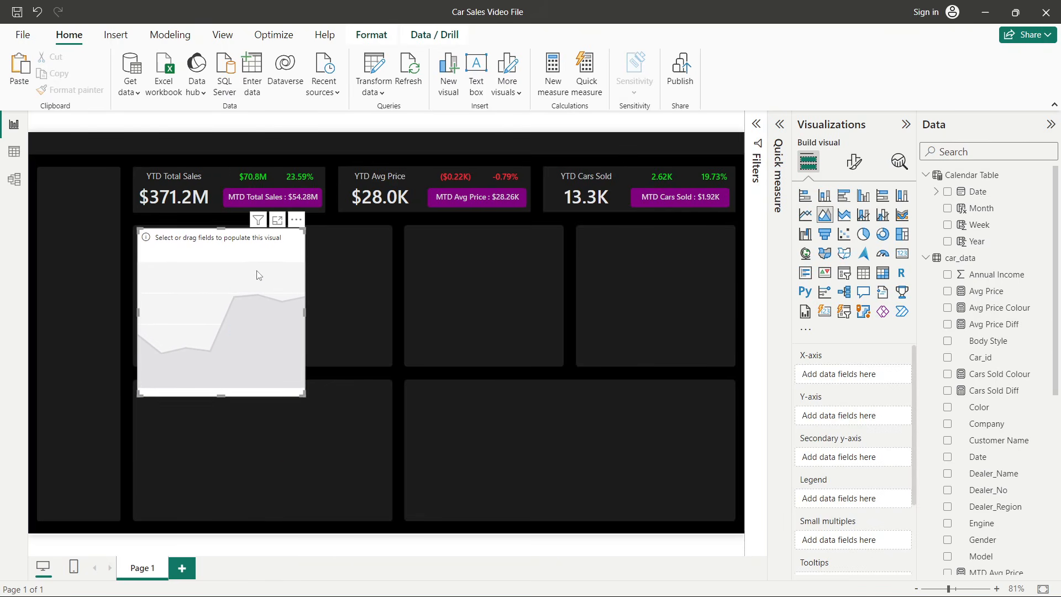
left_click_drag(304, 312, 390, 317)
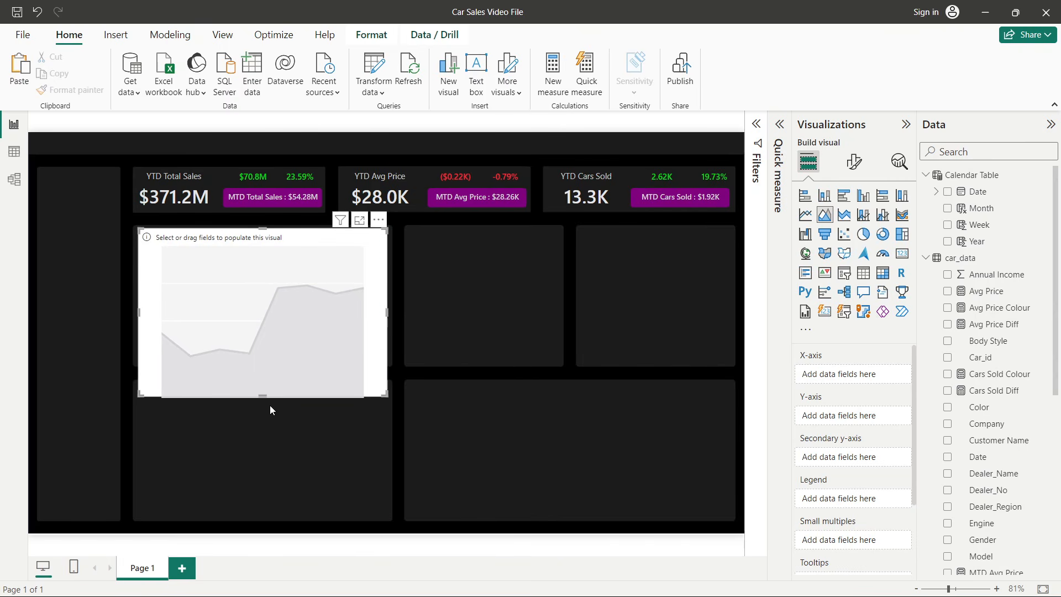
left_click_drag(264, 396, 280, 360)
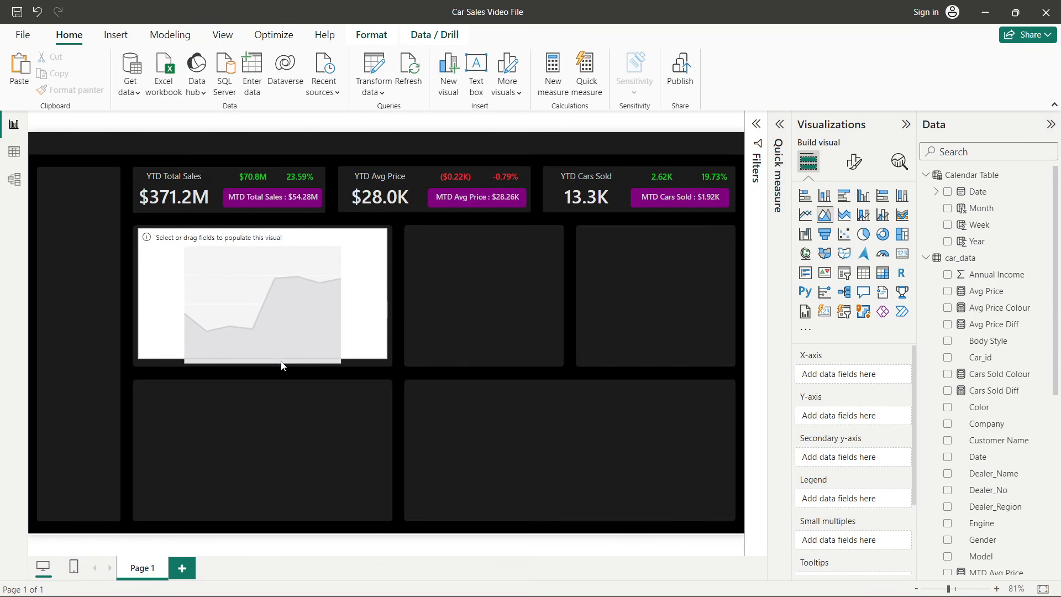
left_click(282, 365)
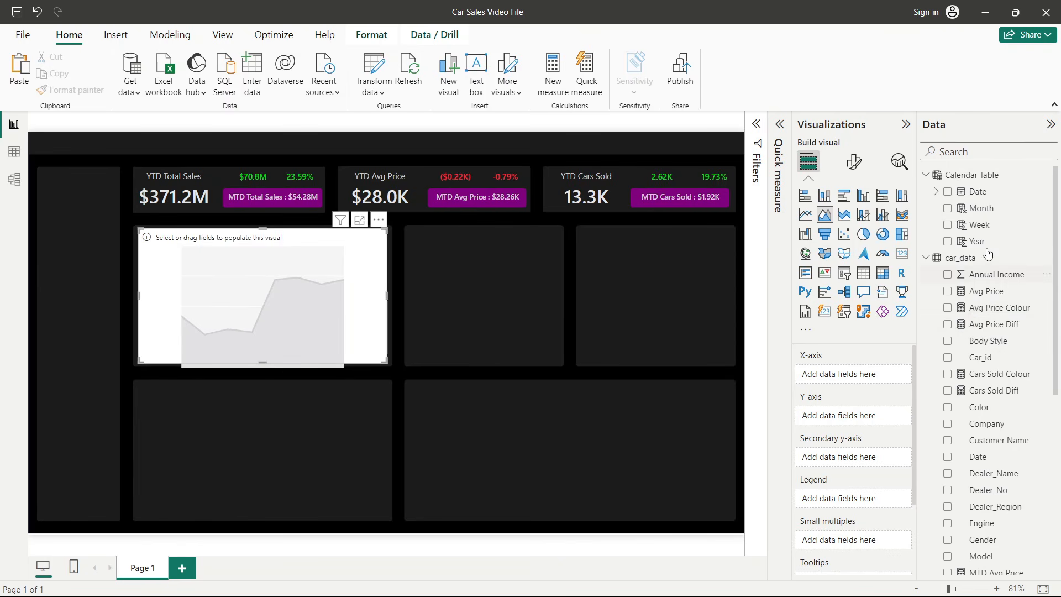
- Add the Calendar Table Week field to the X-axis and Price ($) to the Y-axis
left_click(979, 225)
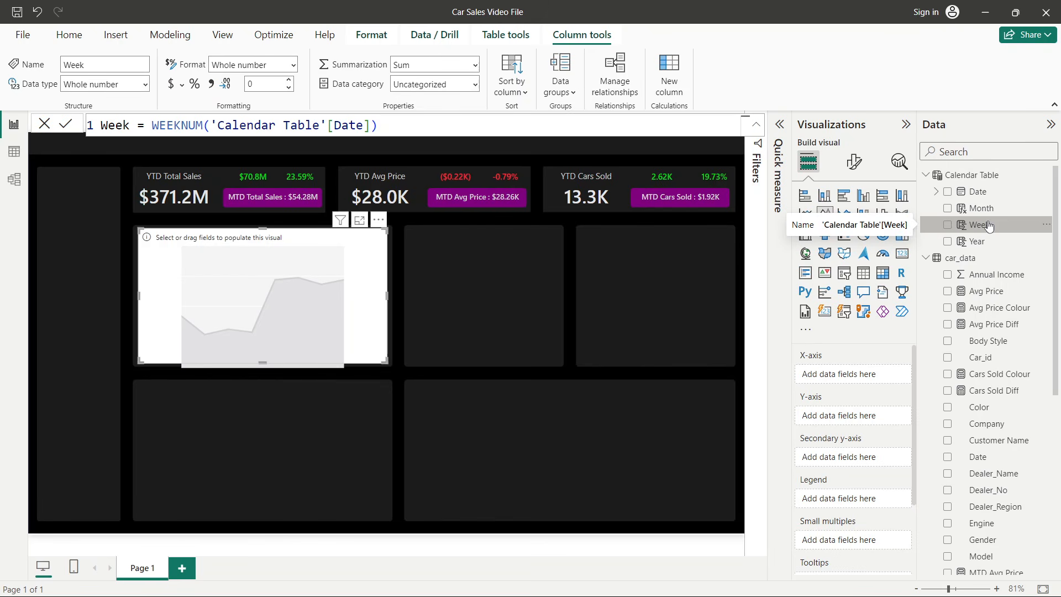
left_click_drag(988, 225, 855, 374)
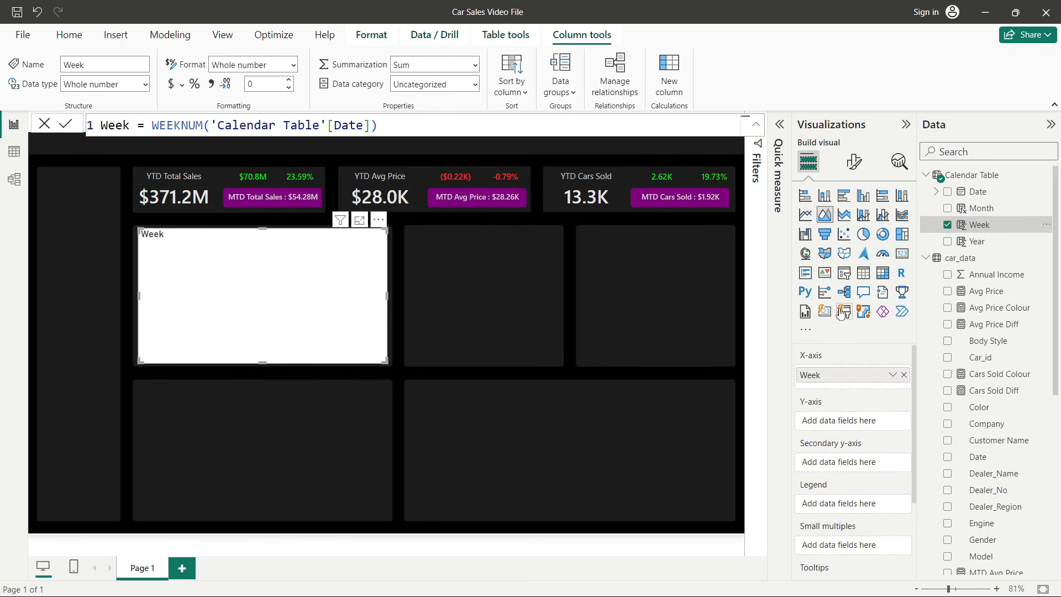
scroll(1017, 353, "down", 5)
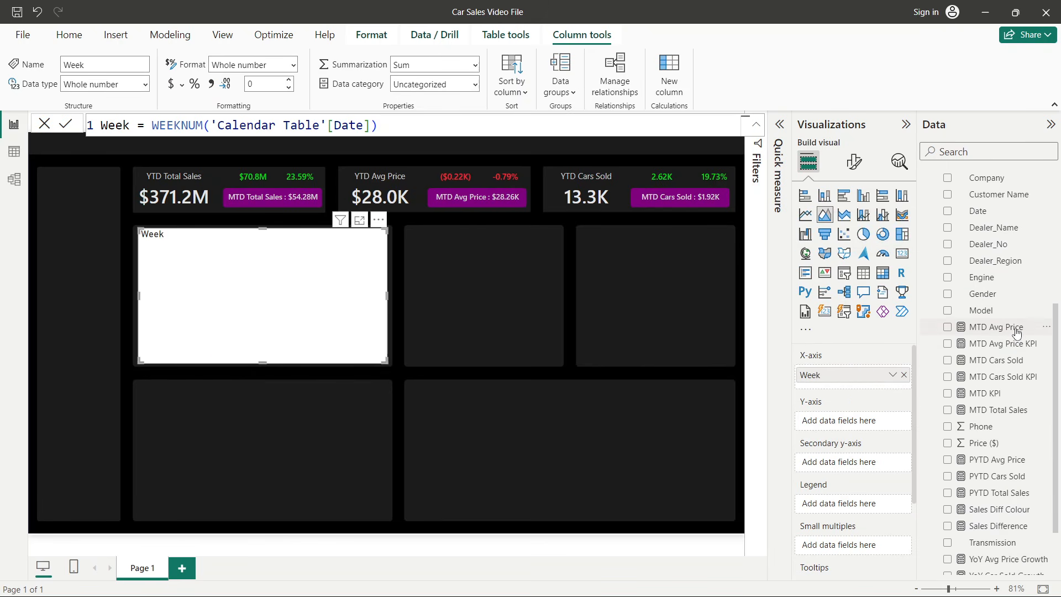
scroll(1016, 332, "down", 3)
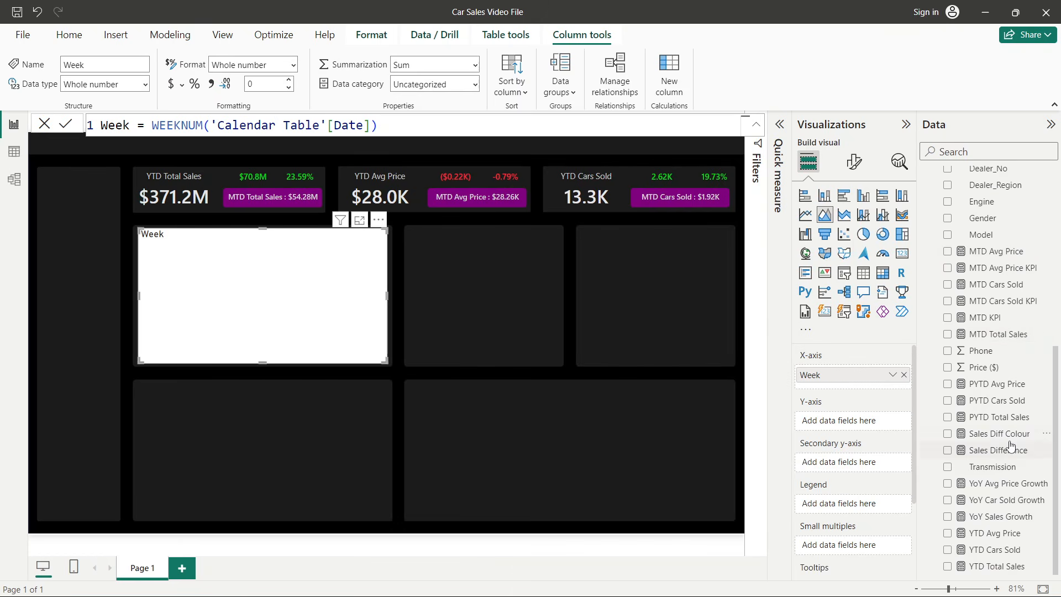
left_click_drag(999, 370, 818, 420)
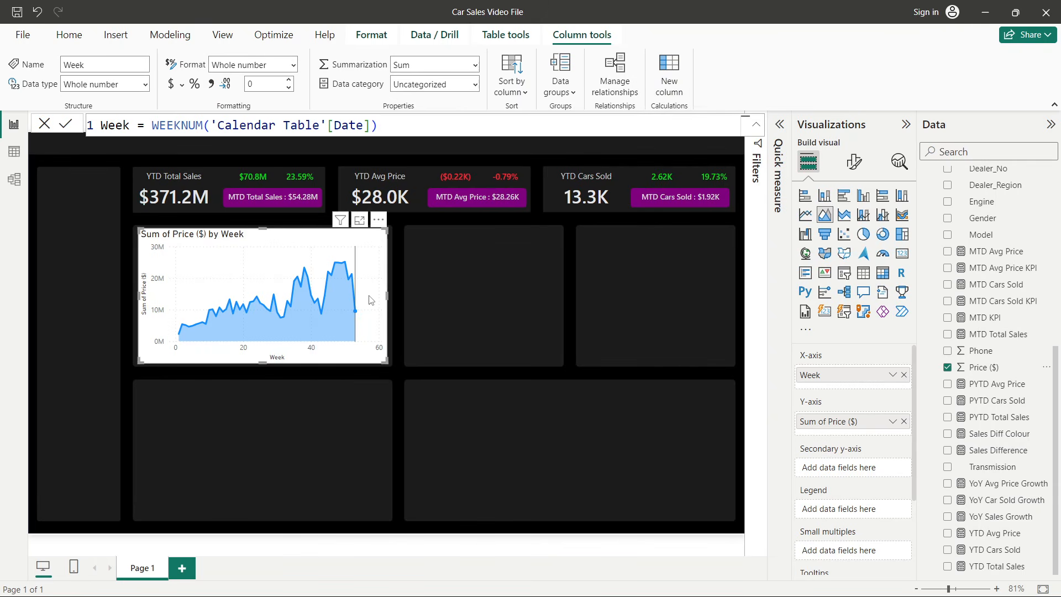
- Filter the chart to year 2023 by adding Year as a basic filter on this visual, closing the Filters pane
left_click(757, 172)
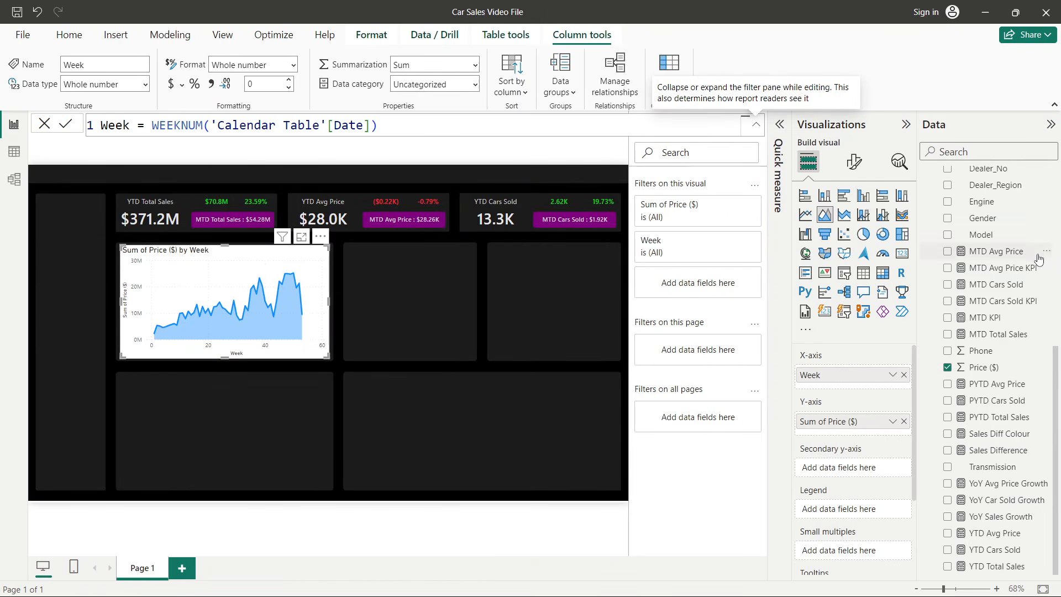
scroll(1031, 257, "up", 5)
scroll(1030, 257, "up", 1)
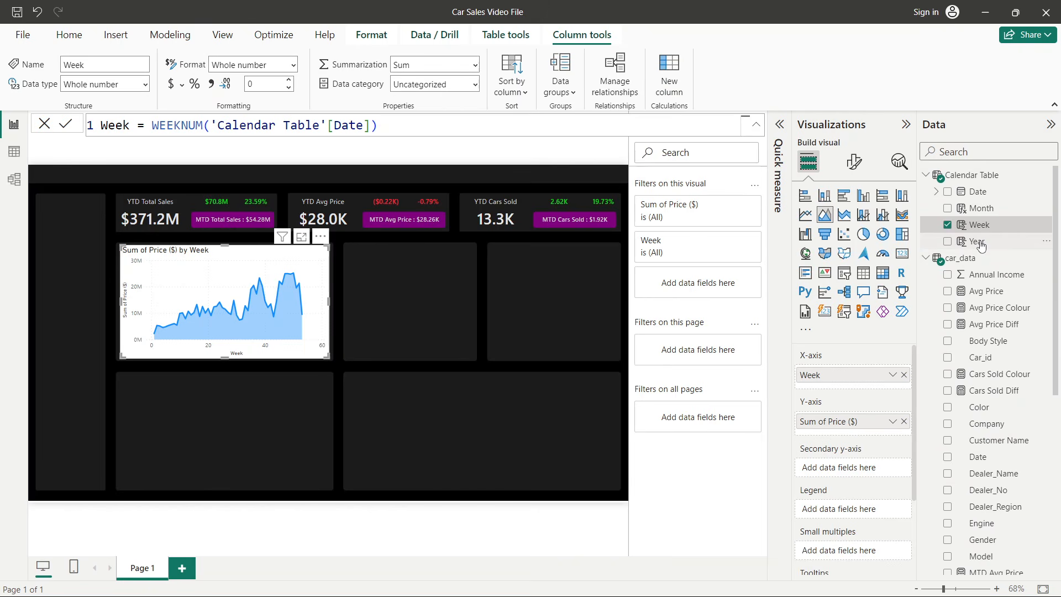
left_click_drag(981, 245, 697, 283)
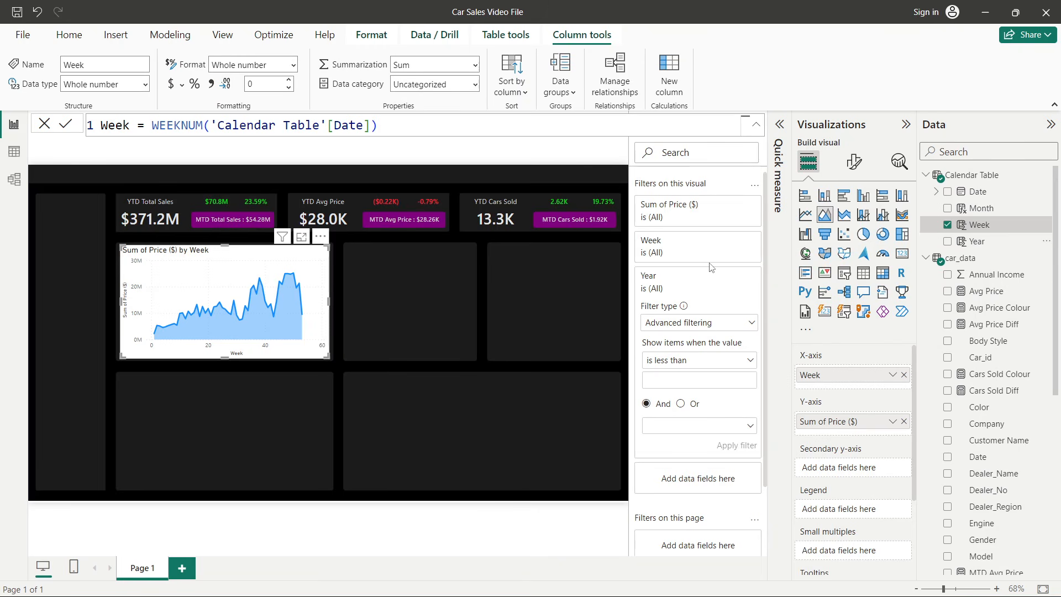
left_click(667, 329)
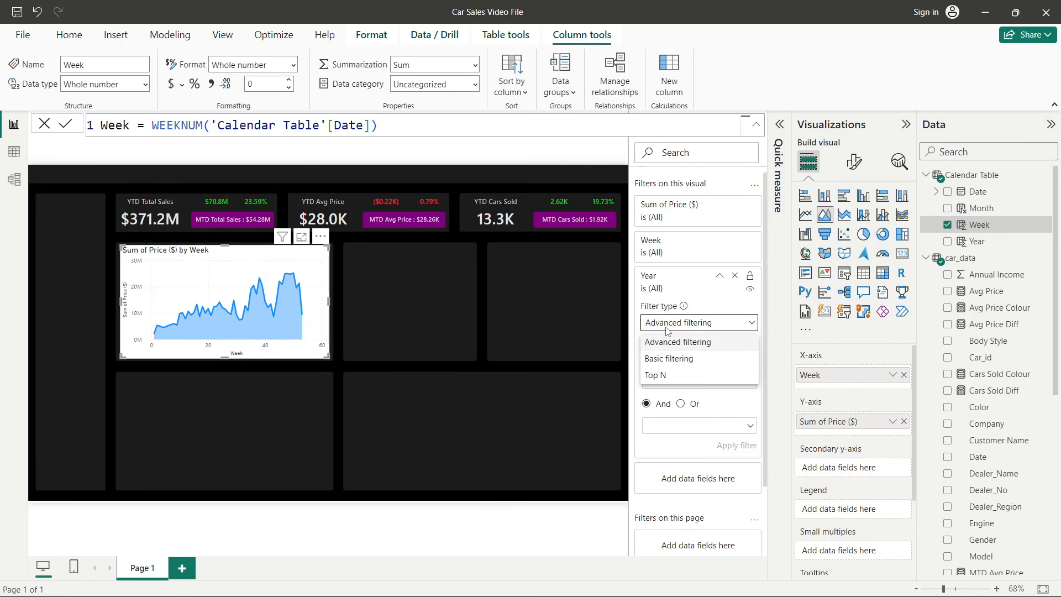
left_click(669, 358)
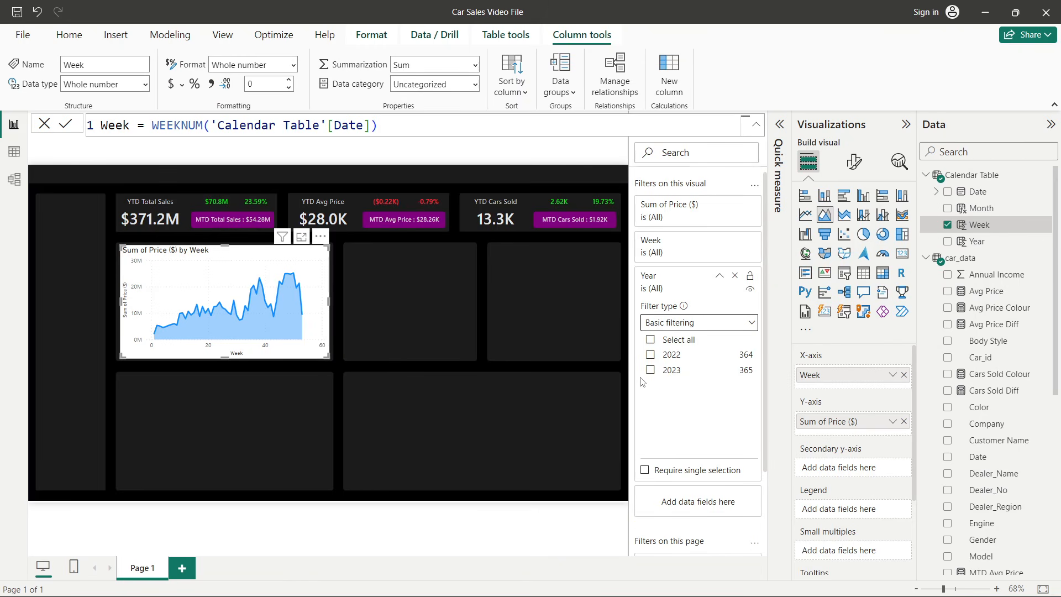
left_click(651, 370)
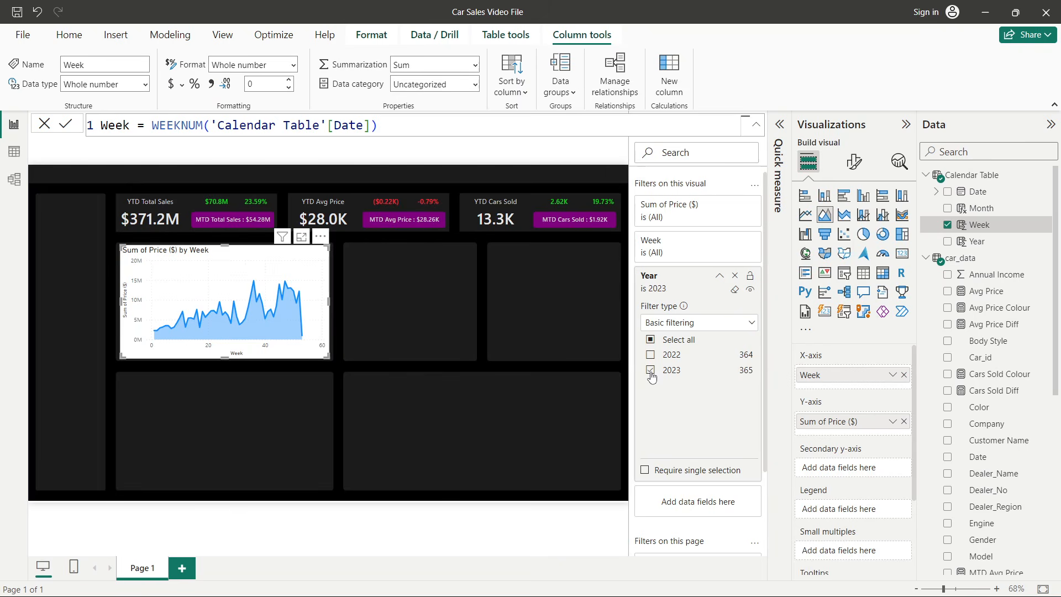
scroll(718, 441, "down", 2)
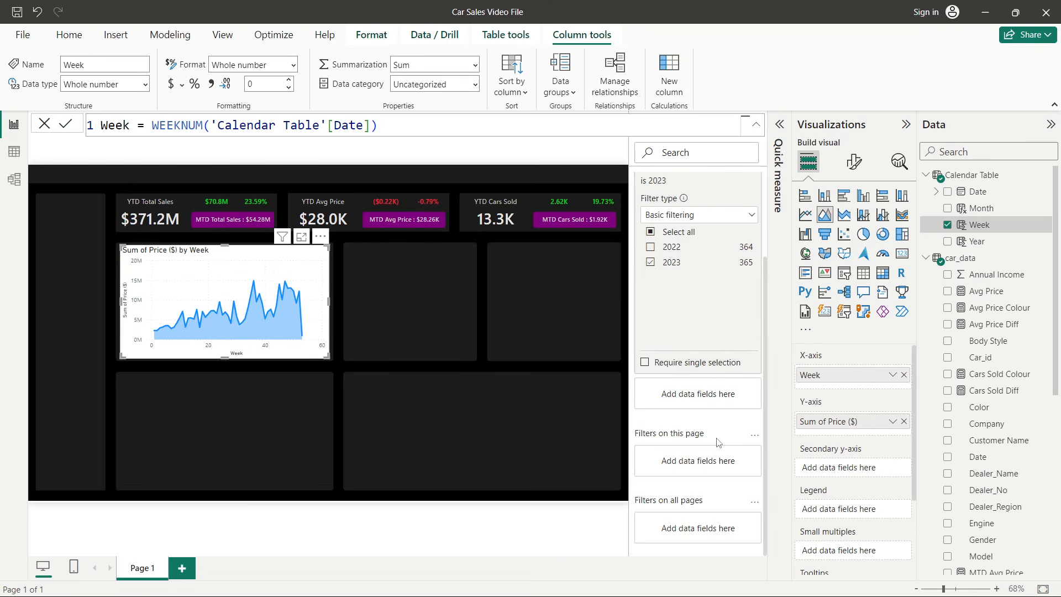
scroll(701, 408, "up", 2)
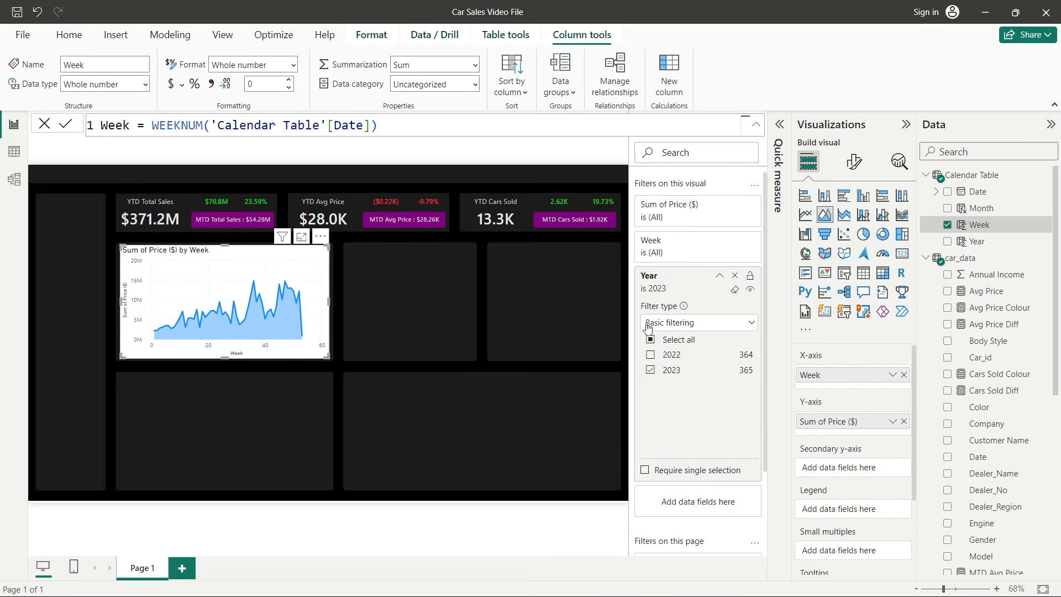
left_click(650, 370)
left_click(651, 370)
left_click(62, 129)
left_click(755, 125)
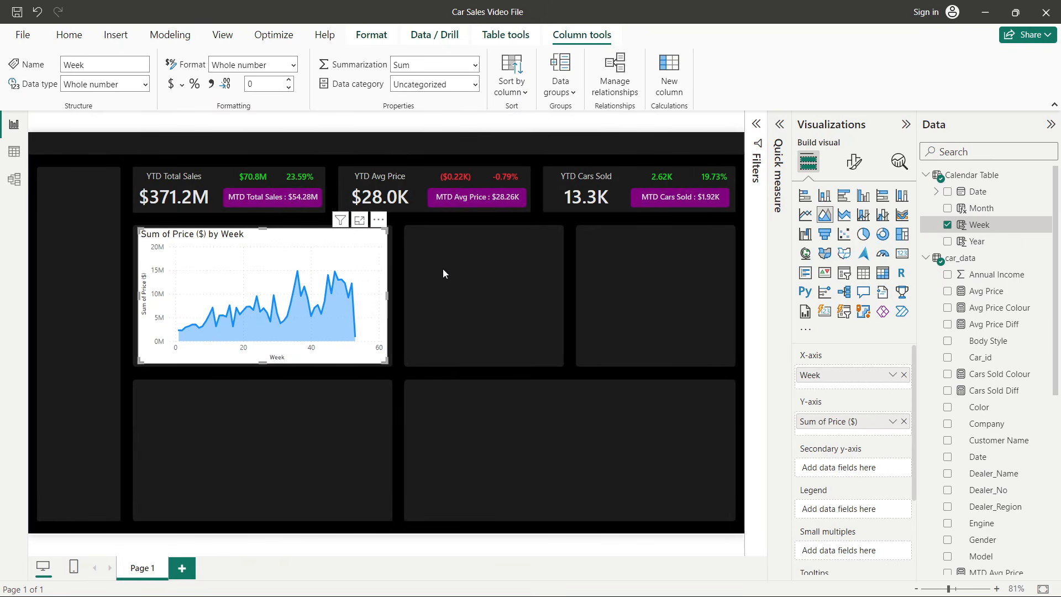
- Turn off the chart's background under the General format effects
left_click(853, 161)
left_click(850, 224)
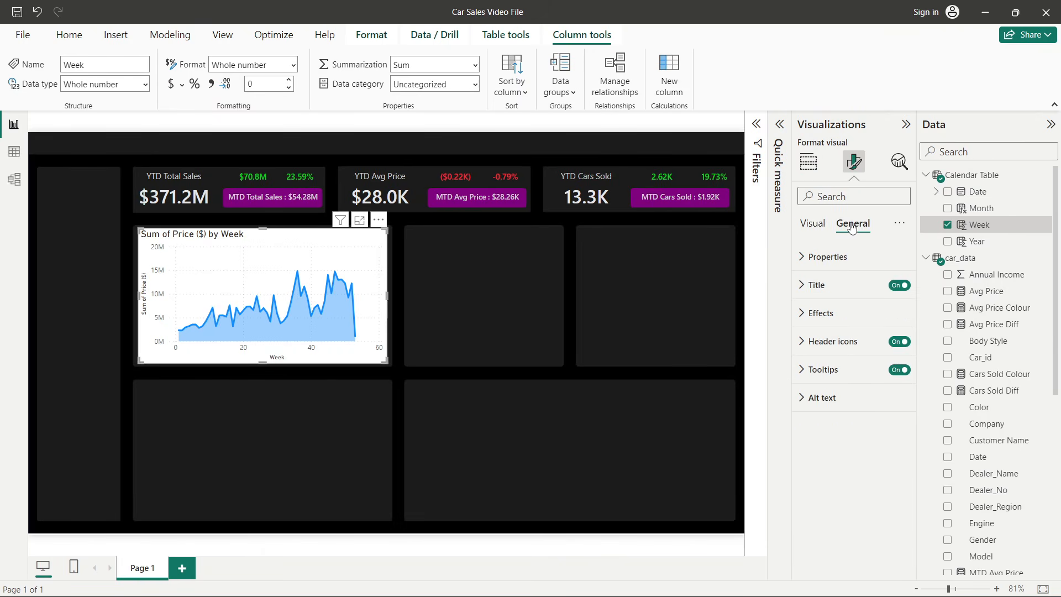
left_click(847, 257)
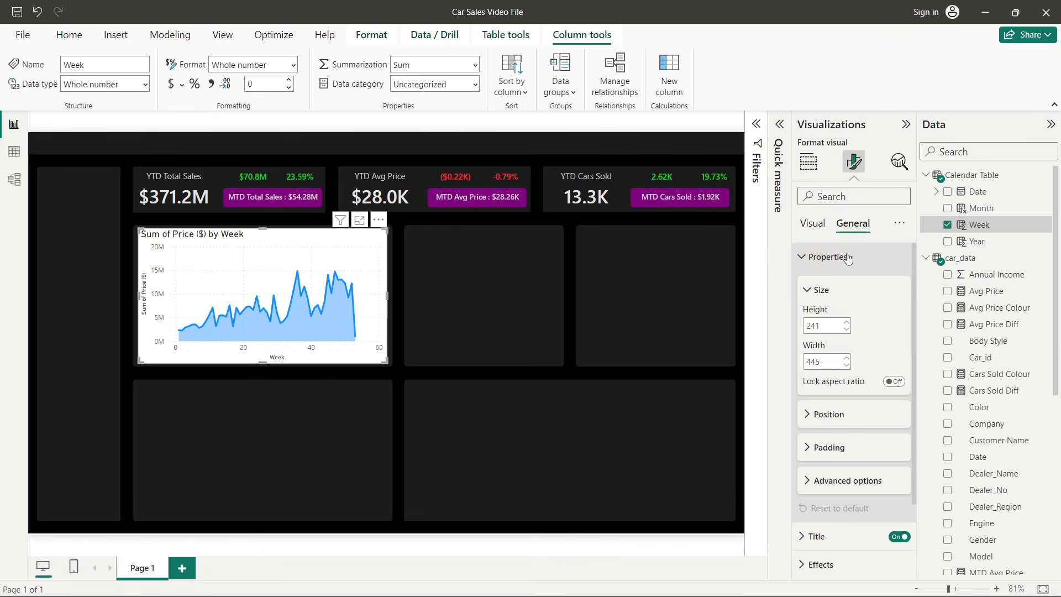
left_click(848, 257)
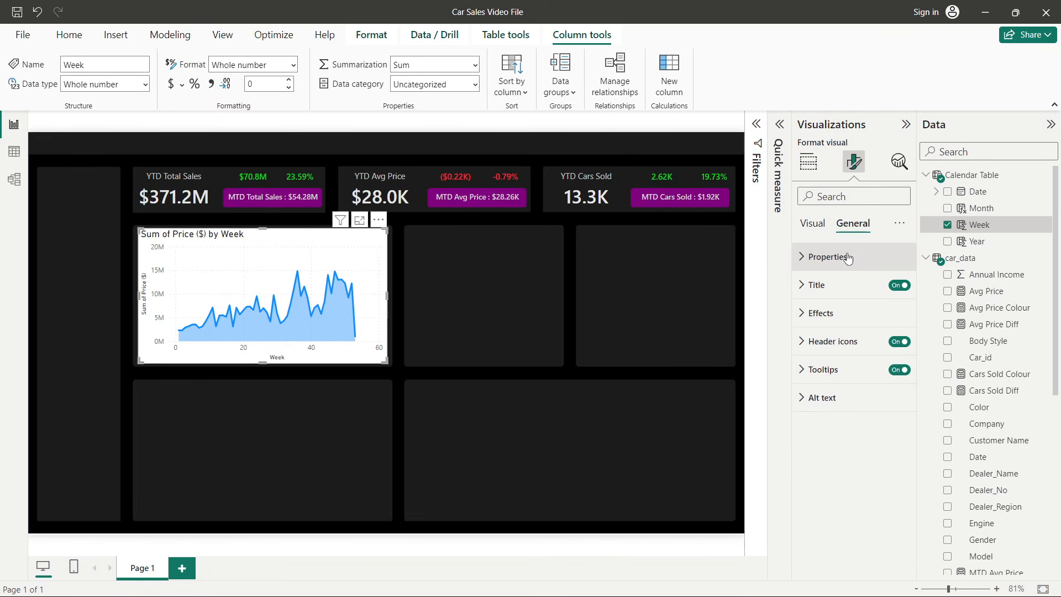
left_click(823, 312)
left_click(891, 347)
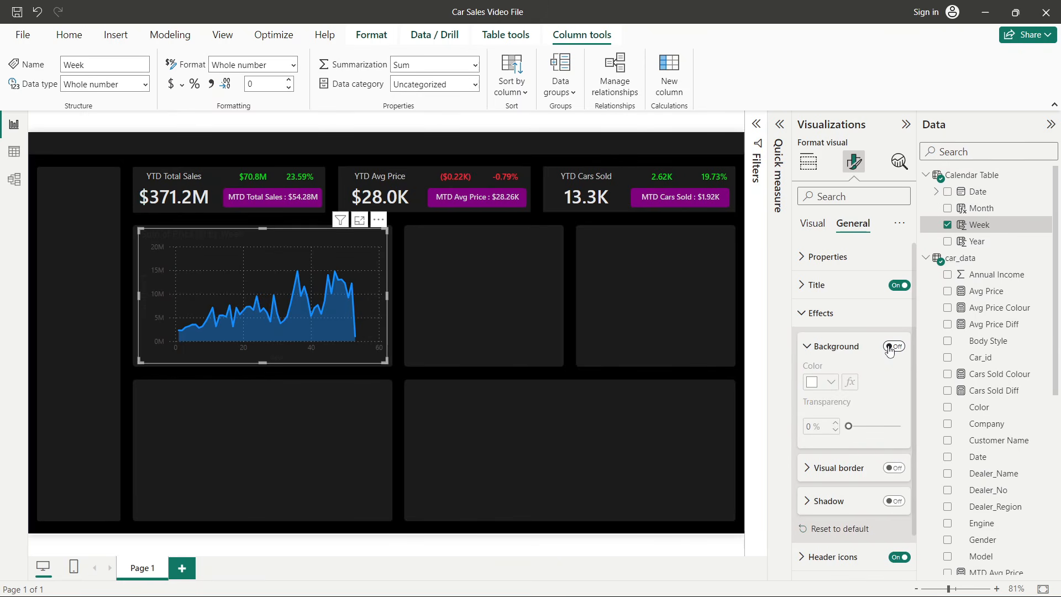
- Set the chart title text to YTD Sales Weekly Trend
left_click(827, 313)
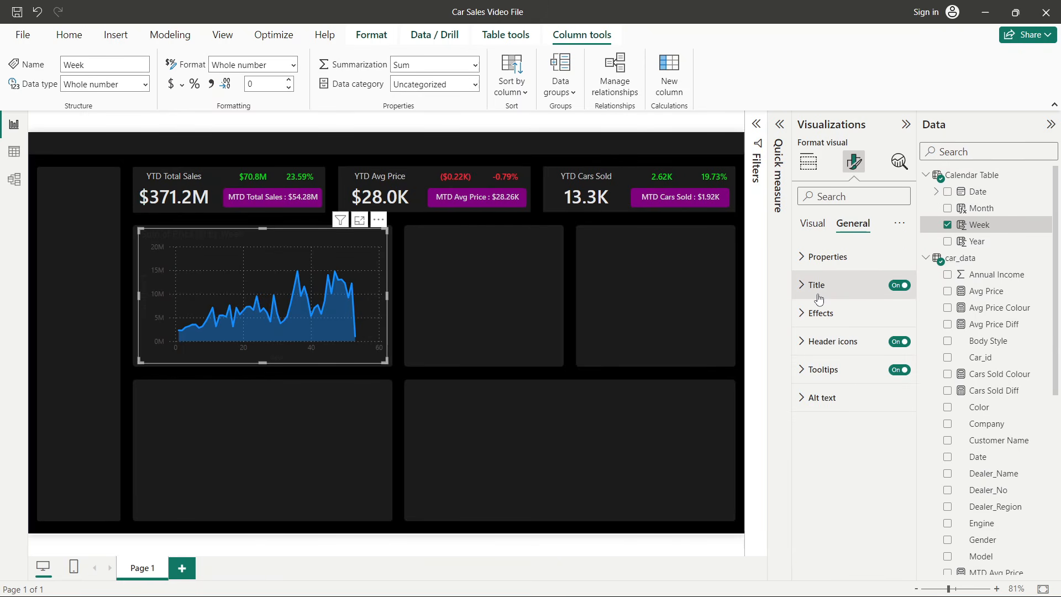
left_click(819, 297)
triple_click(844, 353)
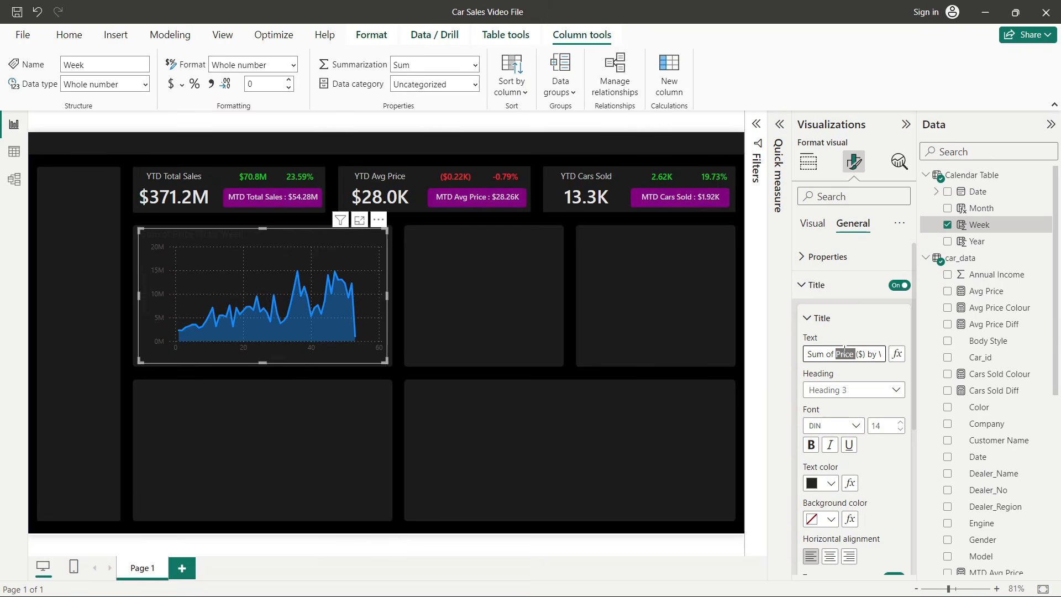
type("YTD ")
type("Sales W")
type("eekly Tren")
type("d")
key("alt+Tab")
key("alt+Tab")
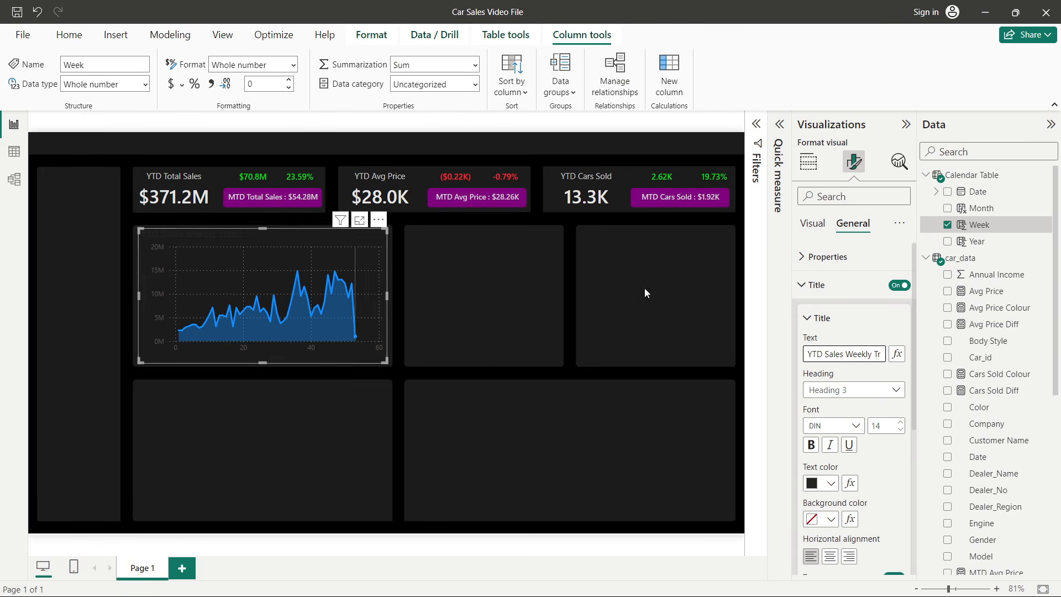
- Set the chart title font to Segoe UI at size 11
left_click(901, 430)
left_click(900, 430)
left_click(901, 430)
left_click(840, 426)
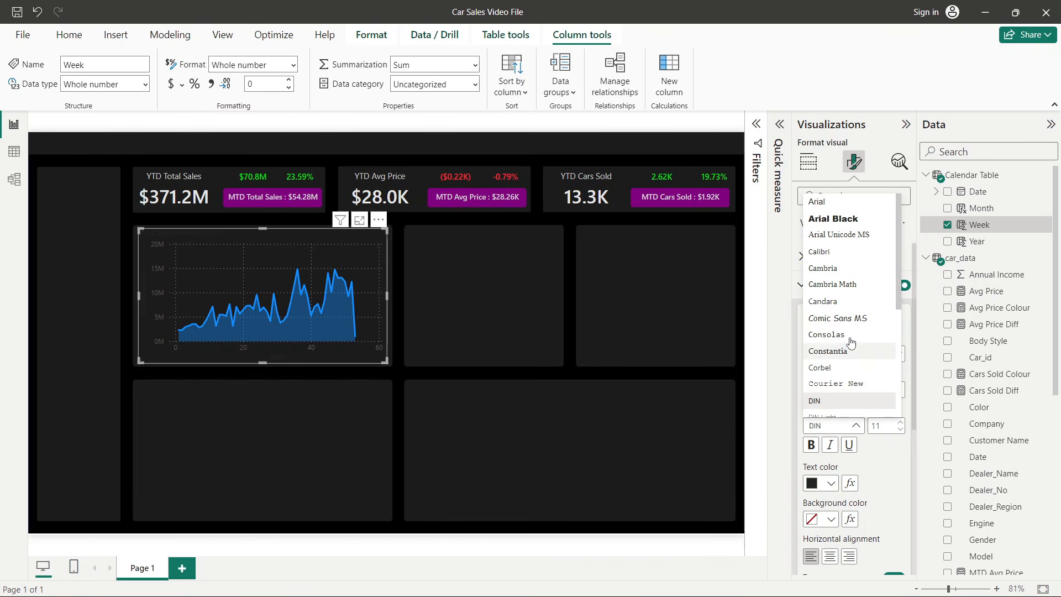
scroll(846, 376, "down", 3)
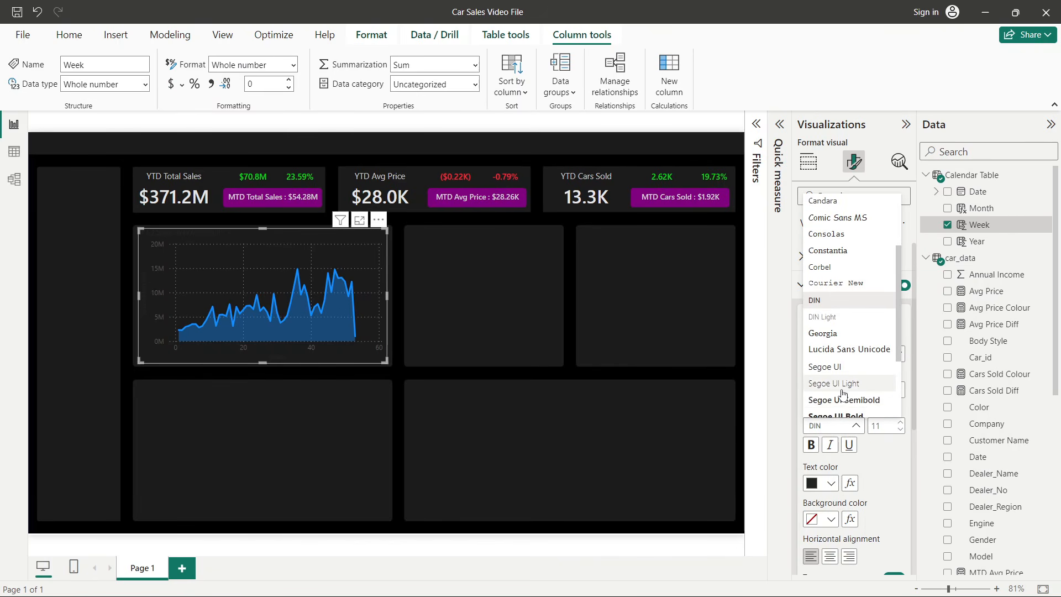
left_click(843, 368)
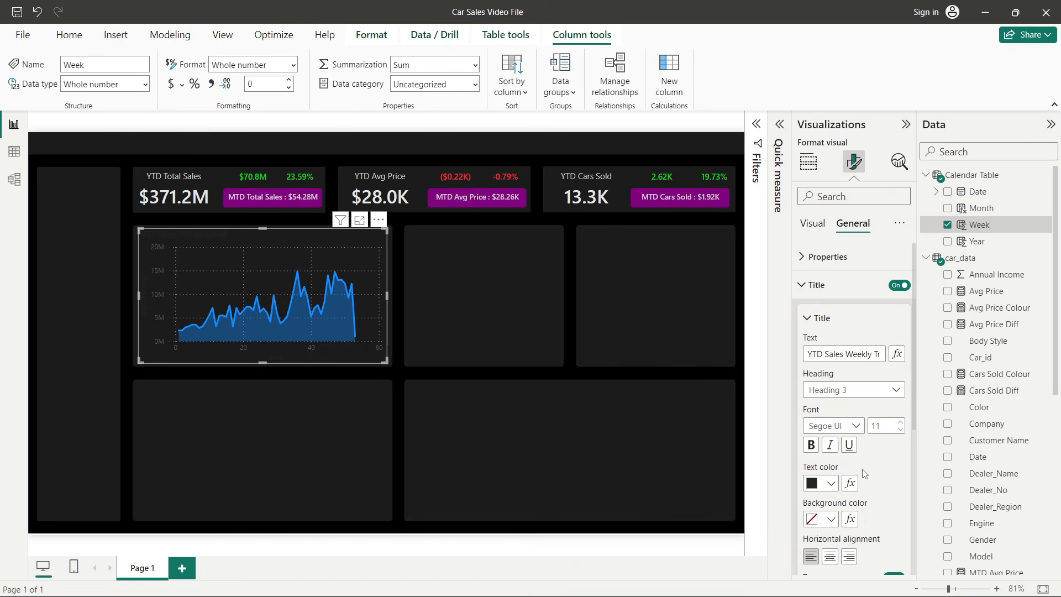
- Set the title text color to a light grey and adjust the title font size
left_click(830, 483)
left_click(821, 334)
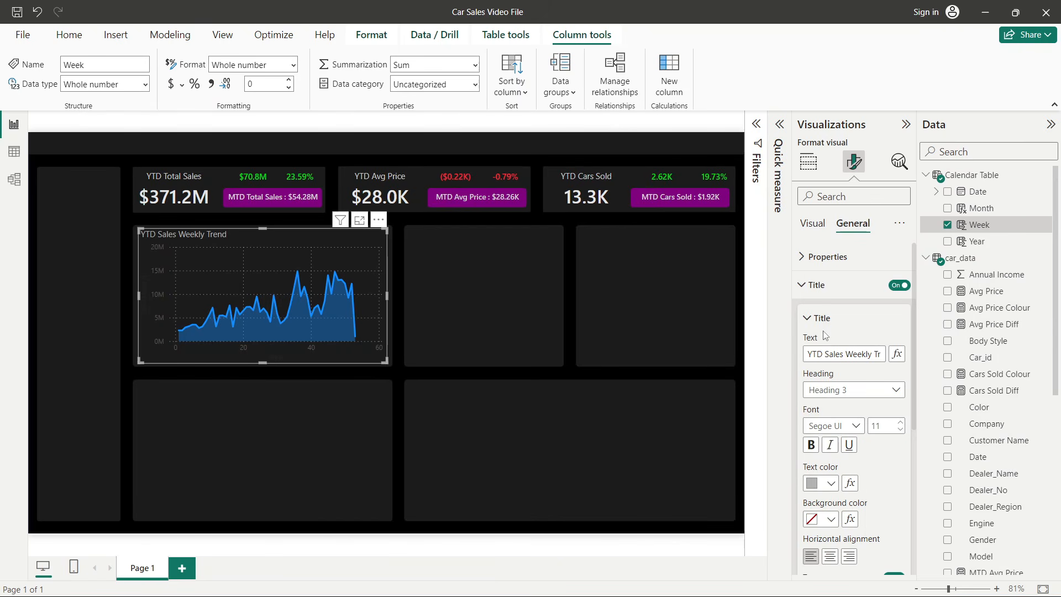
left_click(830, 484)
left_click(824, 300)
left_click(830, 483)
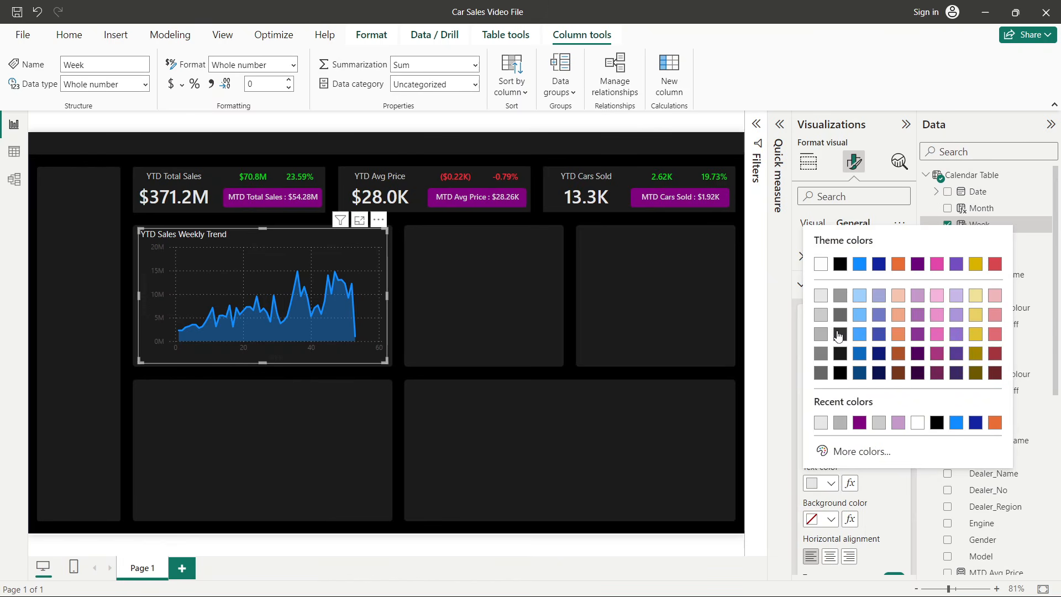
left_click(823, 320)
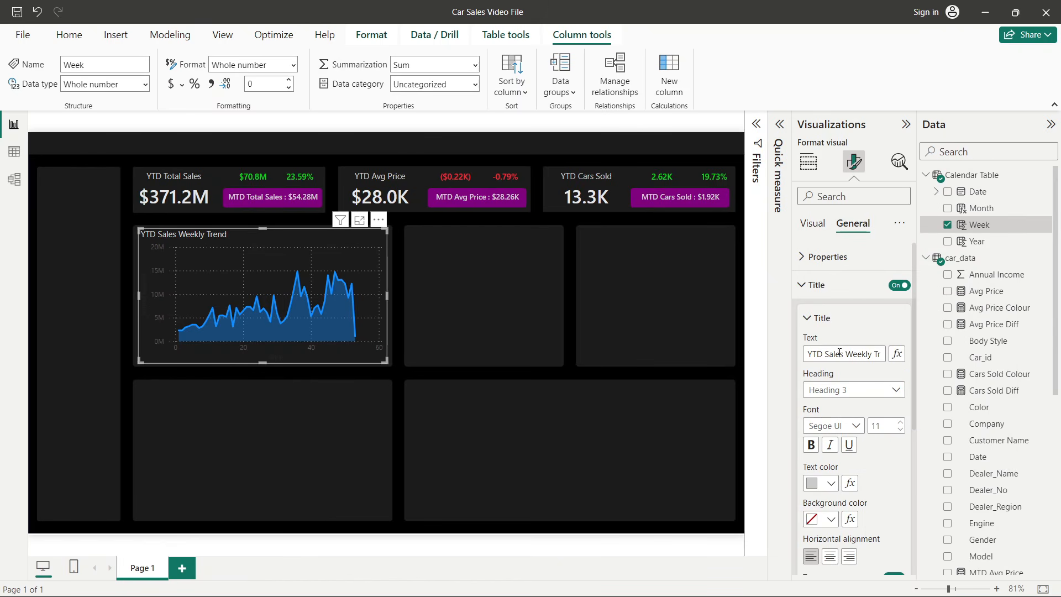
left_click(900, 430)
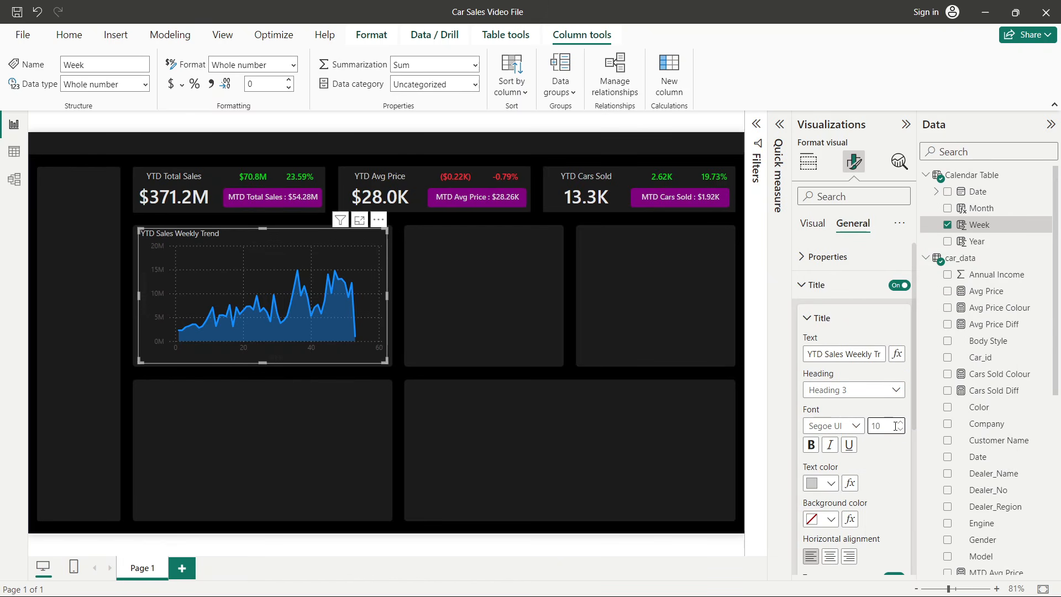
left_click(900, 422)
- Set the X-axis range maximum to 54 in the visual's format settings
left_click(824, 290)
left_click(816, 231)
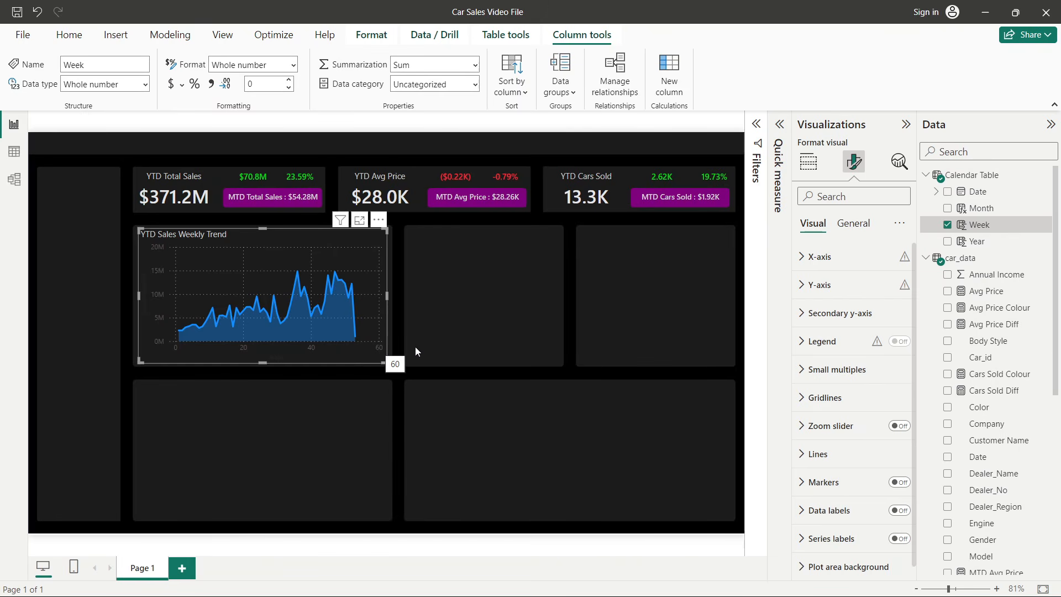
left_click(833, 260)
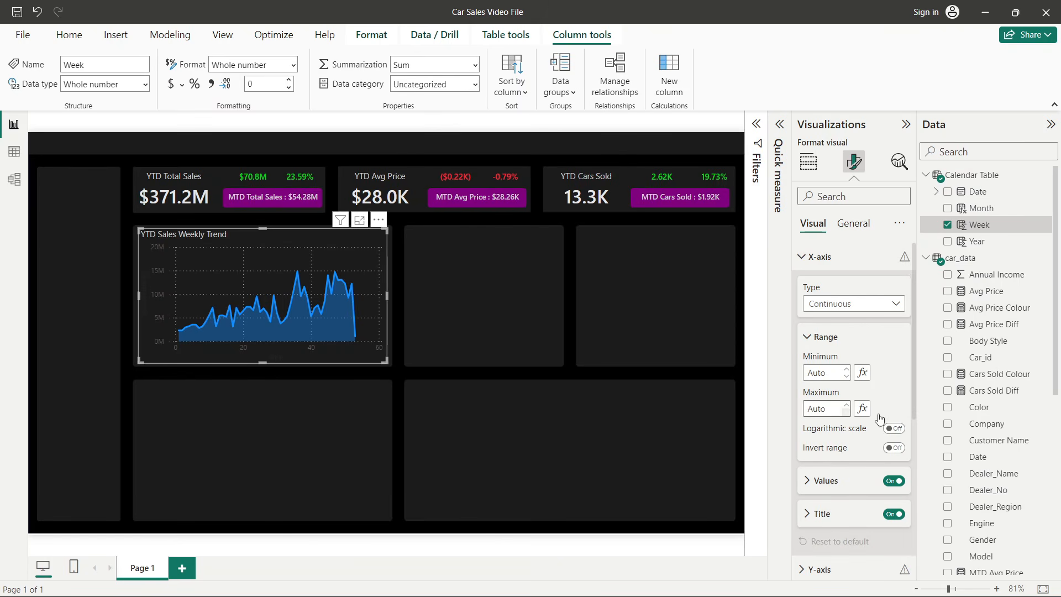
left_click(820, 409)
type("55")
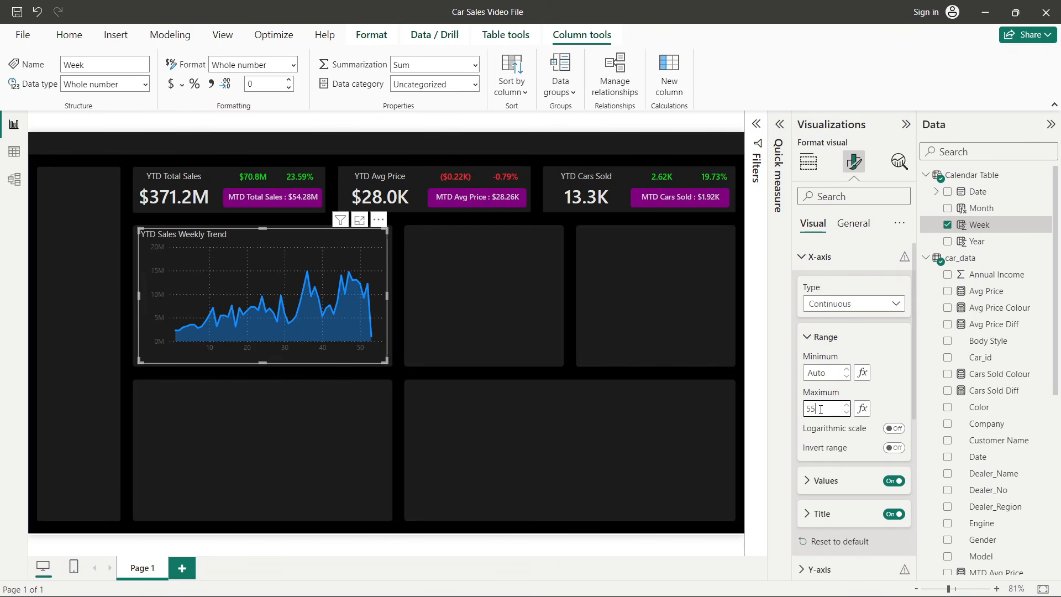
key("BackSpace")
type("4")
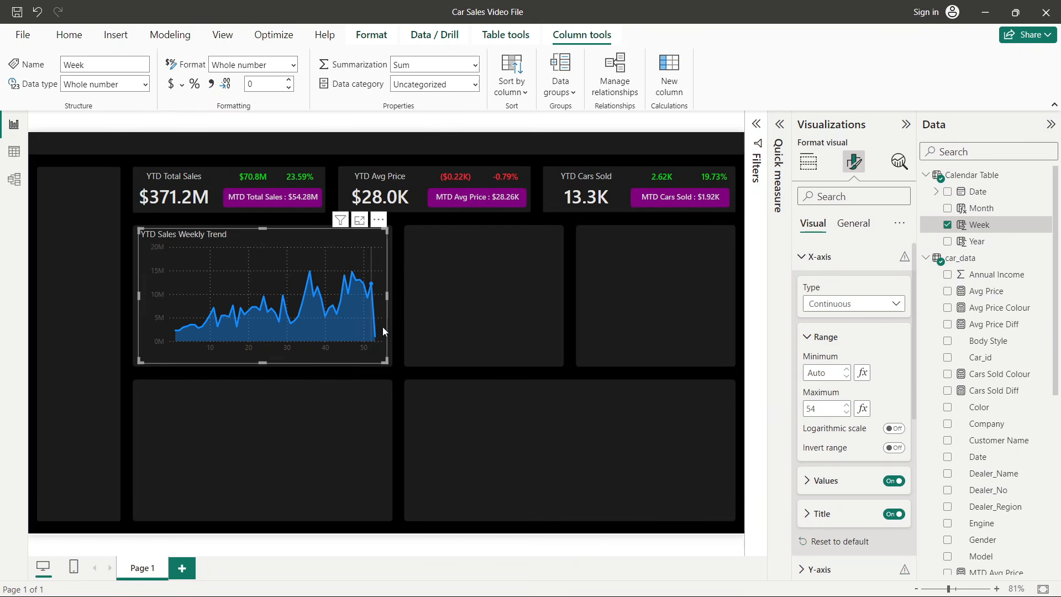
mouse_move(381, 328)
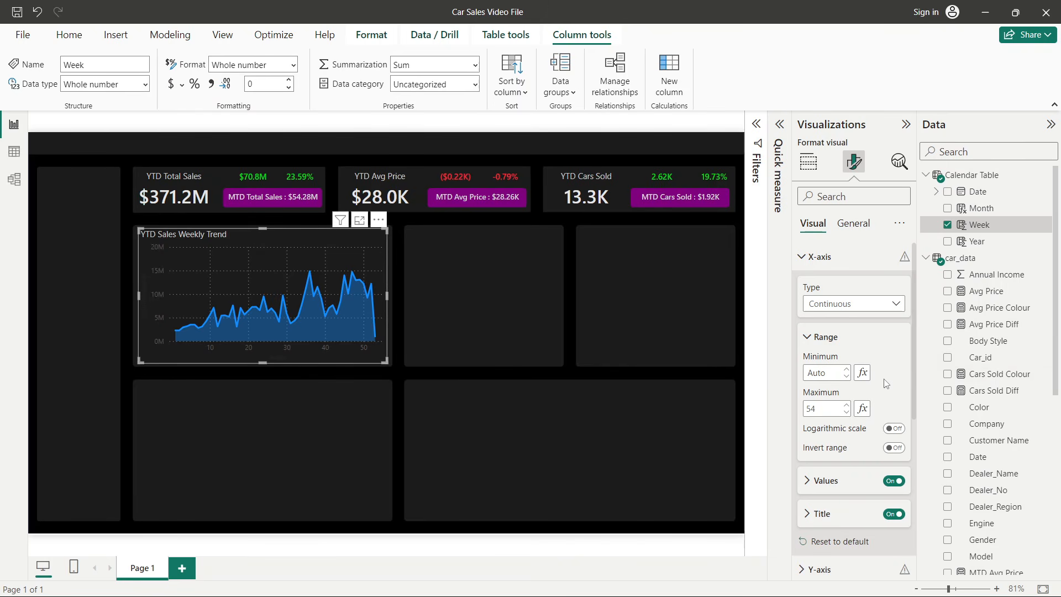
left_click(831, 258)
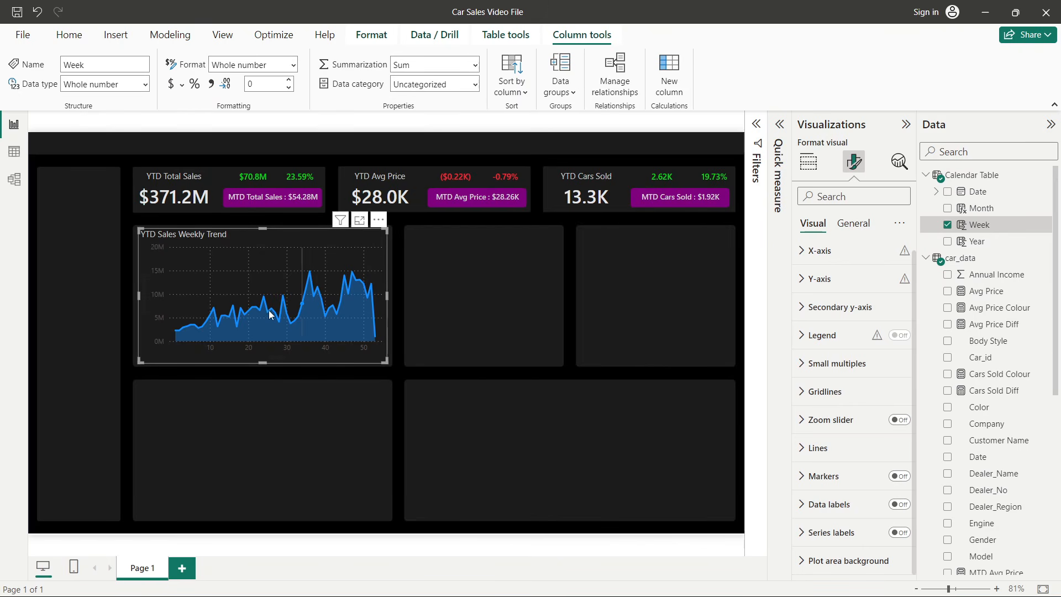
- Turn off both the horizontal and vertical gridlines of the chart
left_click(819, 392)
left_click(893, 275)
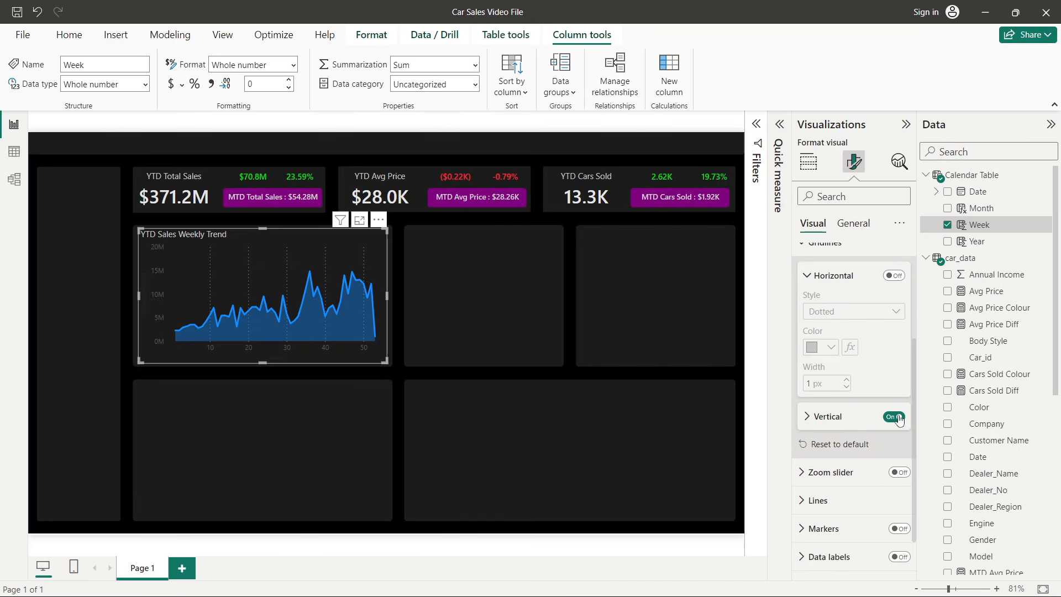
left_click(896, 417)
scroll(884, 409, "up", 3)
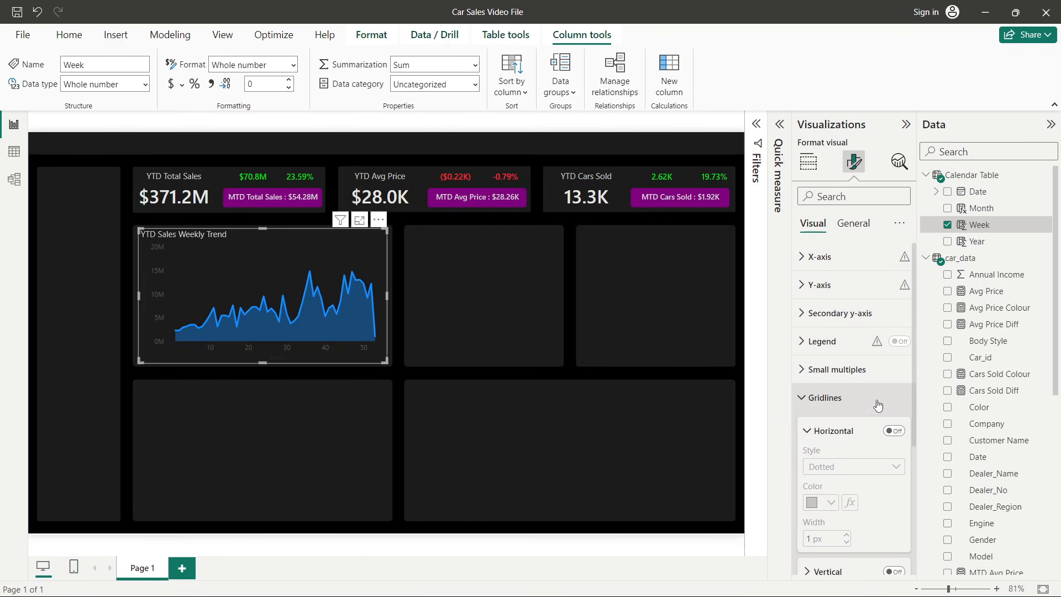
left_click(825, 397)
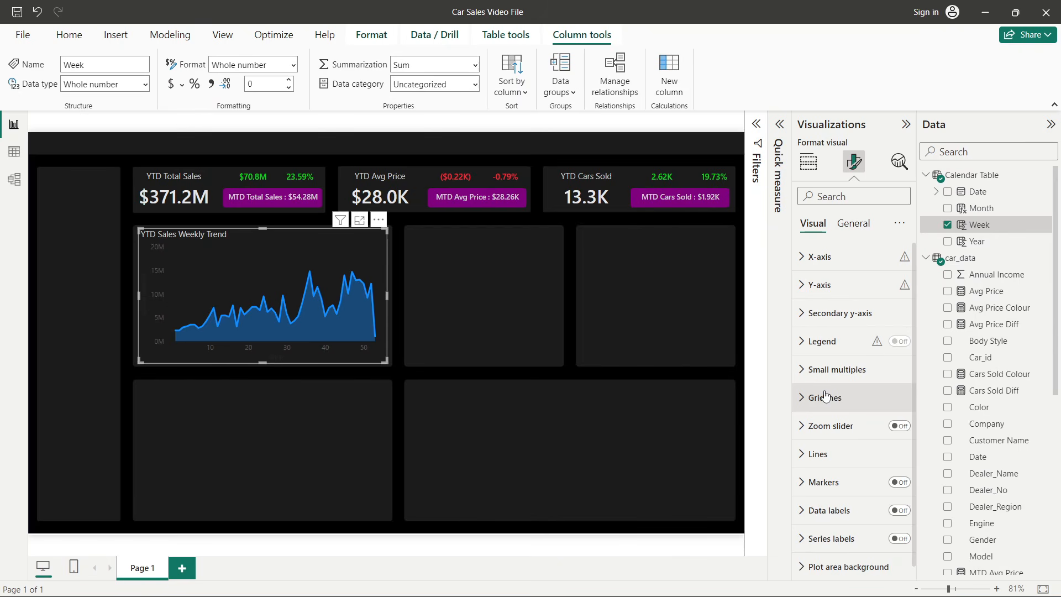
- Turn on line markers for the chart and reduce the marker size
scroll(825, 396, "down", 1)
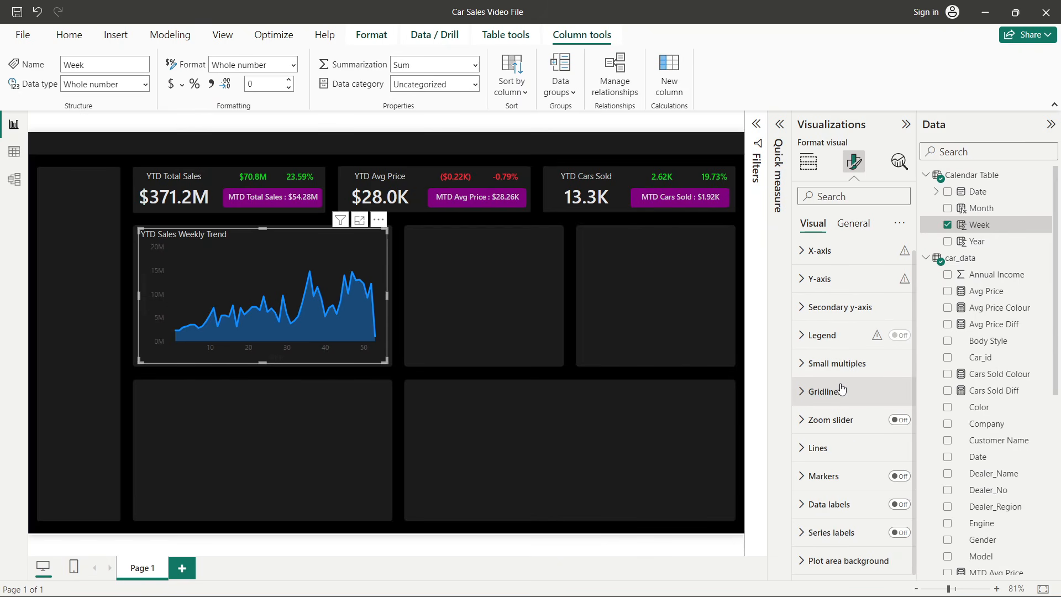
left_click(842, 476)
left_click(899, 328)
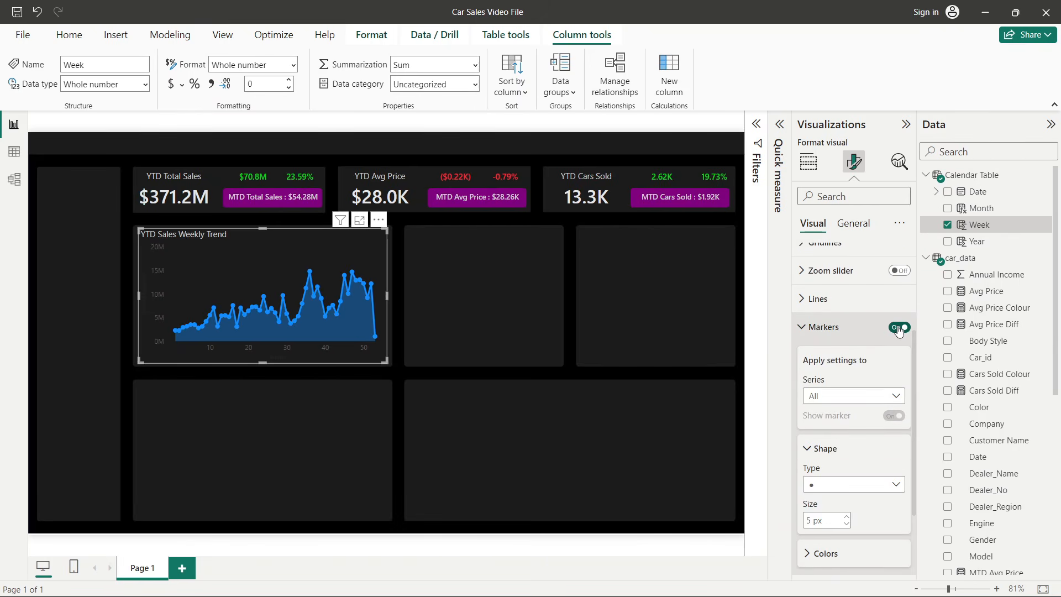
left_click(846, 524)
left_click(846, 523)
left_click(495, 309)
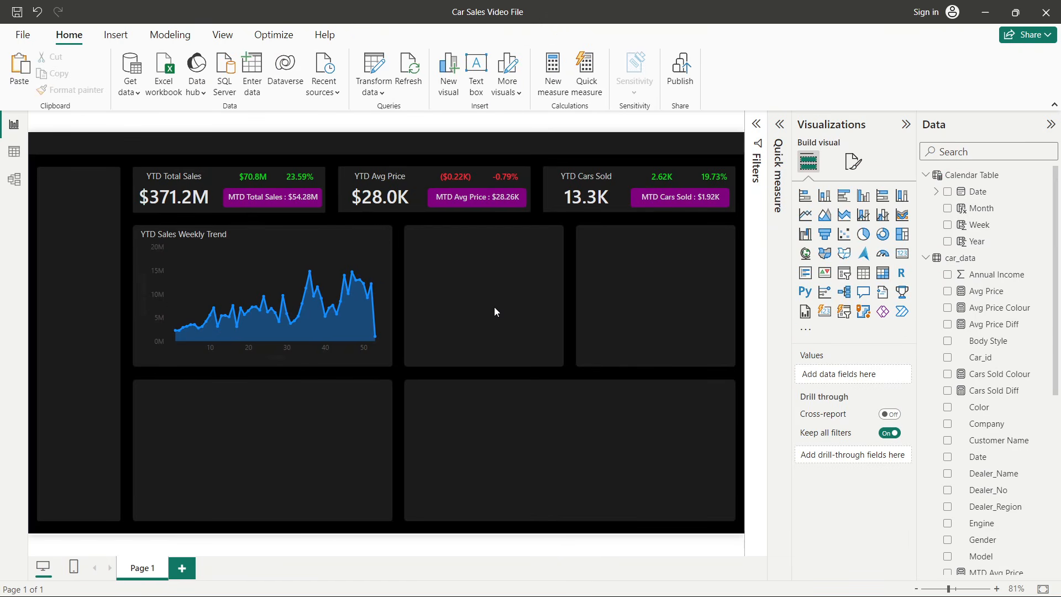
- Compare the weekly trend chart with the finished Car Sales Dashboard reference file
mouse_move(309, 274)
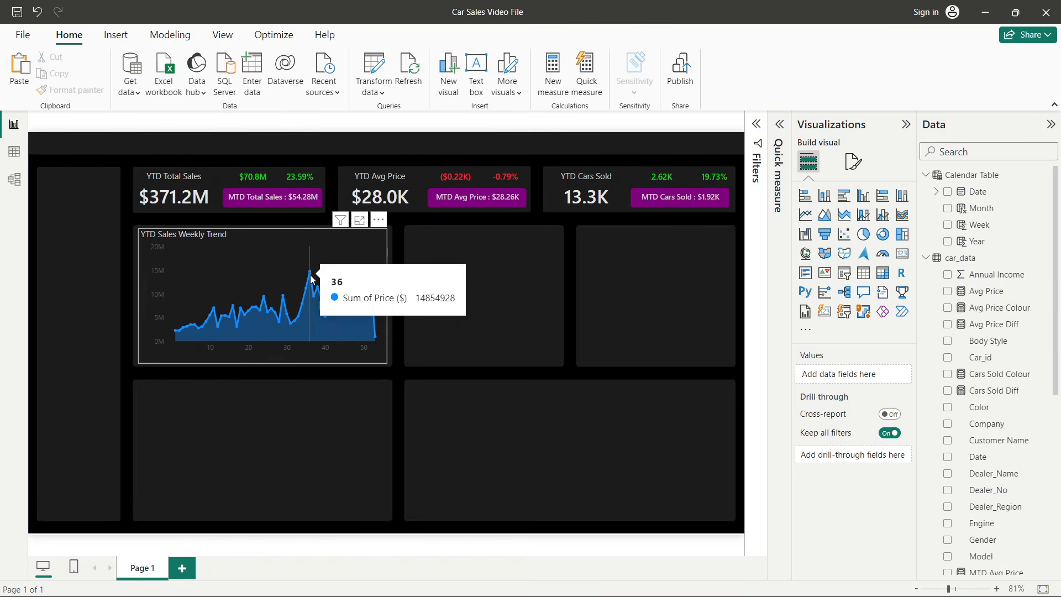
mouse_move(354, 280)
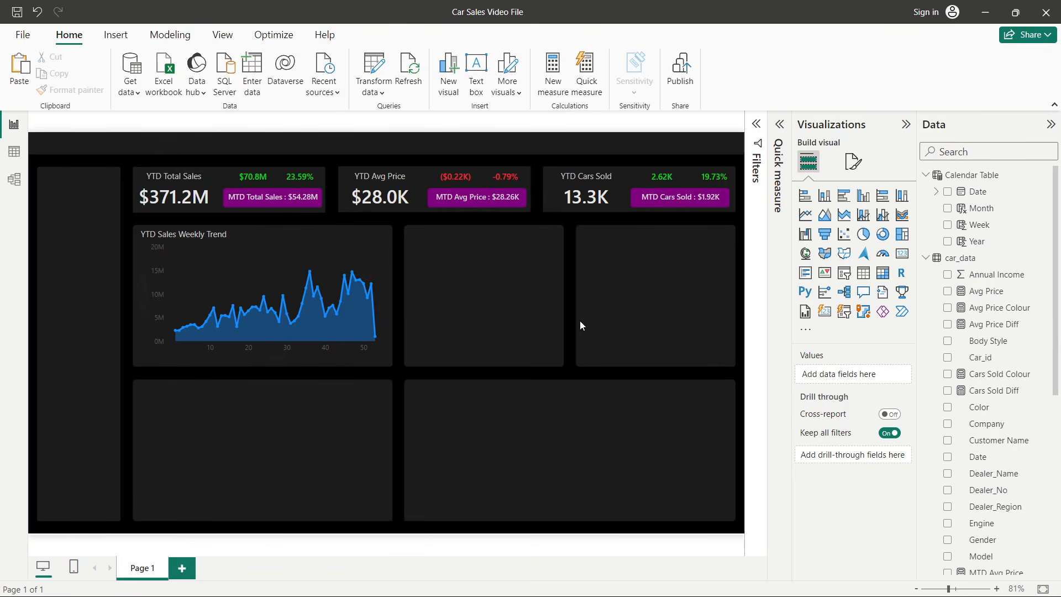
key("alt+Tab")
key("alt+Tab")
key("alt+Tab")
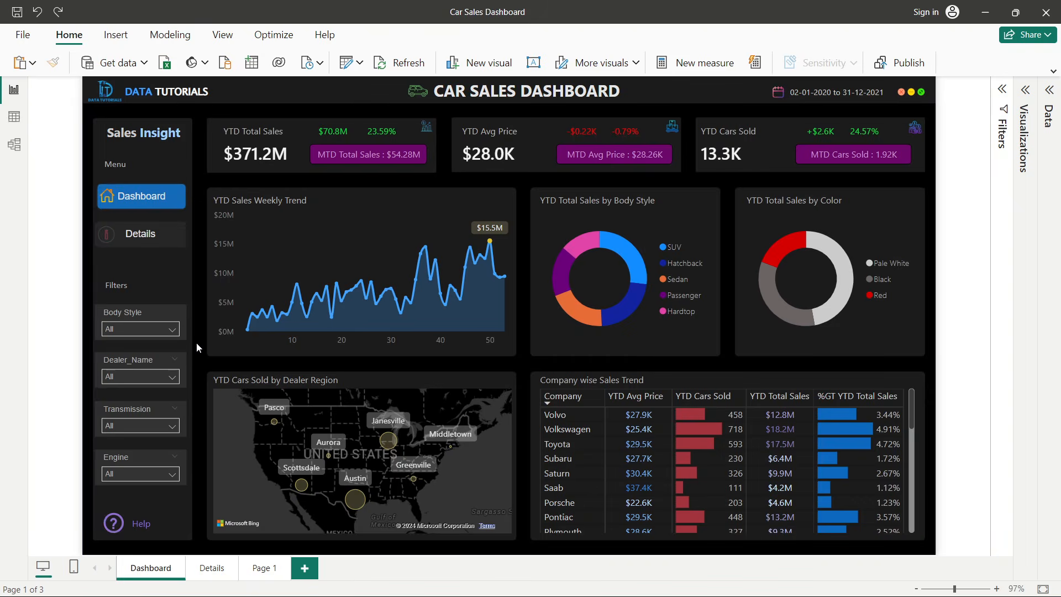
key("alt+Tab")
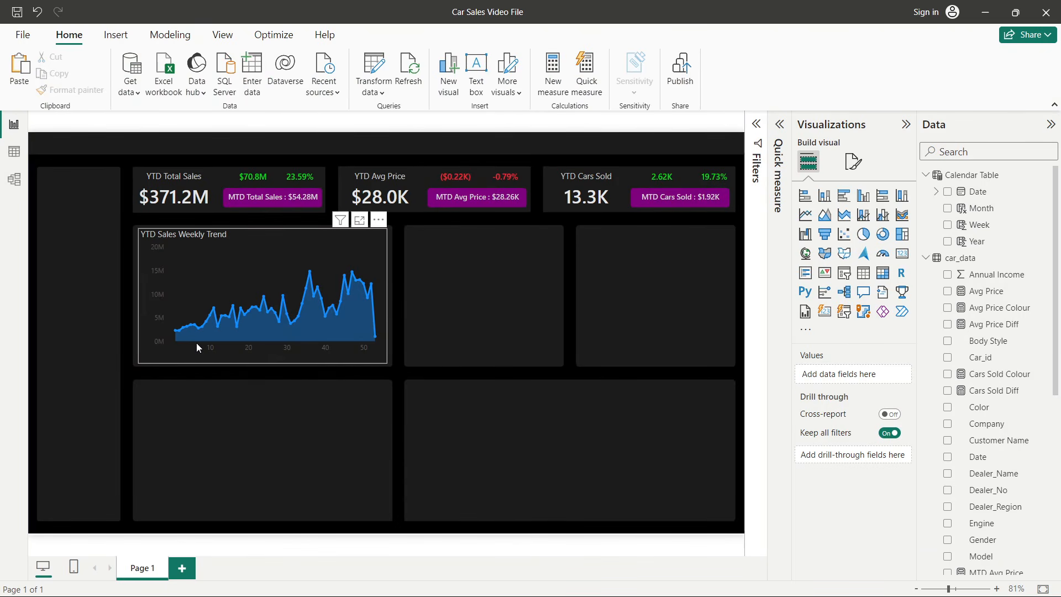
key("alt+Tab")
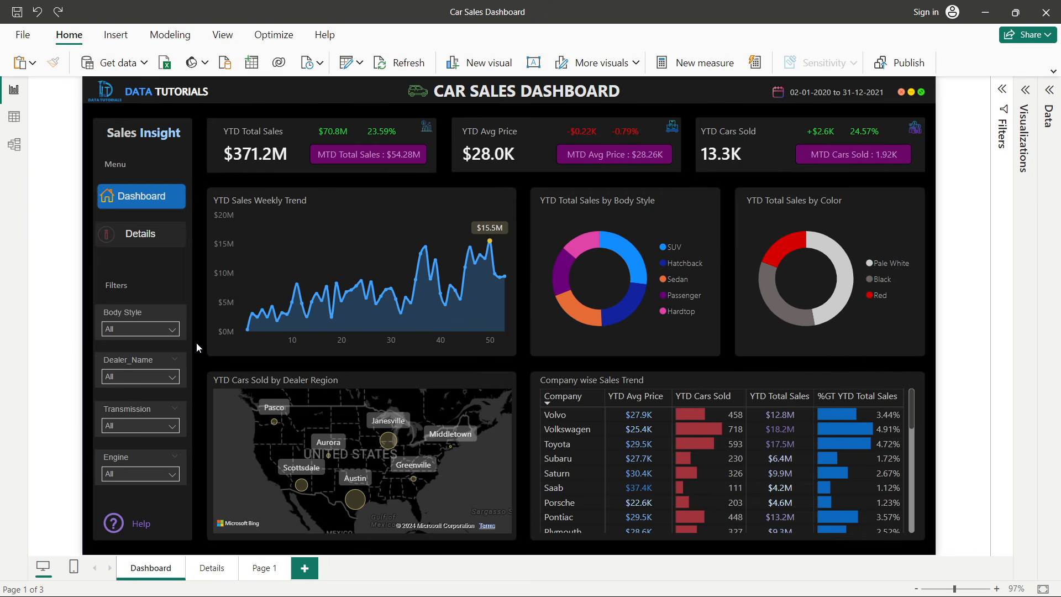
key("alt+Tab")
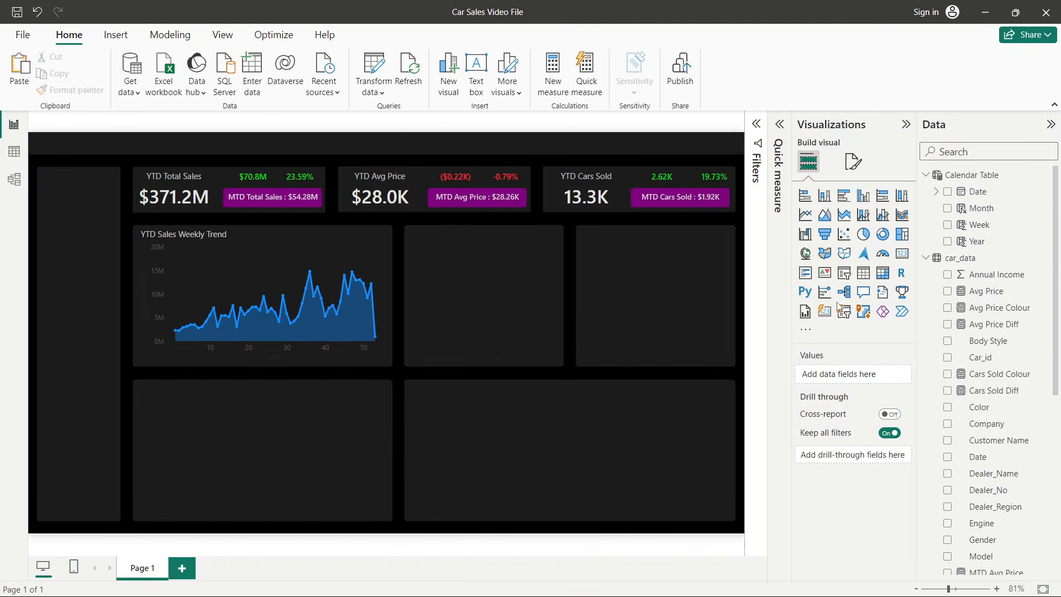
- Resize the YTD Sales Weekly Trend chart to fill its background panel
left_click(268, 356)
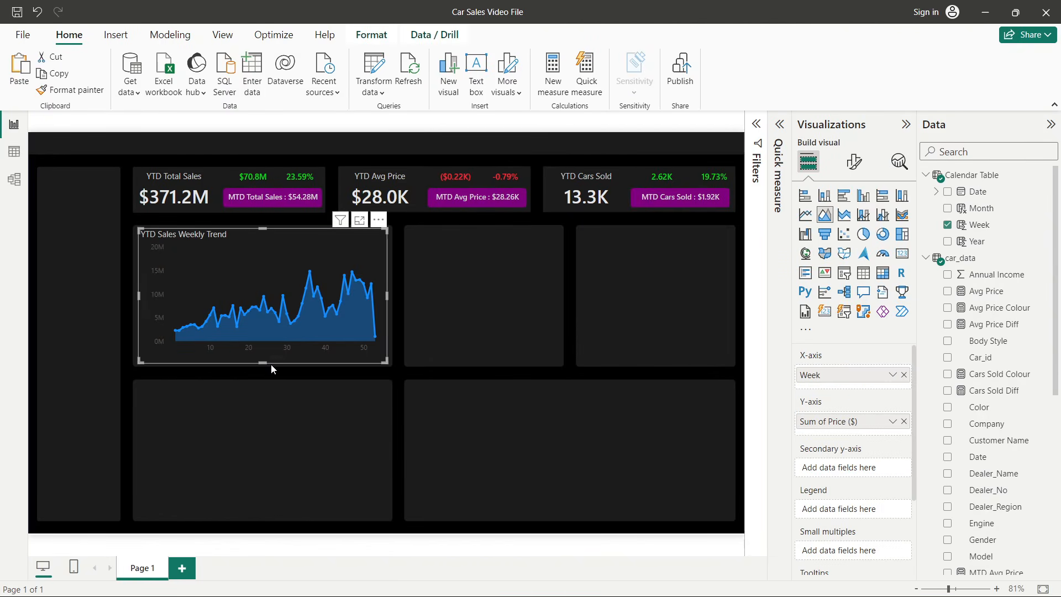
left_click_drag(263, 362, 264, 373)
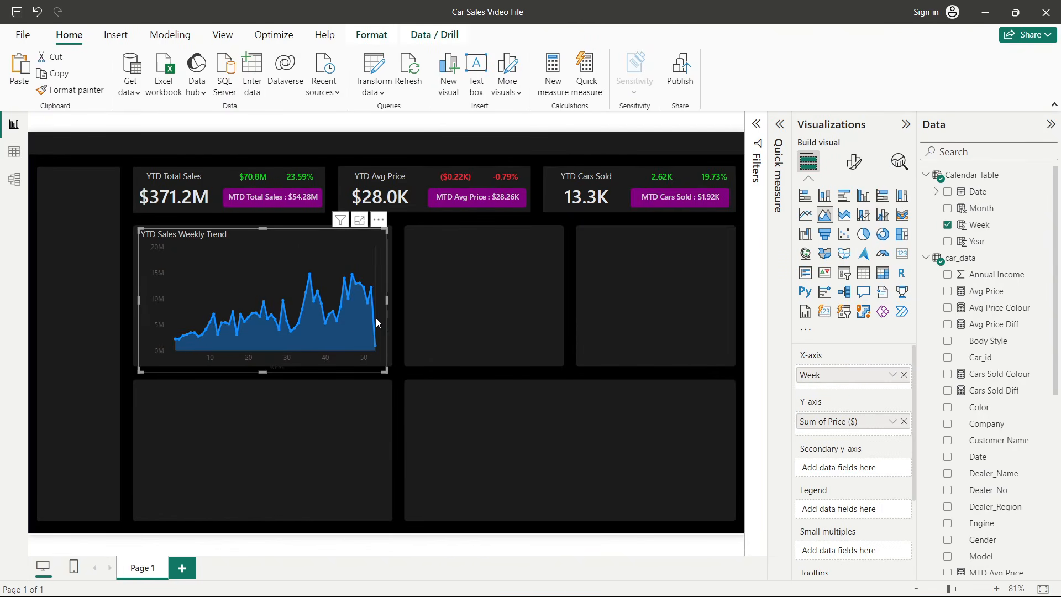
left_click_drag(390, 302, 395, 303)
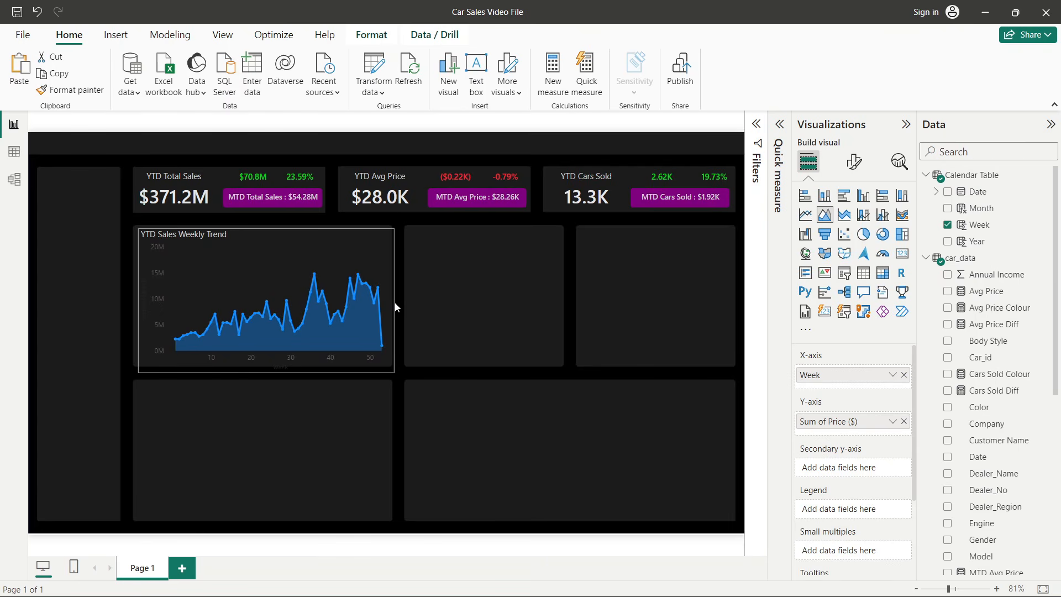
left_click_drag(139, 301, 132, 303)
left_click(124, 307)
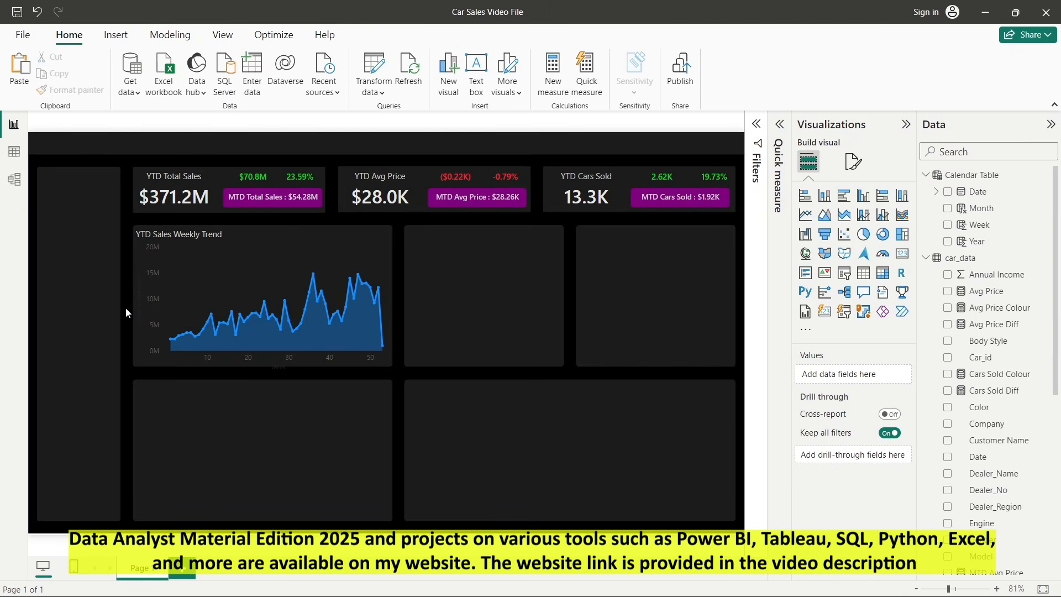
left_click(363, 243)
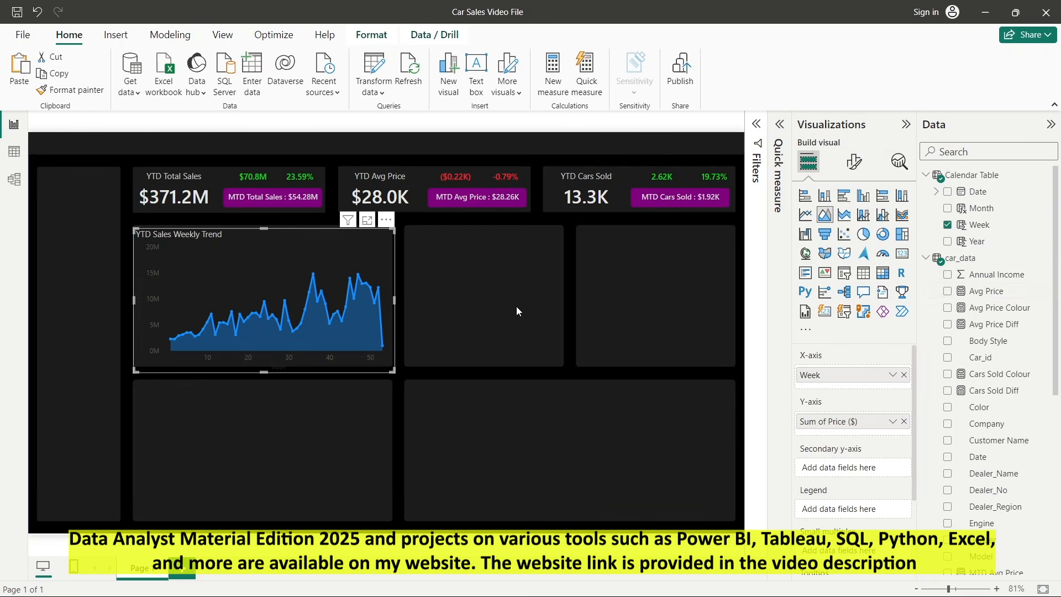
left_click(403, 309)
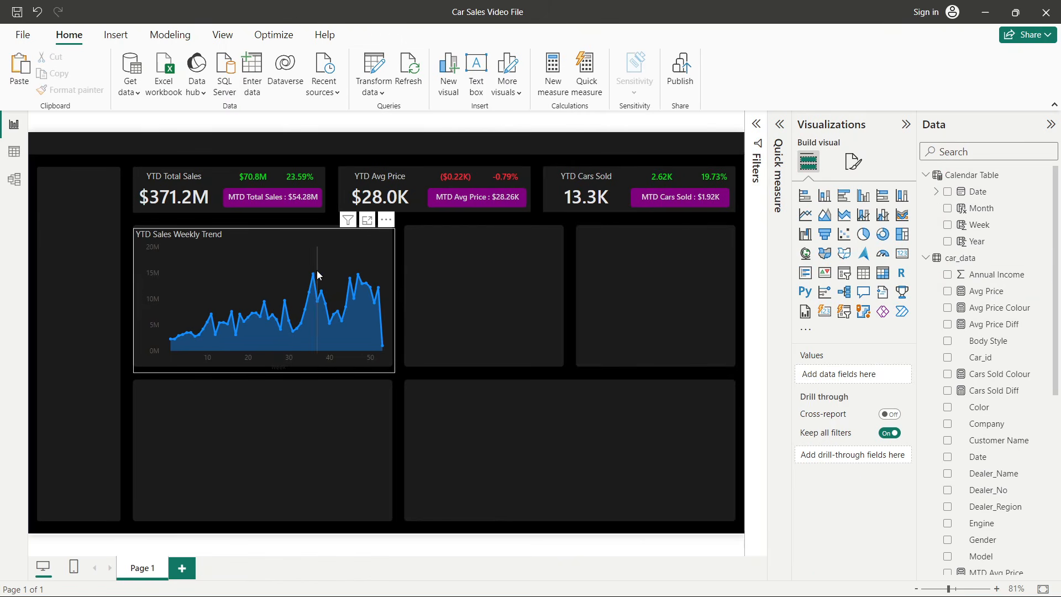
mouse_move(324, 266)
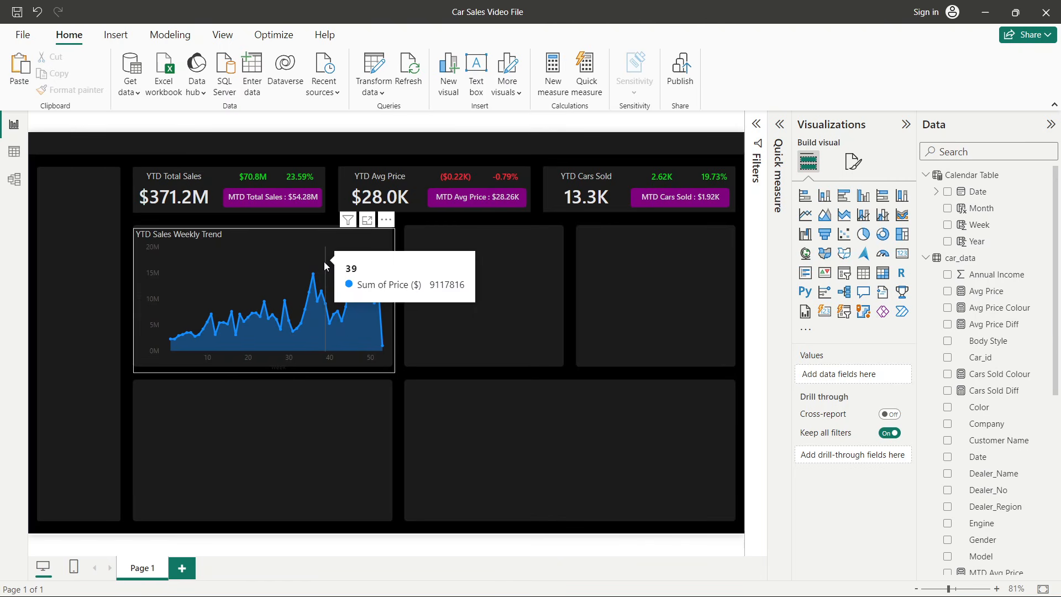
- Create a new measure in the car_data table named Max Point on Area Chart
right_click(1002, 275)
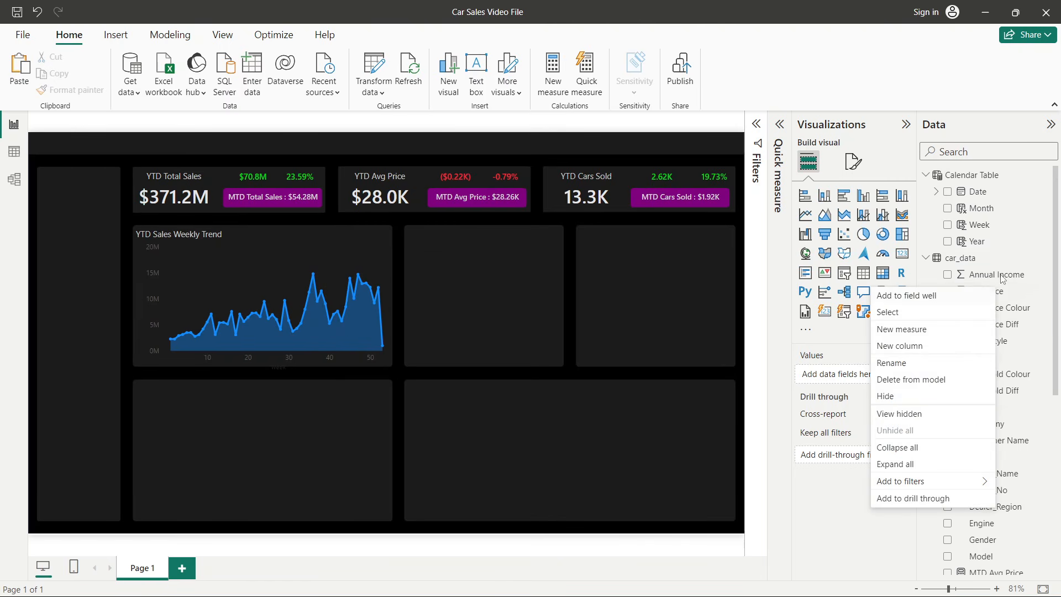
left_click(884, 330)
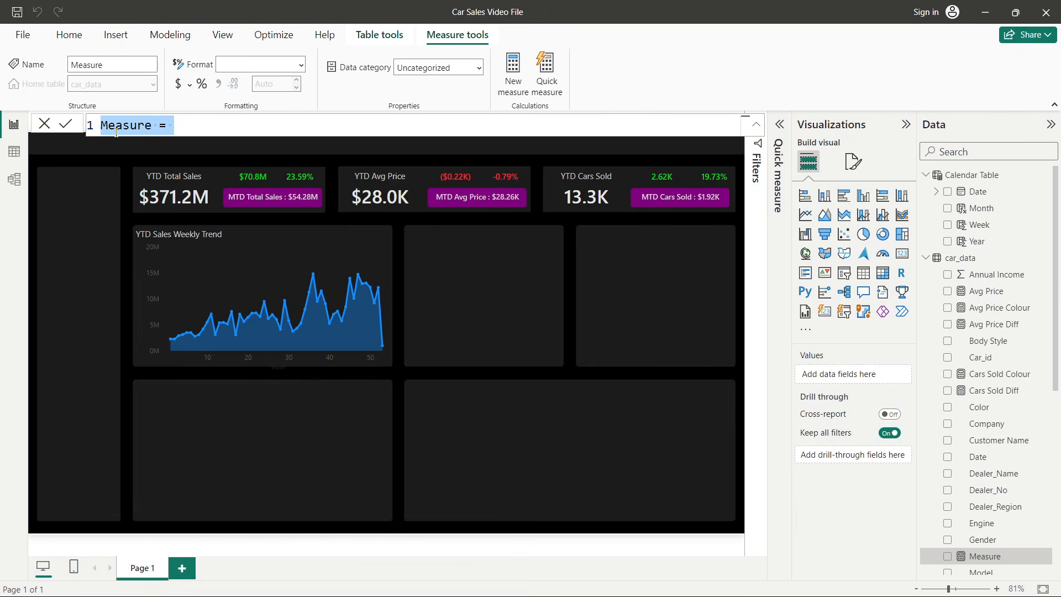
double_click(116, 131)
type("Max Poin")
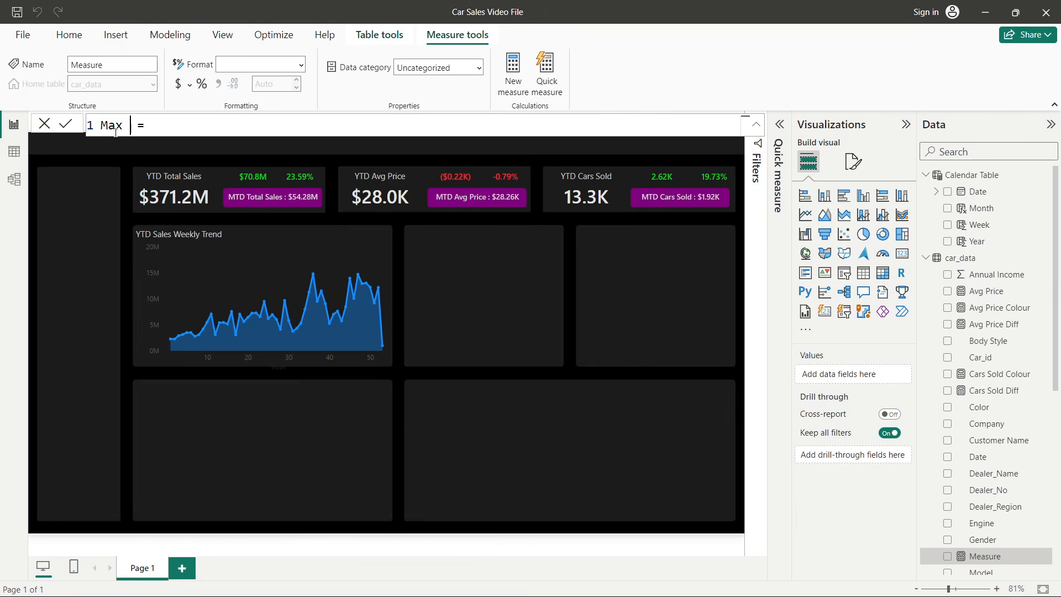
type("t on Area Chart")
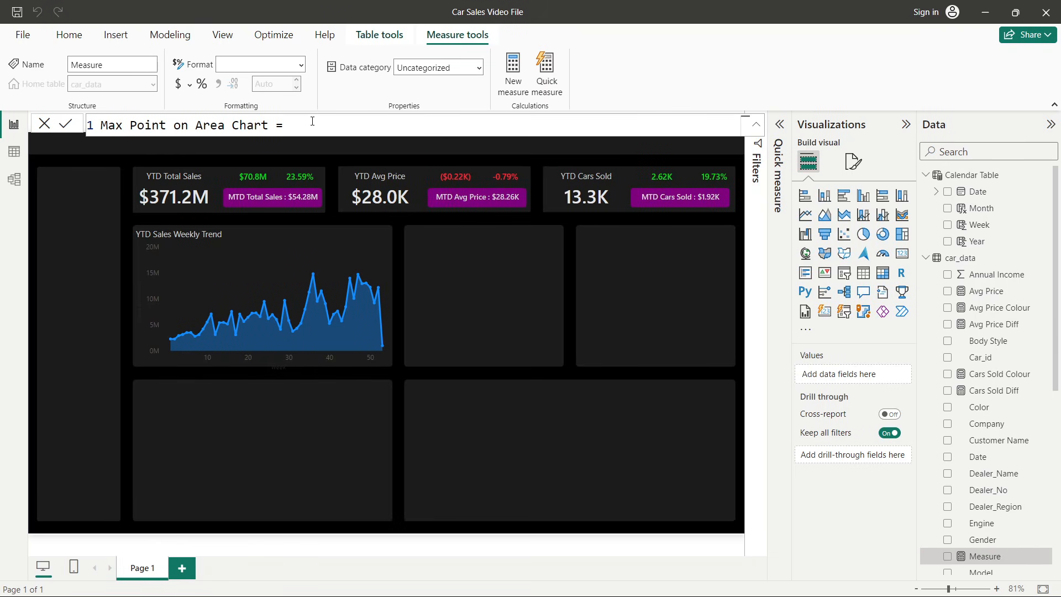
- Start its formula as IF(MAXX(ALLSELECTED('Calendar Table'[Week] using the autocomplete suggestions
type("IF(")
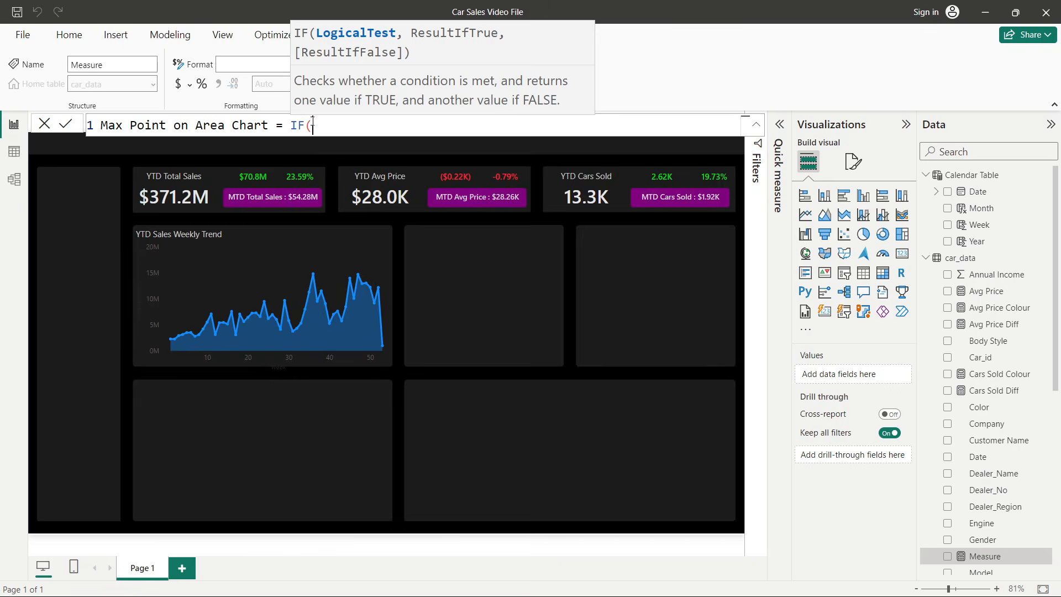
type("maxx")
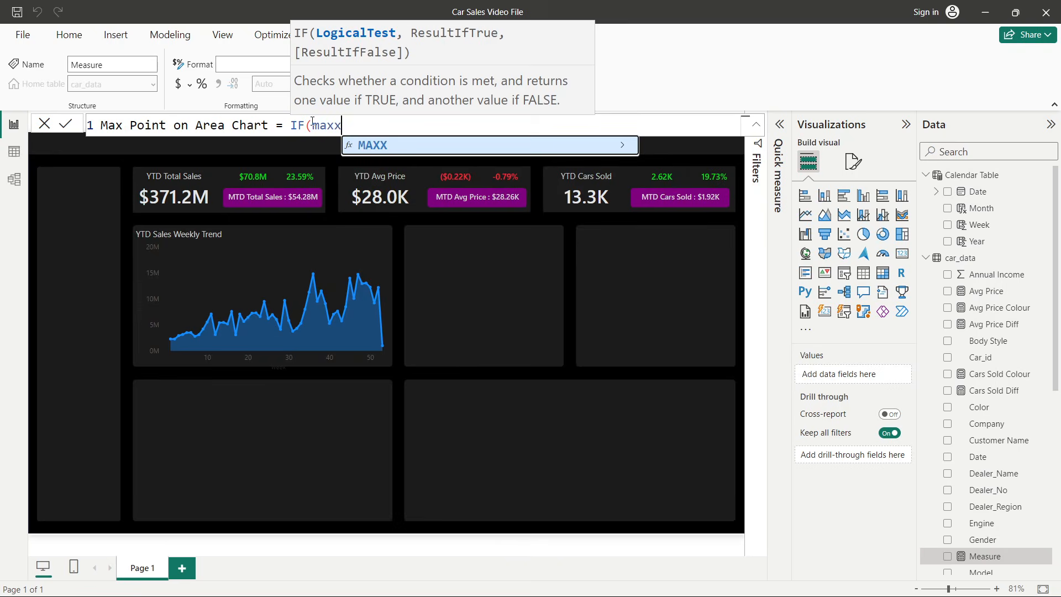
key("Tab")
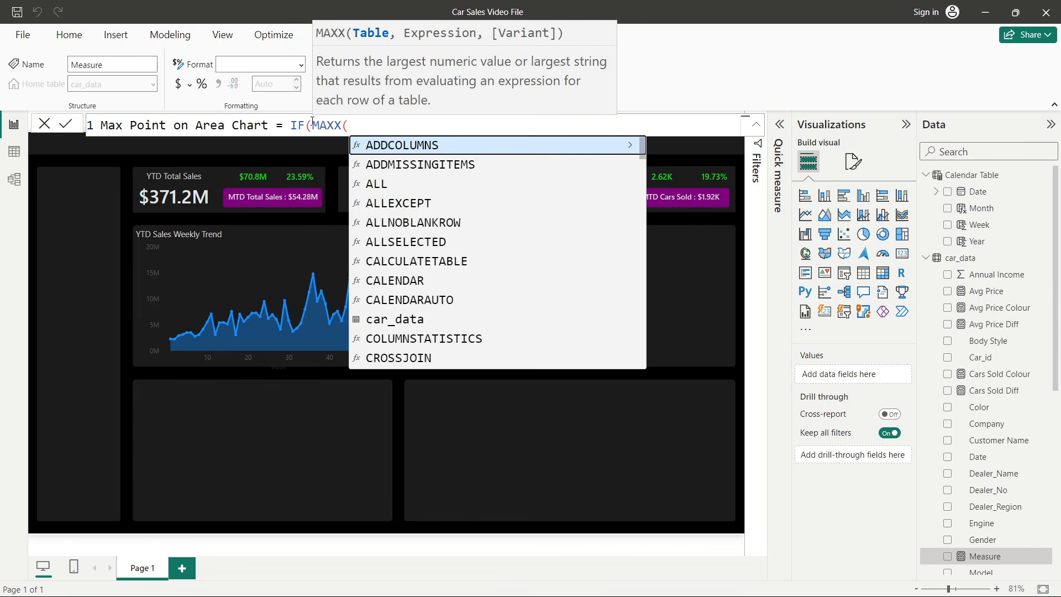
type("all")
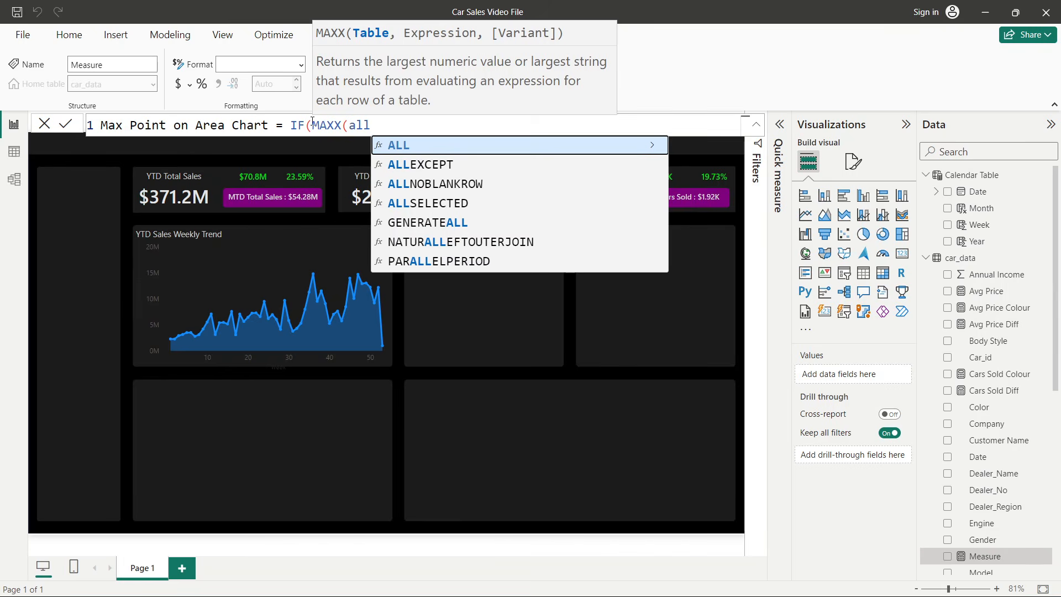
key("Down")
key("Down")
key("Down")
key("Tab")
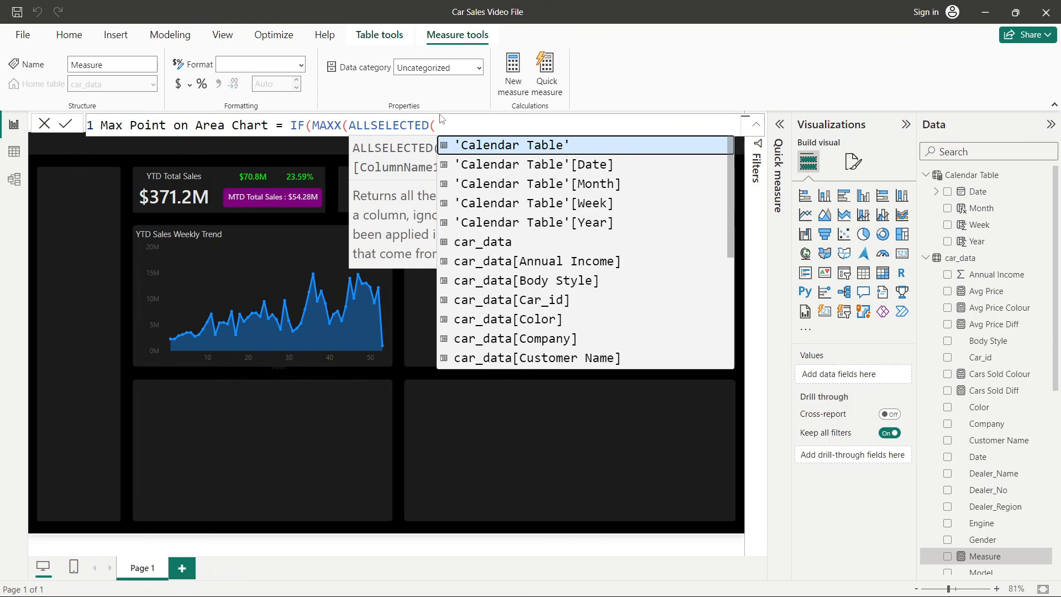
type("calen")
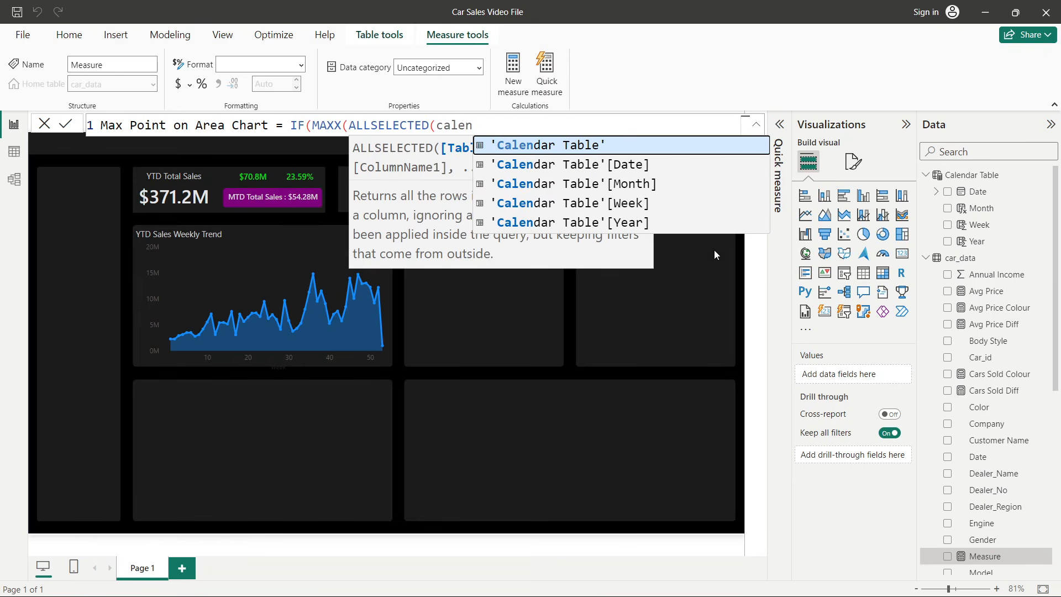
left_click(605, 203)
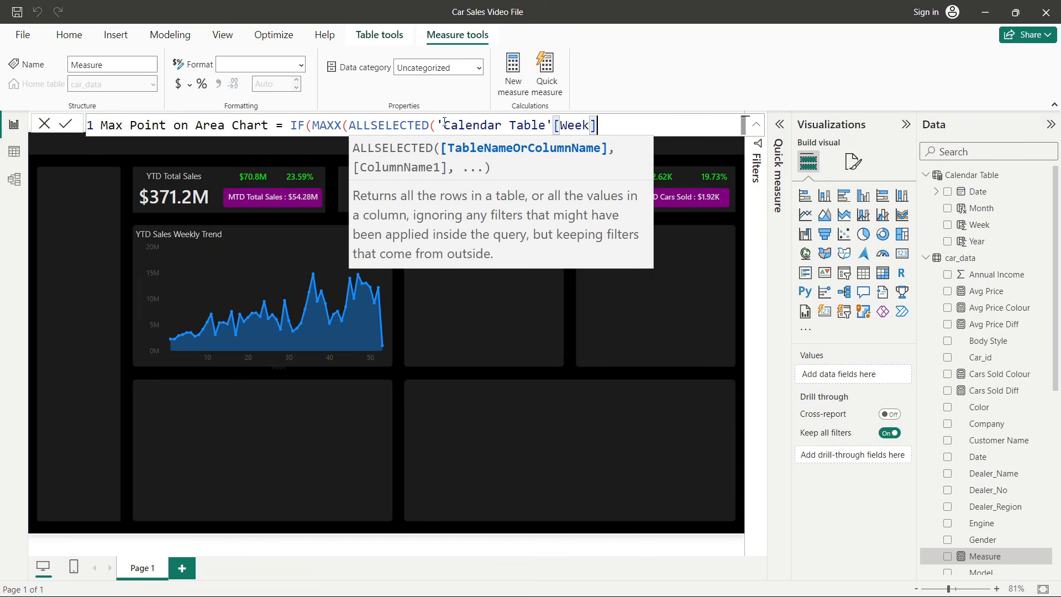
- Add a comma after the Week column, commit the unfinished formula and leave the formula bar
type(",")
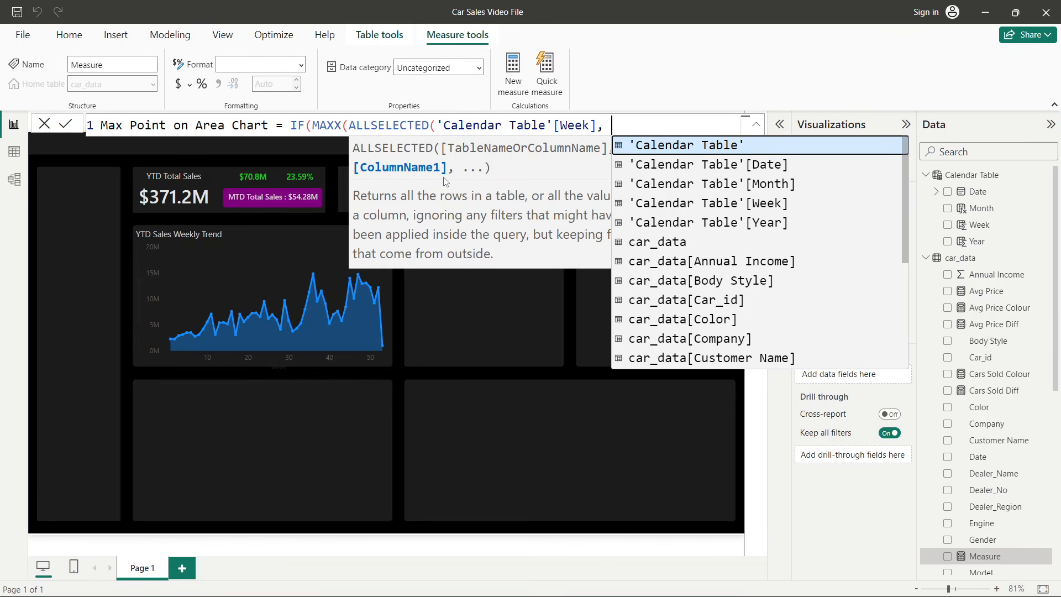
type("sum")
key("BackSpace")
key("BackSpace")
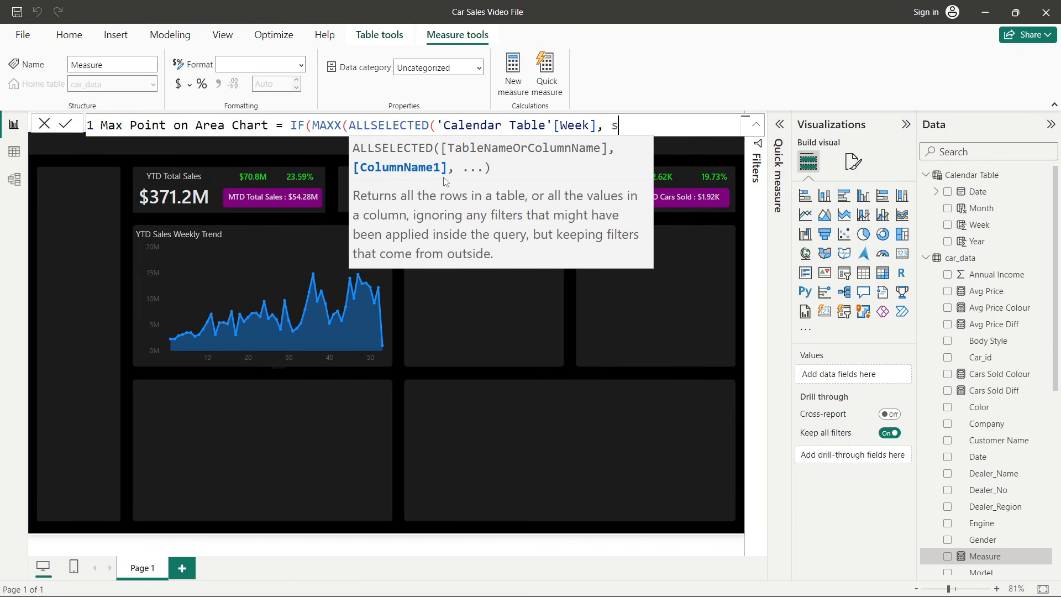
key("BackSpace")
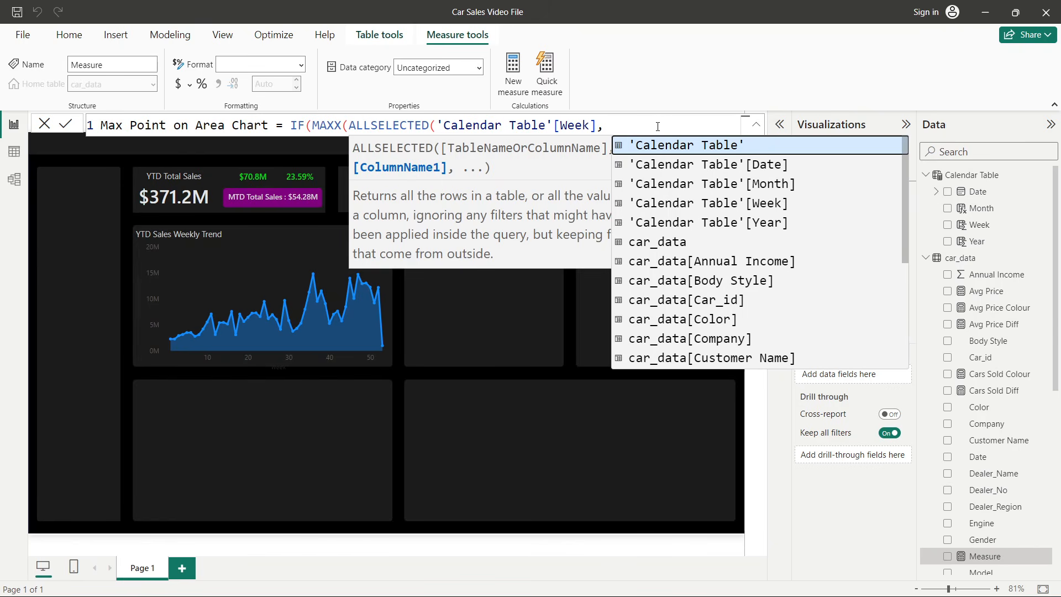
left_click(35, 160)
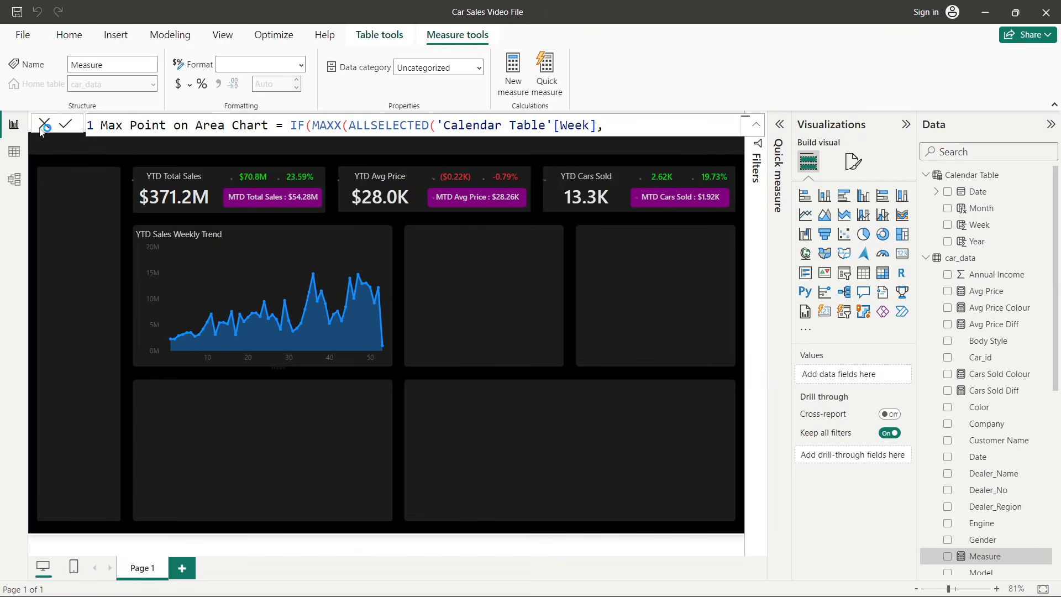
key("Return")
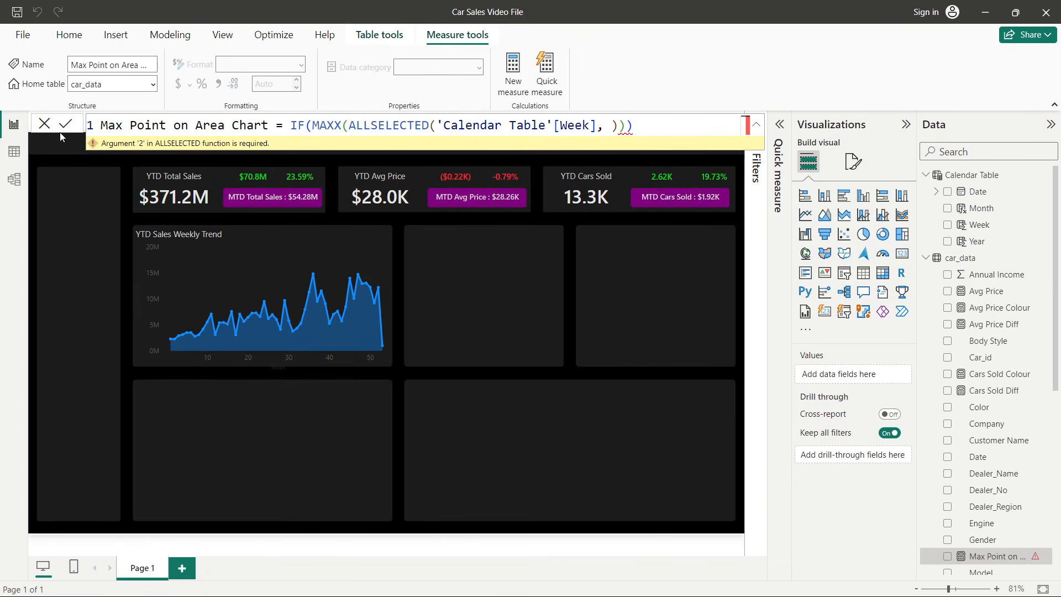
left_click(44, 125)
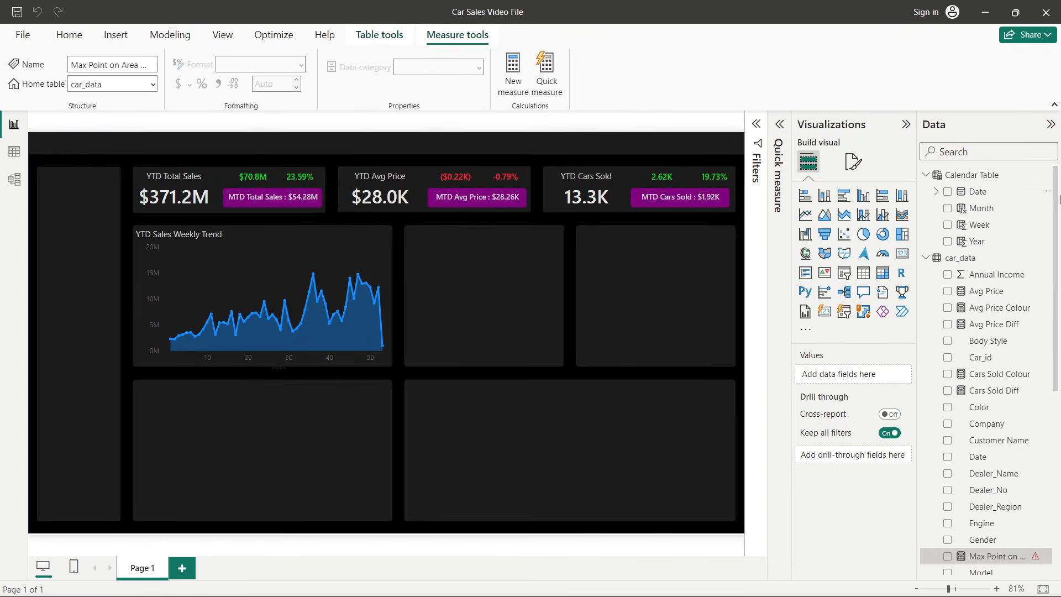
- Create a new measure Total Sales = SUM(car_data[Price ($)]) and commit it
right_click(978, 292)
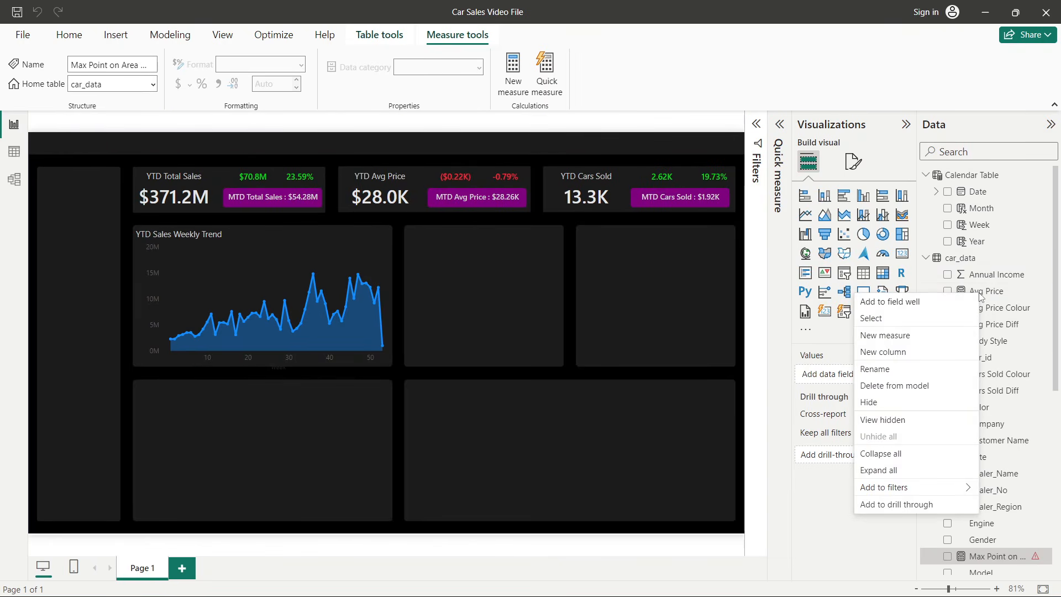
left_click(886, 335)
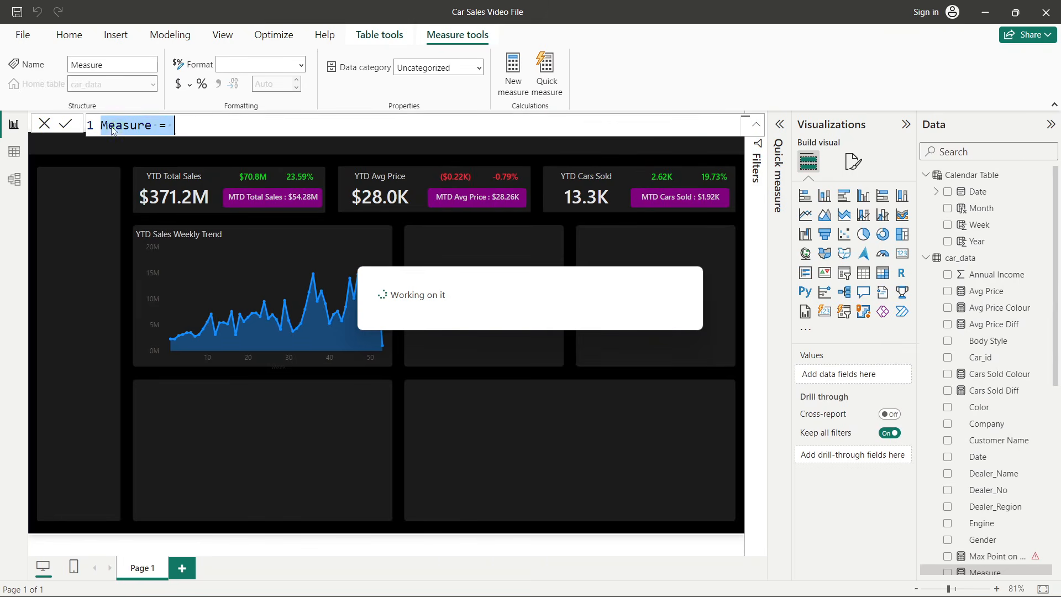
double_click(112, 127)
type("Total Sales = ")
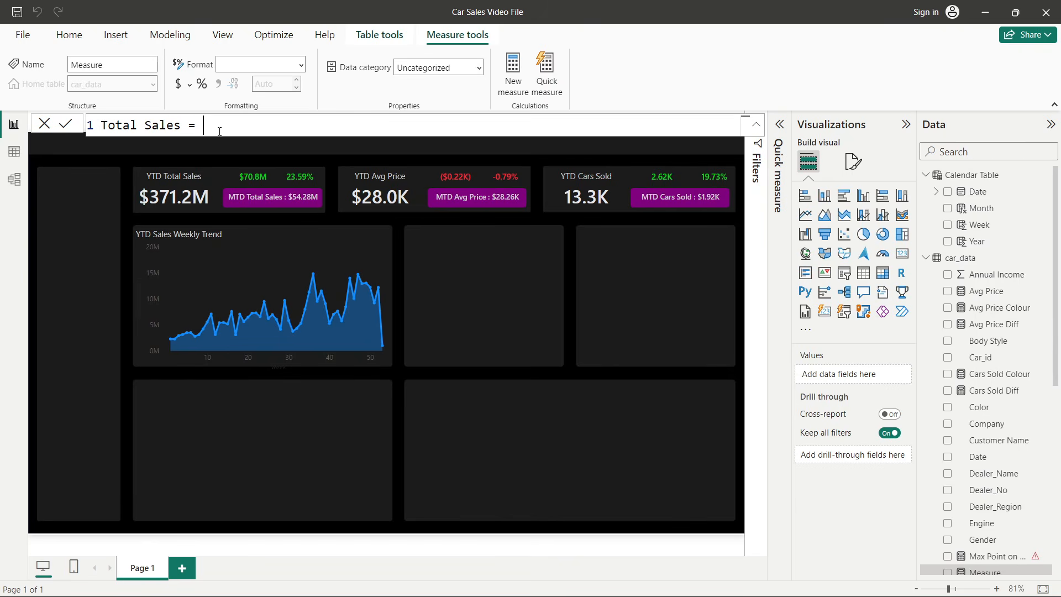
type("SUM(pr")
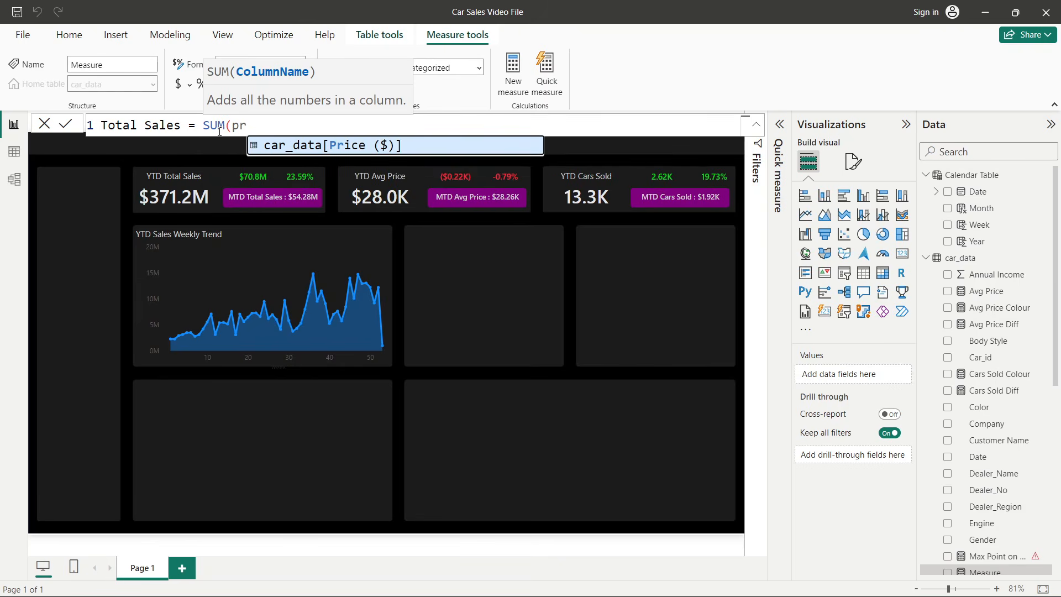
key("Tab")
type(")")
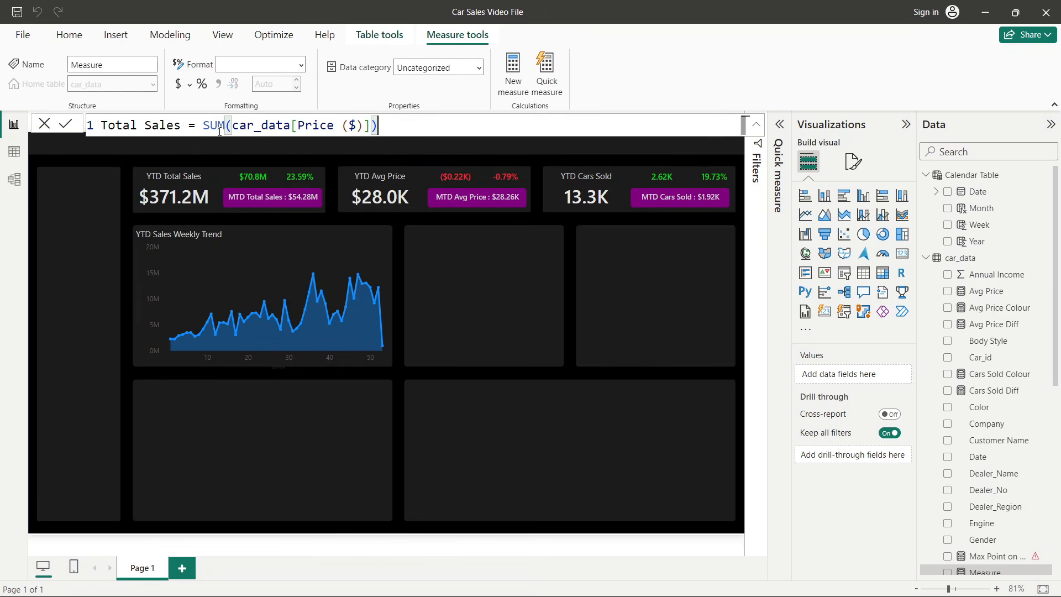
key("Return")
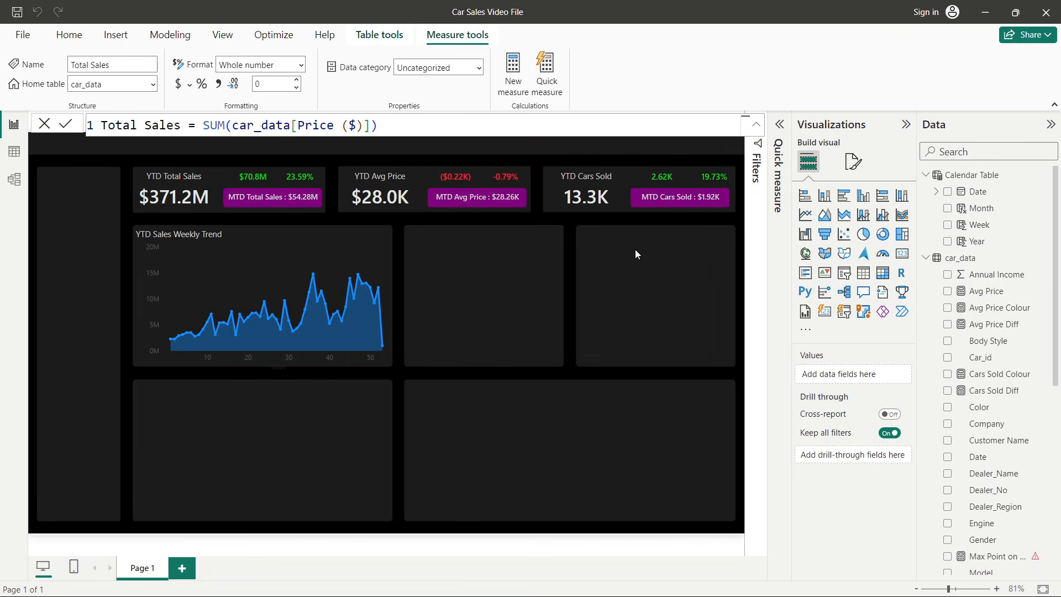
left_click(43, 128)
- Create another new measure named Max Point and begin its formula with IF(
right_click(967, 303)
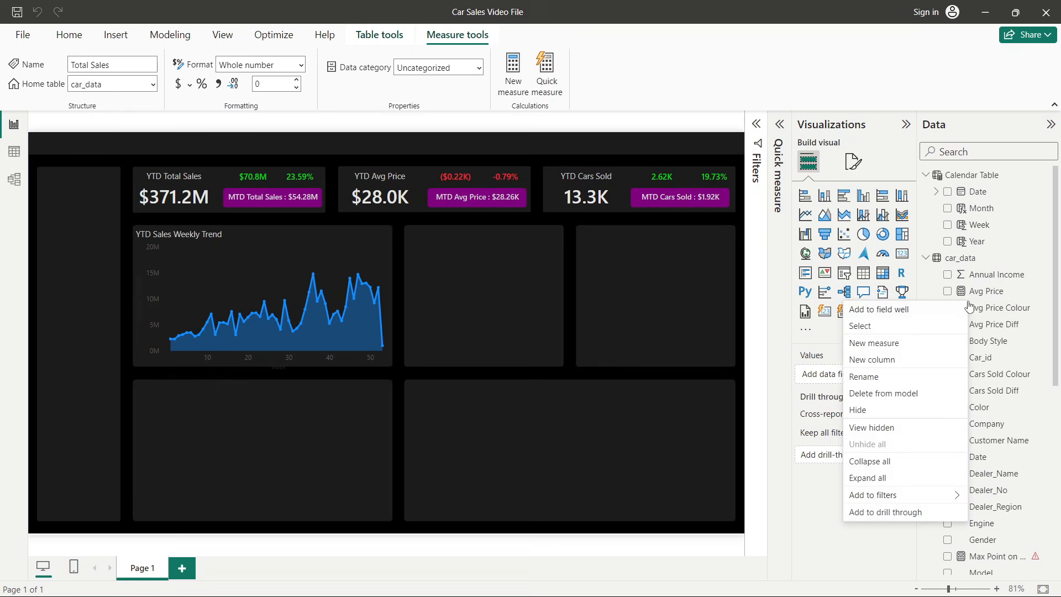
left_click(896, 349)
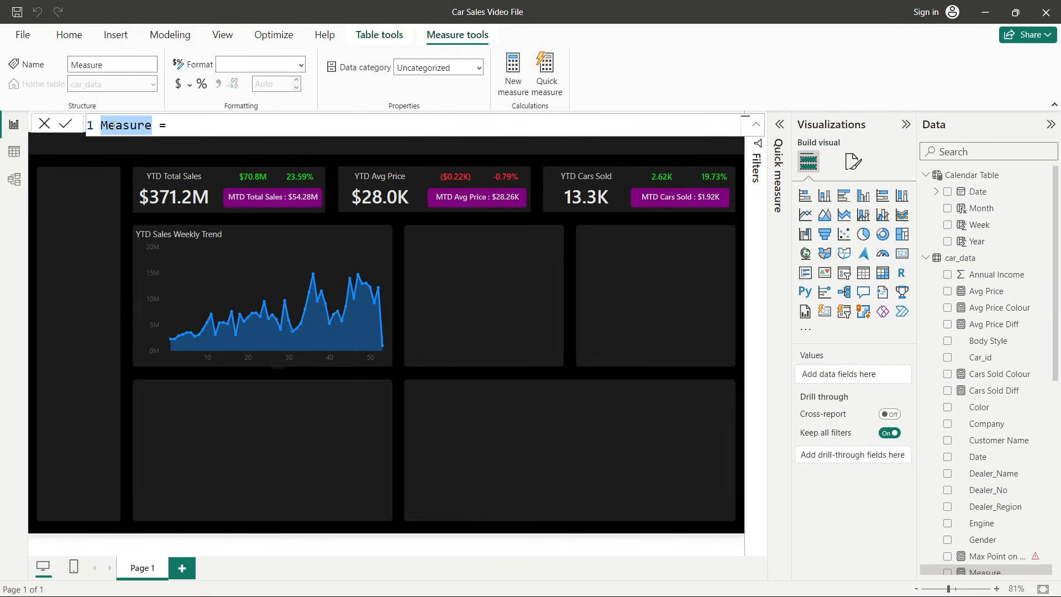
type("Maxx")
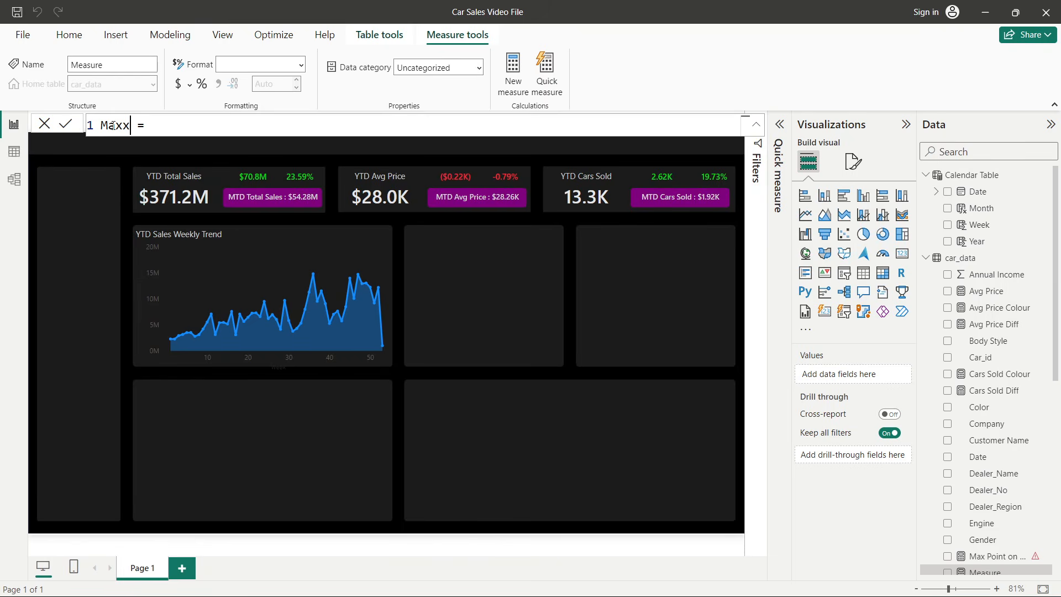
key("BackSpace")
type("Point")
type("if")
key("Tab")
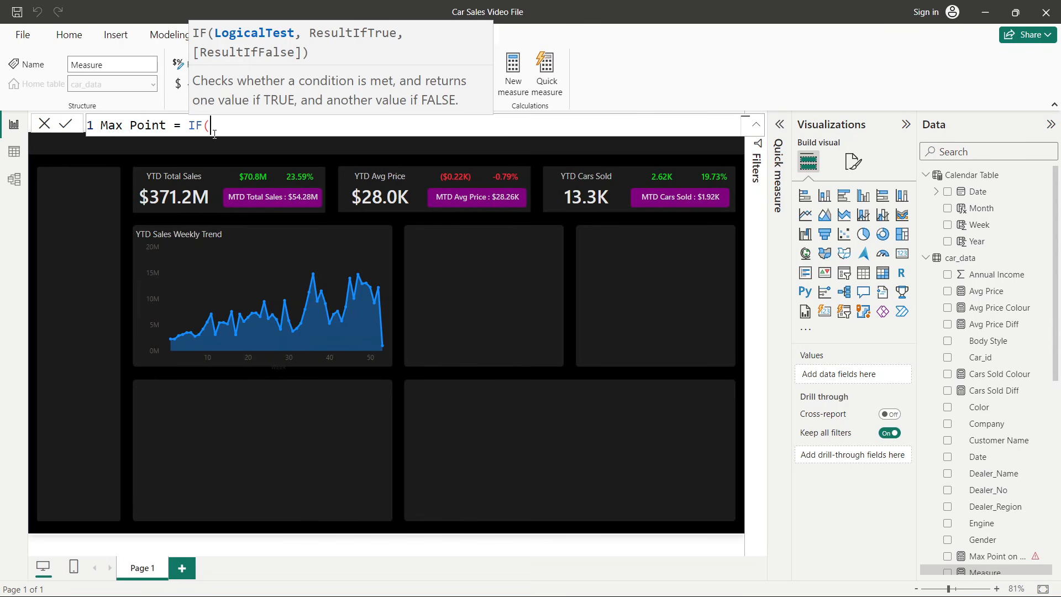
- Extend the Max Point formula with MAXX(ALLSELECTED('Calendar Table'[Week]
type("maxx")
key("Tab")
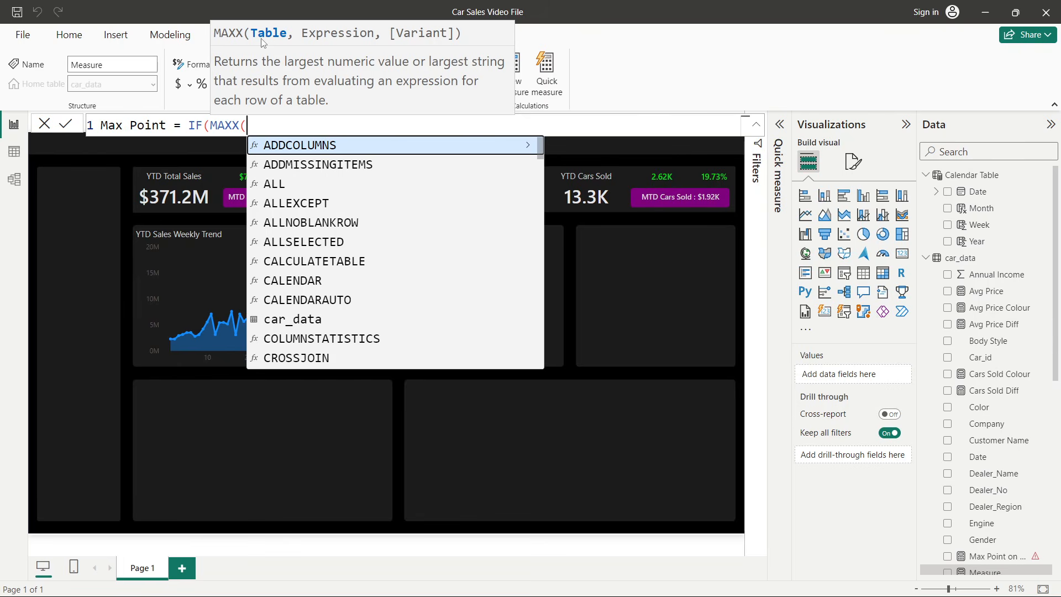
type("all")
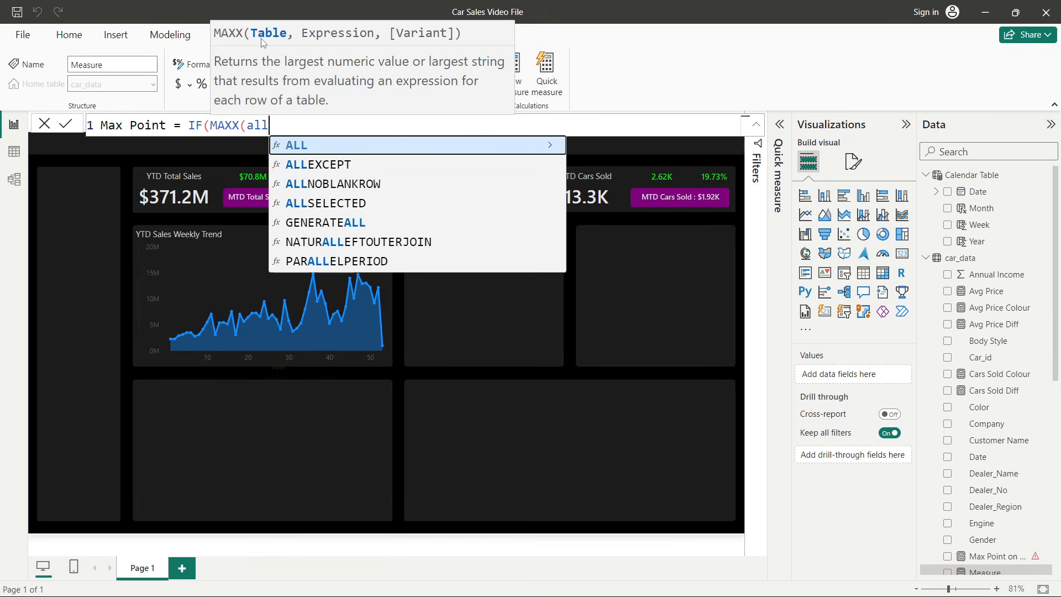
key("Down")
key("Down")
key("Down")
key("Tab")
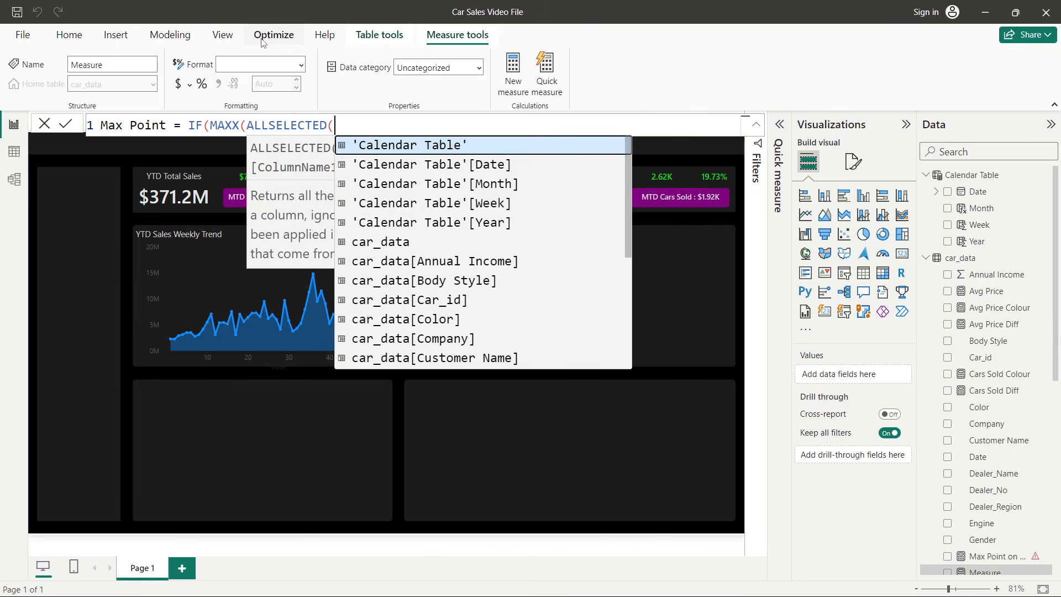
type("cale")
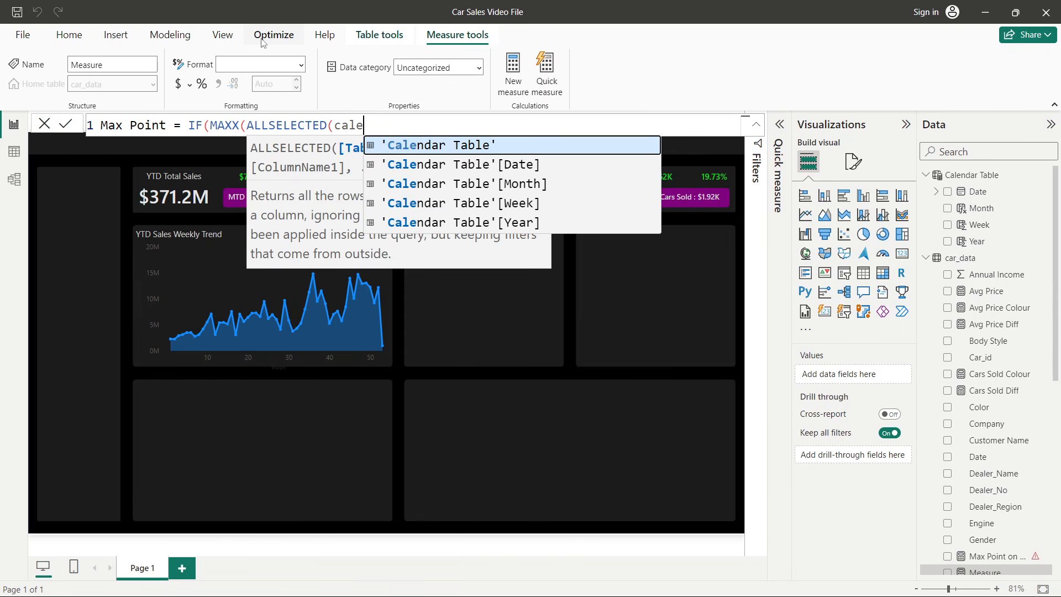
left_click(516, 205)
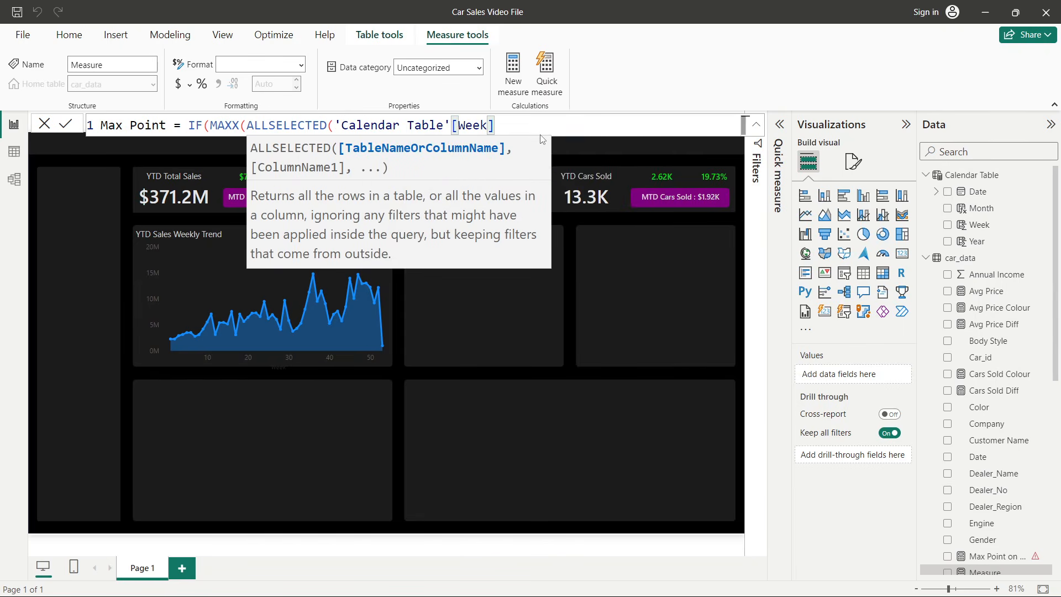
- Close ALLSELECTED and complete MAXX with [Total Sales] as its expression in the Max Point formula
type(", tot")
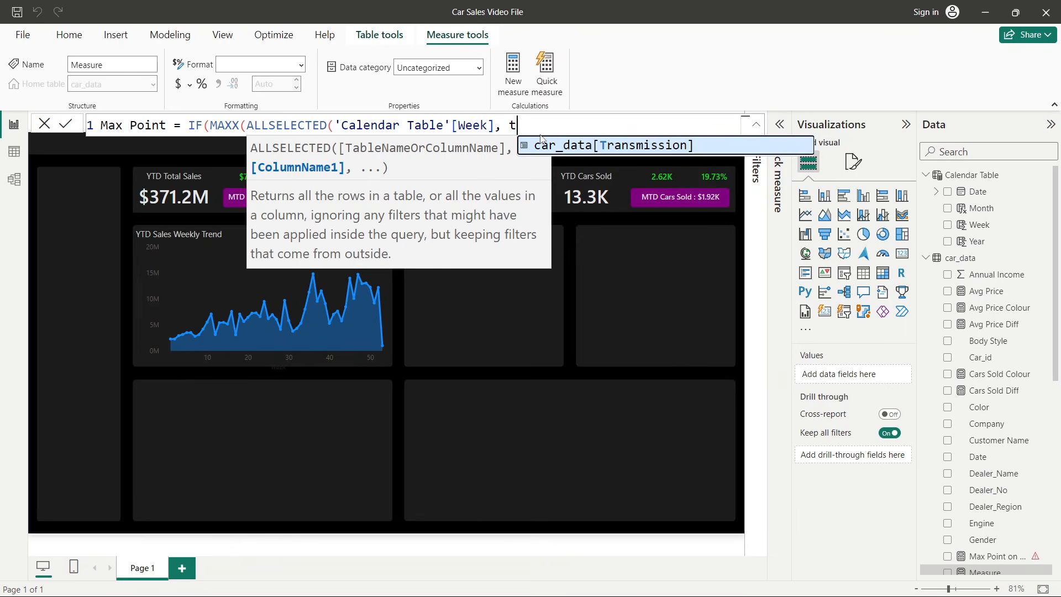
key("BackSpace")
key("BackSpace")
key("BackSpace")
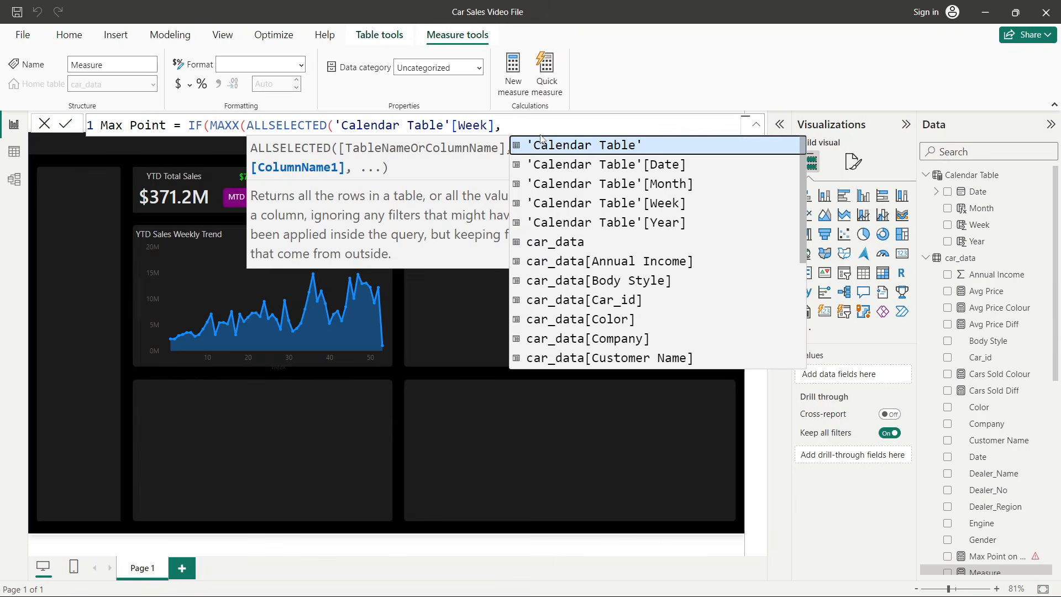
left_click(497, 128)
type("),")
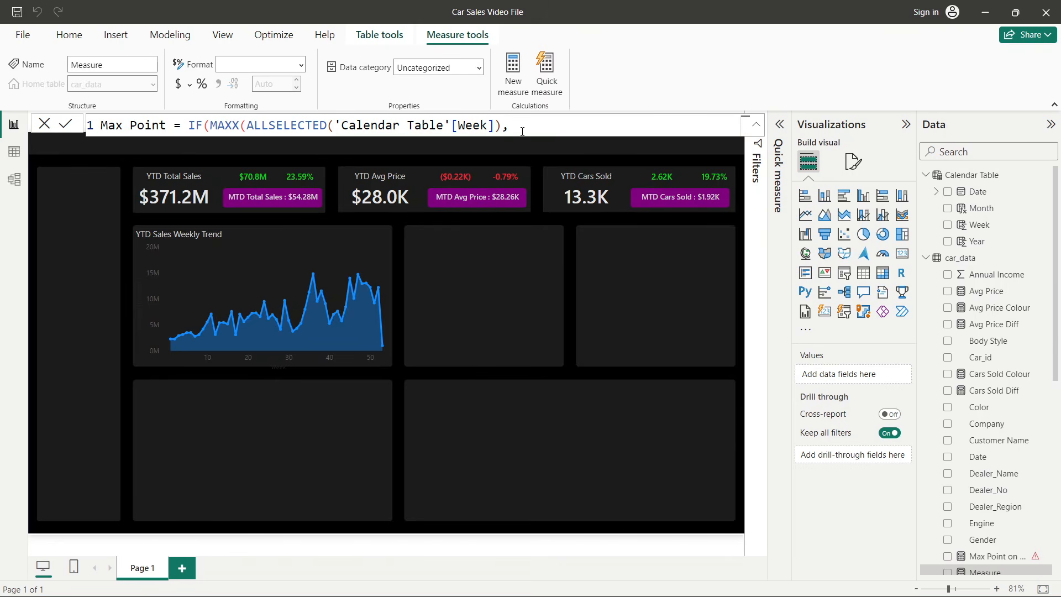
key("BackSpace")
type(", ")
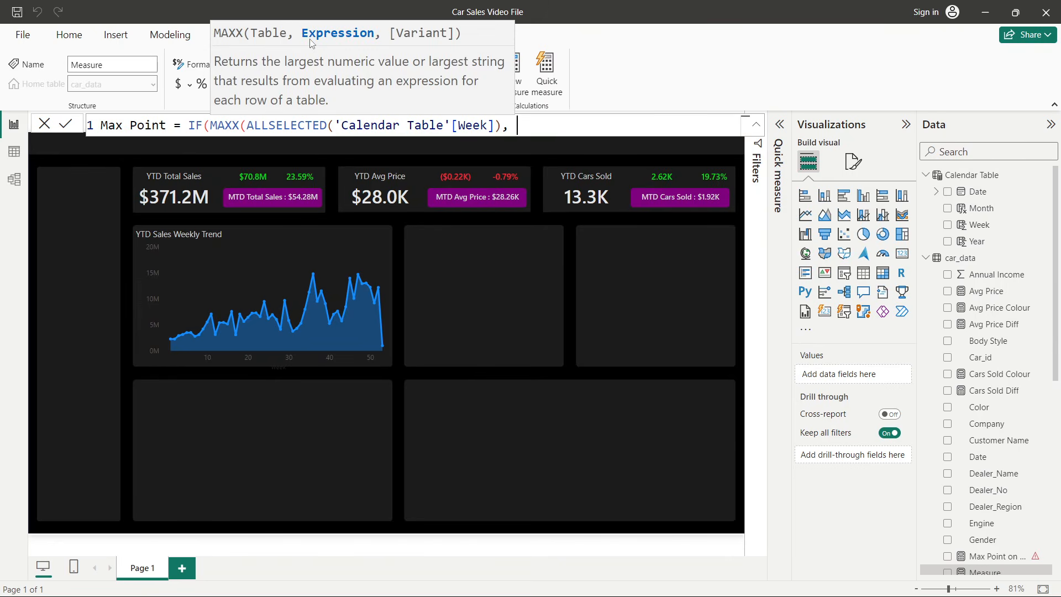
type("tot")
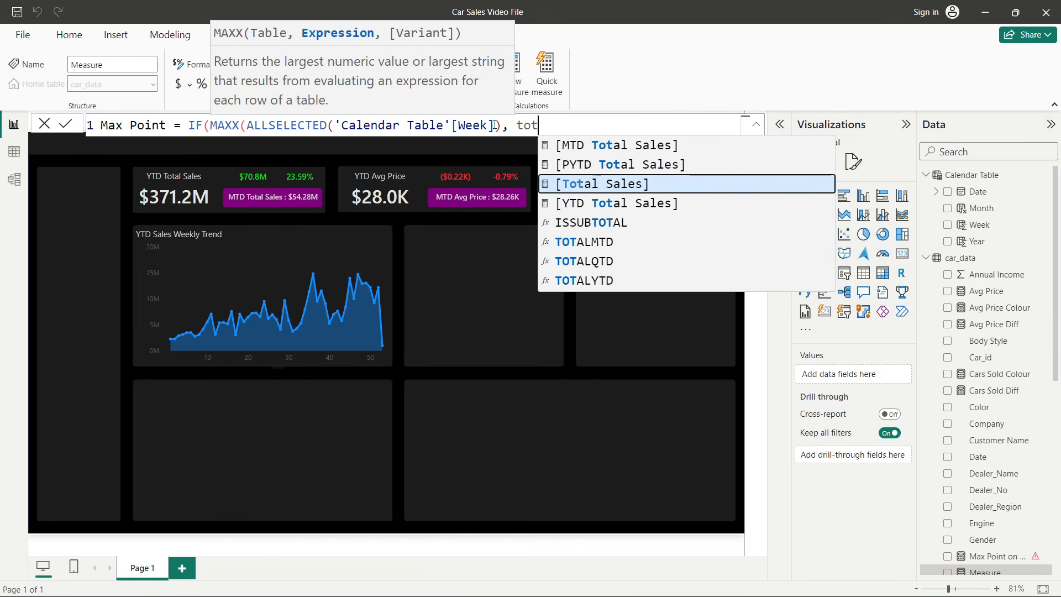
key("Tab")
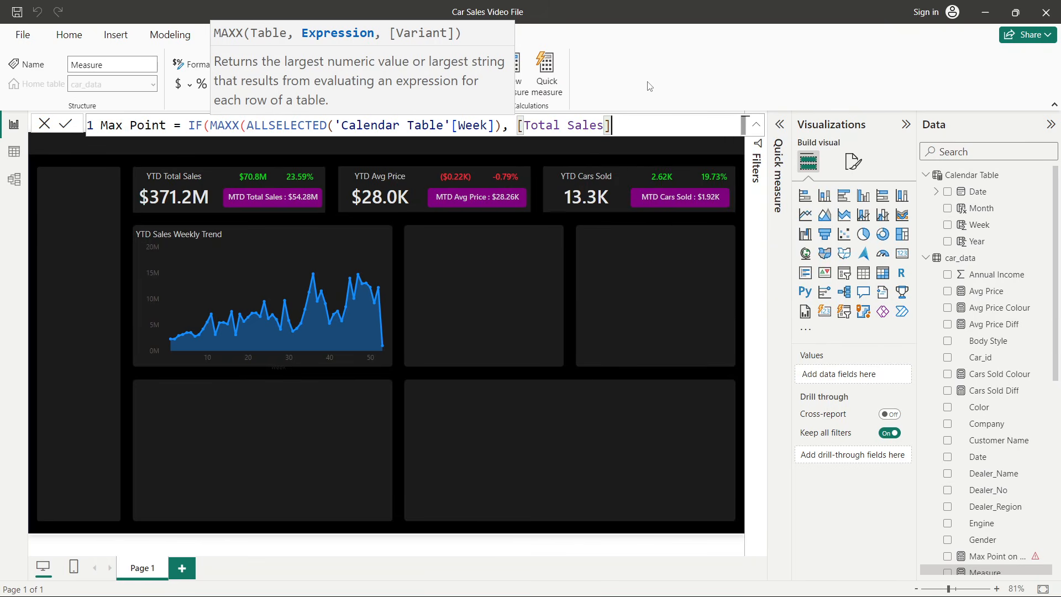
type(")")
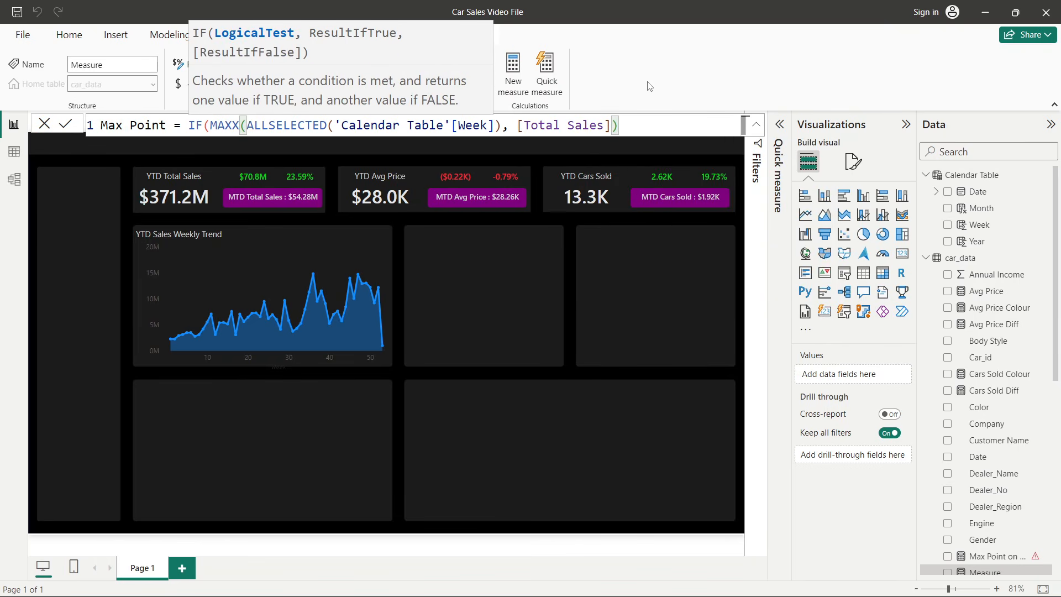
type(" = to")
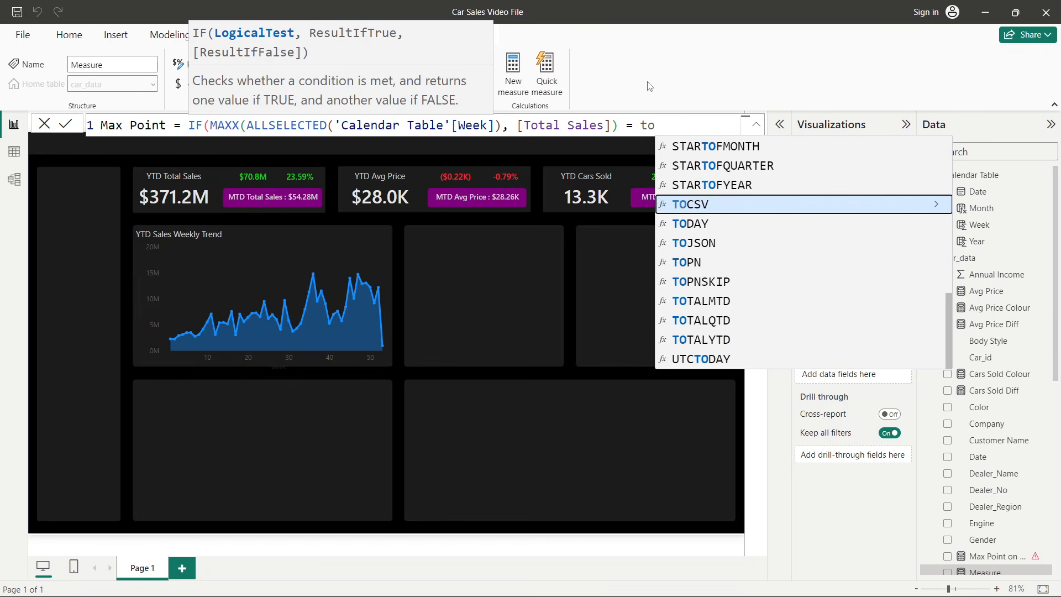
type("t")
- Compare the MAXX result with [Total Sales] by adding = [Total Sales], as the IF condition
key("Tab")
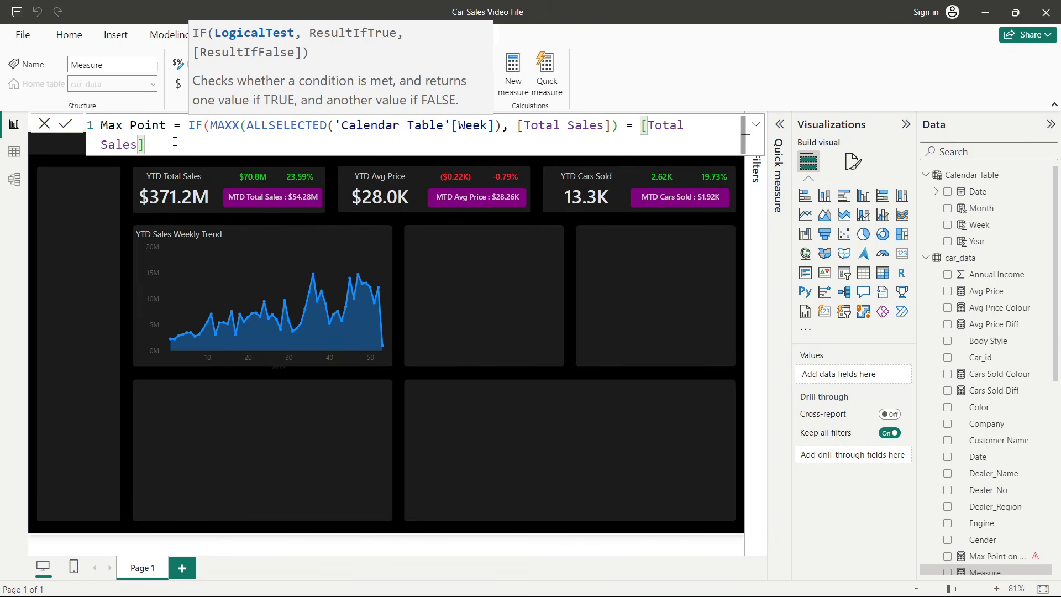
type(",")
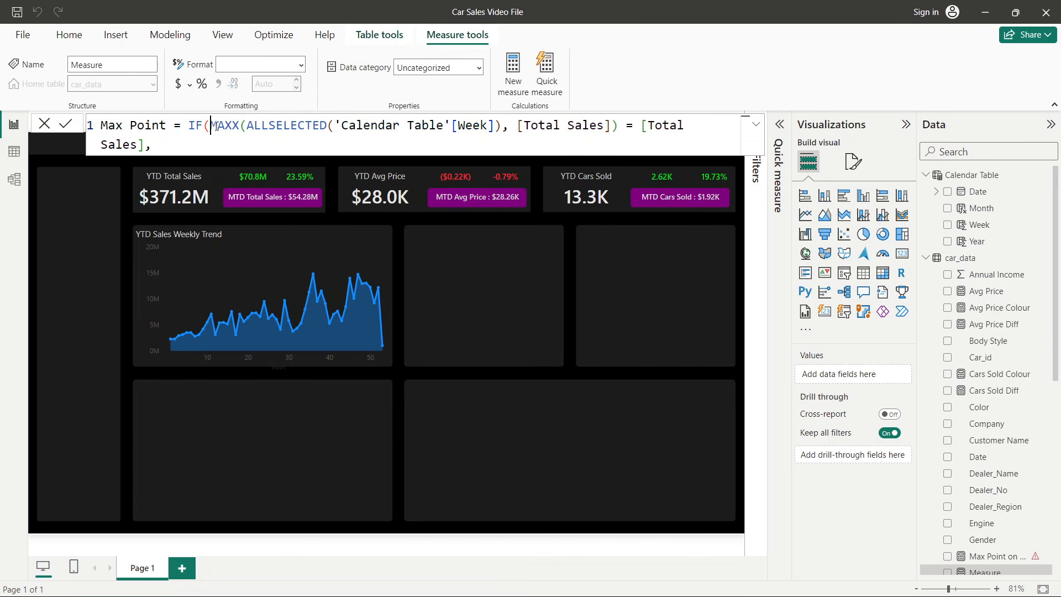
- Copy the MAXX(ALLSELECTED('Calendar Table'[Week]), [Total Sales]) expression and paste it as the IF's true result
left_click_drag(210, 126, 618, 126)
key("ctrl+c")
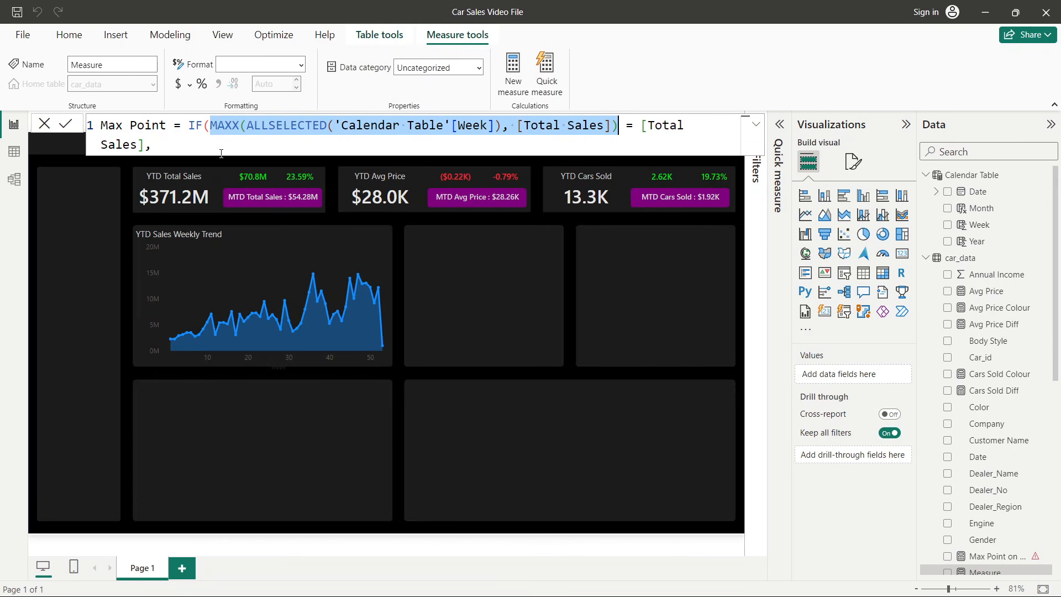
left_click(197, 148)
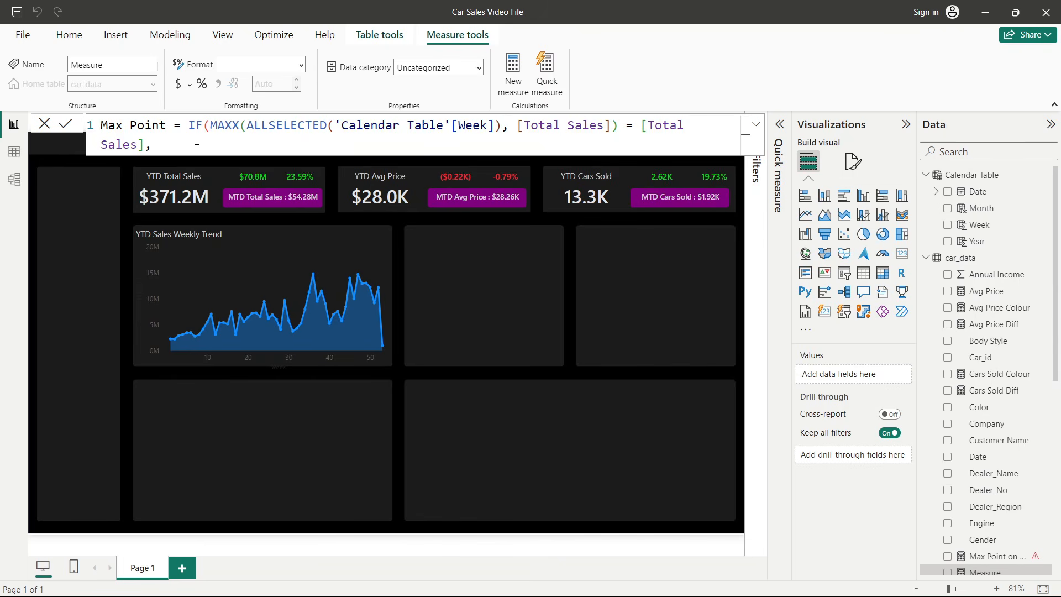
key("ctrl+v")
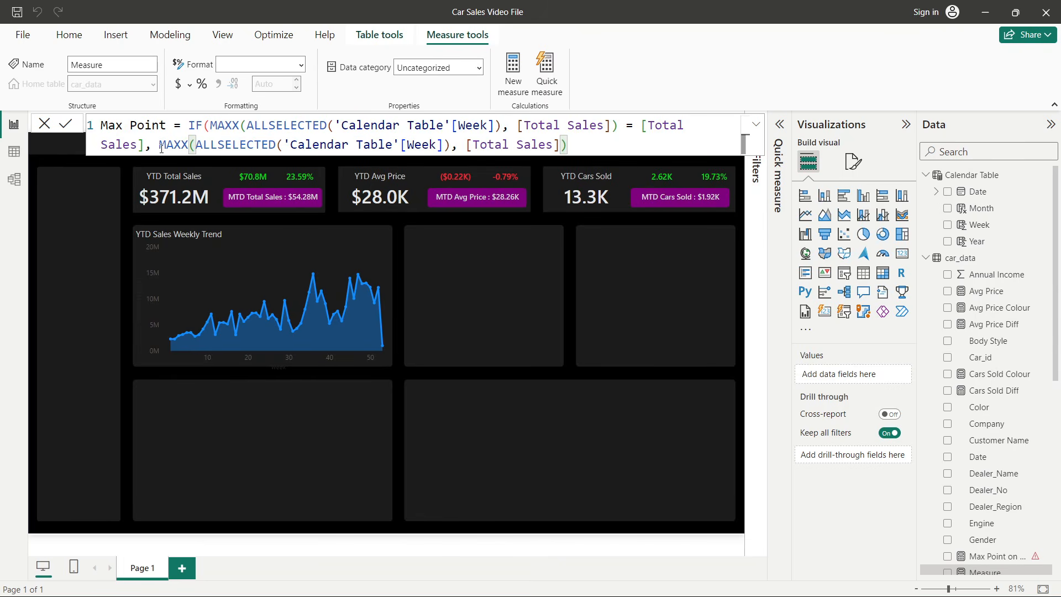
left_click_drag(161, 148, 496, 149)
left_click(656, 140)
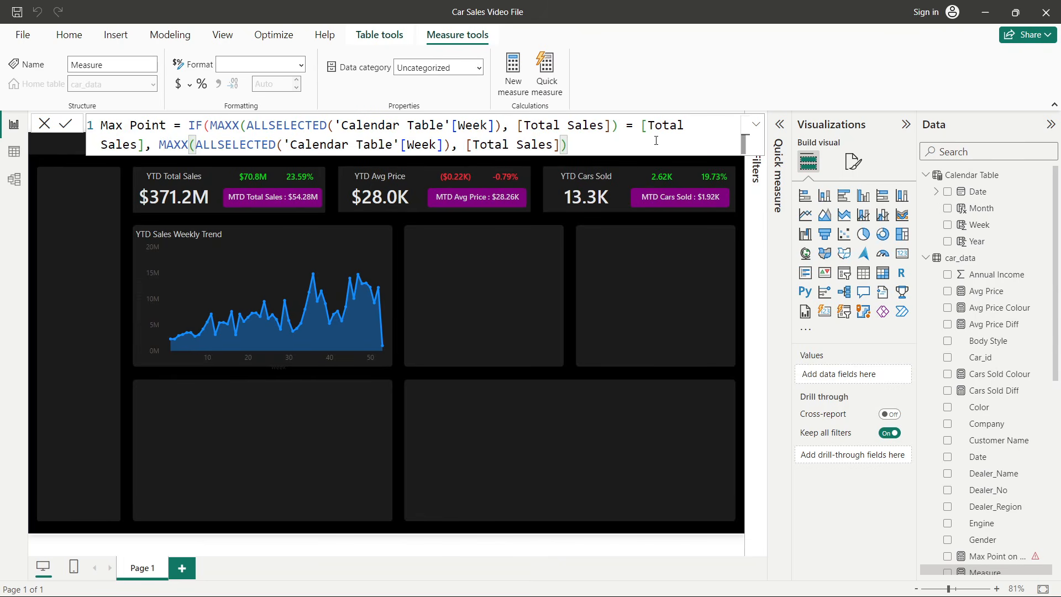
- Finish the formula with BLANK() as the false result, close the brackets and commit the Max Point measure
type(", ")
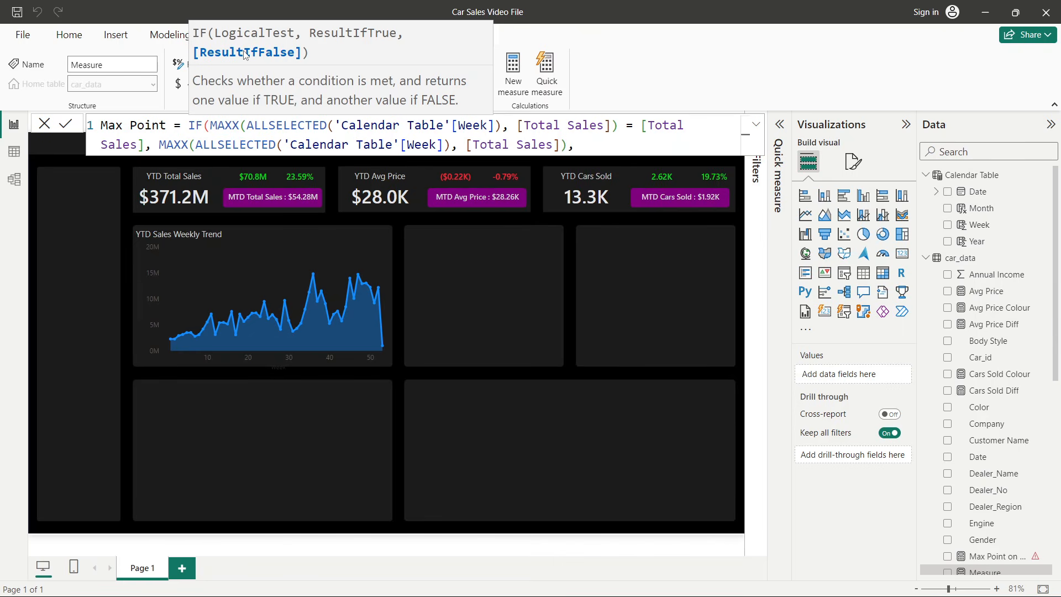
type("bl")
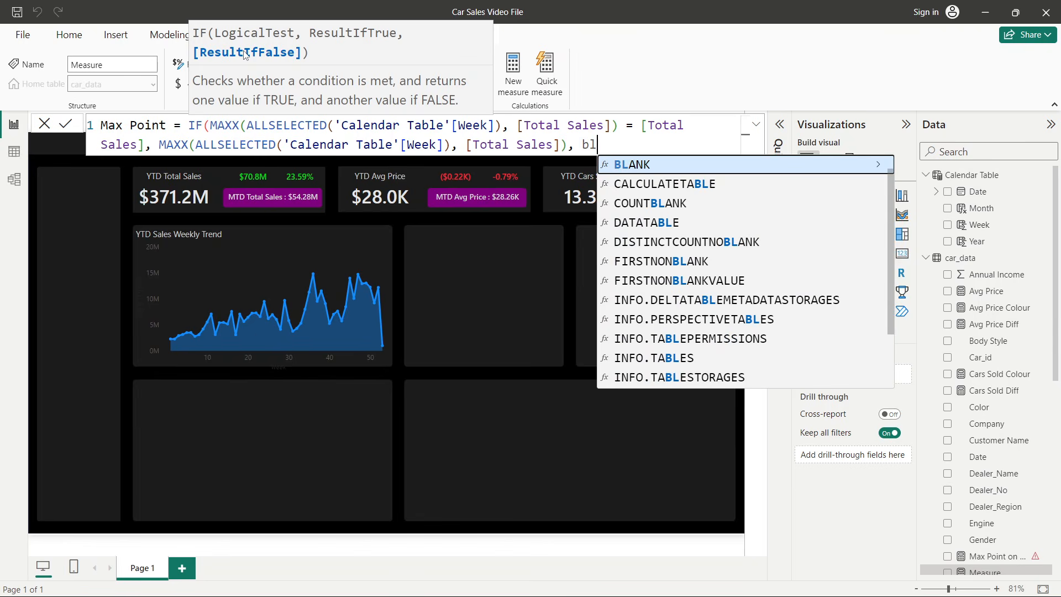
key("Tab")
type("))")
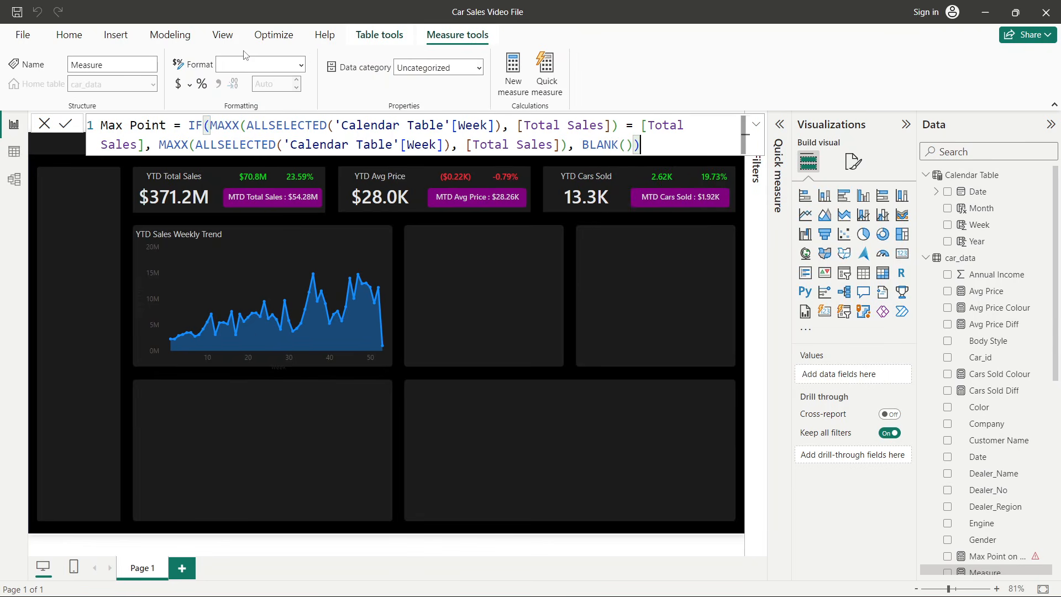
key("Return")
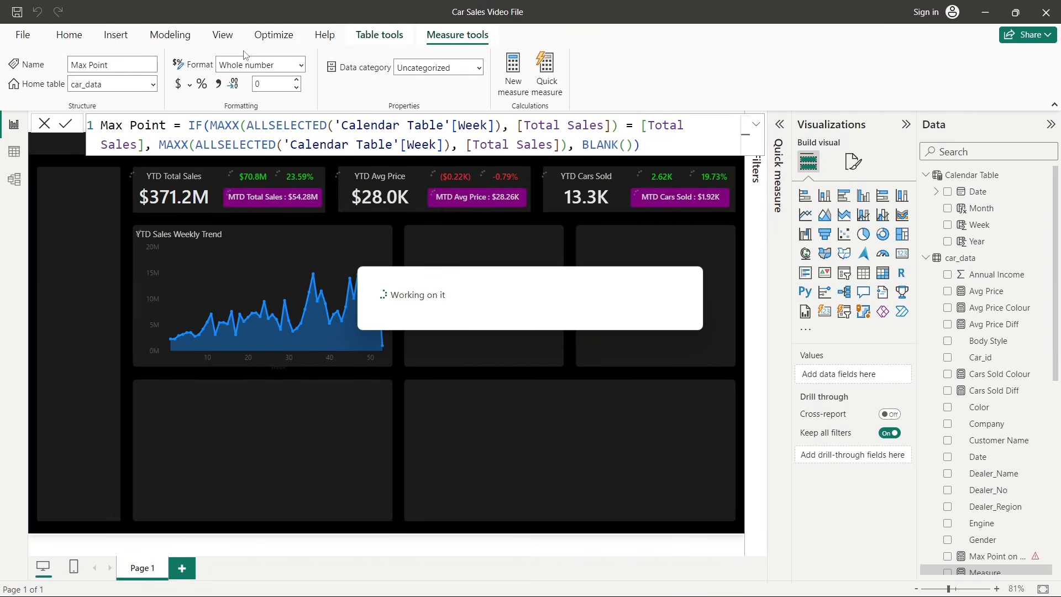
- Add the Max Point measure to the Y-axis of the YTD Sales Weekly Trend chart
left_click(363, 247)
scroll(1031, 369, "down", 5)
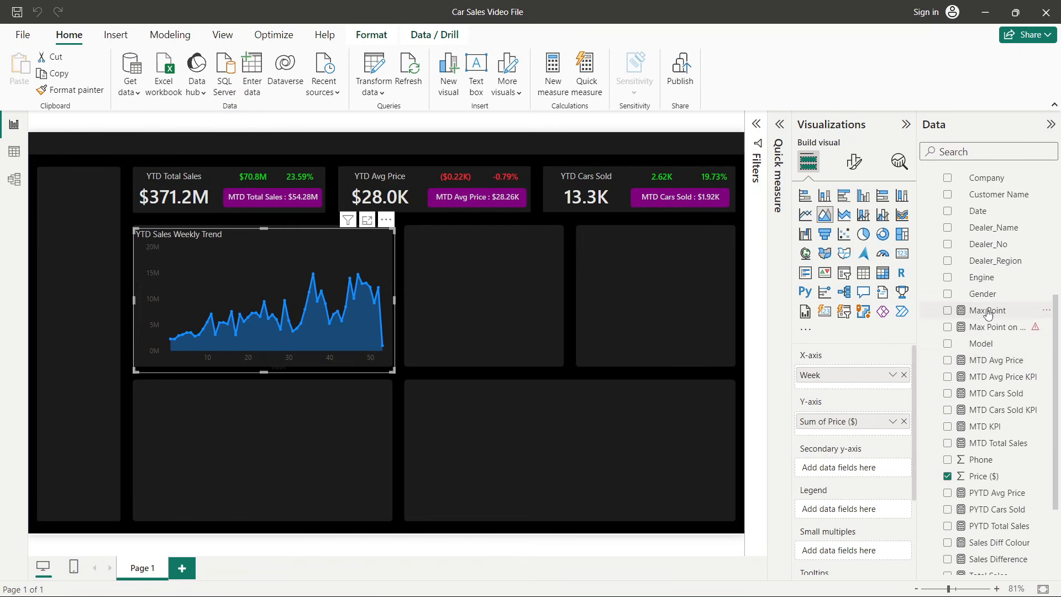
left_click_drag(988, 314, 869, 437)
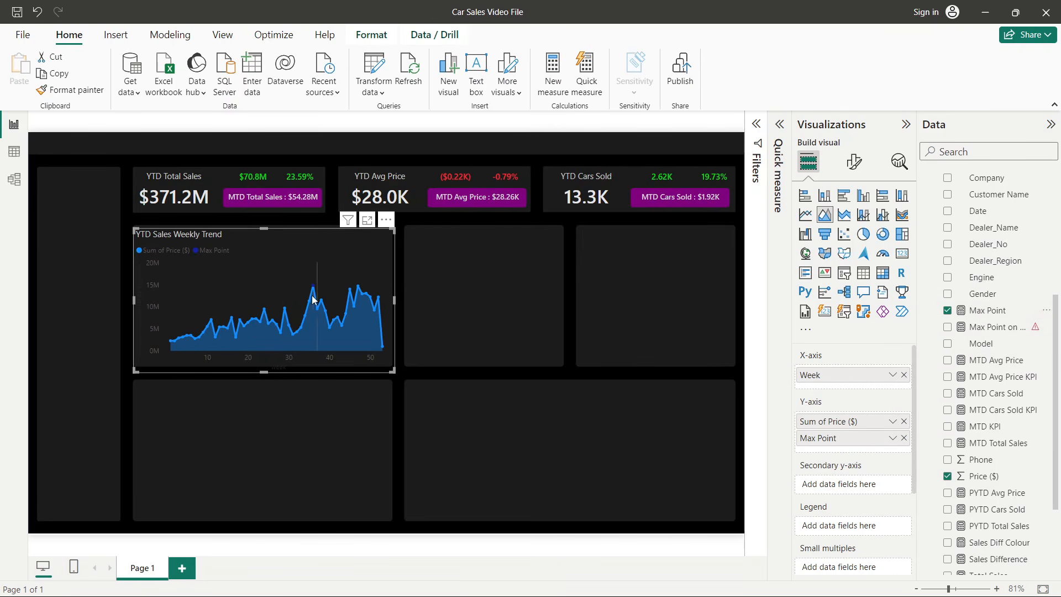
- Turn off the legend of the YTD Sales Weekly Trend chart
mouse_move(315, 289)
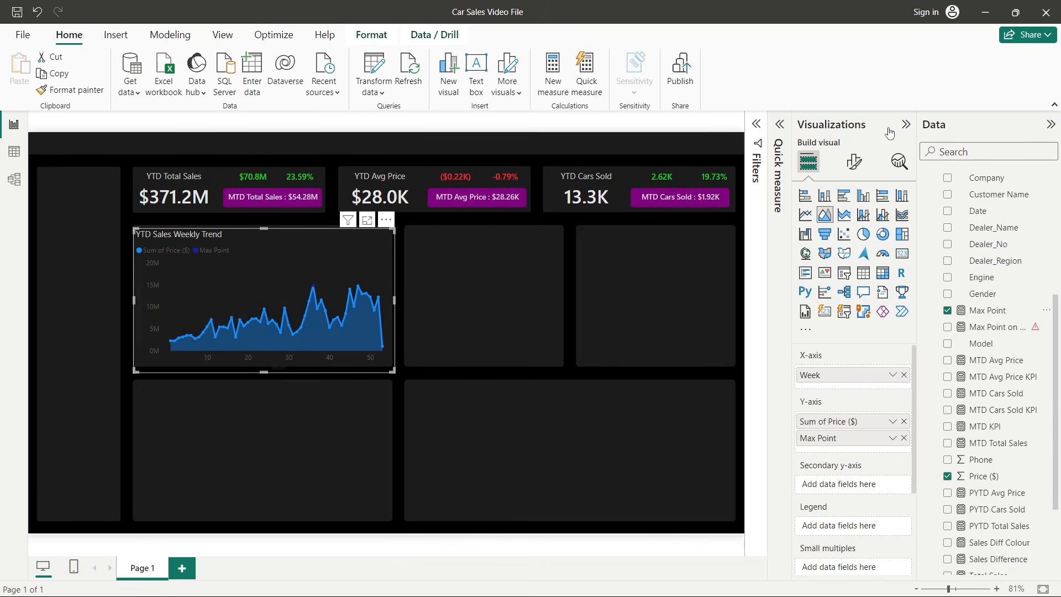
left_click(853, 162)
left_click(897, 342)
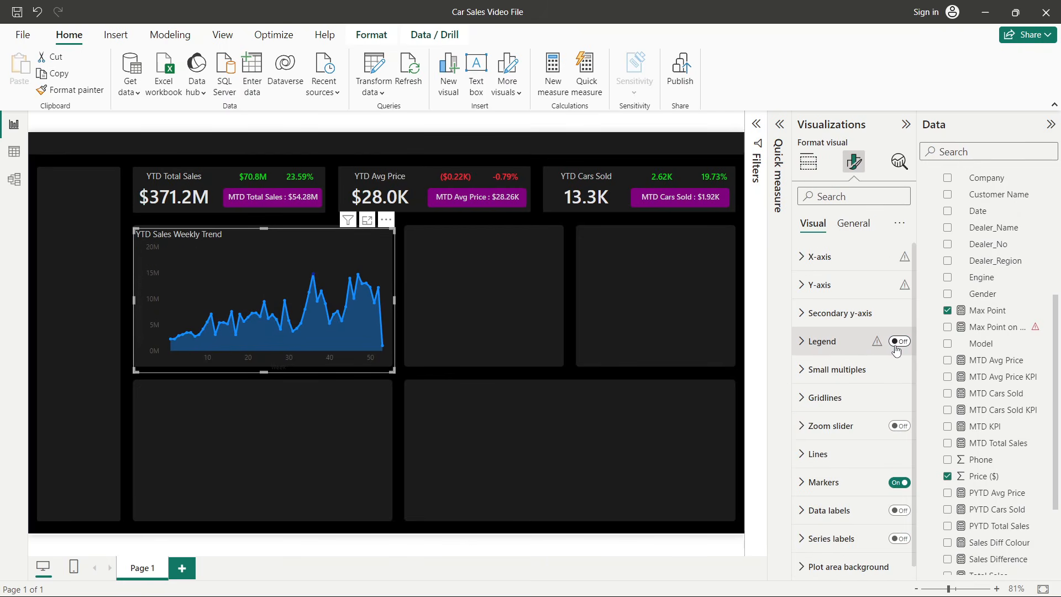
- Show markers for the Max Point series and set their color to yellow
scroll(878, 387, "down", 1)
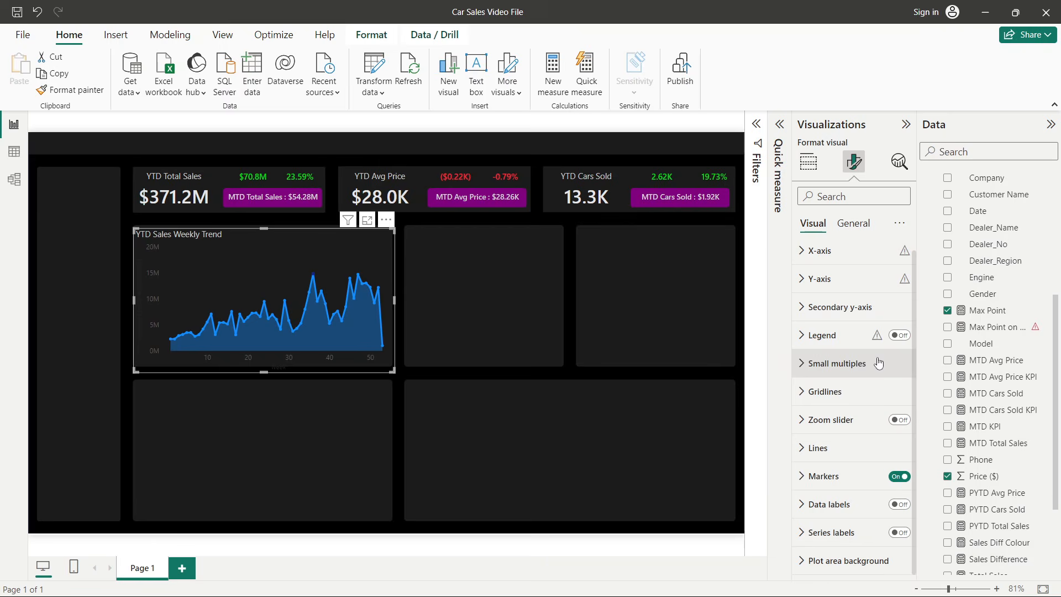
left_click(834, 479)
scroll(834, 431, "down", 5)
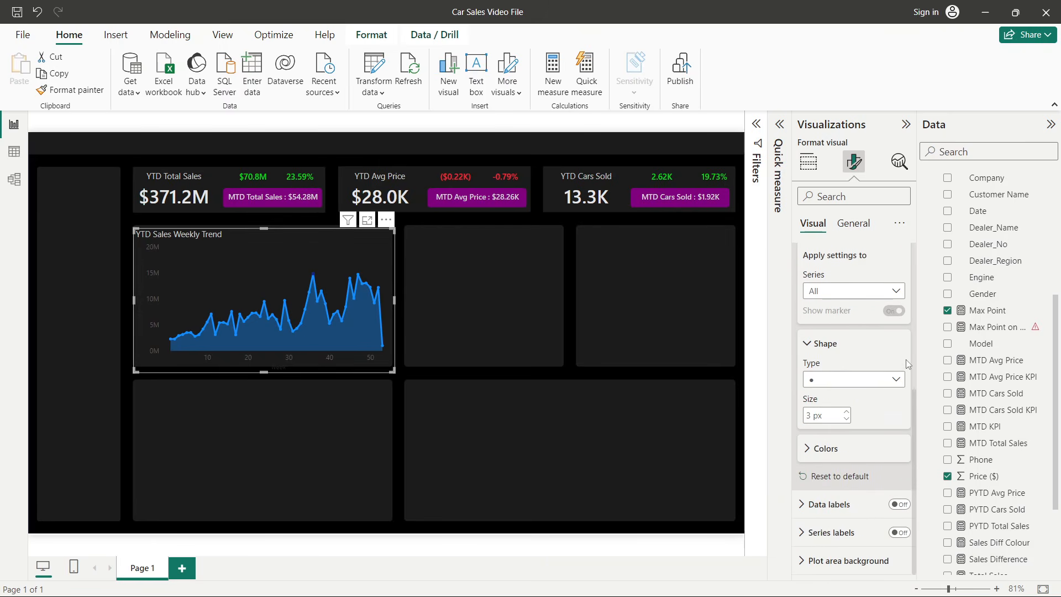
left_click(825, 291)
left_click(821, 290)
left_click(820, 290)
left_click(832, 338)
left_click(826, 449)
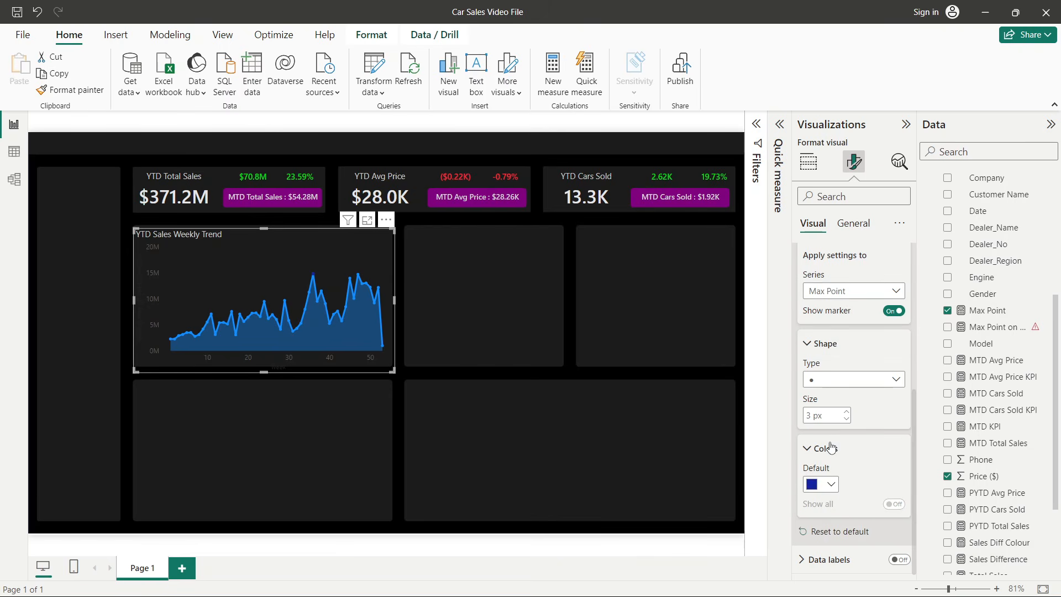
left_click(830, 427)
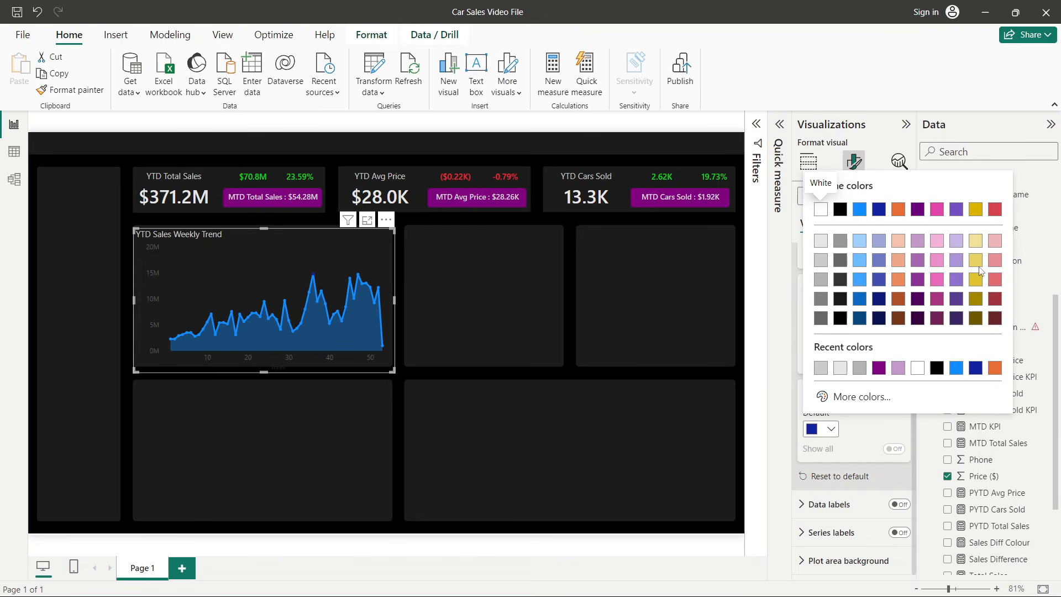
left_click(982, 270)
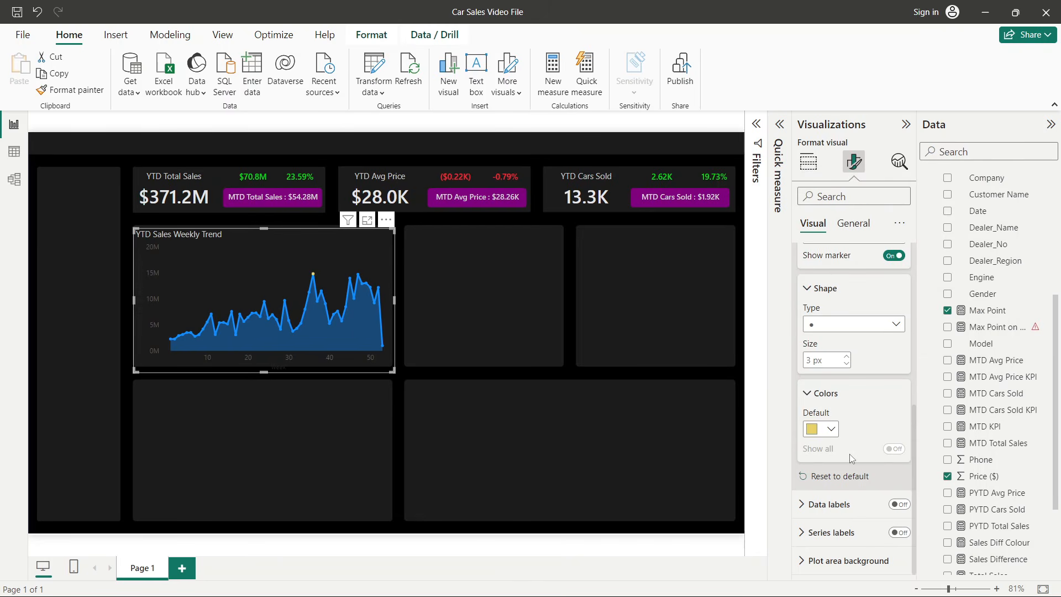
- Increase the Max Point marker size to 4 px, switch the series back to All and collapse the Markers settings
left_click(846, 356)
scroll(865, 415, "up", 5)
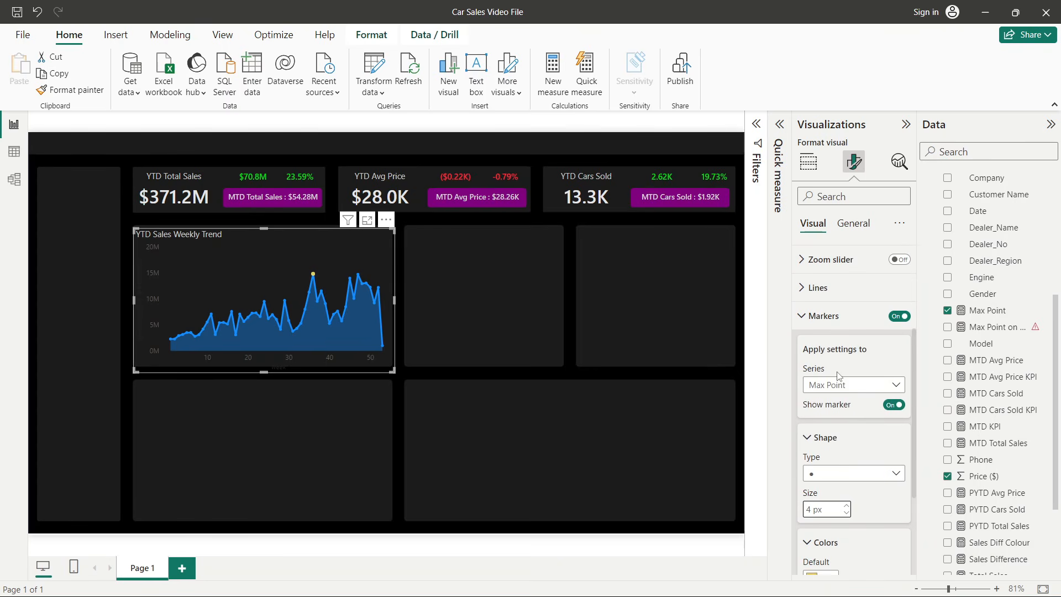
left_click(839, 385)
left_click(810, 403)
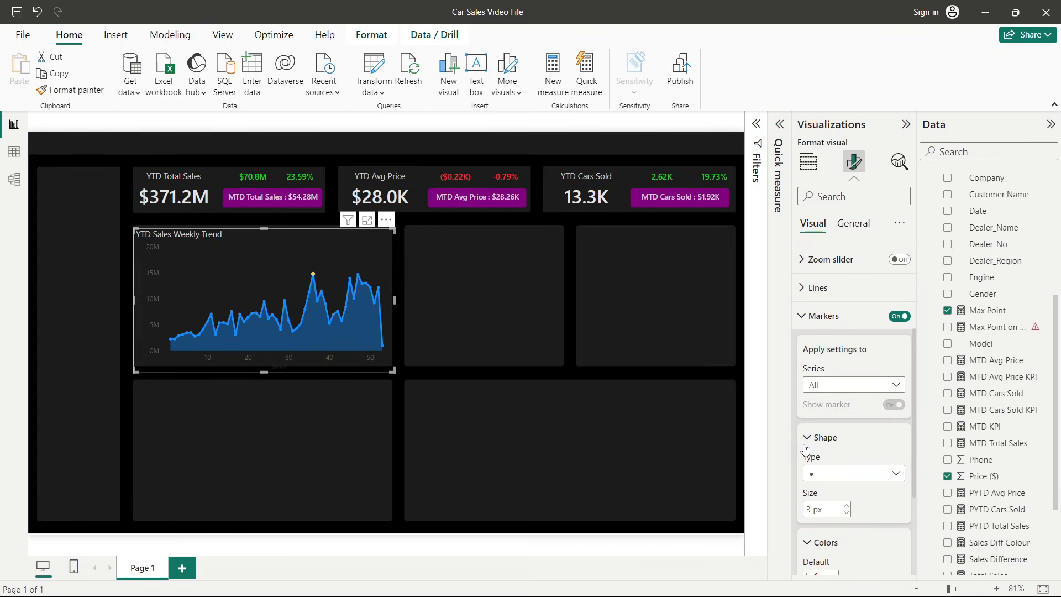
scroll(805, 448, "up", 3)
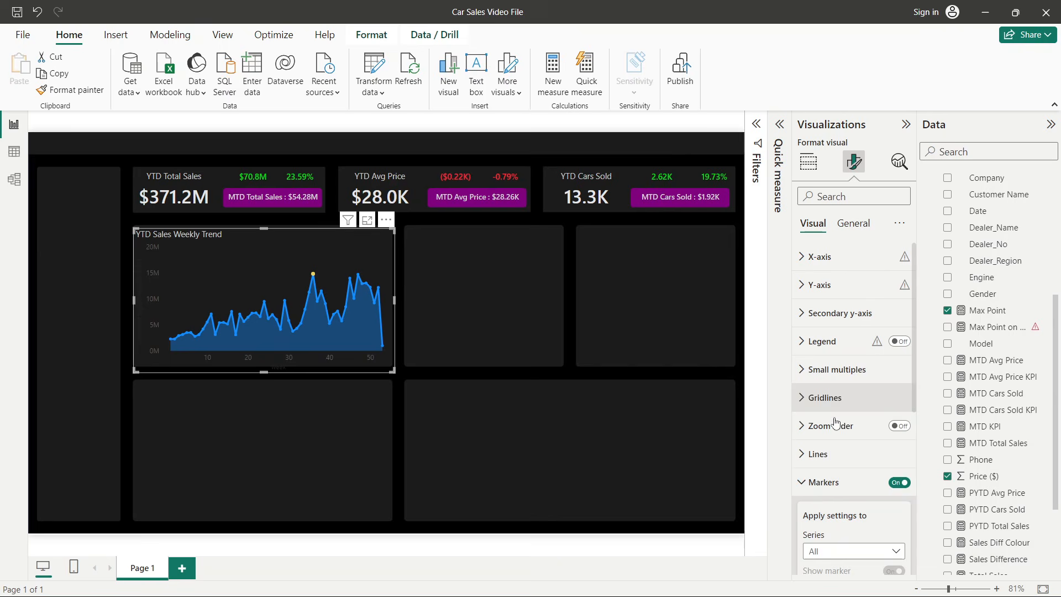
left_click(839, 484)
- Turn on data labels for the chart and expand their settings
scroll(841, 487, "down", 1)
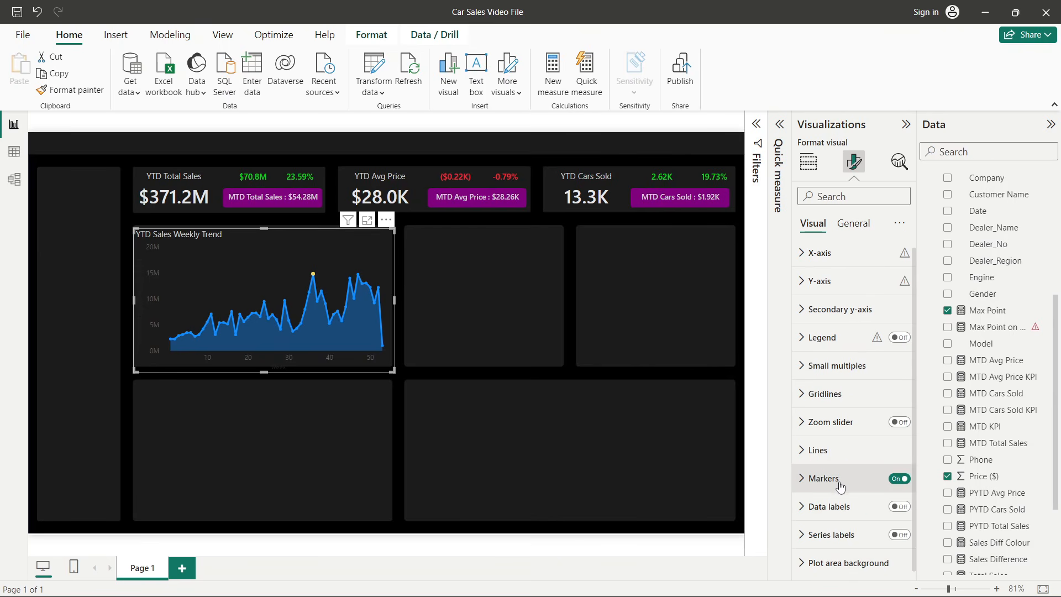
left_click(900, 505)
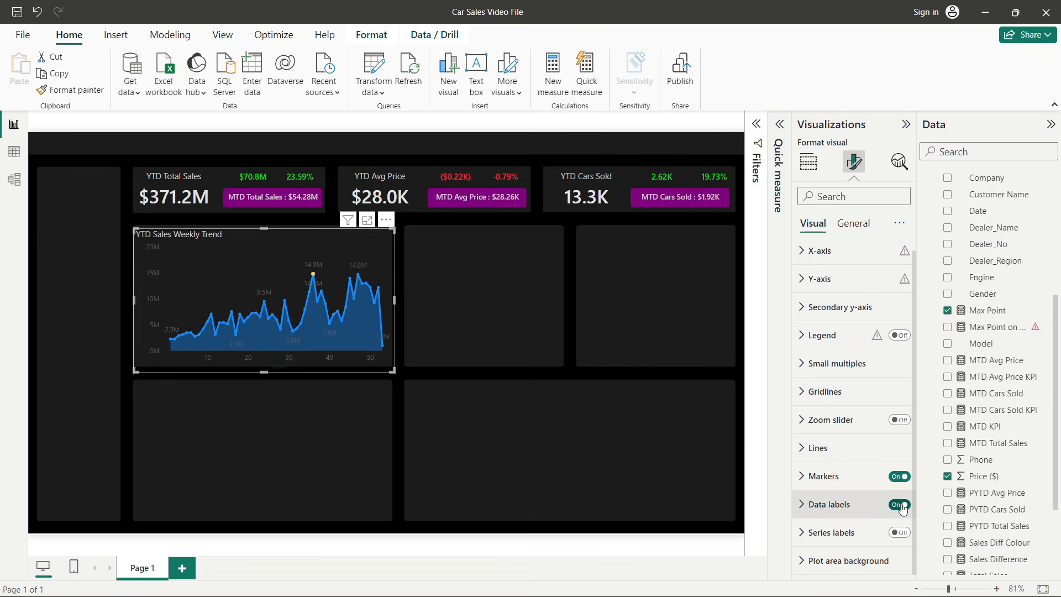
left_click(903, 507)
left_click(876, 507)
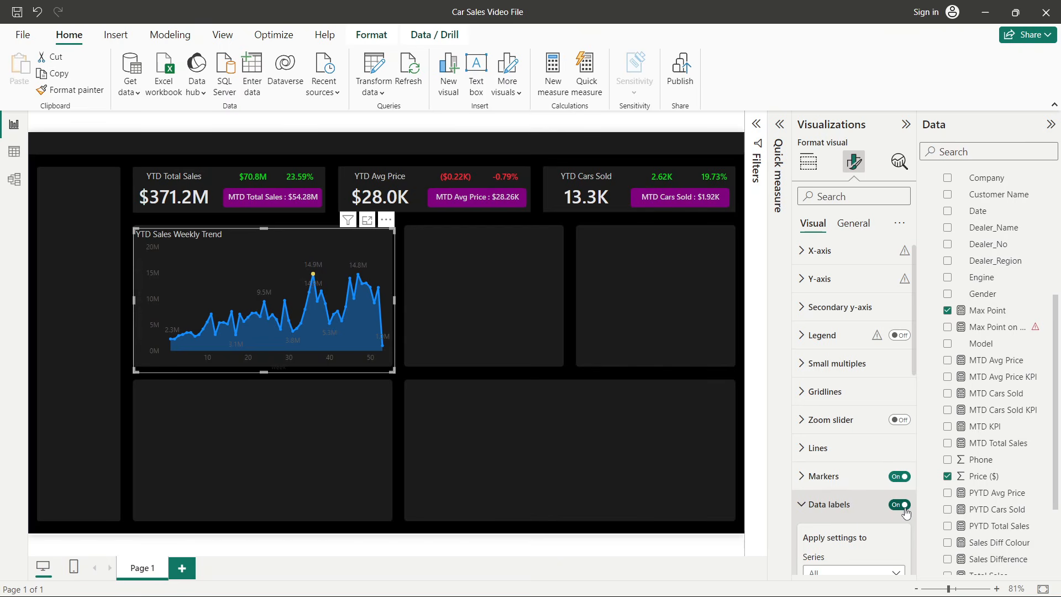
- Apply the data label settings to the Max Point series and keep its labels shown
scroll(876, 508, "down", 4)
left_click(897, 307)
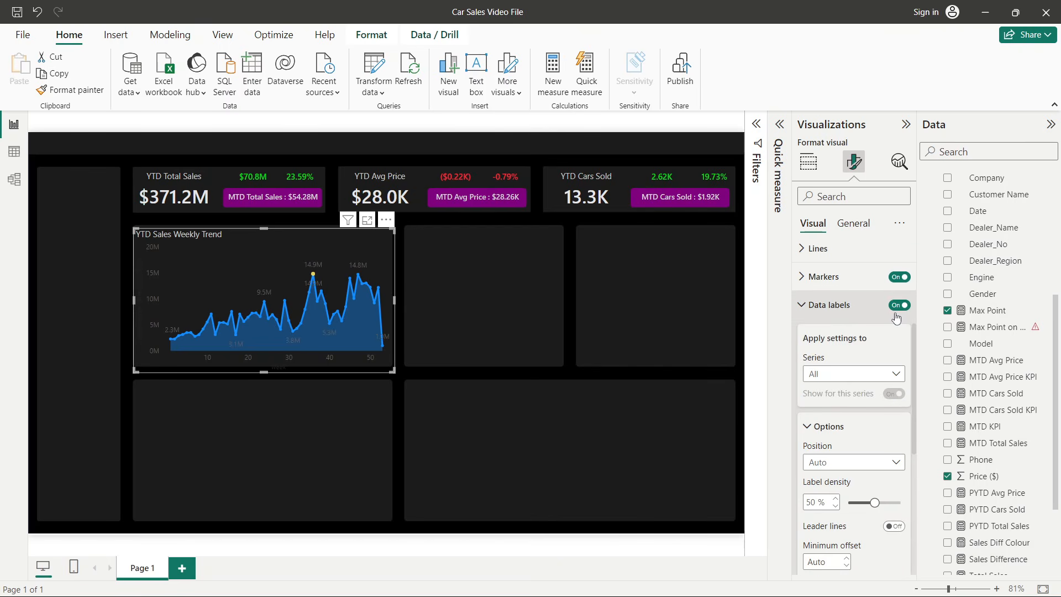
left_click(855, 376)
left_click(839, 424)
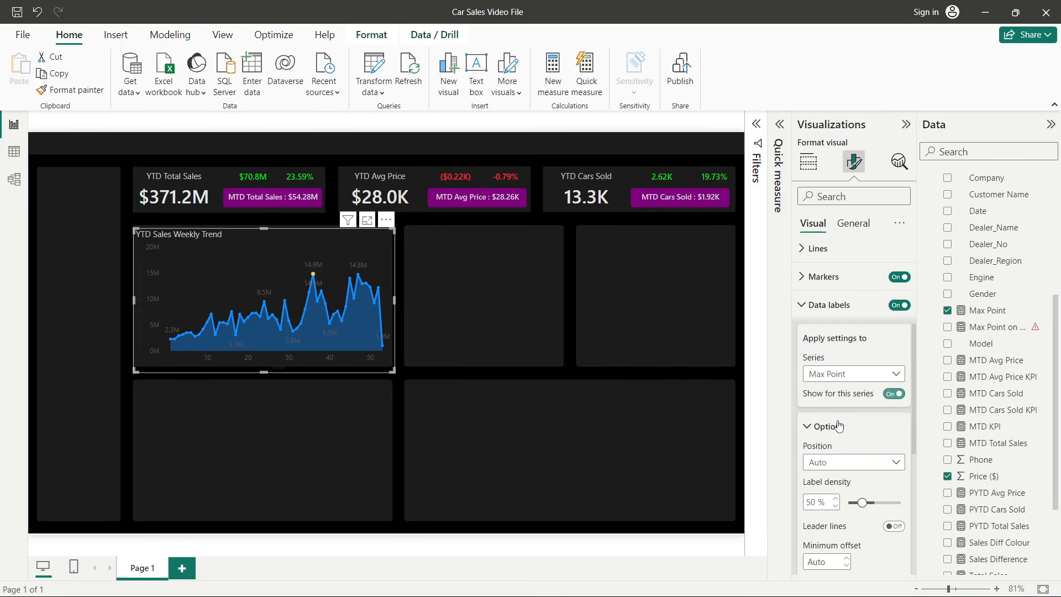
left_click(892, 394)
left_click(892, 394)
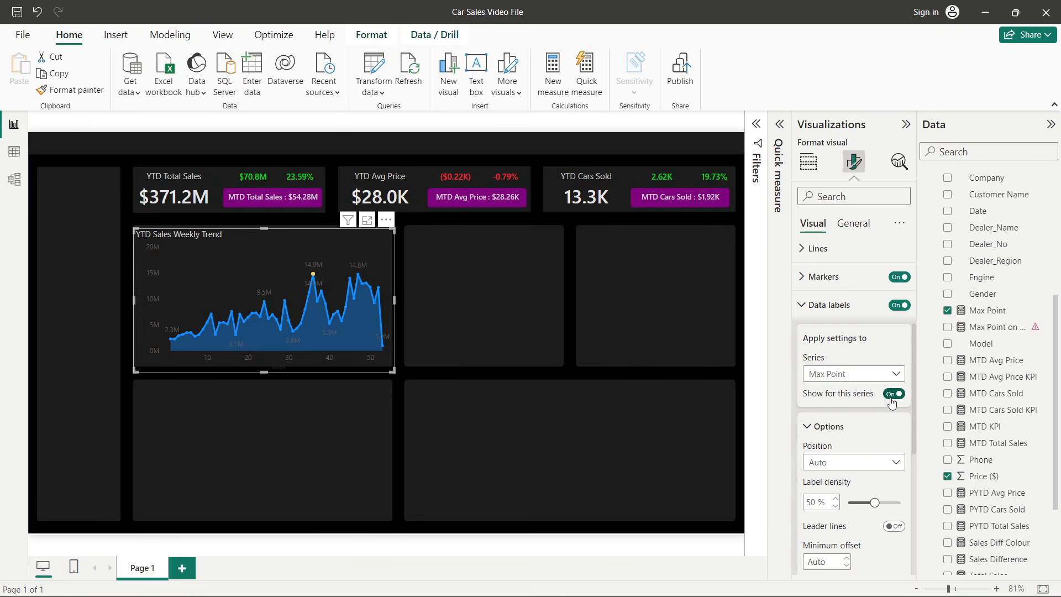
- Toggle the chart's data labels and their Value setting off and back on
left_click(899, 305)
scroll(879, 325, "up", 4)
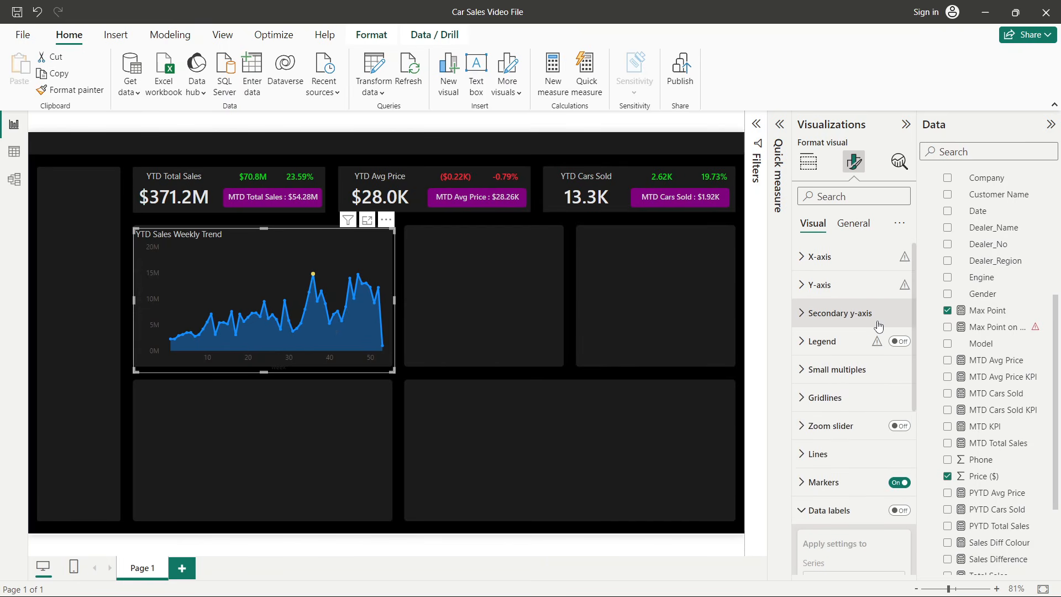
scroll(862, 359, "down", 5)
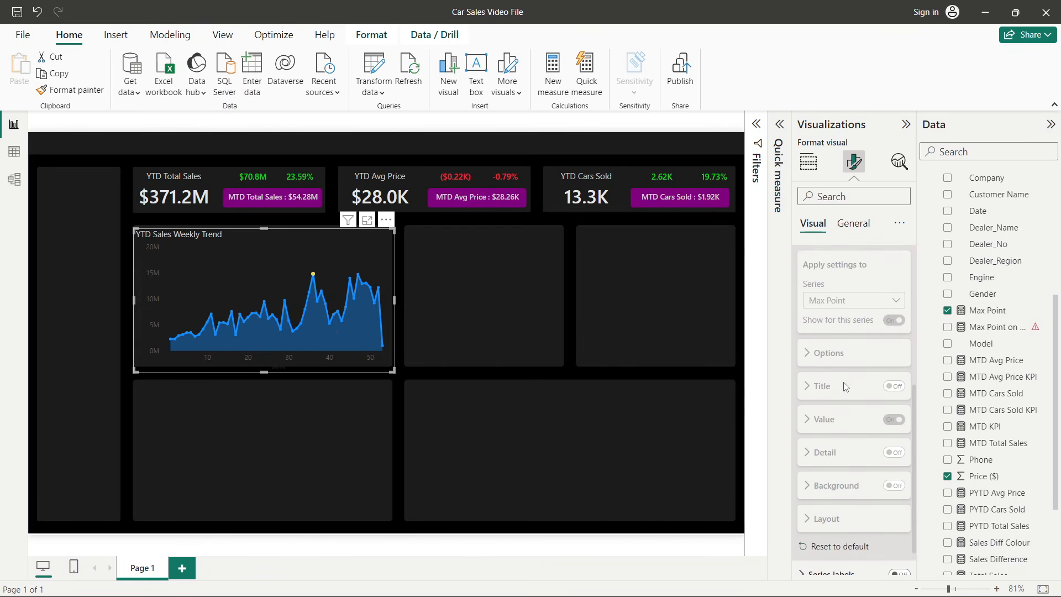
scroll(843, 386, "up", 2)
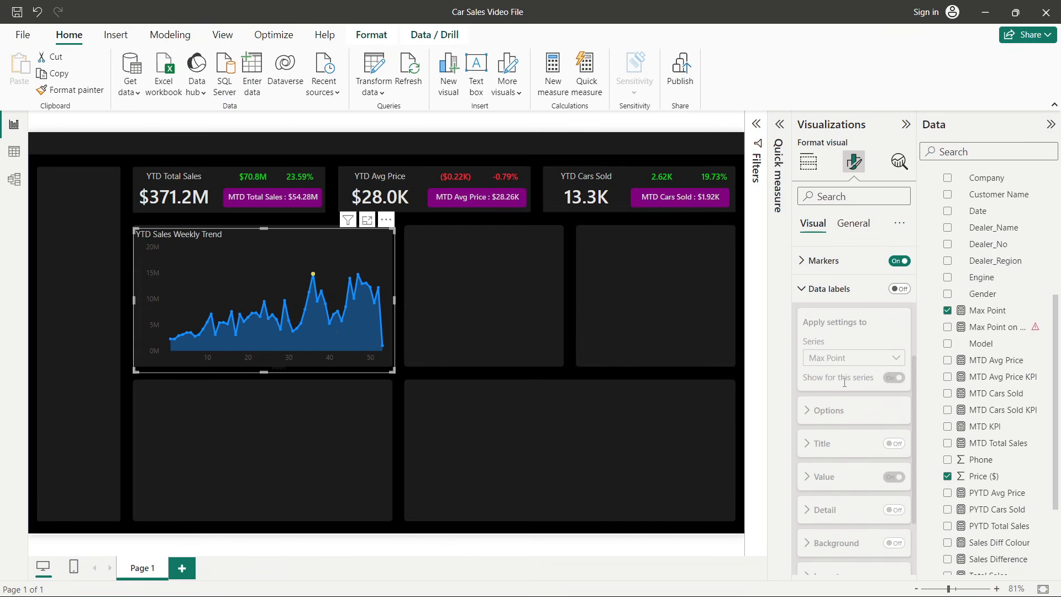
left_click(896, 289)
scroll(837, 414, "down", 3)
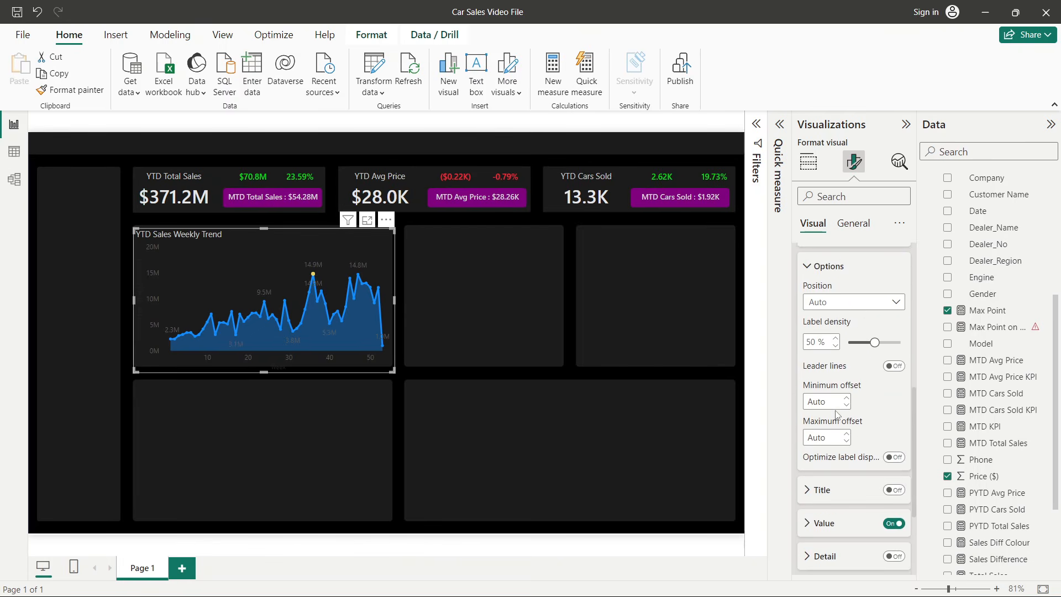
scroll(837, 414, "down", 3)
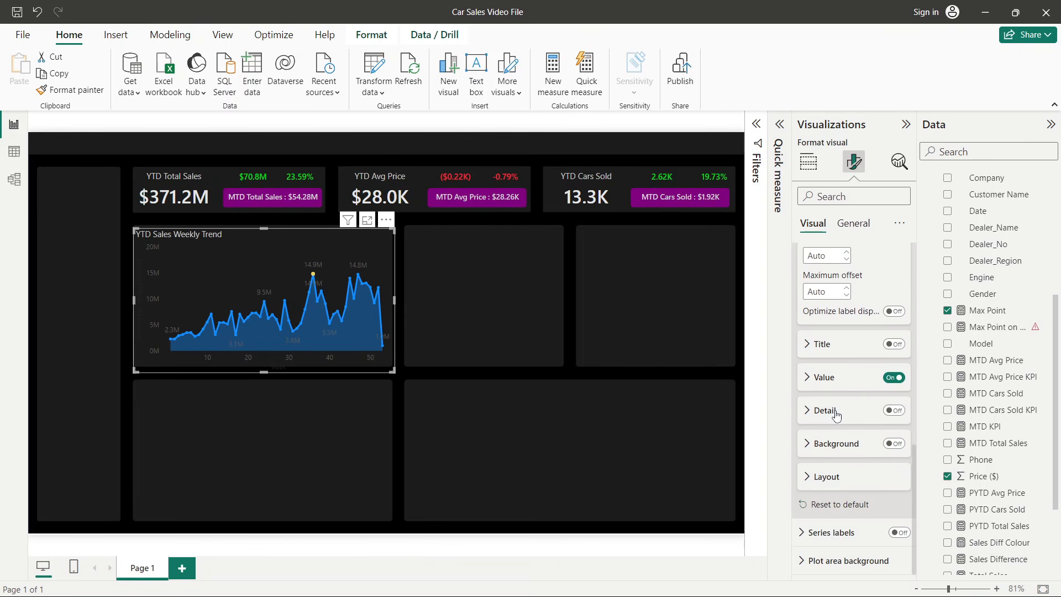
left_click(872, 387)
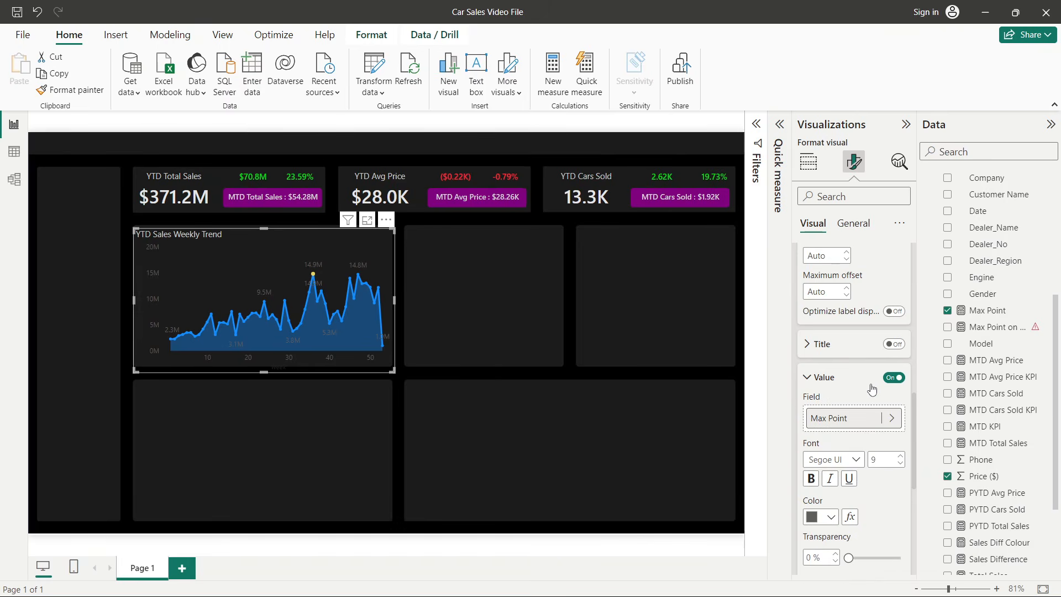
scroll(873, 387, "down", 2)
left_click(892, 321)
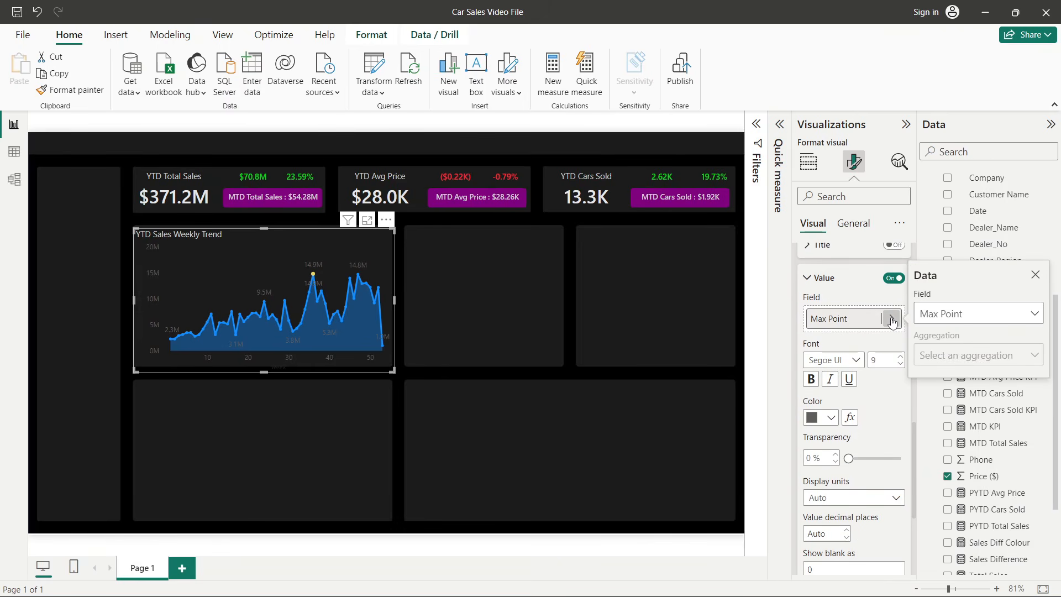
left_click(898, 279)
left_click(896, 280)
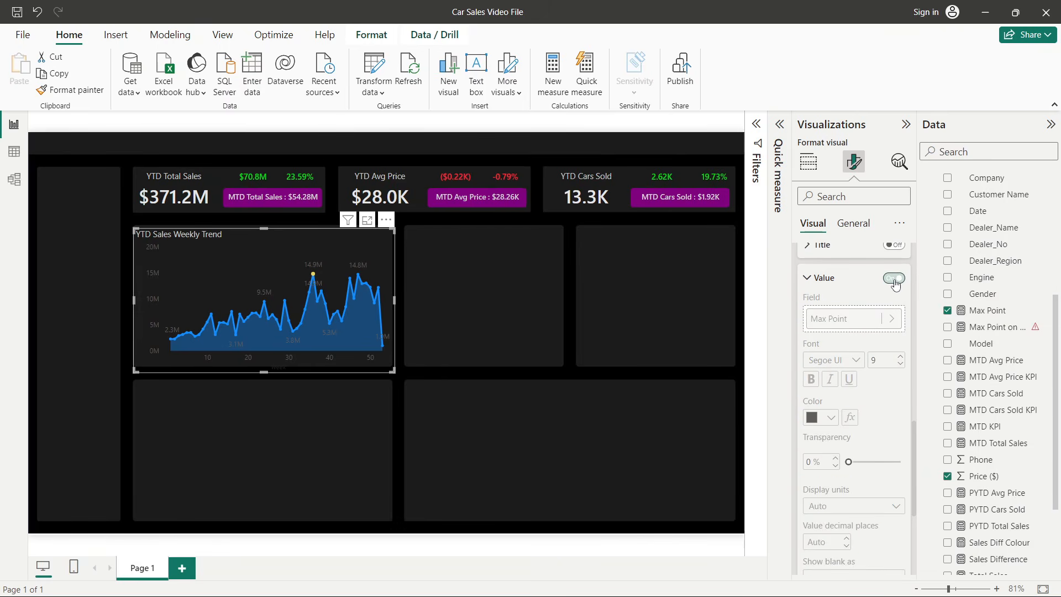
left_click(894, 281)
left_click(894, 281)
left_click(894, 278)
scroll(862, 365, "up", 4)
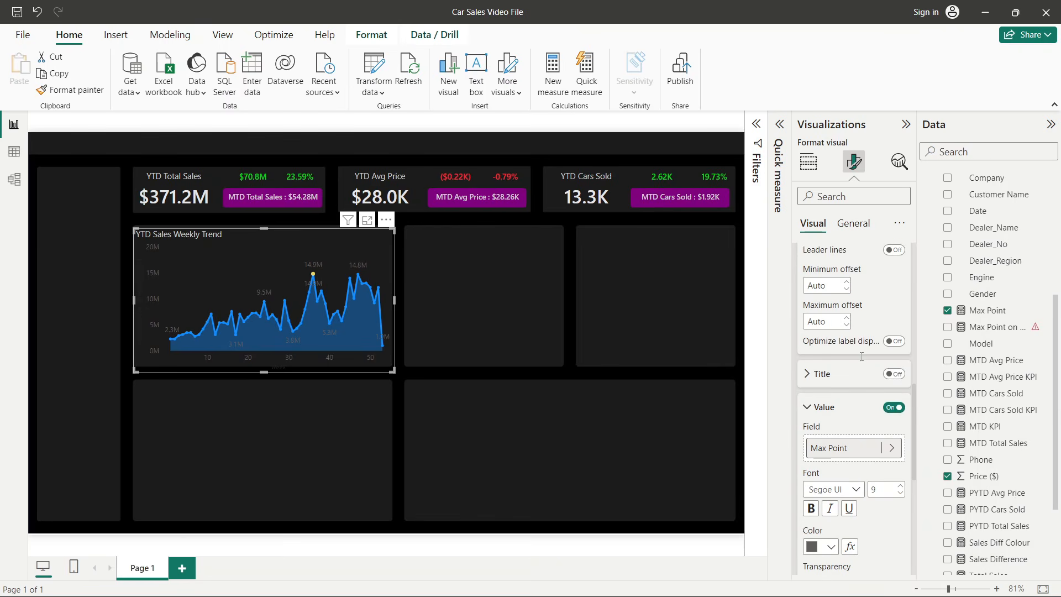
scroll(860, 366, "up", 2)
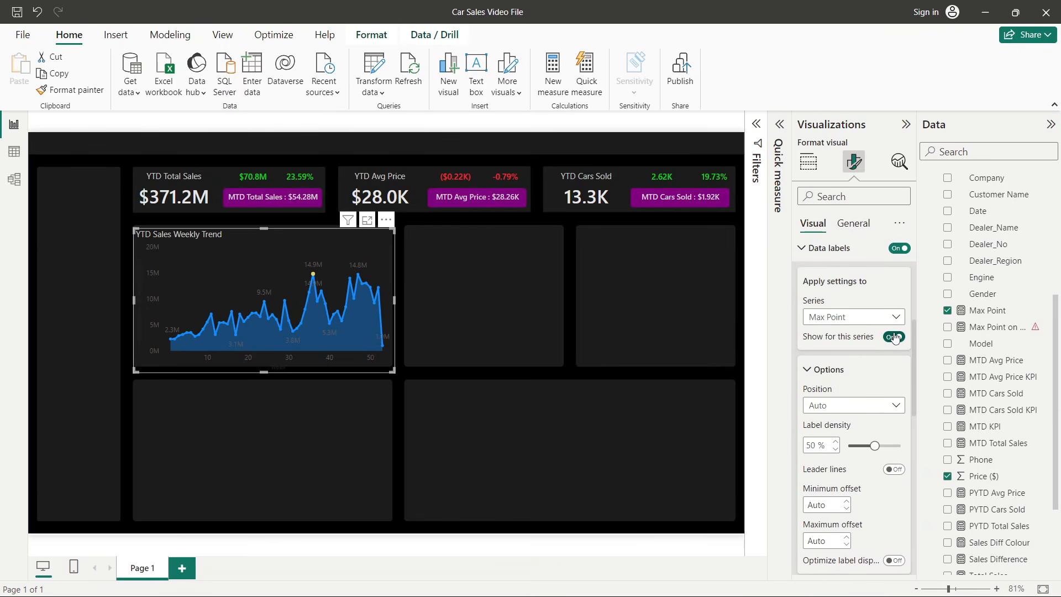
left_click(900, 259)
scroll(901, 258, "up", 3)
scroll(873, 331, "down", 5)
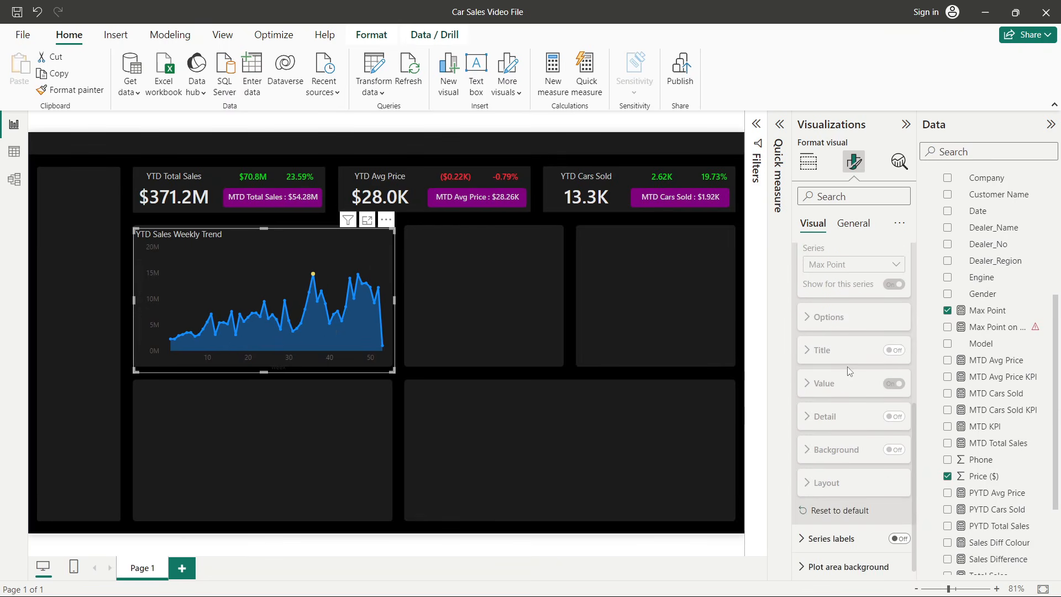
scroll(849, 389, "up", 2)
left_click(896, 288)
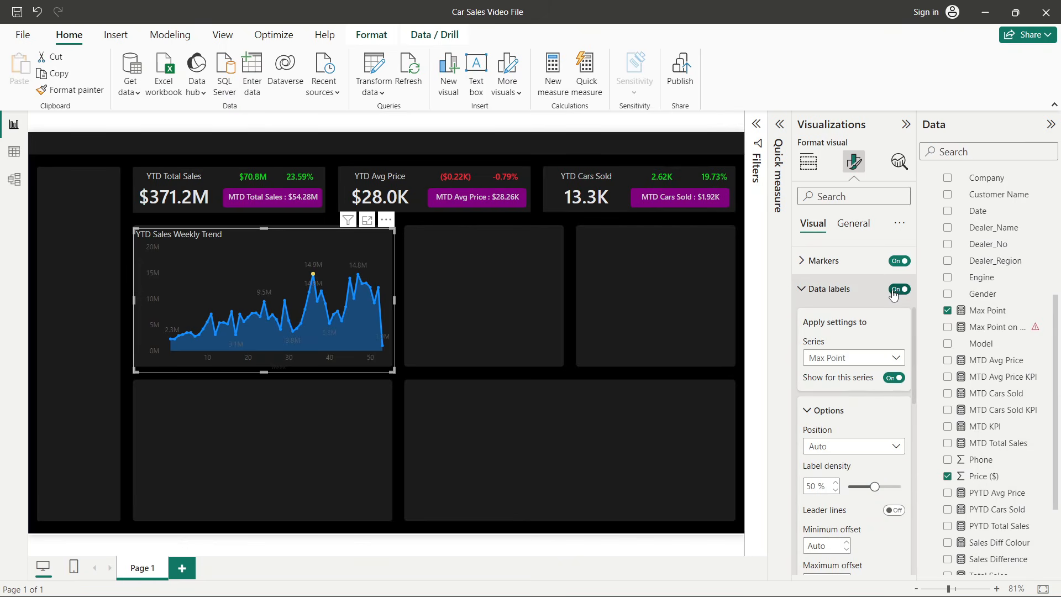
- Switch the data label settings to the Sum of Price ($) series and turn off its value labels
left_click(873, 358)
left_click(816, 377)
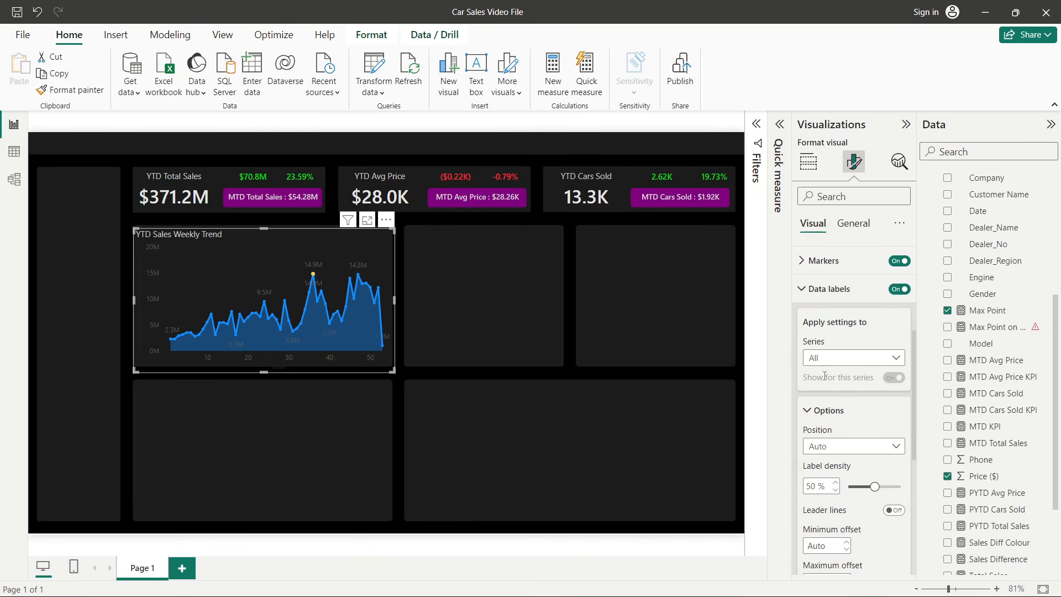
left_click(826, 360)
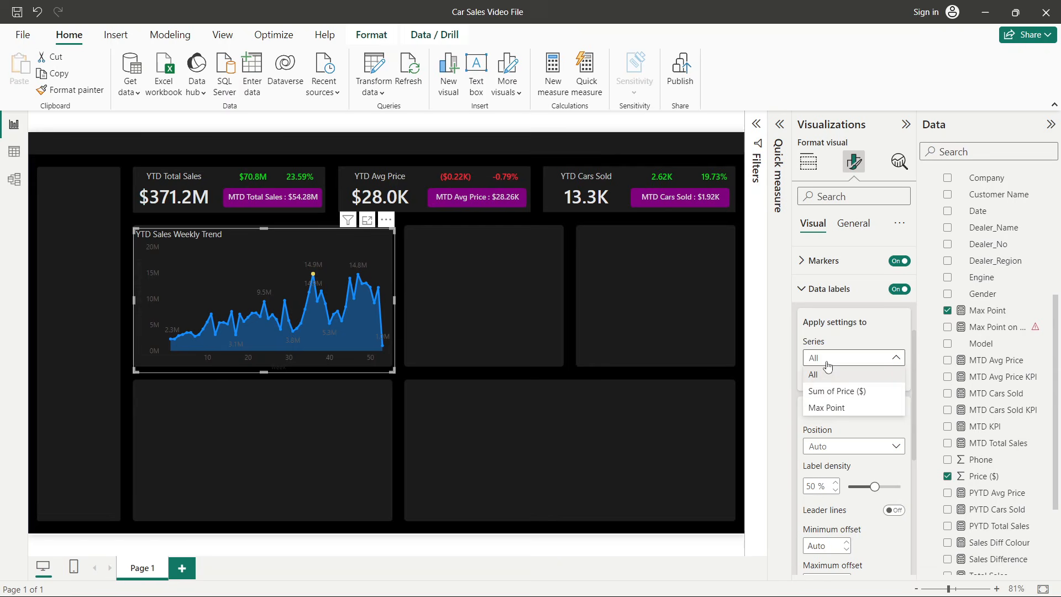
left_click(829, 391)
scroll(845, 409, "down", 5)
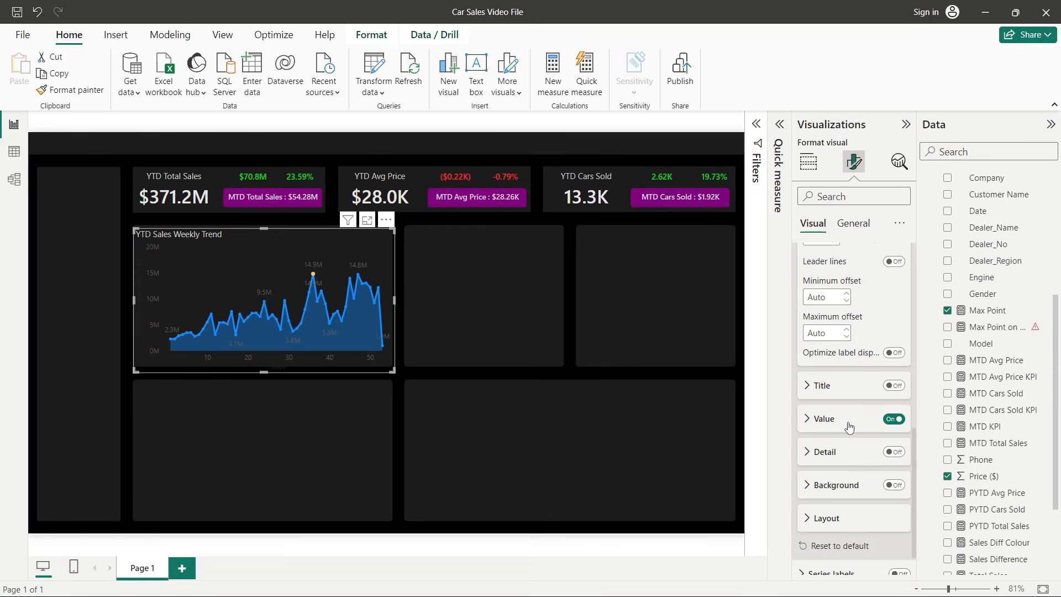
left_click(896, 419)
scroll(887, 418, "up", 1)
left_click(891, 468)
scroll(853, 387, "up", 3)
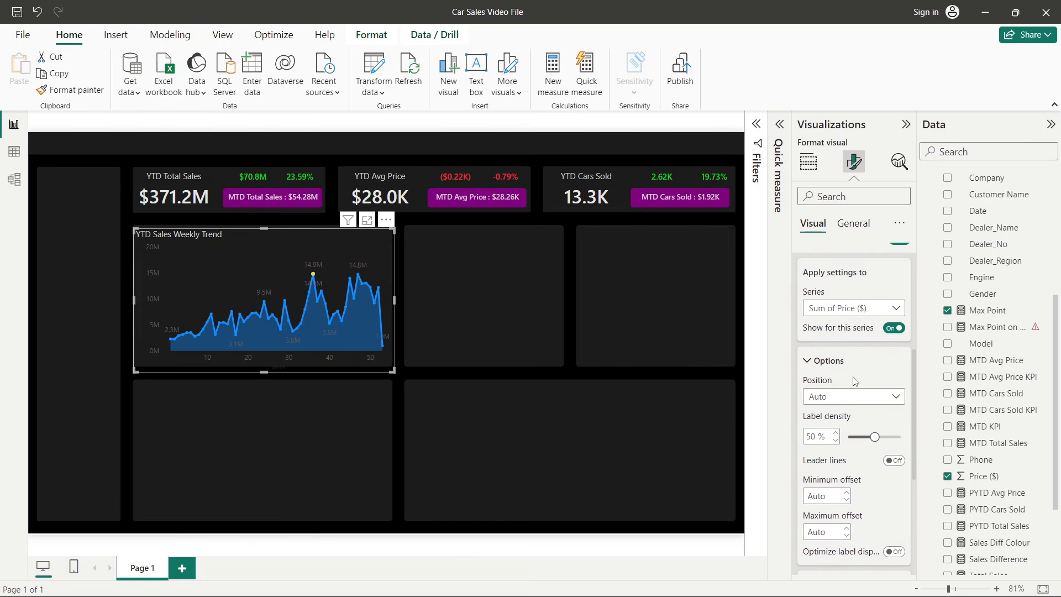
left_click(836, 396)
left_click(835, 305)
left_click(835, 308)
left_click(828, 326)
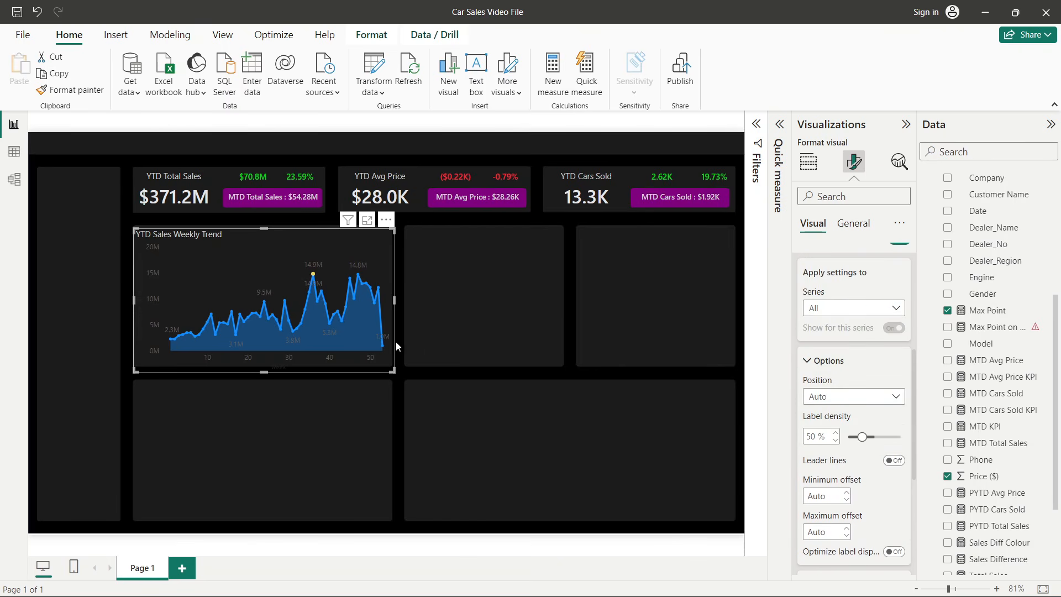
left_click(840, 310)
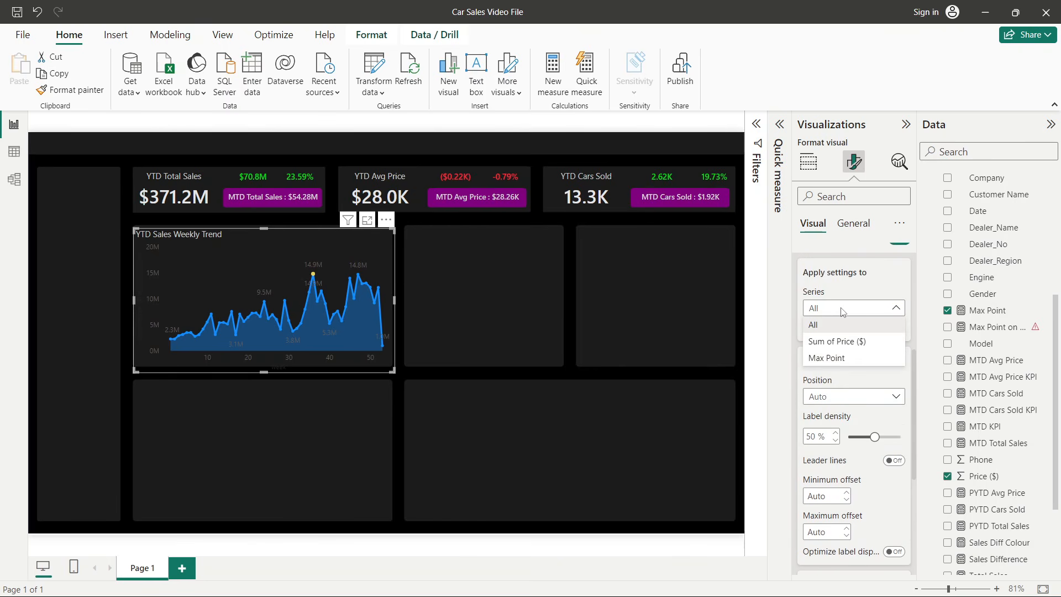
left_click(841, 342)
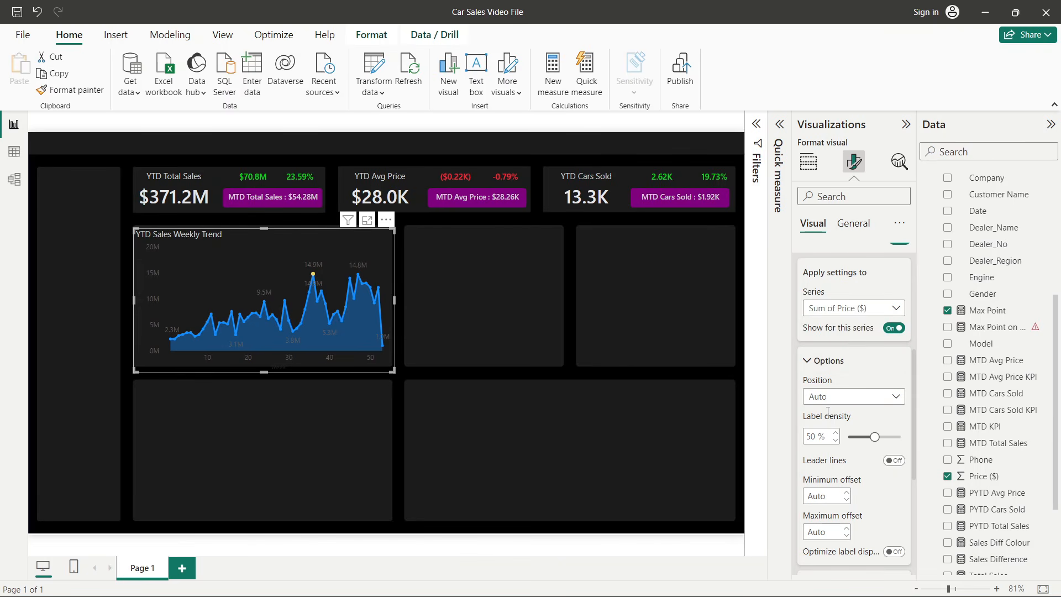
scroll(828, 409, "down", 4)
left_click(893, 420)
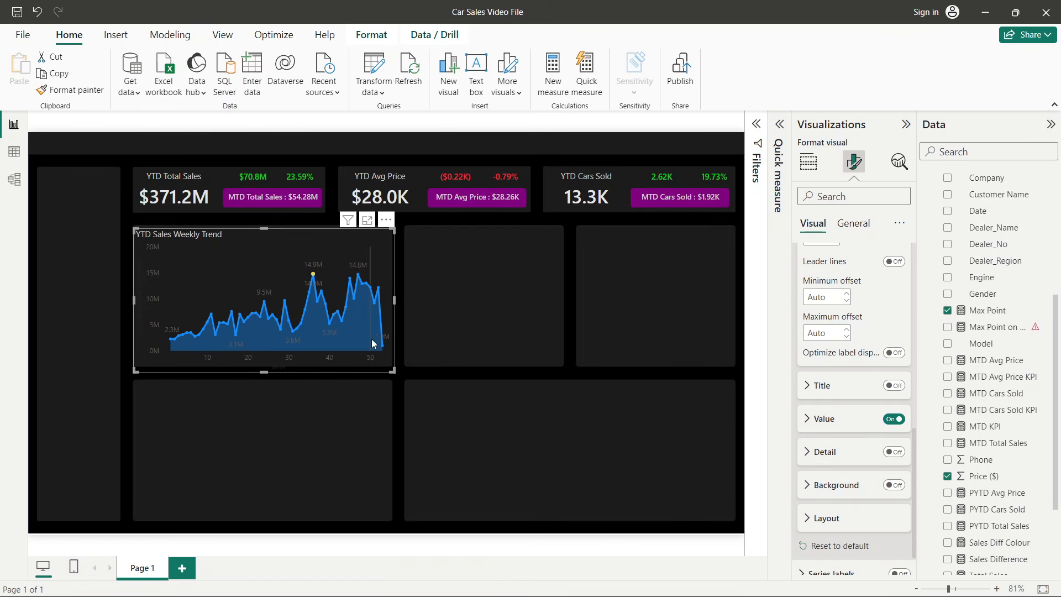
left_click(900, 420)
- Return the data label settings to the Max Point series and change the value label font
scroll(827, 448, "up", 1)
scroll(827, 449, "up", 5)
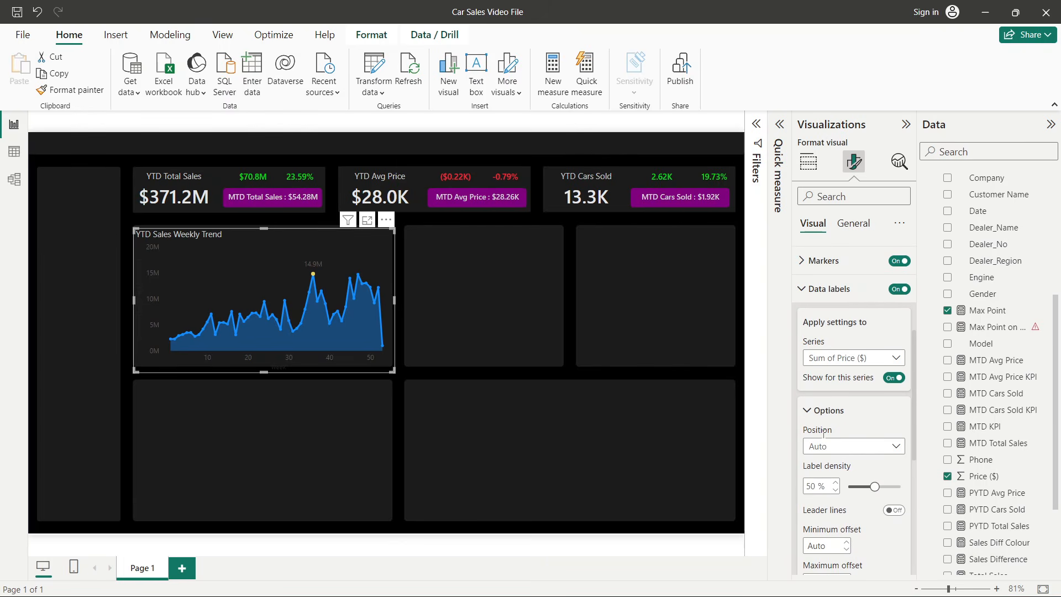
left_click(829, 446)
left_click(828, 358)
left_click(828, 359)
left_click(828, 407)
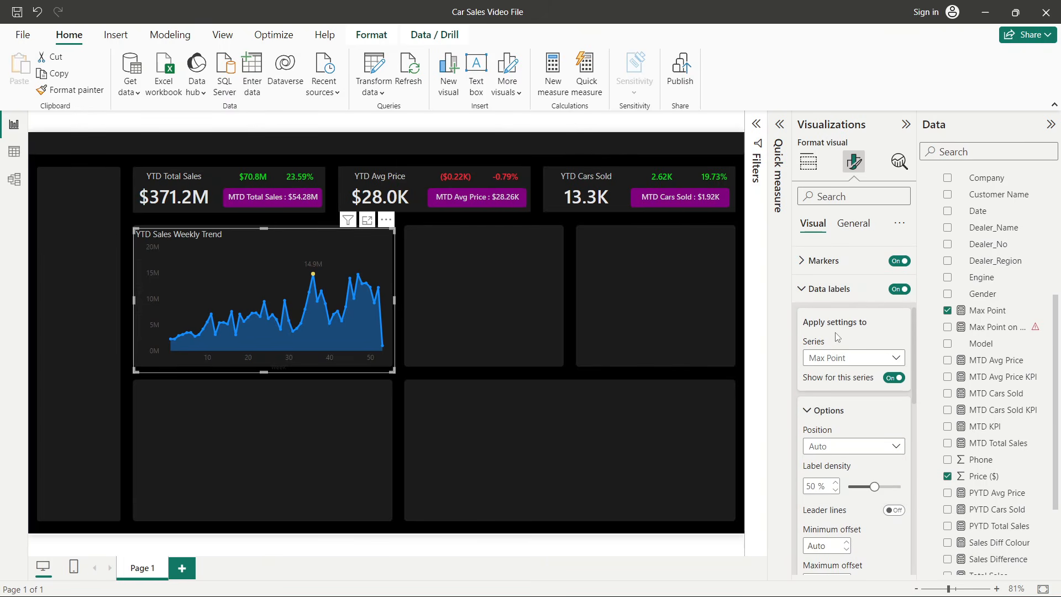
scroll(823, 415, "down", 3)
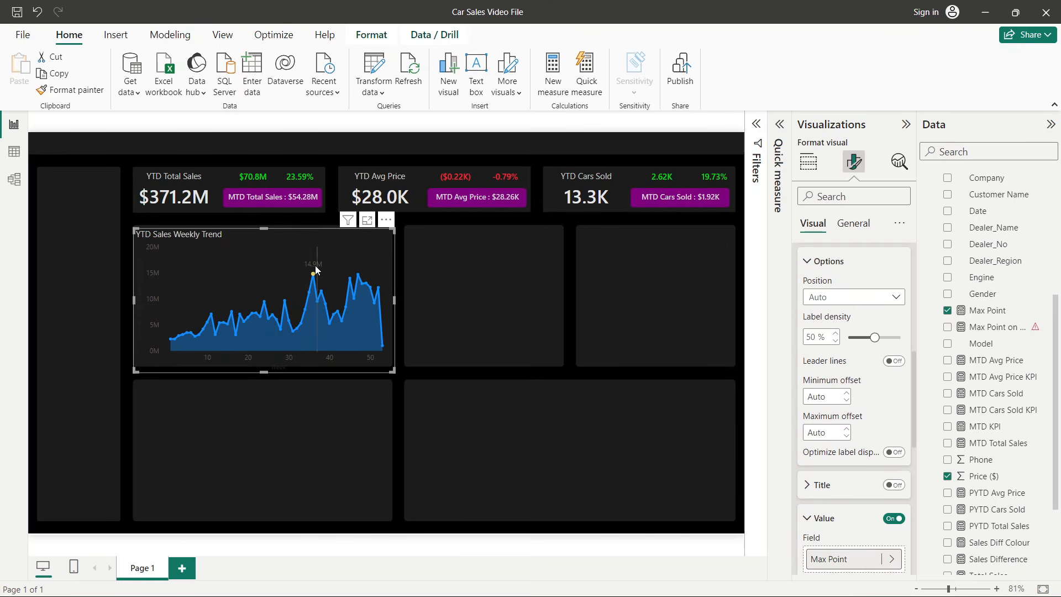
scroll(871, 411, "down", 3)
scroll(871, 412, "down", 5)
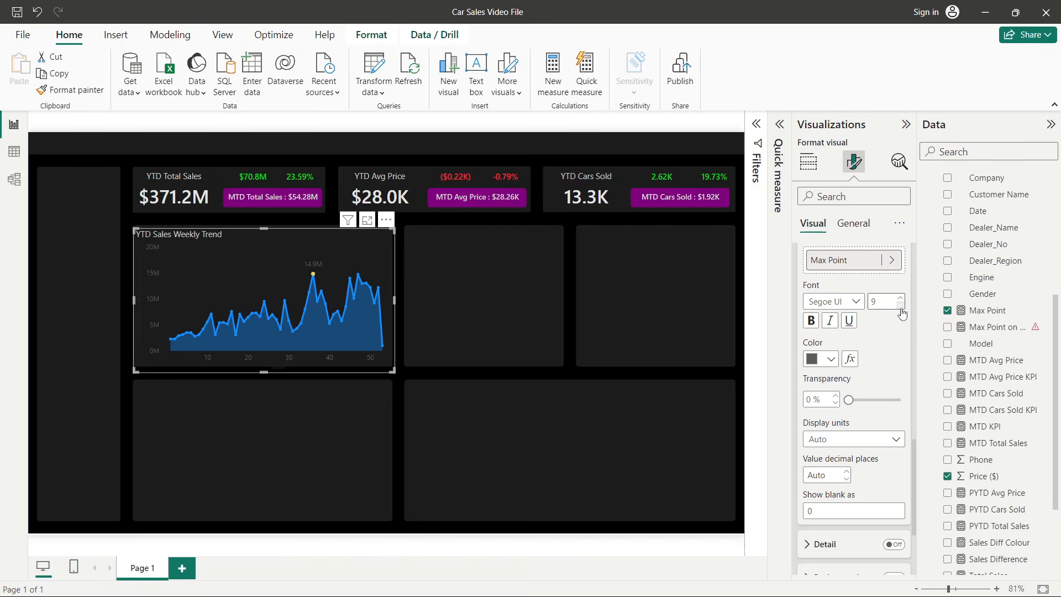
left_click(838, 305)
left_click(852, 456)
- Set the Max Point value label colour to a light grey
left_click(823, 359)
left_click(820, 175)
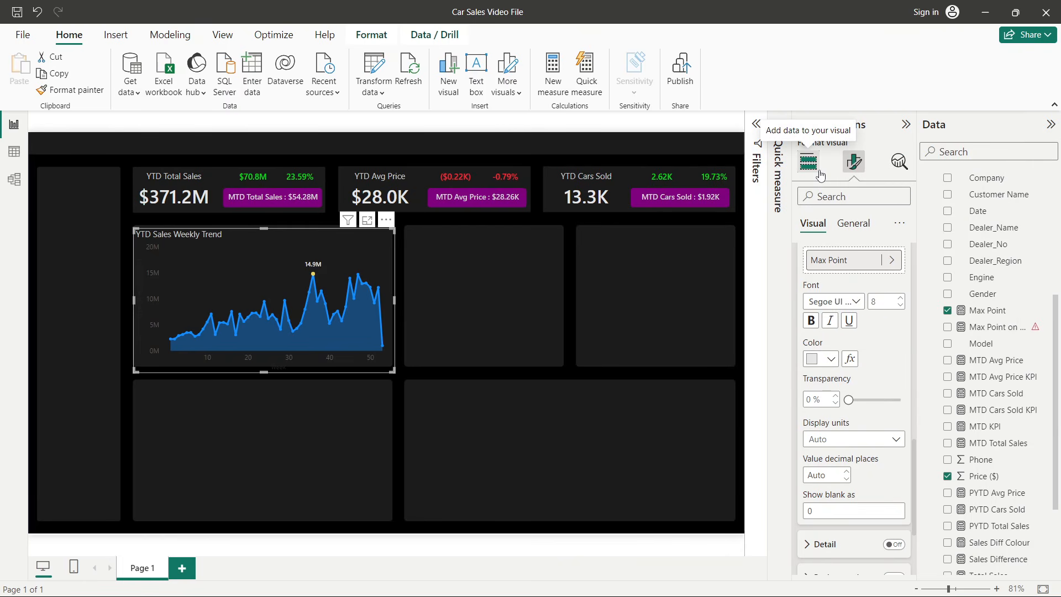
left_click(822, 369)
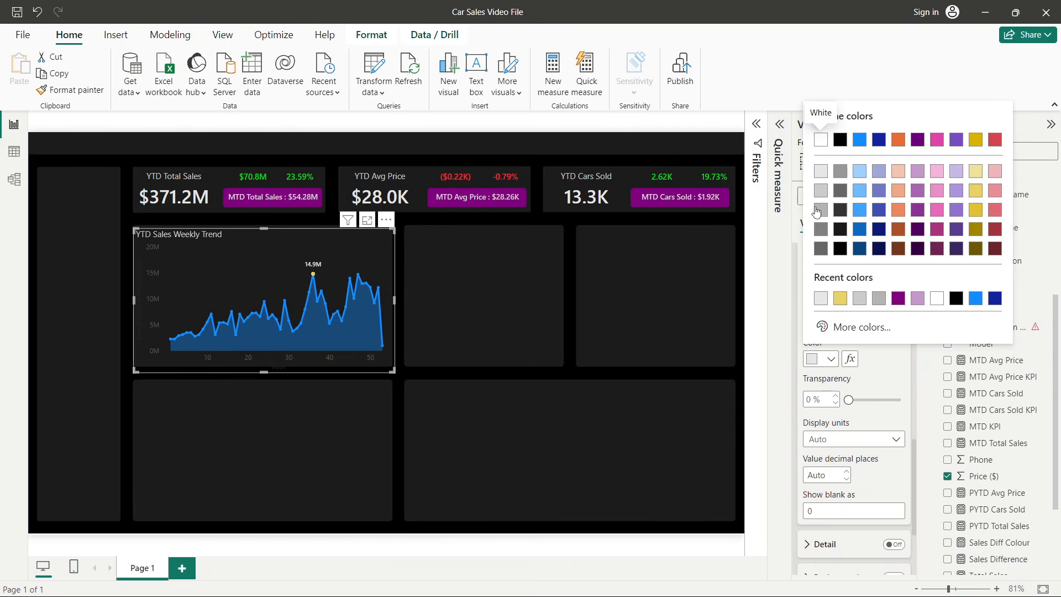
left_click(816, 210)
- Turn on the Max Point data label background and set its colour to a light grey
scroll(872, 407, "down", 3)
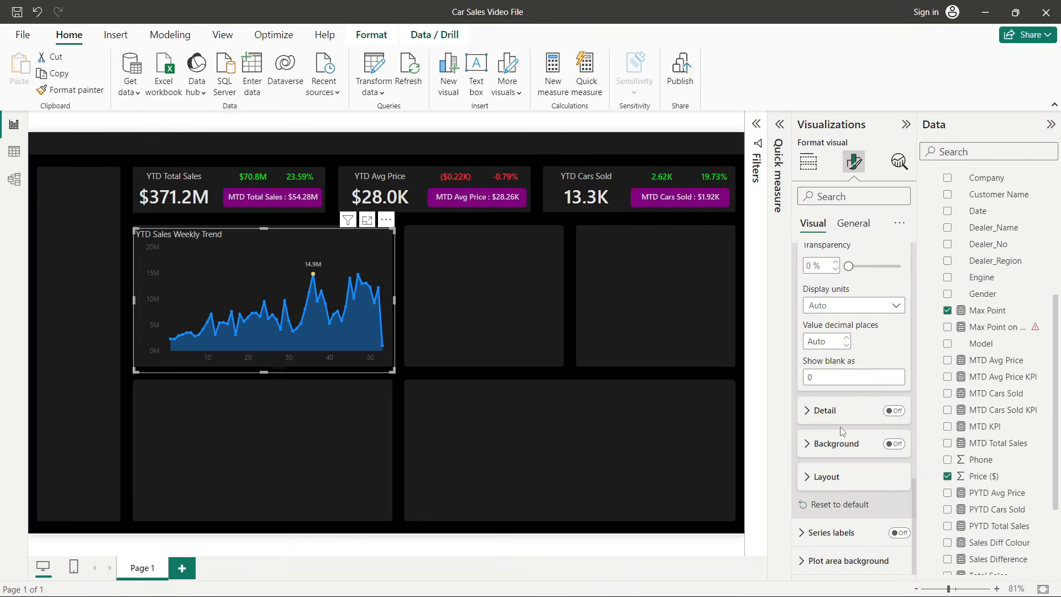
left_click(841, 445)
scroll(843, 446, "down", 2)
left_click(894, 355)
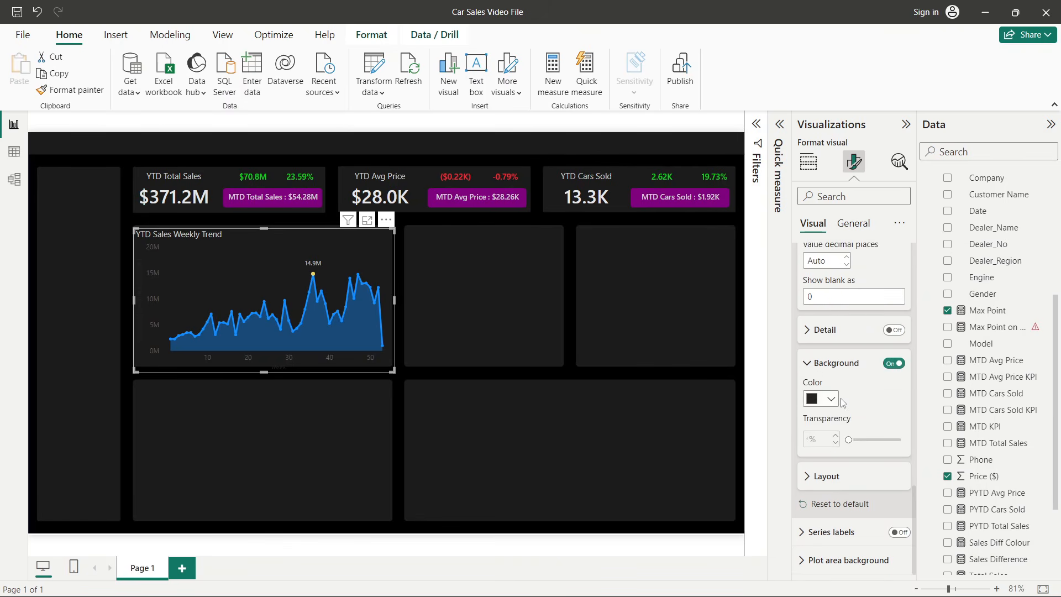
left_click(830, 399)
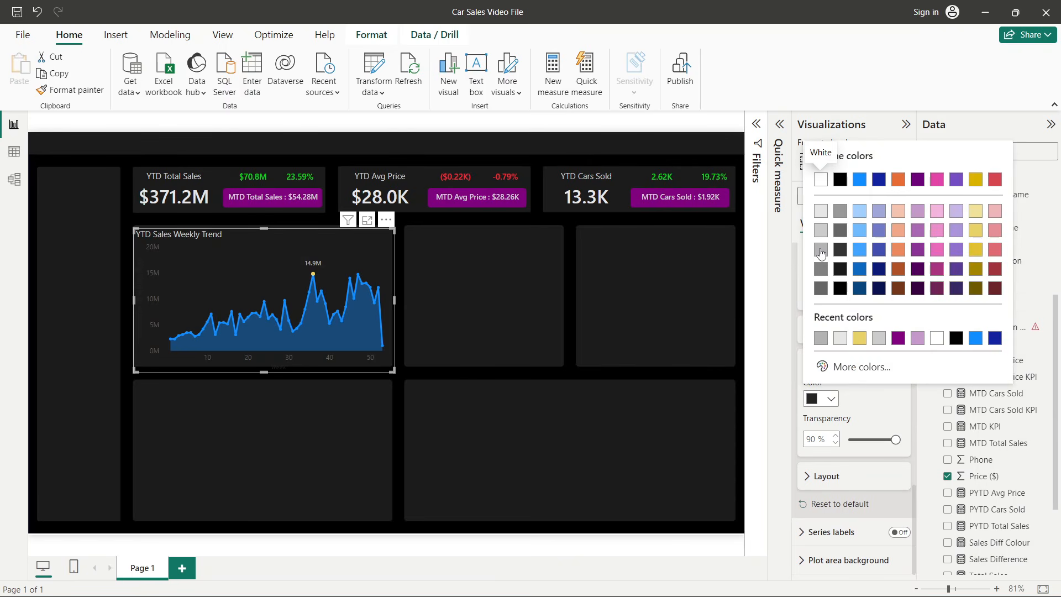
left_click(821, 253)
left_click(829, 401)
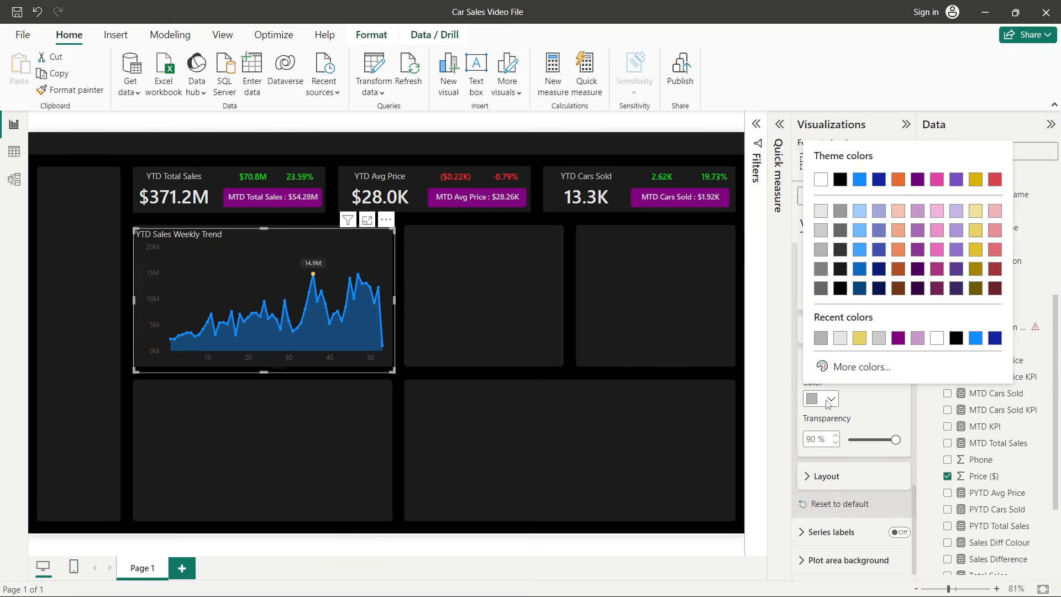
left_click(821, 211)
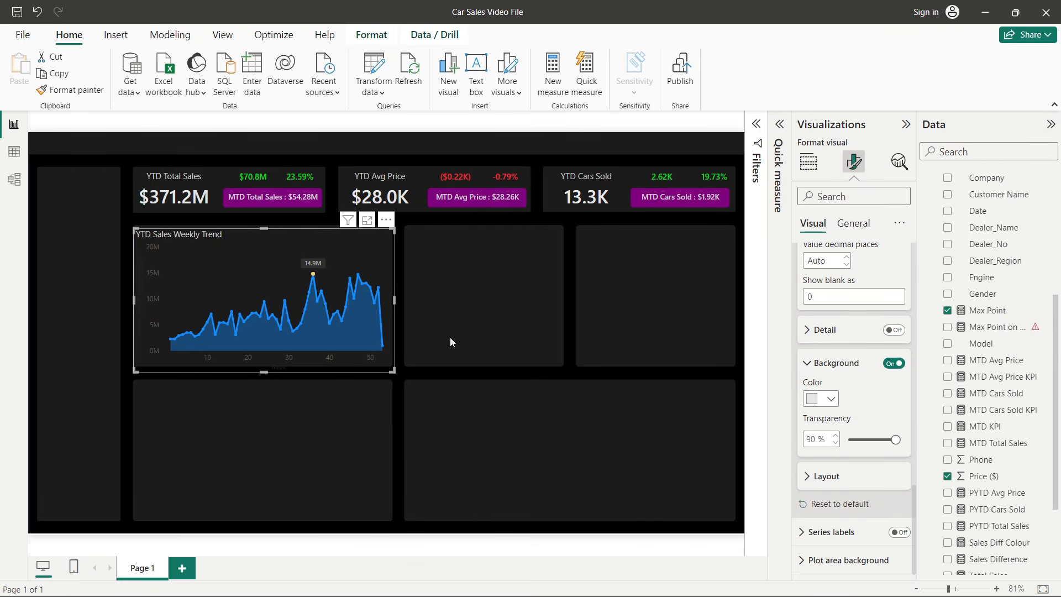
- Collapse the side pane to preview the weekly trend chart's peak label
left_click(905, 124)
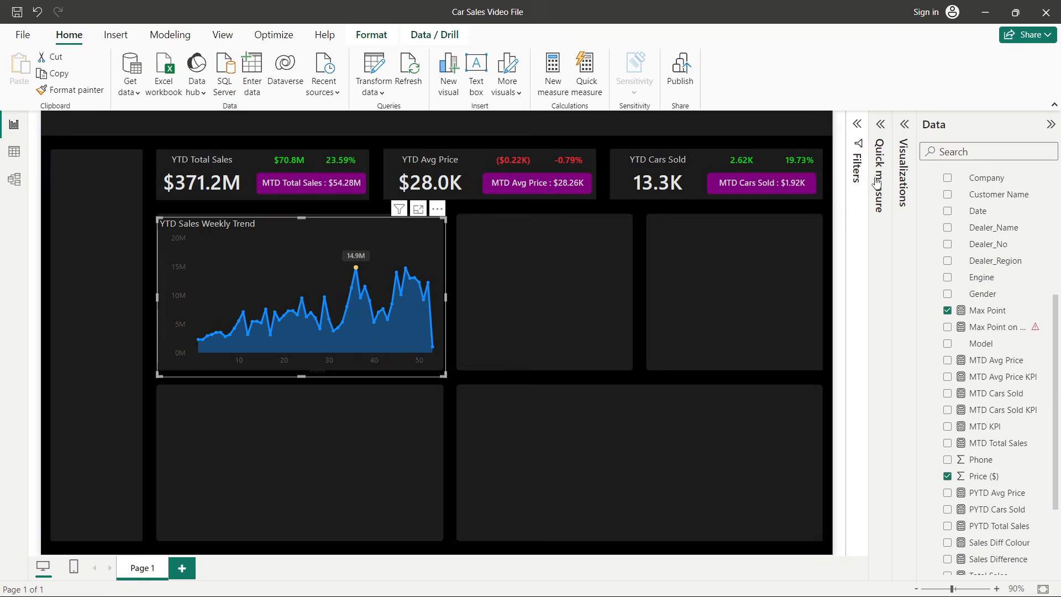
left_click(835, 259)
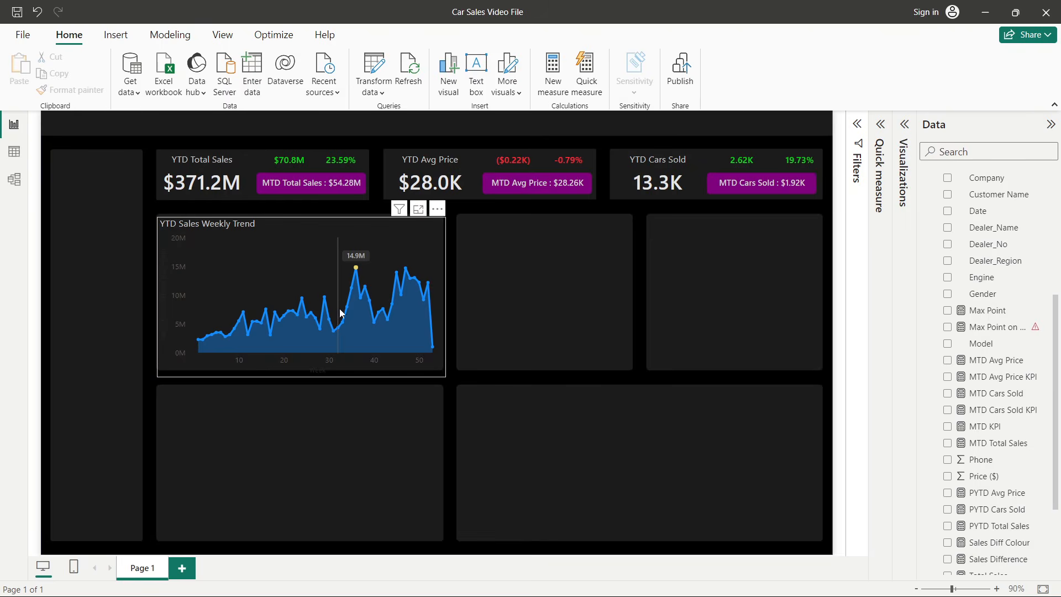
mouse_move(356, 267)
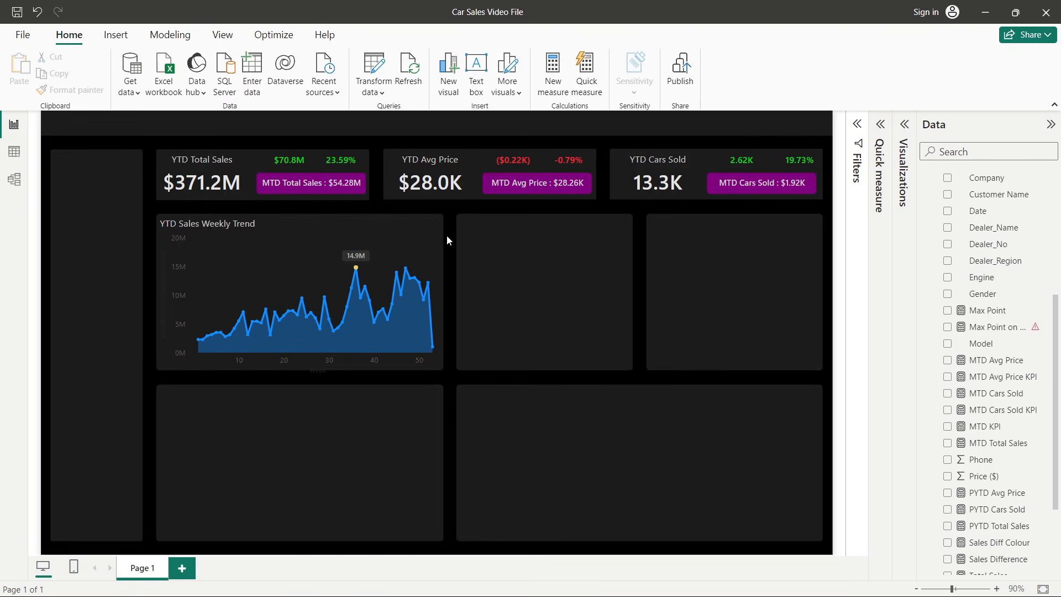
- Try a 4 px line stroke width on the weekly trend chart, then revert it to 3 px
left_click(416, 228)
left_click(904, 126)
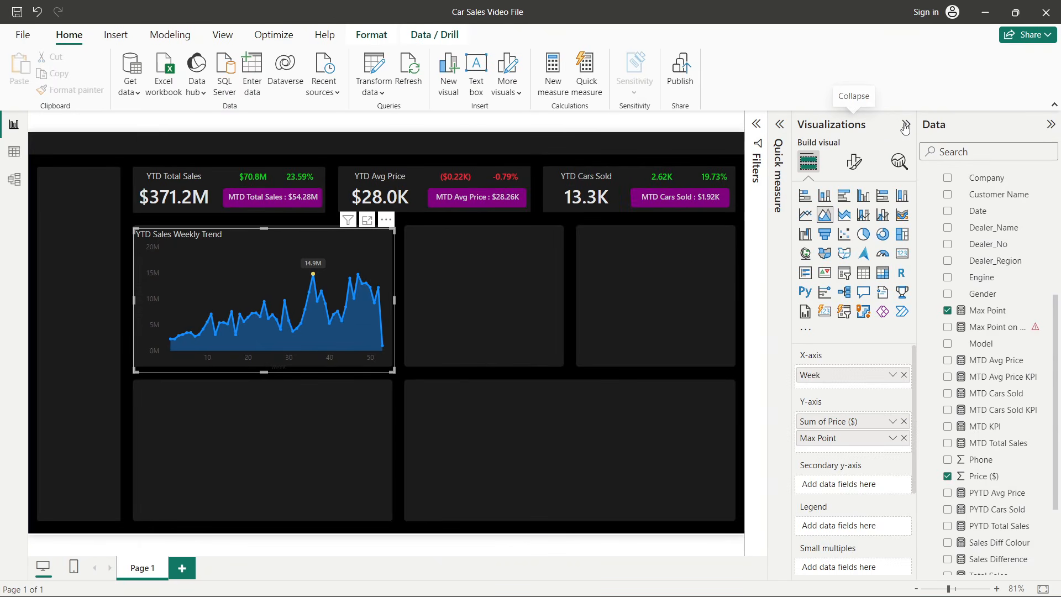
left_click(854, 162)
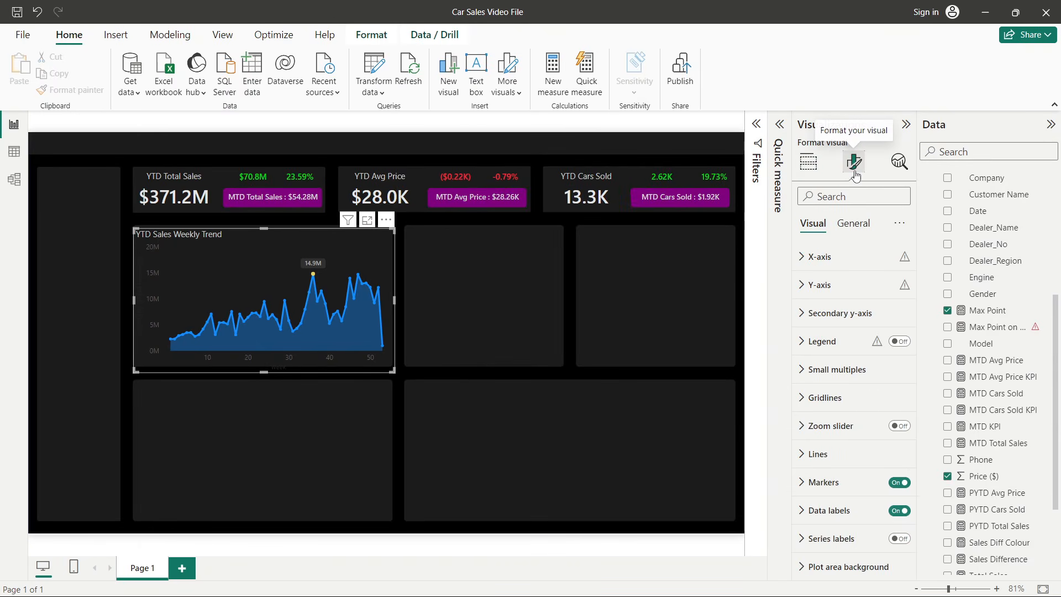
left_click(821, 456)
scroll(837, 480, "down", 2)
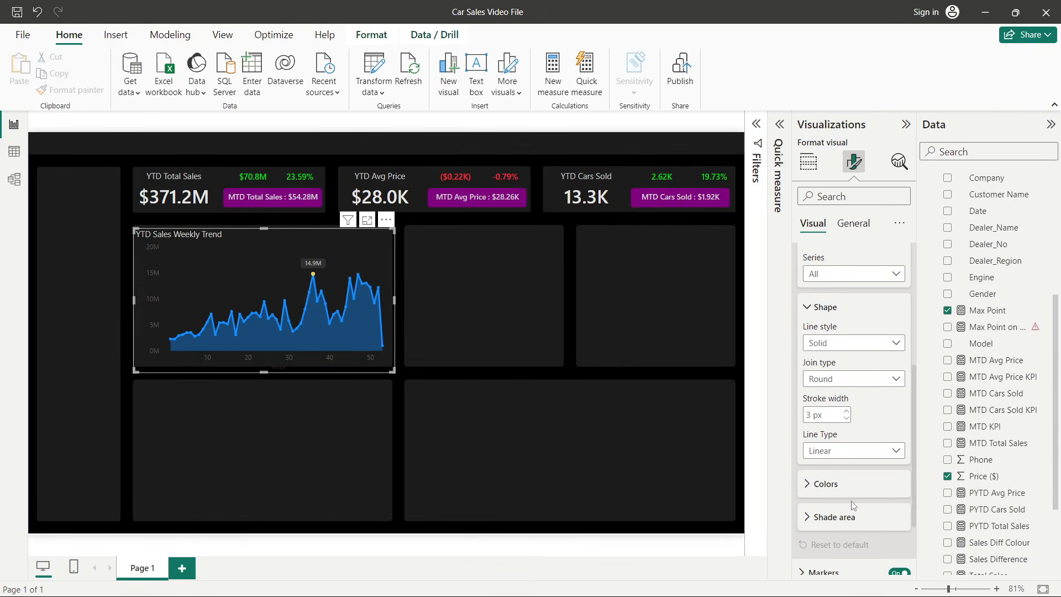
left_click(845, 411)
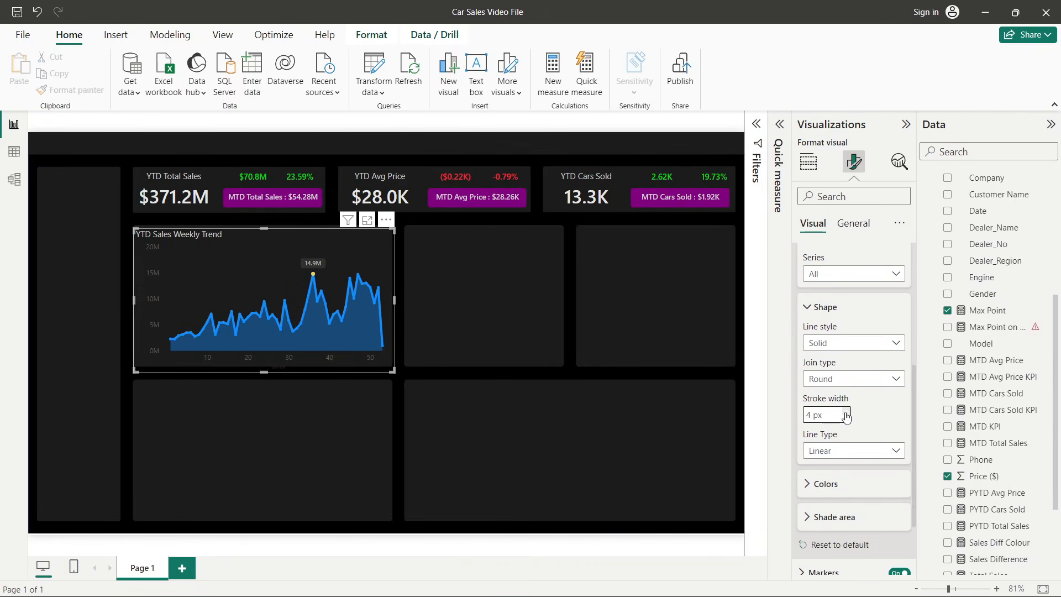
left_click(847, 419)
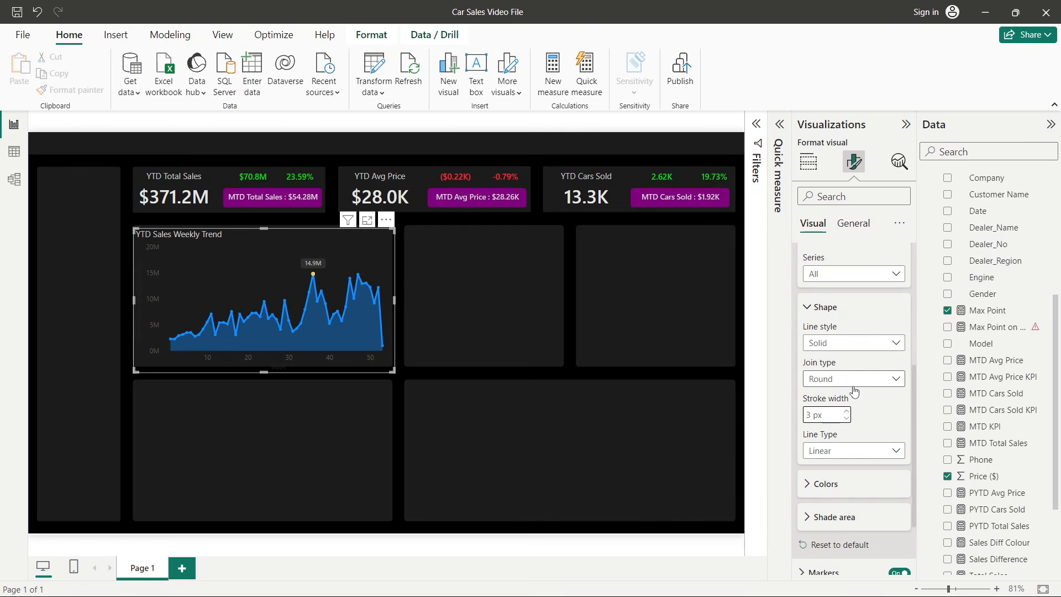
- Set the line's shade area transparency to 70%
scroll(845, 425, "down", 2)
left_click(841, 430)
left_click_drag(848, 460, 887, 463)
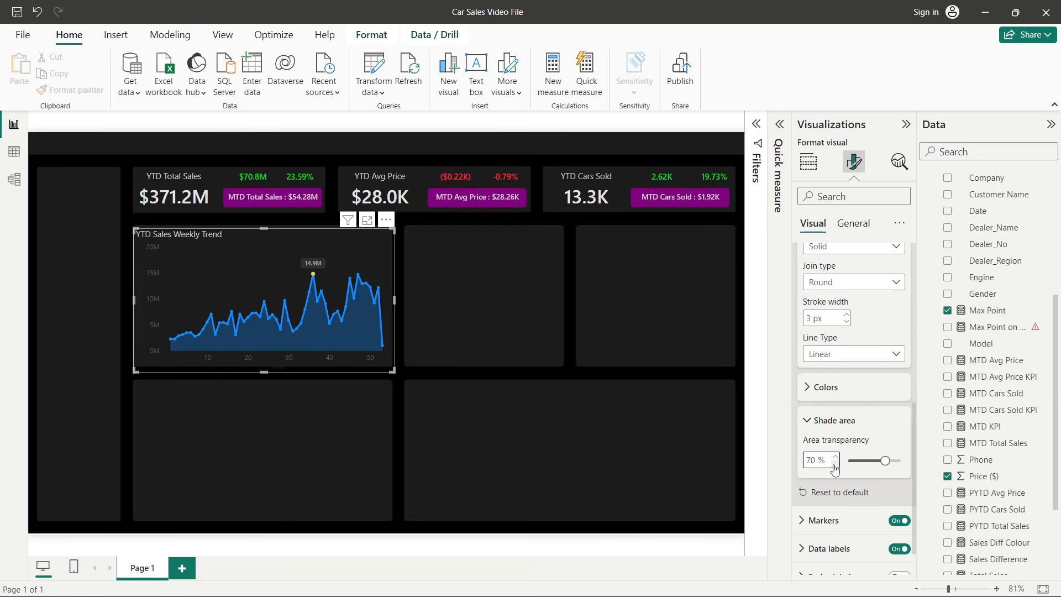
- Raise the data label value font size to 11
scroll(834, 468, "down", 1)
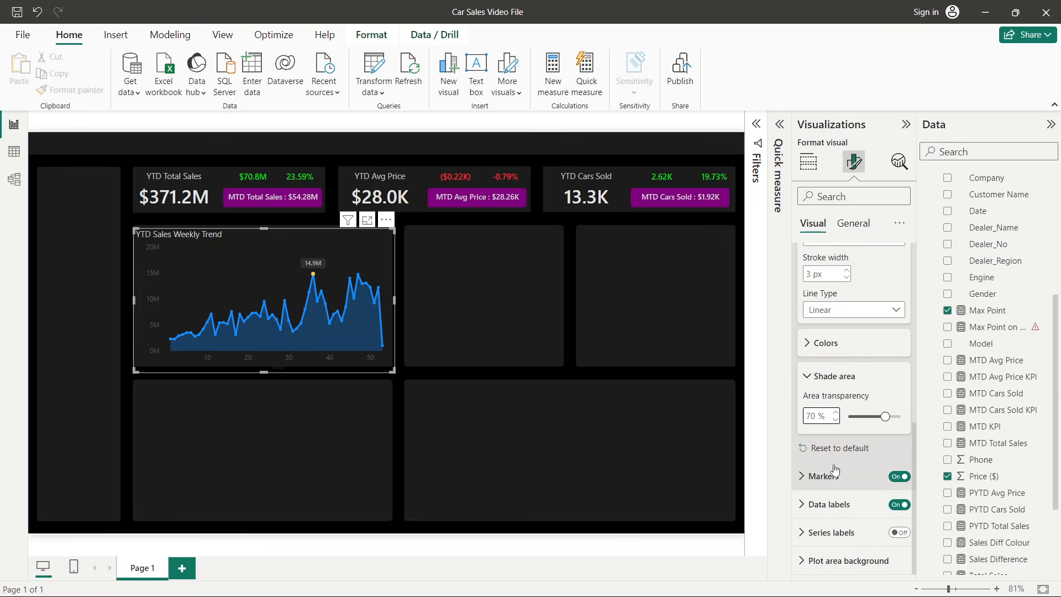
left_click(831, 502)
scroll(831, 503, "down", 5)
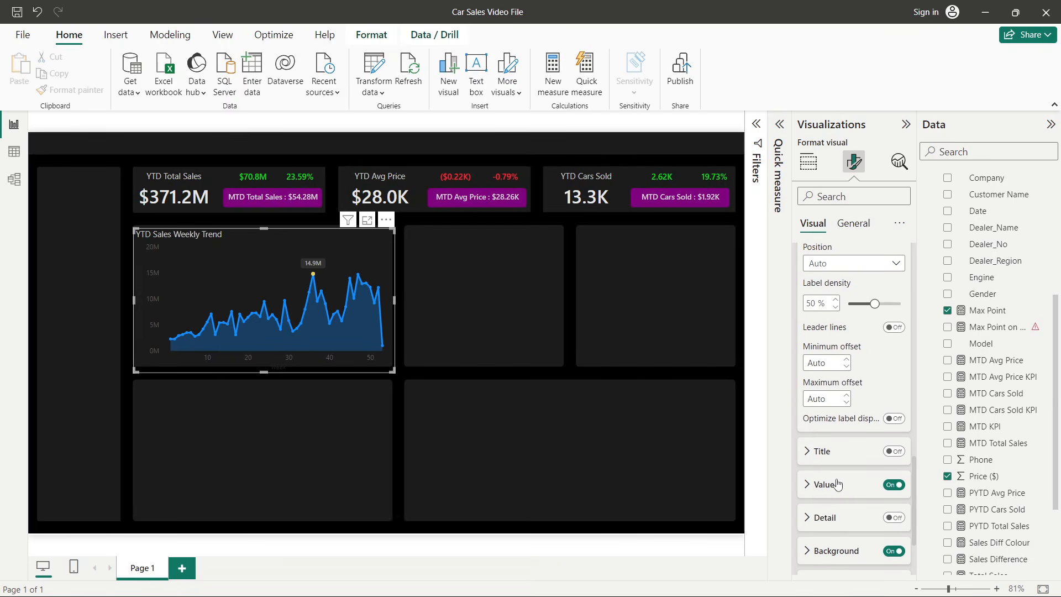
left_click(837, 485)
left_click(900, 365)
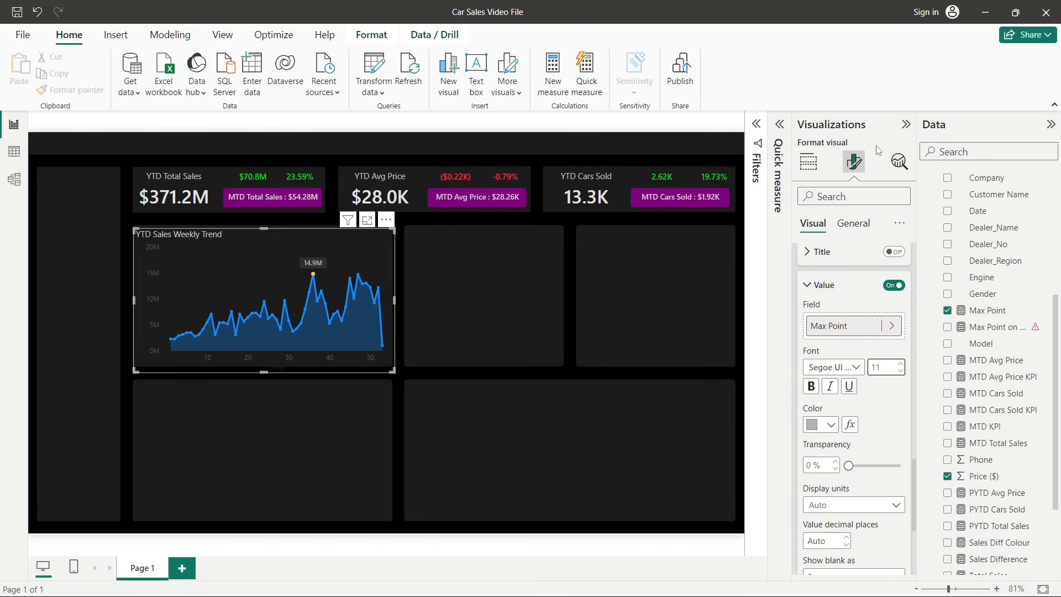
- Collapse the side pane and preview the finished weekly trend chart
left_click(906, 124)
left_click(622, 289)
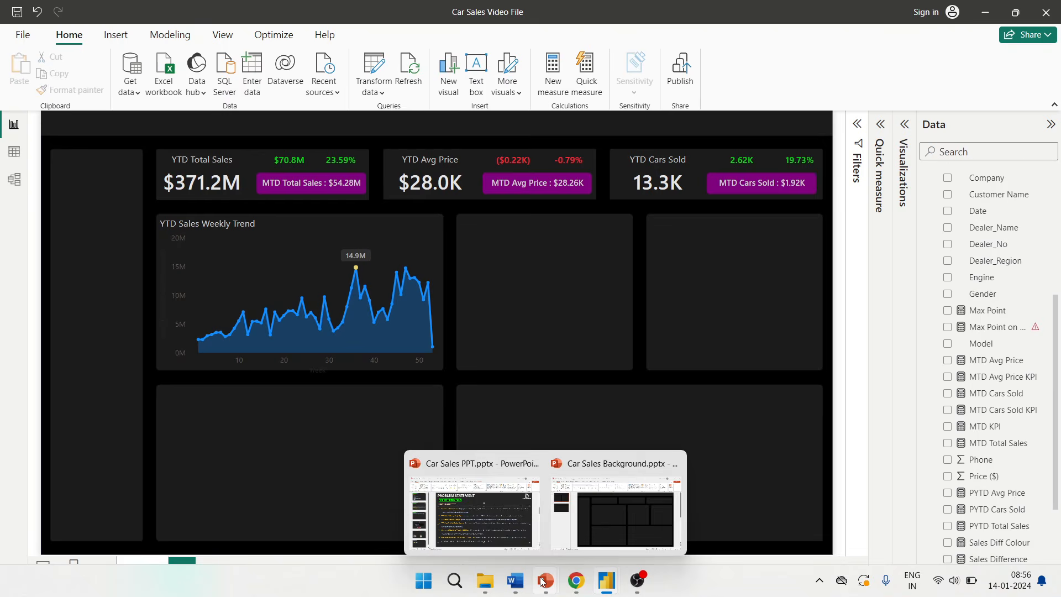
mouse_move(545, 585)
left_click(472, 506)
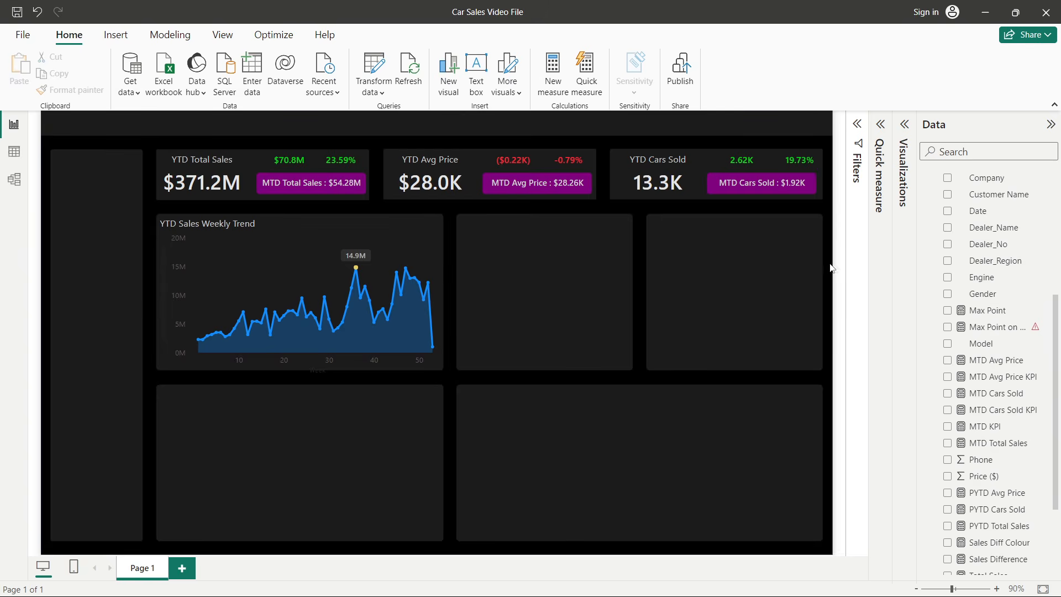
- Add a donut chart and resize it to fit the placeholder beside the weekly trend chart
left_click(904, 124)
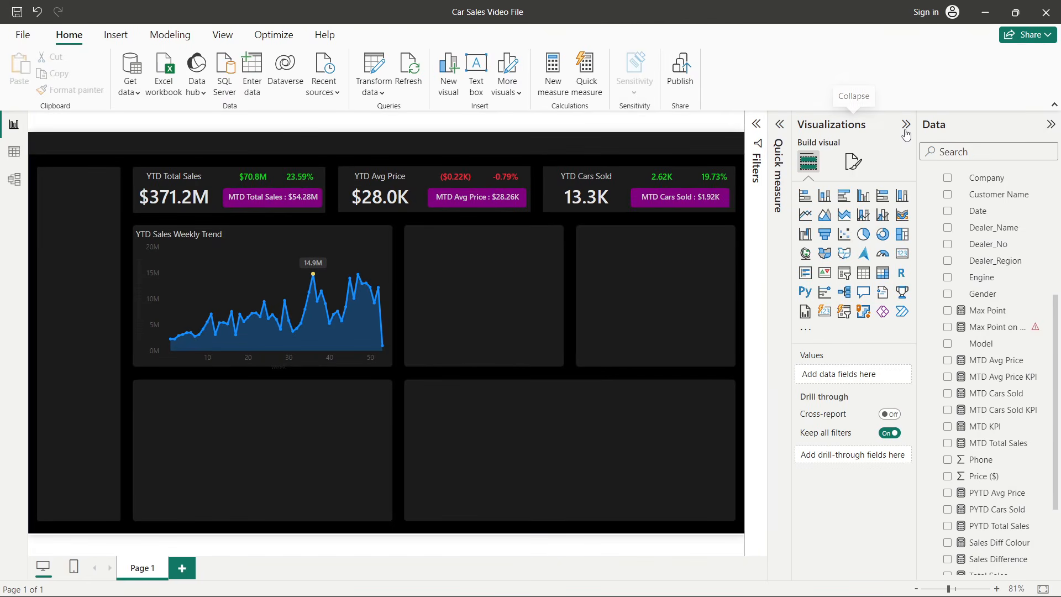
left_click(882, 233)
left_click_drag(190, 399, 498, 272)
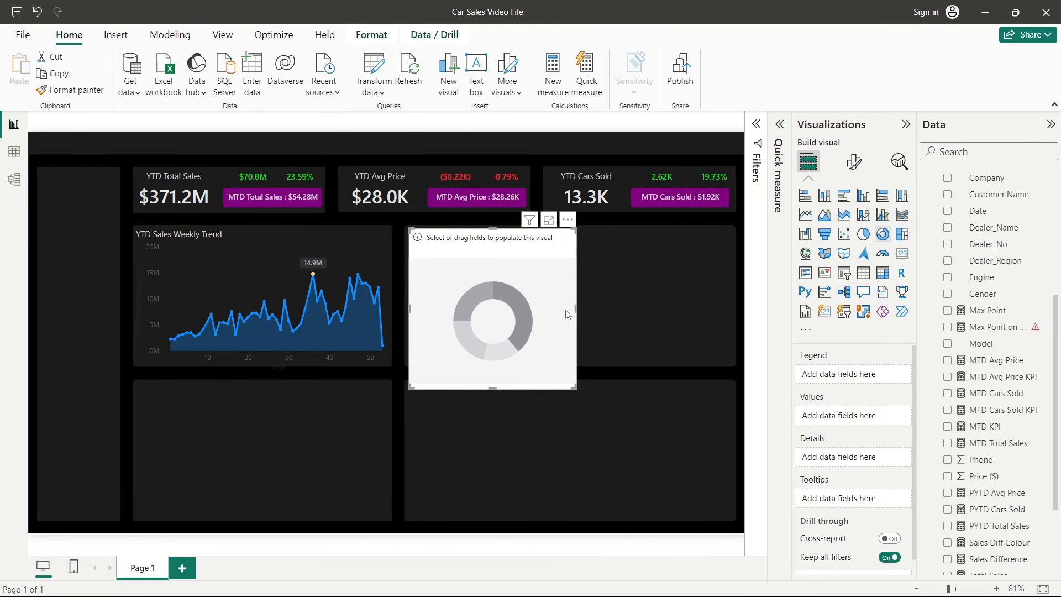
mouse_move(576, 313)
left_mouse_down()
mouse_move(544, 317)
mouse_move(561, 316)
left_mouse_up()
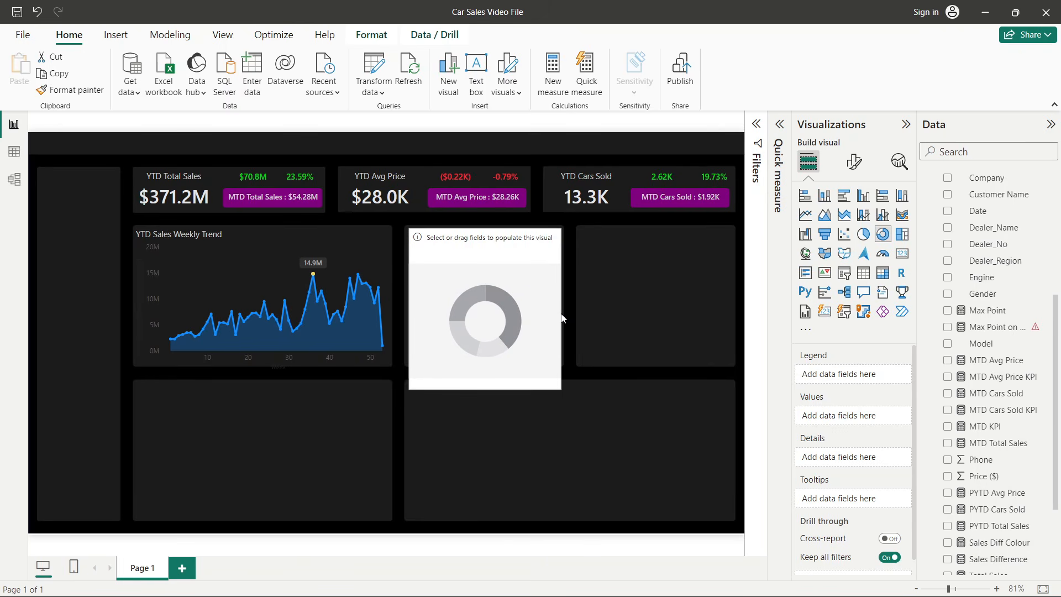
left_click_drag(492, 388, 493, 364)
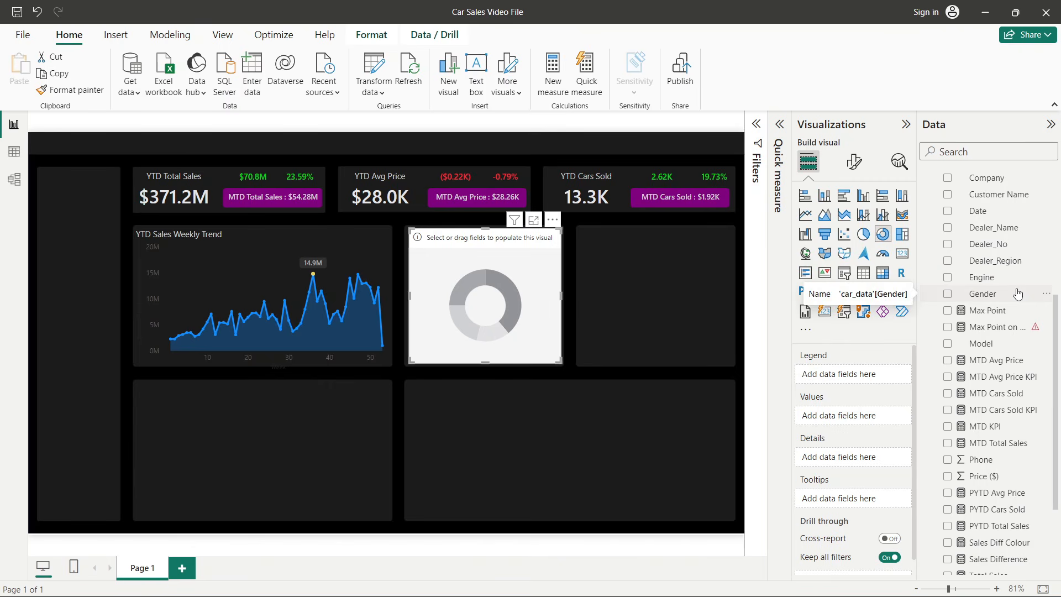
- Search the data fields for the Body Style field
scroll(1001, 377, "down", 2)
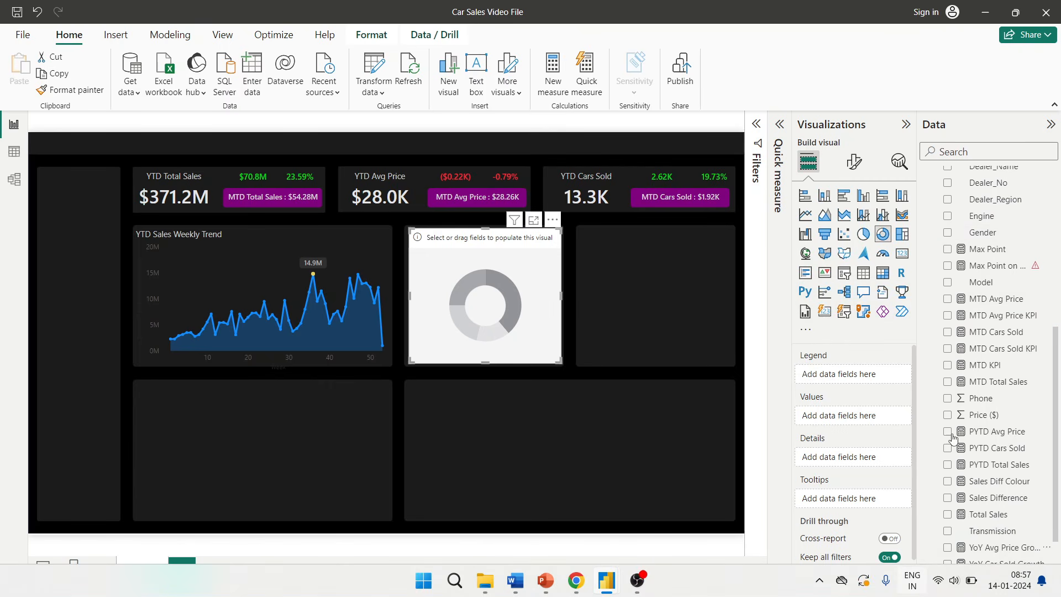
scroll(1034, 286, "down", 2)
scroll(1035, 286, "up", 8)
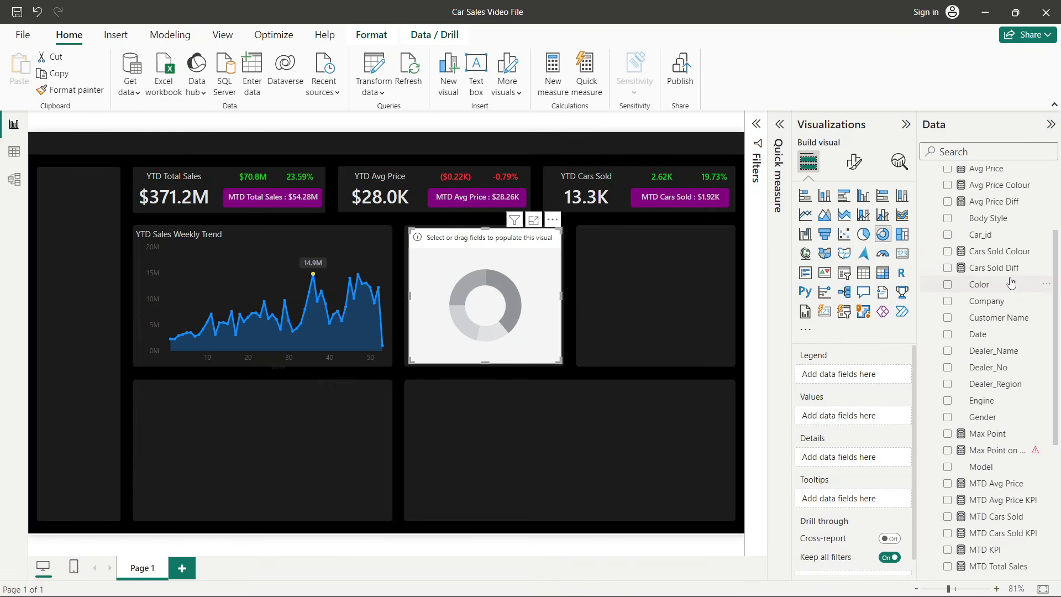
scroll(1011, 280, "up", 4)
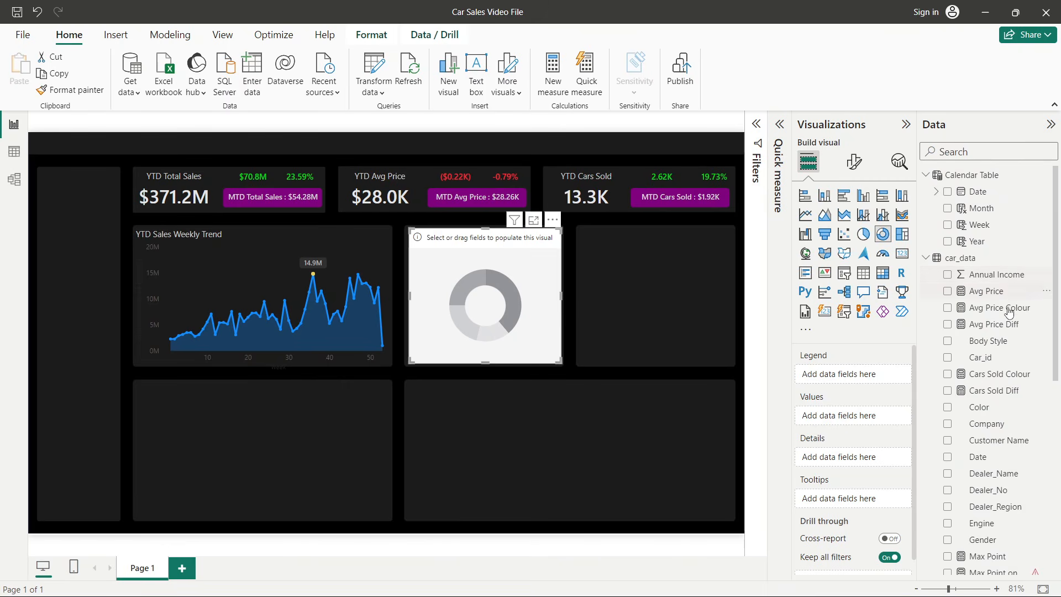
scroll(1015, 309, "down", 4)
left_click(952, 152)
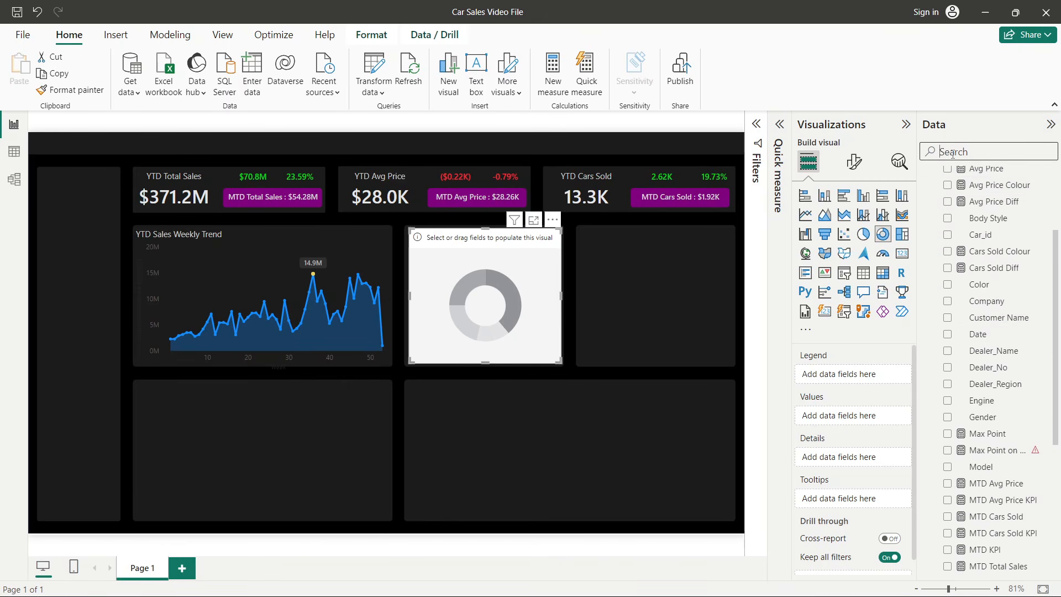
type("bo")
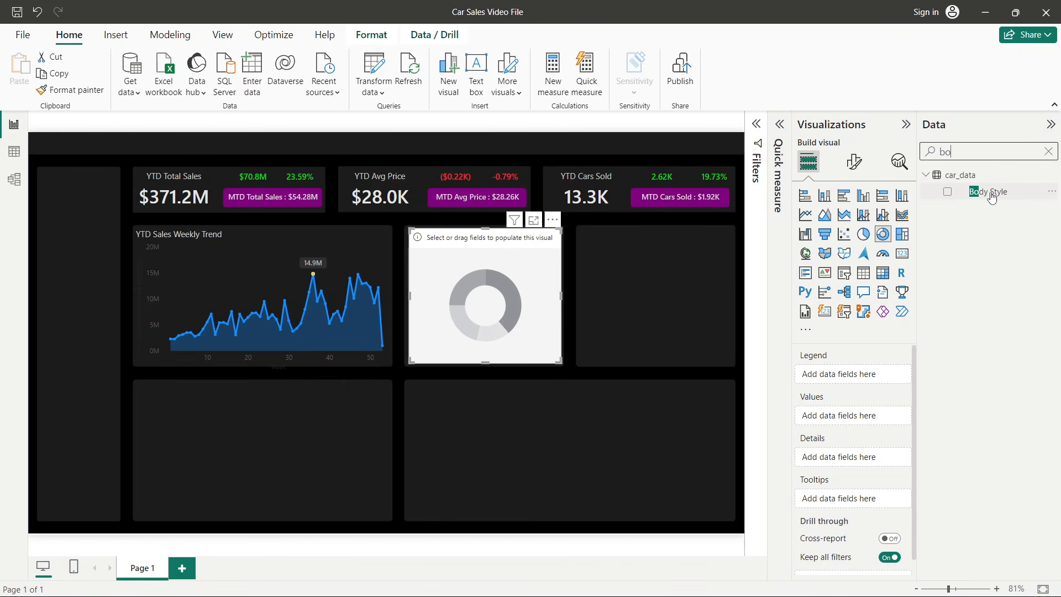
- Switch to the finished Car Sales Dashboard window to view its body style donut chart, then return
key("alt+Tab")
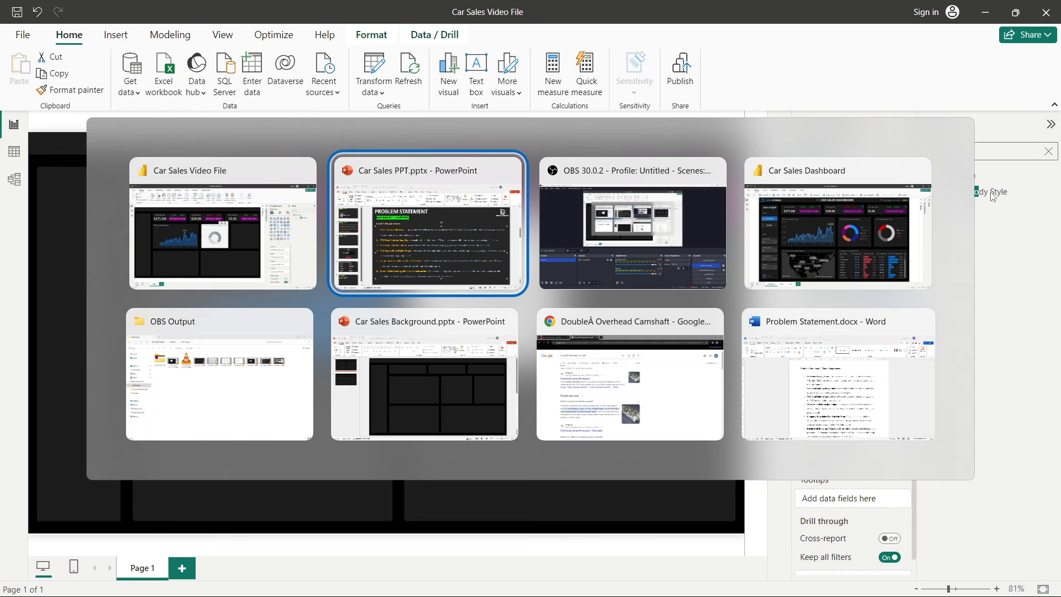
key("Tab")
key("Tab")
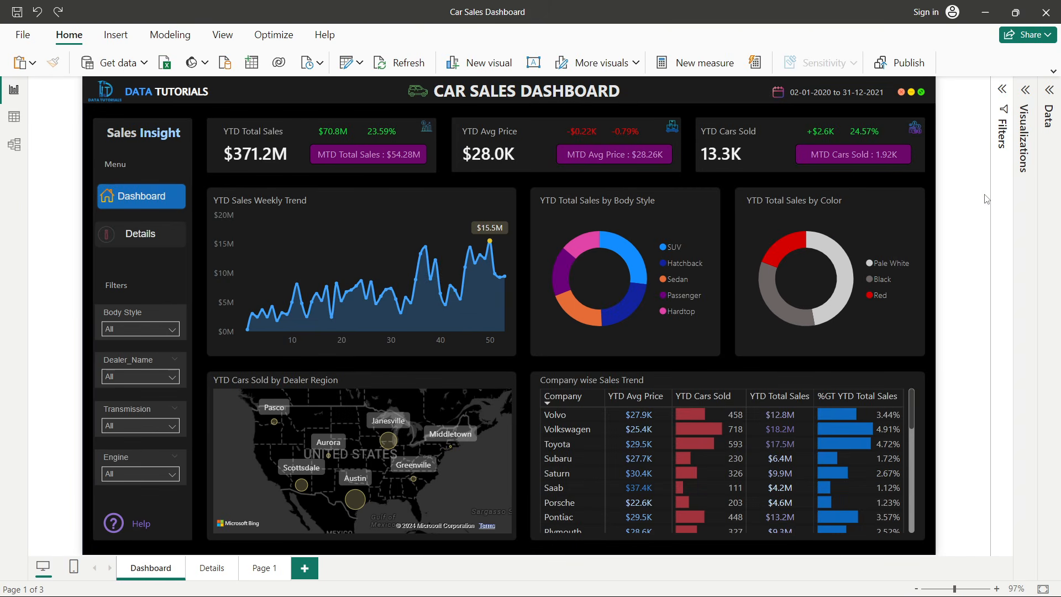
key("alt+Tab")
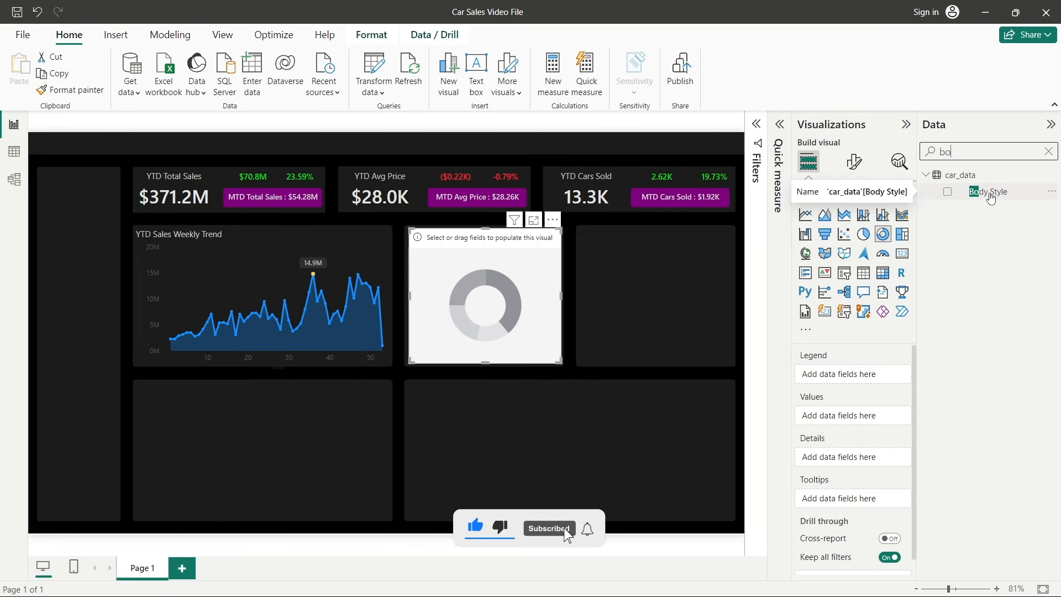
- Add Body Style as the donut chart's legend and YTD Total Sales as its values
left_click_drag(990, 196, 844, 377)
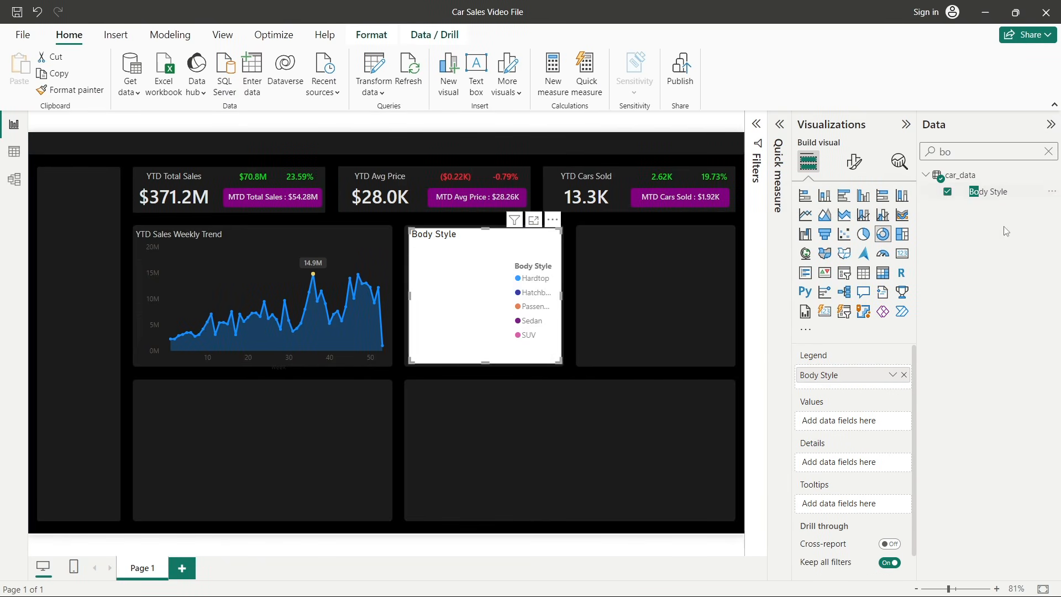
left_click(1048, 151)
scroll(973, 387, "down", 10)
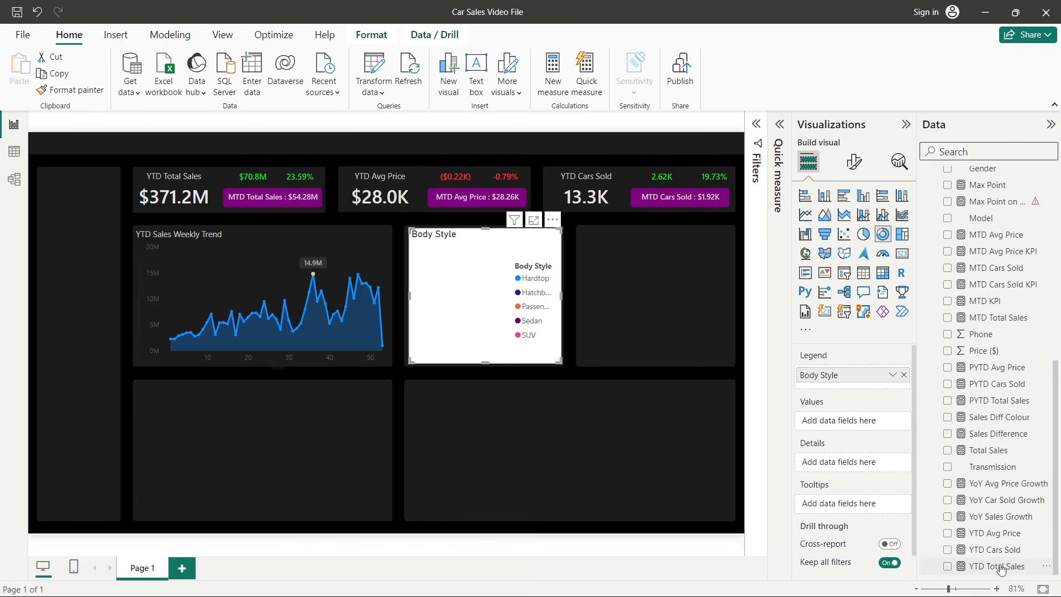
left_click_drag(1000, 566, 834, 420)
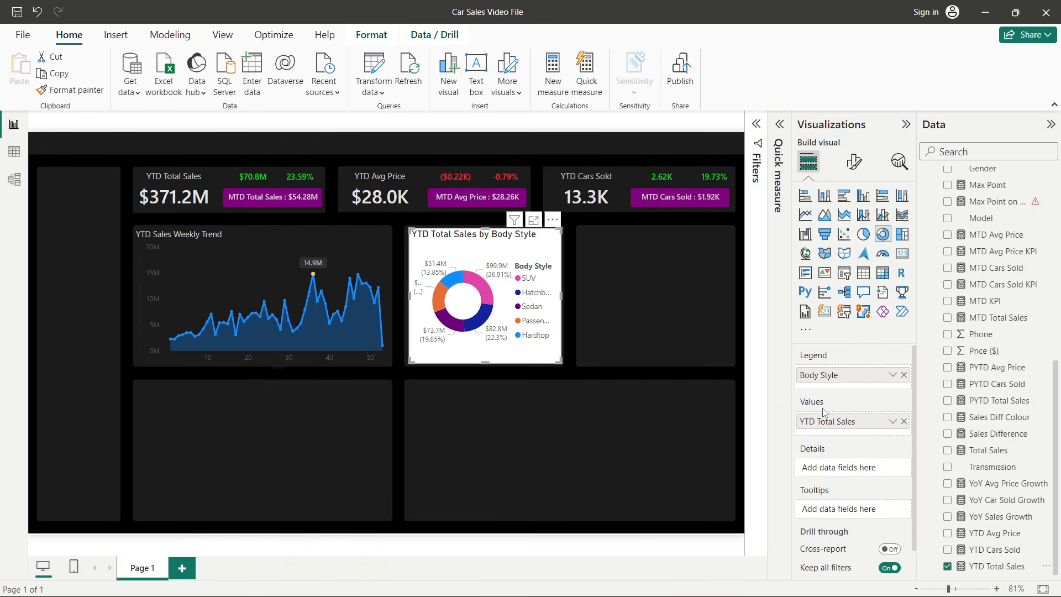
left_click(365, 234)
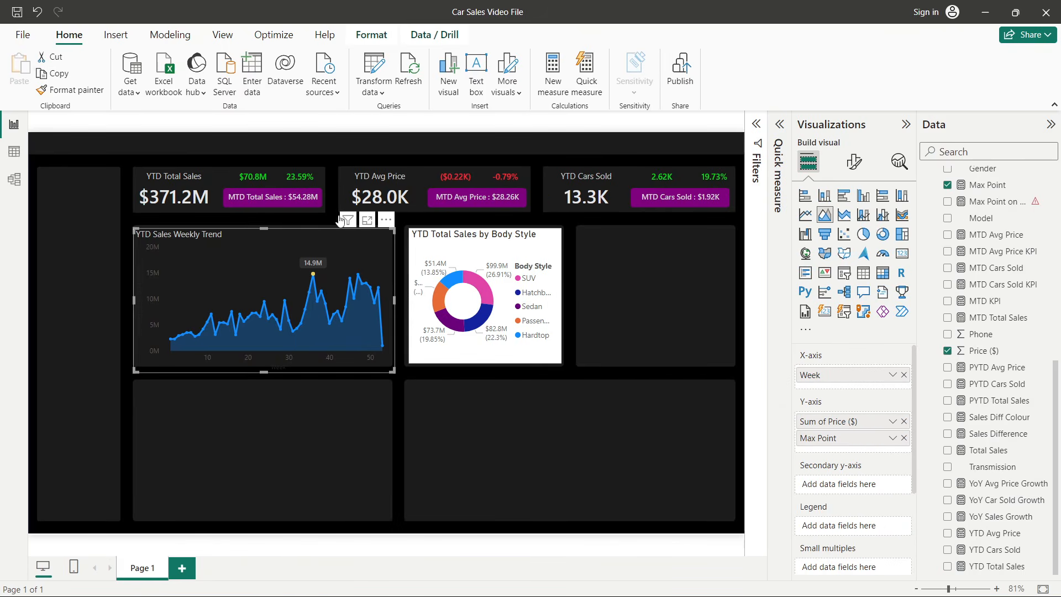
- Copy the weekly trend chart's formatting onto the body style donut chart with Format Painter
left_click(70, 89)
left_click(494, 244)
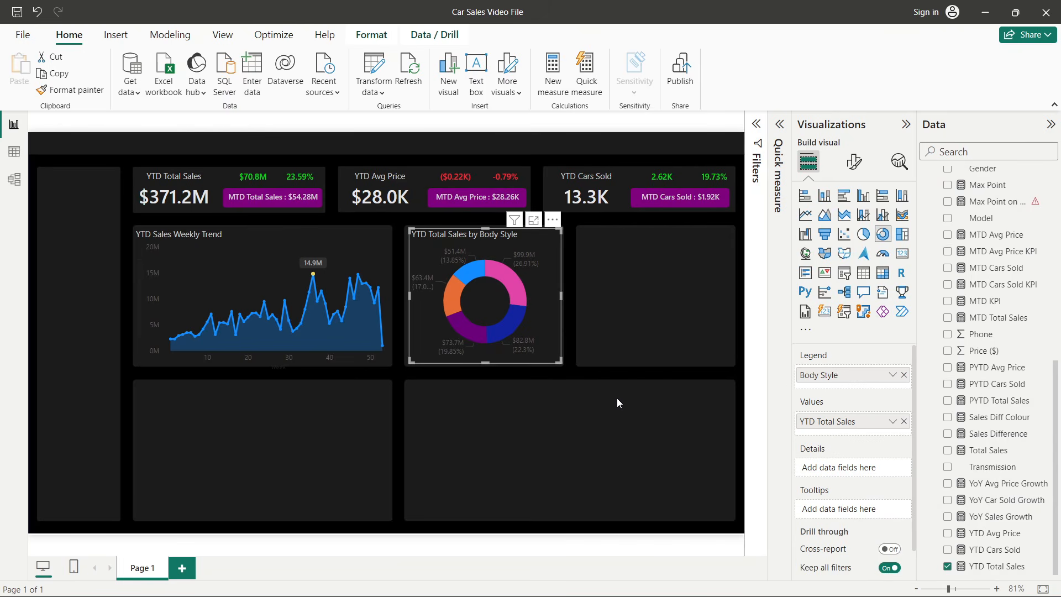
- Turn off the donut chart's detail labels and turn on its legend
left_click(852, 173)
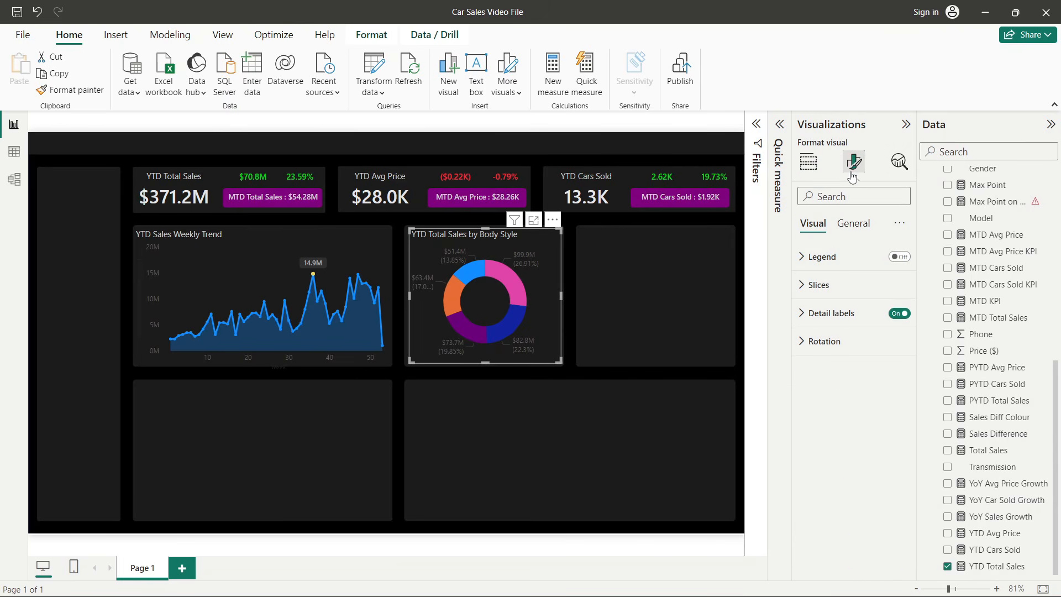
left_click(897, 313)
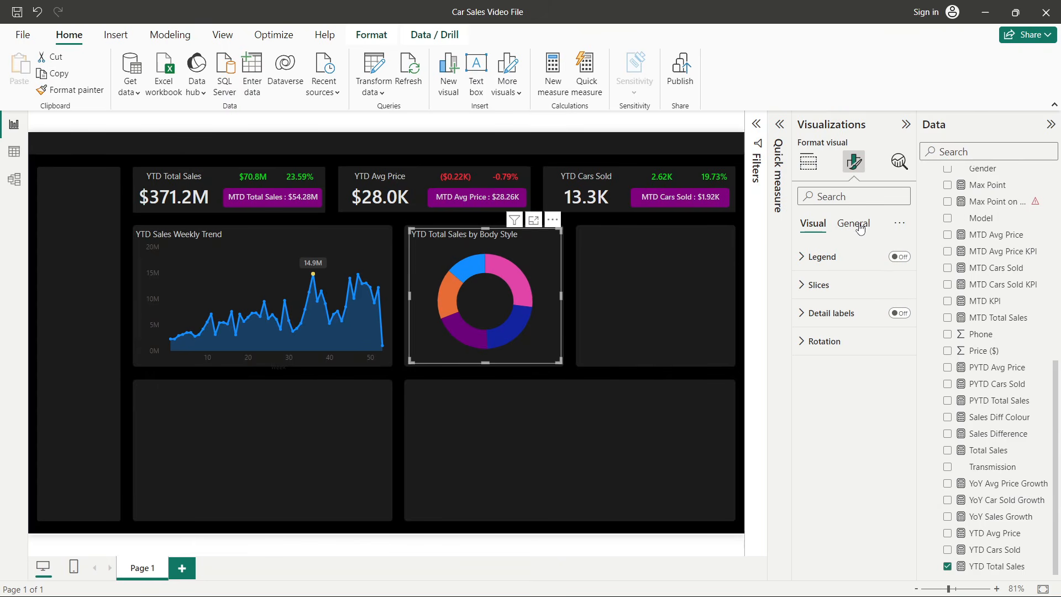
left_click(887, 257)
left_click(895, 258)
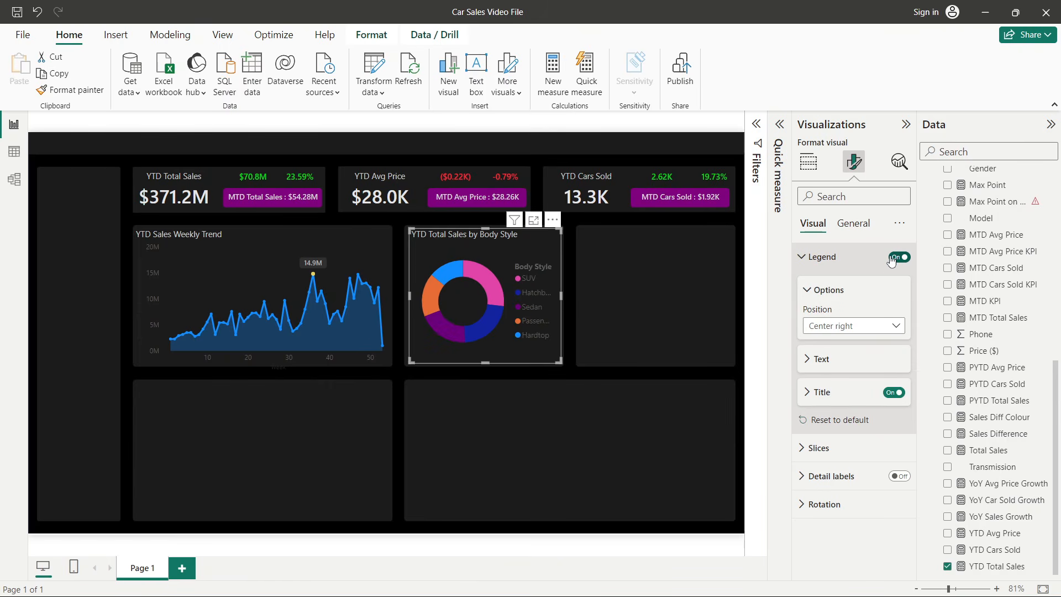
- Set the donut legend's text size to 9 and its font colour to white
left_click(810, 360)
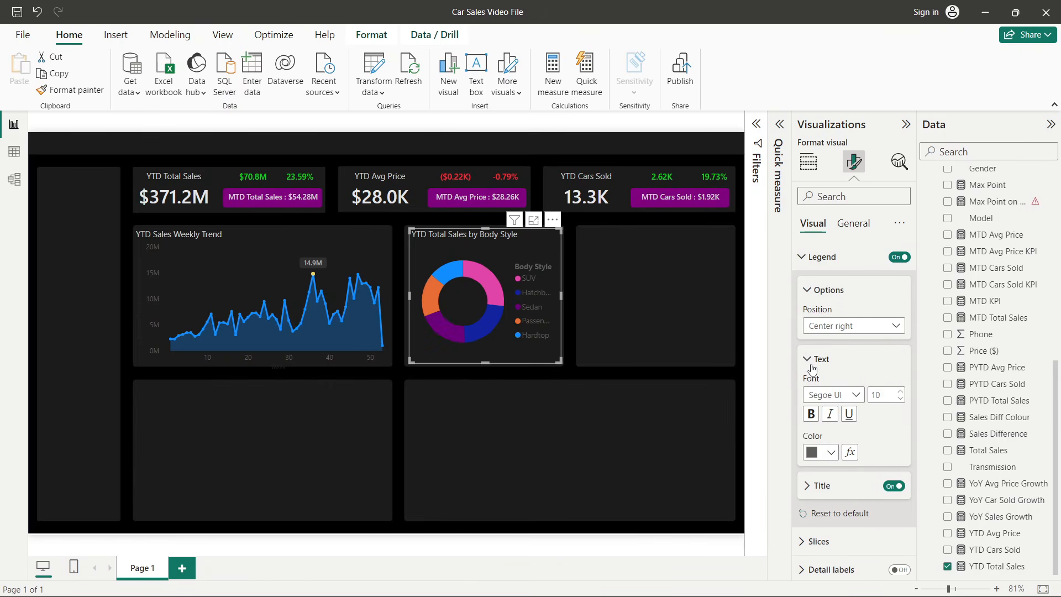
left_click(898, 397)
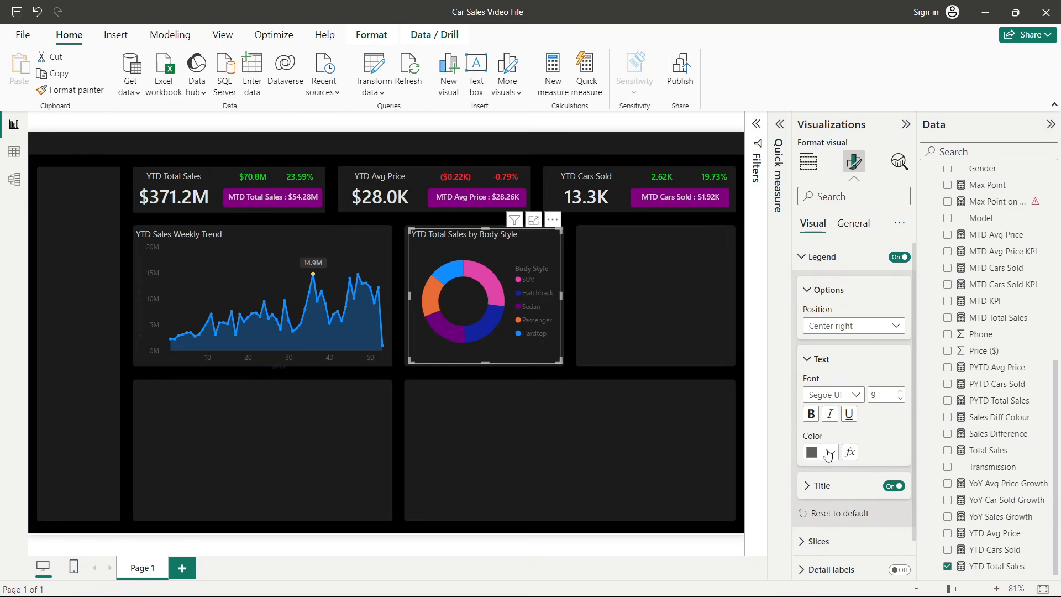
left_click(827, 454)
left_click(819, 226)
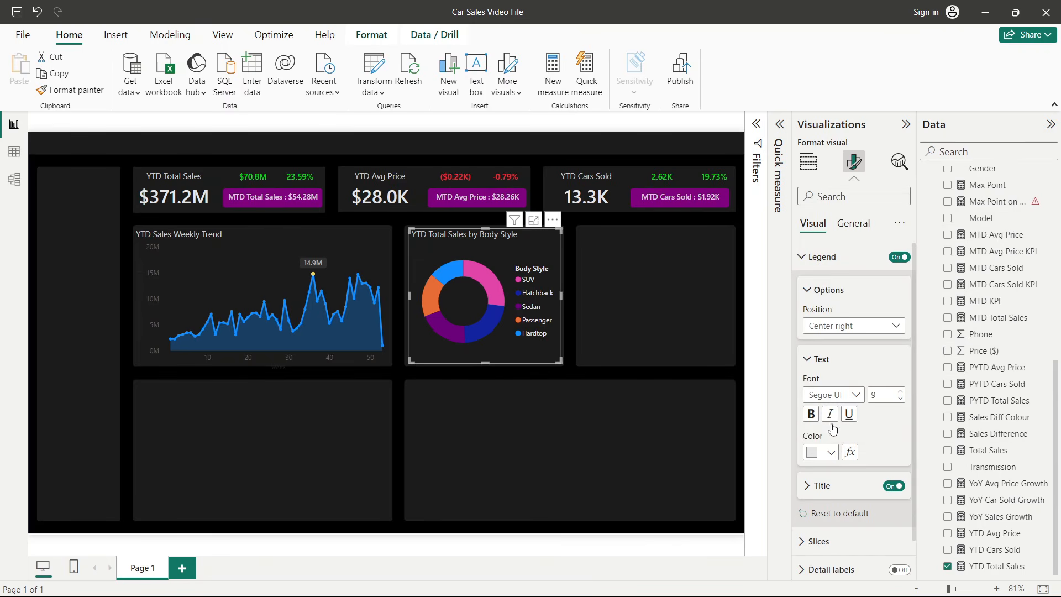
left_click(827, 452)
left_click(819, 286)
left_click(573, 364)
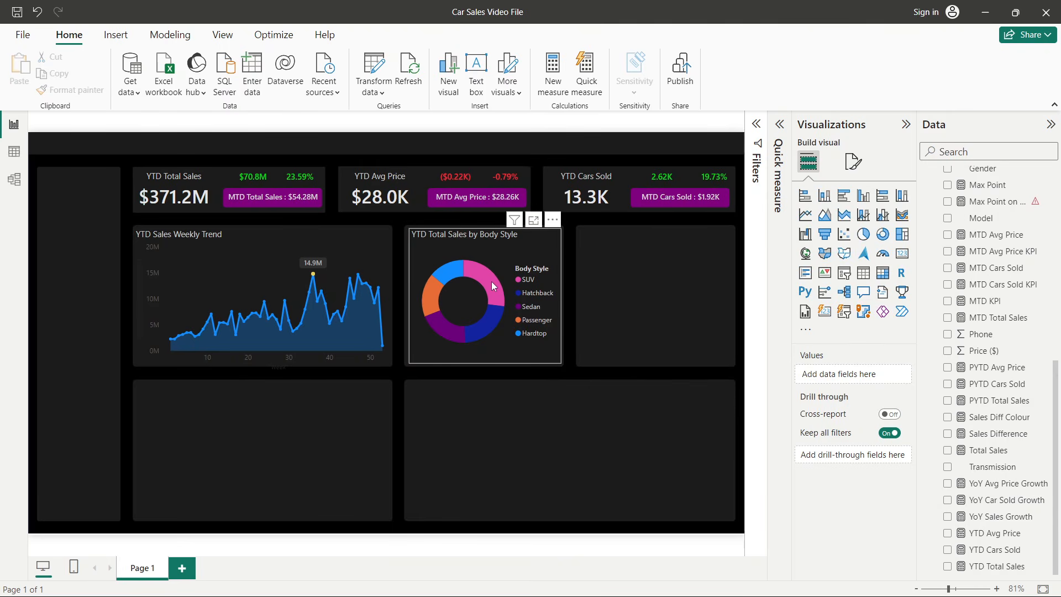
mouse_move(491, 281)
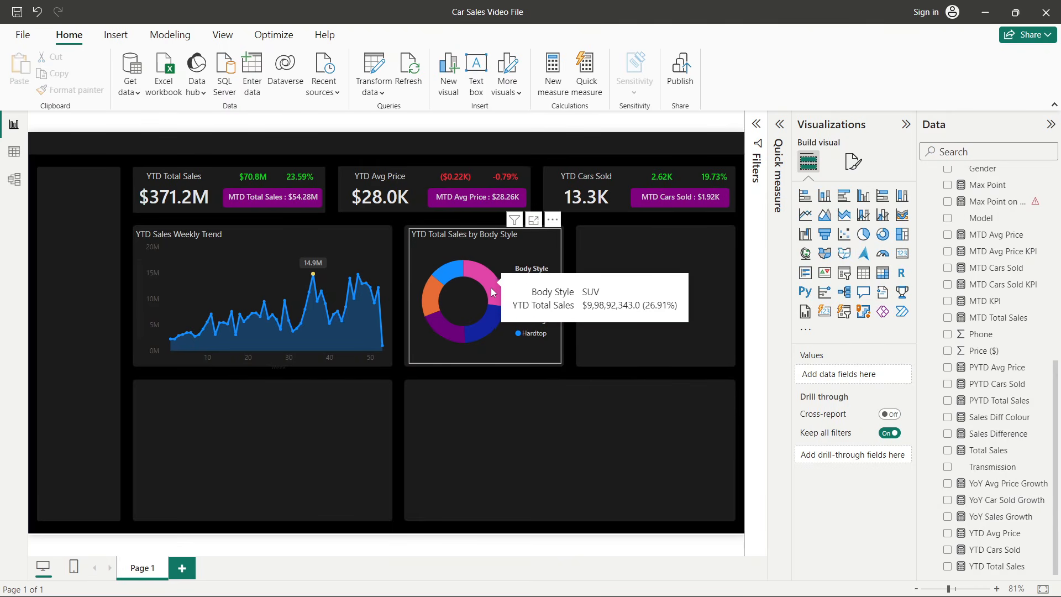
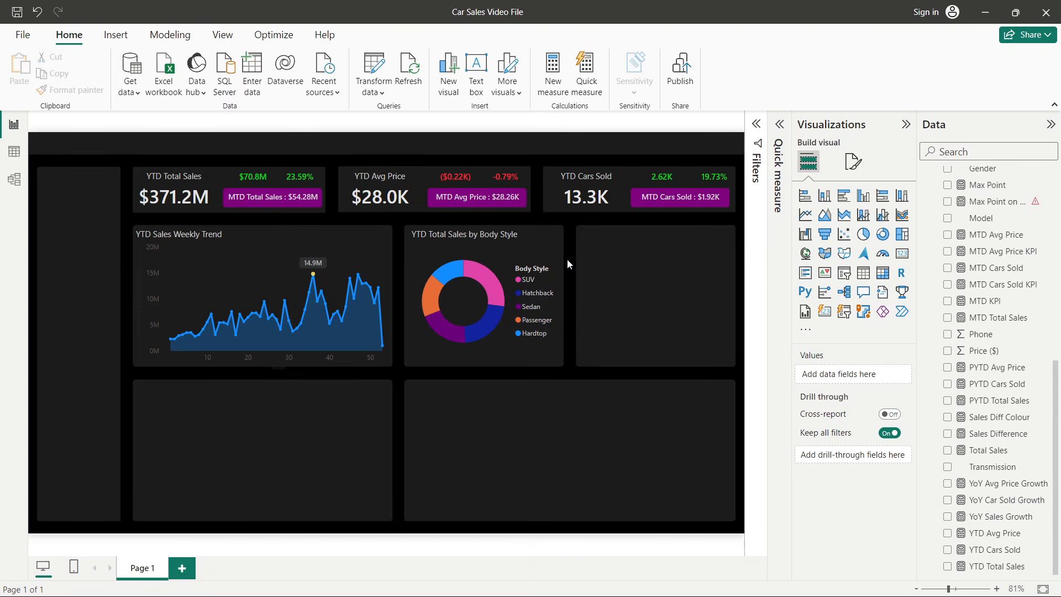
- Review the chart requirements listed on the problem statement slide in PowerPoint
key("alt+Tab")
key("Tab")
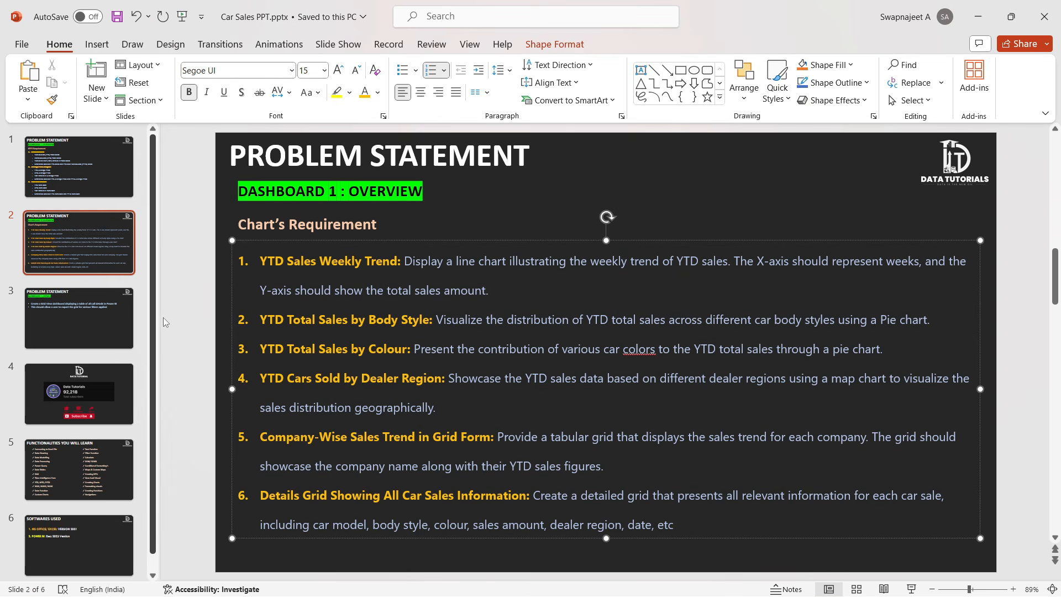
key("alt+Tab")
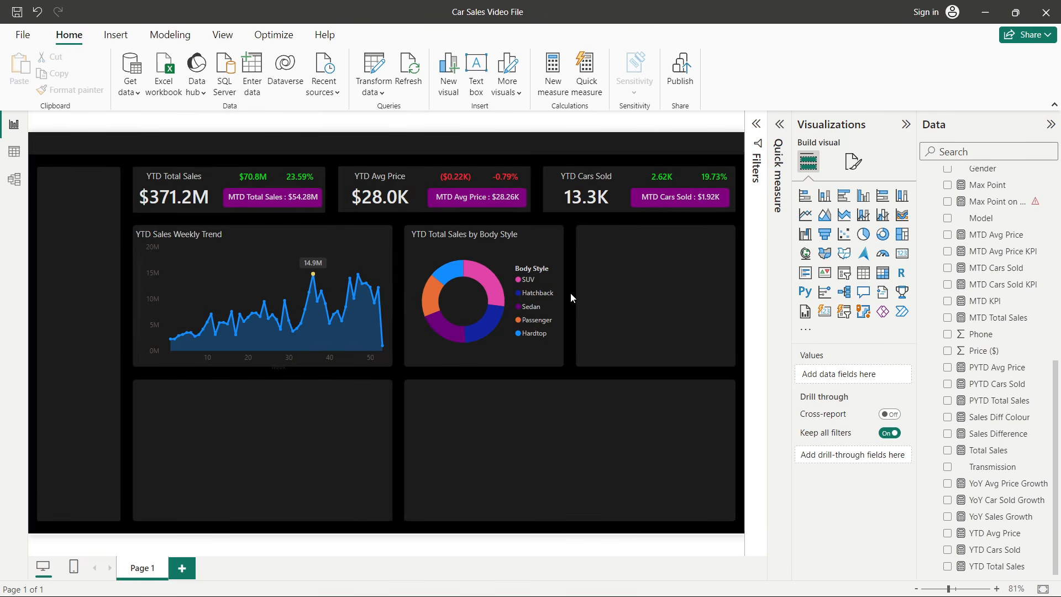
key("alt+Tab")
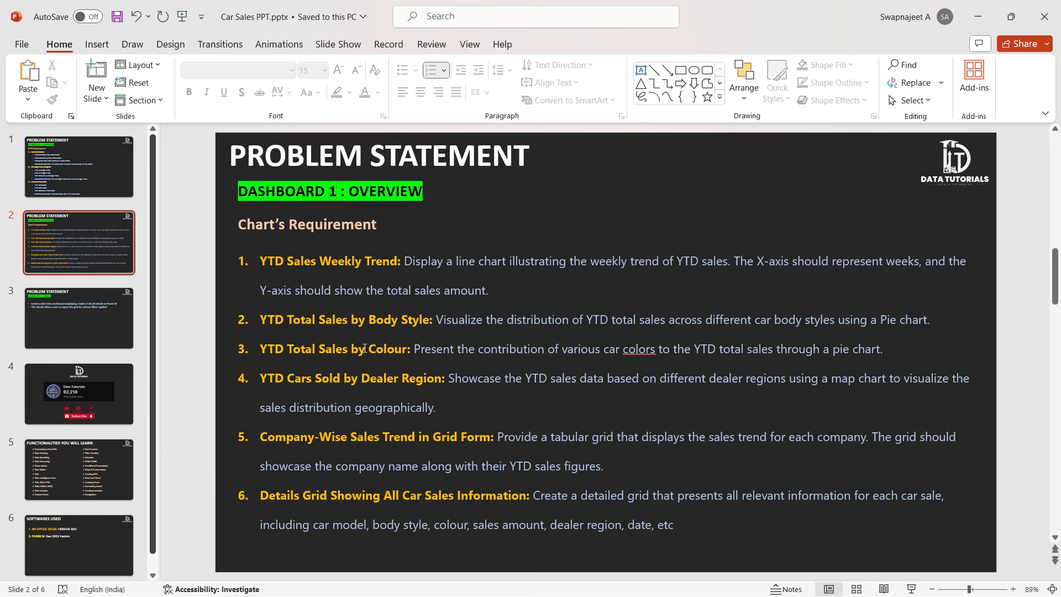
key("alt+Tab")
- Duplicate the body style donut chart and move the copy into the empty slot beside it
left_click(551, 241)
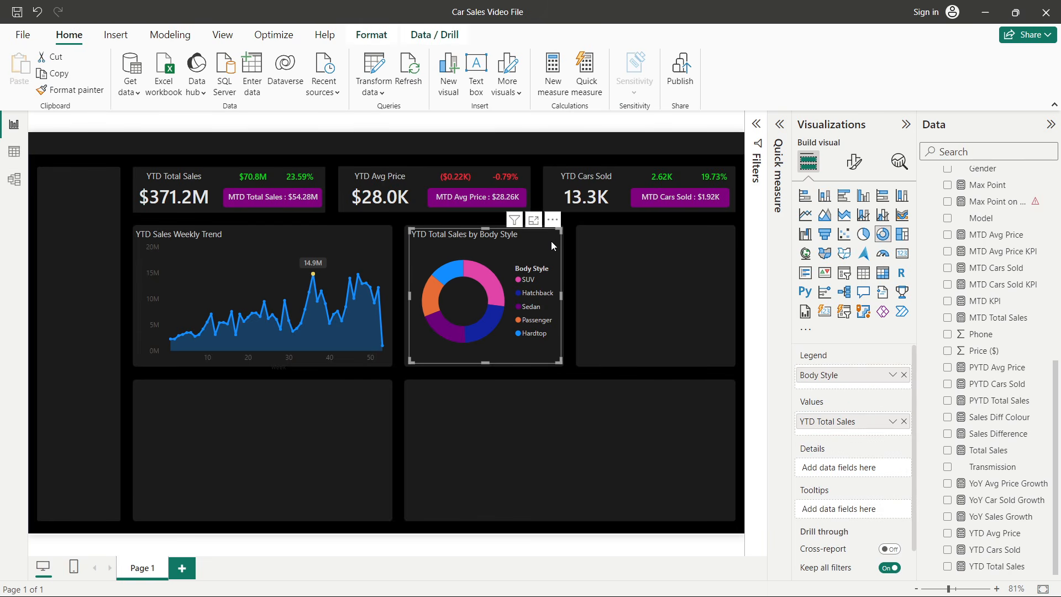
key("ctrl+c")
key("ctrl+v")
left_click_drag(537, 243, 695, 240)
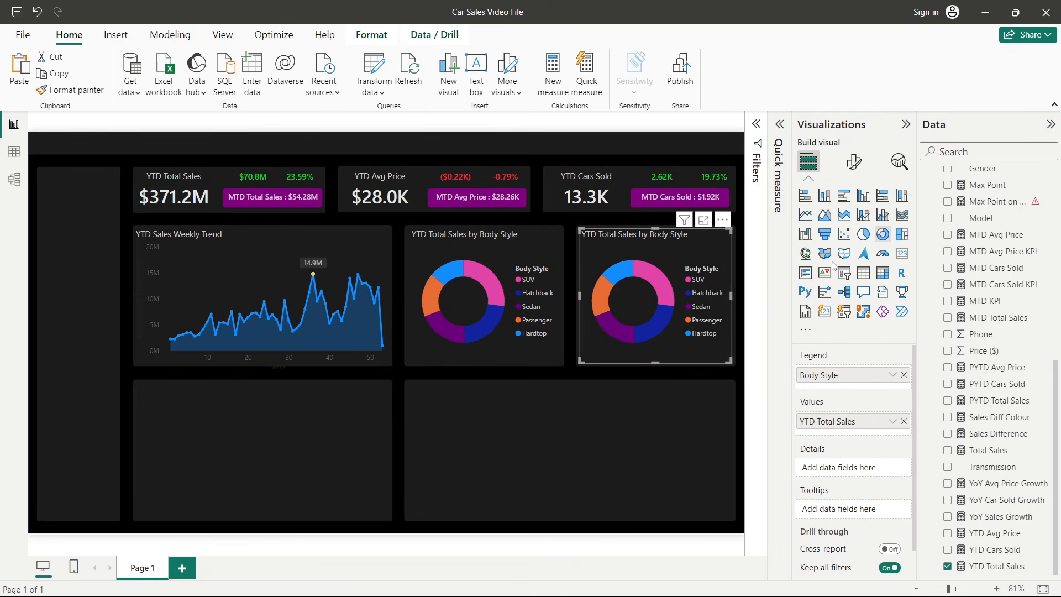
- Replace the copied donut's legend field Body Style with Color
left_click(904, 375)
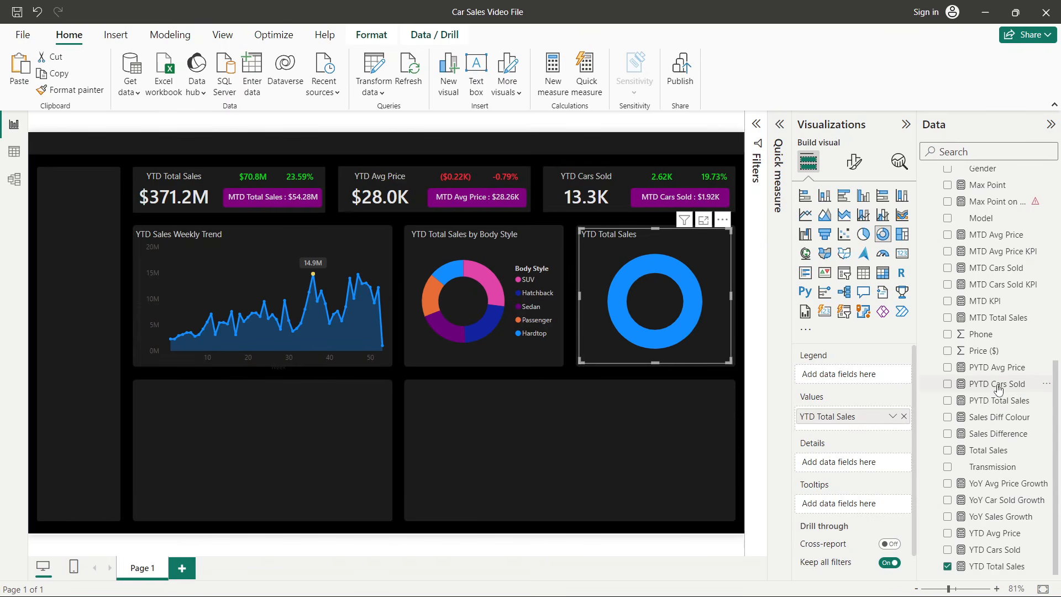
scroll(1018, 389, "up", 5)
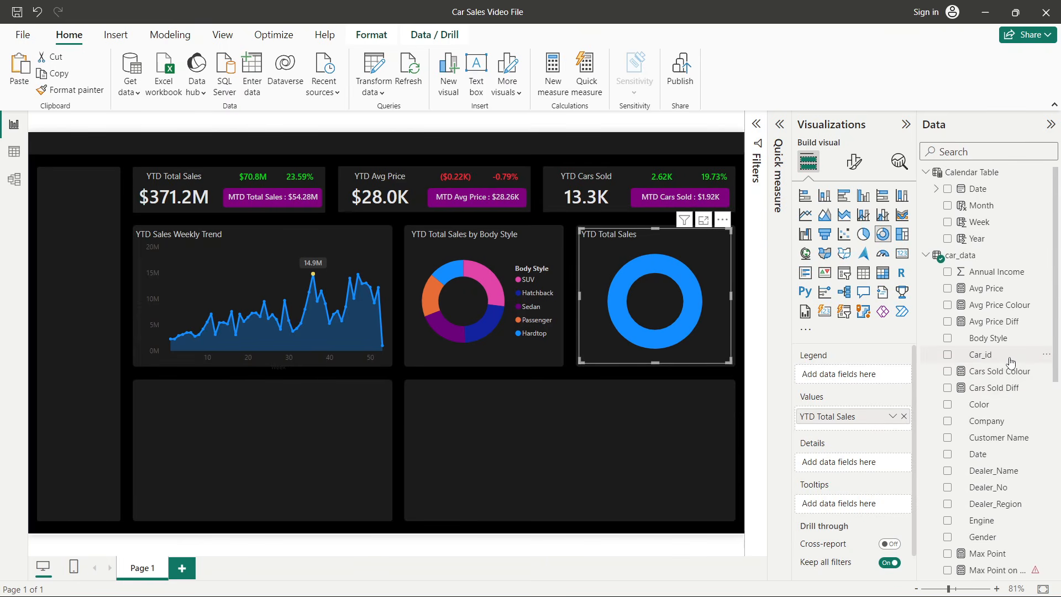
scroll(1010, 362, "down", 3)
left_click_drag(980, 344, 862, 376)
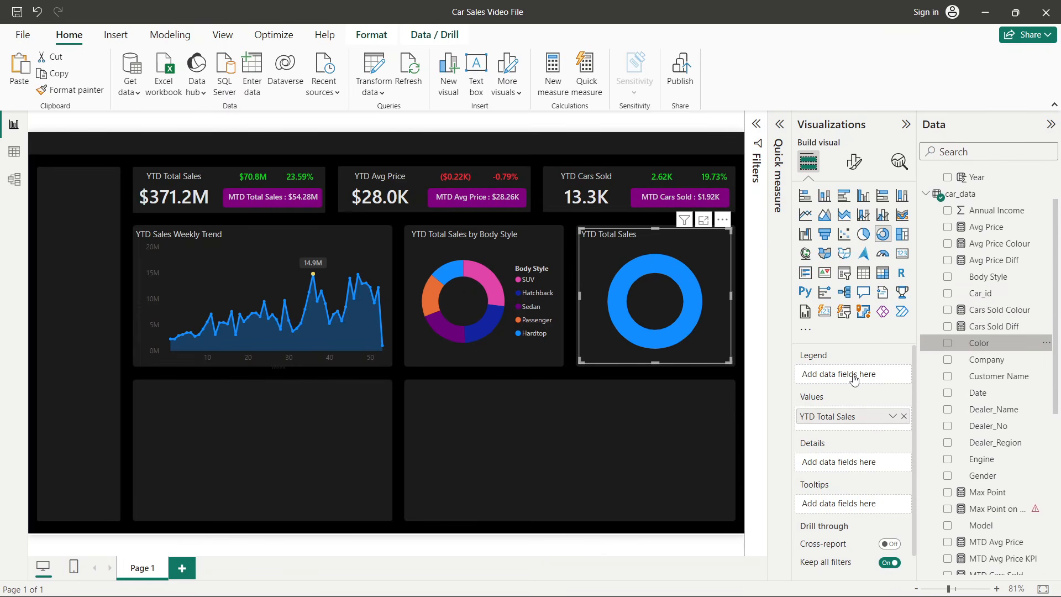
left_click(698, 433)
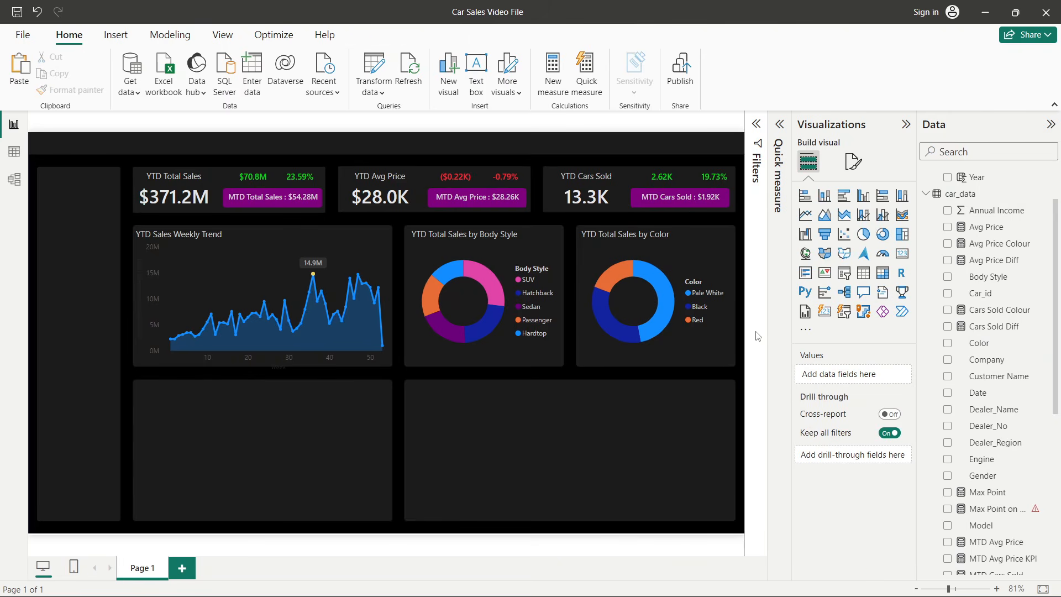
- Set the colour donut's Pale White slice to a custom light pink, #F3D4D4
mouse_move(668, 300)
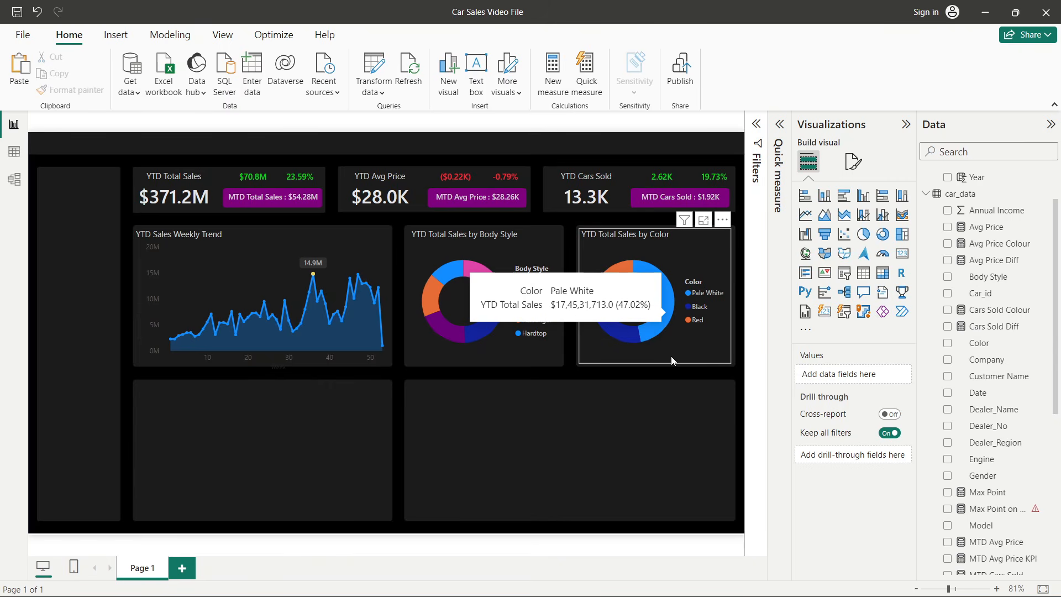
mouse_move(627, 330)
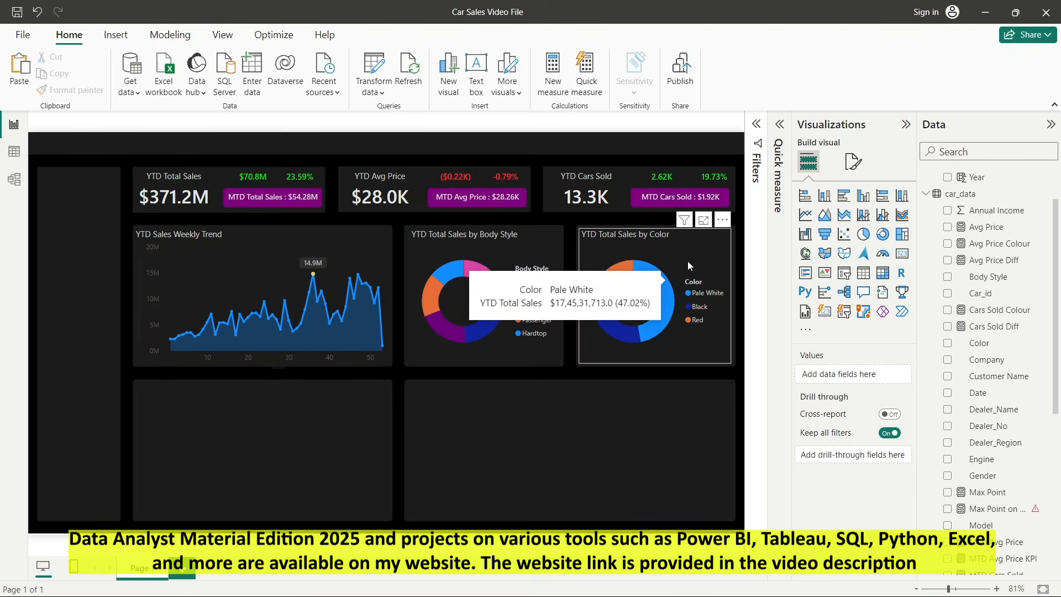
left_click(689, 241)
left_click(853, 161)
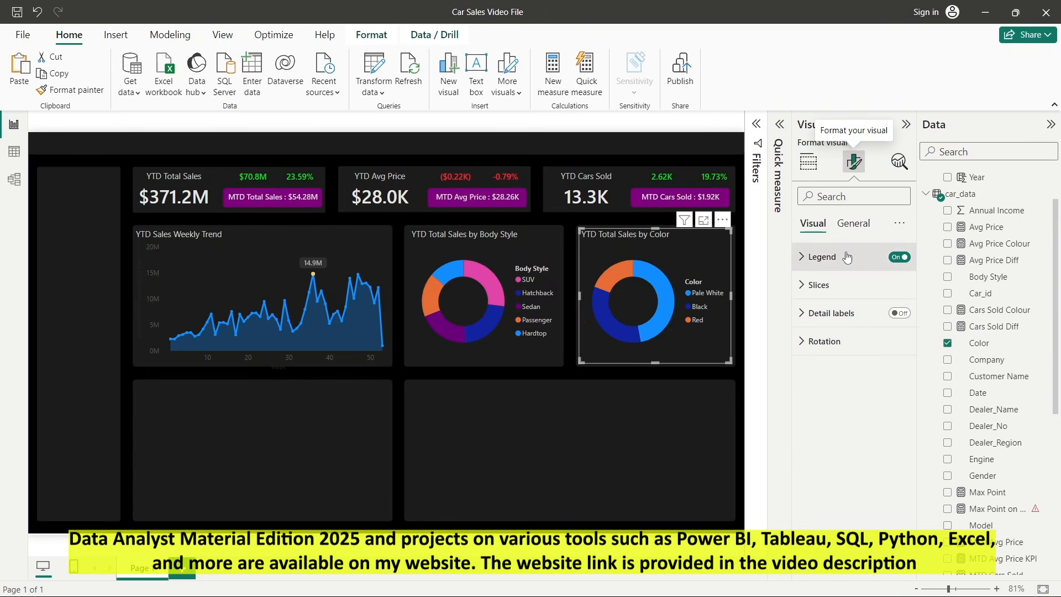
left_click(833, 290)
left_click(825, 356)
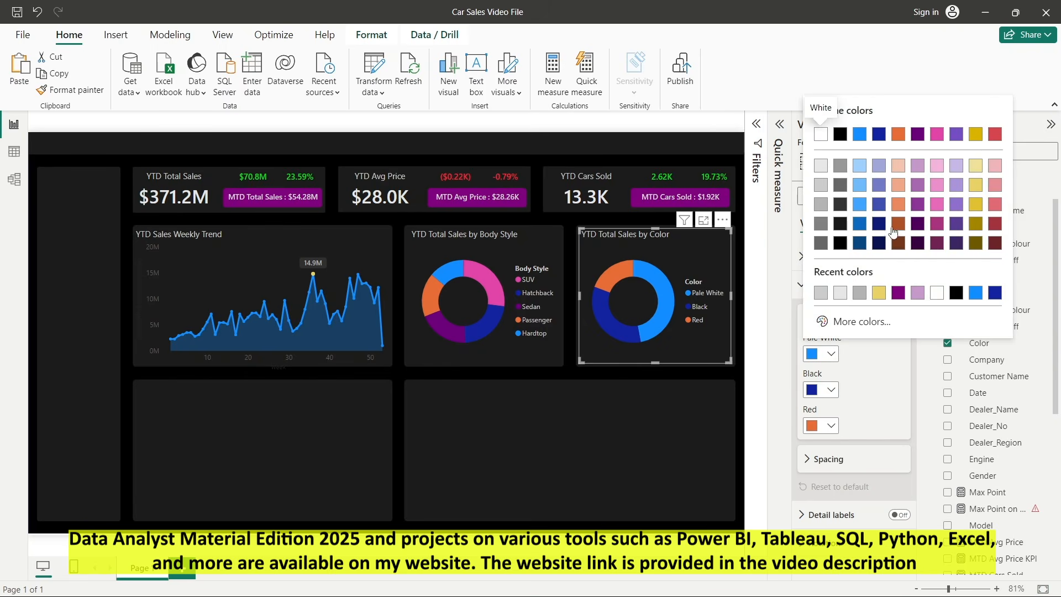
left_click(937, 293)
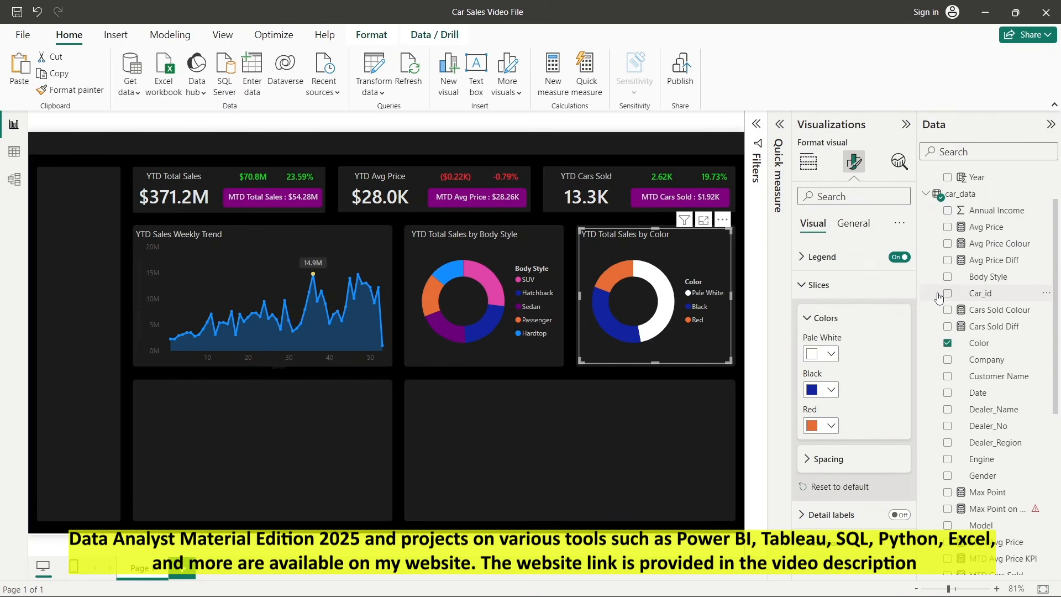
left_click(832, 357)
left_click(848, 321)
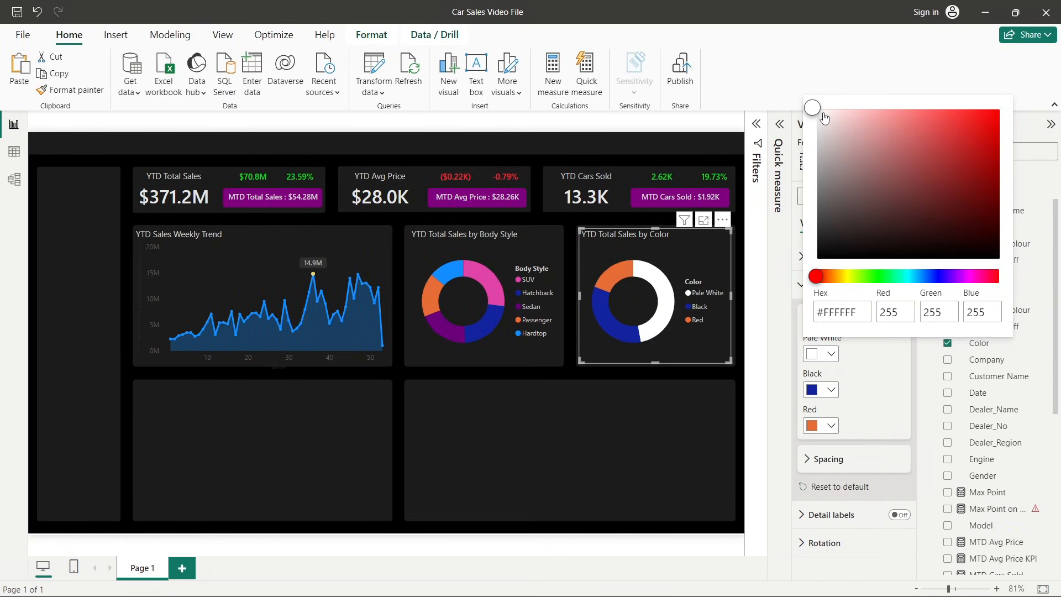
mouse_move(844, 139)
left_mouse_down()
mouse_move(828, 118)
mouse_move(841, 123)
left_mouse_up()
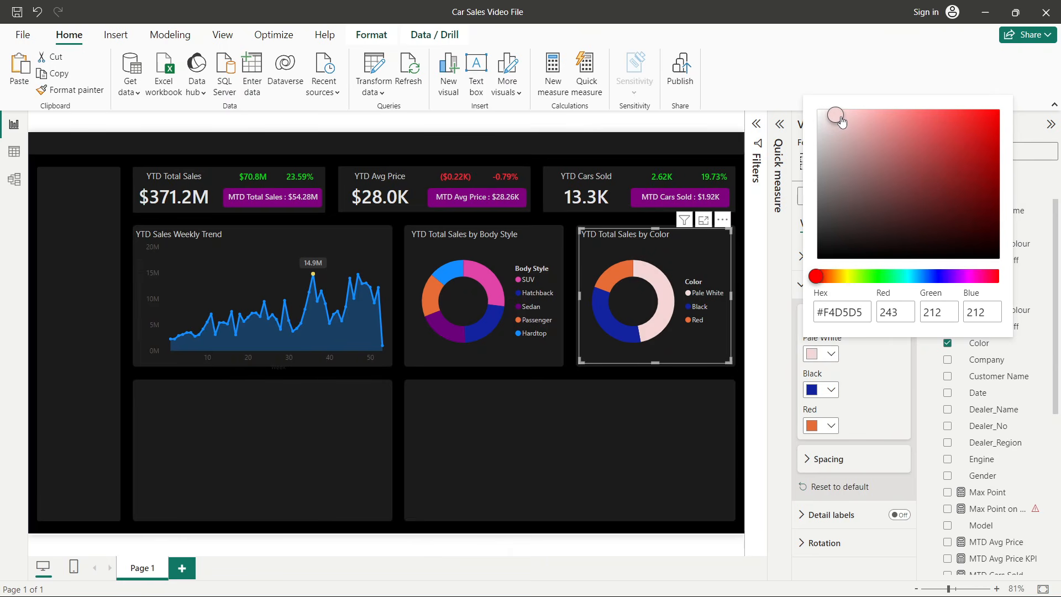
left_click(852, 396)
- Set the colour donut's Black slice to a dark grey
left_click(831, 390)
left_click(823, 241)
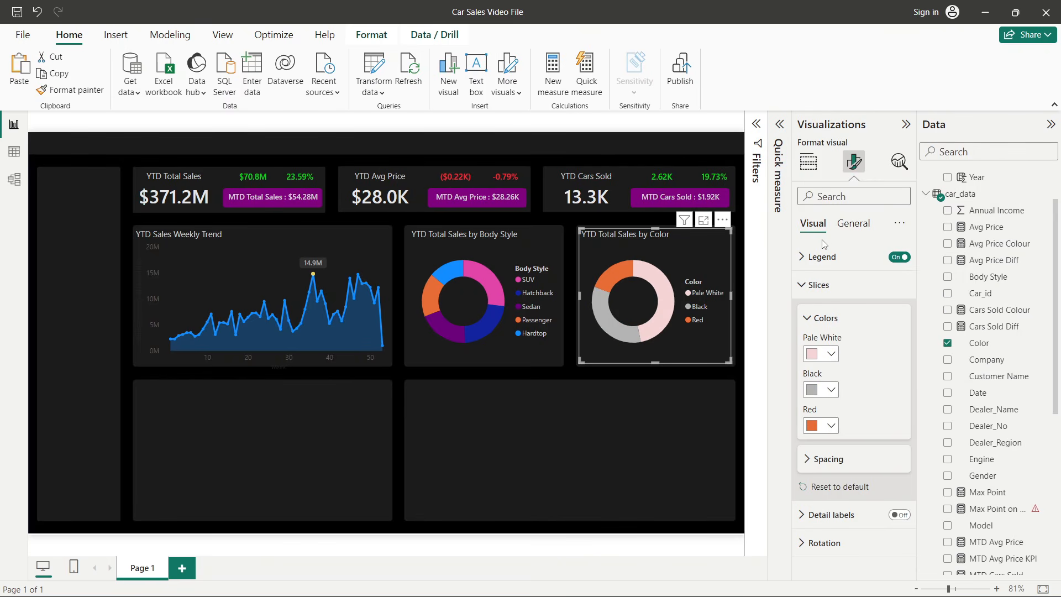
left_click(829, 389)
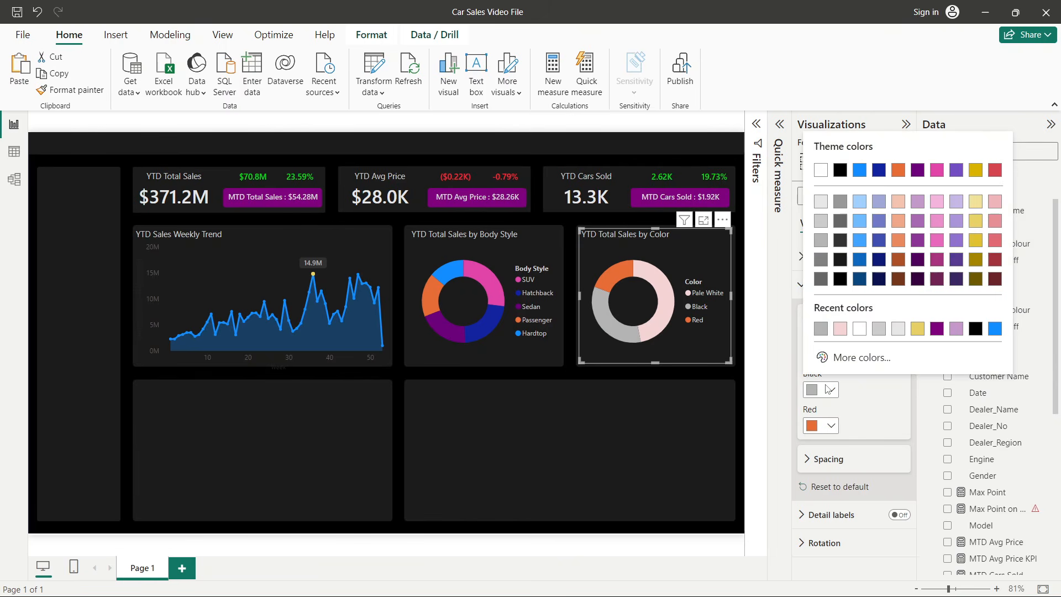
left_click(821, 279)
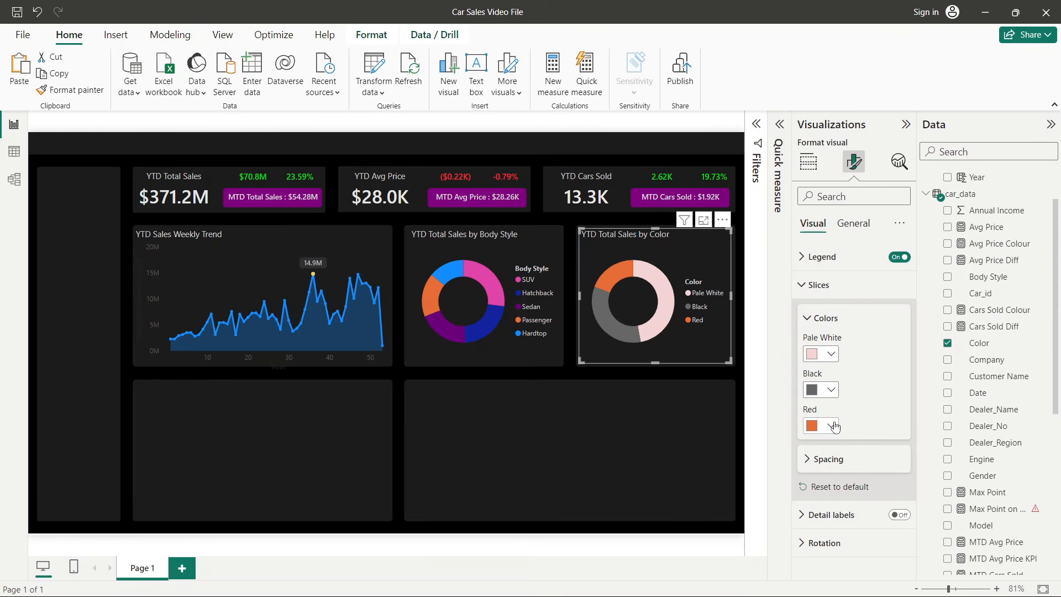
- Set the colour donut's Red slice to a custom bright red
left_click(831, 426)
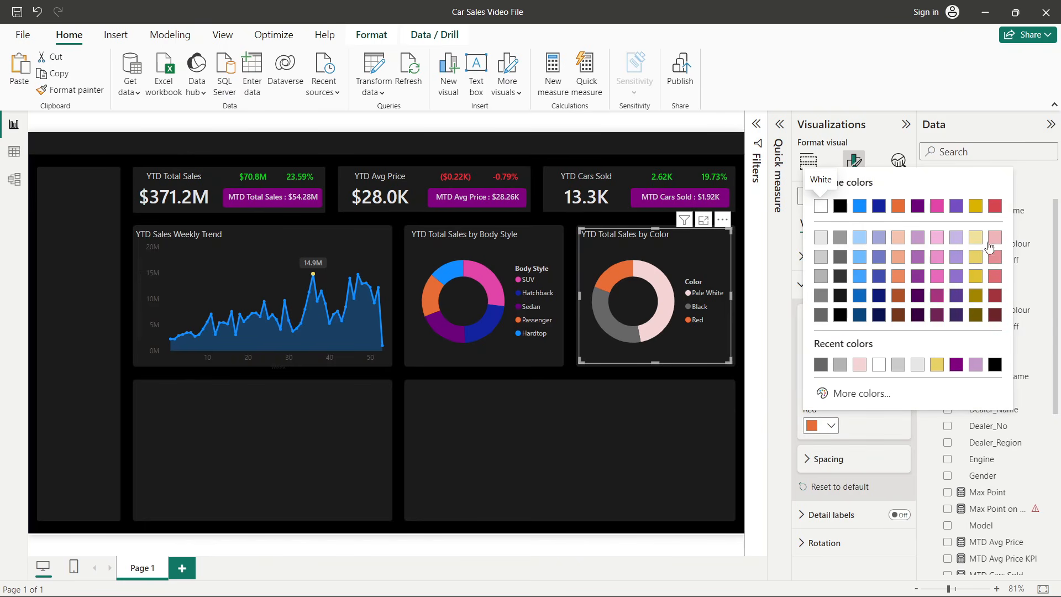
left_click(994, 206)
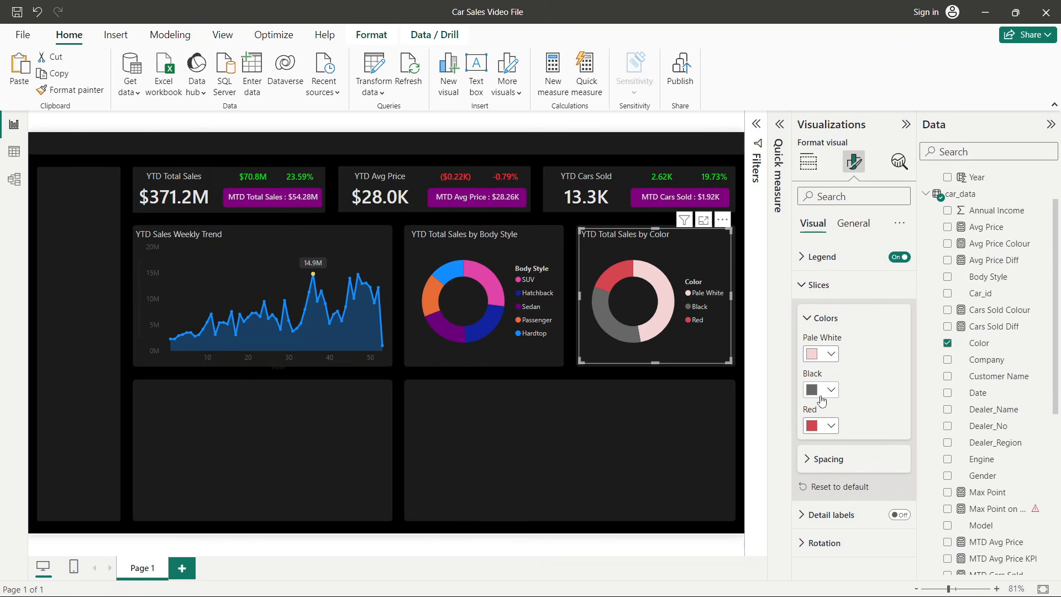
left_click(831, 426)
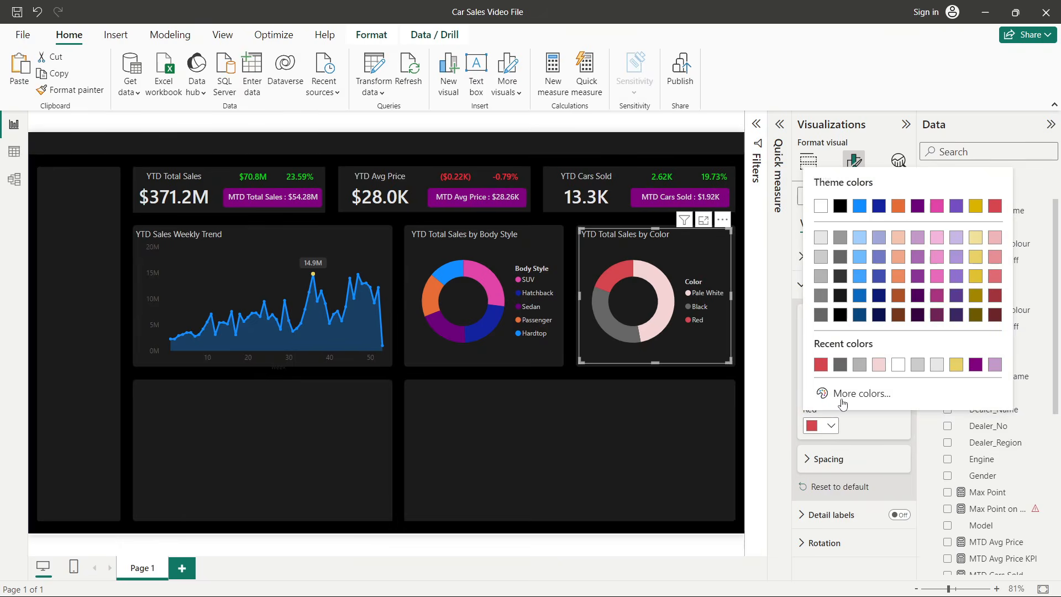
left_click(841, 395)
mouse_move(946, 217)
left_mouse_down()
mouse_move(937, 209)
mouse_move(989, 188)
left_mouse_up()
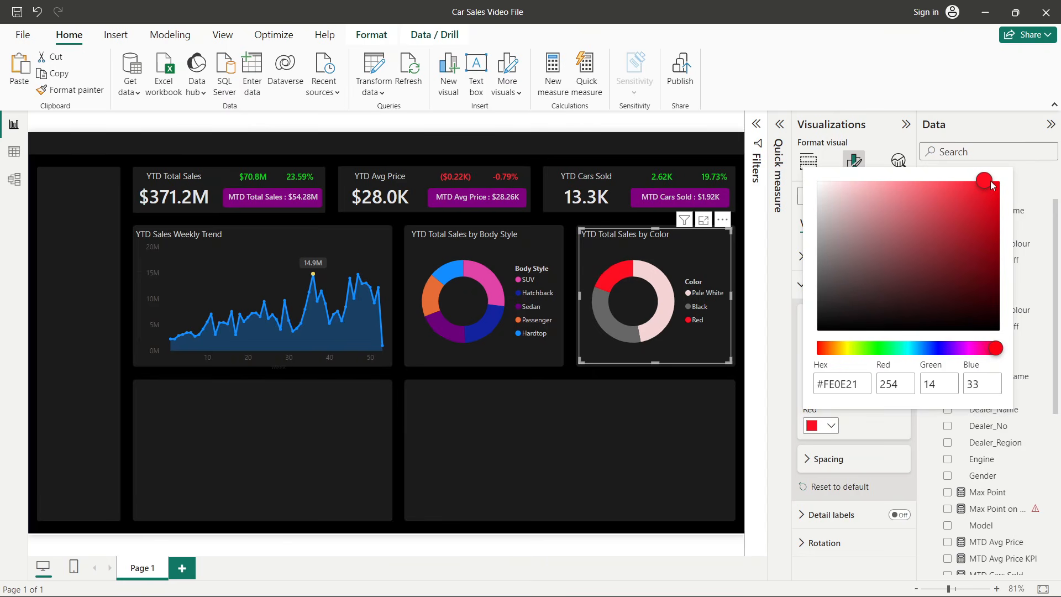
left_click_drag(989, 203, 995, 209)
left_click(772, 425)
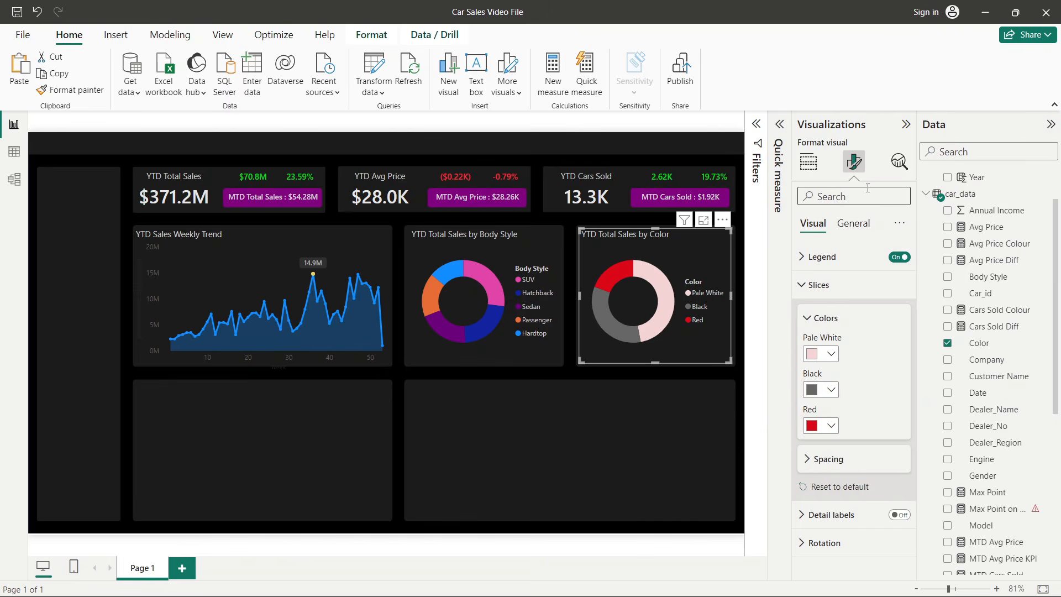
- Compare the page with the finished Car Sales Dashboard file
left_click(906, 124)
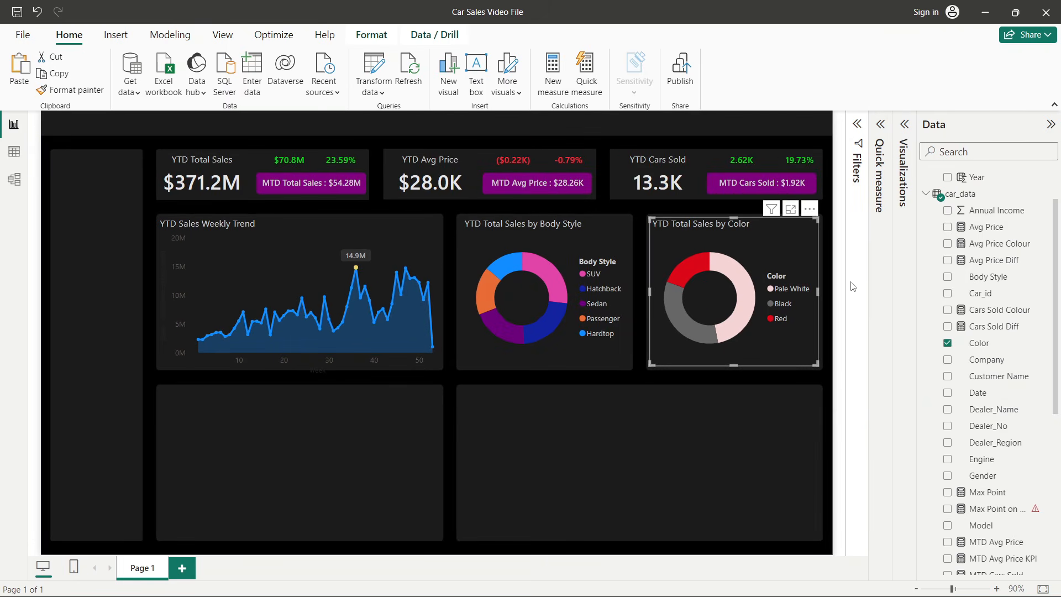
key("alt+Tab")
key("alt+Tab")
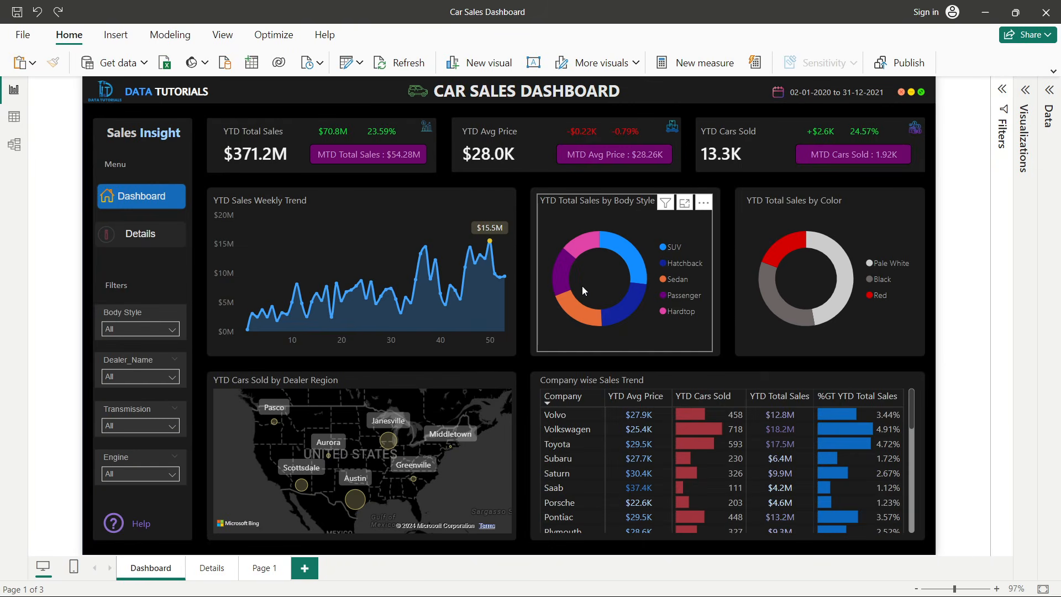
key("alt+Tab")
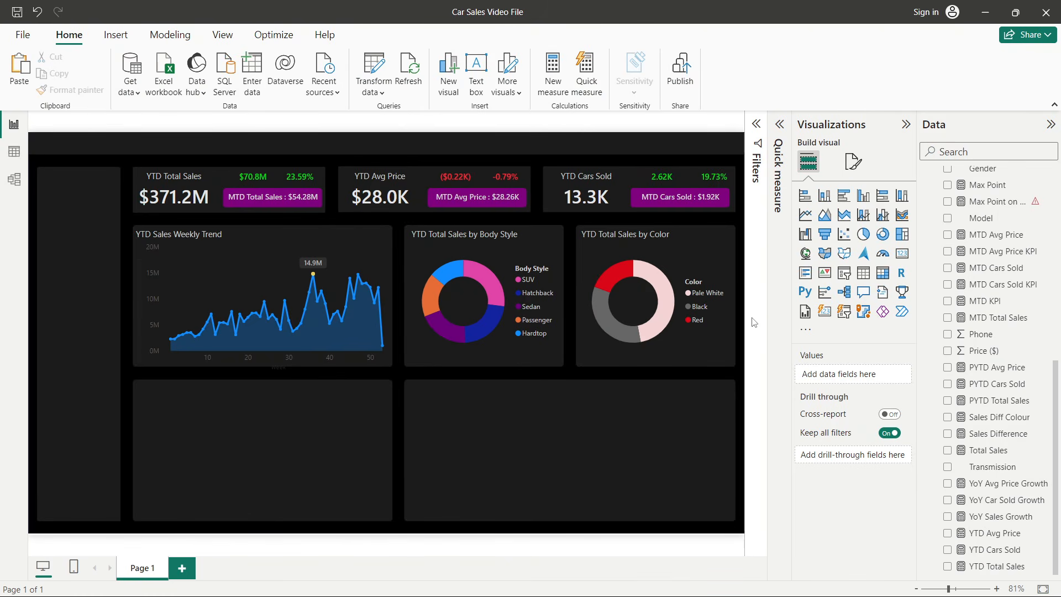
- Review the dealer region map requirement on the problem statement slide
key("alt+Tab")
key("alt+Tab")
key("alt+Tab")
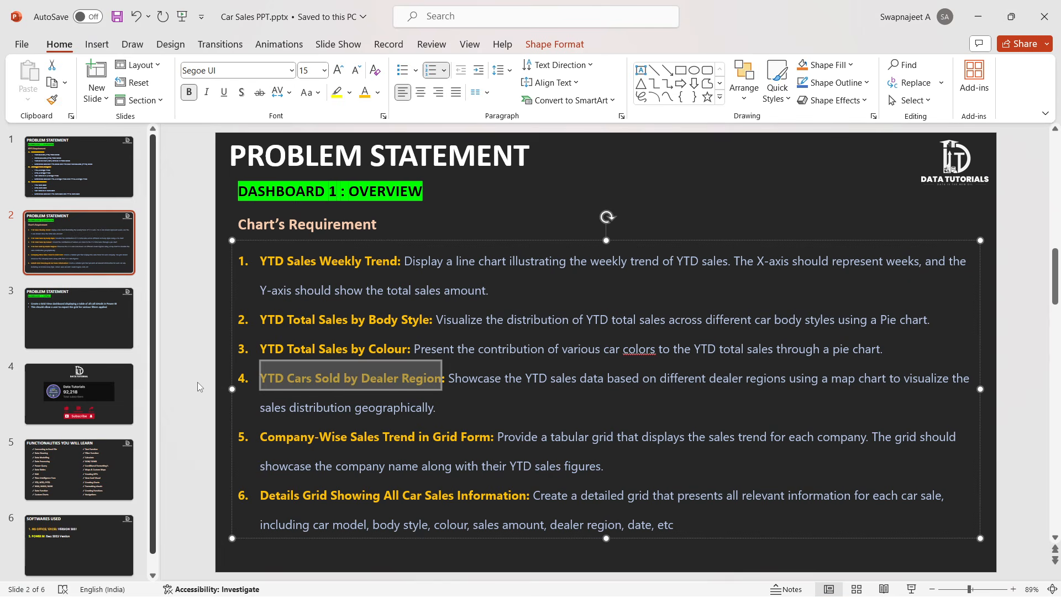
key("alt+Tab")
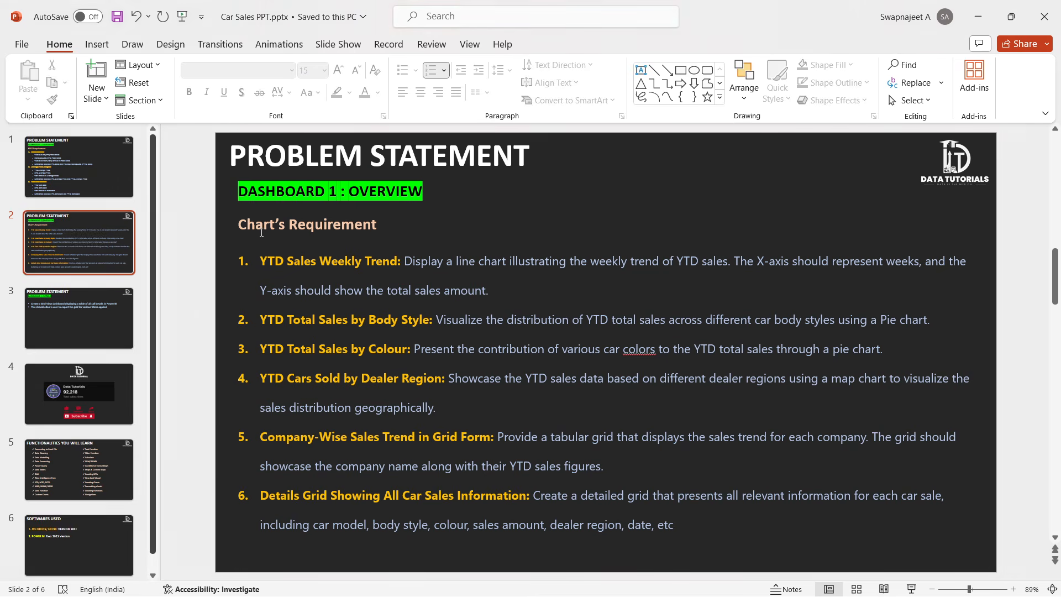
left_click(261, 234)
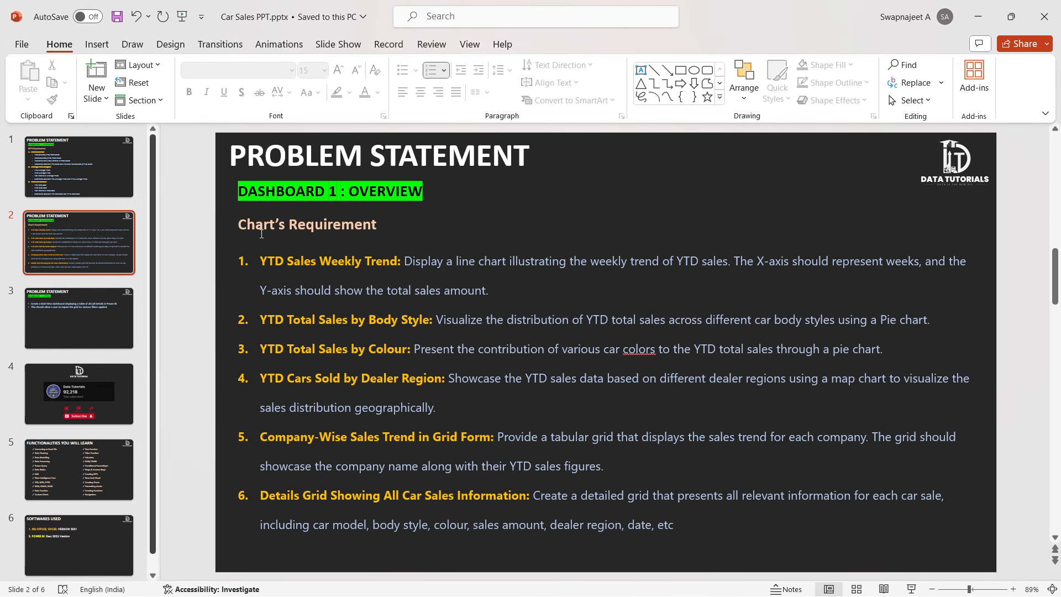
key("alt+Tab")
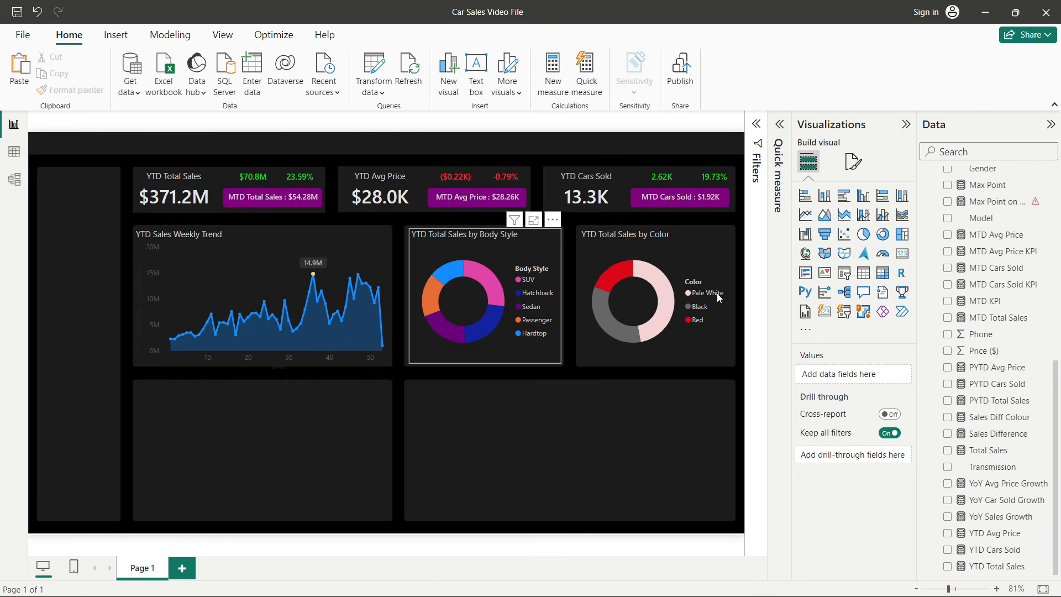
- Insert a Map visual and fit it into the empty lower-left slot of the page
left_click(807, 255)
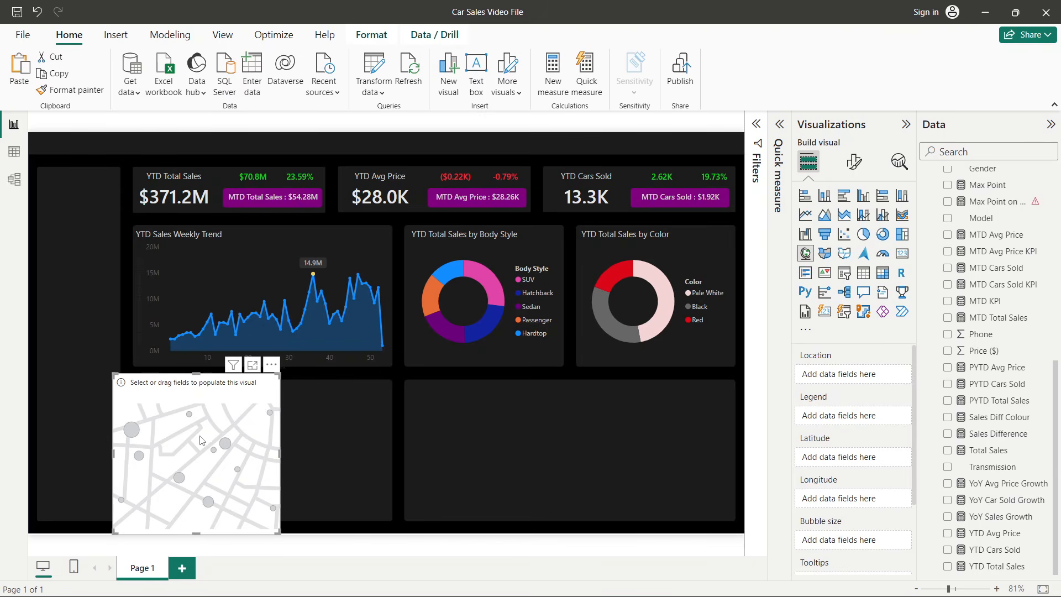
left_click_drag(200, 441, 215, 420)
mouse_move(219, 363)
left_mouse_down()
mouse_move(222, 395)
mouse_move(225, 382)
left_mouse_up()
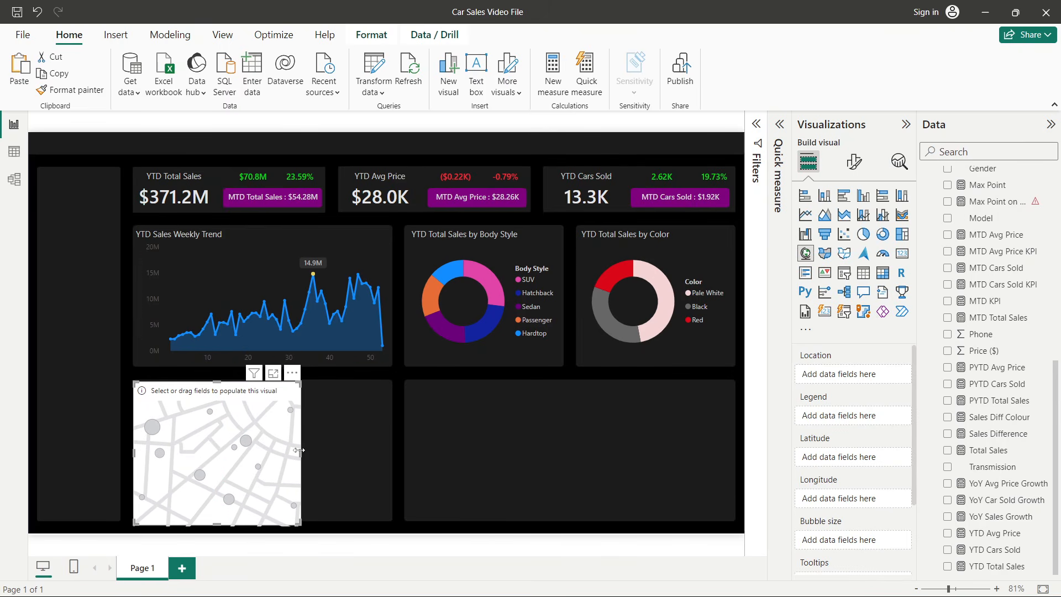
left_click_drag(302, 449, 387, 455)
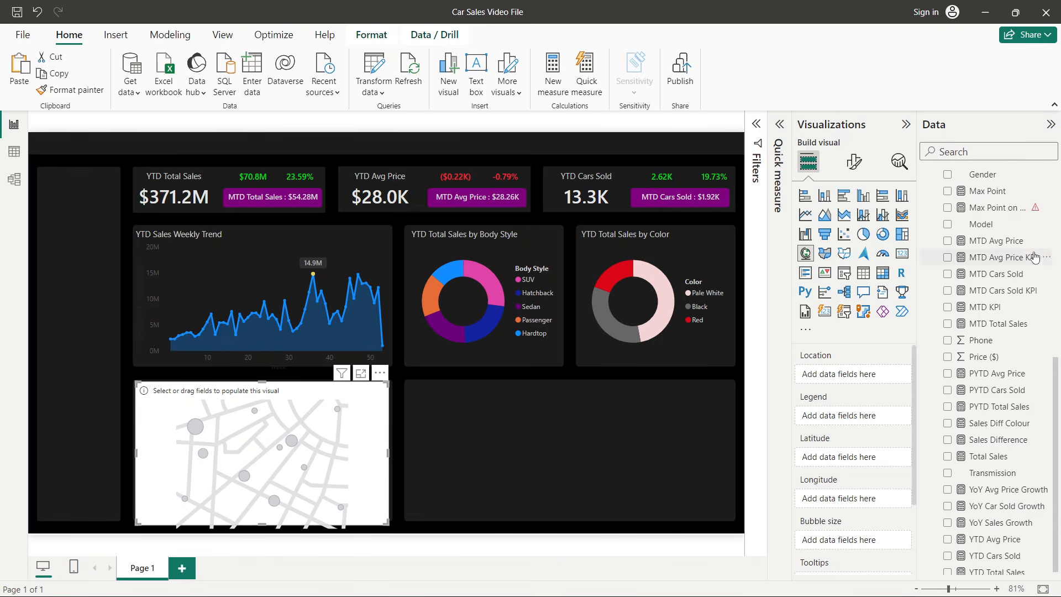
scroll(1034, 257, "up", 10)
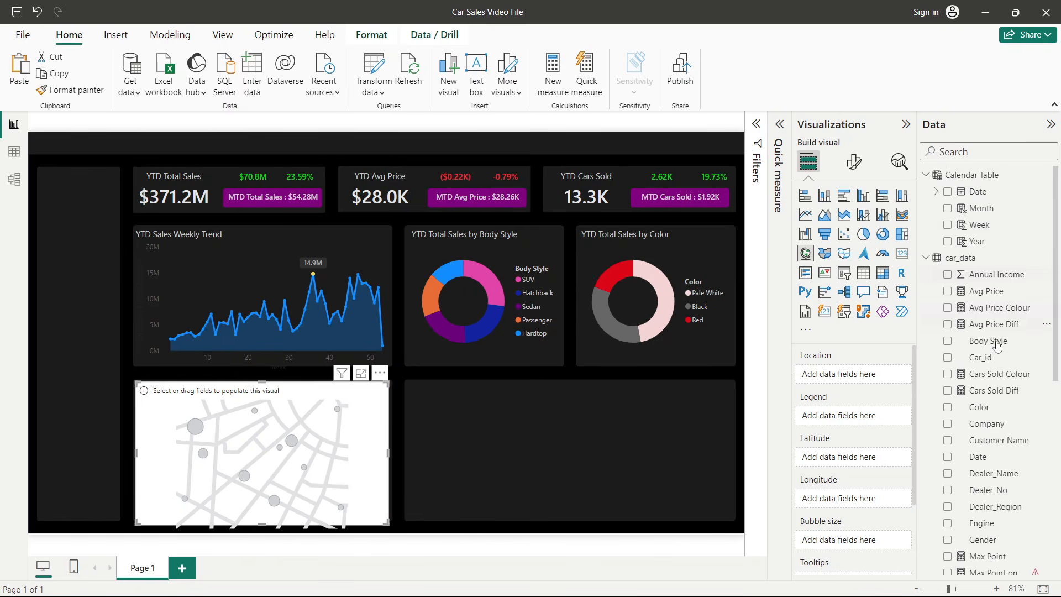
- Add Dealer_Region as the map's location and YTD Cars Sold as its bubble size
scroll(997, 354, "down", 3)
left_click_drag(1005, 392, 829, 374)
scroll(997, 448, "down", 5)
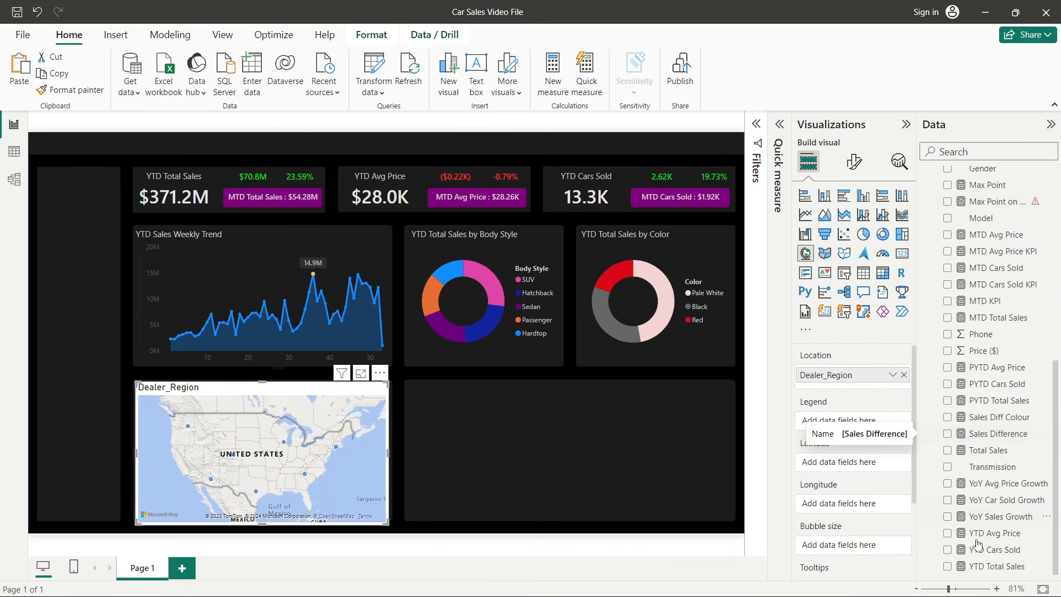
left_click_drag(1012, 553, 882, 541)
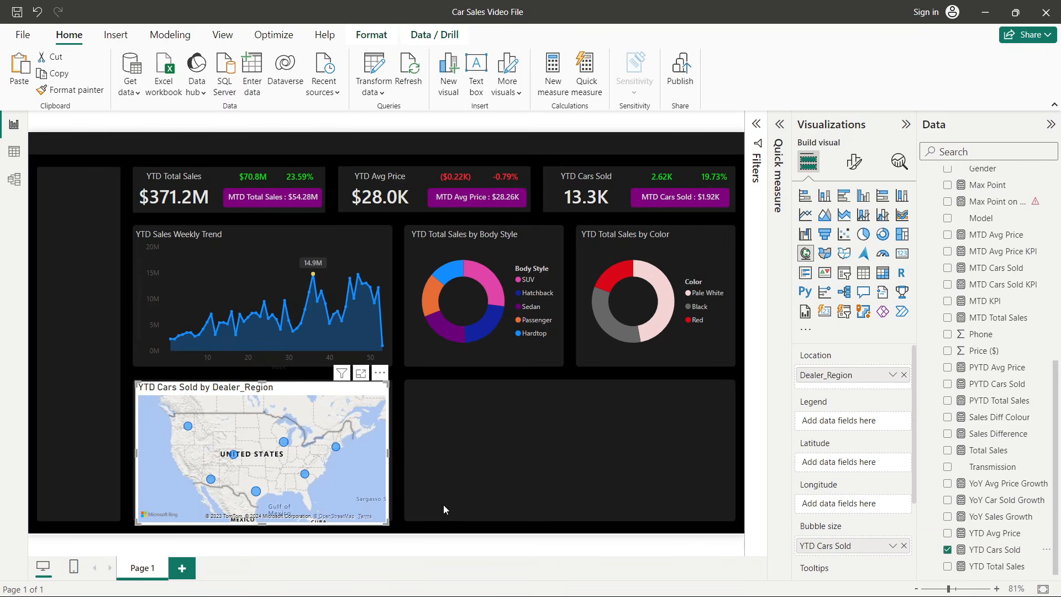
- Copy the weekly trend chart's formatting onto the map with Format Painter
left_click(274, 235)
left_click(61, 90)
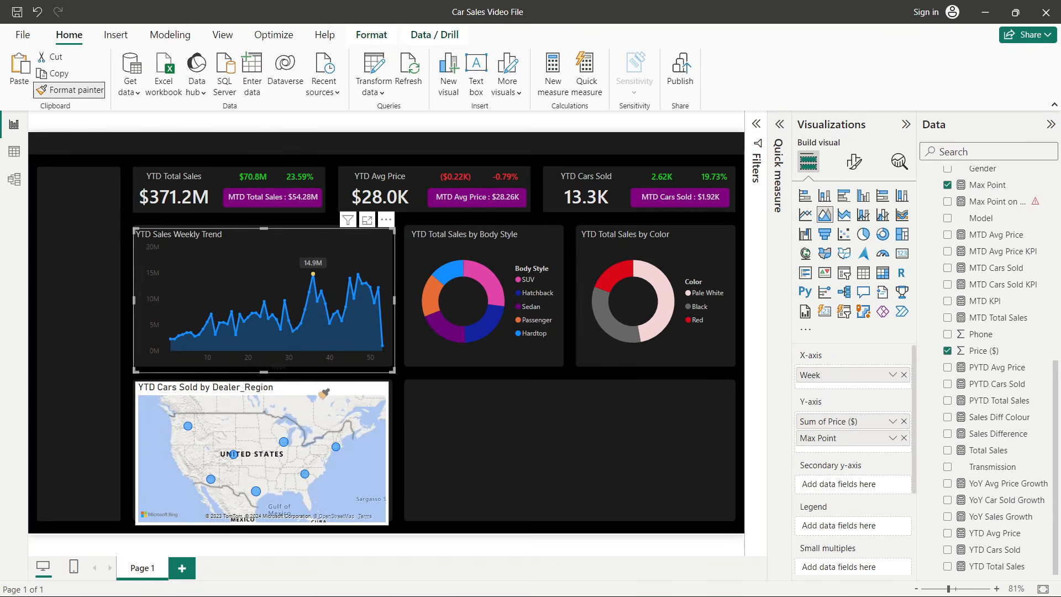
left_click(337, 390)
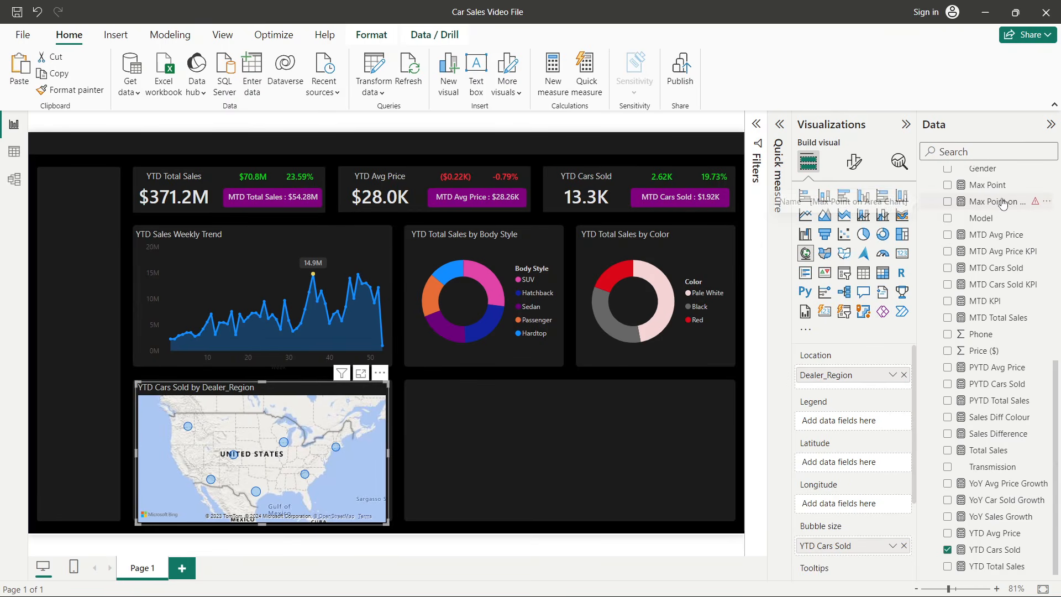
- Turn on the map's category labels and set its map style to Dark
left_click(856, 169)
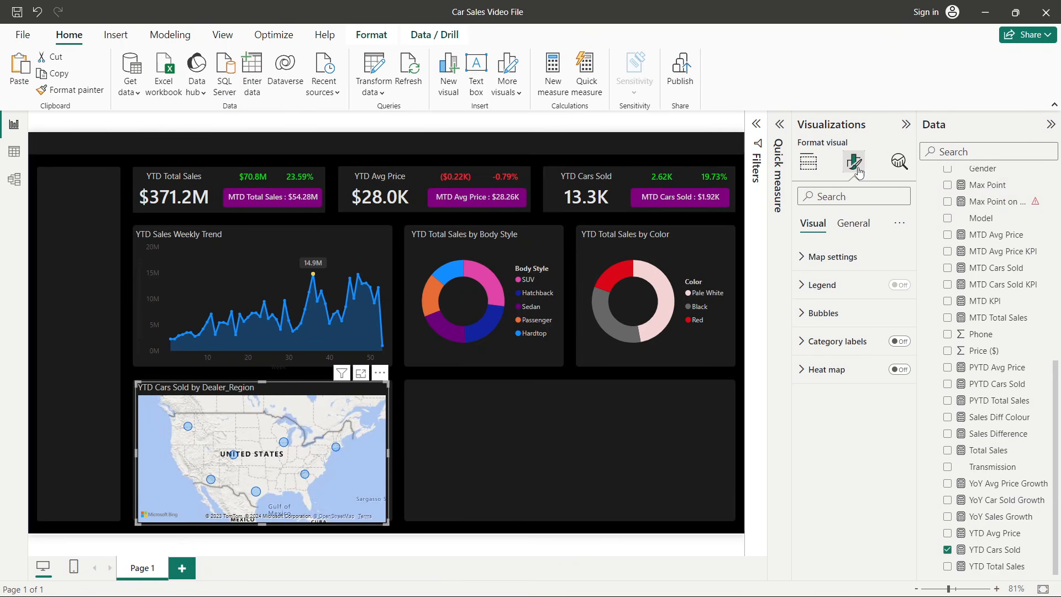
left_click(899, 341)
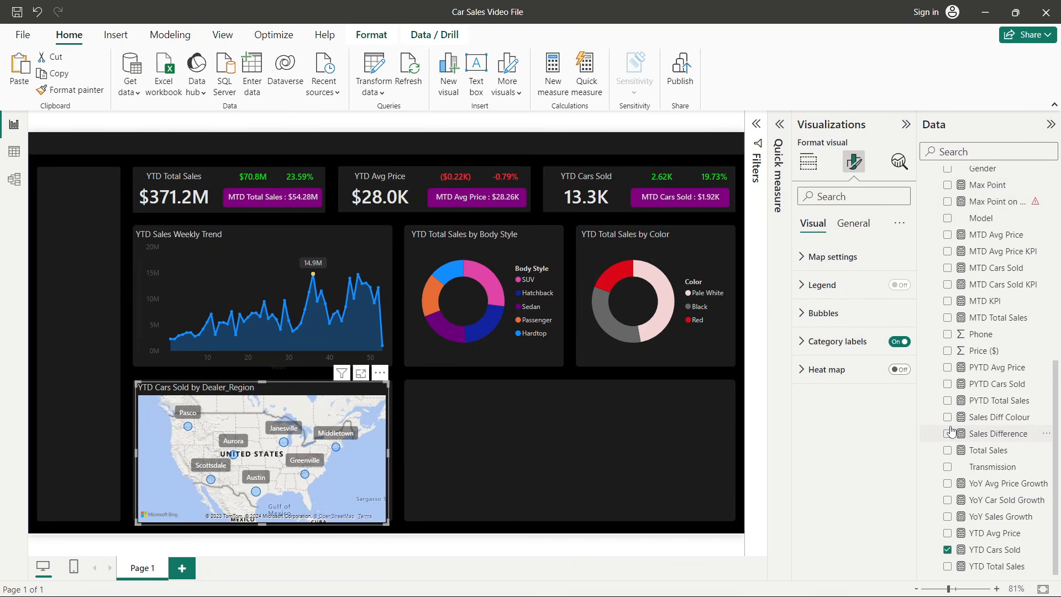
left_click(834, 256)
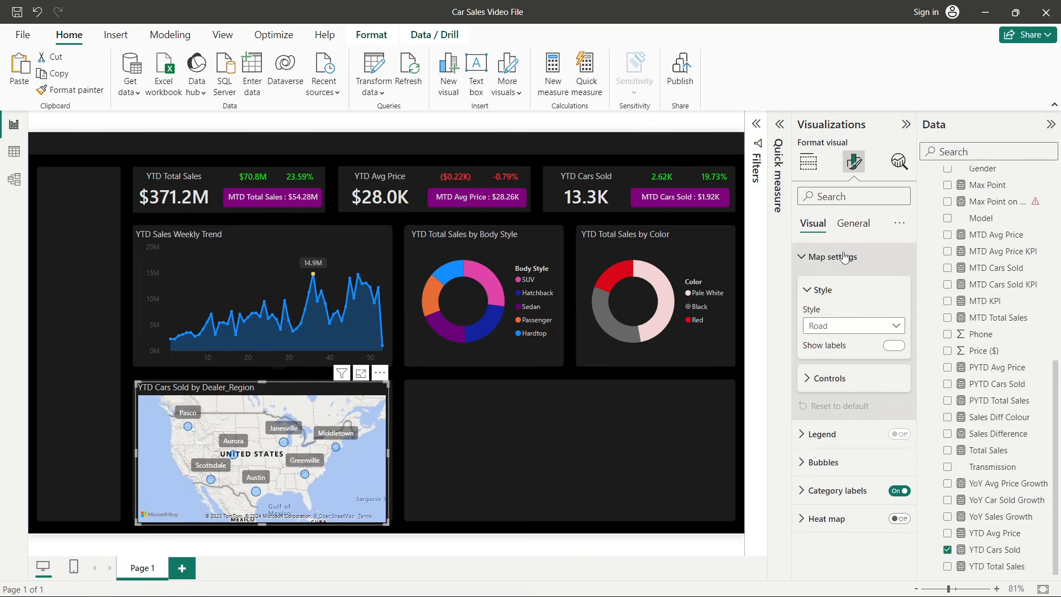
left_click(836, 328)
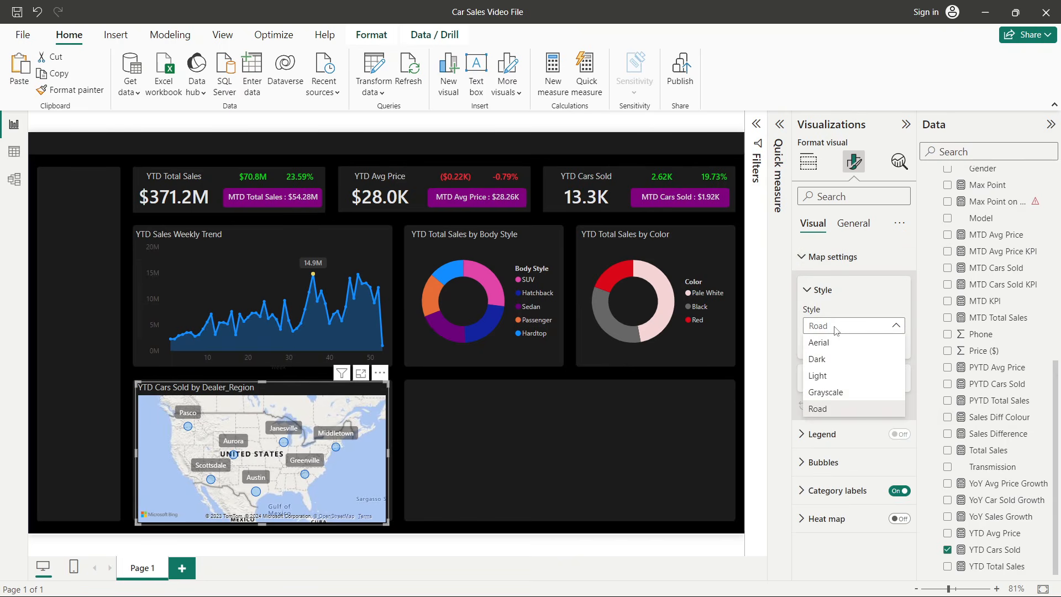
left_click(833, 360)
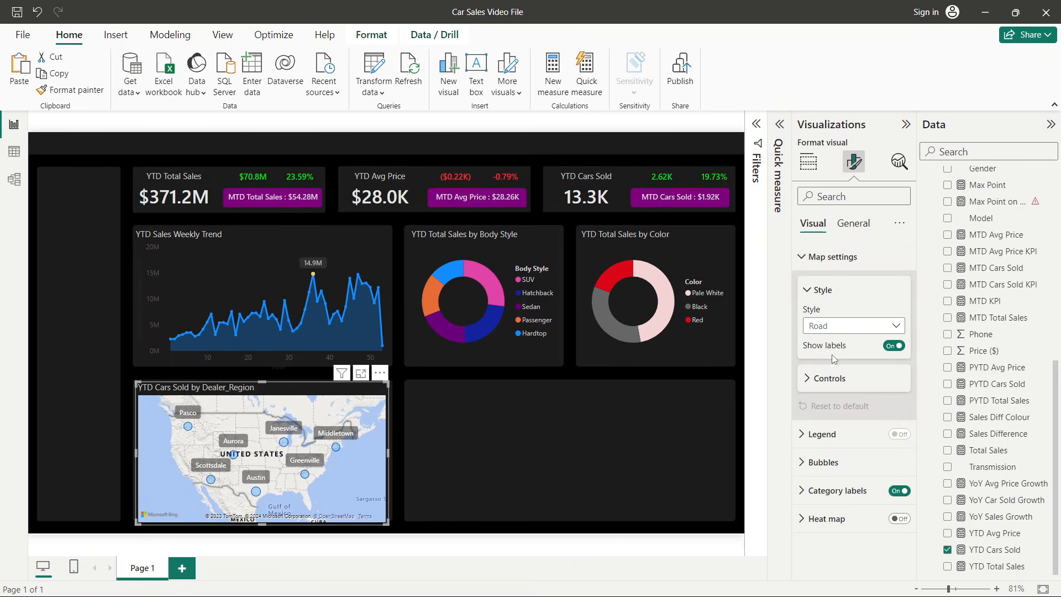
left_click(821, 291)
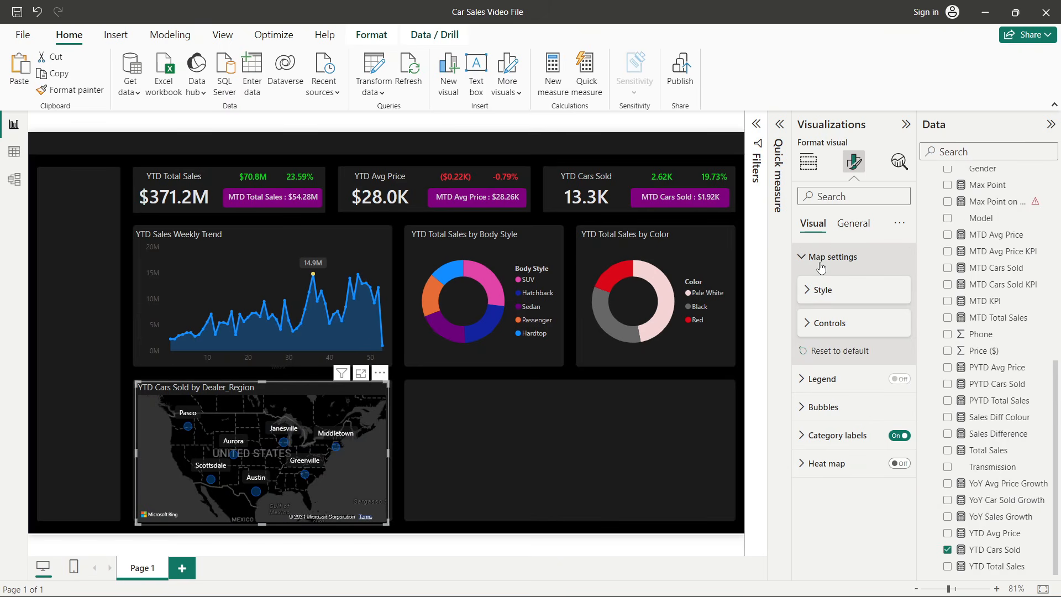
left_click(821, 264)
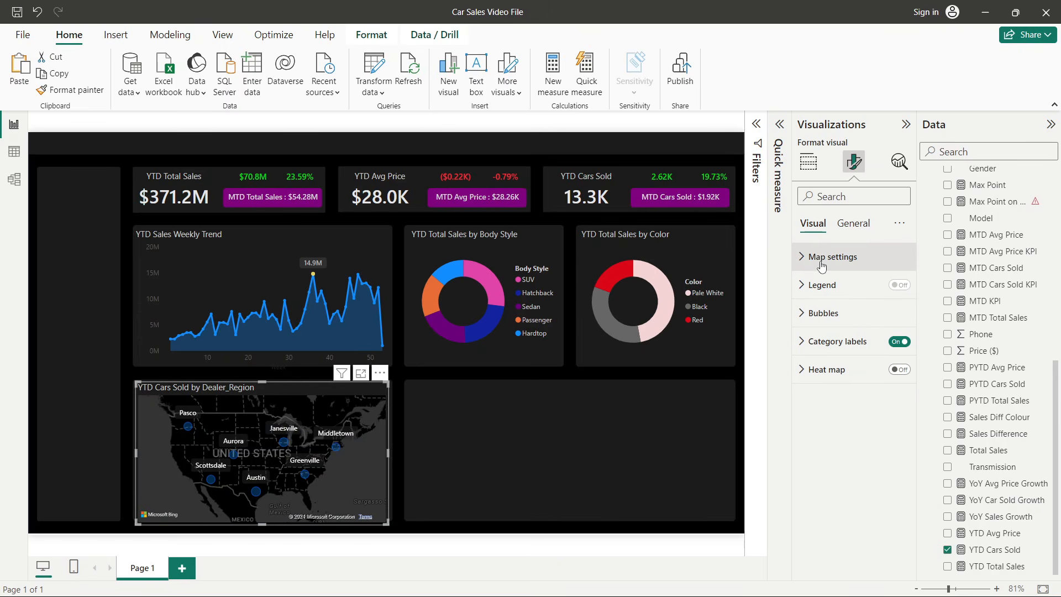
- Set the map bubbles' range scaling to Data range and their size to 12
left_click(830, 355)
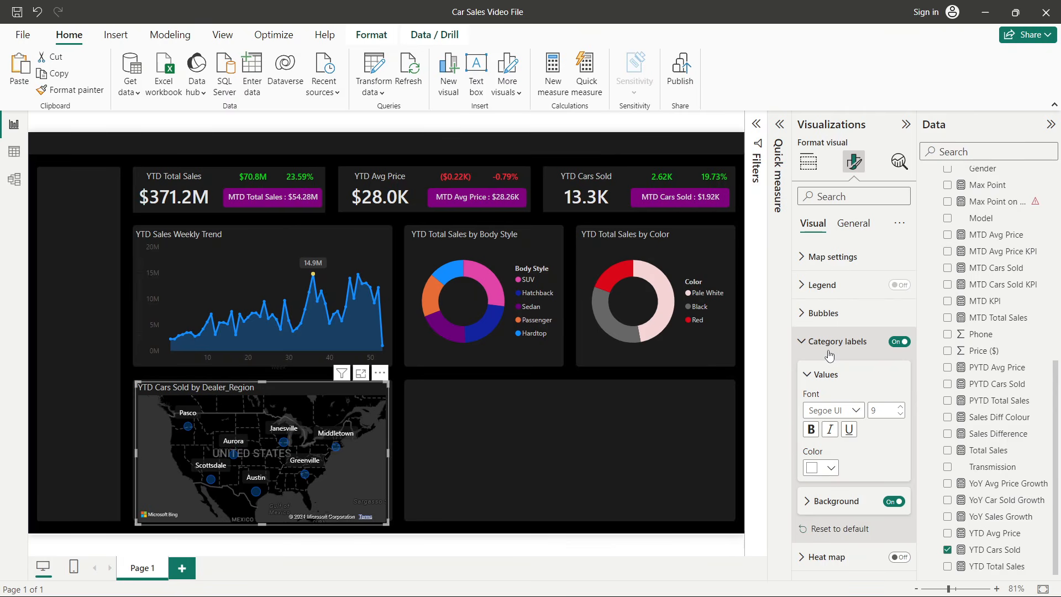
left_click(830, 354)
left_click(832, 325)
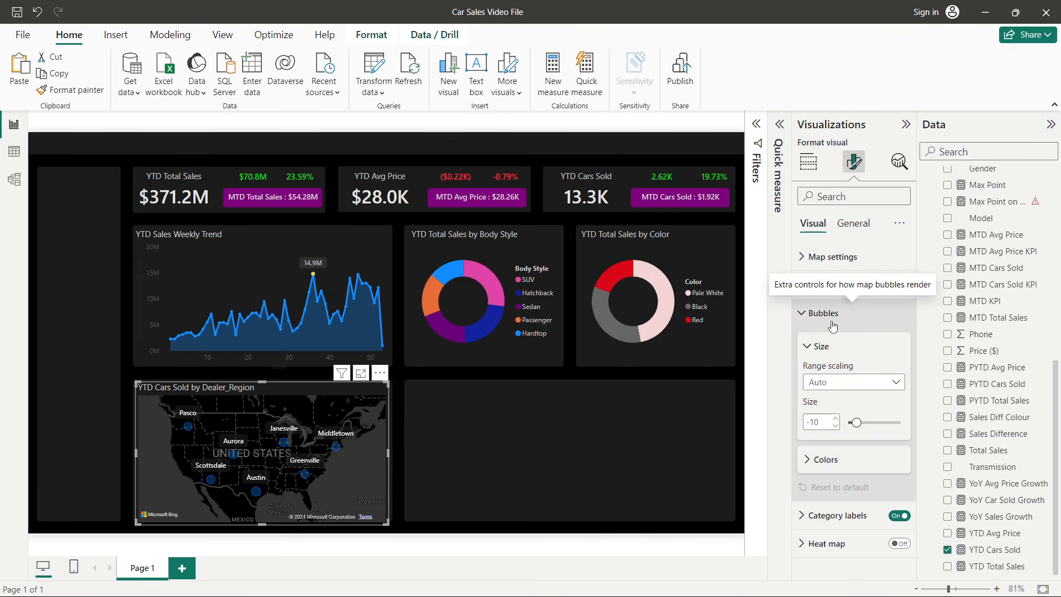
left_click(831, 387)
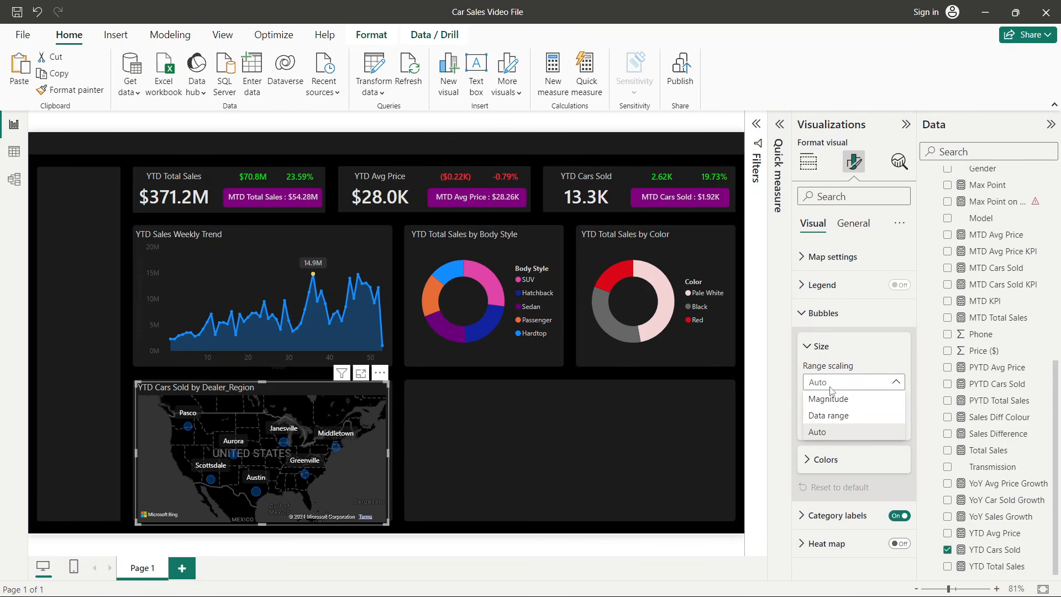
left_click(831, 416)
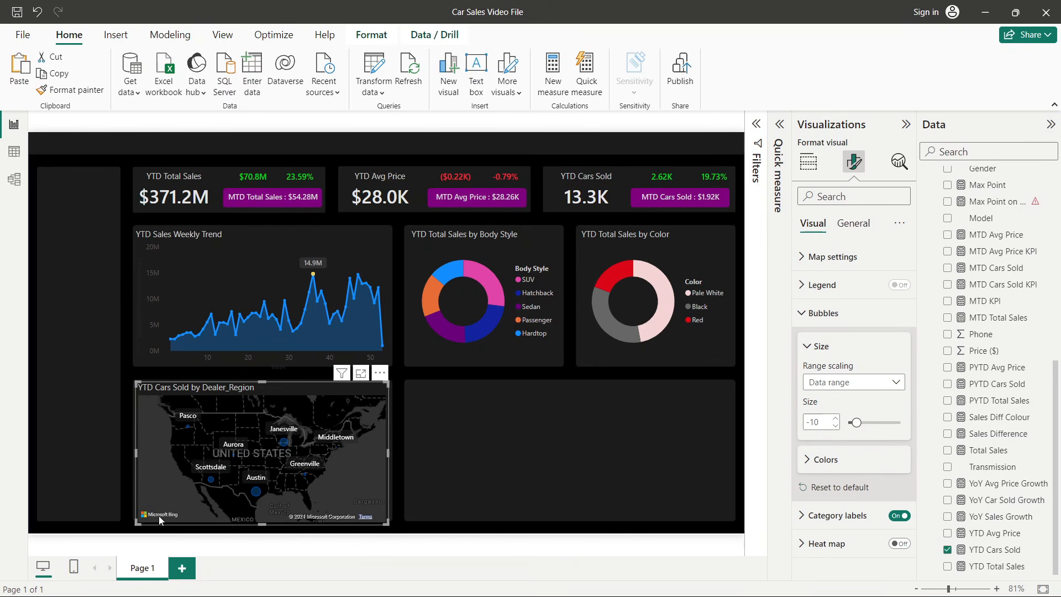
left_click(836, 419)
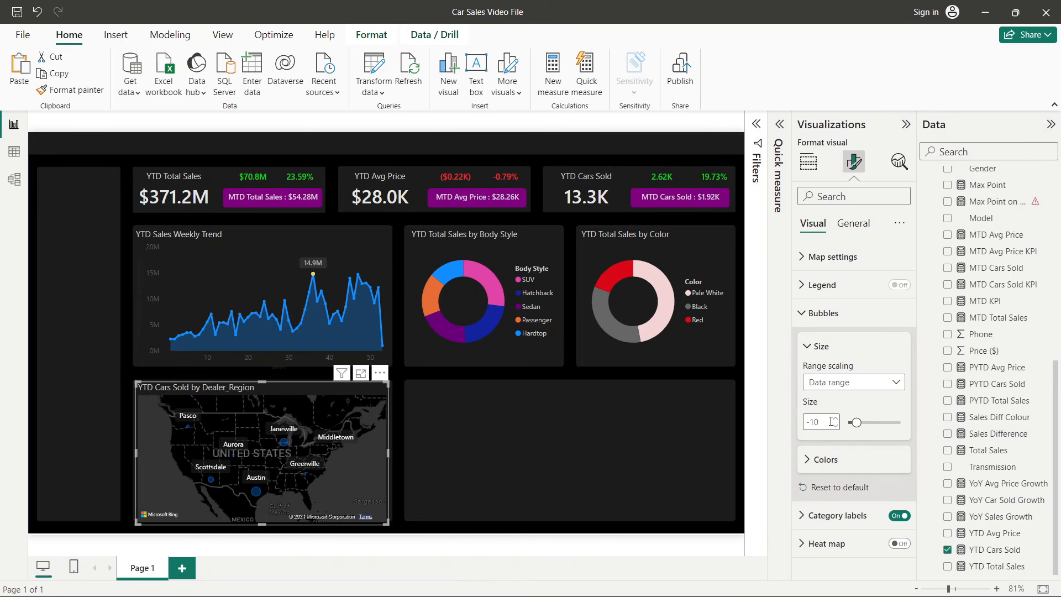
left_click(835, 419)
left_click(835, 419)
left_click(835, 420)
left_click(835, 420)
left_click(835, 420)
left_click(835, 420)
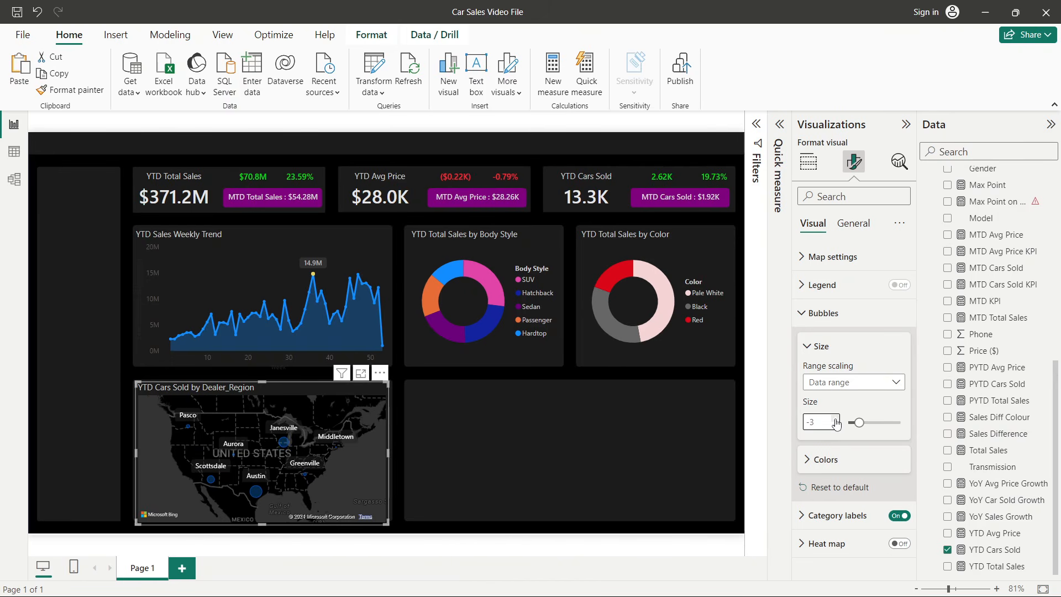
left_click(835, 420)
left_click(836, 420)
left_click(836, 420)
left_click(835, 420)
left_click(835, 420)
left_click(835, 419)
left_click(836, 420)
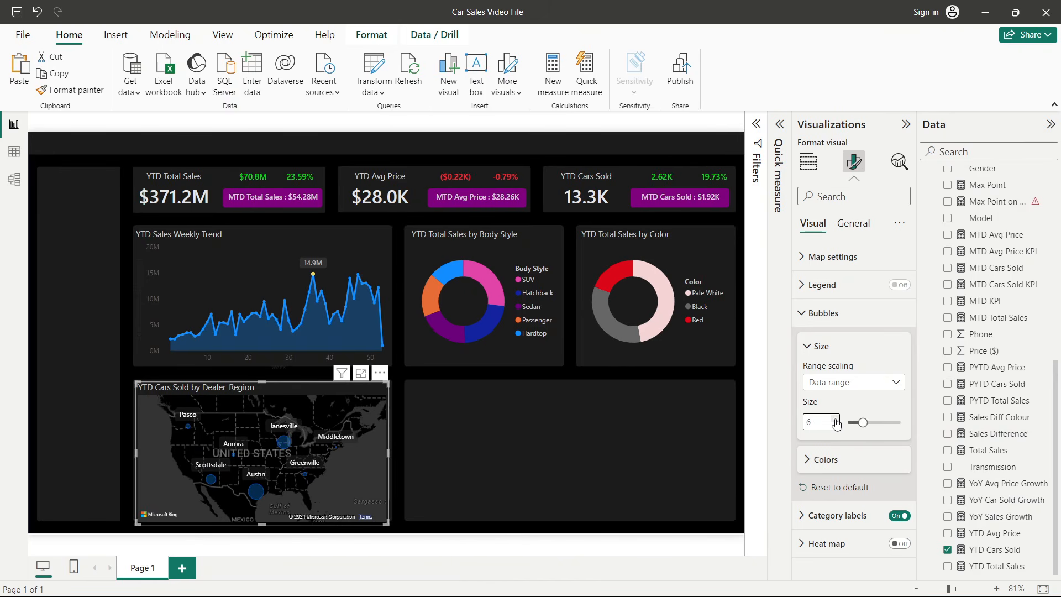
left_click(835, 420)
left_click(835, 420)
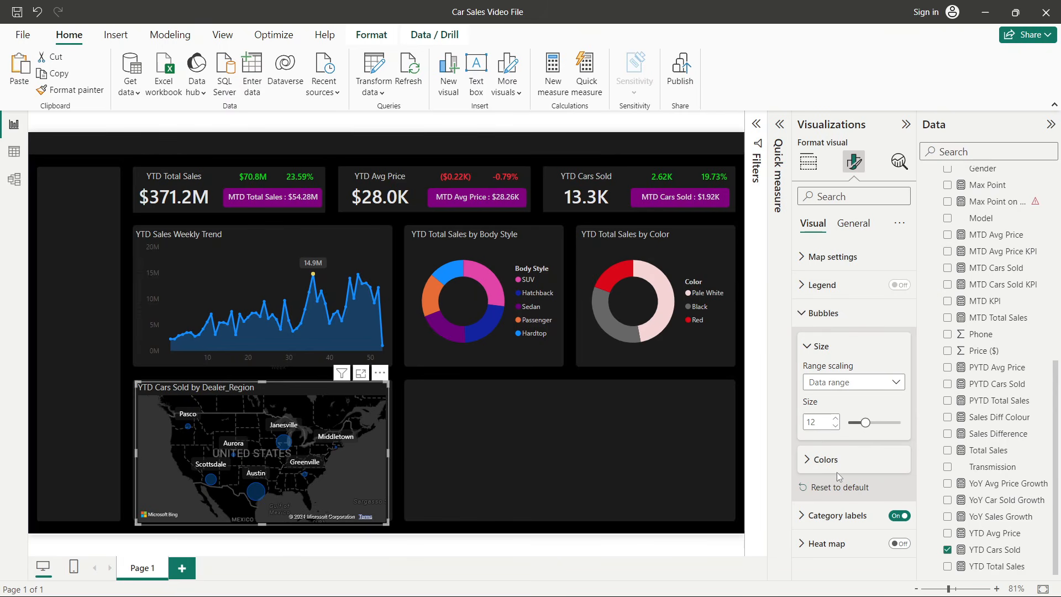
- Set the bubbles' default colour to a light yellow
left_click(826, 459)
scroll(851, 442, "down", 1)
left_click(821, 456)
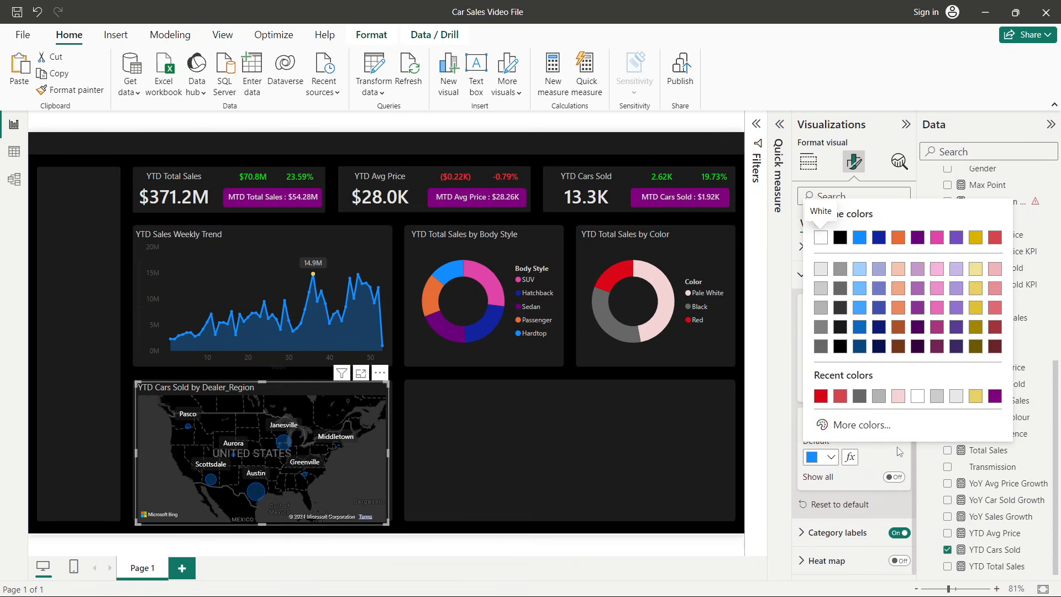
left_click(976, 270)
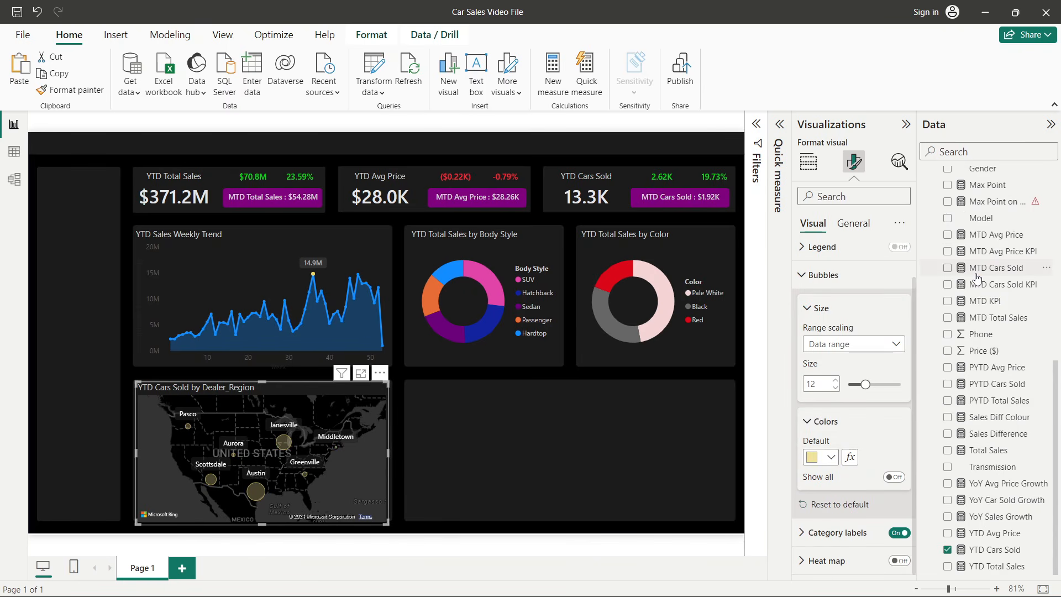
- Set the category labels' background colour to grey
left_click(838, 534)
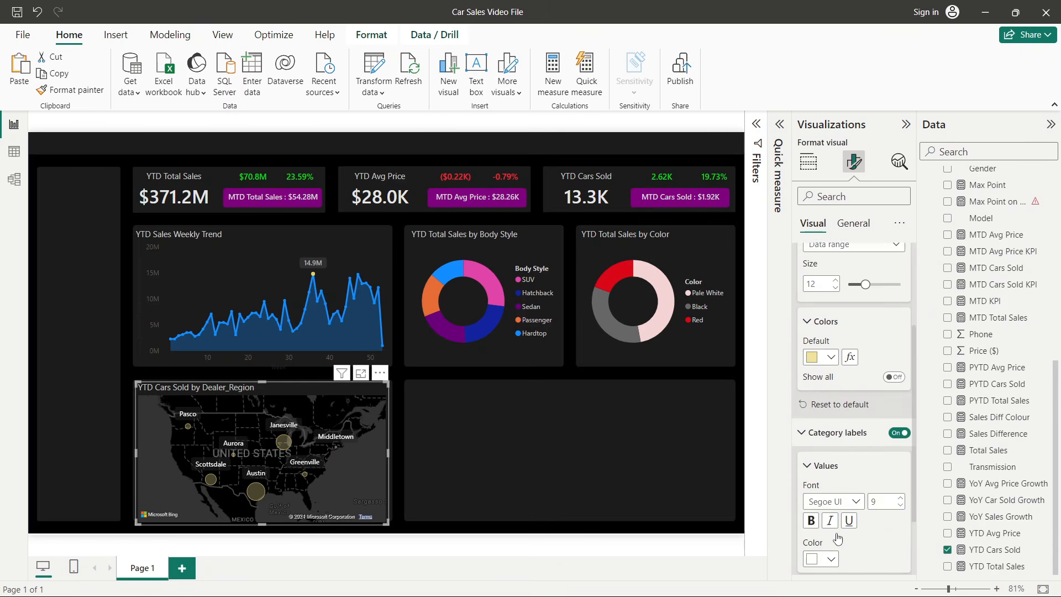
scroll(838, 539, "down", 2)
left_click(836, 505)
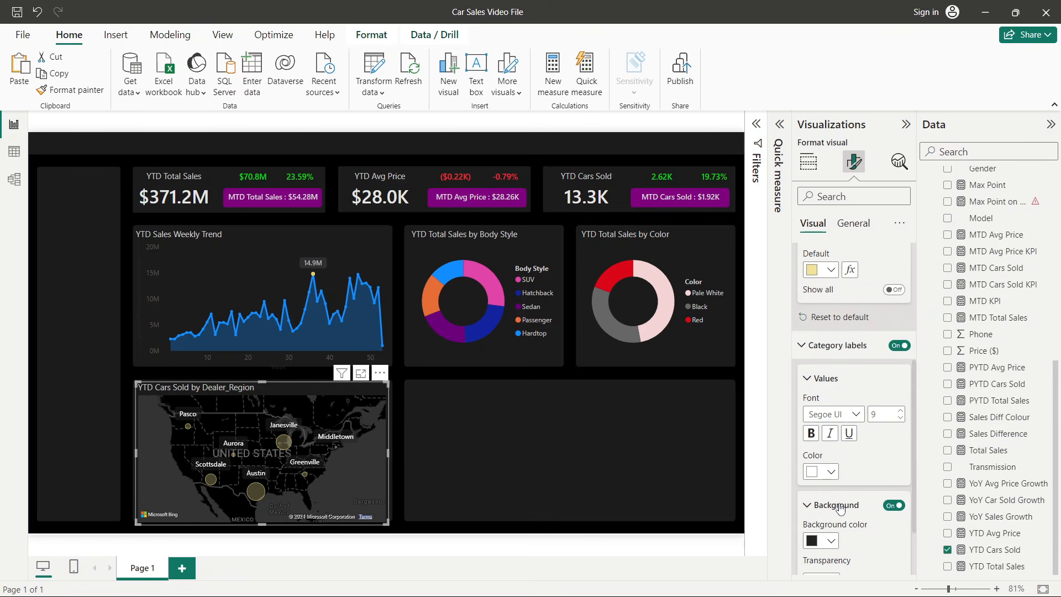
left_click(830, 460)
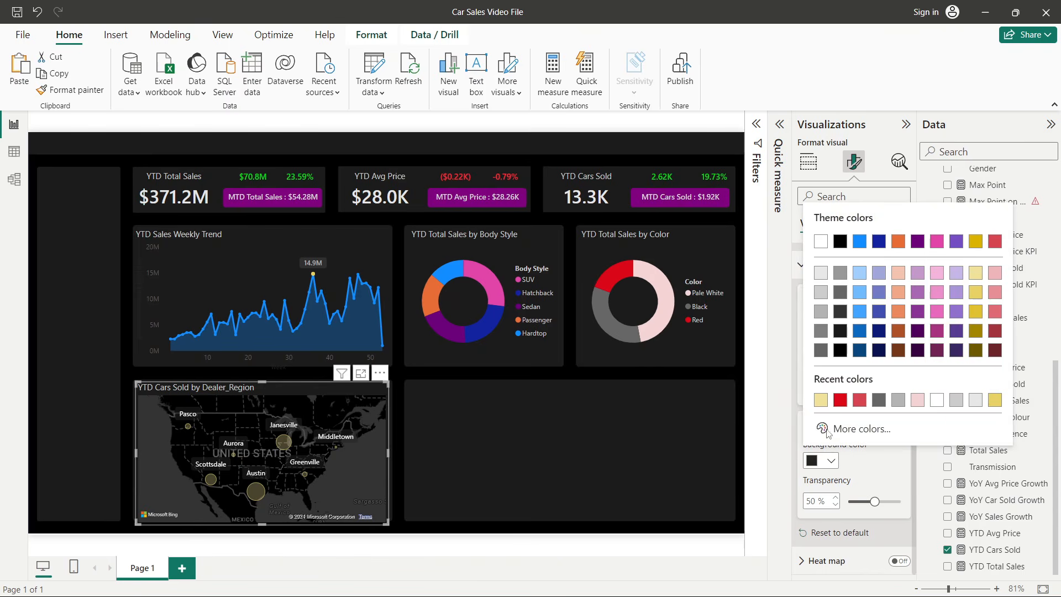
left_click(822, 297)
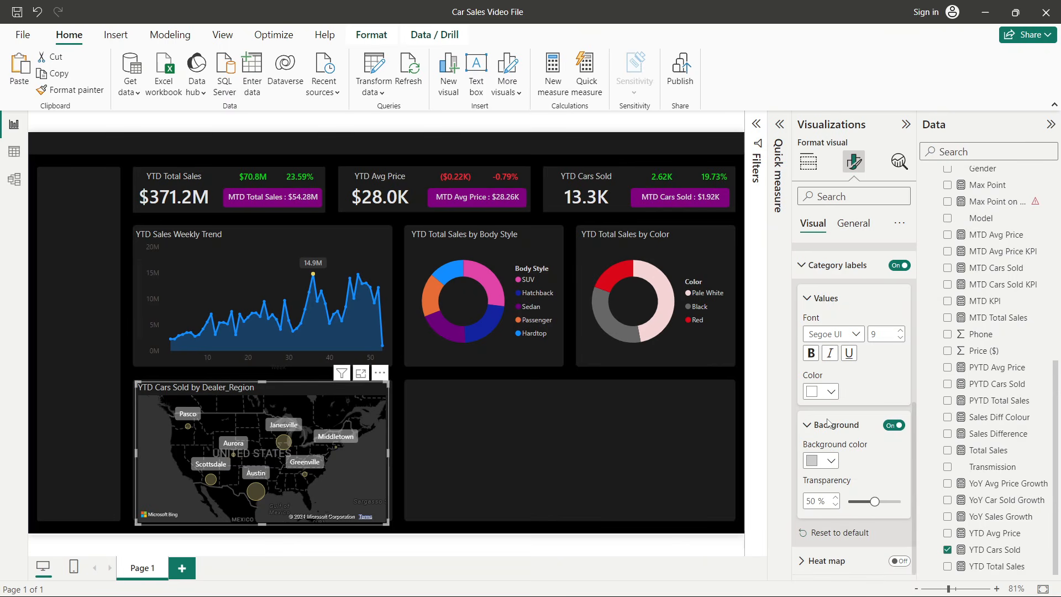
left_click(823, 460)
left_click(822, 311)
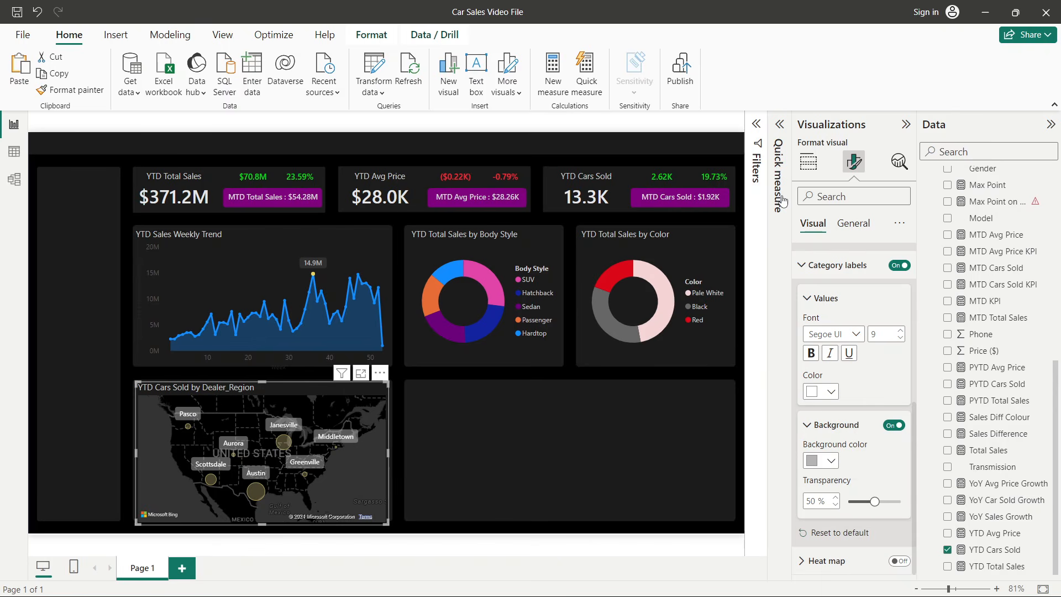
- Collapse the Visualizations pane and inspect the map bubbles' tooltips for each dealer region
left_click(904, 125)
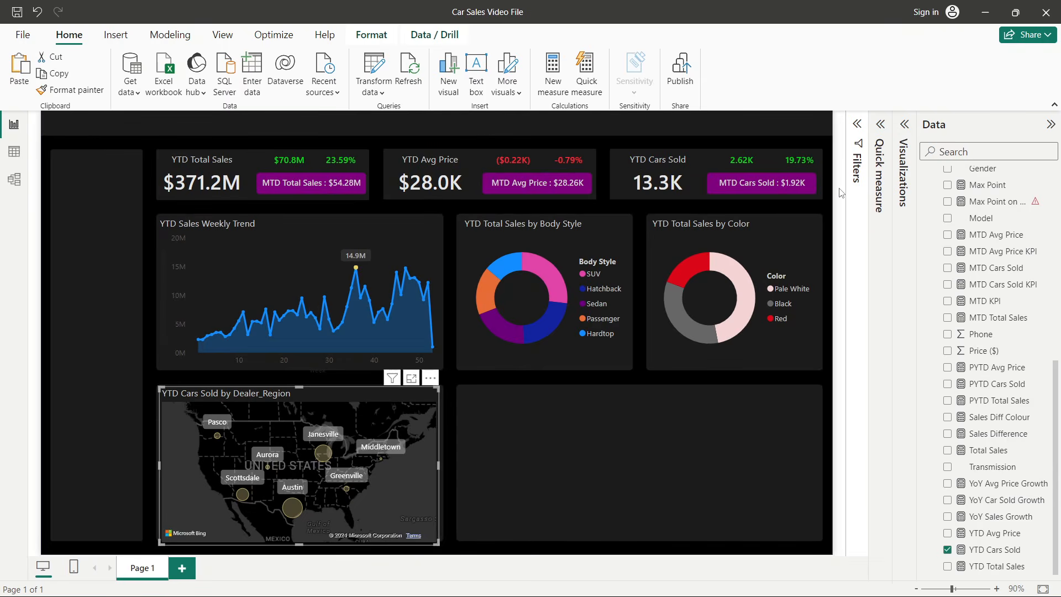
left_click(839, 192)
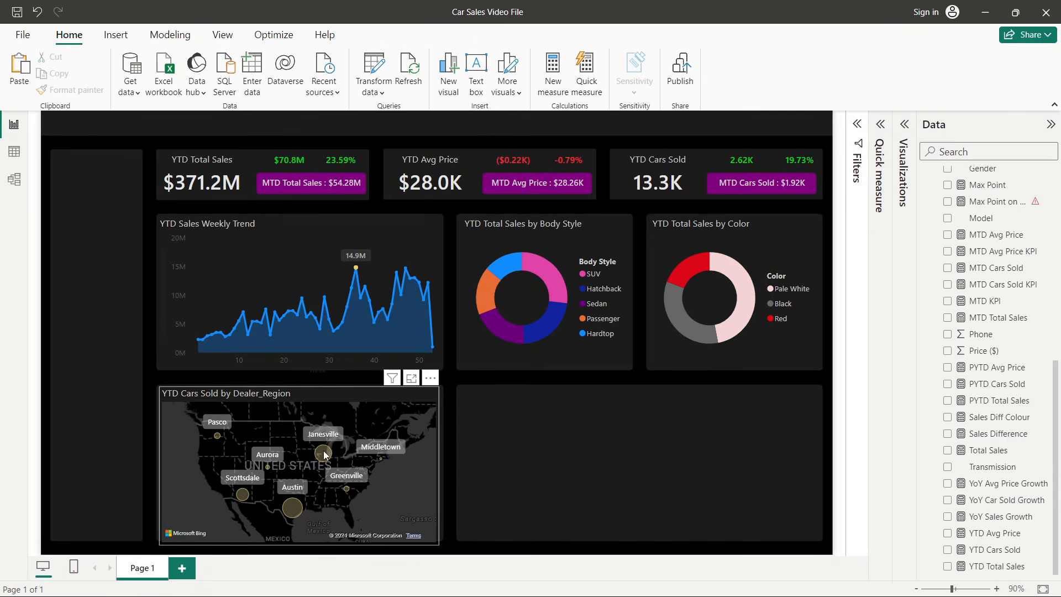
mouse_move(288, 504)
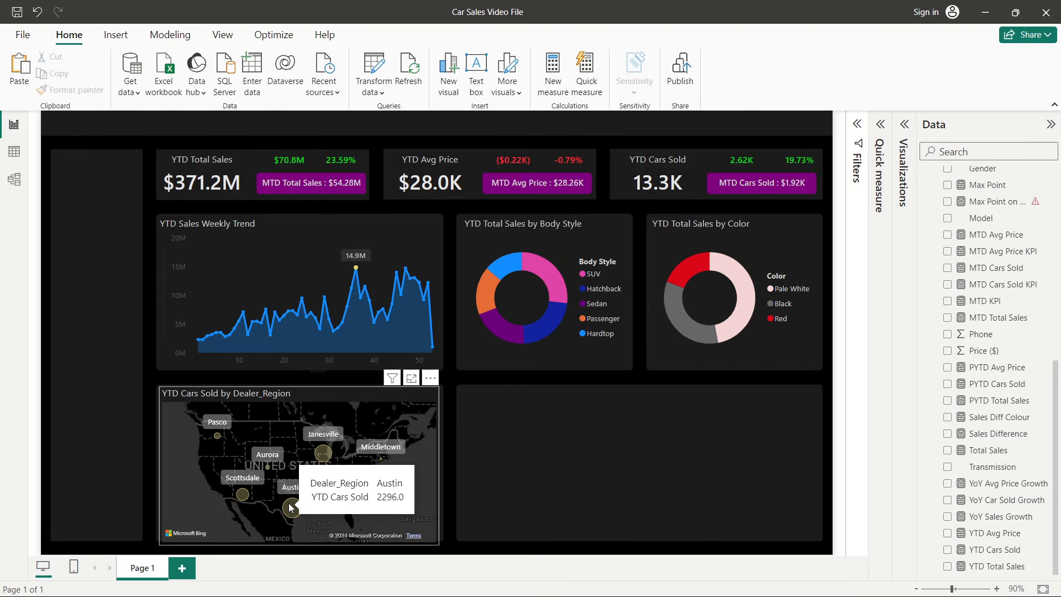
mouse_move(328, 454)
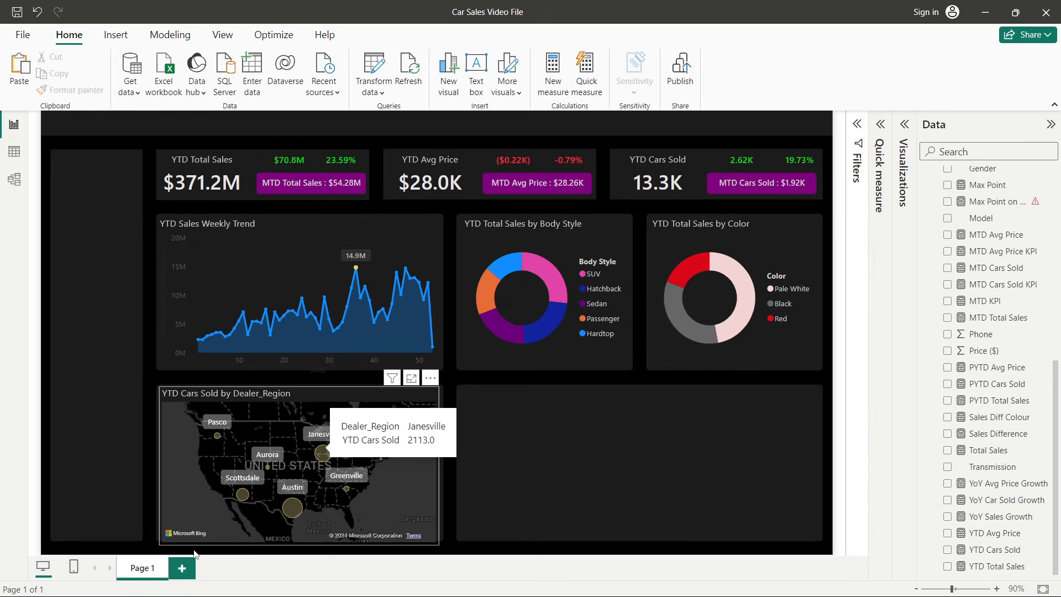
mouse_move(245, 496)
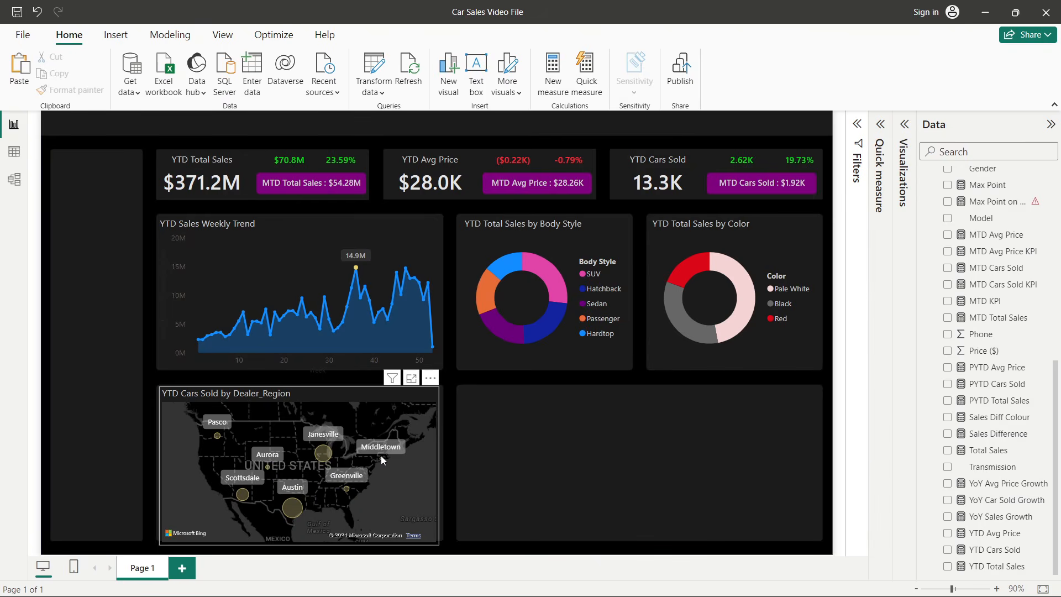
mouse_move(381, 459)
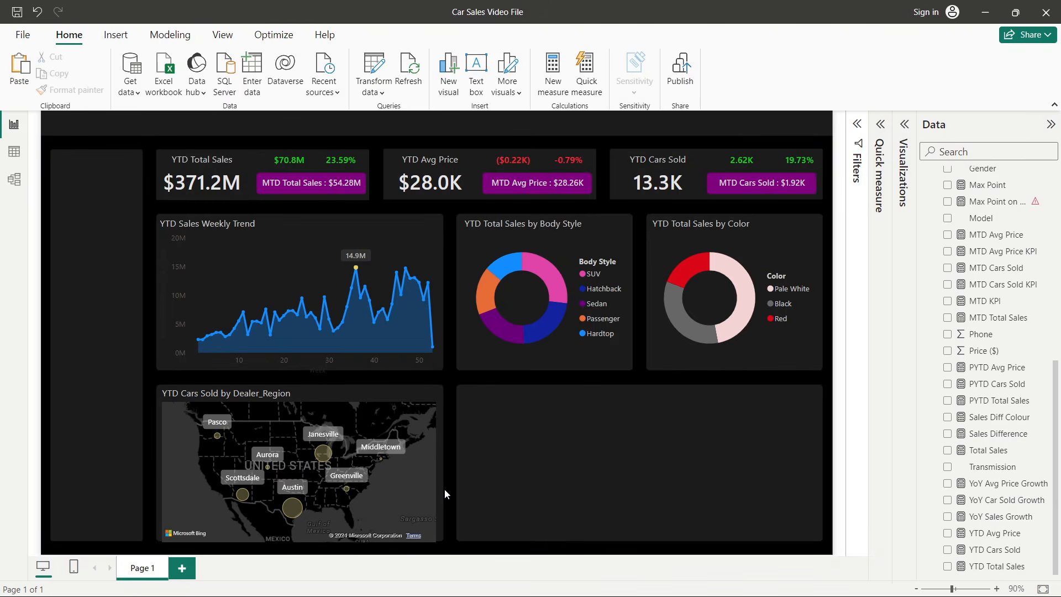
- Shorten the map slightly from its bottom edge to fit the page
left_click_drag(291, 547, 299, 538)
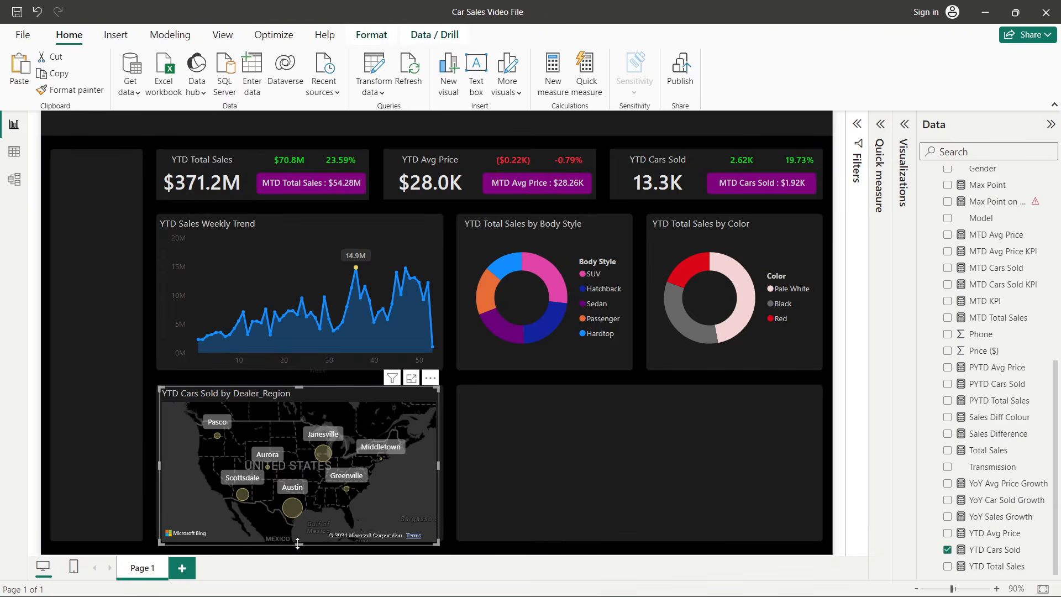
left_click(449, 482)
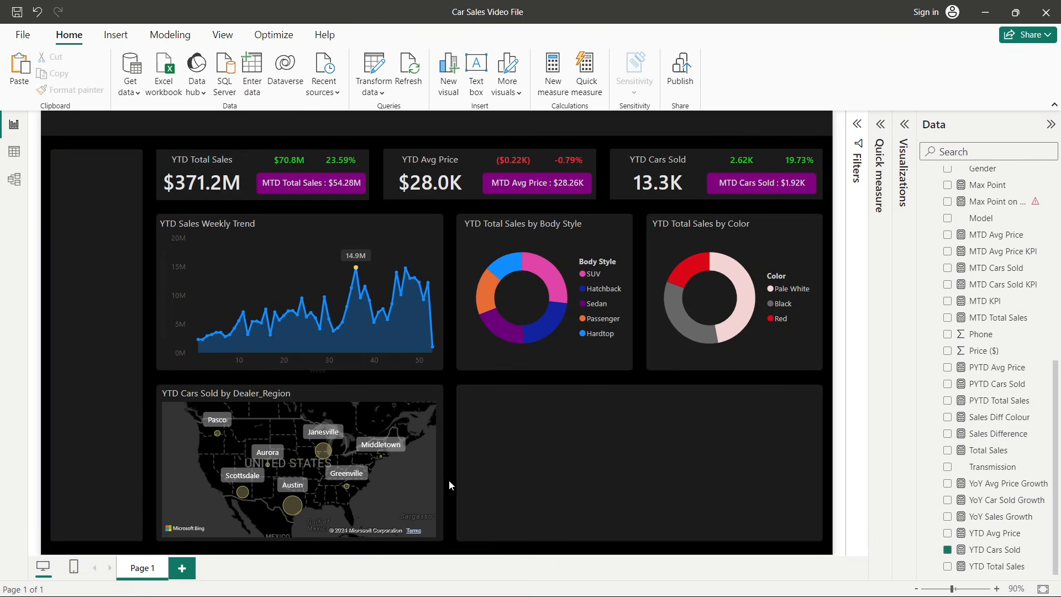
left_click(439, 481)
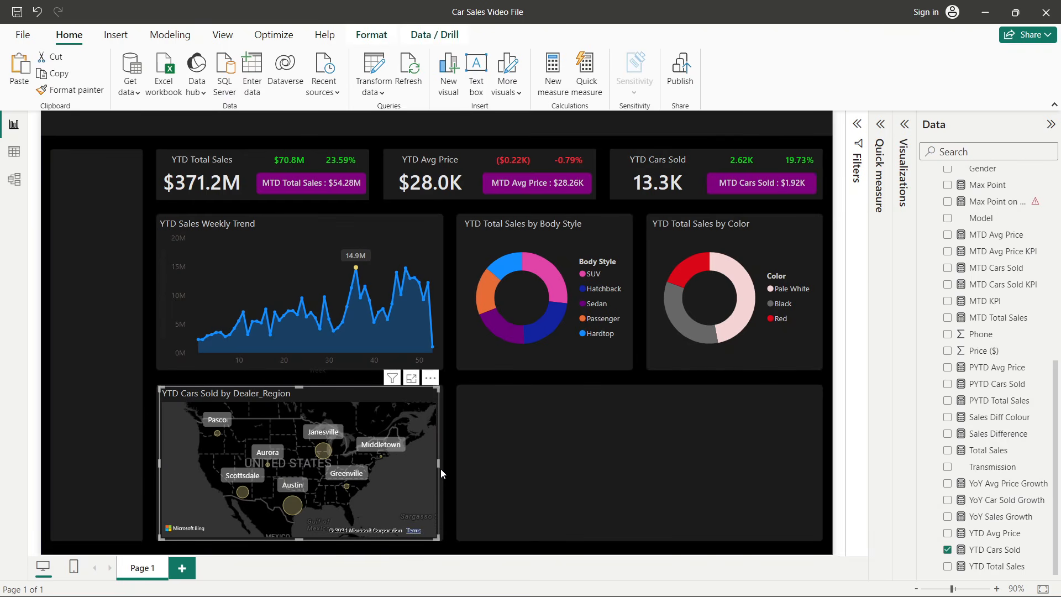
- Widen the map slightly so its right edge lines up with the weekly trend chart above
left_click_drag(442, 463, 439, 465)
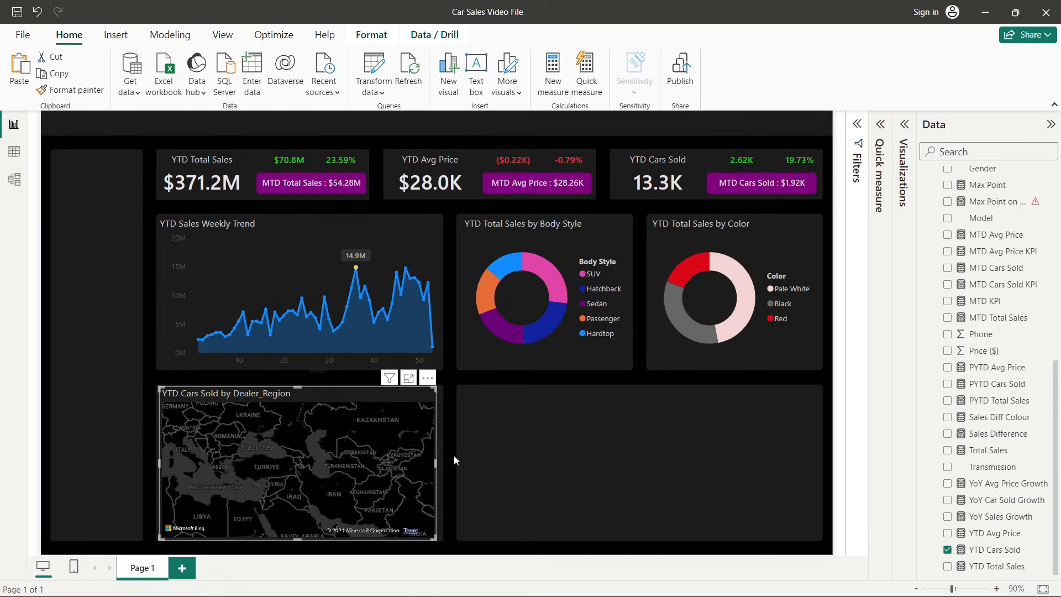
left_click(453, 455)
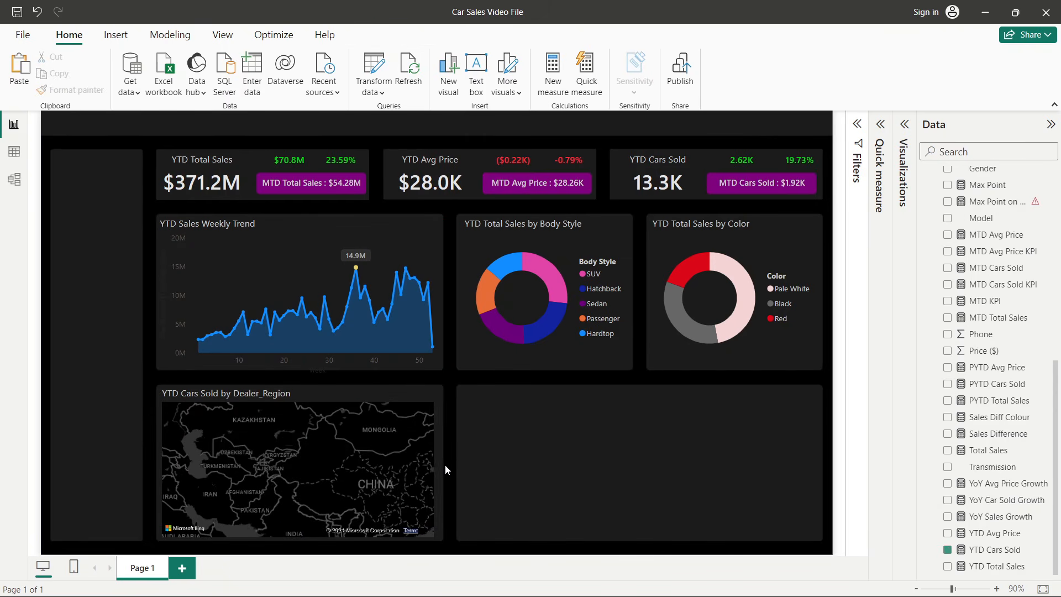
left_click(430, 488)
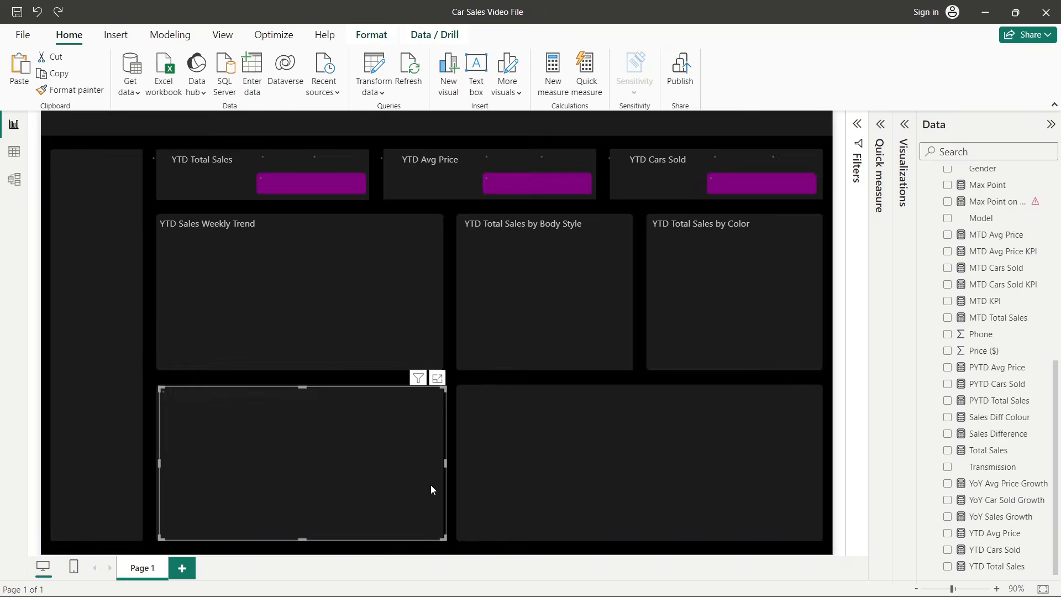
left_click(451, 448)
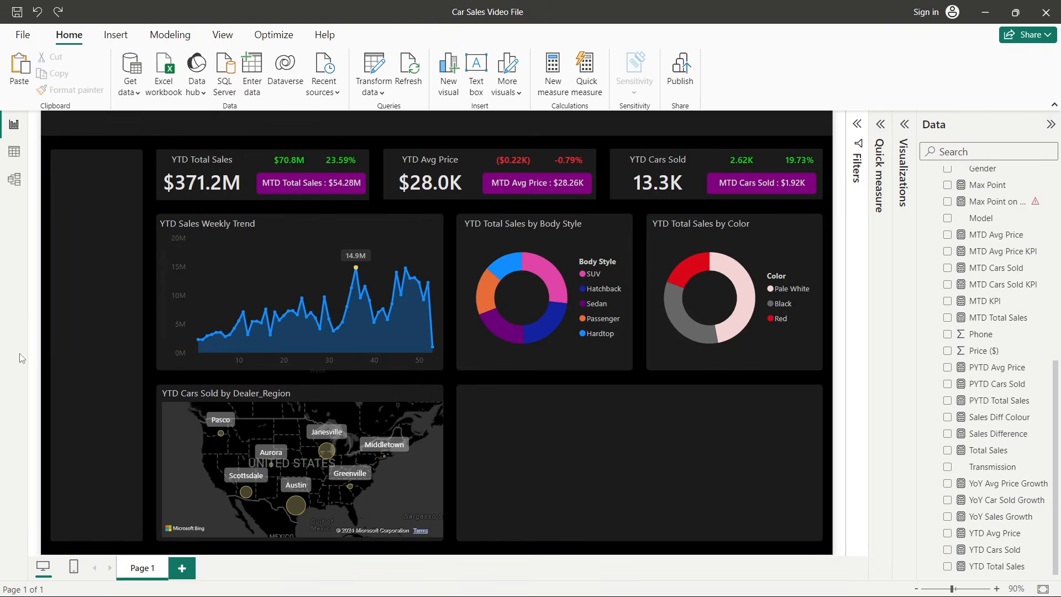
left_click(432, 395)
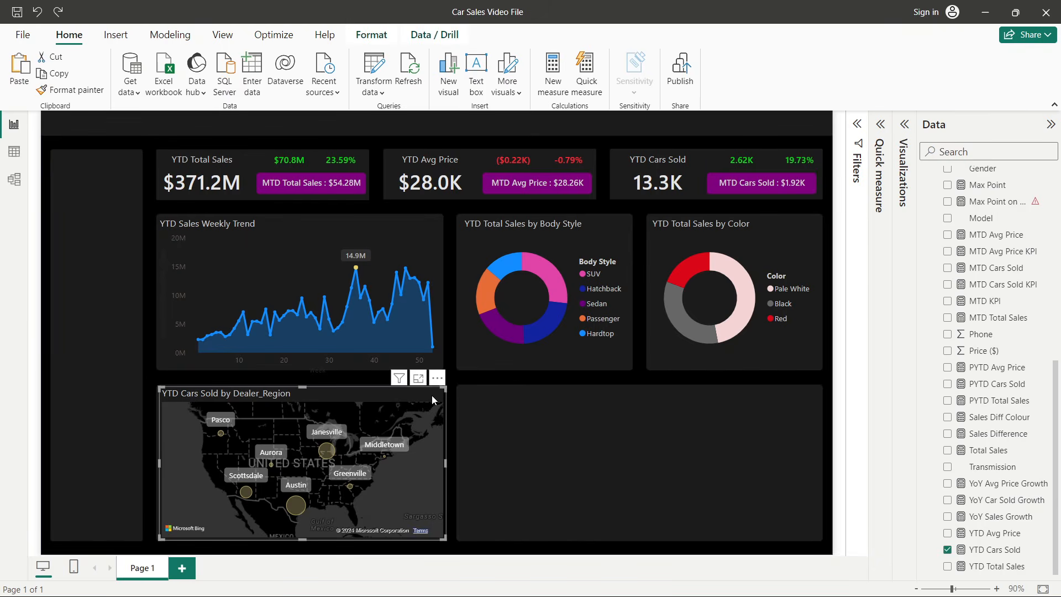
left_click(452, 416)
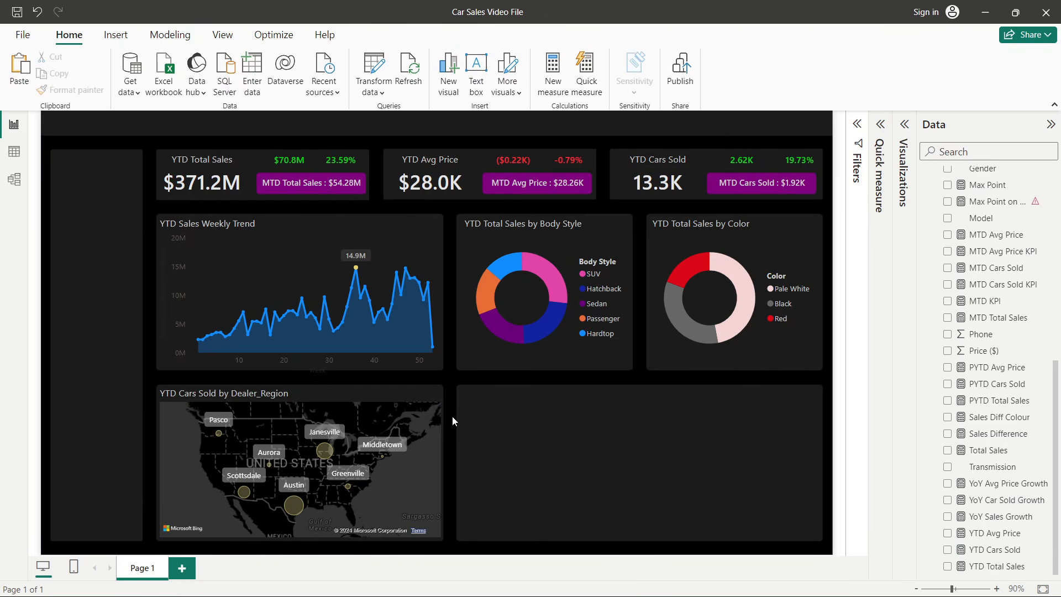
- Insert a table visual into the empty bottom-right slot and stretch it to fill that space
key("alt+Tab")
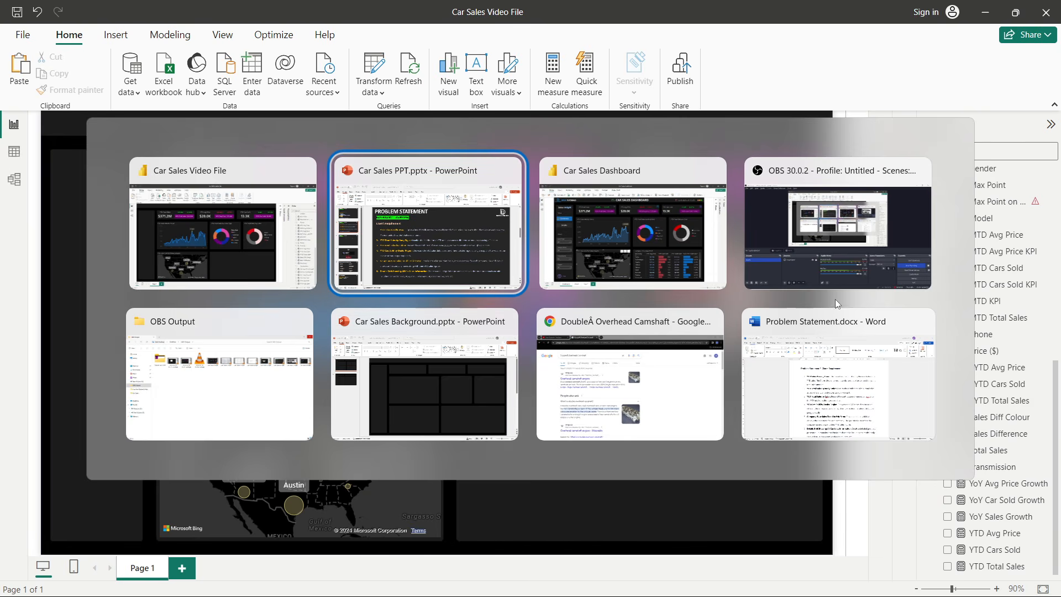
left_click(613, 254)
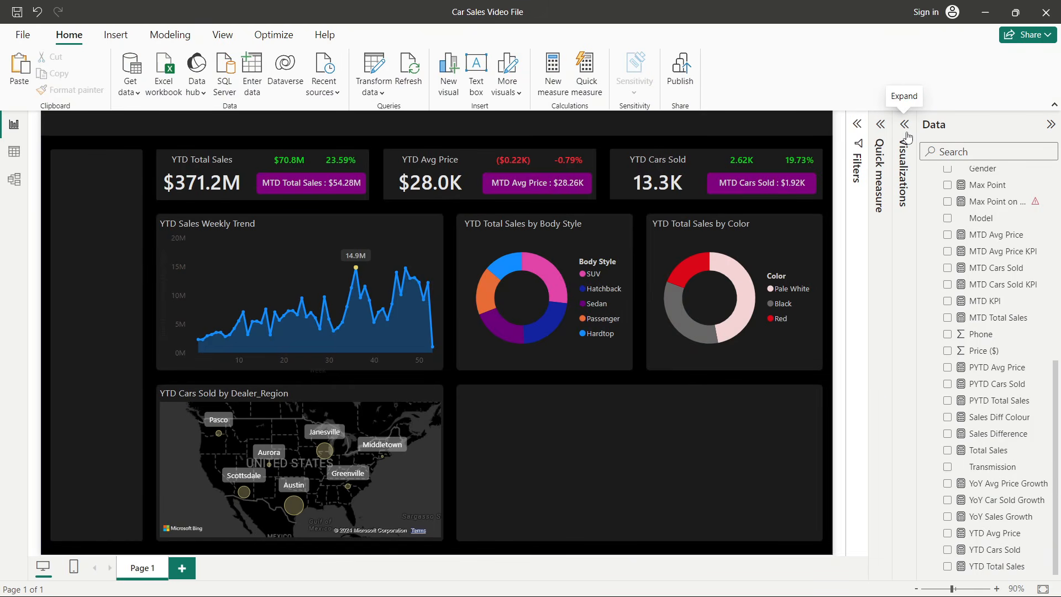
left_click(904, 125)
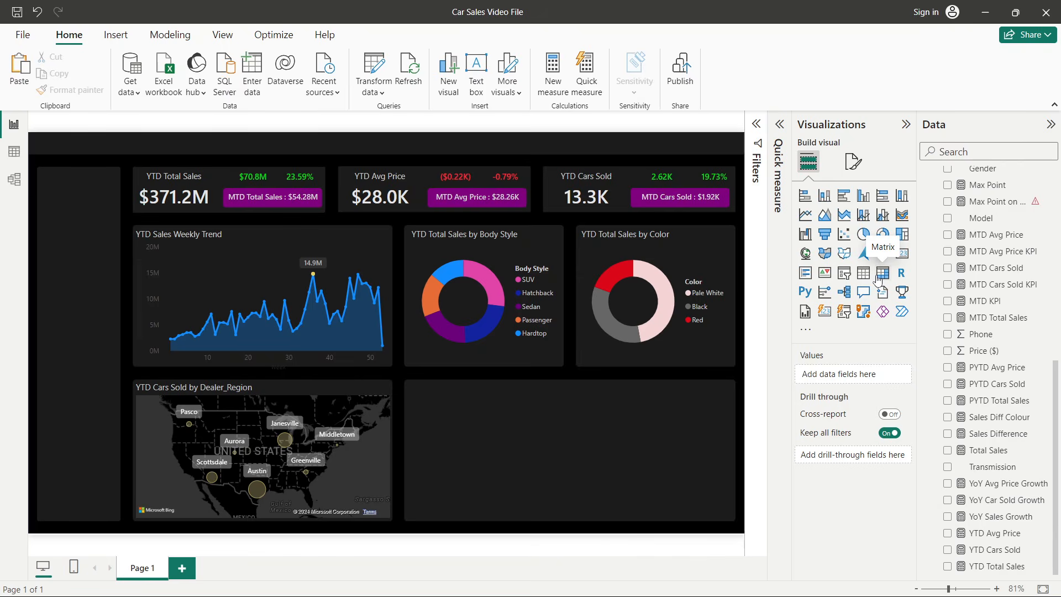
left_click(880, 275)
left_click_drag(177, 256, 561, 427)
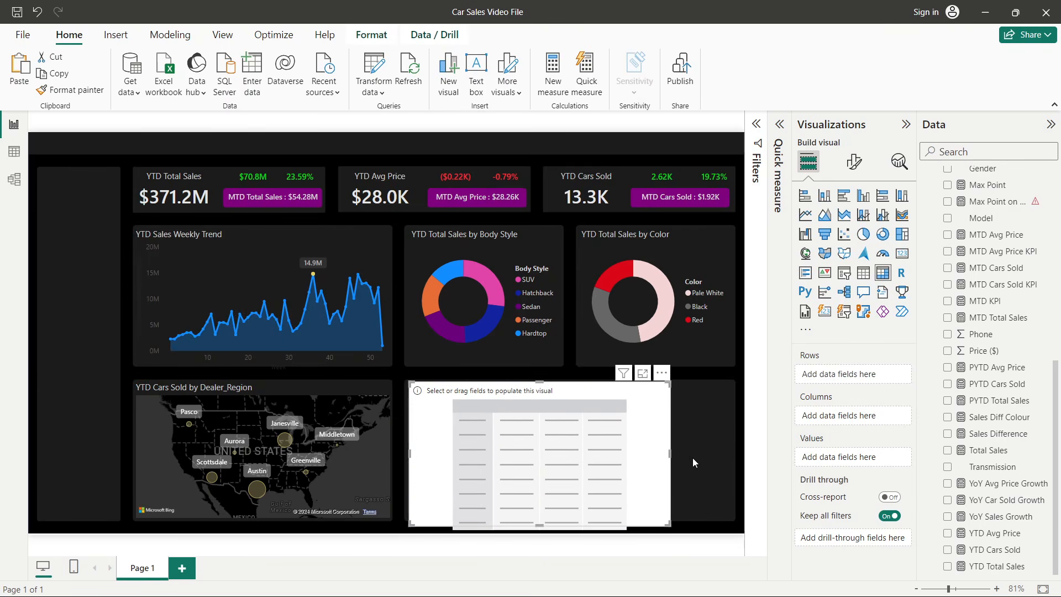
left_click_drag(669, 454, 730, 453)
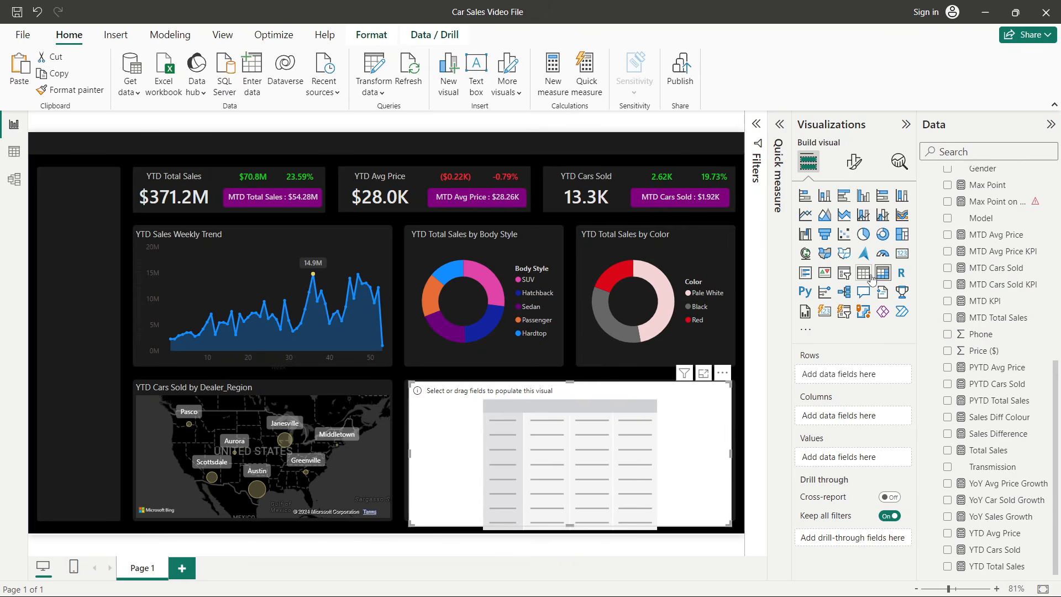
left_click(864, 276)
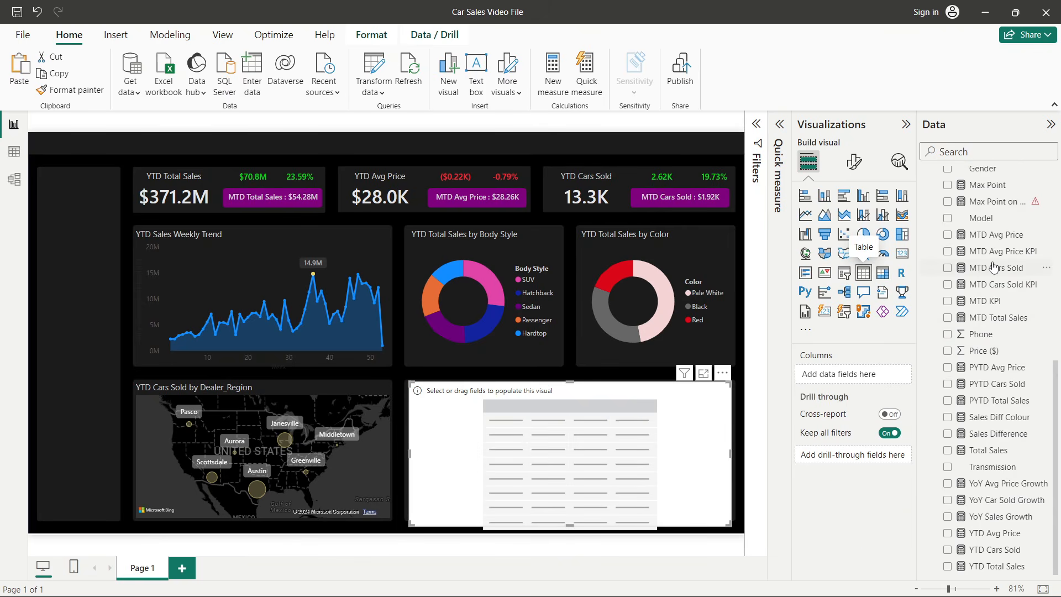
- Add Company, YTD Avg Price, YTD Cars Sold and YTD Total Sales as the table's columns
scroll(1005, 330, "up", 5)
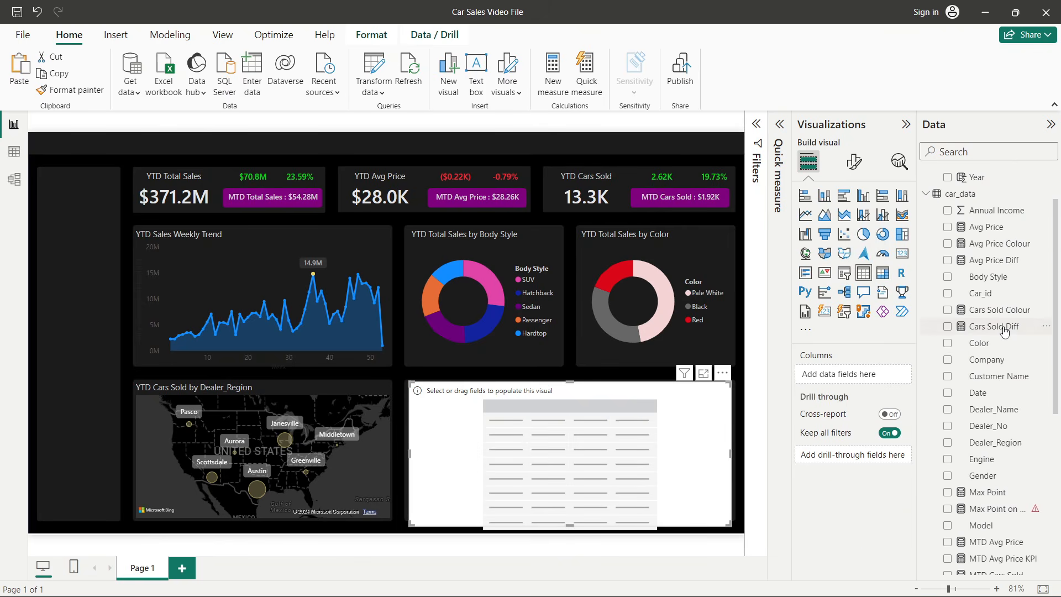
left_click_drag(986, 359, 816, 370)
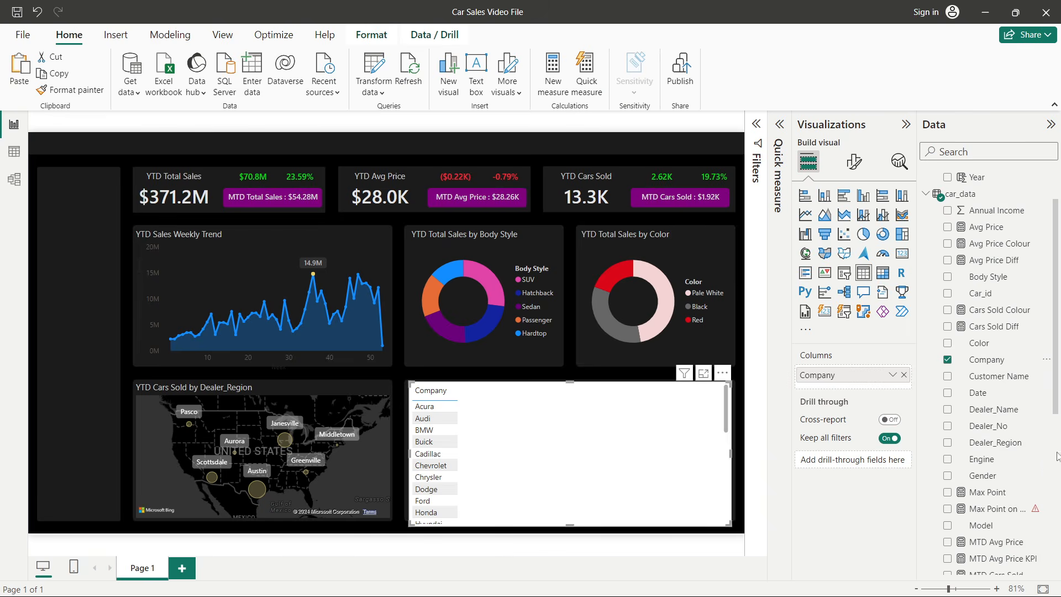
scroll(1049, 478, "down", 6)
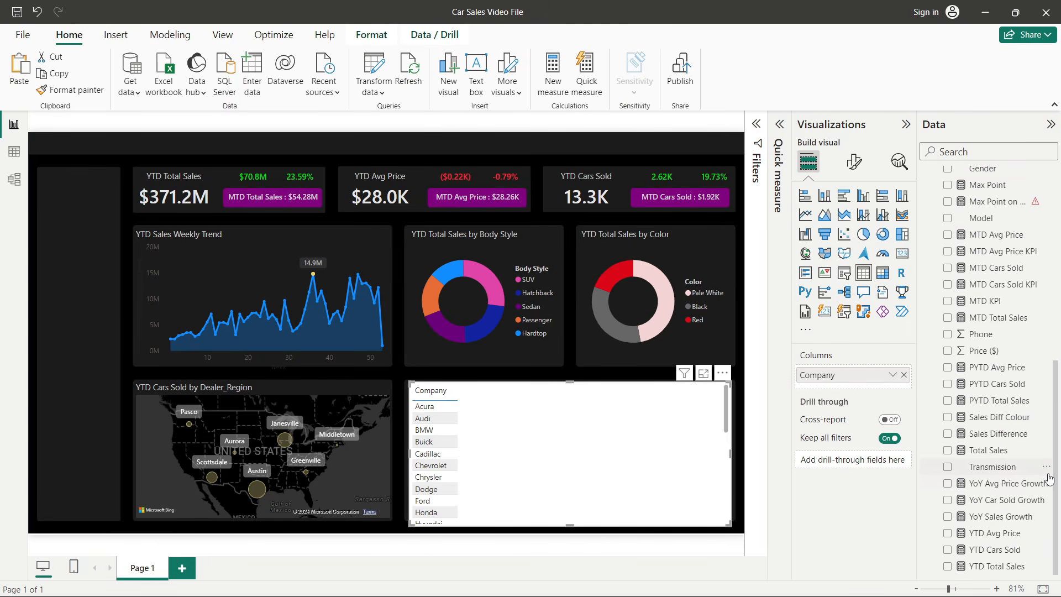
left_click_drag(1001, 534, 841, 392)
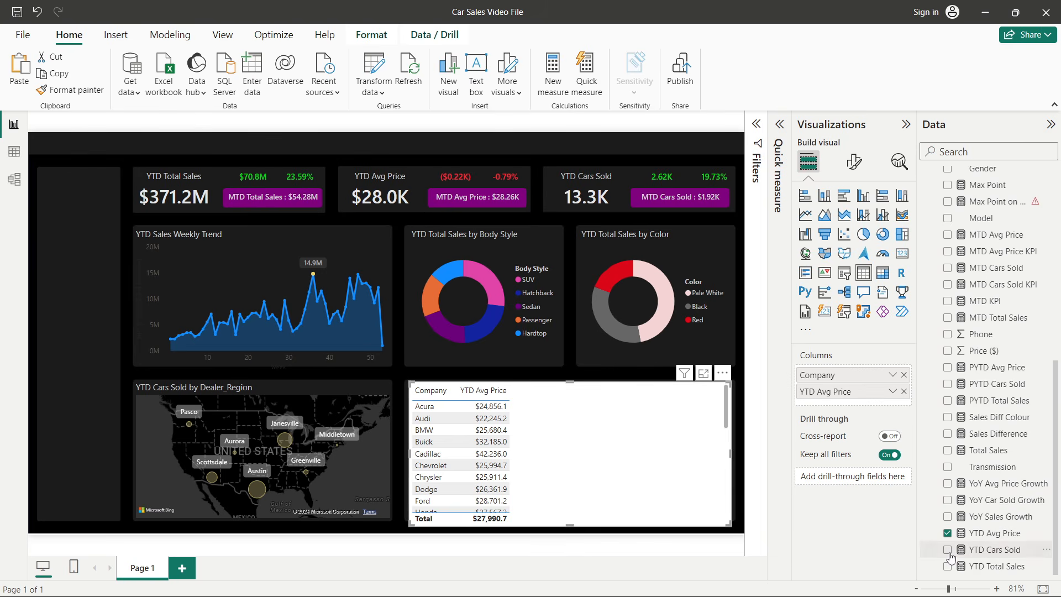
left_click(948, 550)
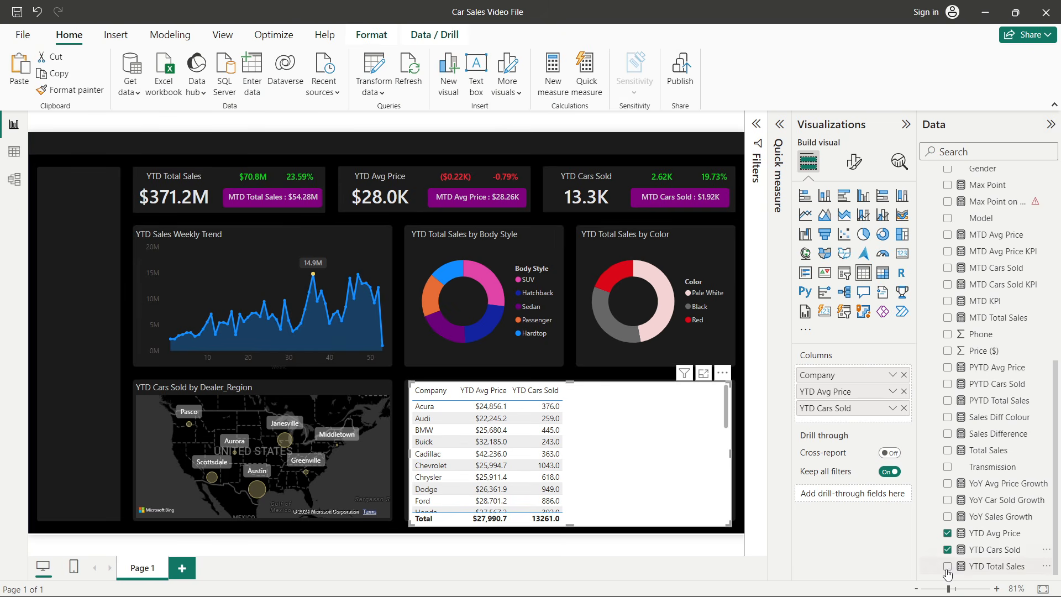
left_click(948, 566)
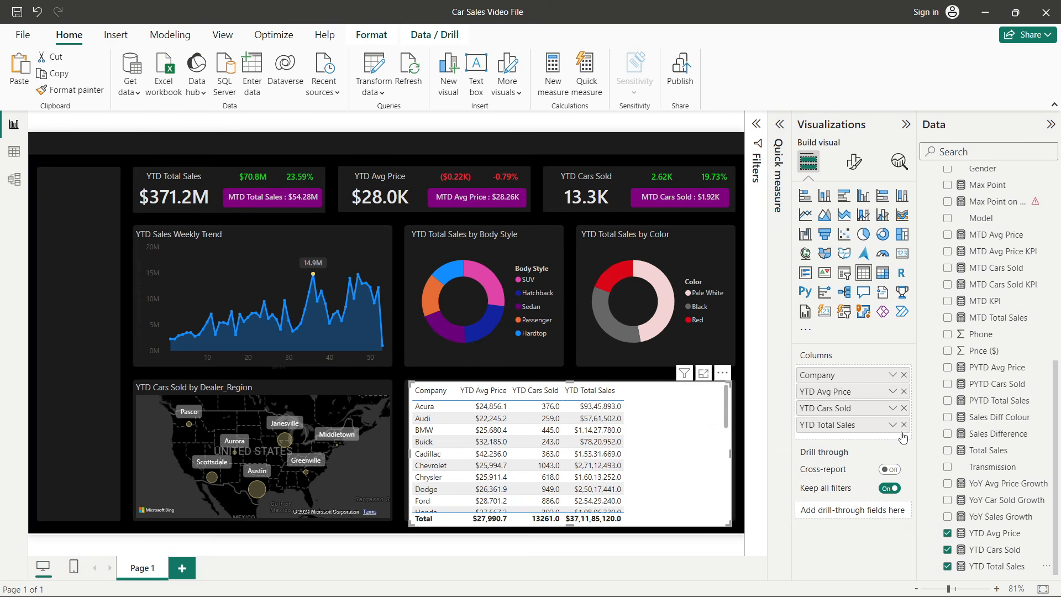
- Show the YTD Total Sales column's values as percent of grand total
left_click(893, 425)
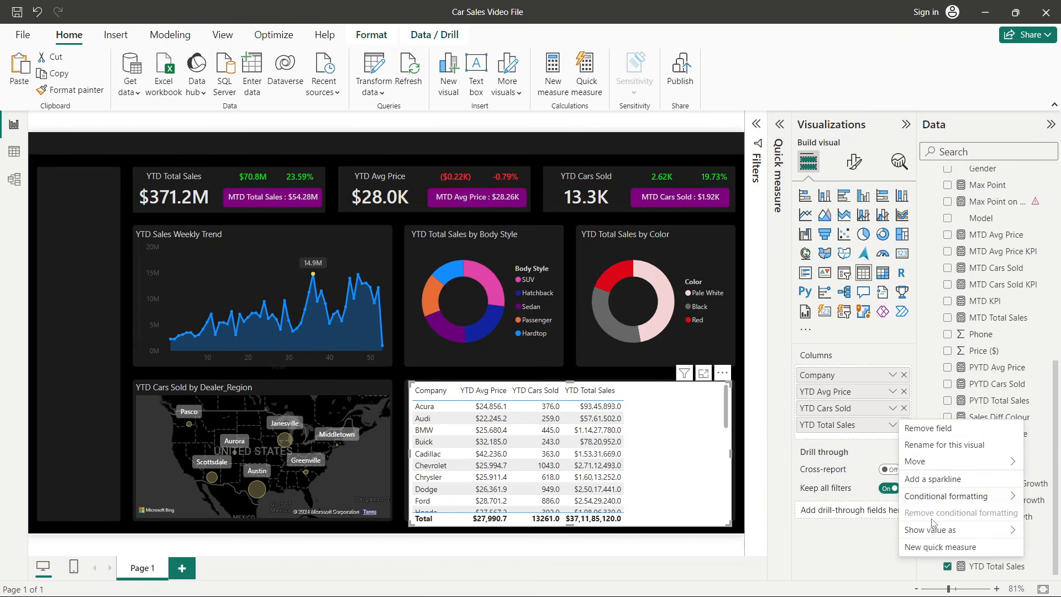
mouse_move(940, 529)
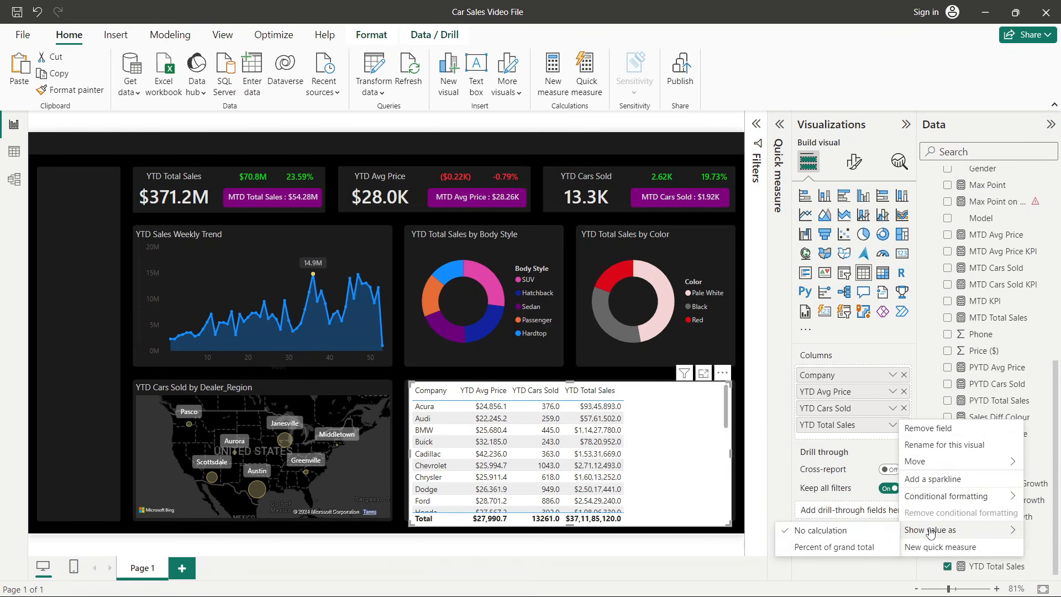
left_click(827, 548)
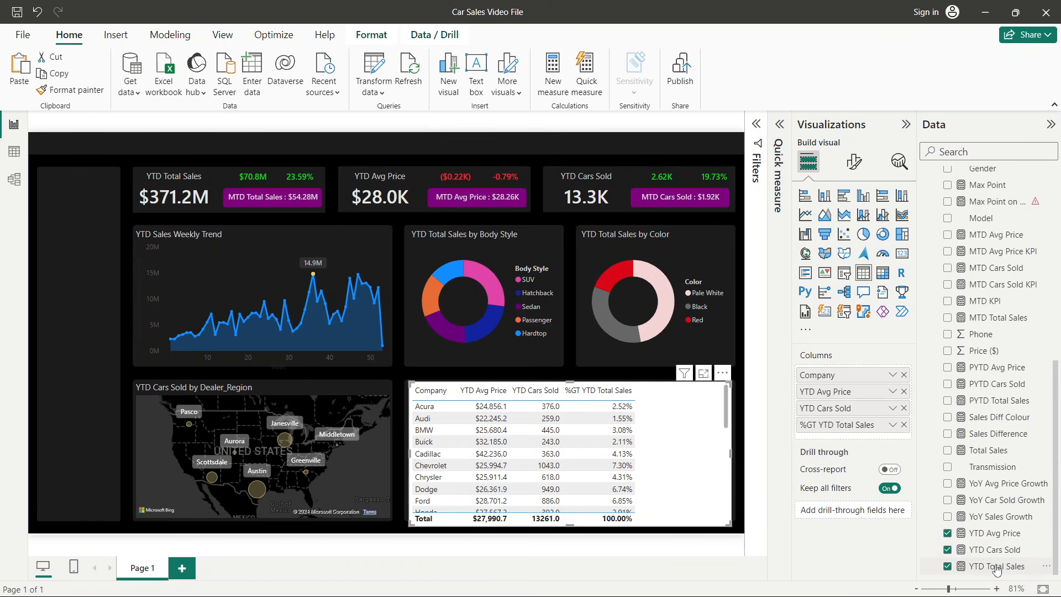
- Add YTD Total Sales to the table again as a separate value column
left_click_drag(998, 570, 872, 426)
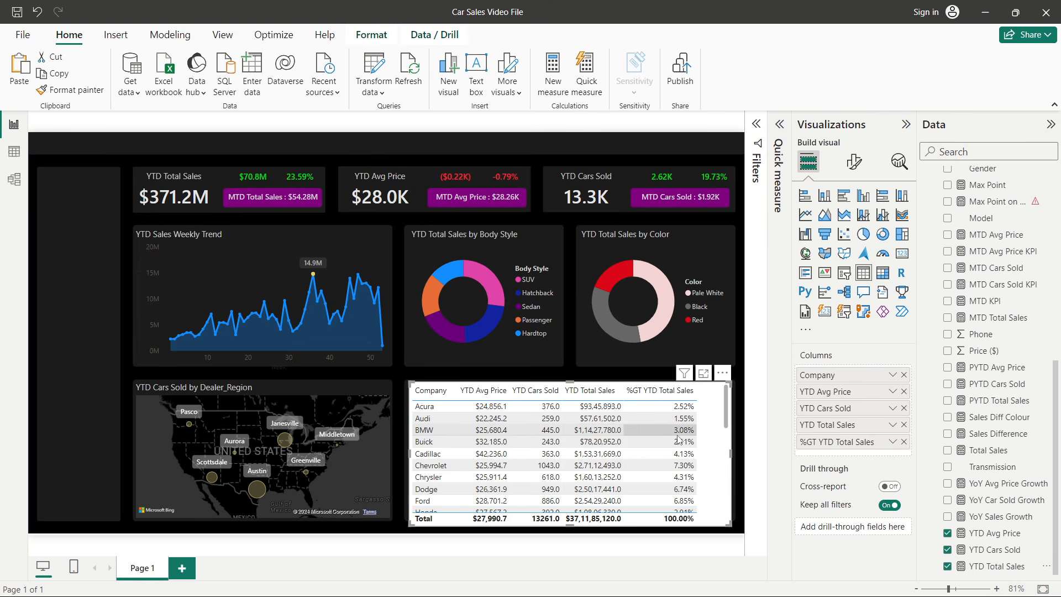
key("alt+Tab")
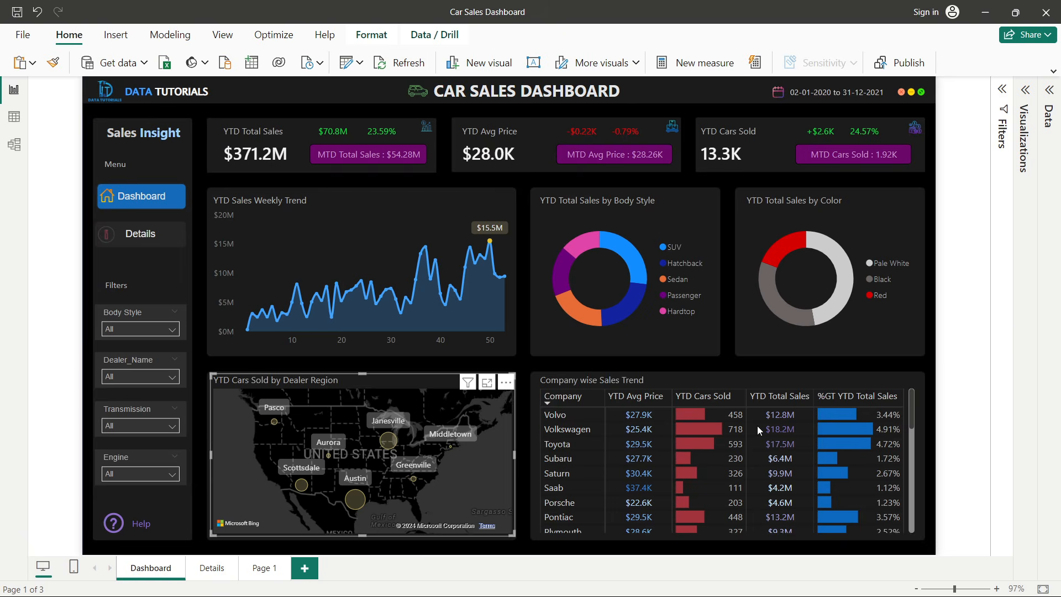
key("alt+Tab")
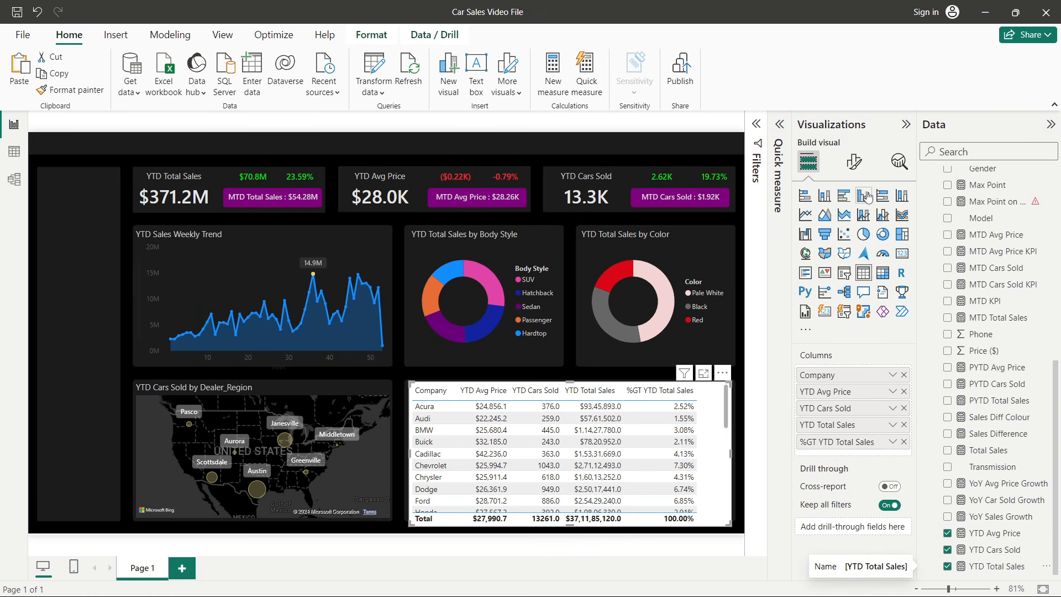
- Apply the Minimal style preset to the table
left_click(855, 161)
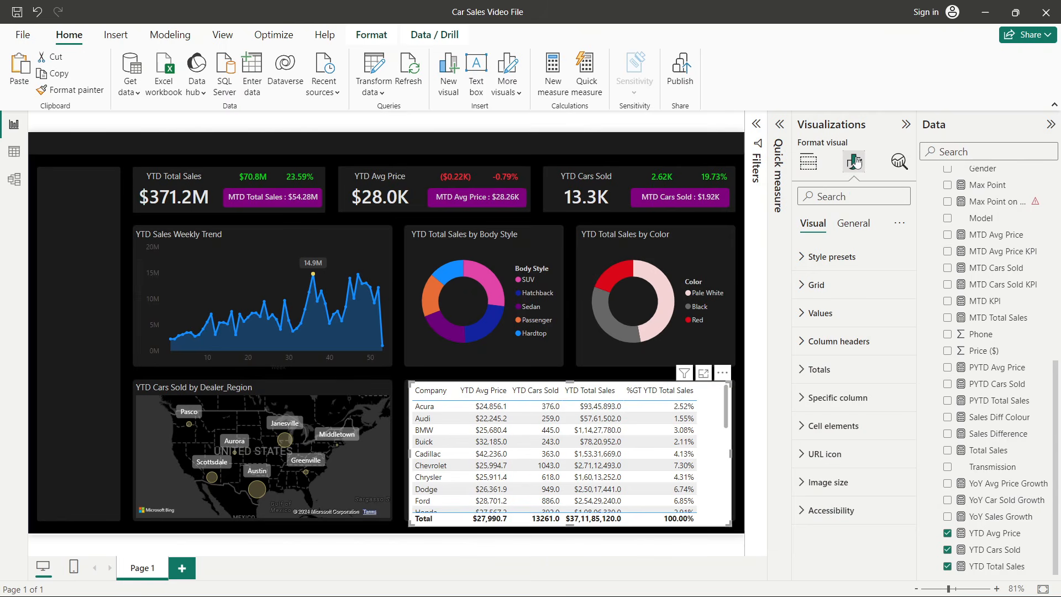
left_click(826, 257)
left_click(830, 293)
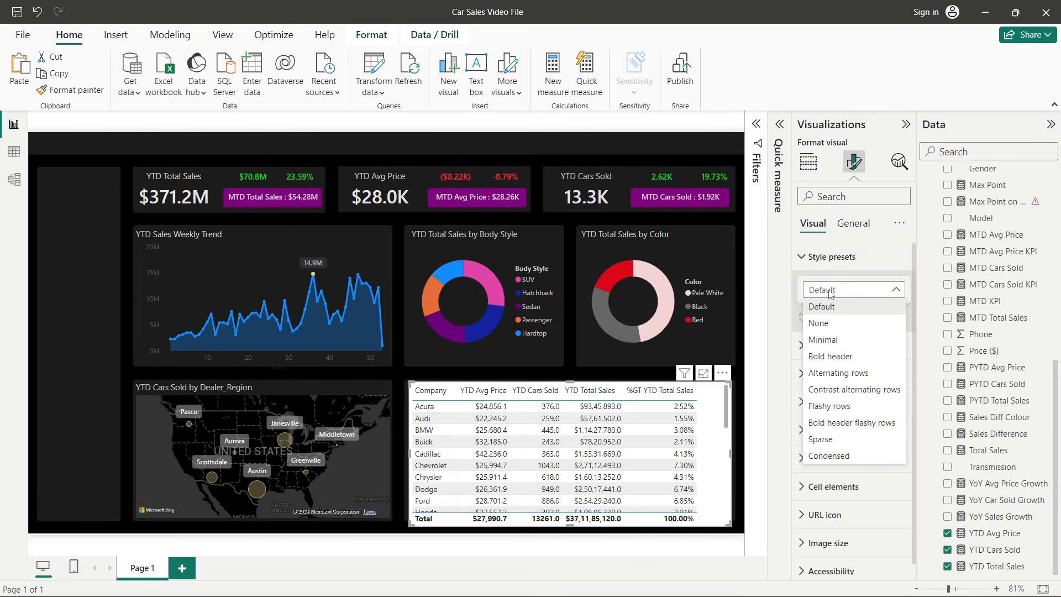
left_click(826, 339)
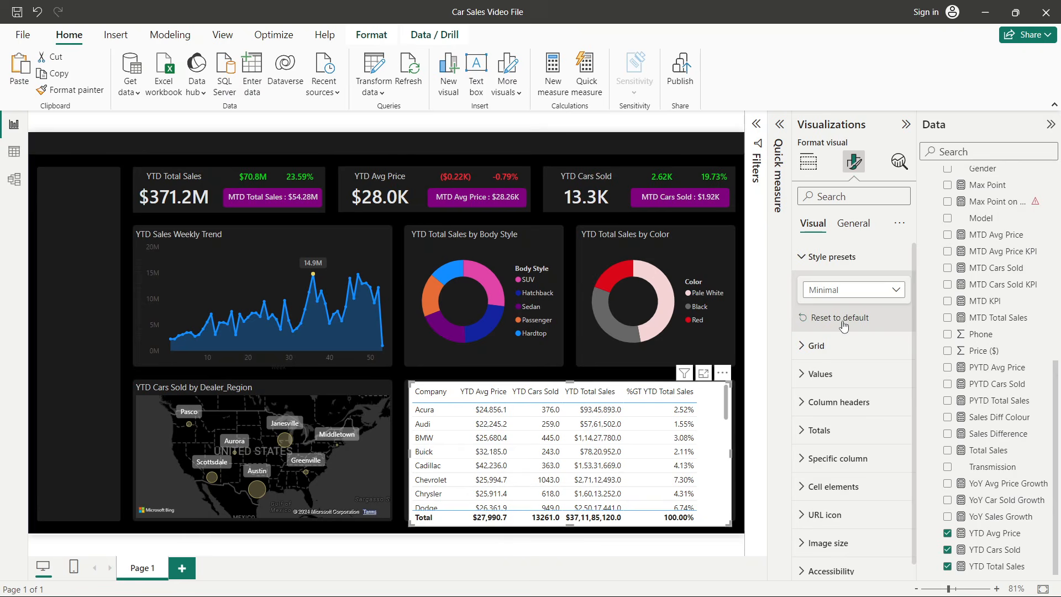
- Turn off the table's horizontal gridlines and turn on its vertical gridlines
left_click(831, 258)
left_click(827, 287)
scroll(828, 290, "down", 3)
scroll(828, 290, "up", 2)
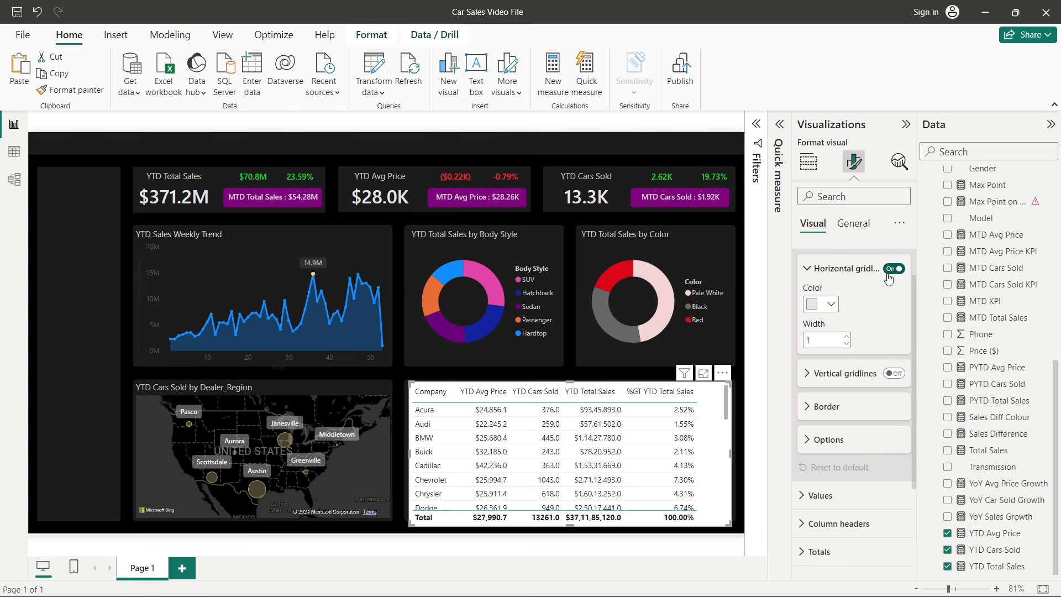
left_click(890, 269)
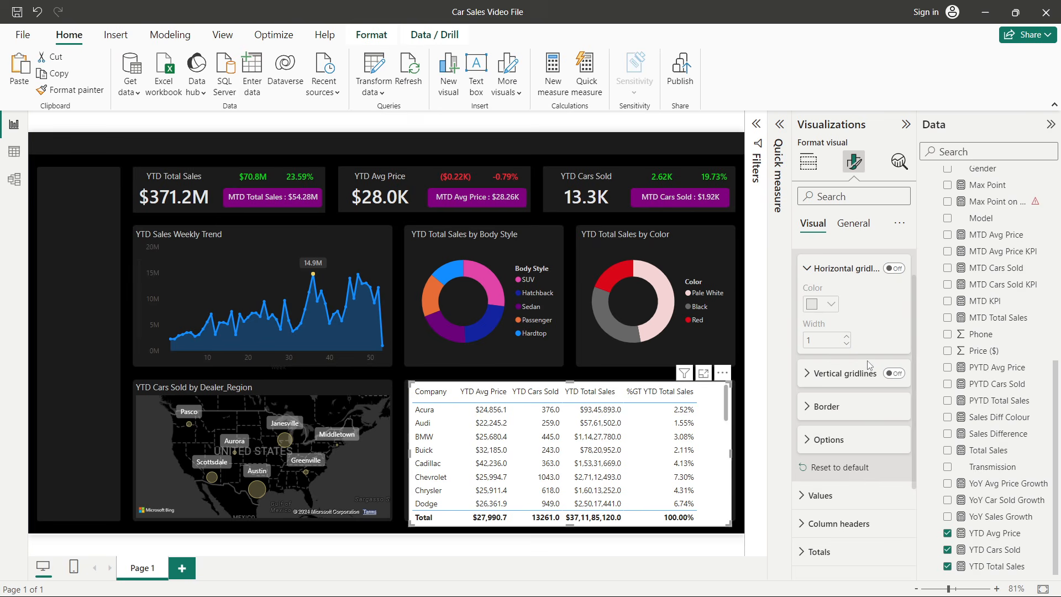
left_click(891, 374)
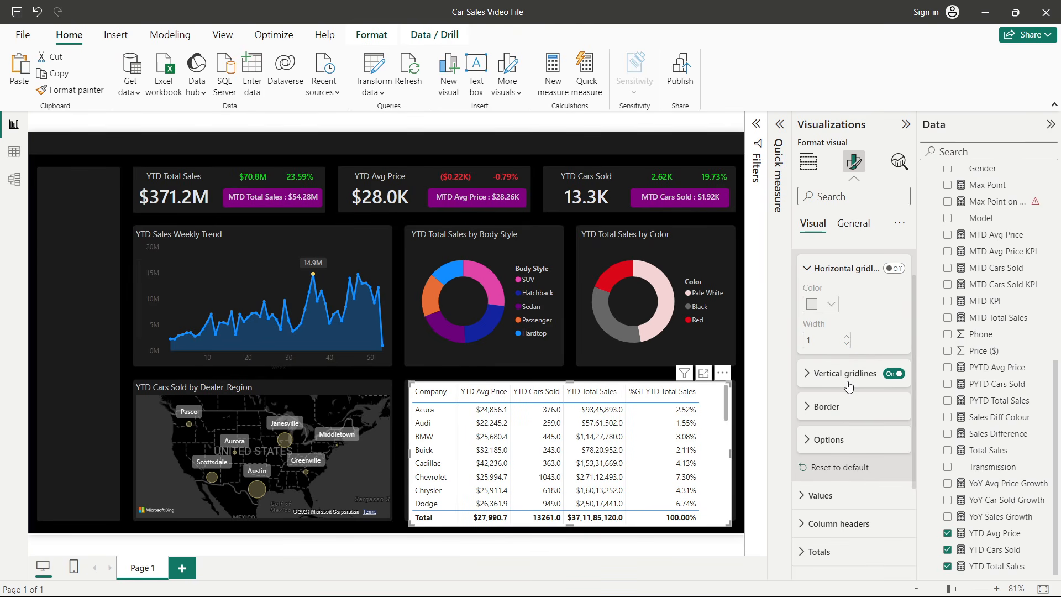
- Set the table values' background colour and alternate background colour to black
left_click(829, 269)
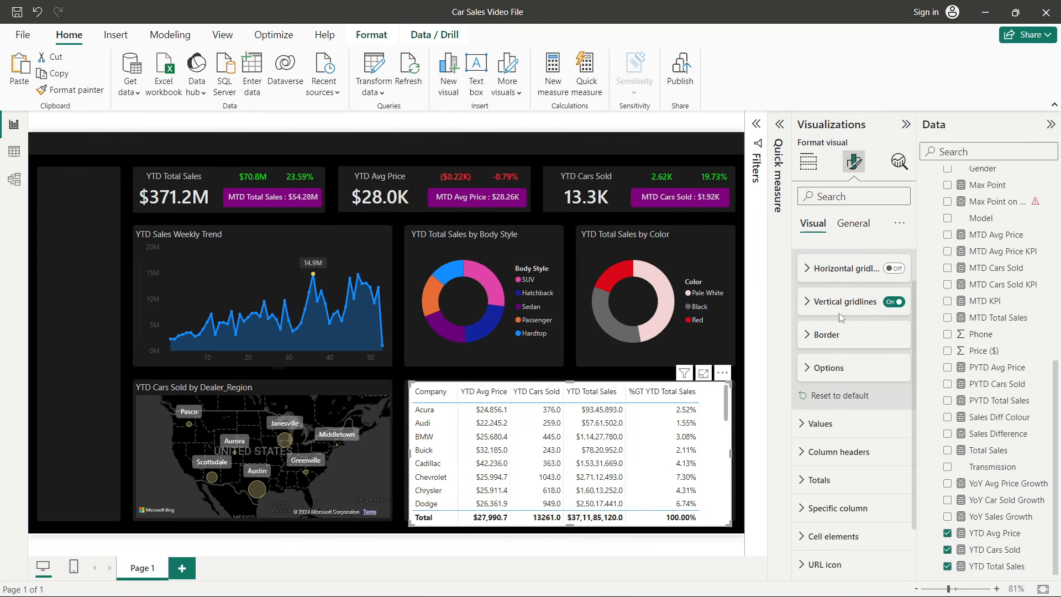
scroll(851, 346, "down", 1)
left_click(849, 360)
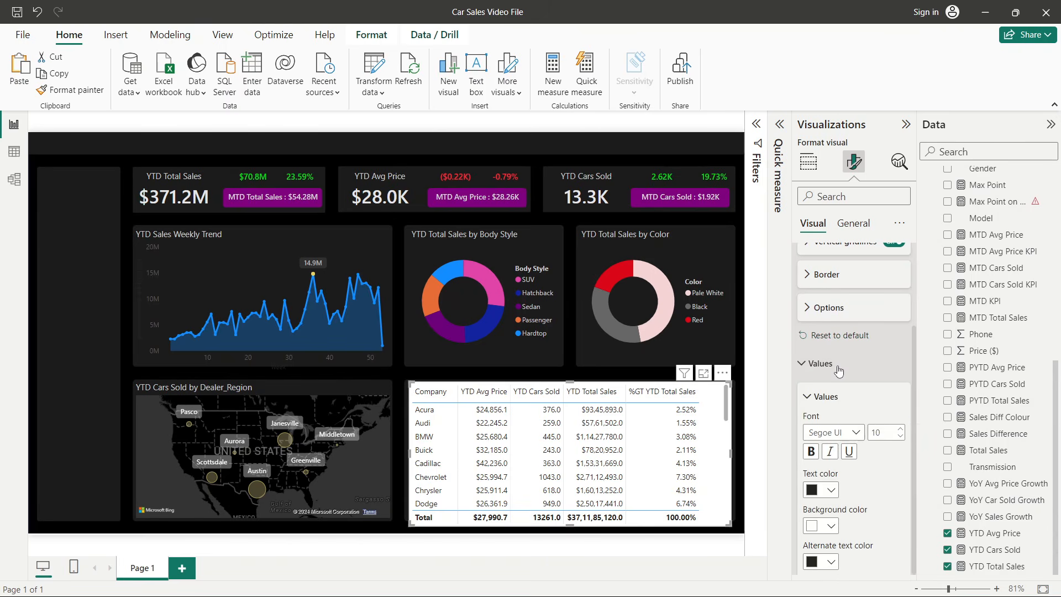
scroll(853, 353, "down", 2)
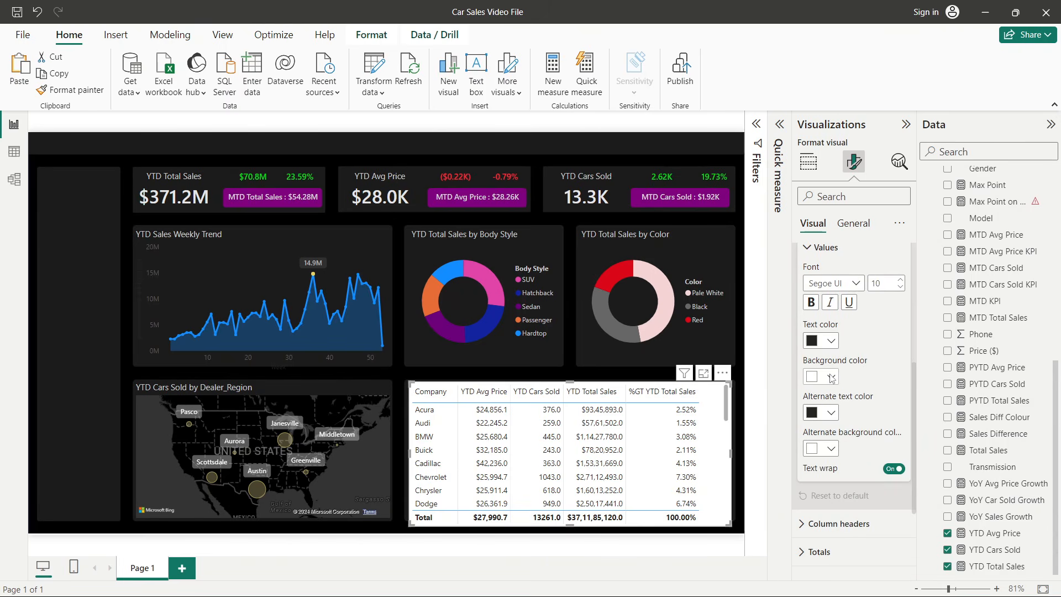
left_click(831, 376)
left_click(839, 157)
left_click(831, 449)
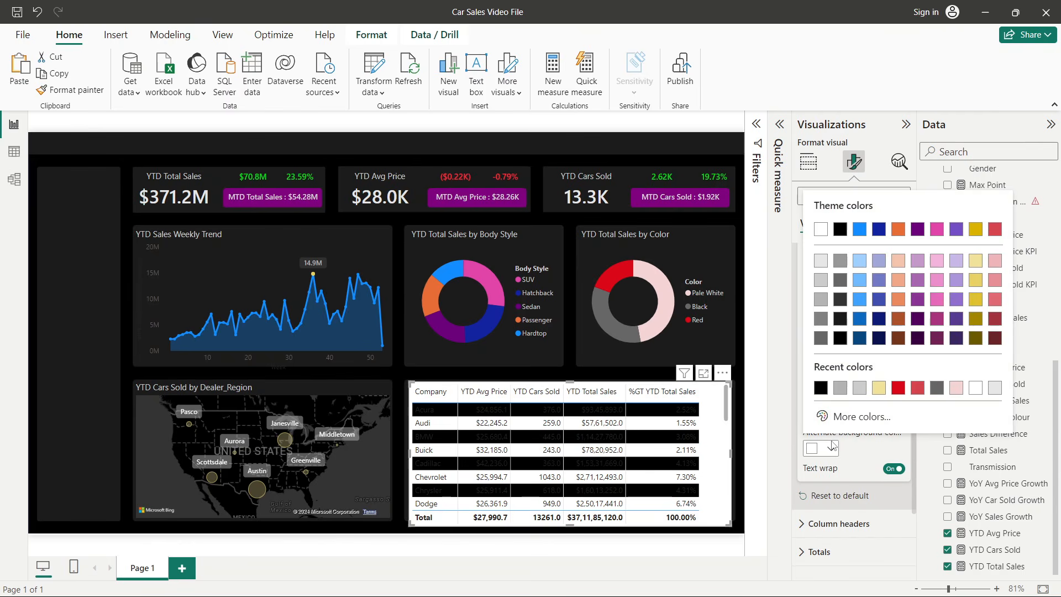
left_click(840, 231)
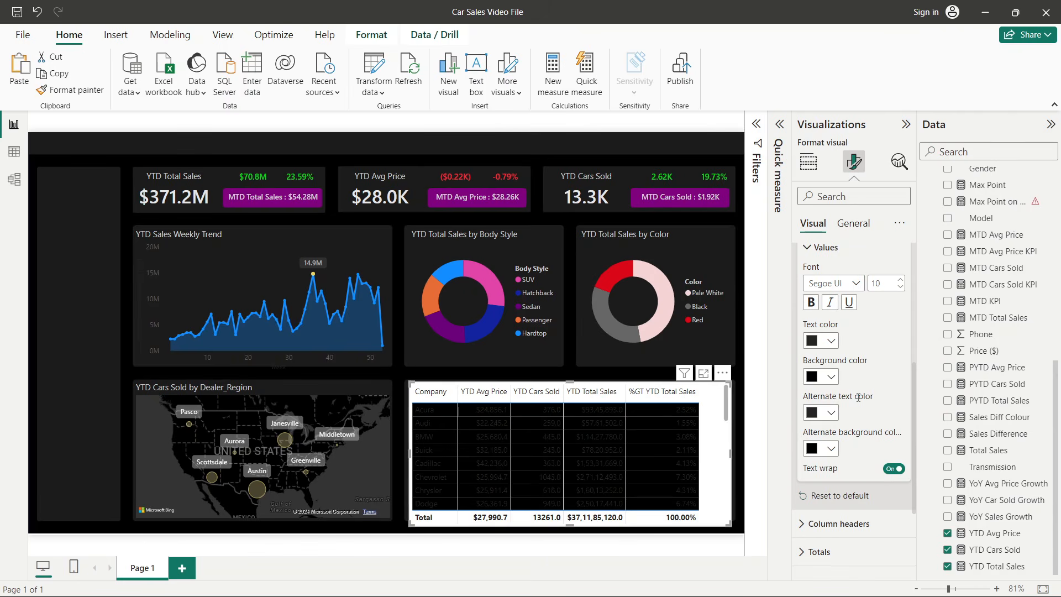
- Set the table values' text colour and alternate text colour to light grey
left_click(831, 341)
left_click(824, 176)
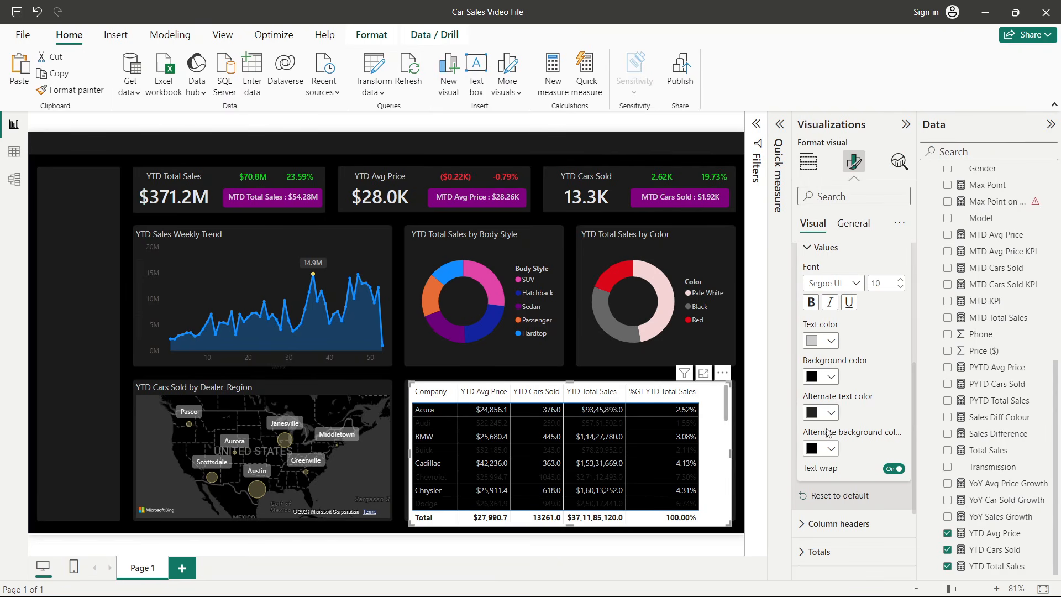
left_click(830, 412)
left_click(824, 254)
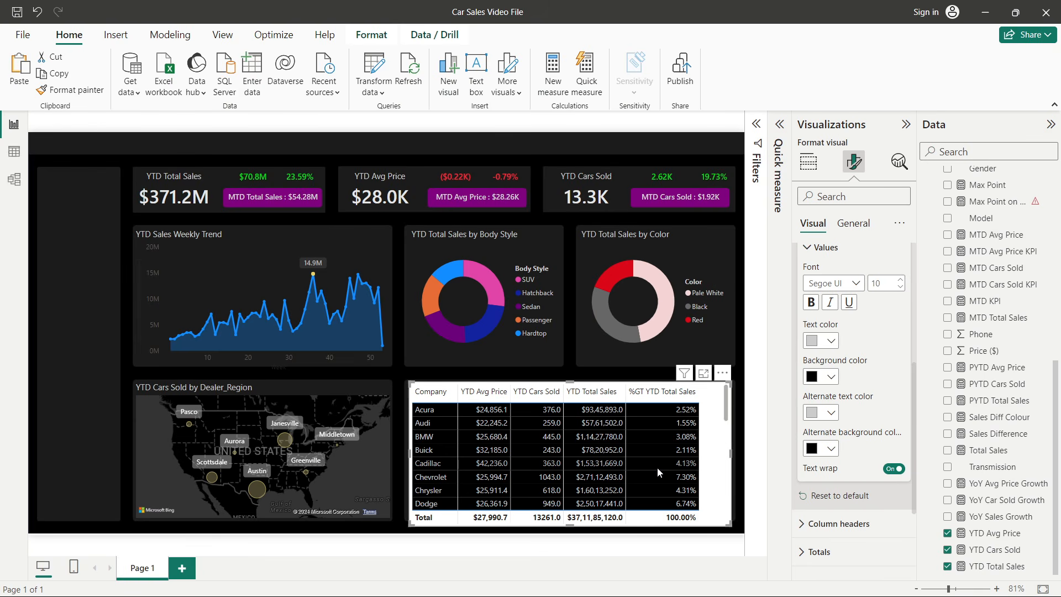
- Set the table's column header background colour to black
scroll(863, 368, "up", 2)
scroll(863, 368, "down", 5)
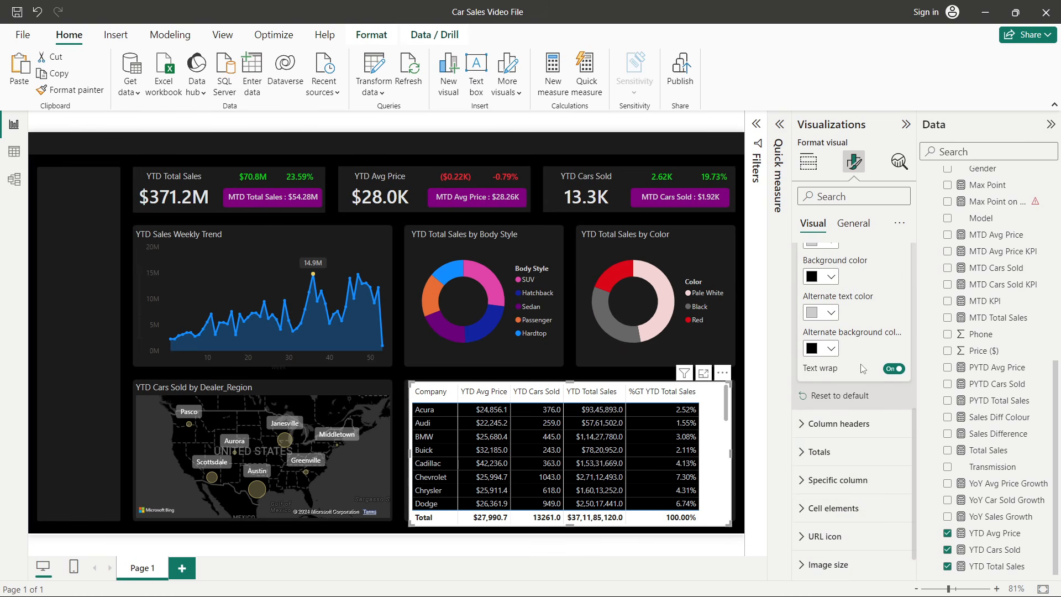
scroll(889, 349, "up", 5)
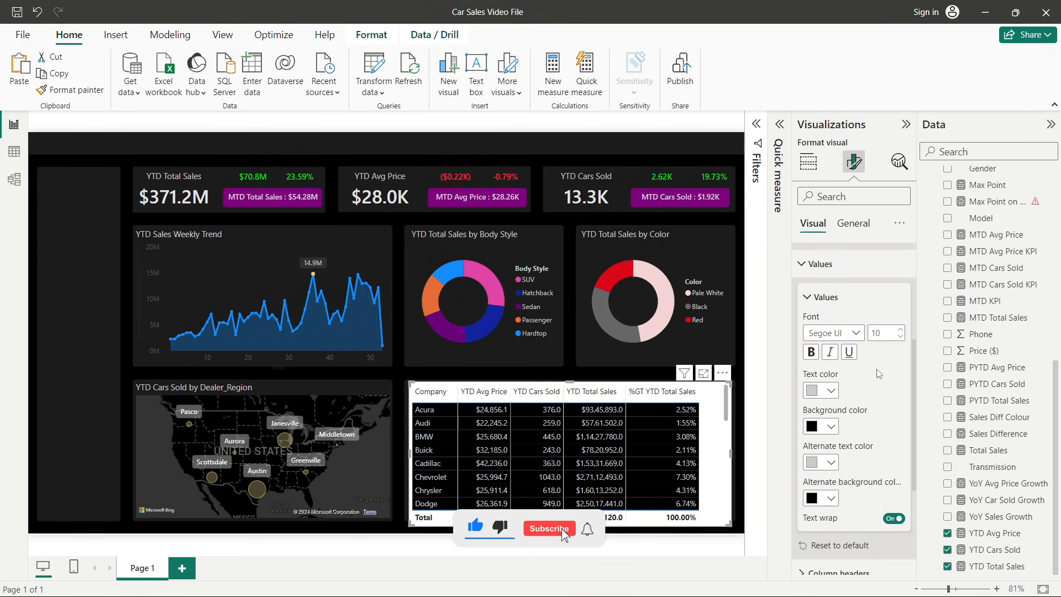
scroll(877, 370, "down", 3)
left_click(852, 390)
scroll(855, 390, "down", 2)
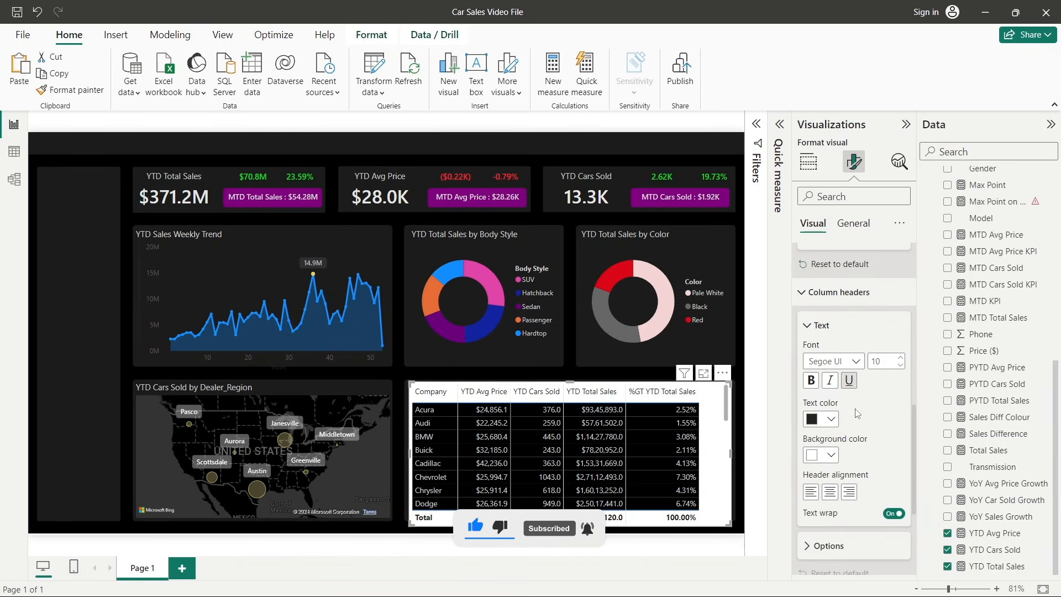
left_click(828, 455)
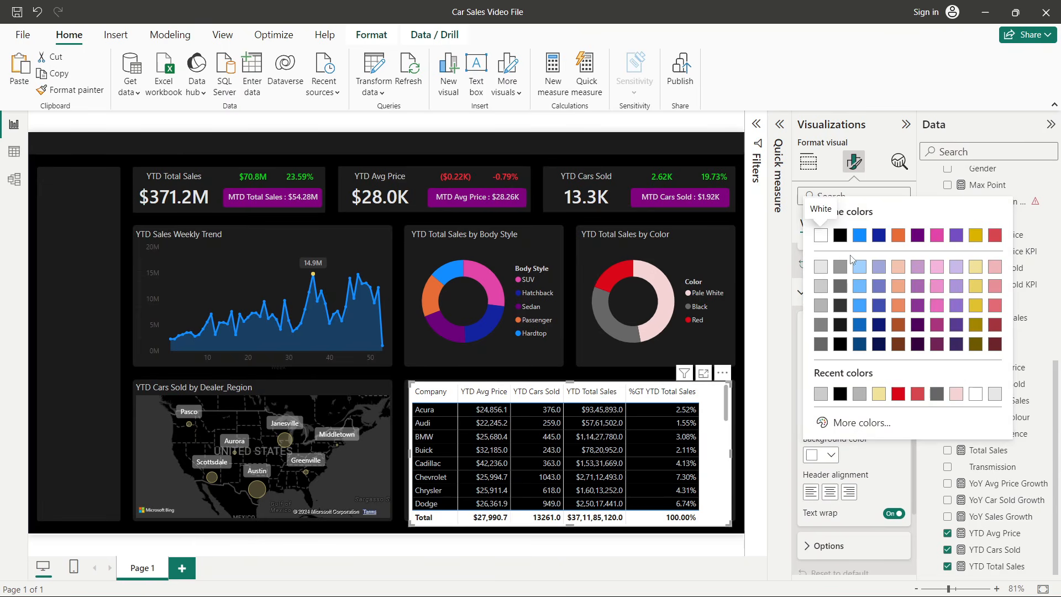
left_click(843, 241)
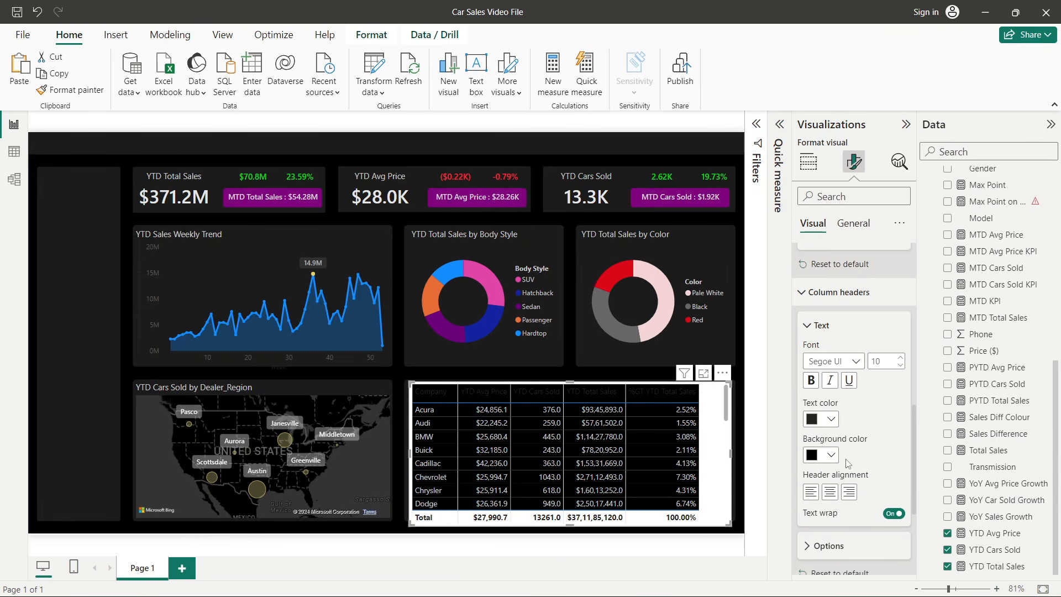
- Try a blue column header background and return it to black
left_click(828, 454)
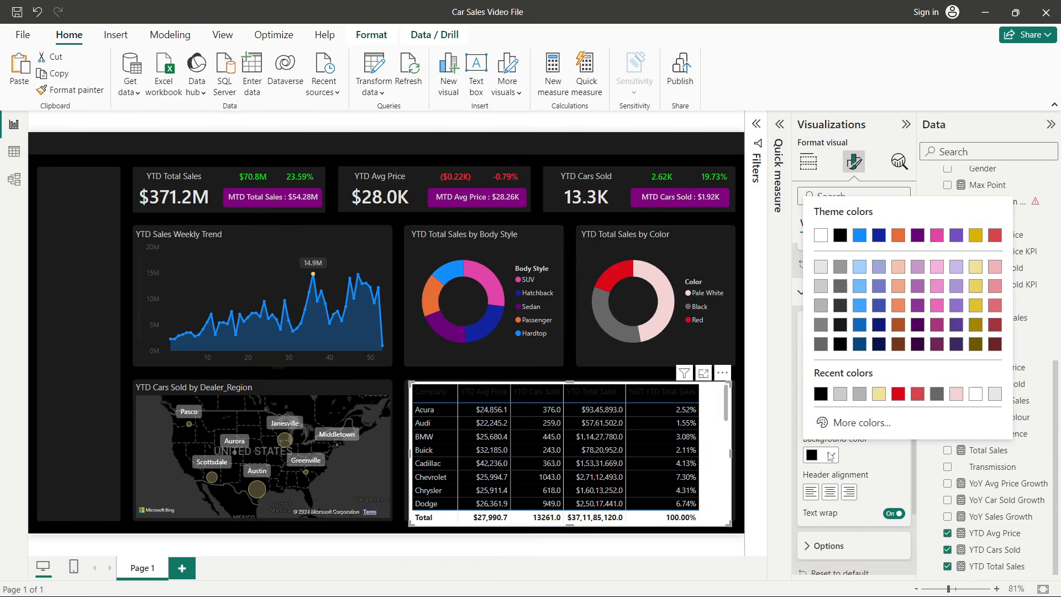
left_click(859, 236)
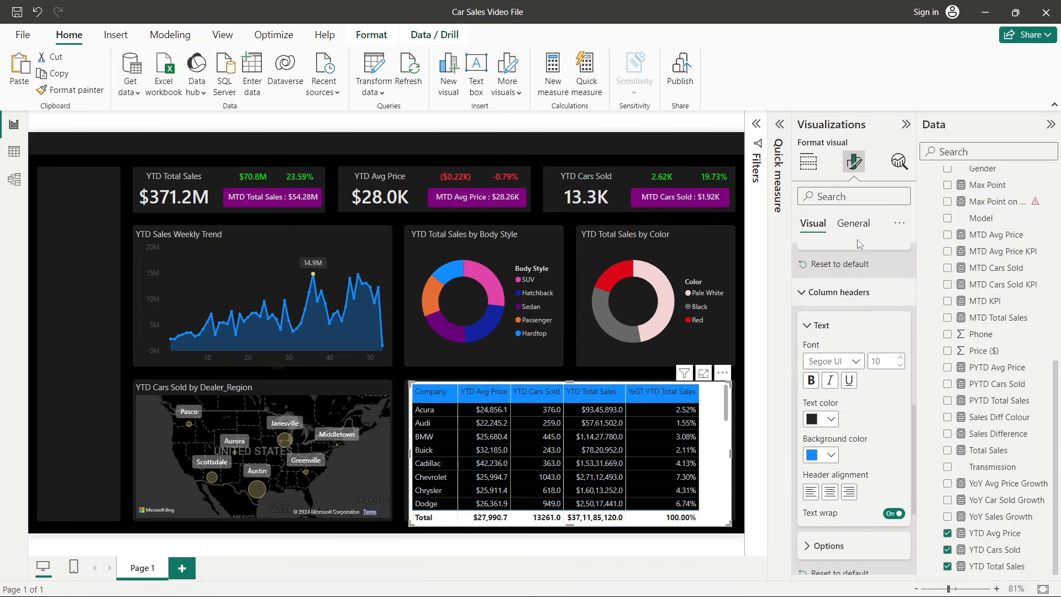
left_click(828, 454)
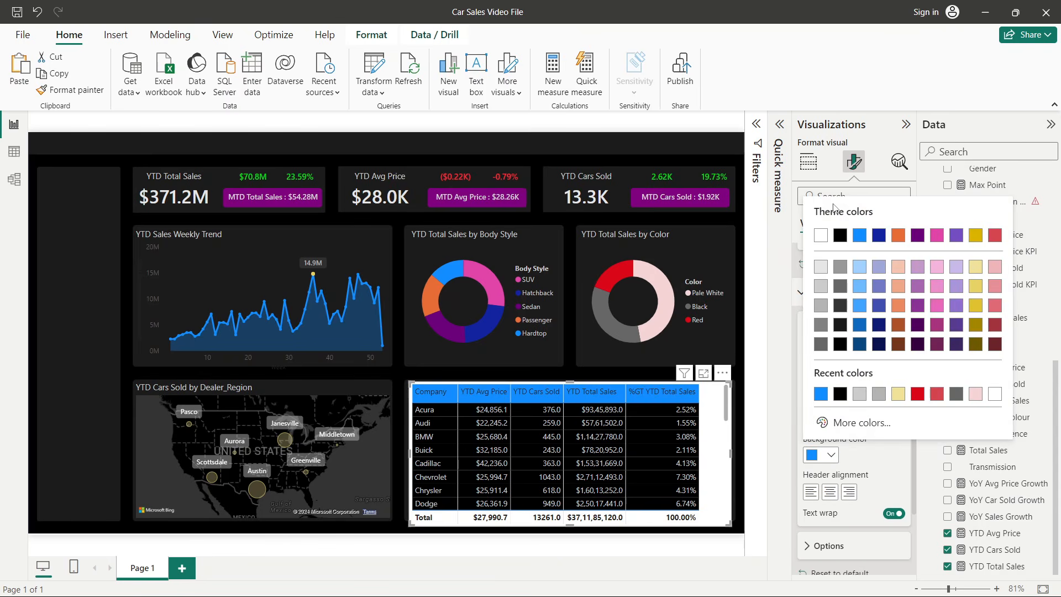
left_click(842, 238)
- Try orange and then blue as the column header text colour
left_click(829, 418)
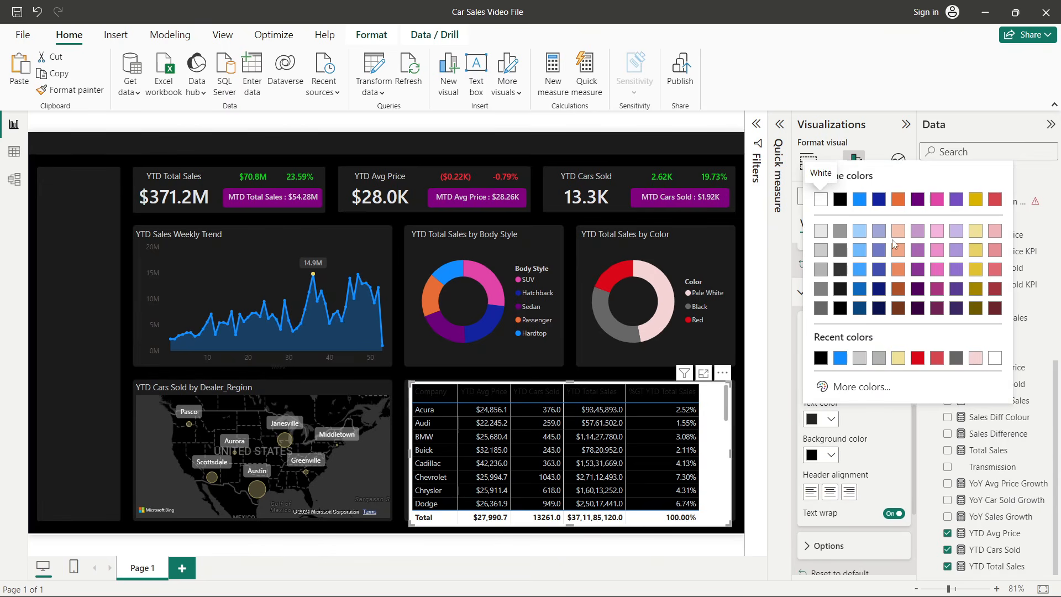
left_click(899, 269)
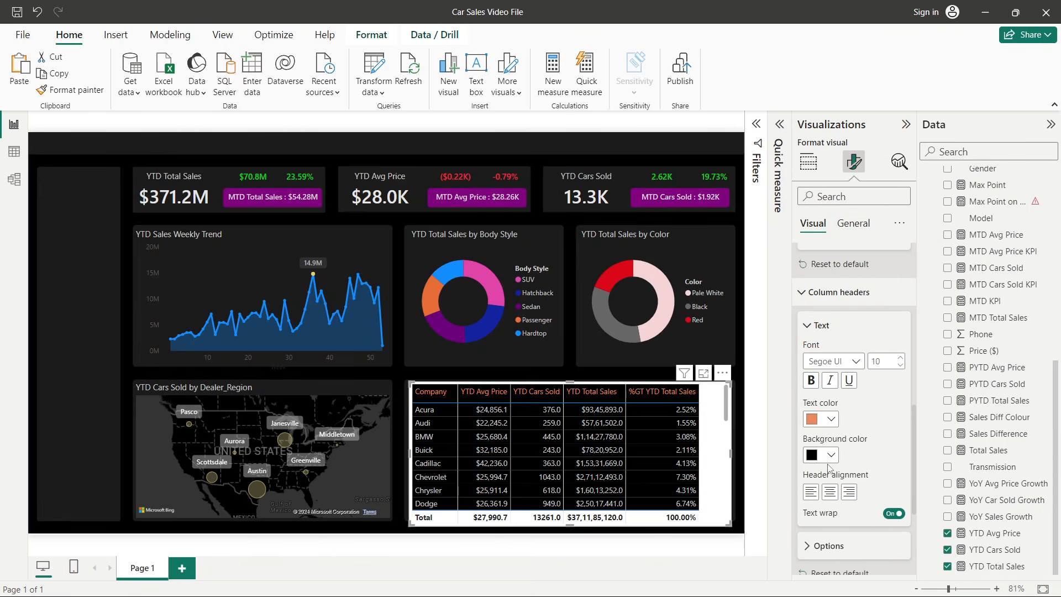
left_click(831, 420)
left_click(859, 269)
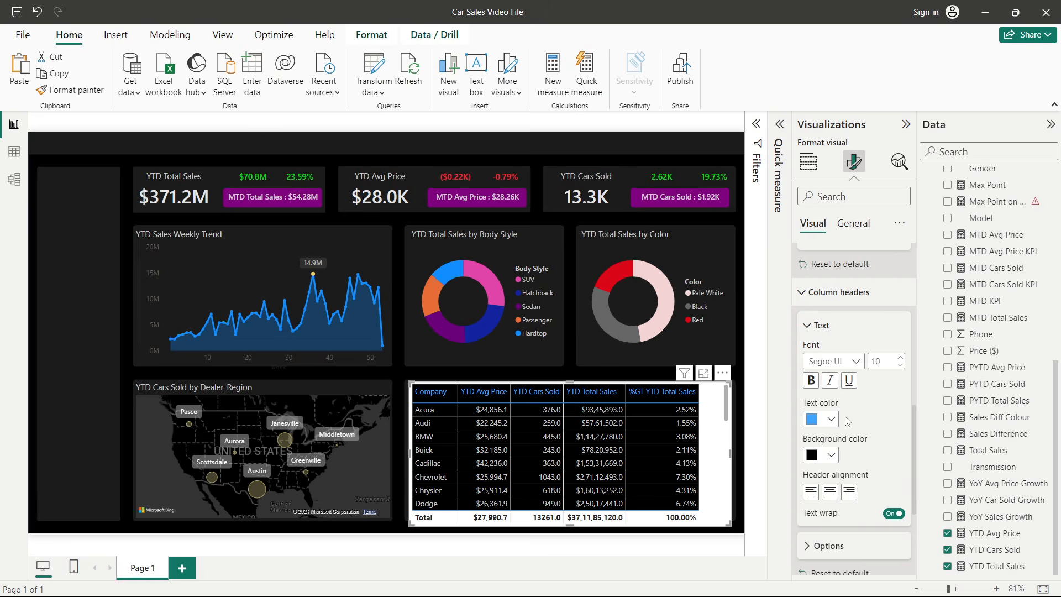
- Set the column header text colour to light grey and centre the header alignment
left_click(832, 420)
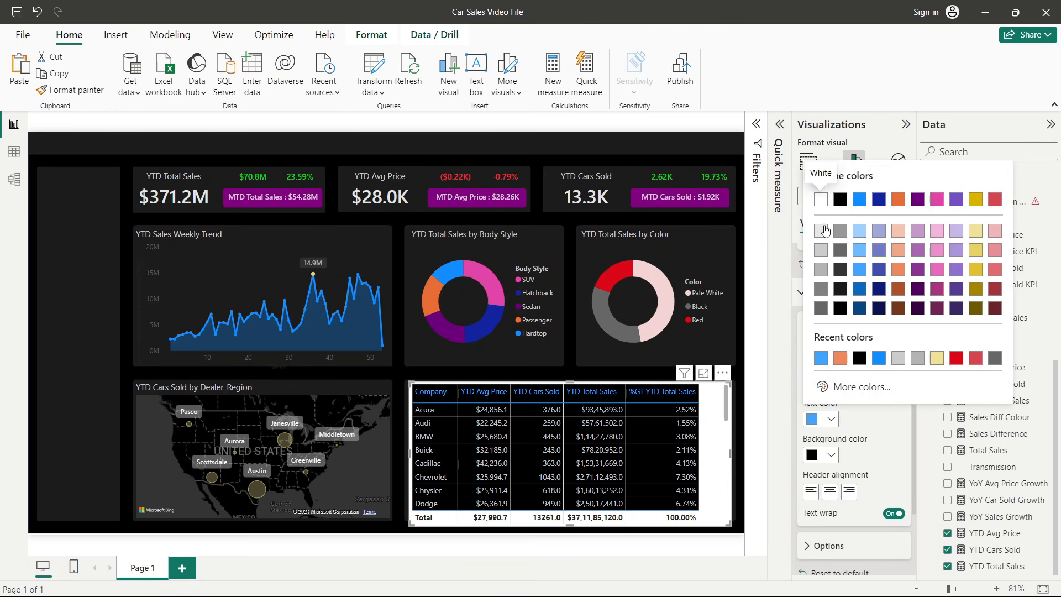
left_click(823, 230)
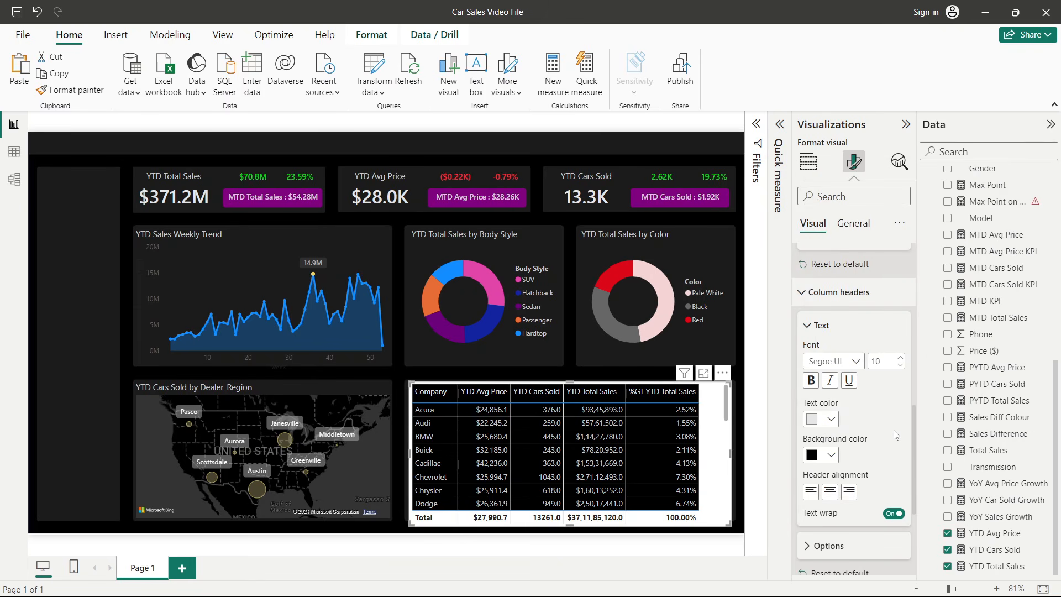
left_click(829, 492)
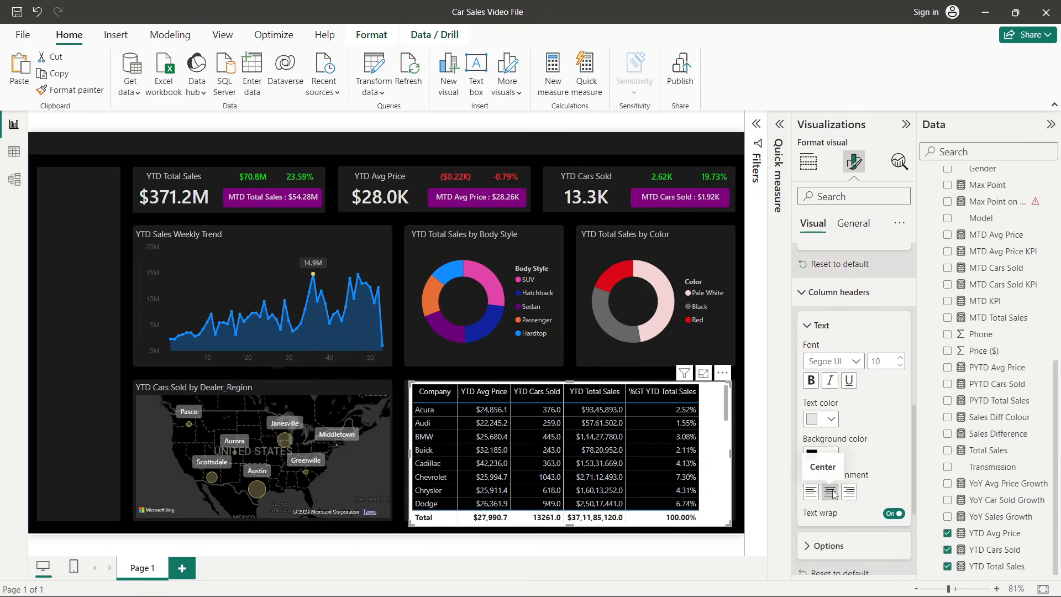
- Review the table's grid, values, column header and cell element format settings
scroll(871, 453, "up", 10)
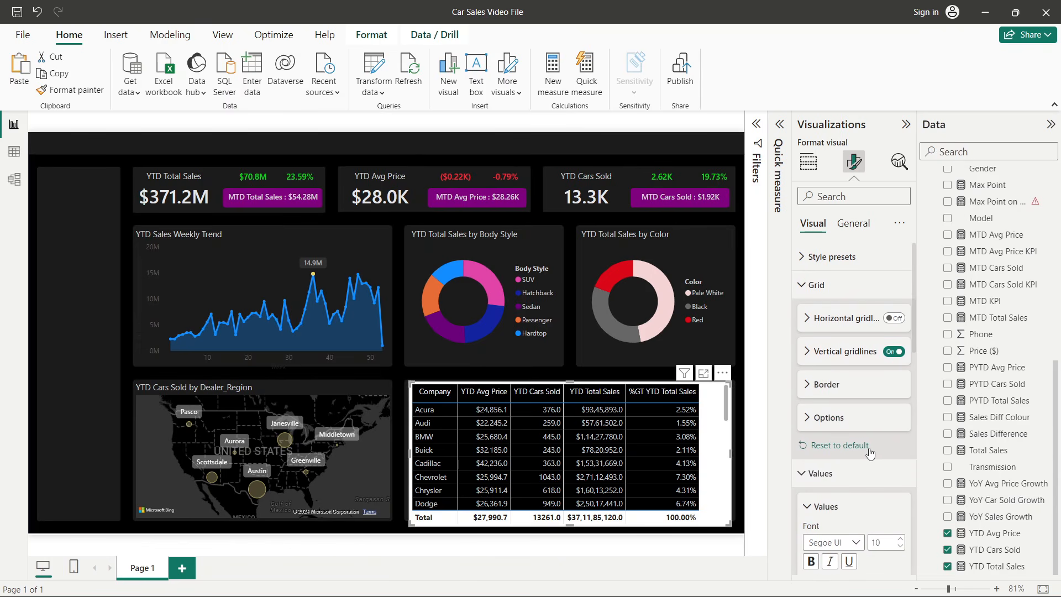
left_click(816, 284)
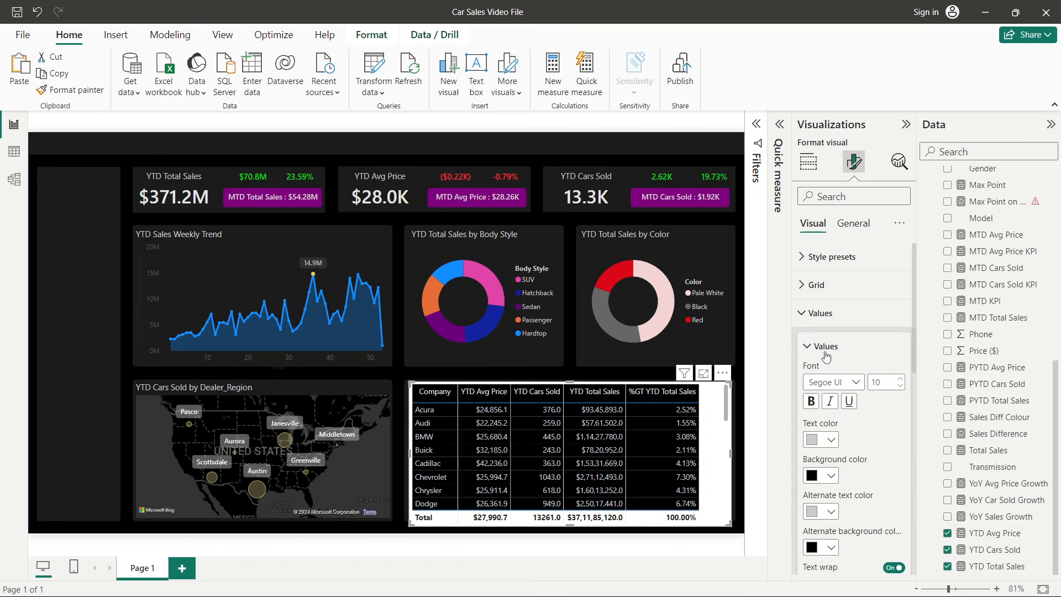
scroll(826, 355, "down", 3)
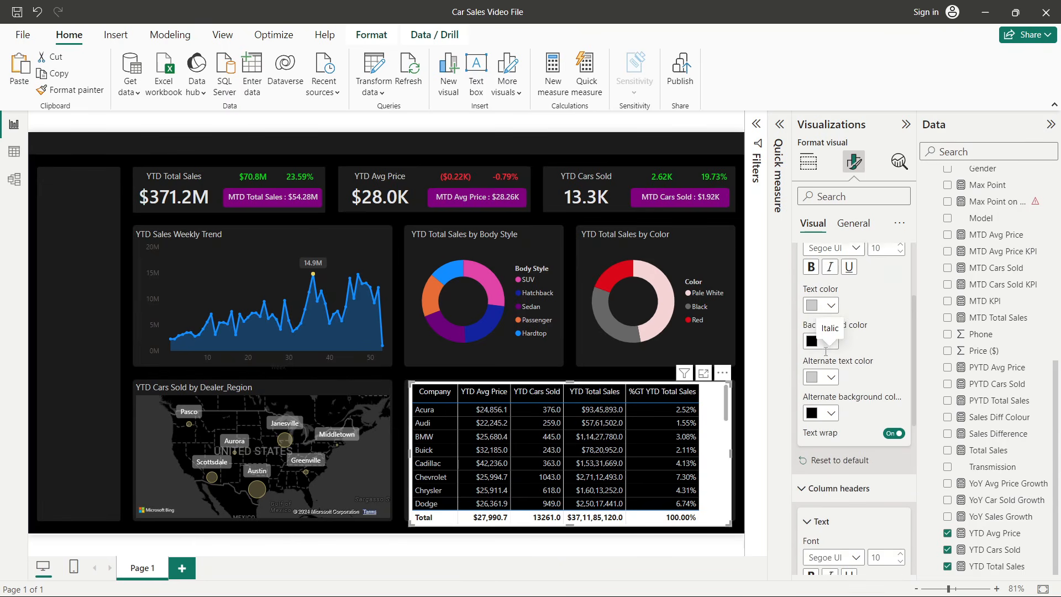
scroll(827, 387, "down", 9)
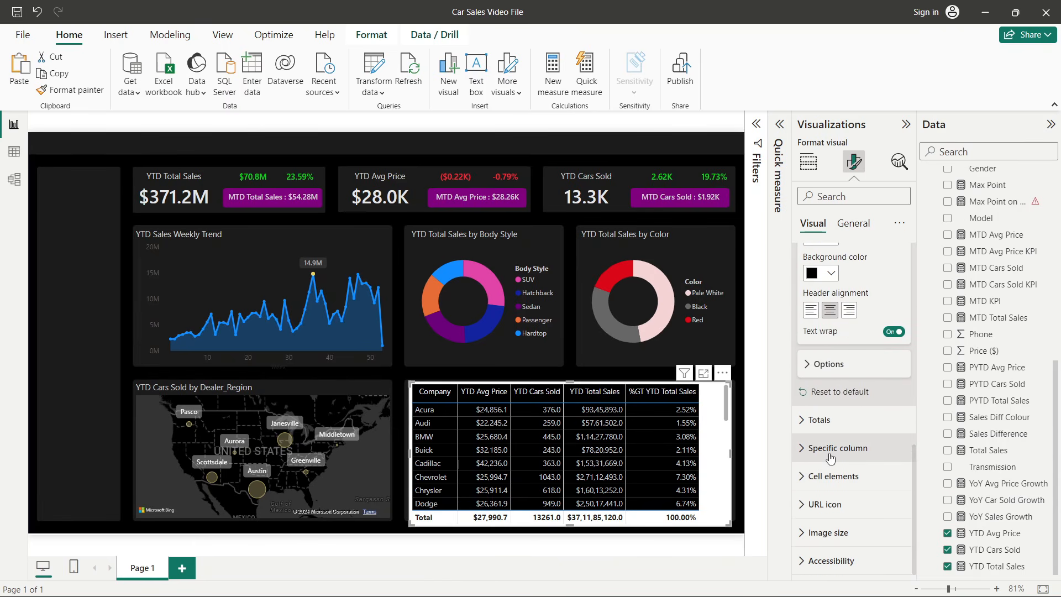
left_click(851, 475)
scroll(850, 470, "down", 2)
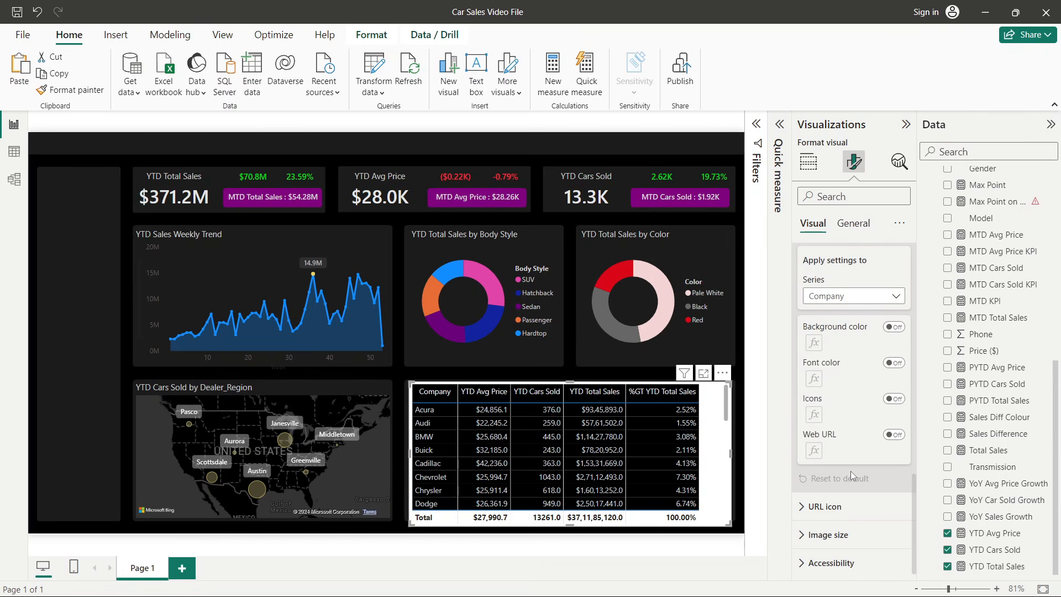
scroll(851, 470, "up", 5)
scroll(827, 314, "up", 3)
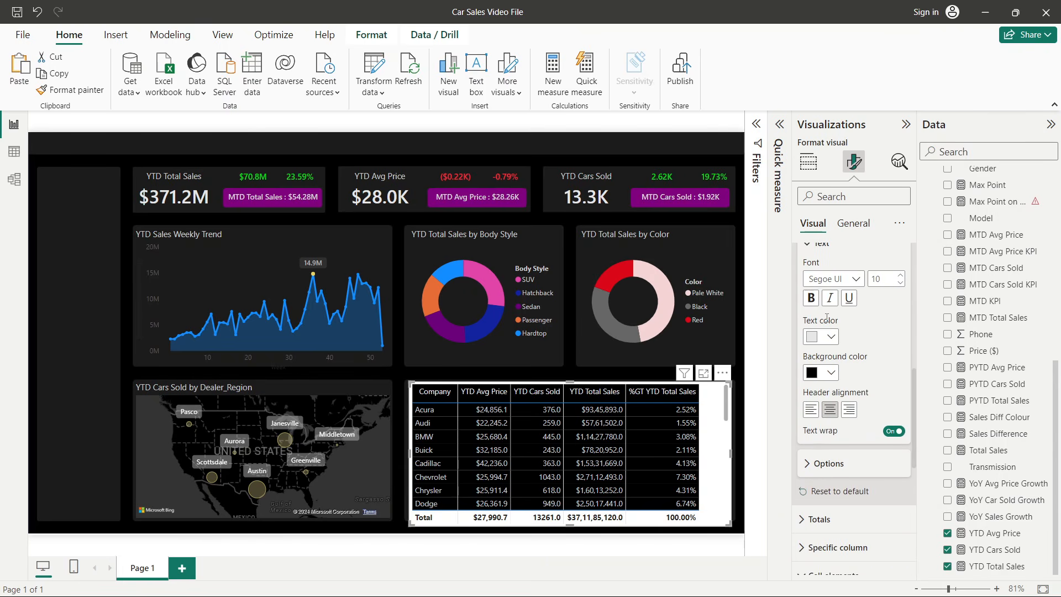
scroll(828, 414, "up", 4)
left_click(829, 409)
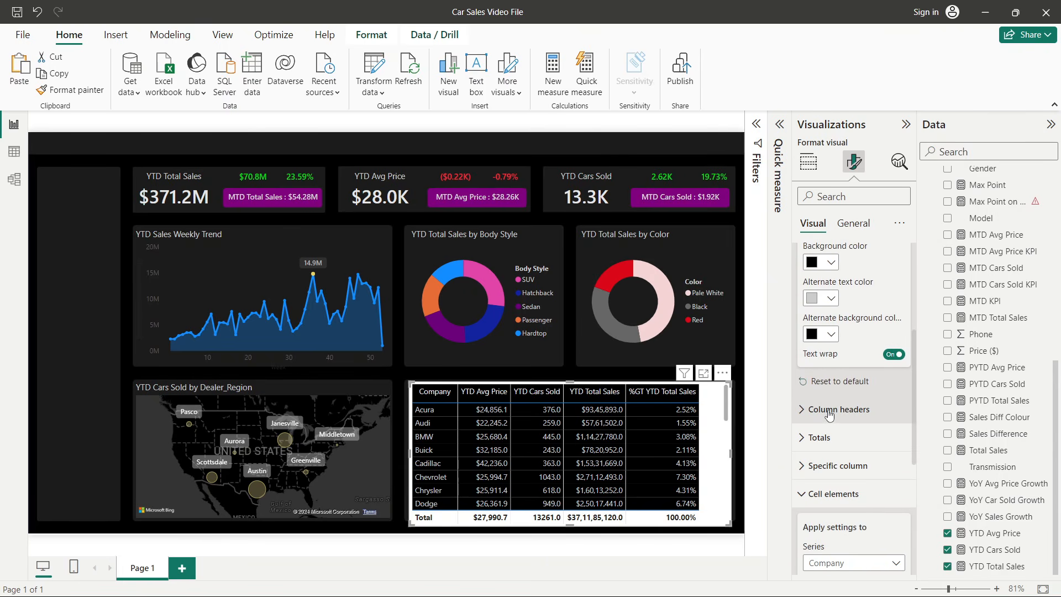
scroll(829, 403, "up", 4)
left_click(827, 332)
left_click(820, 301)
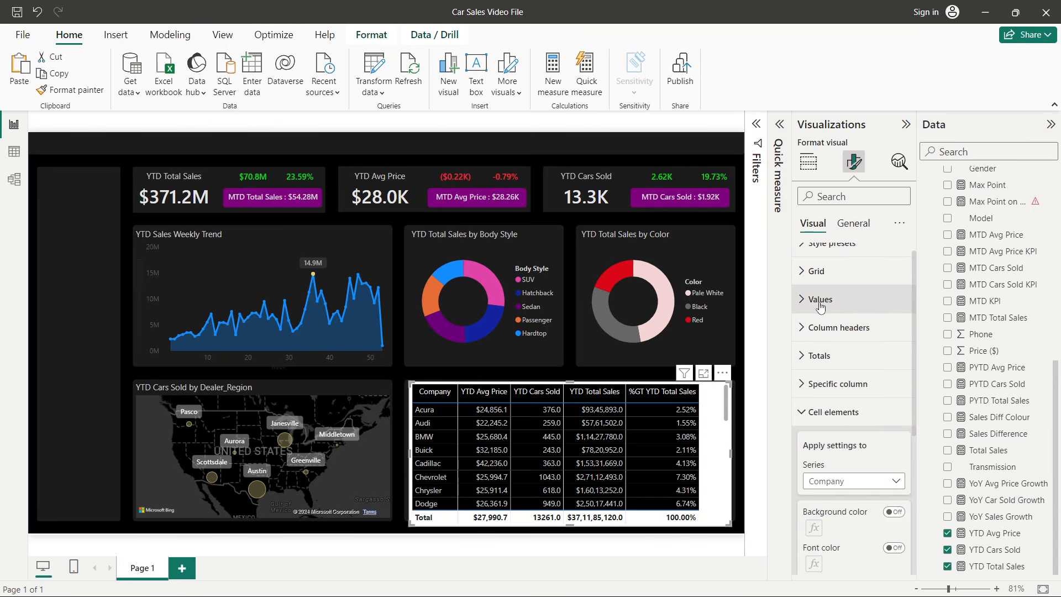
left_click(821, 301)
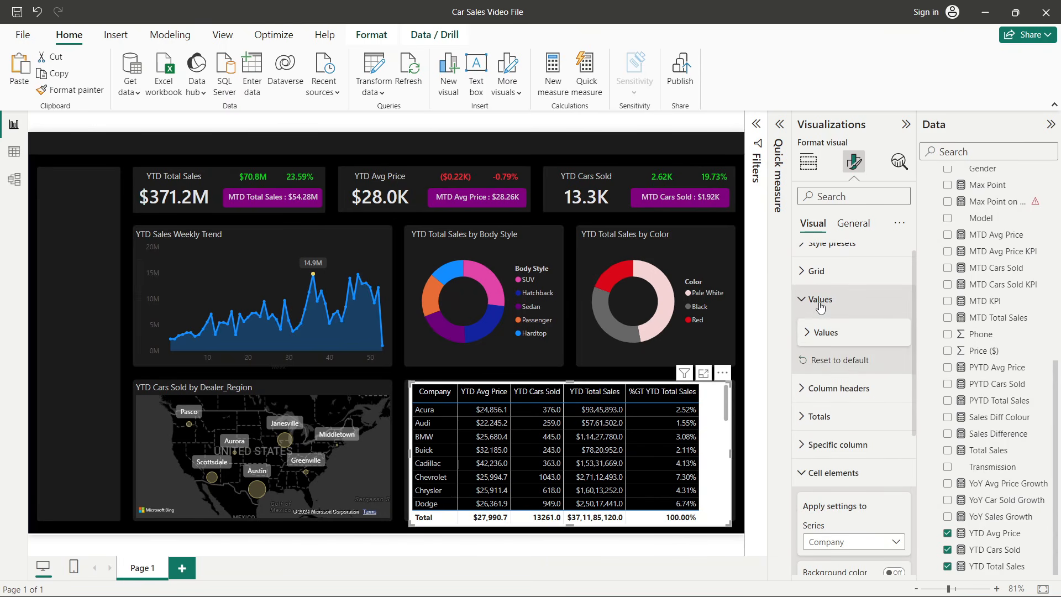
left_click(821, 300)
scroll(821, 298, "down", 3)
scroll(822, 293, "up", 1)
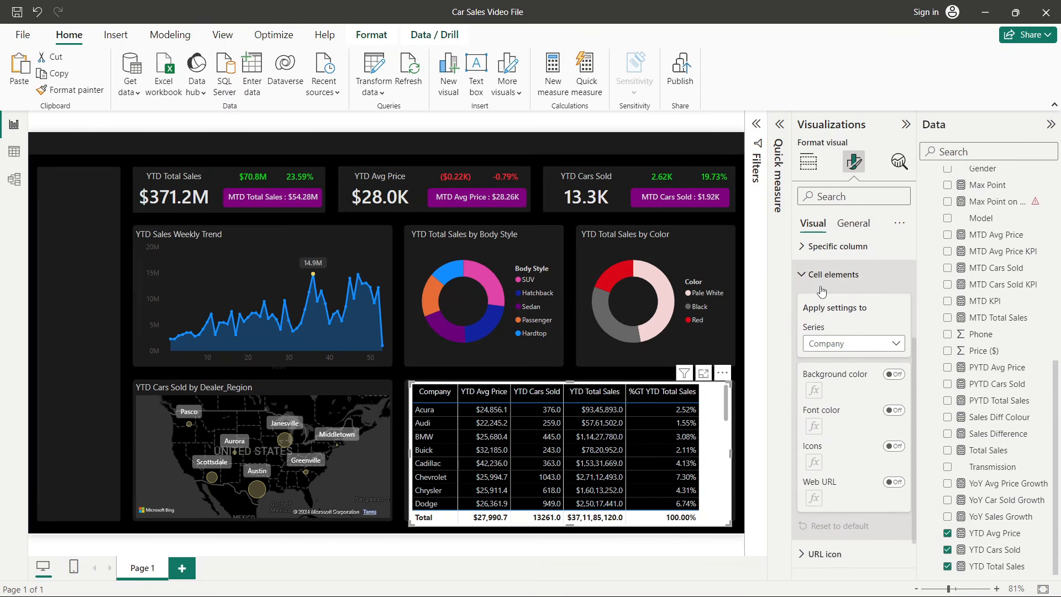
left_click(820, 286)
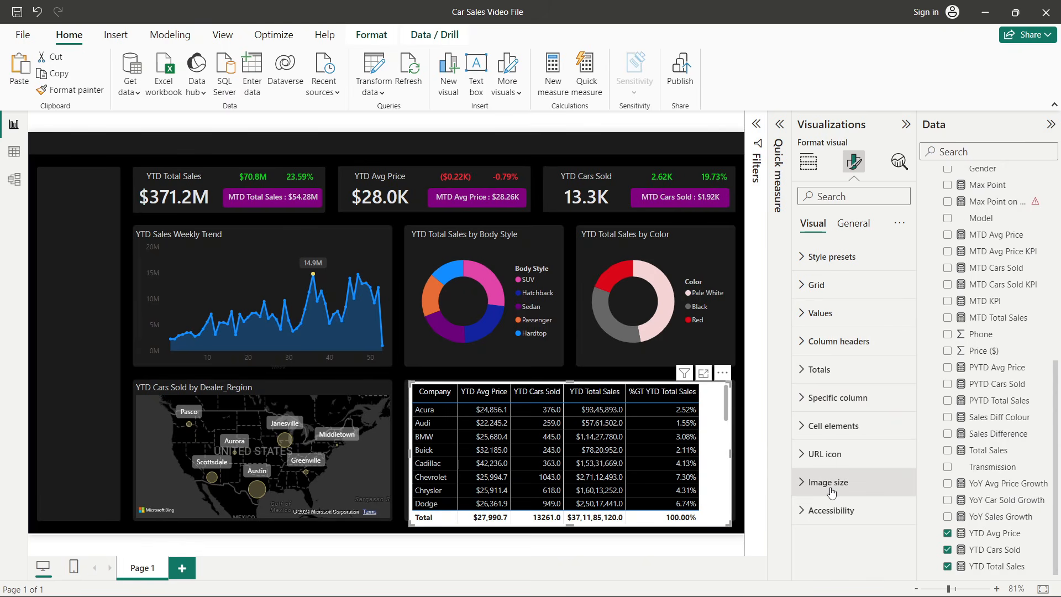
- Turn off the table's totals and widen the YTD Total Sales column
left_click(819, 369)
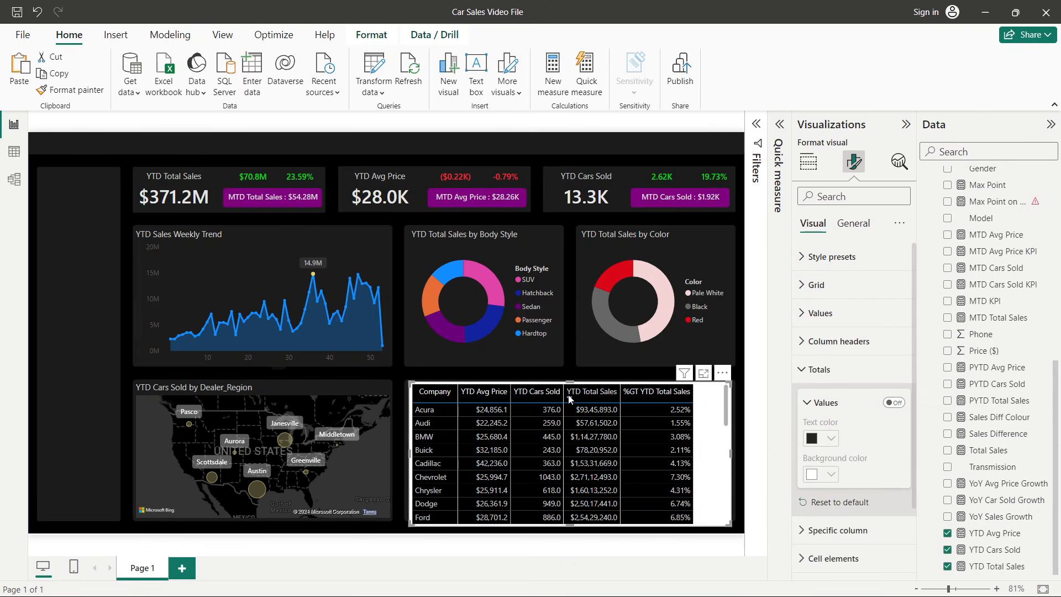
left_click_drag(563, 391, 638, 393)
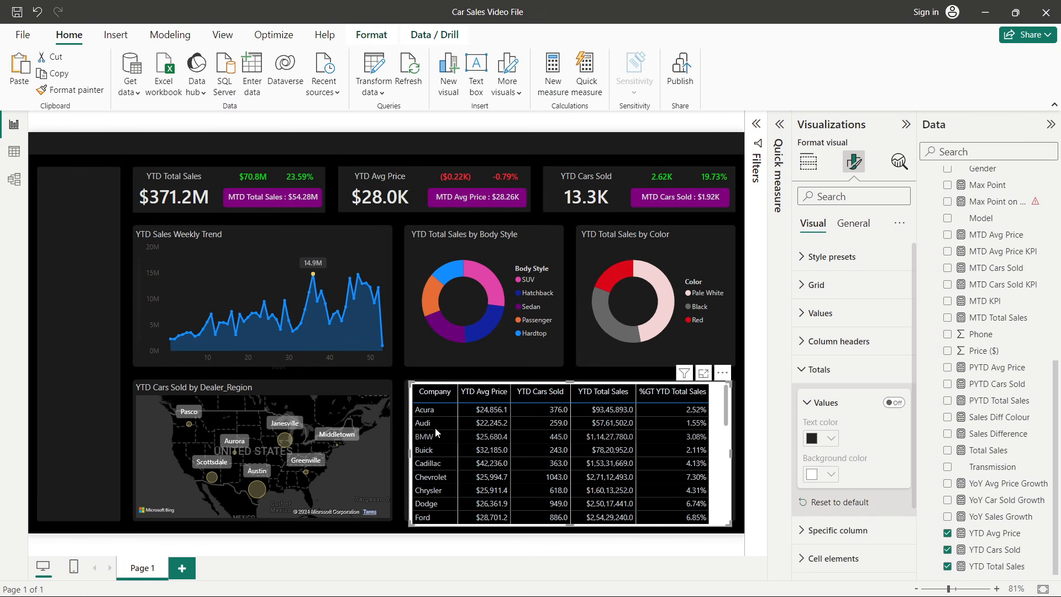
- Add data bars to the YTD Cars Sold column with a dark orange positive bar and light blue negative bar
key("alt+Tab")
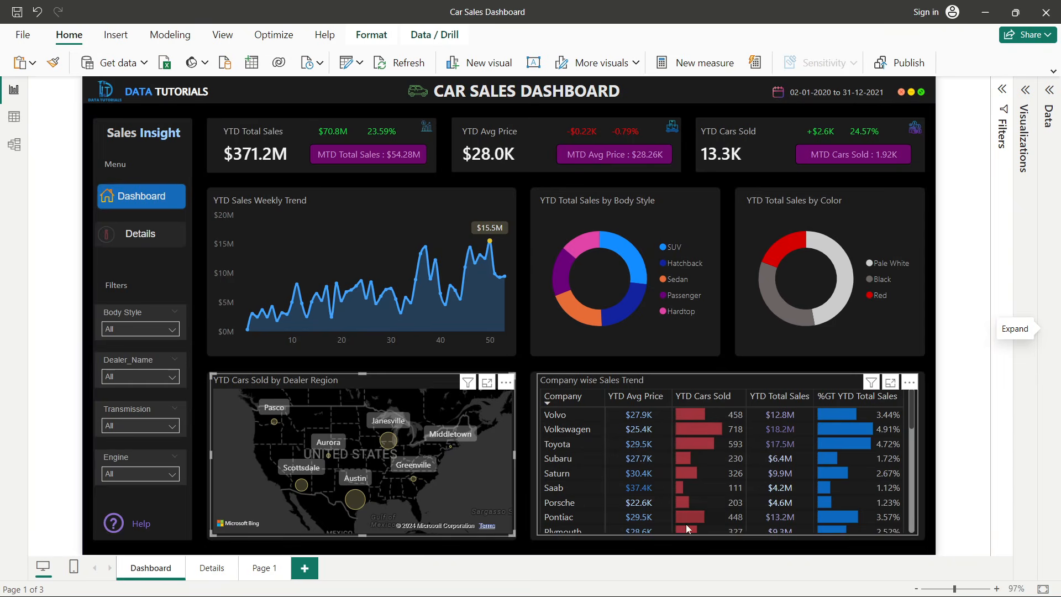
key("alt+Tab")
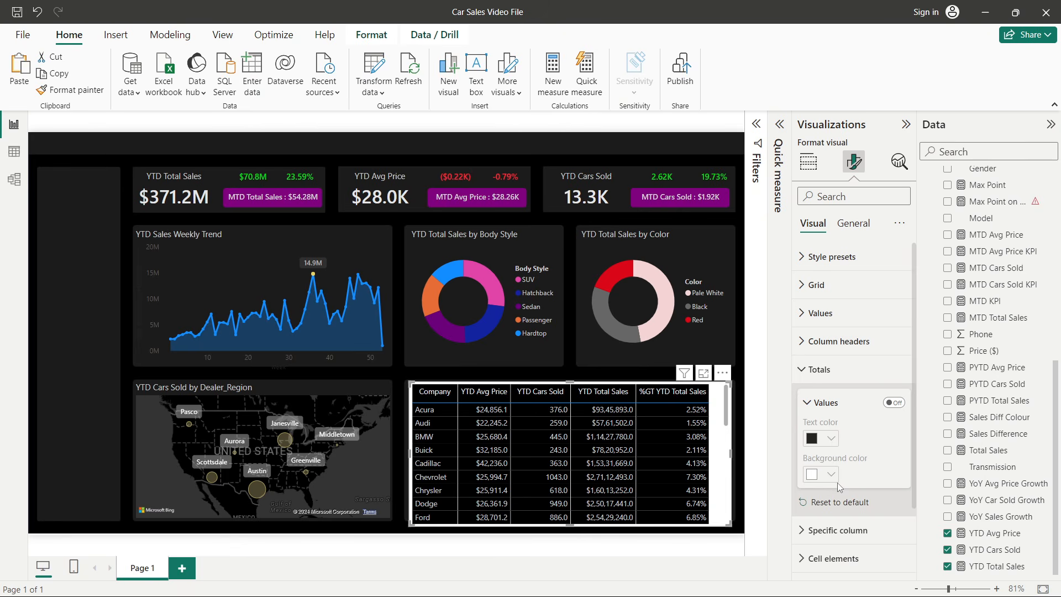
left_click(809, 166)
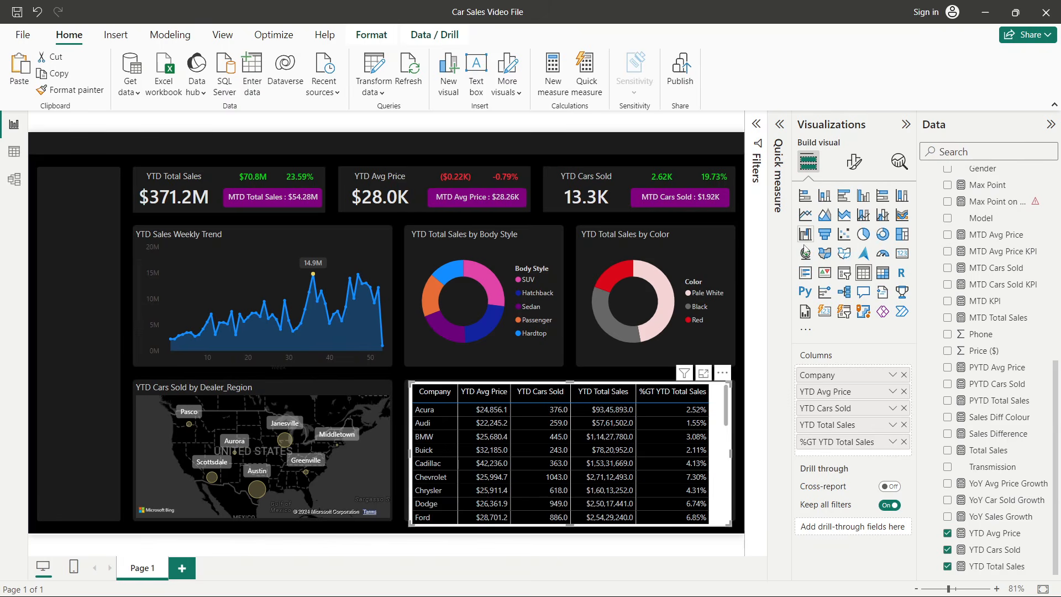
left_click(893, 409)
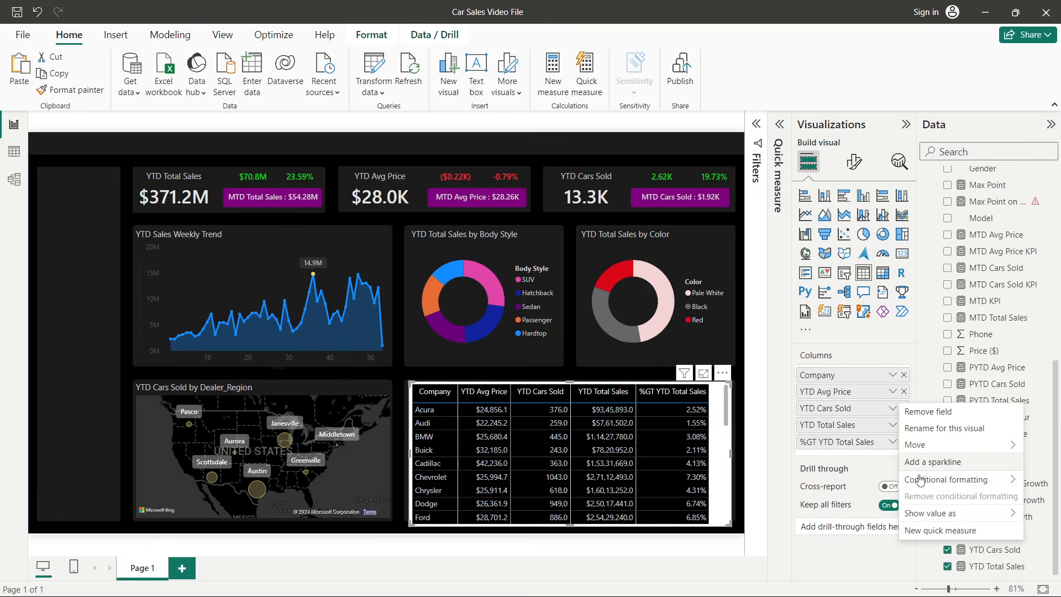
mouse_move(917, 479)
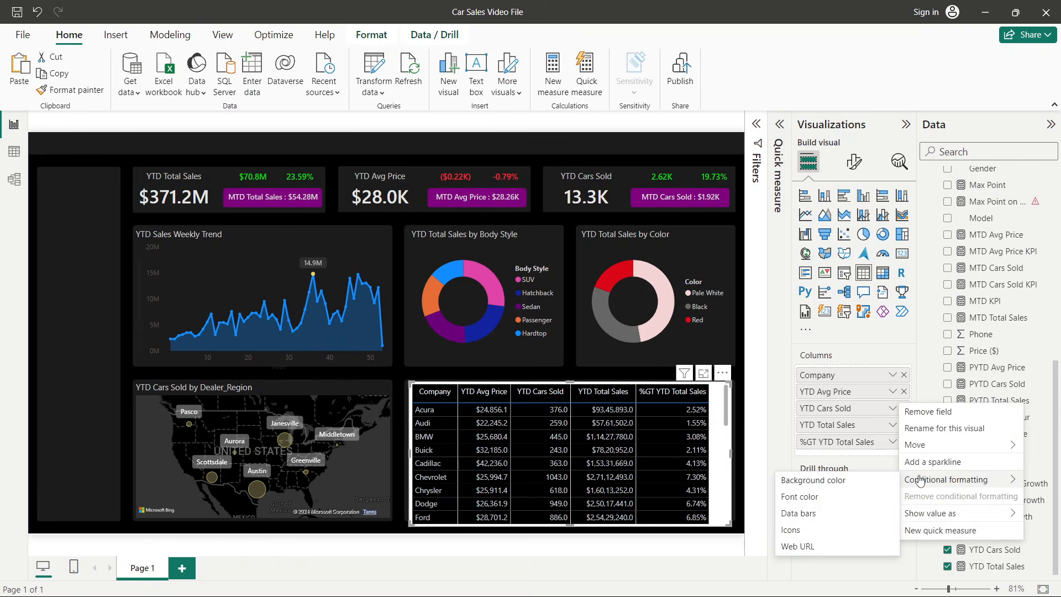
left_click(799, 513)
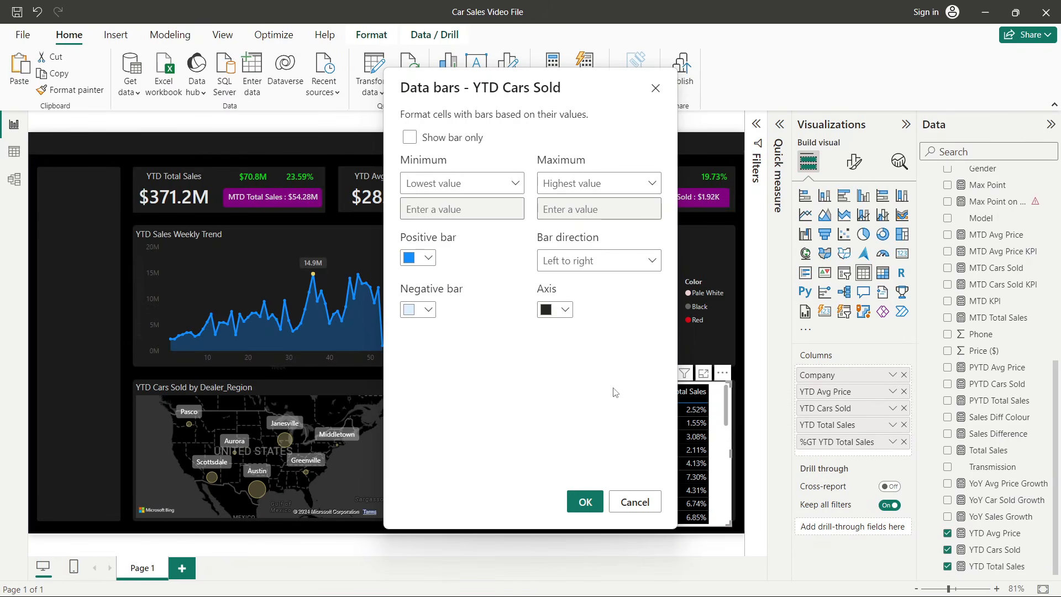
key("alt+Tab")
key("alt+Tab")
key("alt+Tab")
left_click(511, 254)
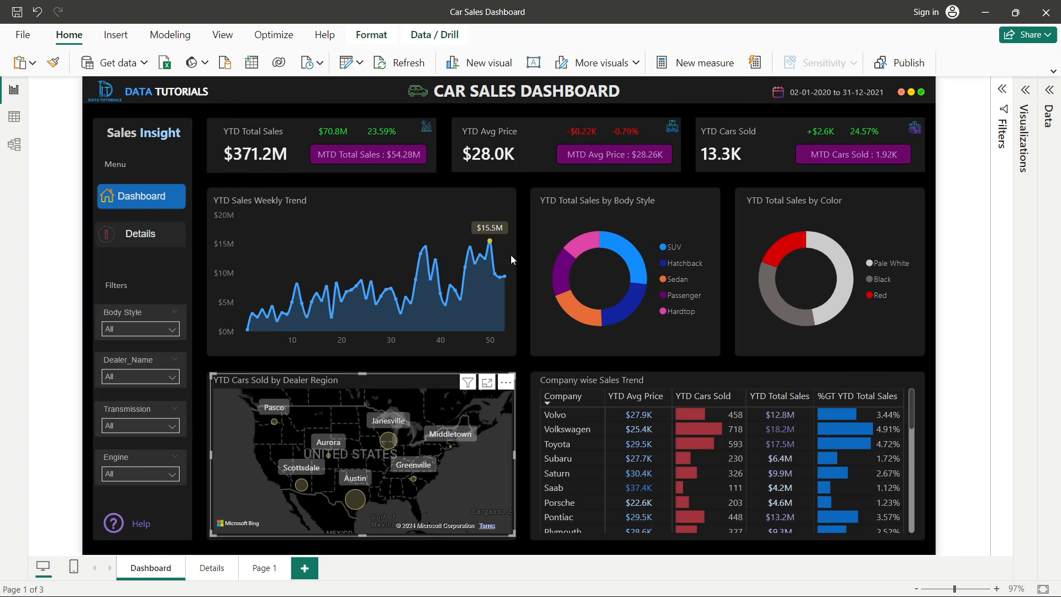
key("alt+Tab")
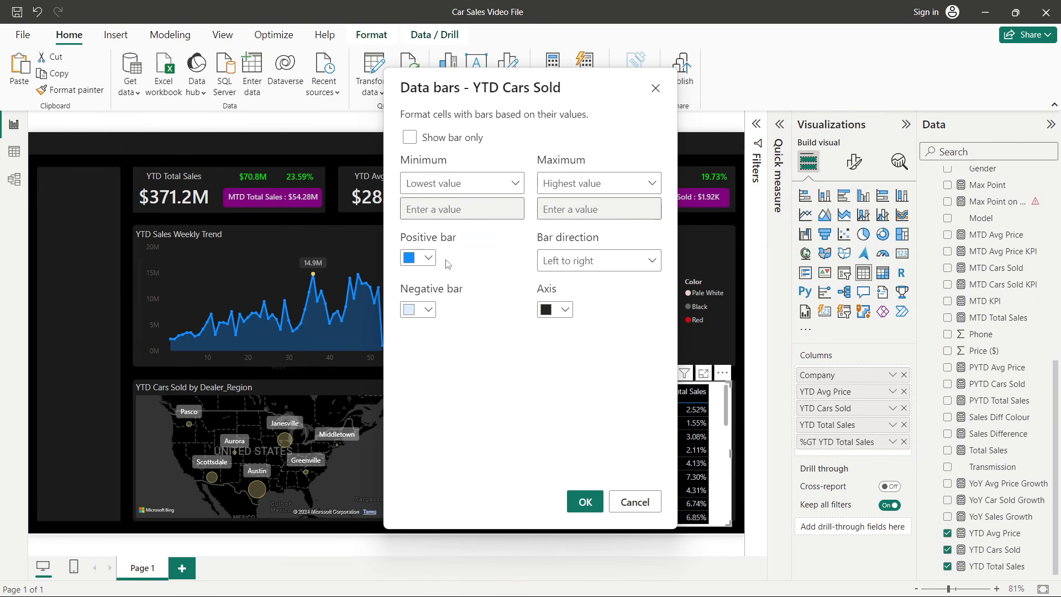
left_click(427, 257)
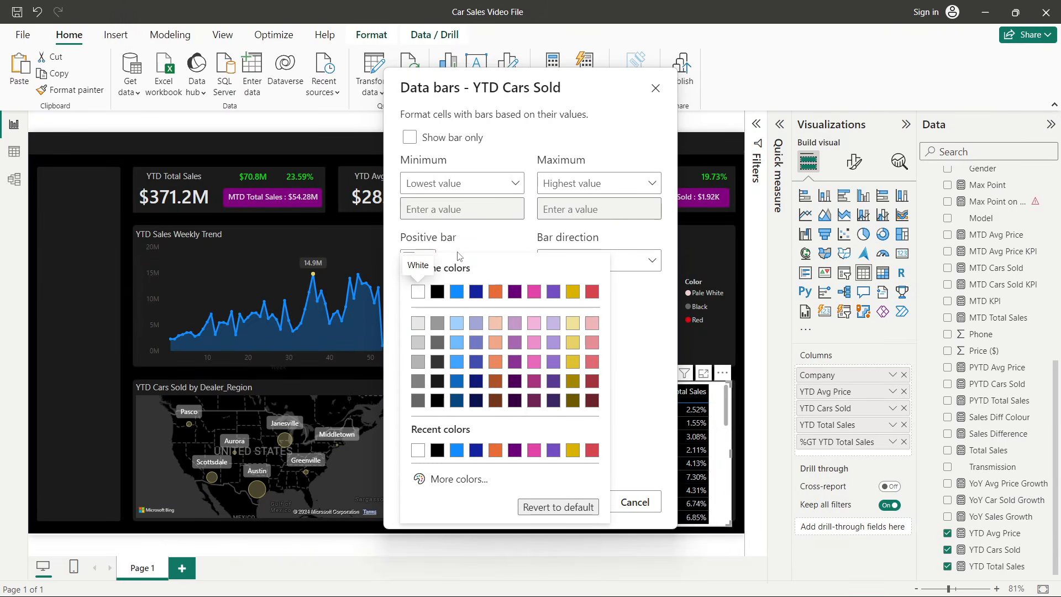
left_click(496, 381)
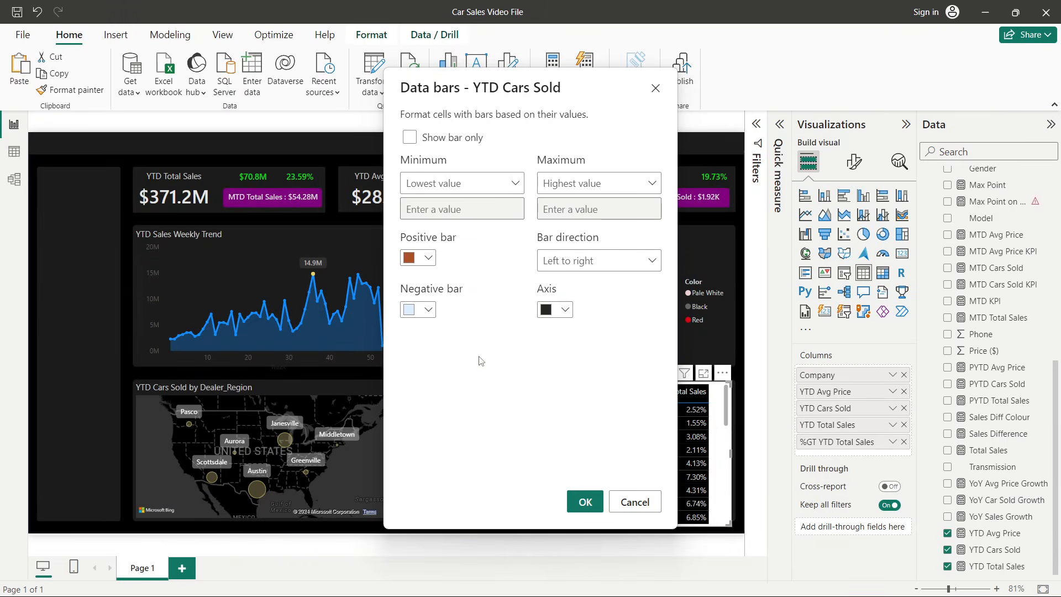
left_click(425, 313)
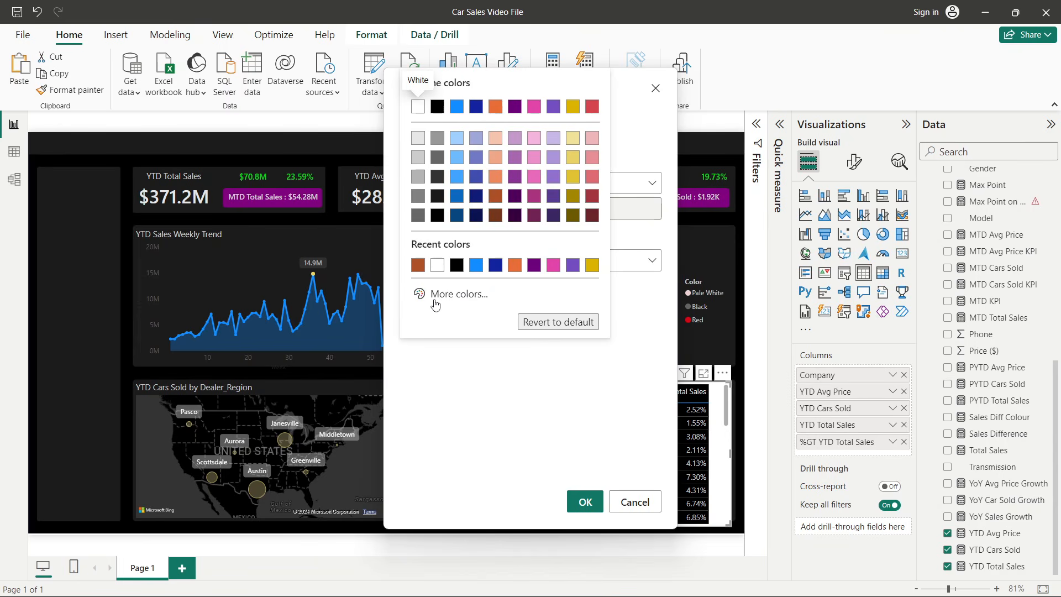
left_click(455, 144)
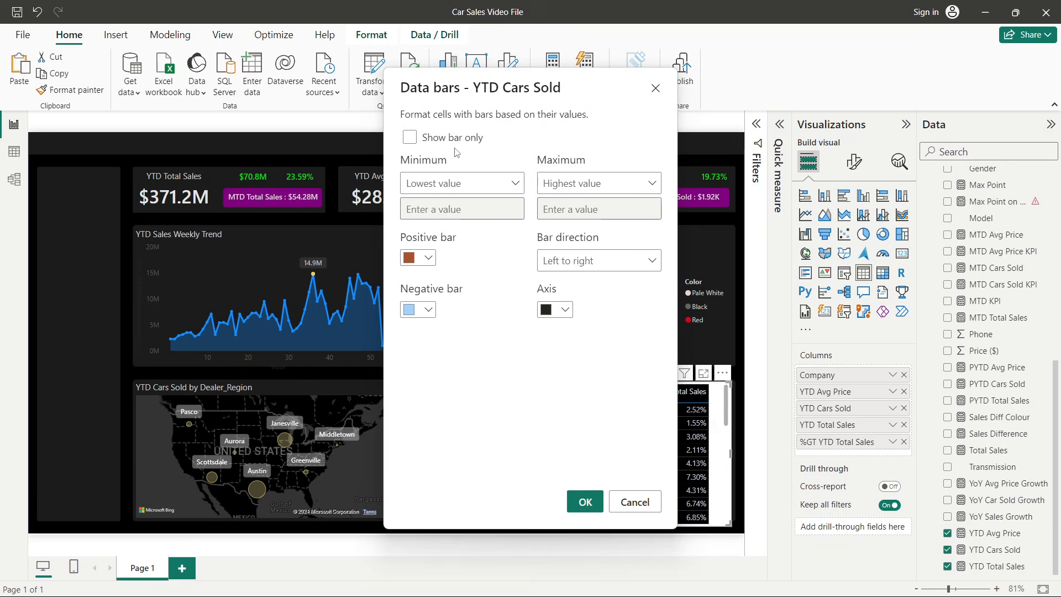
left_click(597, 498)
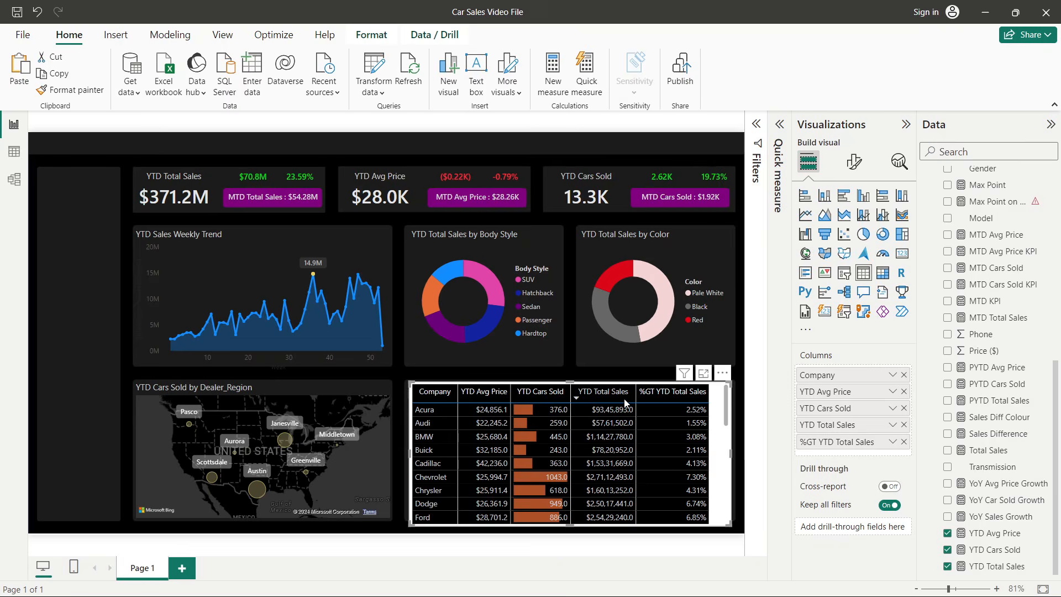
- Add default data bars to the %GT YTD Total Sales column
key("alt+Tab")
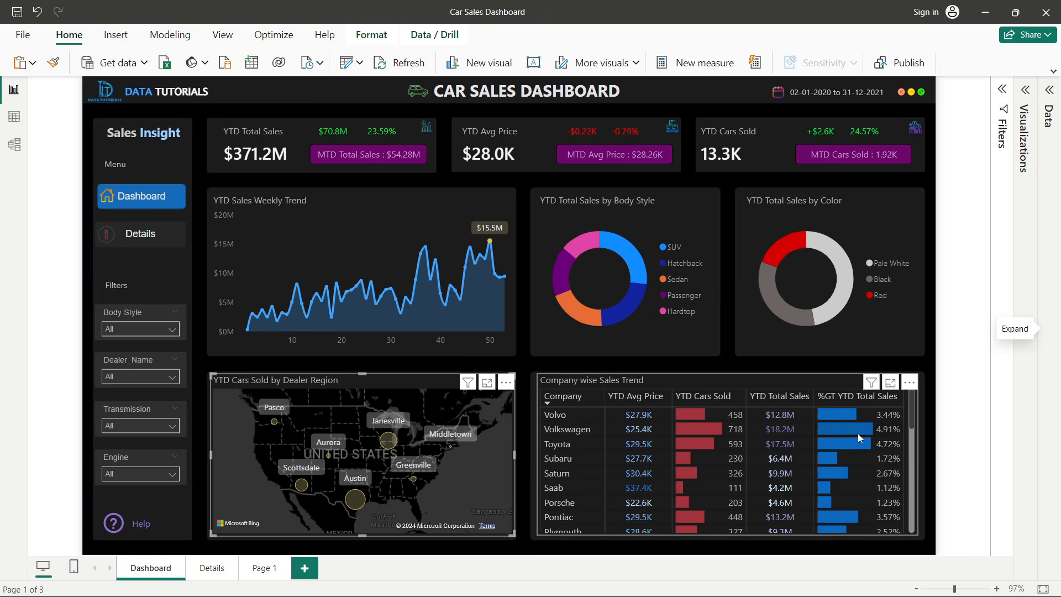
key("alt+Tab")
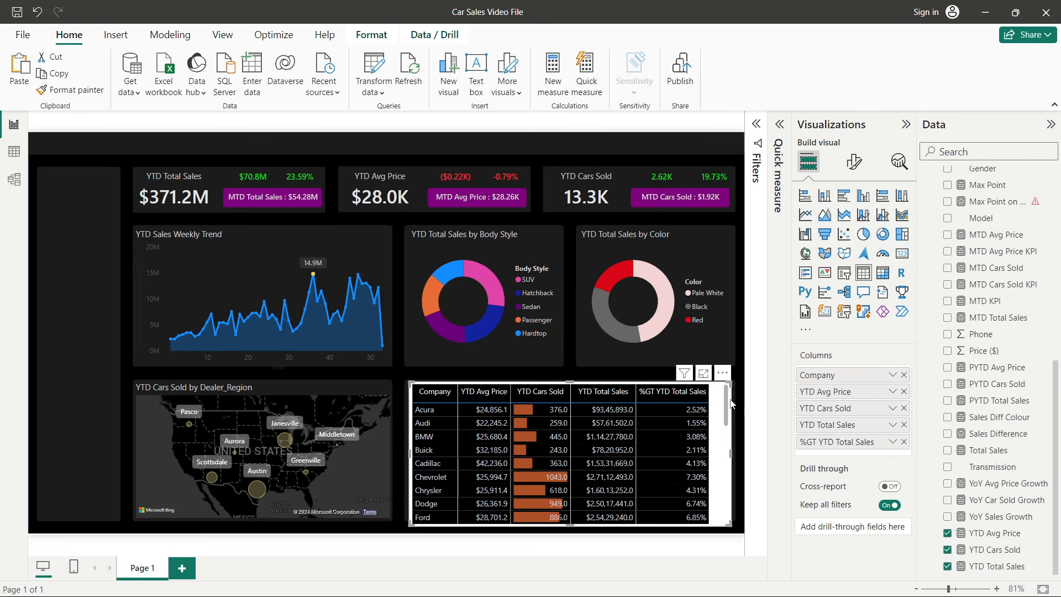
left_click(893, 441)
mouse_move(916, 493)
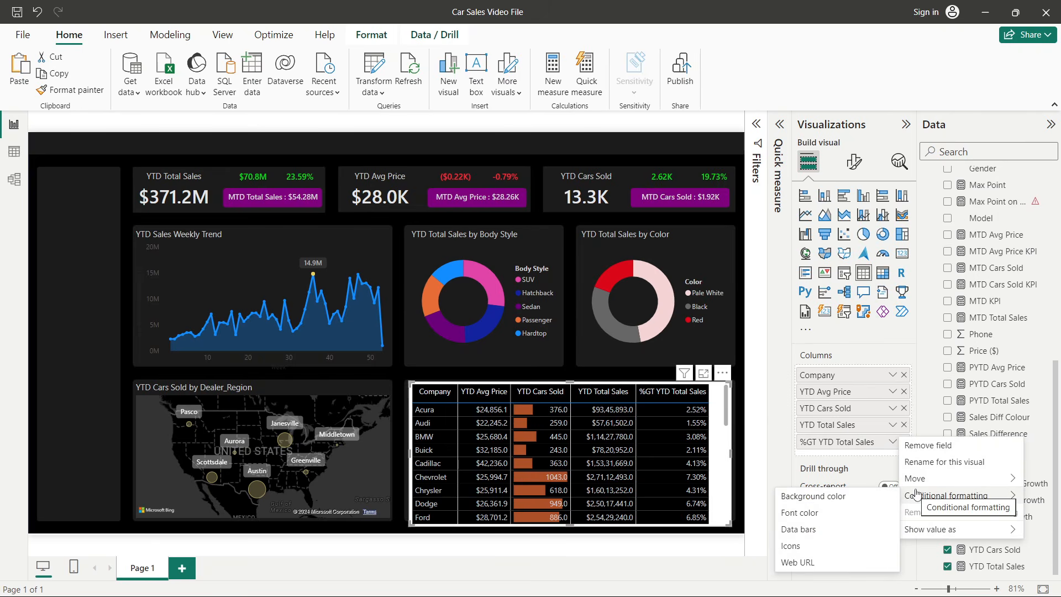
left_click(802, 529)
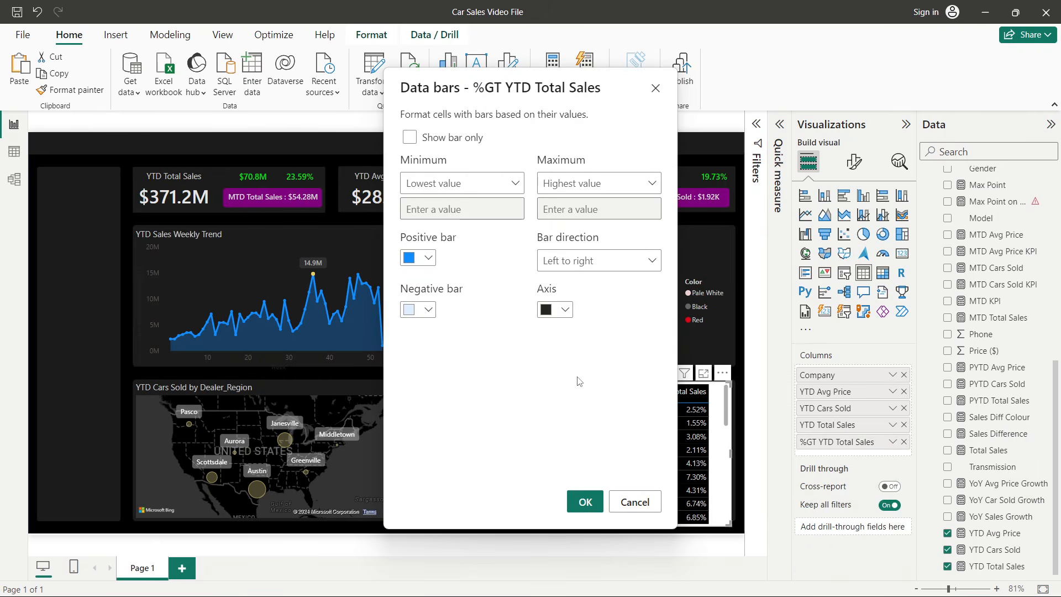
left_click(584, 501)
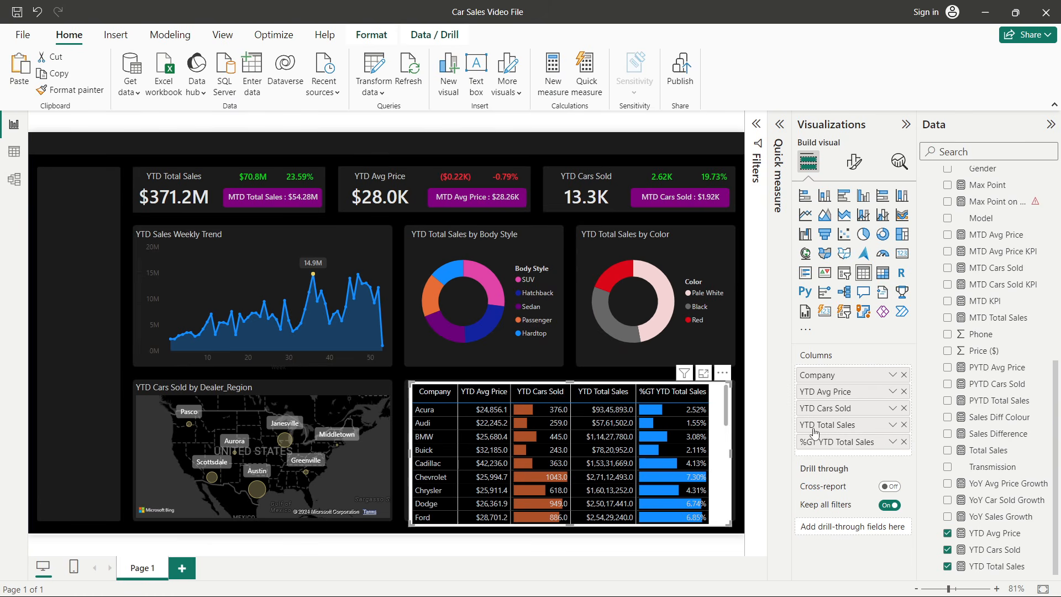
- Change the %GT YTD Total Sales data bars' positive colour to the darker blue #0d6abf
left_click(892, 442)
mouse_move(928, 501)
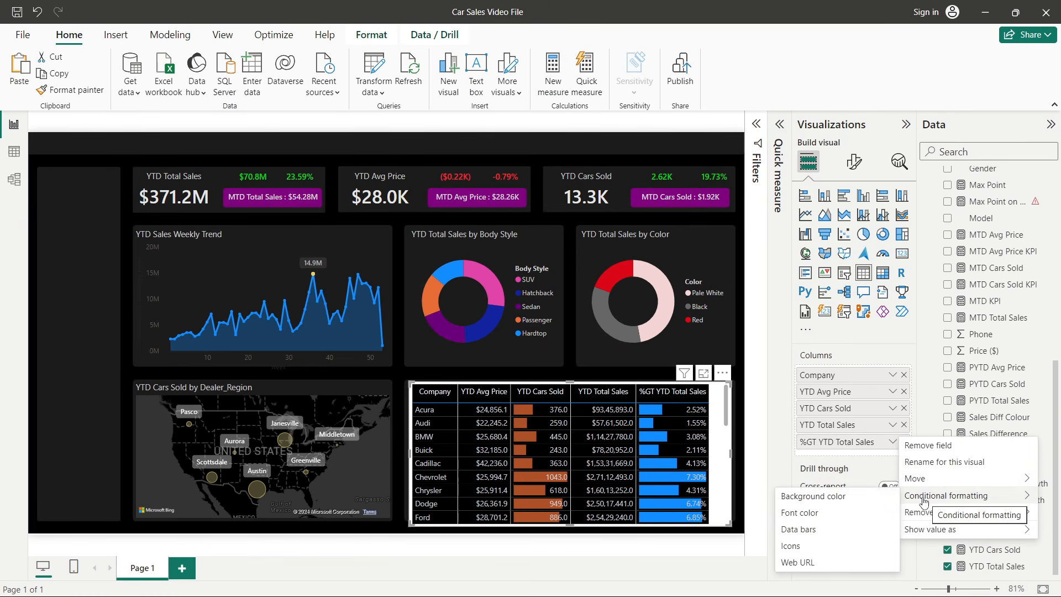
left_click(812, 525)
left_click(409, 257)
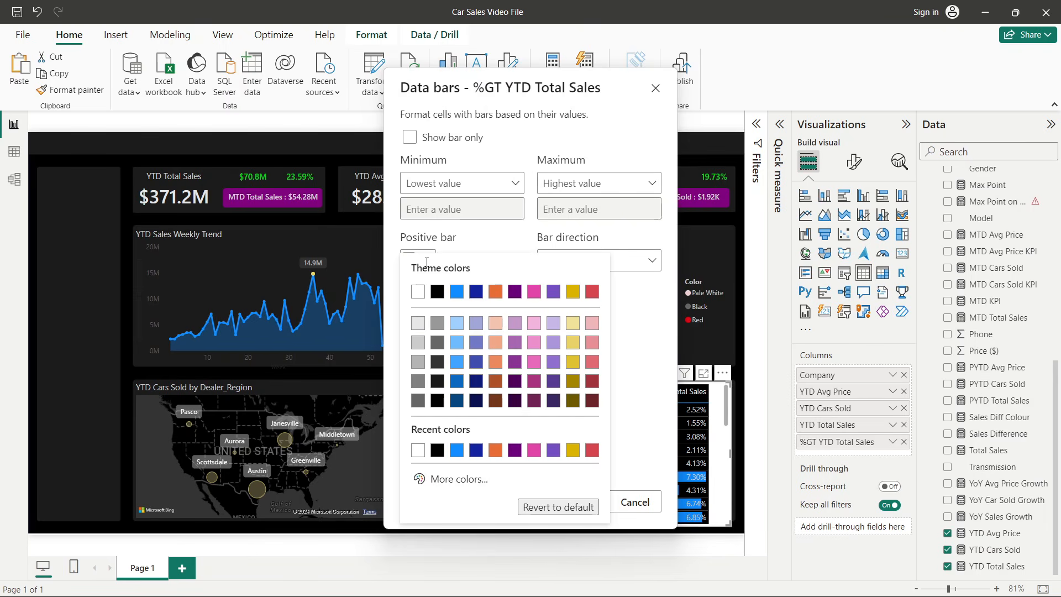
left_click(458, 382)
left_click(585, 500)
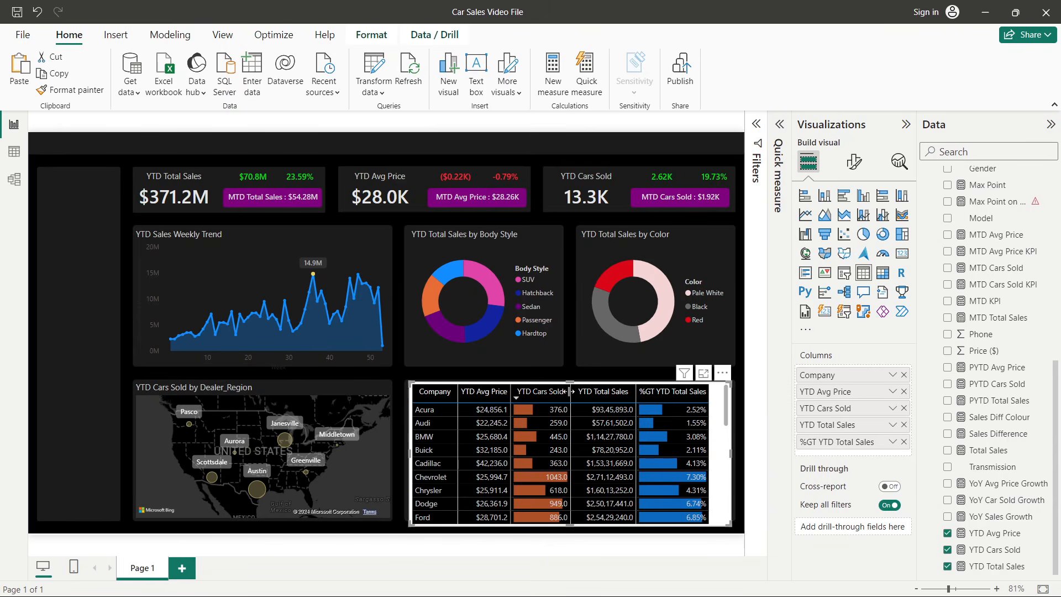
- Widen the YTD Cars Sold and YTD Avg Price columns slightly
left_click_drag(570, 391, 578, 391)
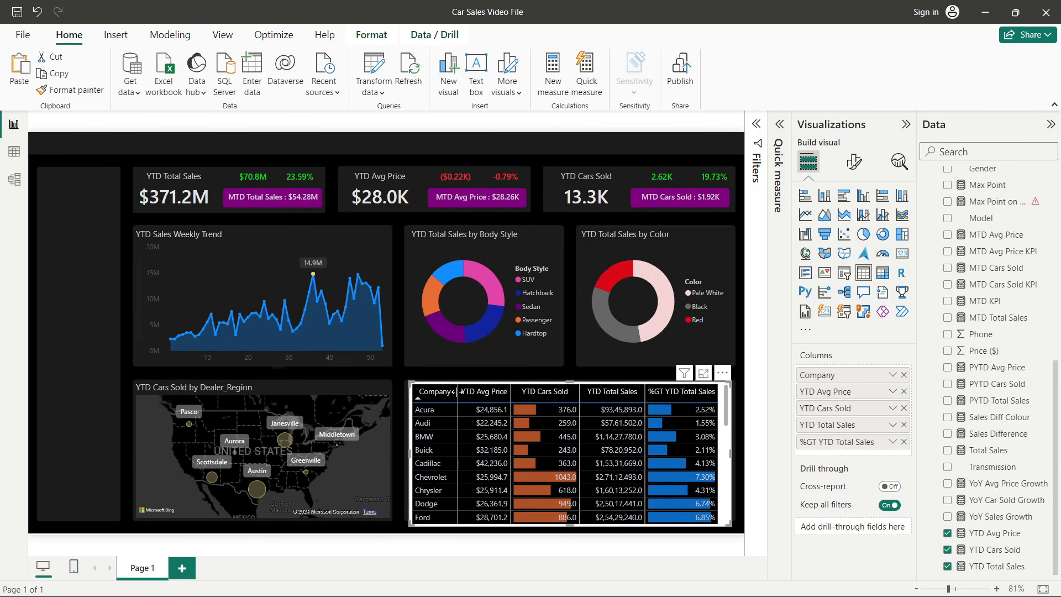
left_click_drag(458, 392, 460, 391)
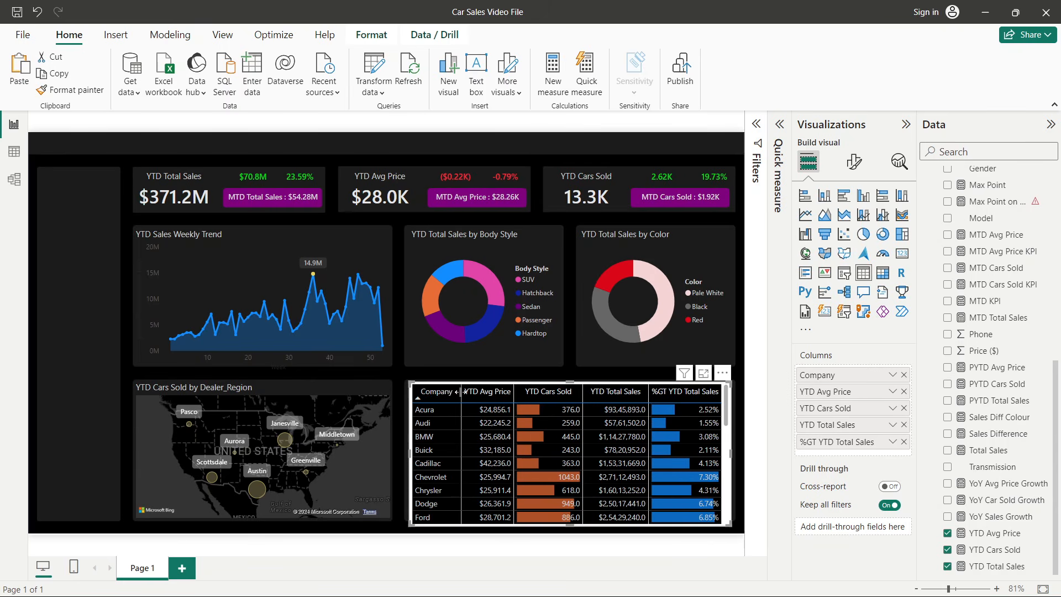
- Copy the weekly trend chart's formatting onto the company sales table with Format Painter
left_click(204, 257)
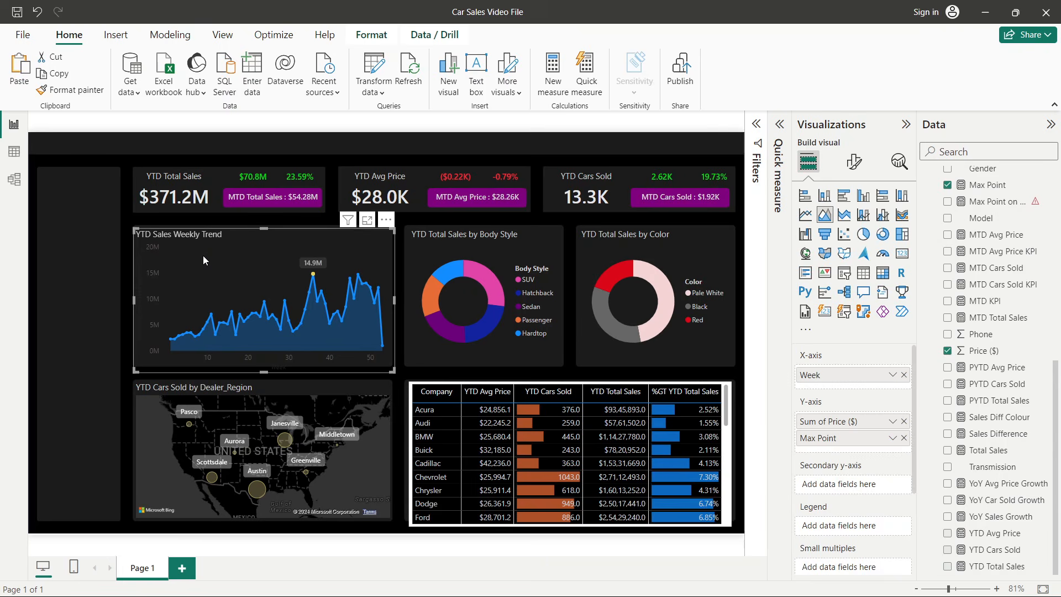
left_click(60, 91)
left_click(410, 384)
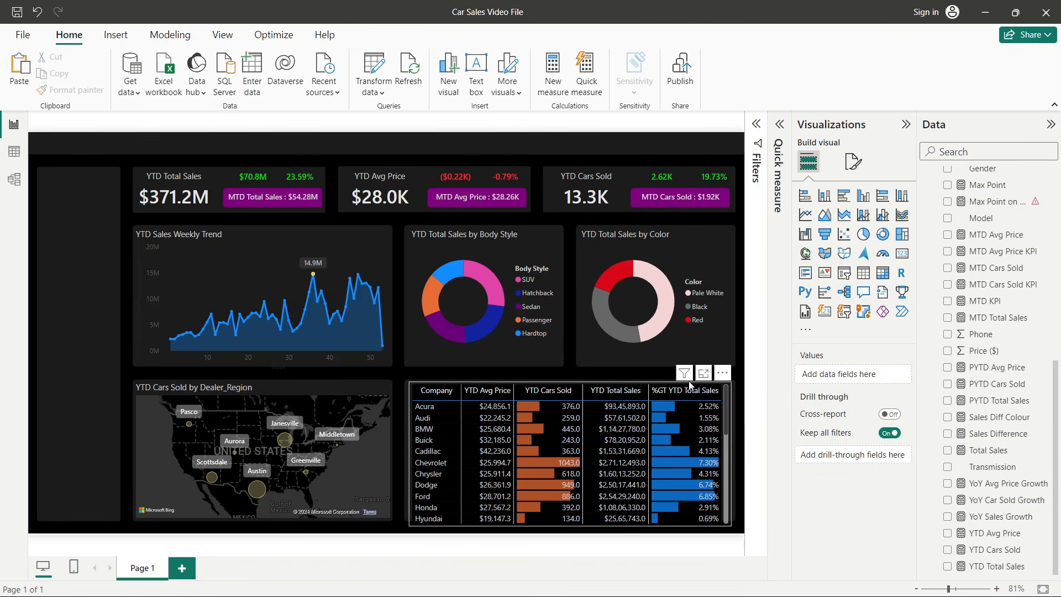
- Try the Minimal style preset on the table and undo it
left_click(854, 161)
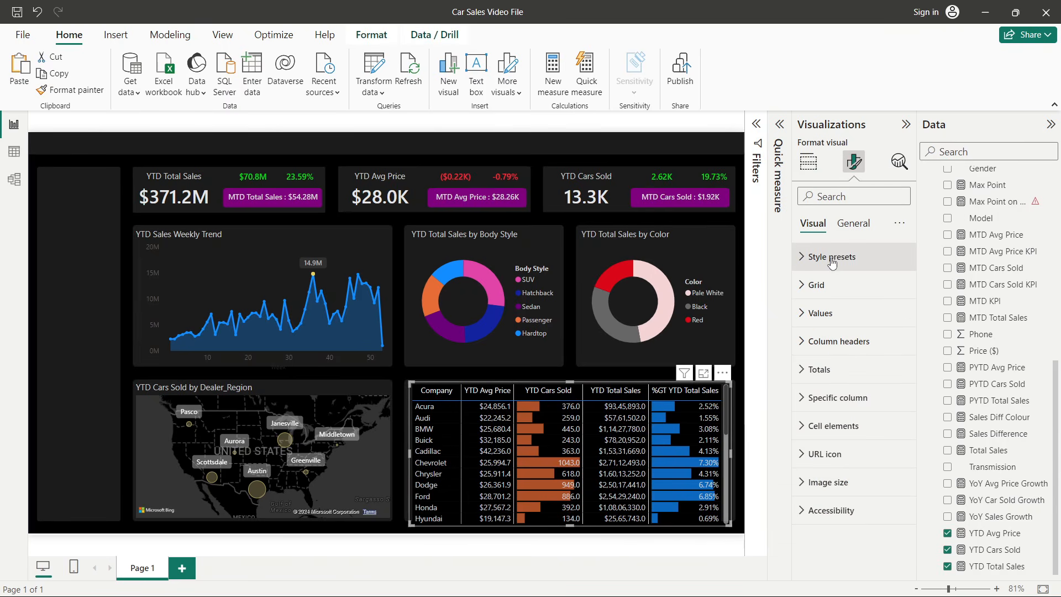
left_click(830, 257)
left_click(828, 290)
left_click(826, 339)
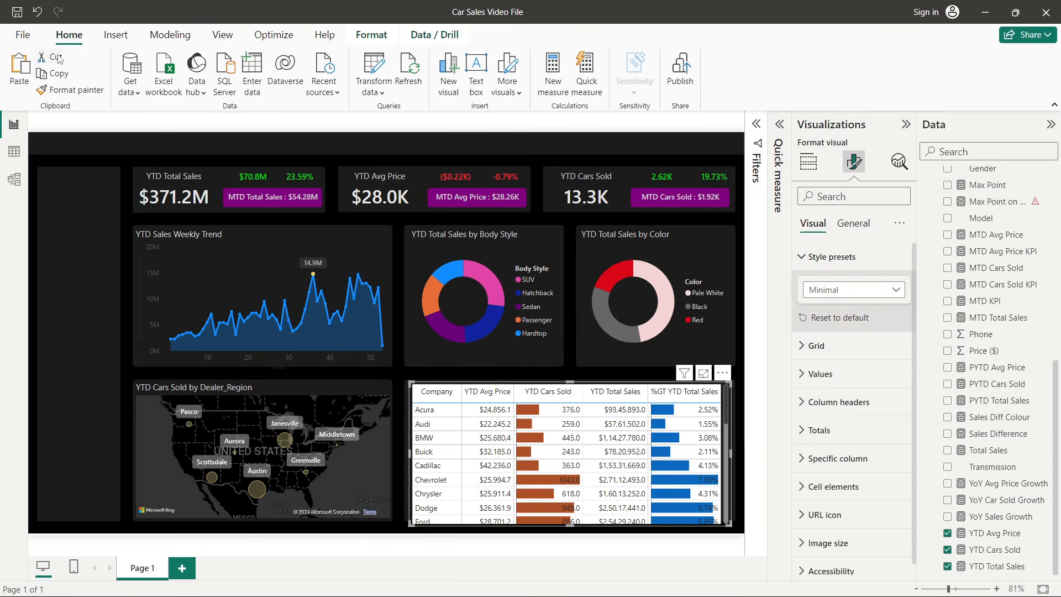
left_click(38, 17)
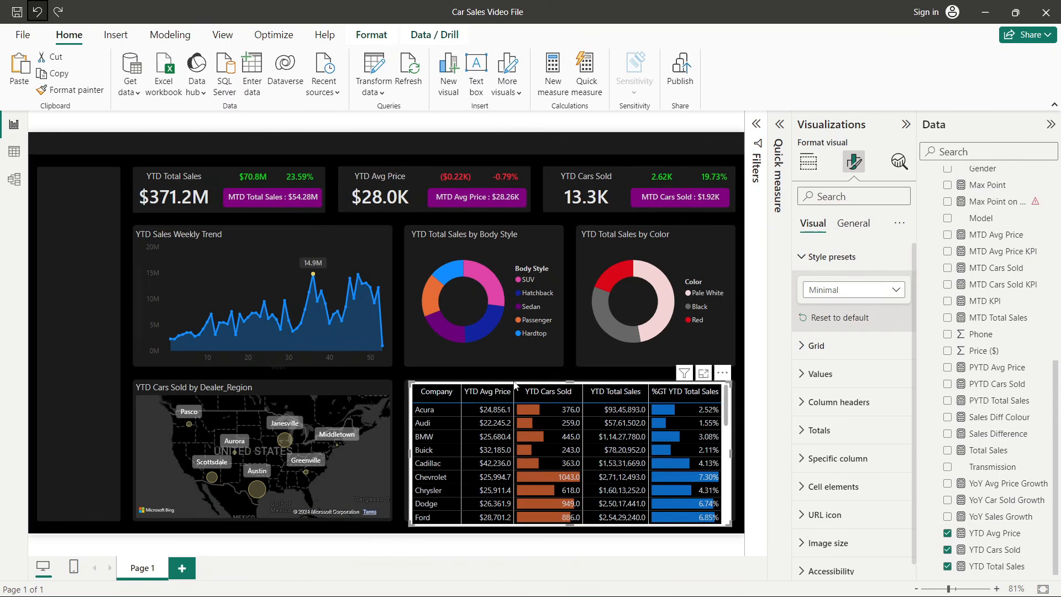
- Reselect the table and switch off its background in the general effects settings
left_click(738, 431)
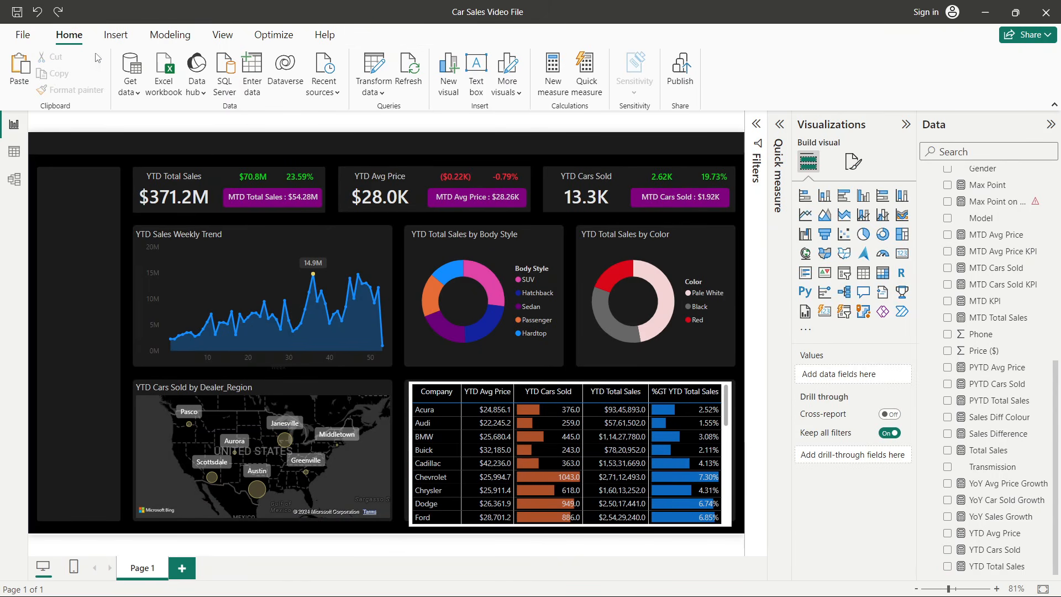
left_click(413, 399)
left_click(854, 162)
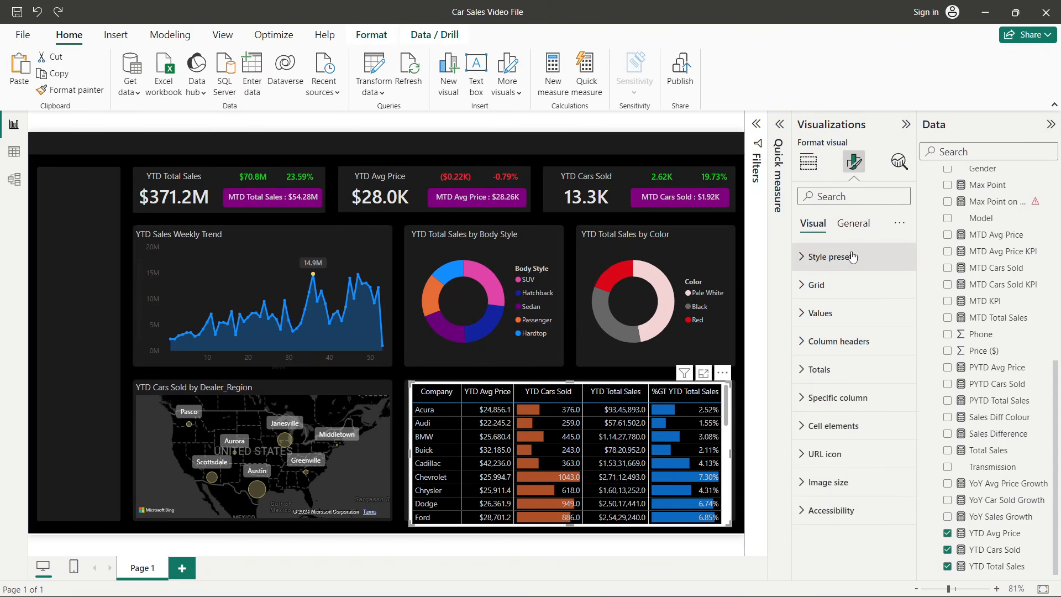
left_click(852, 257)
left_click(848, 258)
left_click(853, 223)
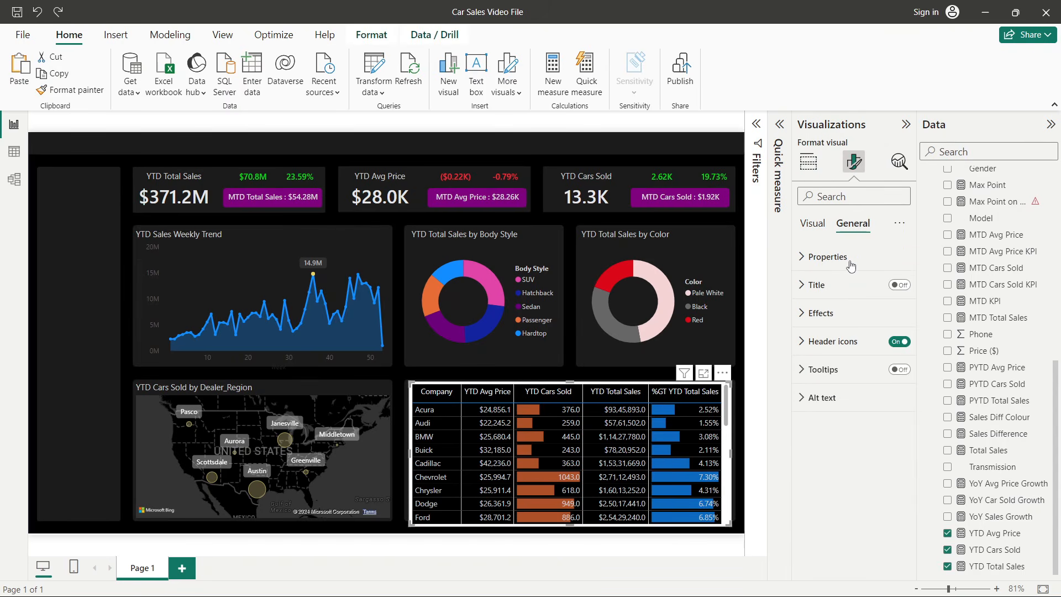
left_click(838, 319)
left_click(891, 347)
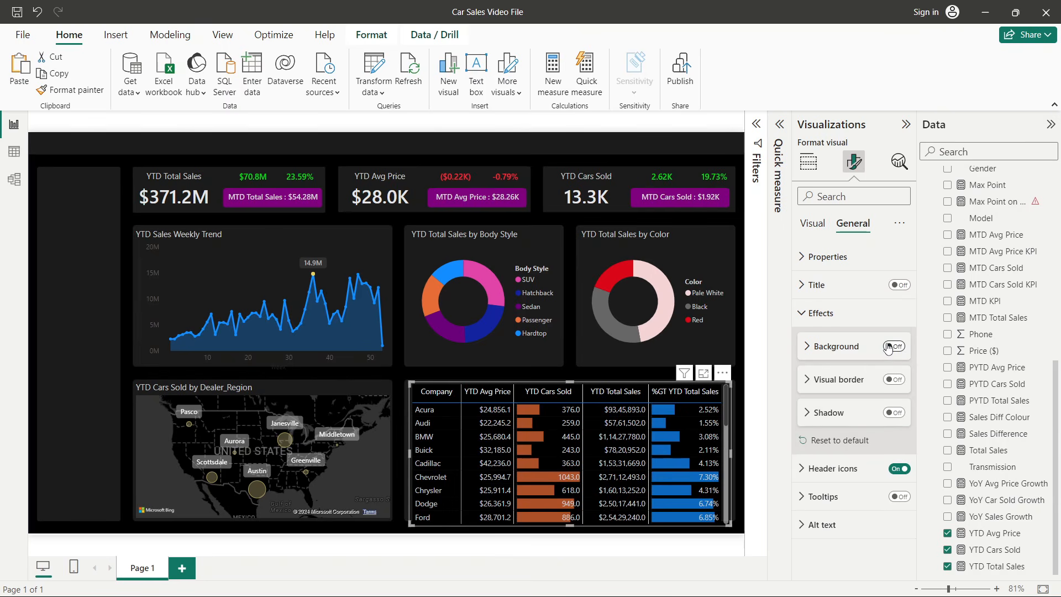
- Turn on the company sales table's title and set its text to Company wise Sales Trend
left_click(816, 285)
left_click(898, 285)
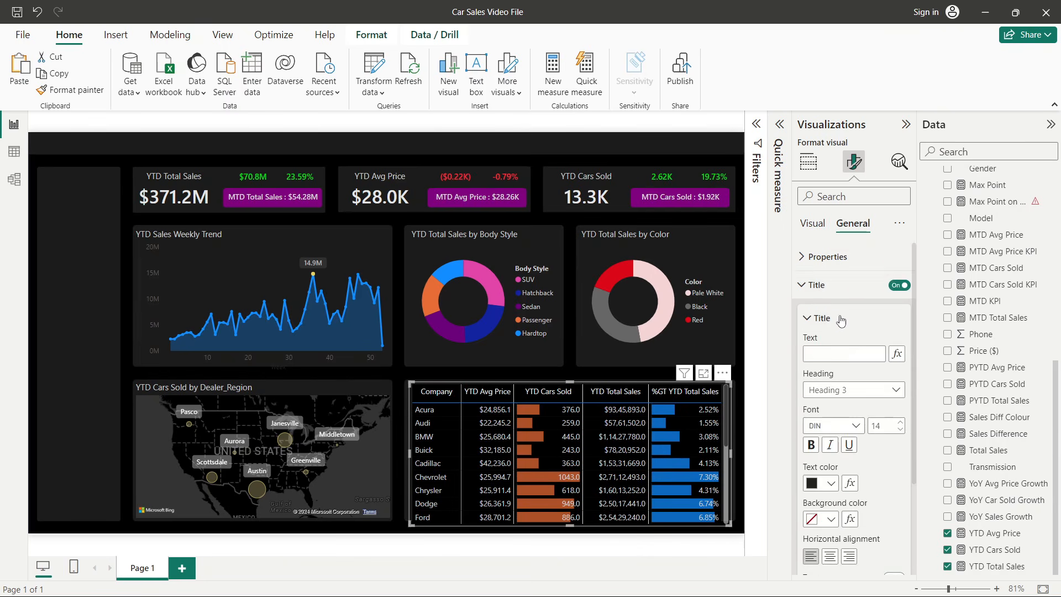
left_click(844, 353)
key("alt+Tab")
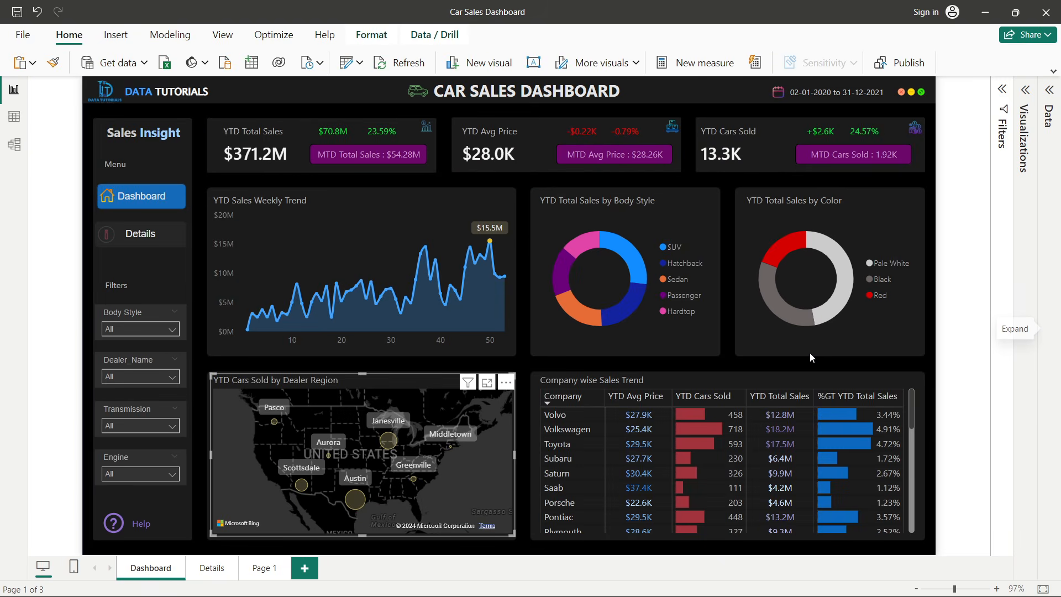
key("alt+Tab")
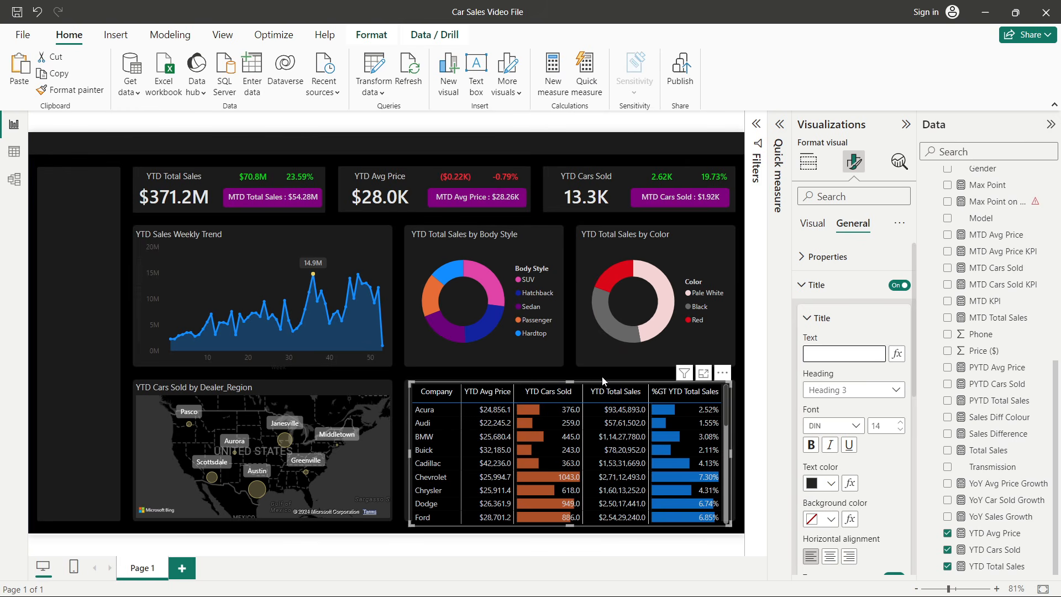
type("Comp")
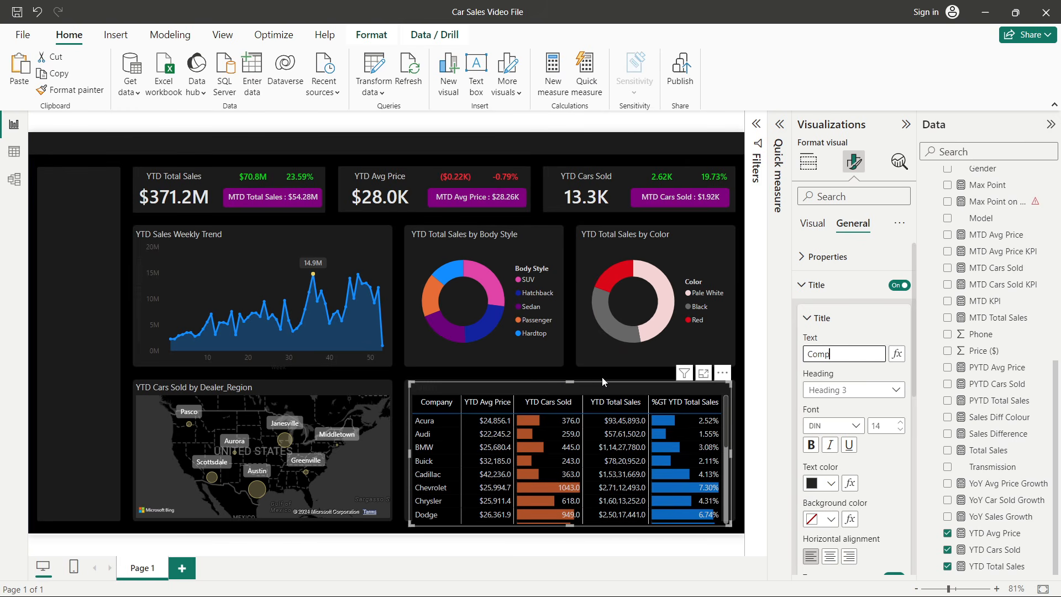
type("any wi")
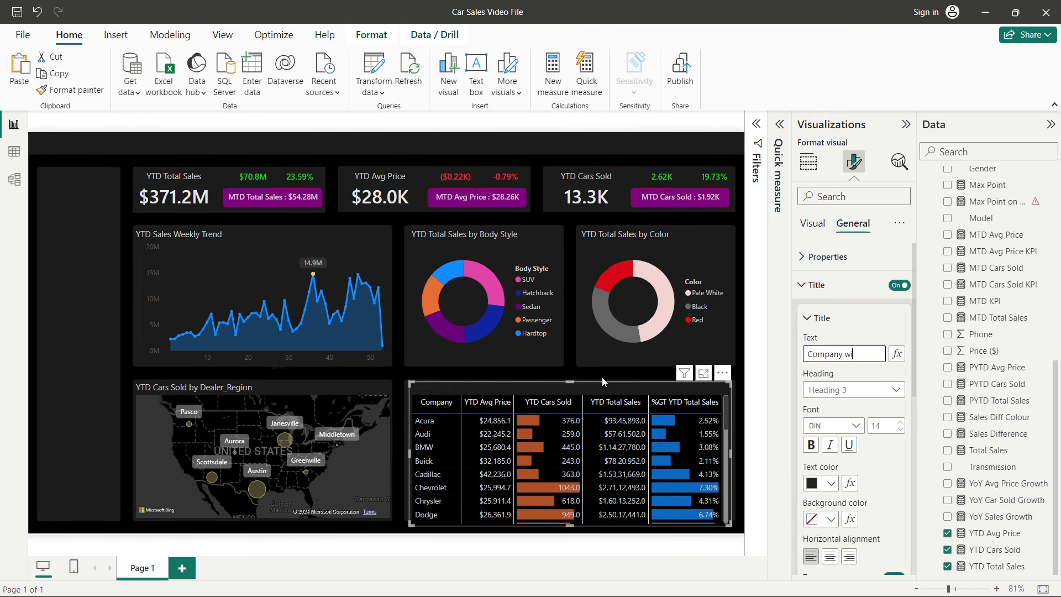
type("se Sales Trend")
- Reduce the title font size to 11 and change its font to Segoe UI
left_click(900, 430)
left_click(900, 429)
left_click(900, 429)
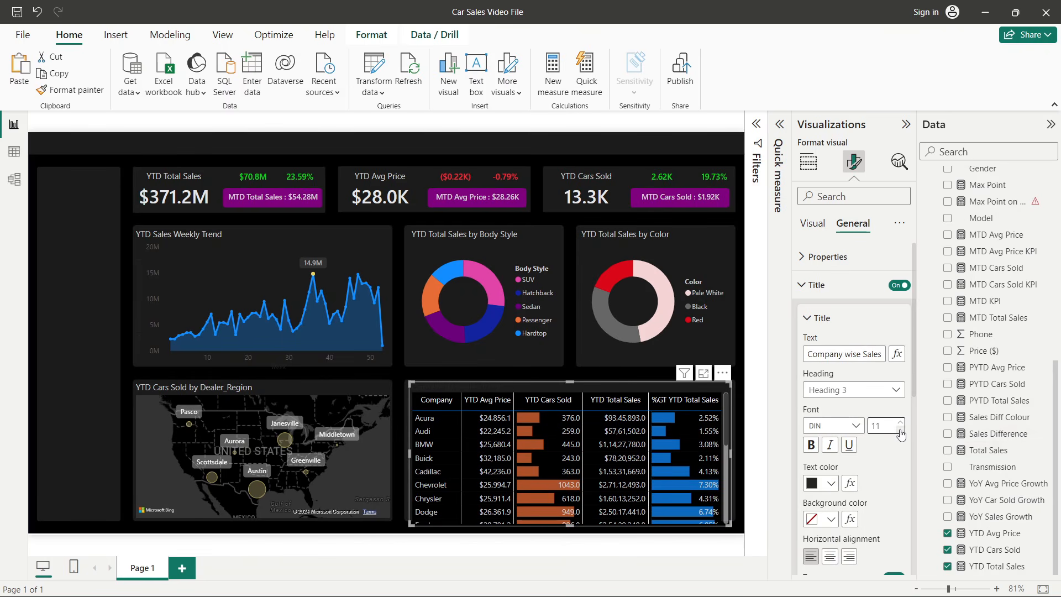
left_click(858, 427)
left_click(846, 384)
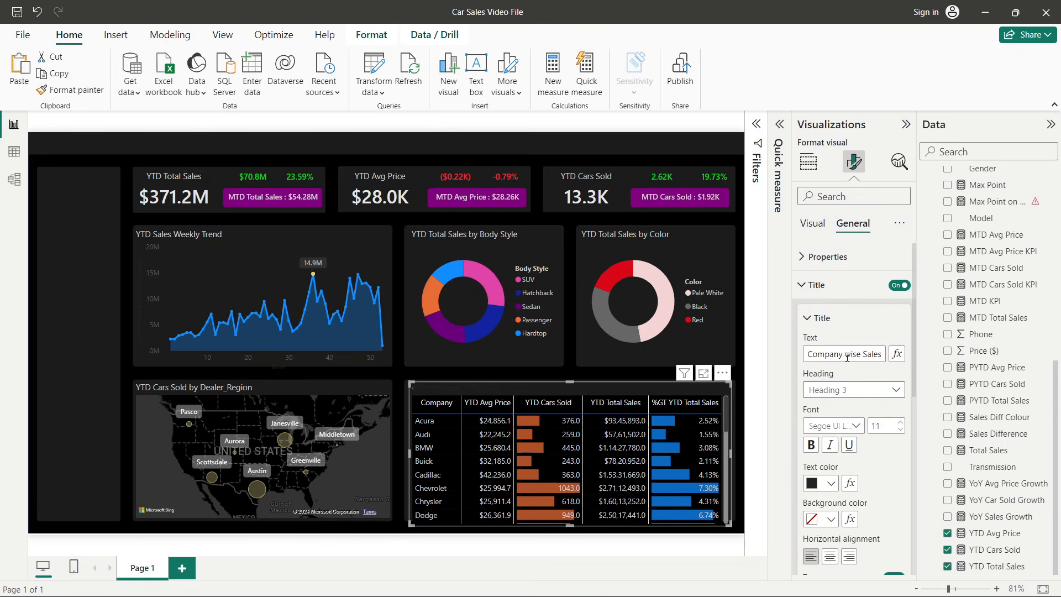
left_click(850, 426)
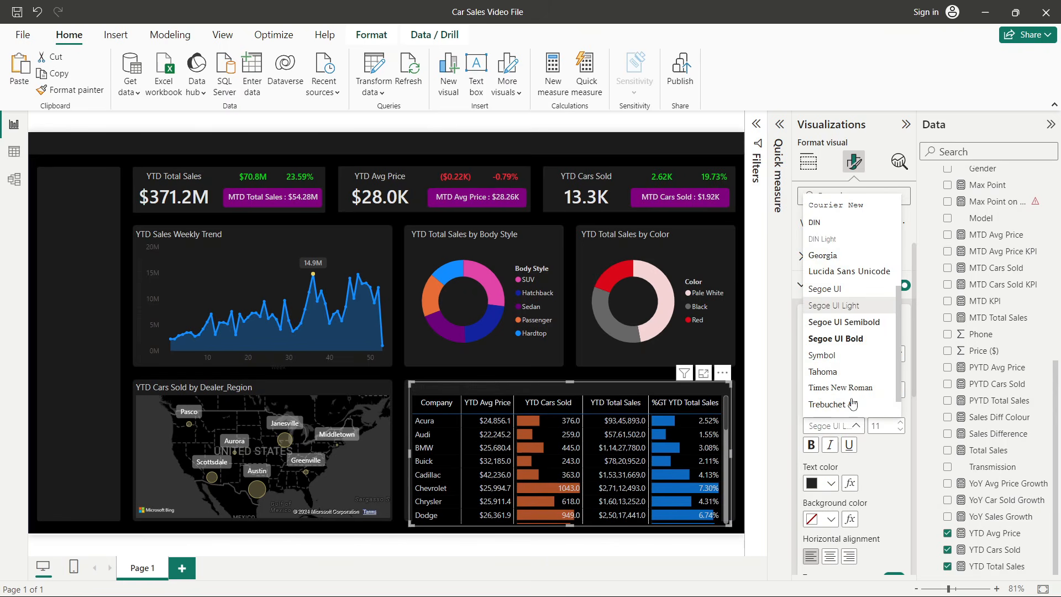
left_click(840, 290)
- Set the title's text colour to light gray
left_click(826, 483)
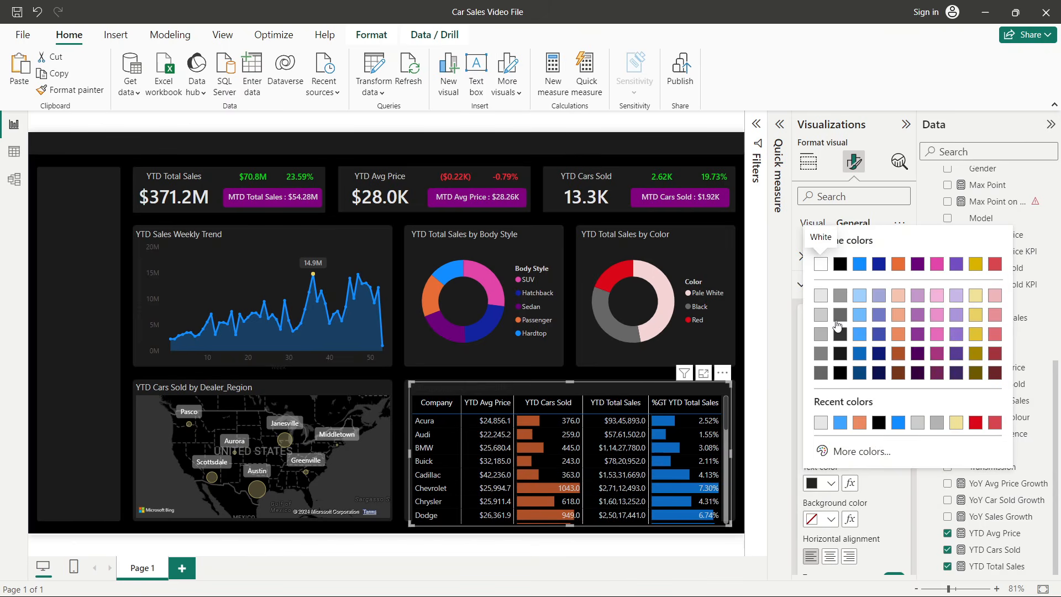
left_click(821, 334)
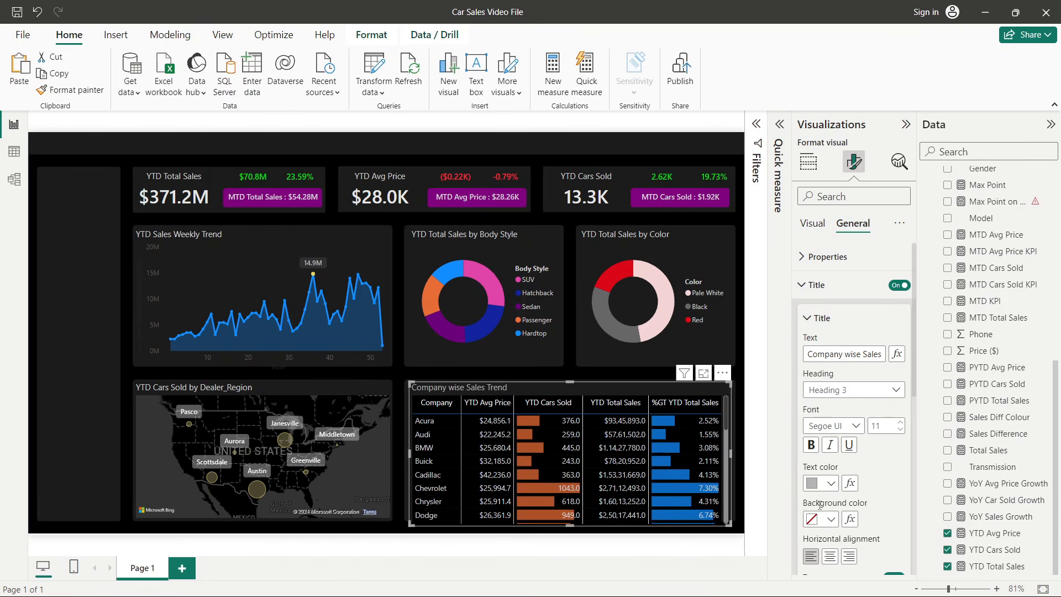
left_click(824, 484)
left_click(821, 301)
- Set the table's vertical gridline colour to dark gray in the grid settings
left_click(807, 161)
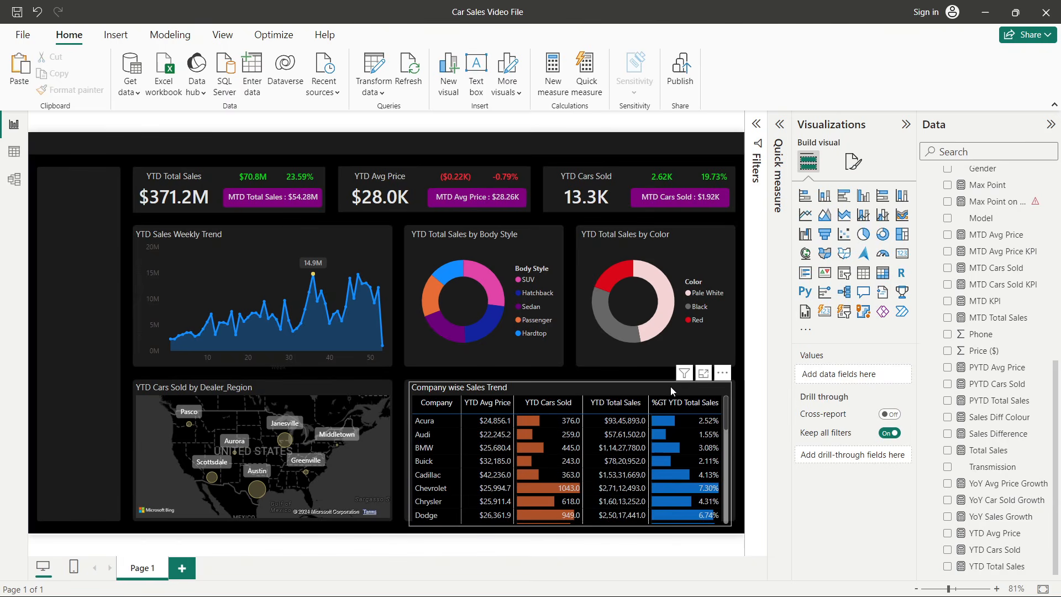
left_click(854, 162)
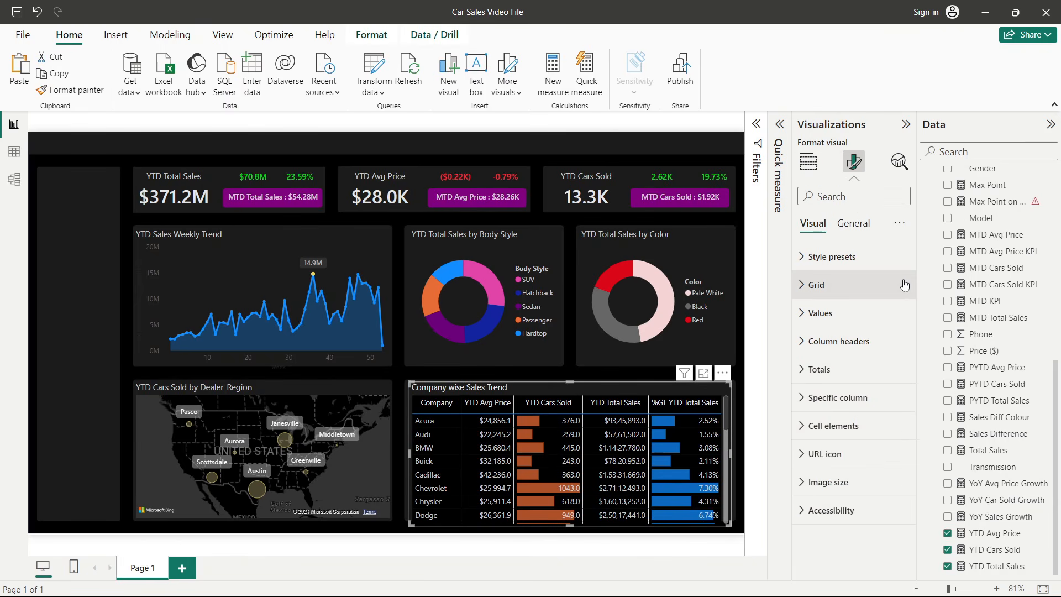
left_click(848, 285)
left_click(847, 423)
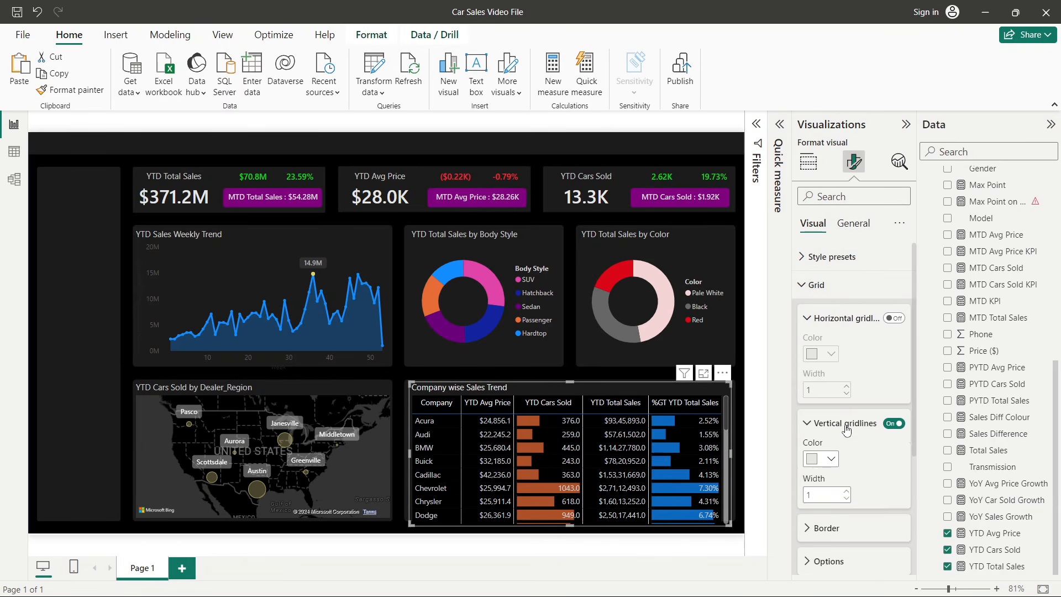
scroll(848, 415, "down", 3)
left_click(830, 310)
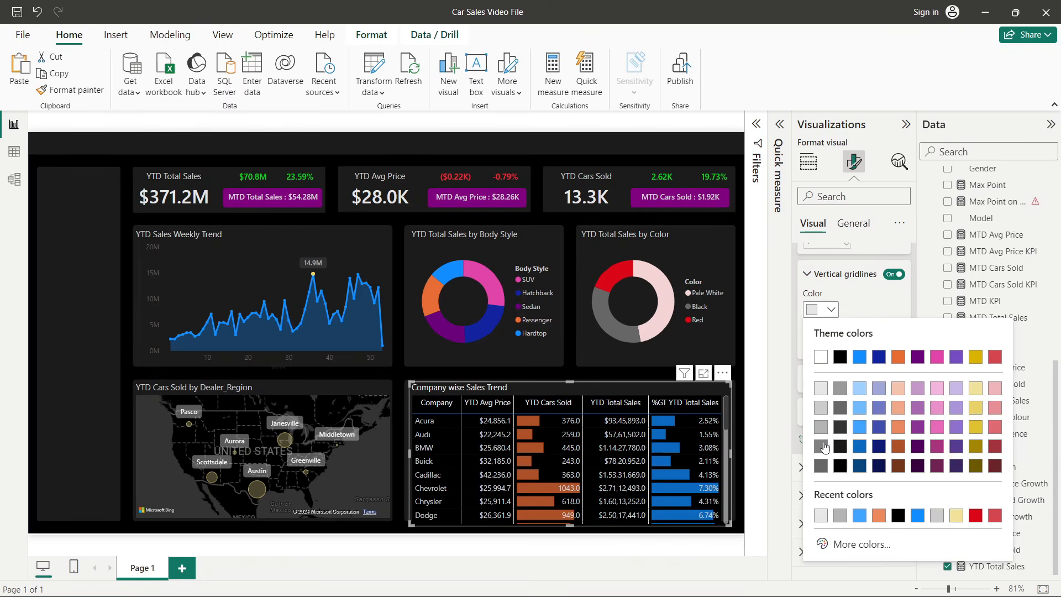
left_click(823, 446)
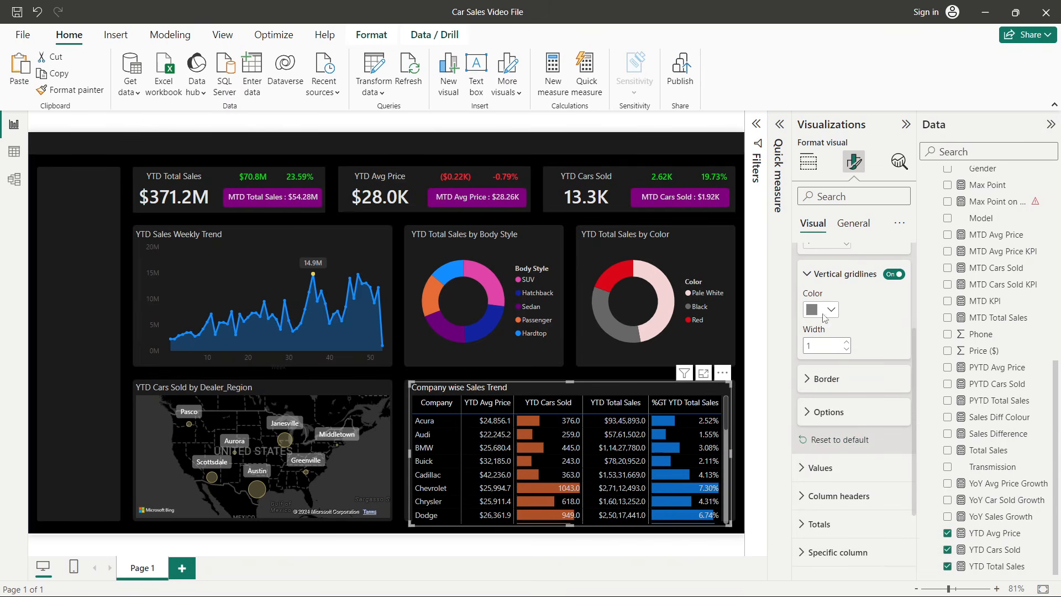
left_click(826, 311)
left_click(821, 444)
- In the specific column settings, show YTD Avg Price values in Thousands with centre alignment
left_click(994, 533)
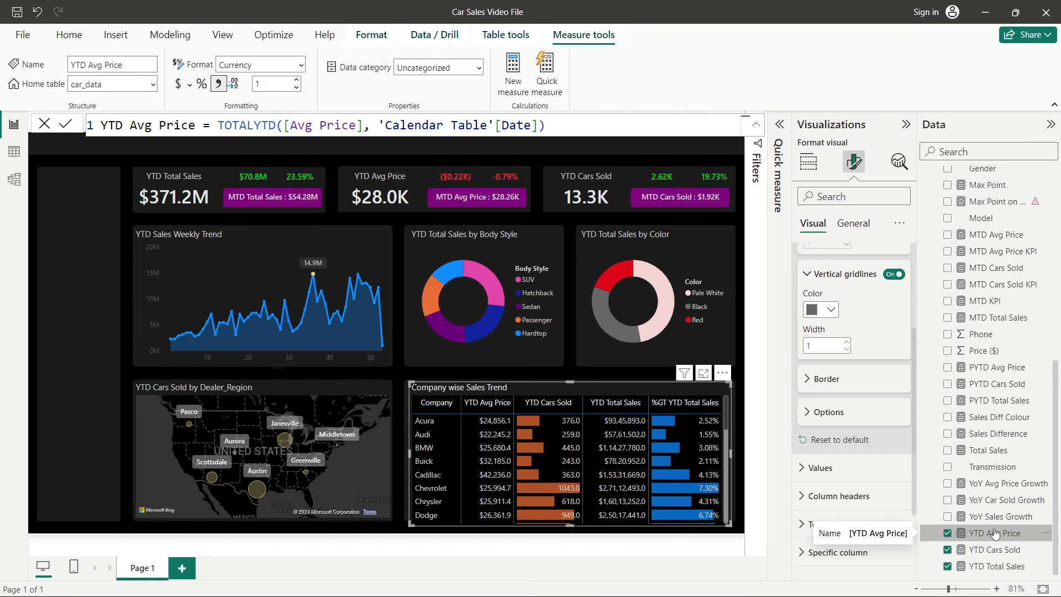
left_click(854, 161)
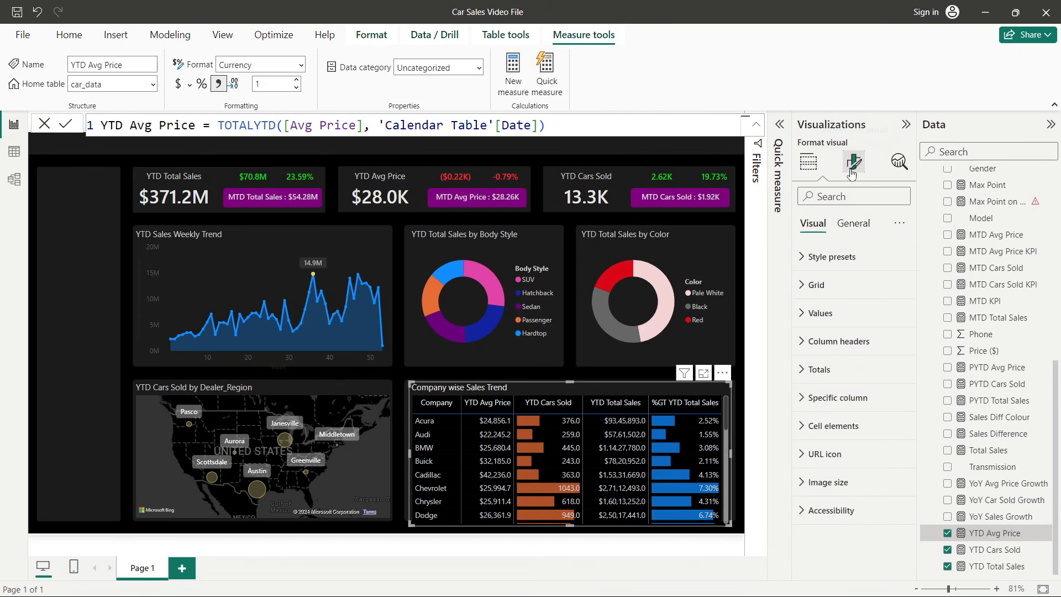
left_click(842, 320)
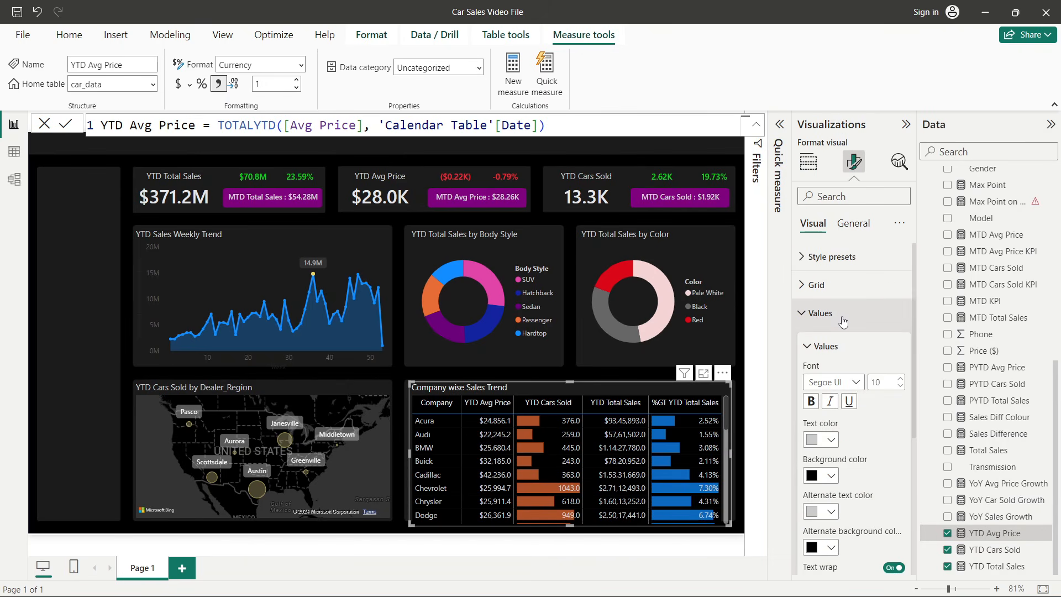
left_click(842, 315)
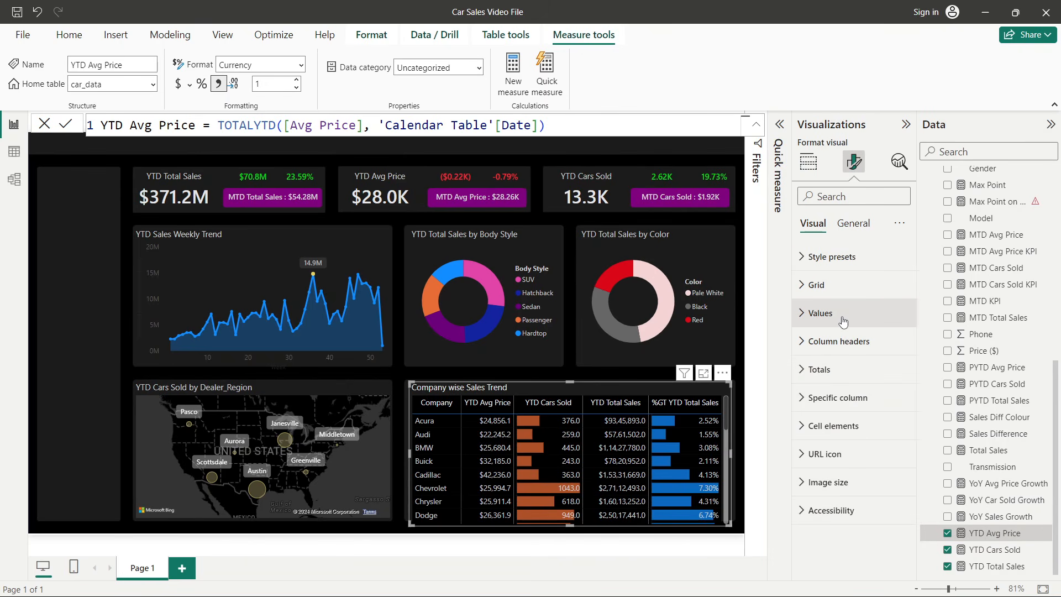
left_click(842, 401)
scroll(842, 407, "down", 5)
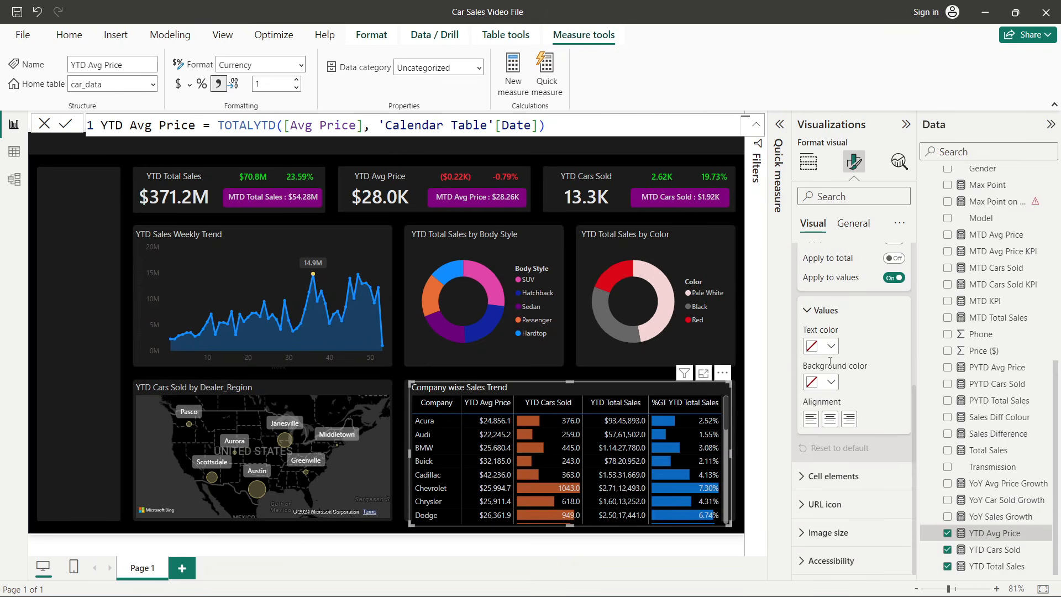
scroll(853, 370, "up", 2)
left_click(852, 321)
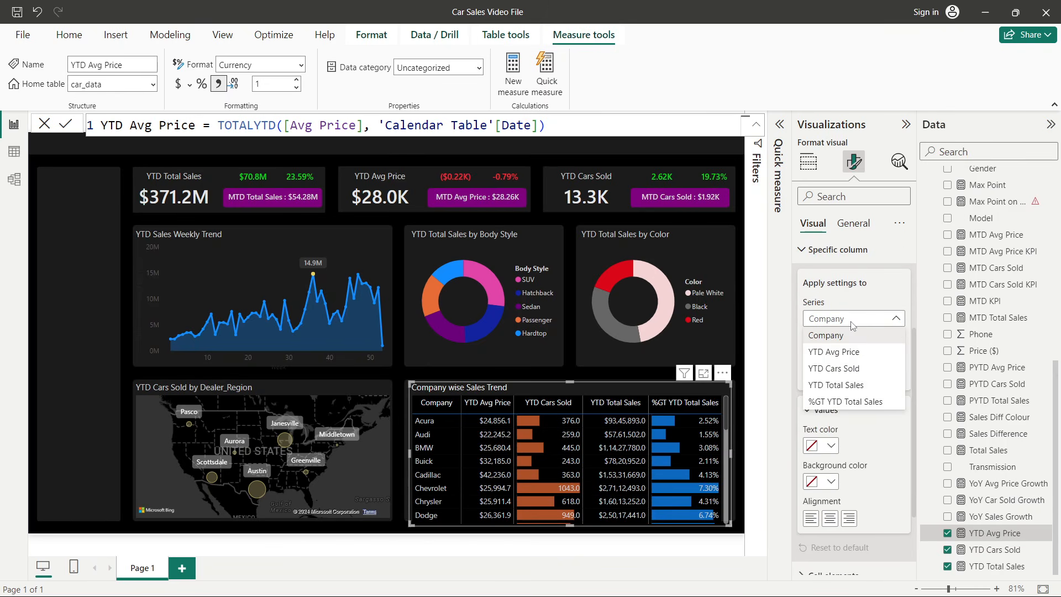
left_click(848, 354)
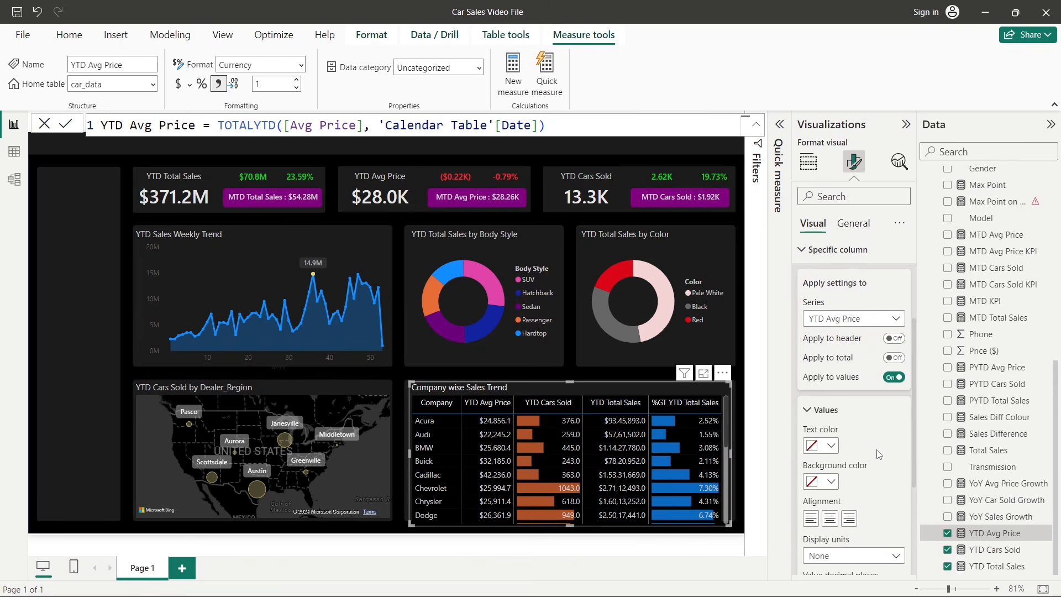
scroll(853, 453, "down", 2)
left_click(853, 456)
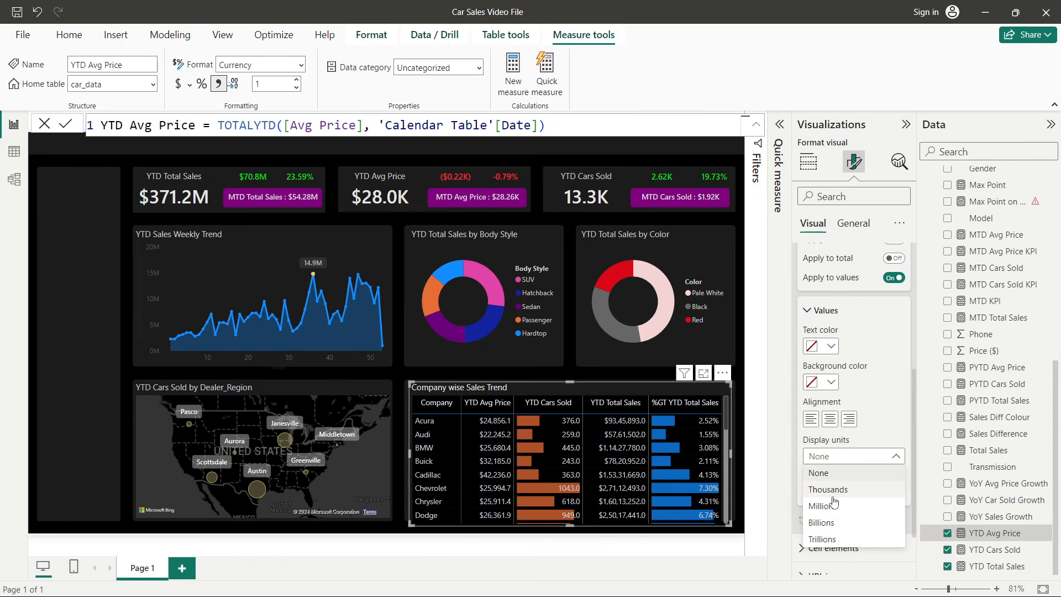
left_click(835, 491)
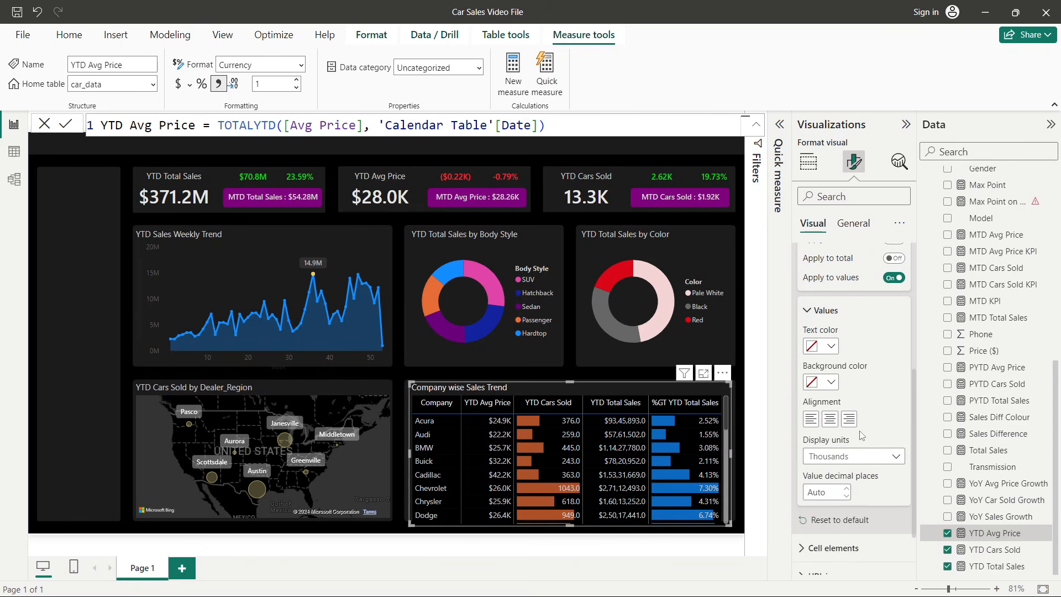
left_click(834, 422)
- Show YTD Total Sales values in Millions with centre alignment in the specific column settings
scroll(834, 422, "up", 3)
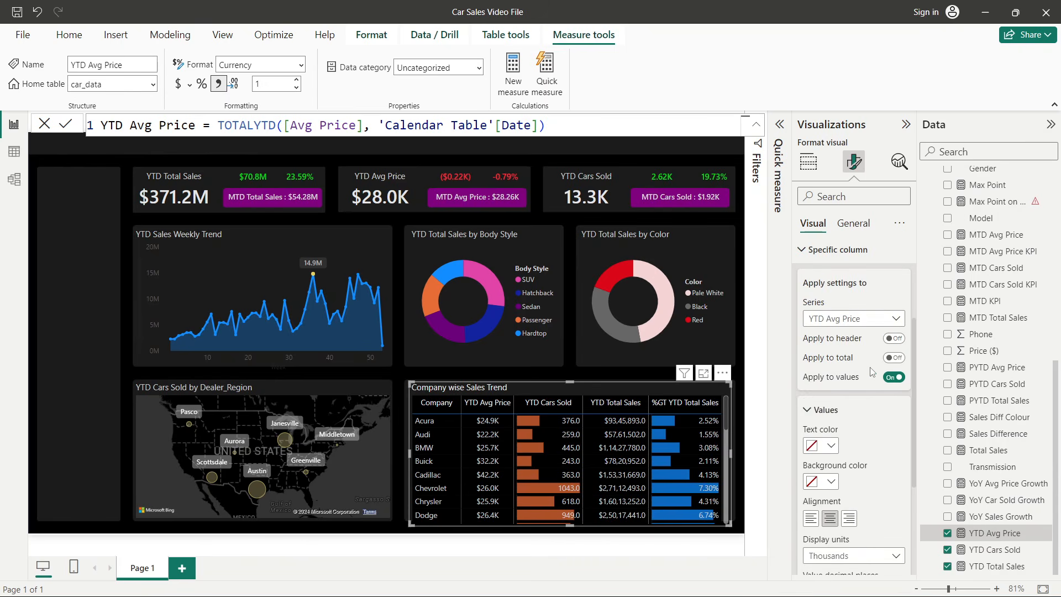
left_click(823, 326)
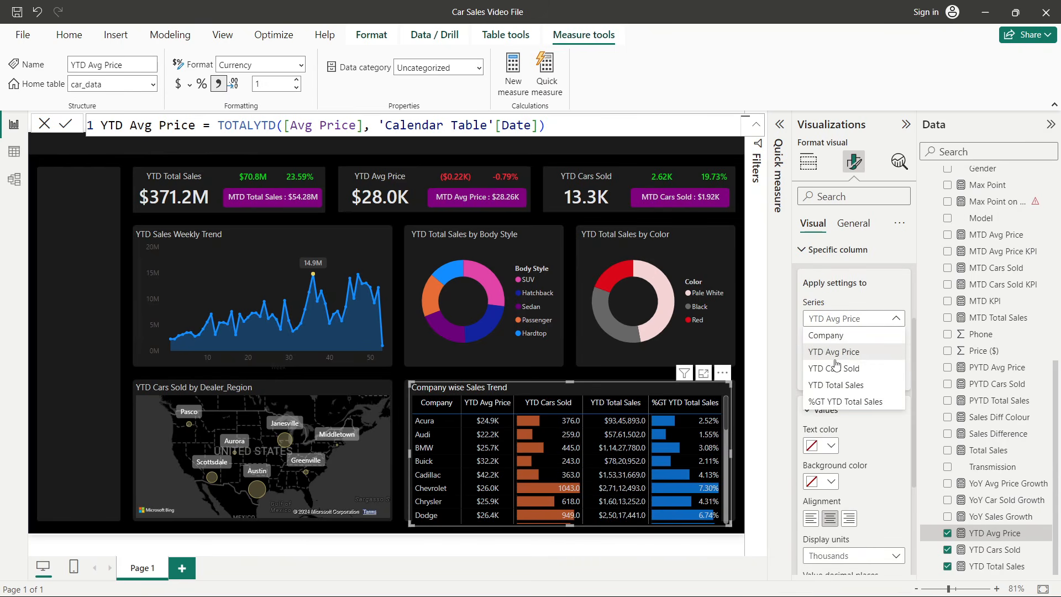
left_click(840, 385)
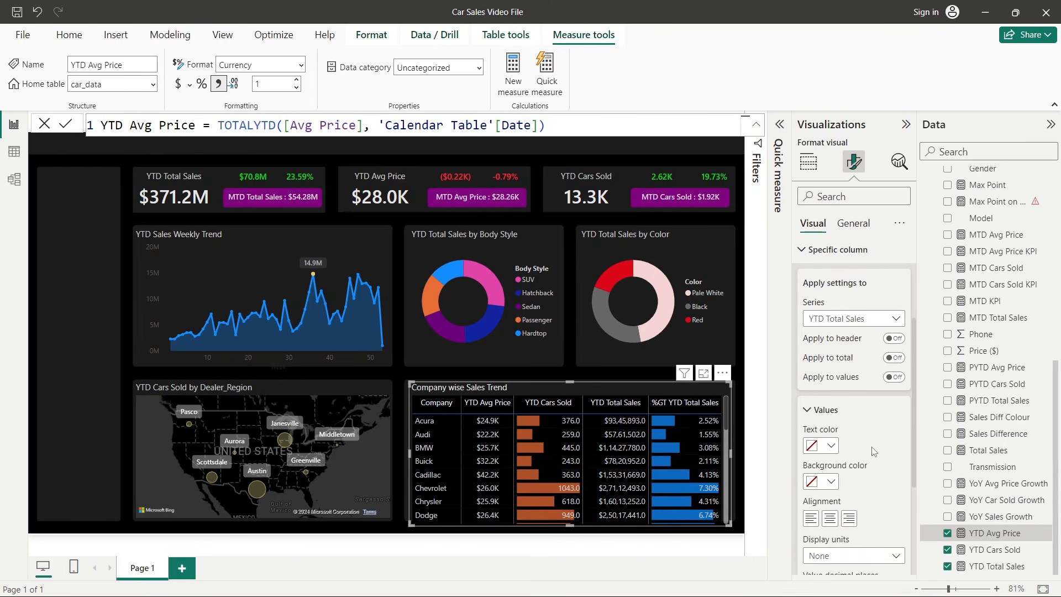
scroll(848, 431, "down", 5)
left_click(849, 407)
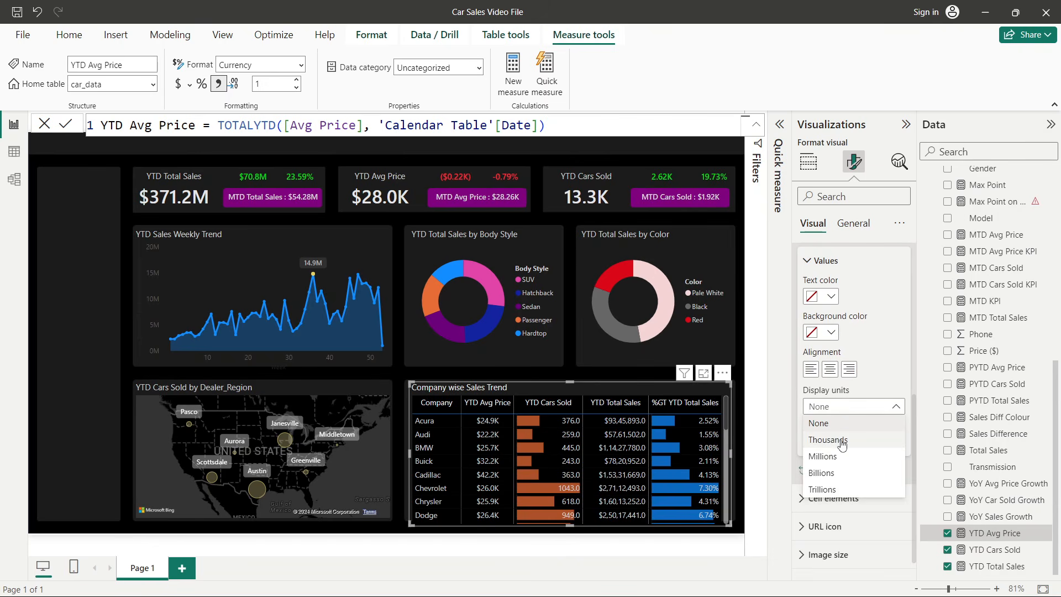
left_click(833, 456)
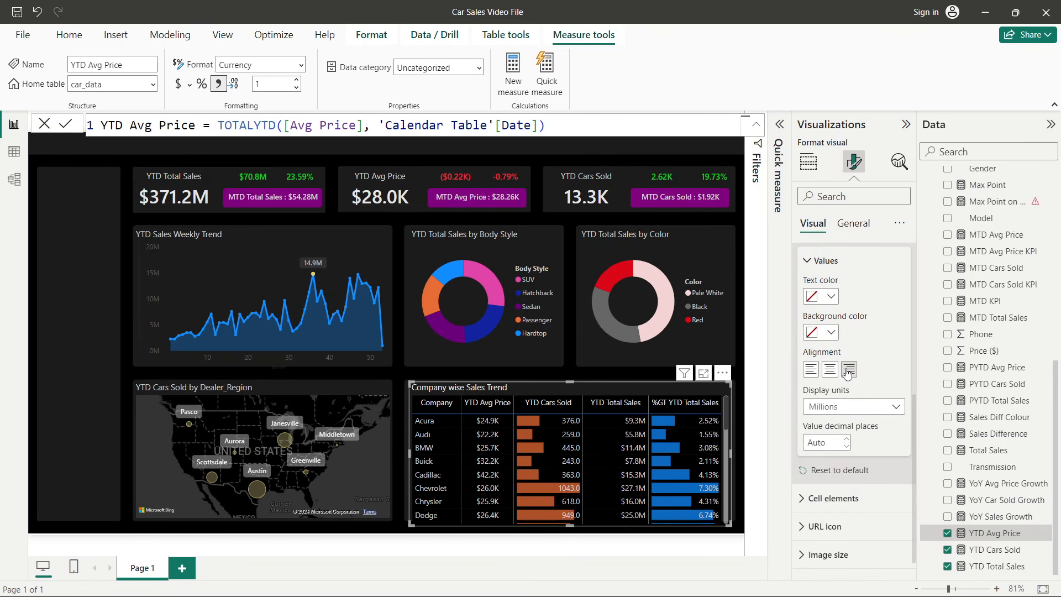
left_click(831, 369)
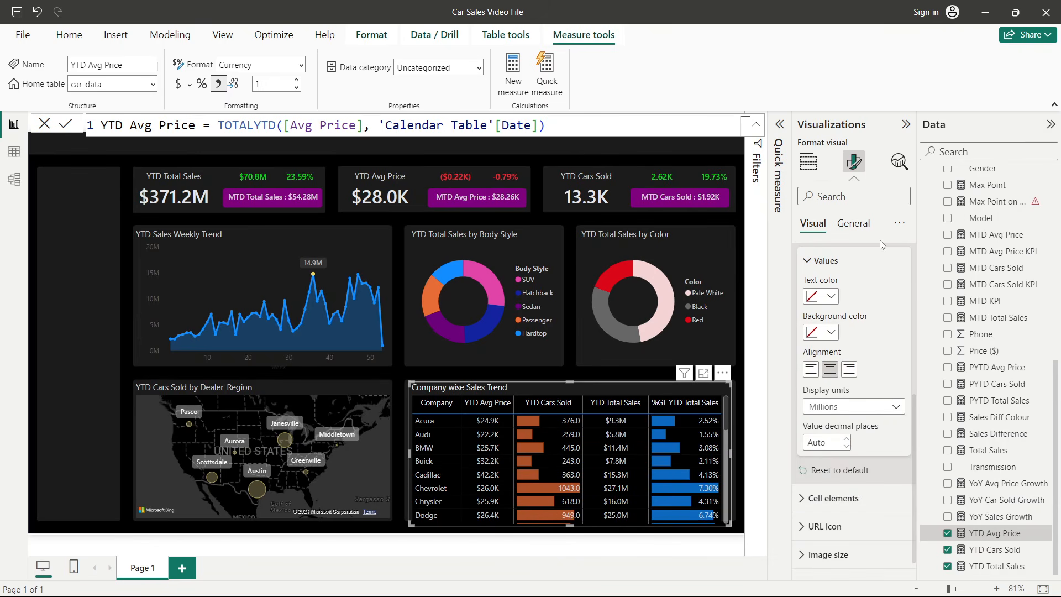
- Rename the report page to Overview
left_click(742, 395)
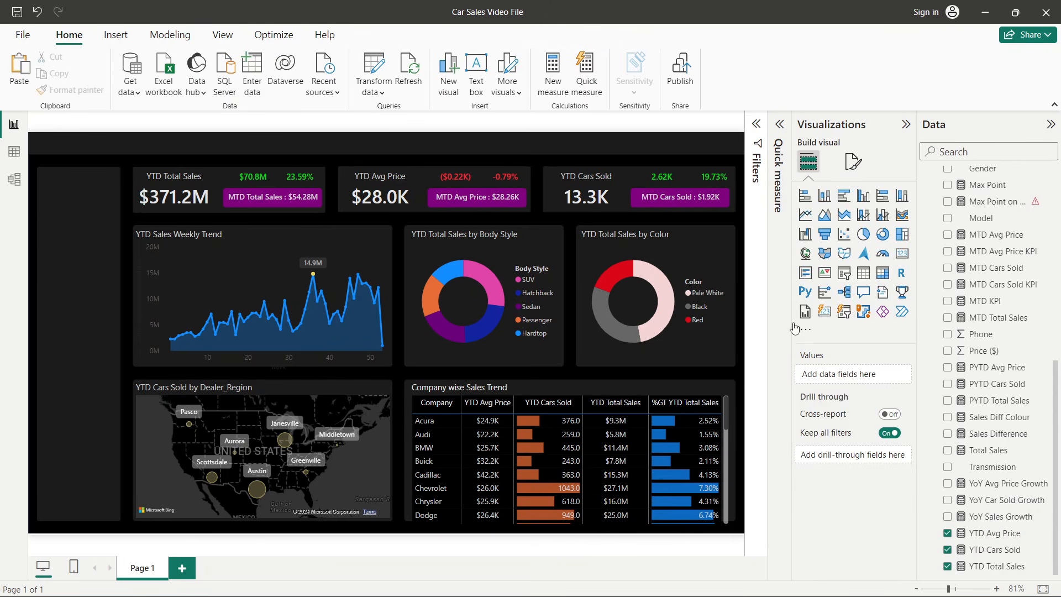
left_click(905, 124)
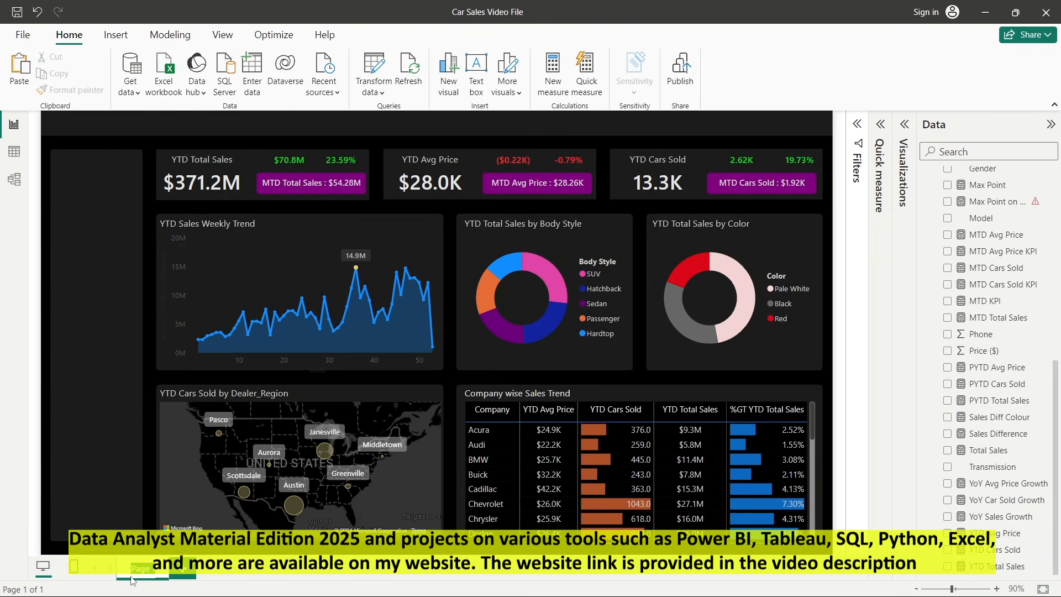
type("O")
type("verview")
key("Return")
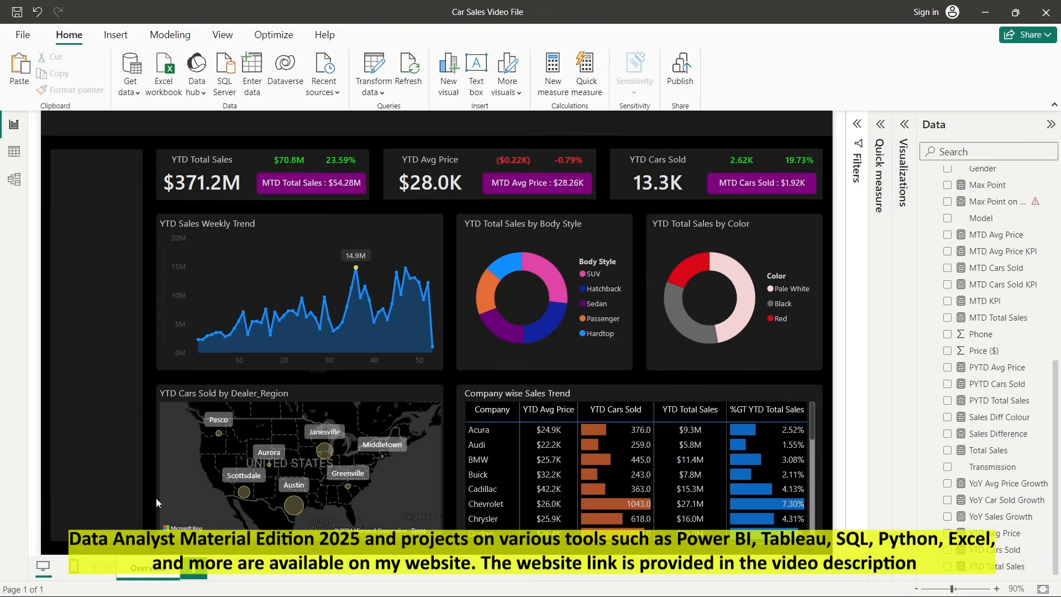
key("alt+Tab")
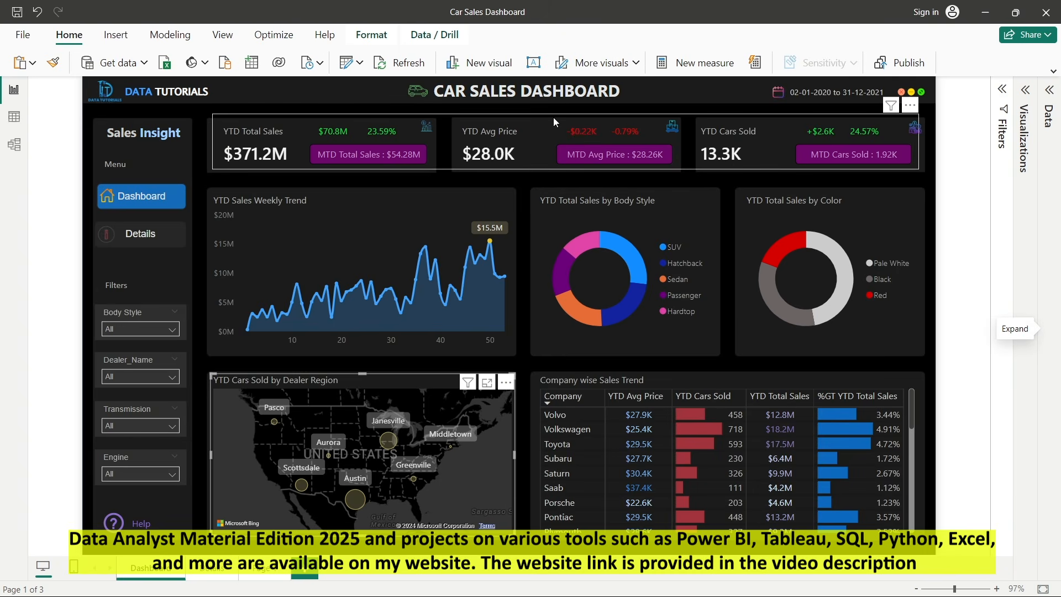
key("alt+Tab")
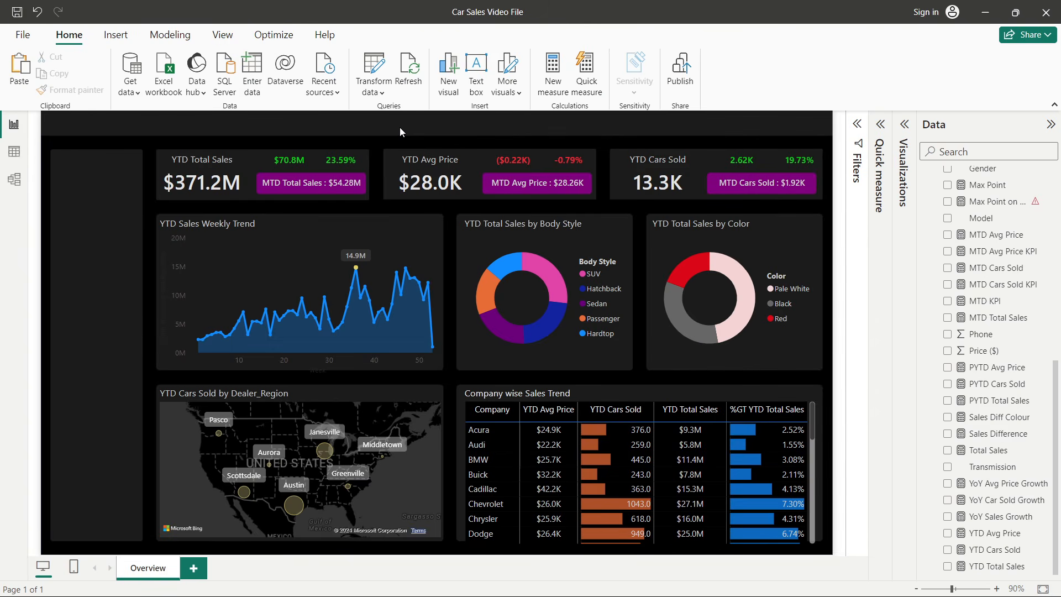
- Insert a text box reading "CAR SALES DASHBOARD | OVERVIEW" on the report page
left_click(1054, 104)
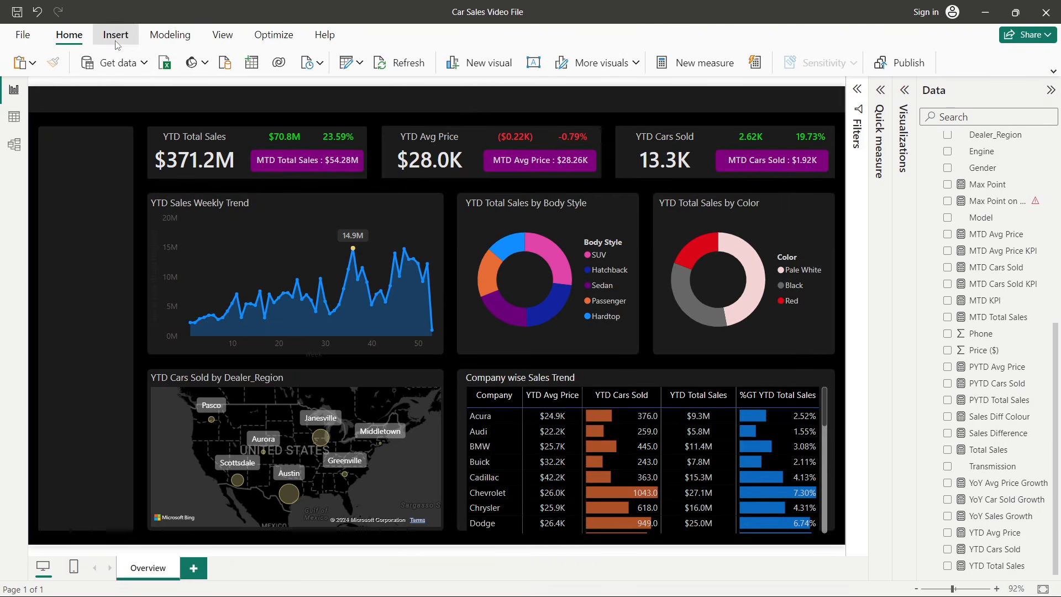
left_click(115, 34)
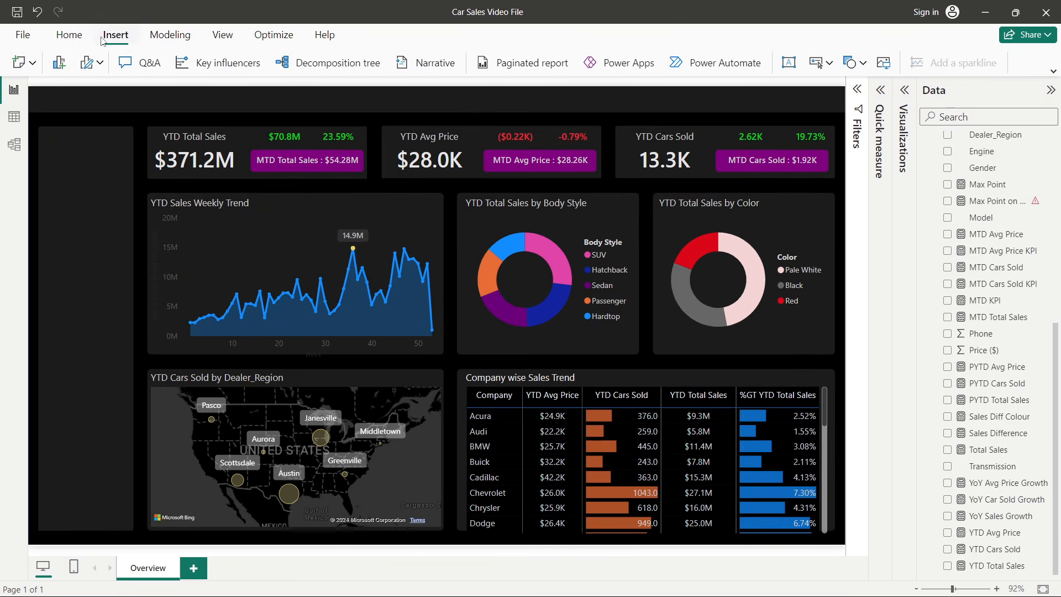
left_click(1053, 73)
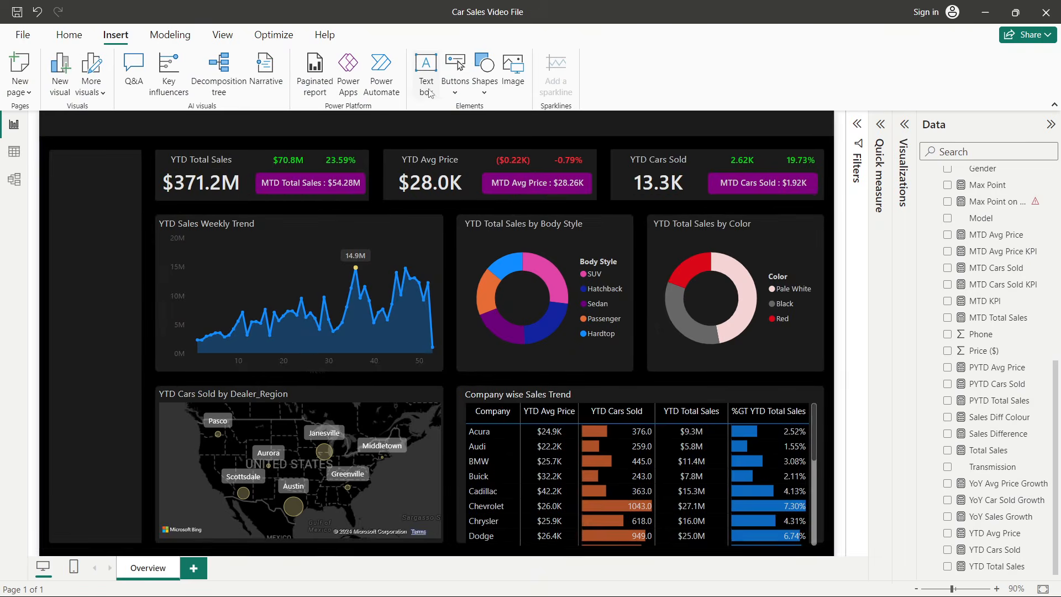
left_click(426, 69)
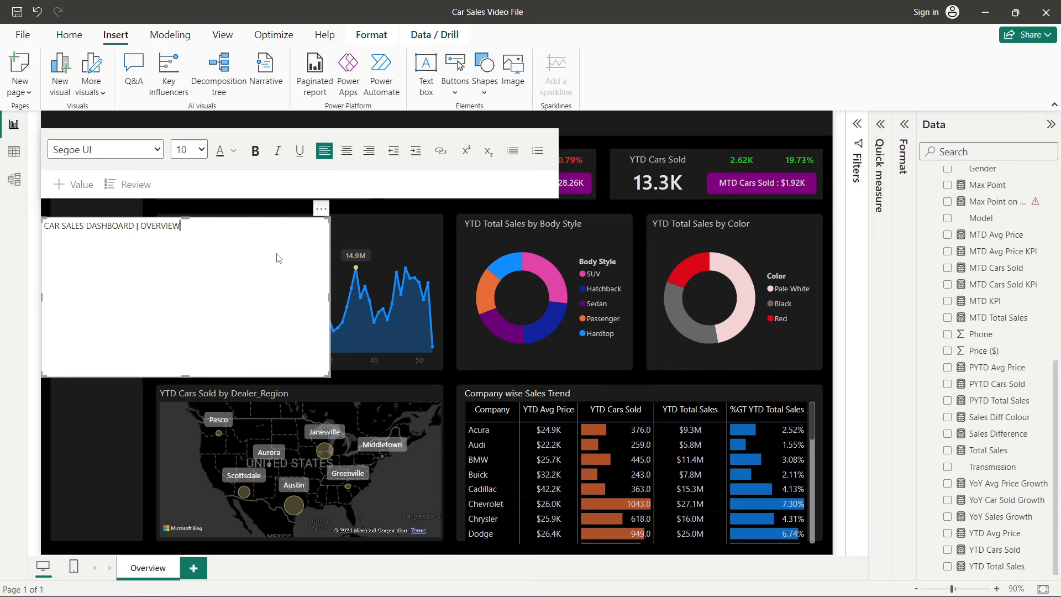
- Format the entire title text as 18 pt bold
triple_click(163, 226)
left_click(202, 150)
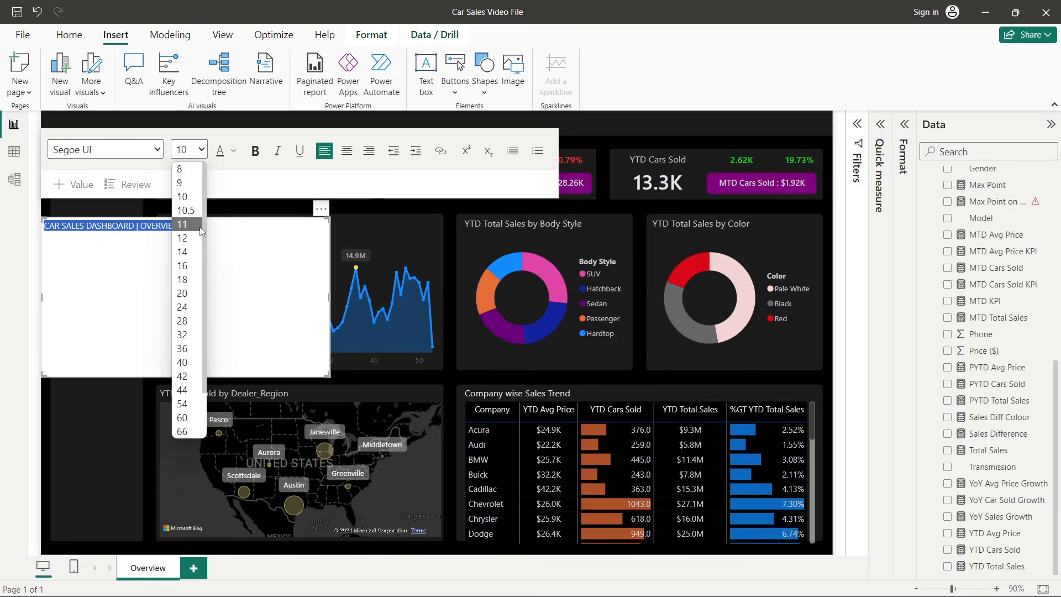
left_click(191, 279)
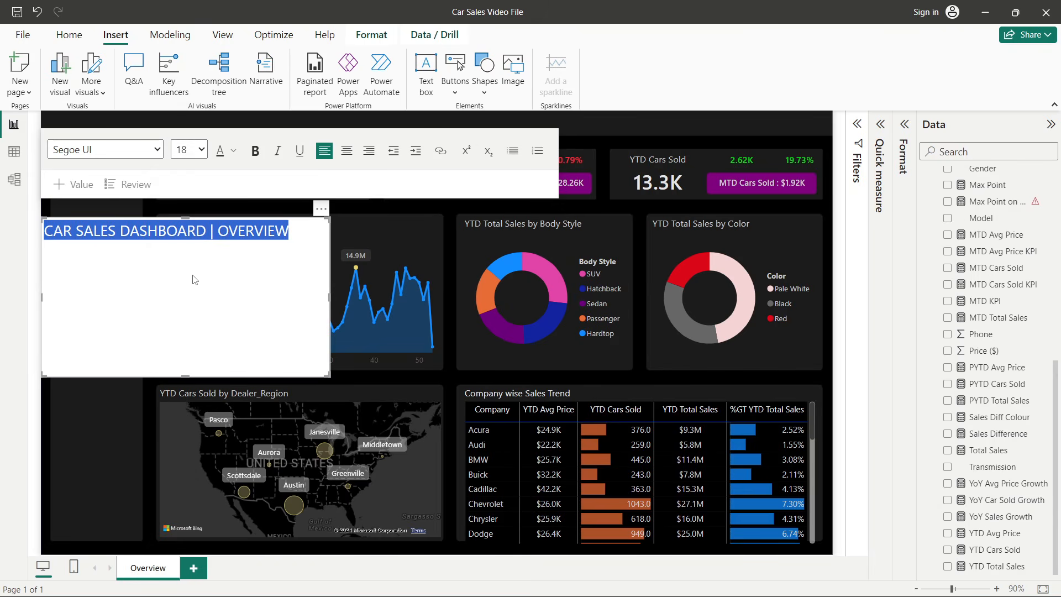
left_click(255, 150)
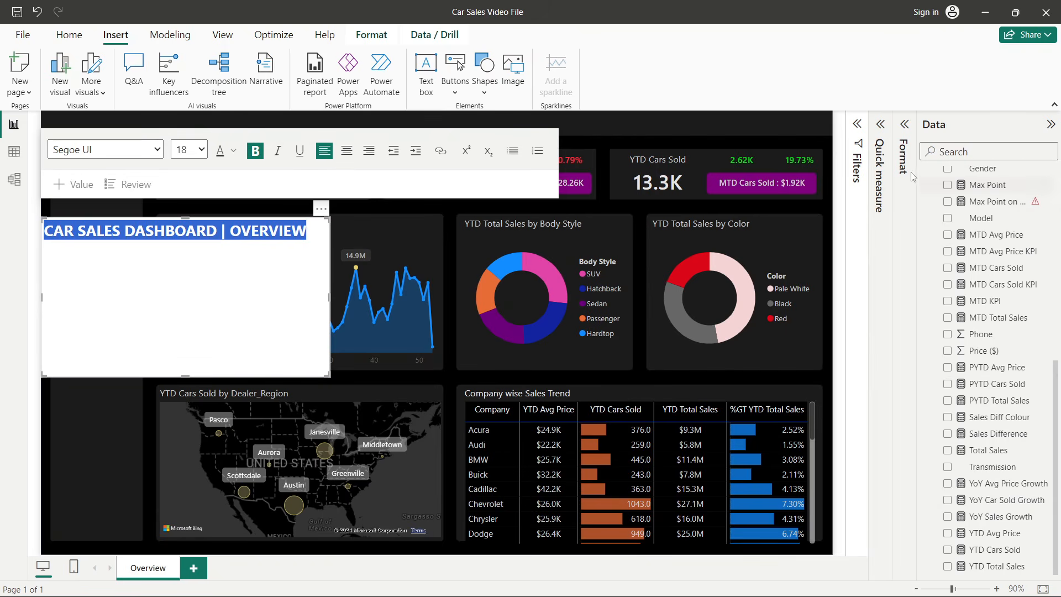
- Turn off the background effect of the title text box in the format settings
left_click(910, 132)
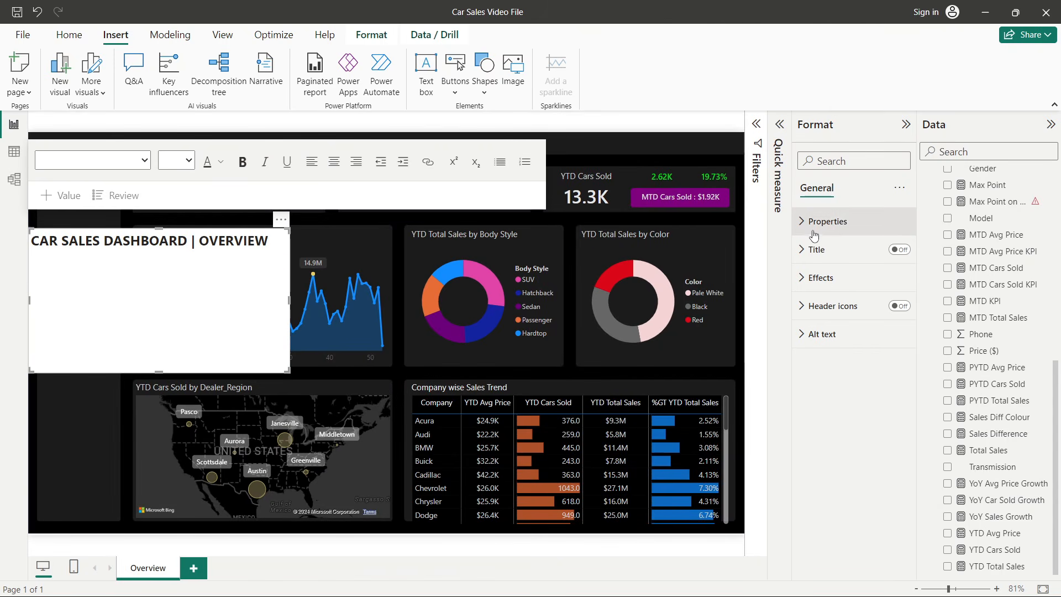
left_click(832, 277)
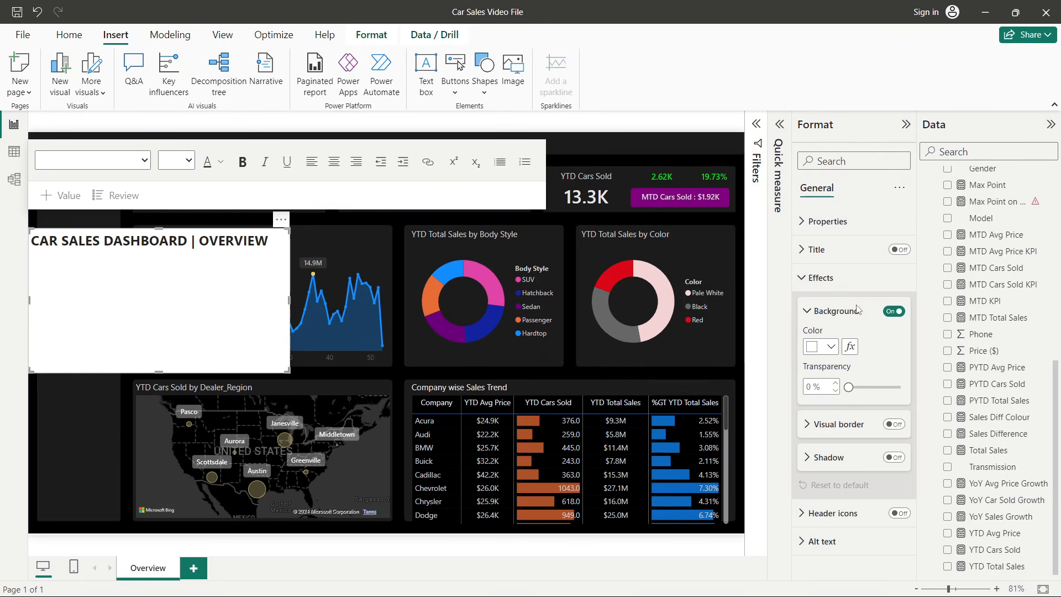
left_click(892, 312)
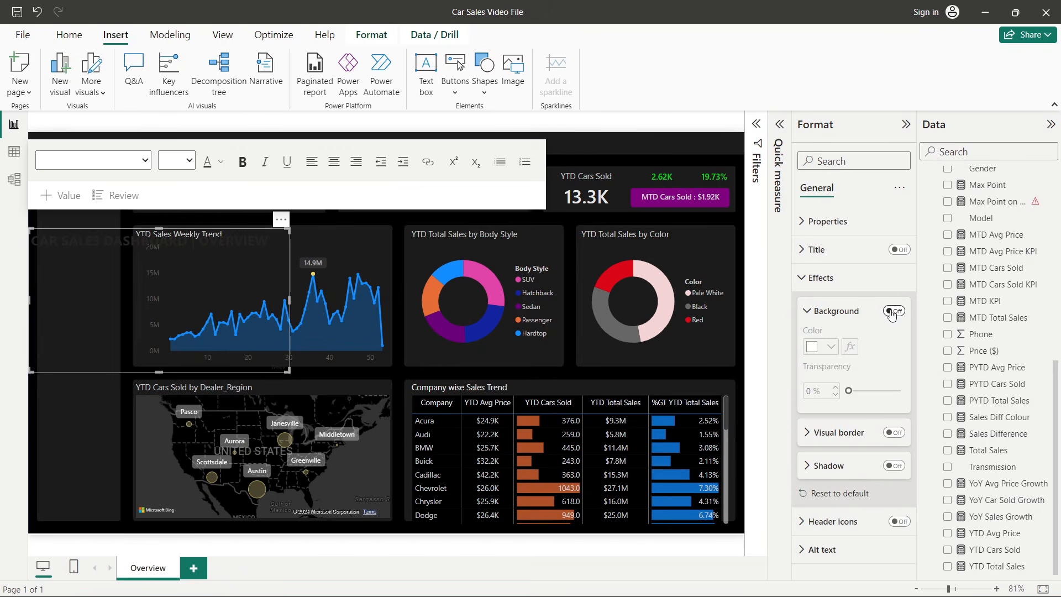
- Set the title text's font colour to white
triple_click(200, 237)
left_click(221, 161)
left_click(235, 211)
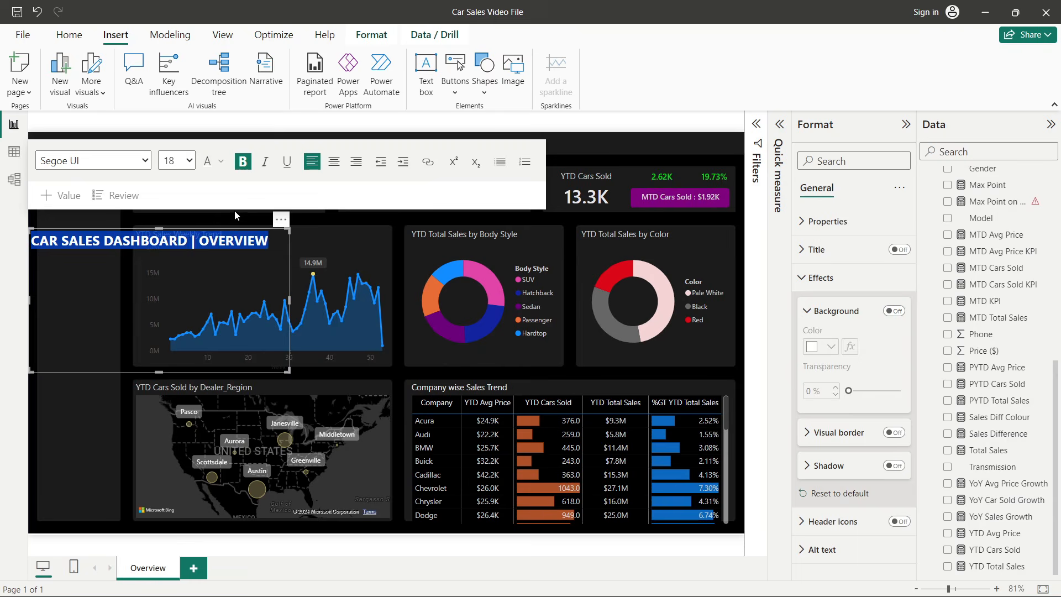
- Move the title text box to the top centre of the canvas above the KPI cards
left_click(183, 280)
left_click_drag(158, 371, 418, 160)
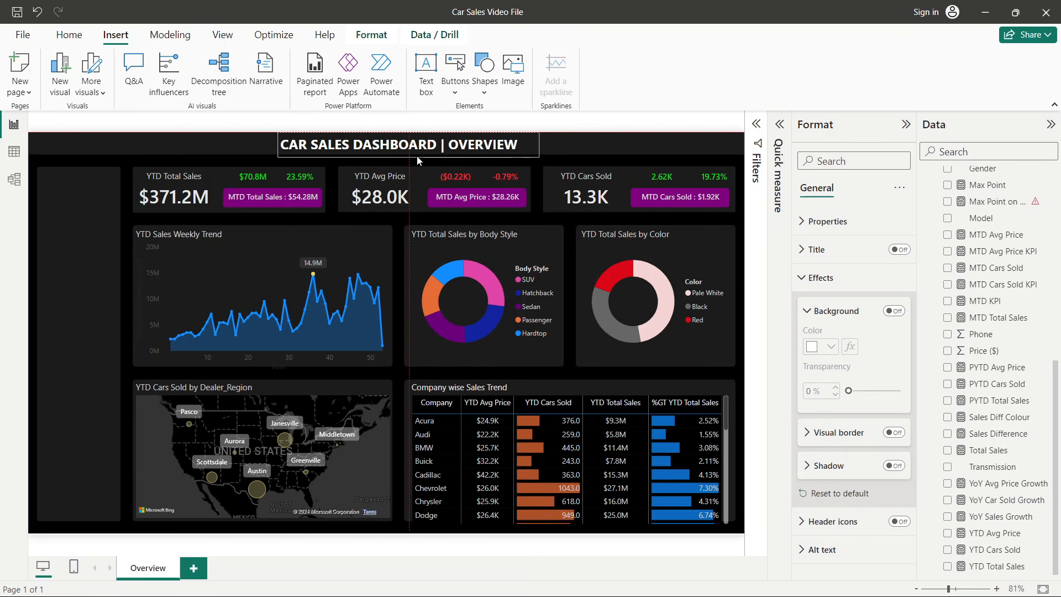
left_click(399, 254)
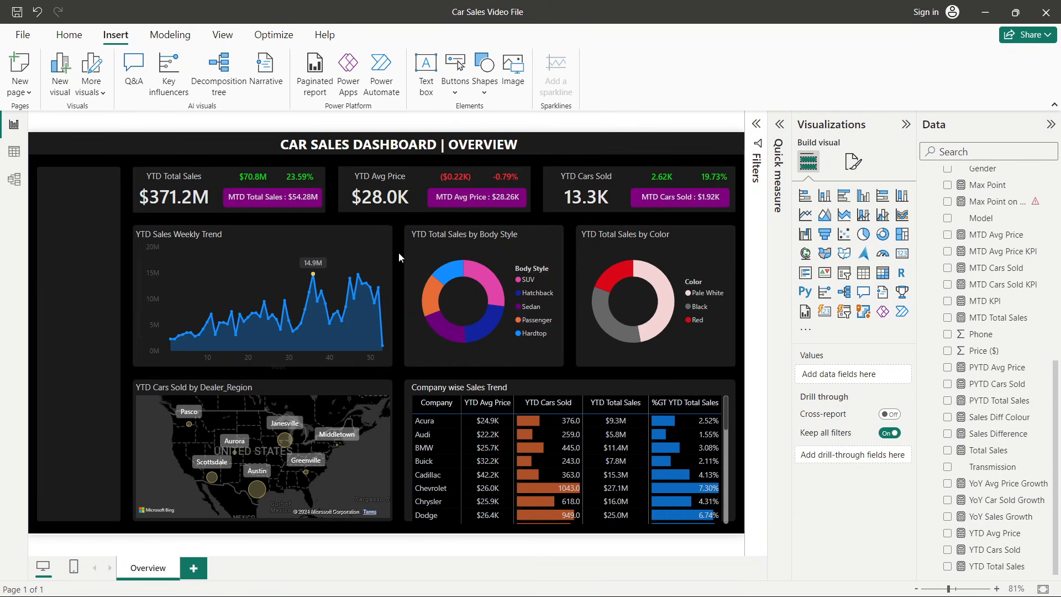
key("alt+Tab")
key("alt+Tab")
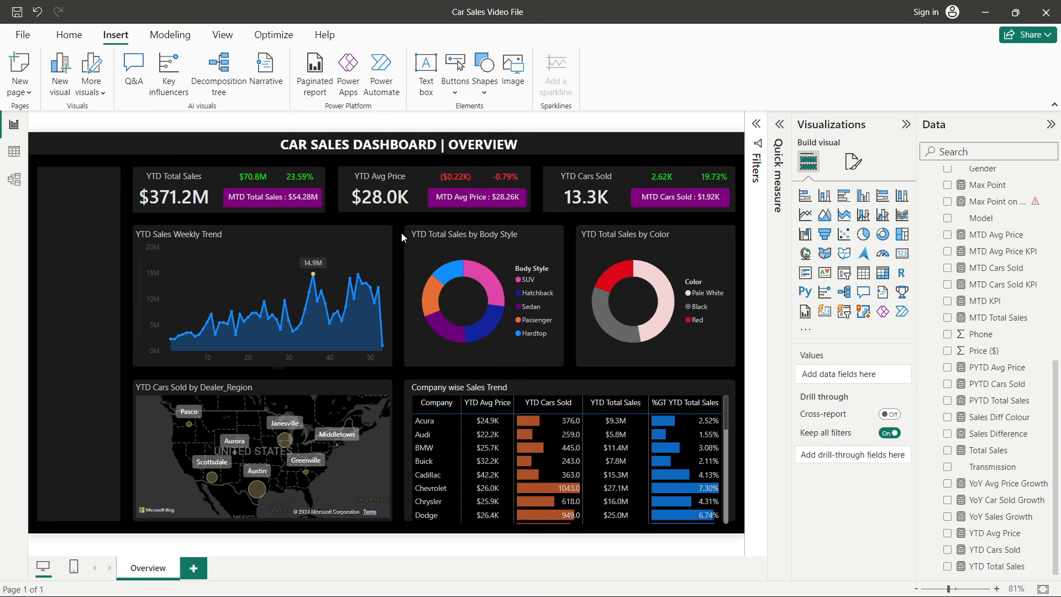
- Apply a different light font colour from the palette to the whole title text
triple_click(416, 143)
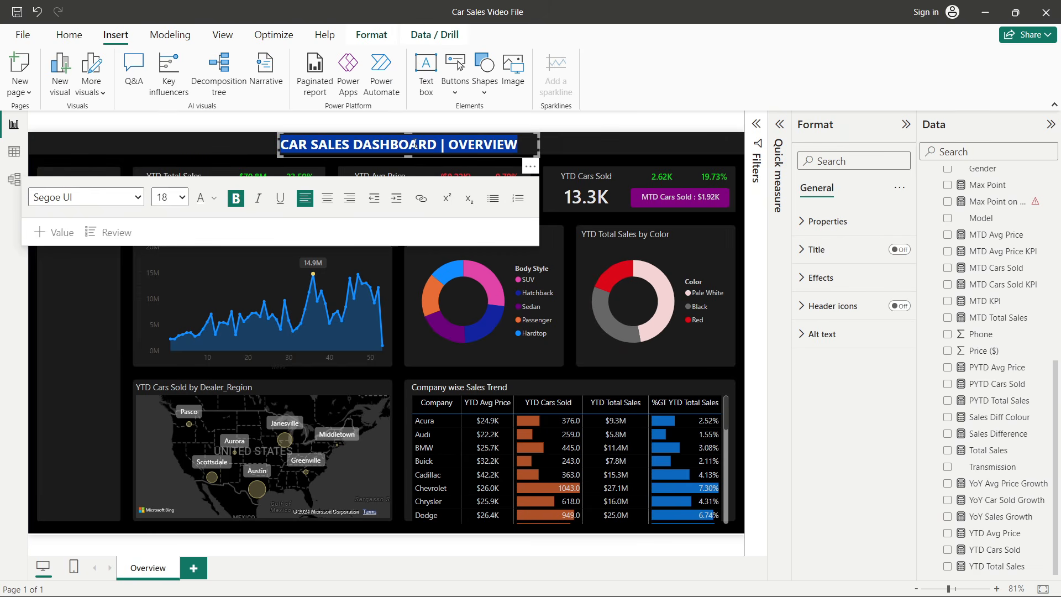
left_click(214, 197)
left_click(228, 276)
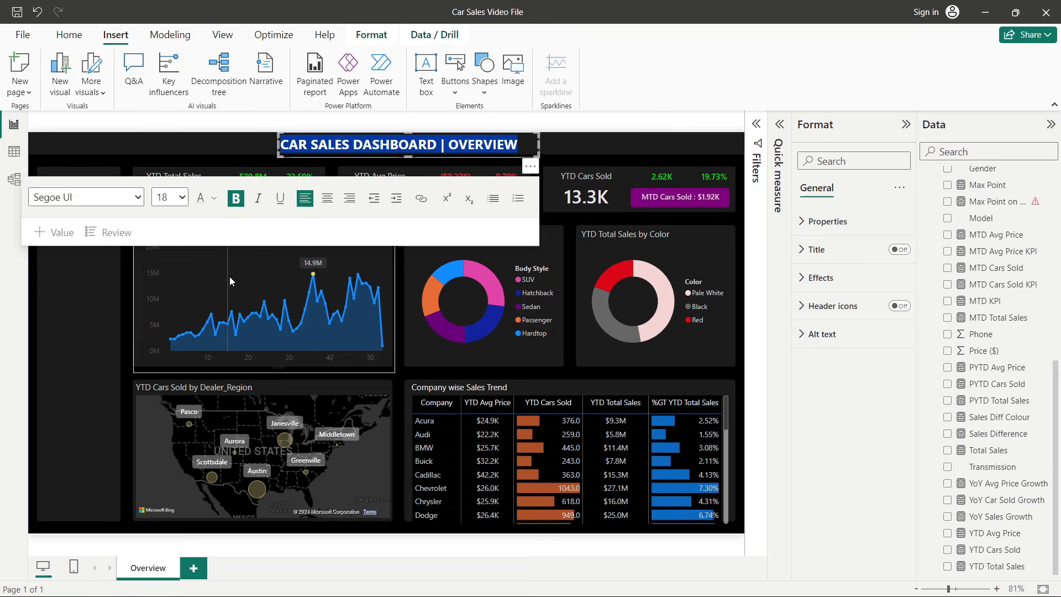
left_click(399, 268)
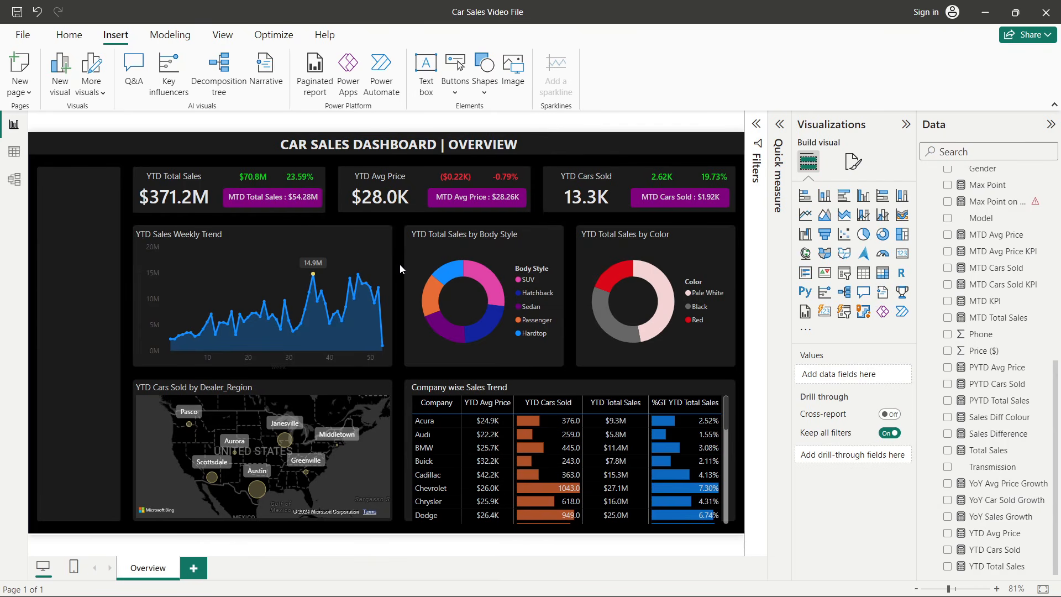
left_click(906, 124)
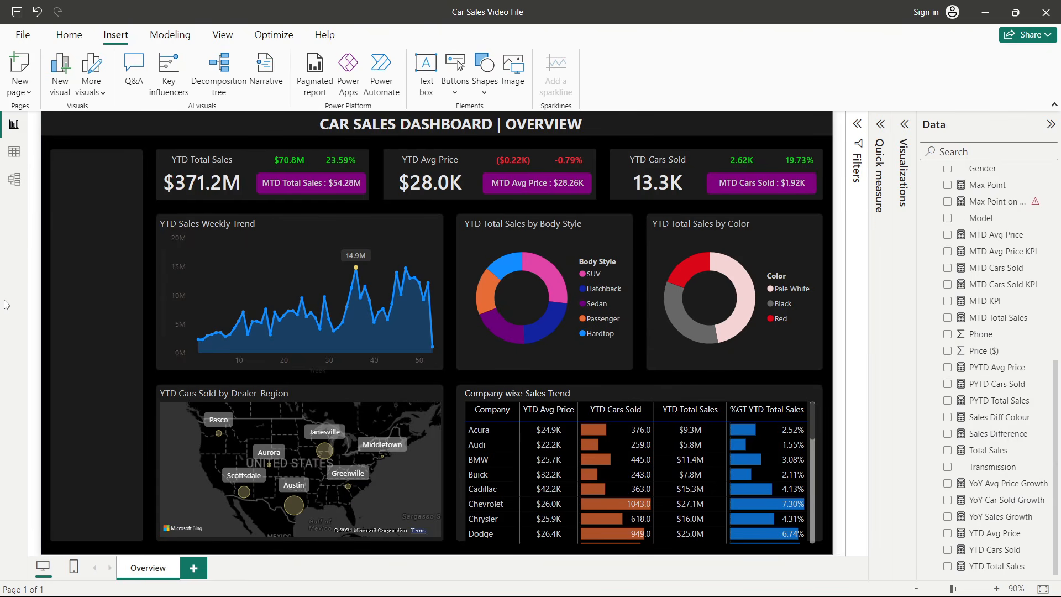
- Compare the working report with the reference dashboard's layout and filter panel
key("alt+Tab")
key("alt+Tab")
key("alt+Tab")
key("alt+Tab")
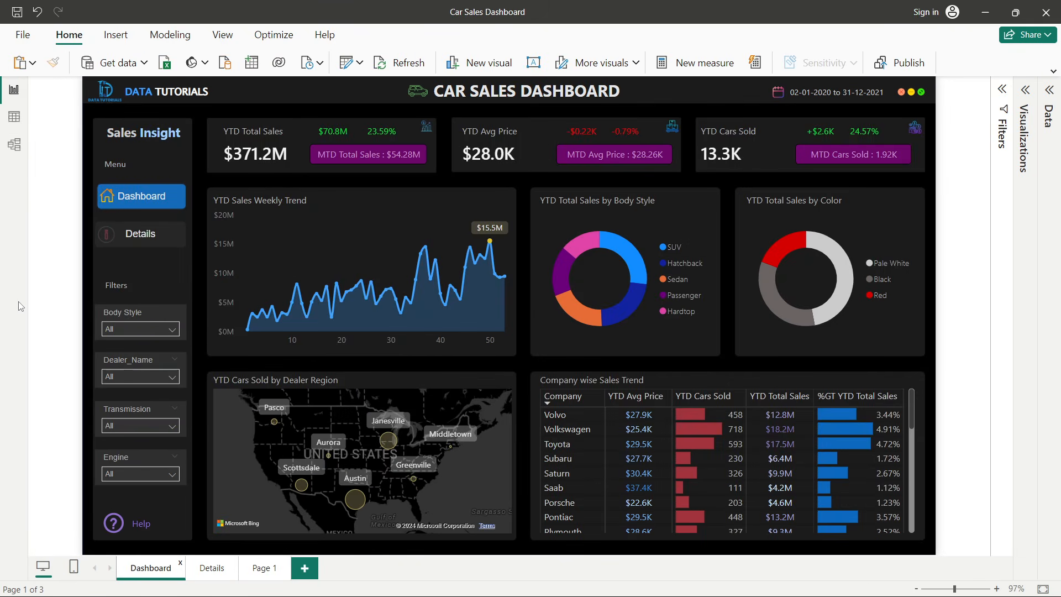
key("alt+Tab")
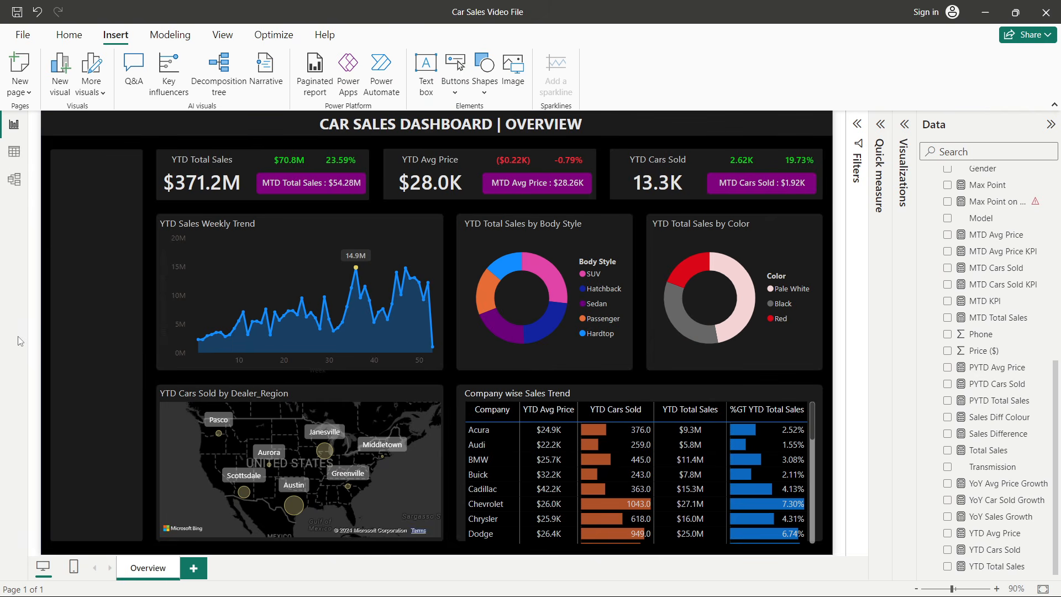
- Insert a slicer visual and add the Body Style field to it
left_click(1054, 104)
left_click(905, 90)
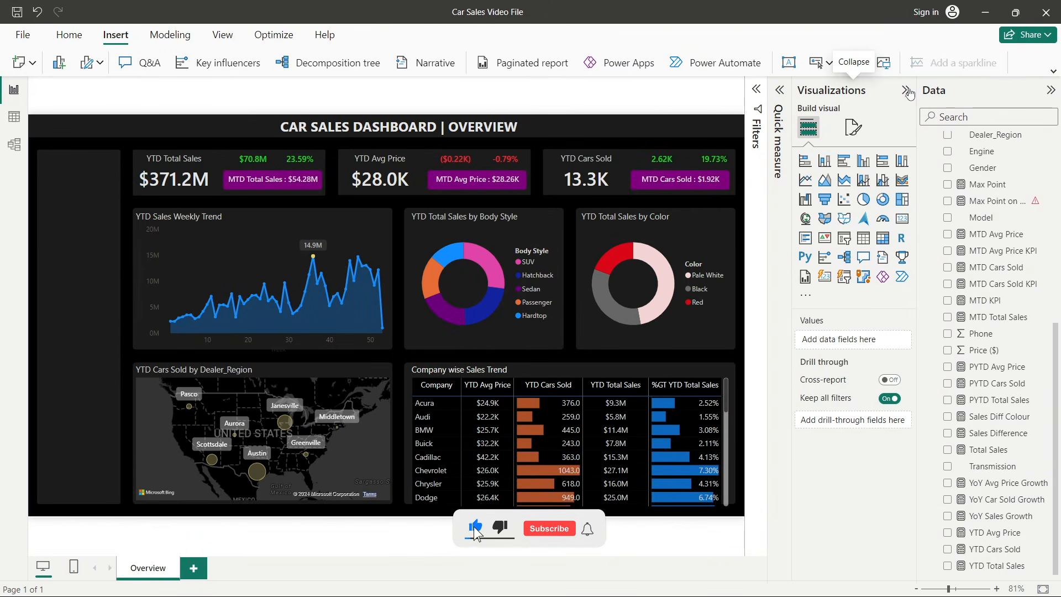
left_click(839, 242)
left_click_drag(140, 275, 206, 300)
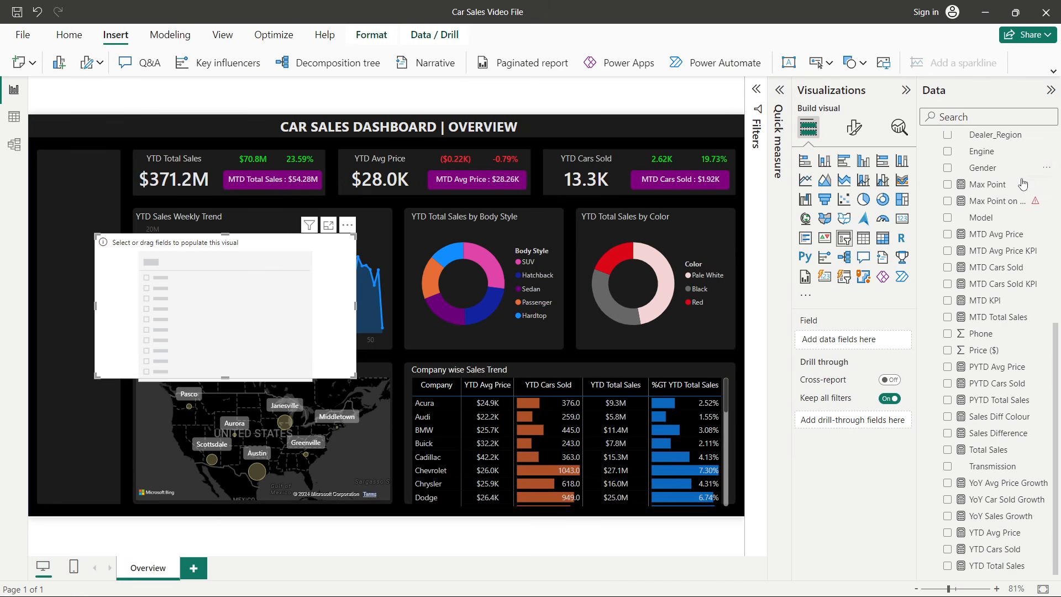
scroll(998, 254, "up", 10)
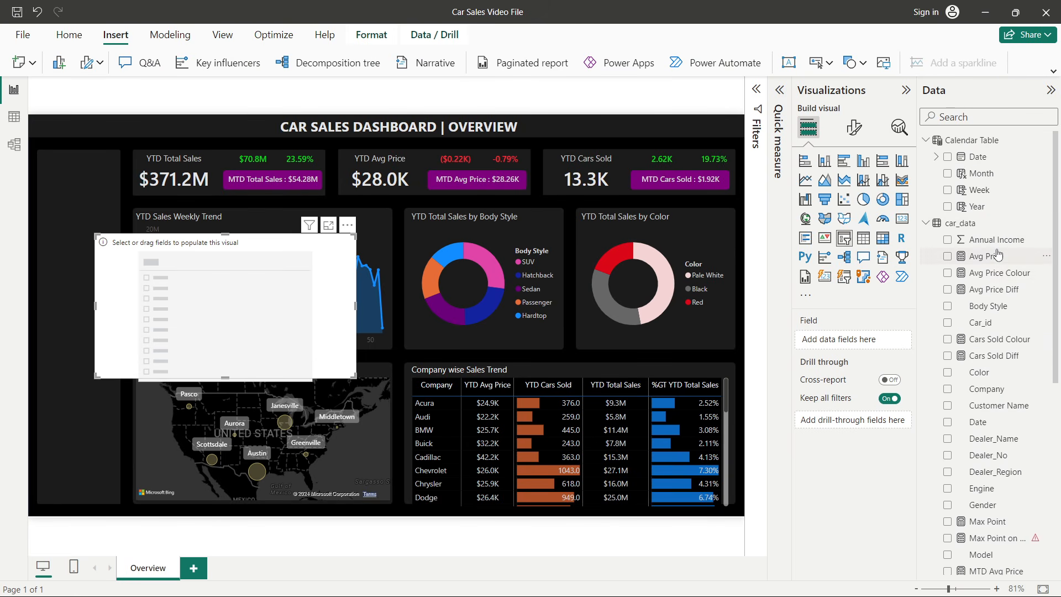
left_click(963, 118)
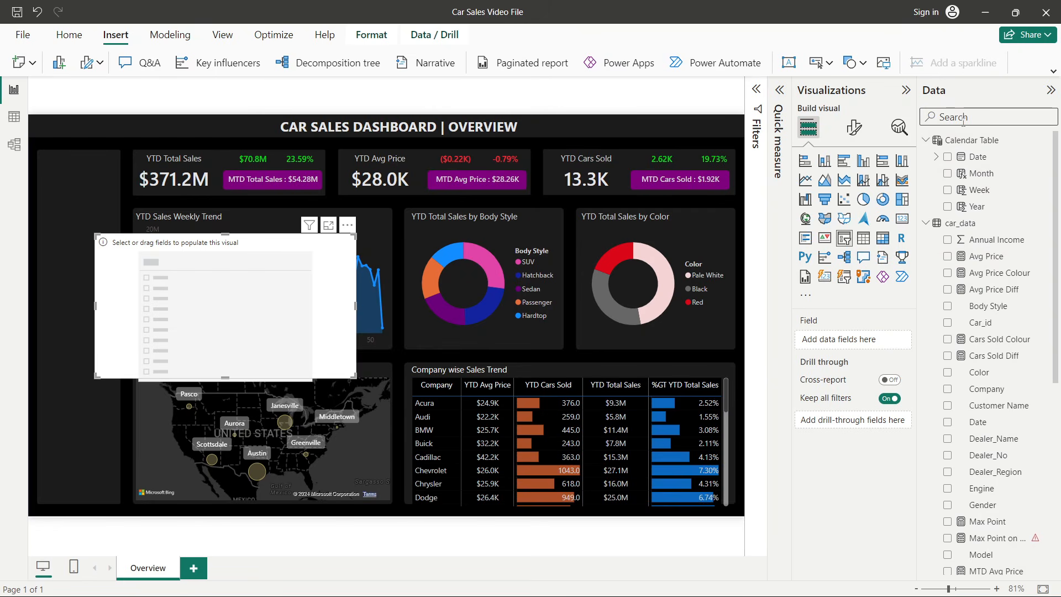
type("b")
left_click_drag(989, 323, 268, 287)
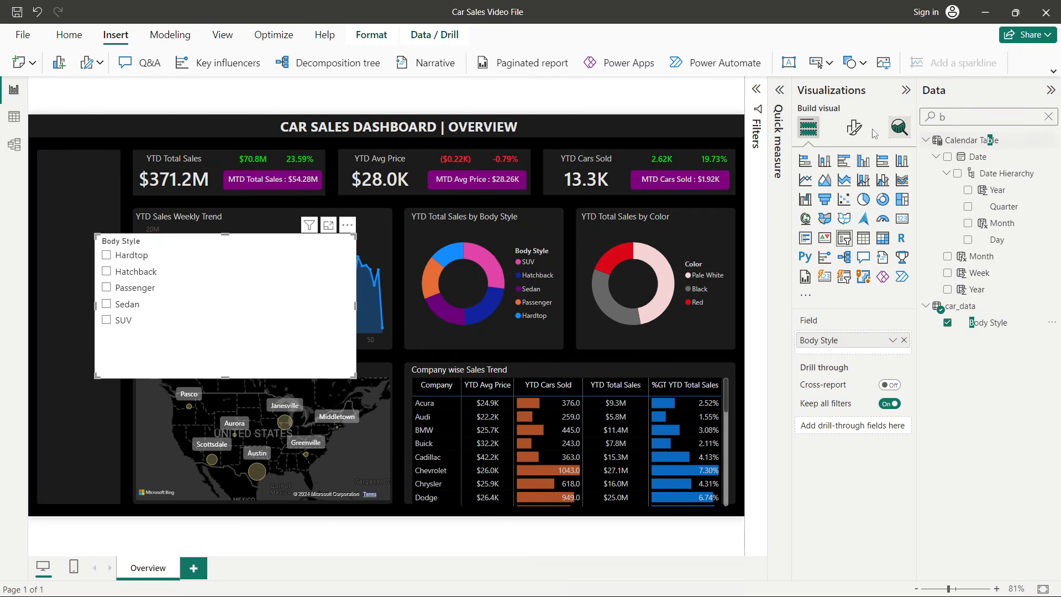
- Set the Body Style slicer's style to Dropdown in its slicer settings
left_click(855, 131)
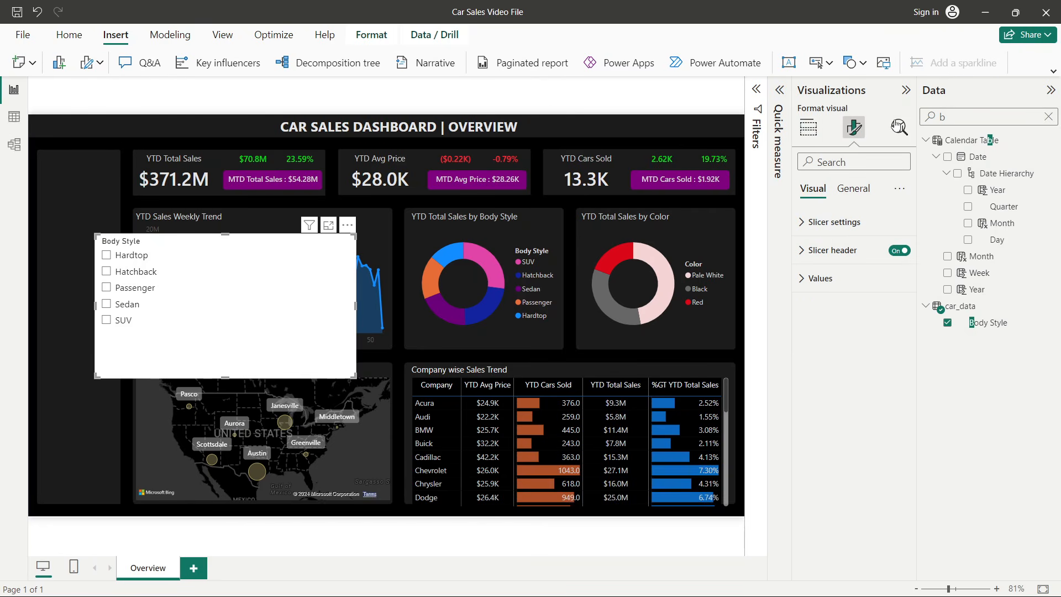
left_click(874, 222)
left_click(828, 292)
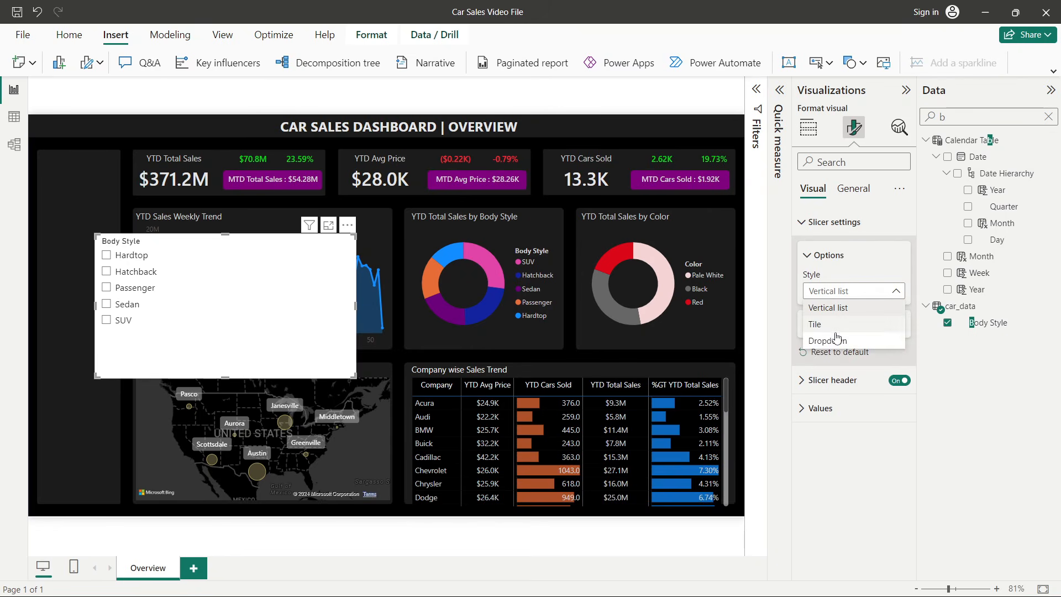
left_click(835, 339)
left_click(828, 327)
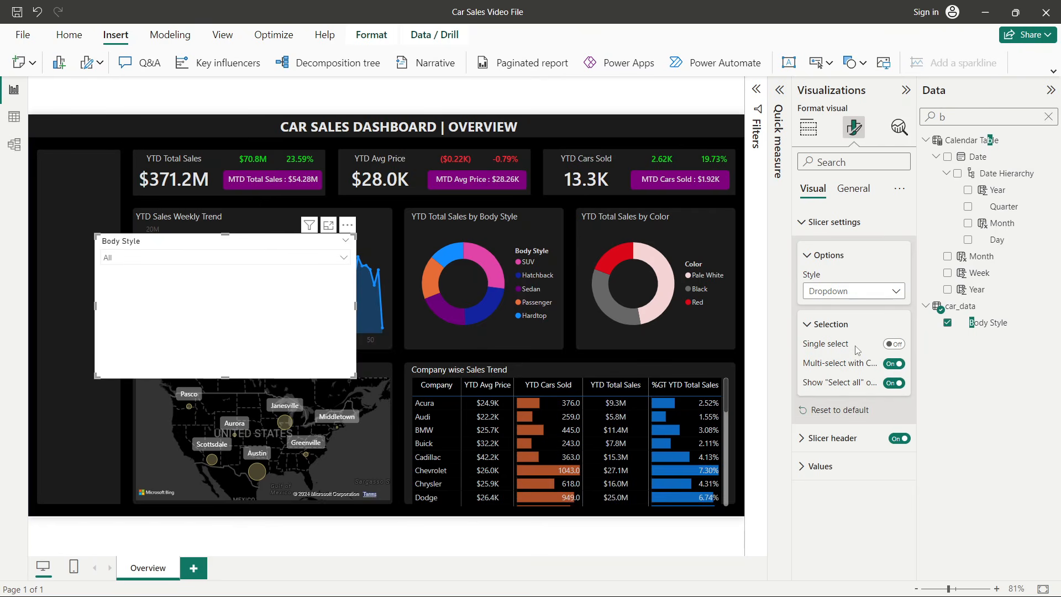
left_click(836, 326)
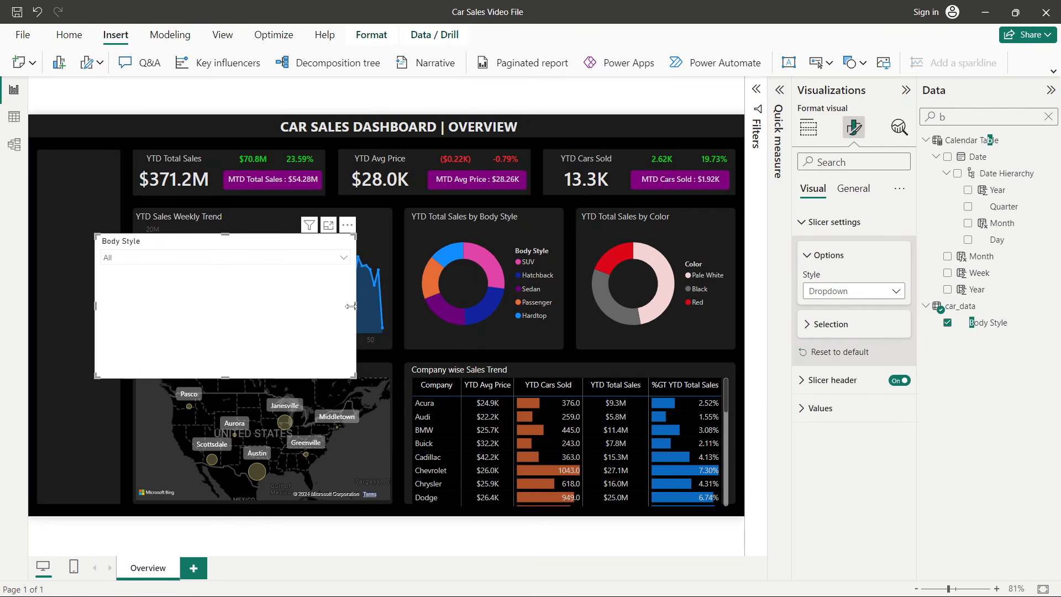
- Resize the Body Style slicer into a small box inside the left filter panel
left_click_drag(355, 306, 131, 379)
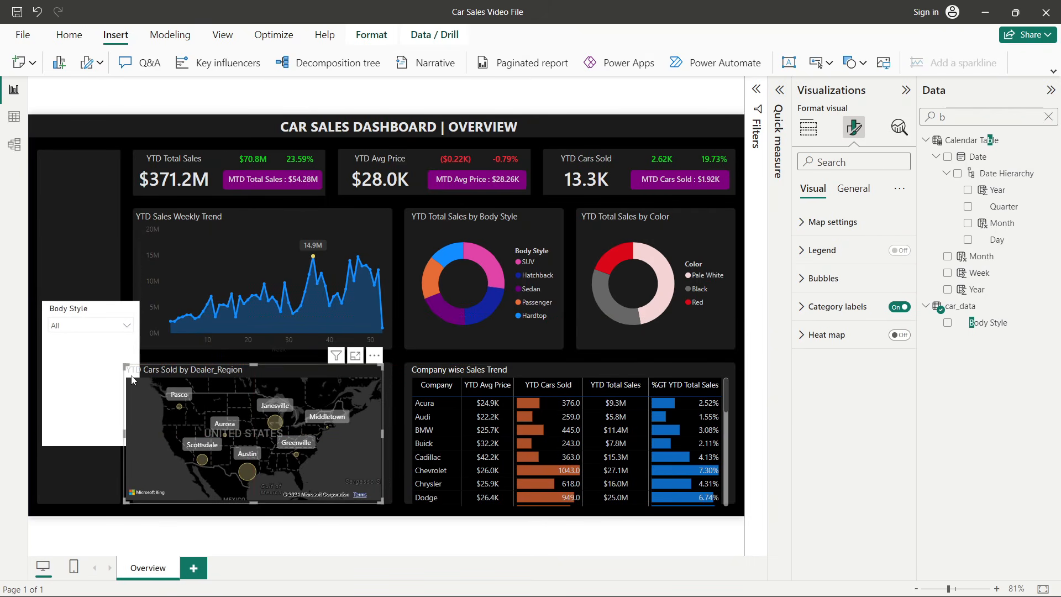
key("ctrl+z")
left_click(118, 364)
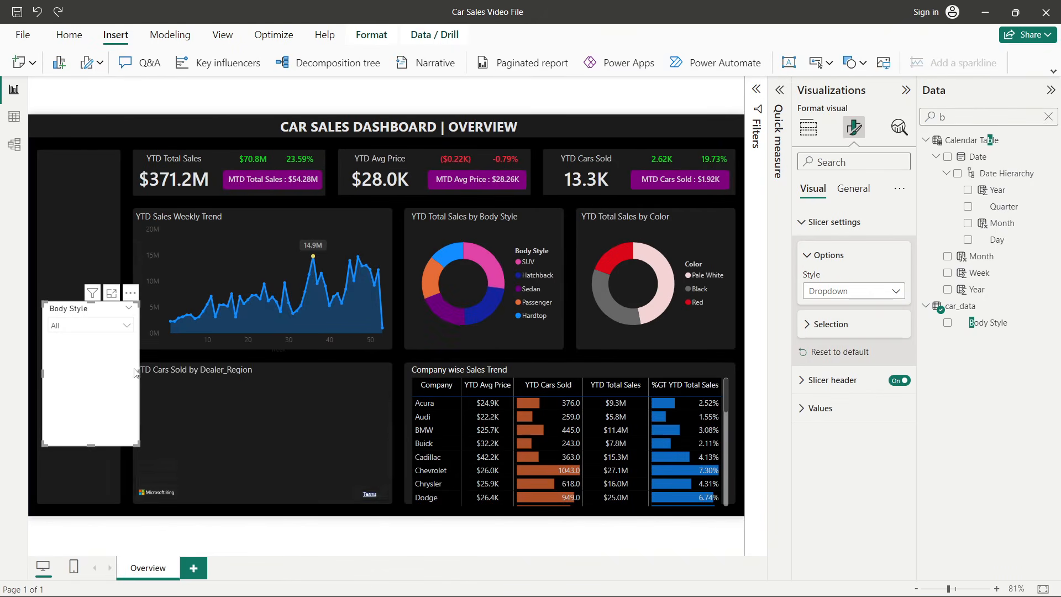
left_click_drag(140, 374, 115, 377)
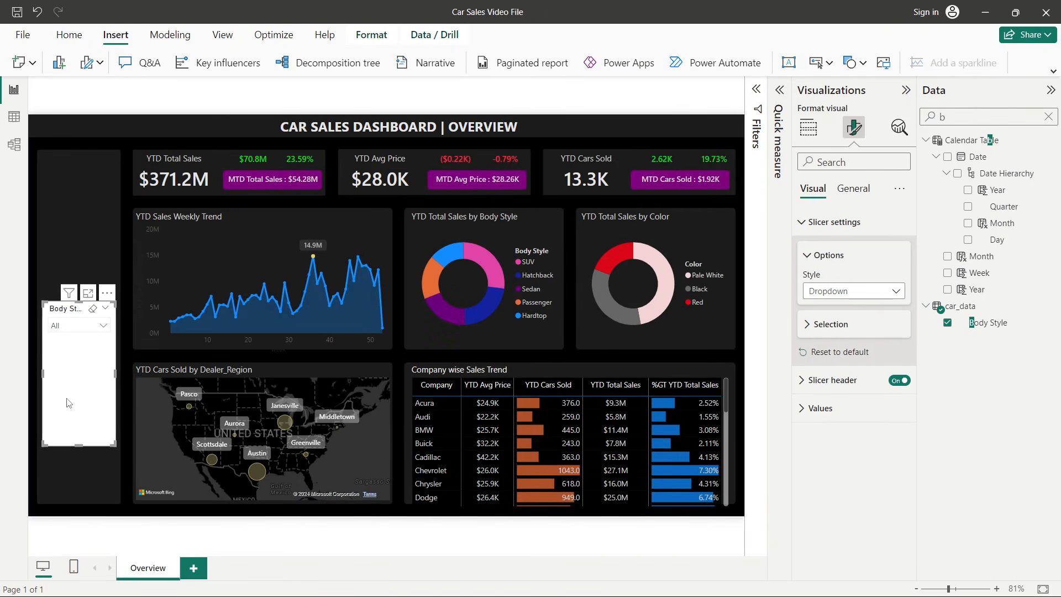
key("Left")
left_click_drag(79, 447, 85, 340)
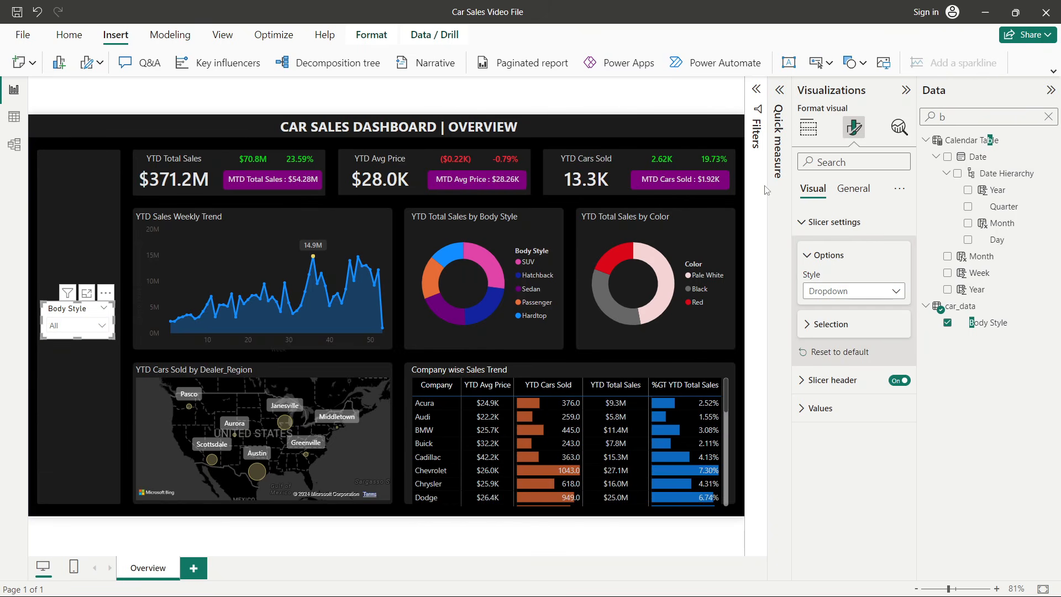
- Set the slicer's background effect colour to a dark grey from the palette
left_click(827, 222)
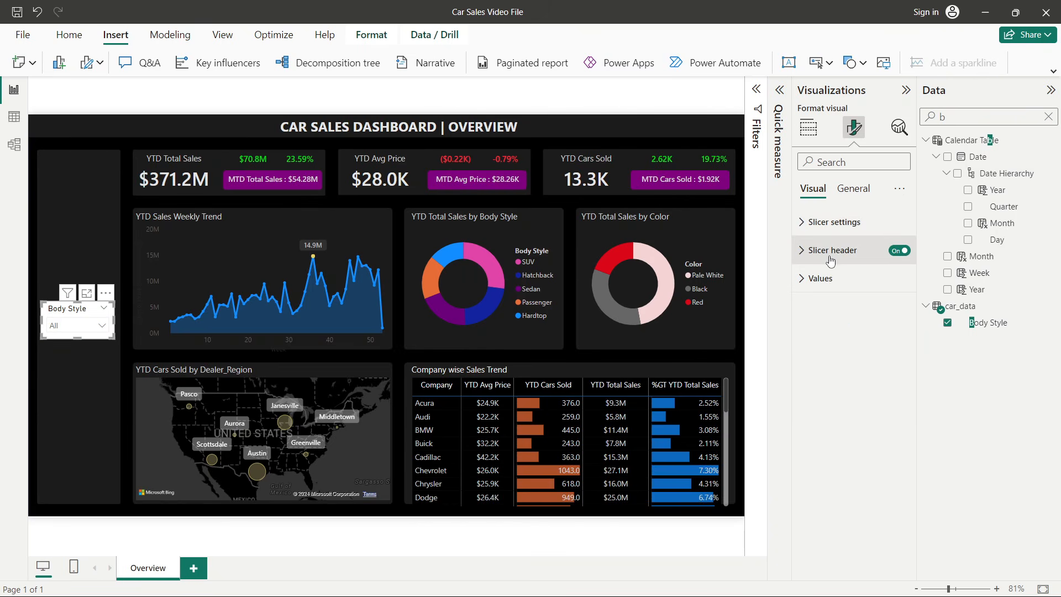
left_click(852, 189)
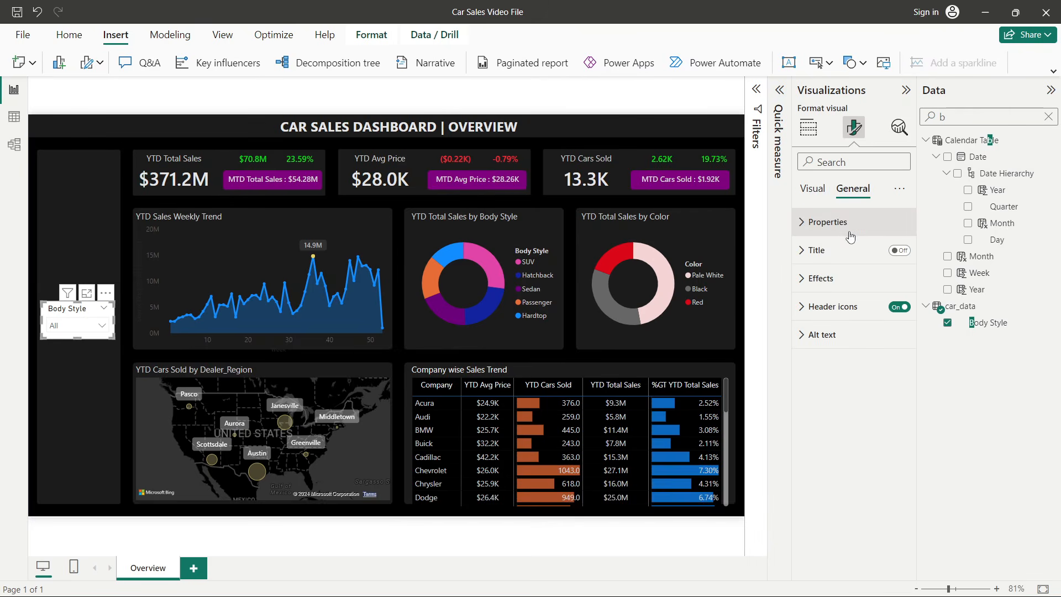
left_click(819, 278)
left_click(822, 349)
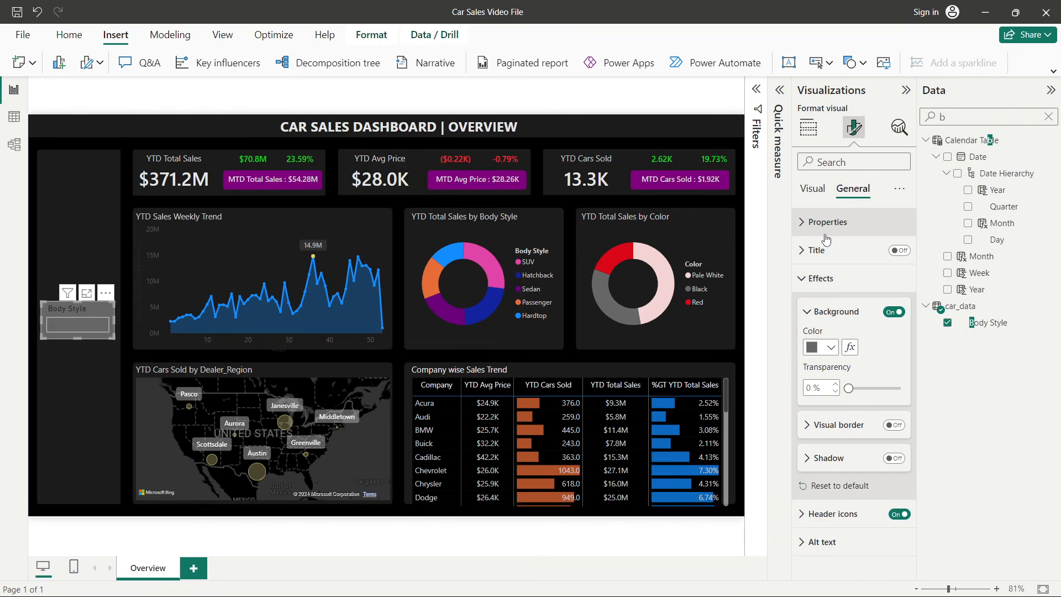
left_click(827, 348)
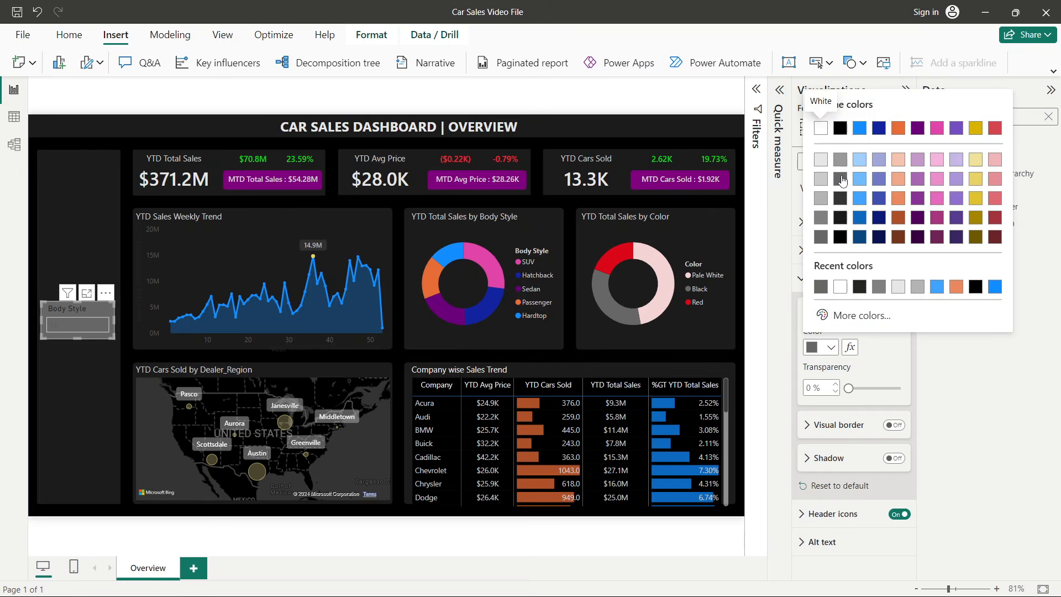
left_click(841, 199)
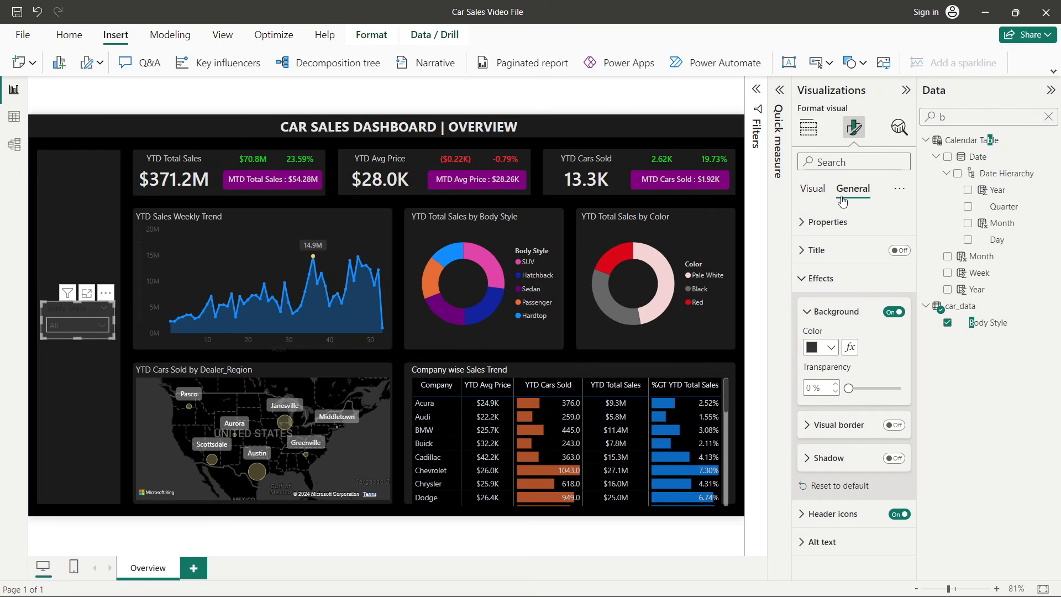
left_click(819, 348)
left_click(839, 210)
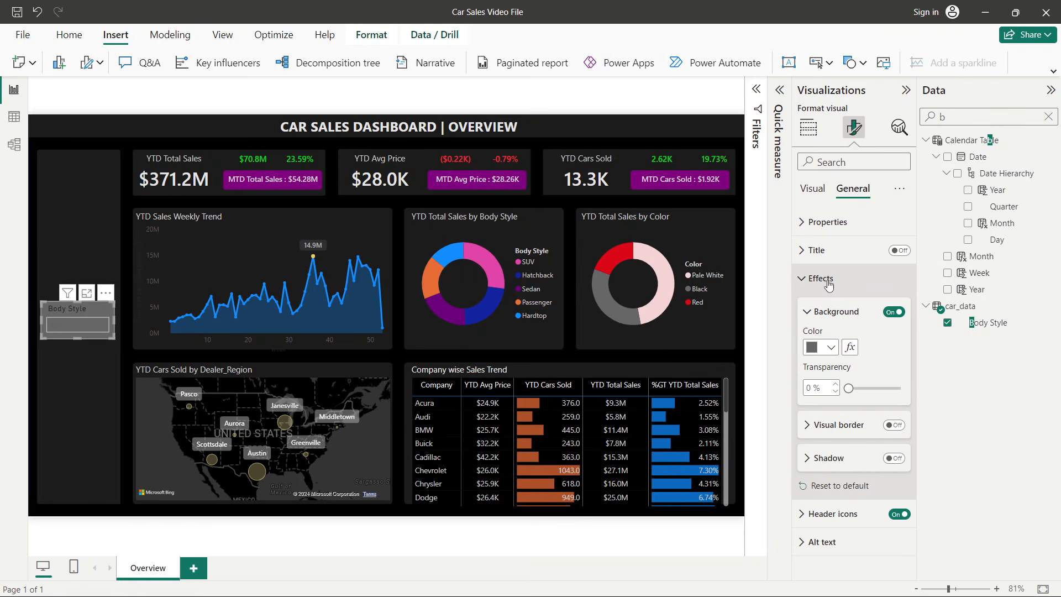
left_click(831, 348)
left_click(841, 202)
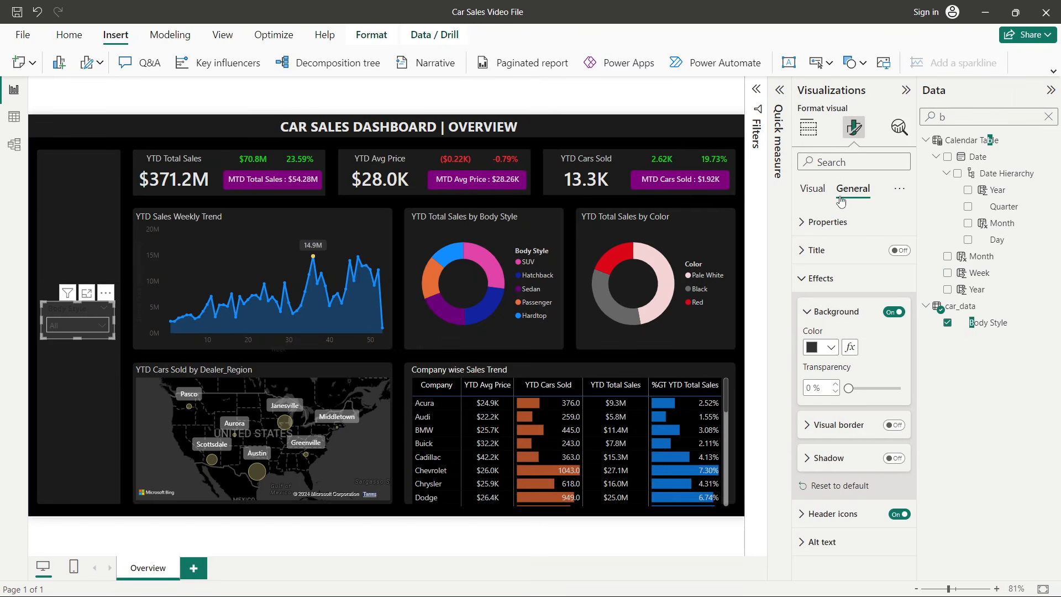
- Set the slicer values' font colour to a light grey
left_click(812, 189)
left_click(821, 278)
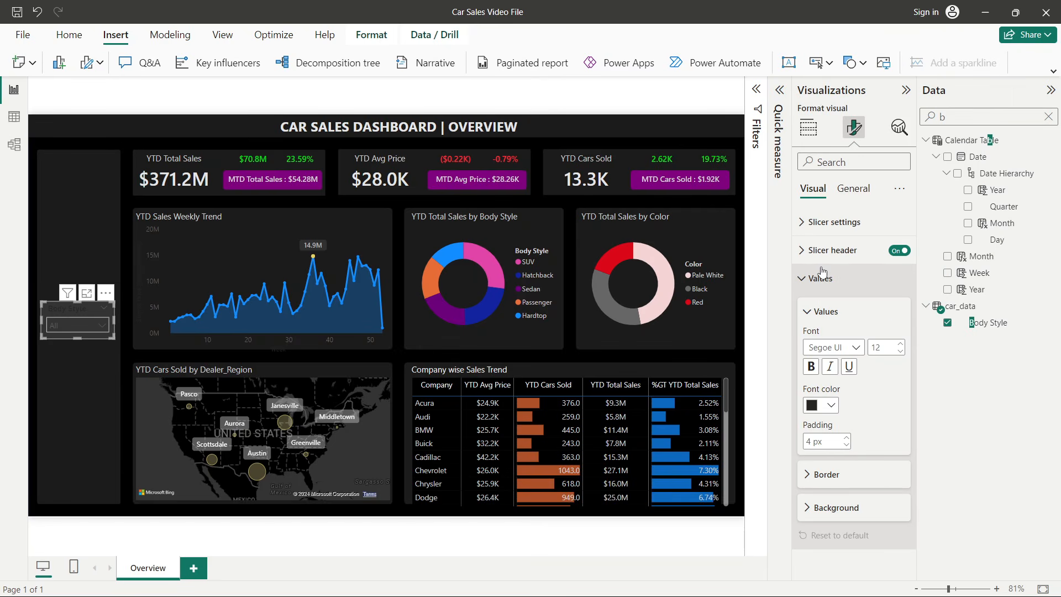
left_click(829, 405)
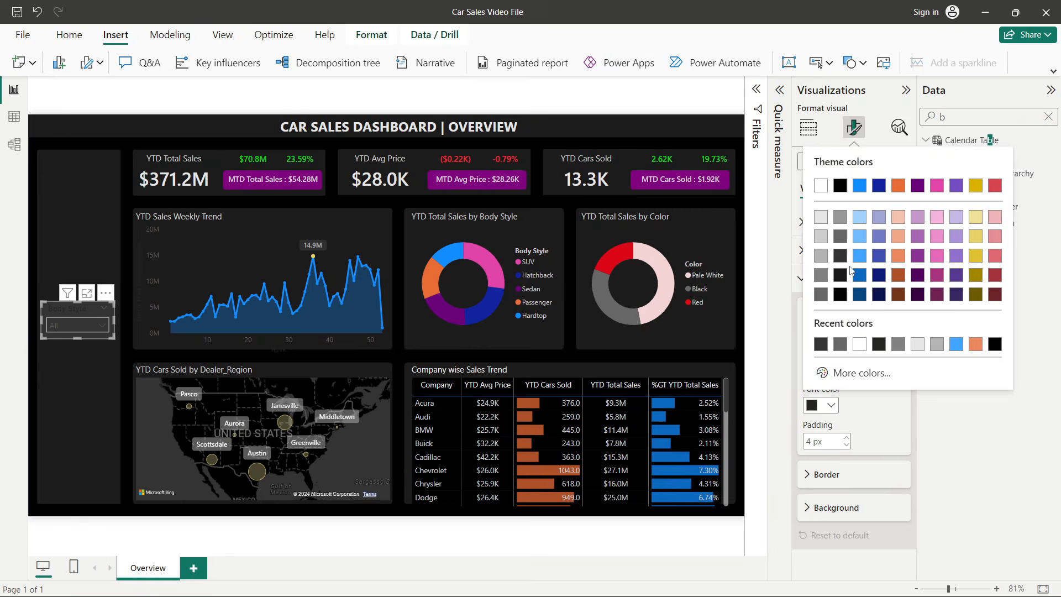
left_click(822, 219)
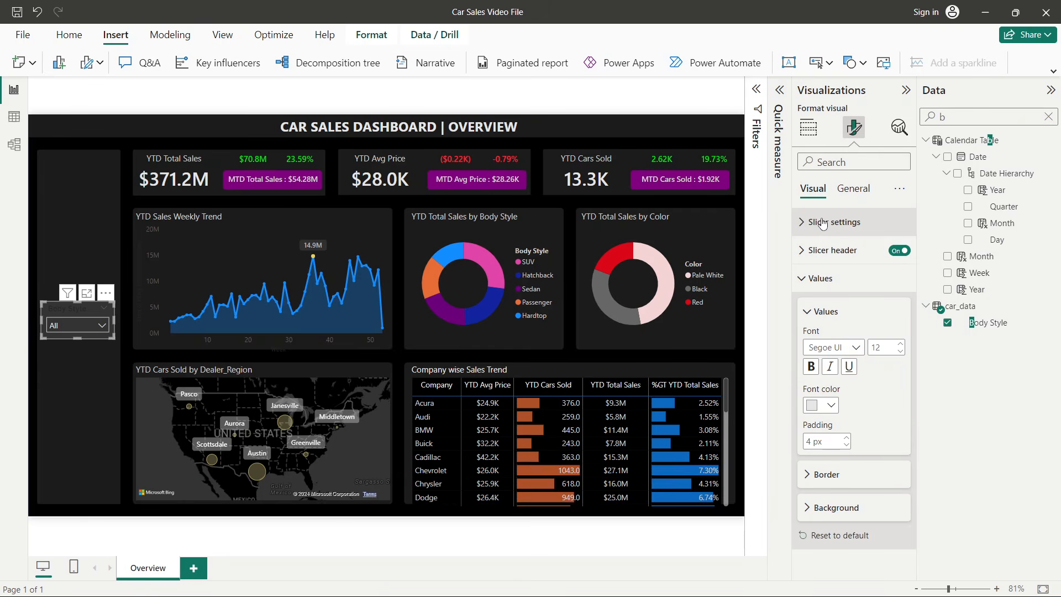
- Format the slicer header text in light grey, Segoe UI font, size 10
left_click(821, 278)
left_click(831, 250)
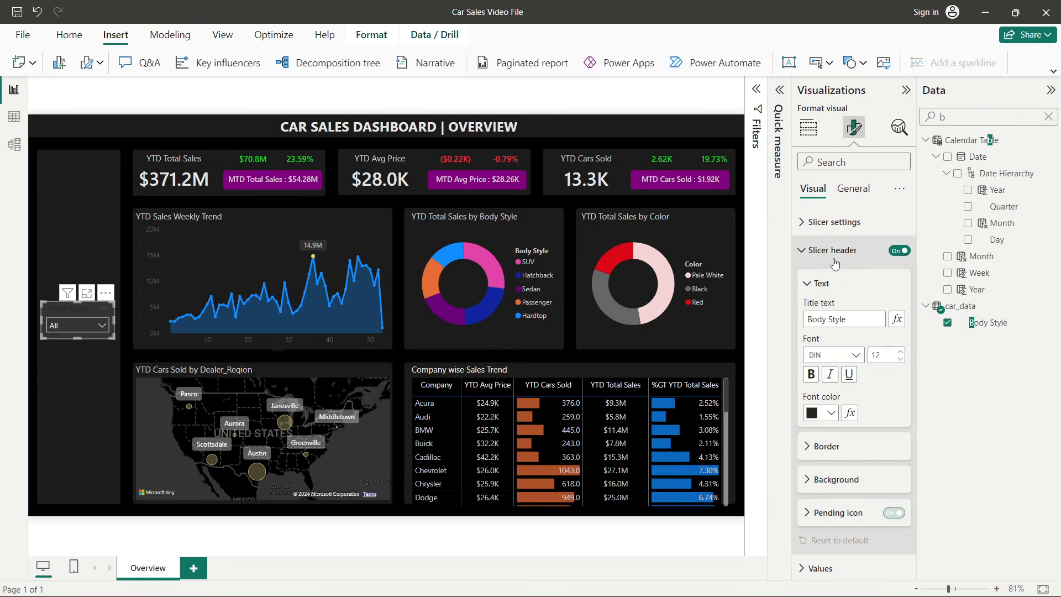
left_click(829, 413)
left_click(820, 221)
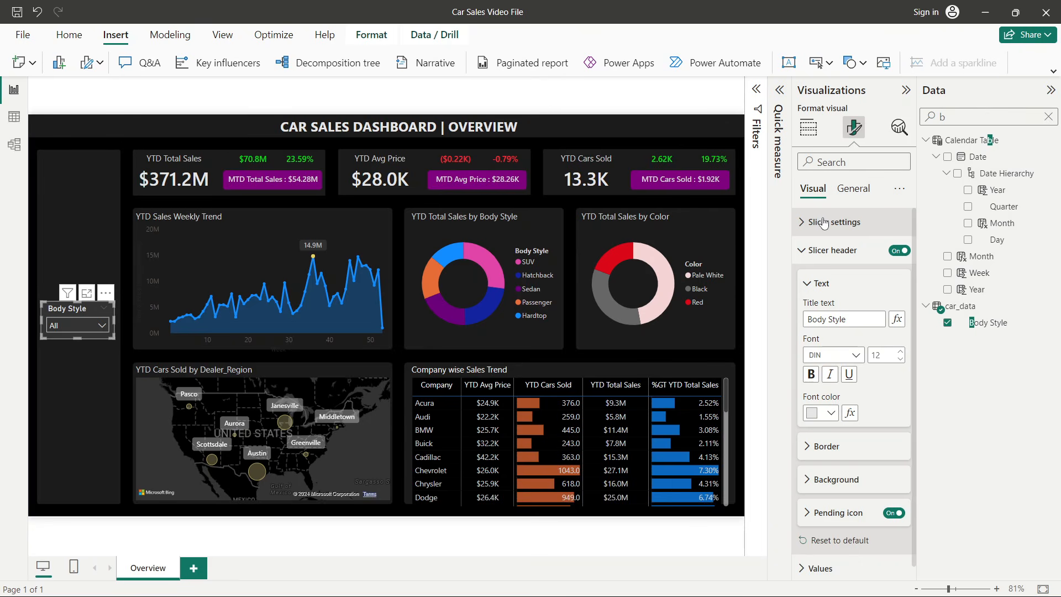
left_click(856, 355)
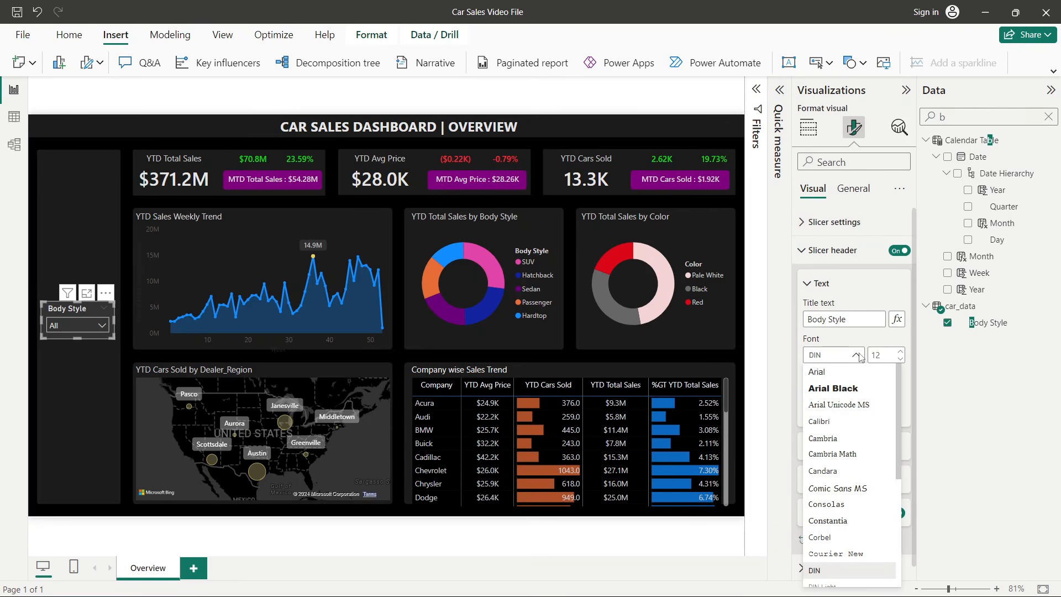
scroll(834, 442, "down", 3)
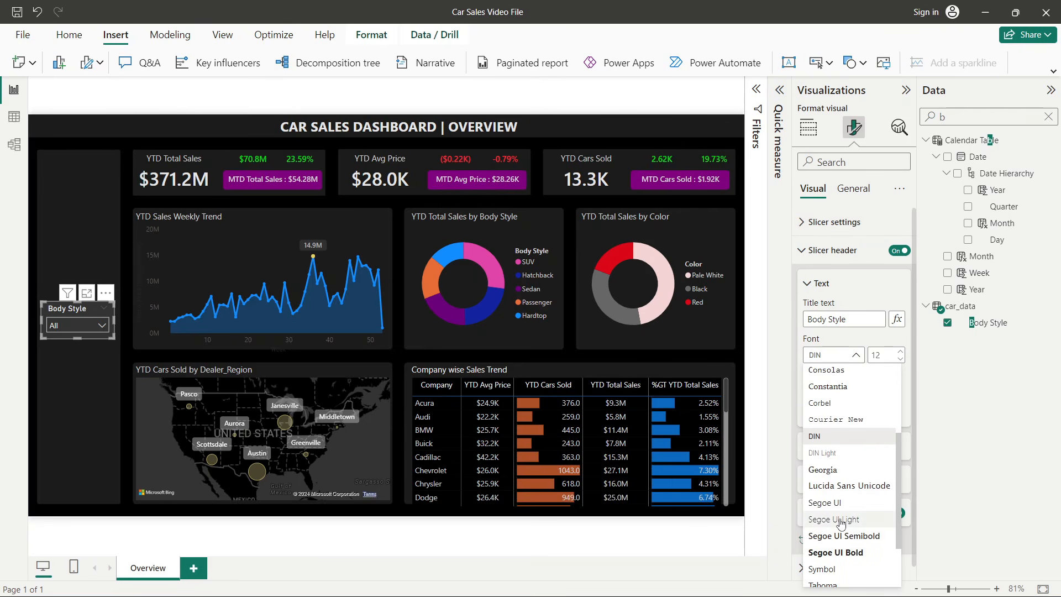
left_click(840, 504)
left_click(900, 359)
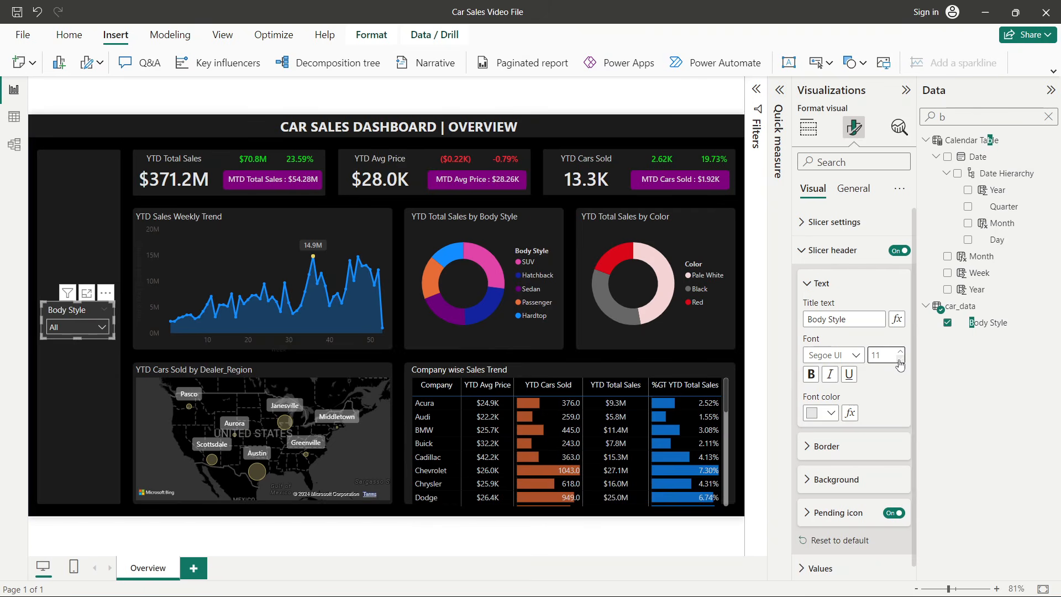
left_click(900, 359)
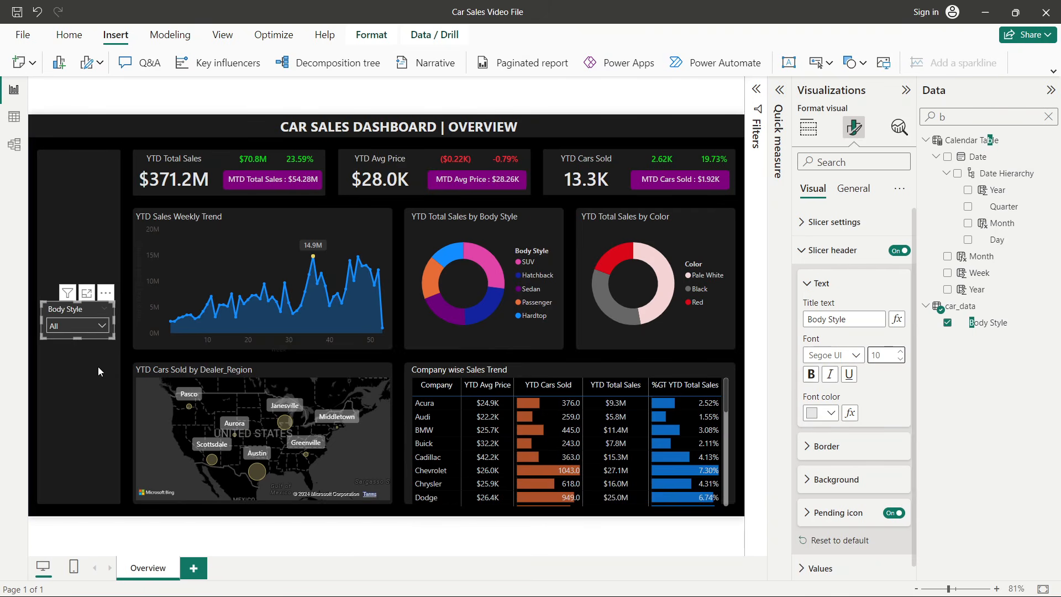
- Open and close the slicer's dropdown to check its appearance
left_click(82, 325)
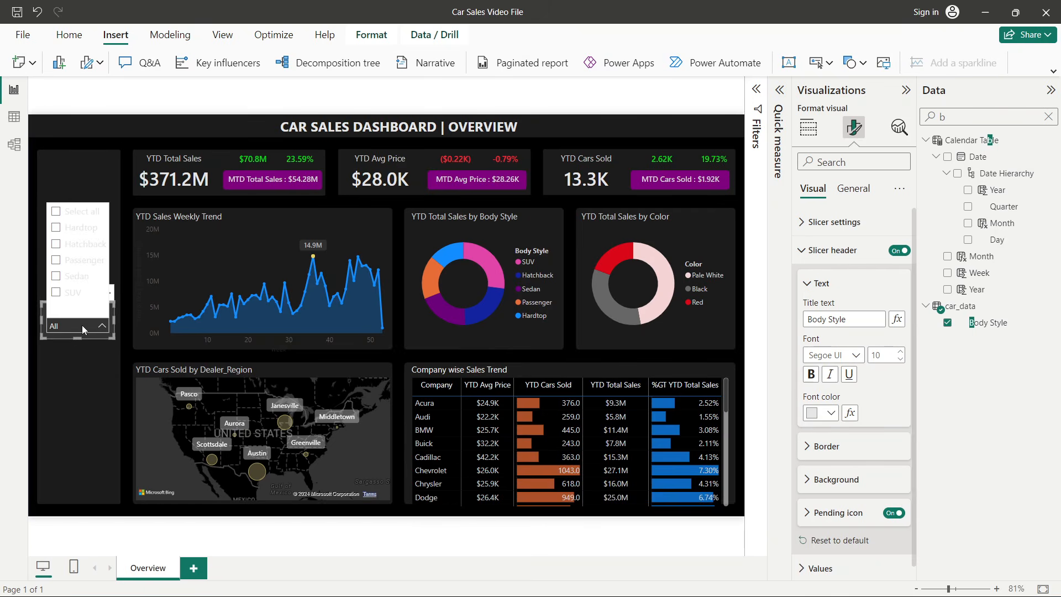
left_click(76, 327)
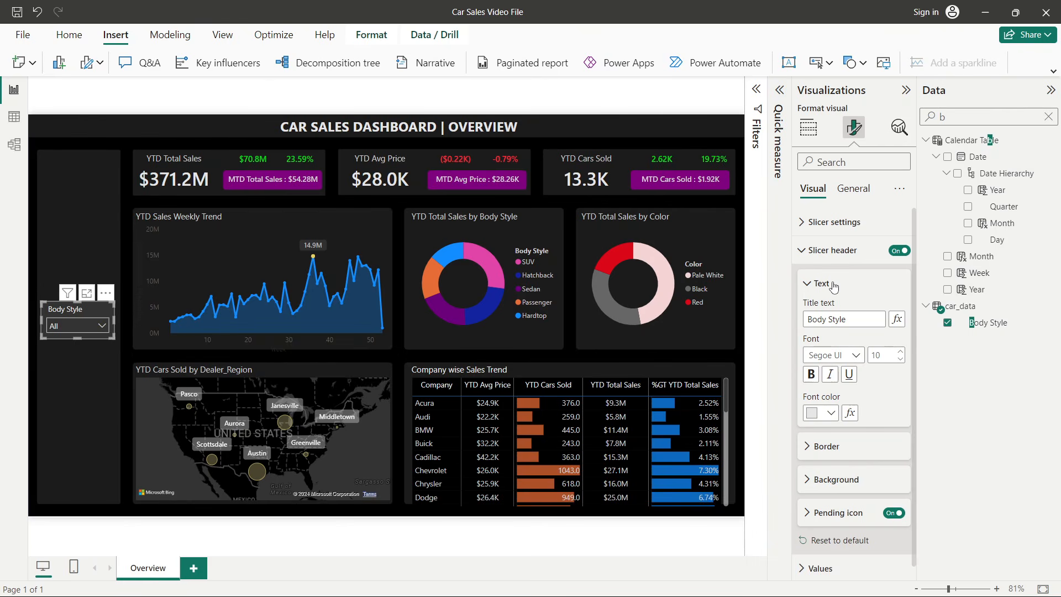
left_click(851, 257)
left_click(851, 257)
- Set the slicer values' background colour to a dark grey from the palette
left_click(832, 250)
left_click(820, 278)
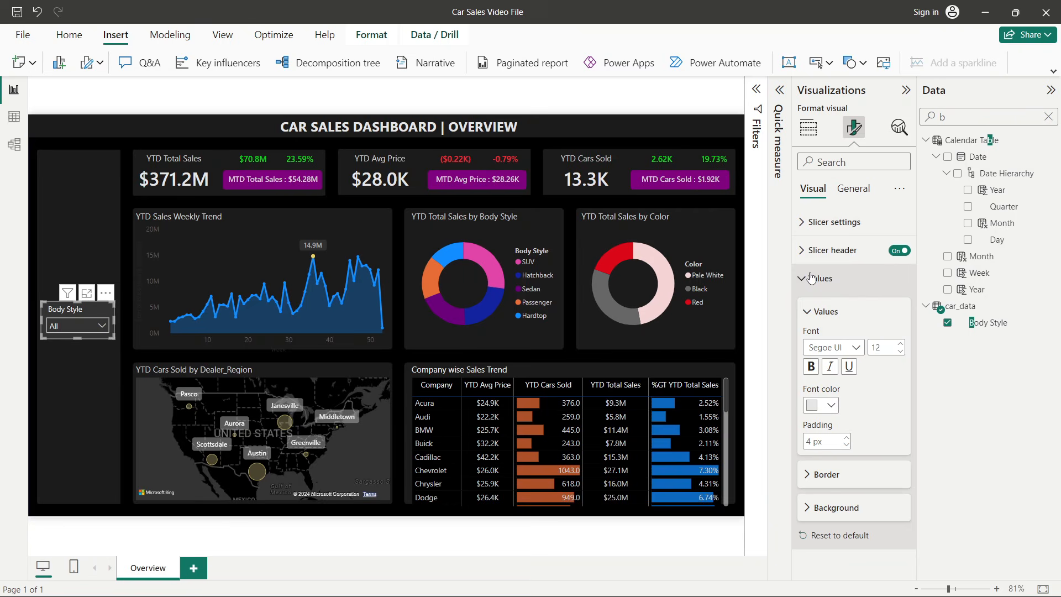
left_click(834, 509)
left_click(829, 532)
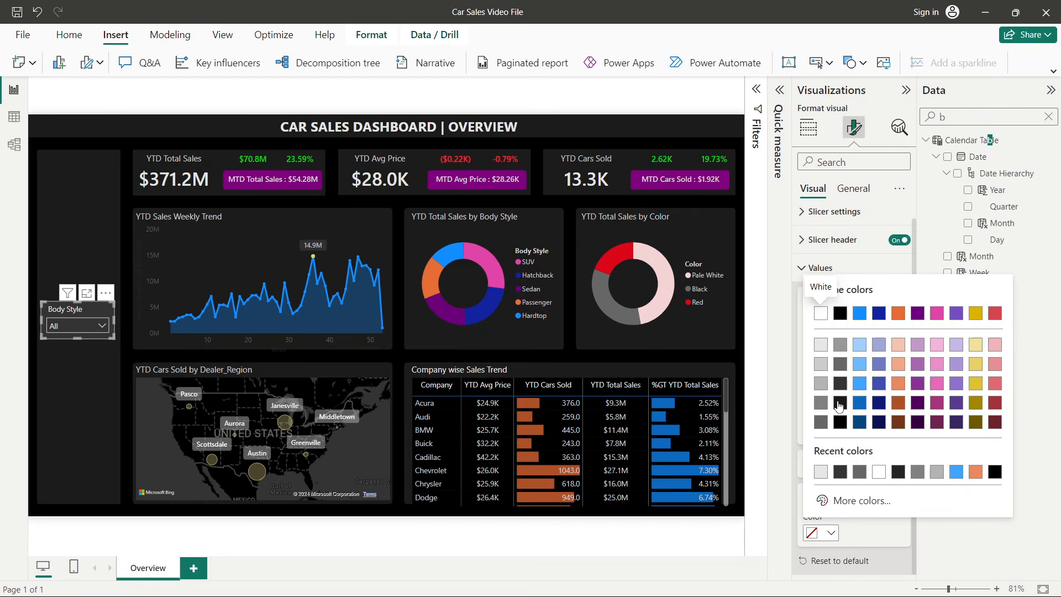
left_click(840, 367)
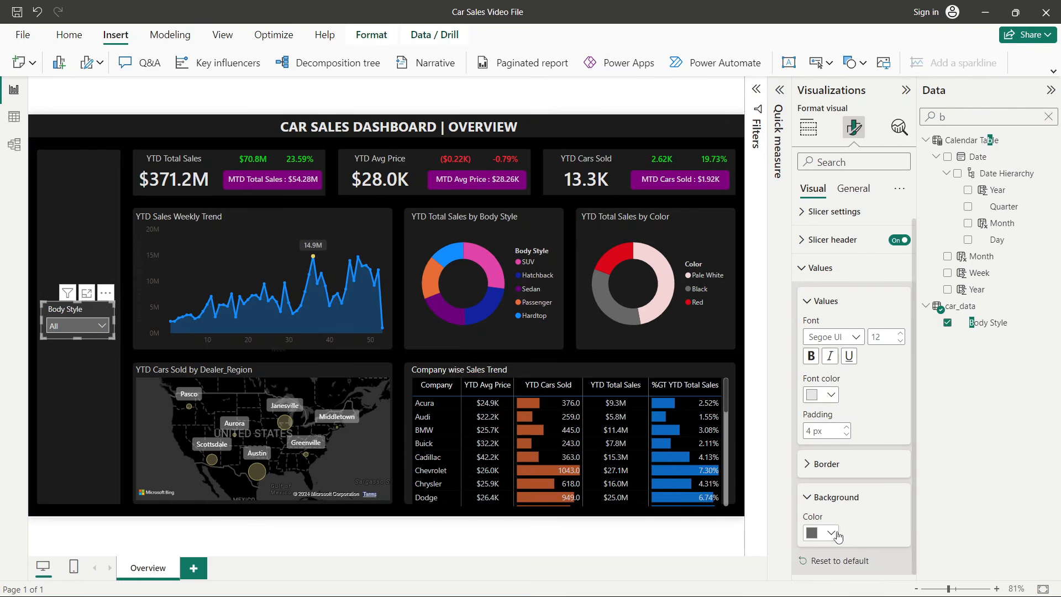
- Test the Body Style slicer by selecting several body styles, then restore Select all
left_click(31, 351)
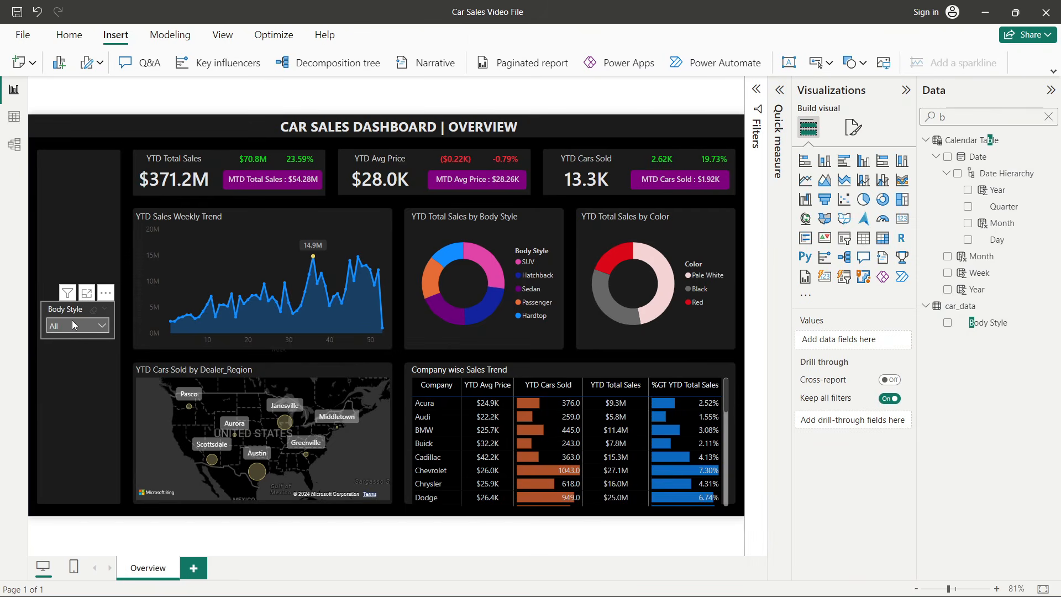
left_click(74, 325)
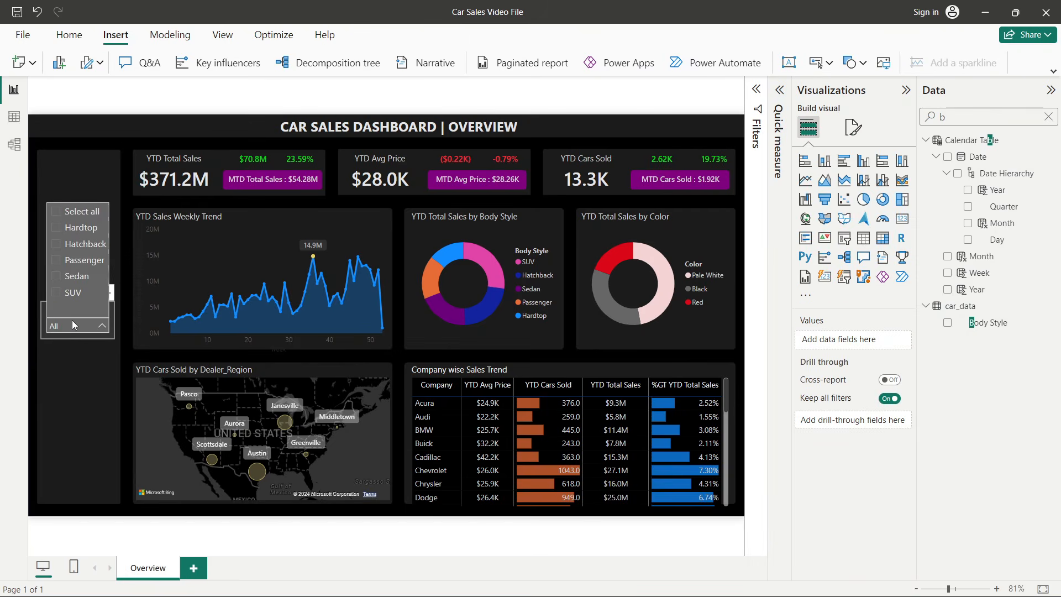
left_click(56, 228)
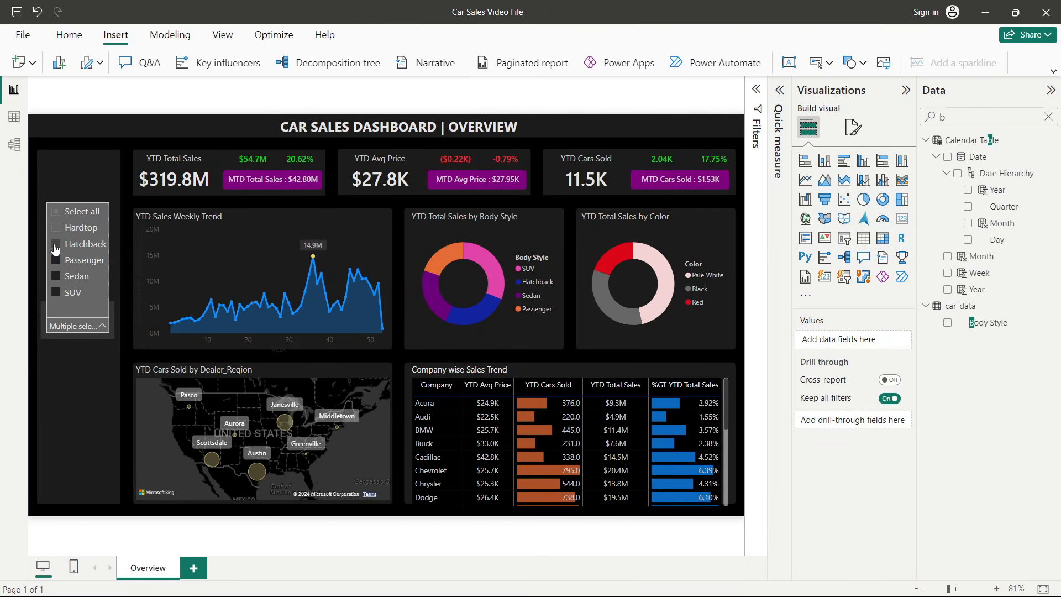
left_click(55, 244)
left_click(56, 259)
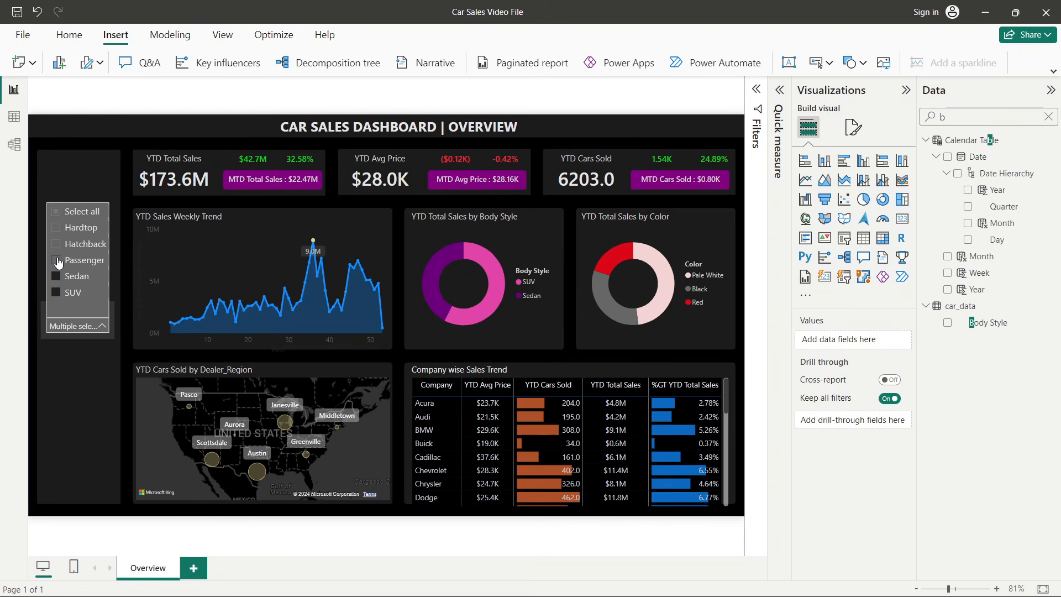
left_click(56, 211)
left_click(24, 283)
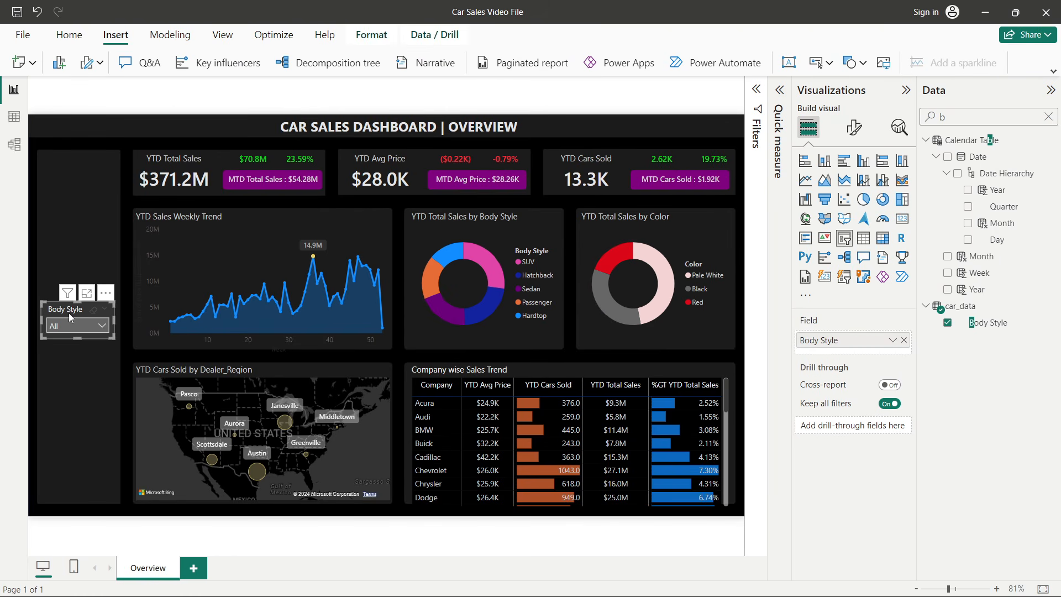
- Duplicate the Body Style slicer and place the copy directly below it
key("ctrl+c")
key("ctrl+v")
left_click_drag(72, 316, 67, 362)
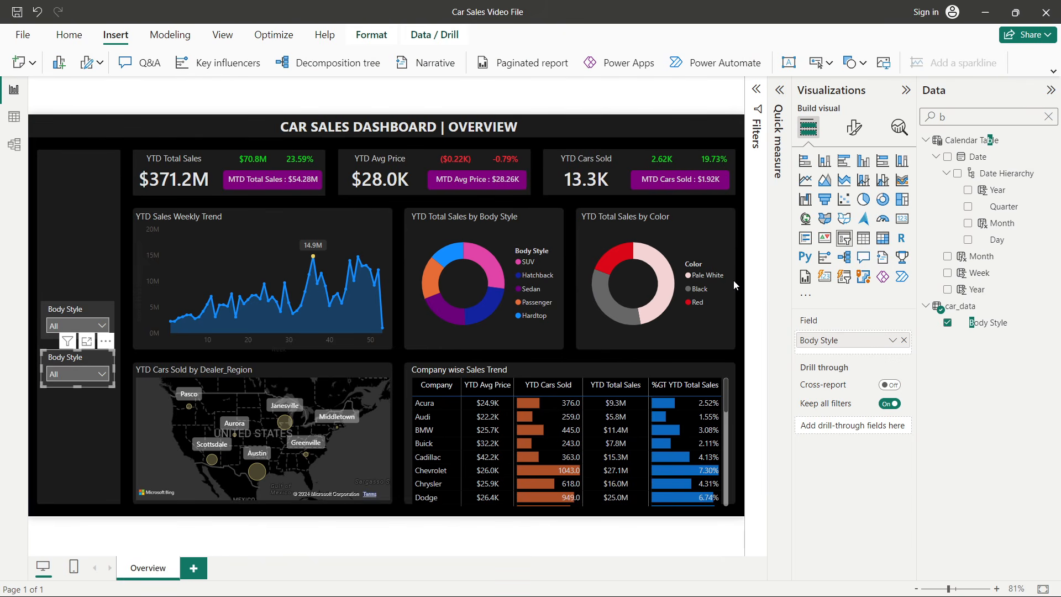
- Set the copied slicer's field to Dealer_Name
left_click(945, 118)
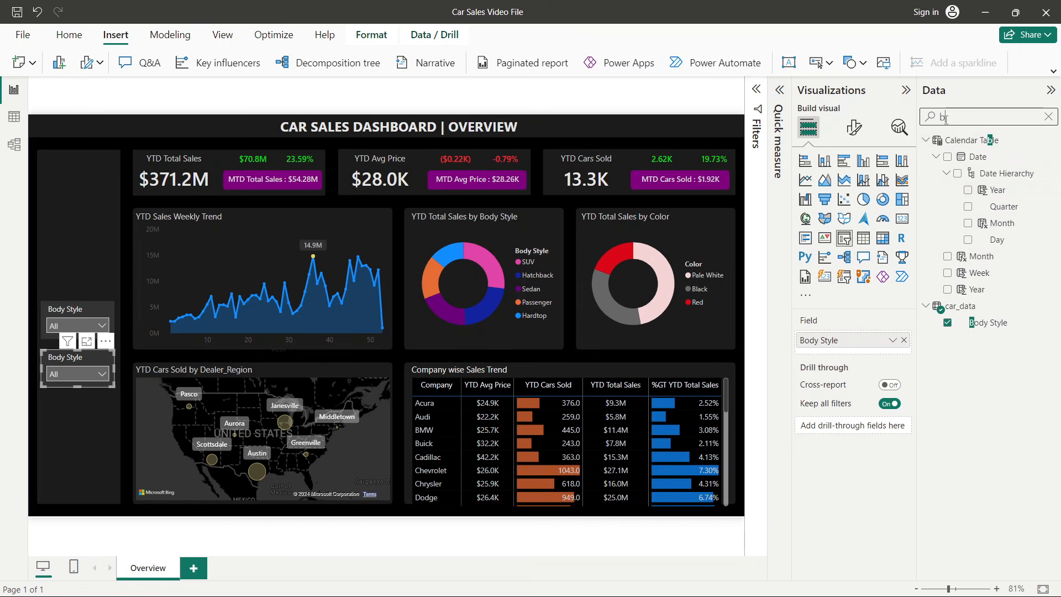
left_click(1047, 117)
left_click(947, 306)
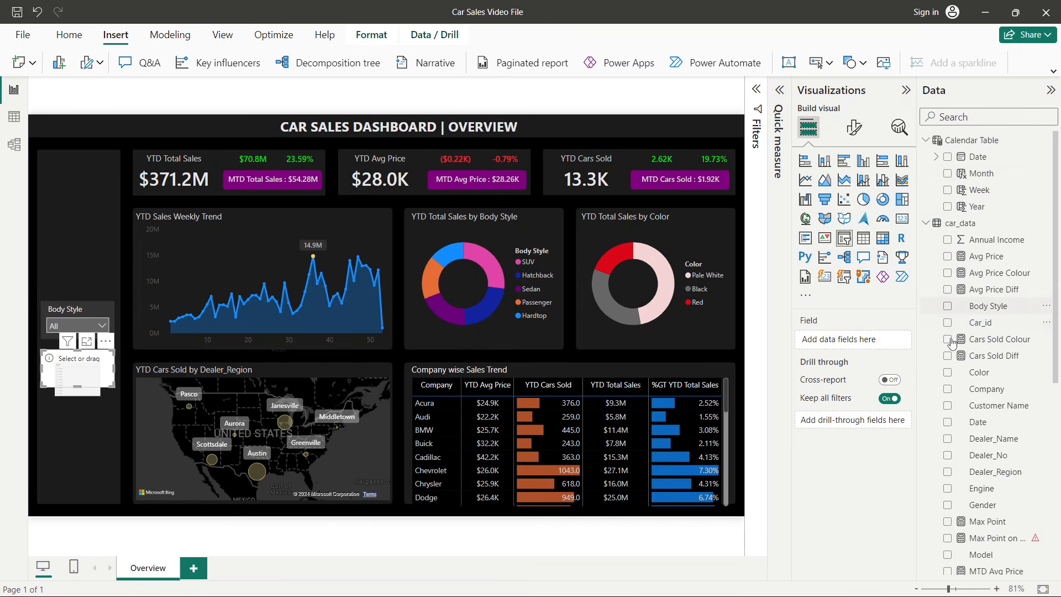
scroll(958, 466, "down", 1)
left_click(947, 405)
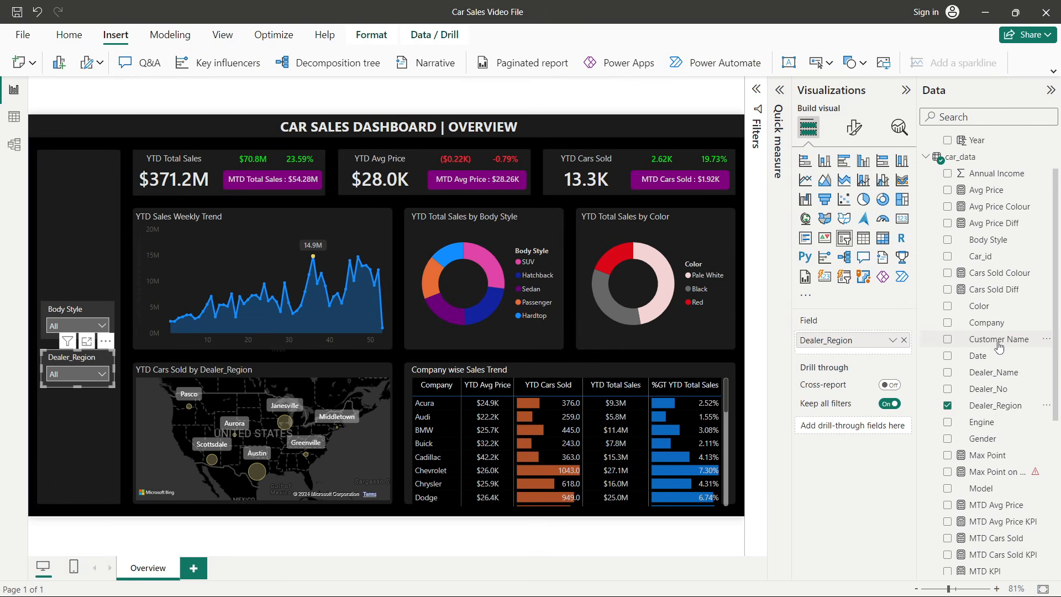
left_click(946, 405)
left_click(947, 373)
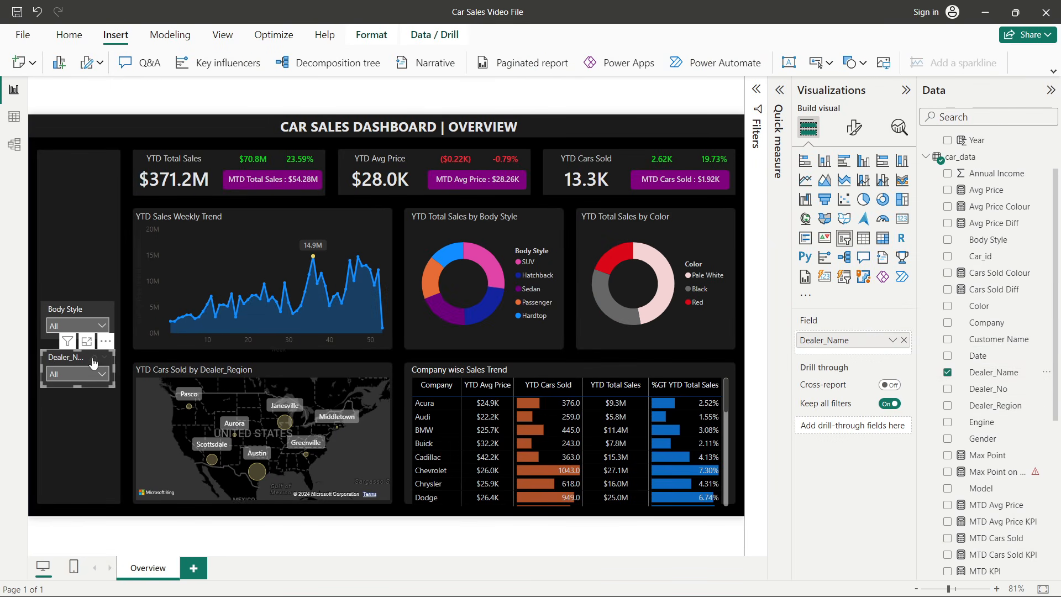
- Duplicate the Dealer_Name slicer and place the copy below it
key("ctrl+c")
key("ctrl+v")
left_click_drag(53, 363, 69, 410)
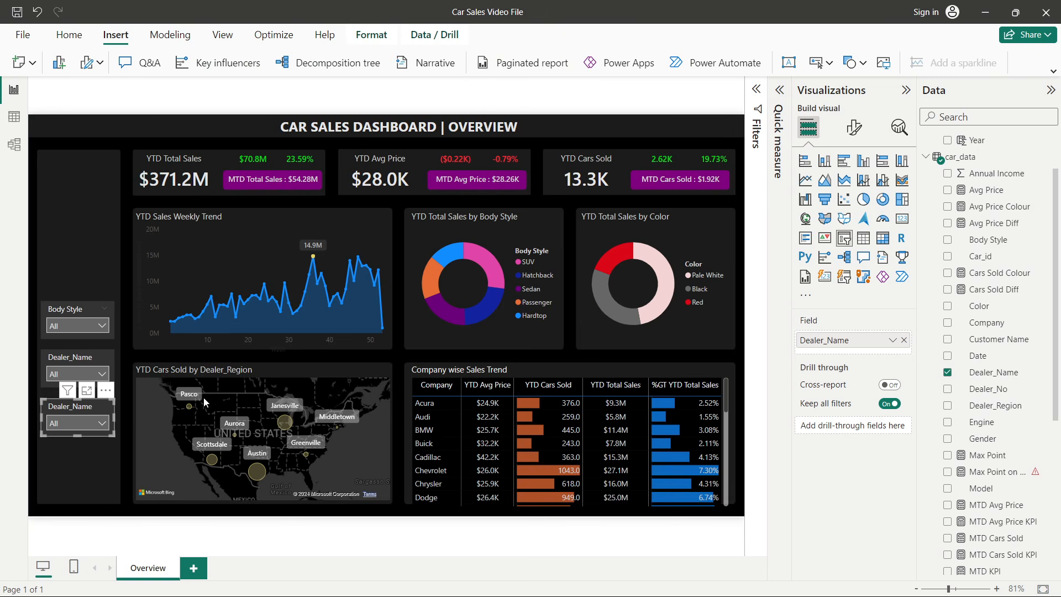
- Set the third slicer's field to Transmission
left_click(949, 374)
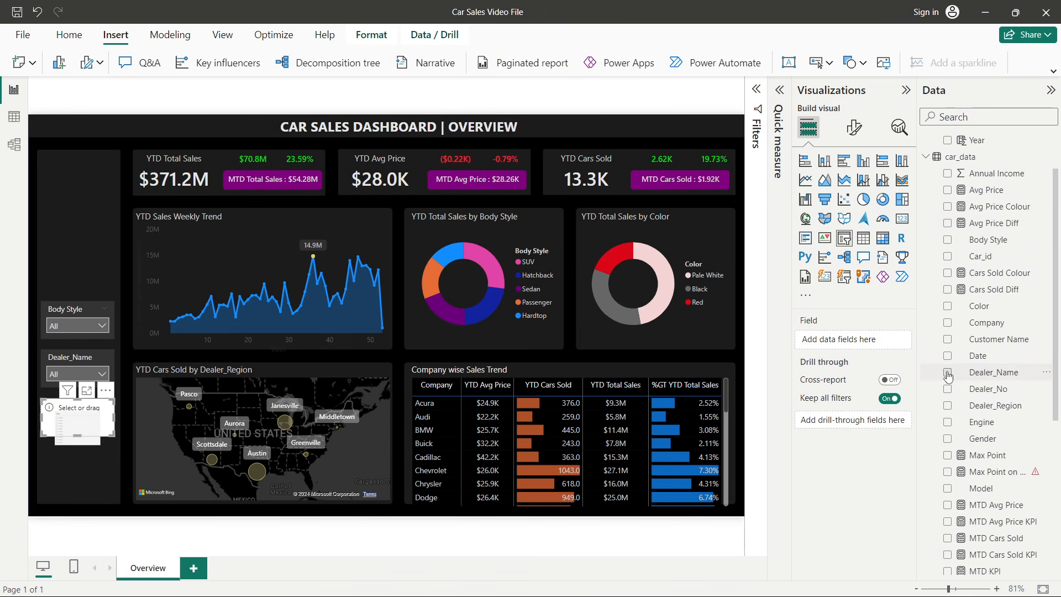
scroll(959, 394, "down", 4)
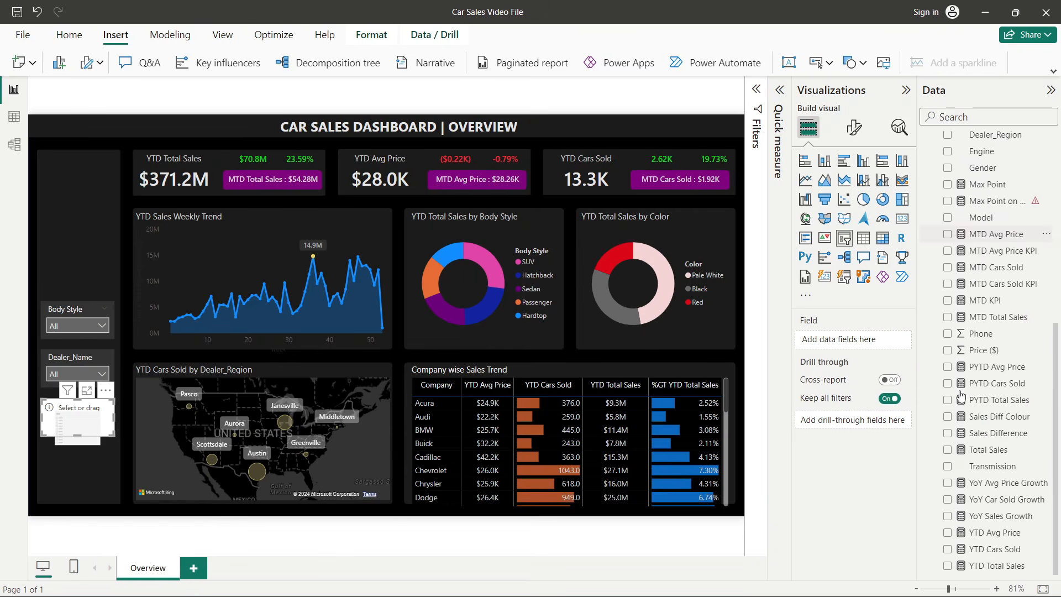
scroll(959, 394, "up", 5)
left_click(949, 115)
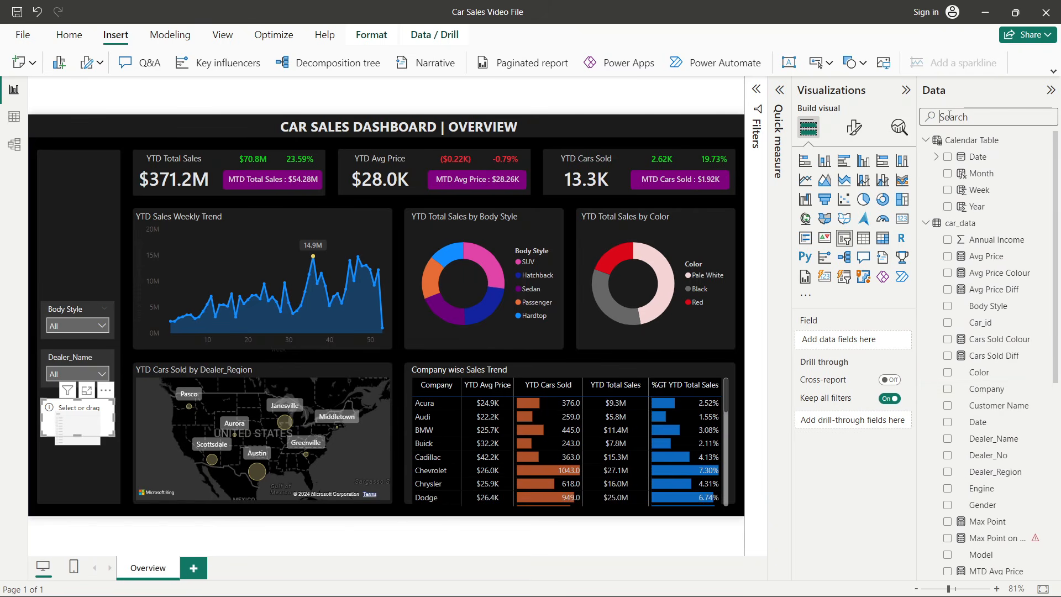
type("tr")
left_click(947, 156)
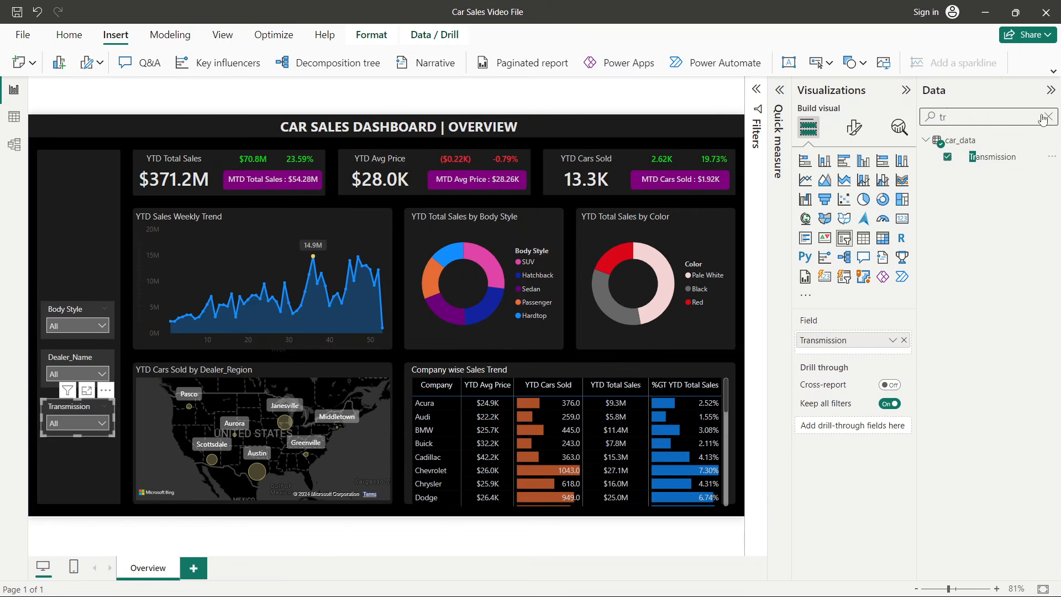
left_click(1048, 118)
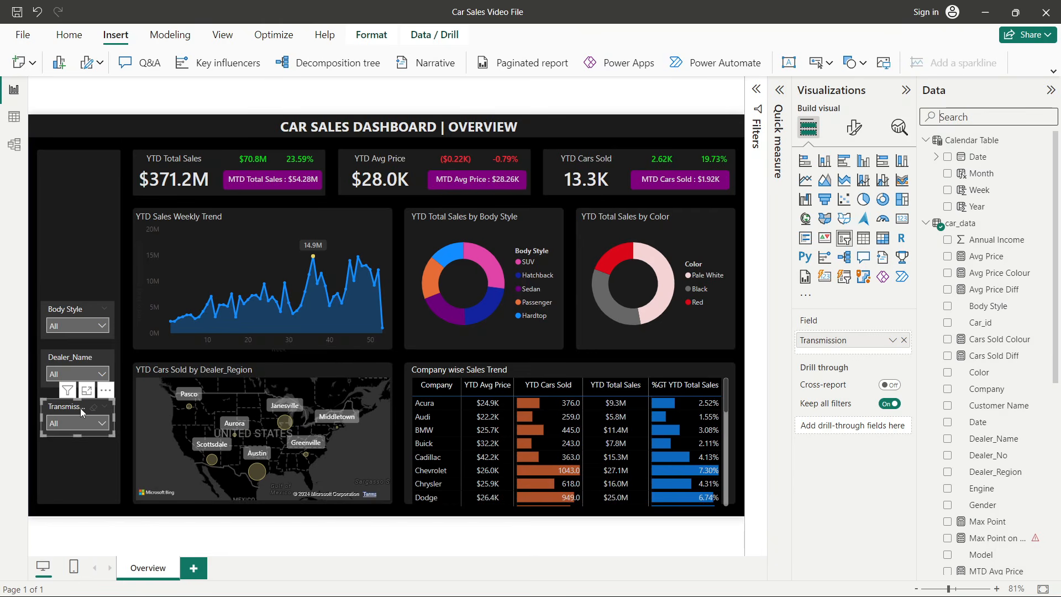
- Duplicate the Transmission slicer below it and set the copy's field to Engine
left_click_drag(69, 410, 68, 453)
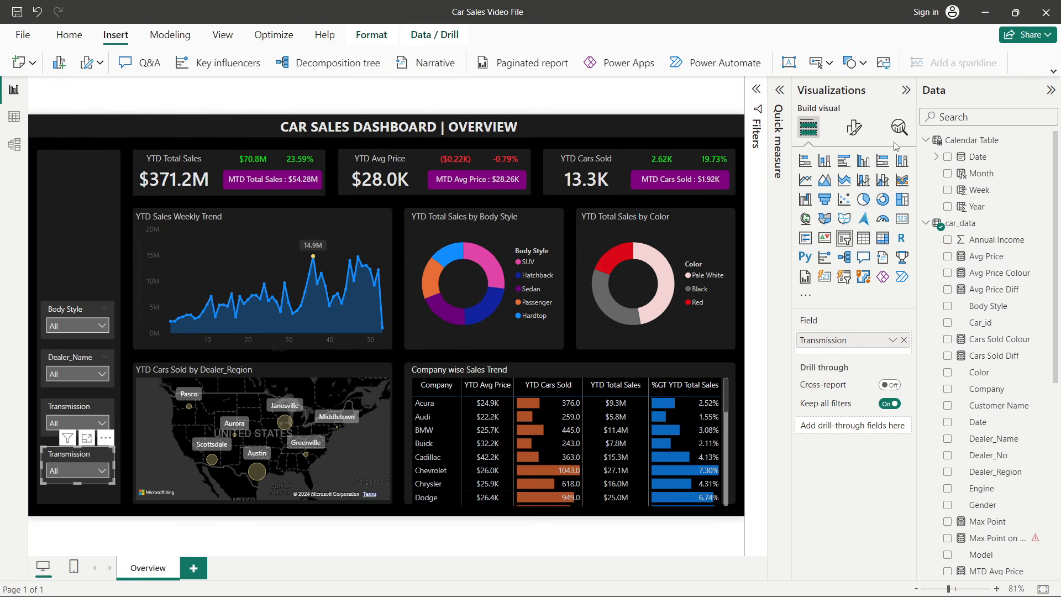
type("eng")
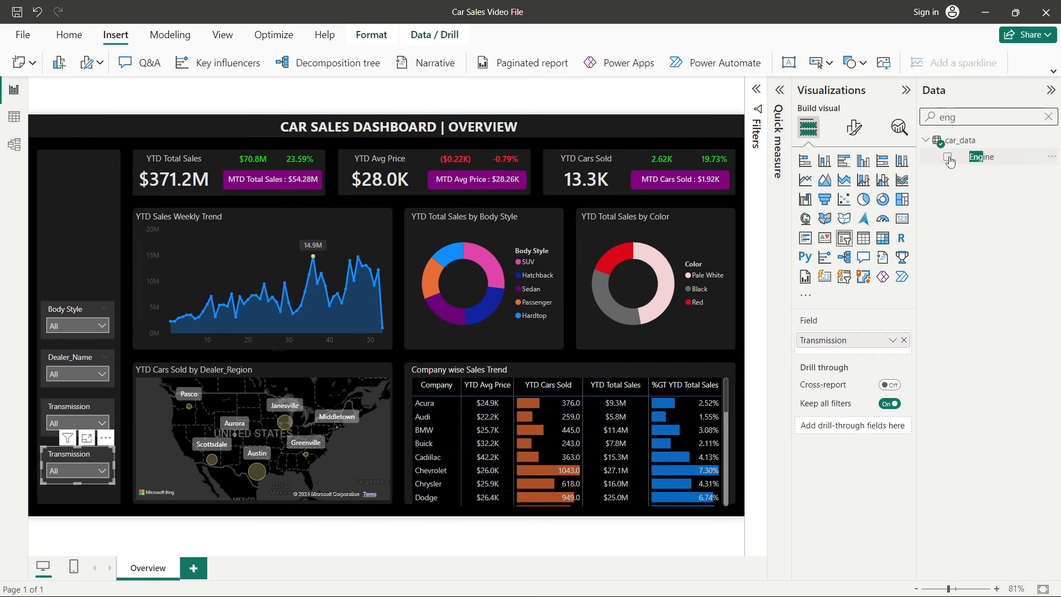
left_click(948, 158)
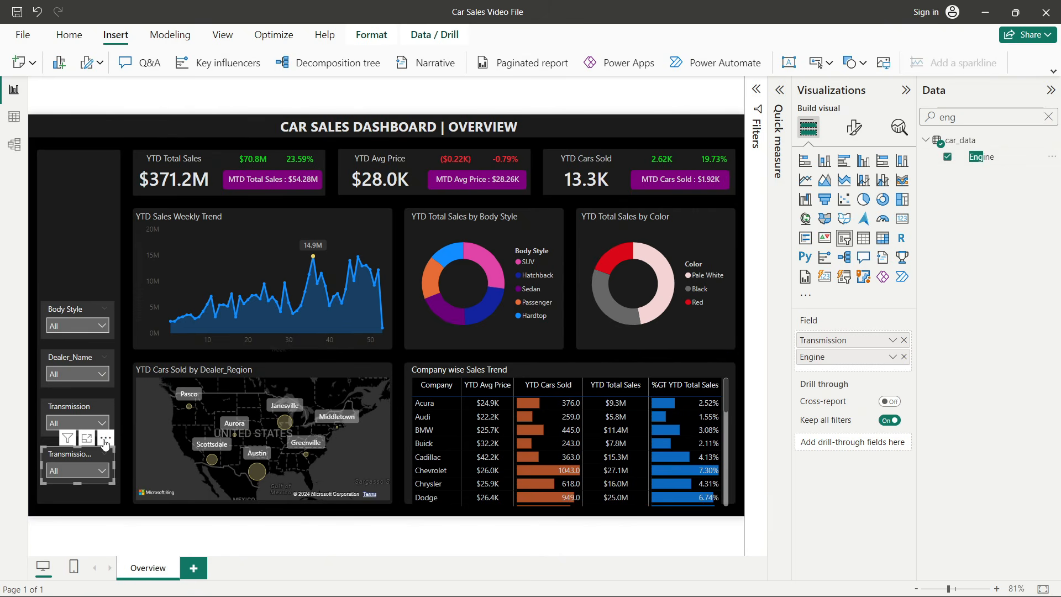
left_click(904, 340)
- Add a Filters text label from the reference dashboard above the slicers
left_click(30, 456)
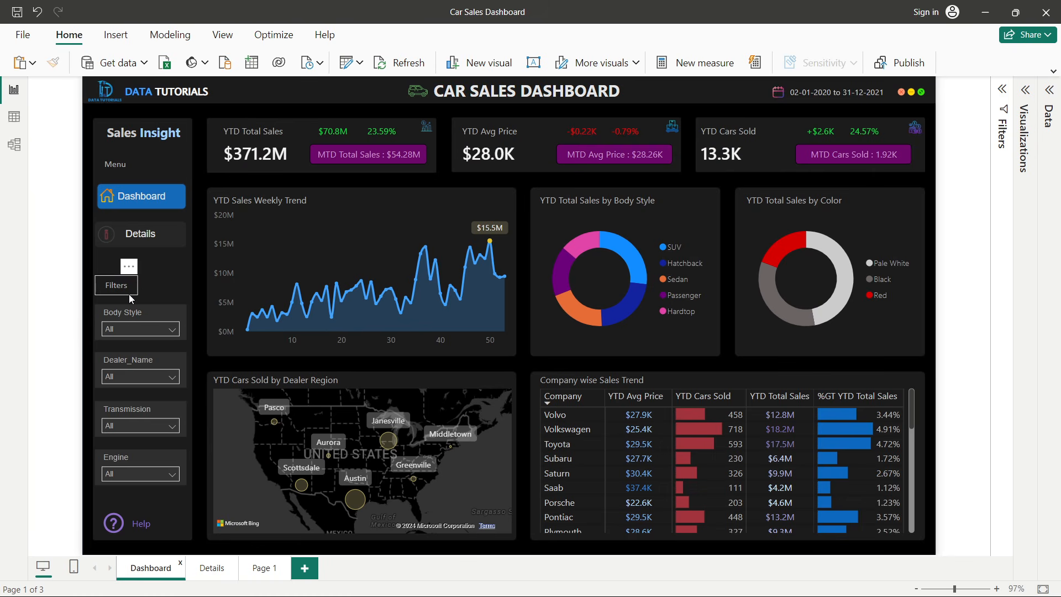
left_click(132, 297)
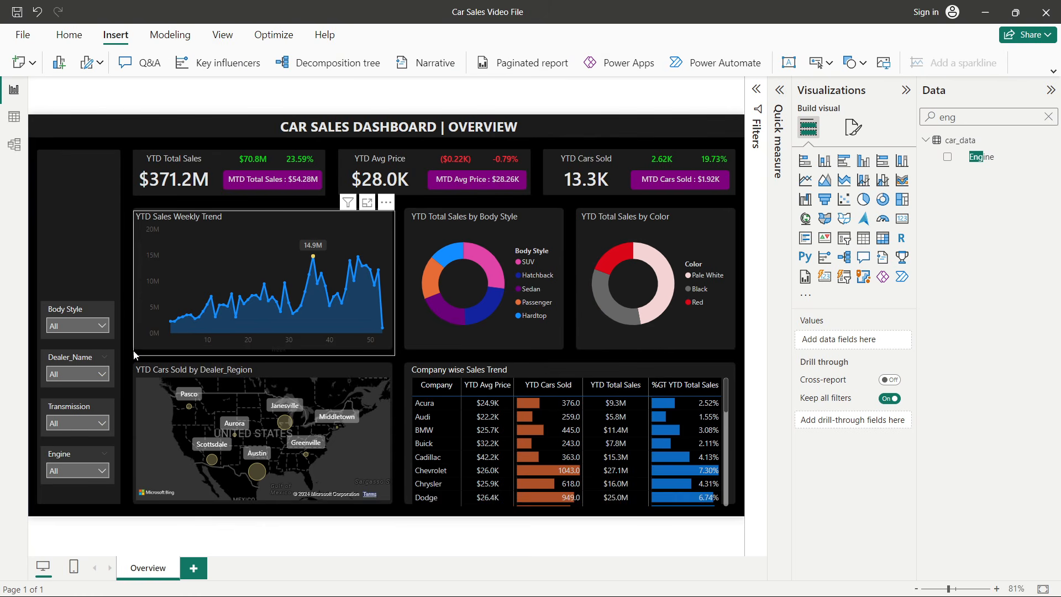
left_click(56, 293)
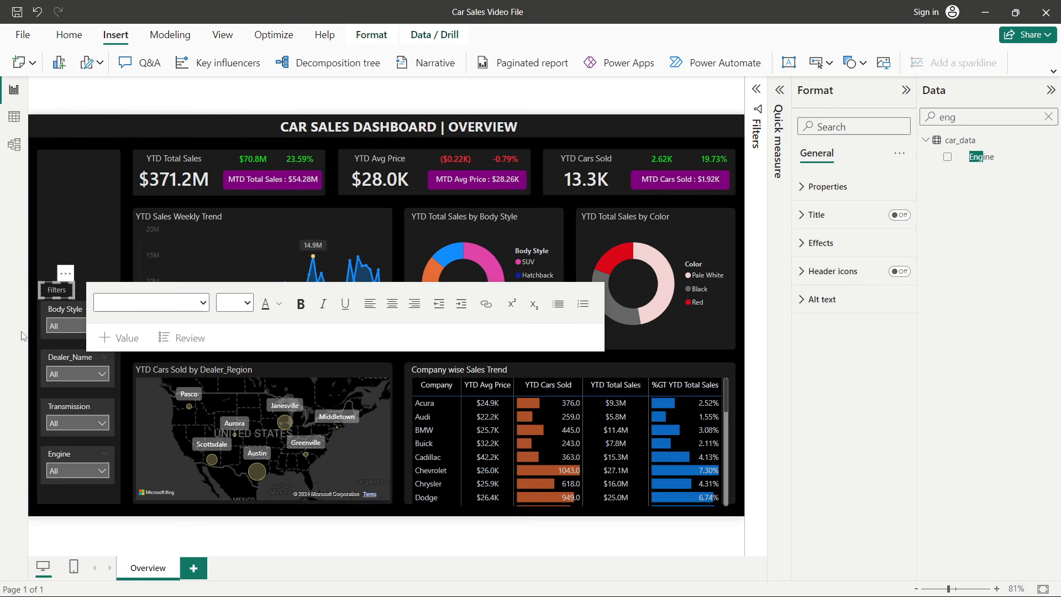
left_click(36, 321)
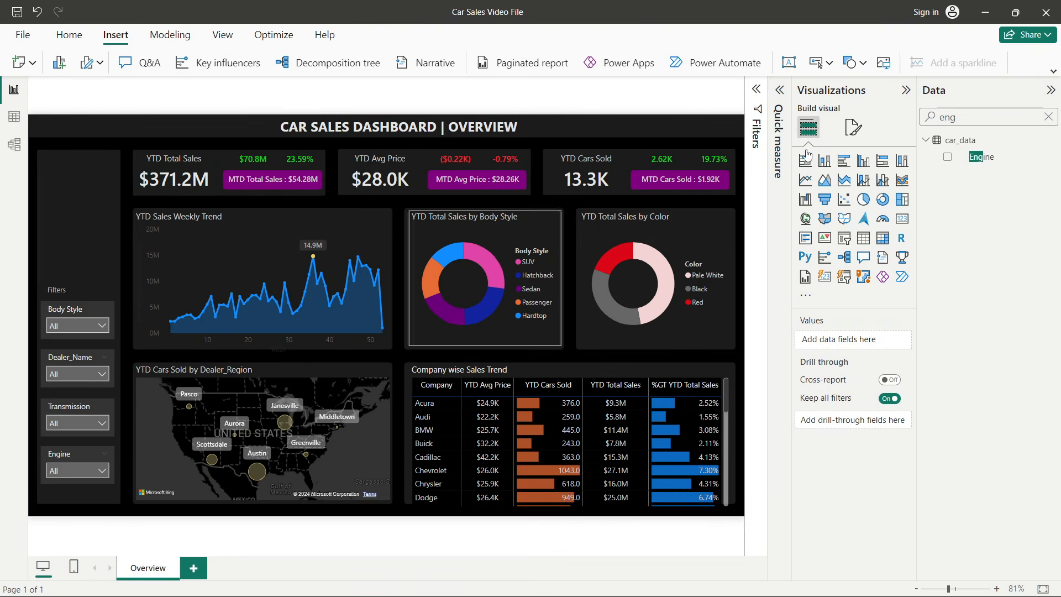
- Test the Transmission slicer by picking Manual and Auto, then restore Select all
left_click(905, 90)
left_click(1050, 90)
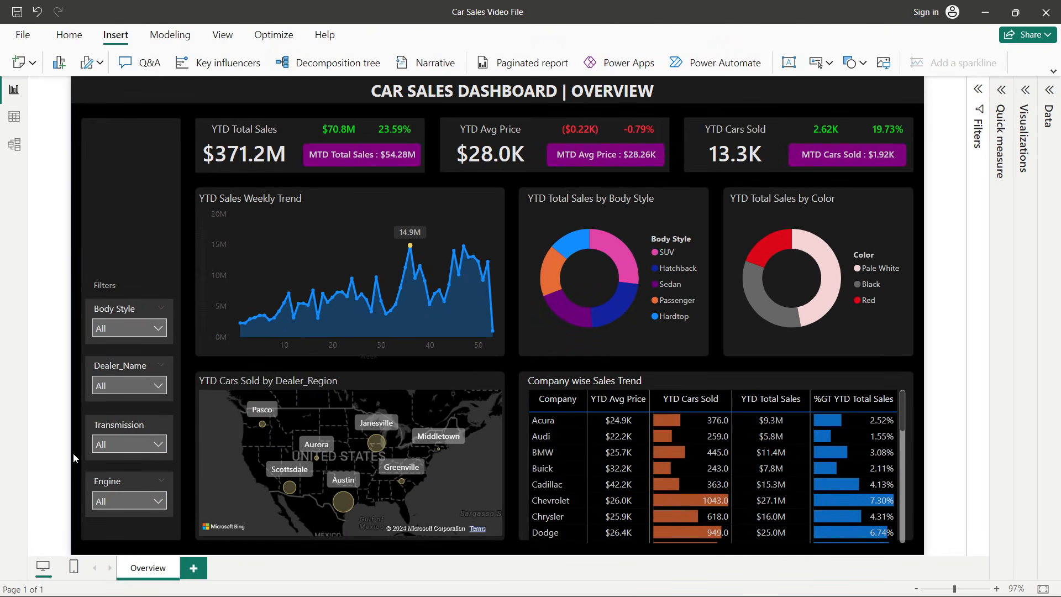
left_click(108, 446)
left_click(104, 346)
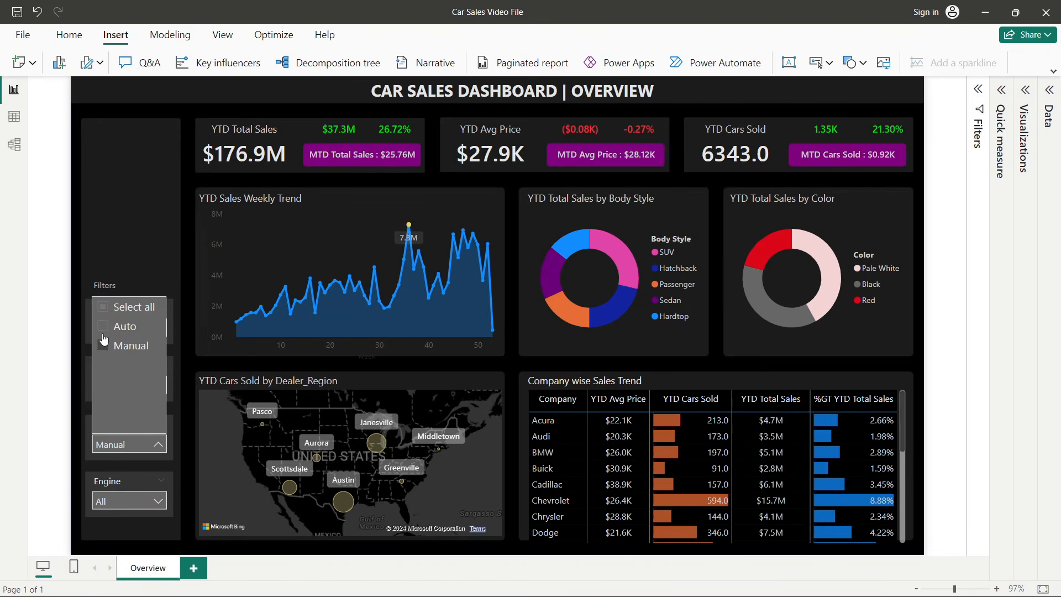
left_click(103, 331)
left_click(103, 310)
left_click(76, 344)
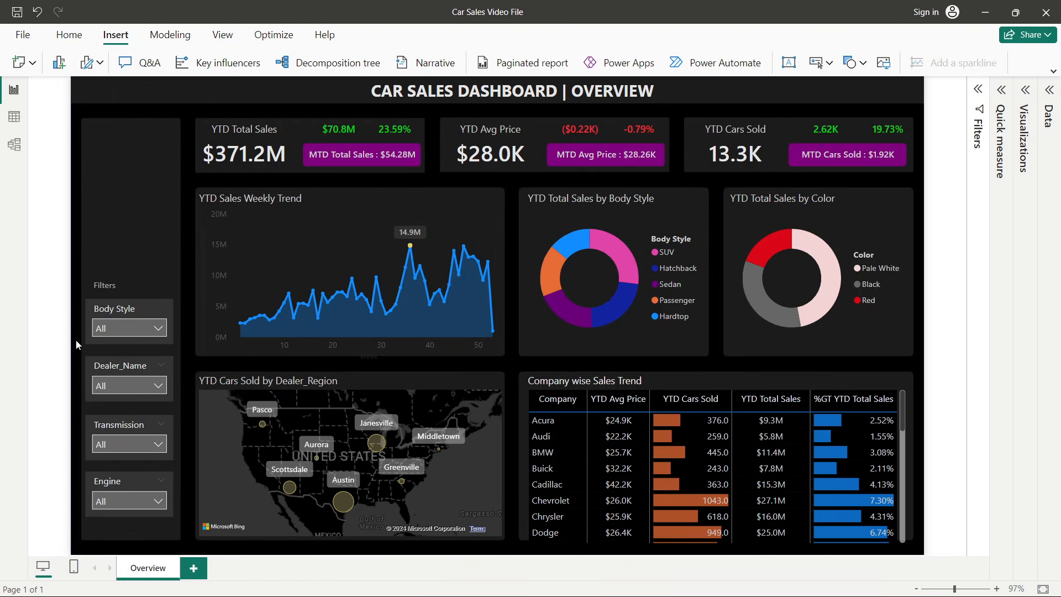
- Duplicate the Overview page and rename the copy Details
right_click(142, 569)
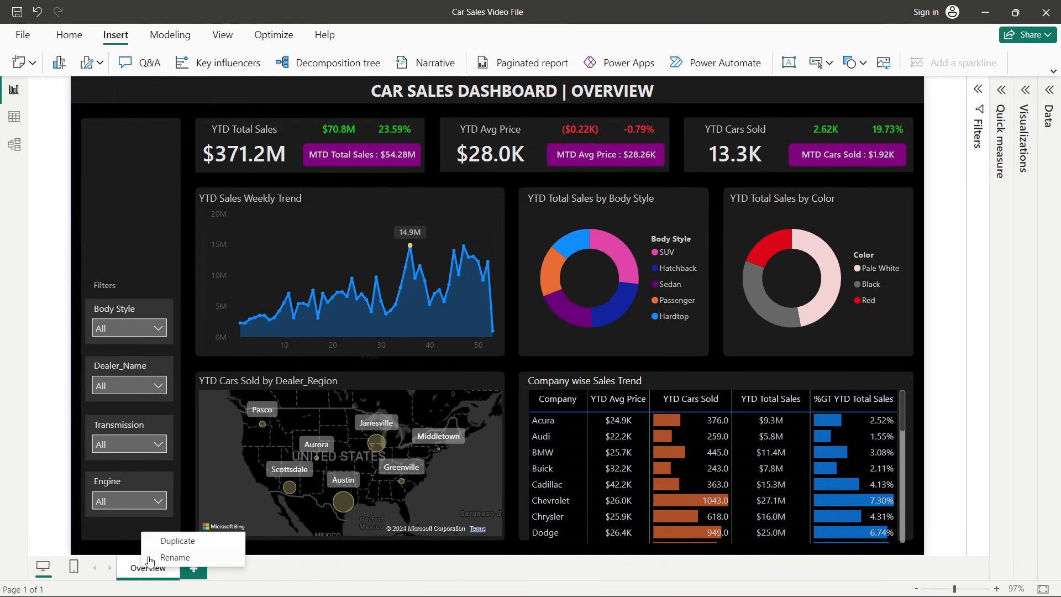
left_click(177, 540)
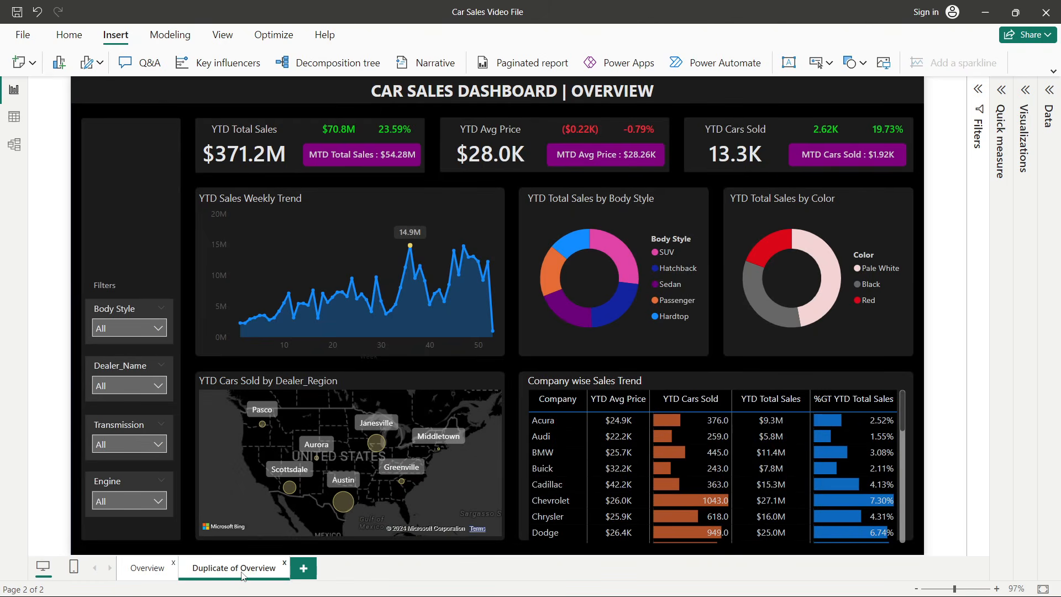
double_click(242, 574)
type("De")
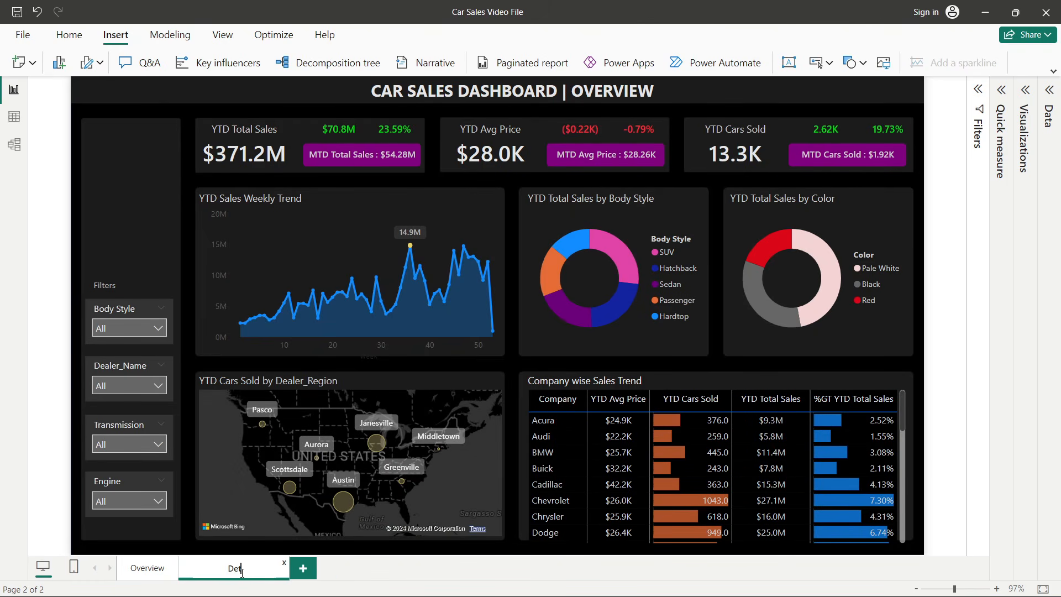
type("tails")
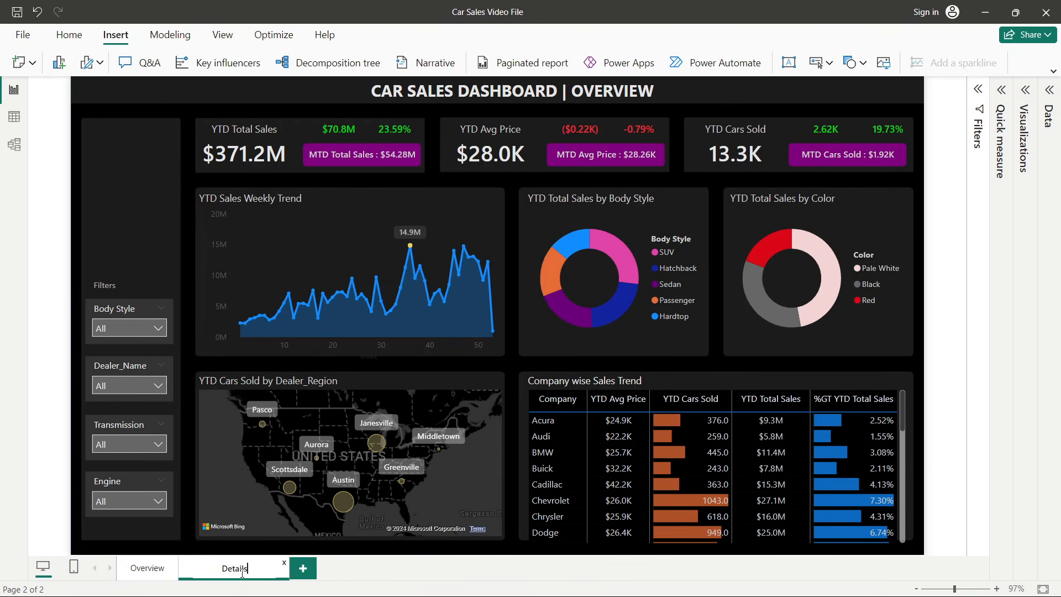
- Change the Details page title to CAR SALES DASHBOARD | DETAILS
left_click(602, 84)
double_click(603, 85)
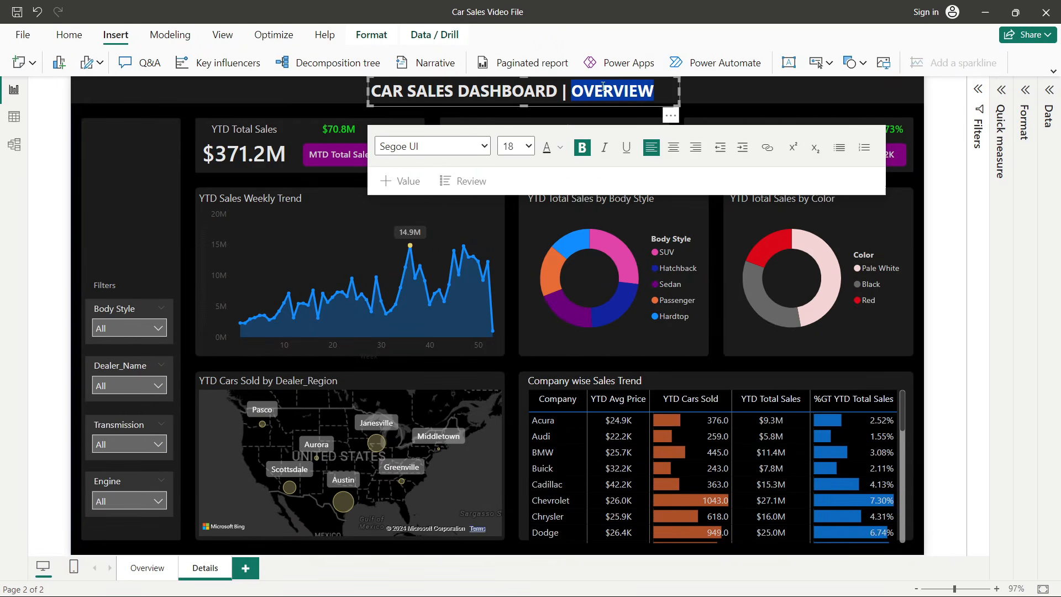
type("Details")
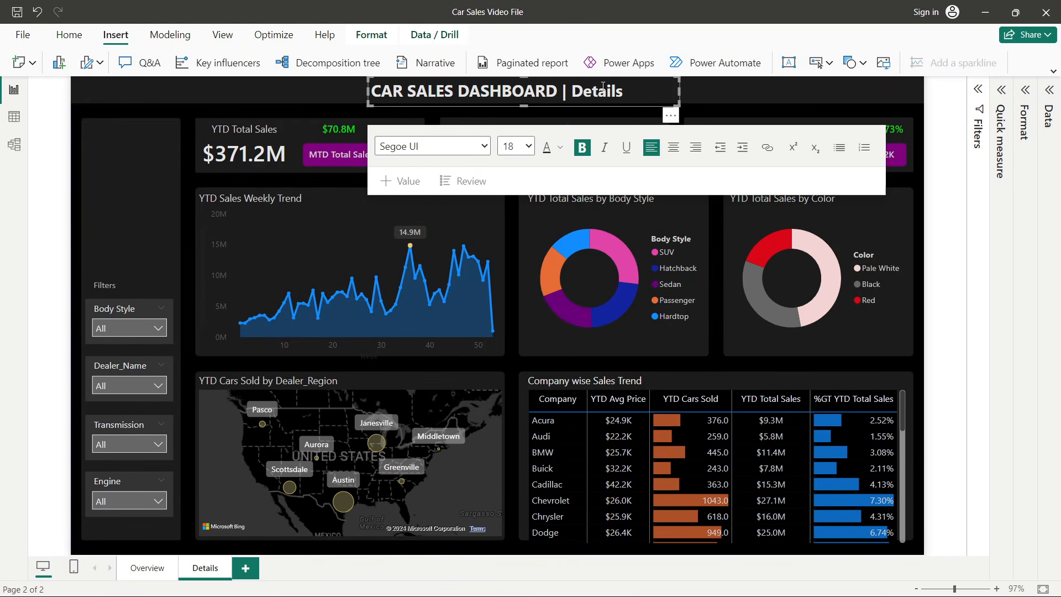
key("BackSpace")
type("ETAILS")
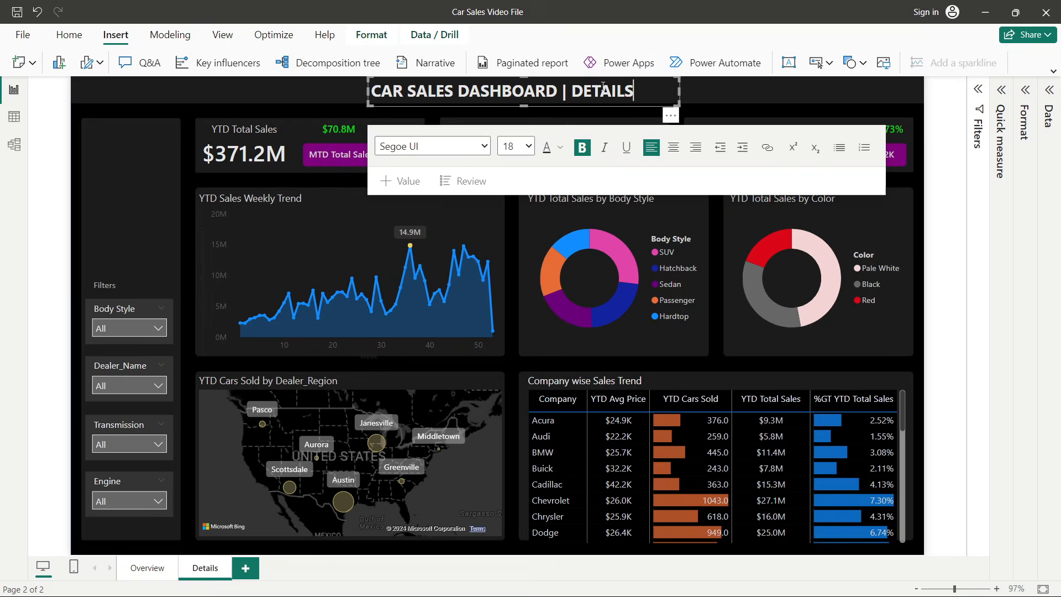
- Delete the weekly trend chart, both donut charts, the dealer region map and the company sales table from the Details page
left_click(941, 258)
left_click(328, 200)
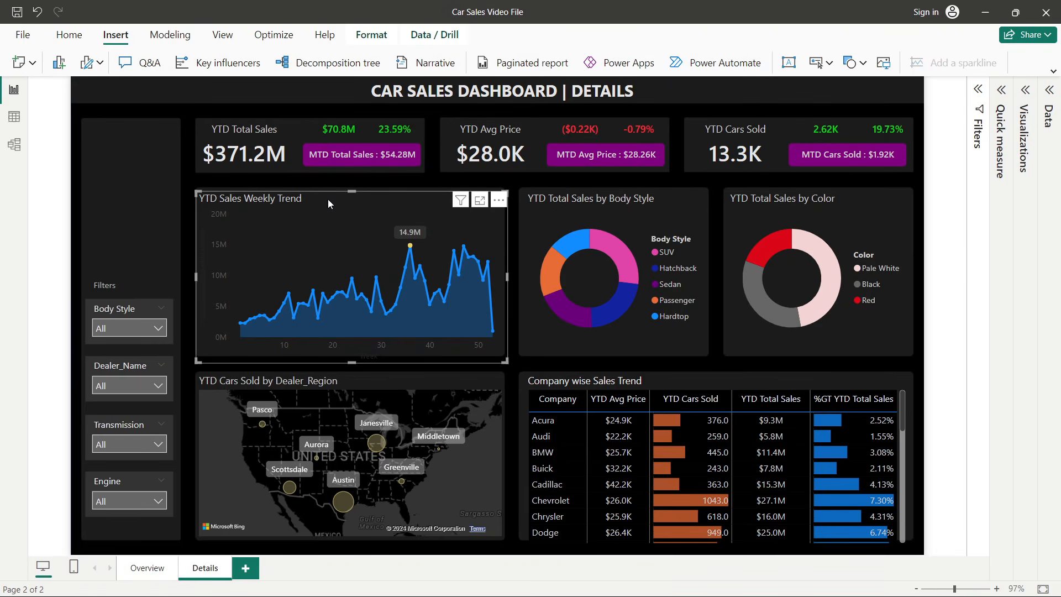
key("Delete")
left_click(631, 204)
key("Delete")
left_click(769, 200)
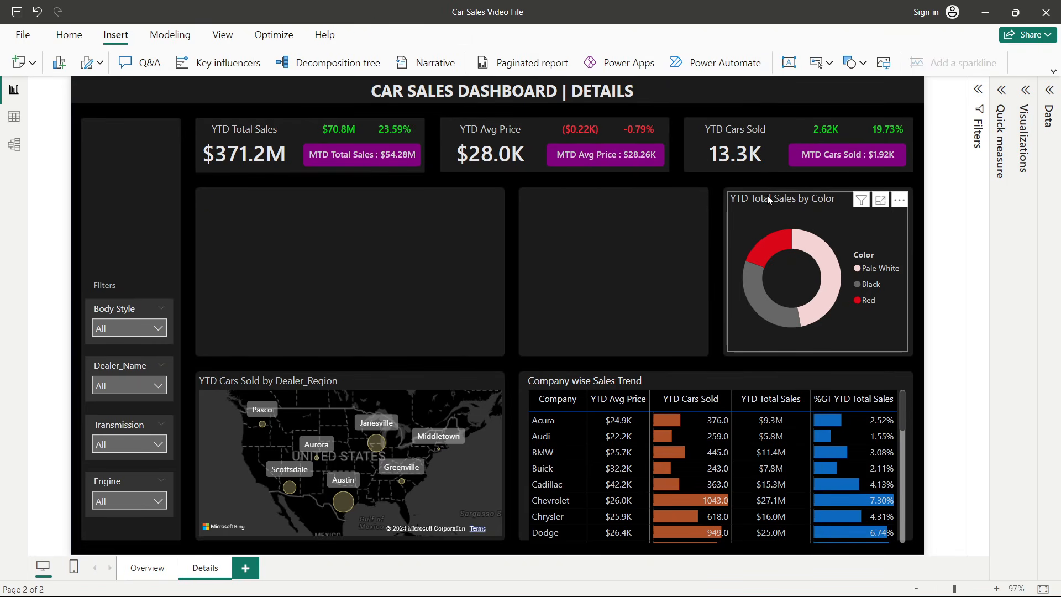
key("Delete")
left_click(402, 377)
key("Delete")
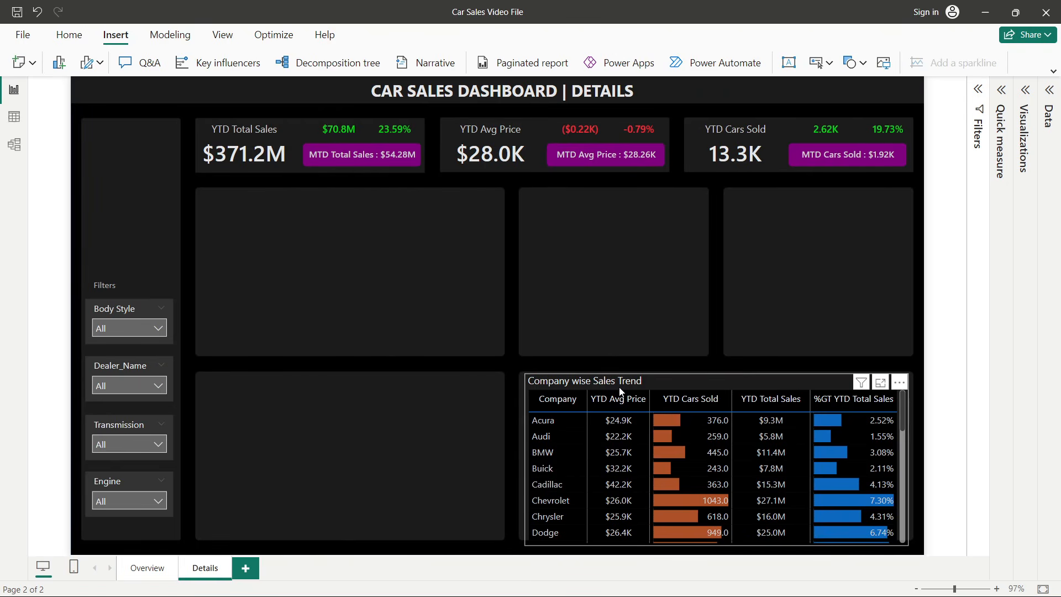
left_click(619, 381)
key("Delete")
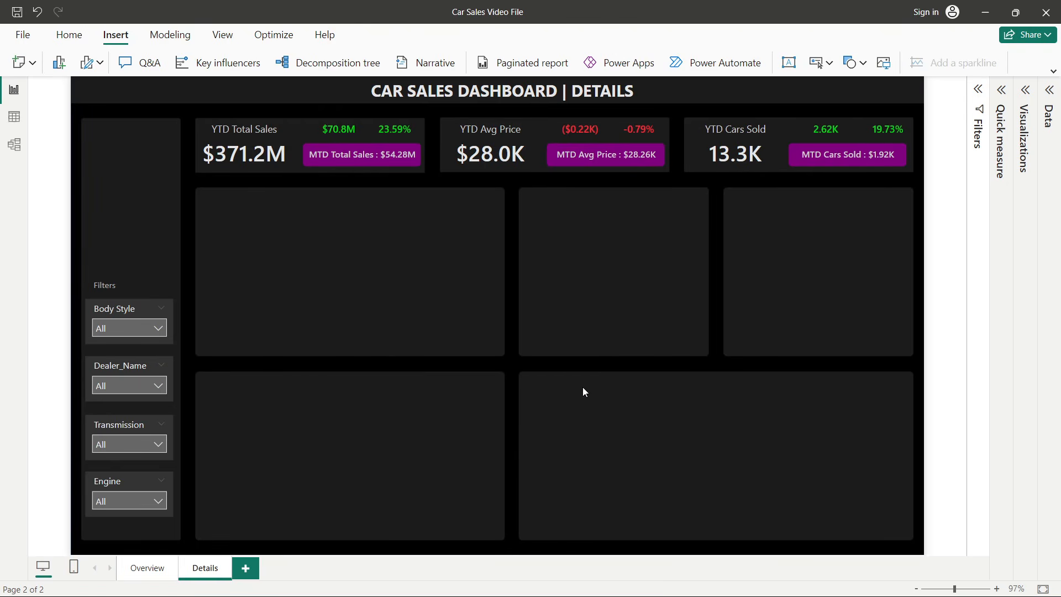
- Replace the Details page canvas background image with Car Sales Background 2.jpg
left_click(1024, 114)
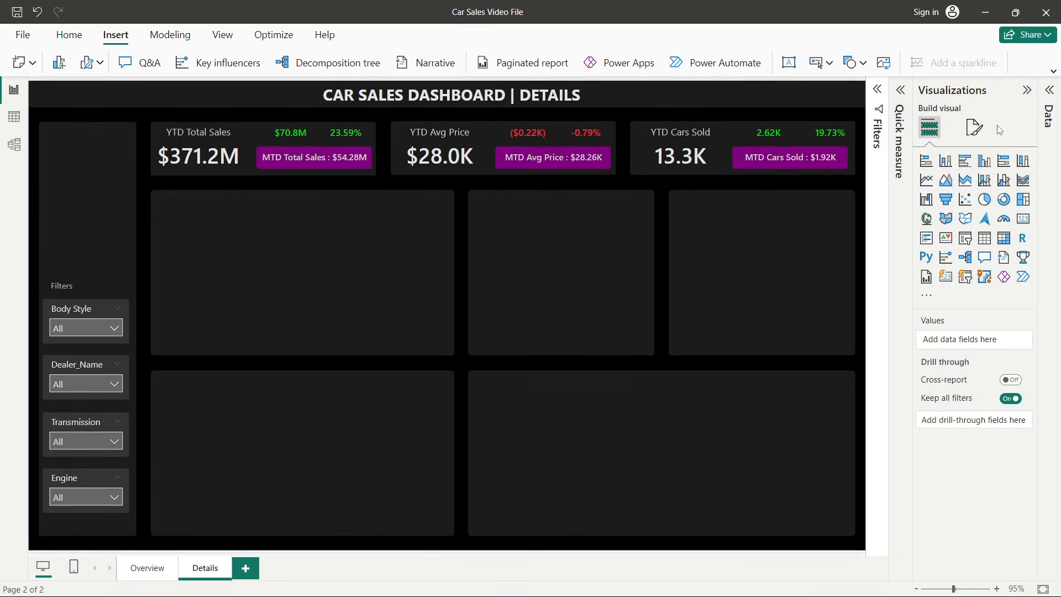
left_click(974, 127)
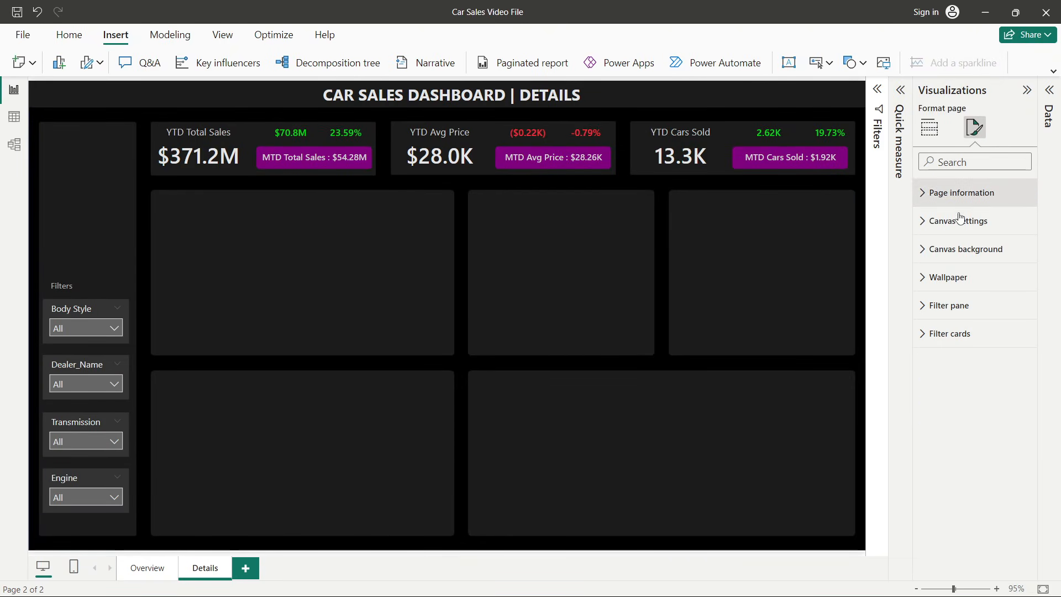
left_click(962, 248)
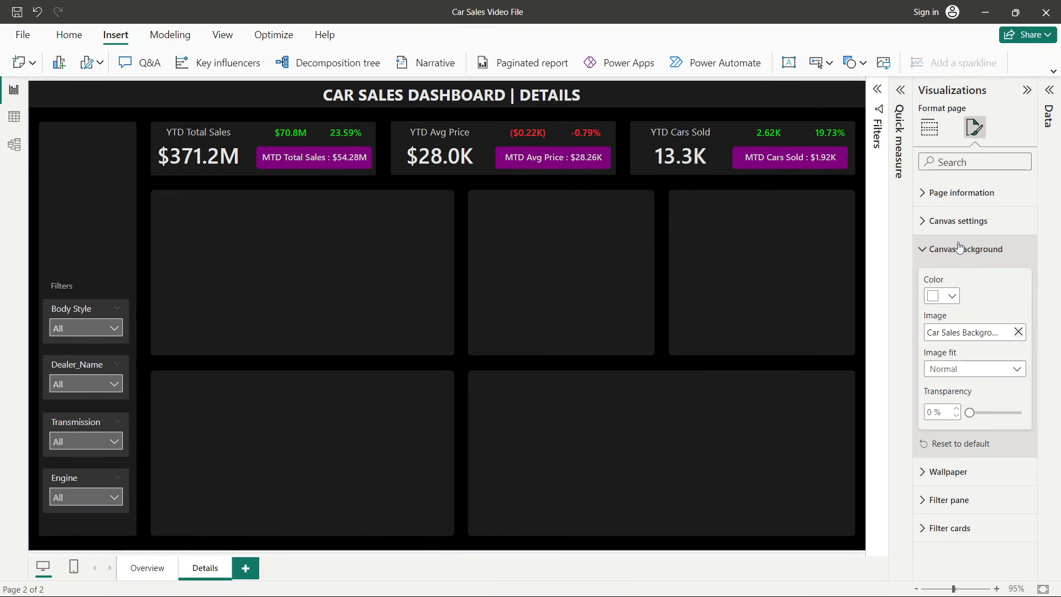
left_click(1018, 334)
left_click(951, 336)
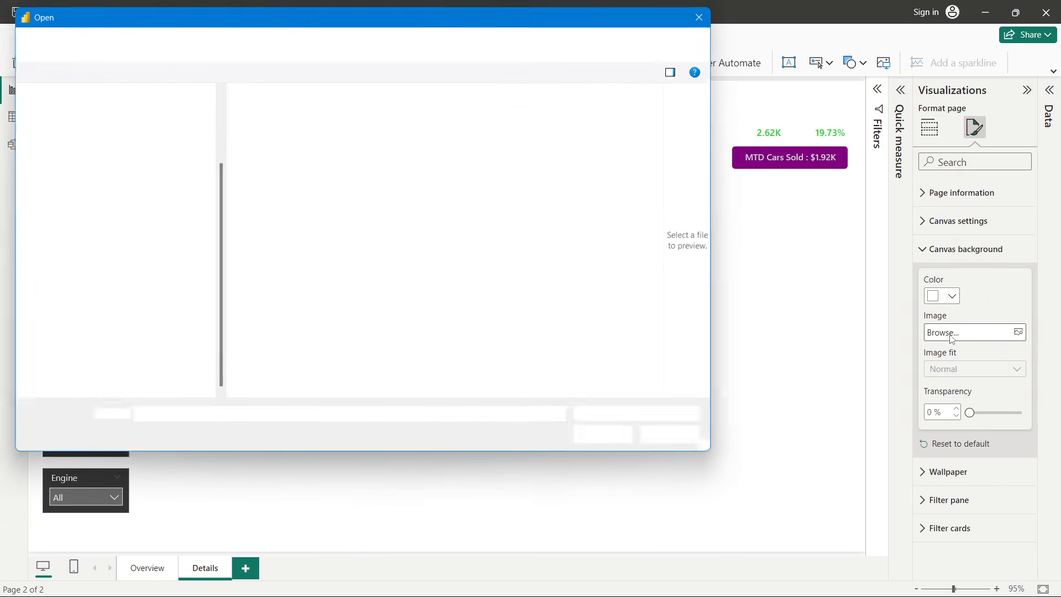
left_click(420, 165)
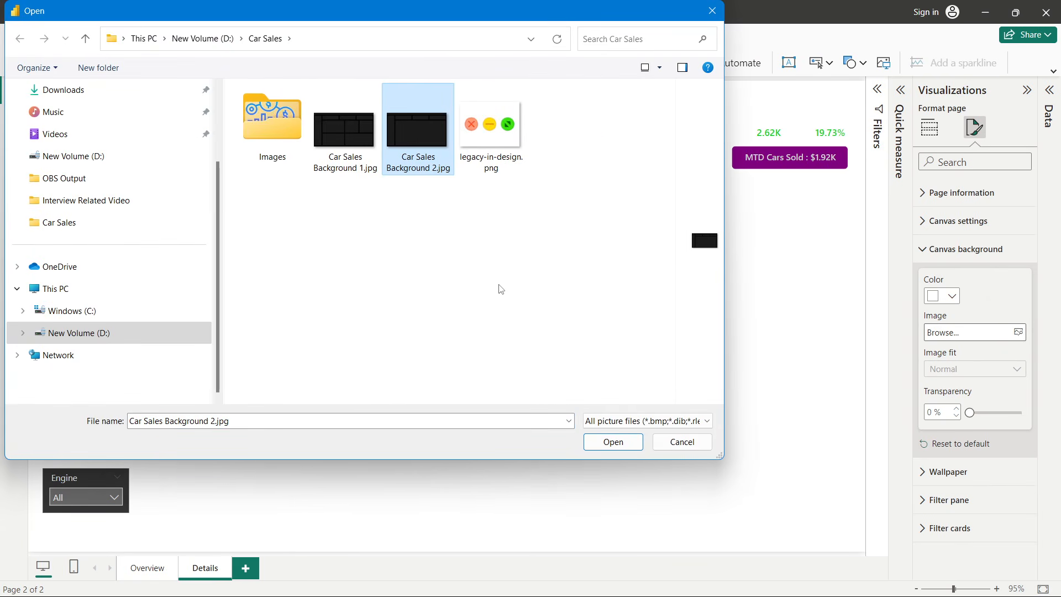
left_click(625, 442)
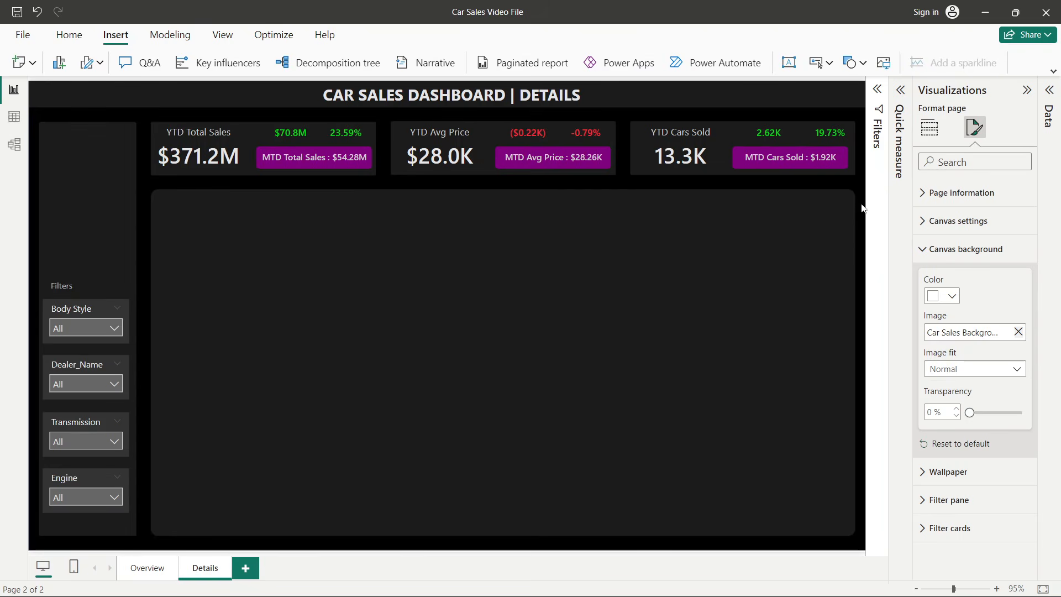
- Insert a table visual and resize it to fill the large empty panel beside the filters
left_click(929, 127)
left_click(1049, 90)
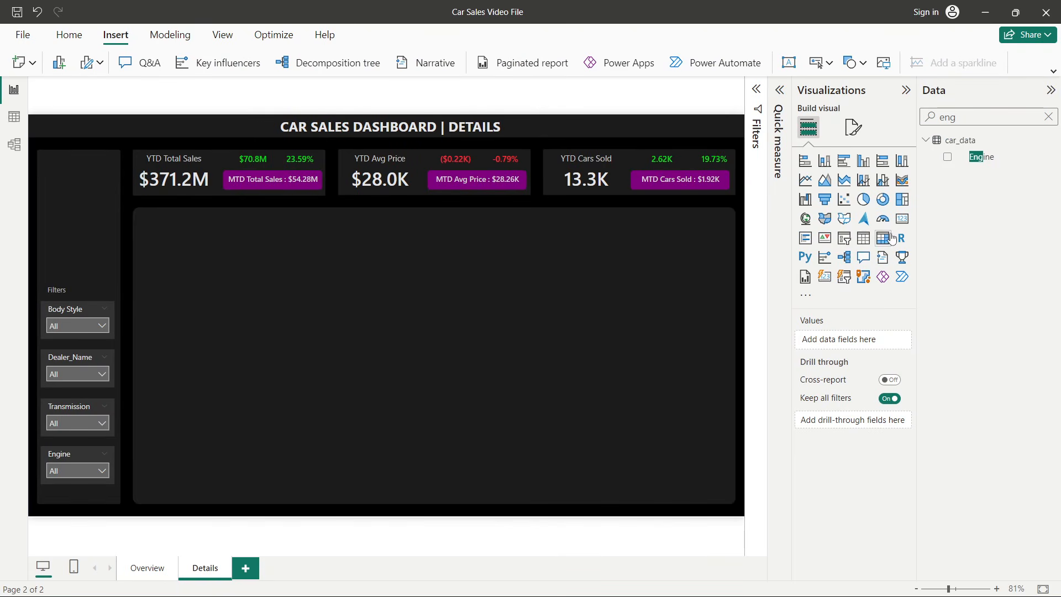
left_click(883, 239)
left_click_drag(71, 182, 177, 247)
left_click(863, 238)
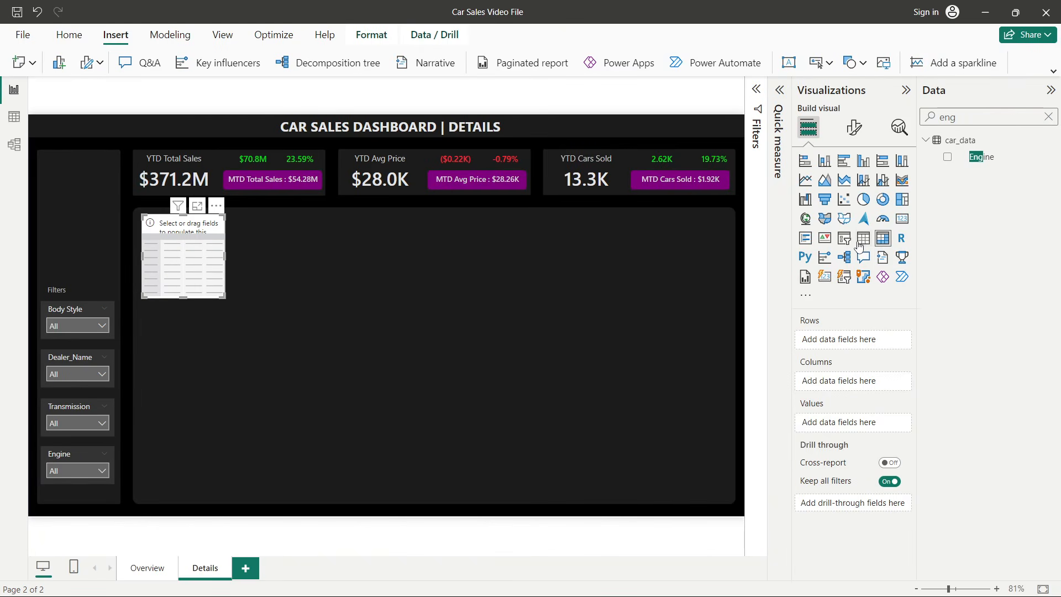
left_click_drag(226, 298, 730, 502)
left_click_drag(555, 398, 551, 396)
left_click_drag(722, 355, 734, 354)
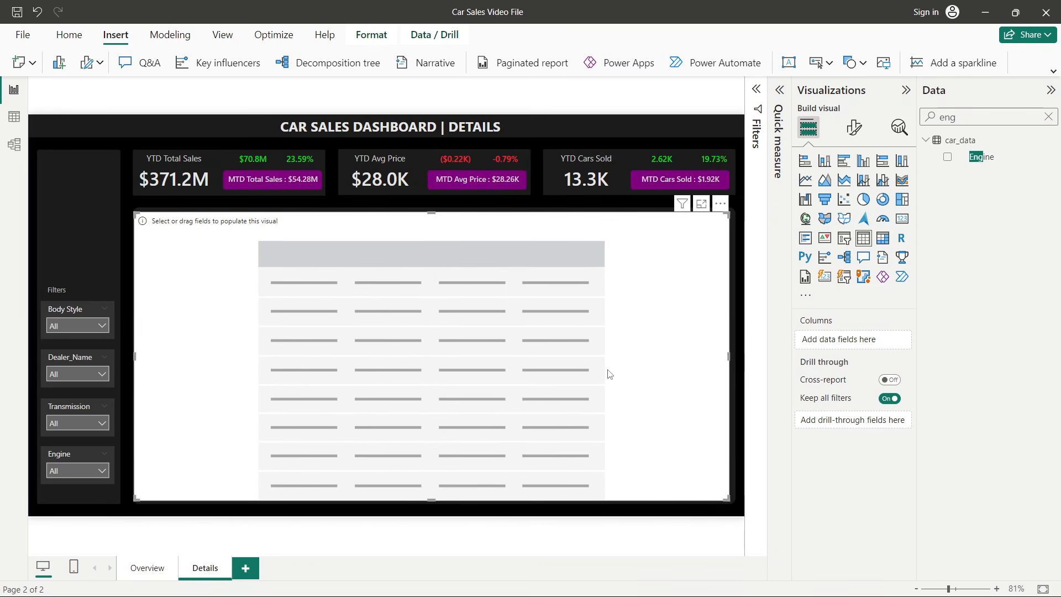
- Check the reference dashboard's Details page and add the Car_id field to the new table
key("Right")
key("Right")
key("Right")
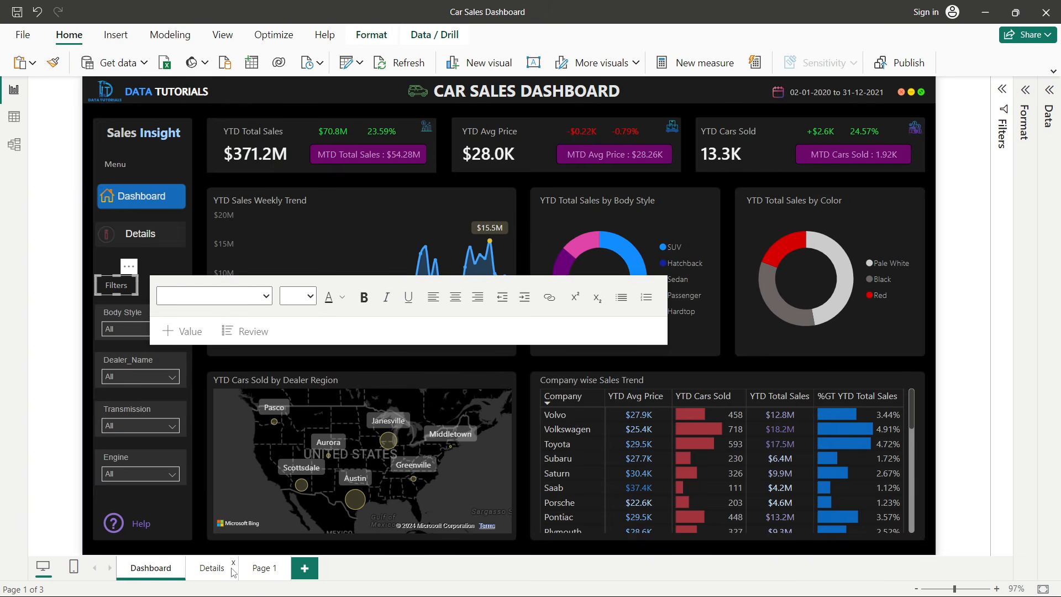
left_click(212, 566)
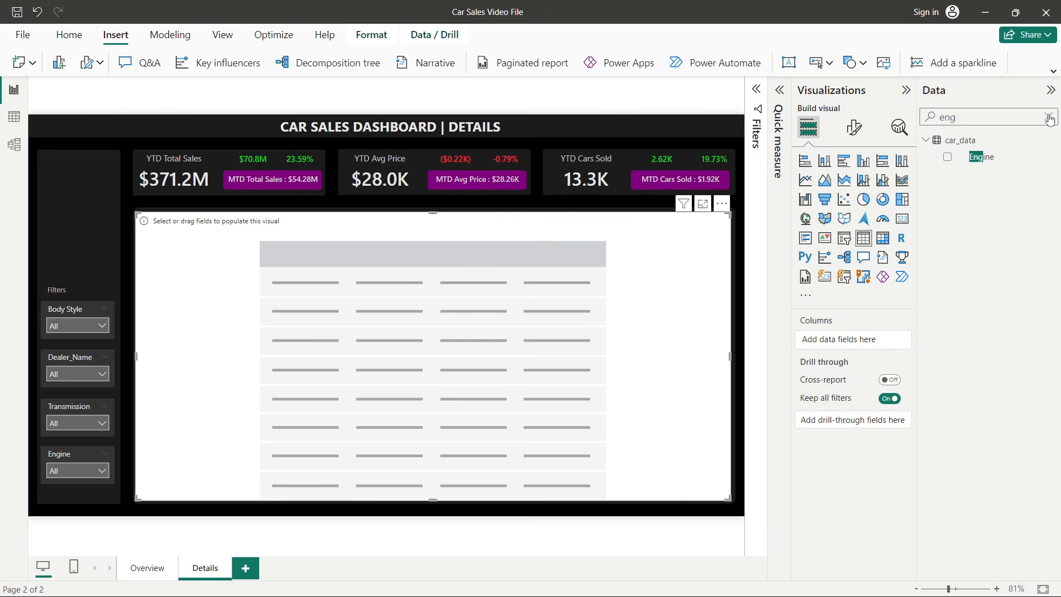
left_click(1048, 118)
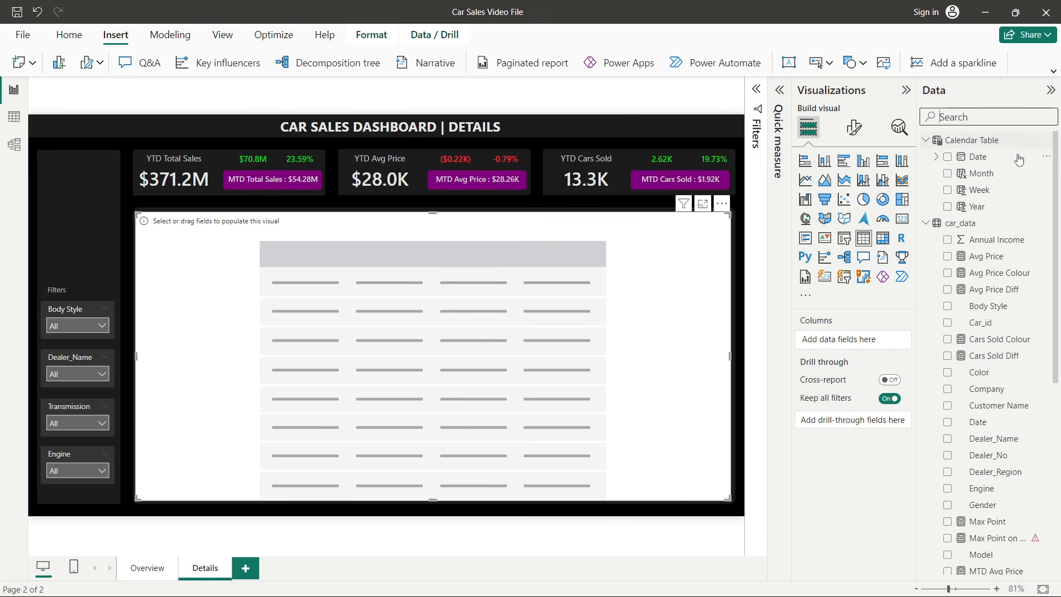
left_click(980, 322)
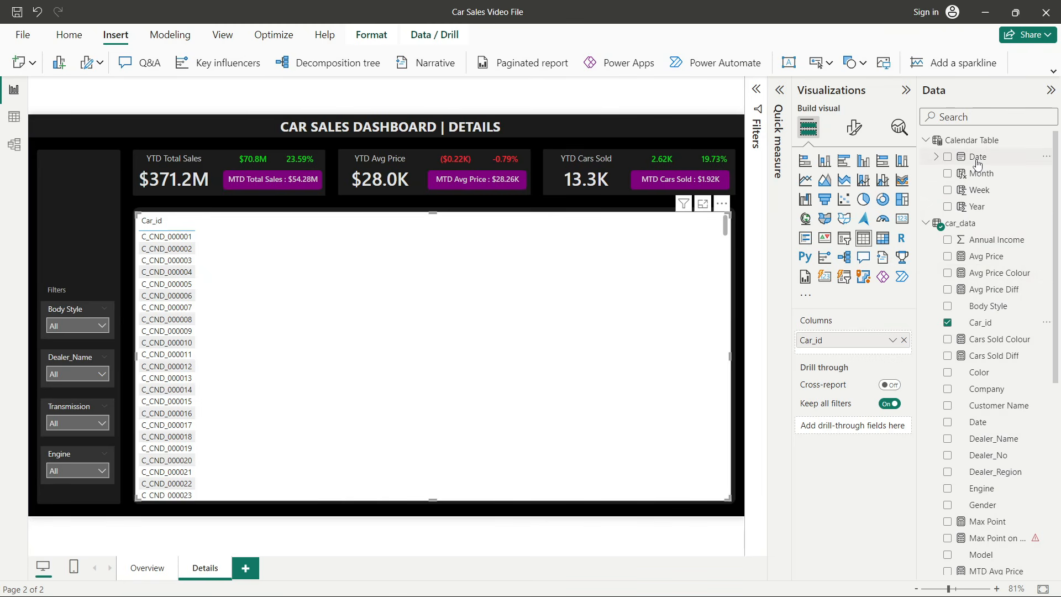
left_click_drag(977, 164, 828, 354)
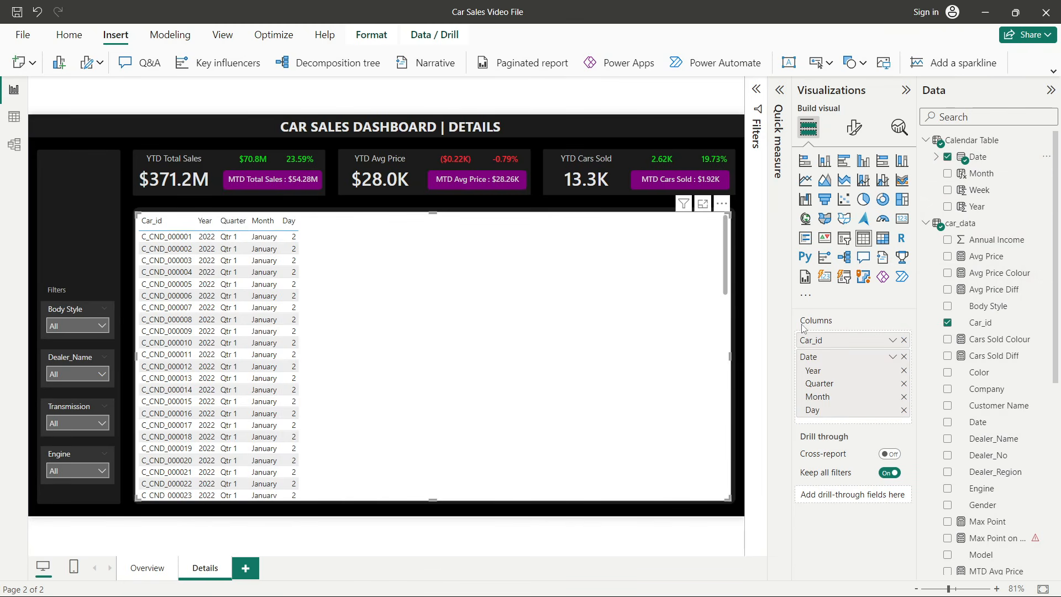
left_click(937, 157)
left_click(946, 174)
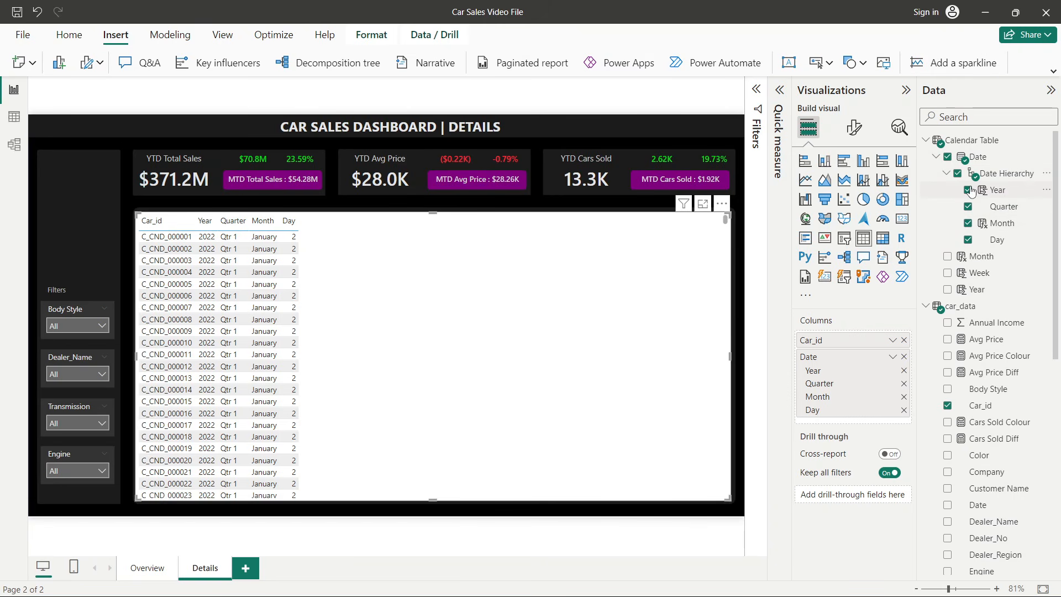
left_click(957, 174)
- Add the car_data Date, Customer Name, Dealer_Name, Company and Color fields to the table
scroll(999, 343, "down", 5)
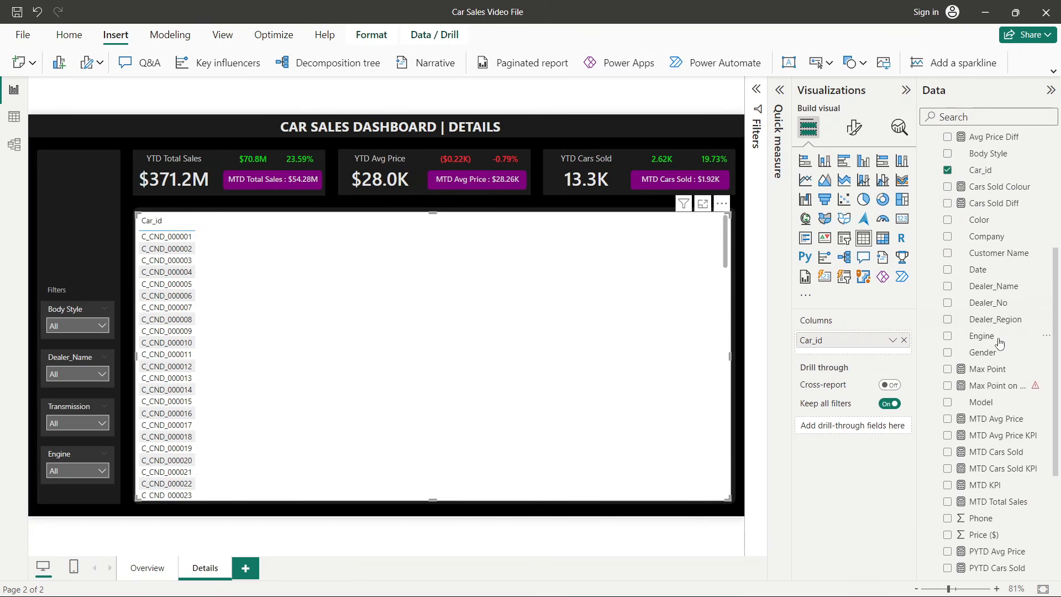
left_click_drag(978, 238, 457, 277)
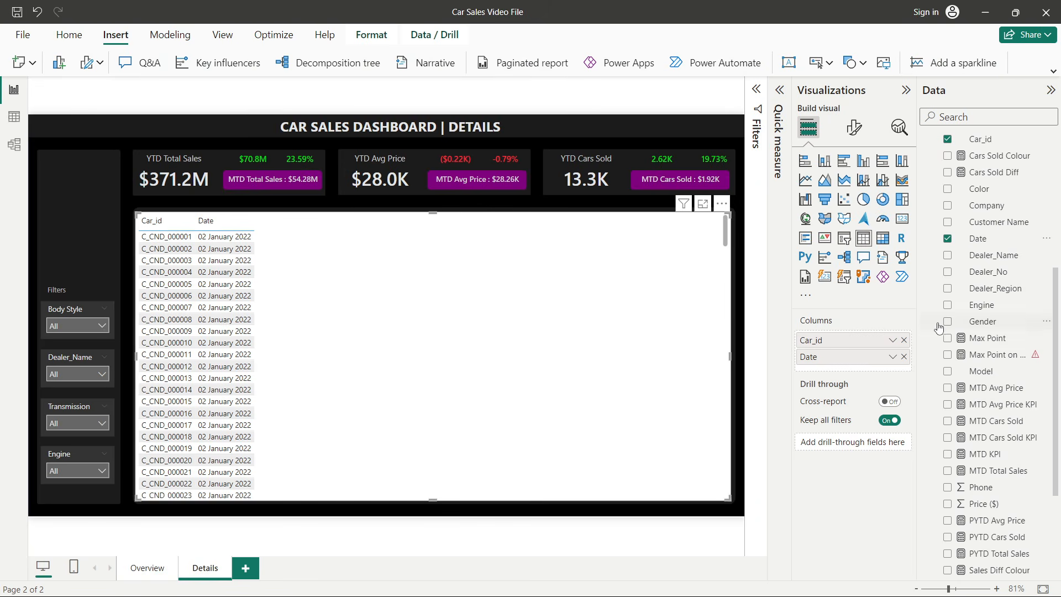
left_click_drag(999, 221, 551, 314)
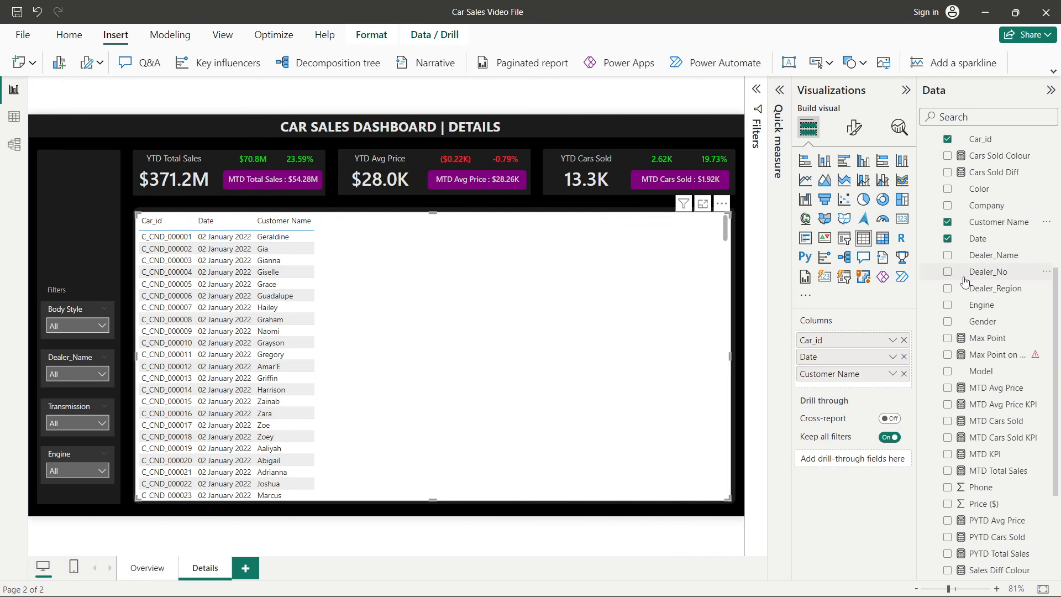
left_click_drag(992, 255, 573, 317)
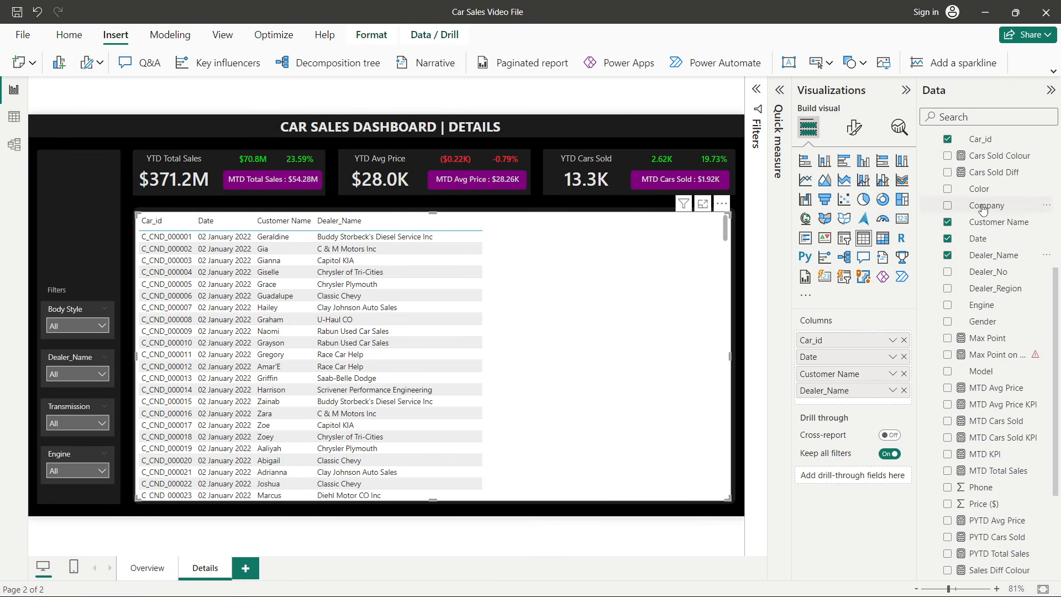
left_click_drag(983, 209, 605, 352)
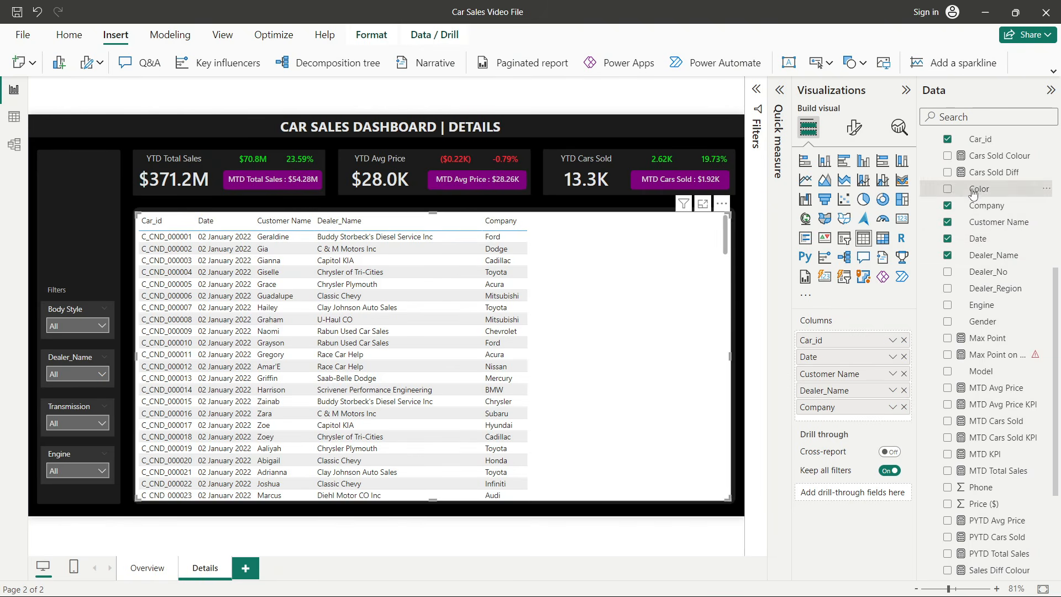
left_click_drag(978, 189, 601, 334)
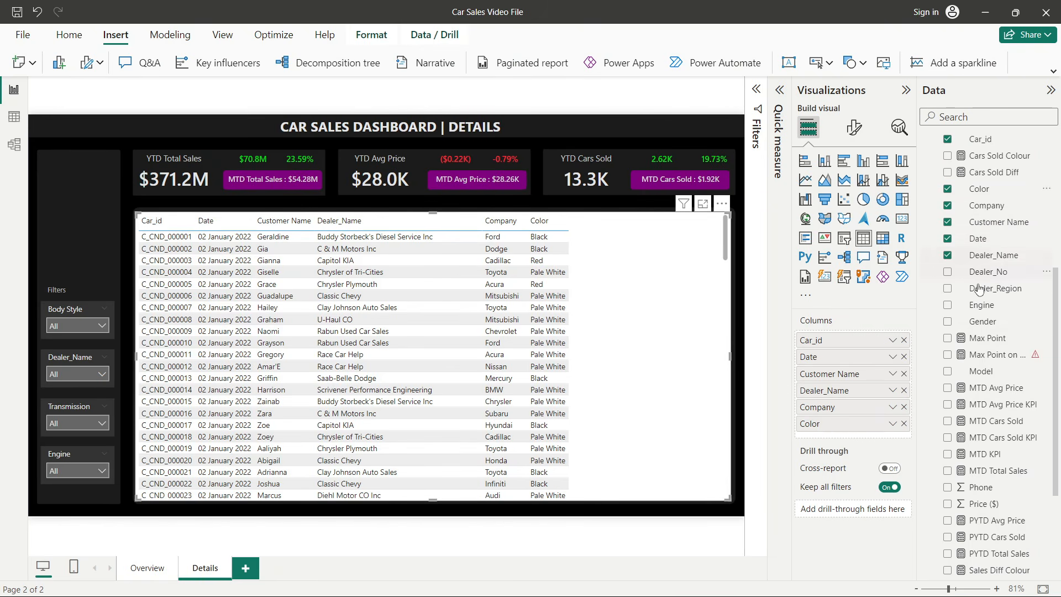
- Search the fields for m and add Model to the table's columns
scroll(979, 304, "down", 3)
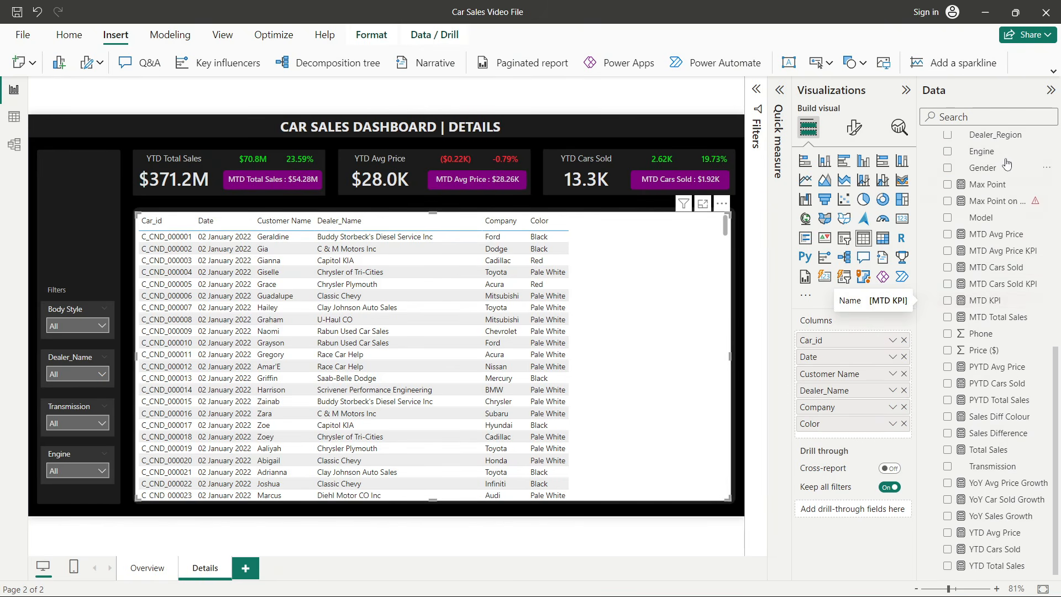
left_click(981, 115)
type("m")
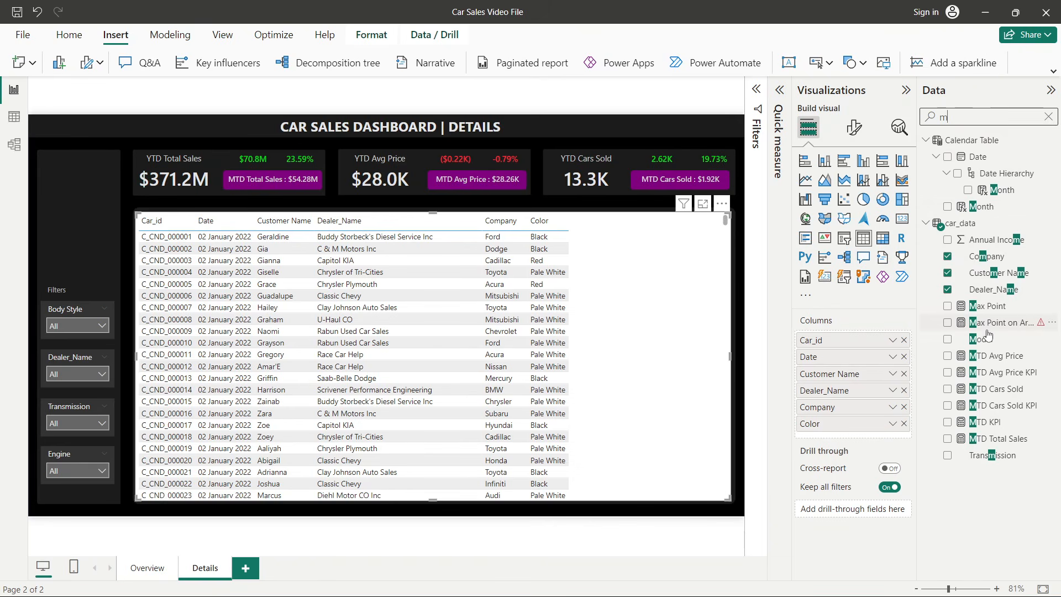
left_click_drag(987, 335, 668, 337)
left_click(1048, 117)
- Add the Price ($) field to the table as the last column
key("alt+Tab")
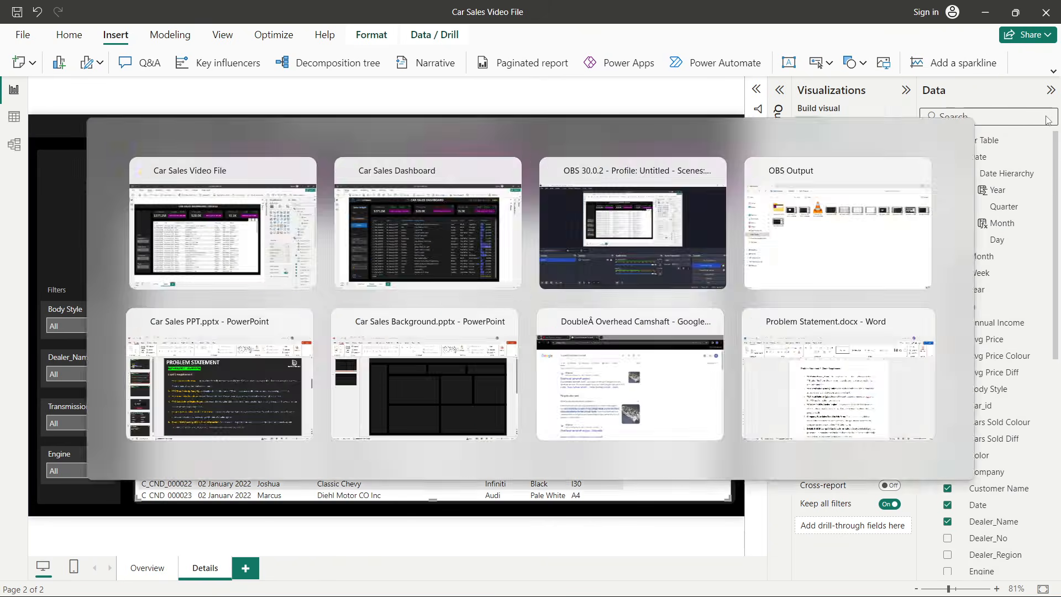
key("alt+Tab")
scroll(1013, 340, "down", 6)
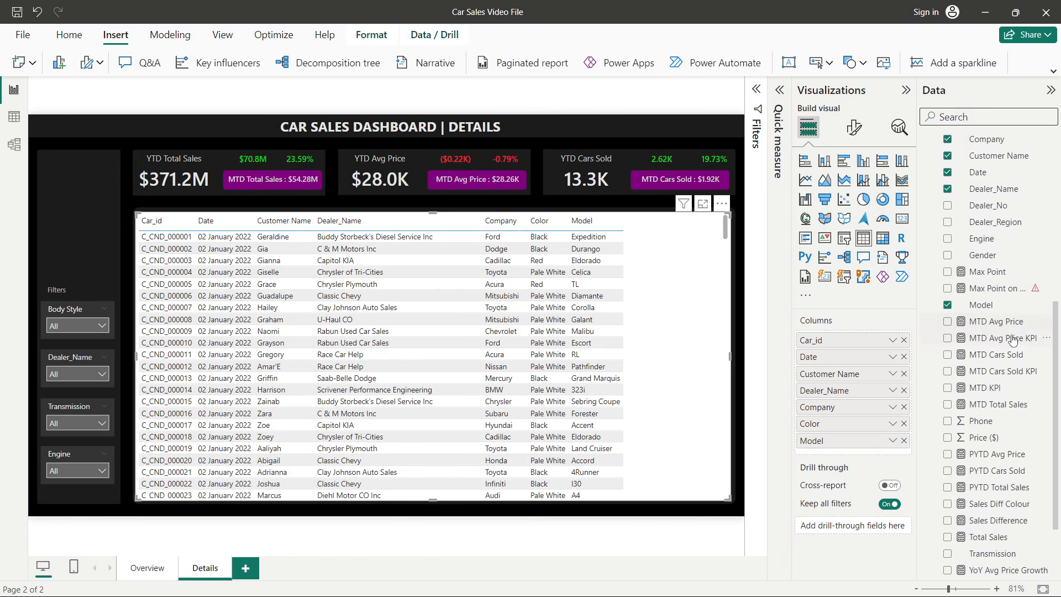
scroll(1013, 340, "down", 3)
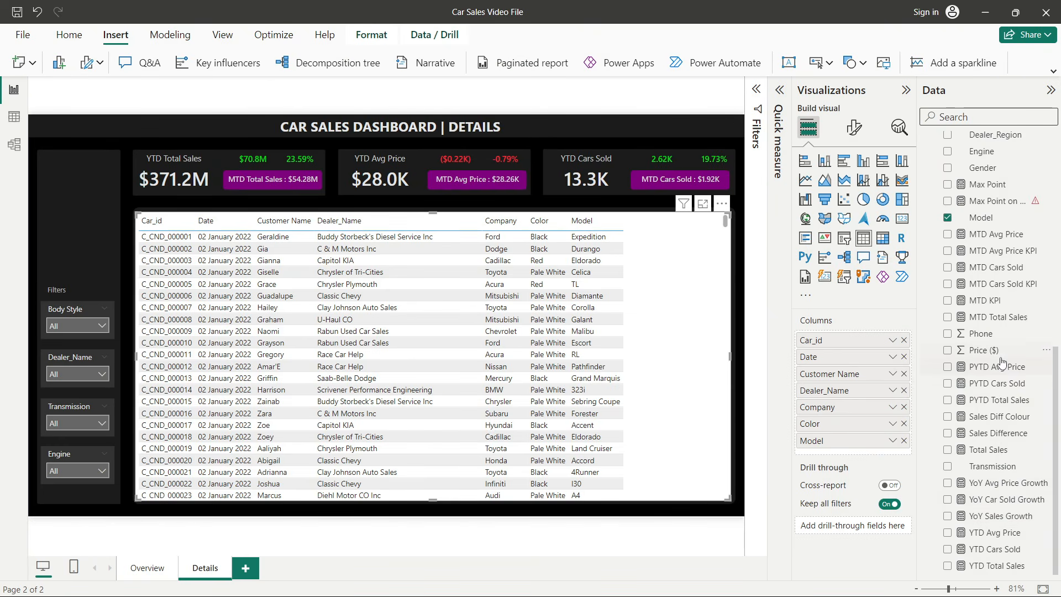
left_click_drag(1001, 350, 730, 325)
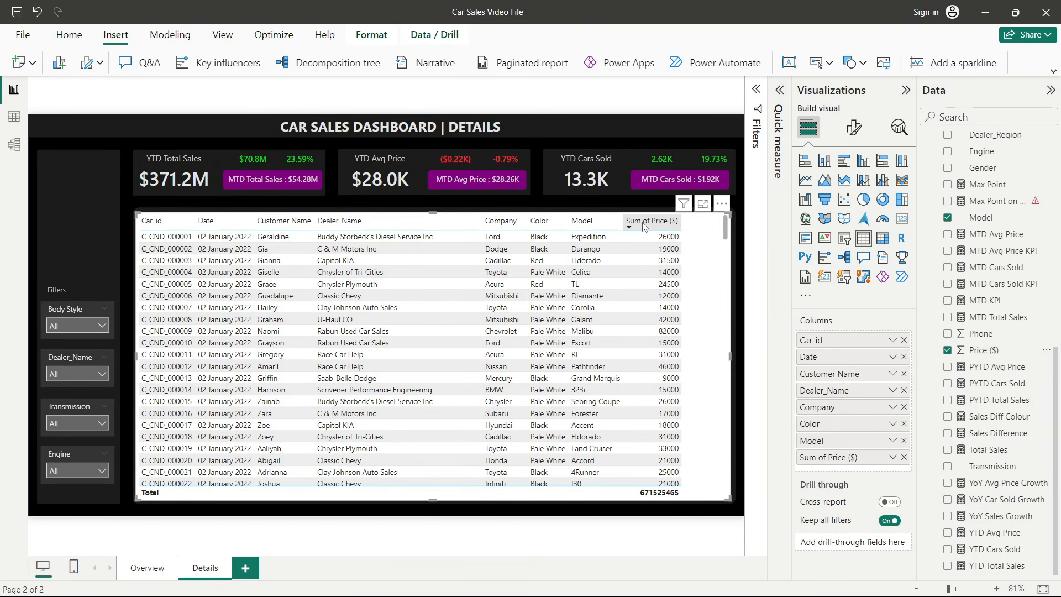
- Rename the Sum of Price ($) column to Total Sales
double_click(827, 459)
type("Tot")
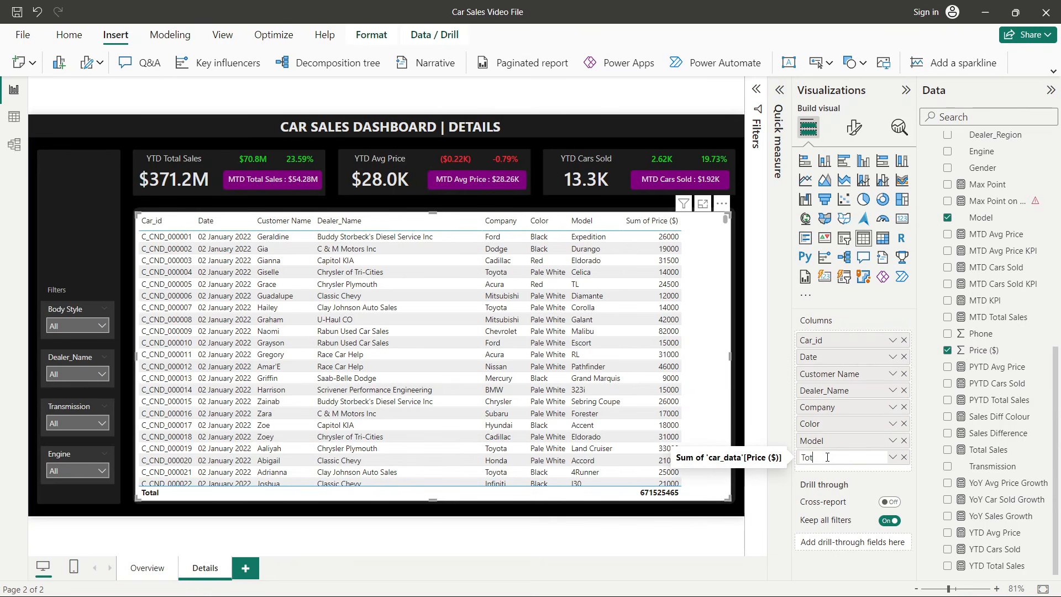
type("al S")
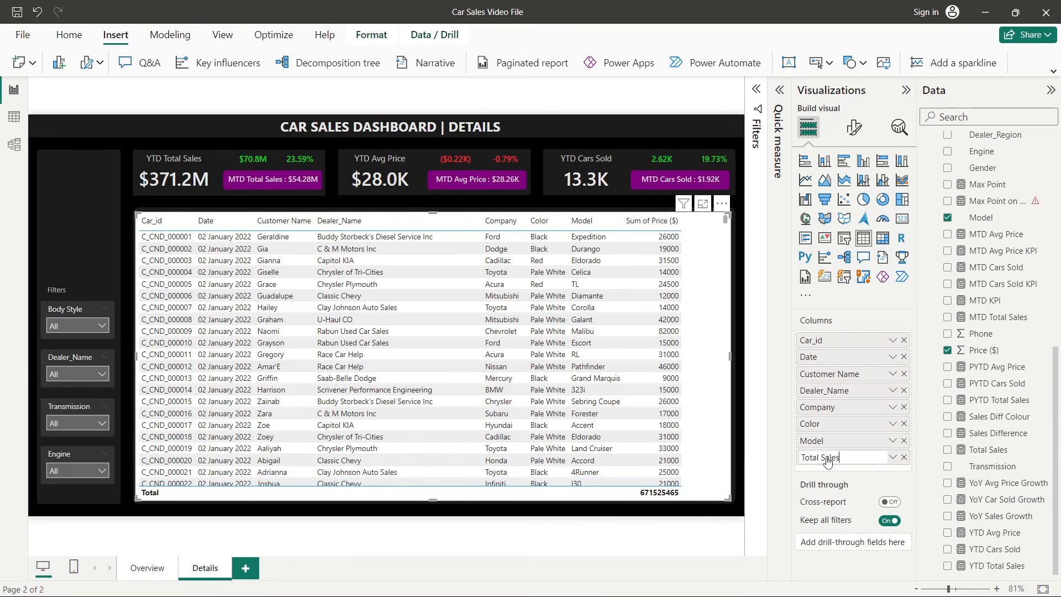
type("ales")
key("Return")
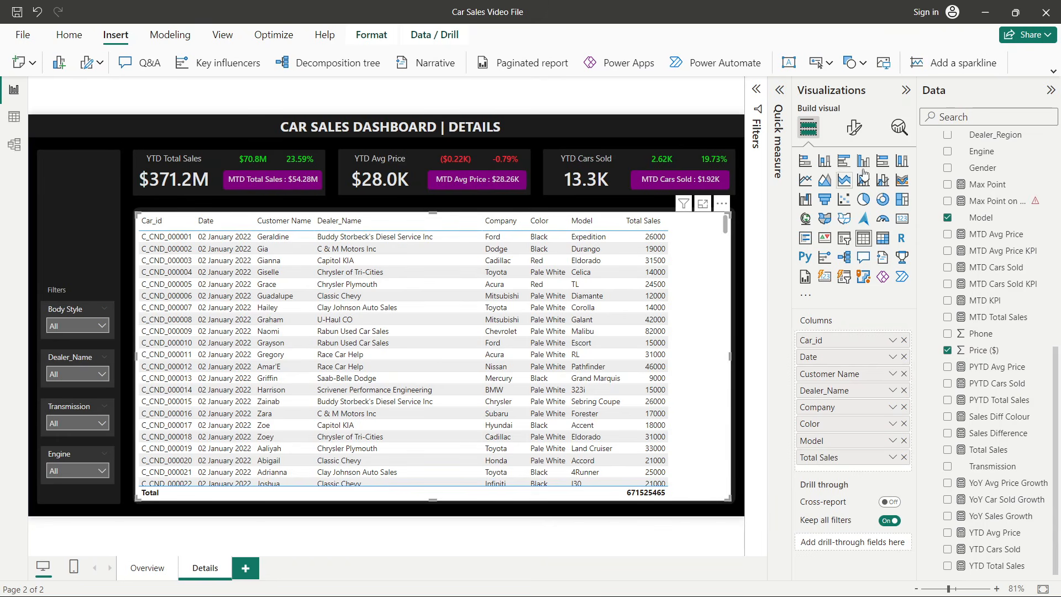
- Apply the Minimal style preset to the sales table
left_click(856, 137)
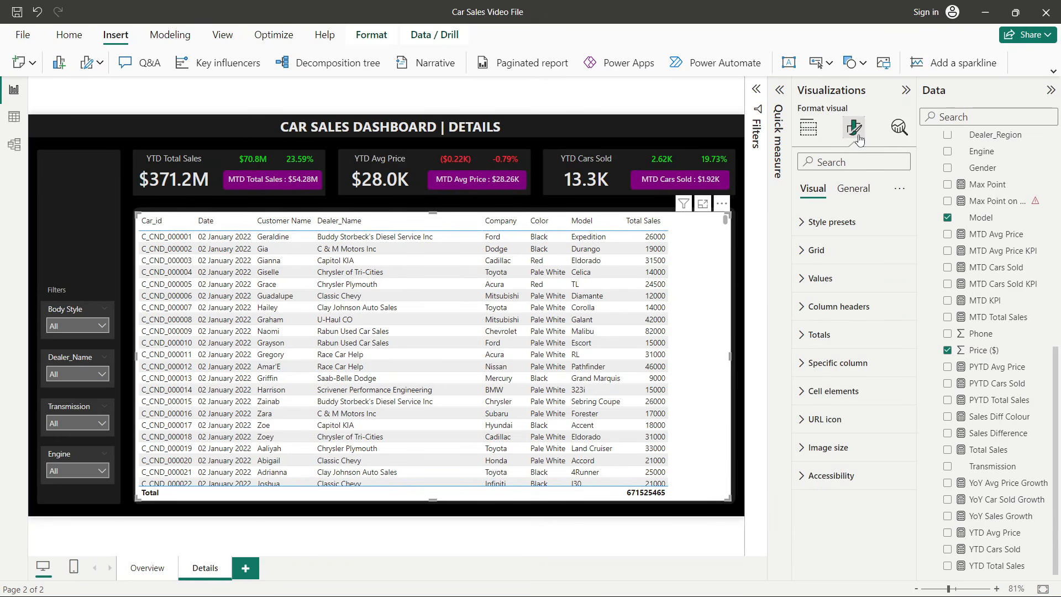
left_click(831, 222)
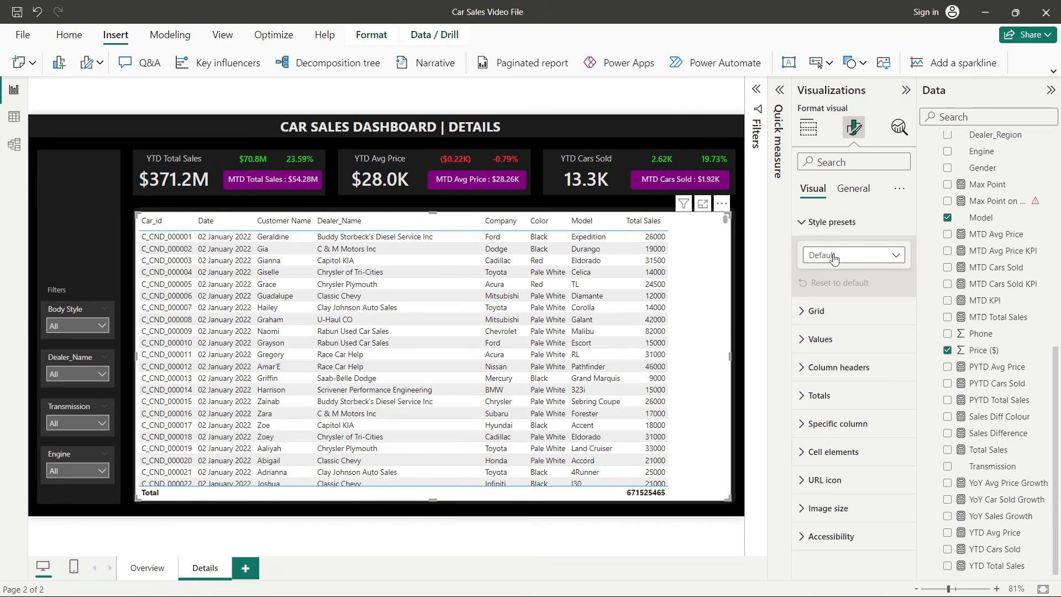
left_click(835, 255)
left_click(832, 304)
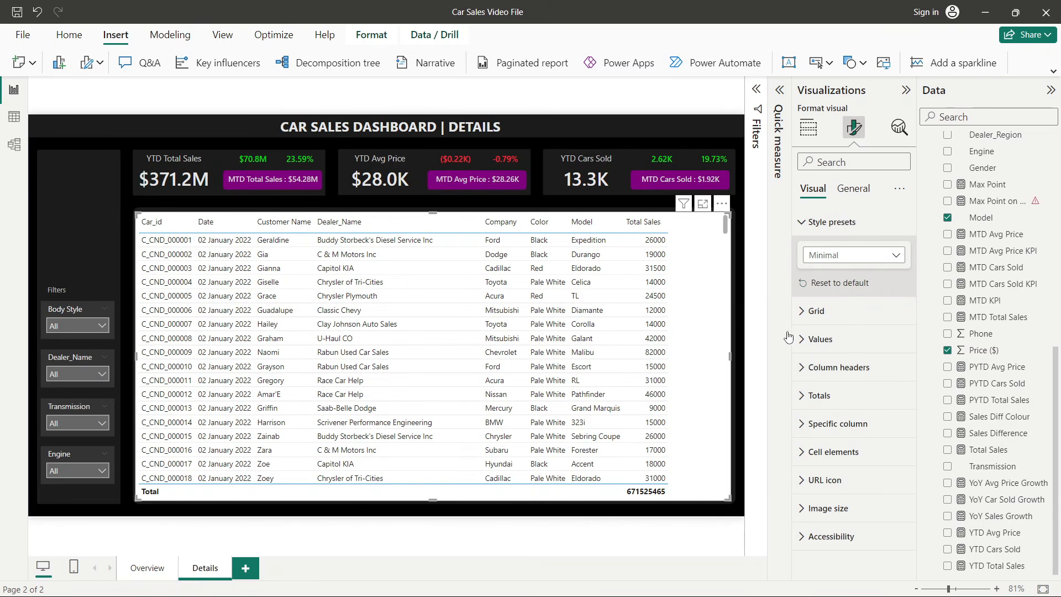
- Set the table values' background and alternate background colors to black
left_click(812, 339)
scroll(814, 343, "down", 3)
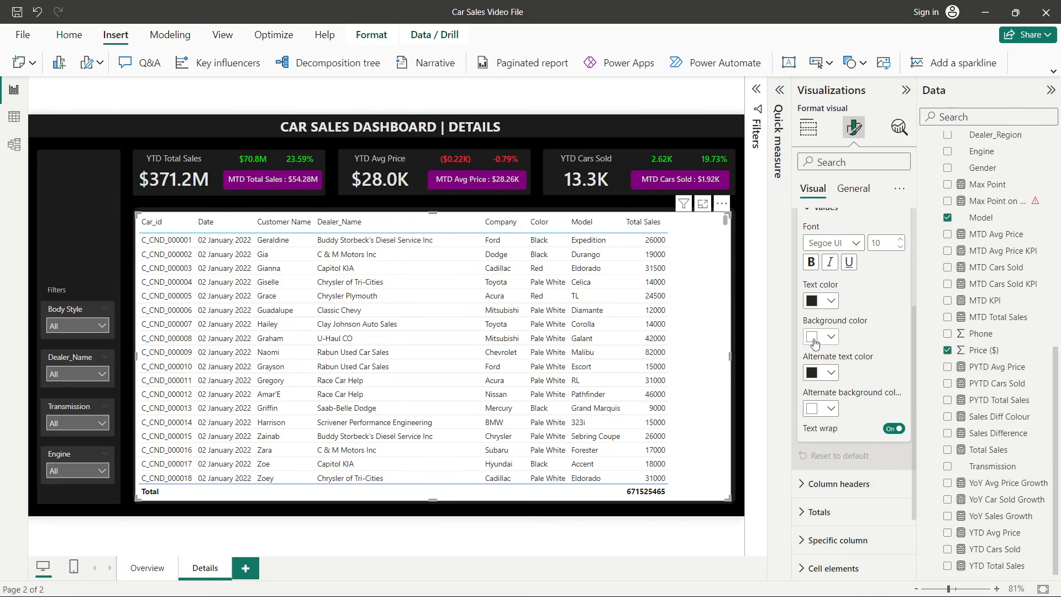
left_click(815, 342)
left_click(830, 389)
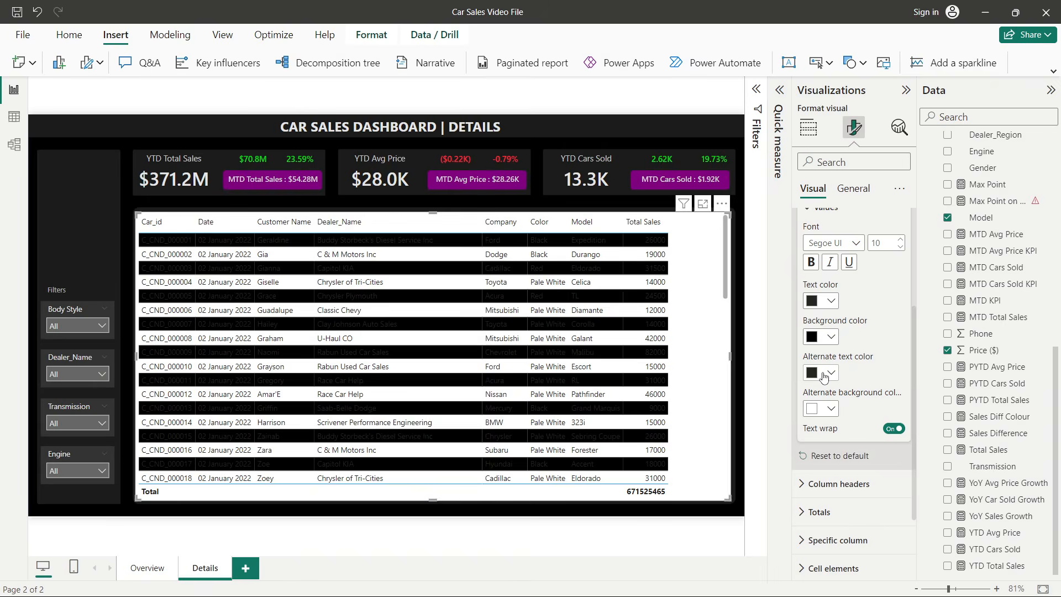
left_click(823, 374)
left_click(830, 145)
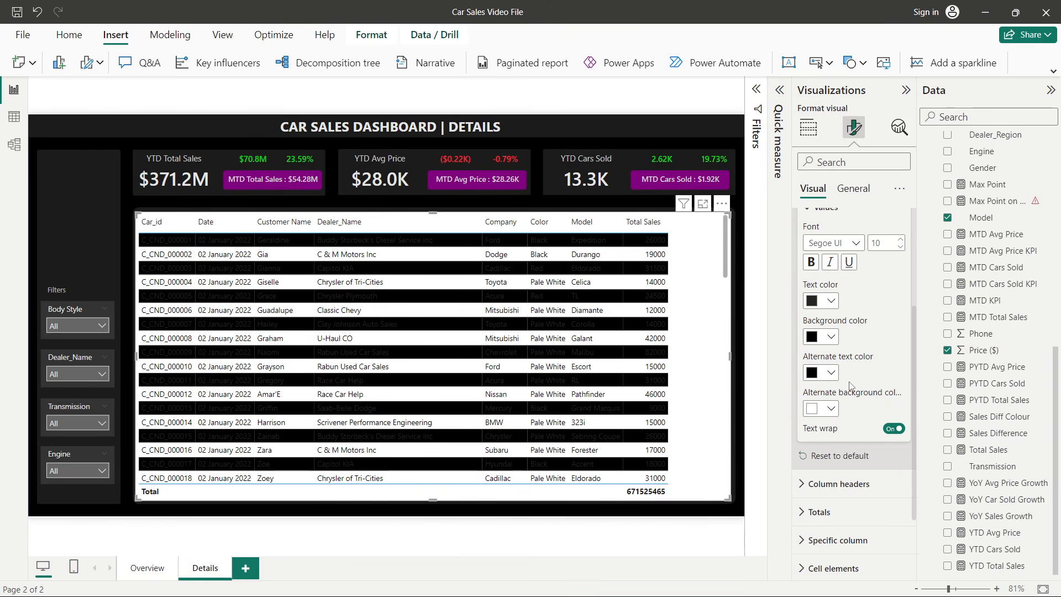
left_click(822, 408)
left_click(819, 348)
- Set the table values' text and alternate text colors to light grey
left_click(821, 301)
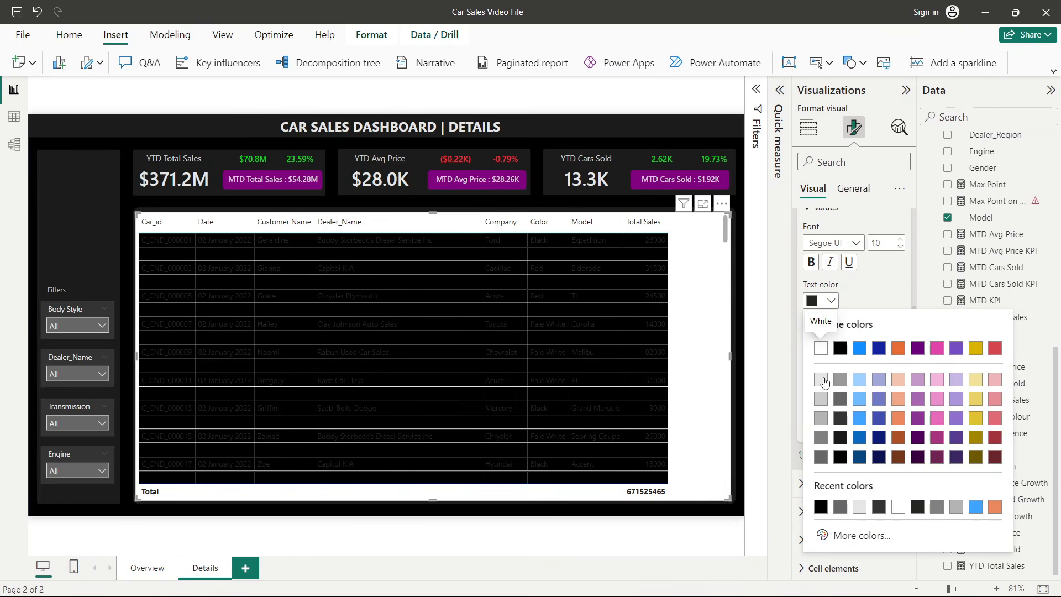
left_click(823, 381)
left_click(830, 379)
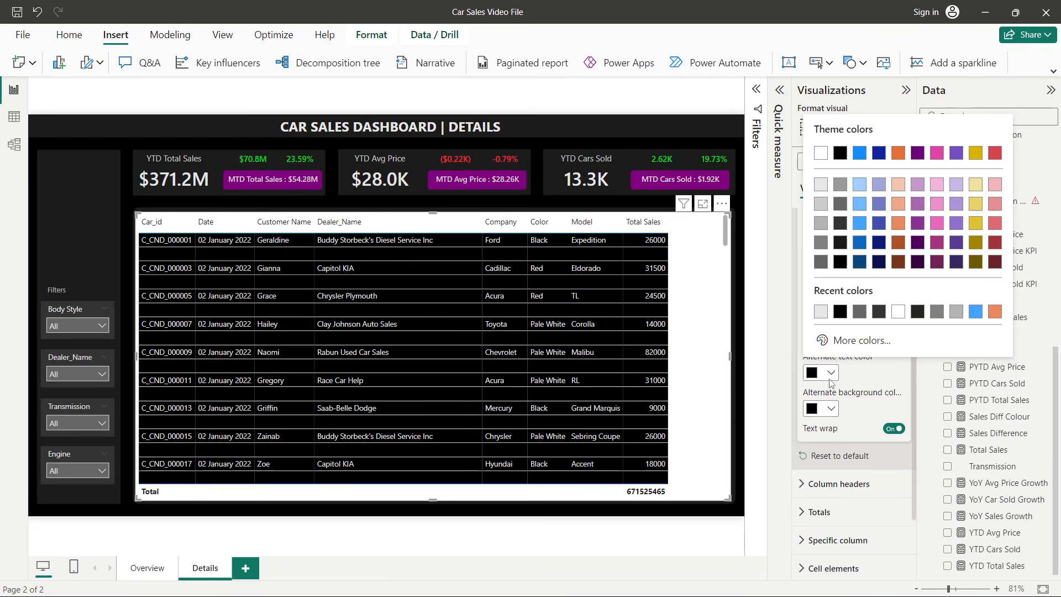
left_click(820, 185)
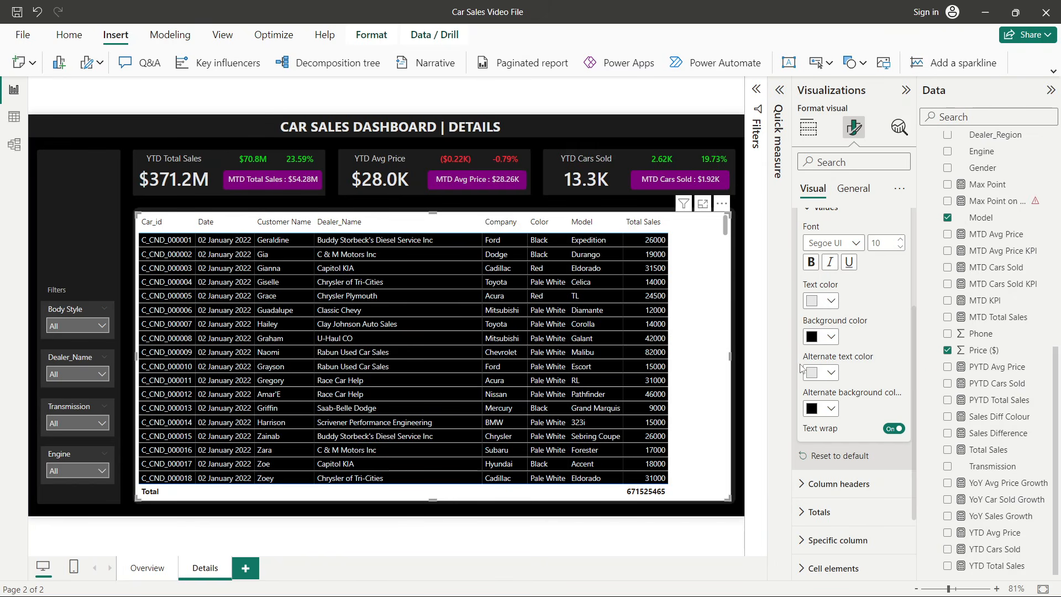
- Set the table's horizontal gridline color to dark grey
scroll(806, 353, "up", 3)
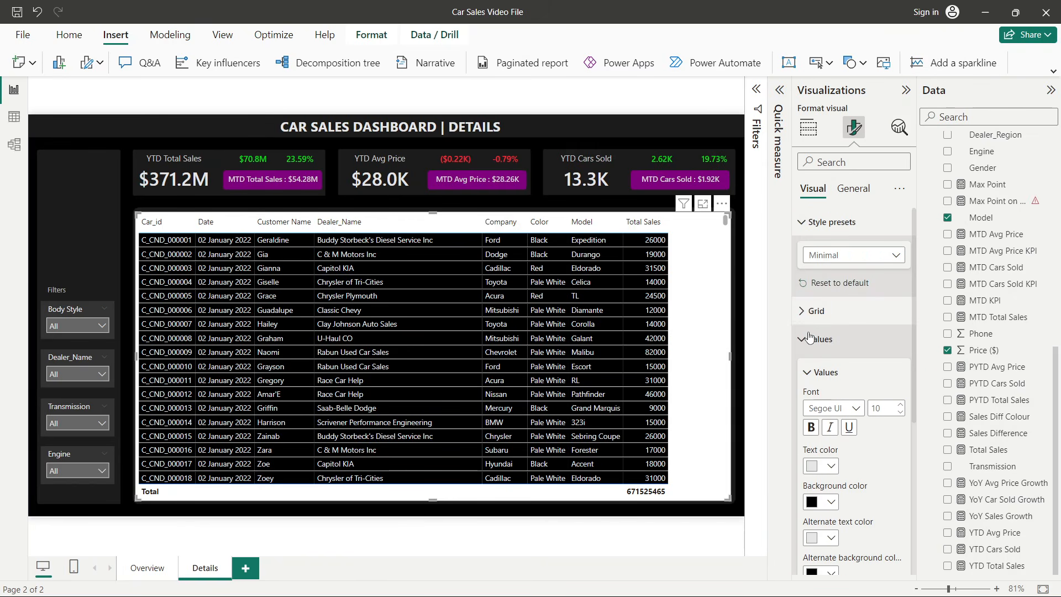
left_click(809, 337)
left_click(844, 368)
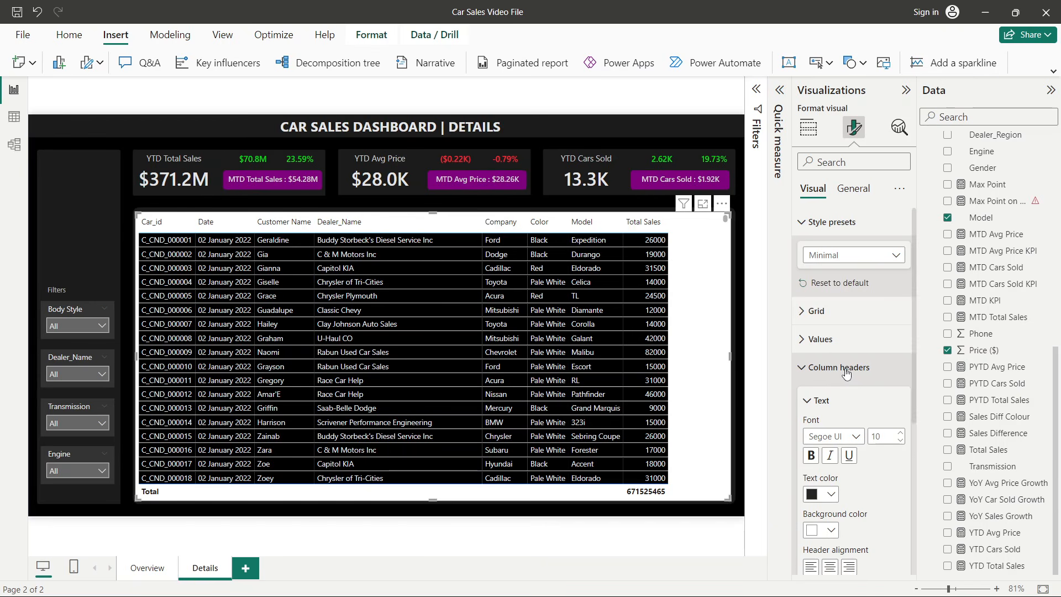
left_click(846, 369)
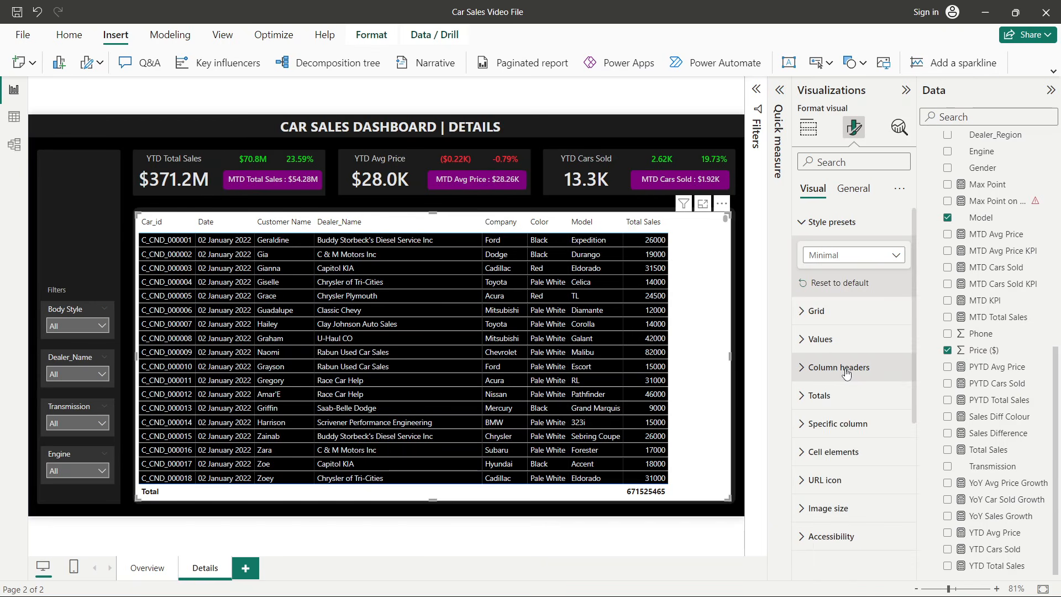
left_click(834, 317)
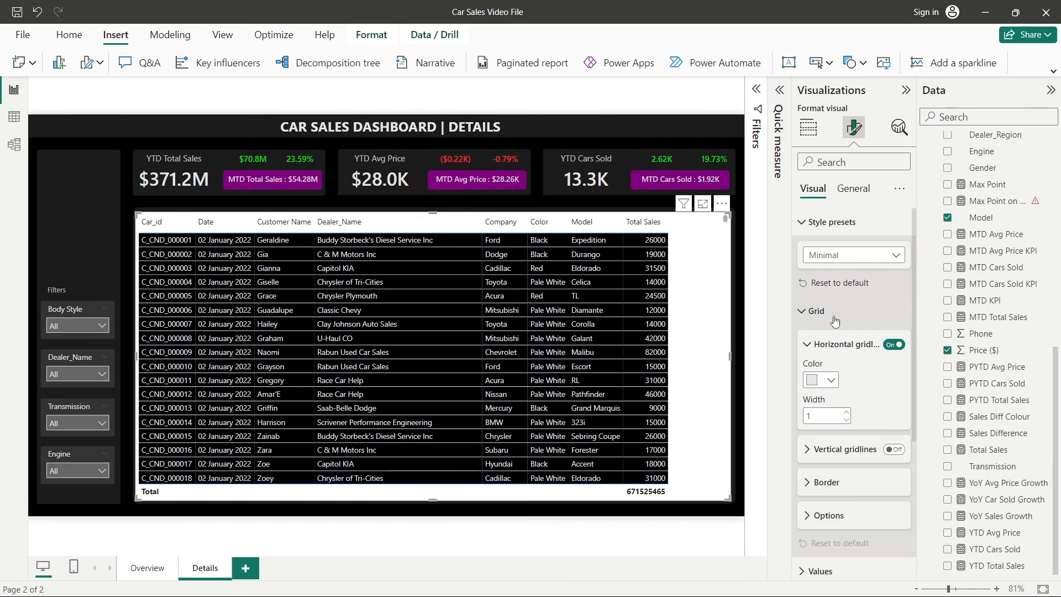
left_click(823, 380)
left_click(823, 279)
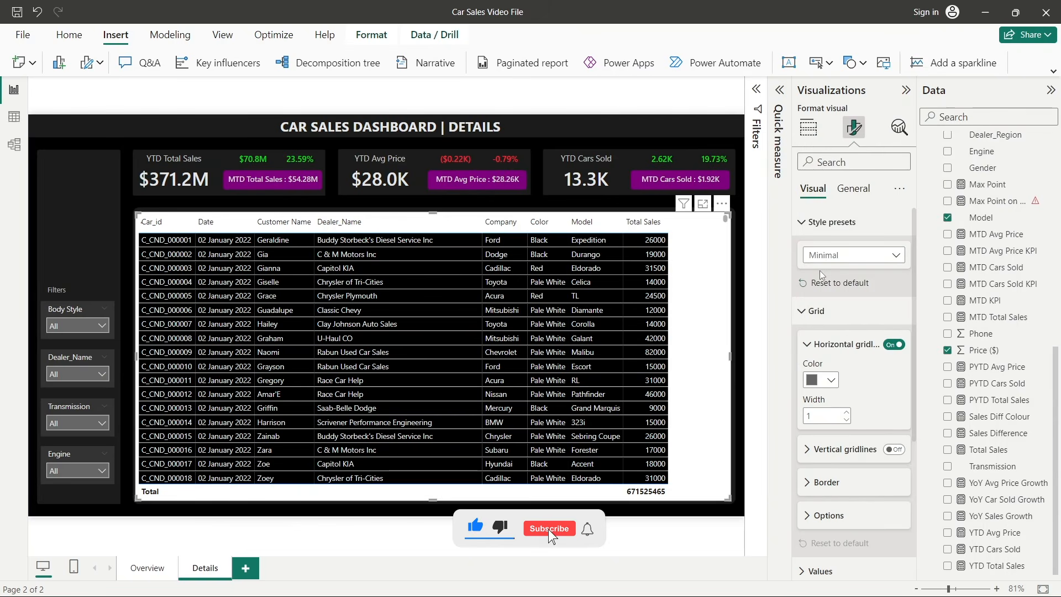
left_click(783, 395)
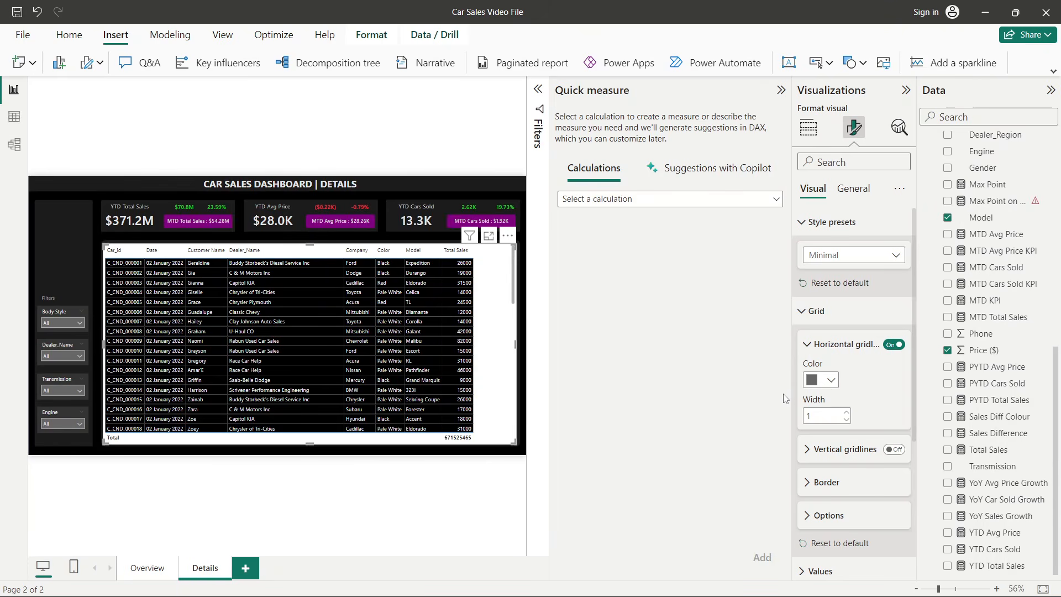
left_click(781, 91)
- Give the table's column headers a black background and light blue text
scroll(854, 376, "down", 4)
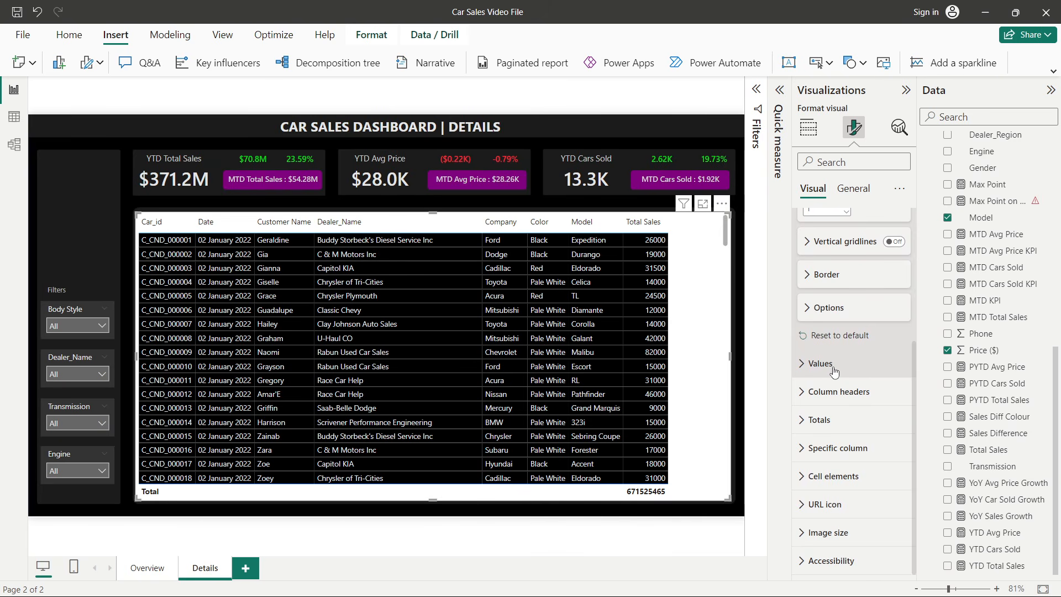
left_click(833, 367)
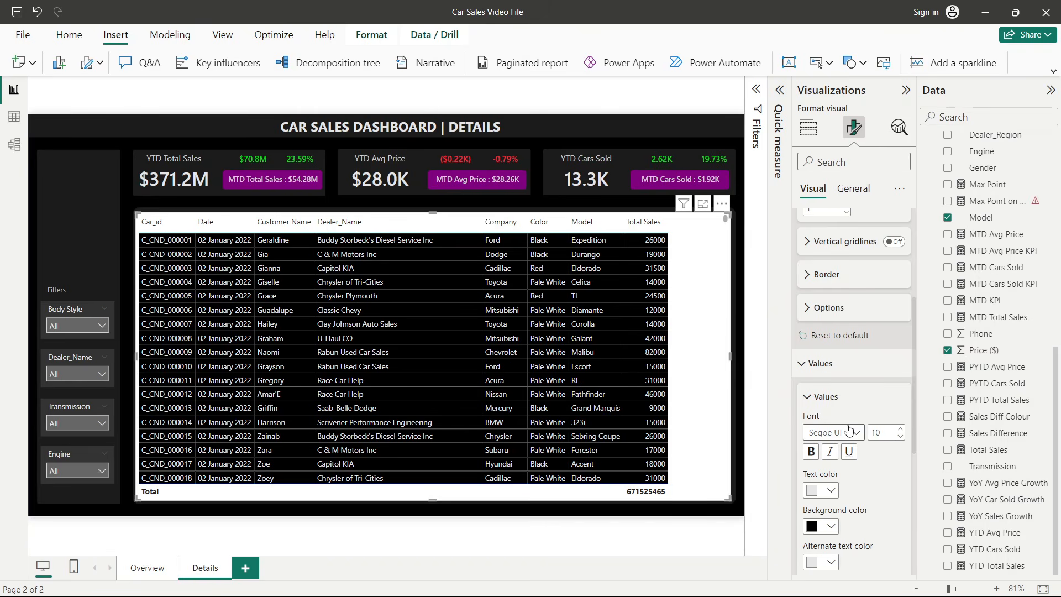
scroll(851, 430, "down", 5)
left_click(839, 391)
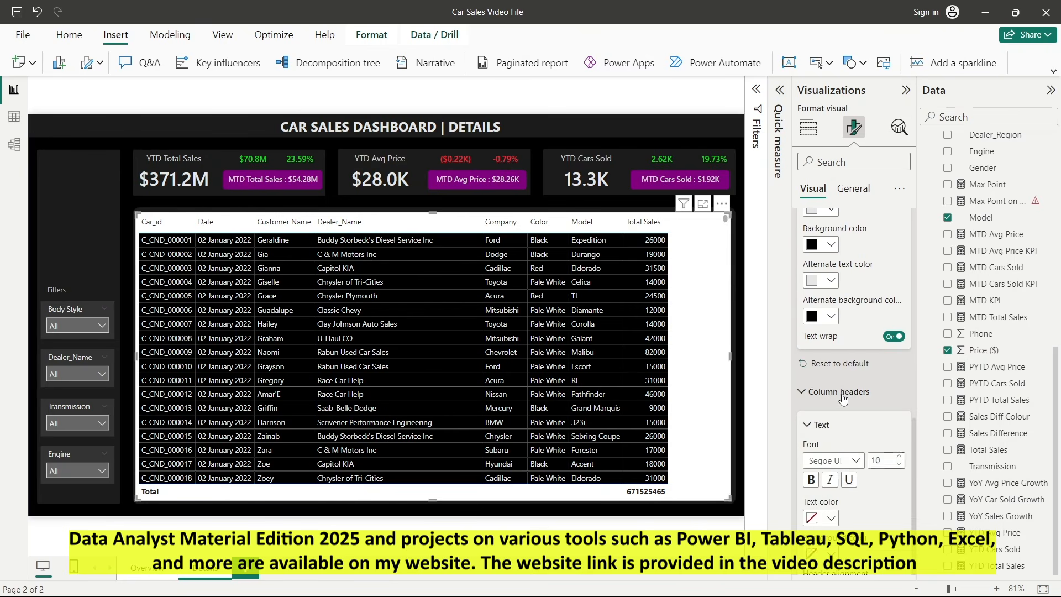
scroll(843, 396, "down", 3)
left_click(819, 334)
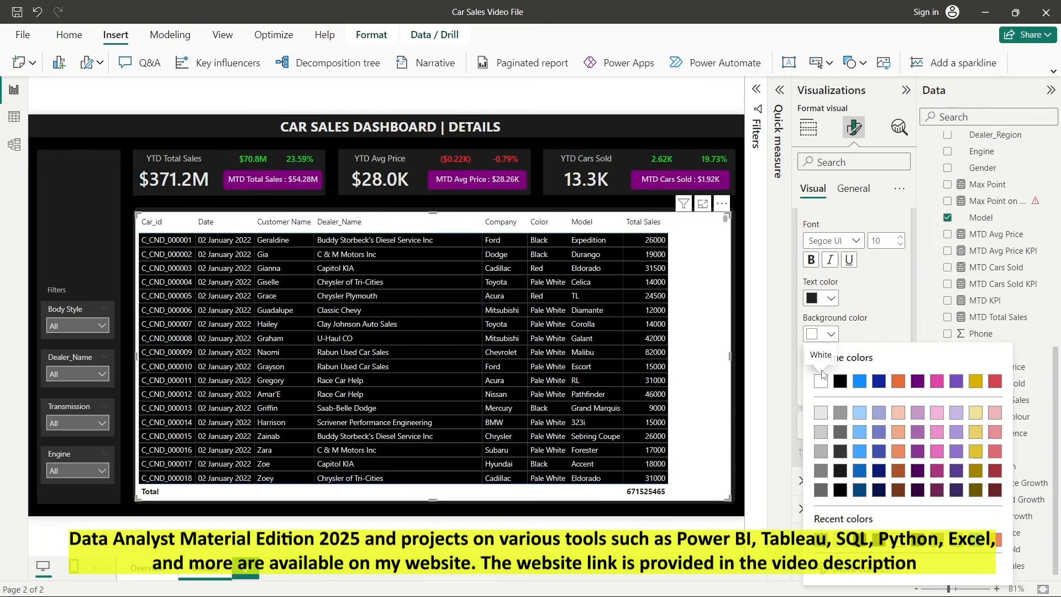
left_click(845, 393)
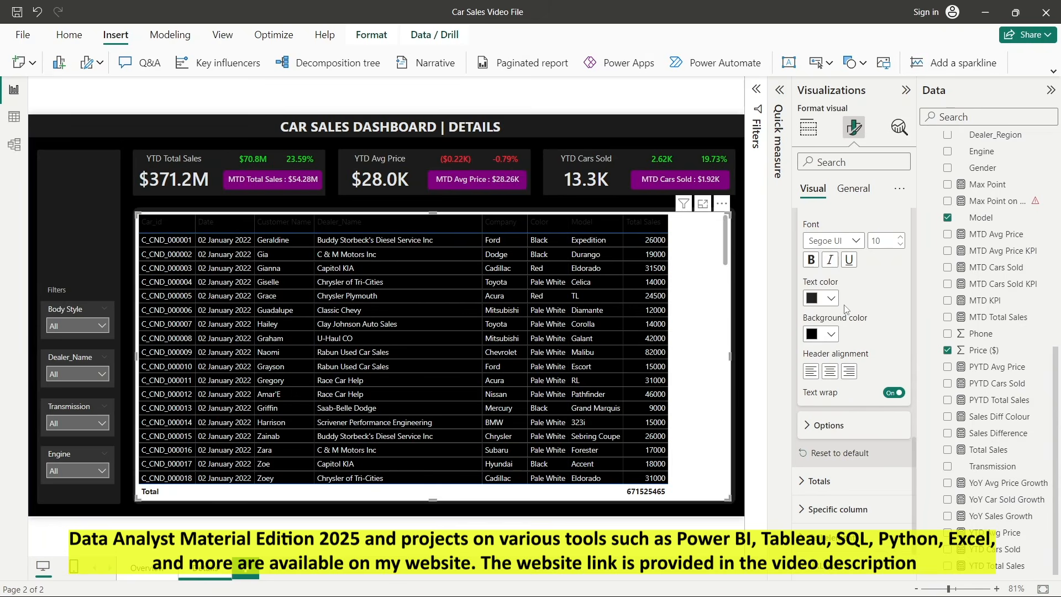
left_click(831, 298)
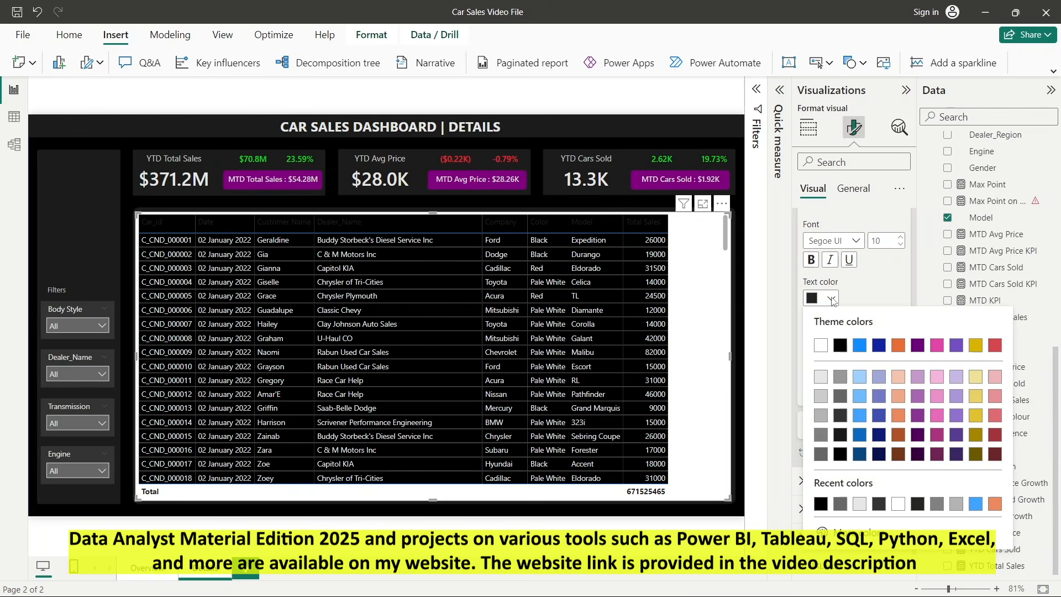
left_click(859, 435)
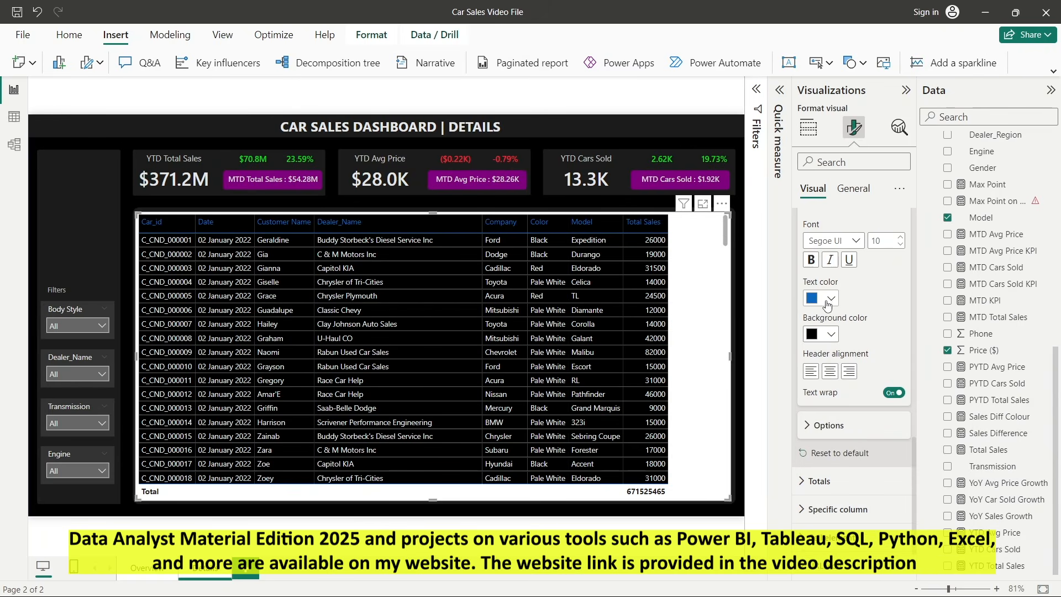
left_click(831, 298)
left_click(858, 424)
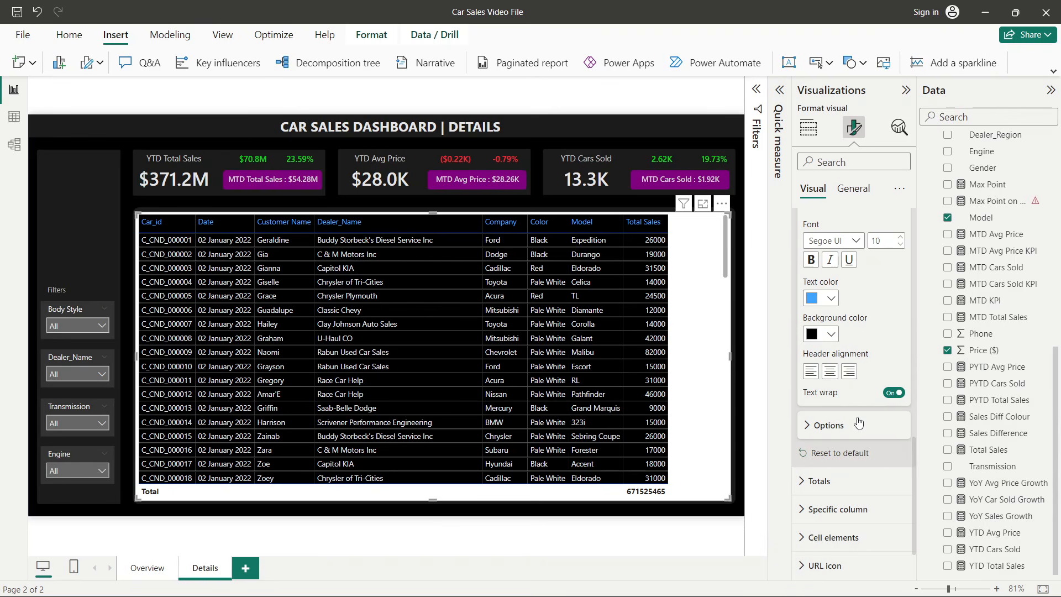
- Set the table totals row to a black background with gold text
scroll(862, 381, "down", 1)
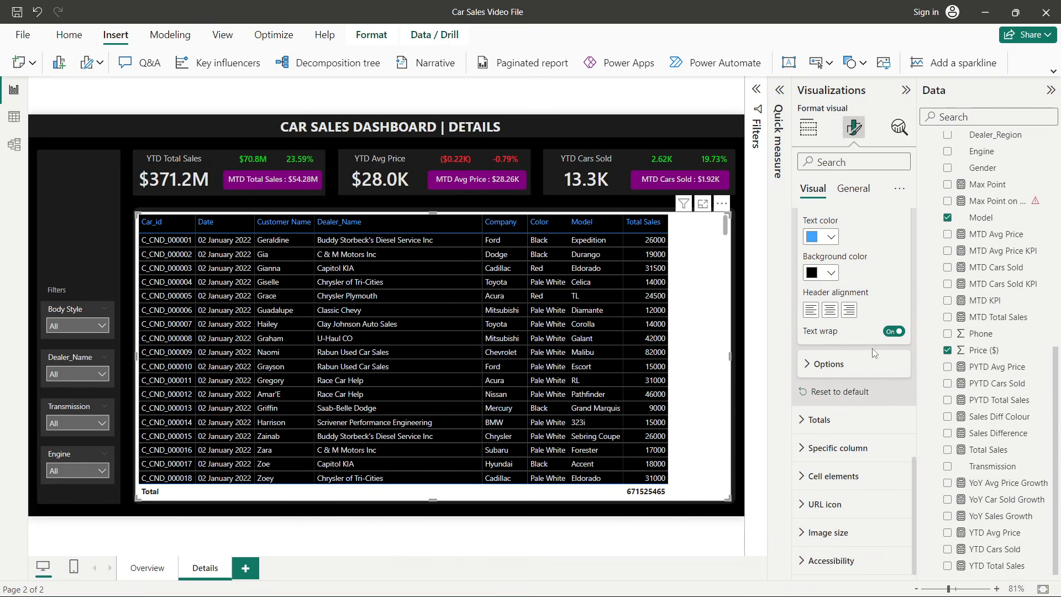
left_click(829, 419)
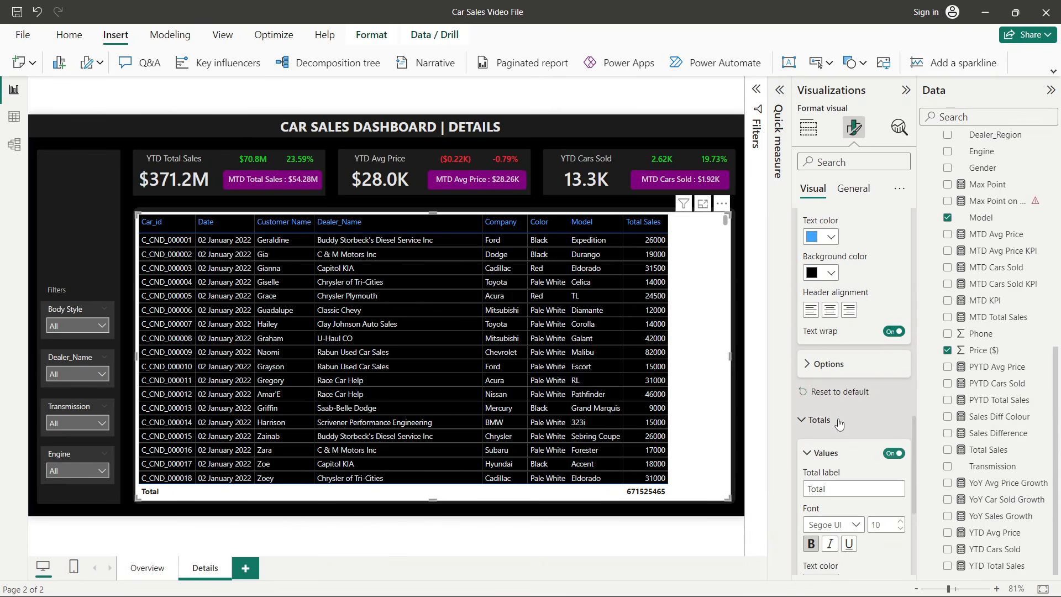
scroll(846, 420, "down", 1)
left_click(830, 453)
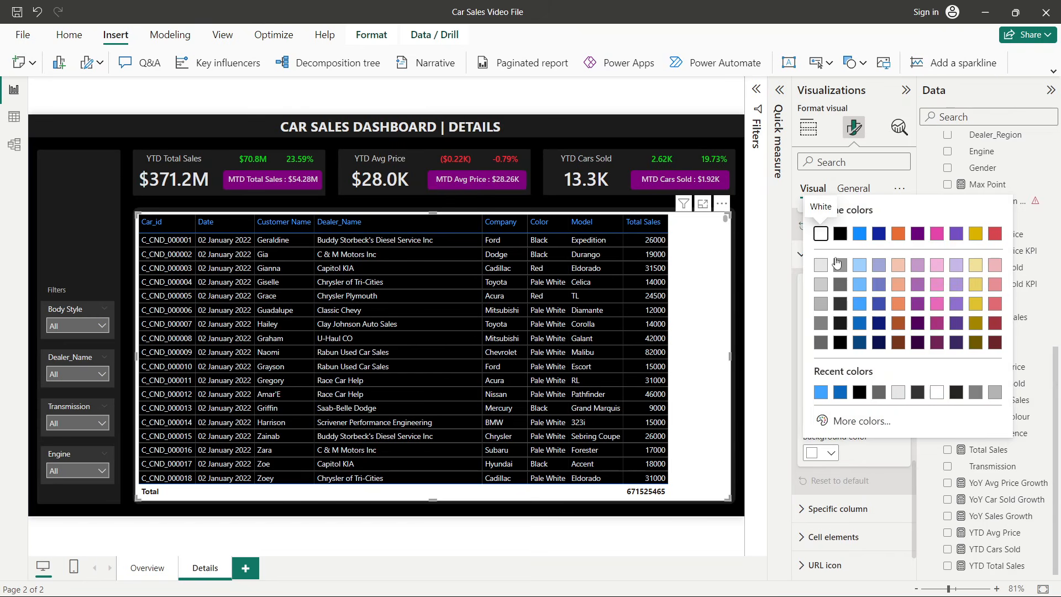
left_click(840, 234)
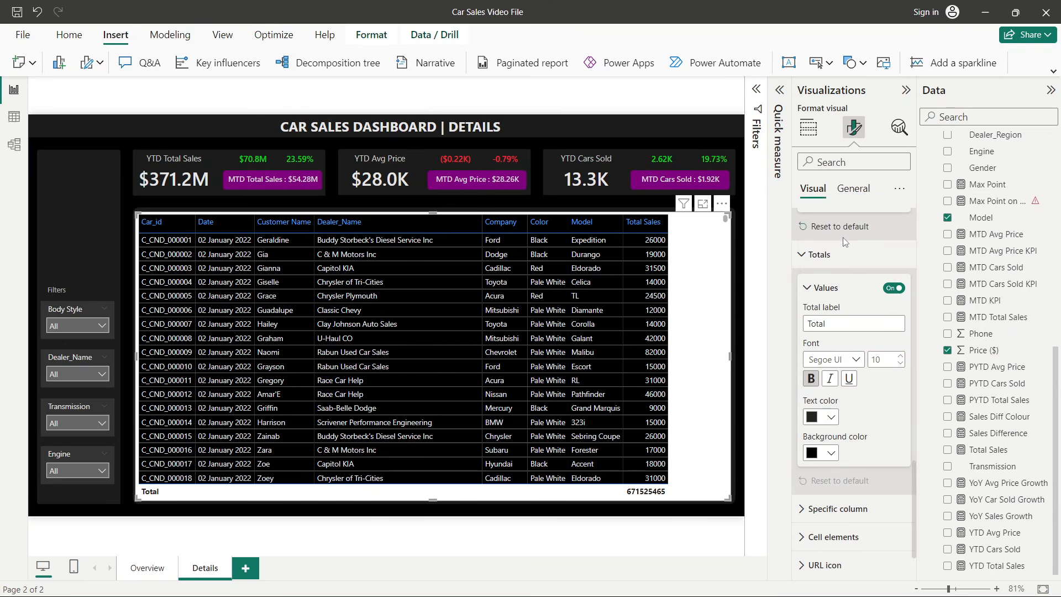
left_click(828, 417)
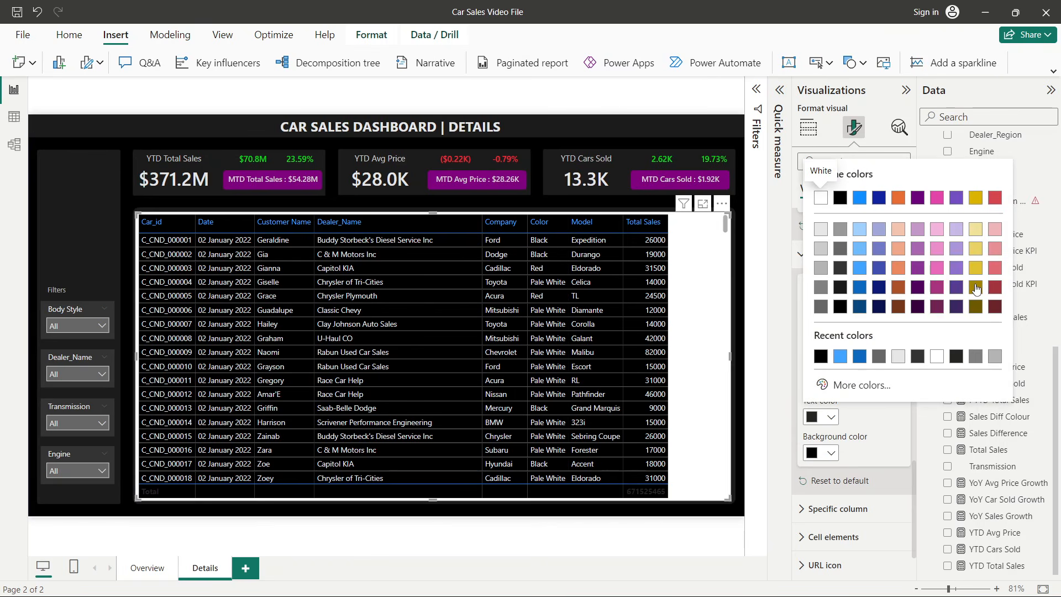
left_click(976, 288)
left_click(830, 418)
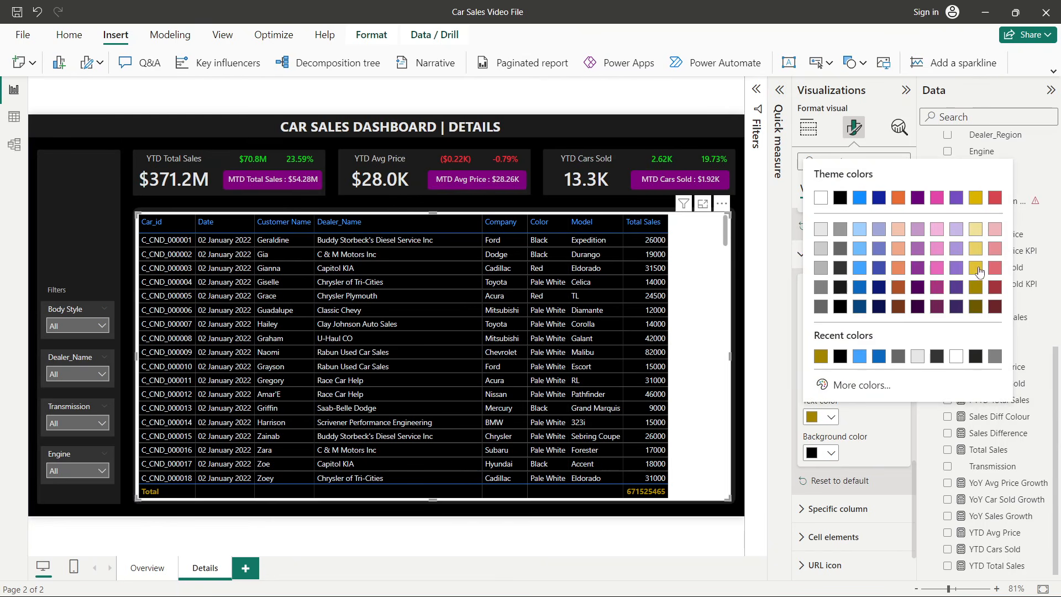
left_click(976, 268)
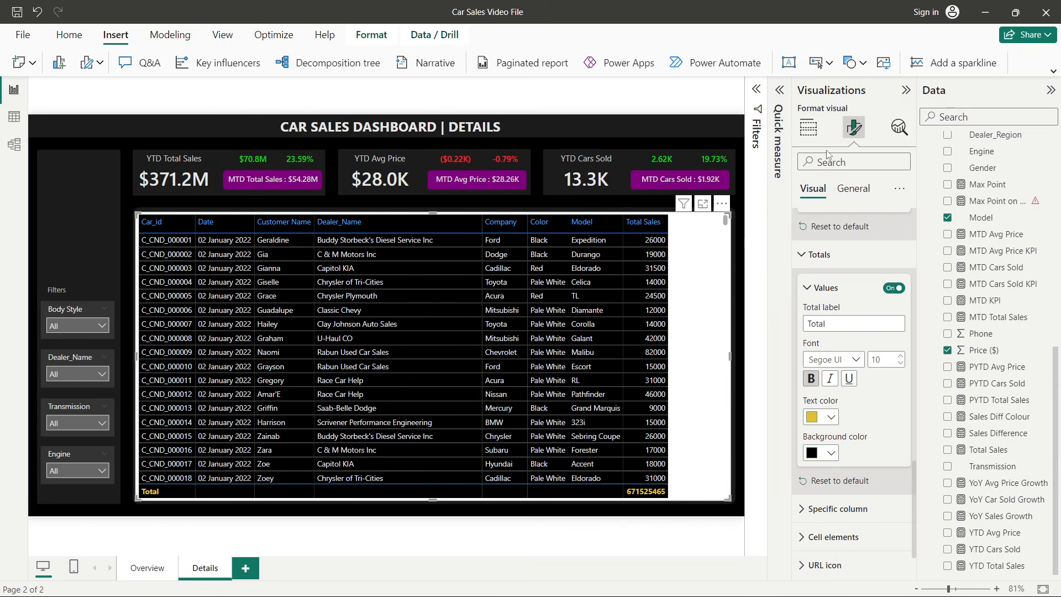
- Turn off the table visual's background effect
left_click(849, 189)
left_click(845, 279)
left_click(894, 311)
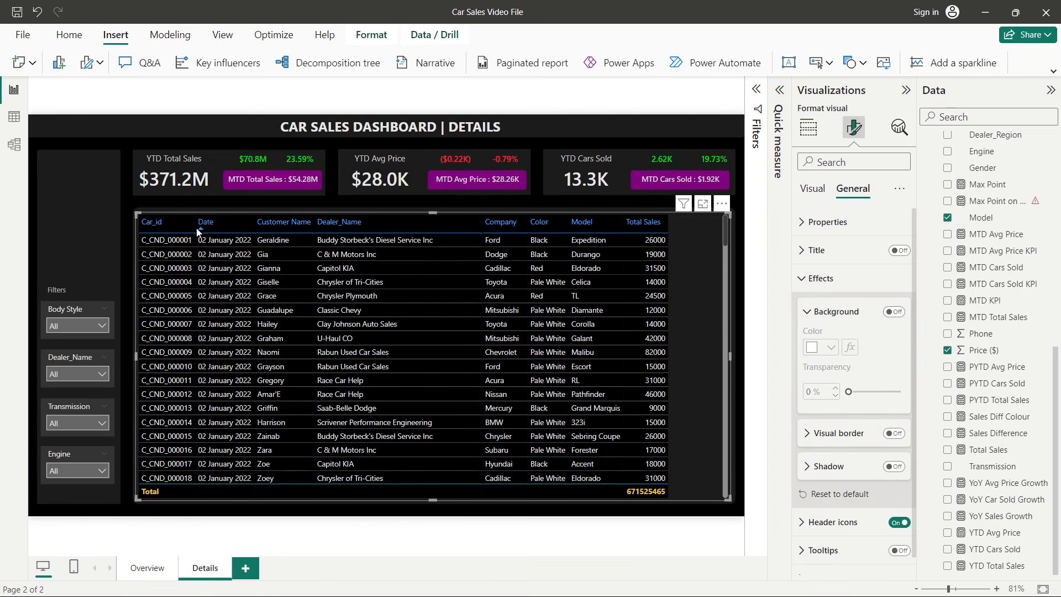
- Widen the table's columns by resizing the column header borders
left_click_drag(194, 227, 330, 224)
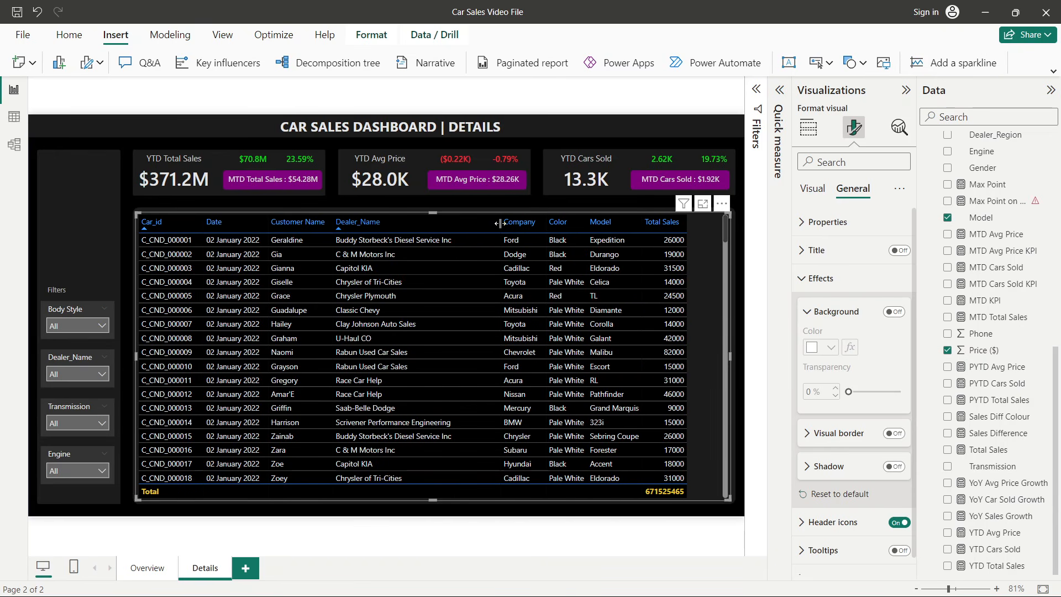
left_click_drag(500, 223, 503, 223)
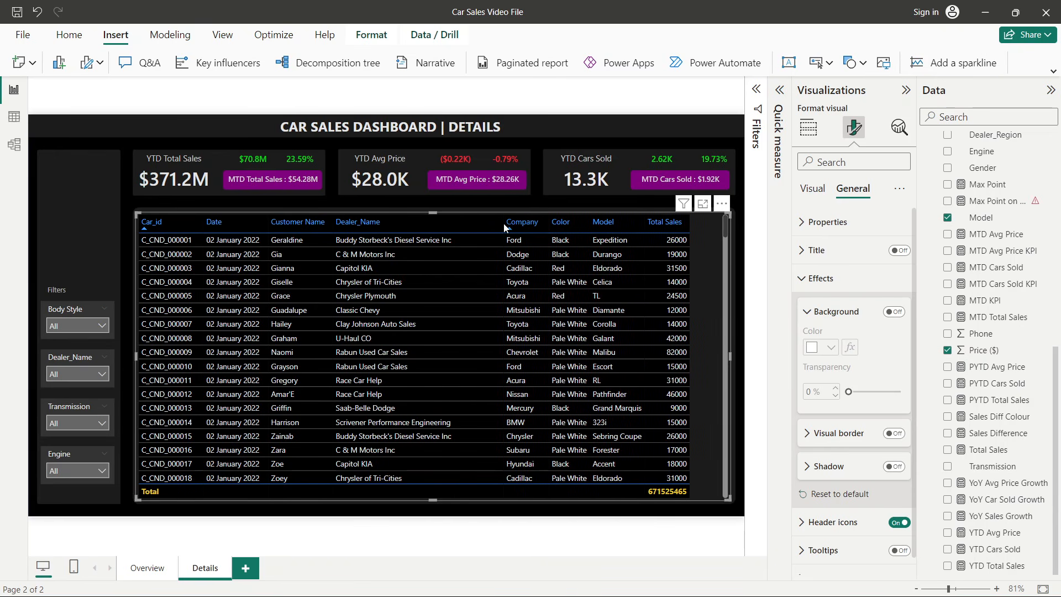
- Sort the table by the Color column, then by the Model column
left_click(547, 223)
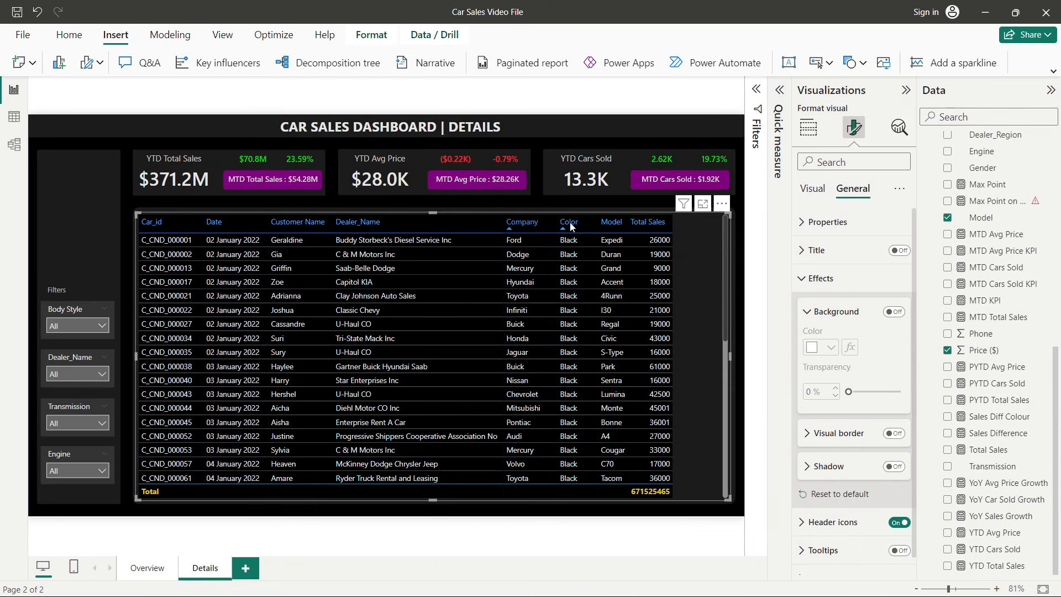
left_click(610, 223)
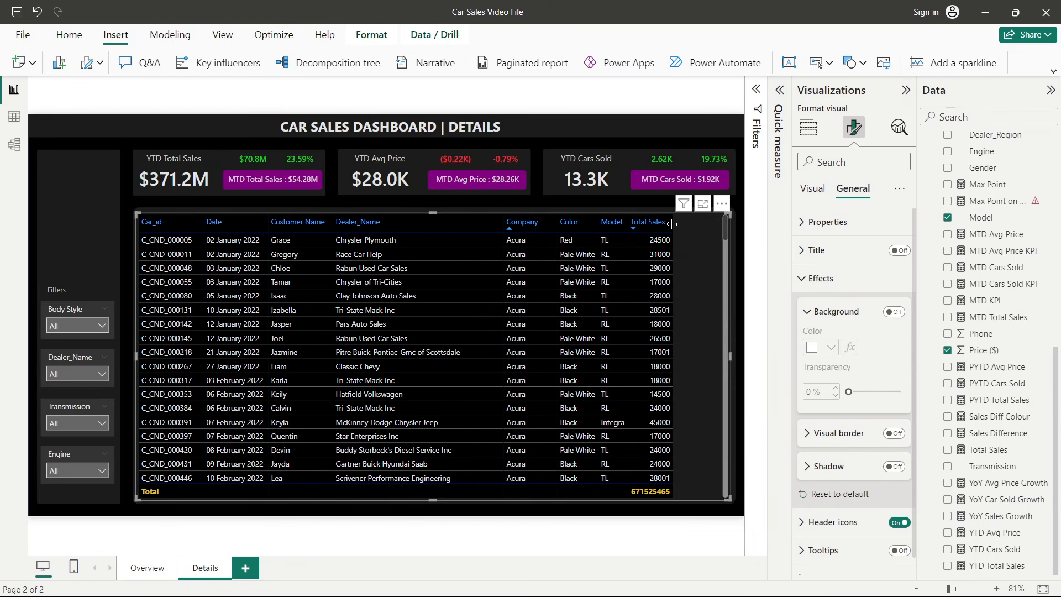
- Adjust the Total Sales and Model column widths so the Model header fits on one line
left_click_drag(673, 224, 708, 224)
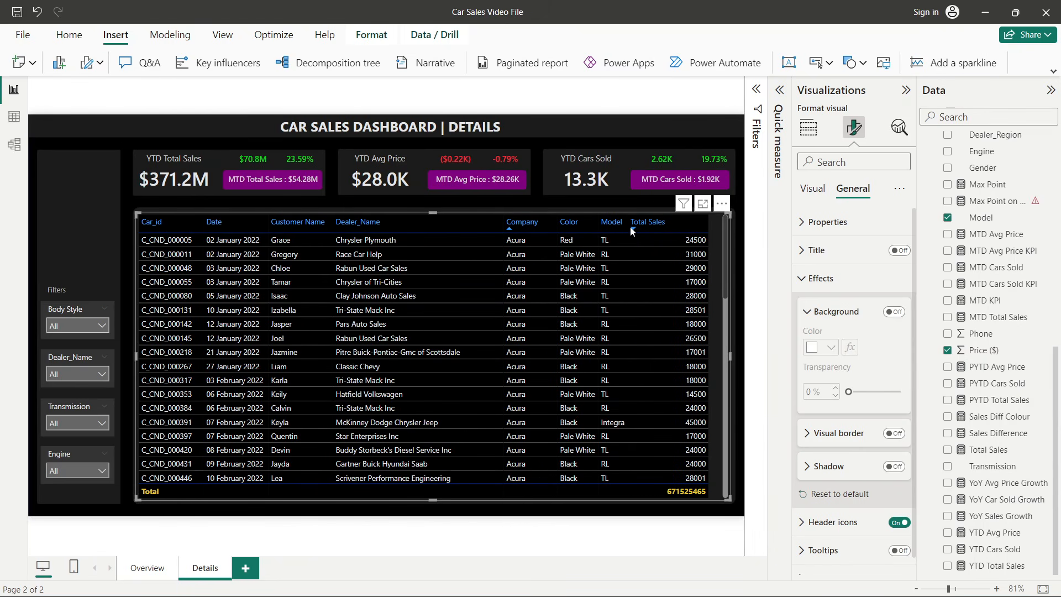
left_click_drag(628, 226, 627, 225)
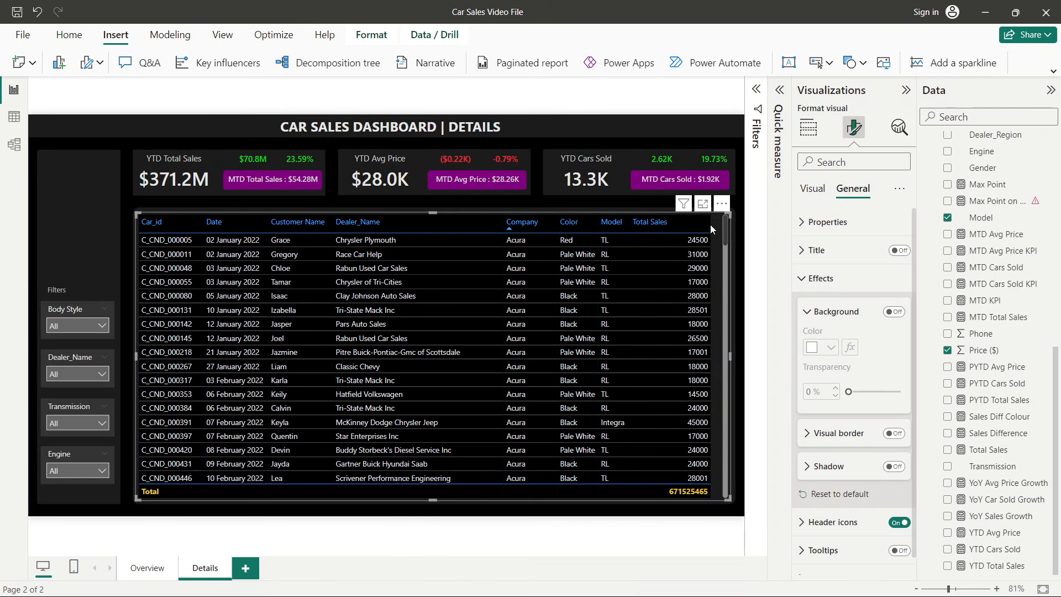
left_click_drag(710, 224, 652, 226)
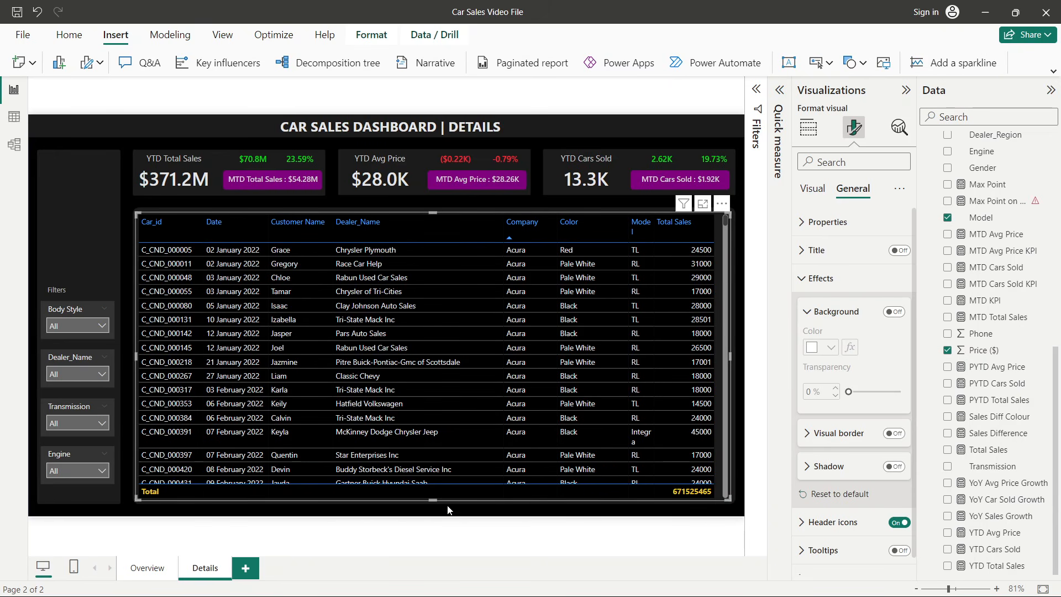
left_click(738, 331)
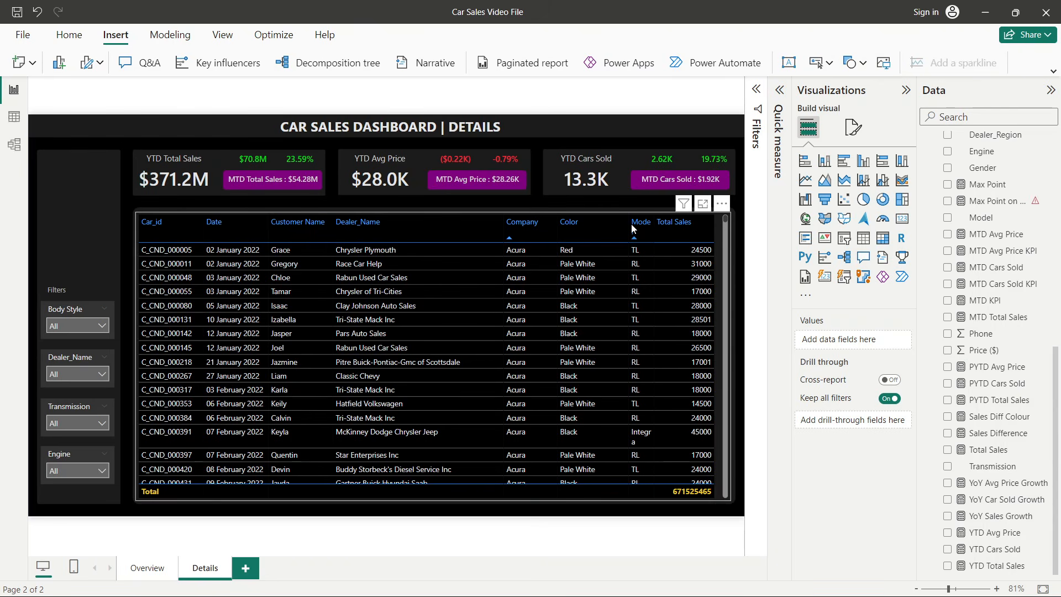
left_click_drag(627, 228, 652, 222)
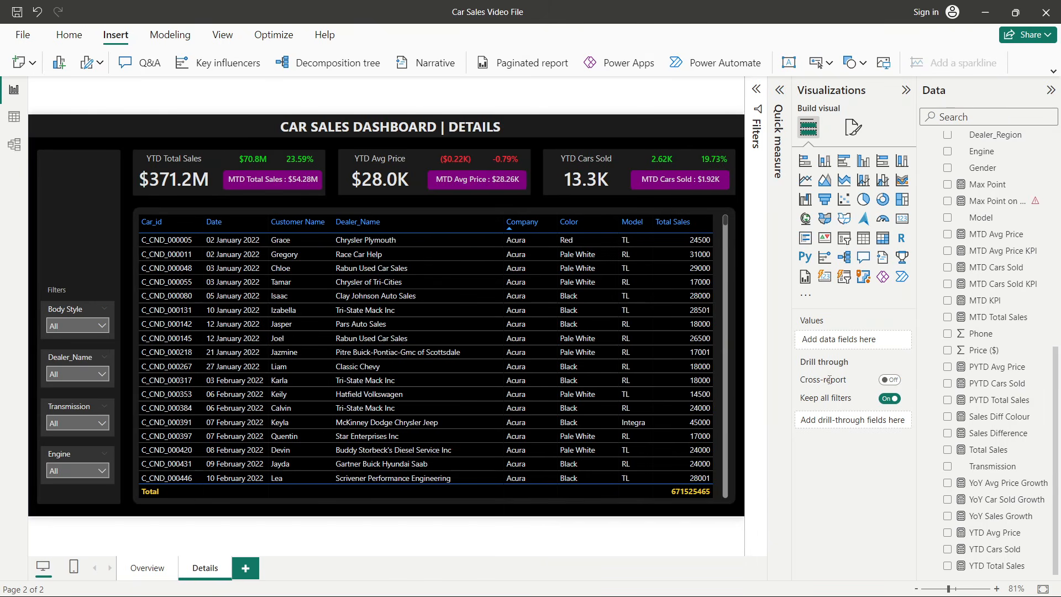
- Format the Price ($) field as currency with the dollar symbol
scroll(994, 500, "up", 5)
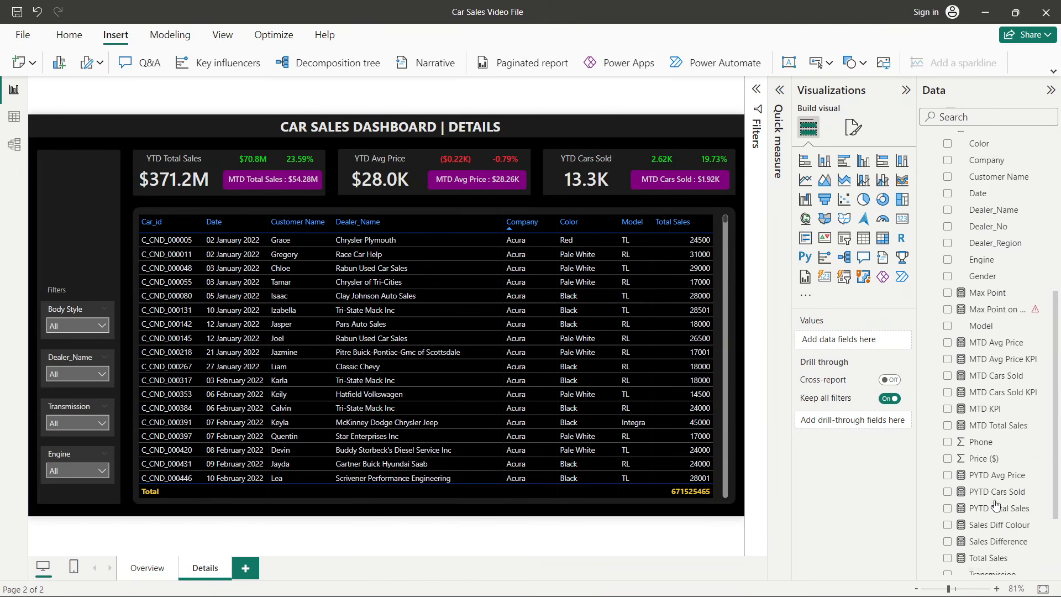
scroll(994, 503, "down", 5)
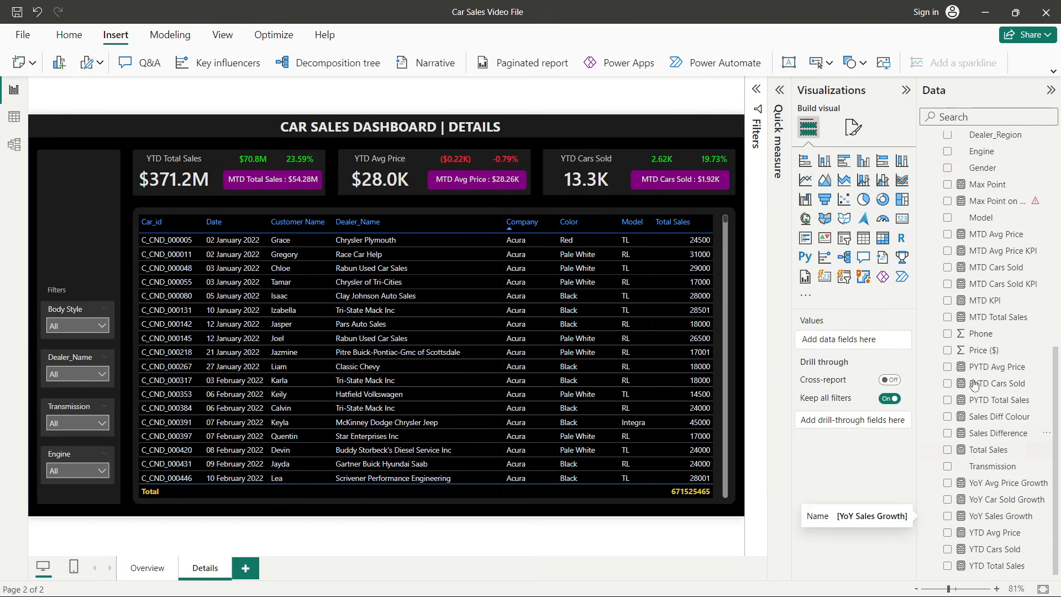
left_click(976, 354)
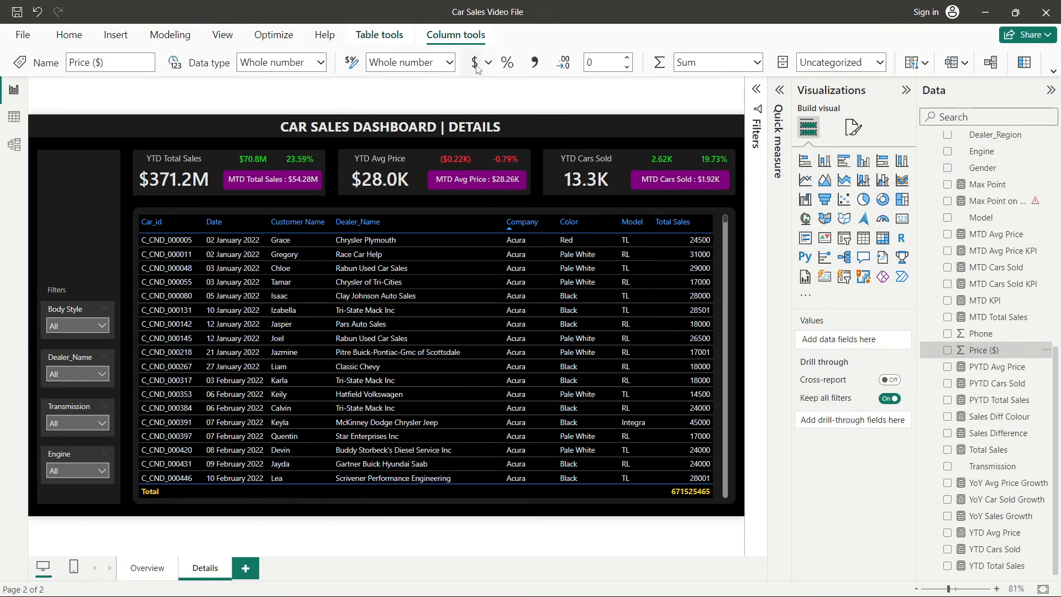
left_click(475, 64)
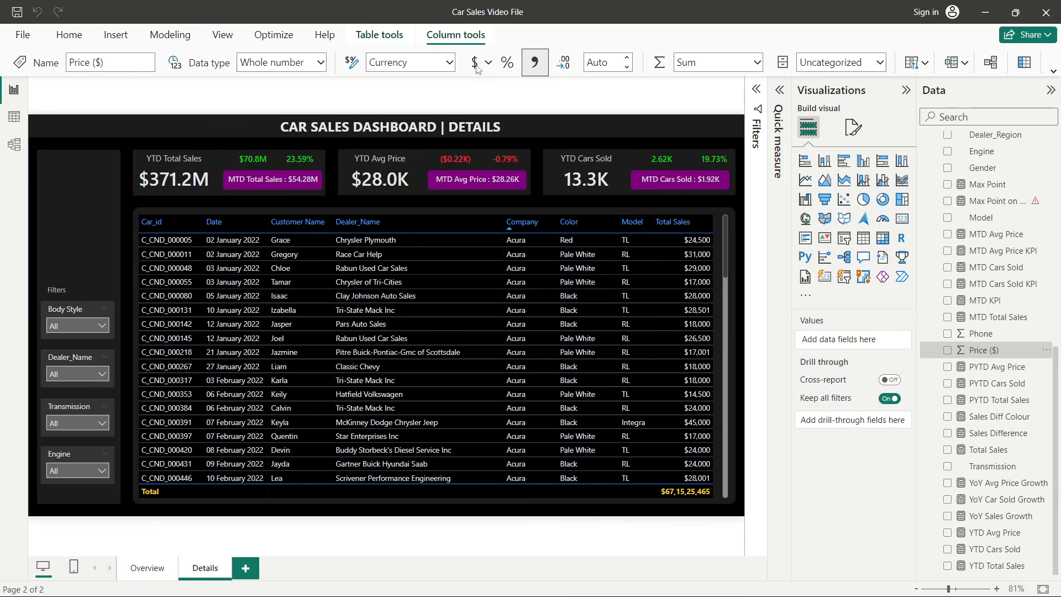
- Sort the table by Model, then by Car_id
left_click(854, 127)
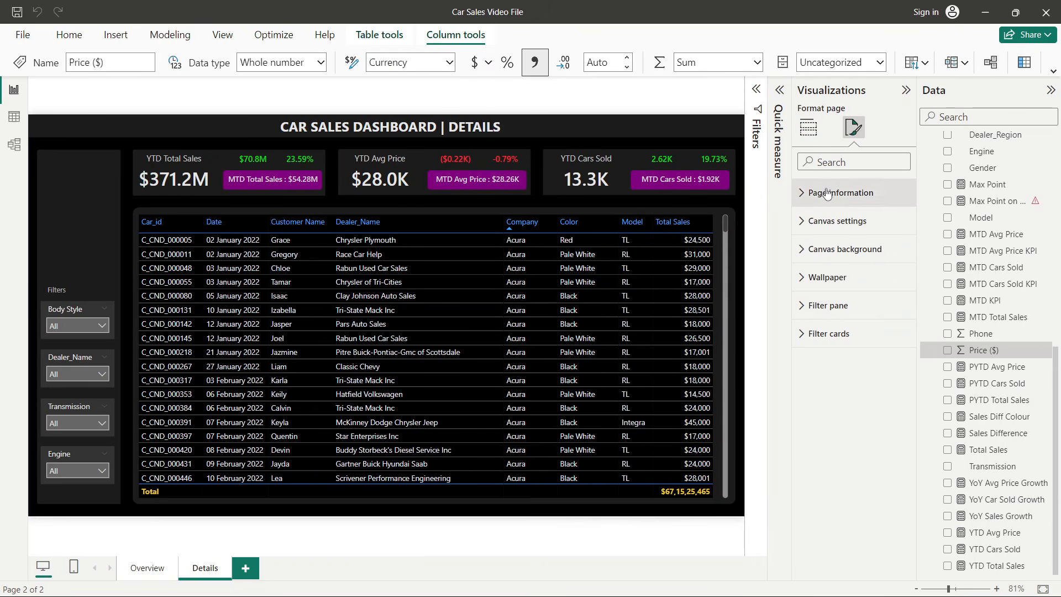
left_click(817, 138)
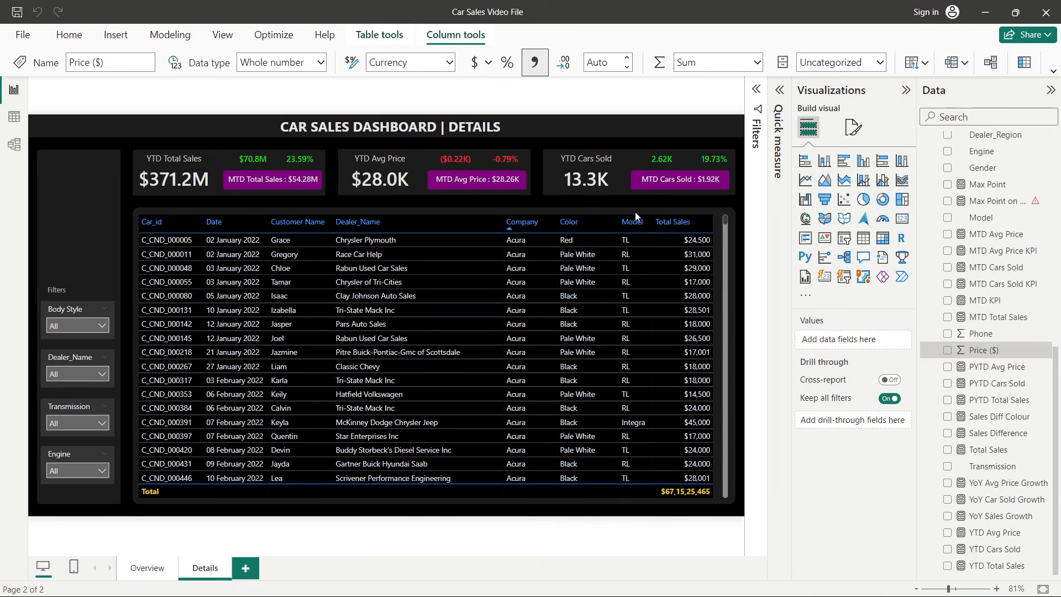
left_click(653, 219)
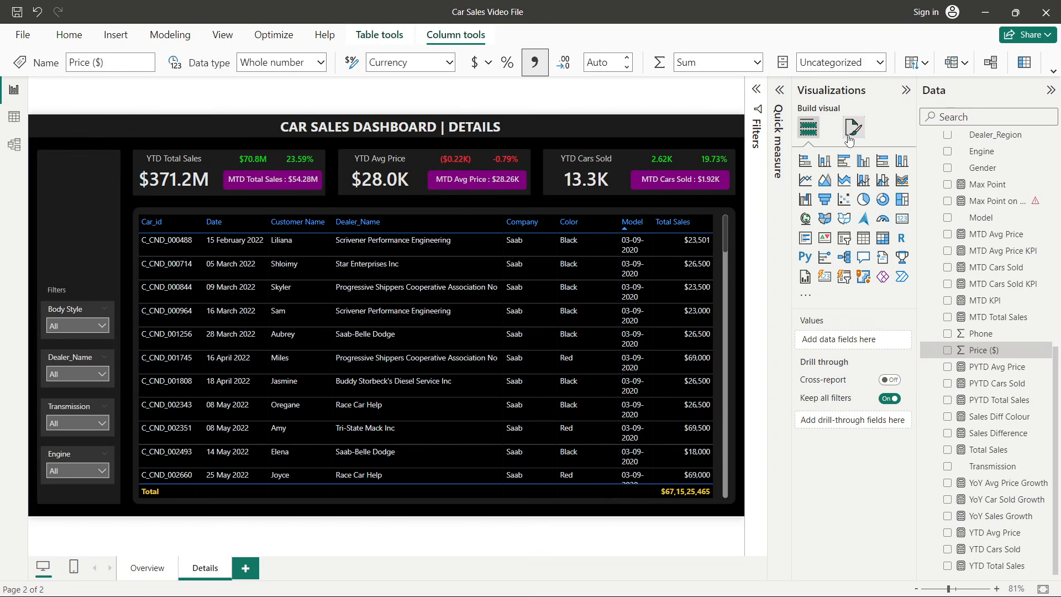
left_click(155, 227)
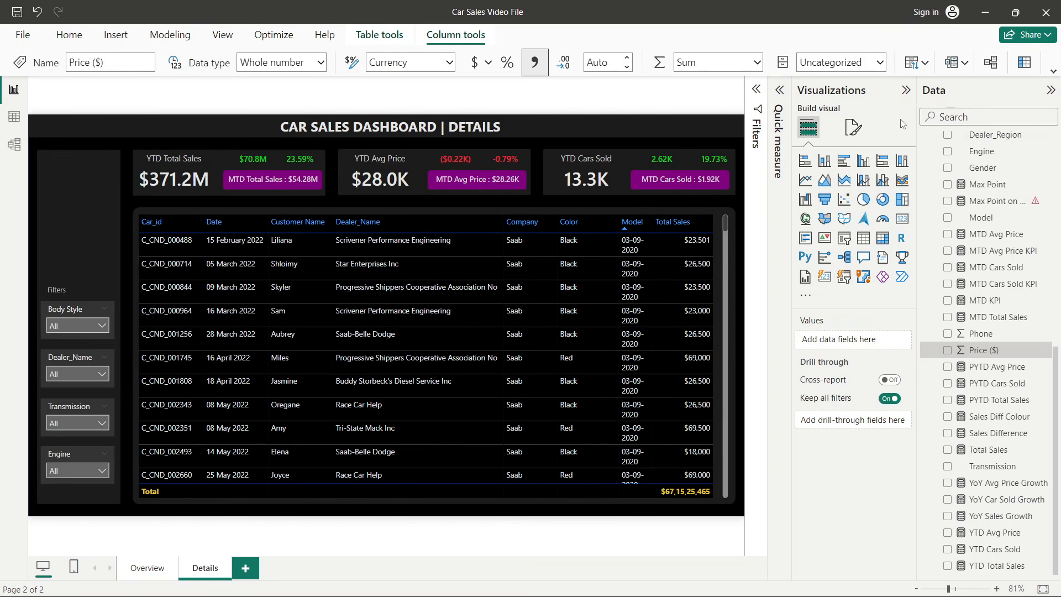
- Set the Total Sales column's display units to Thousands using specific column formatting on the table
left_click(853, 128)
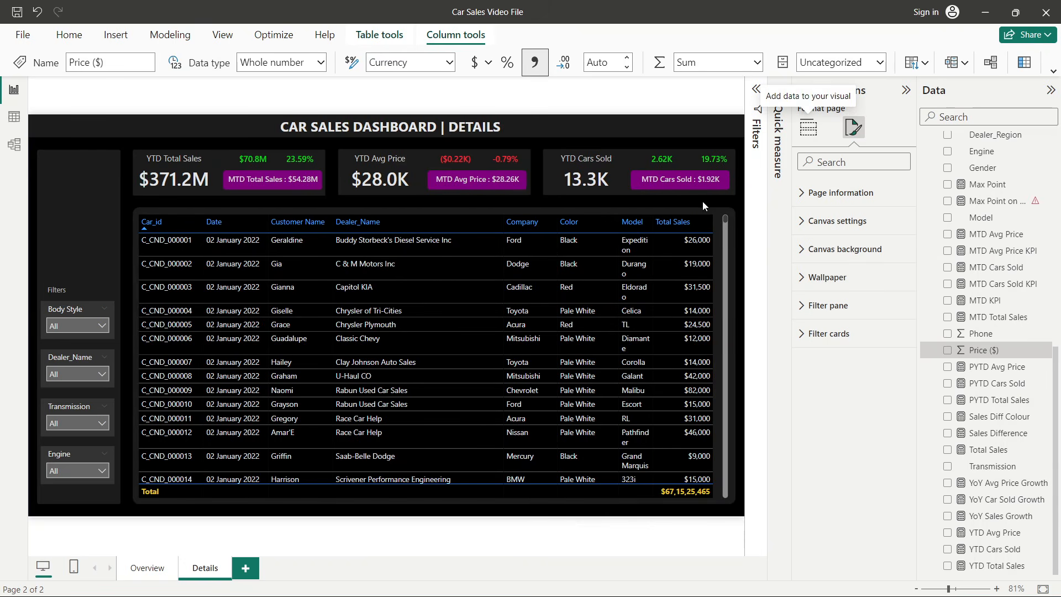
left_click(709, 216)
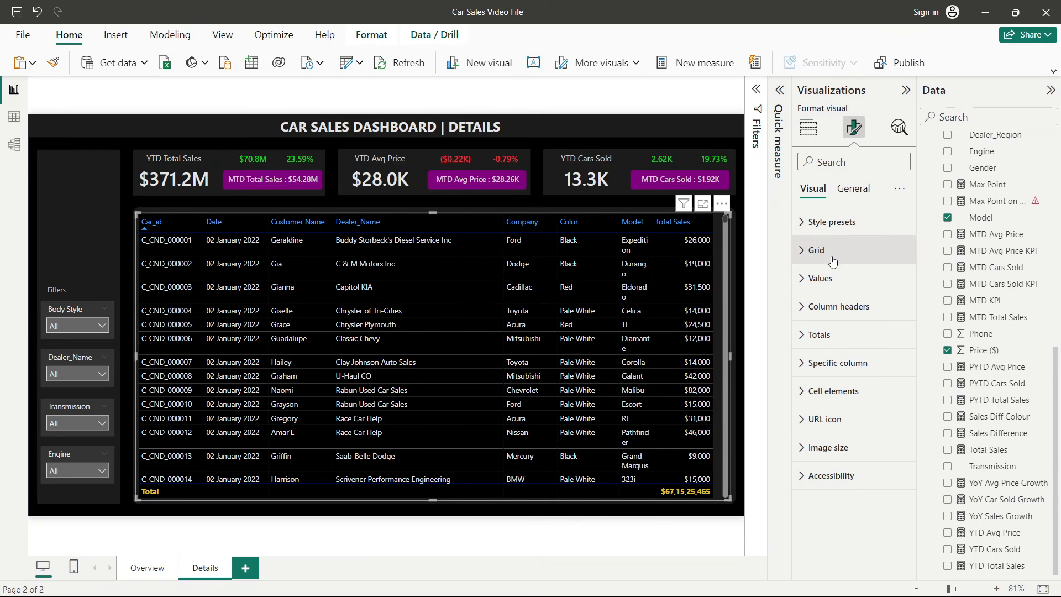
left_click(855, 375)
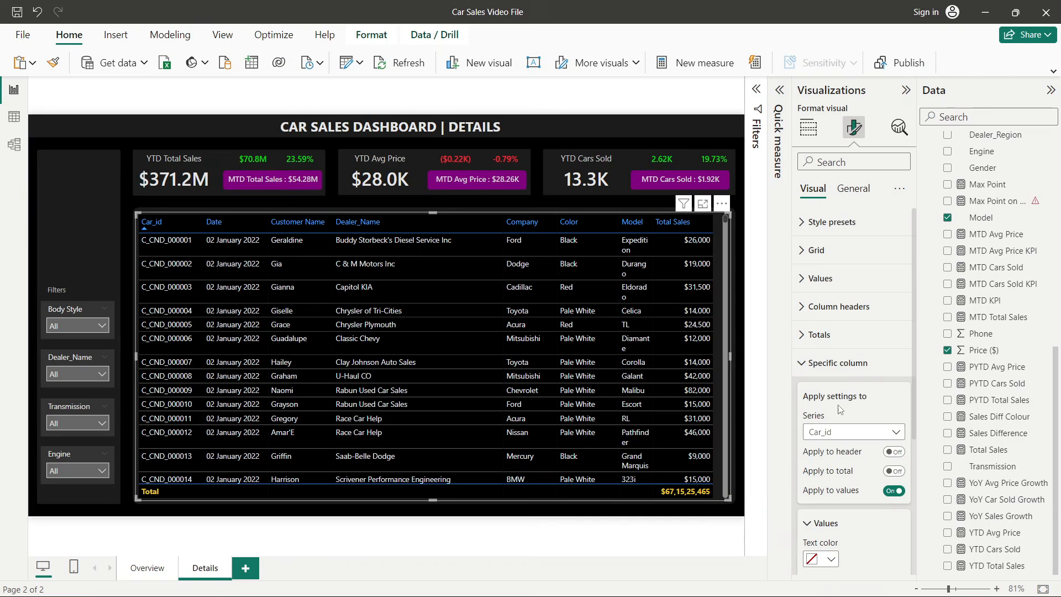
left_click(837, 434)
left_click(841, 566)
scroll(838, 456, "down", 4)
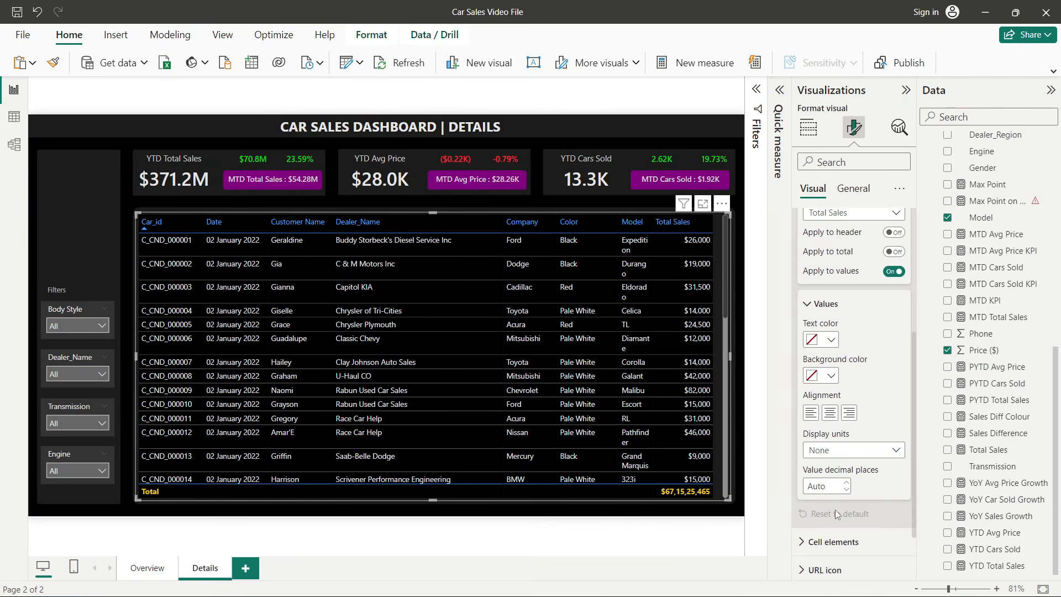
left_click(837, 456)
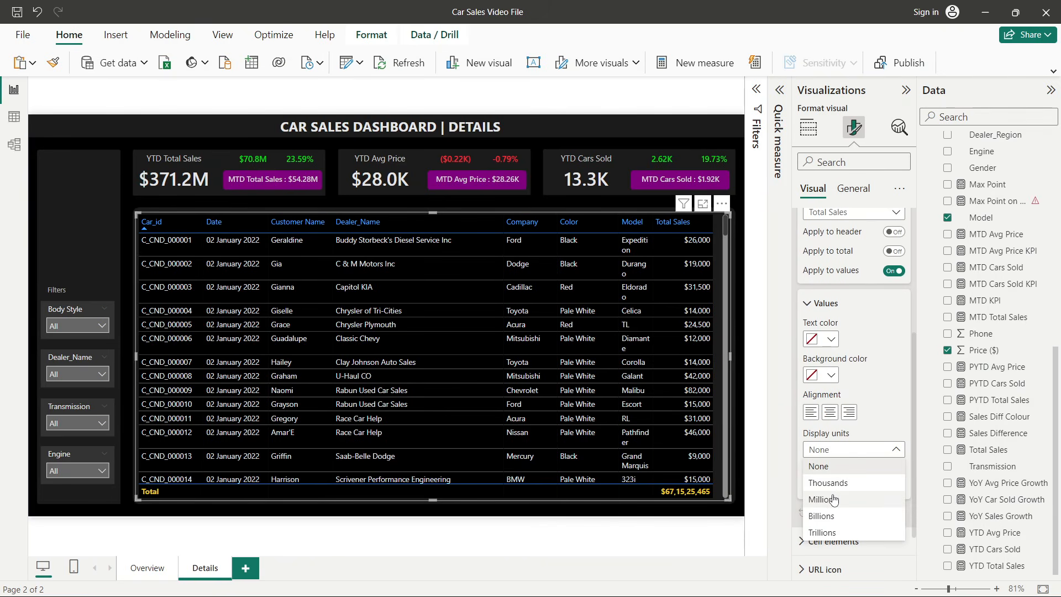
left_click(829, 481)
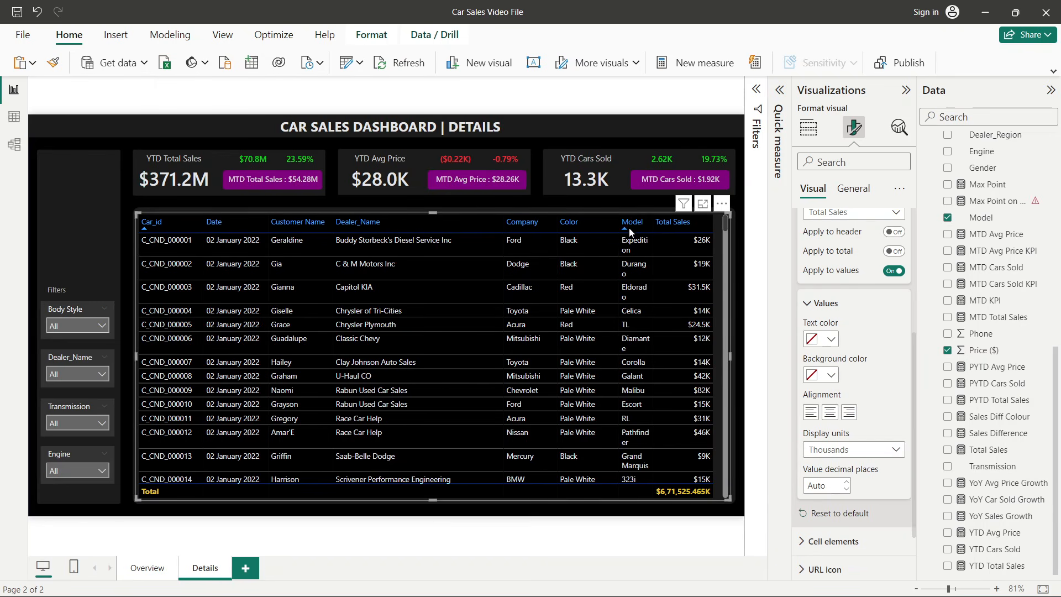
- Resize the Model, Total Sales and Dealer_Name columns to rebalance the table layout
left_click_drag(616, 225, 606, 225)
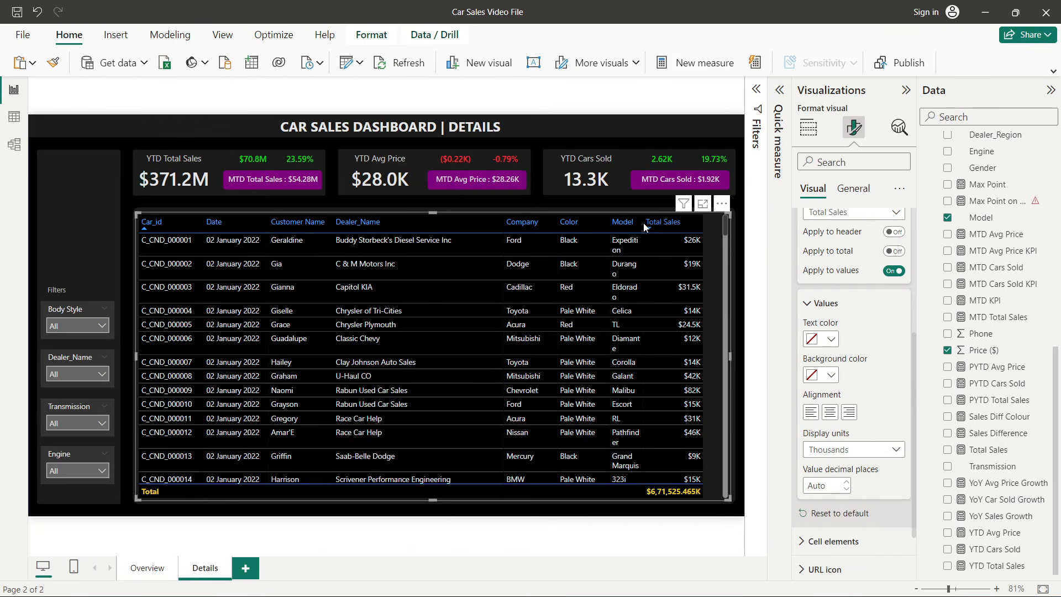
left_click_drag(641, 223, 650, 227)
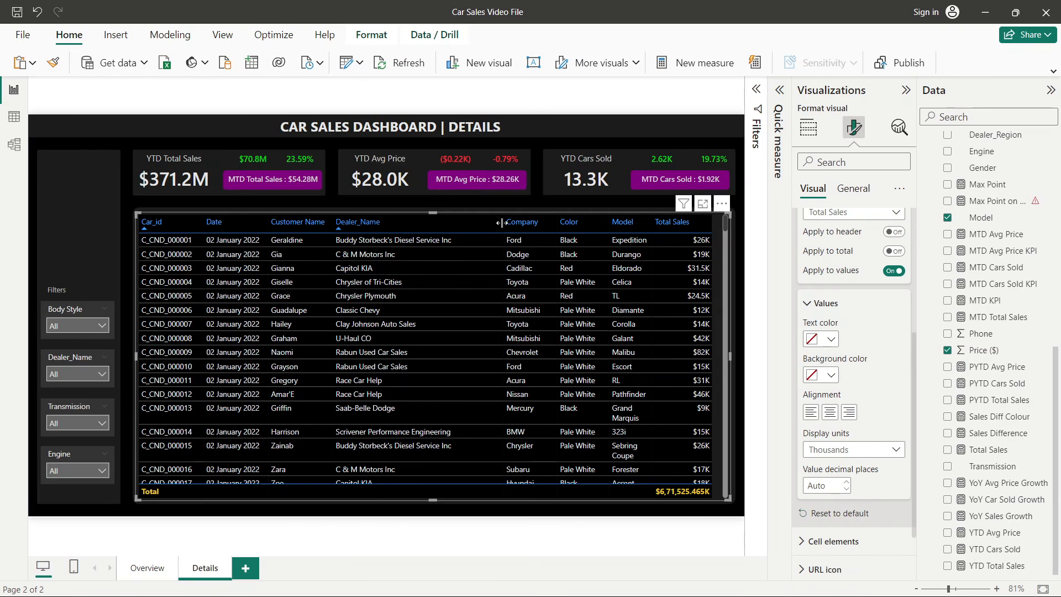
left_click_drag(501, 223, 467, 224)
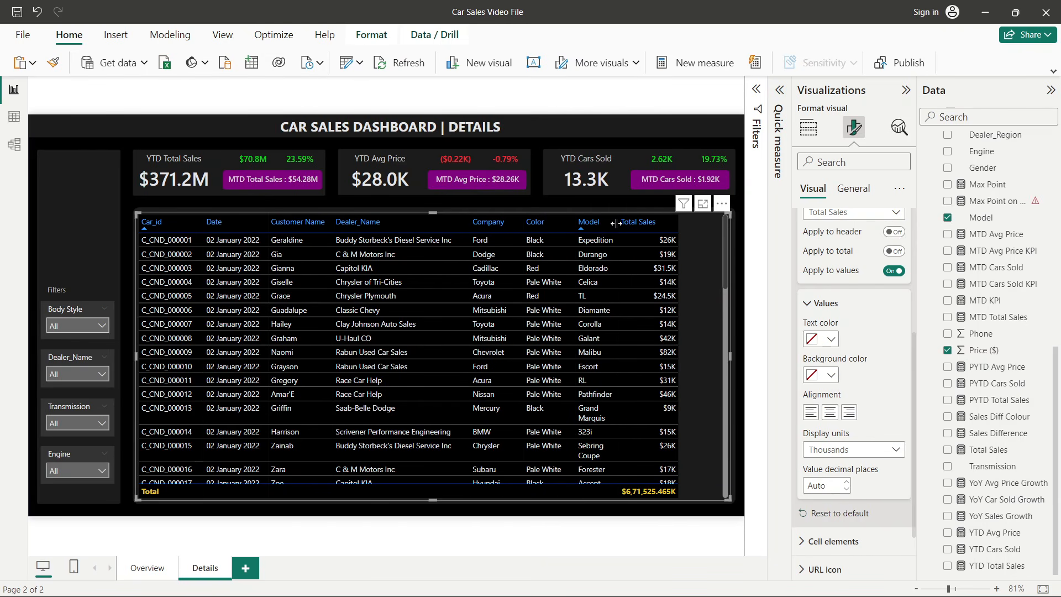
left_click_drag(616, 224, 577, 227)
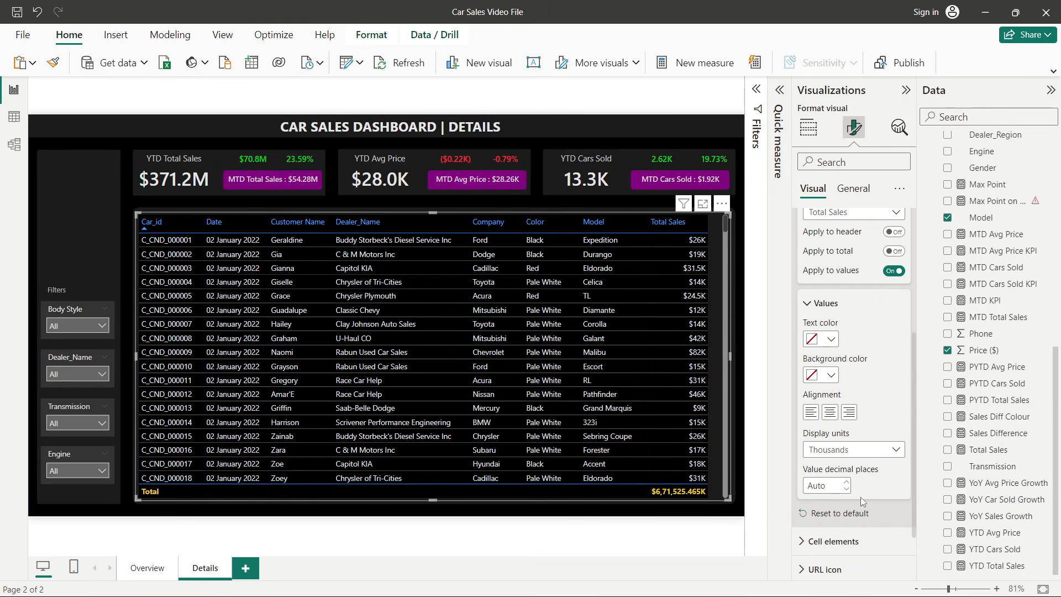
- Add purple conditional-formatting data bars to the Total Sales column and widen that column
left_click(808, 127)
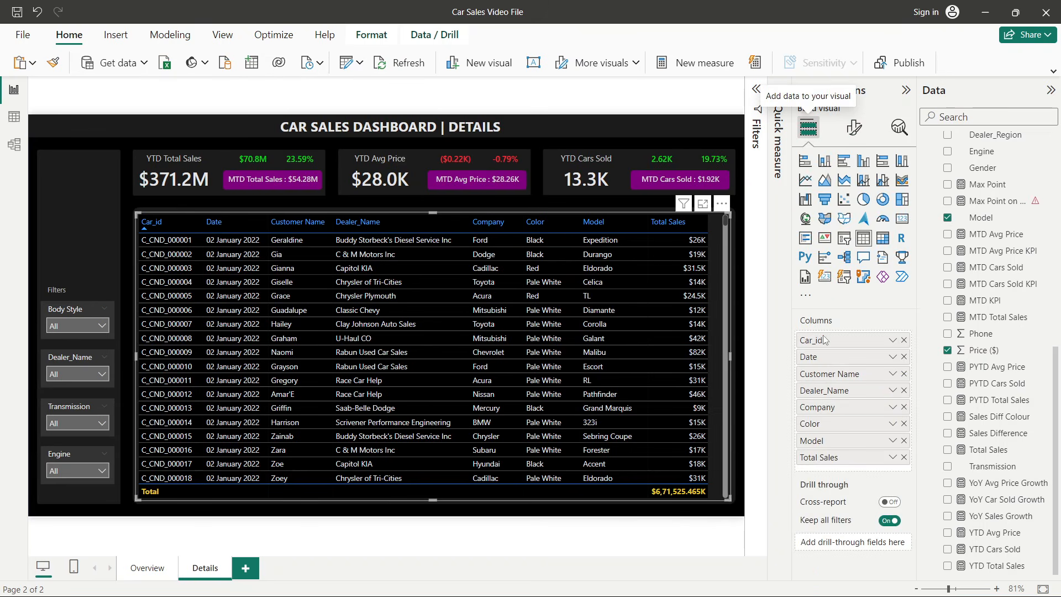
left_click(892, 457)
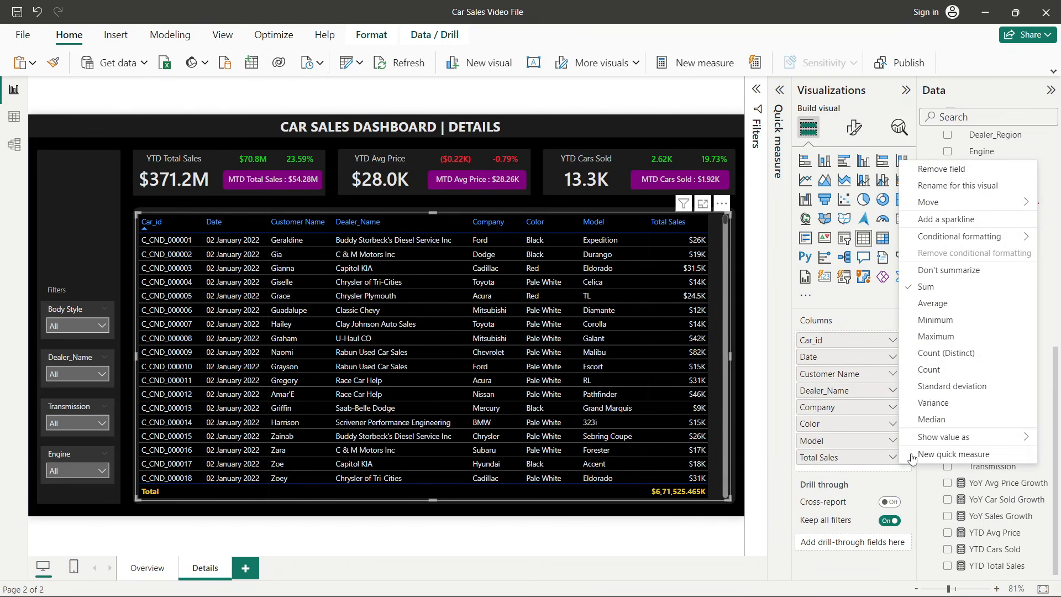
mouse_move(937, 446)
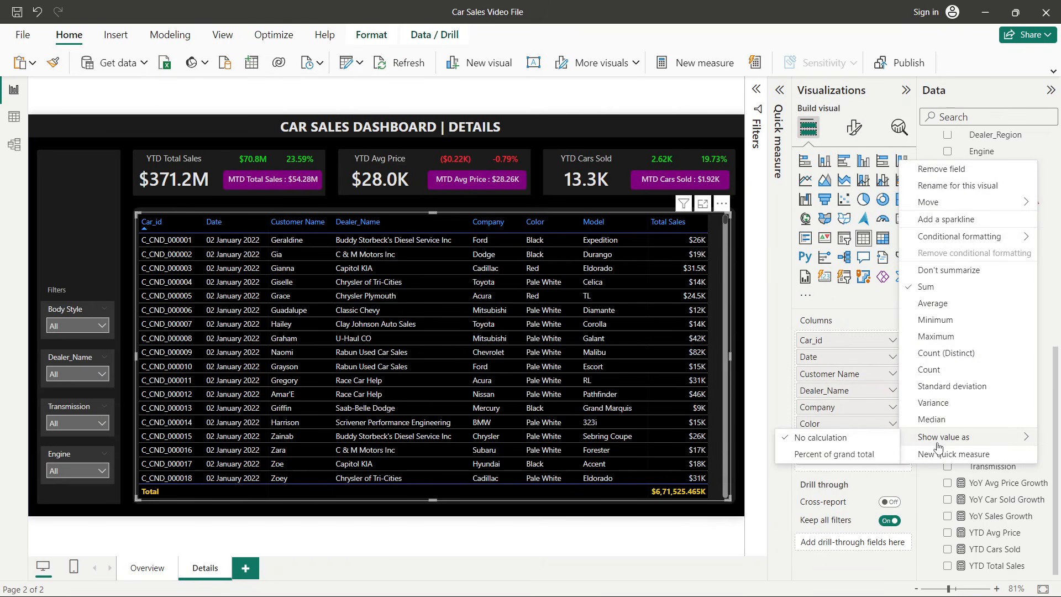
left_click(946, 219)
left_click(664, 171)
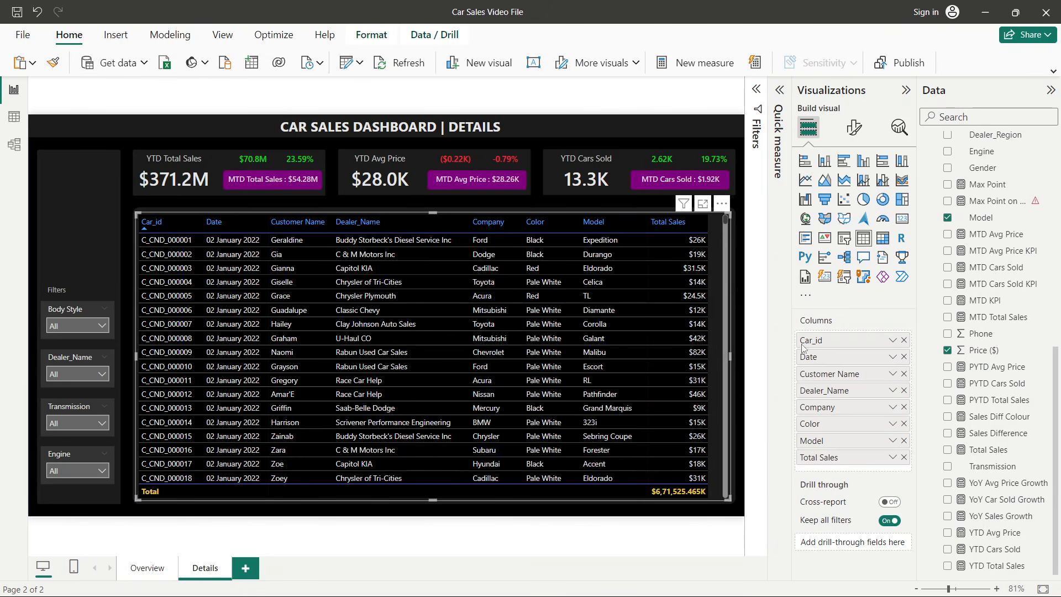
left_click(892, 457)
mouse_move(927, 238)
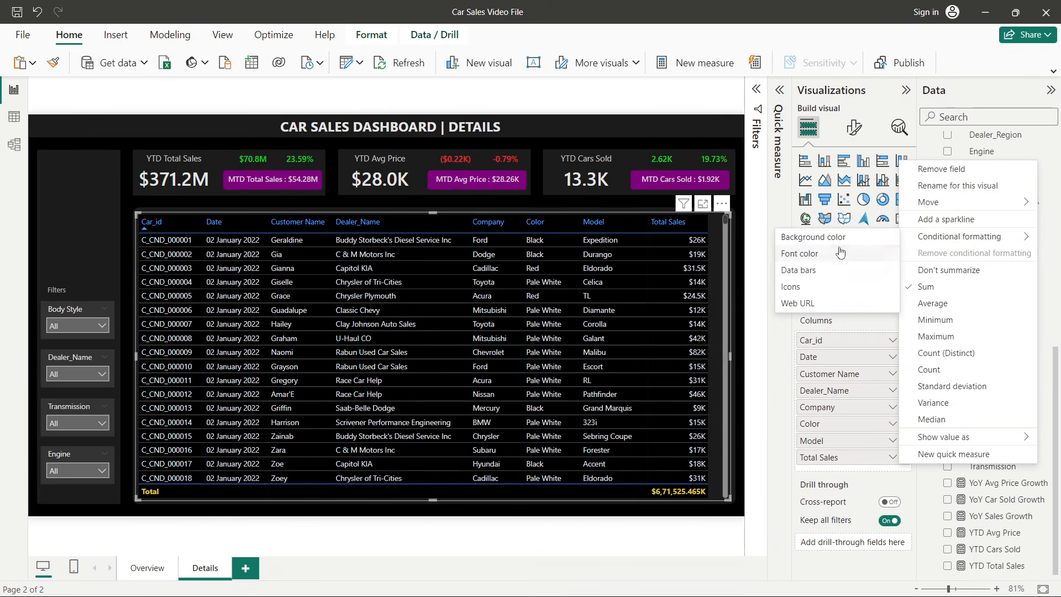
left_click(813, 276)
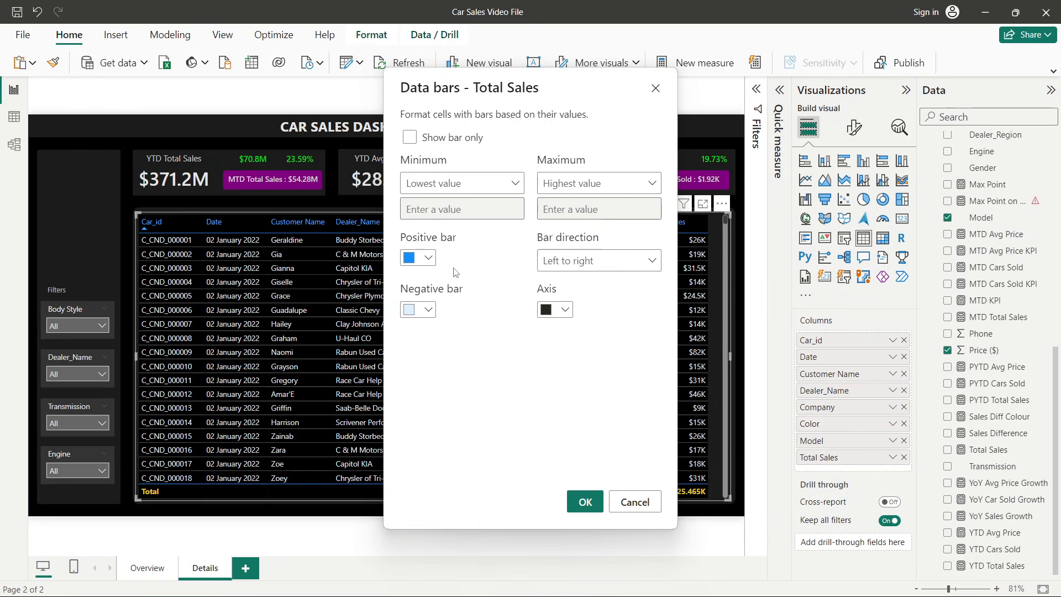
left_click(425, 257)
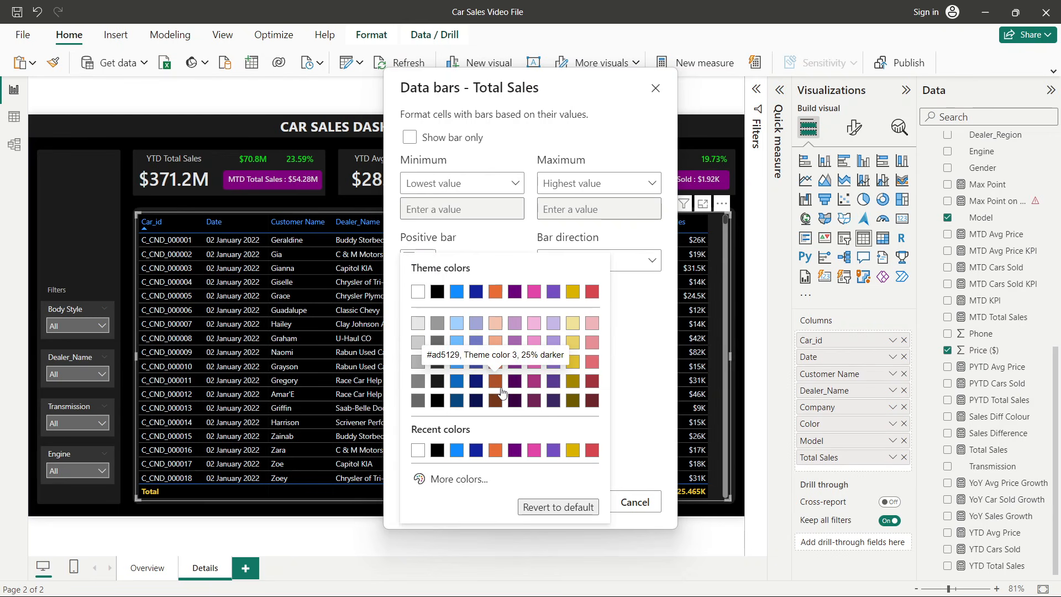
left_click(534, 386)
left_click(583, 503)
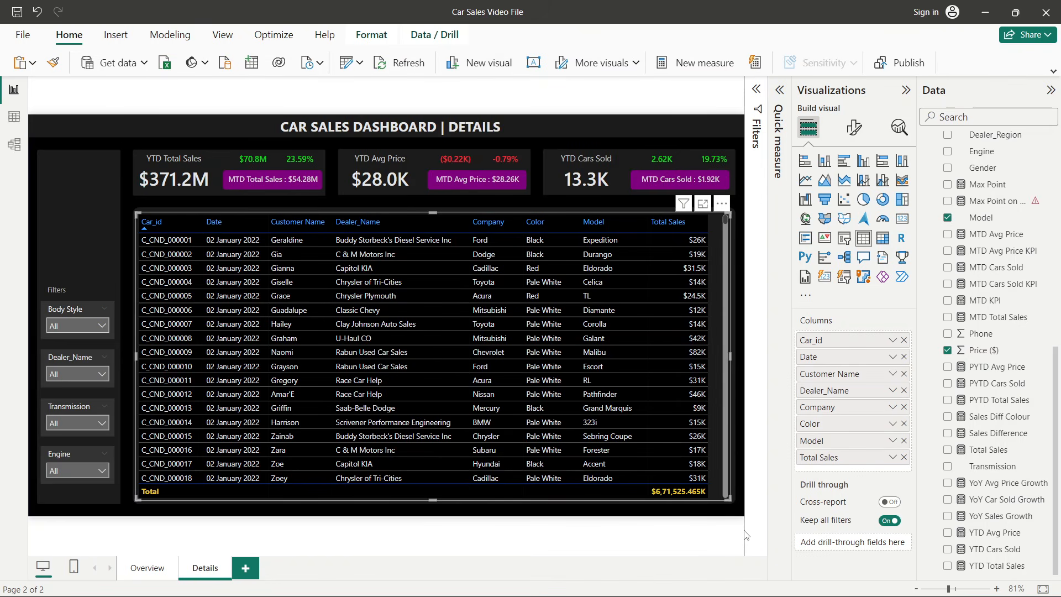
left_click(735, 227)
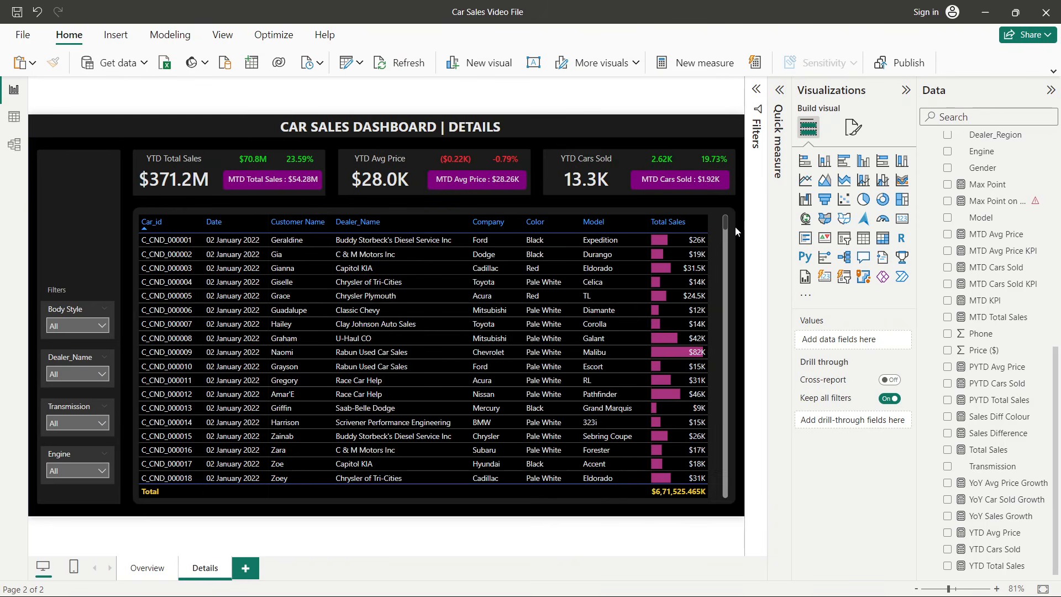
left_click_drag(708, 223, 721, 223)
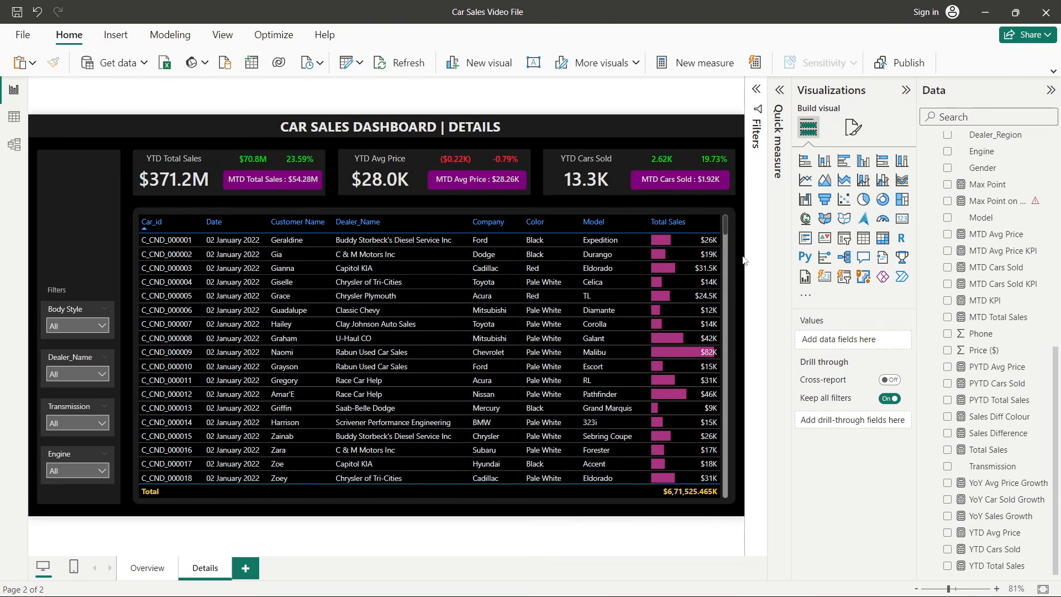
- Filter the Engine slicer to Overhead Cam
left_click(83, 470)
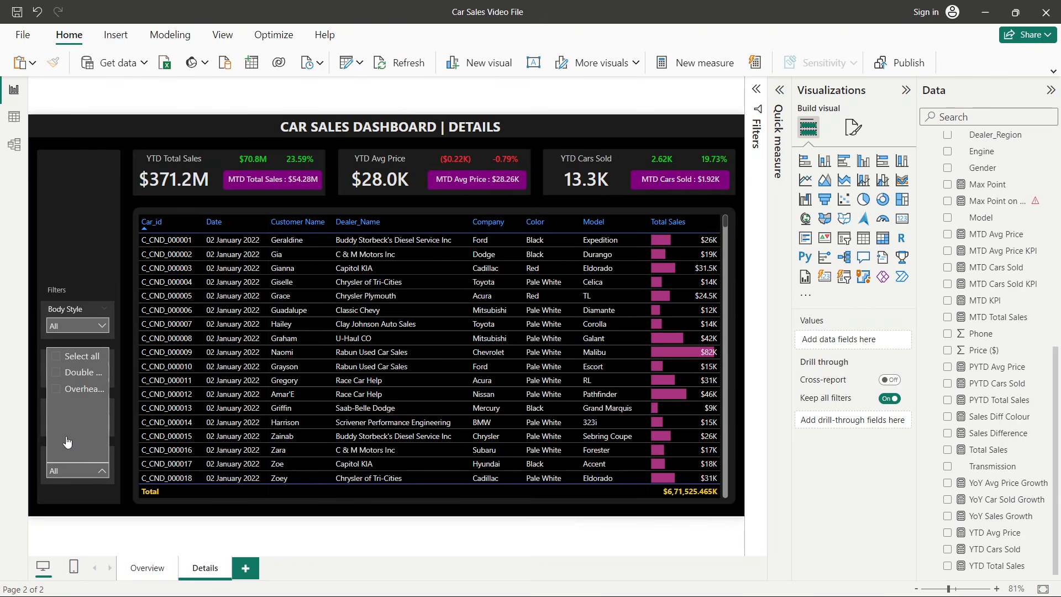
left_click(56, 389)
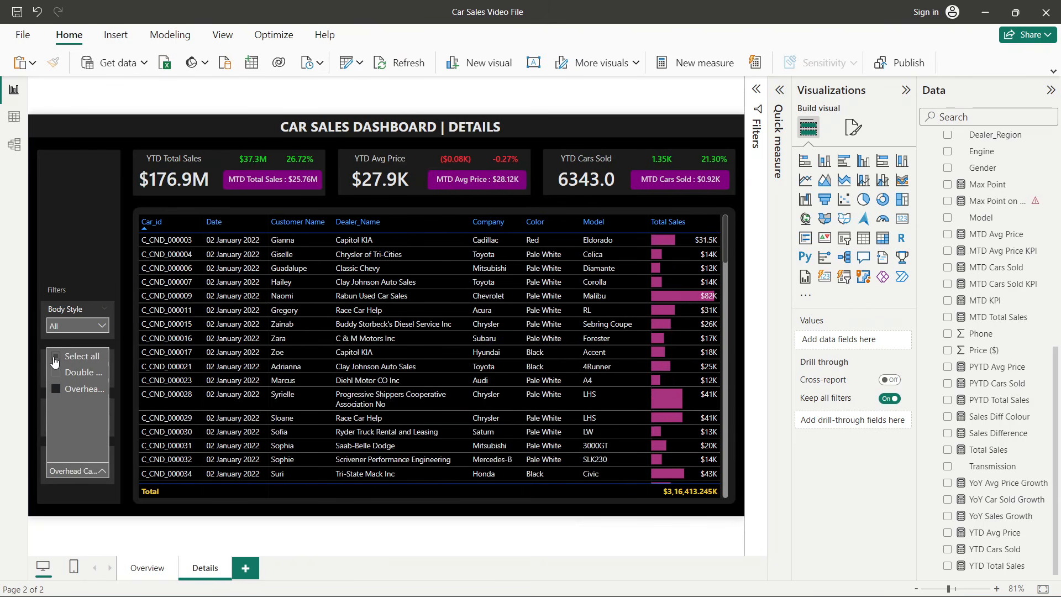
- Reset the Engine slicer on the Details page back to all values
left_click(56, 371)
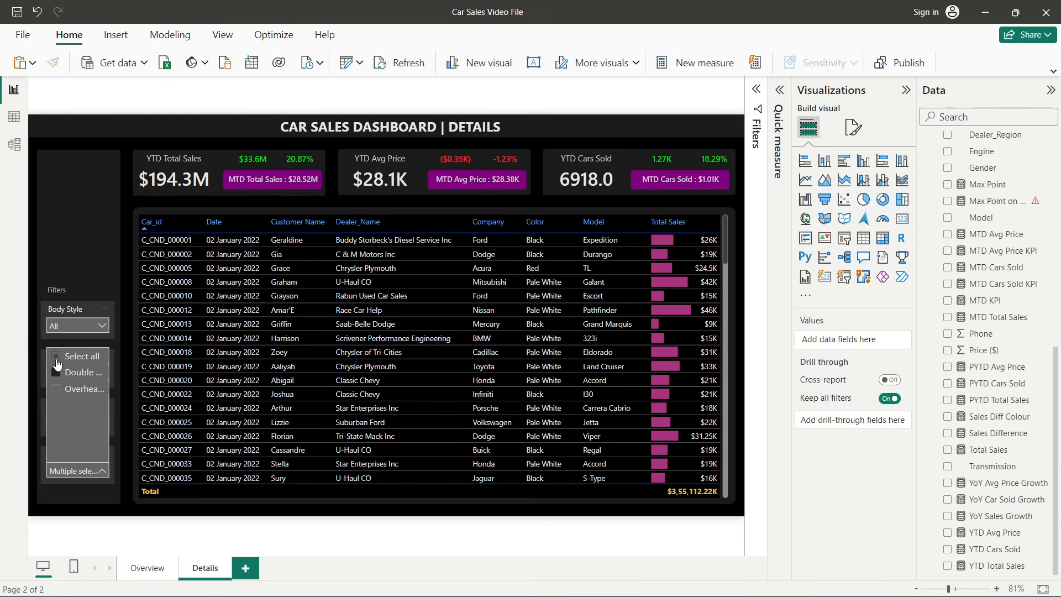
left_click(56, 357)
left_click(37, 356)
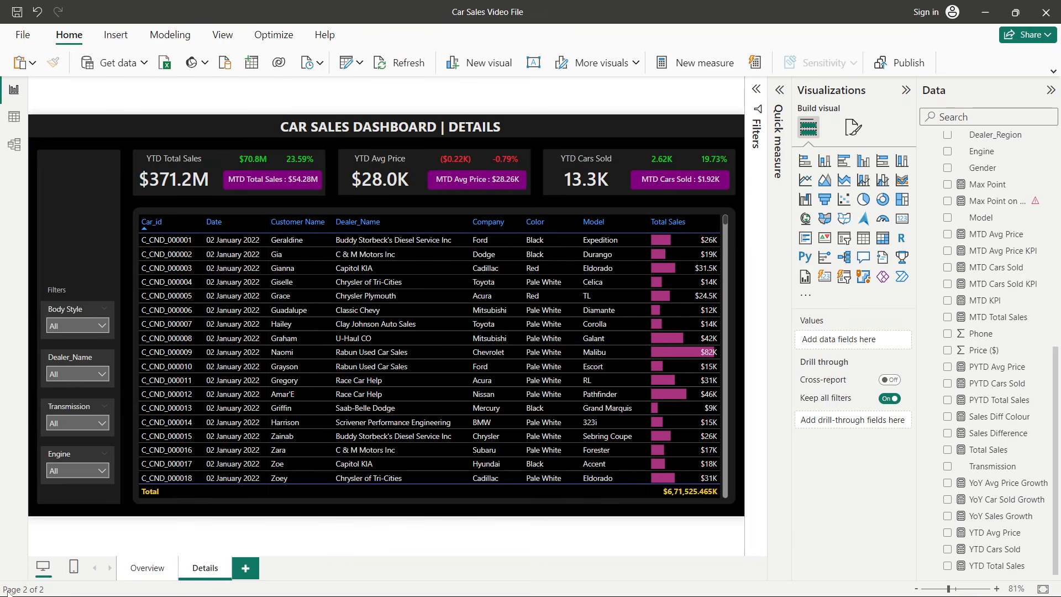
- Copy the Sales Insight title from the reference dashboard onto the Overview page's sidebar
left_click(147, 568)
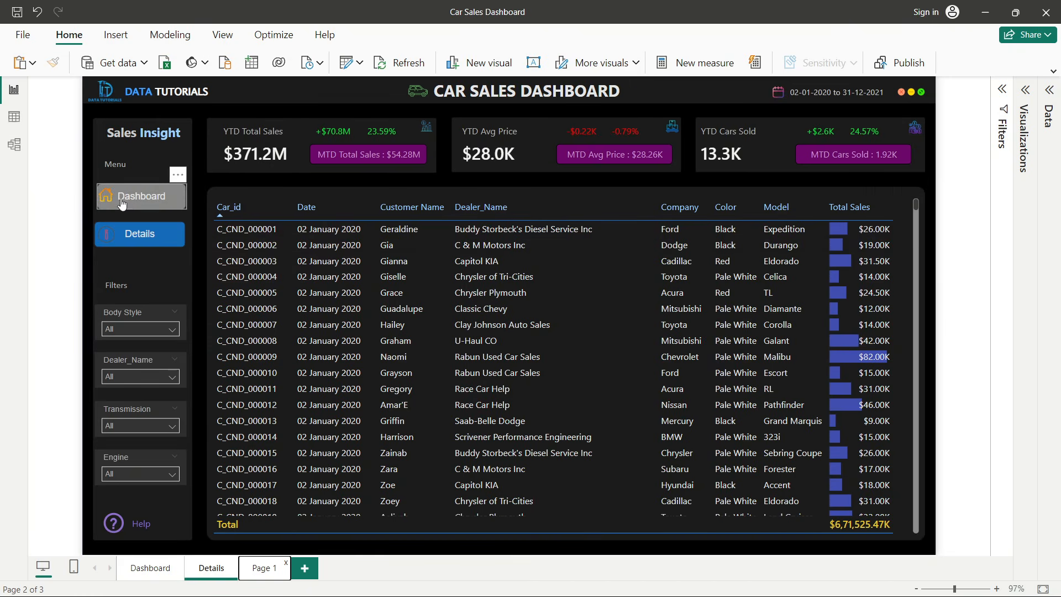
left_click(144, 148)
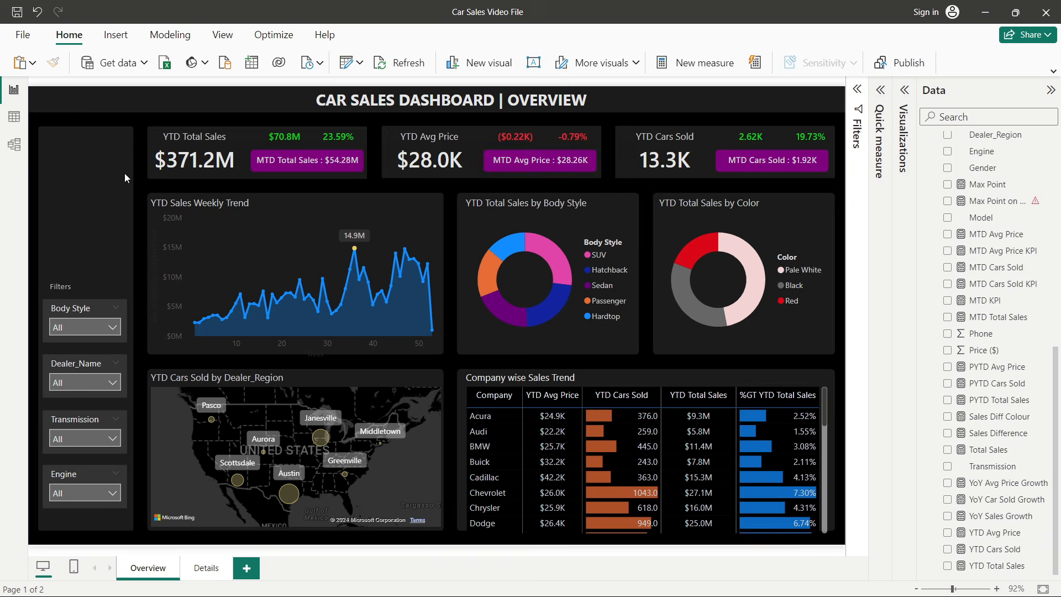
left_click(94, 170)
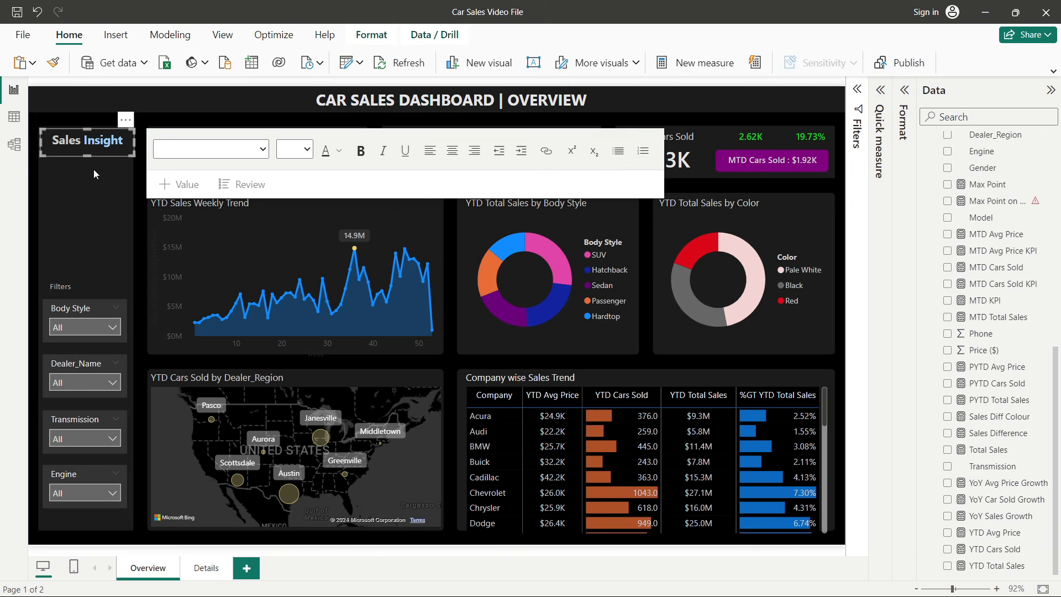
left_click(33, 175)
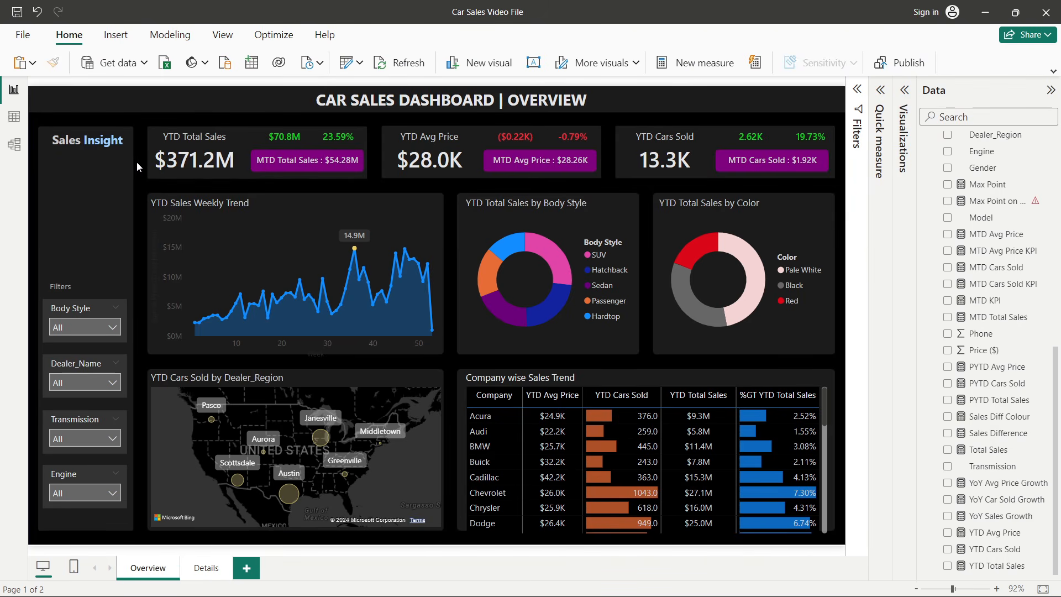
- Paste the Sales Insight title onto the Details page and add the Menu label under it
left_click(203, 568)
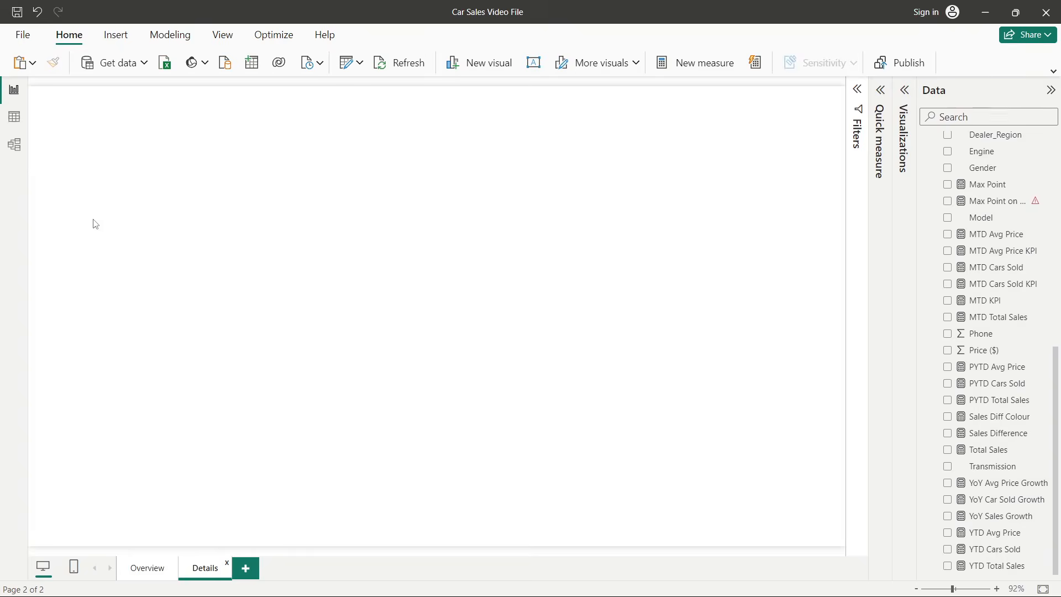
key("ctrl+v")
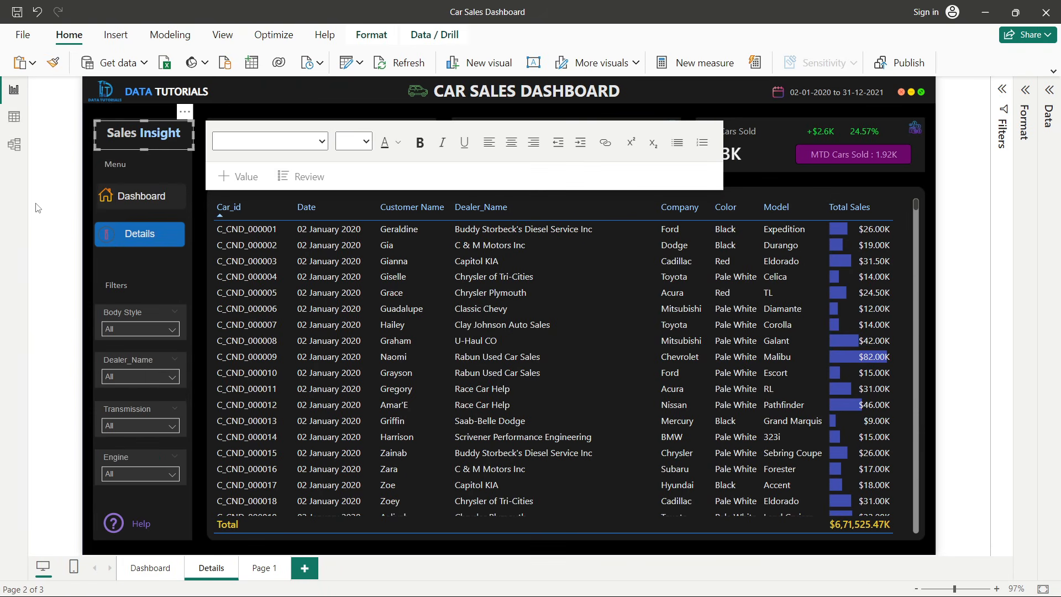
left_click(131, 171)
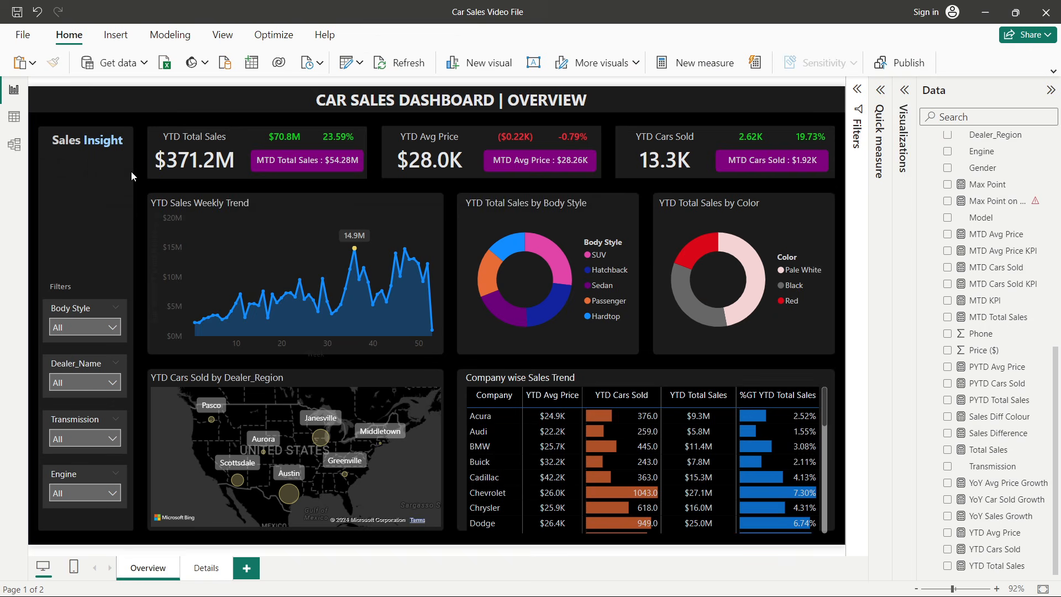
left_click(60, 170)
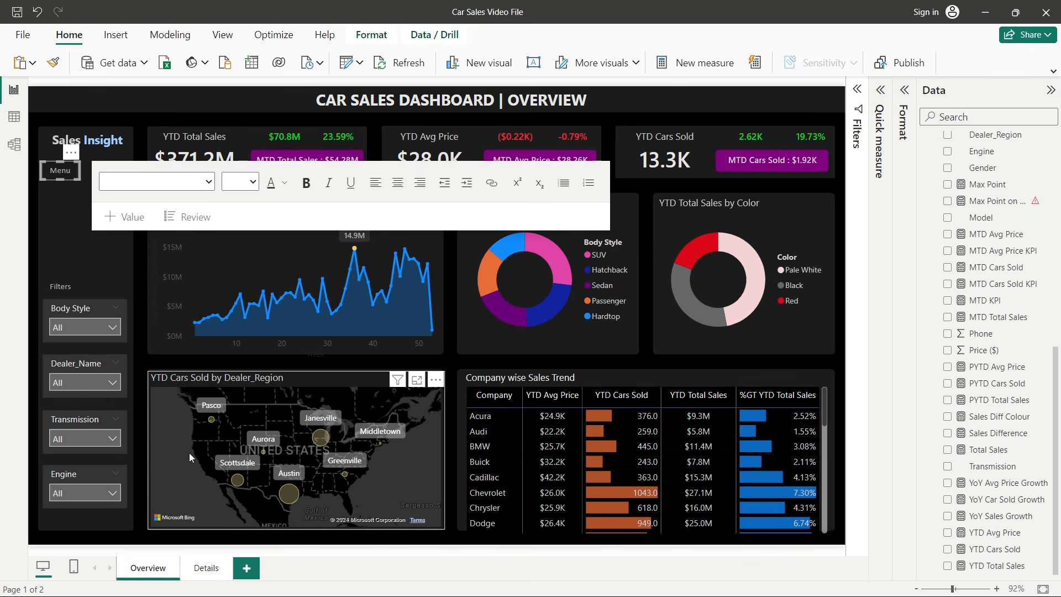
left_click(195, 566)
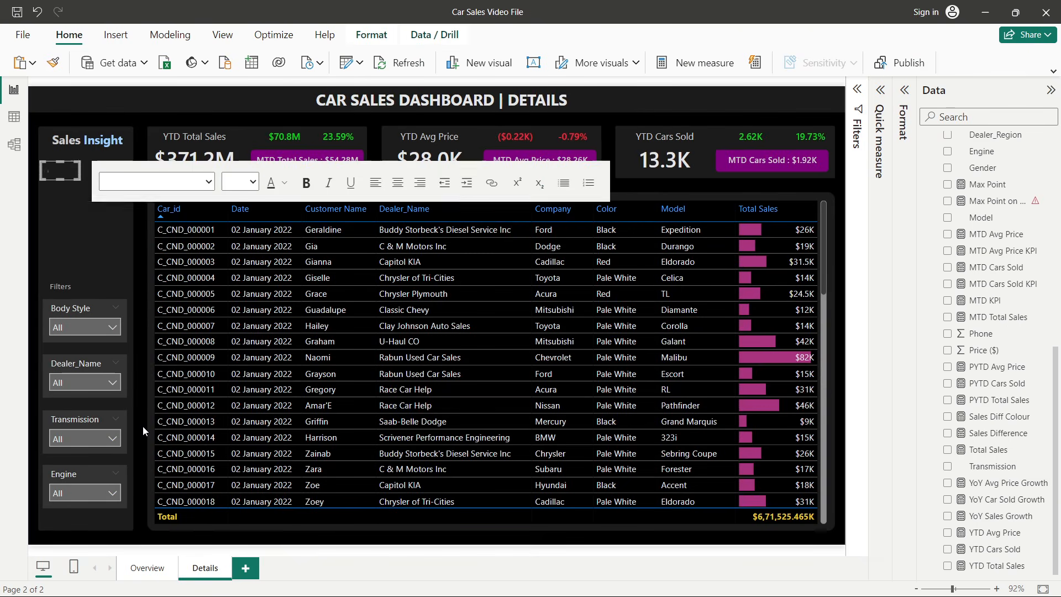
left_click(128, 570)
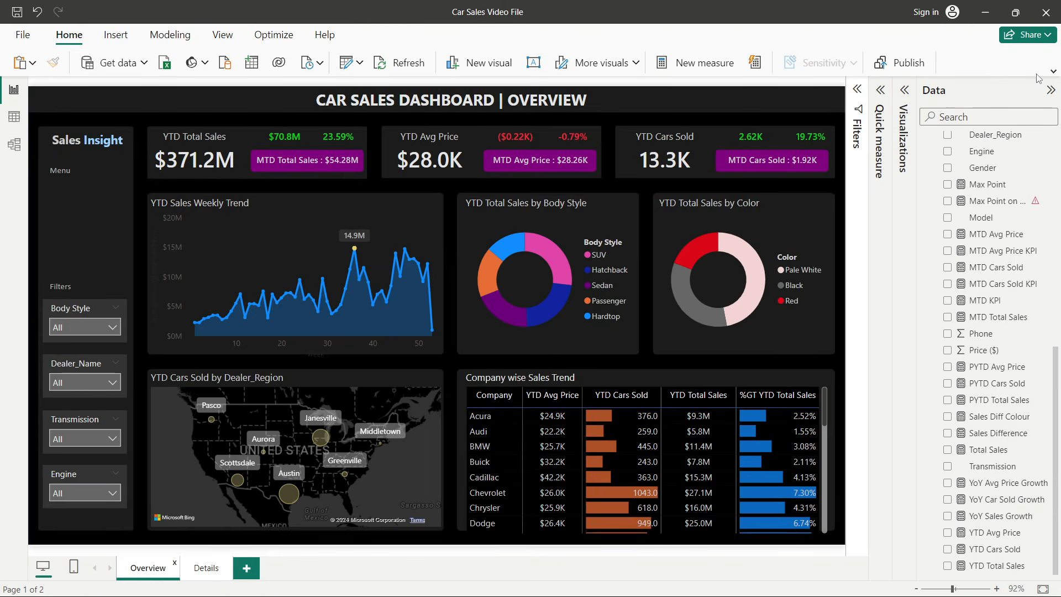
- Insert a page navigator and place it under the Menu label, resized to fit the sidebar
left_click(1052, 72)
left_click(115, 34)
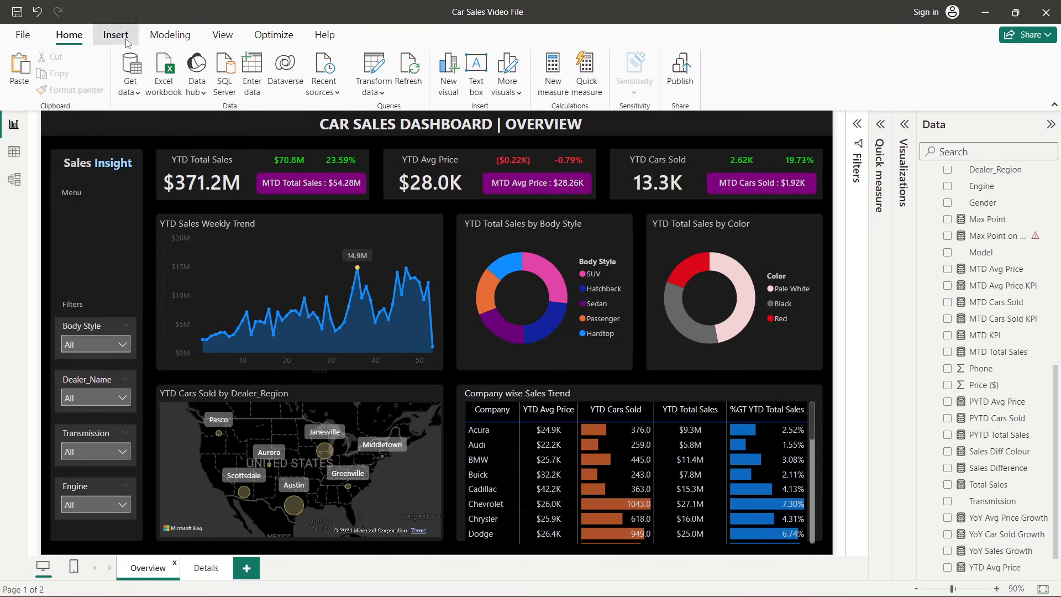
left_click(467, 95)
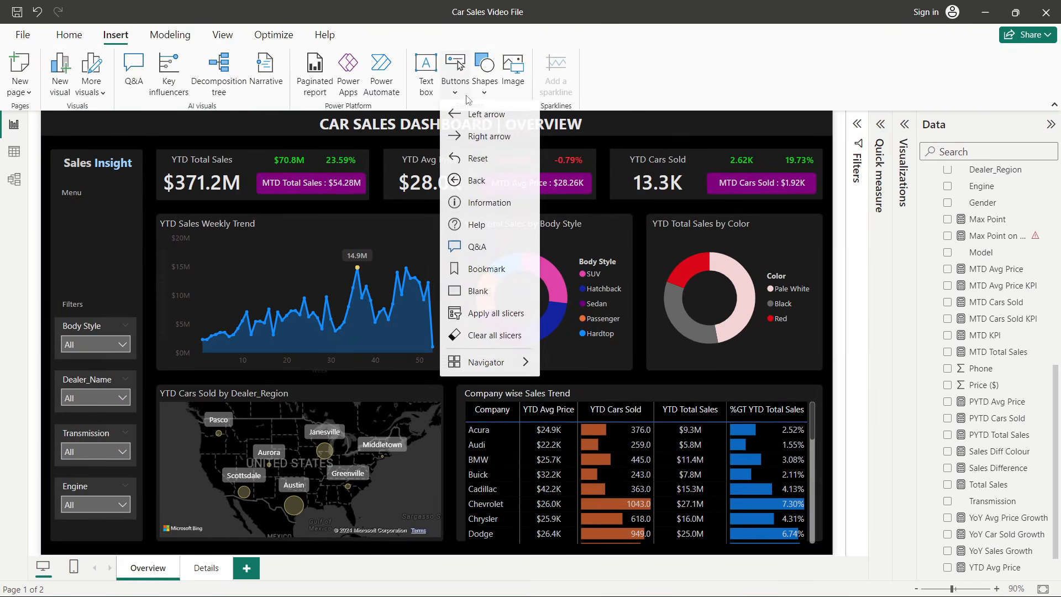
mouse_move(488, 363)
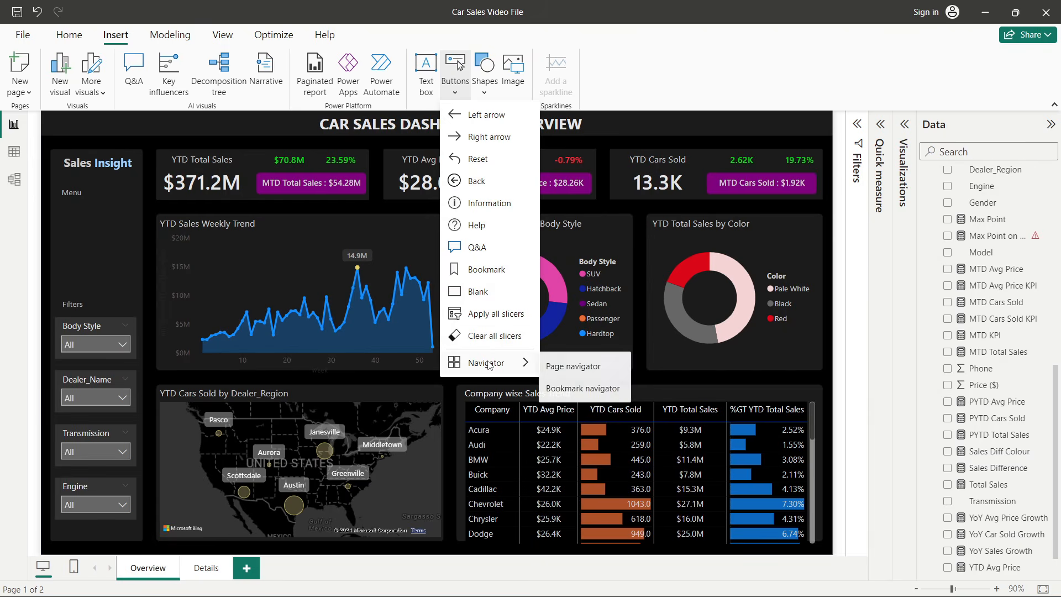
left_click(579, 366)
left_click_drag(137, 114, 145, 222)
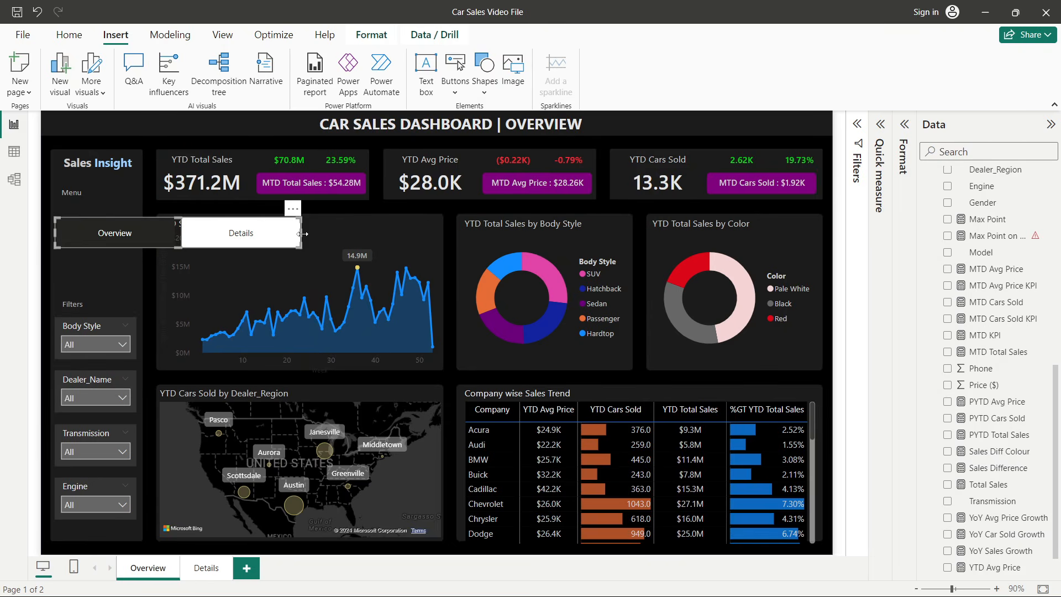
left_click_drag(302, 233, 137, 243)
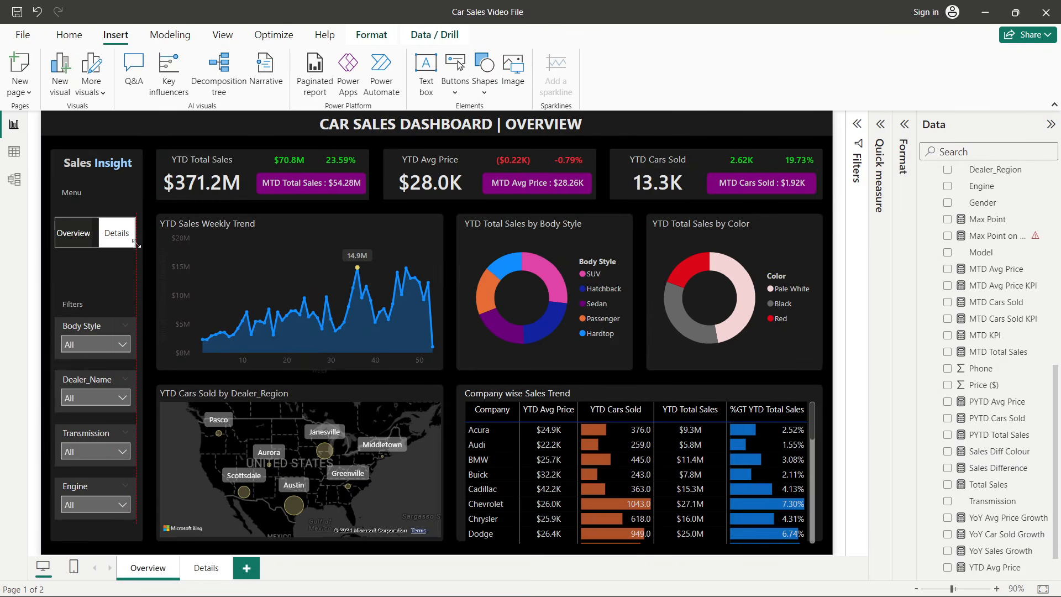
- Set the page navigator's grid layout orientation to Vertical and stretch it taller in the sidebar
left_click(908, 123)
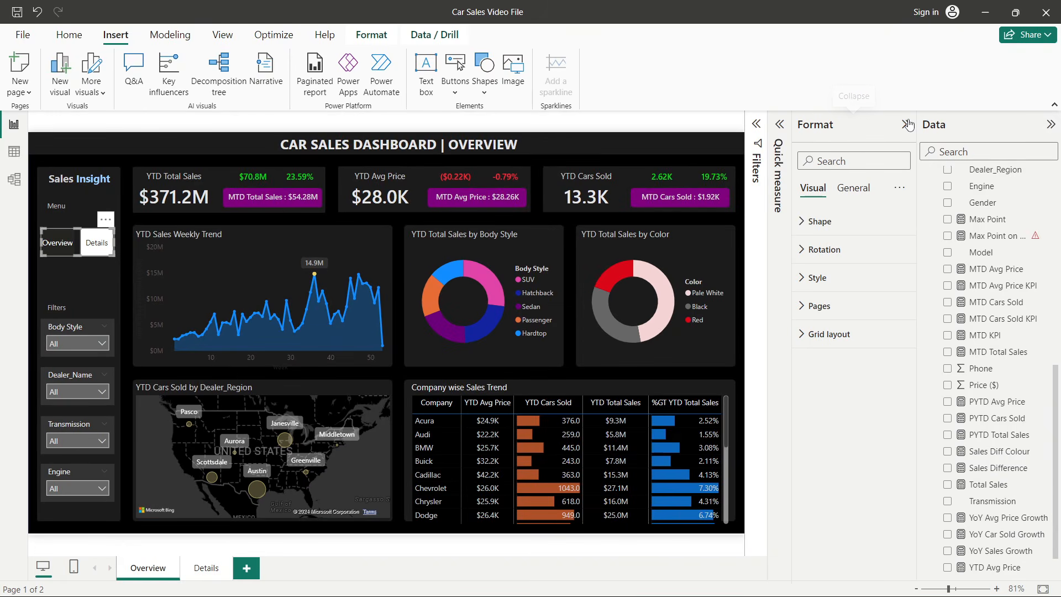
left_click(835, 279)
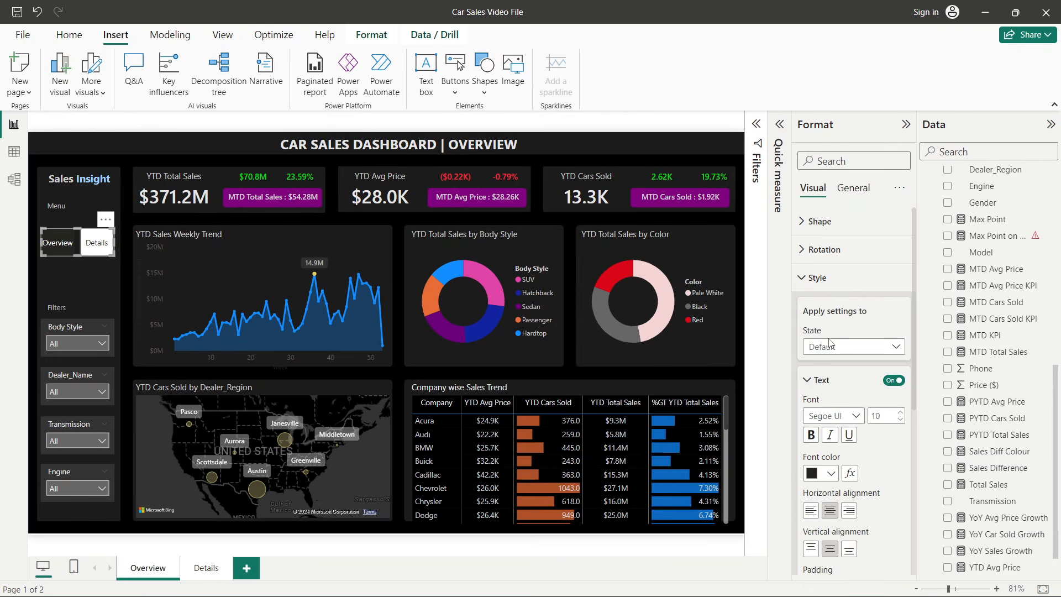
left_click(832, 347)
left_click(833, 347)
left_click(828, 277)
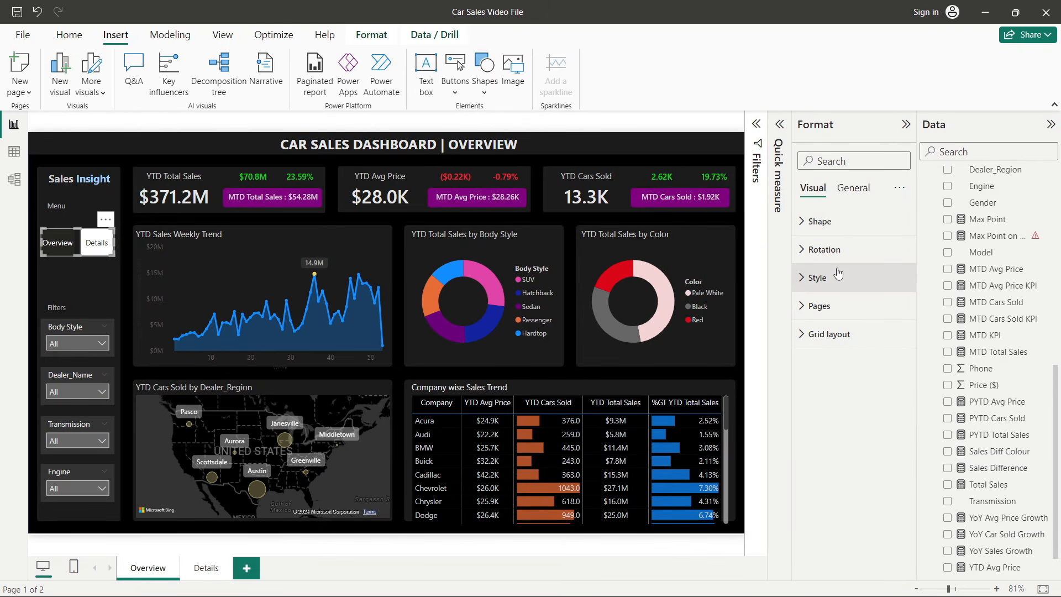
left_click(828, 334)
left_click(818, 381)
left_click(829, 414)
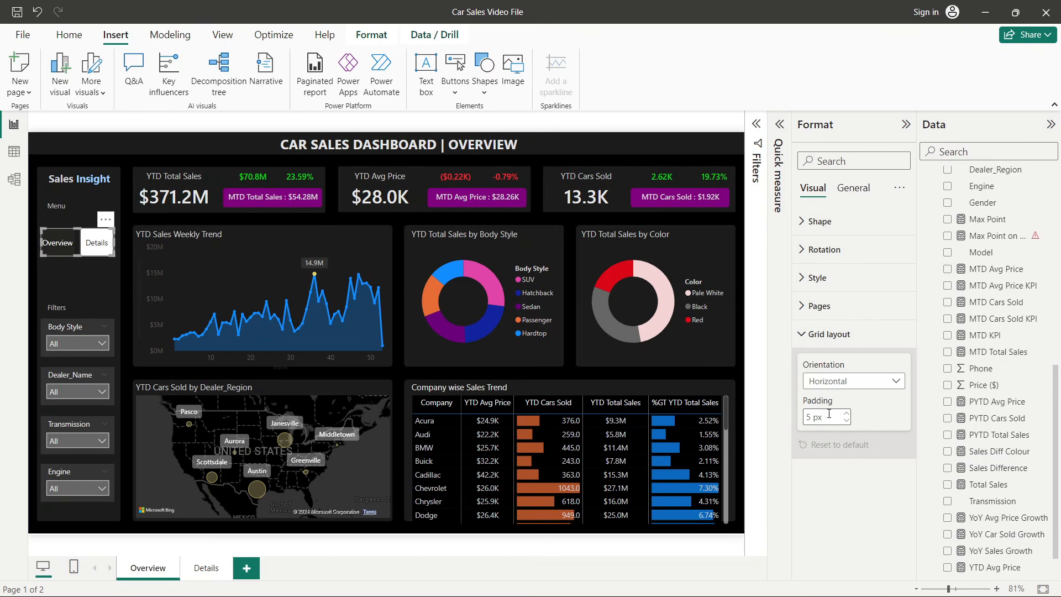
left_click_drag(78, 258, 79, 286)
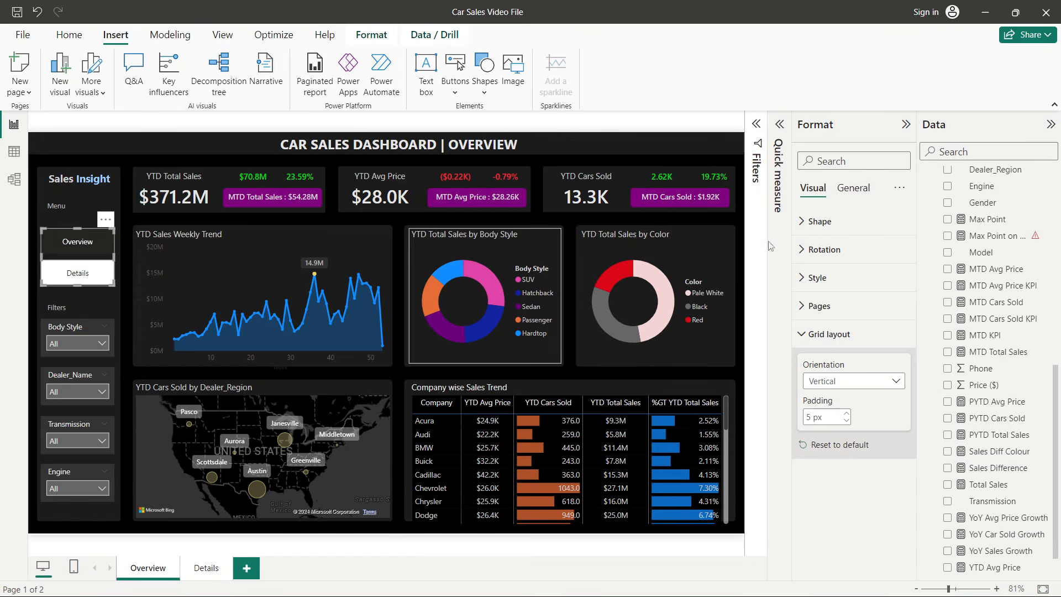
- Set the page navigator's default-state button fill color to a gray shade
left_click(828, 335)
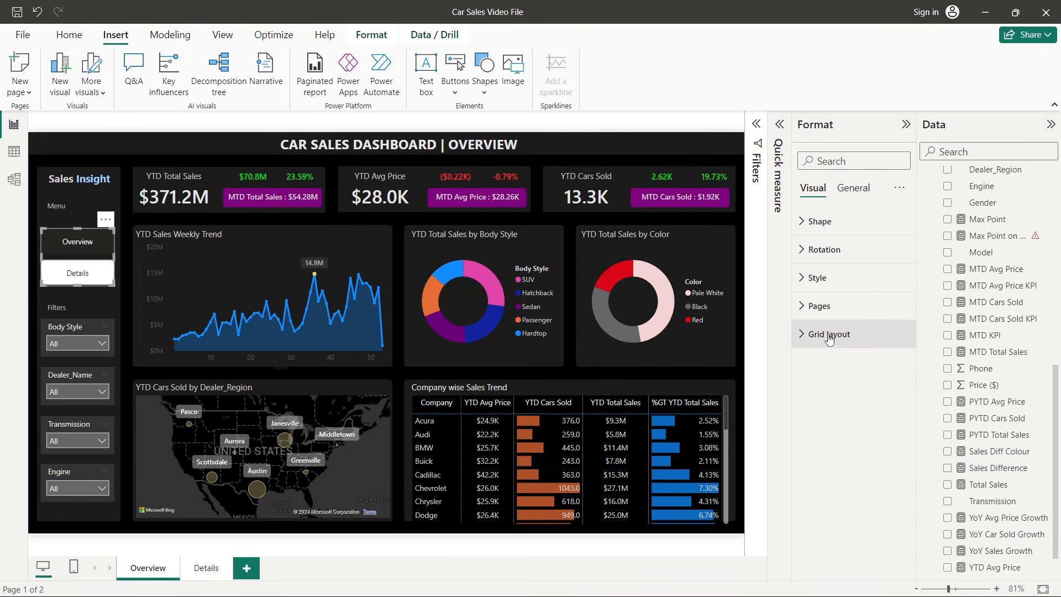
left_click(834, 278)
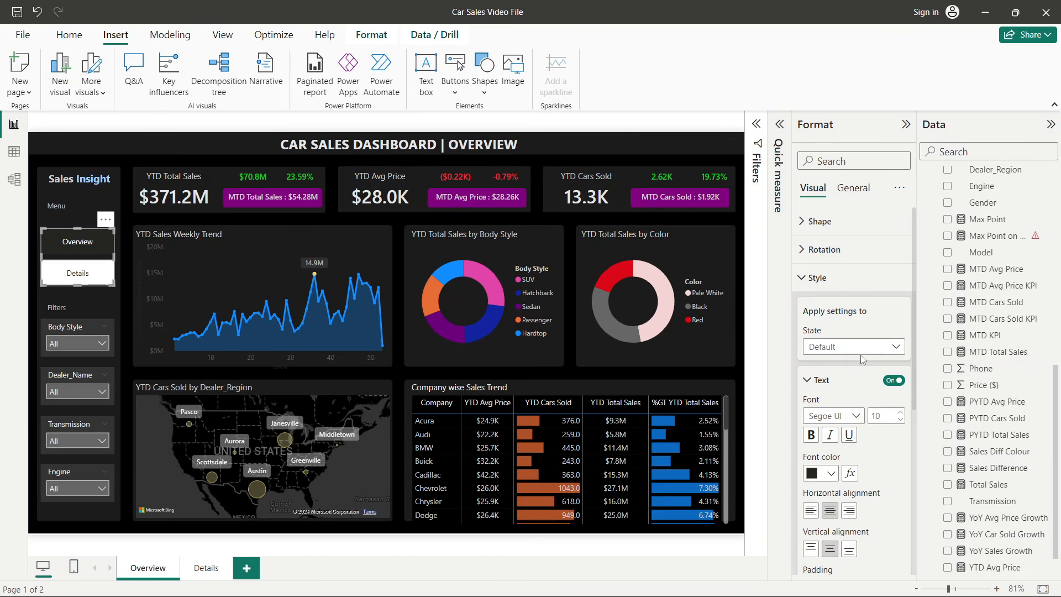
left_click(818, 346)
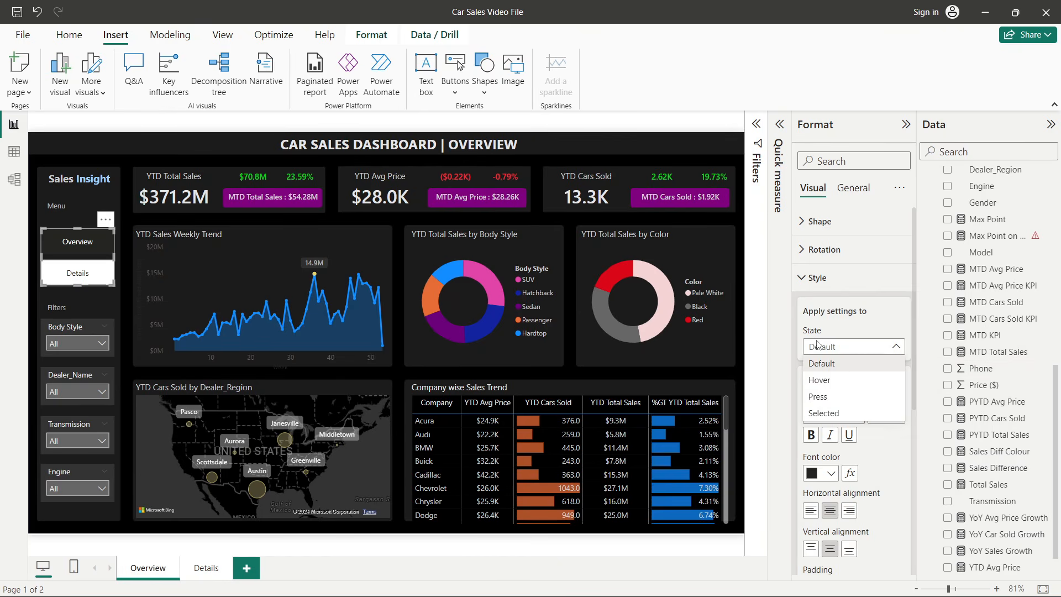
left_click(870, 347)
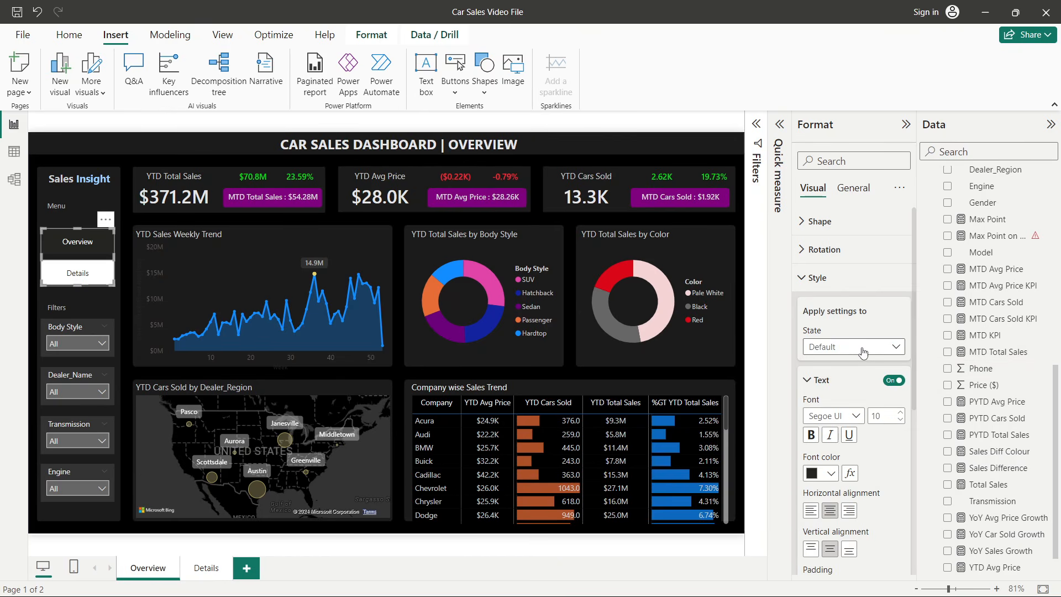
scroll(840, 406, "down", 3)
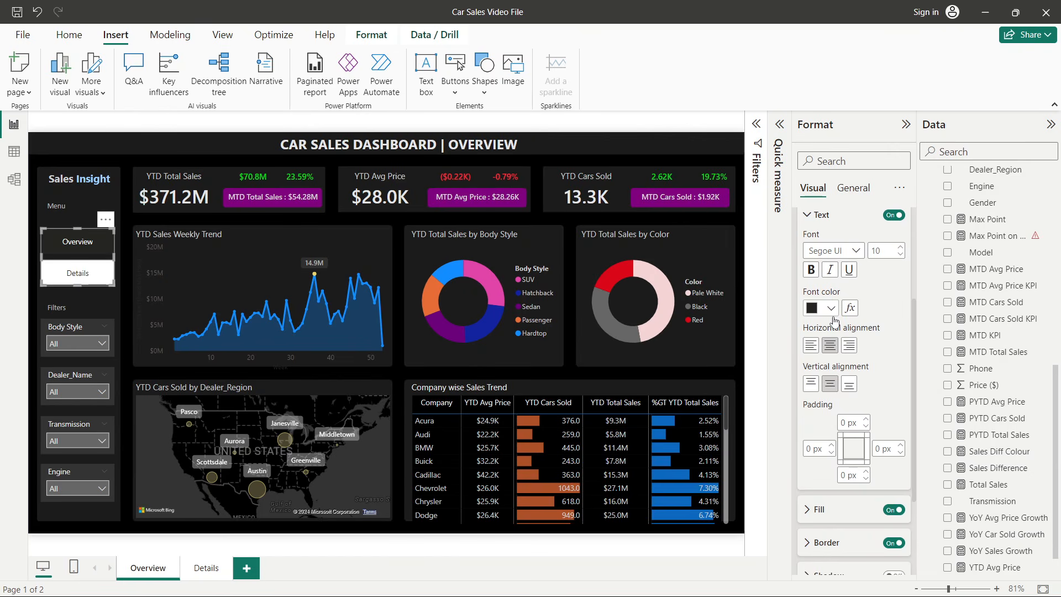
scroll(841, 409, "down", 3)
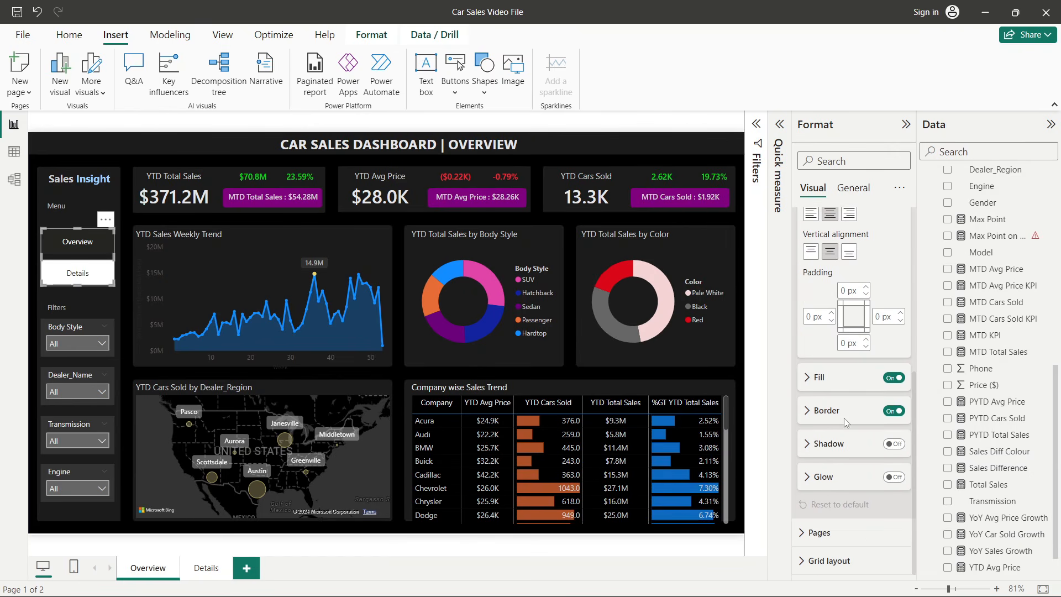
left_click(842, 418)
left_click(841, 418)
left_click(840, 378)
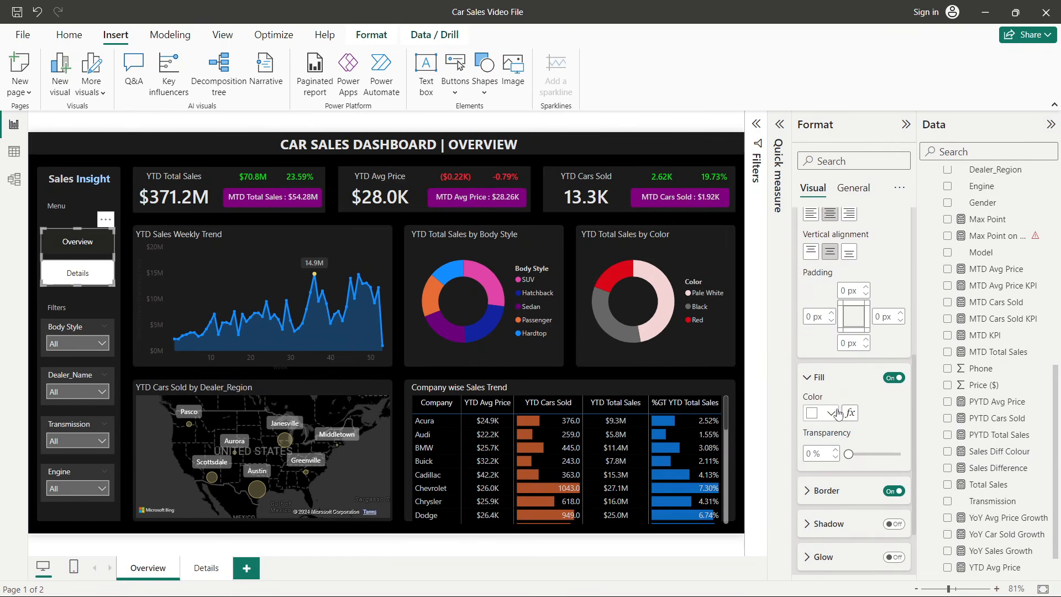
left_click(836, 413)
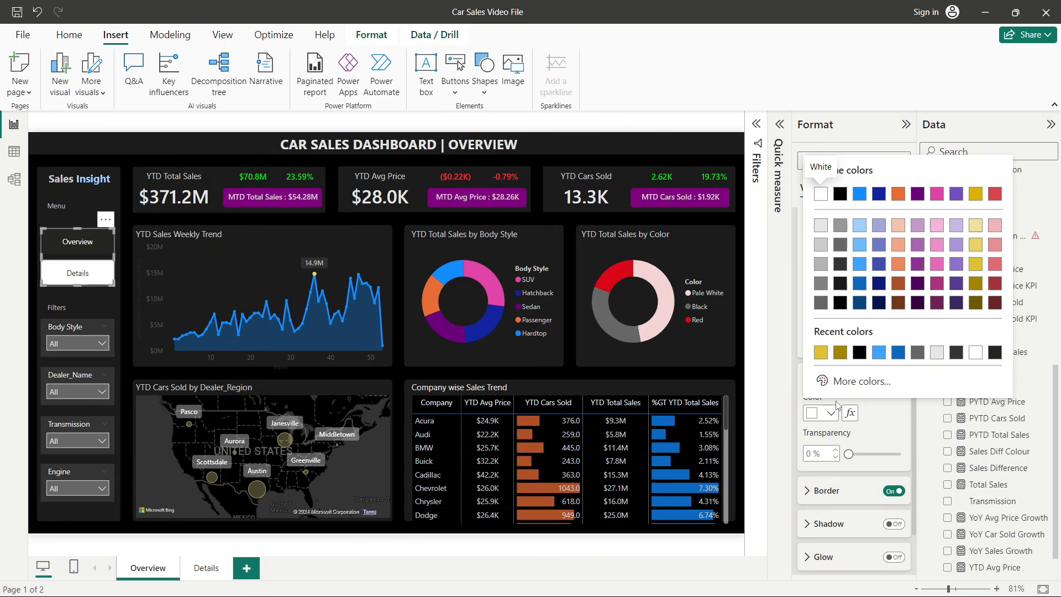
left_click(821, 303)
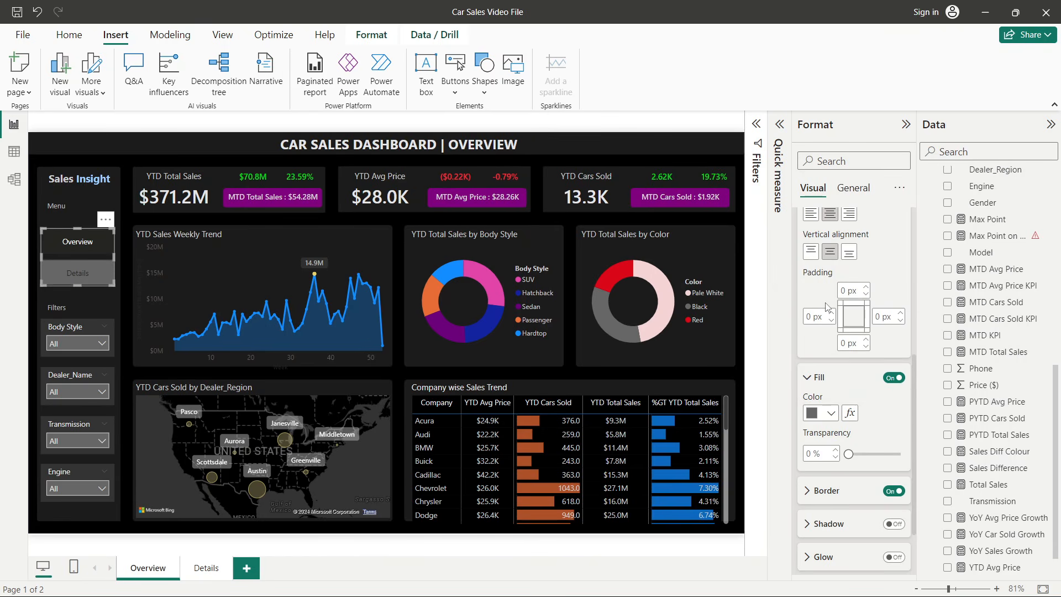
left_click(829, 413)
left_click(823, 269)
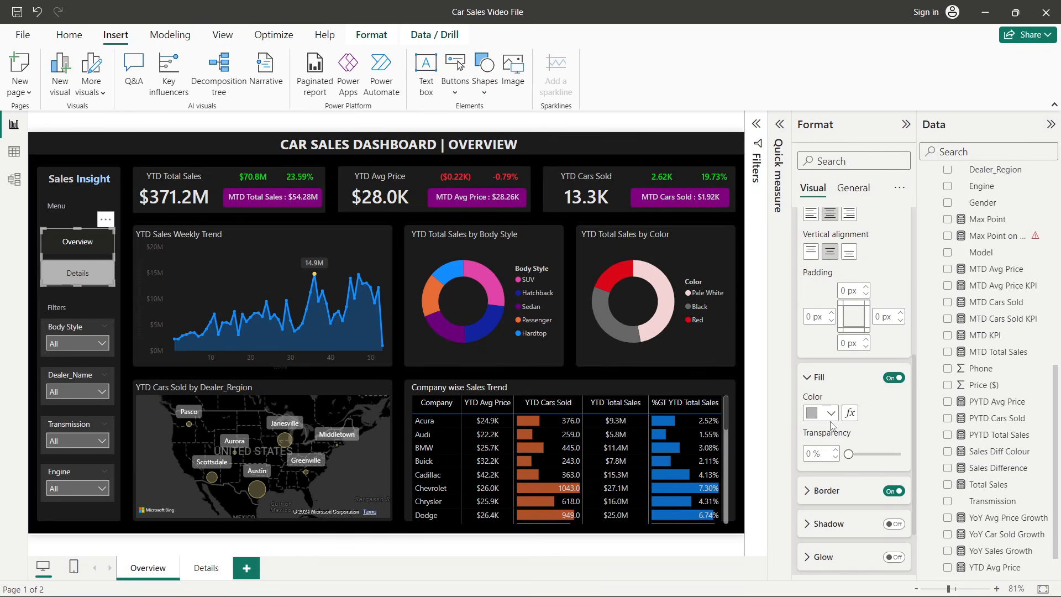
- Set the page navigator's selected-state button fill color to blue
scroll(830, 425, "up", 5)
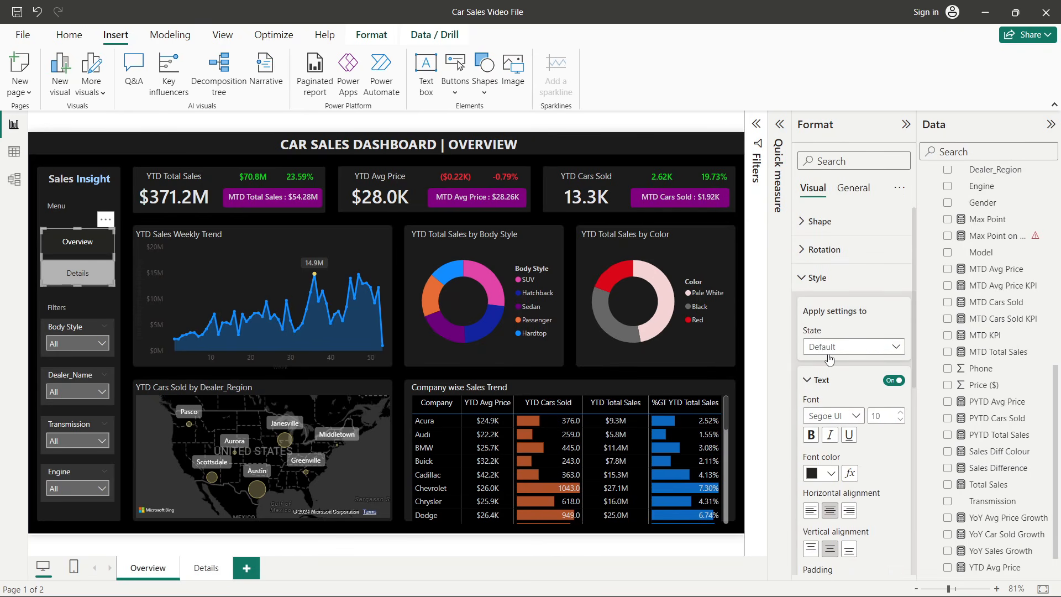
left_click(829, 359)
left_click(822, 410)
scroll(840, 409, "down", 4)
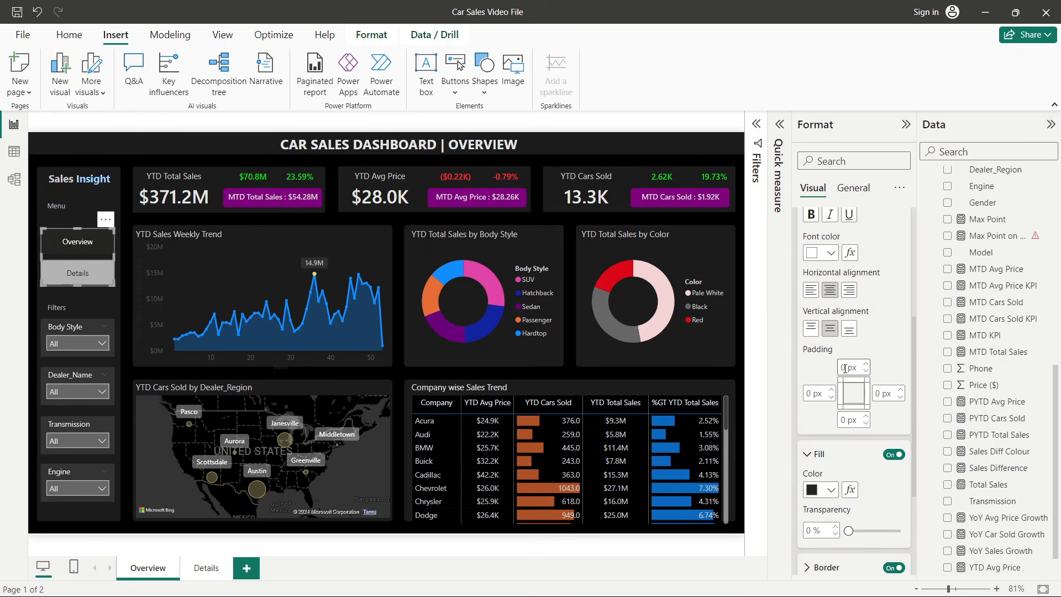
scroll(845, 368, "up", 4)
scroll(843, 375, "down", 5)
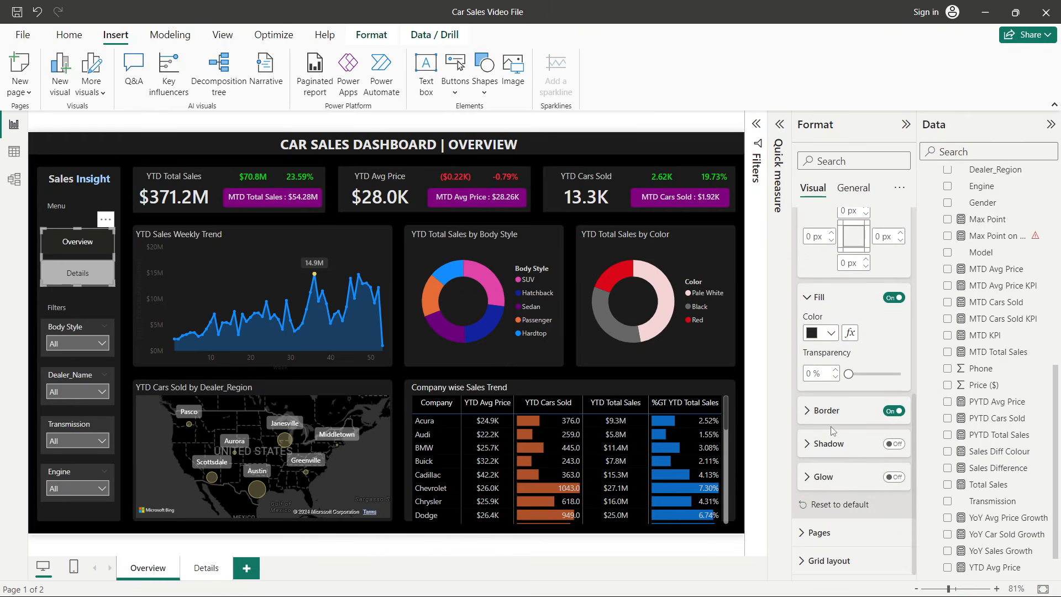
left_click(817, 336)
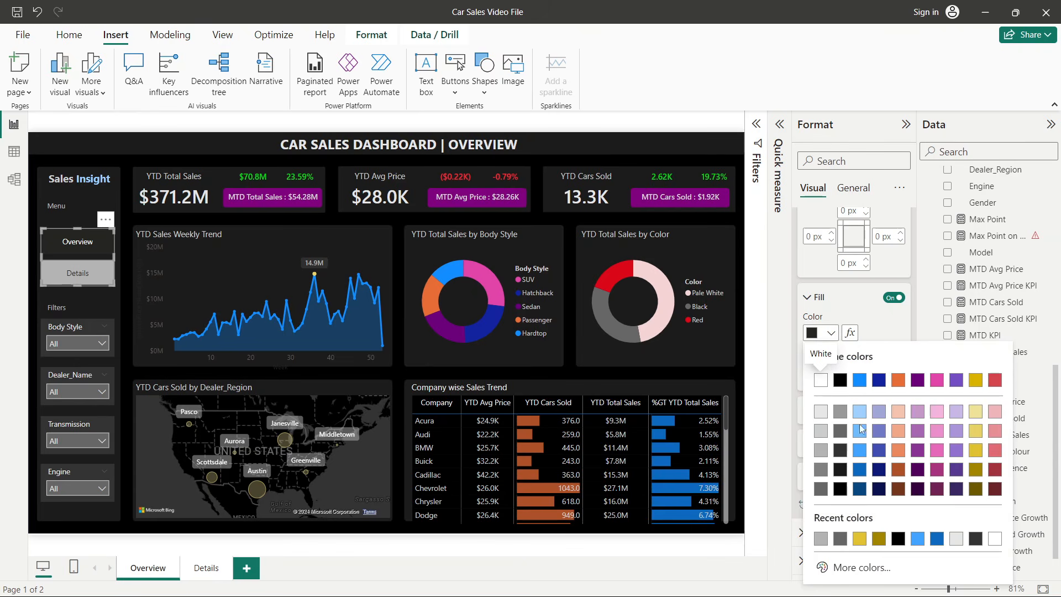
left_click(860, 470)
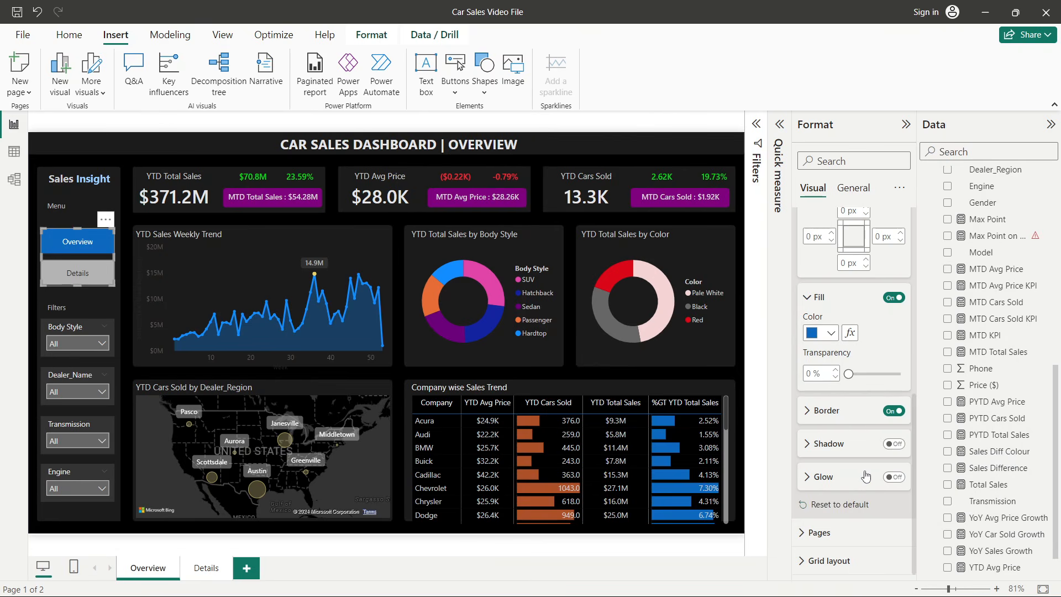
- Copy the page navigator from the Overview page and paste it onto the Details page sidebar
left_click(781, 293)
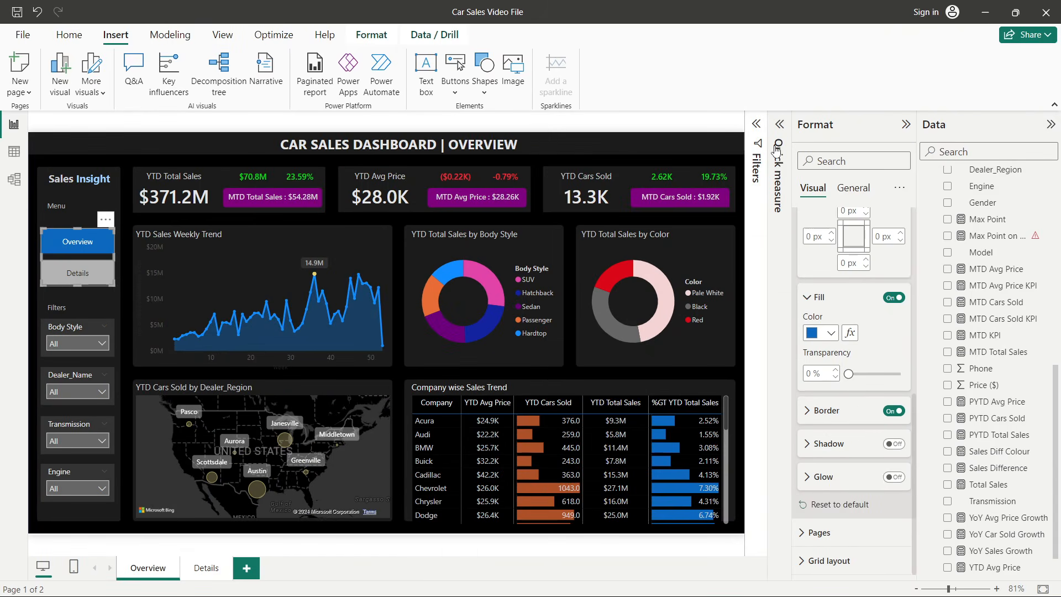
left_click(729, 125)
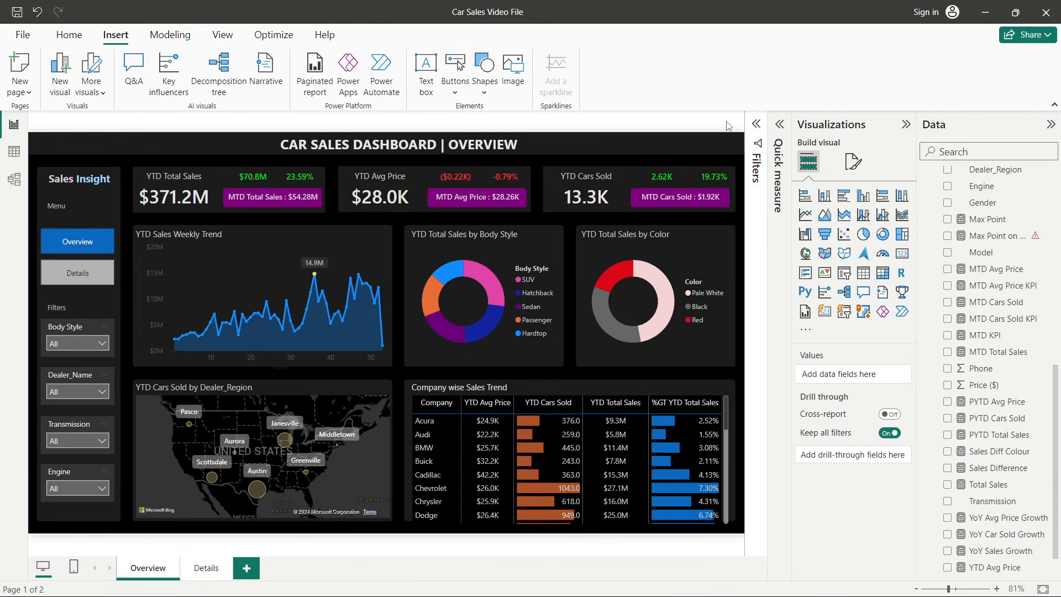
left_click(82, 227)
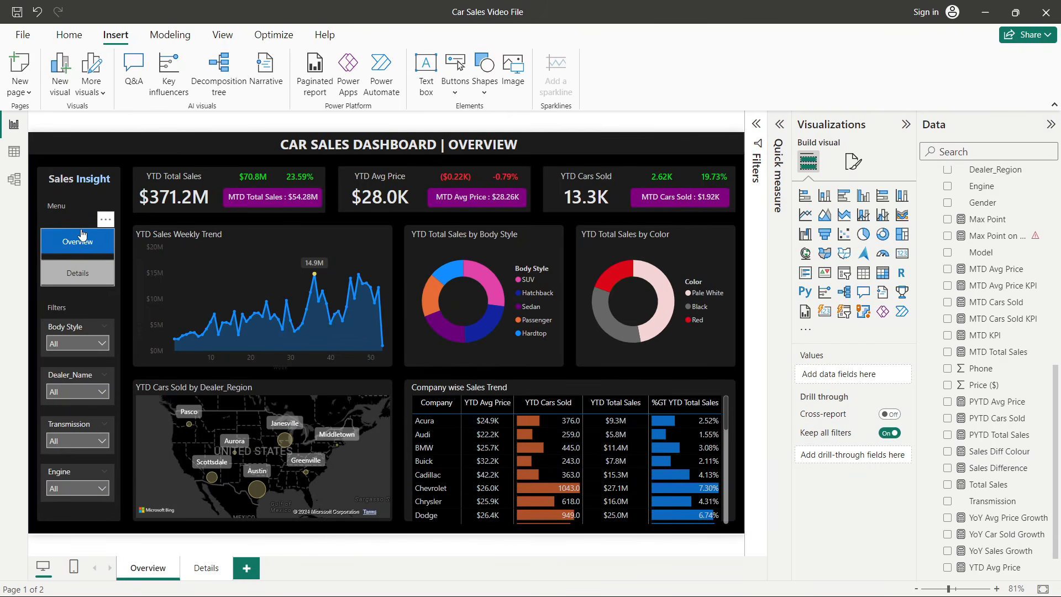
left_click(200, 572)
key("ctrl+v")
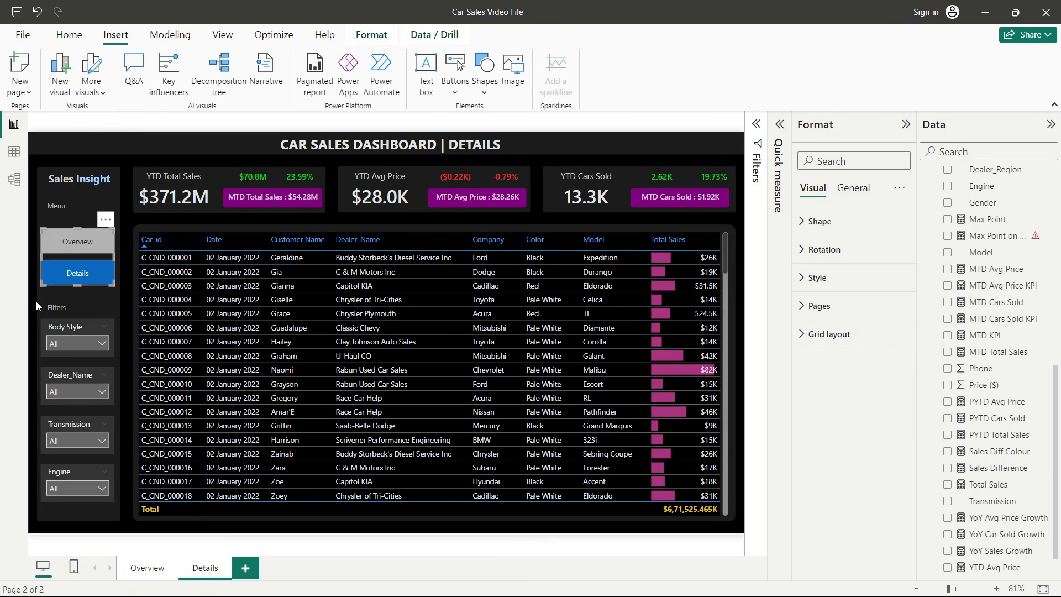
- Return to the Overview page and collapse the Visualizations and Data panes and the ribbon to enlarge the canvas
left_click(30, 293)
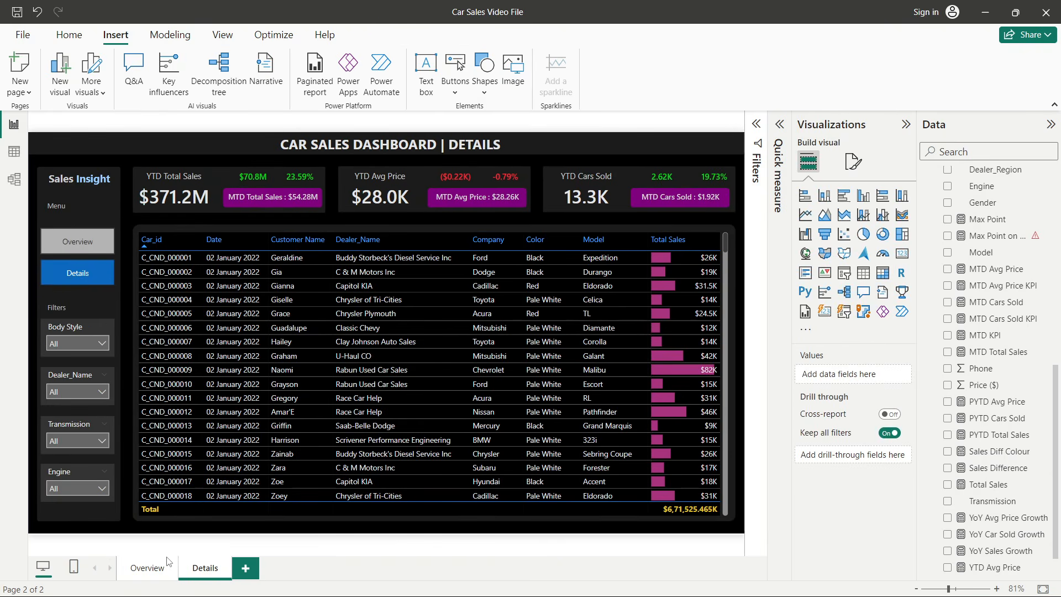
left_click(147, 568)
left_click(905, 124)
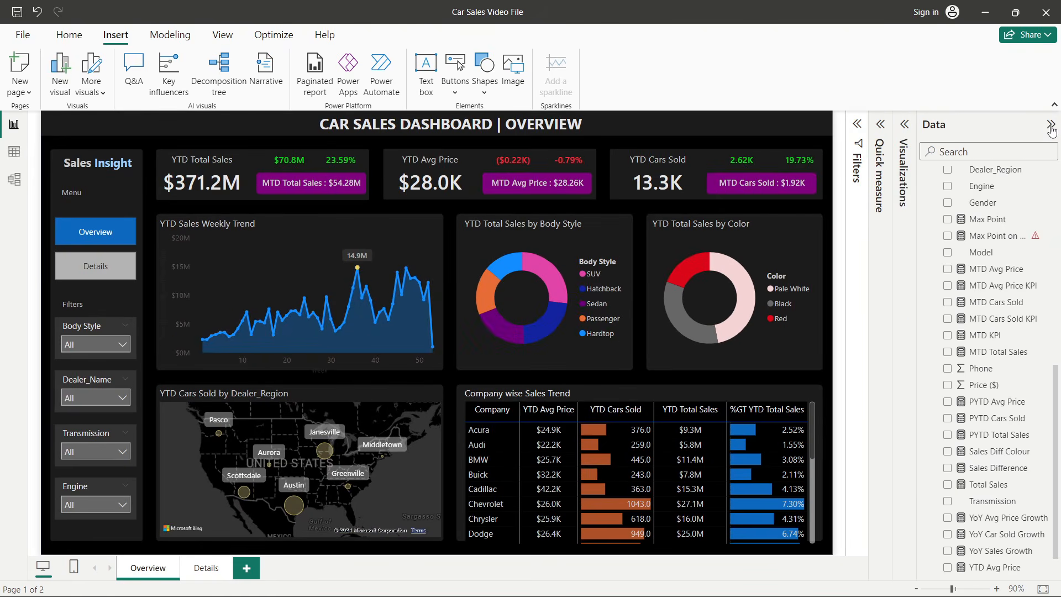
left_click(1050, 125)
left_click(1053, 104)
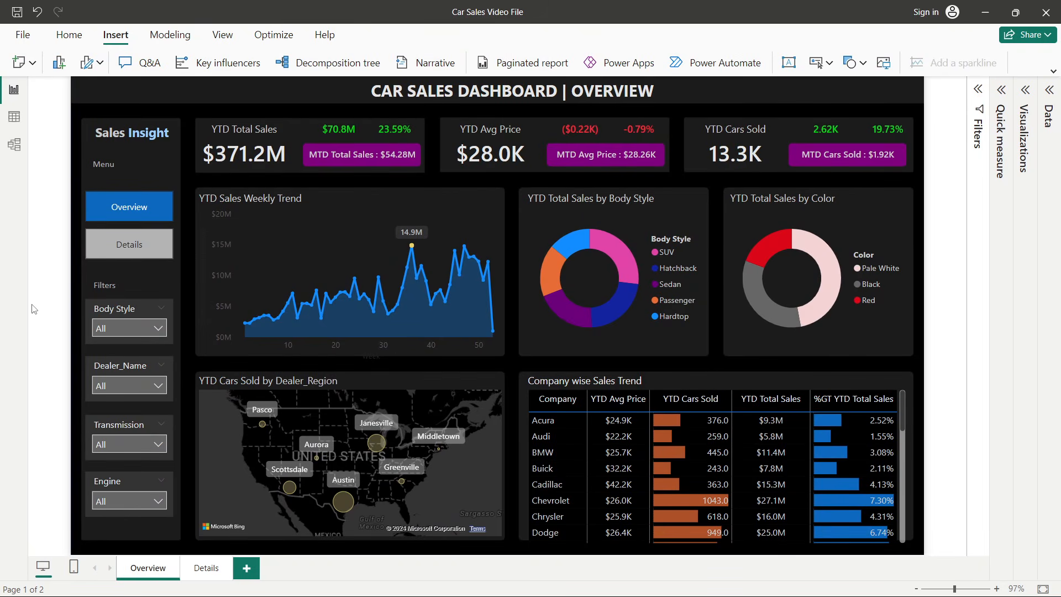
- Test the page navigator by jumping to the Details page and back to the Overview page
left_click(133, 246, "ctrl")
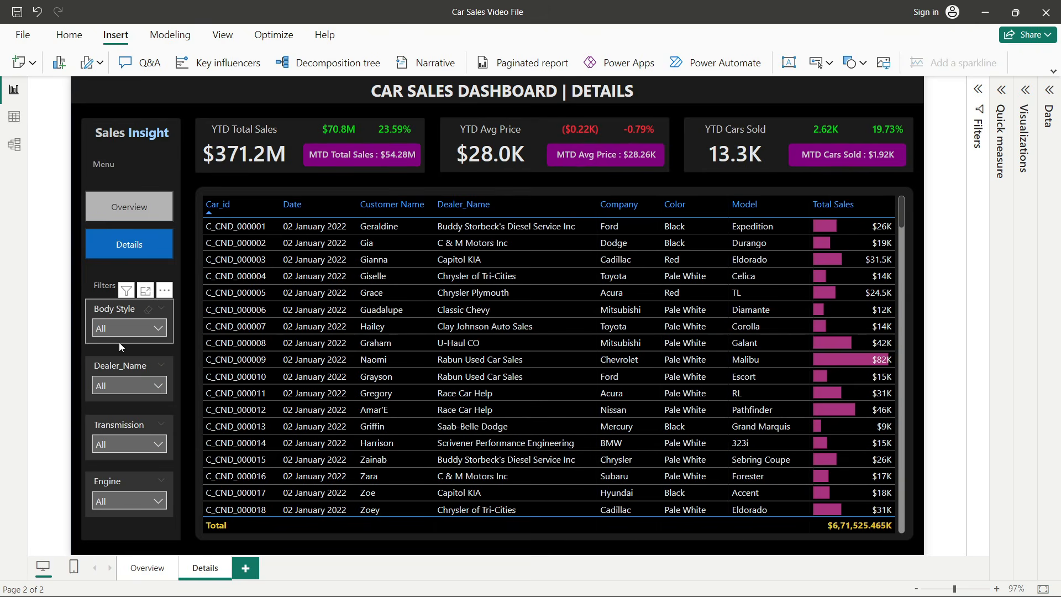
left_click(135, 215, "ctrl")
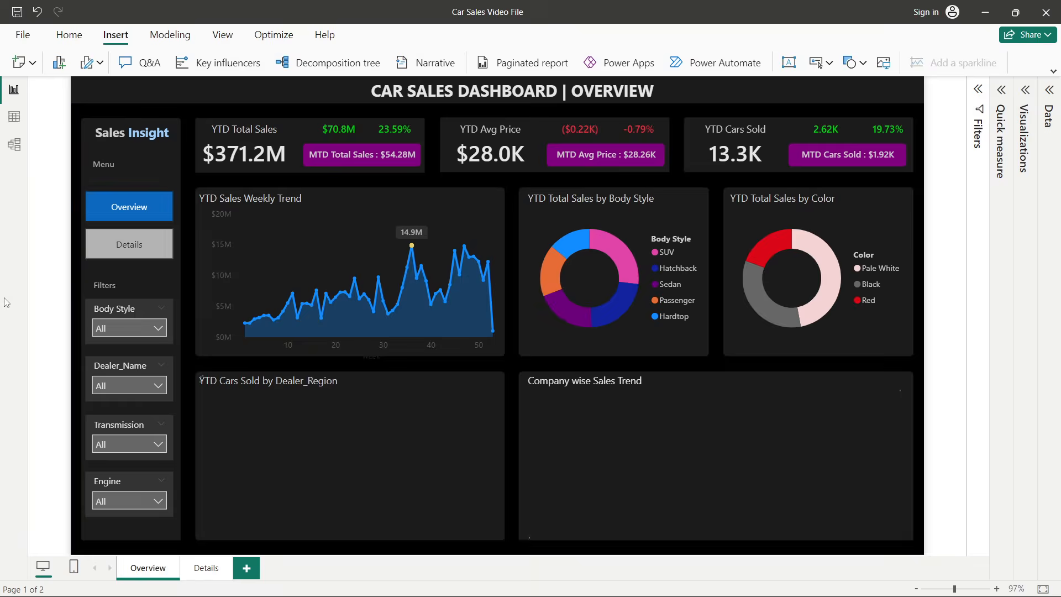